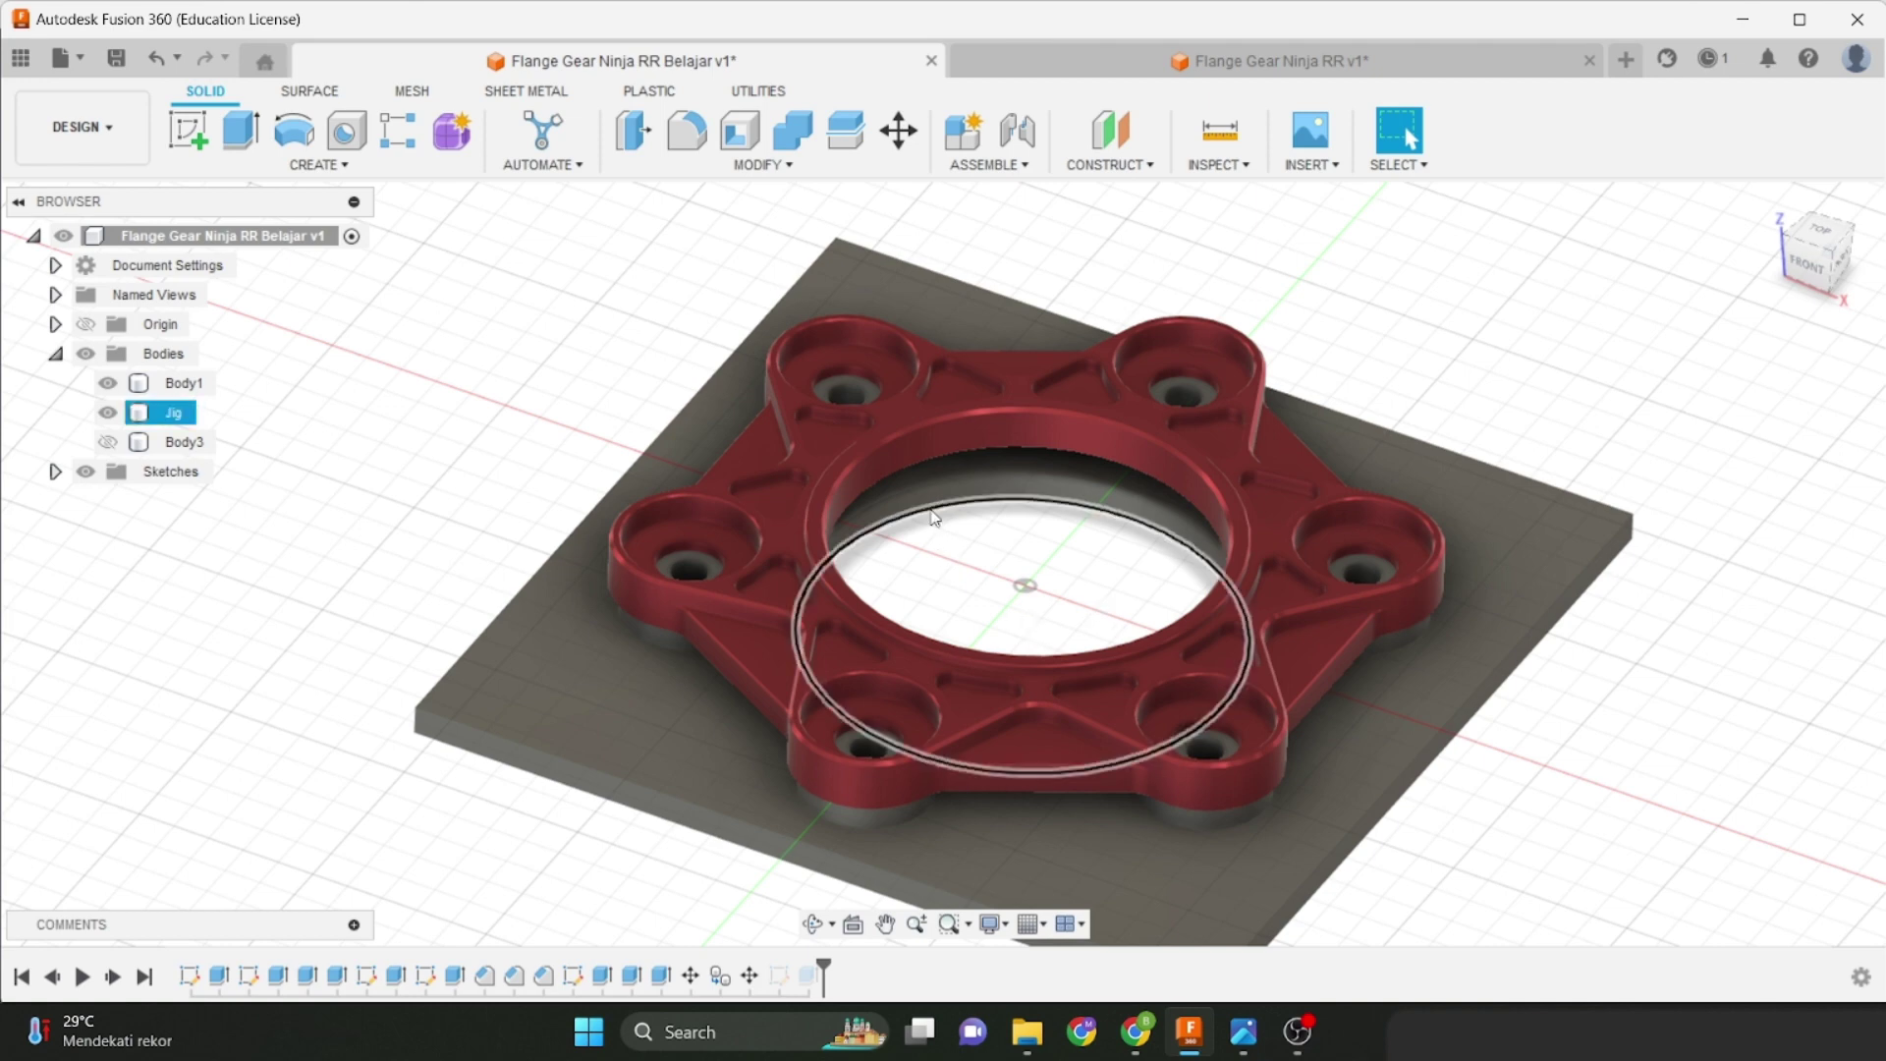
Hide the Jig body and turn the flange over to expose its underside.
mouse_move(949, 538)
shift+middle_down()
mouse_move(930, 552)
mouse_move(927, 532)
shift+middle_up()
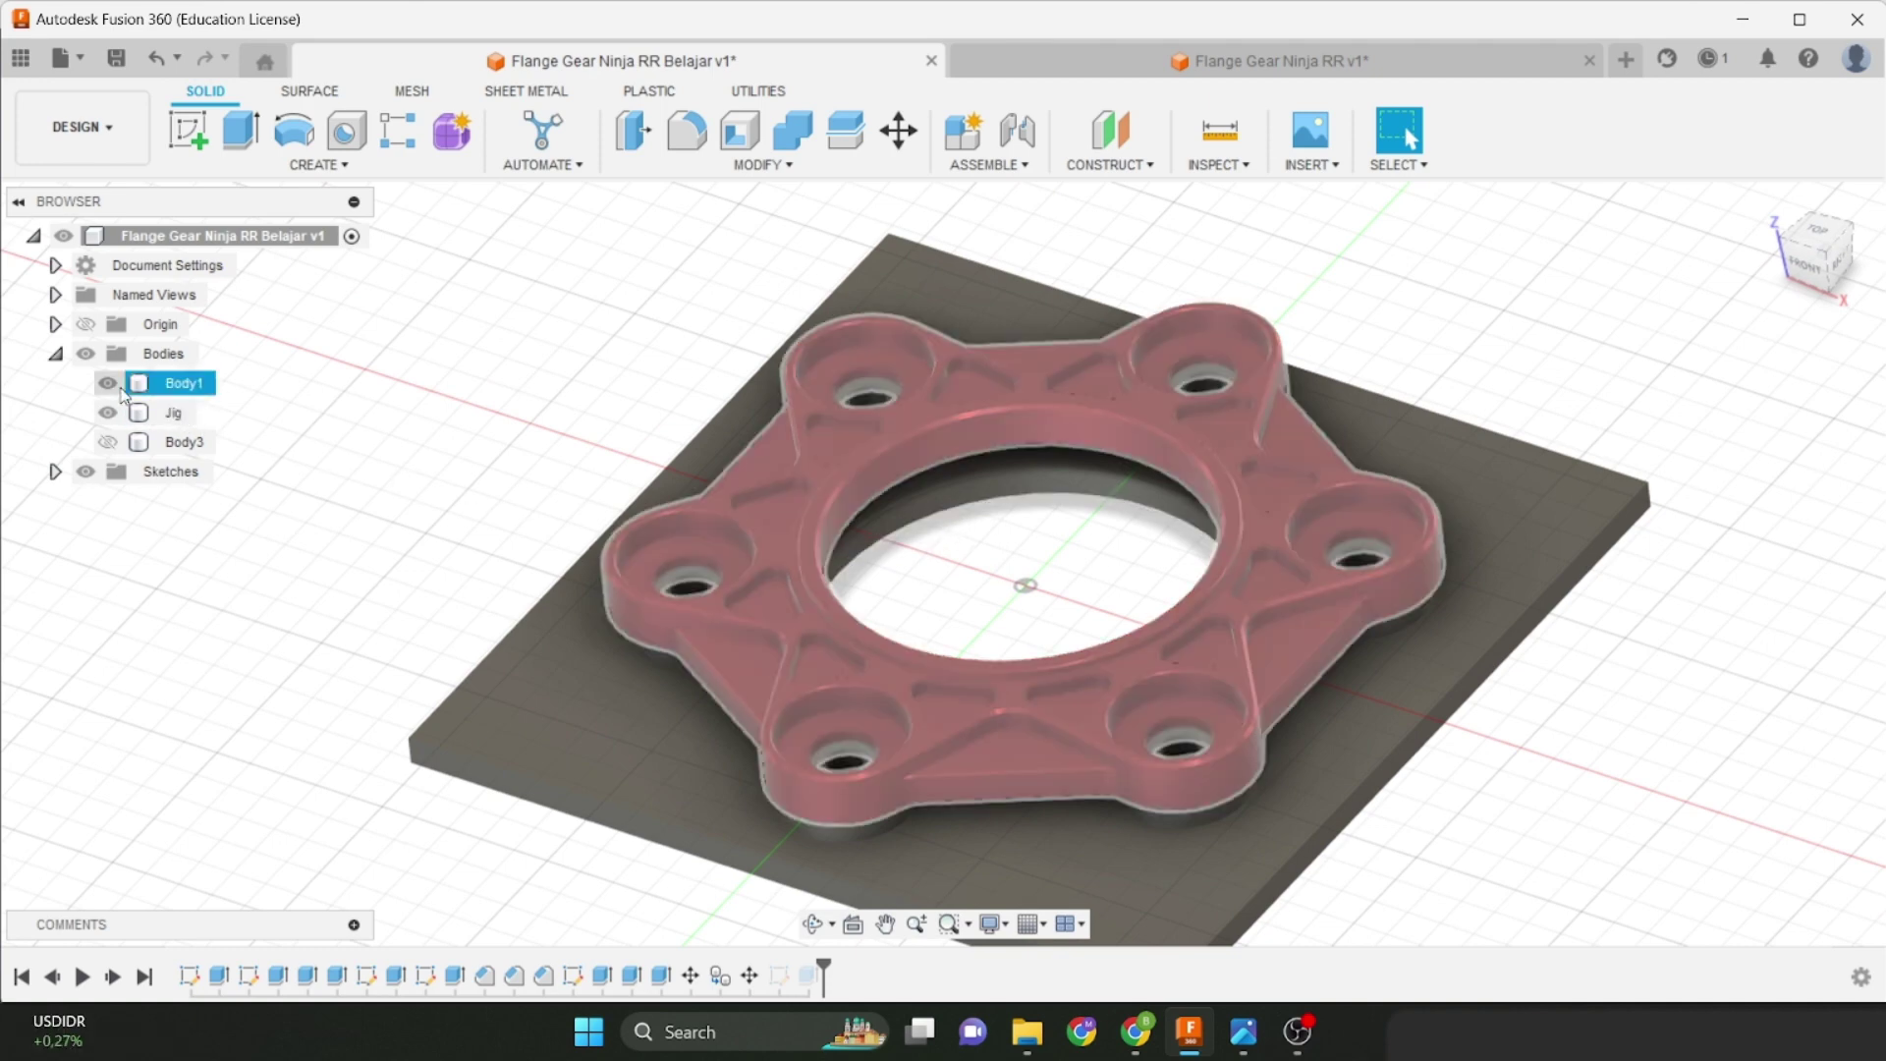
click(125, 385)
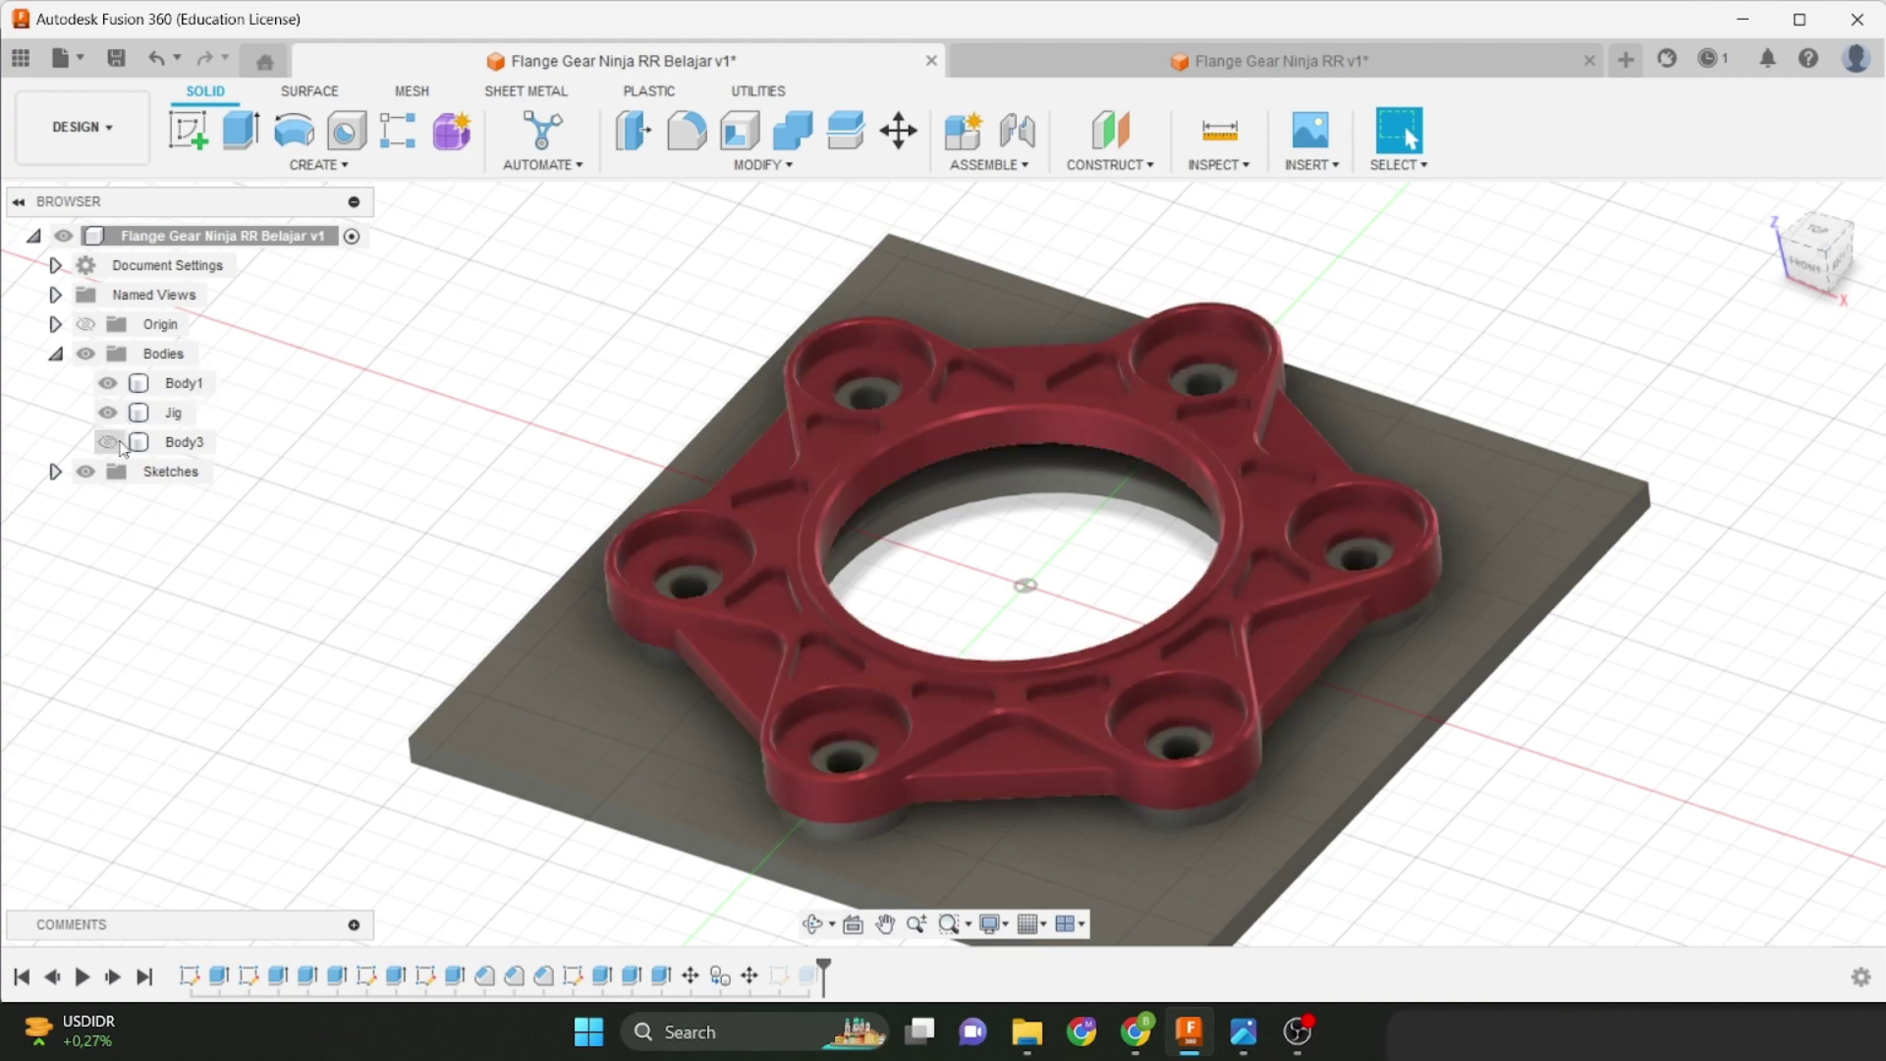
click(114, 416)
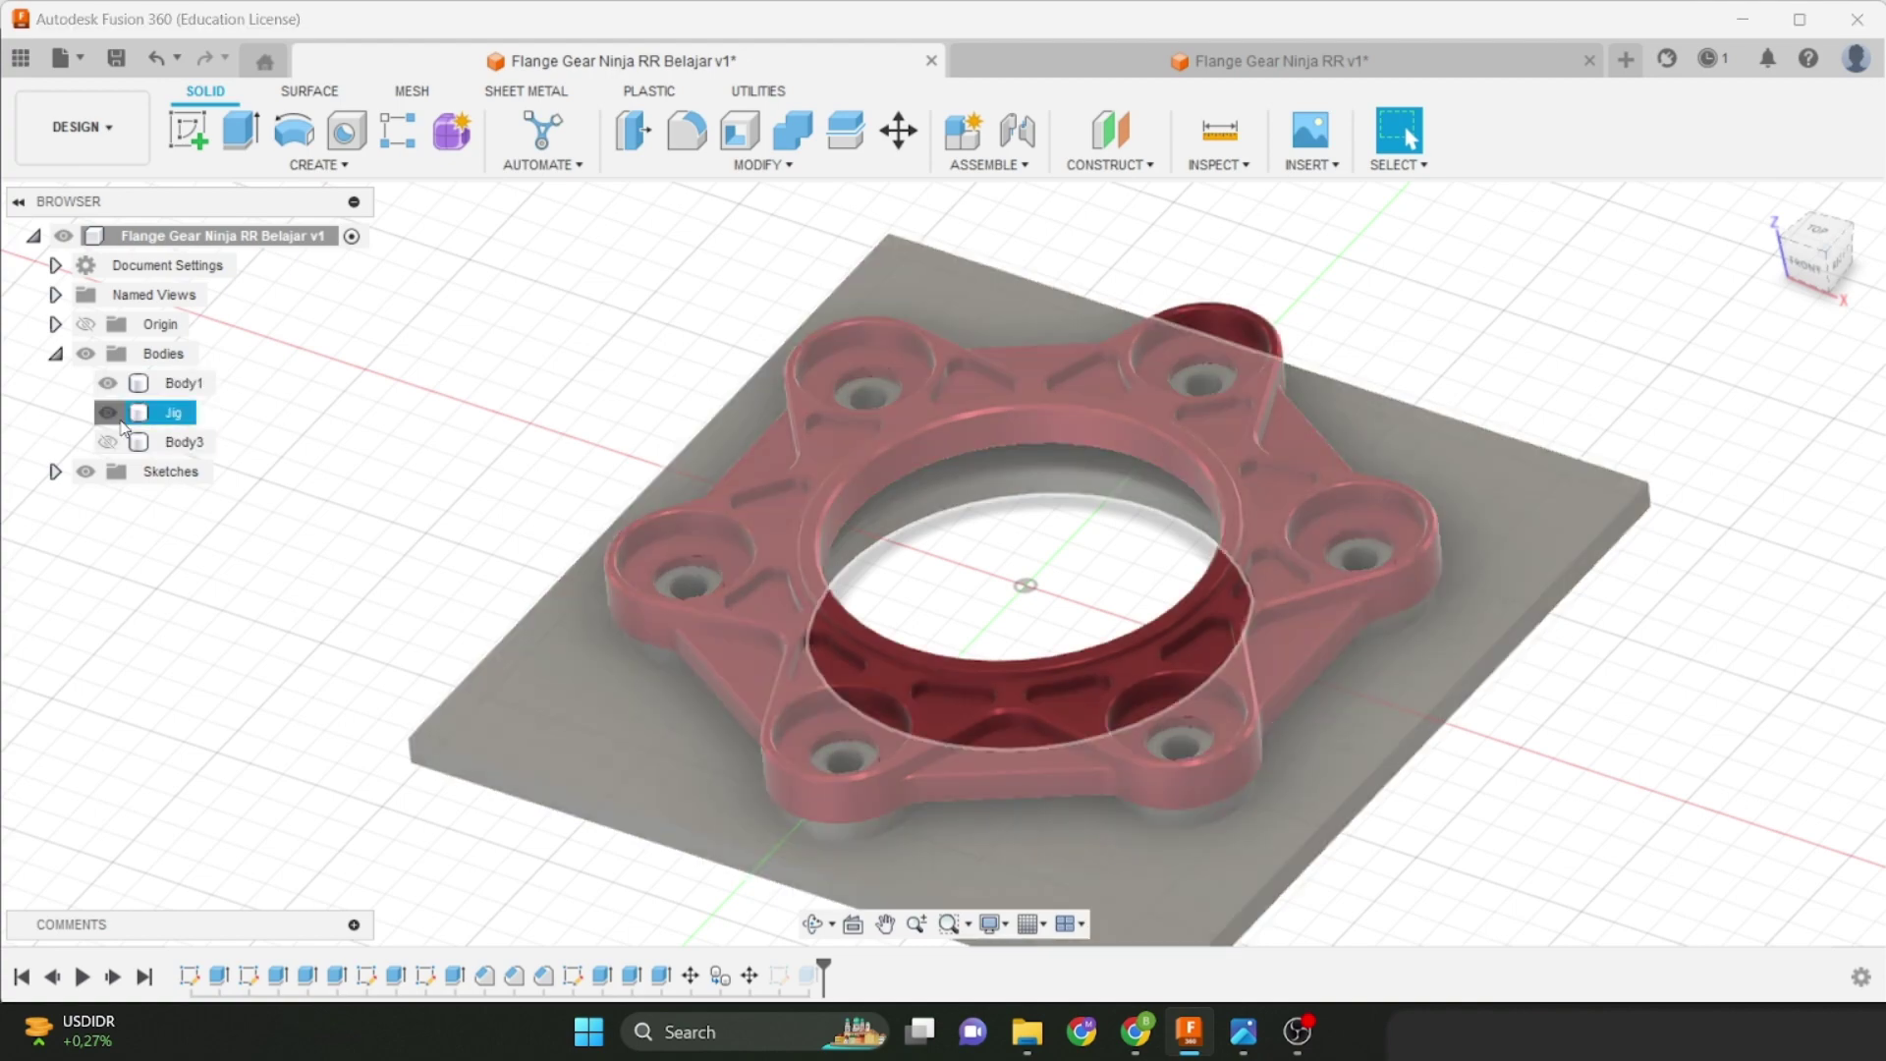
shift+middle_drag(1021, 599, 994, 277)
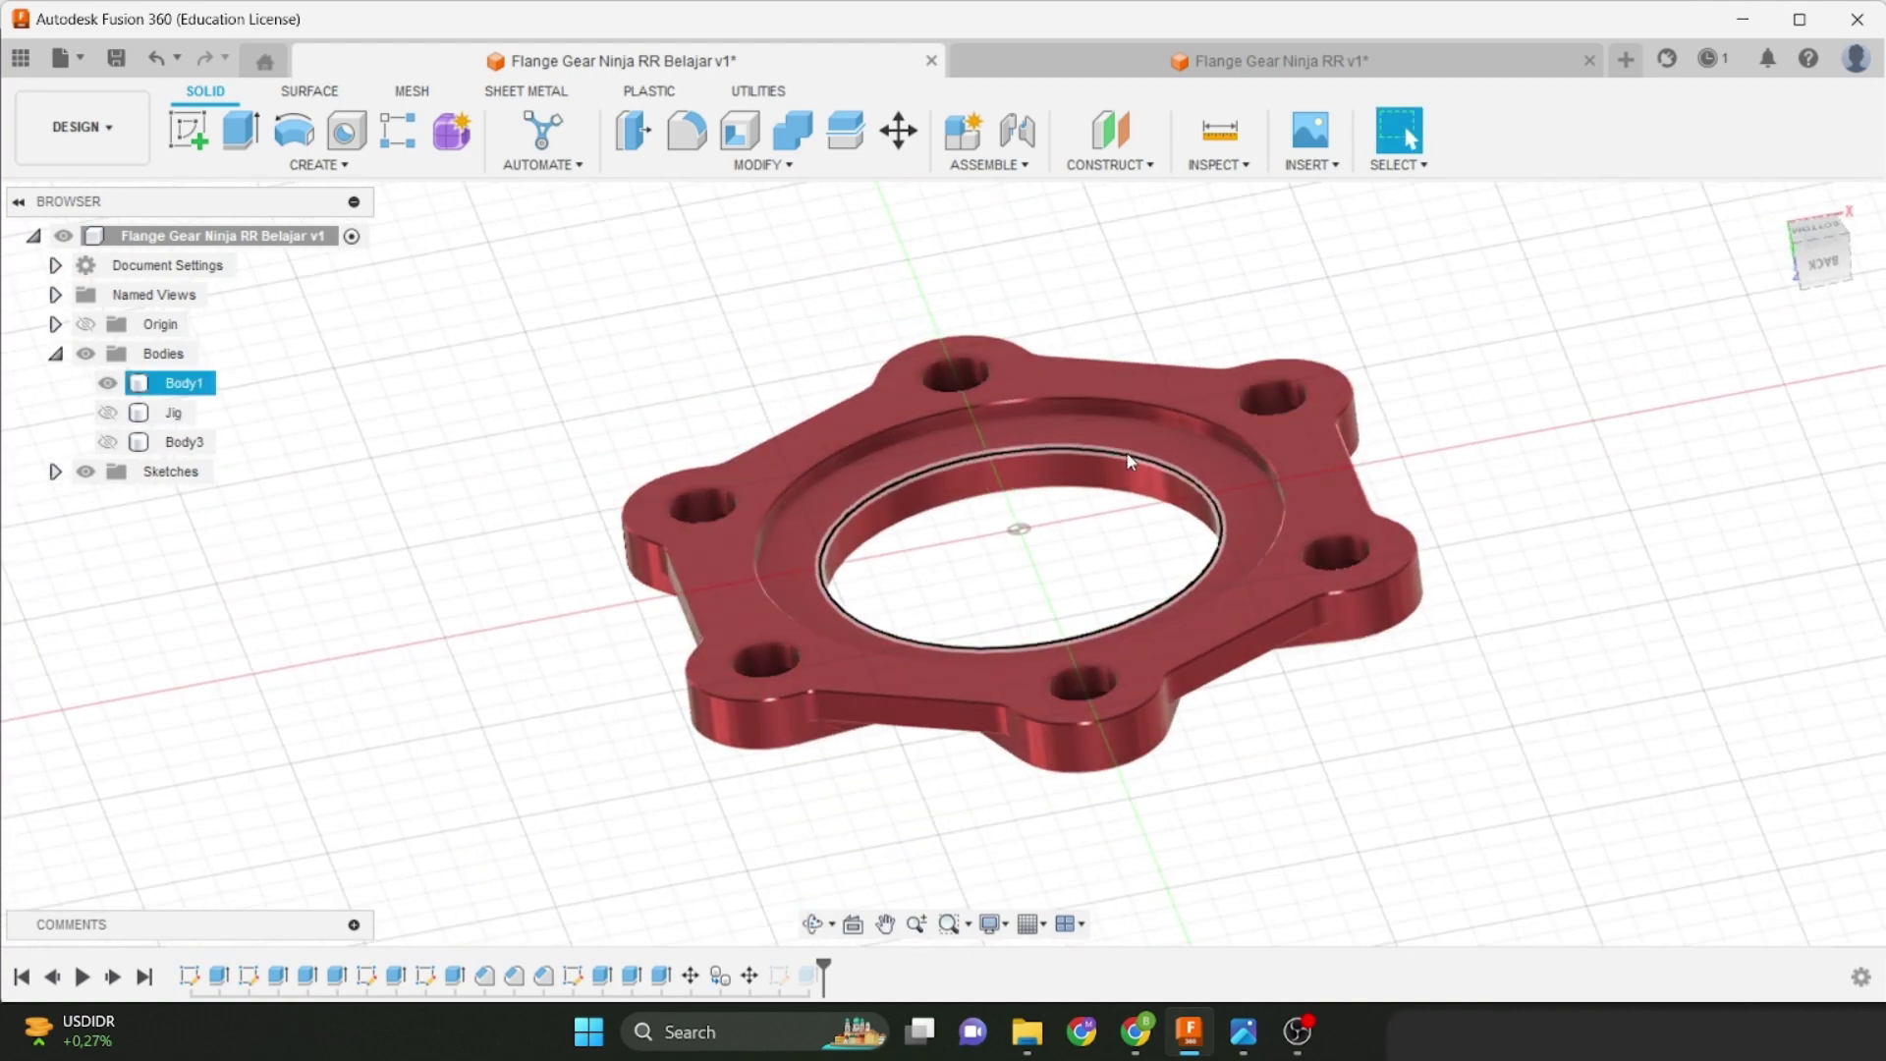
scroll(1128, 438, up, 3)
shift+middle_drag(1128, 438, 970, 447)
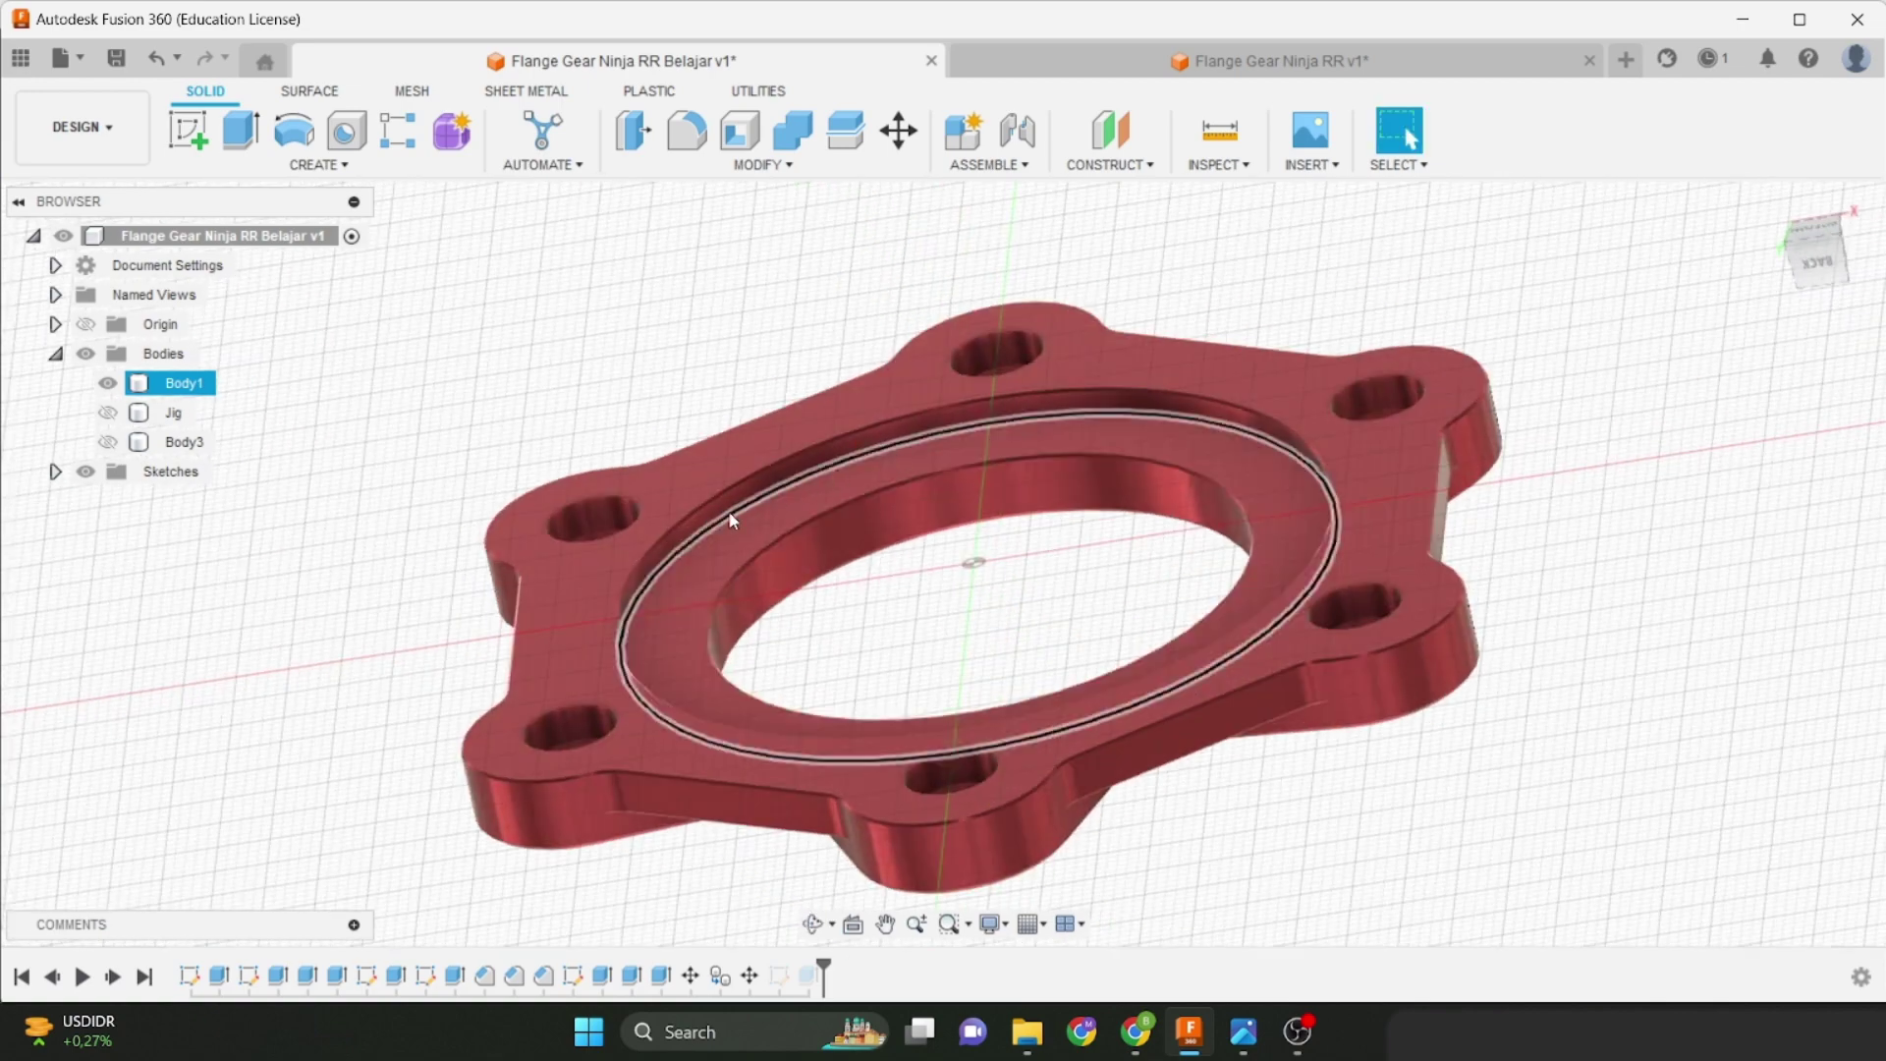
Measure the depth between the recessed ring face and the surrounding flat face on the flange's underside.
click(684, 567)
shift+middle_drag(682, 552, 1052, 547)
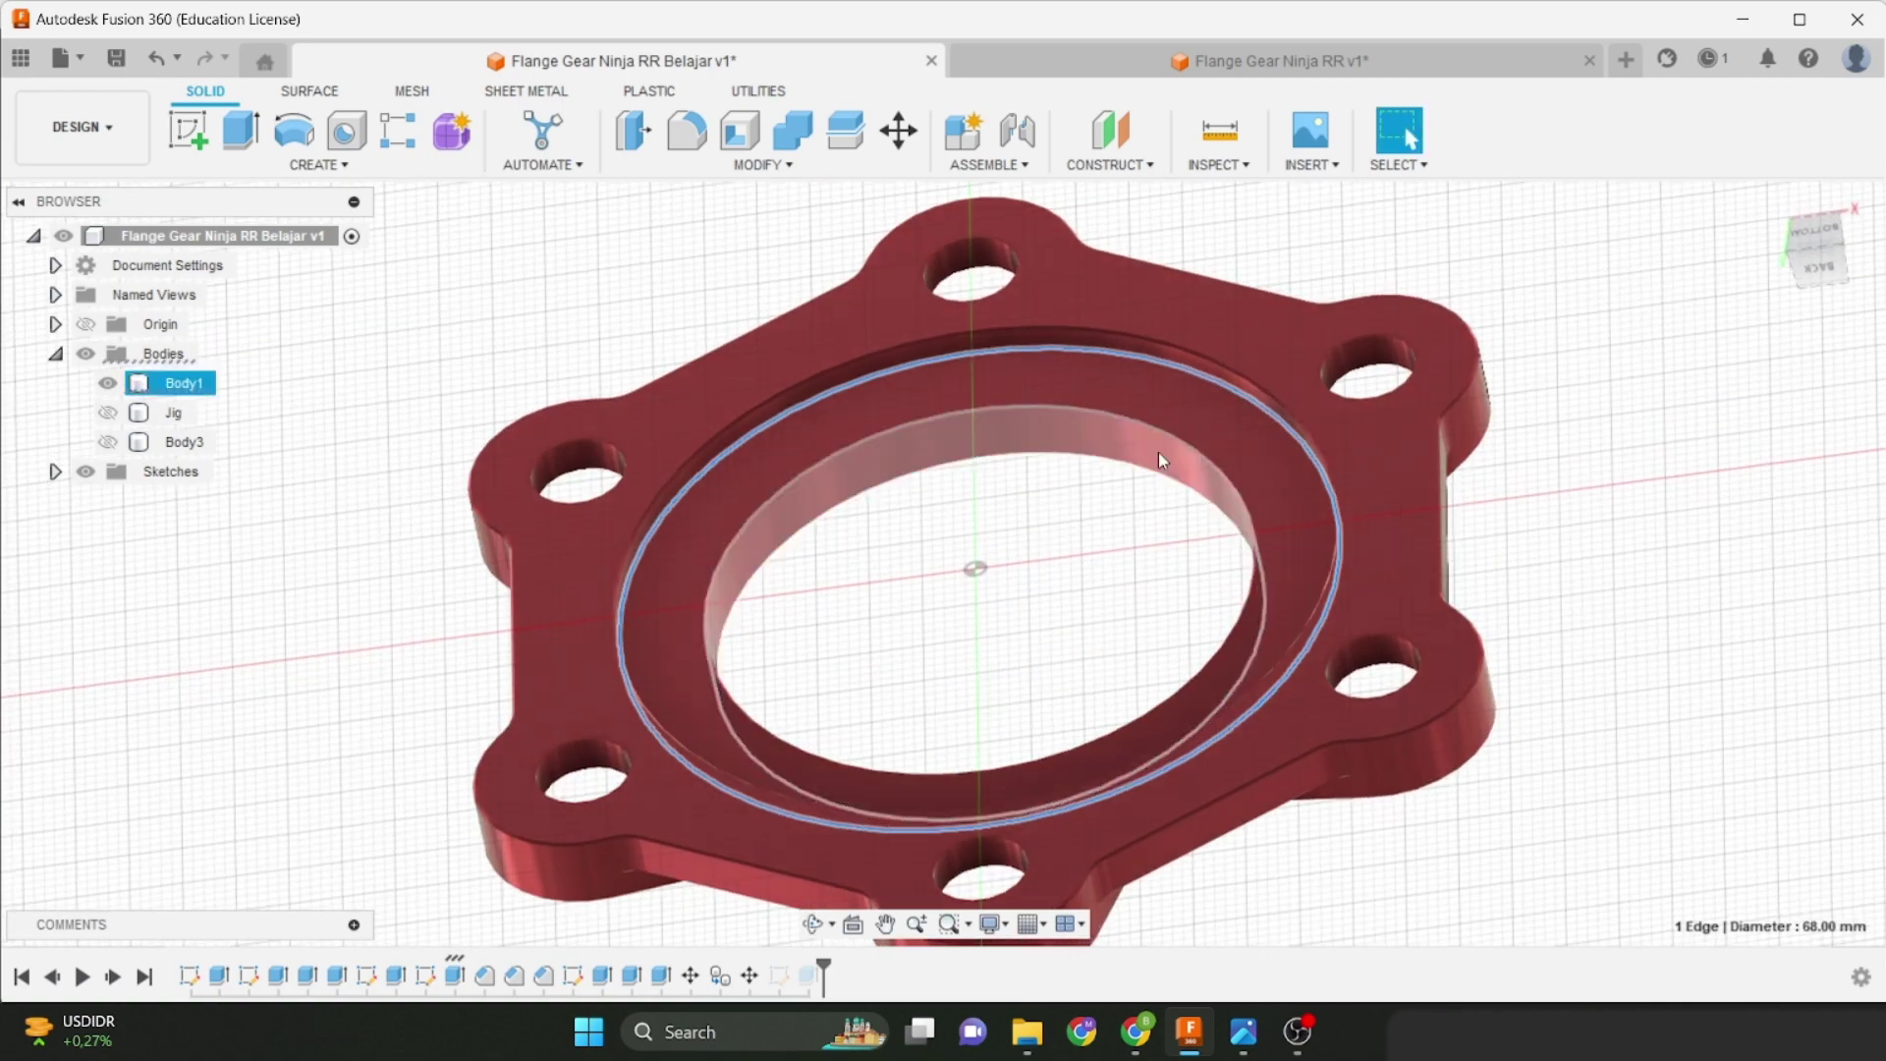
click(1178, 417)
key(i)
click(1341, 535)
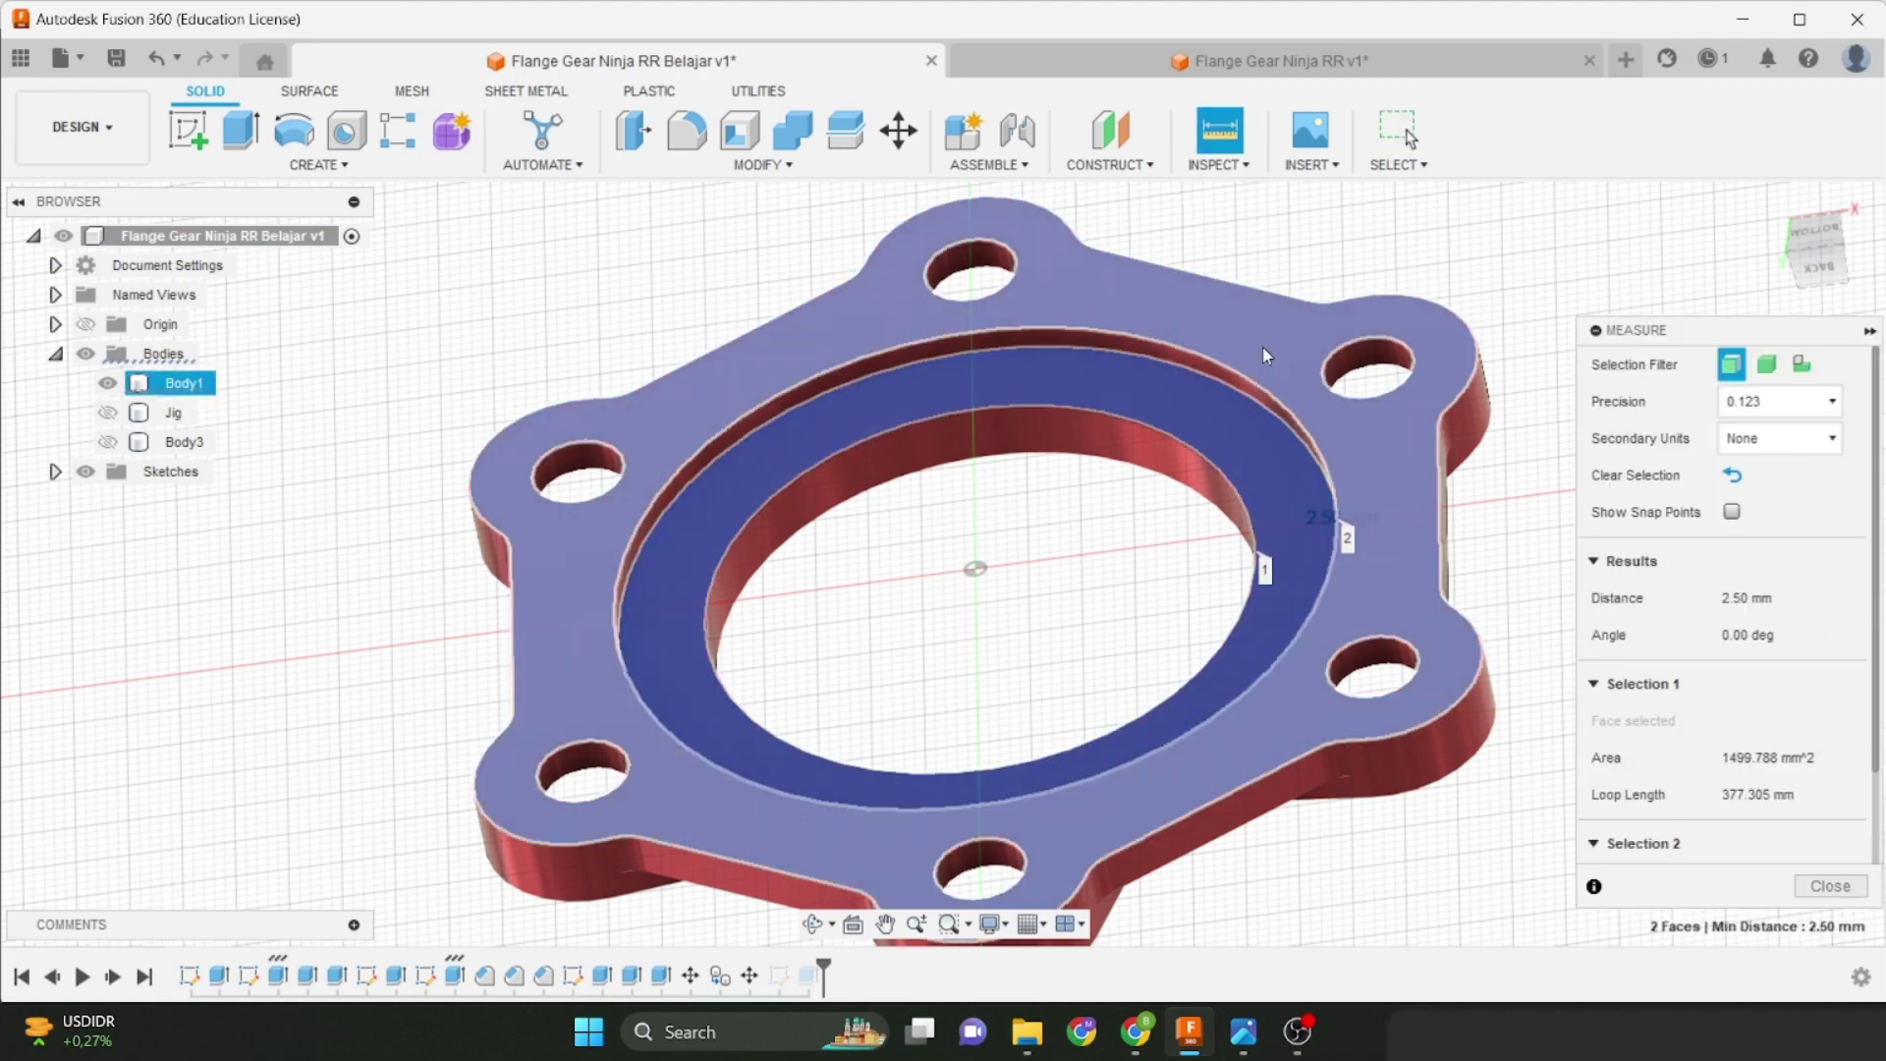
click(1830, 885)
Show the Jig body again to view the flange seated on it from above, and hide it again.
shift+middle_drag(1529, 644, 950, 569)
click(108, 412)
shift+middle_drag(707, 423, 847, 511)
scroll(770, 495, down, 3)
scroll(848, 508, up, 3)
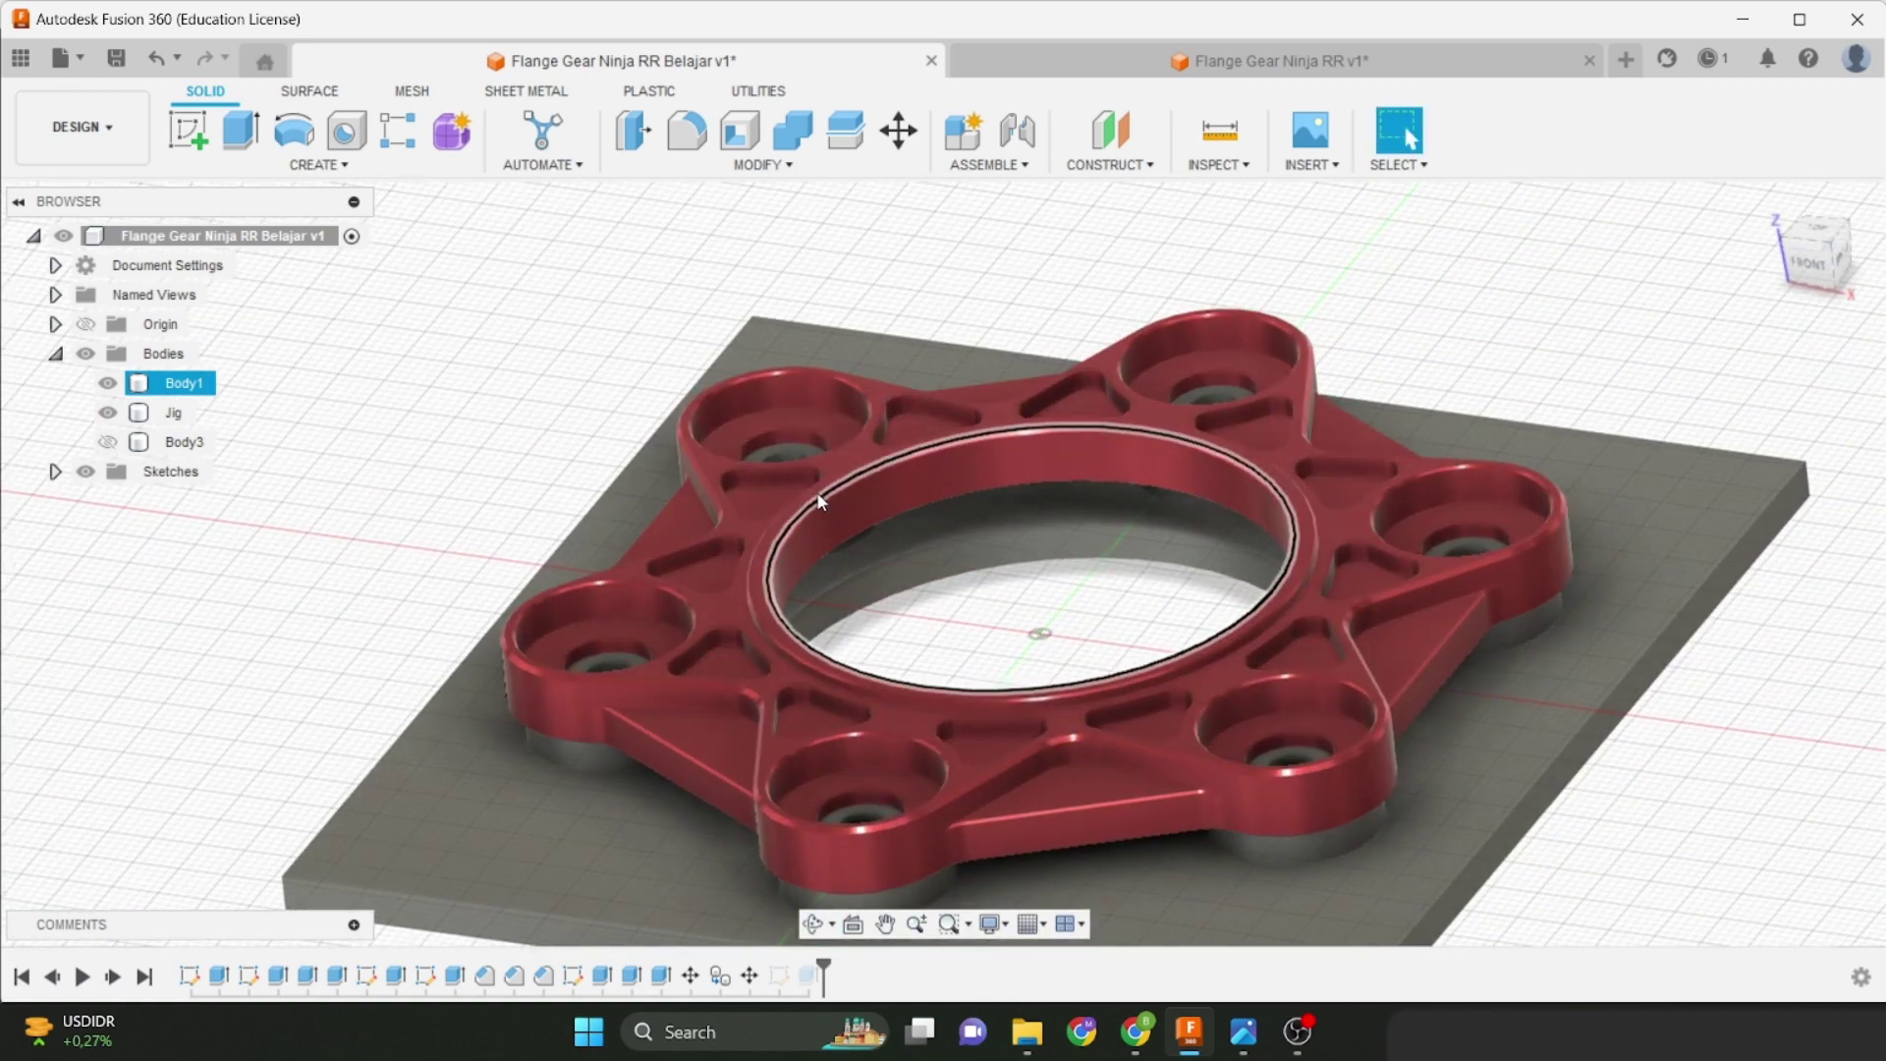
click(108, 412)
Switch from the Design workspace to the Manufacture workspace.
click(82, 127)
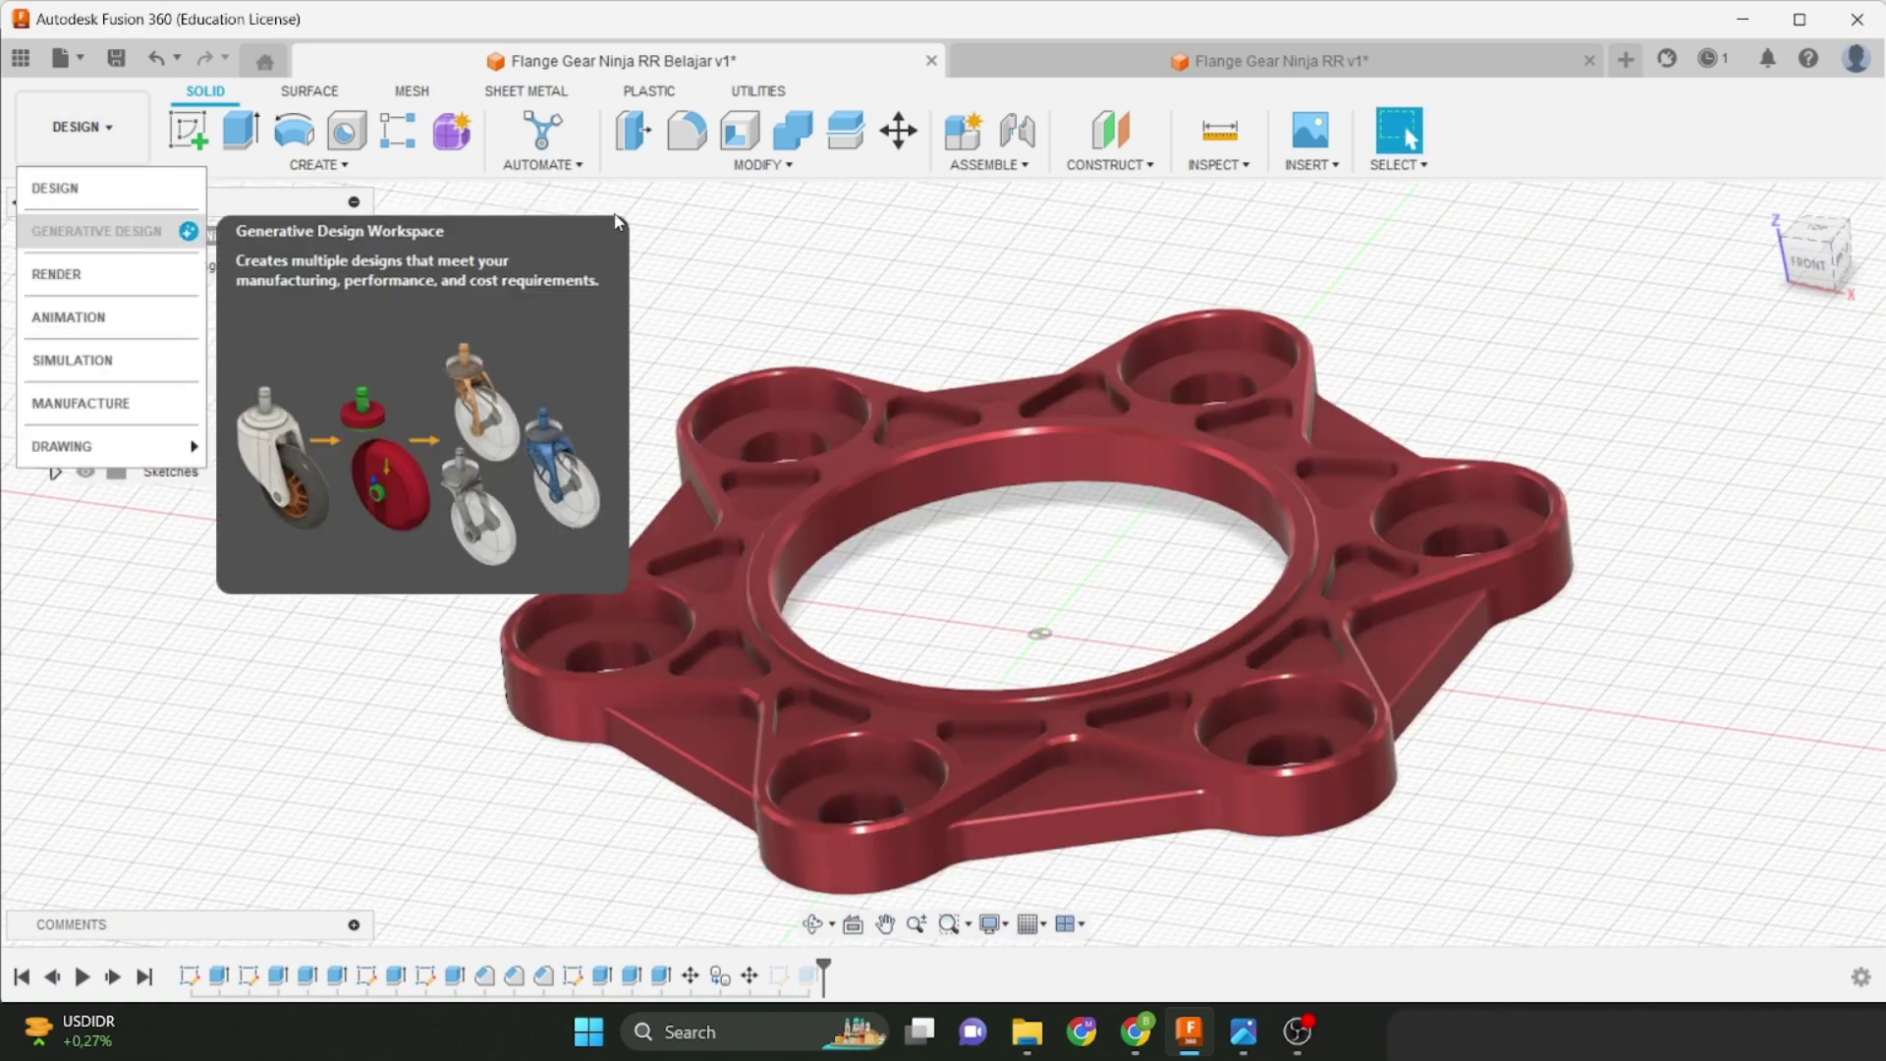
click(738, 246)
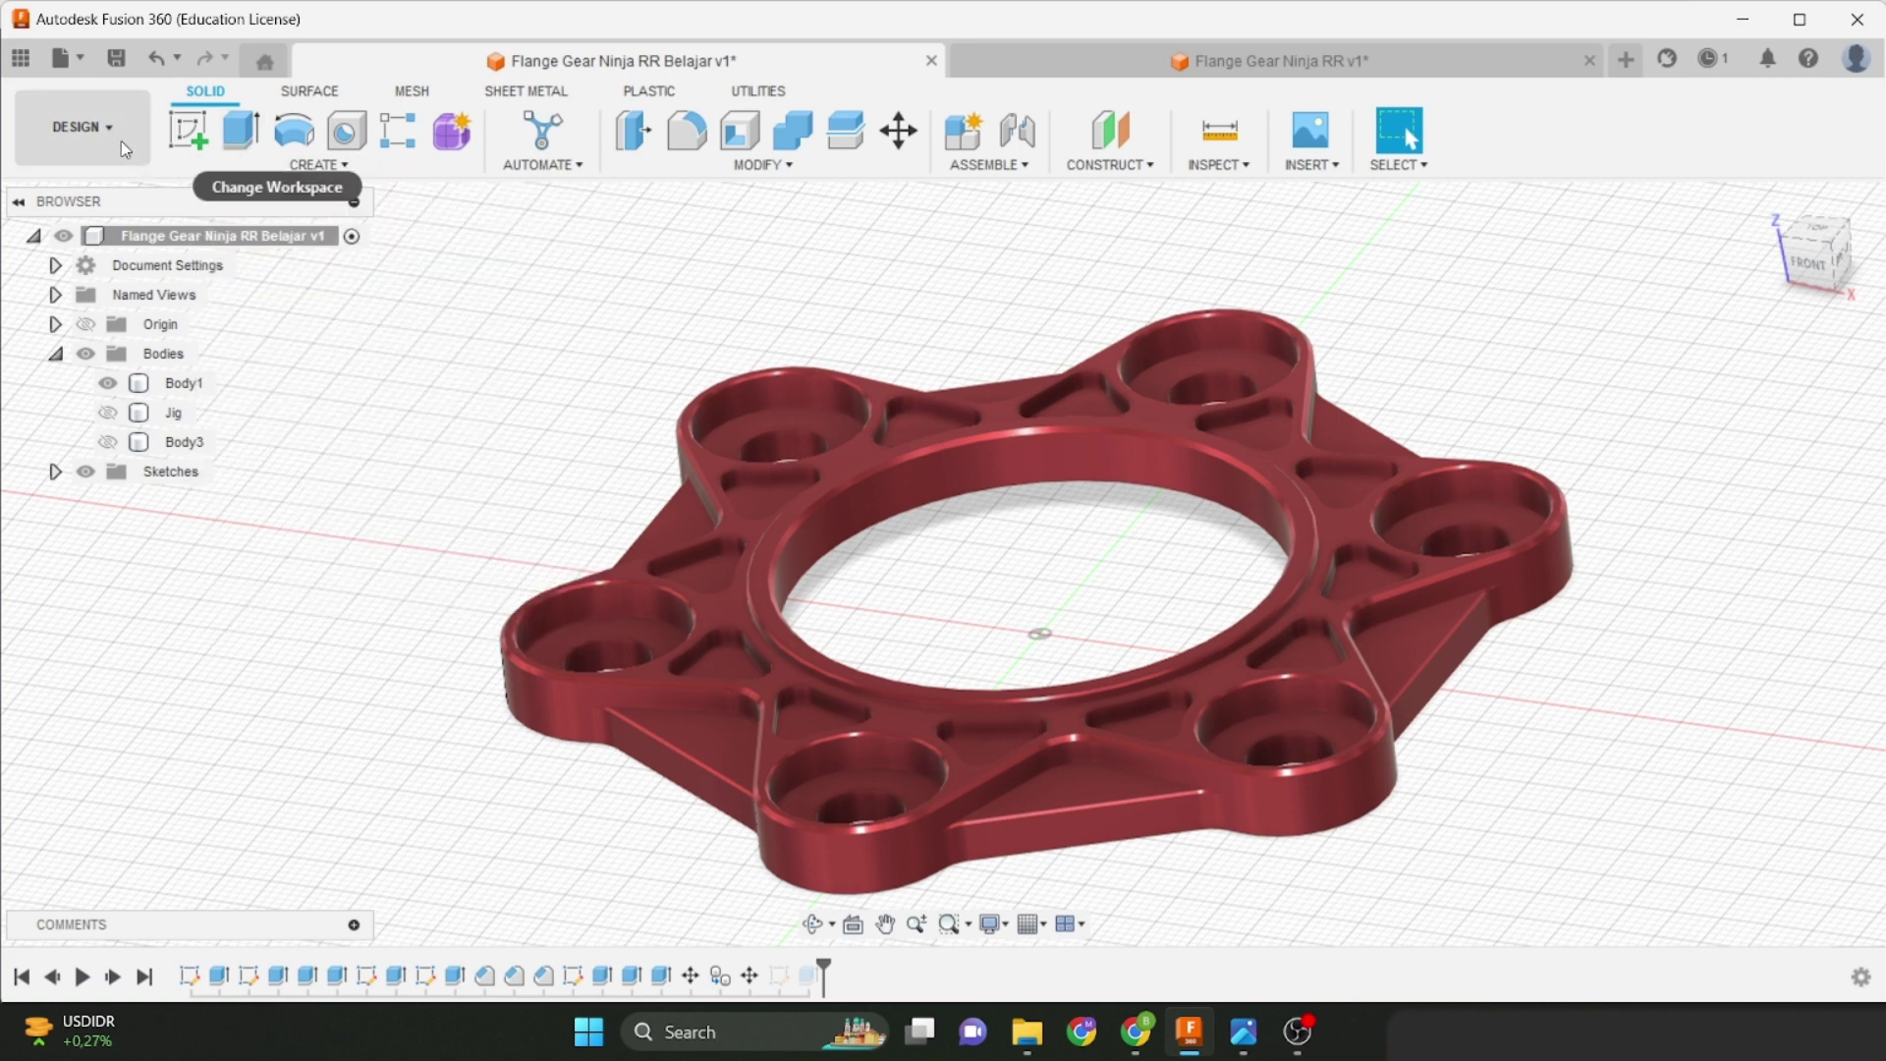
scroll(453, 324, up, 1)
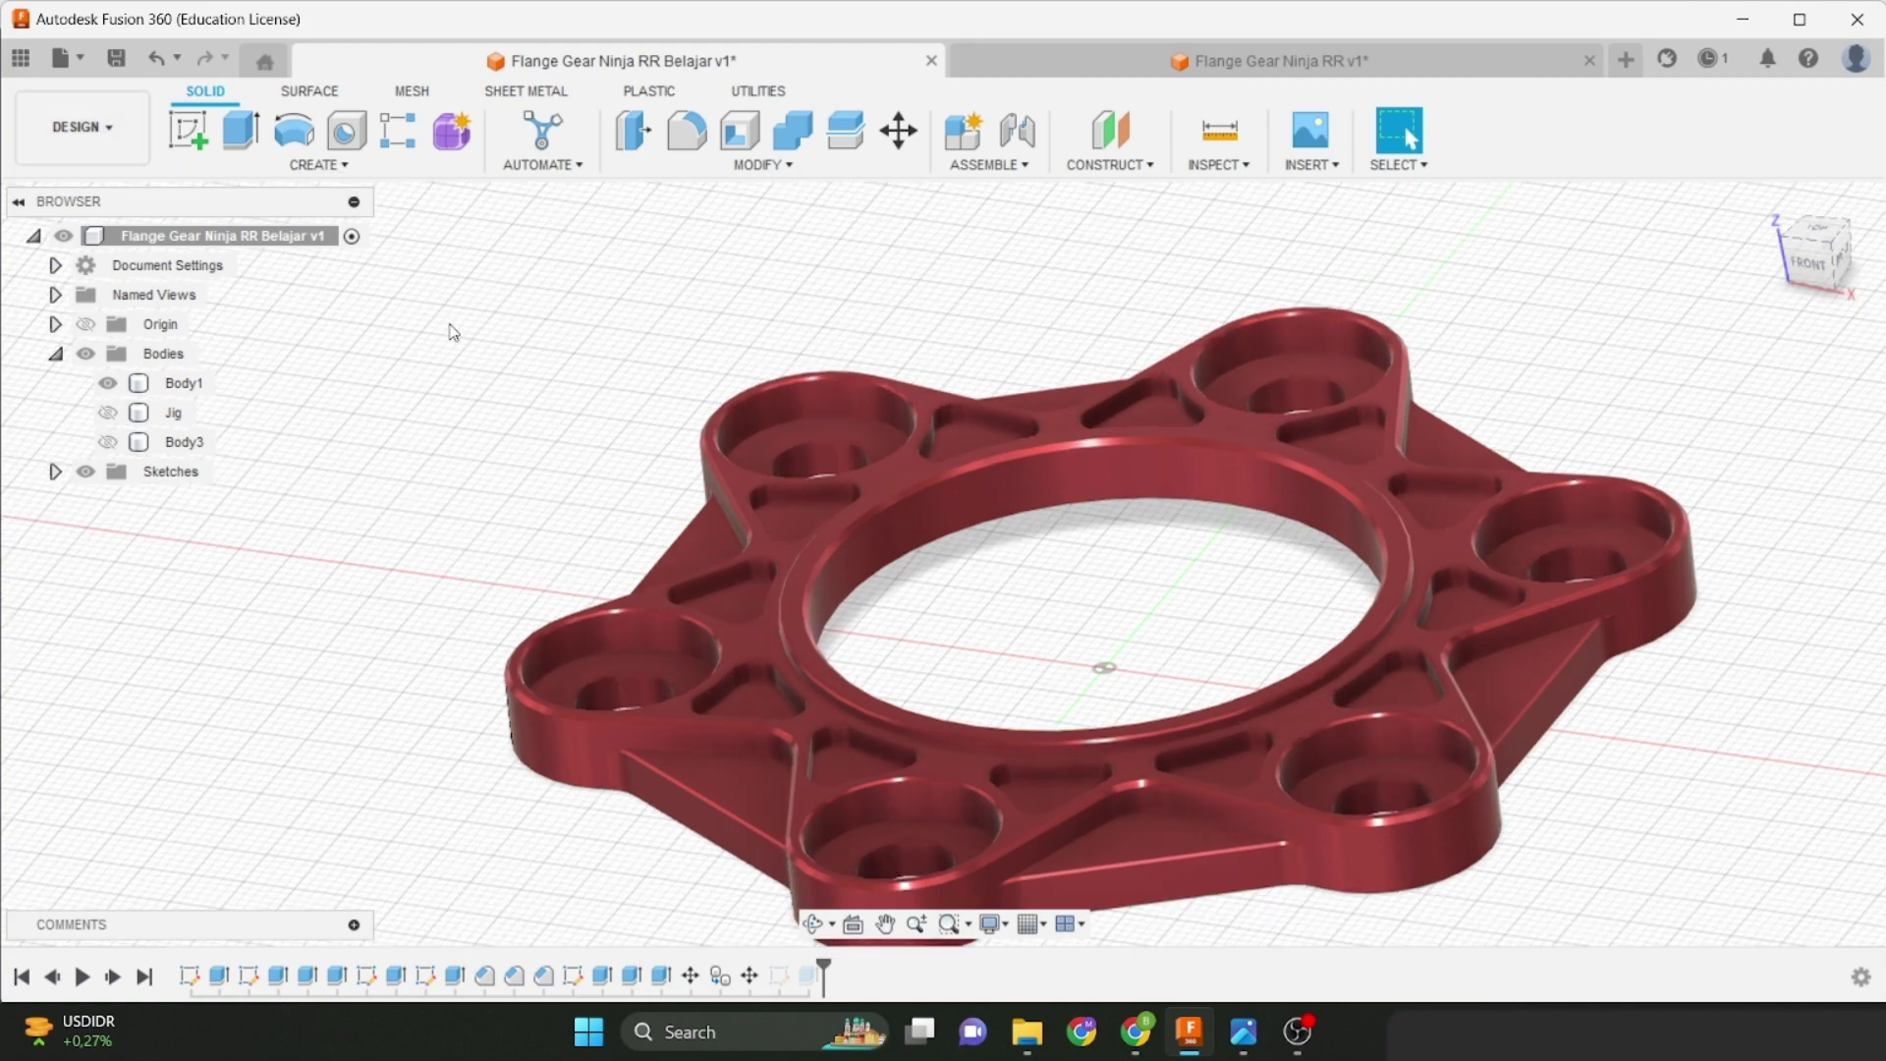
middle_drag(446, 317, 372, 281)
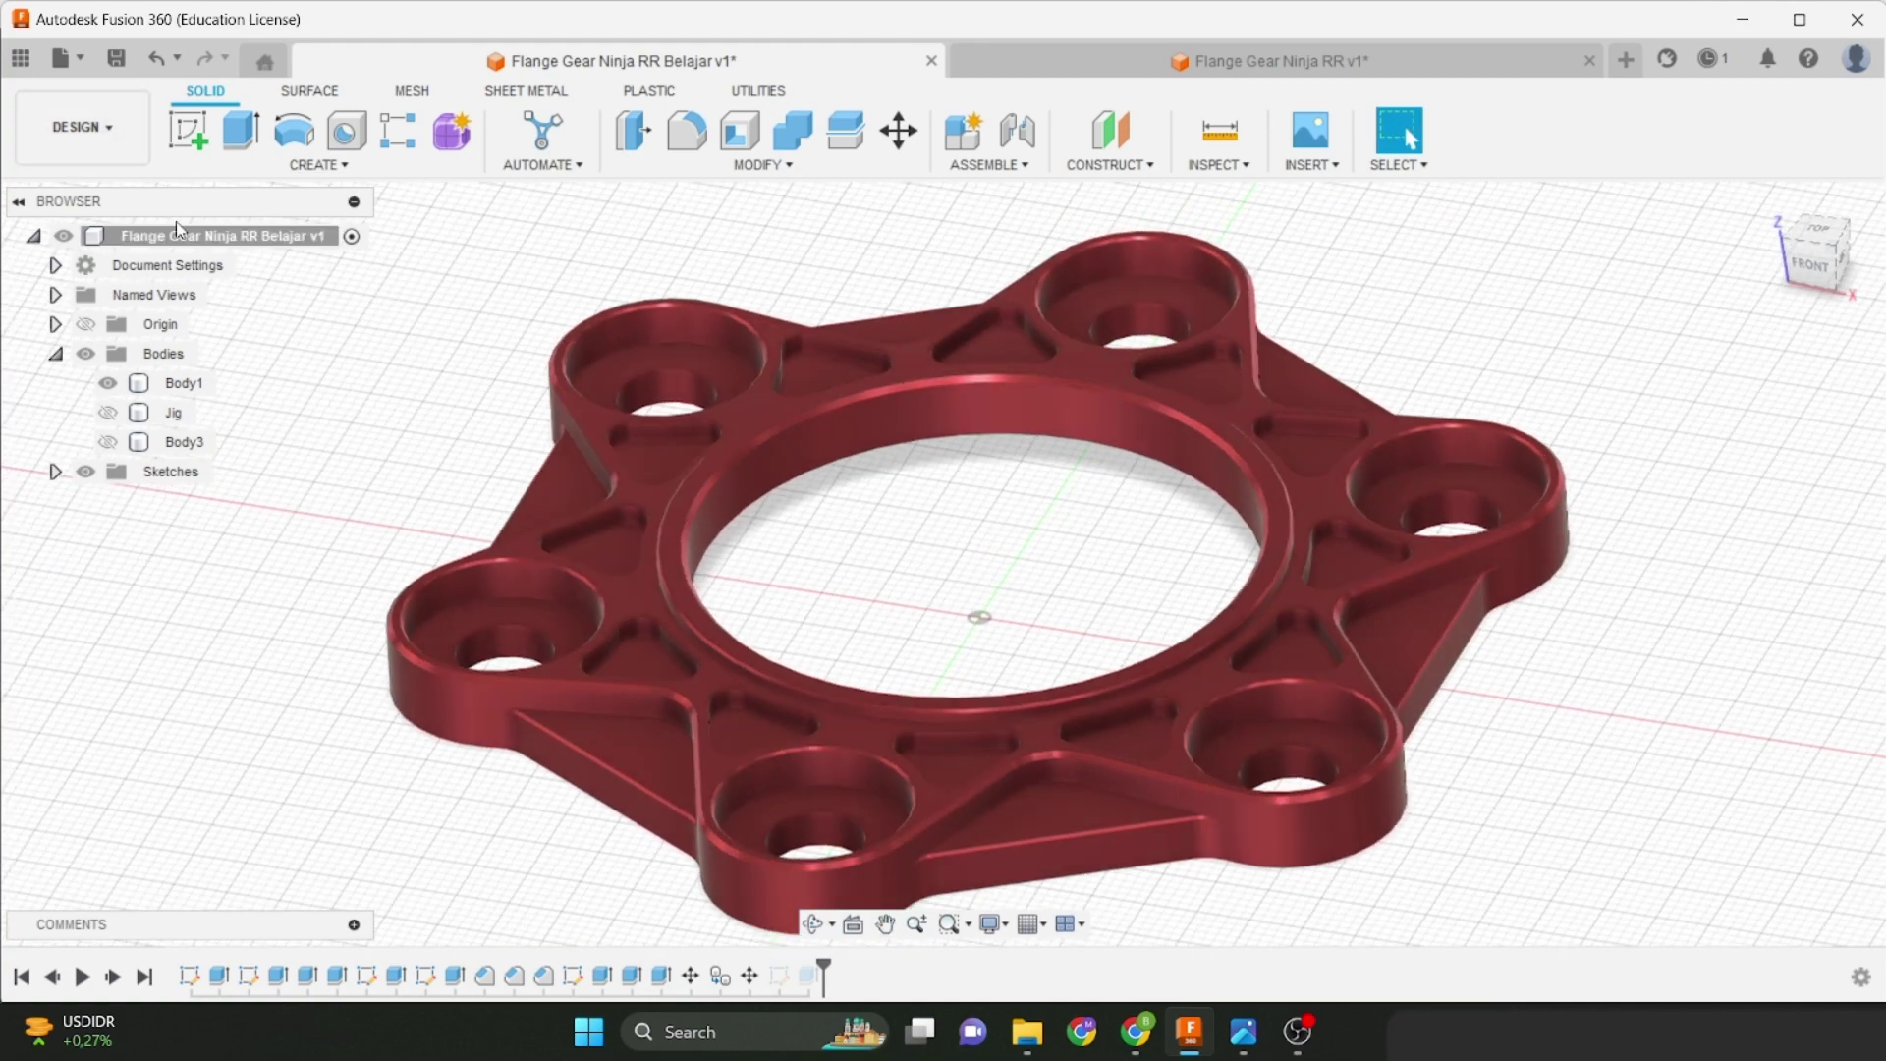
click(103, 147)
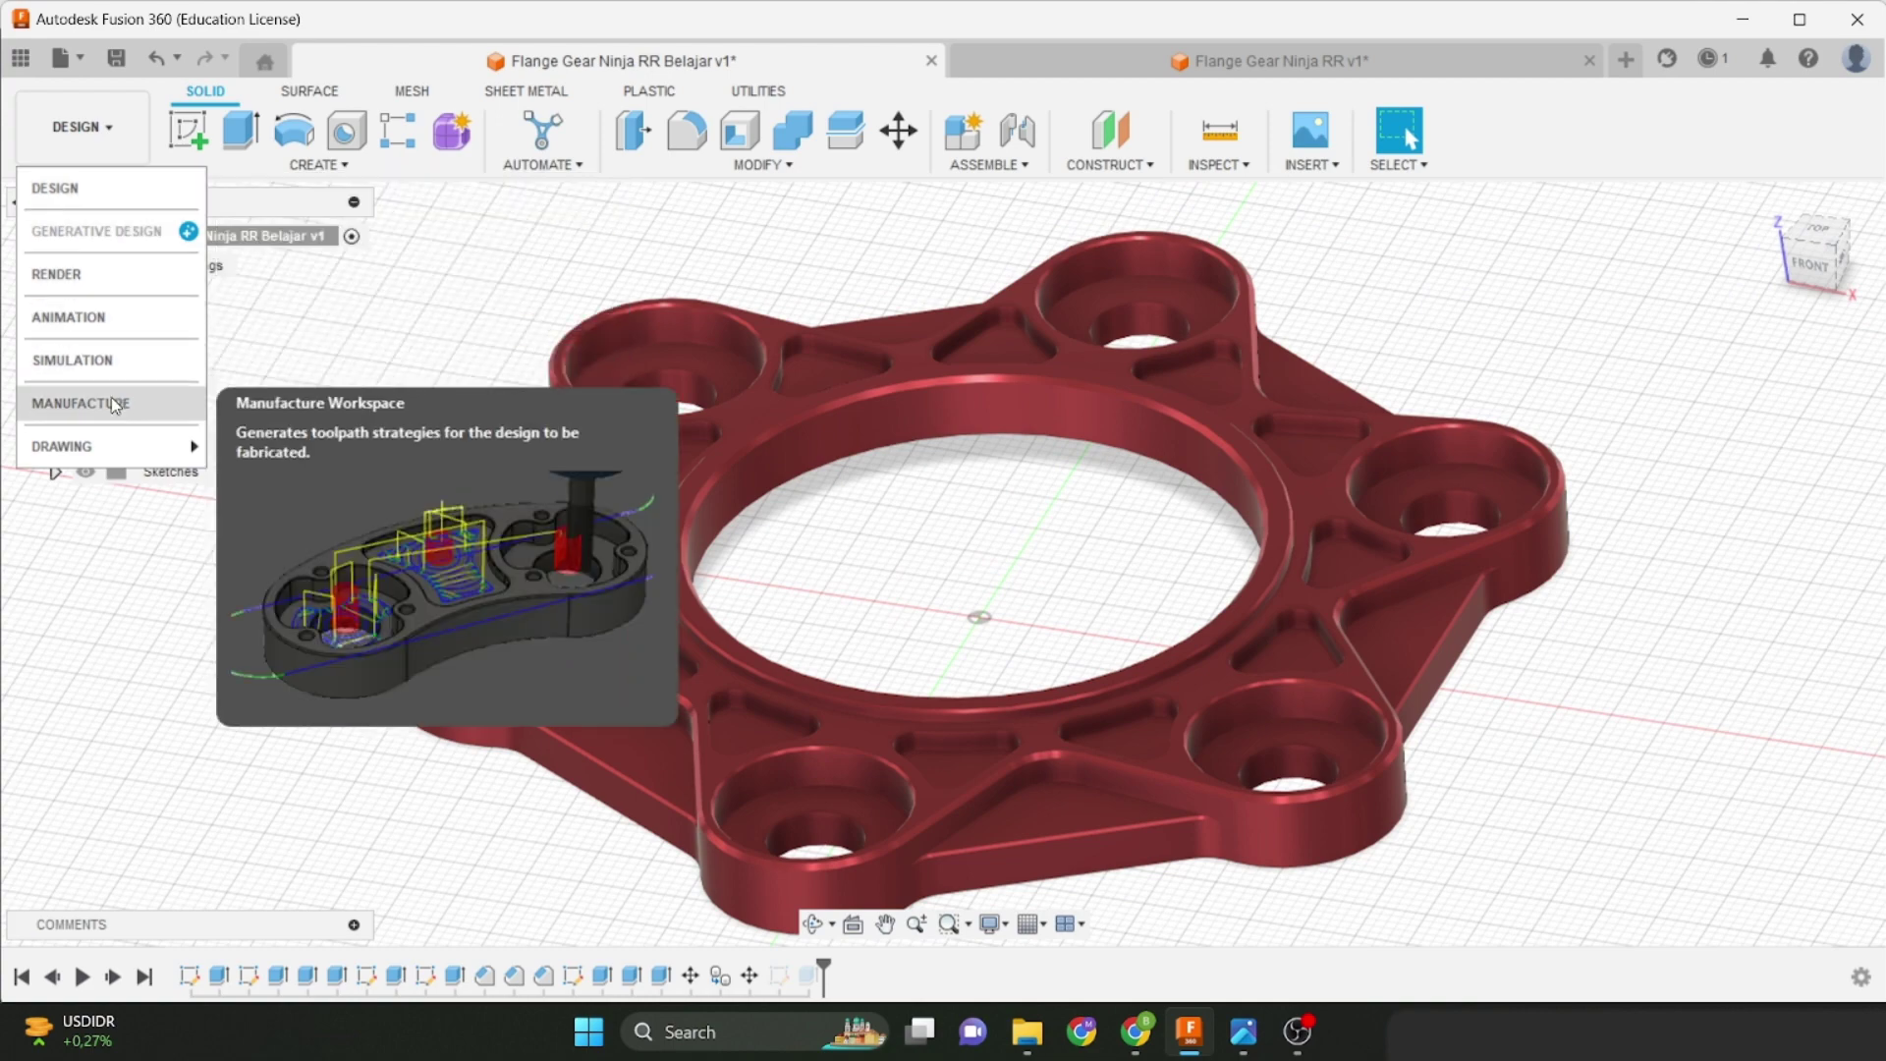
click(81, 402)
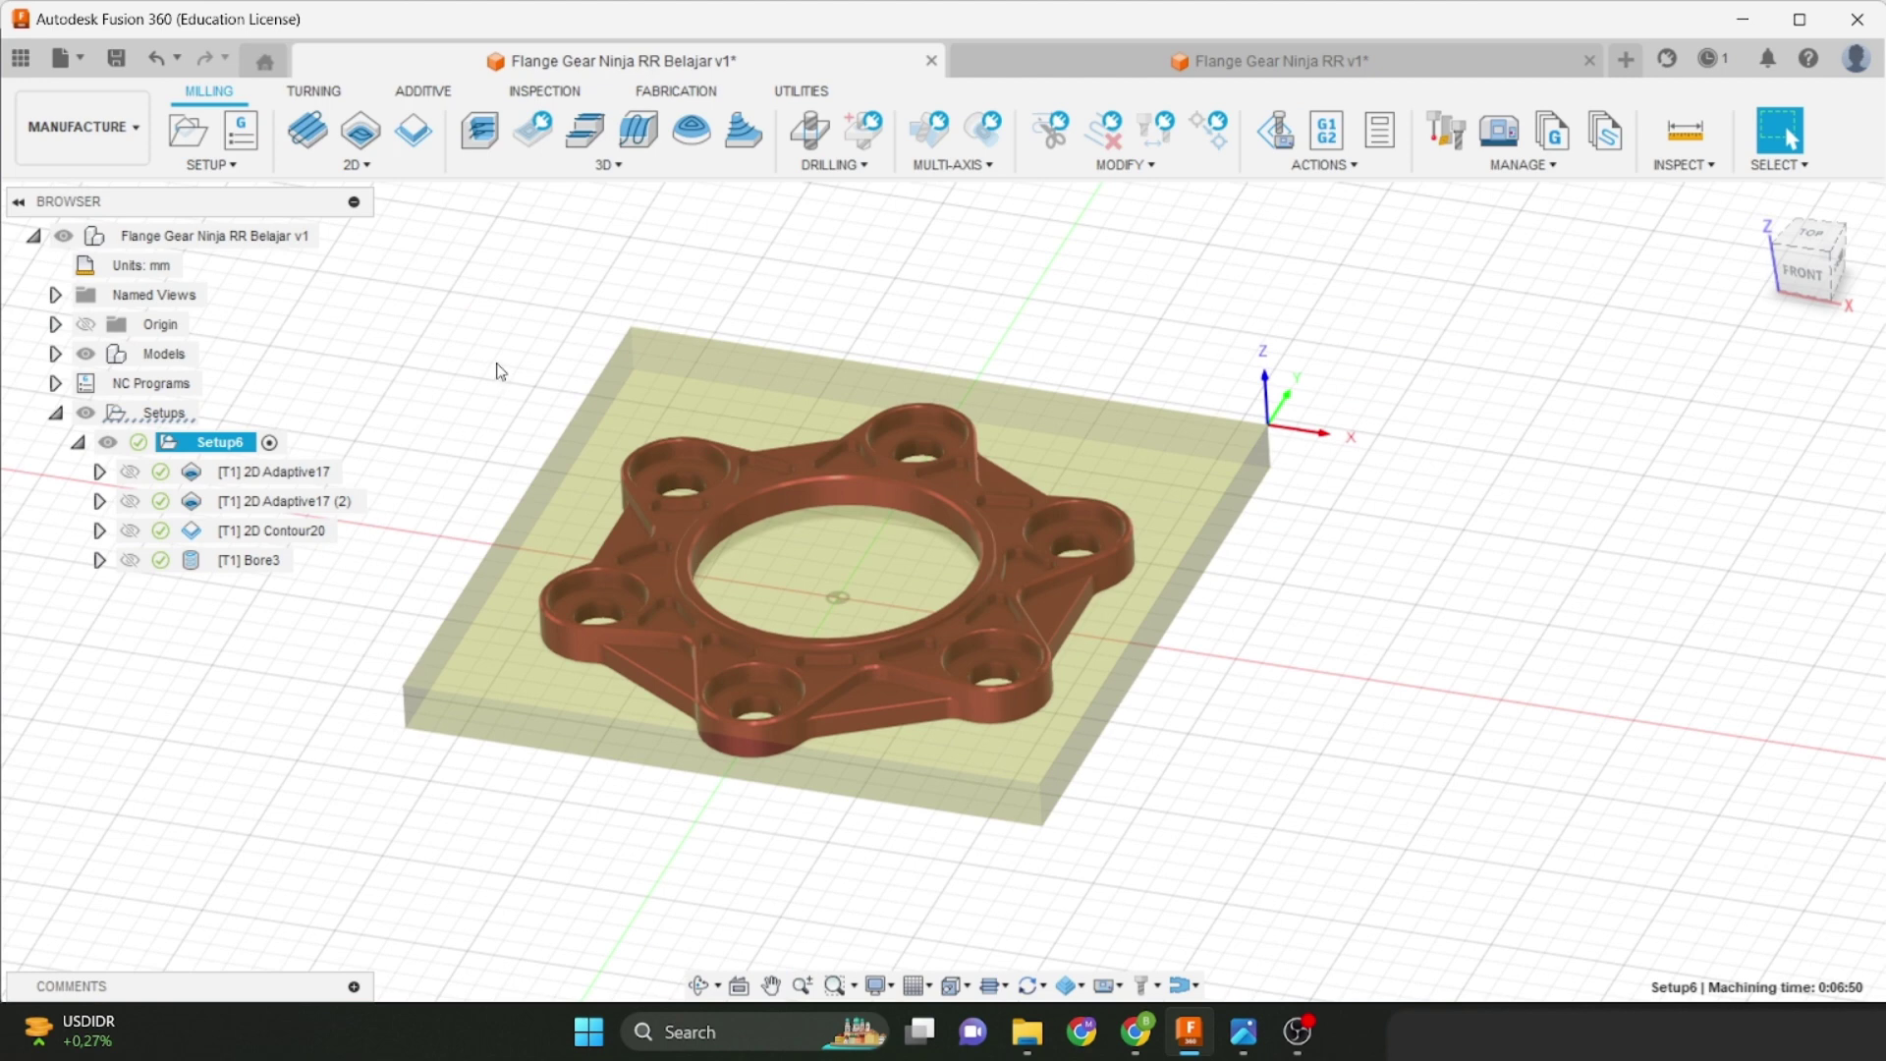
Delete the existing milling setup Setup6 together with its toolpaths.
right_click(212, 442)
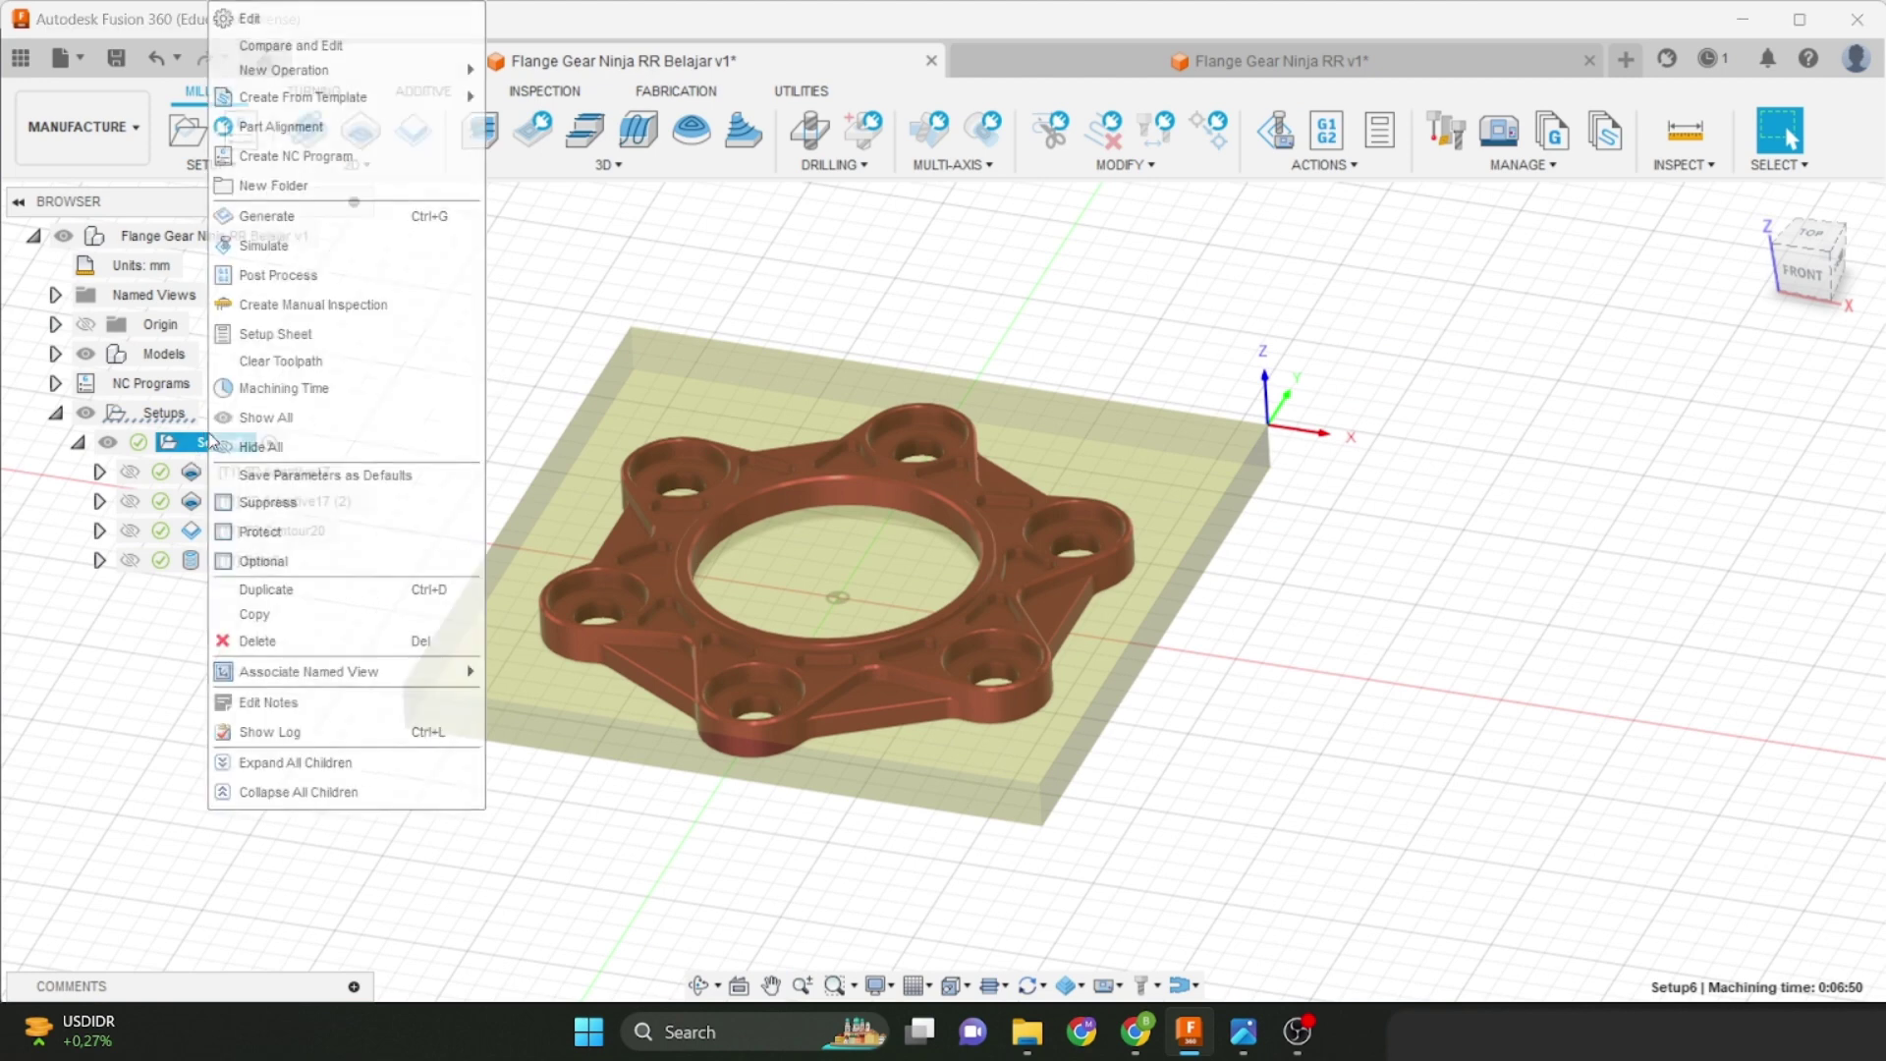
click(283, 639)
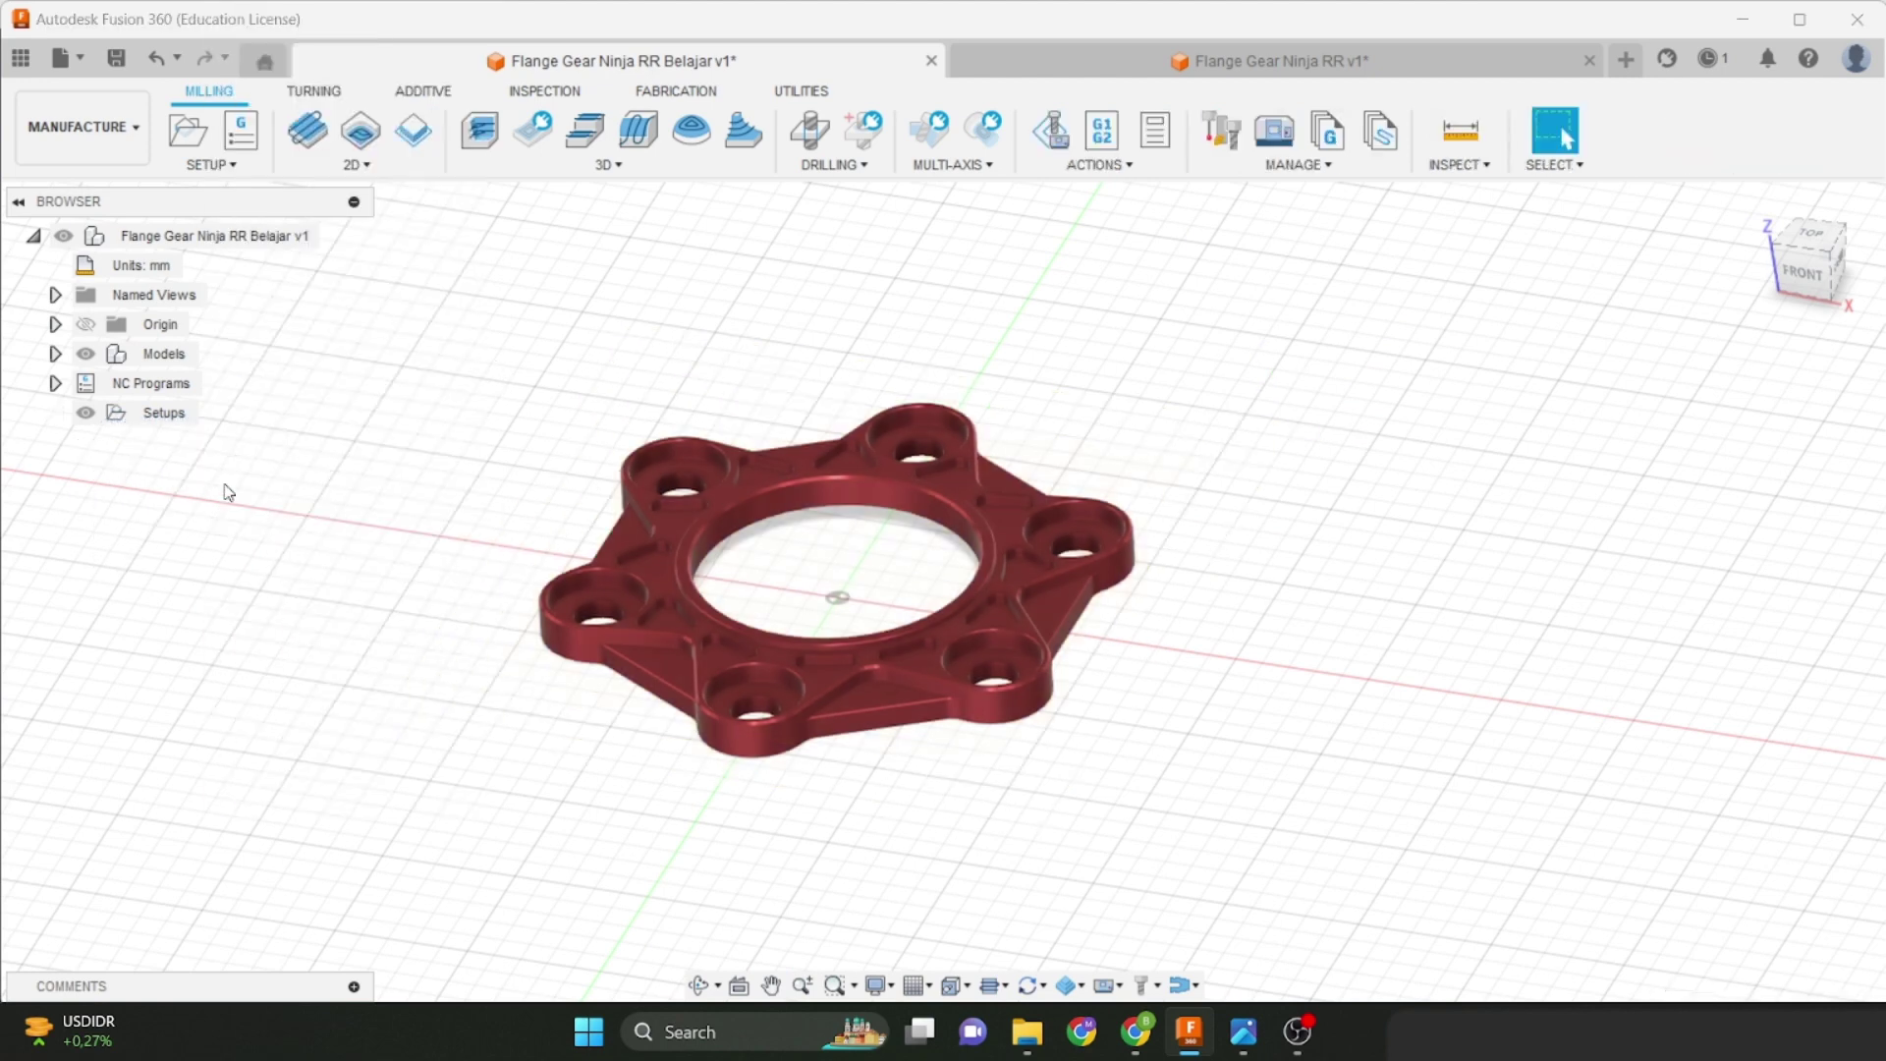
click(151, 420)
scroll(453, 438, up, 2)
click(517, 434)
middle_drag(540, 433, 522, 397)
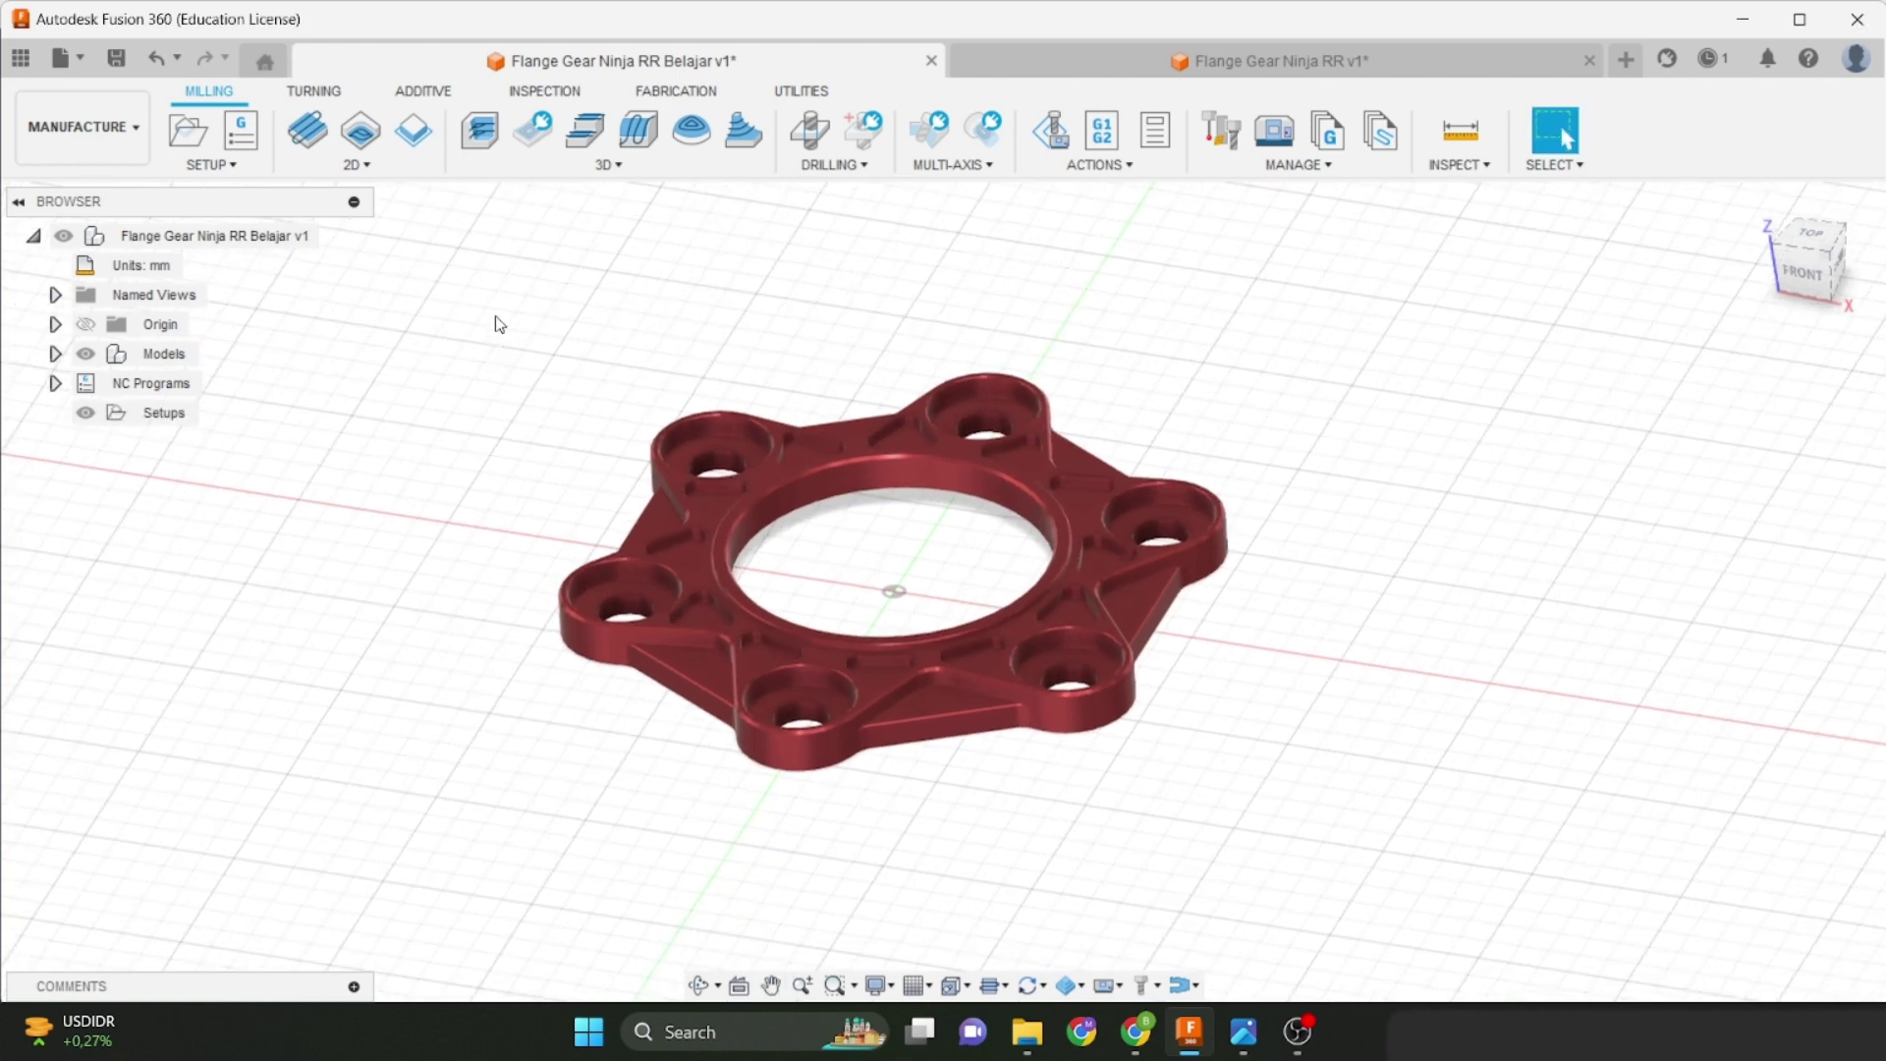
middle_drag(492, 311, 451, 314)
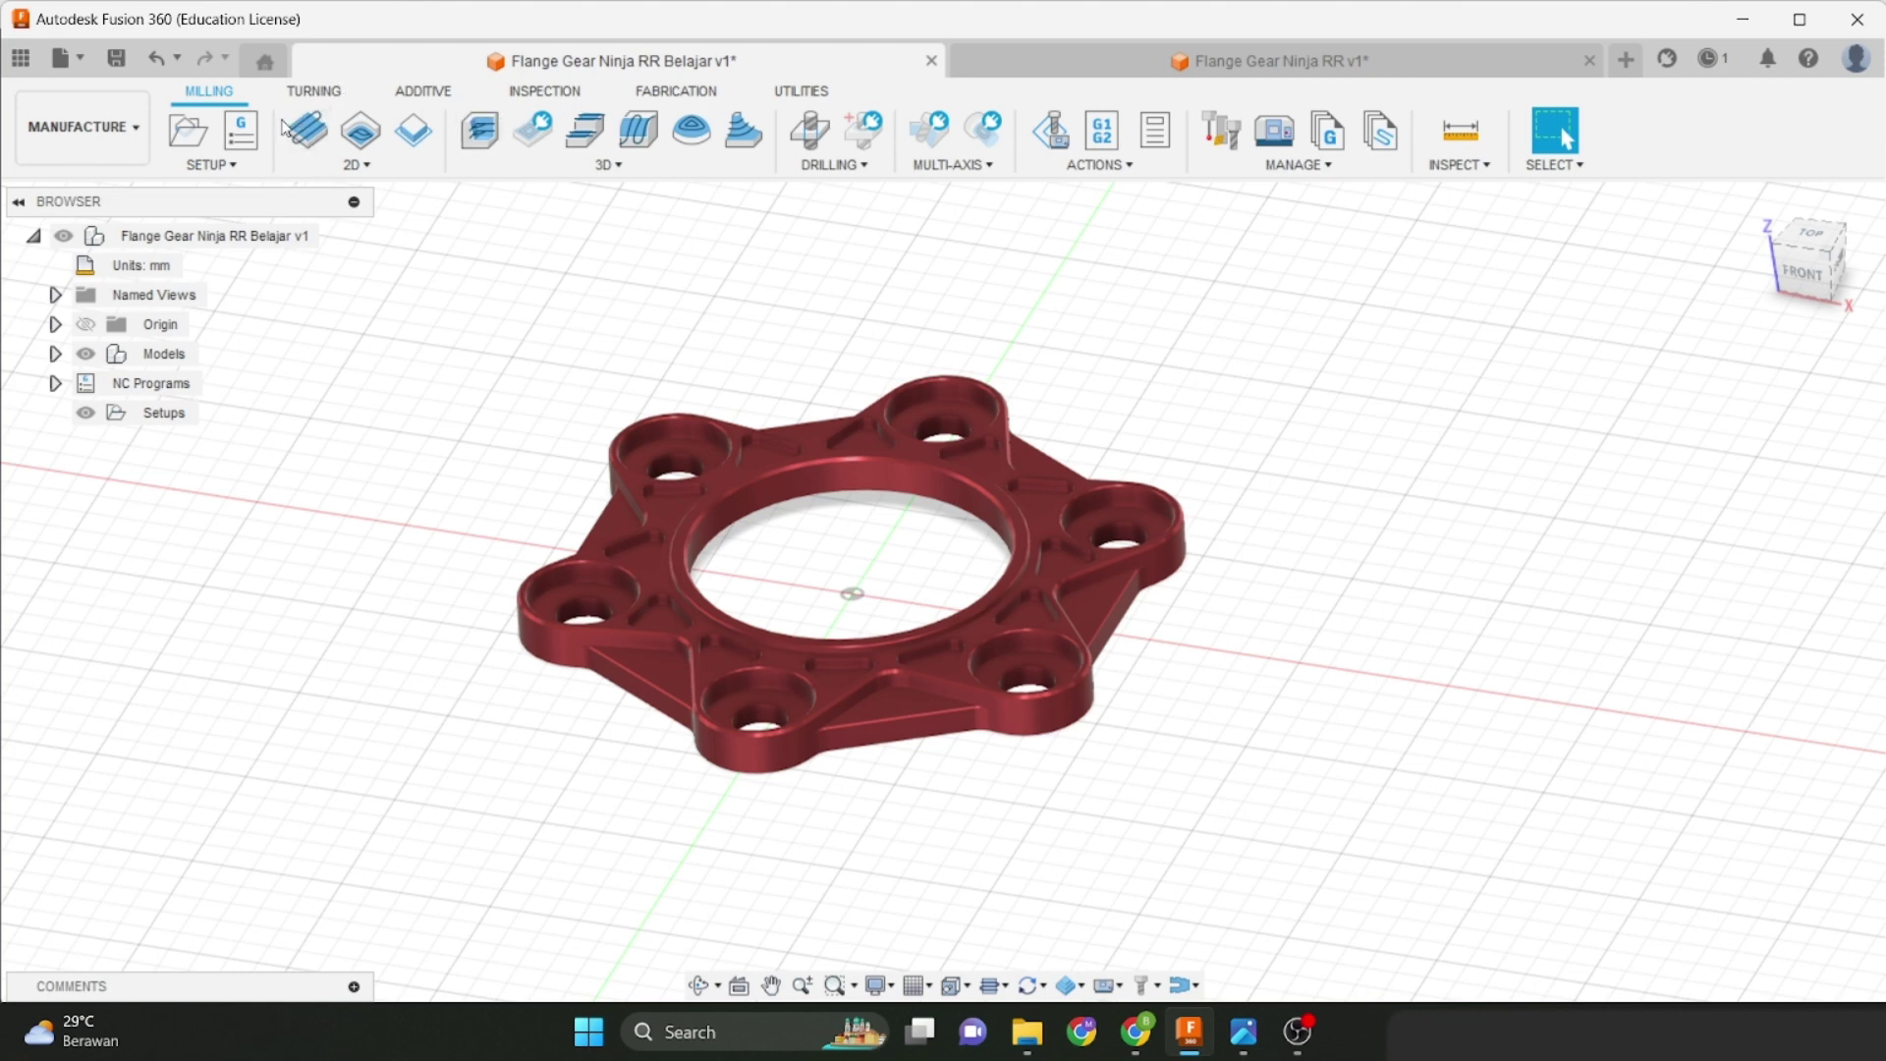
scroll(573, 409, up, 5)
scroll(488, 344, down, 2)
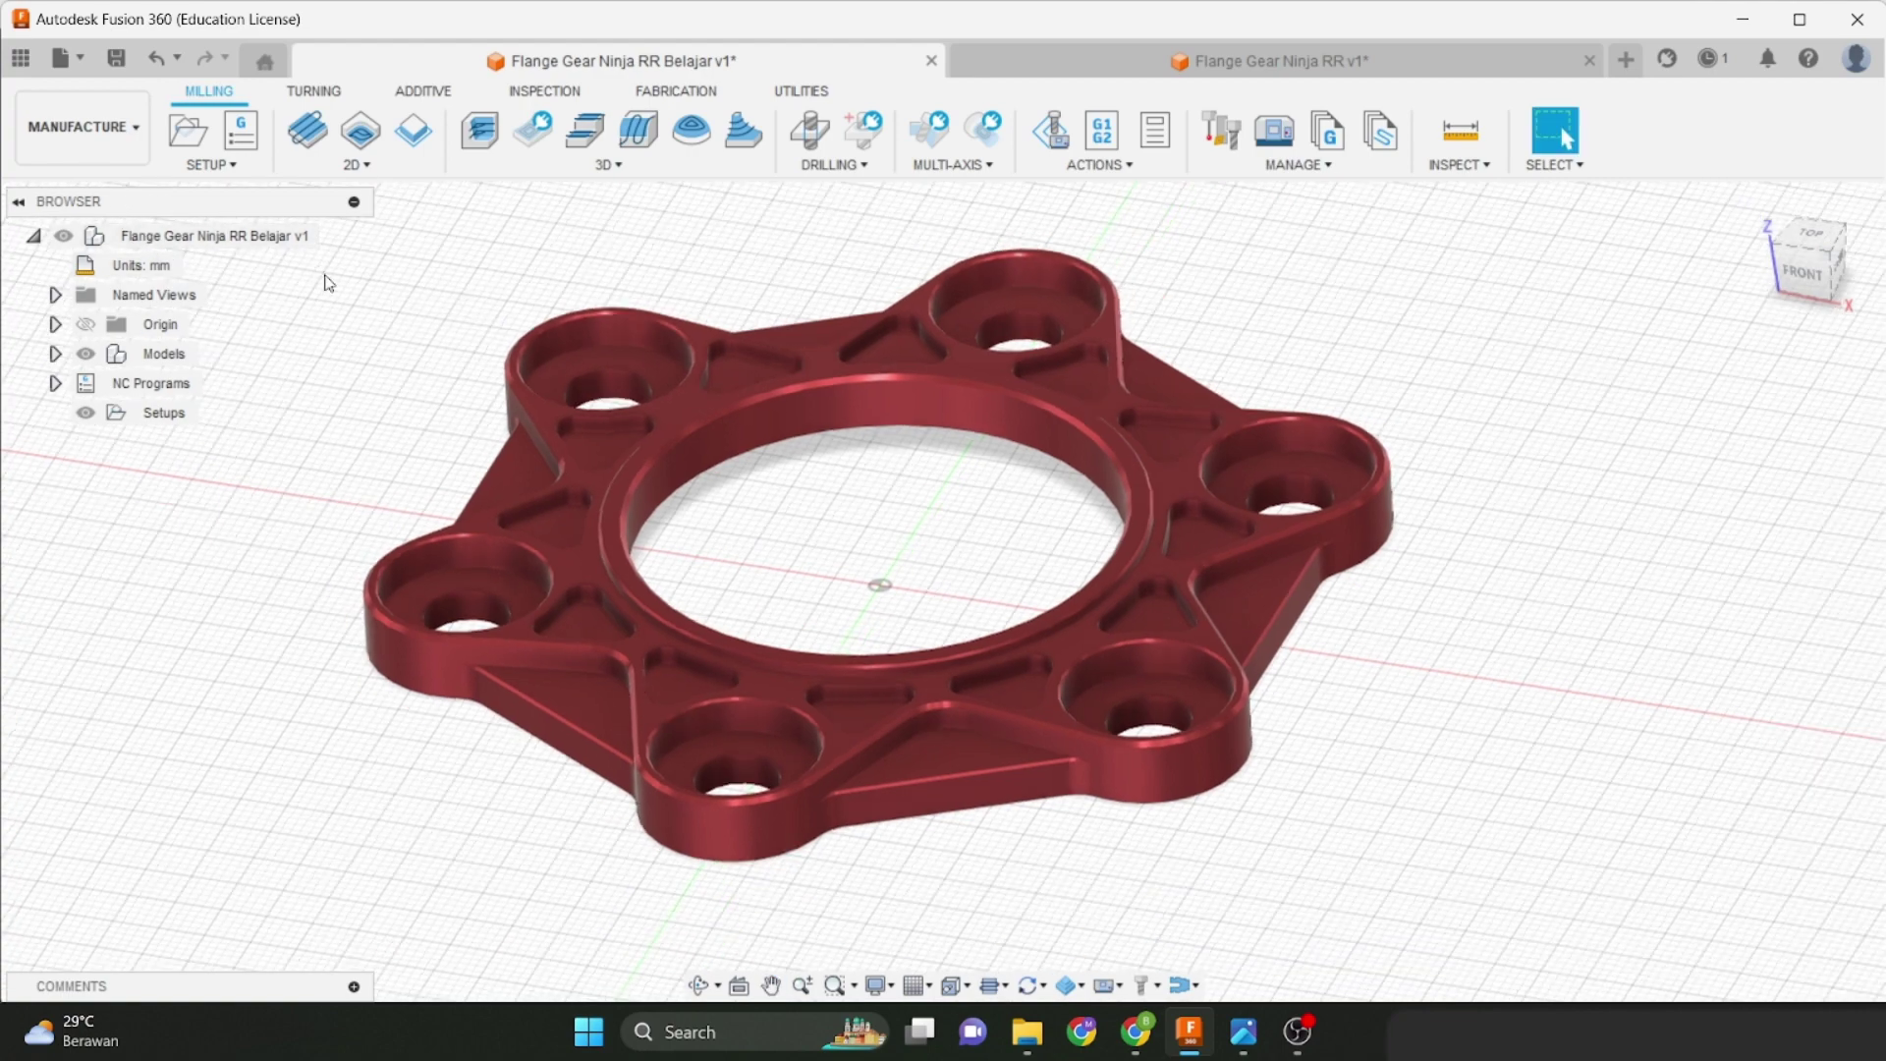
scroll(332, 287, down, 2)
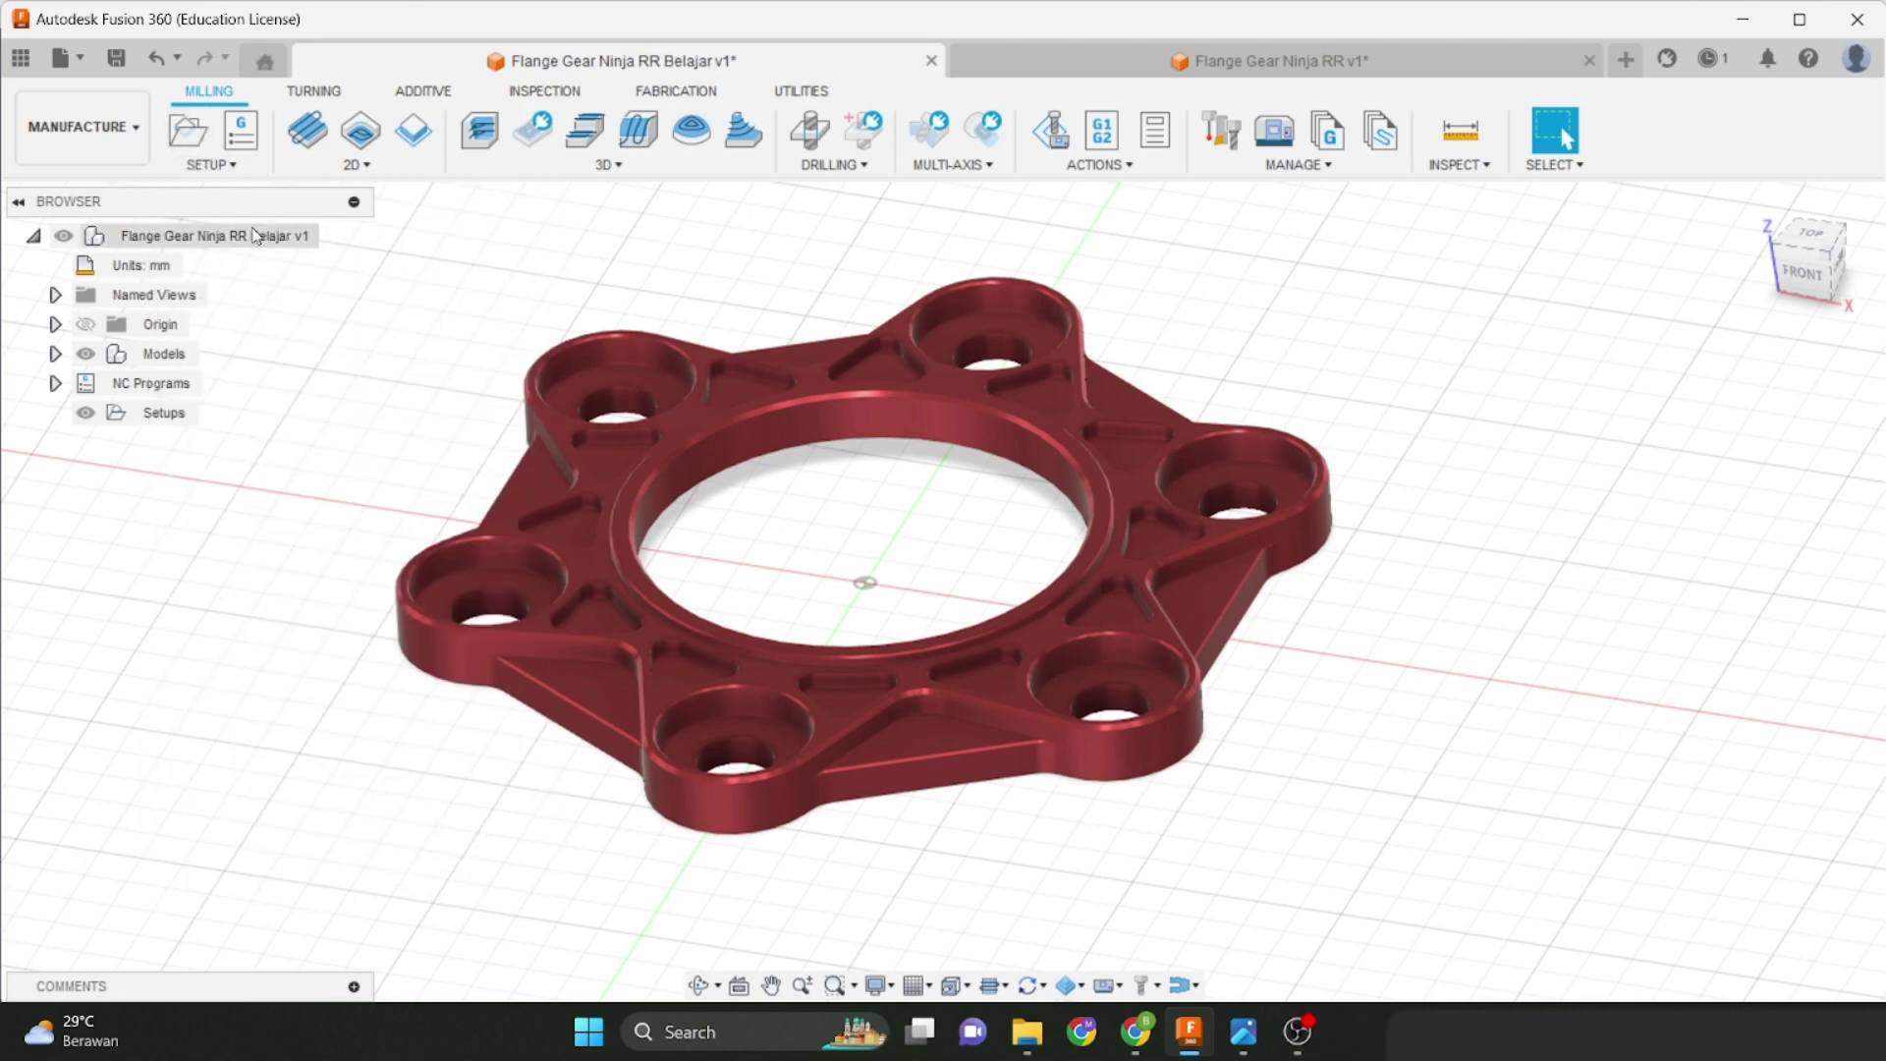
Start a new milling setup for the flange and inspect its stock and coordinate axes from the top and at an angle.
click(196, 141)
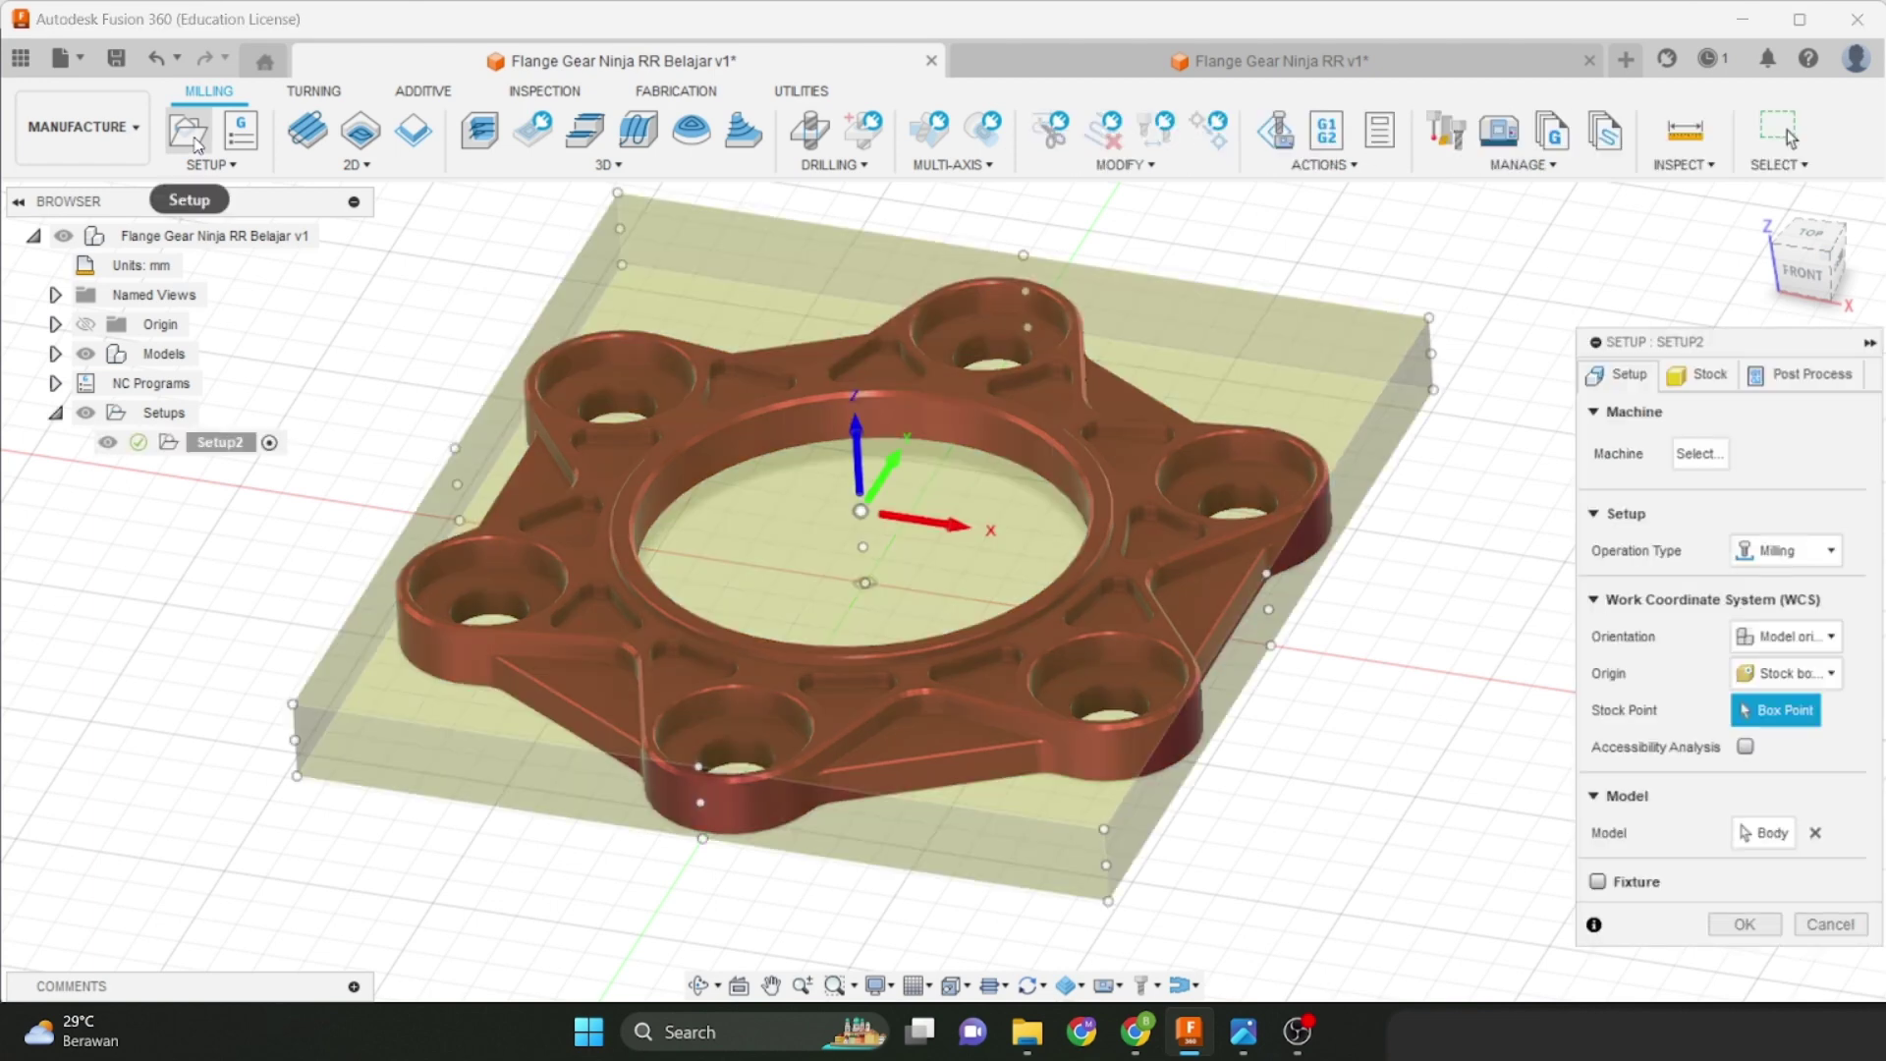
scroll(1253, 475, down, 3)
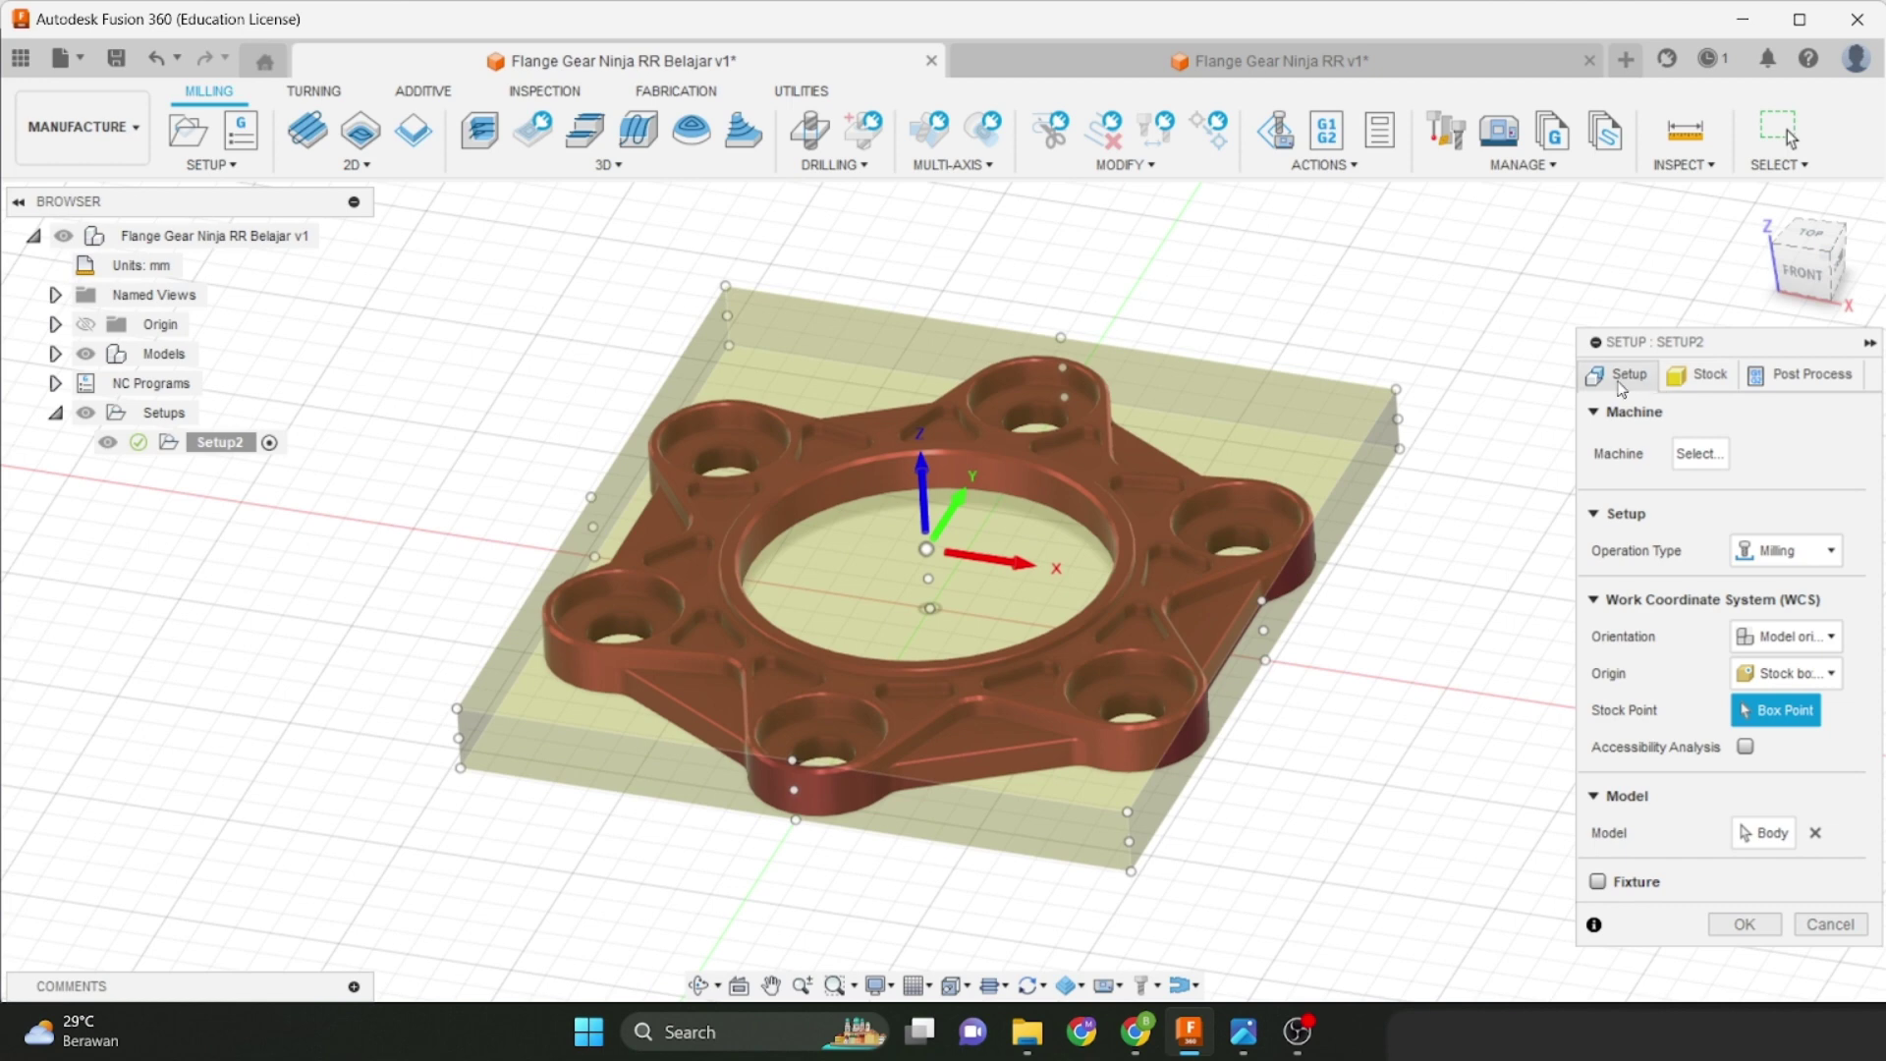
middle_drag(888, 521, 843, 510)
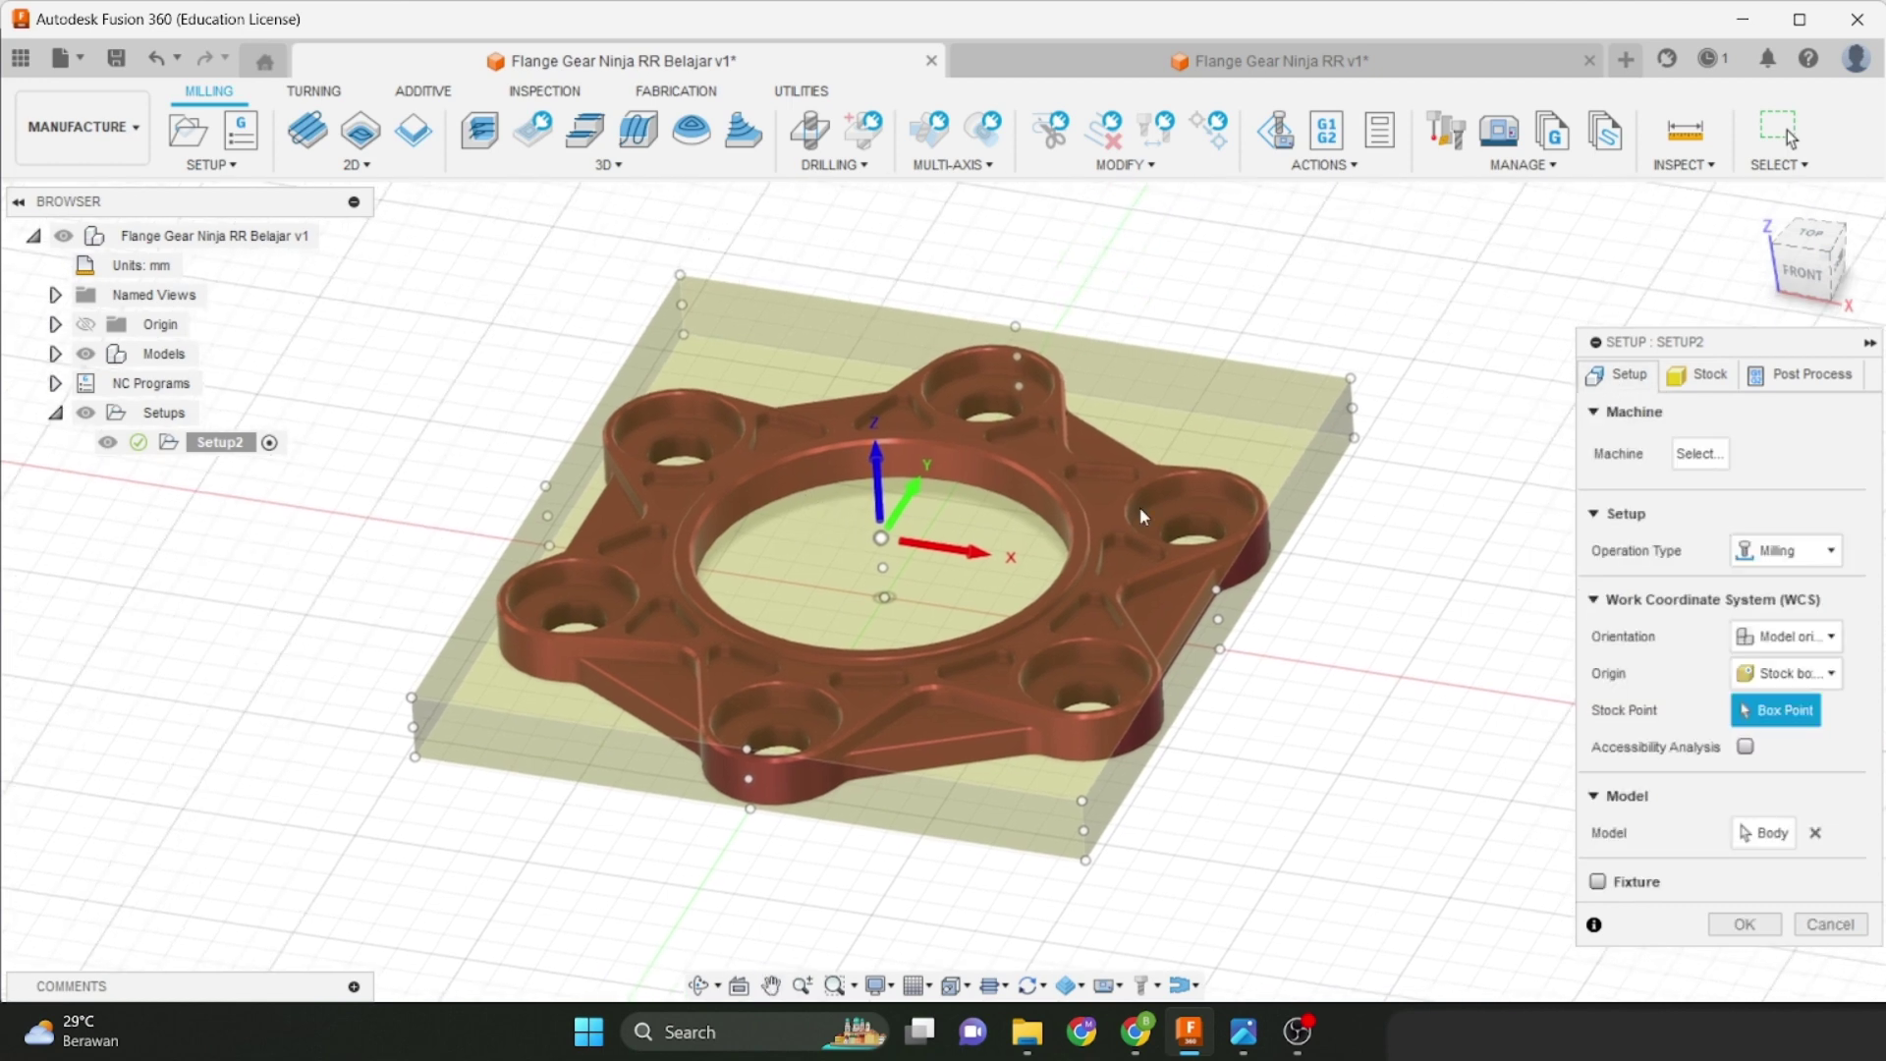
drag(1678, 342, 1635, 246)
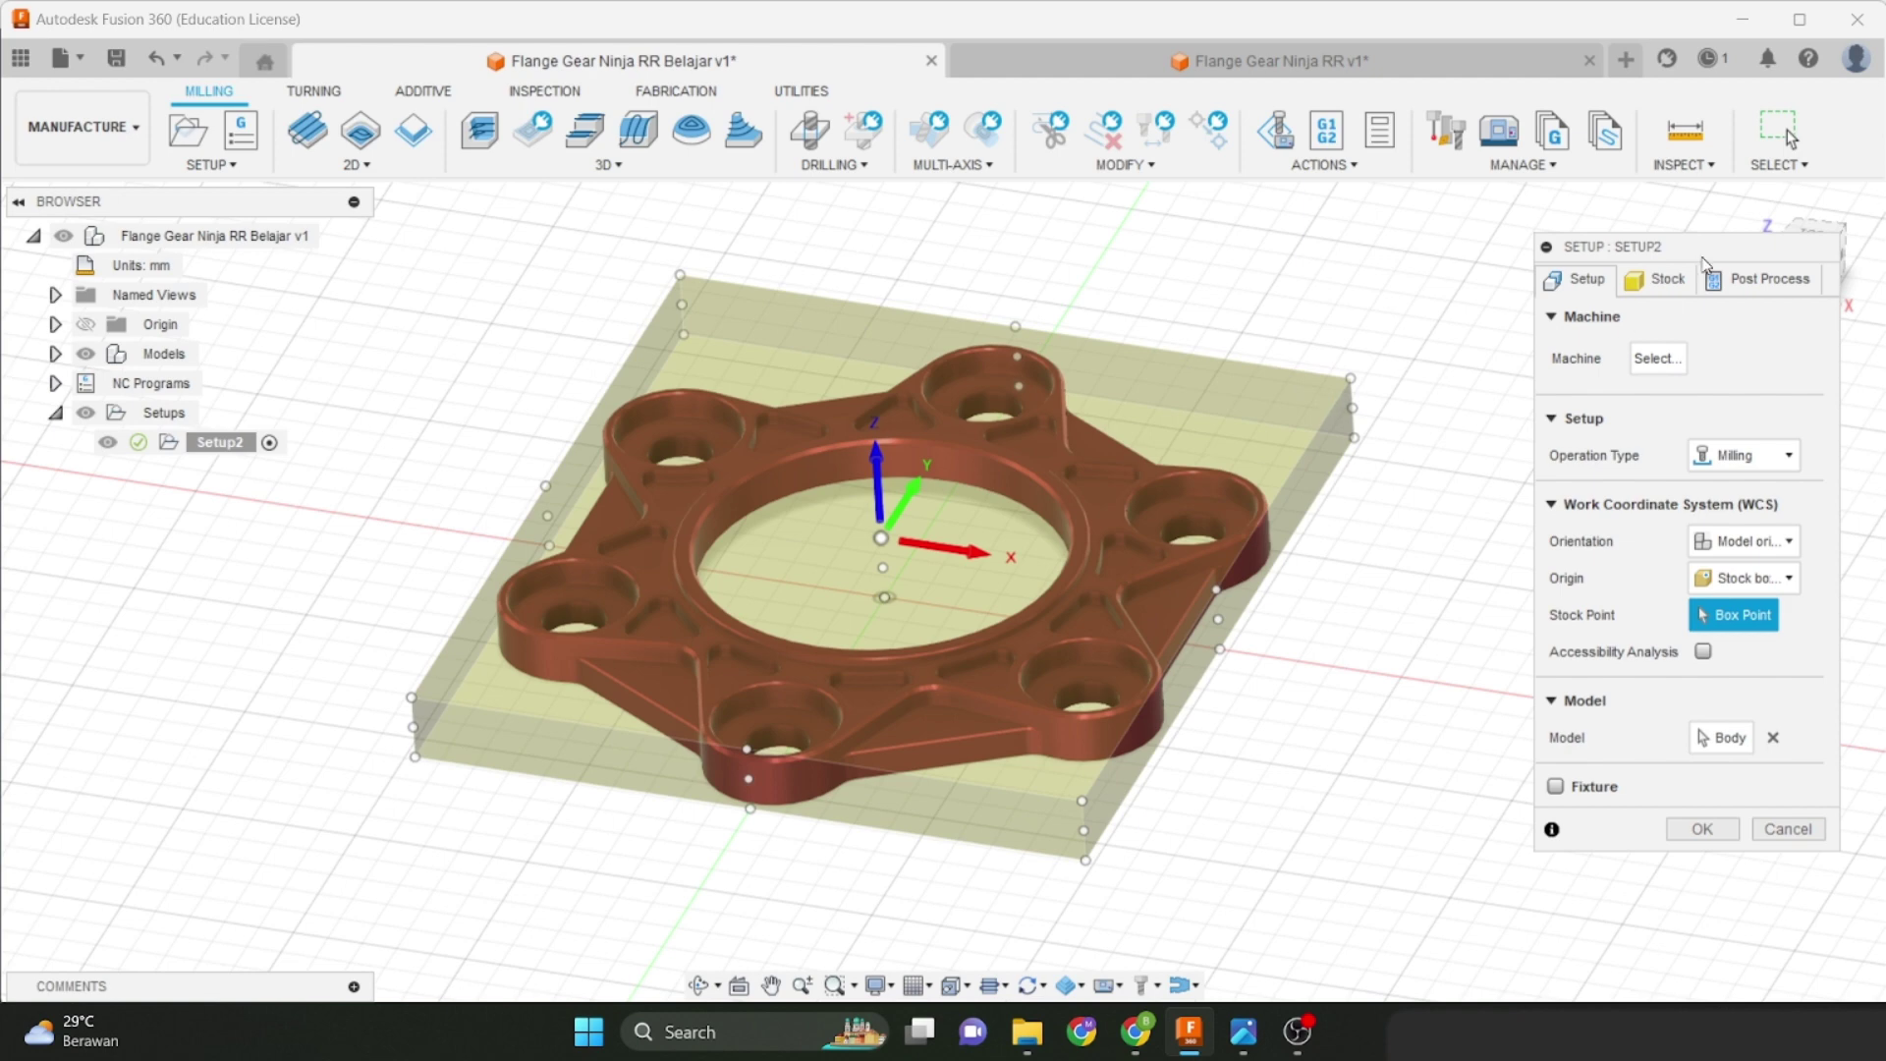
click(1800, 230)
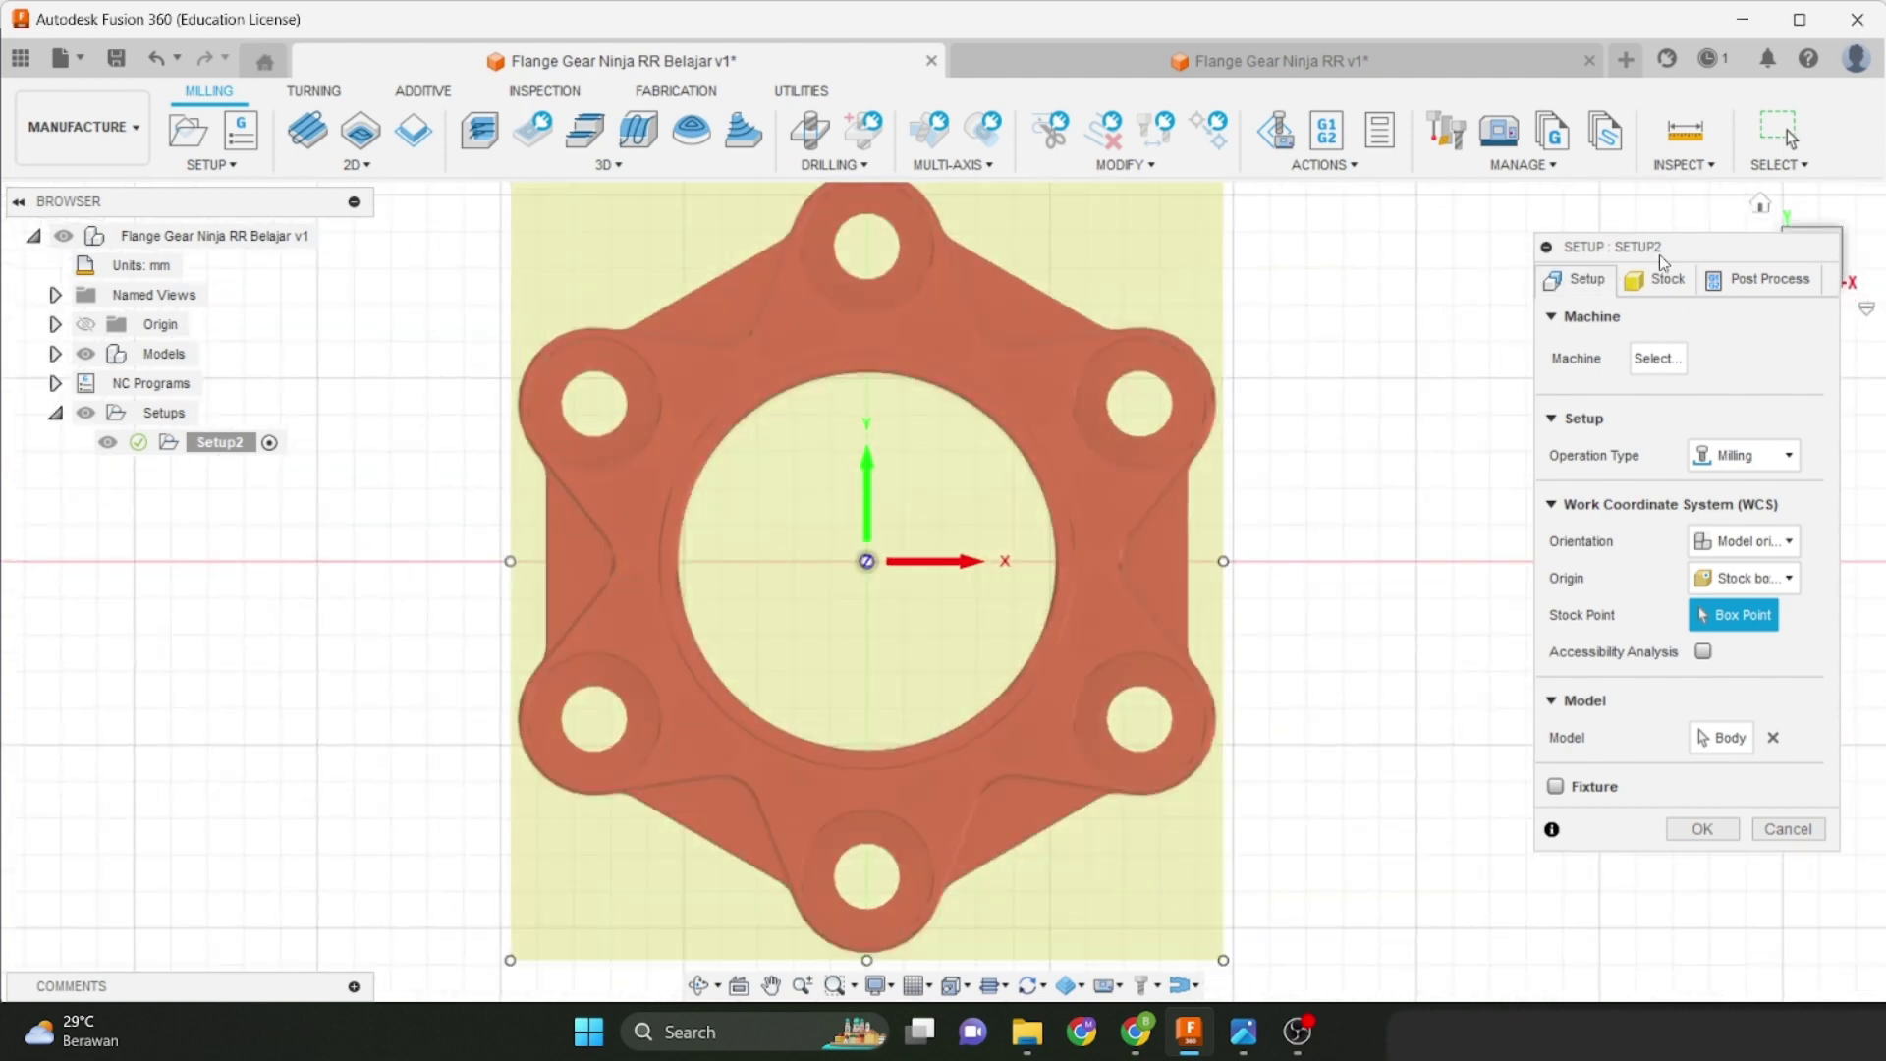
drag(1659, 255, 1686, 343)
scroll(1239, 434, down, 1)
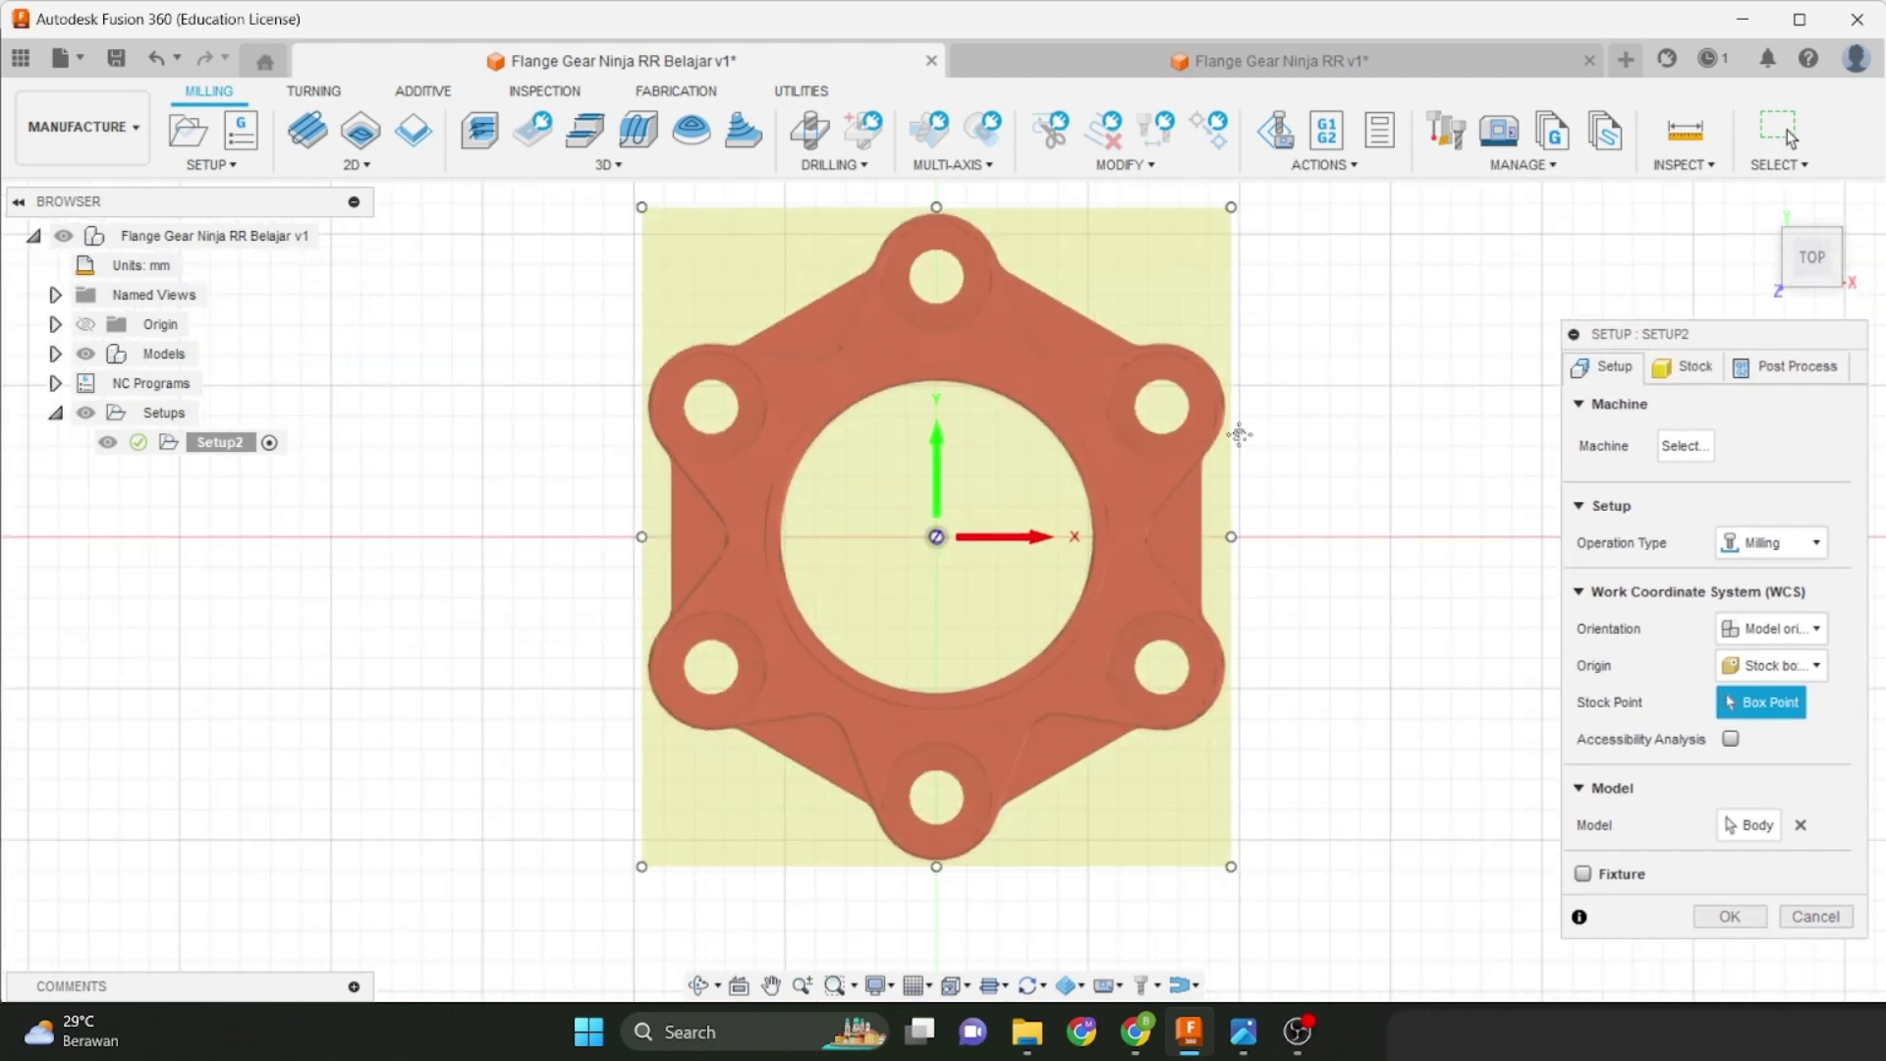
middle_drag(1239, 434, 1224, 462)
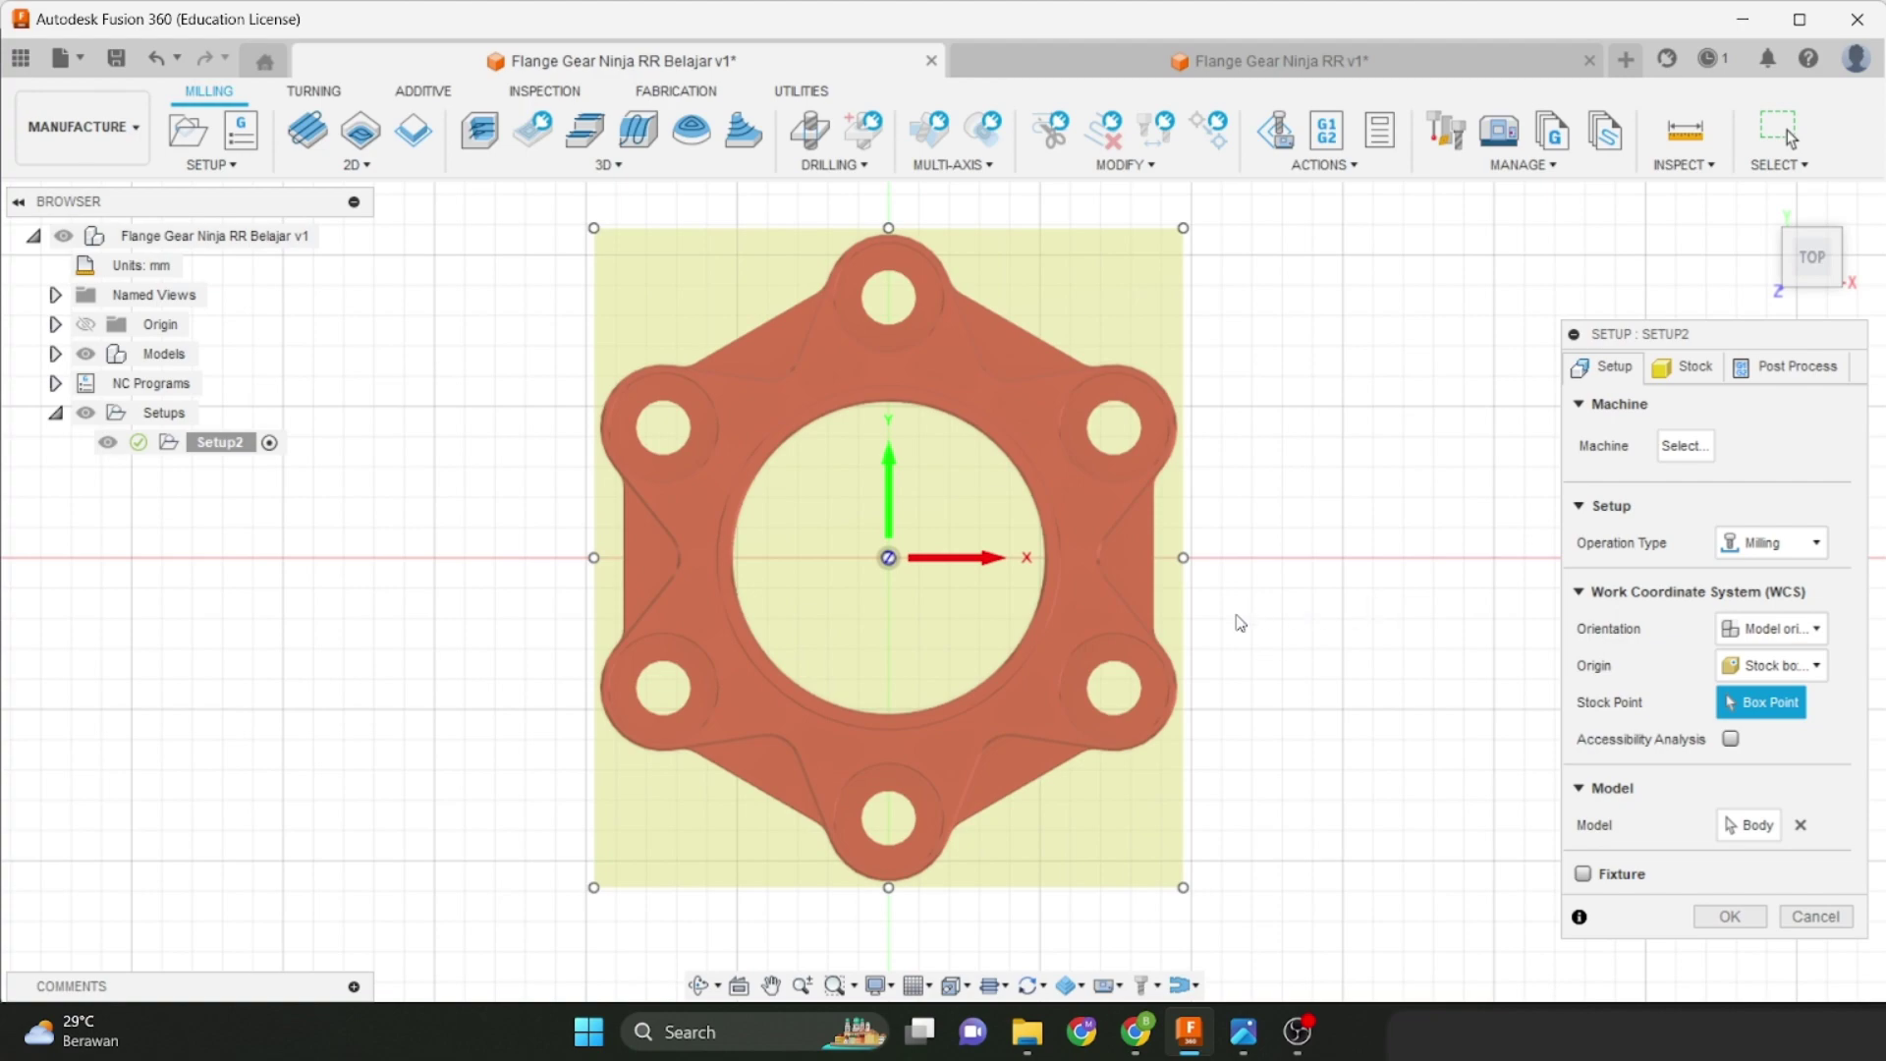
shift+middle_drag(1239, 623, 889, 555)
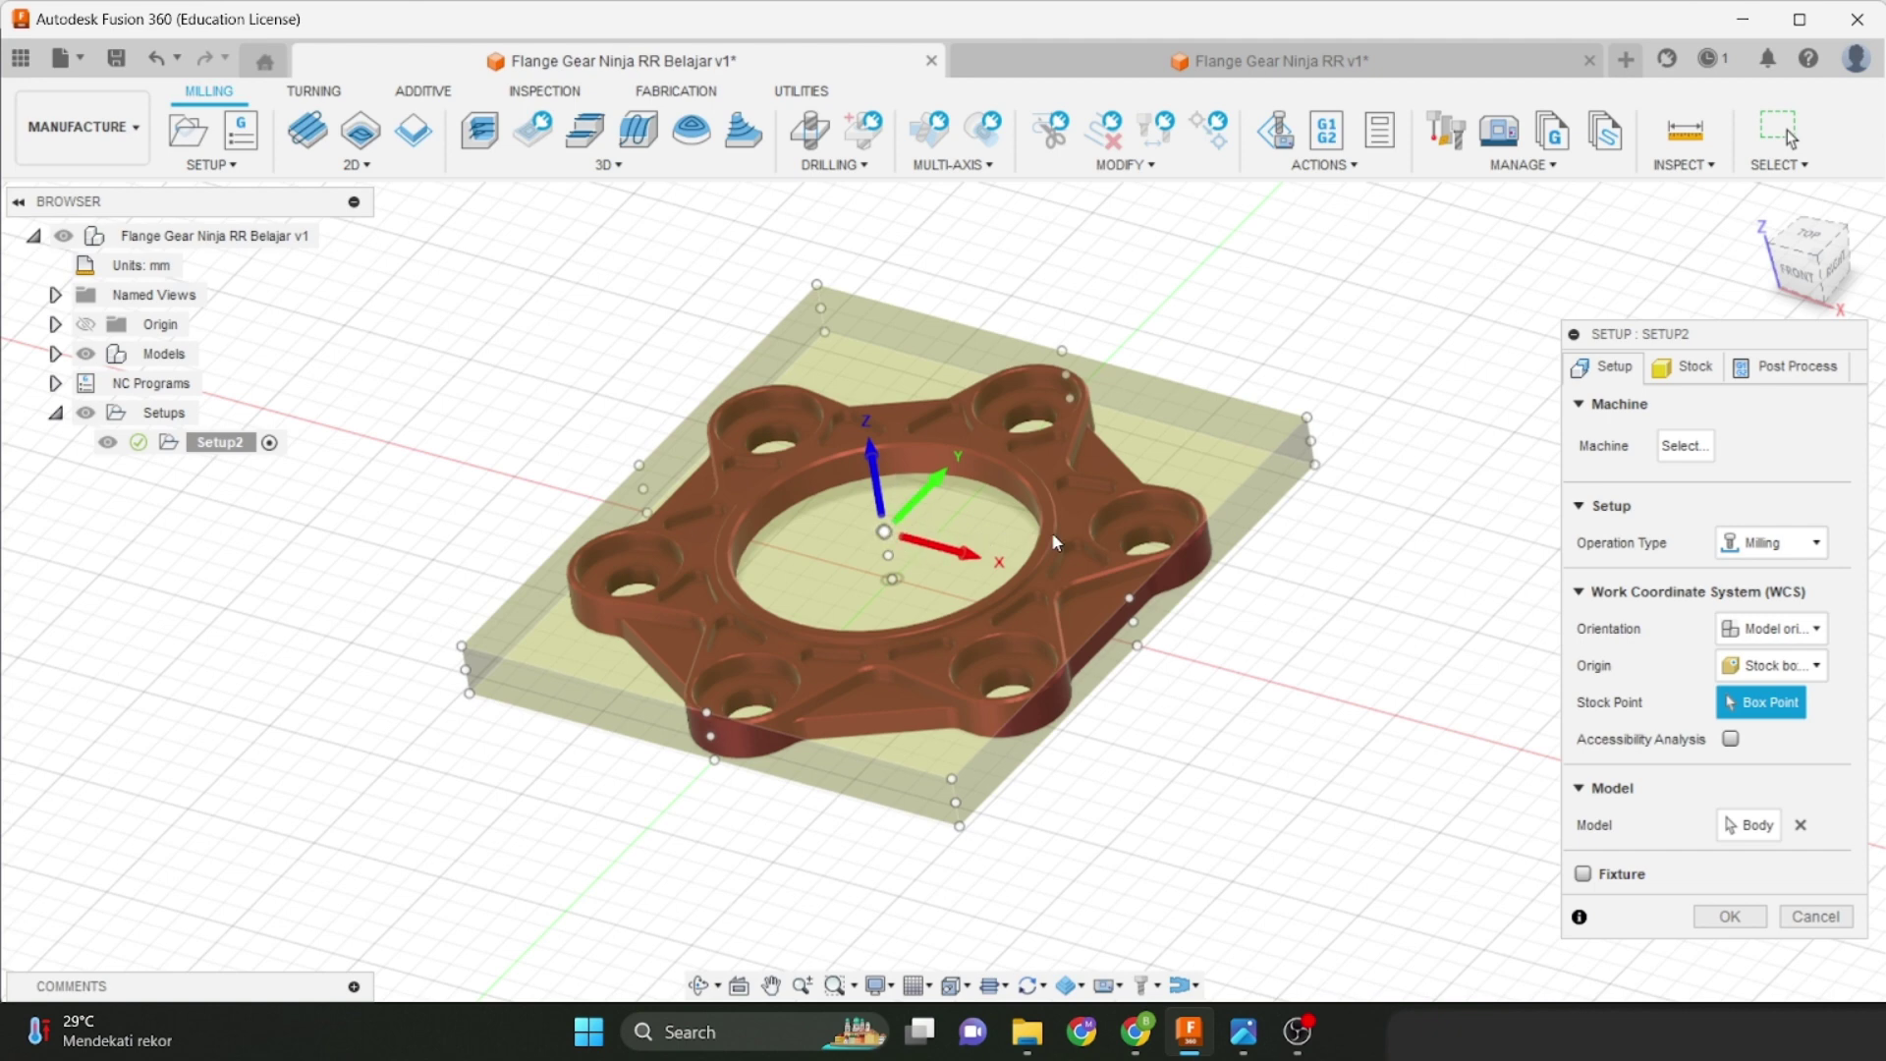
shift+middle_drag(1051, 533, 1338, 609)
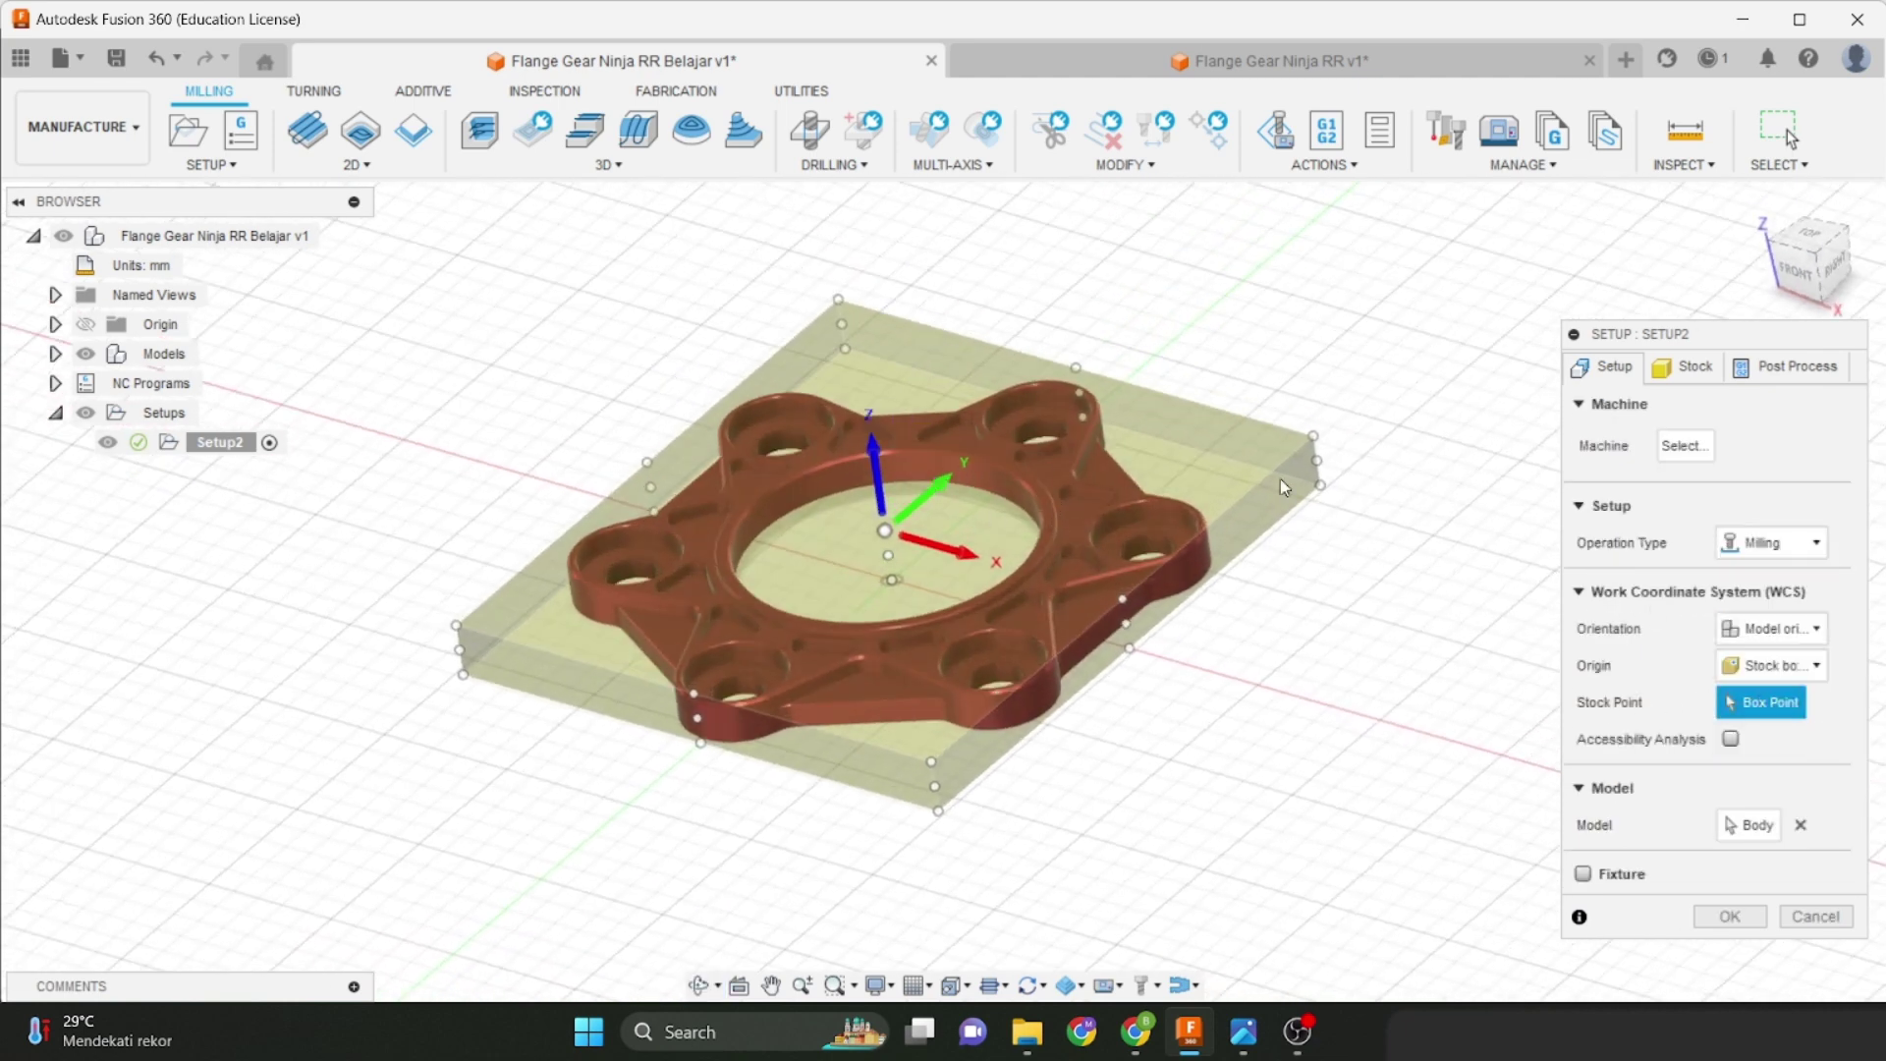
Try rear edge, rear corner and side edge points of the stock box as the WCS origin, returning it to the top centre.
click(1075, 367)
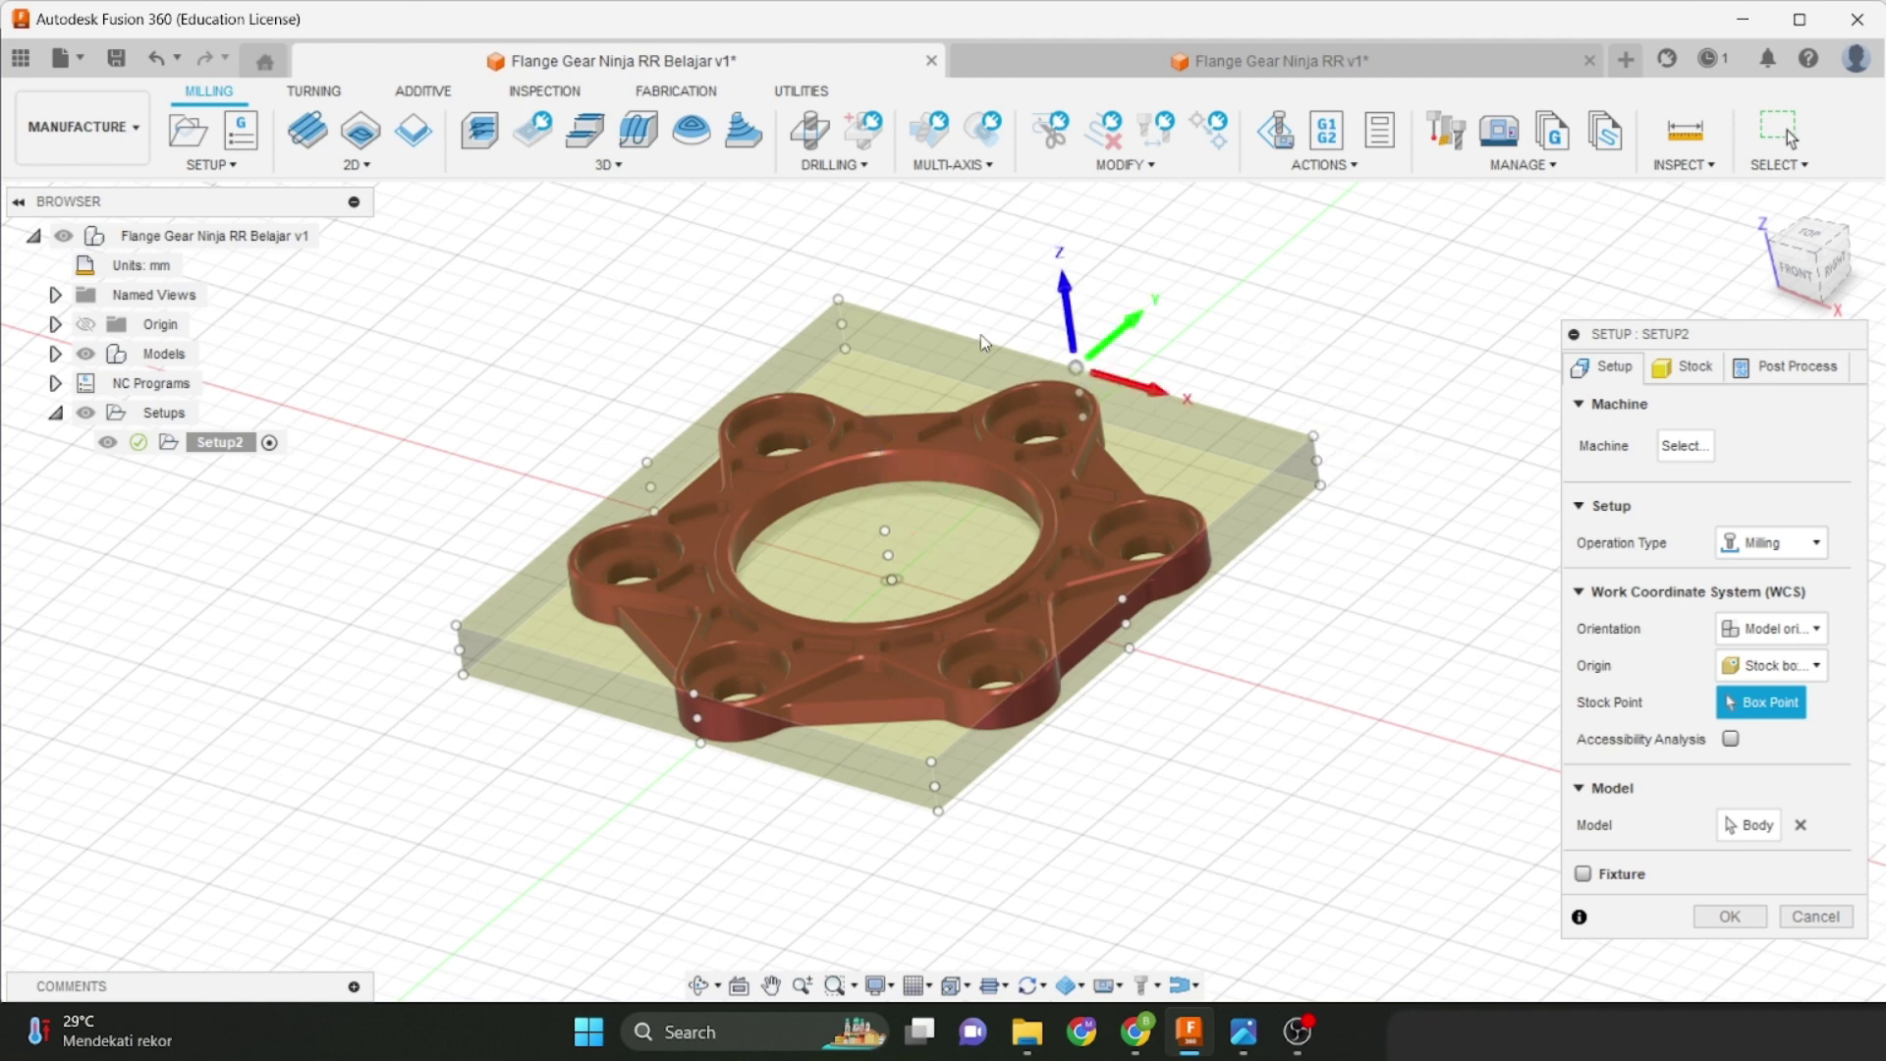
click(840, 324)
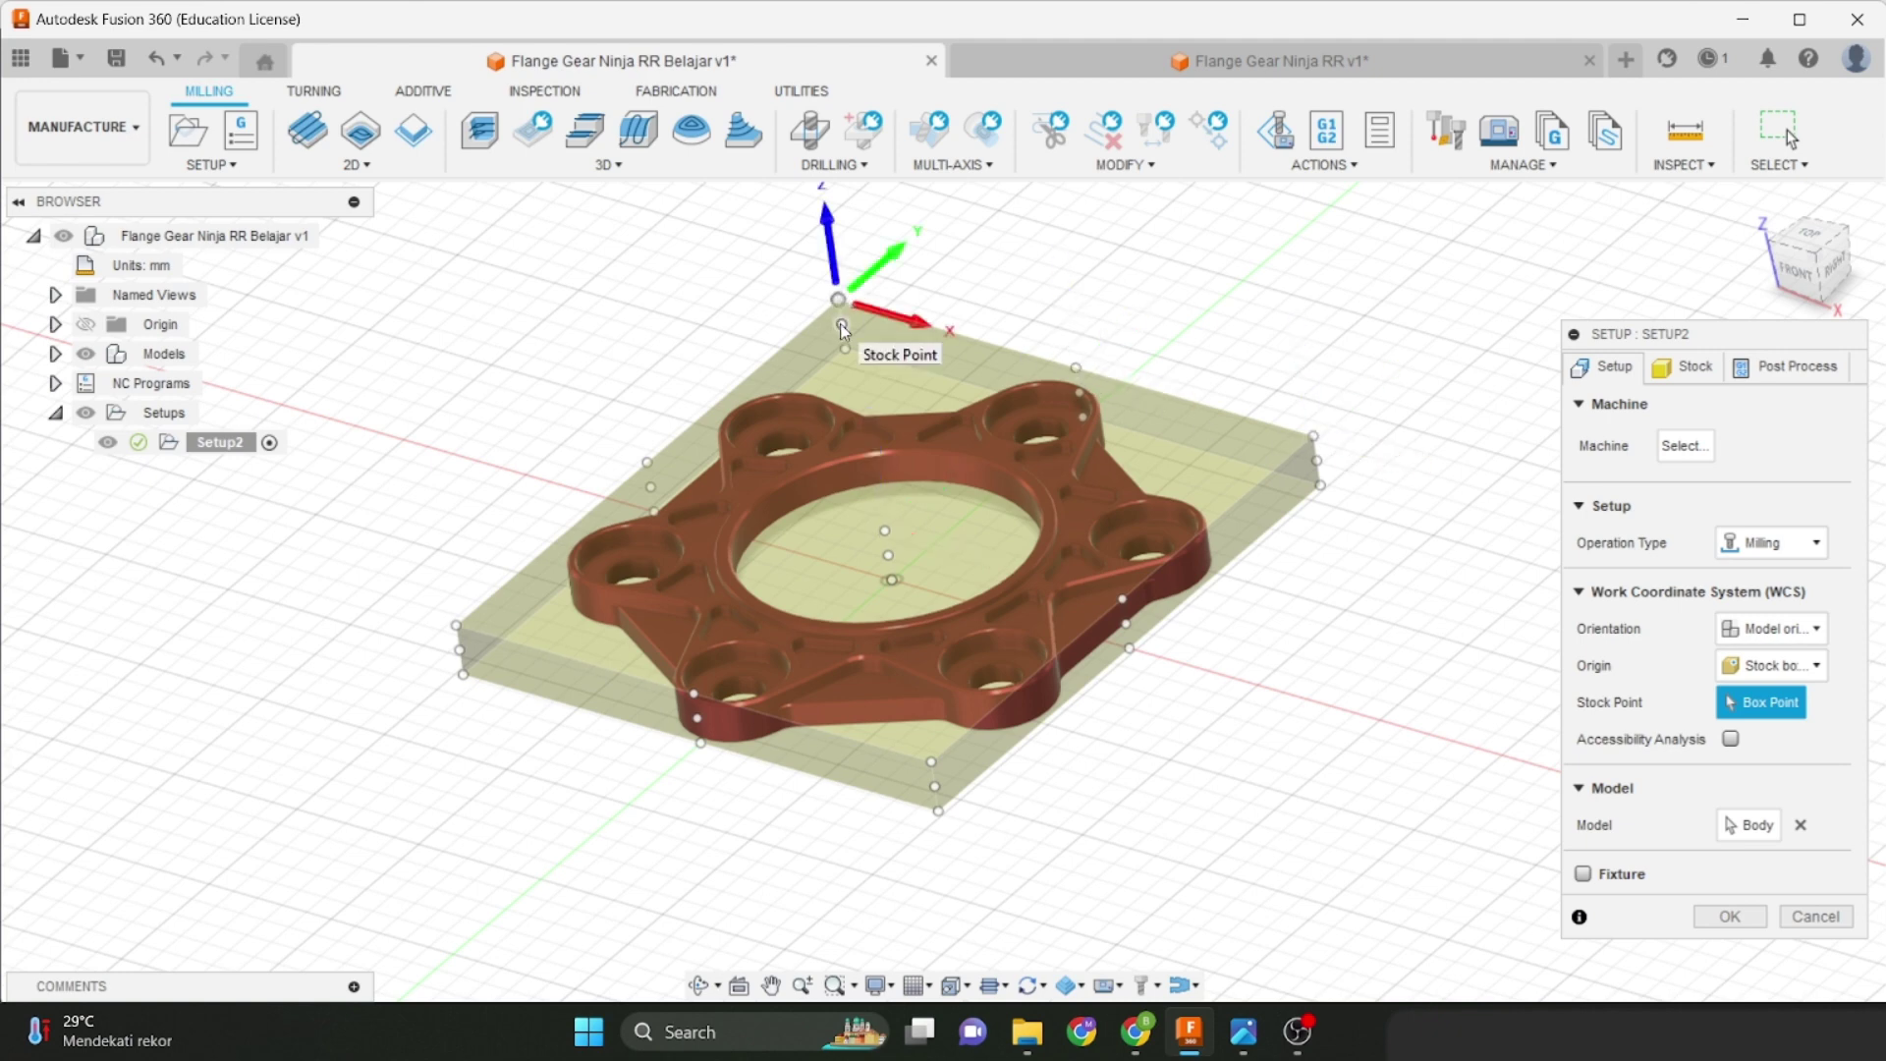
click(647, 461)
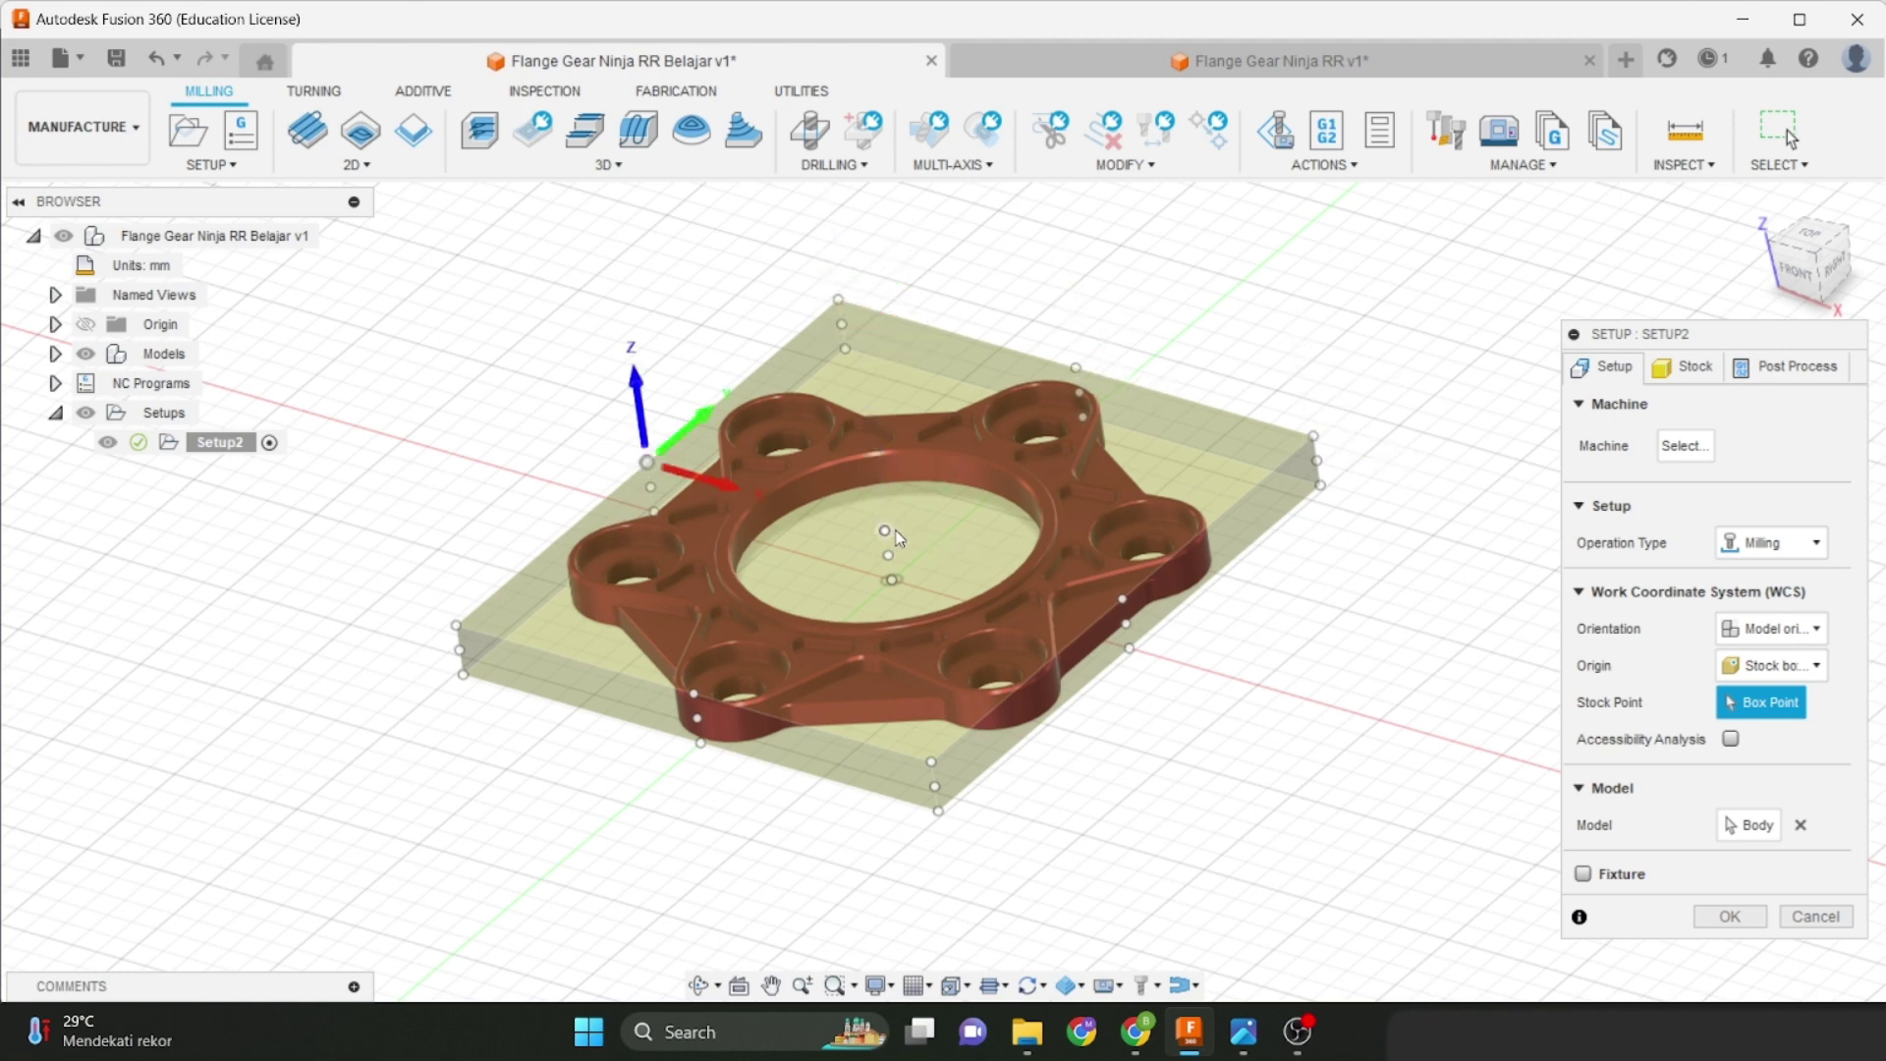
click(885, 531)
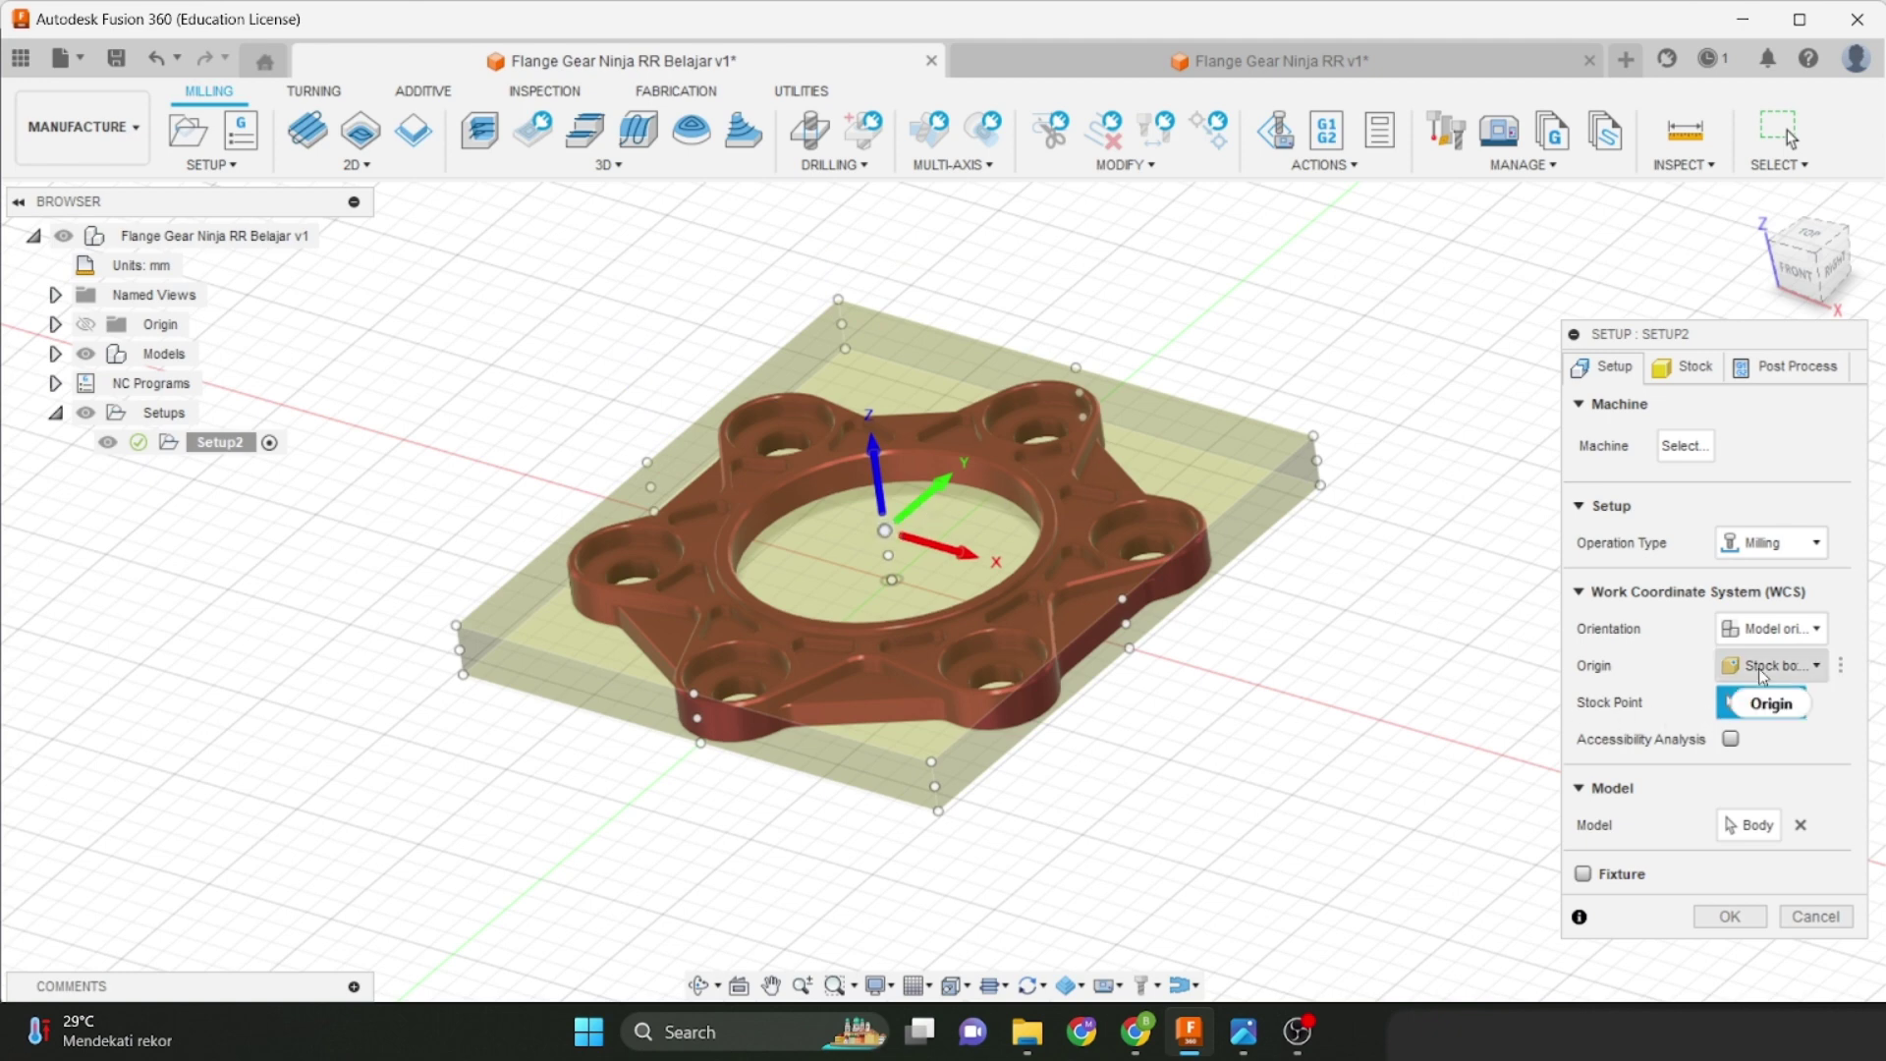
Check the setup's model body and stock settings, and place the WCS origin at the top rear right corner of the stock box.
click(1736, 825)
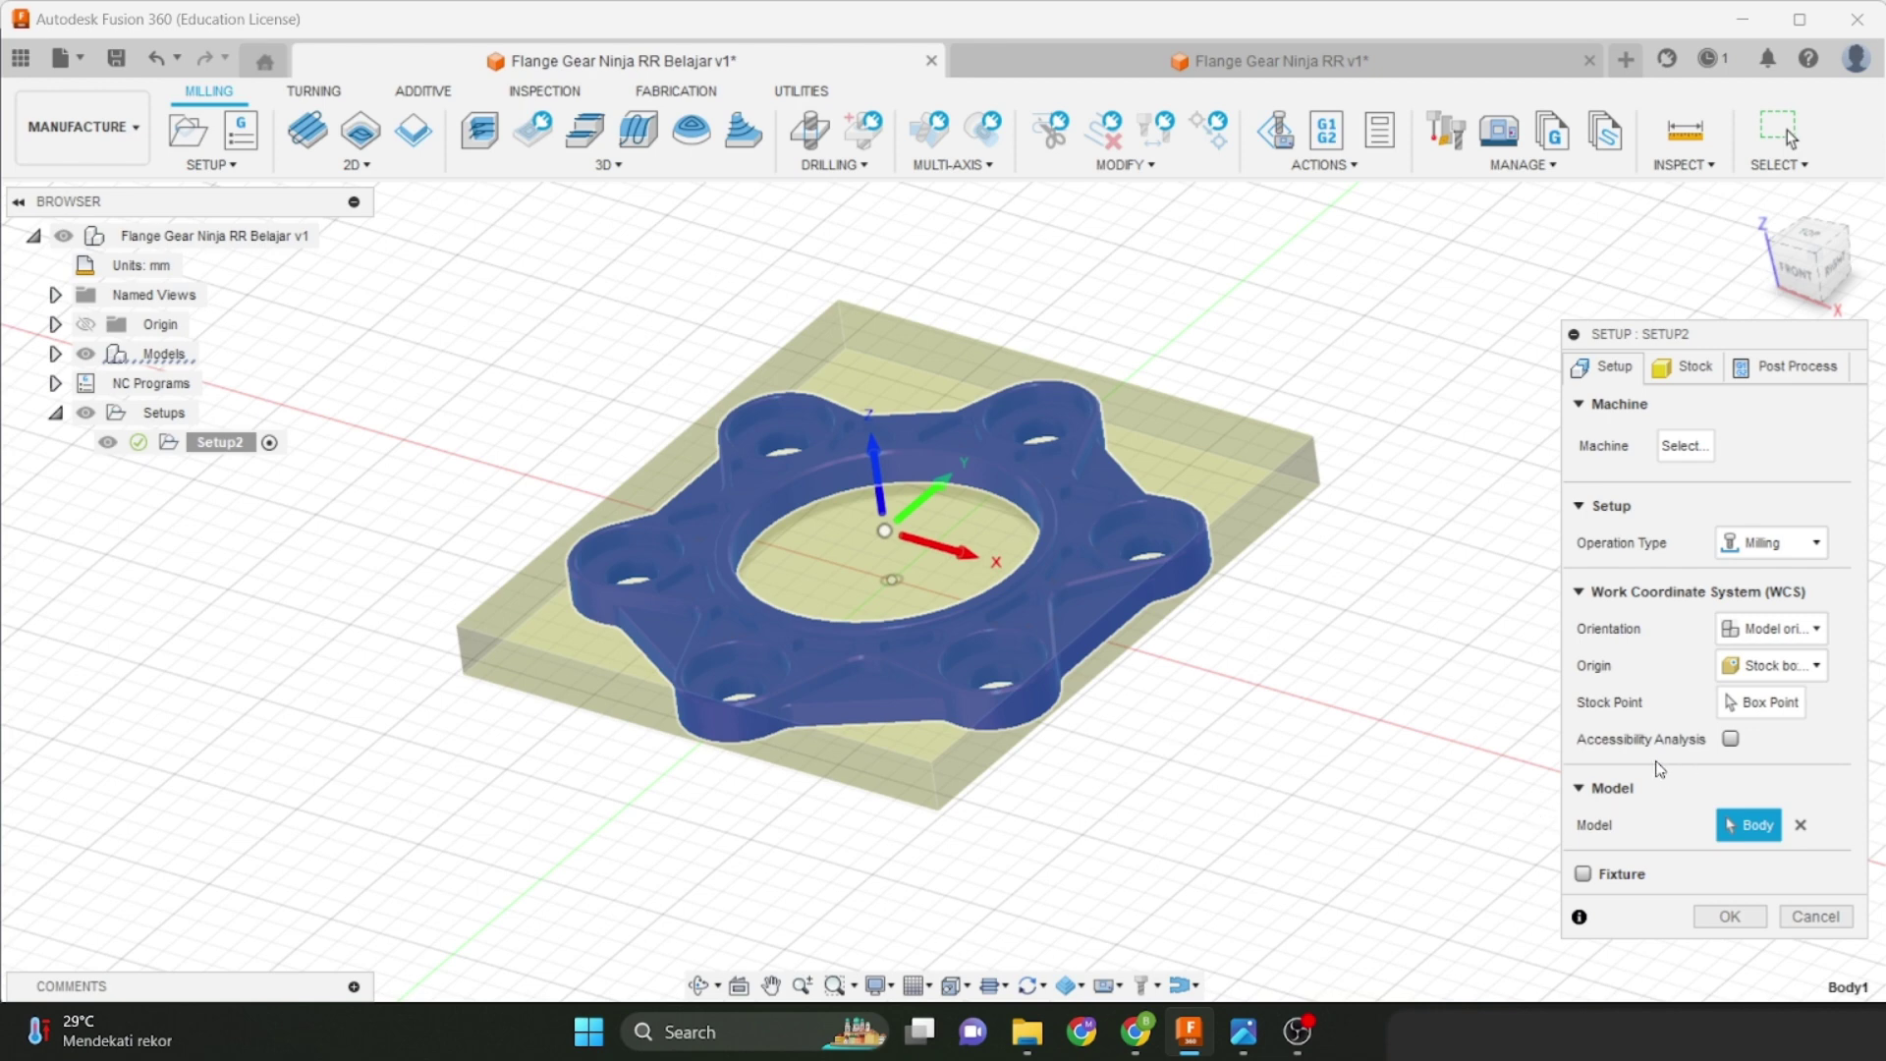
click(1685, 377)
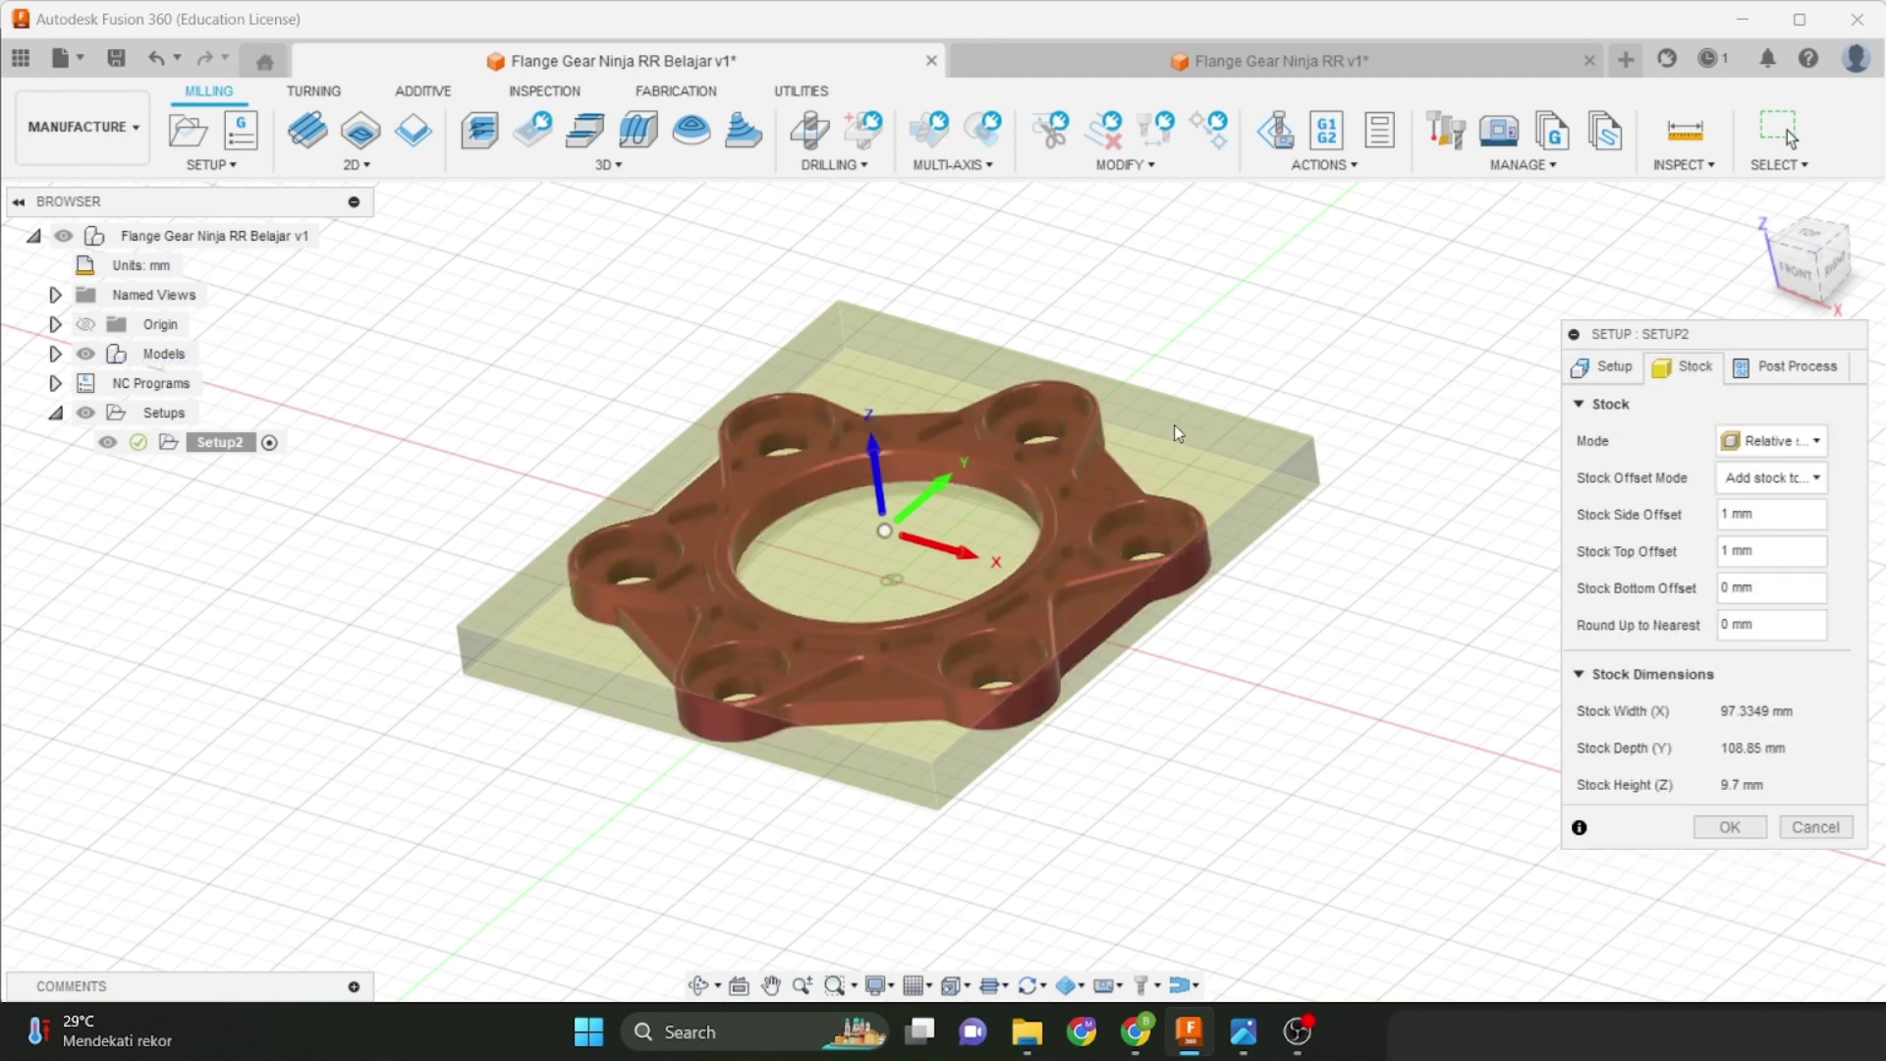
click(1807, 236)
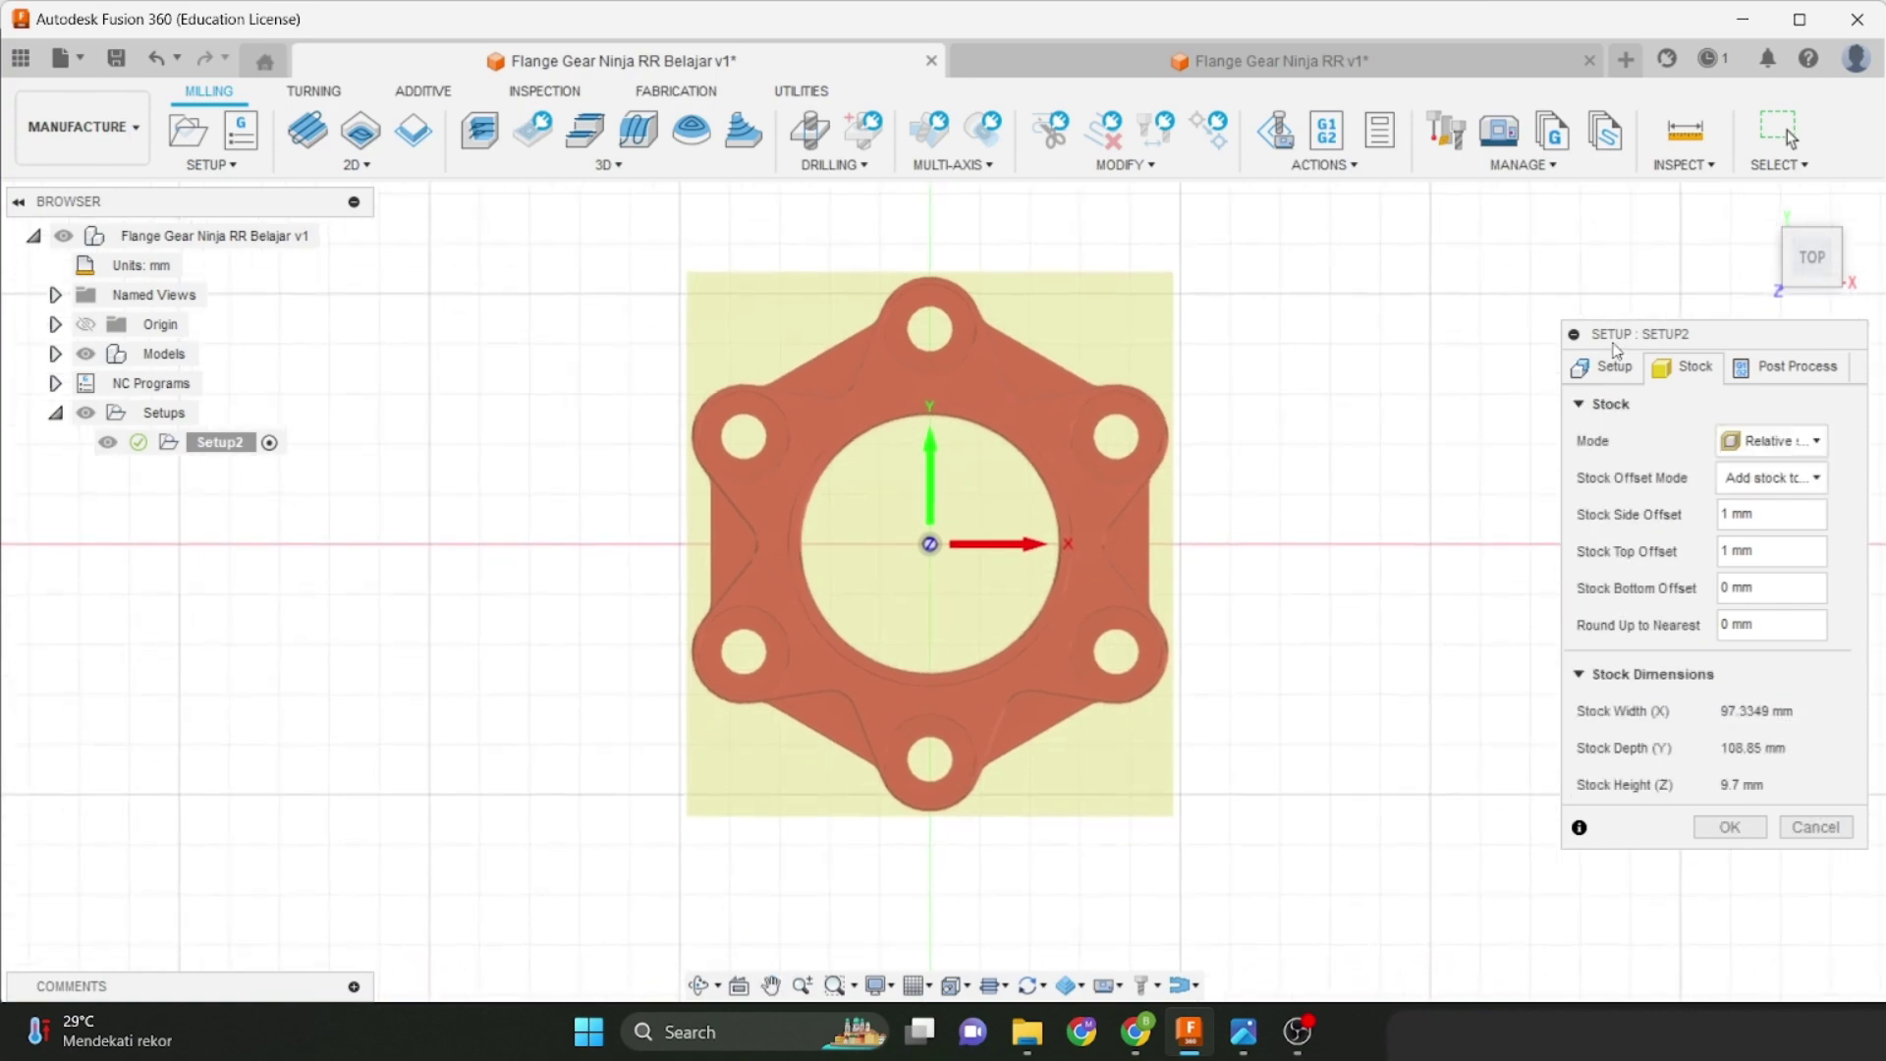
click(1602, 366)
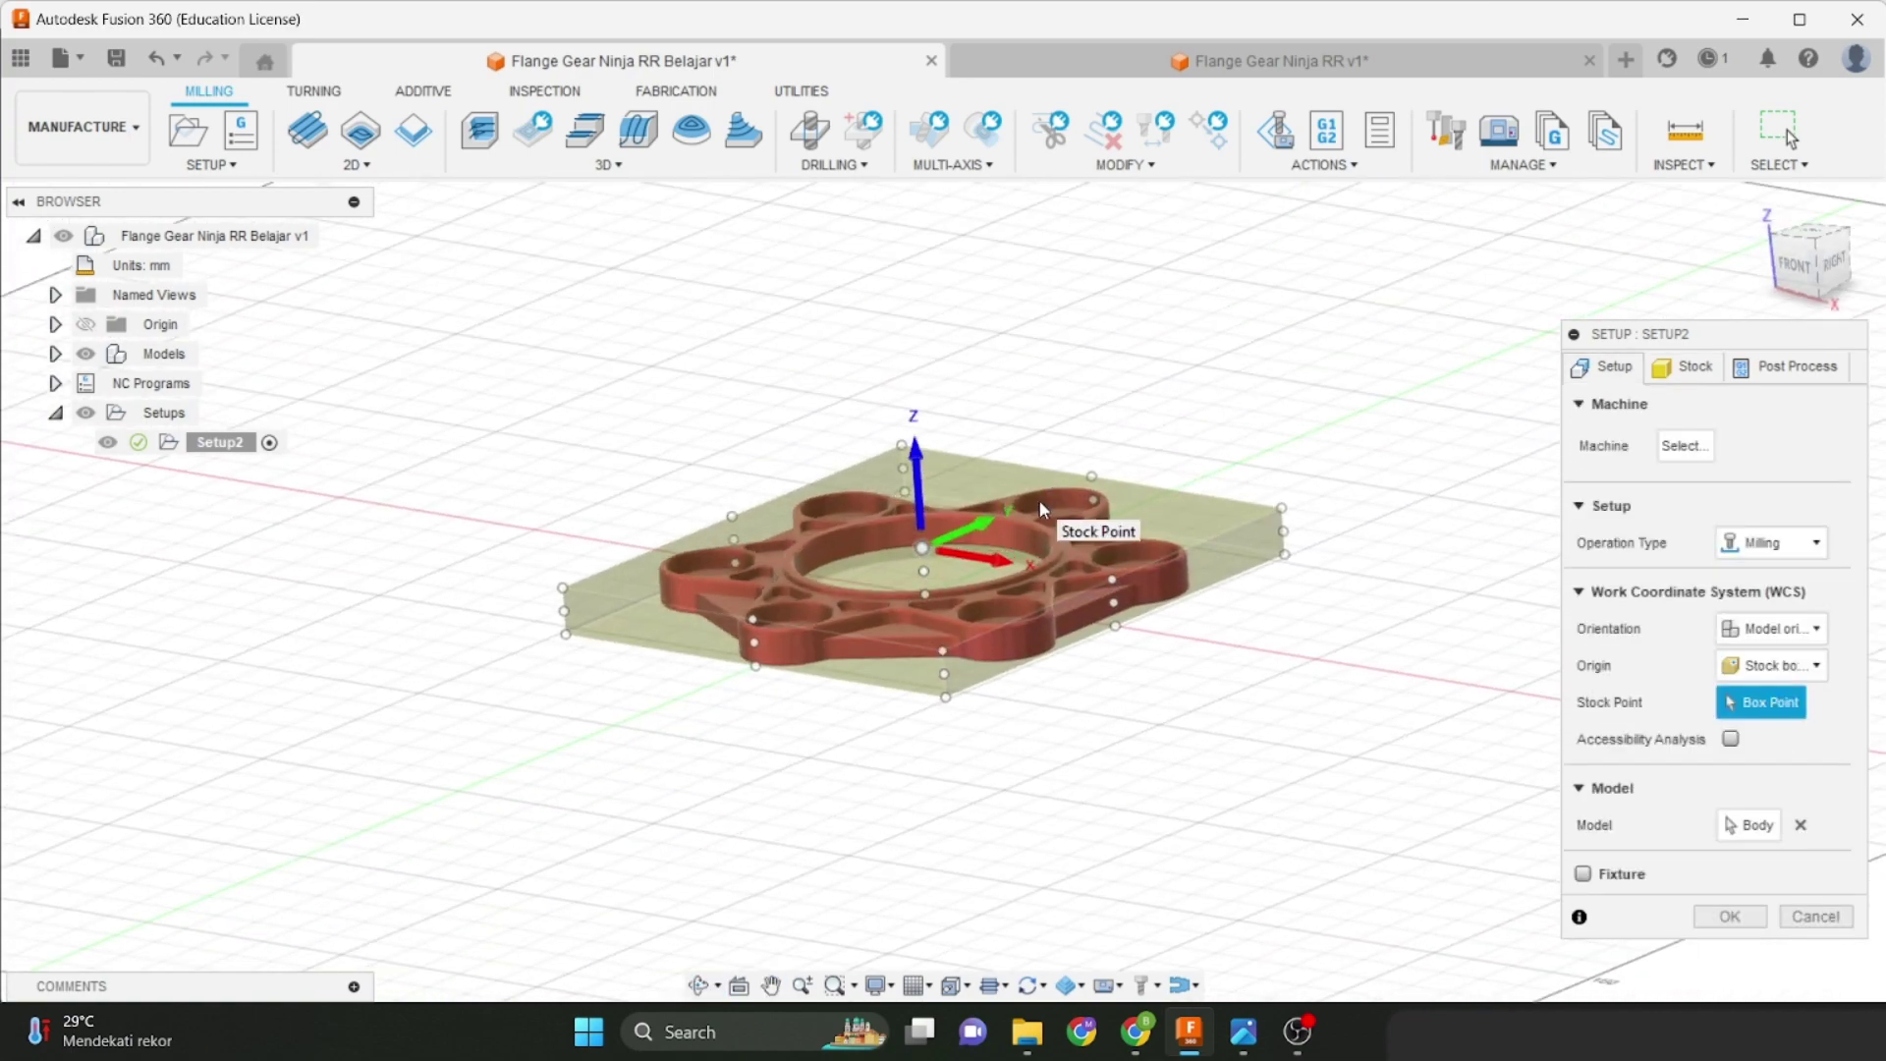
click(1295, 509)
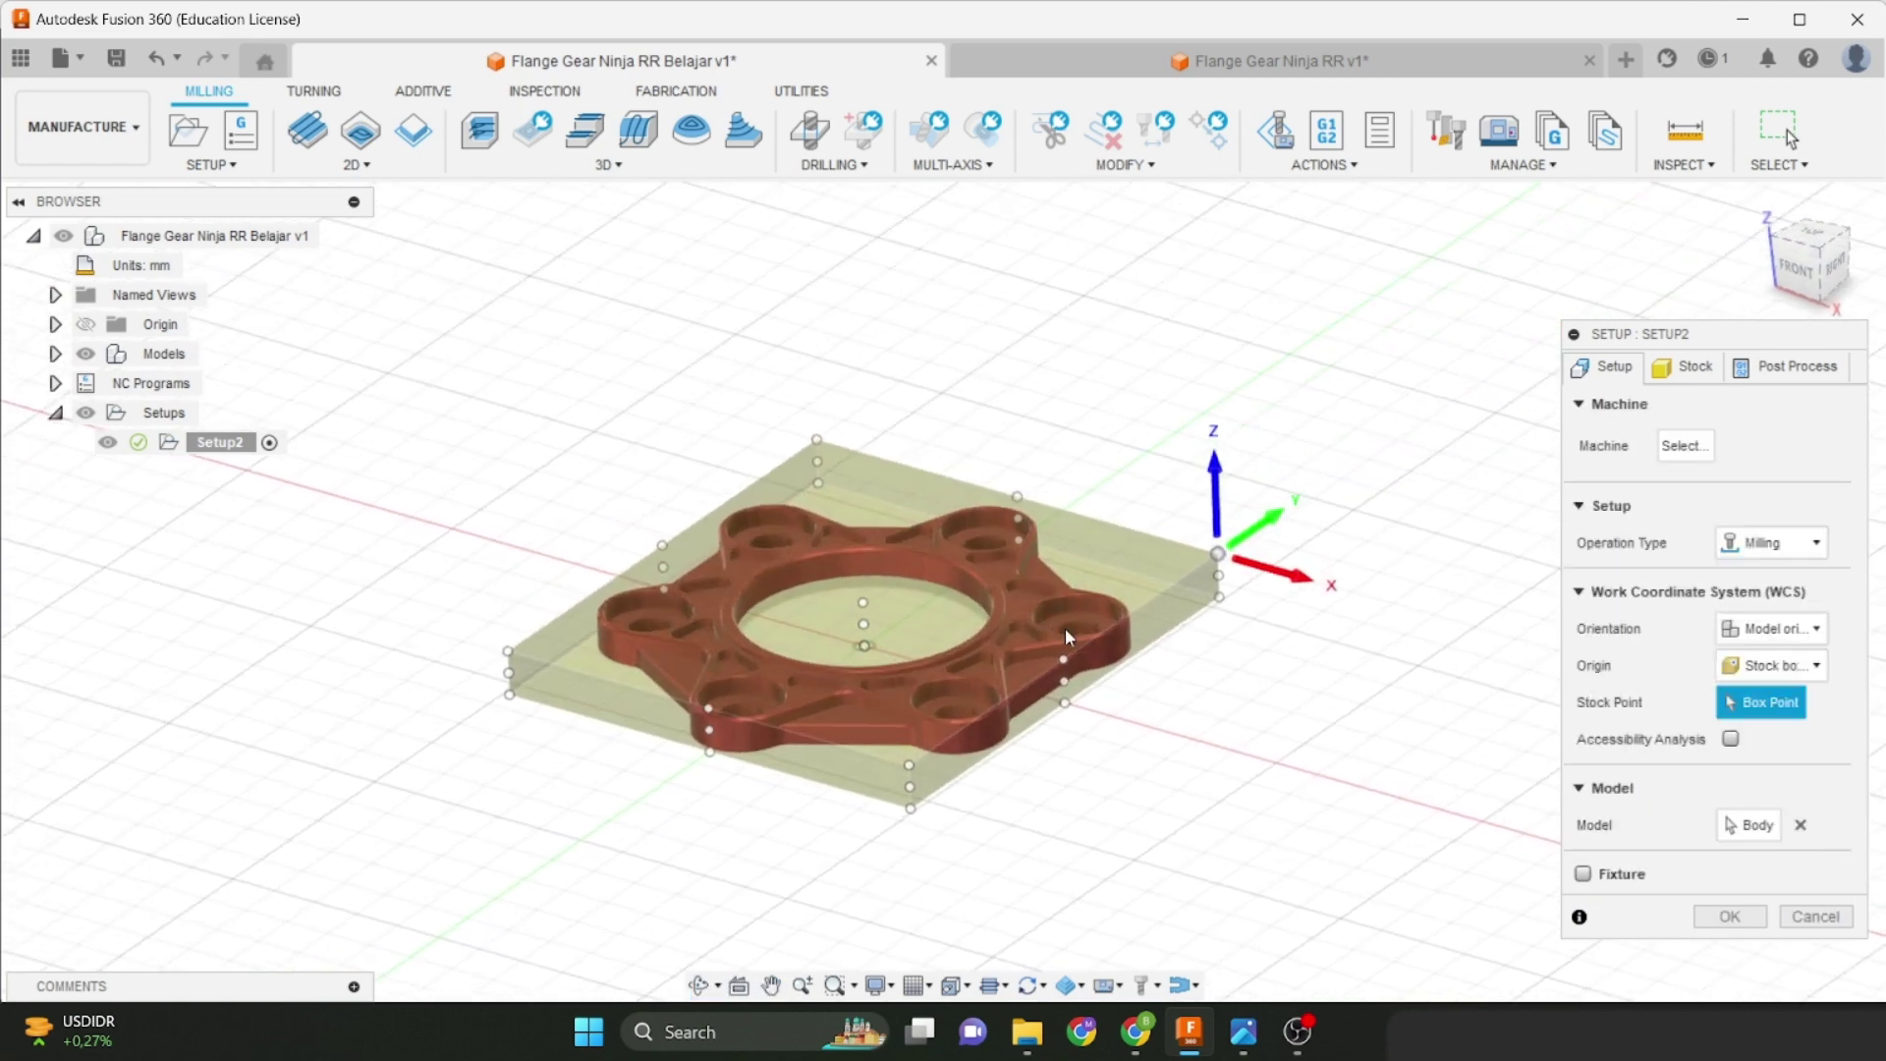
click(1137, 583)
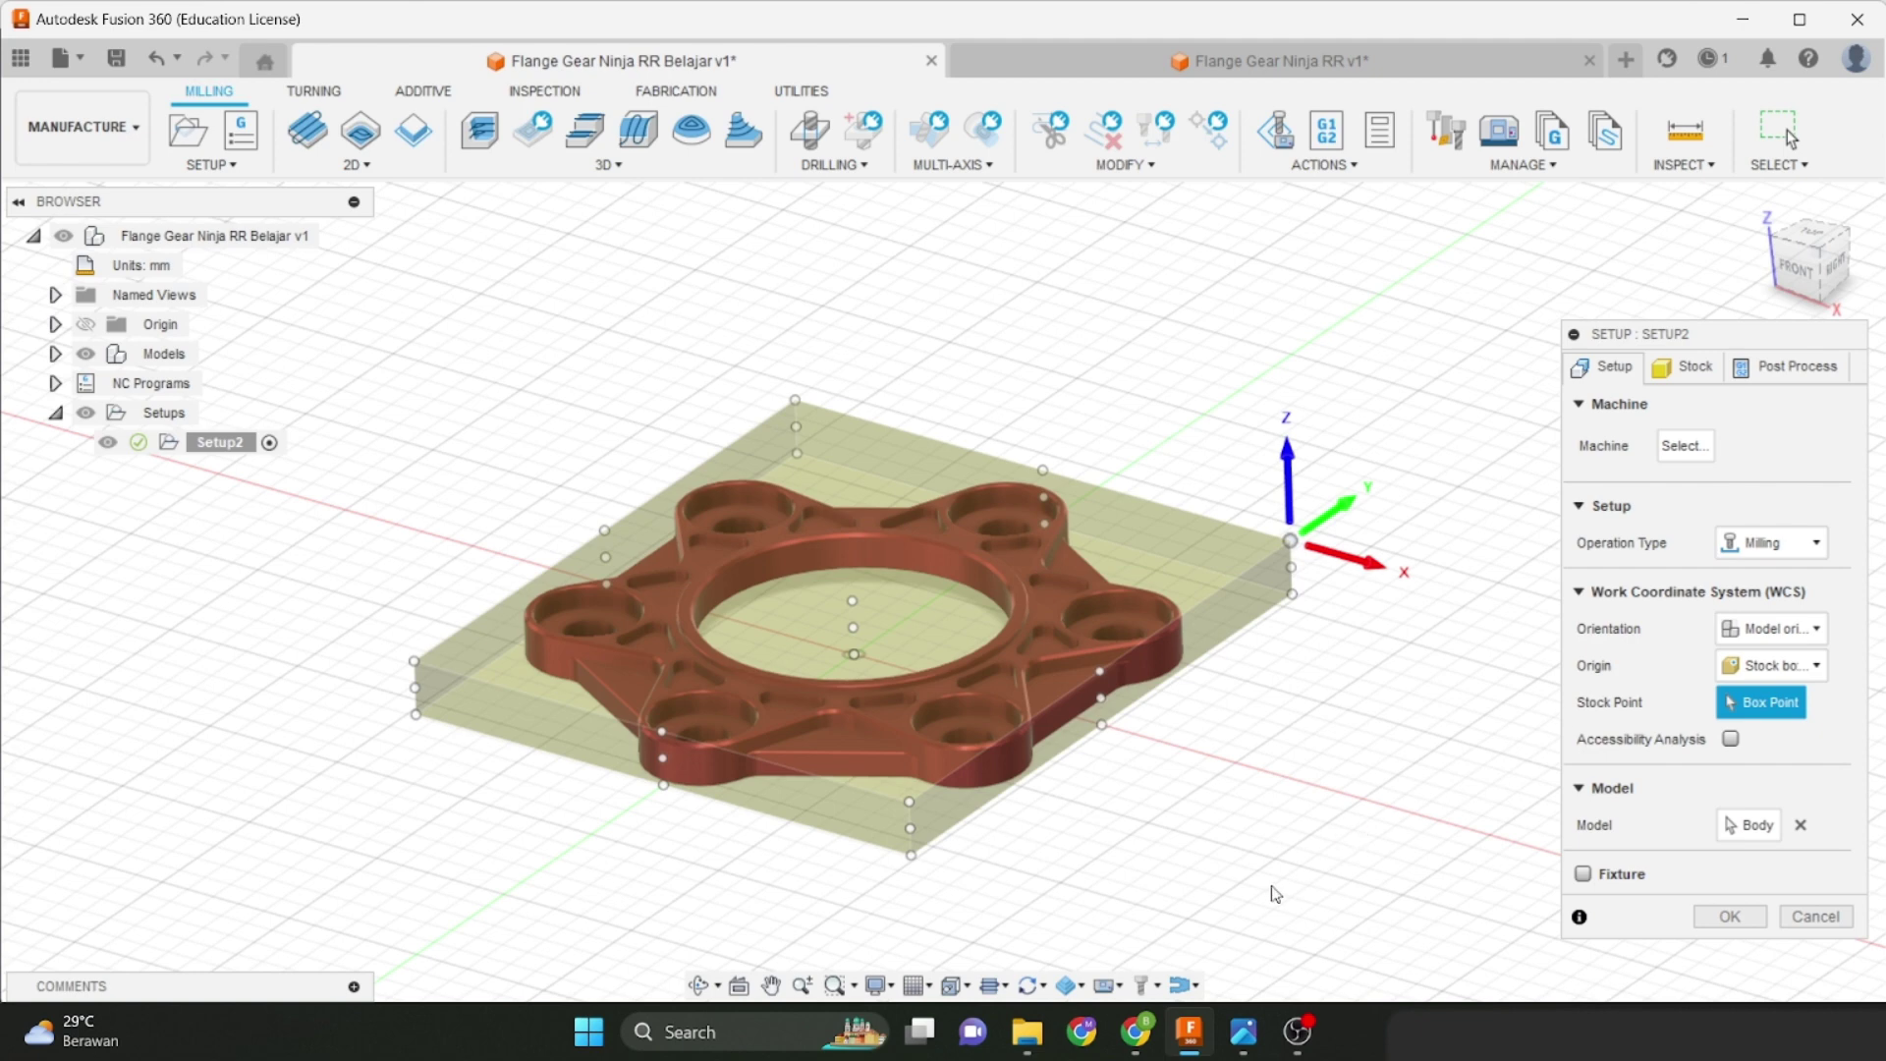
Switch to the Photos window 1686745693069.jpg, examine how the raw plate sits in the machine vise, and return to Fusion 360.
mouse_move(1242, 1031)
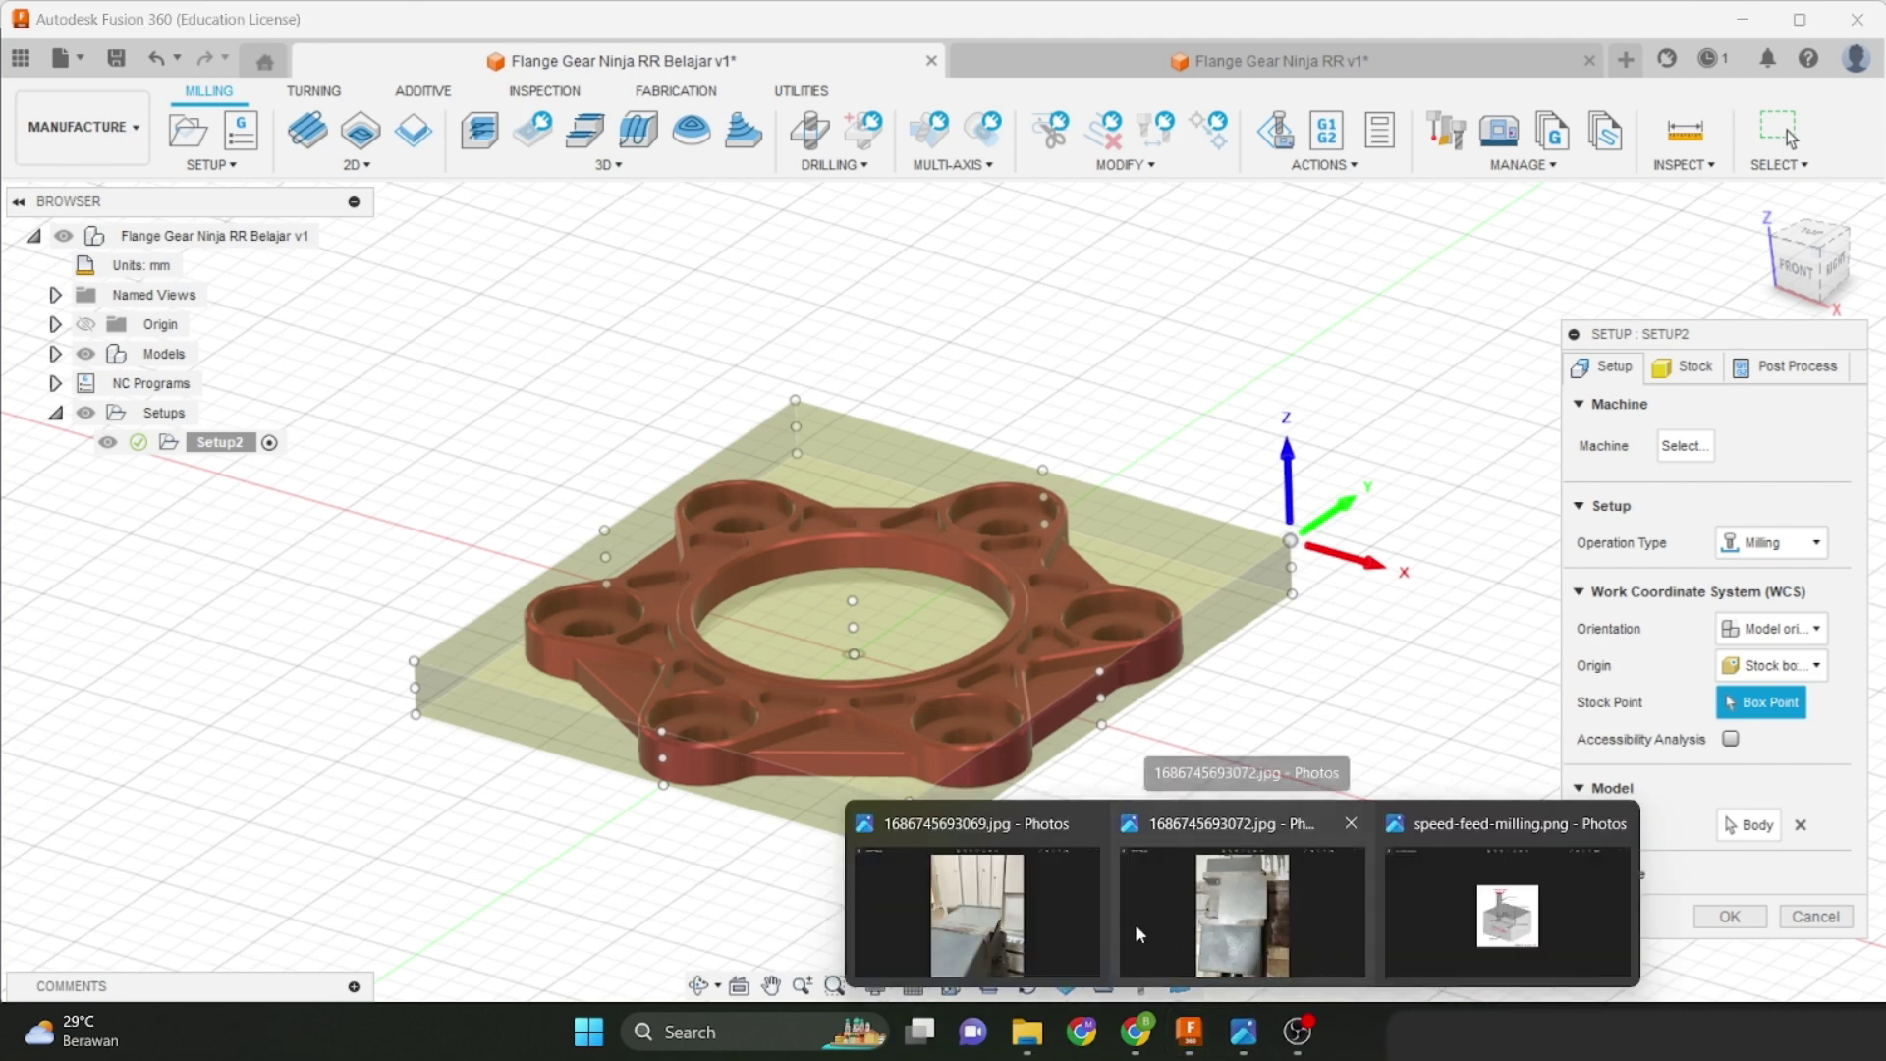
click(1017, 915)
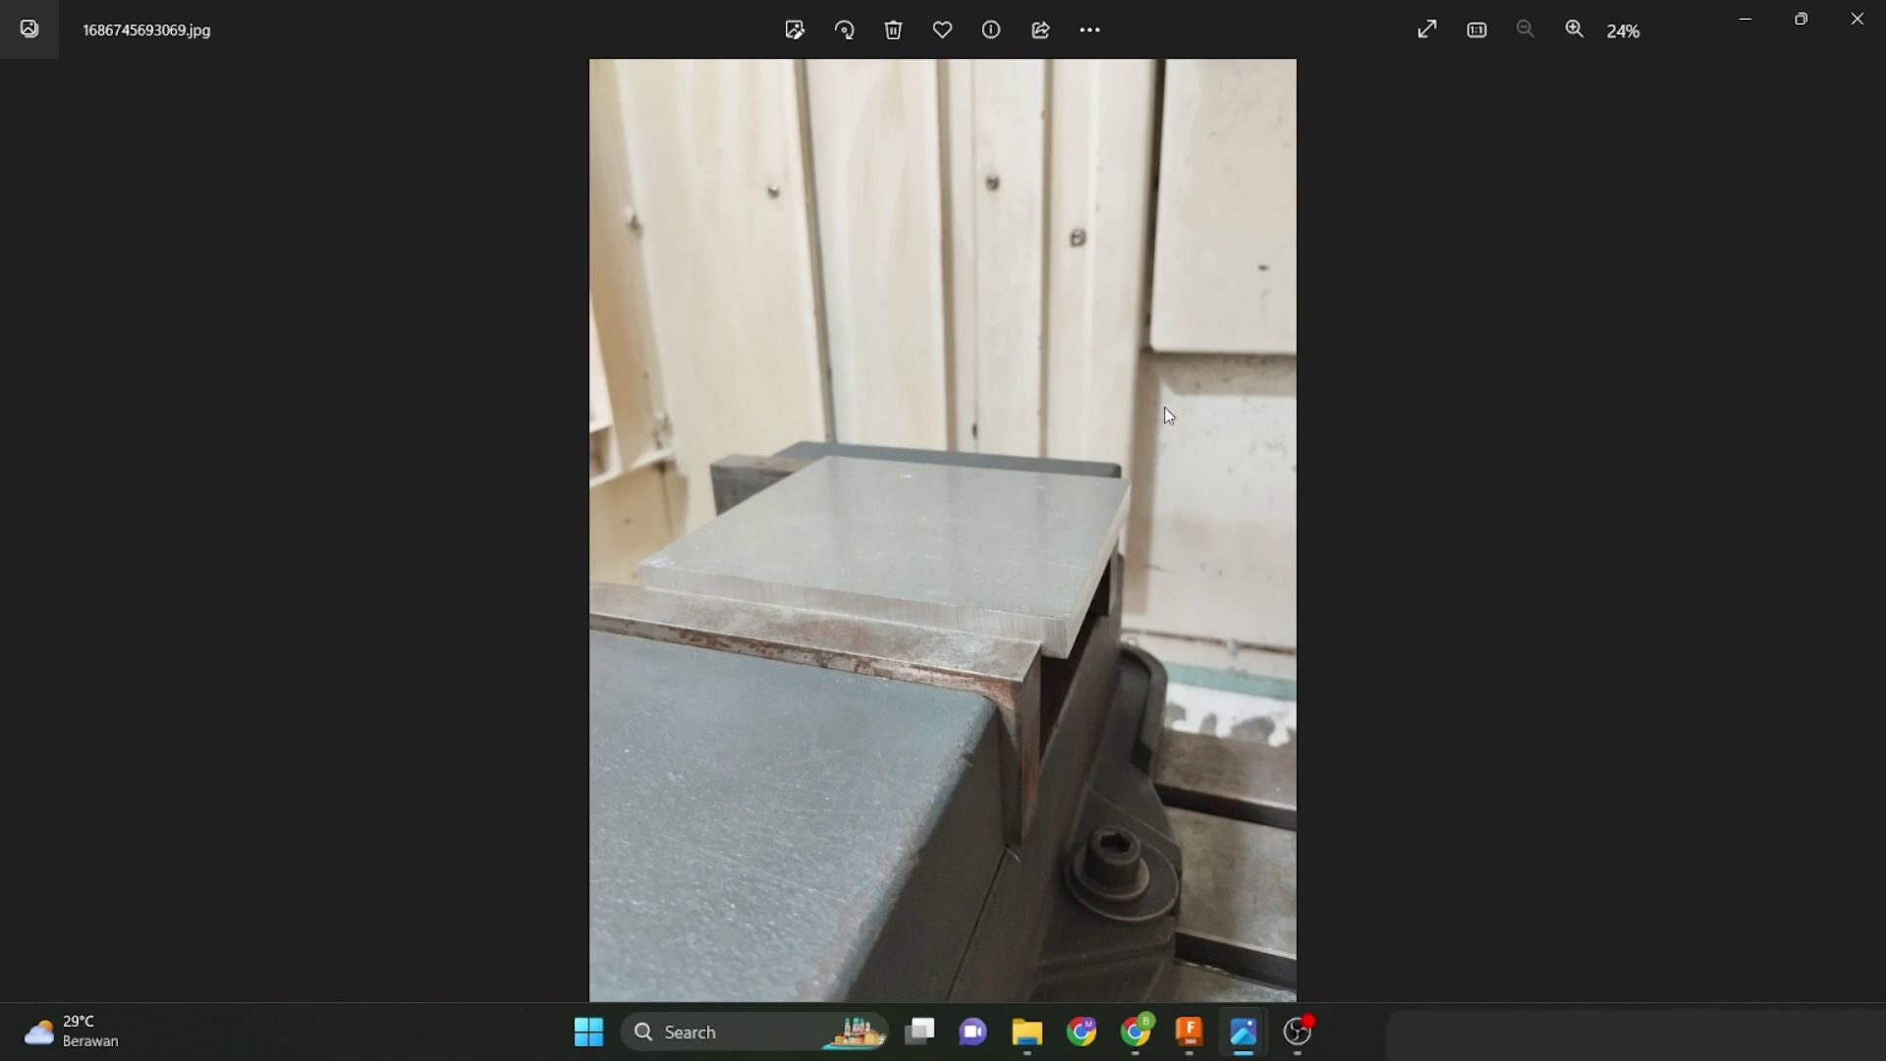
click(1188, 1031)
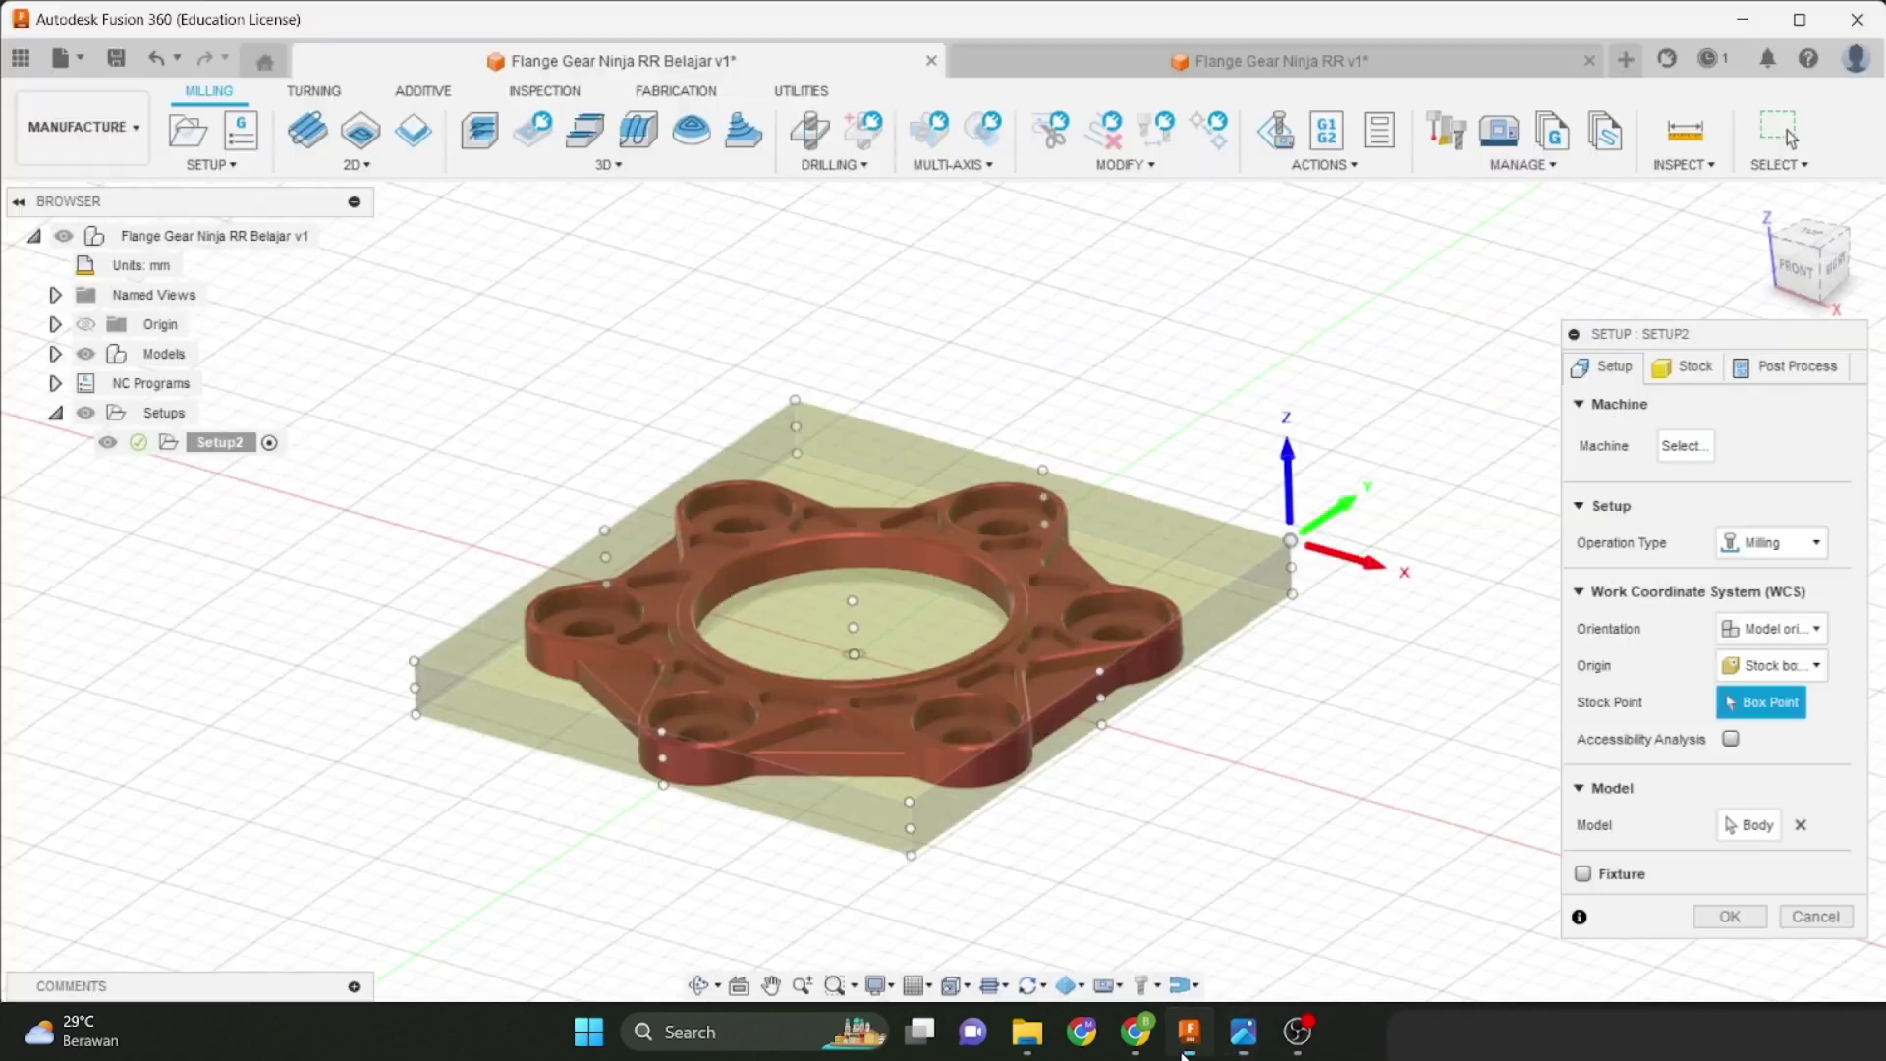
Try a fixed size cylinder and a fixed size tube as the stock shape around the flange.
click(1681, 367)
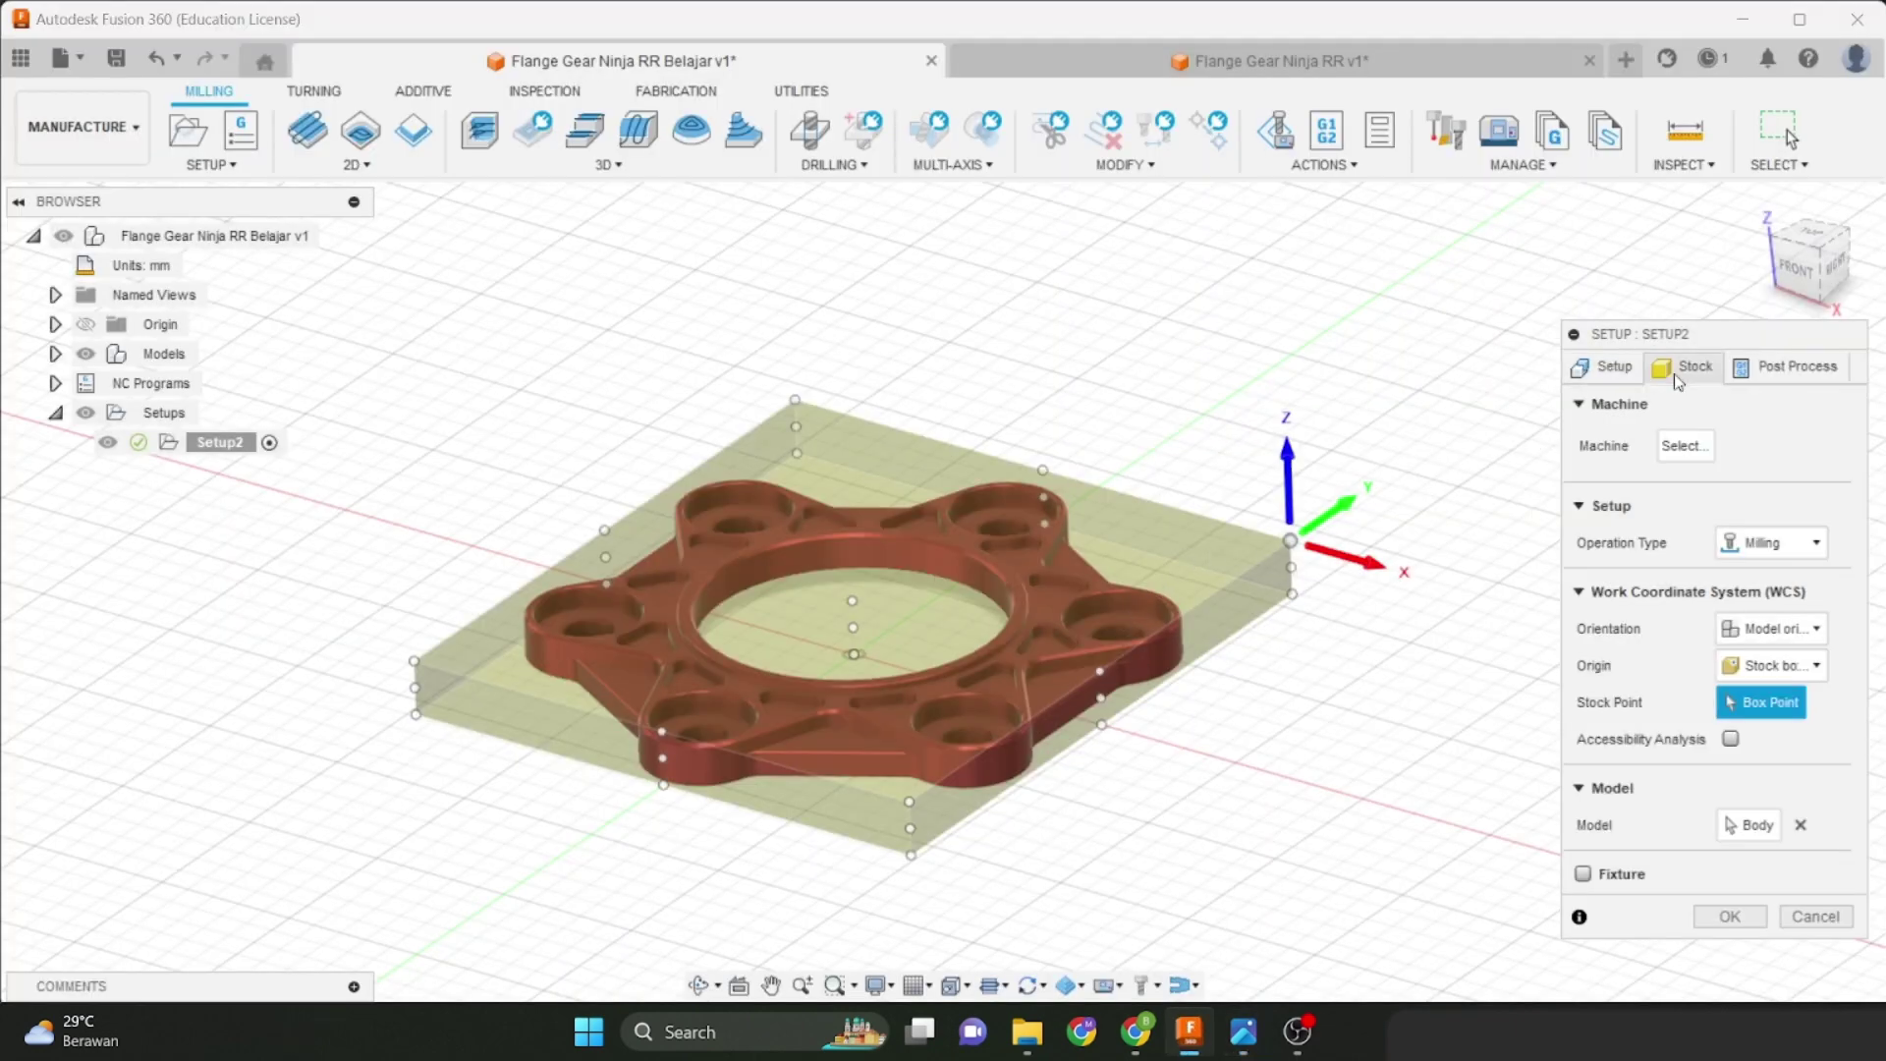
click(1820, 239)
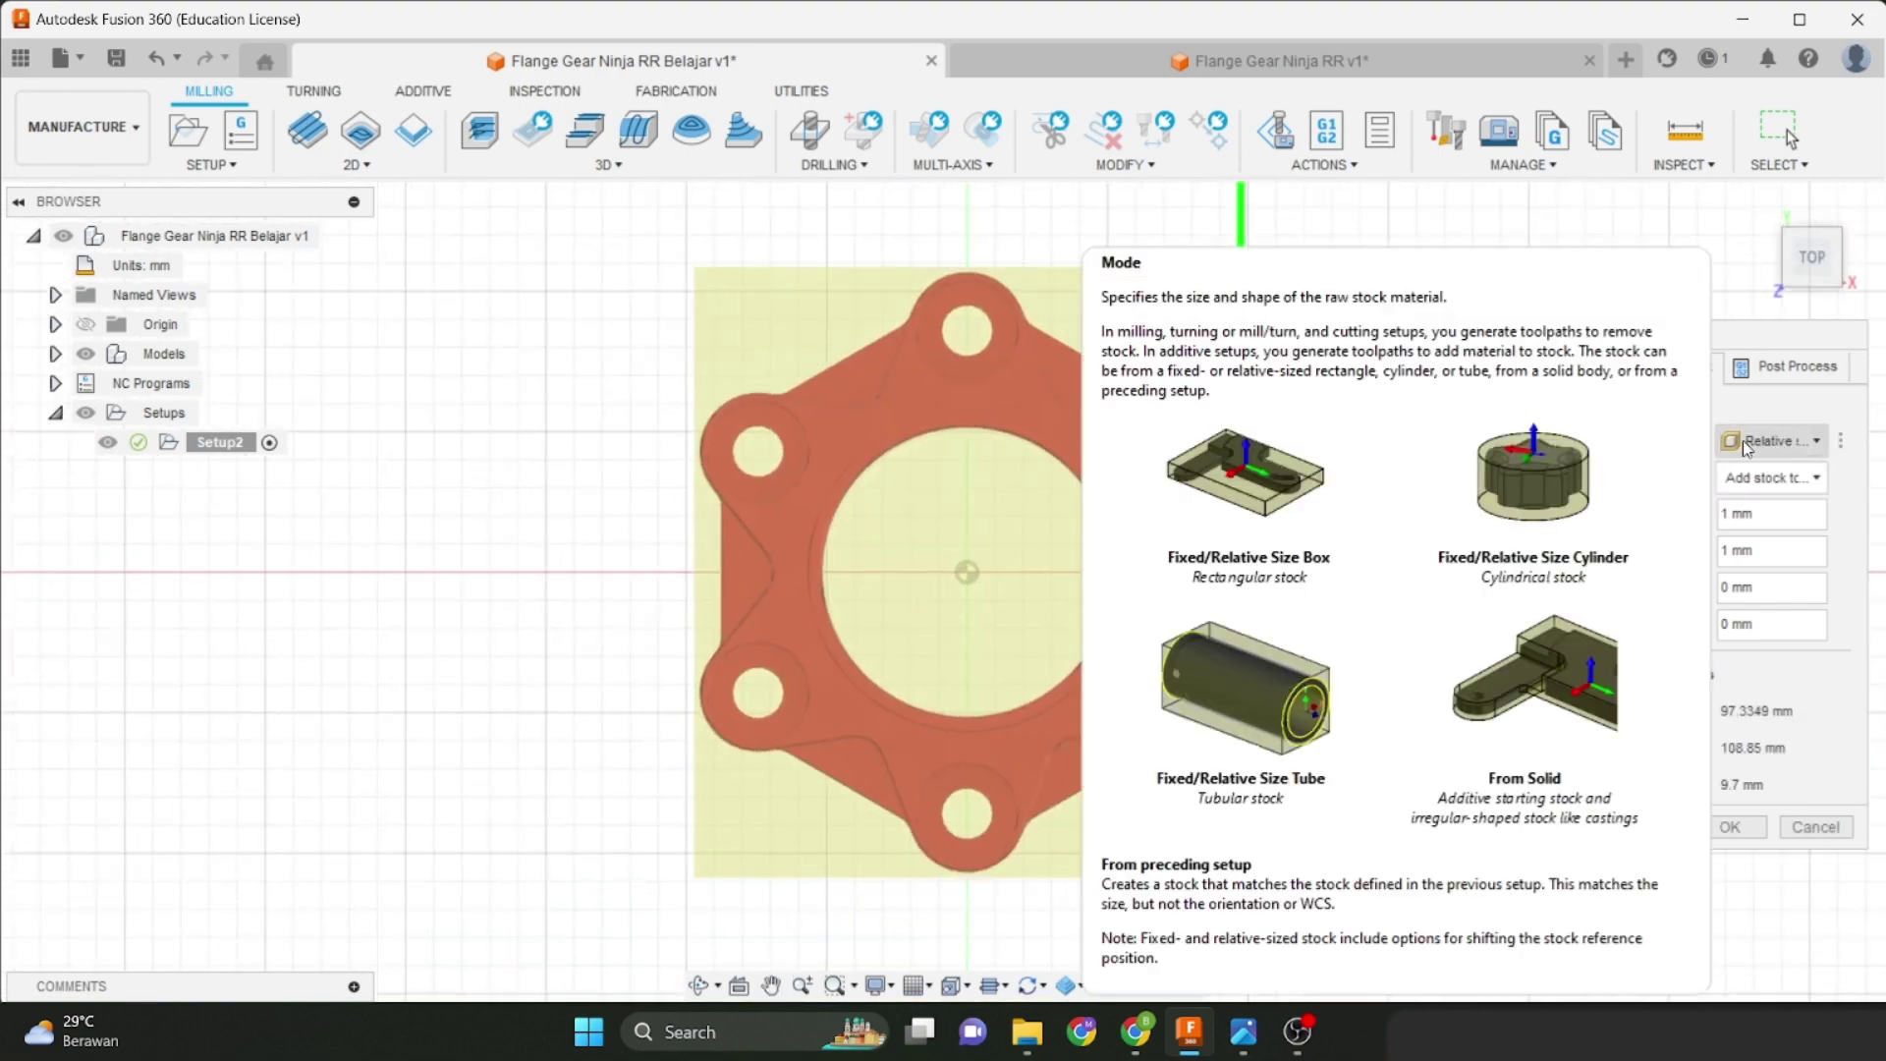
click(1802, 449)
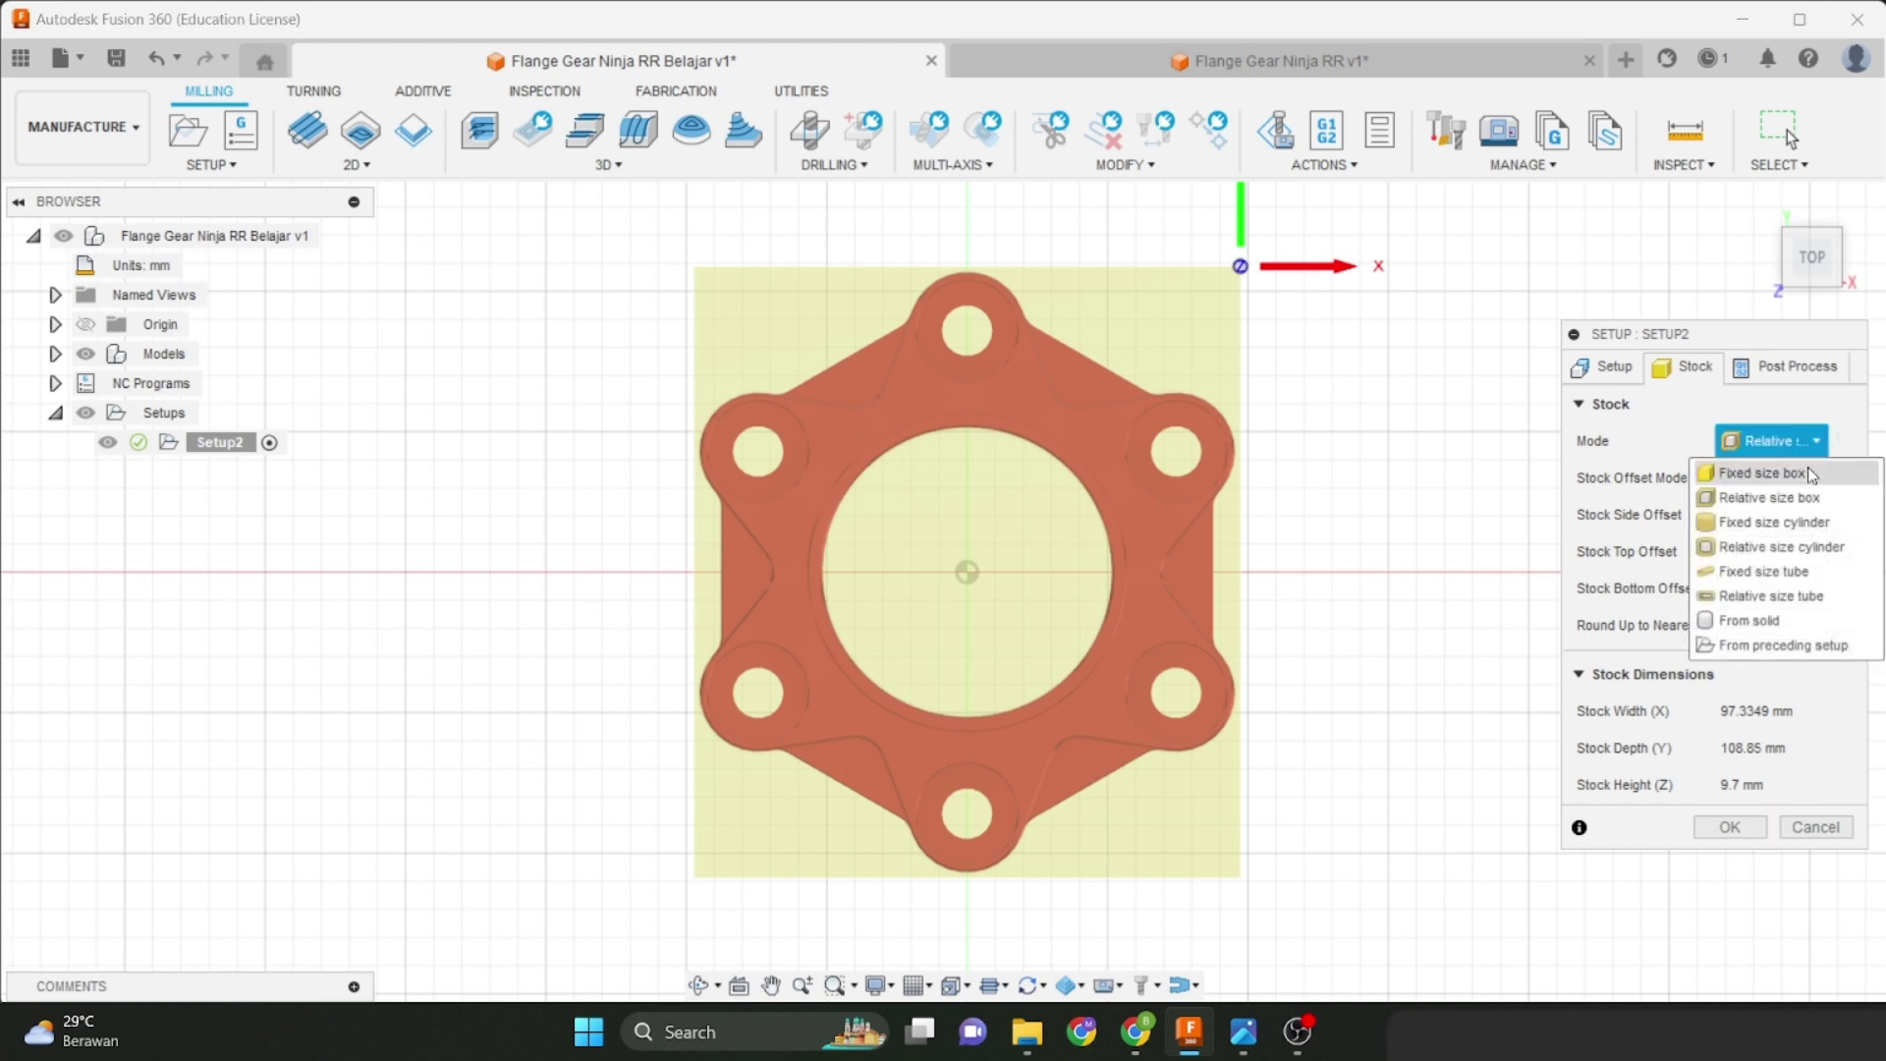
click(1750, 523)
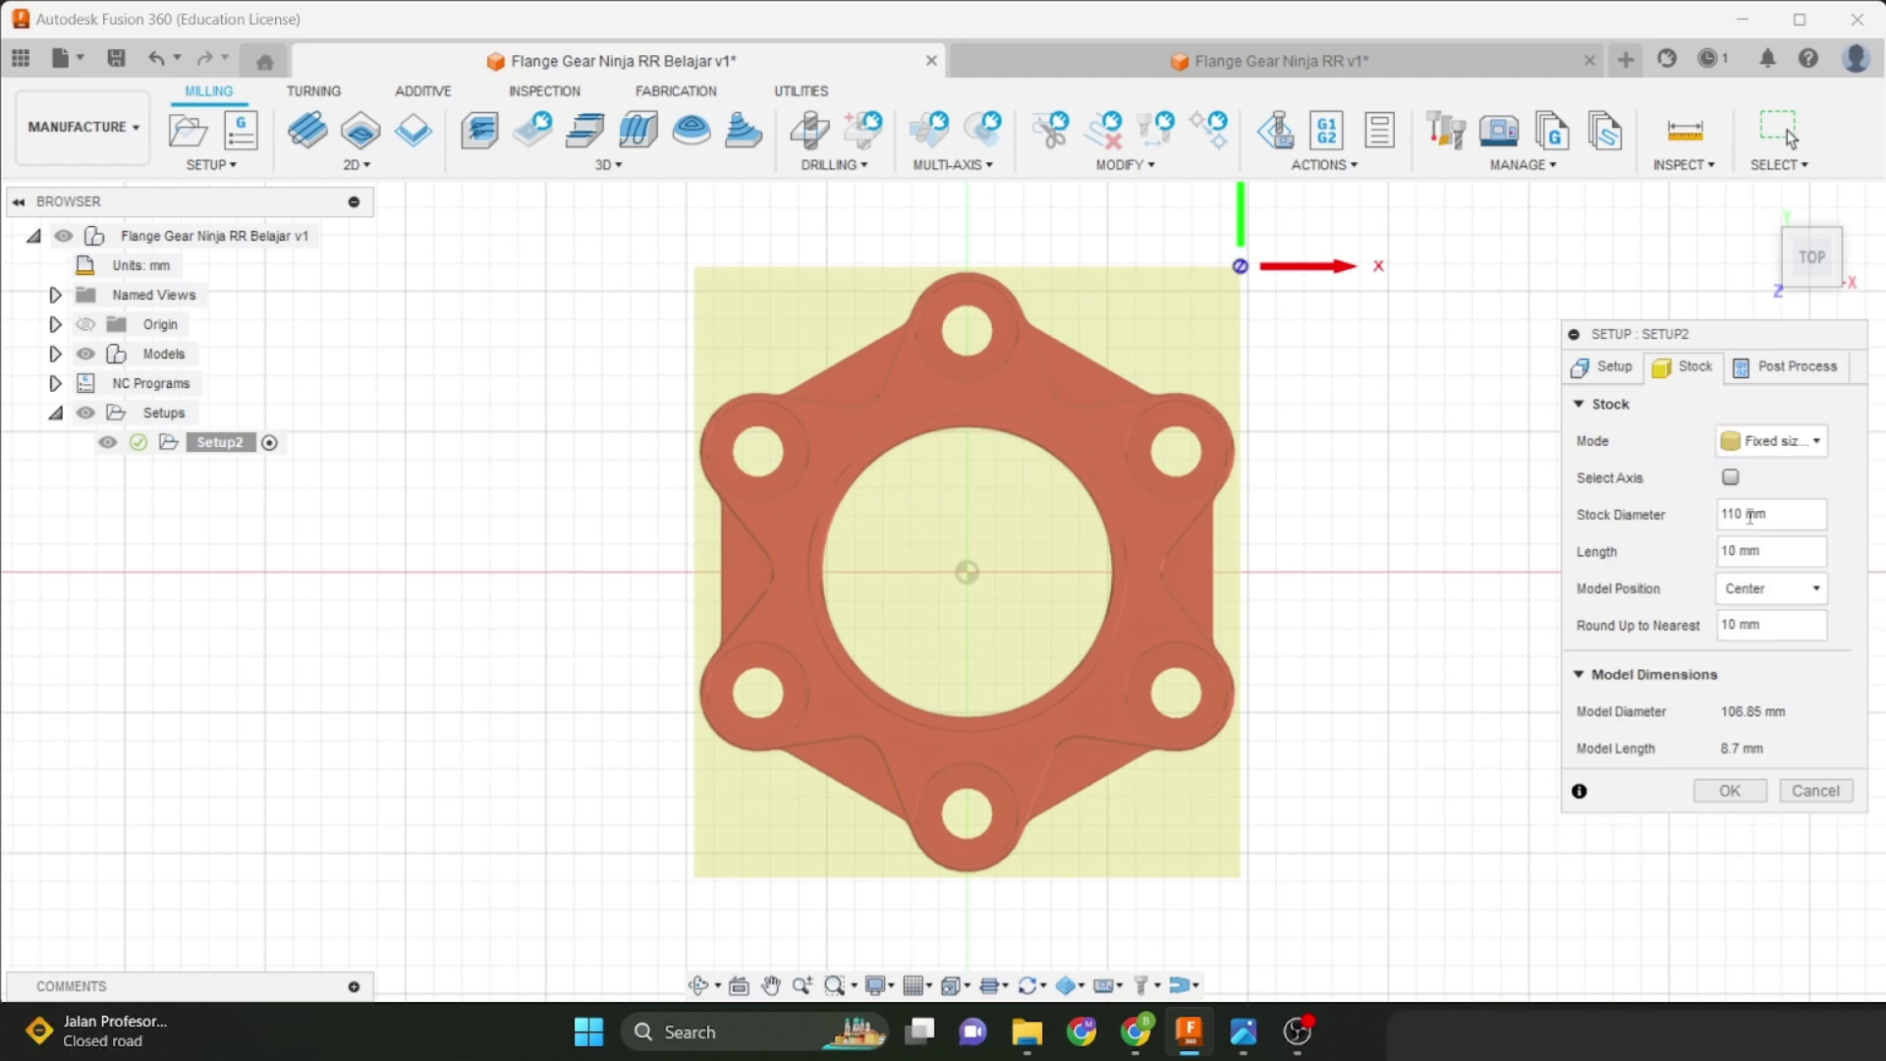
click(1774, 447)
click(1786, 579)
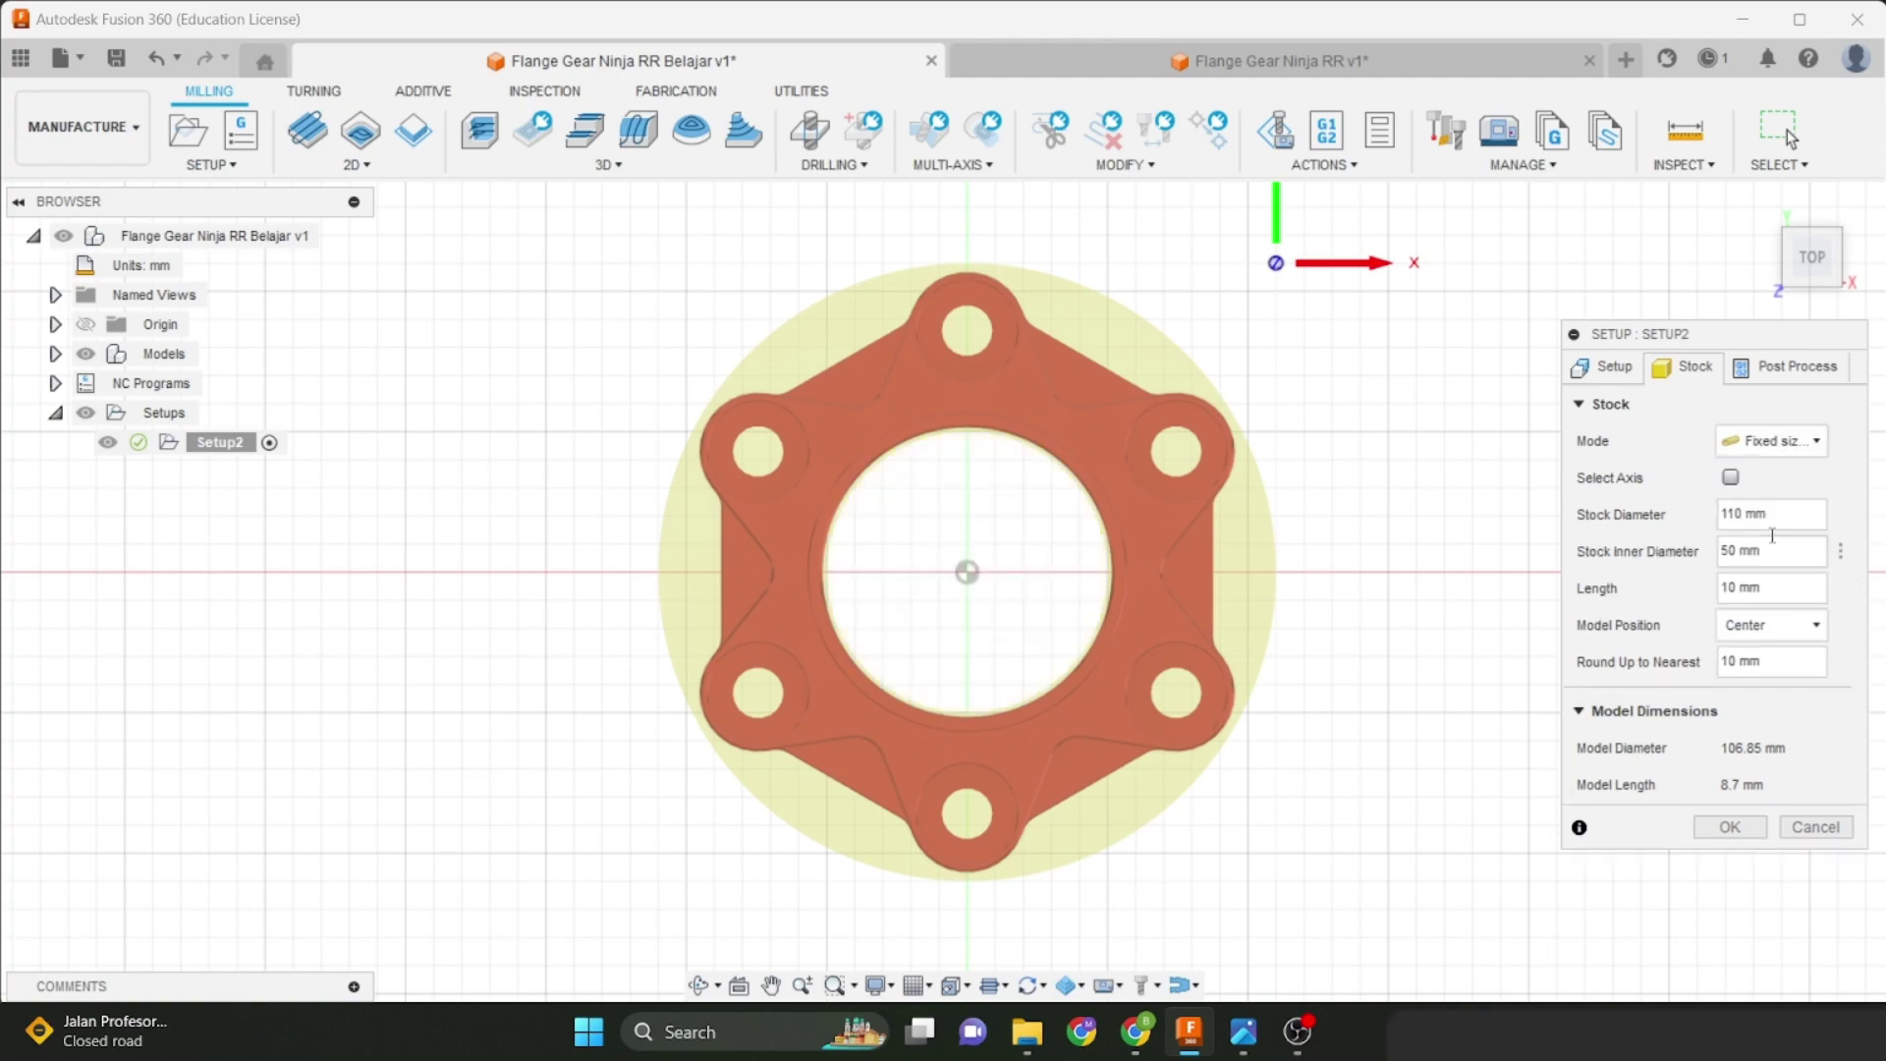
shift+middle_drag(1434, 521, 1351, 428)
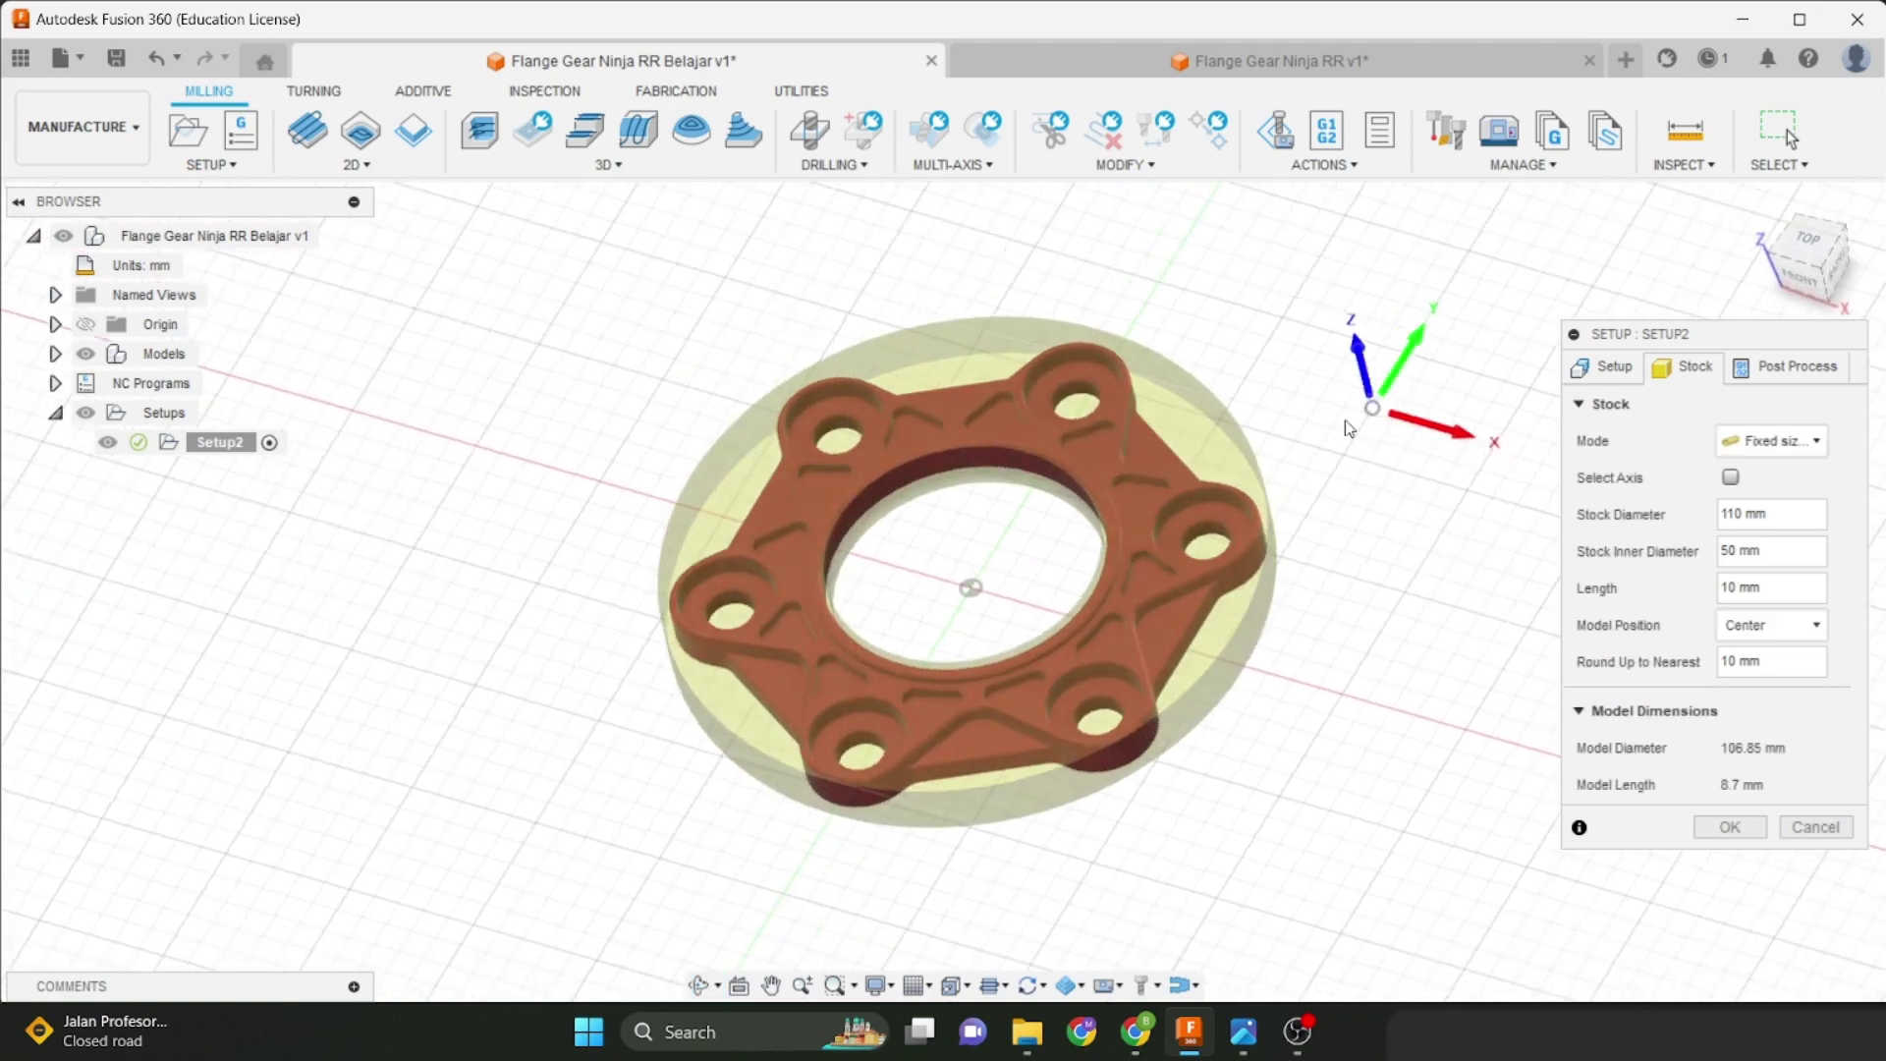
click(1801, 236)
Change the stock mode to a fixed size box and set its width (X) to 110 mm.
click(1768, 446)
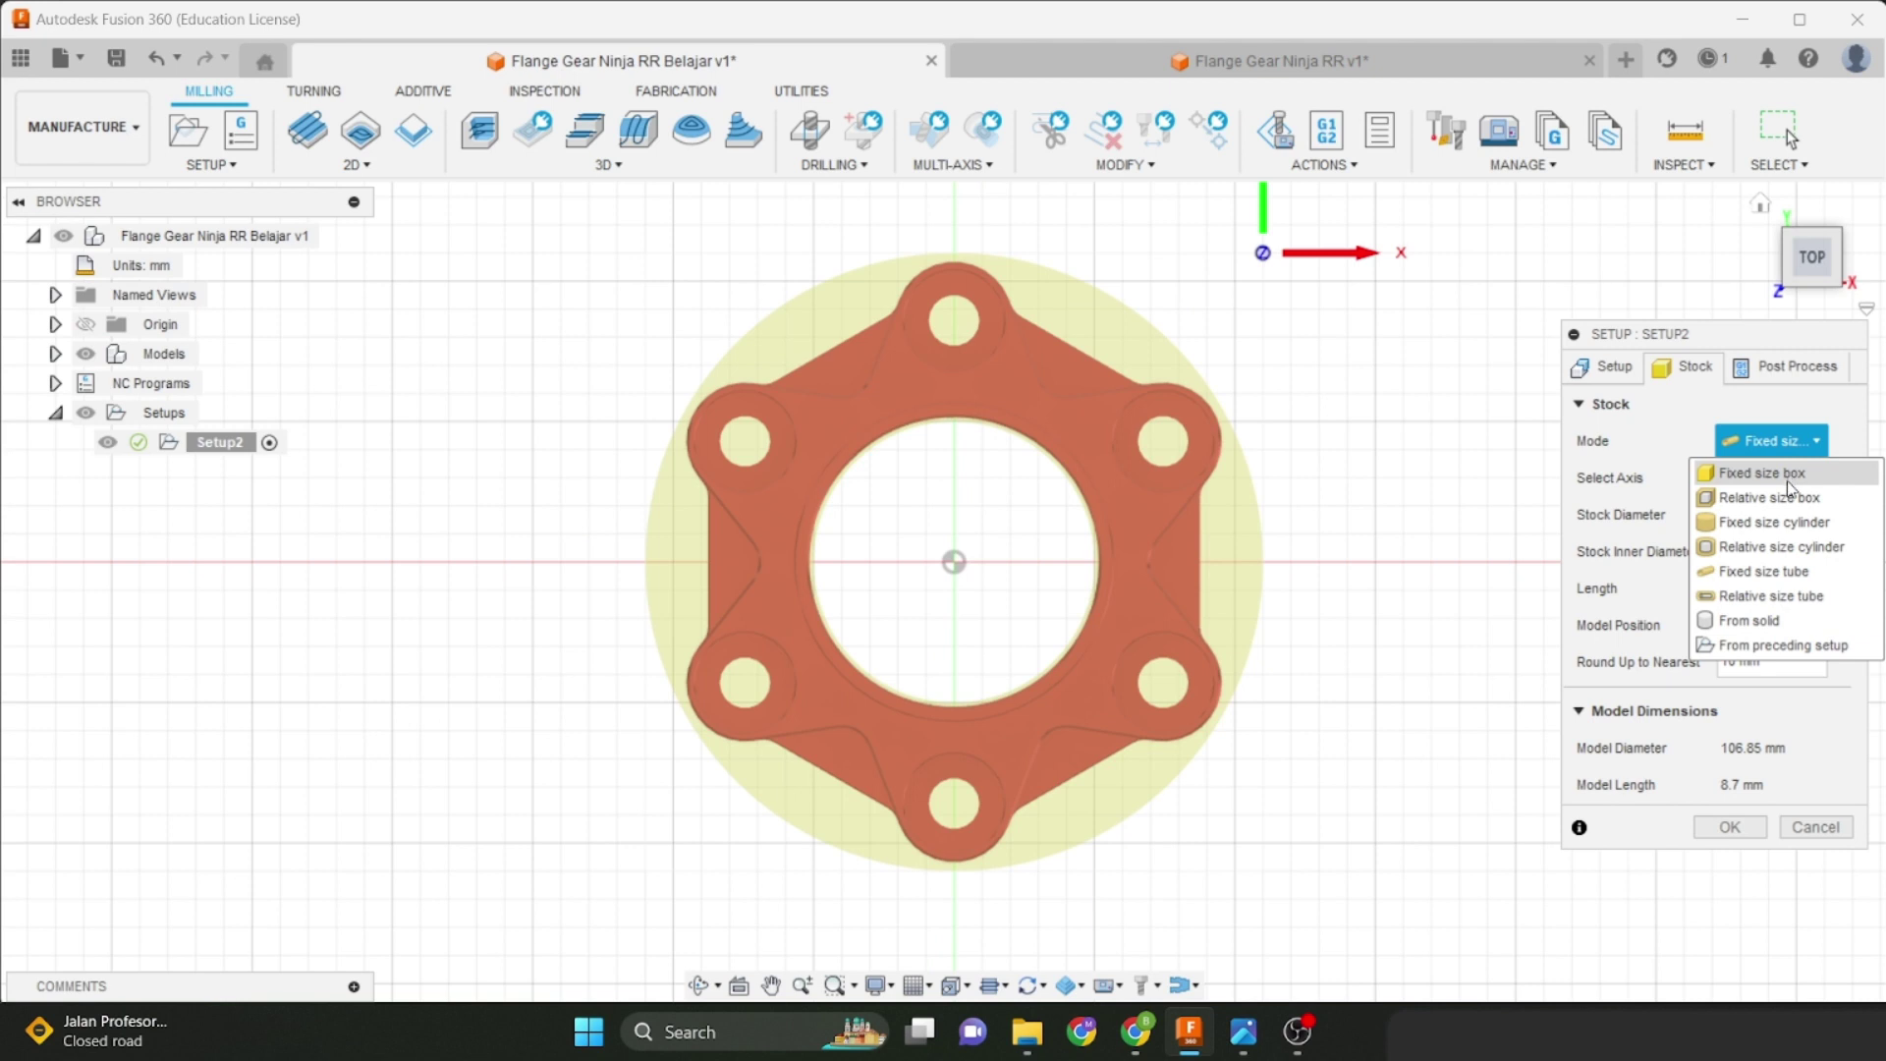
click(1781, 474)
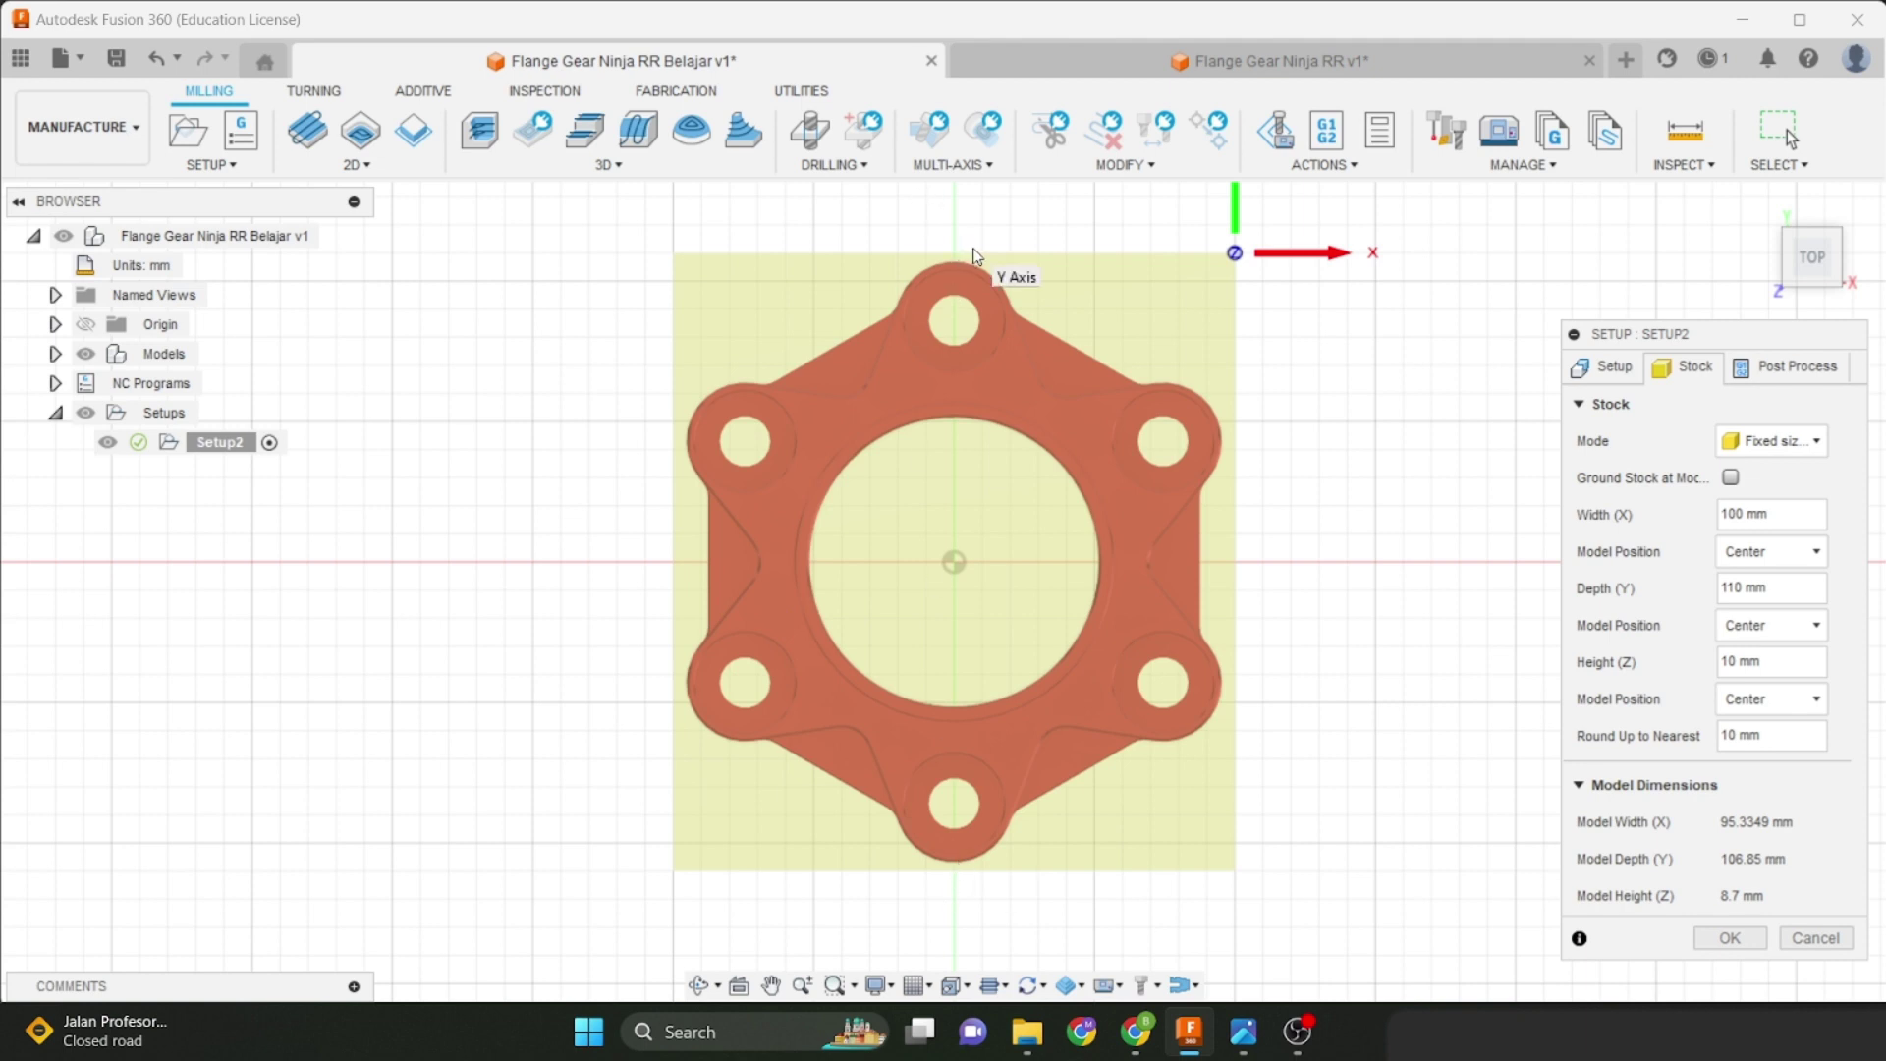
click(1740, 514)
key(BackSpace)
key(BackSpace)
text(10)
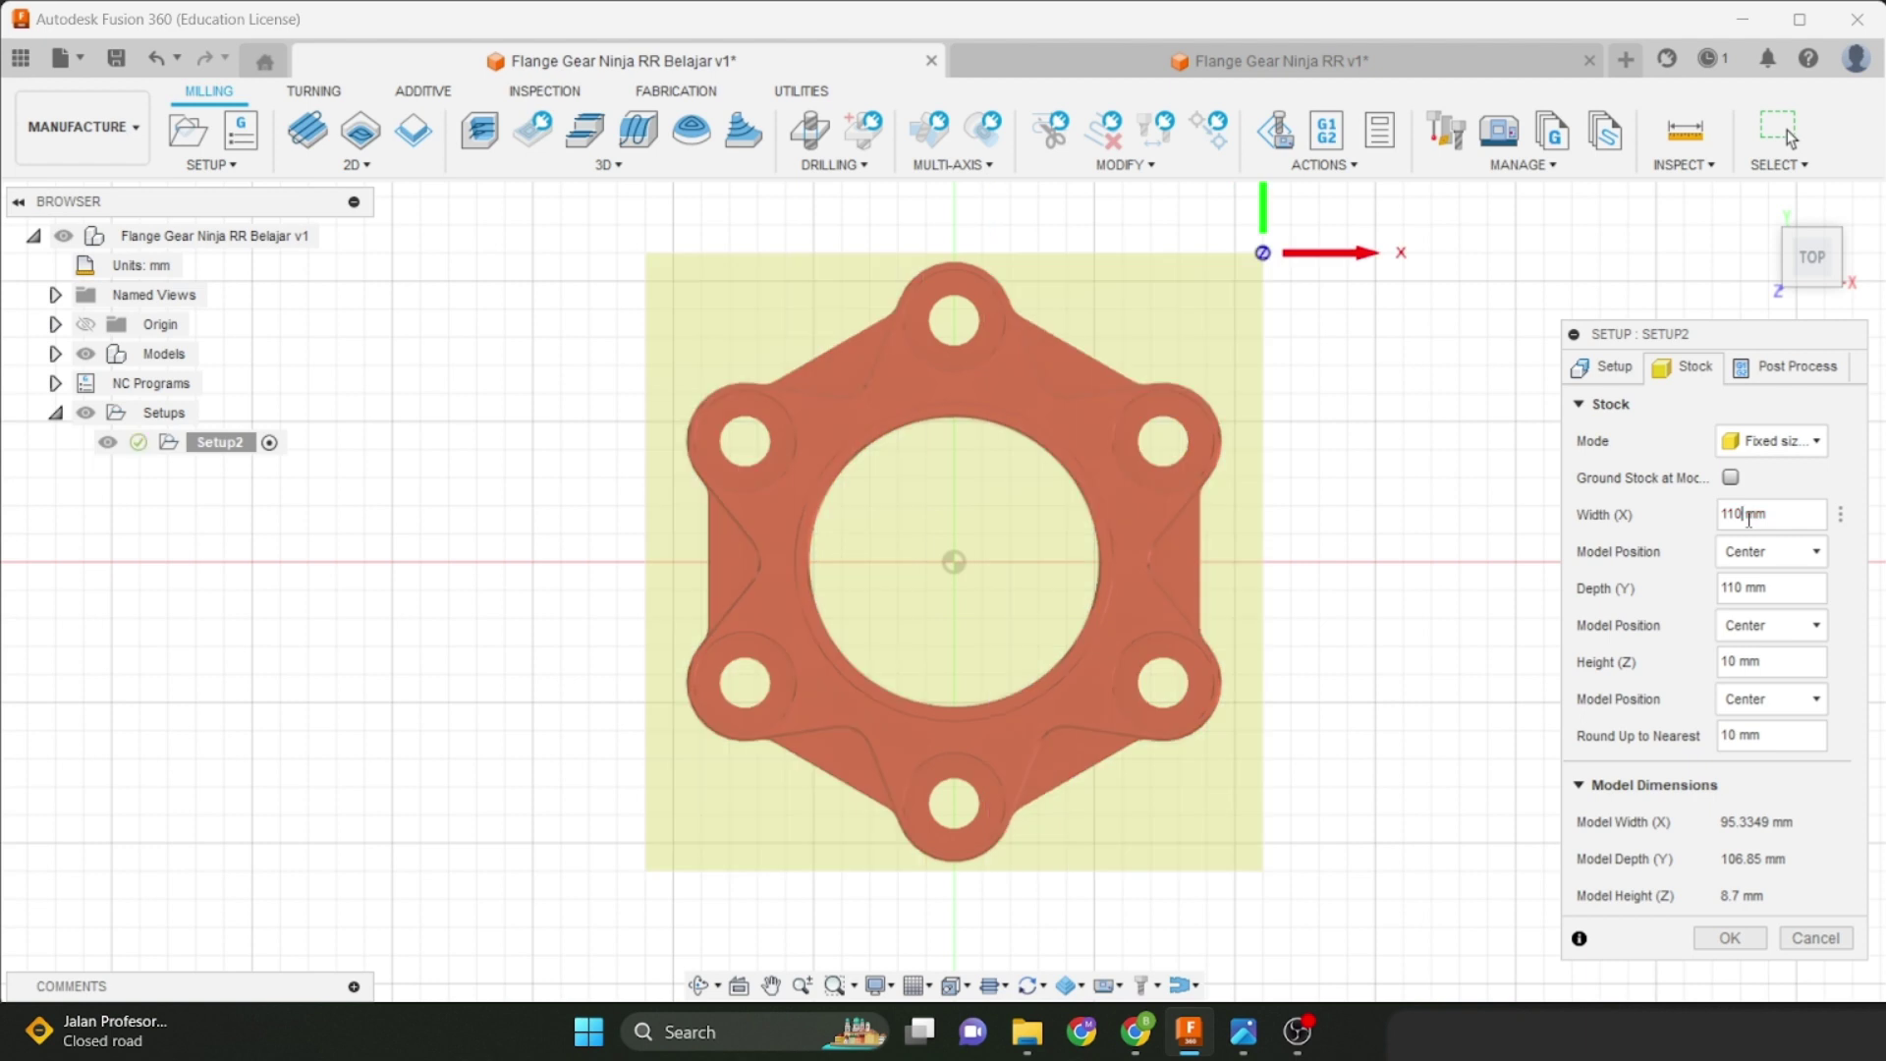
click(1743, 587)
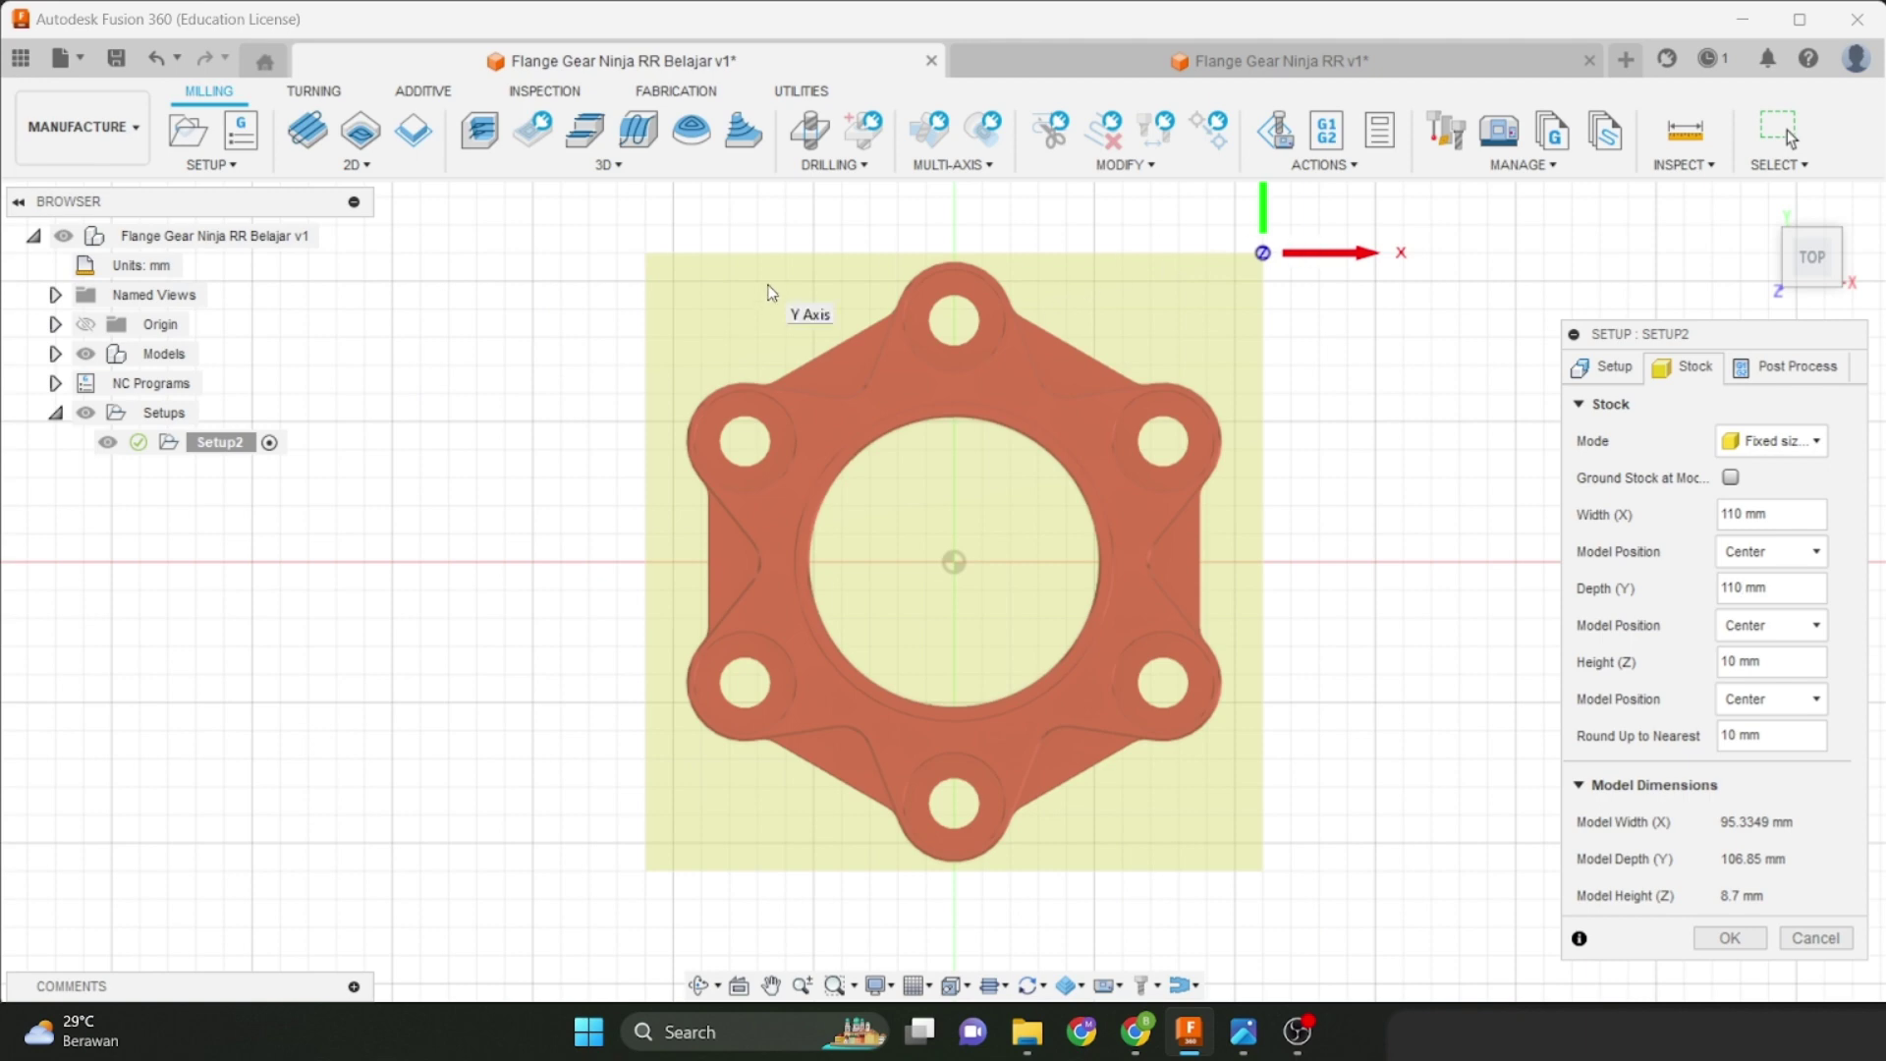
Examine the photo of the clamped raw plate again for its dimensions in X and Y, and return to Fusion 360.
mouse_move(1243, 1031)
click(987, 894)
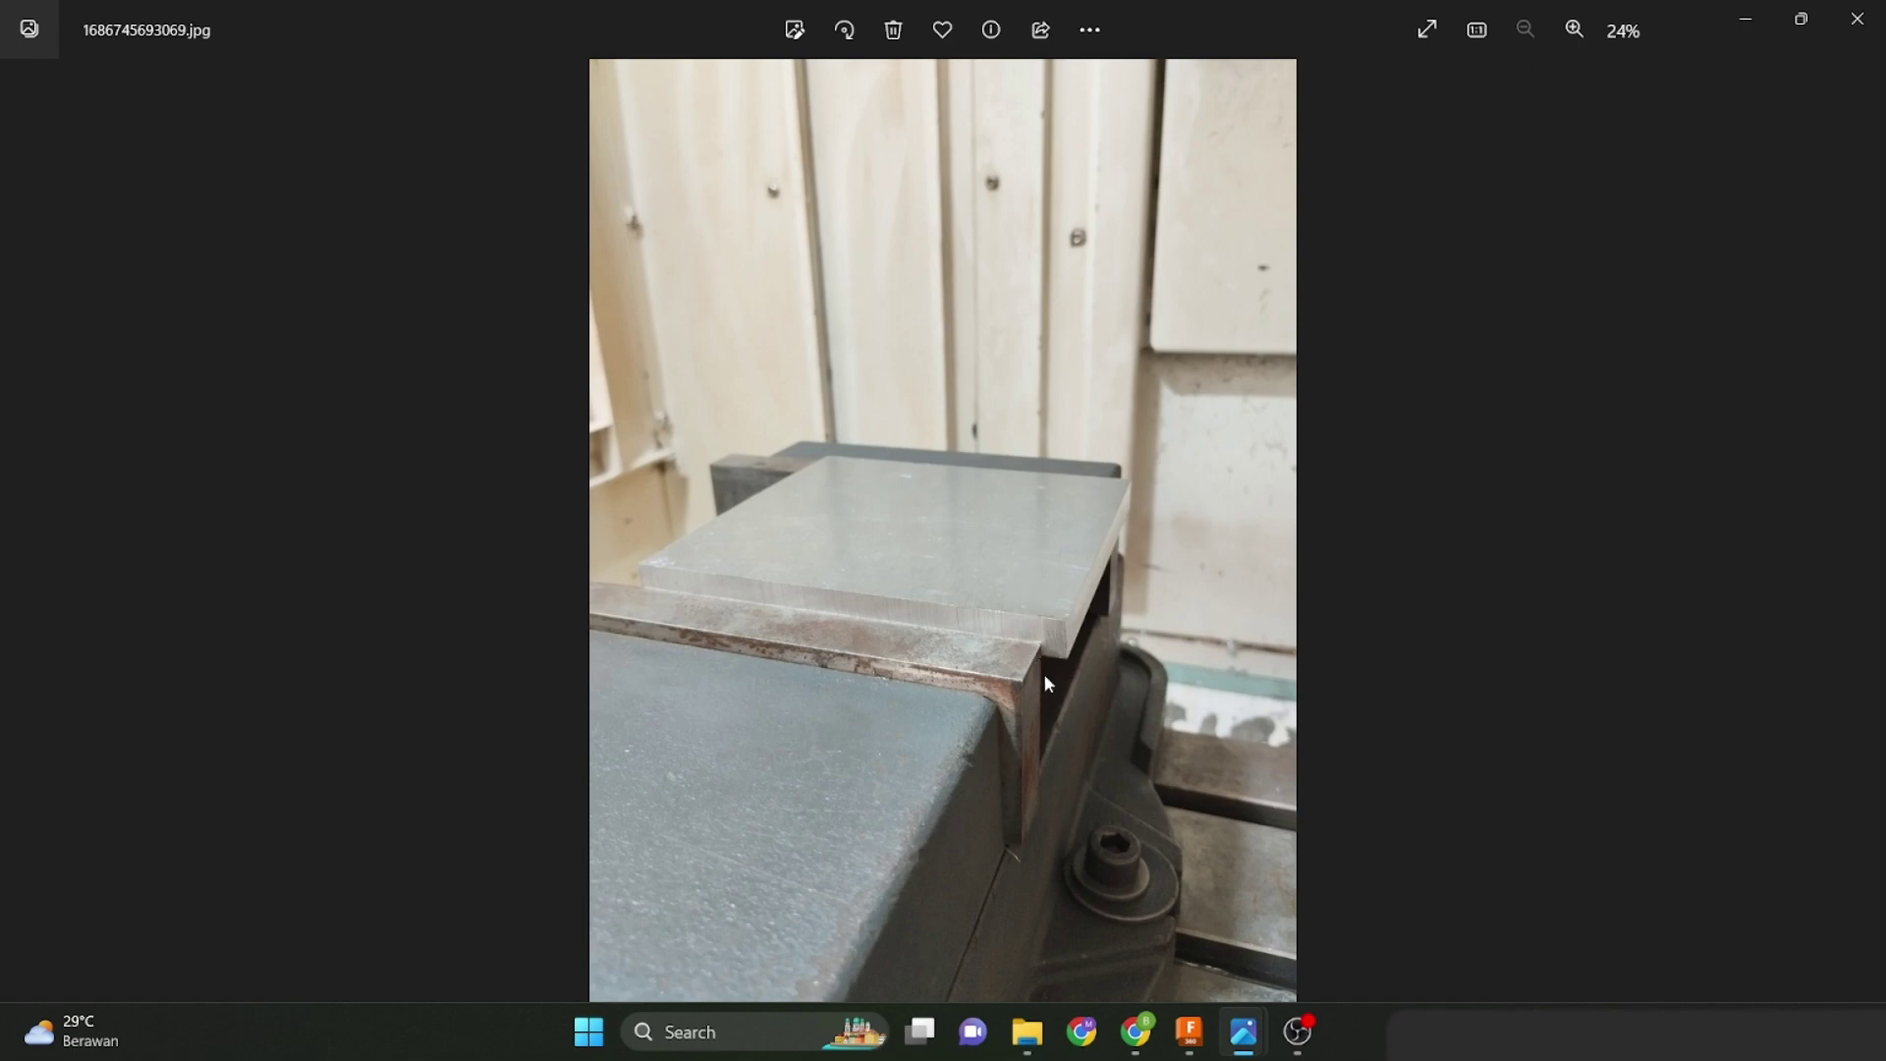
click(1188, 1032)
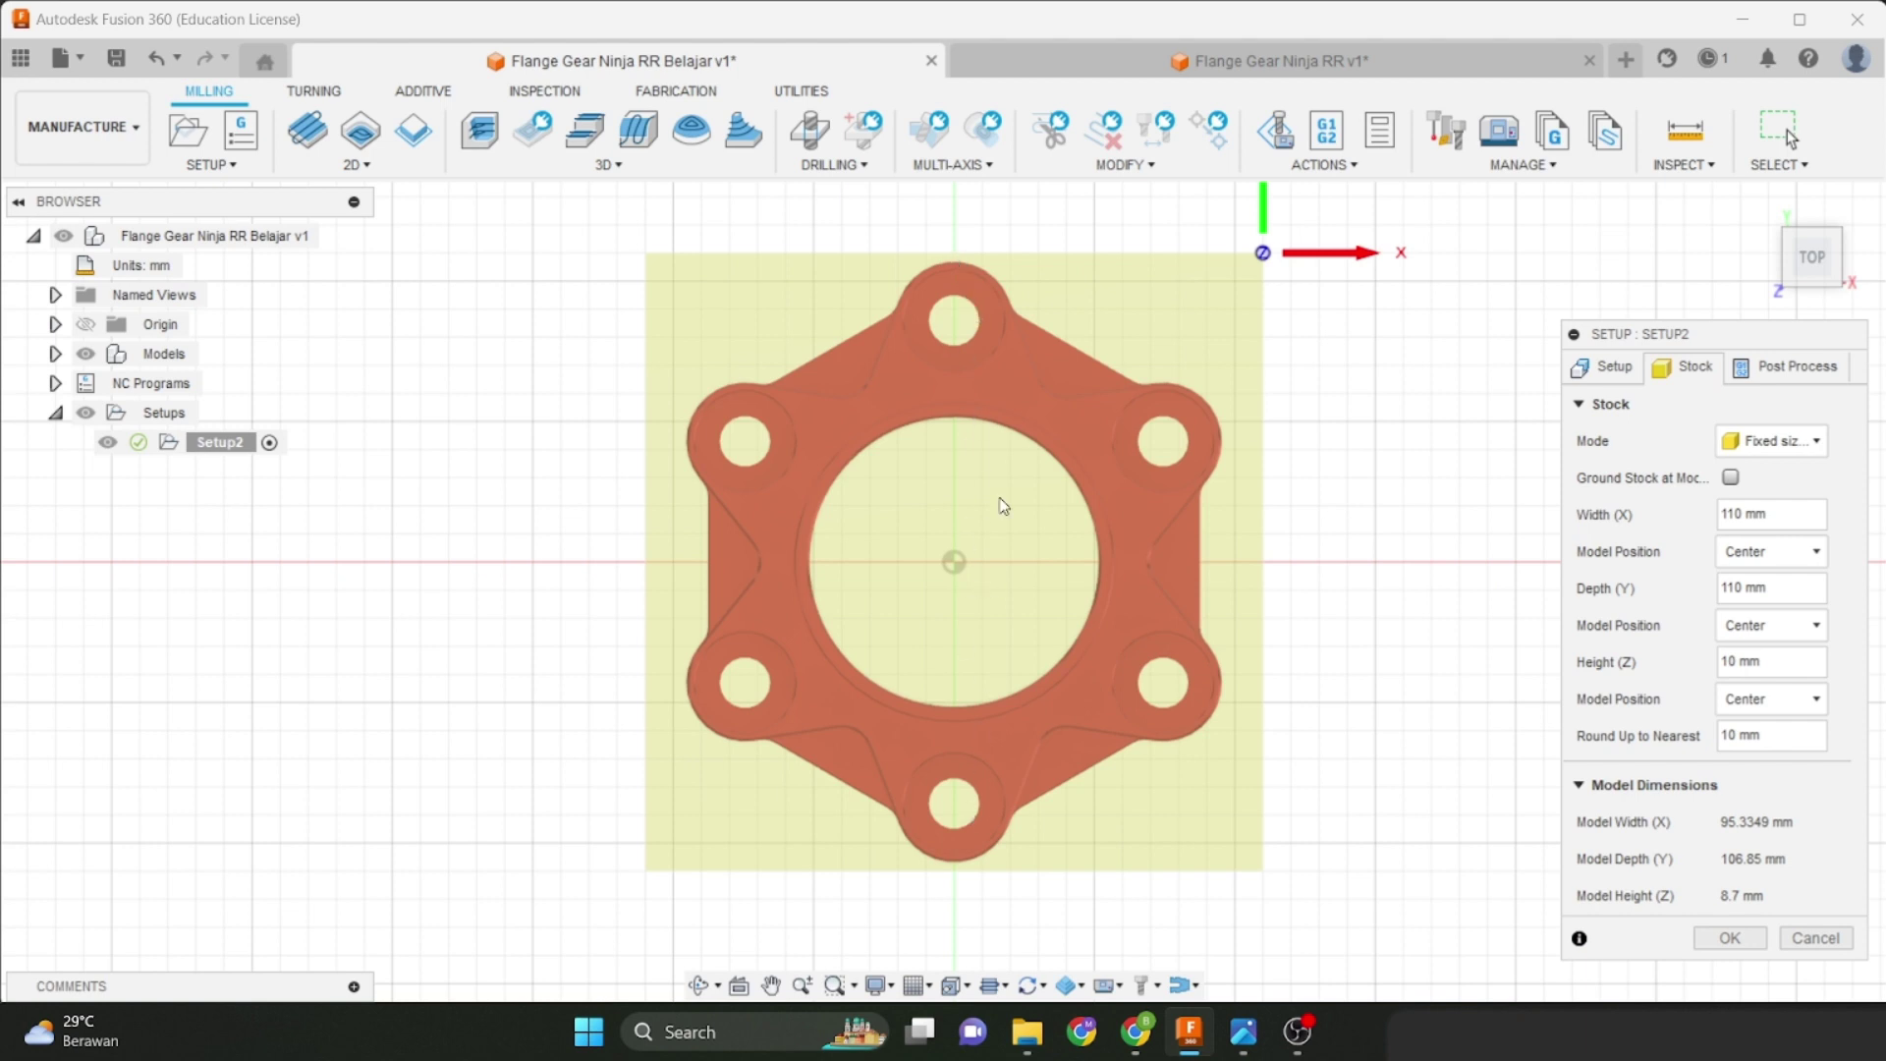
Set the stock box's width (X) to 118 mm and its depth (Y) to 116 mm.
click(1738, 522)
key(BackSpace)
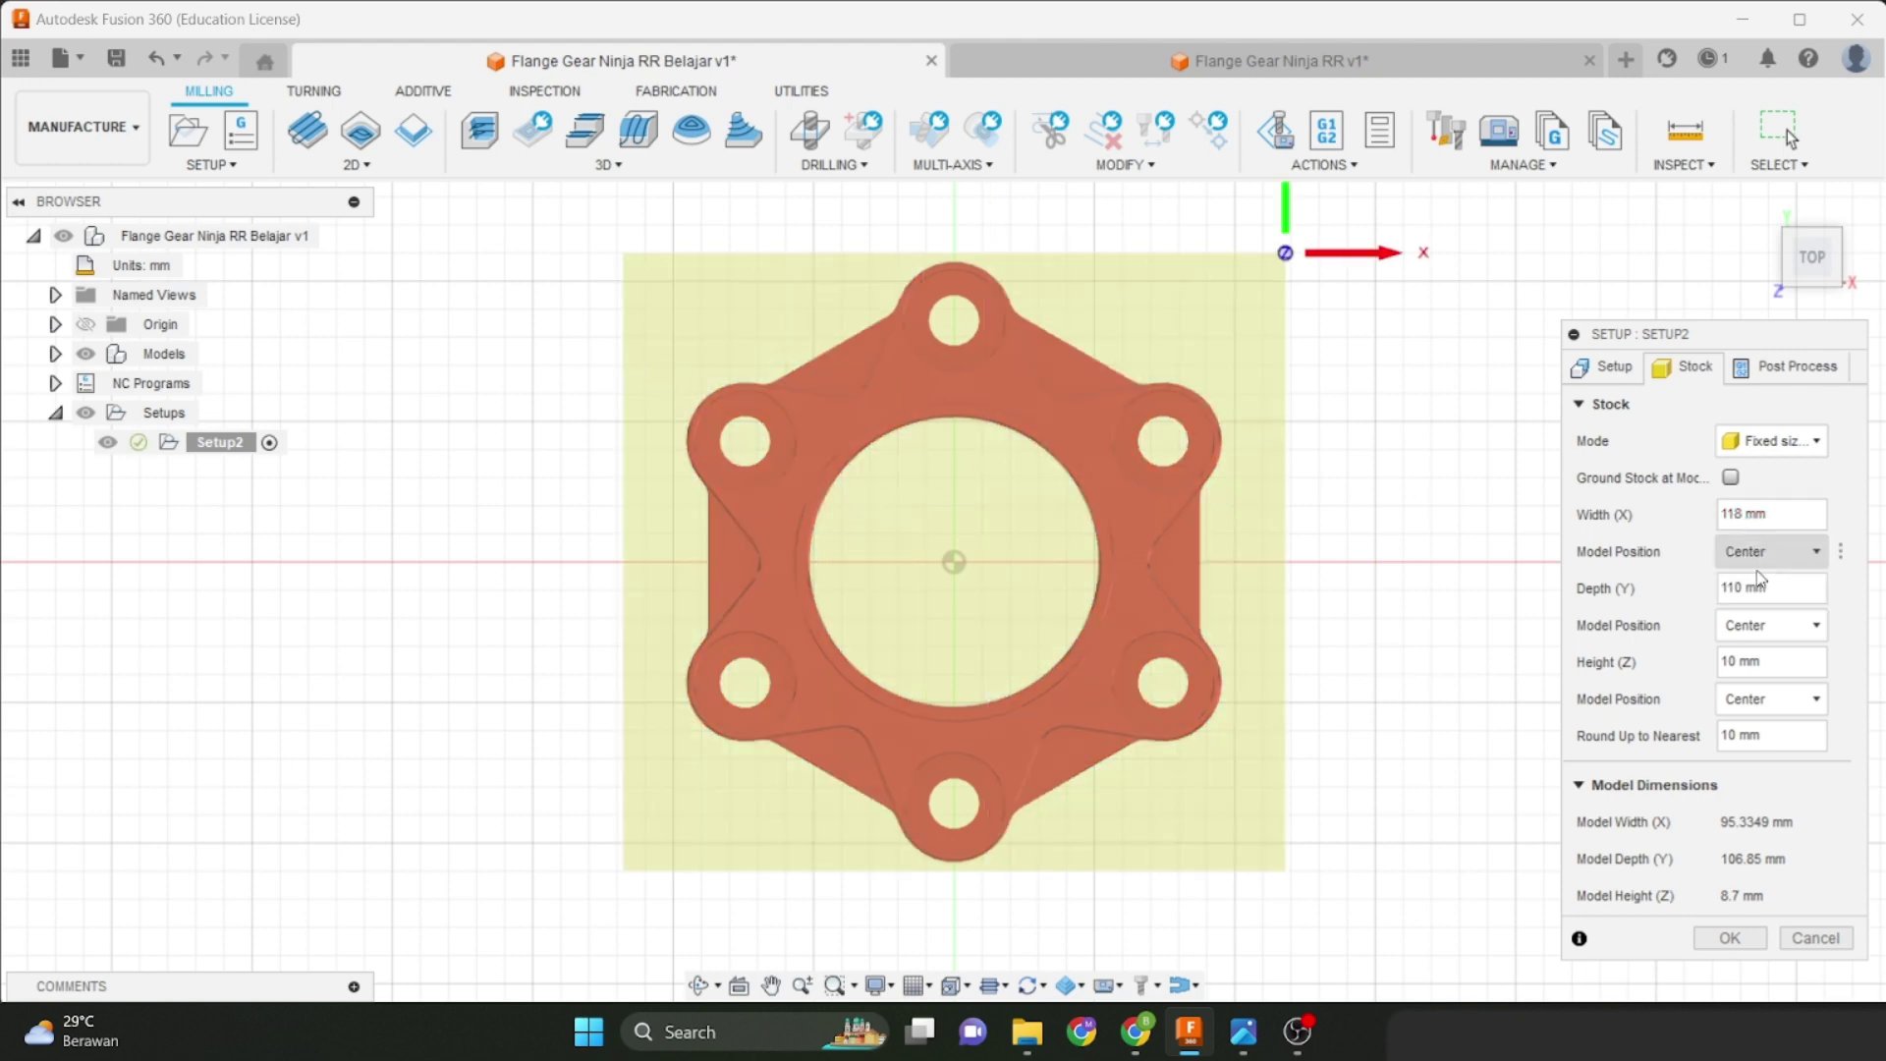
click(1740, 588)
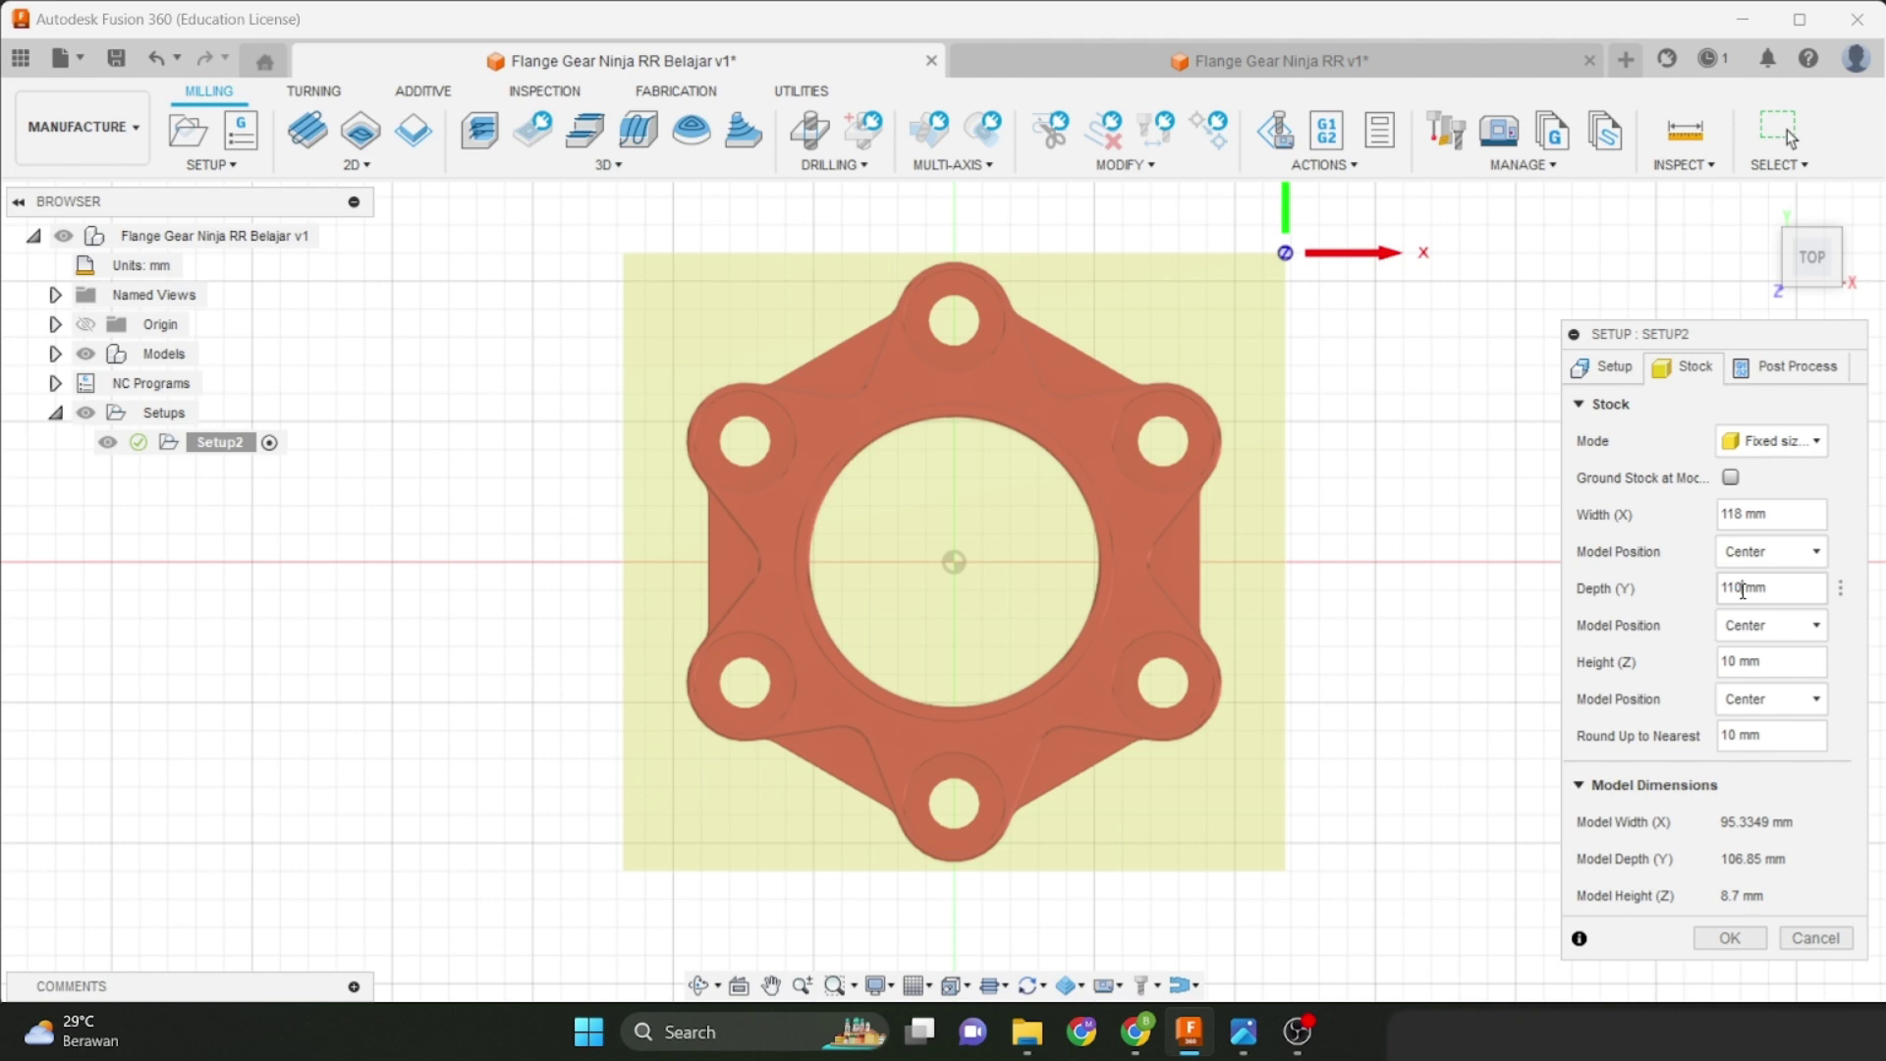
key(BackSpace)
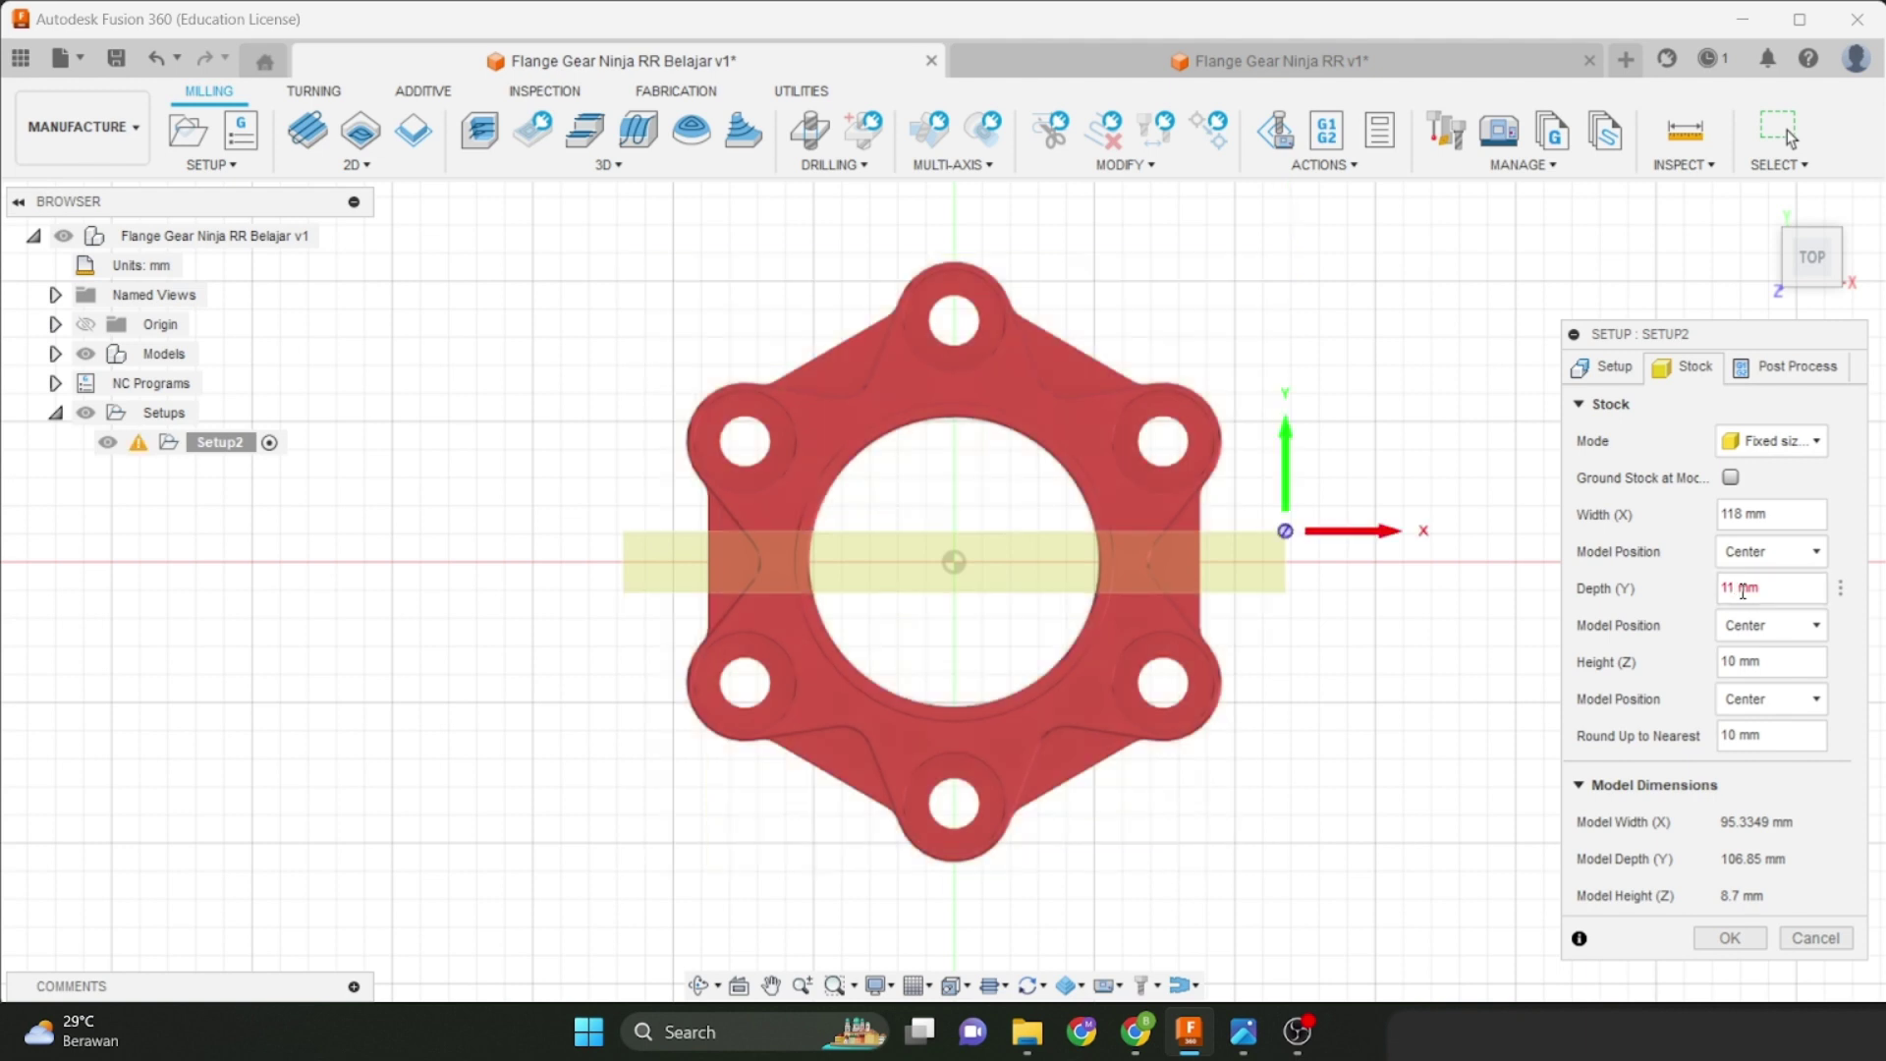
text(8)
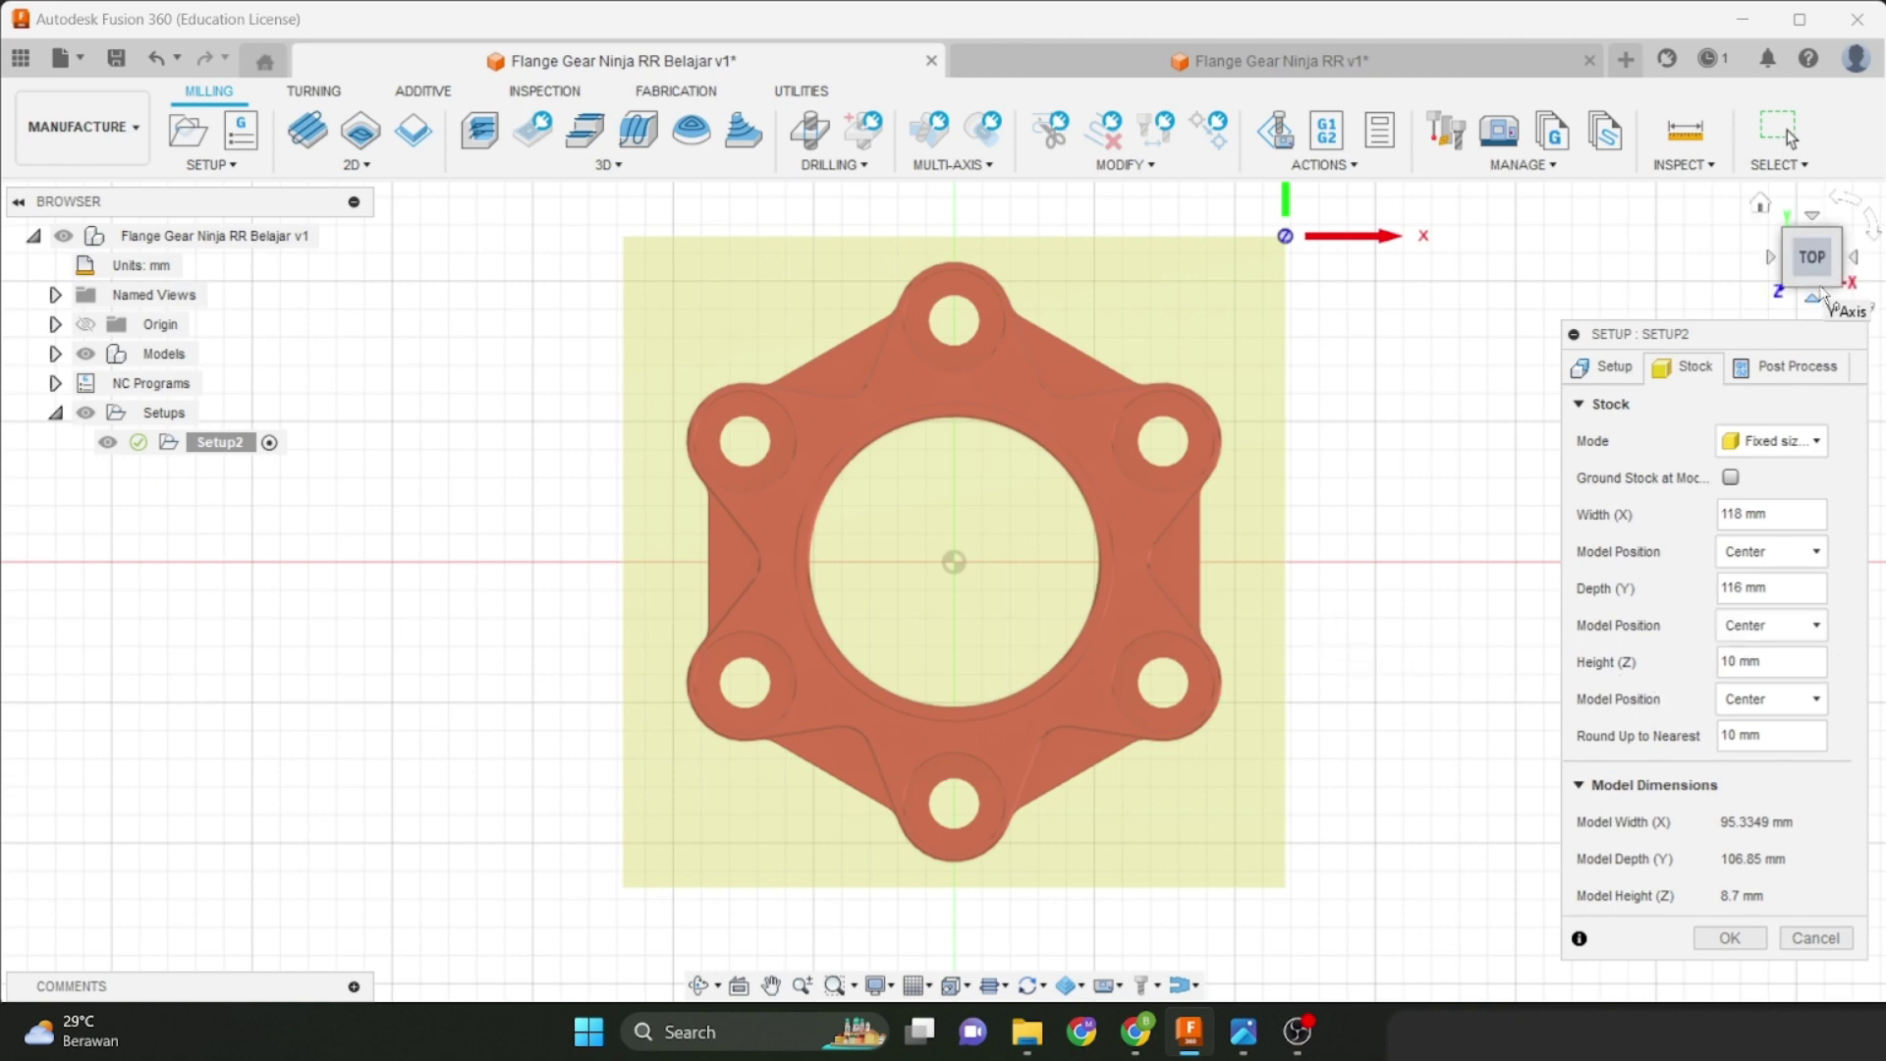
Set the model's height position in the stock to Offset from bottom (-Z) with an offset of 0 mm, checking it from the front.
click(1812, 297)
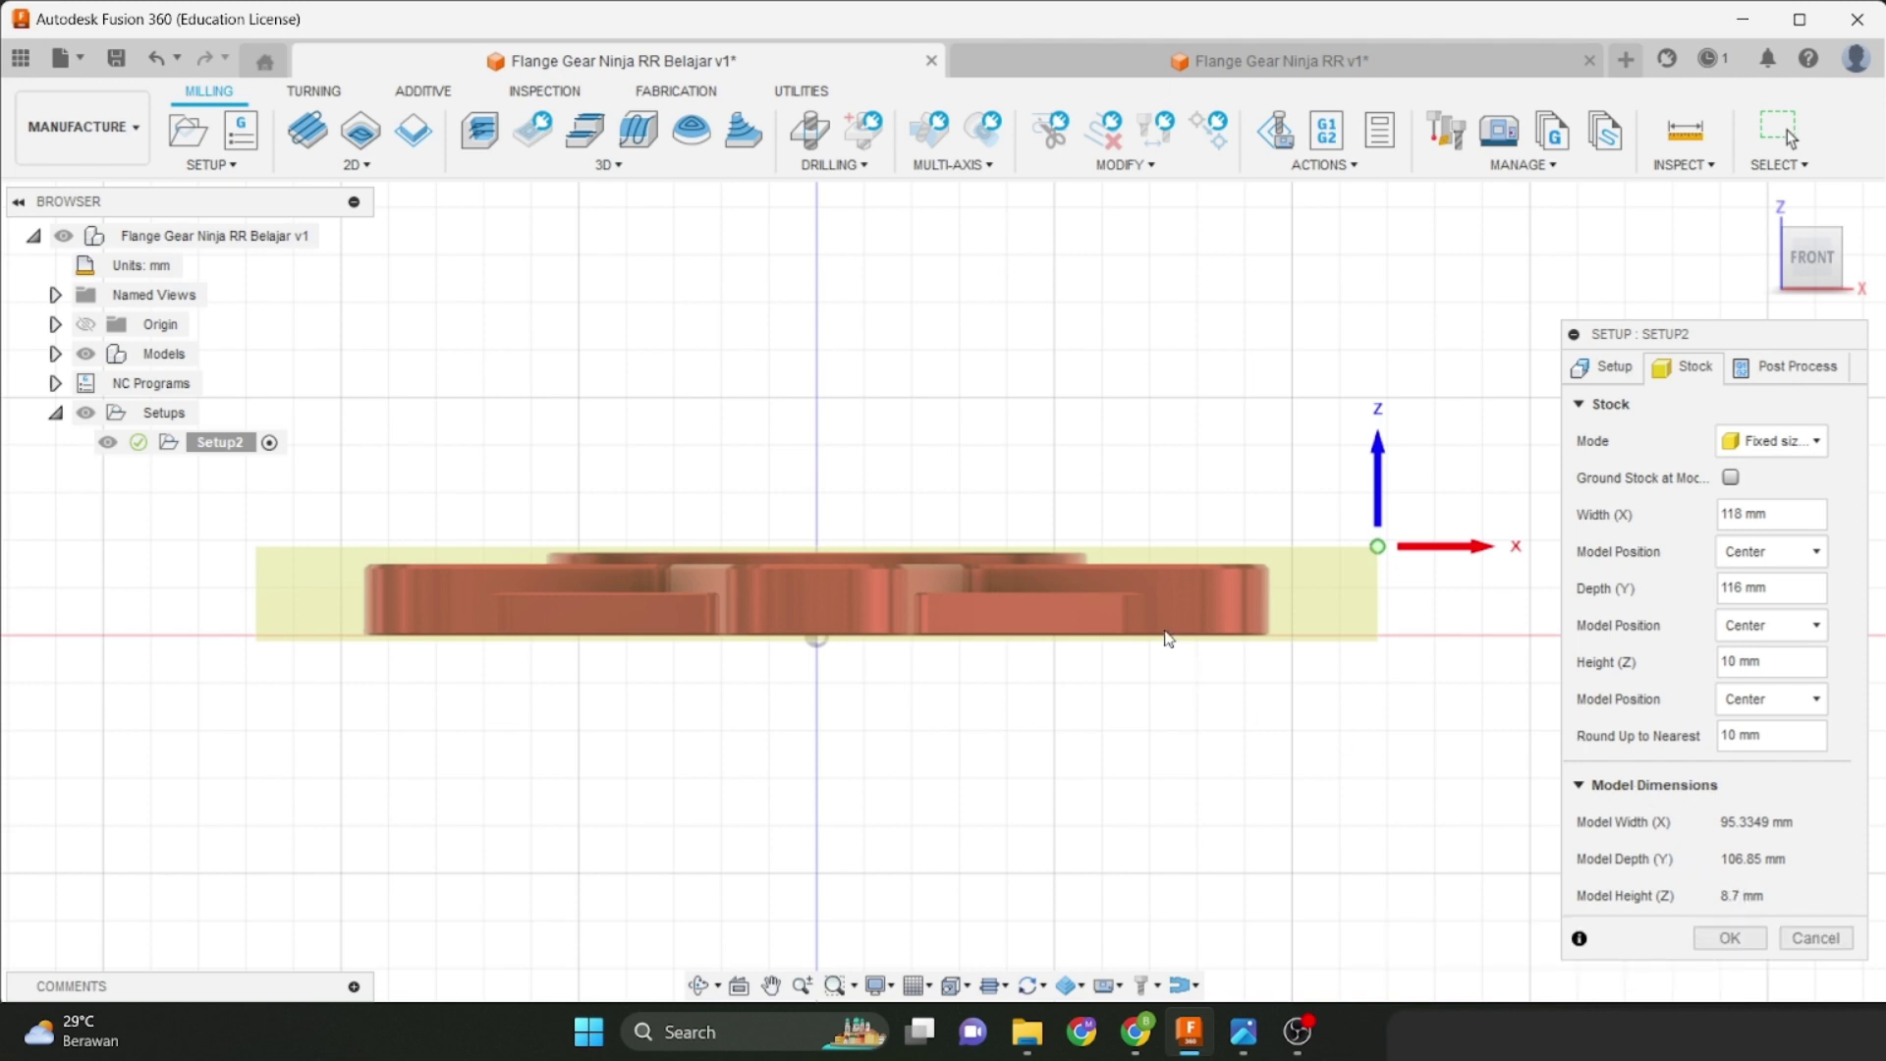
scroll(1141, 604, up, 1)
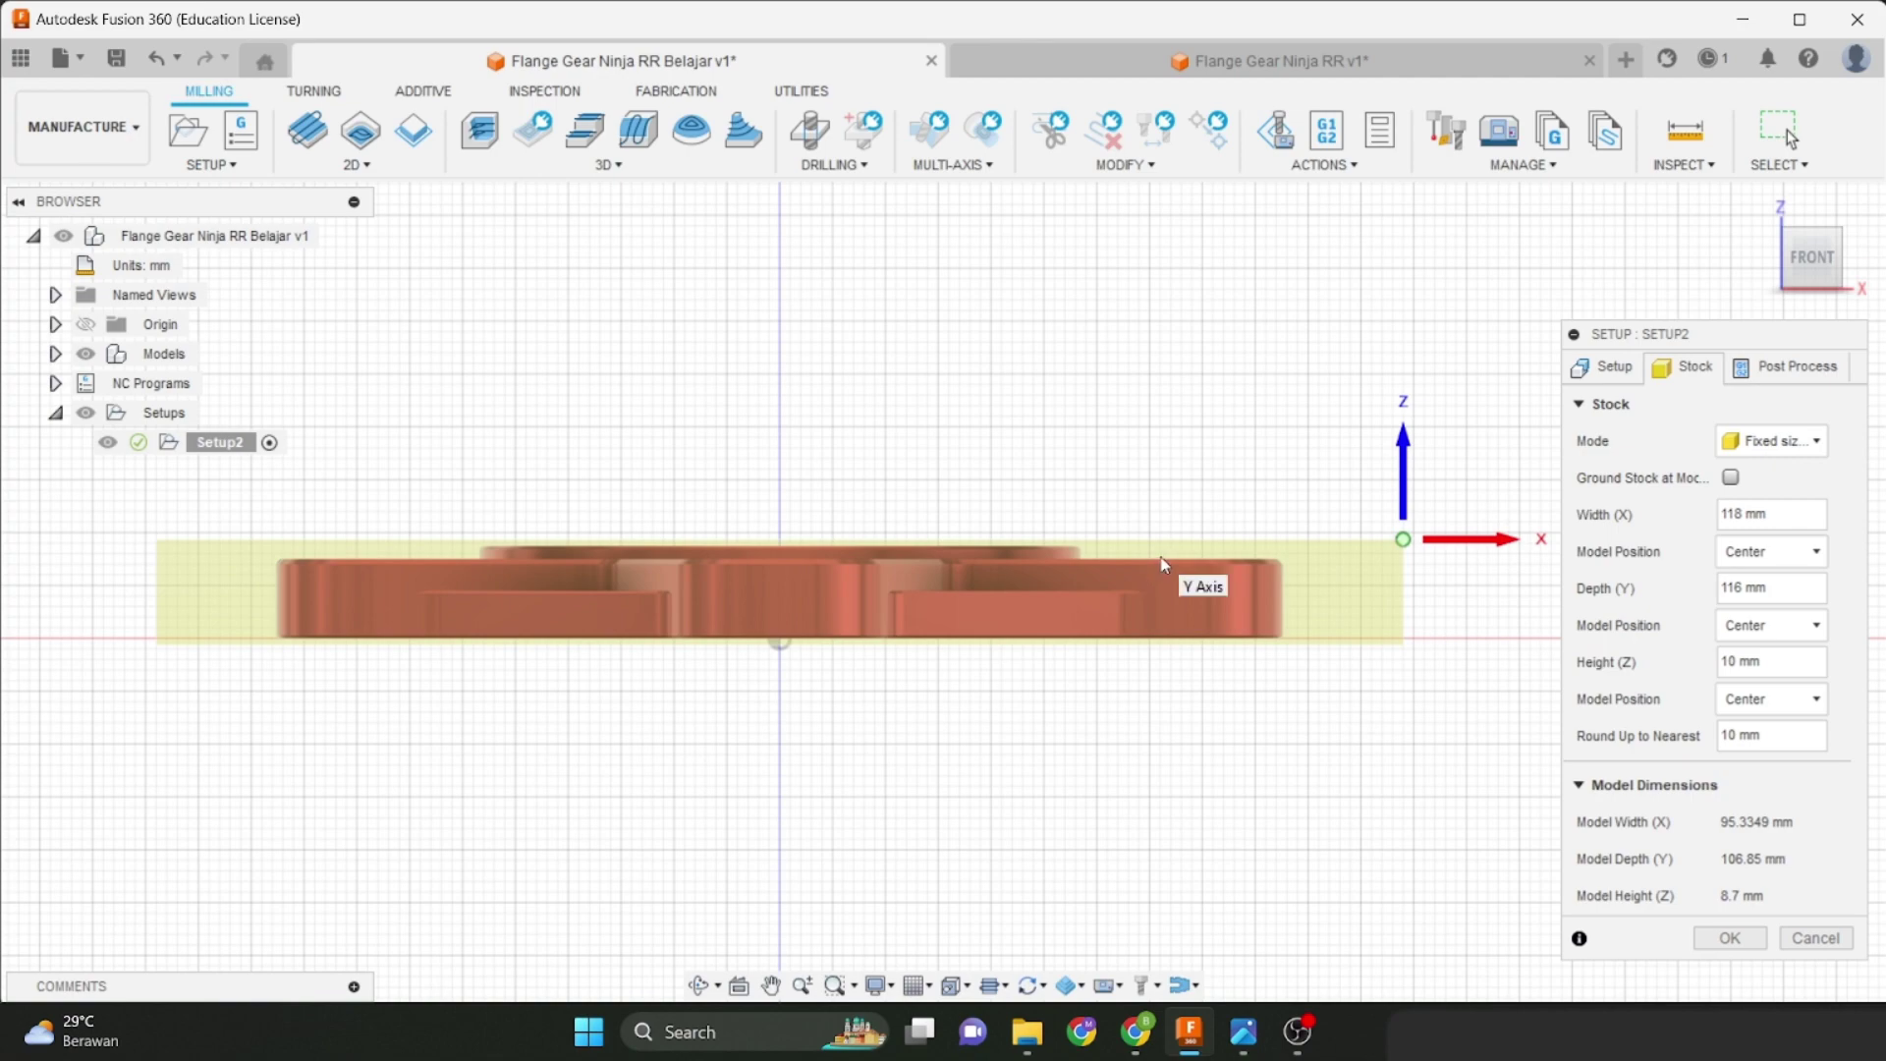
scroll(1162, 562, up, 5)
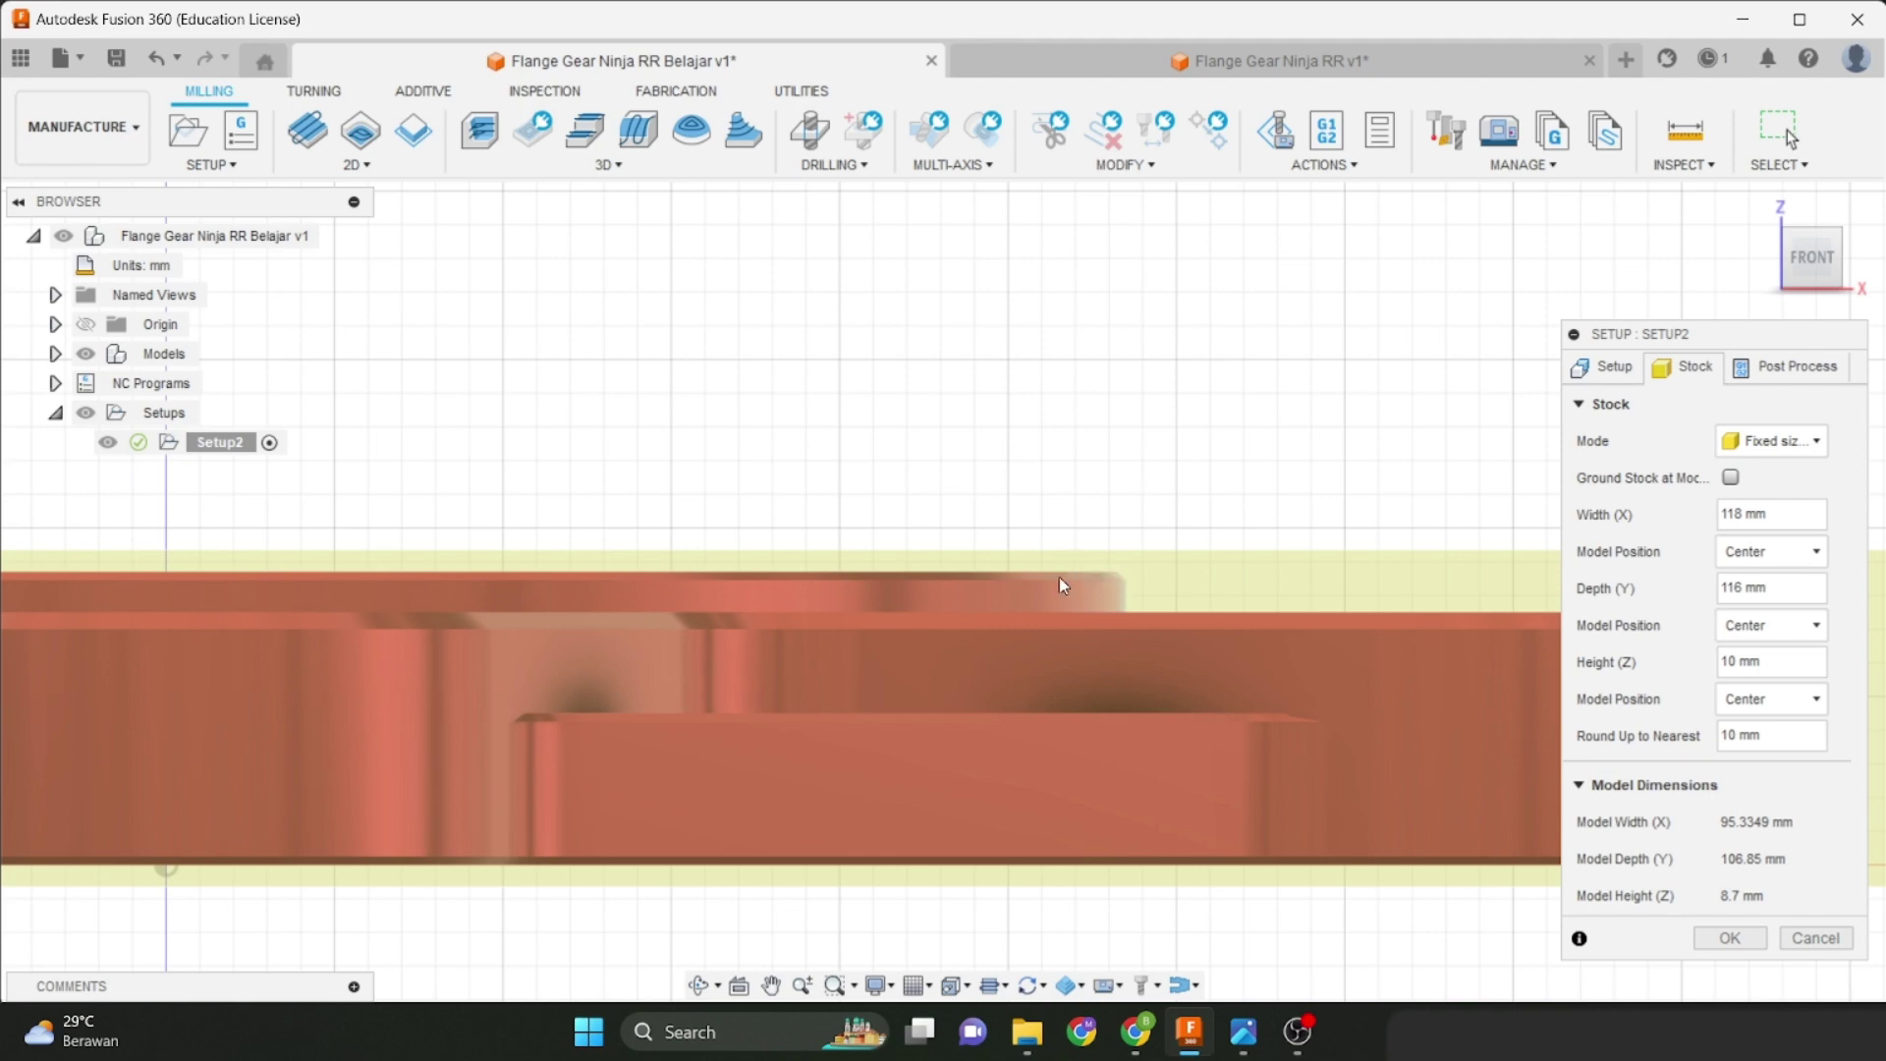
scroll(1011, 904, down, 4)
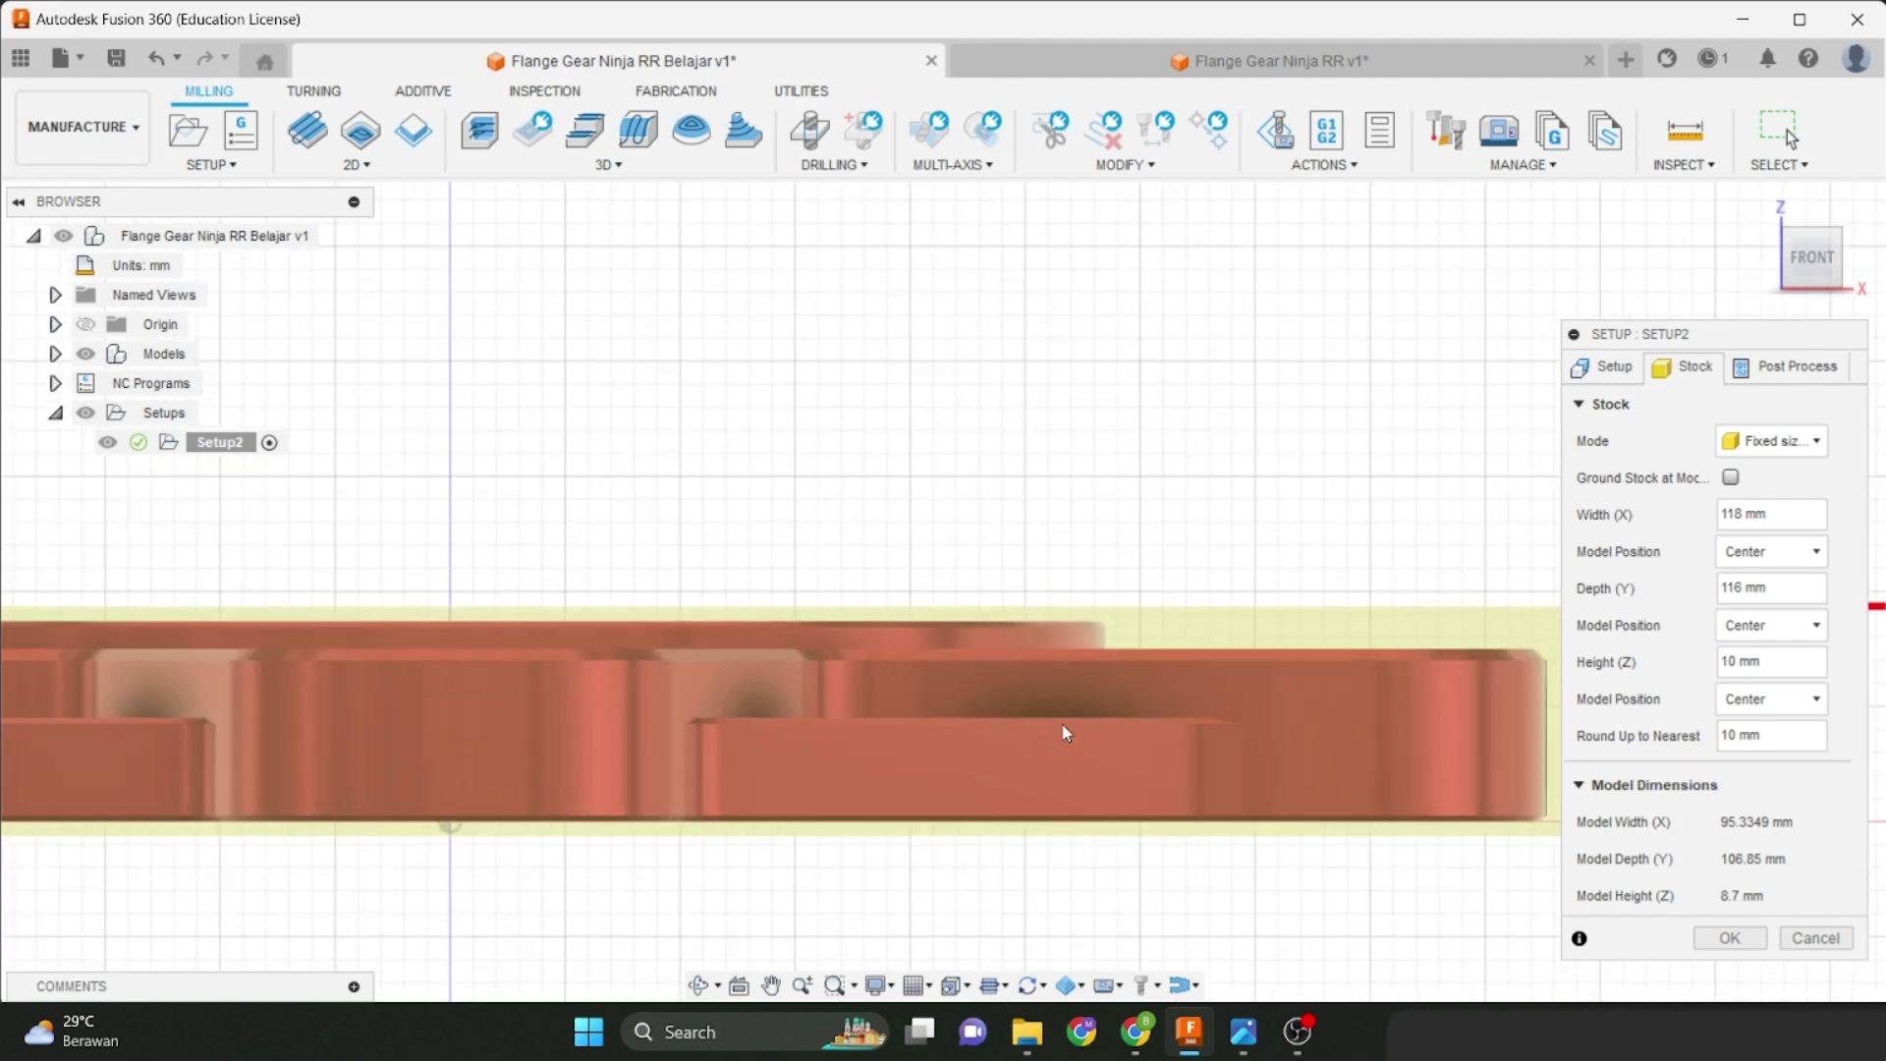
scroll(1075, 735, down, 3)
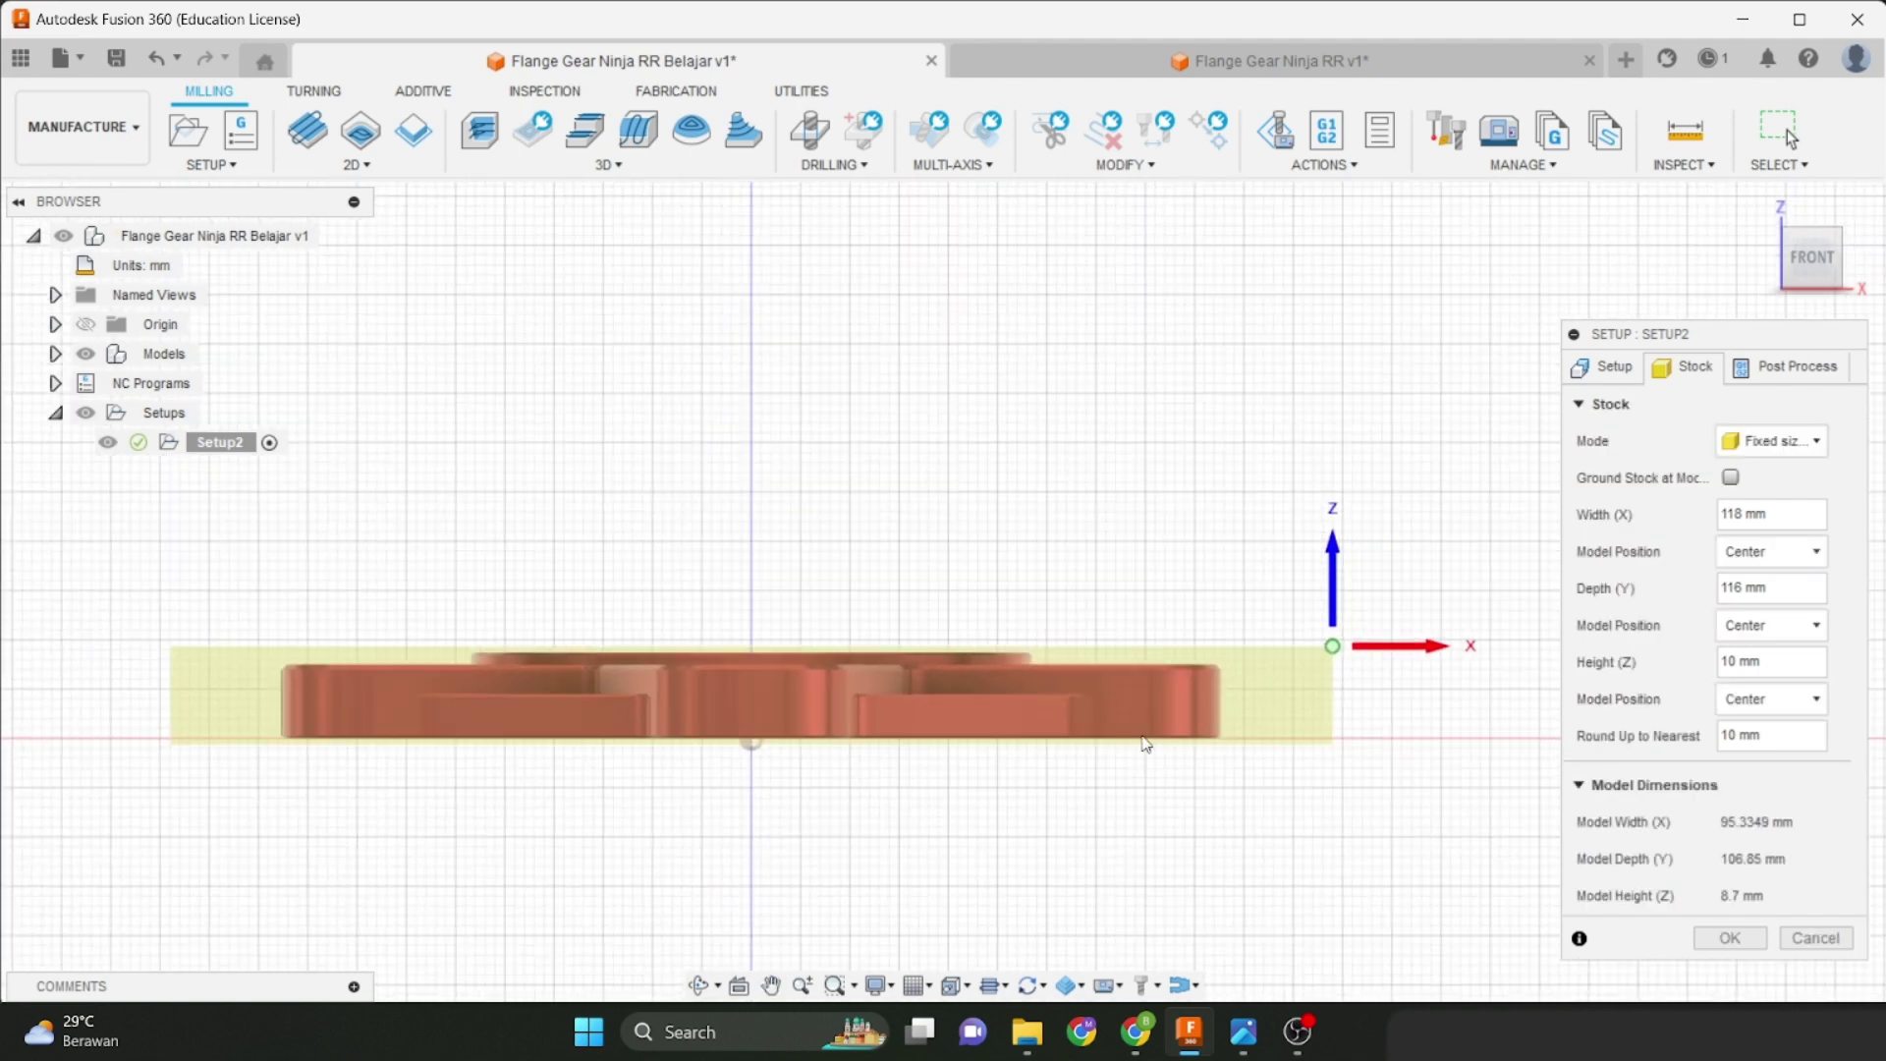
scroll(1090, 678, up, 3)
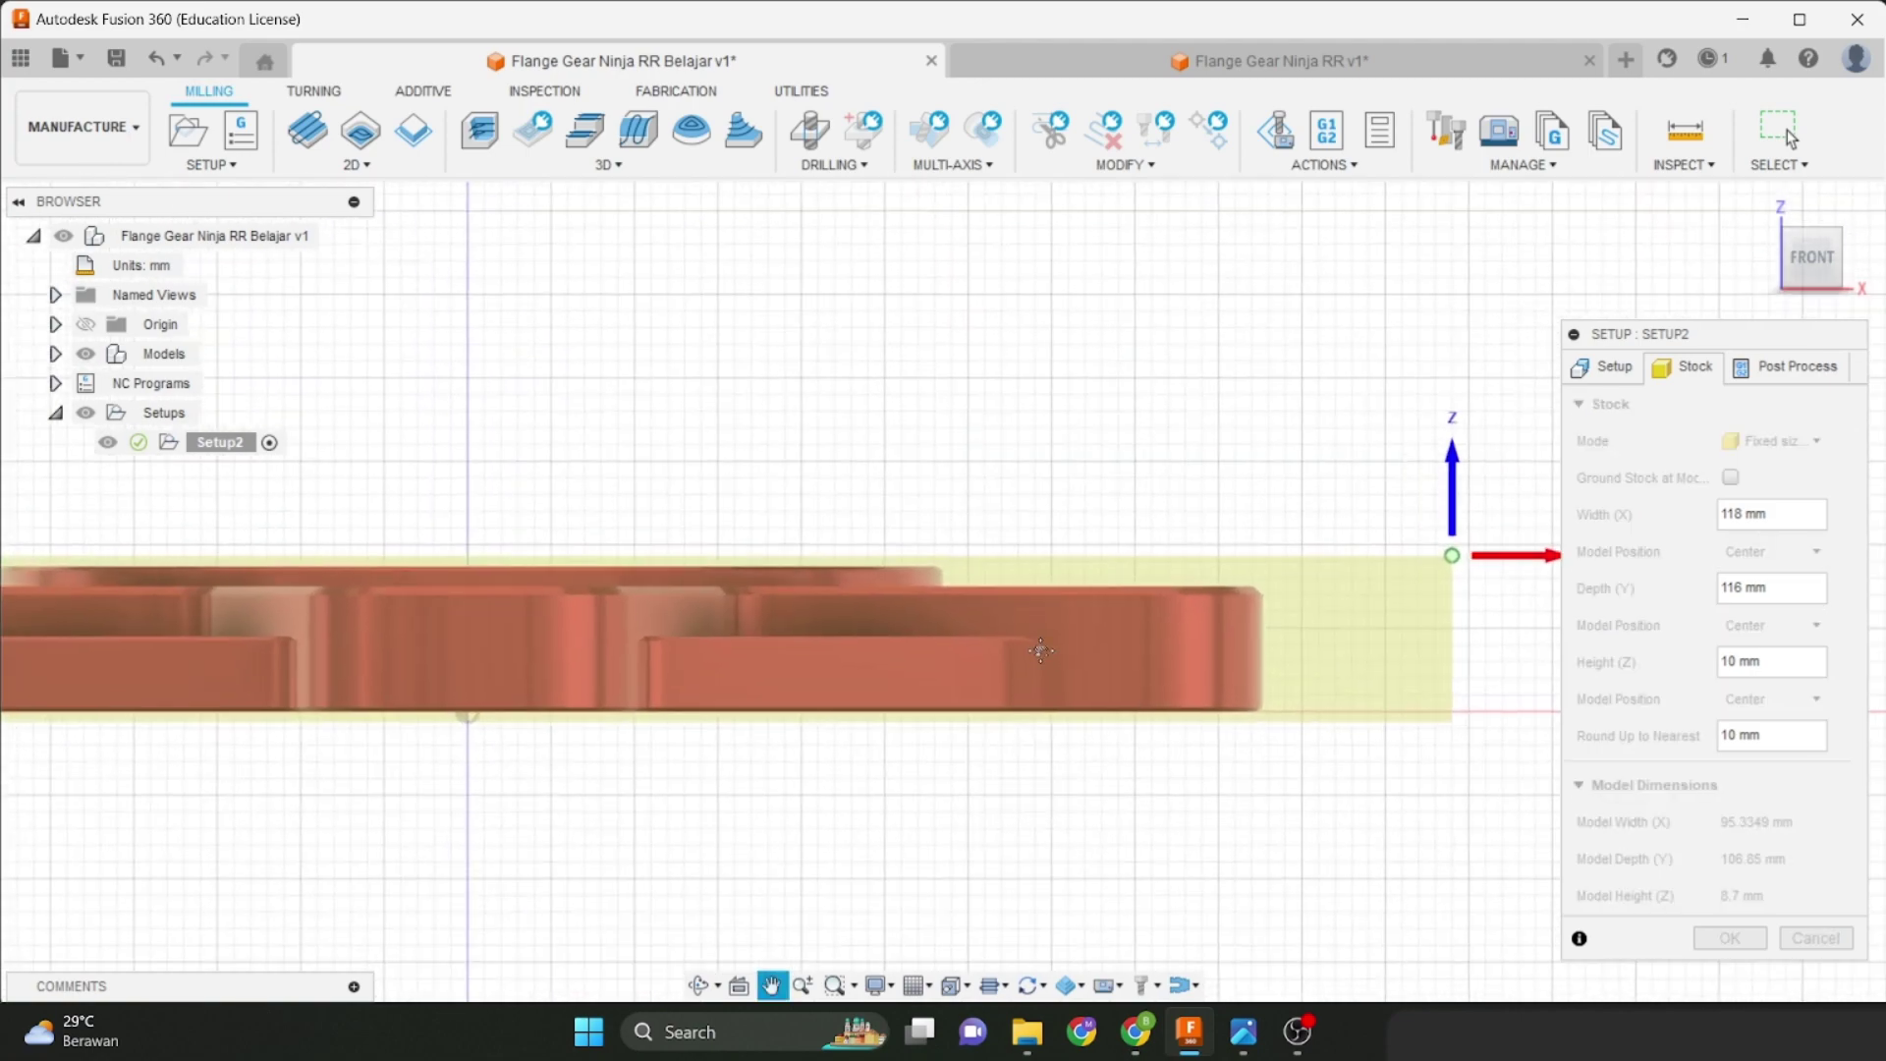
click(1803, 701)
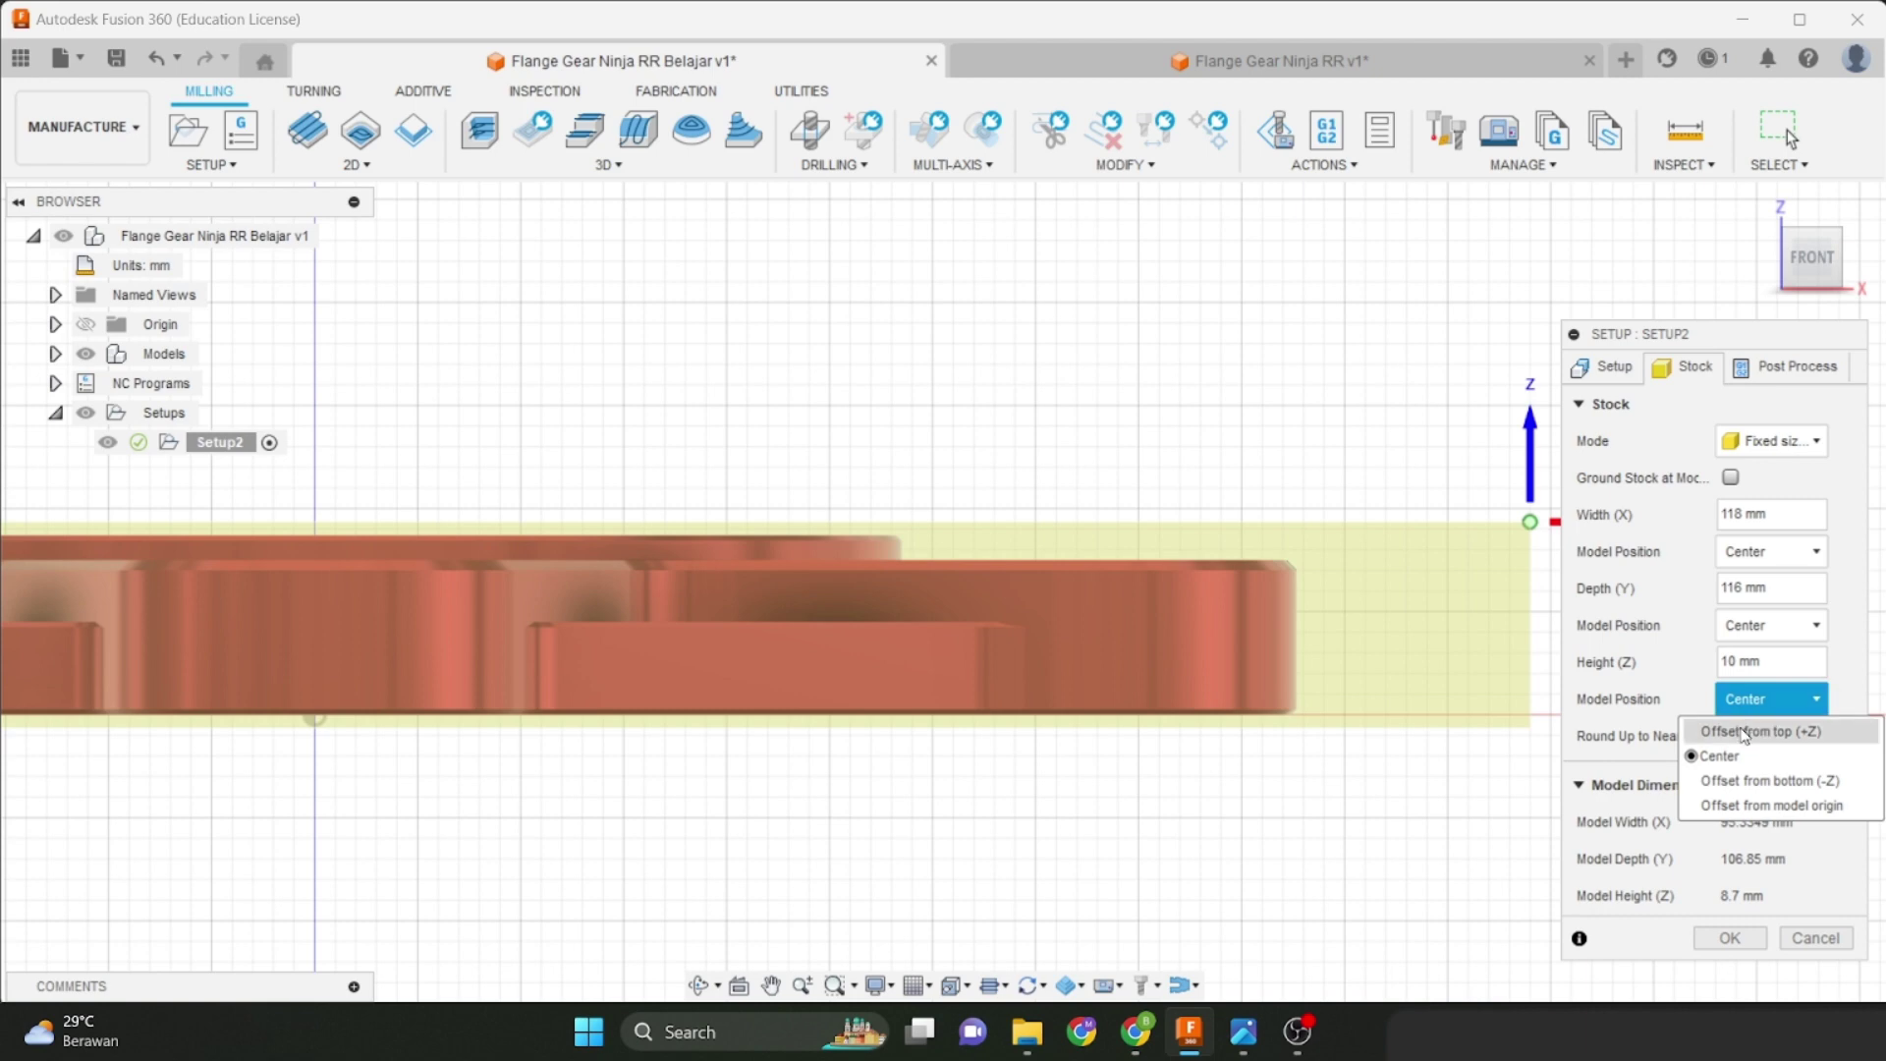
click(1765, 781)
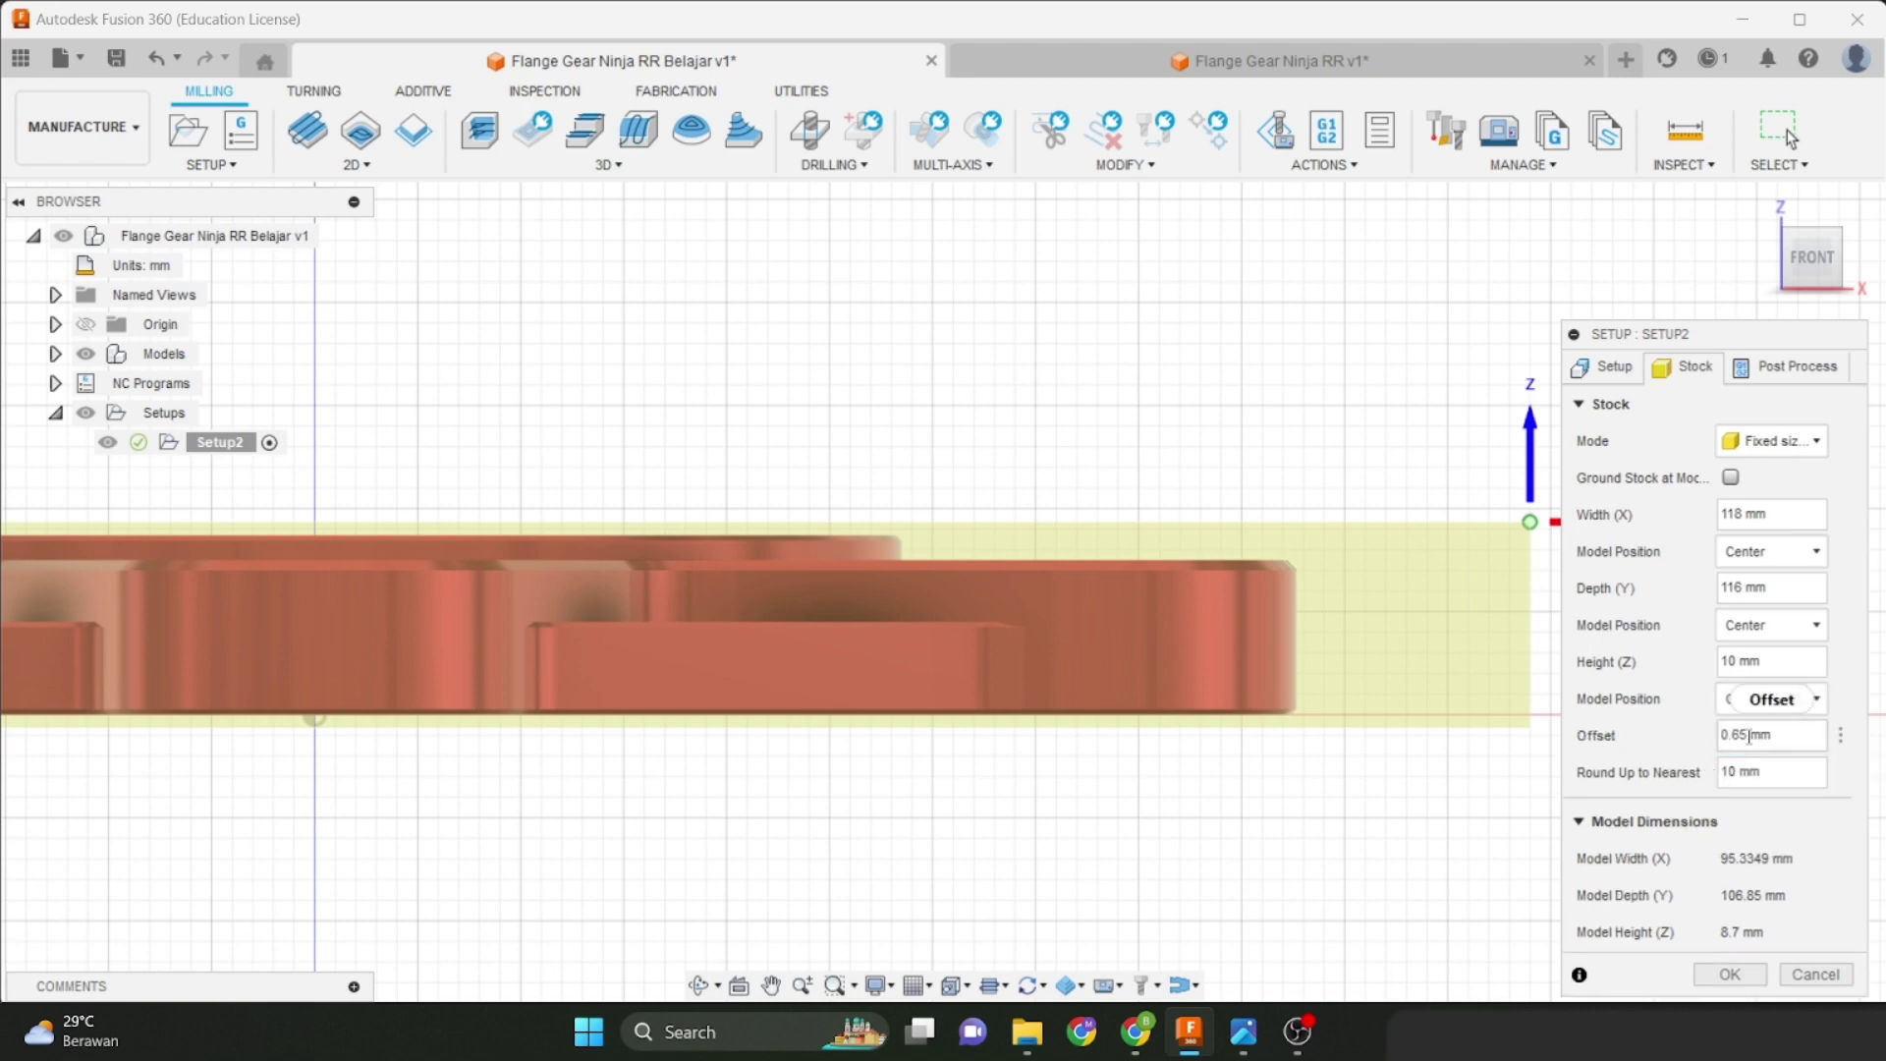
drag(1748, 735, 1697, 758)
text(0)
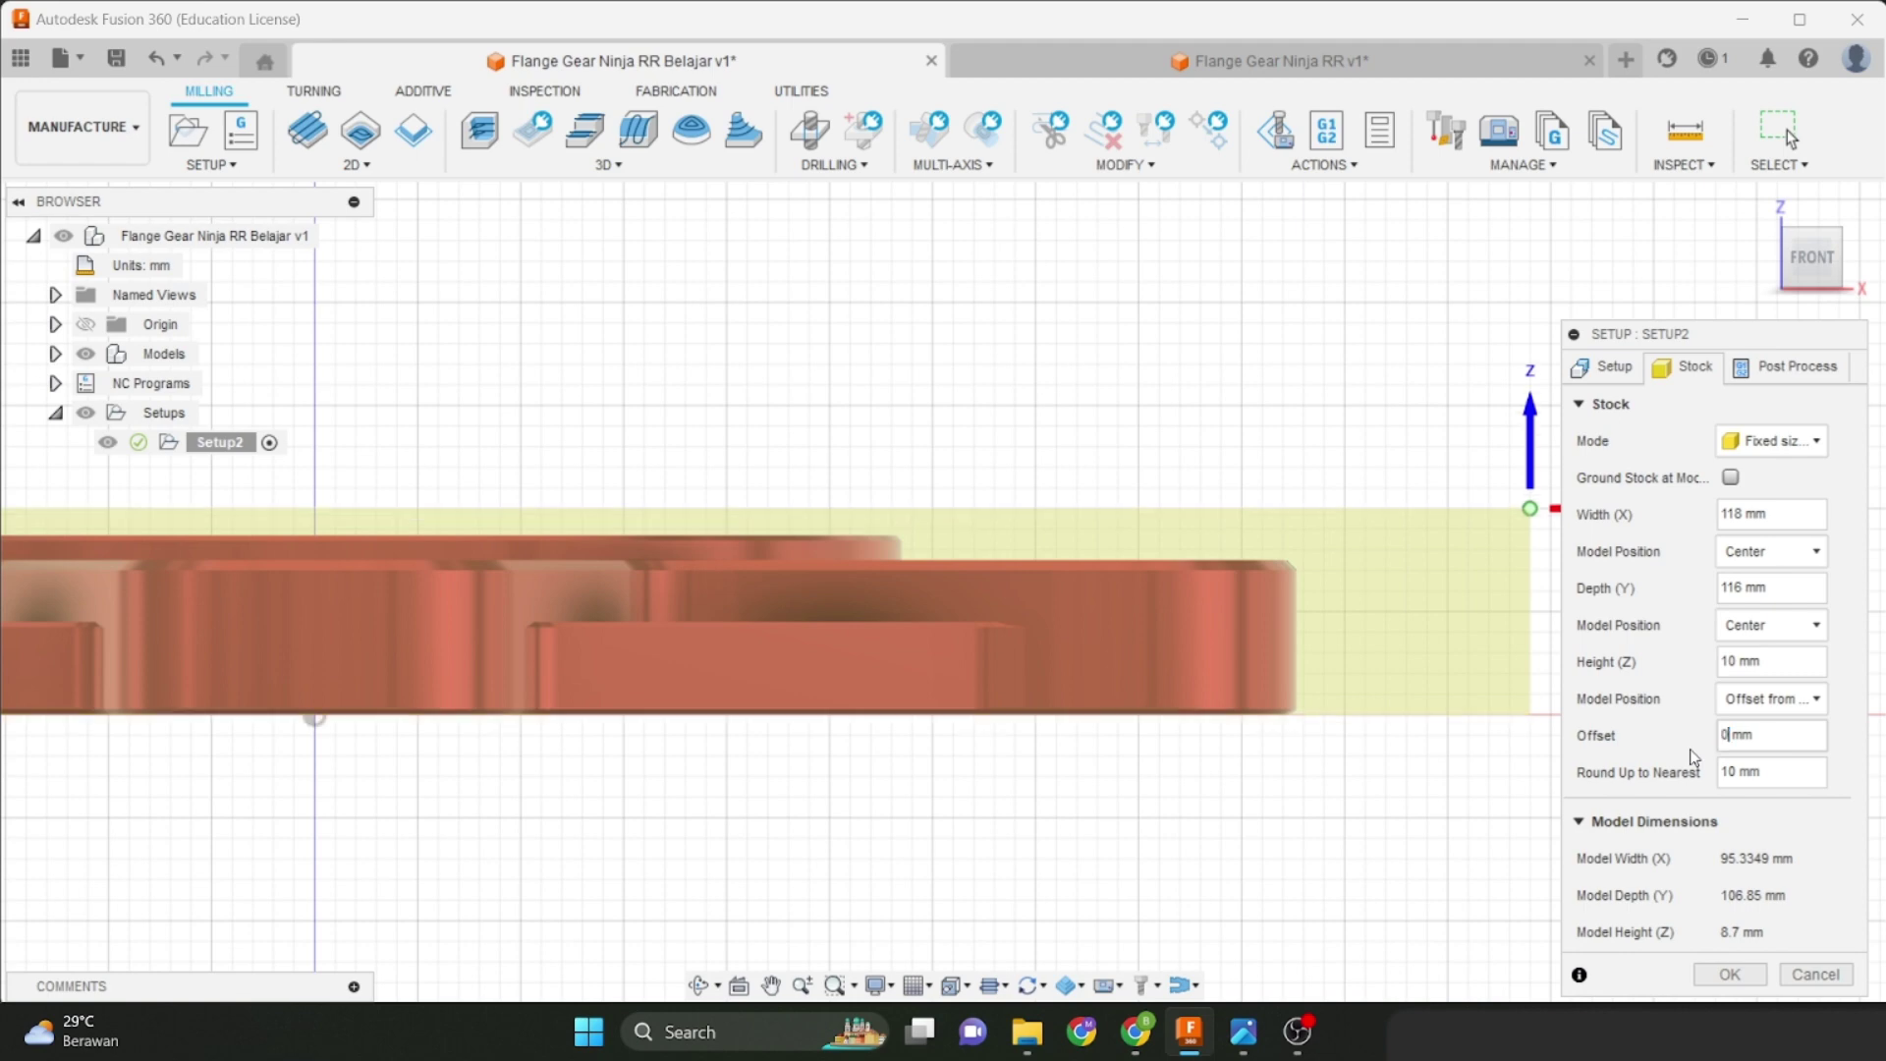
scroll(1306, 726, up, 5)
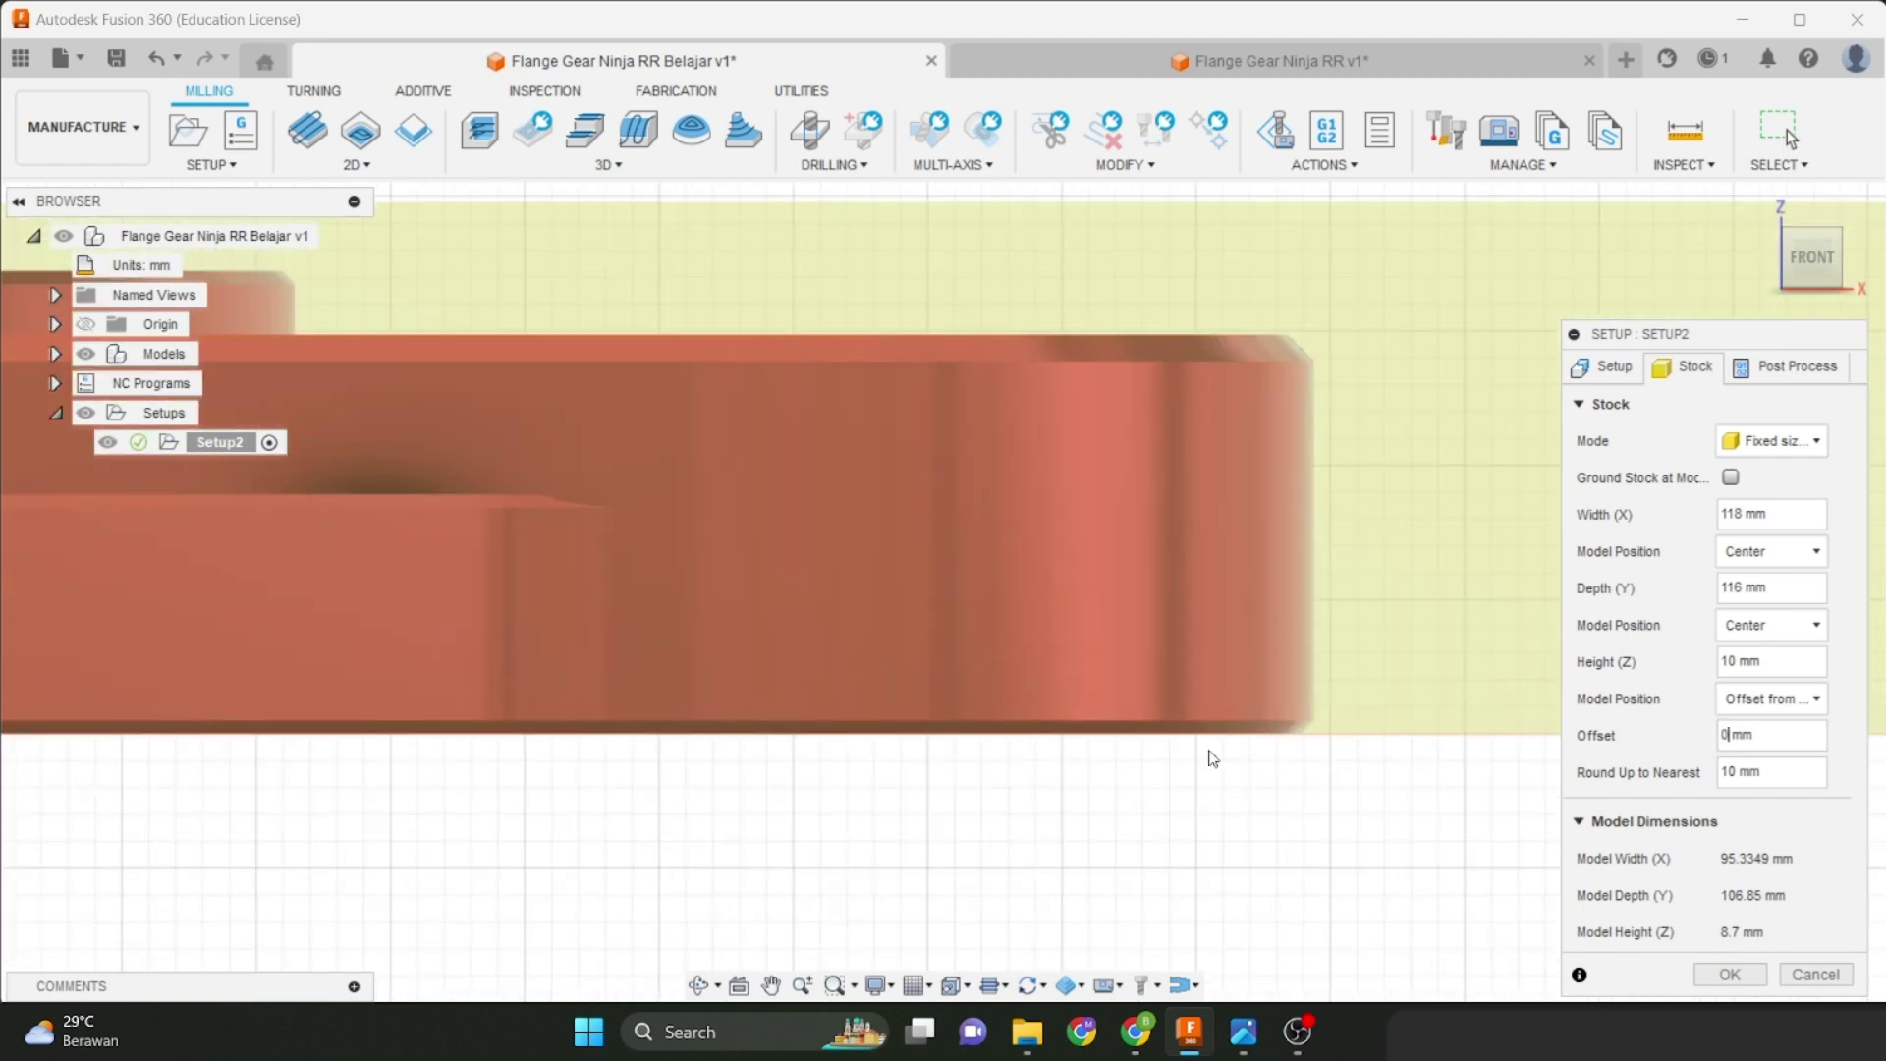
Examine the flange's height position inside the stock box from the front and at an angle.
scroll(1336, 776, down, 2)
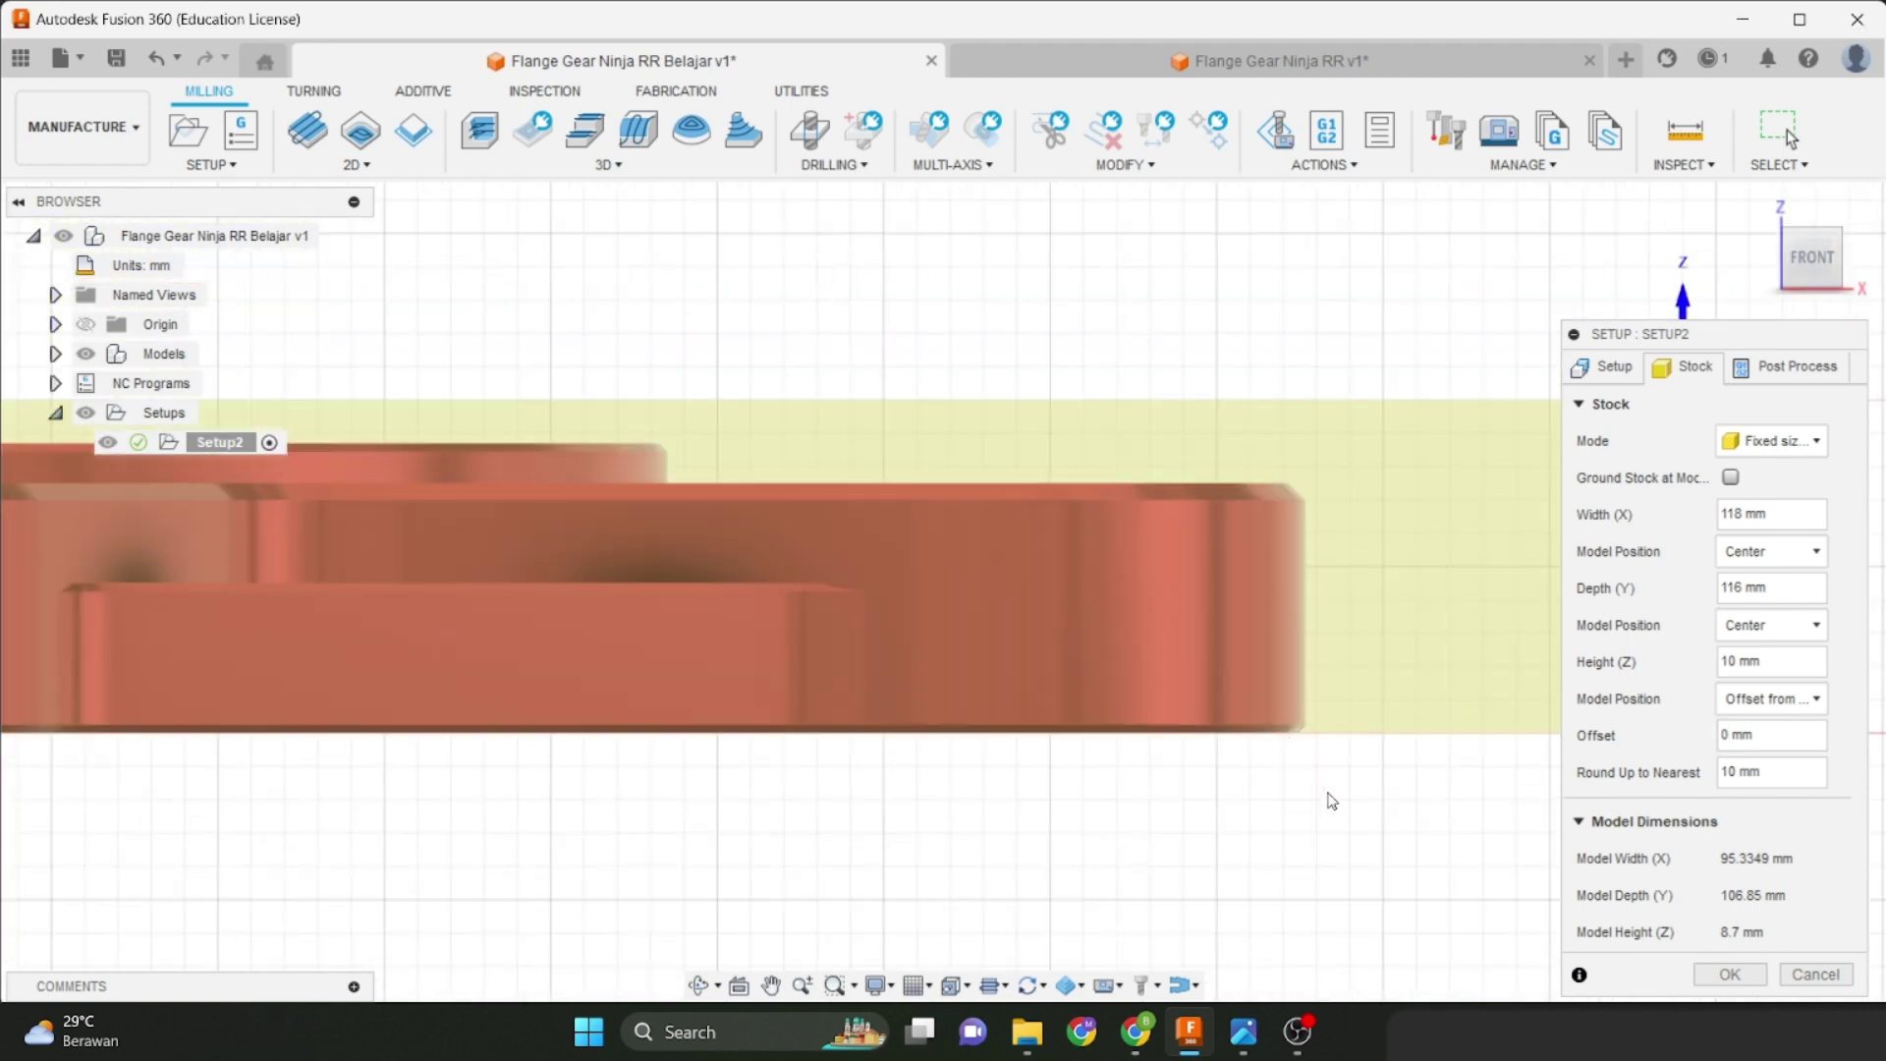
scroll(1267, 766, down, 2)
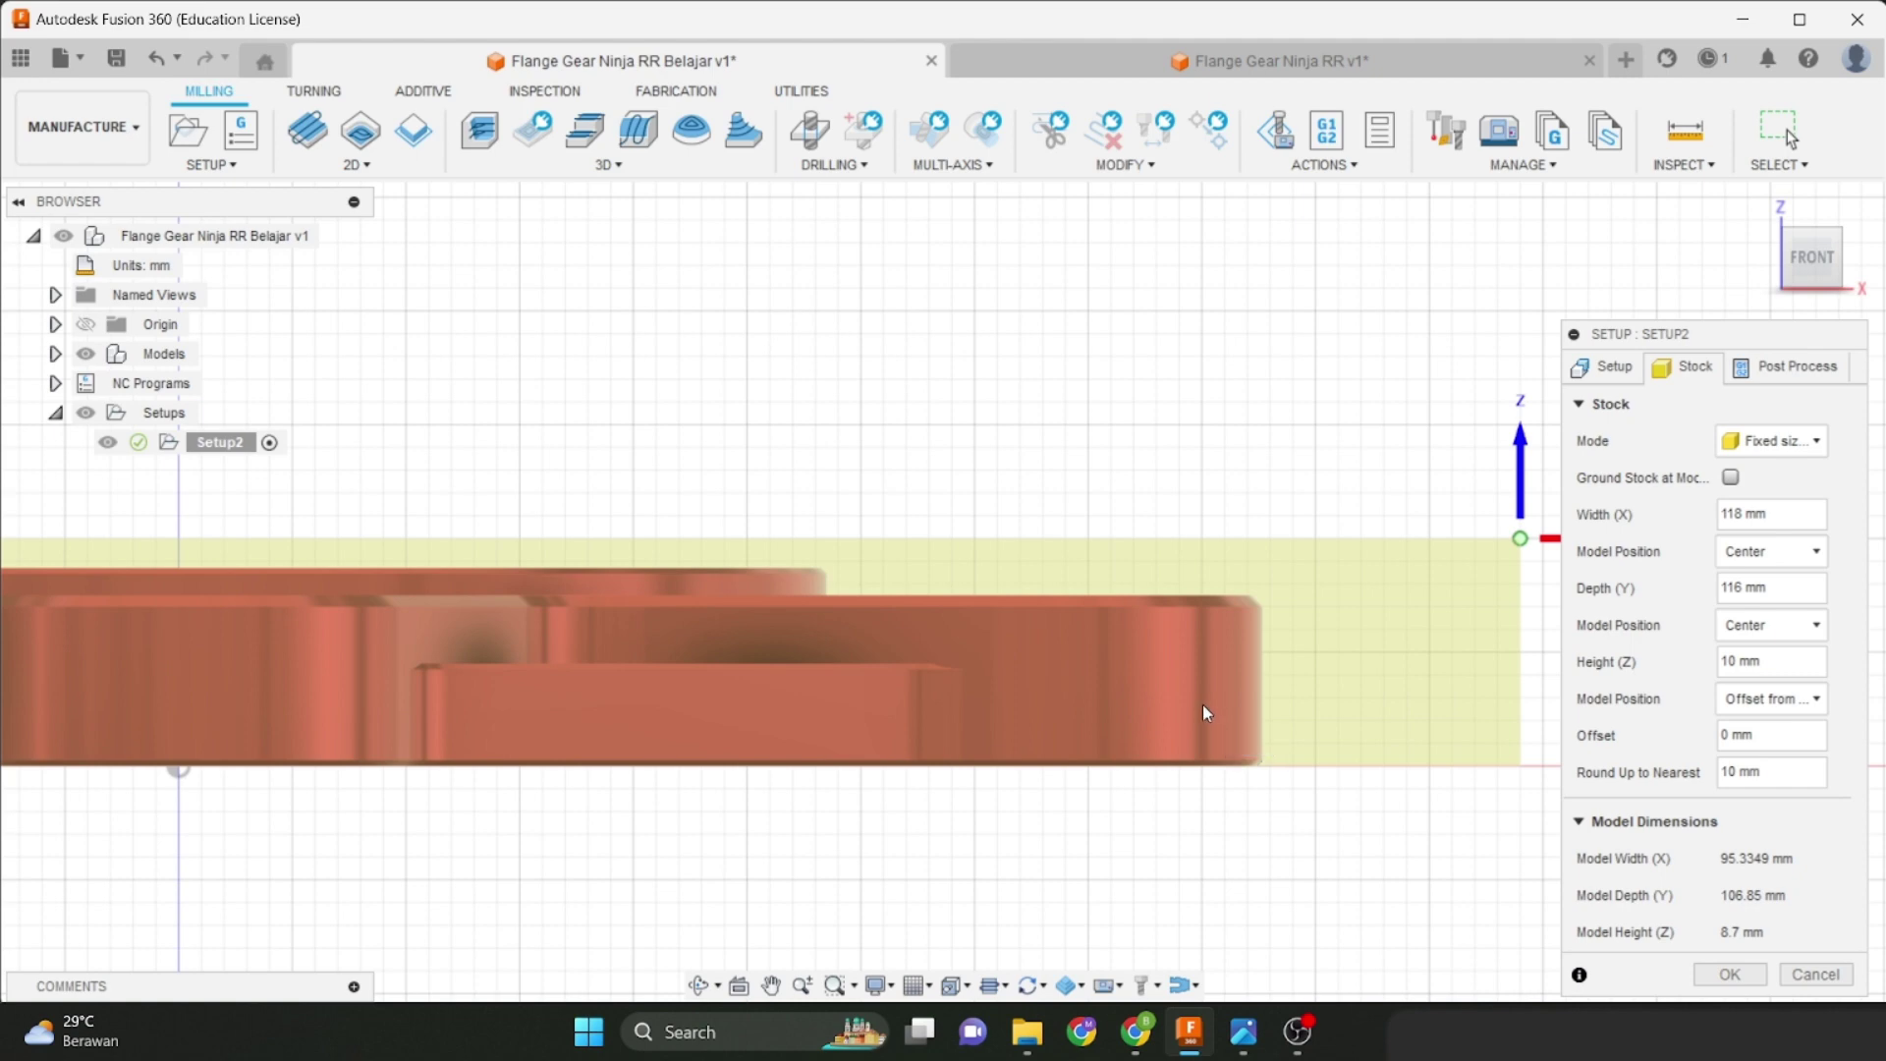
shift+middle_drag(1246, 713, 1305, 802)
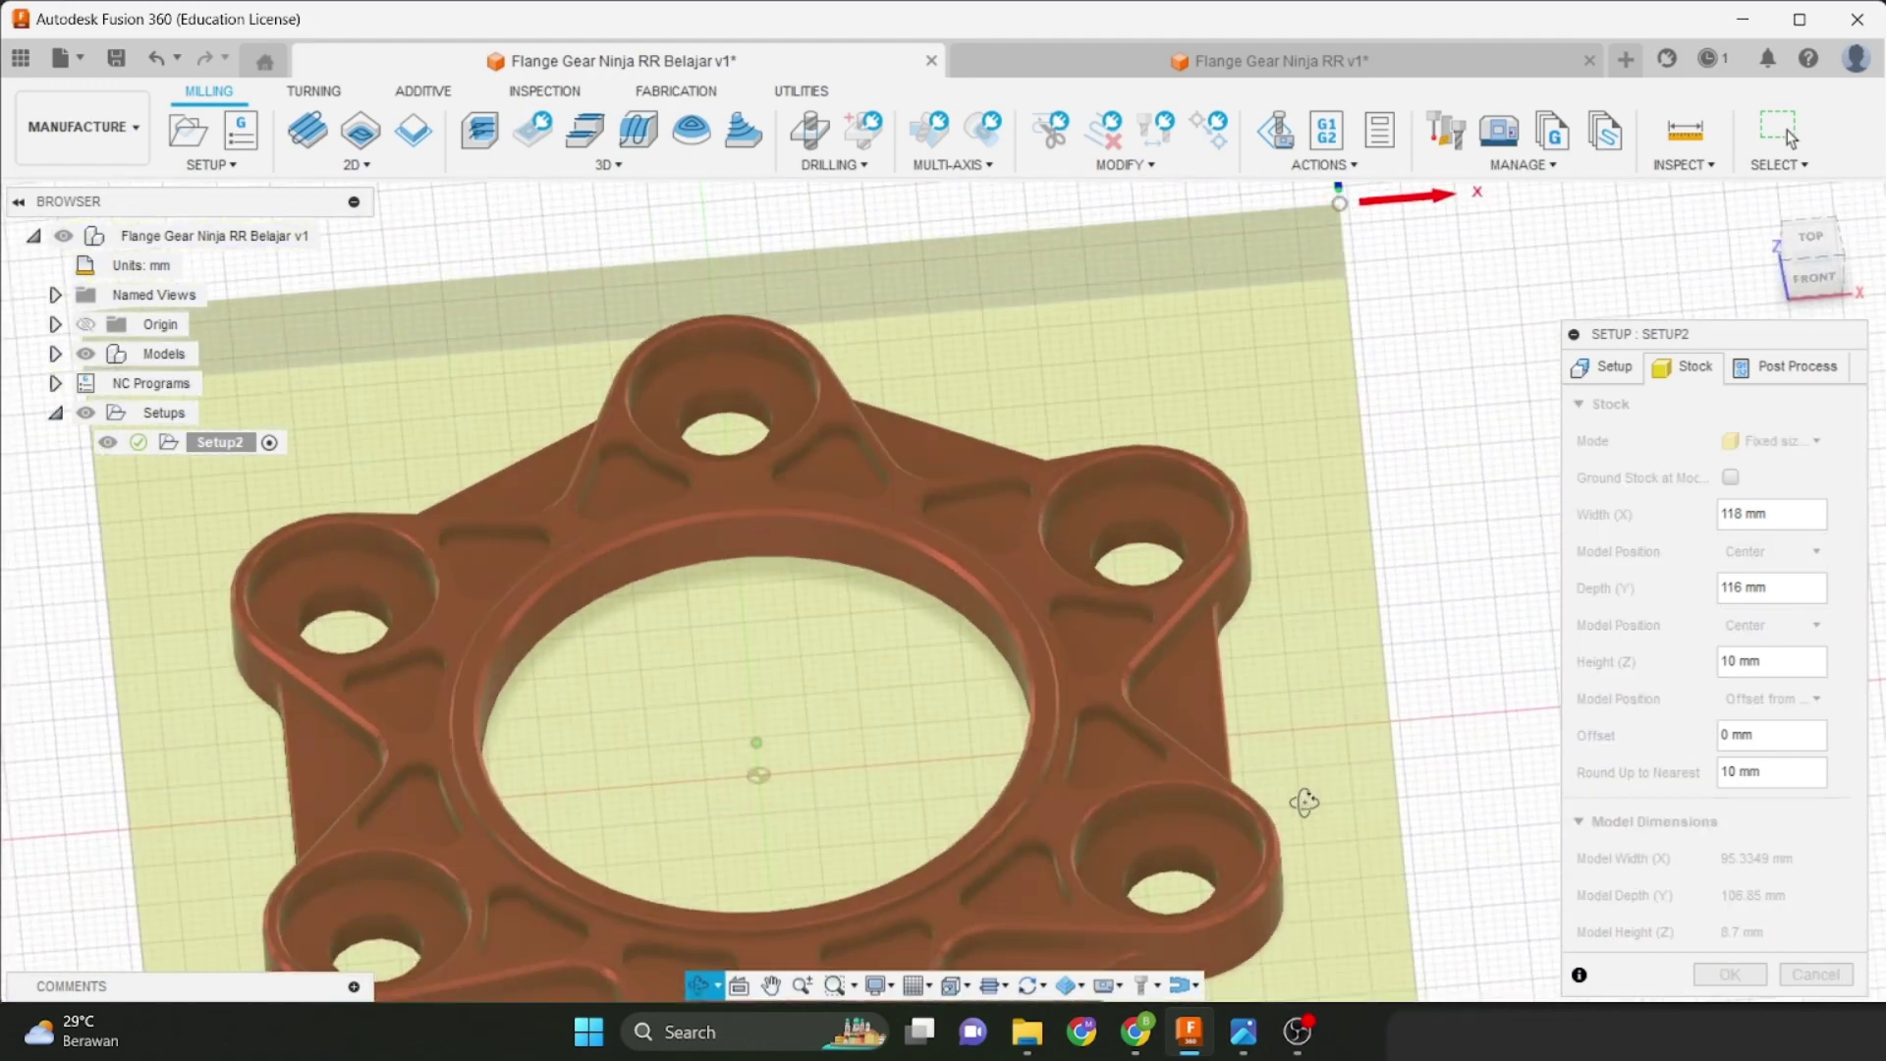
click(1815, 277)
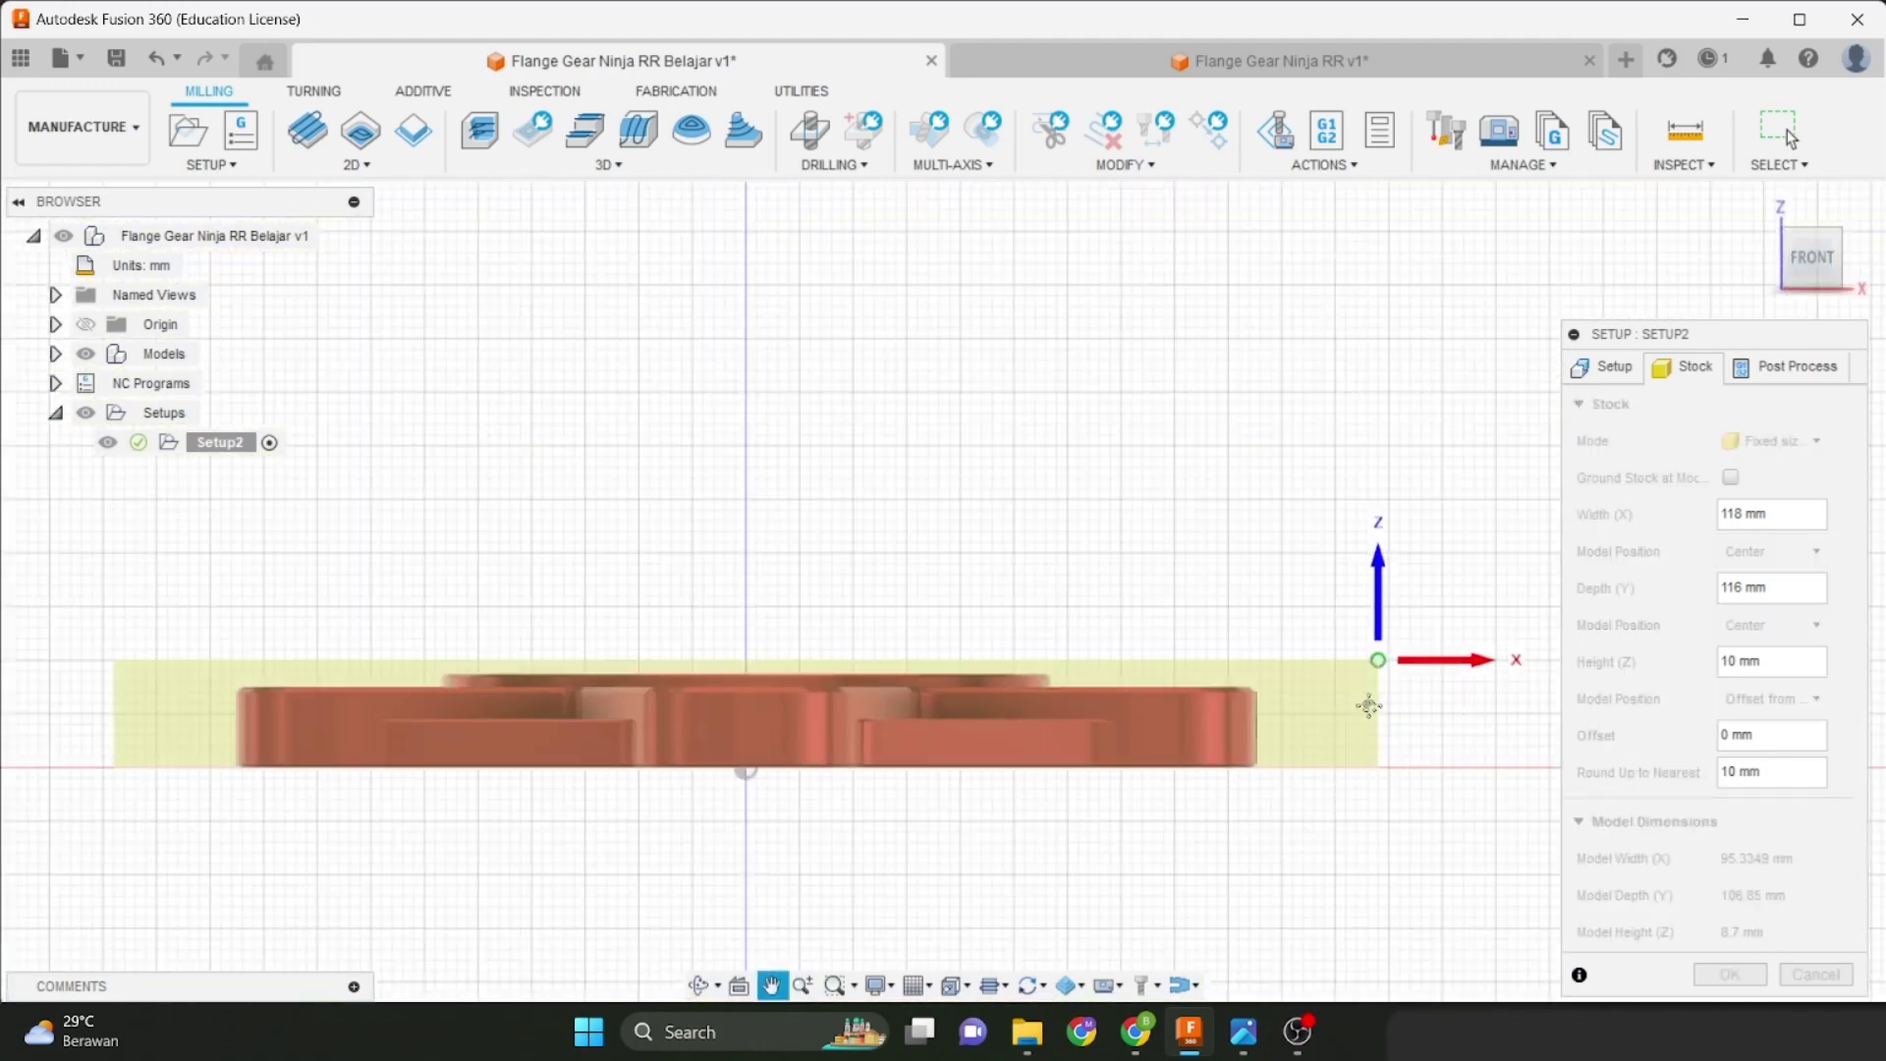
scroll(1368, 705, up, 5)
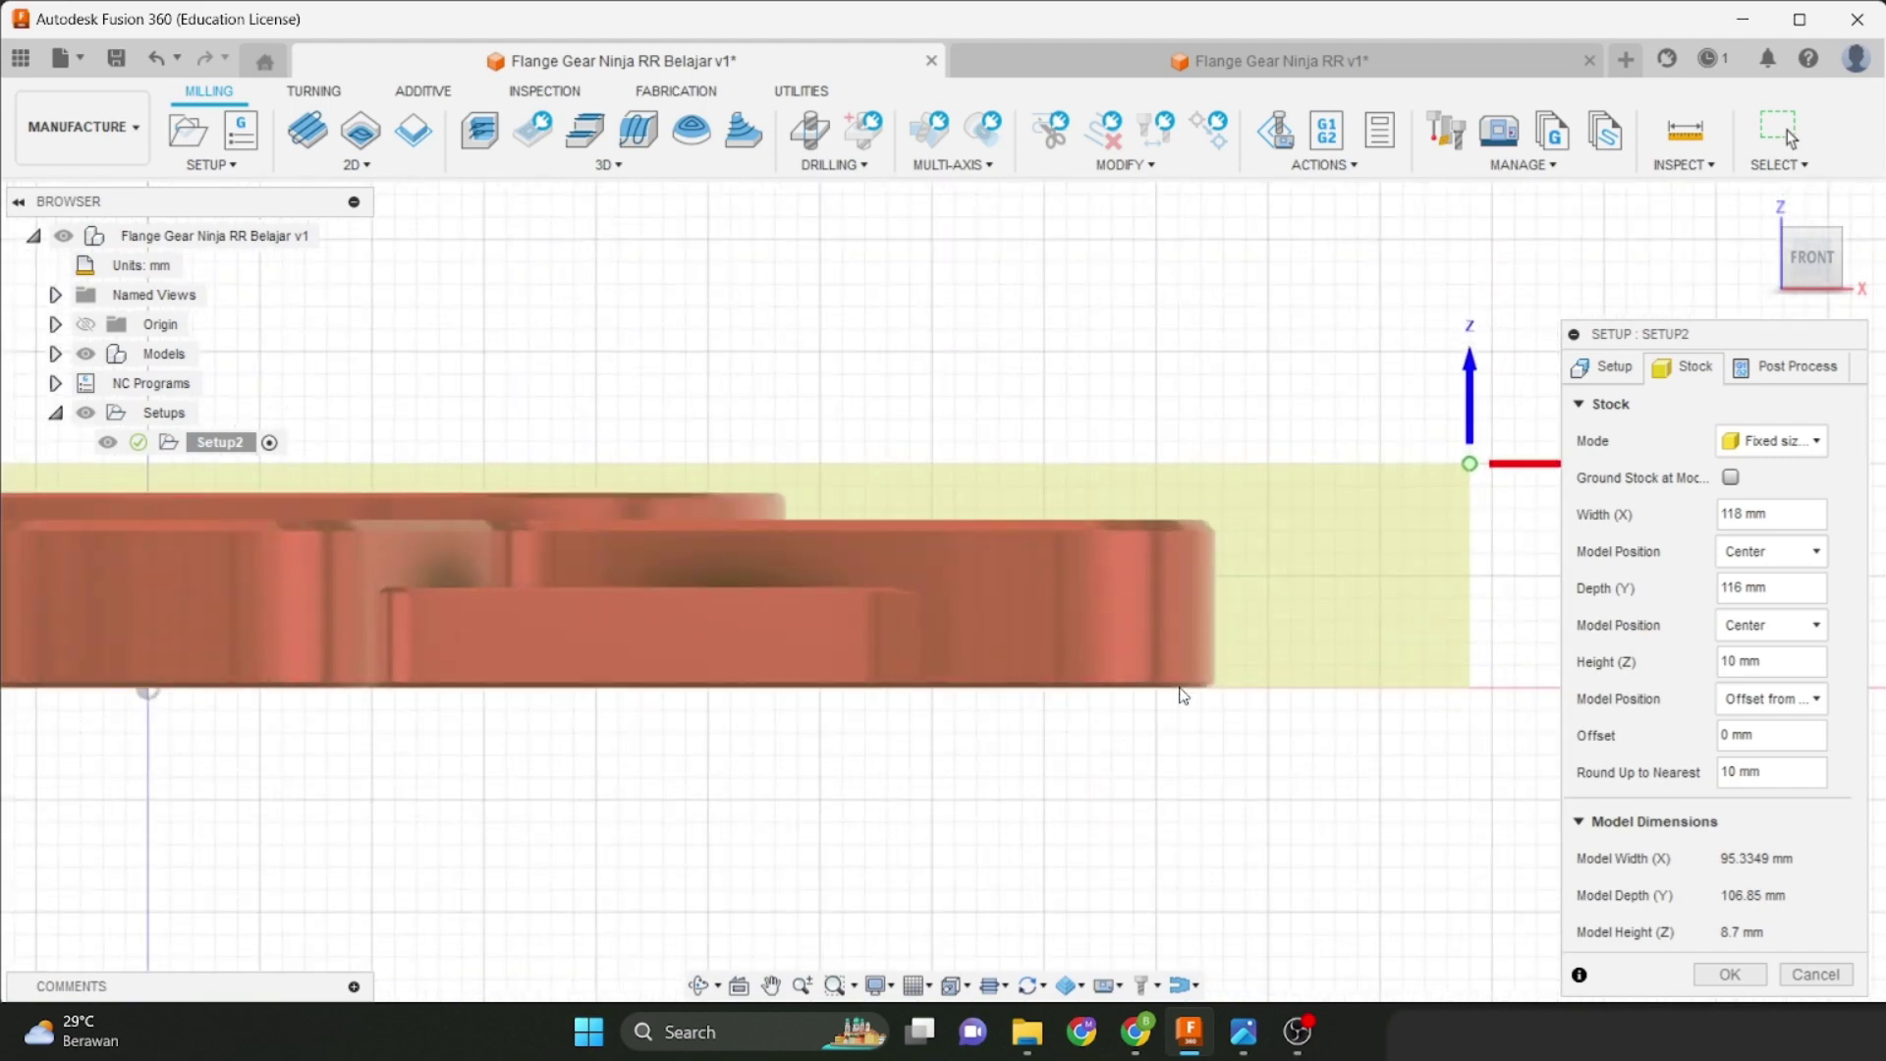
scroll(1206, 521, down, 1)
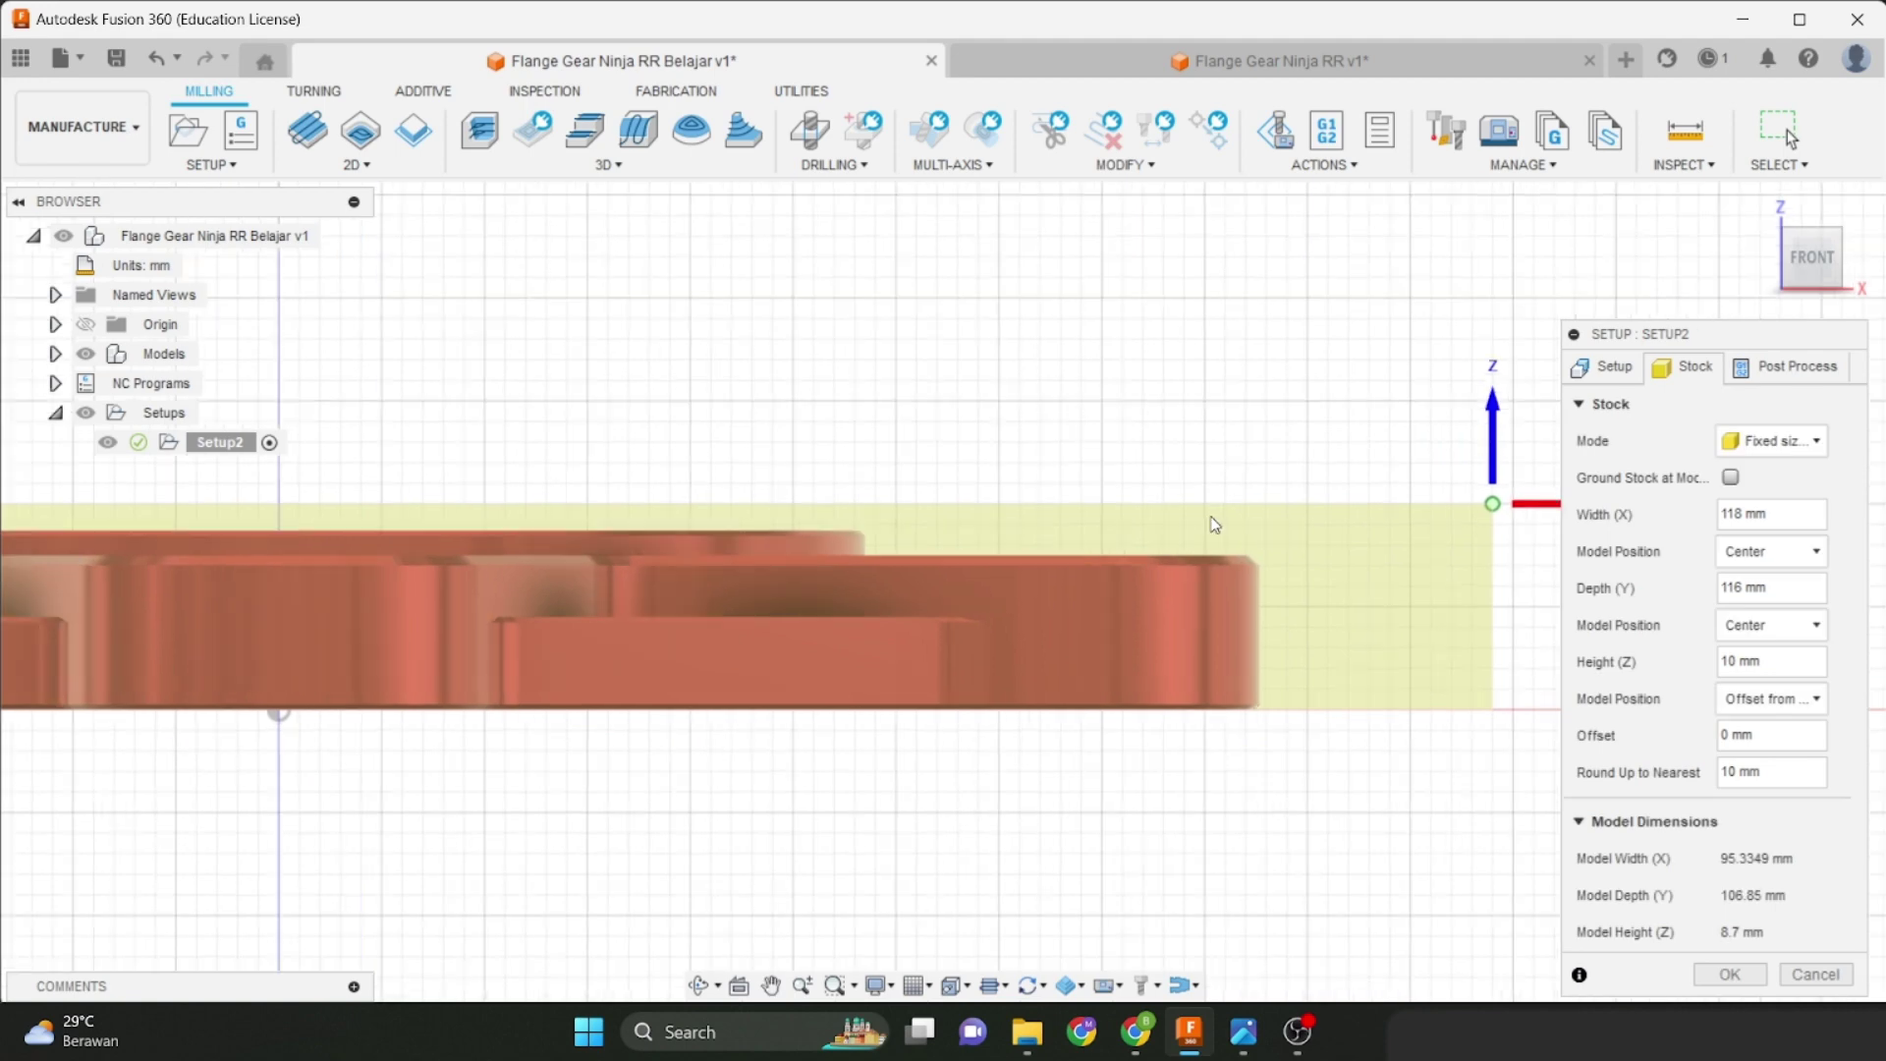
scroll(1215, 524, up, 1)
scroll(1255, 597, down, 1)
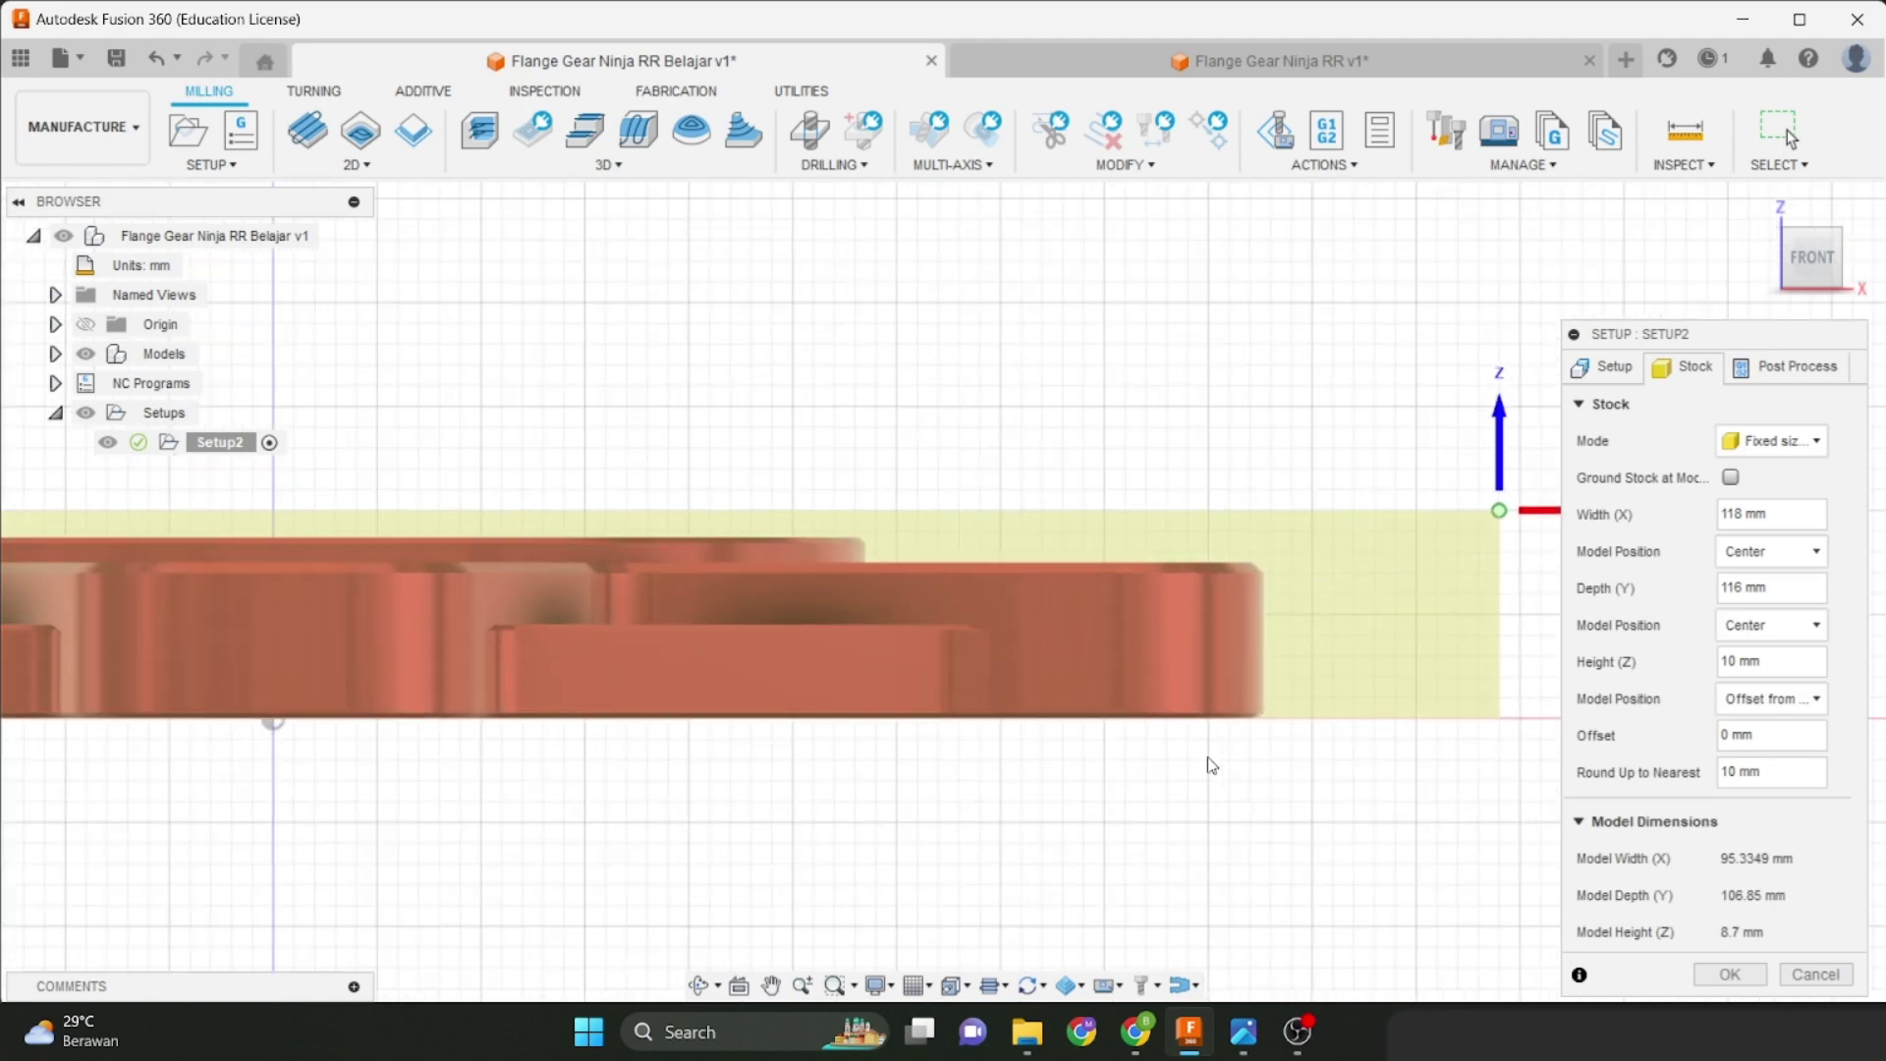
scroll(942, 733, down, 2)
scroll(1123, 708, down, 1)
shift+middle_drag(1123, 708, 1116, 720)
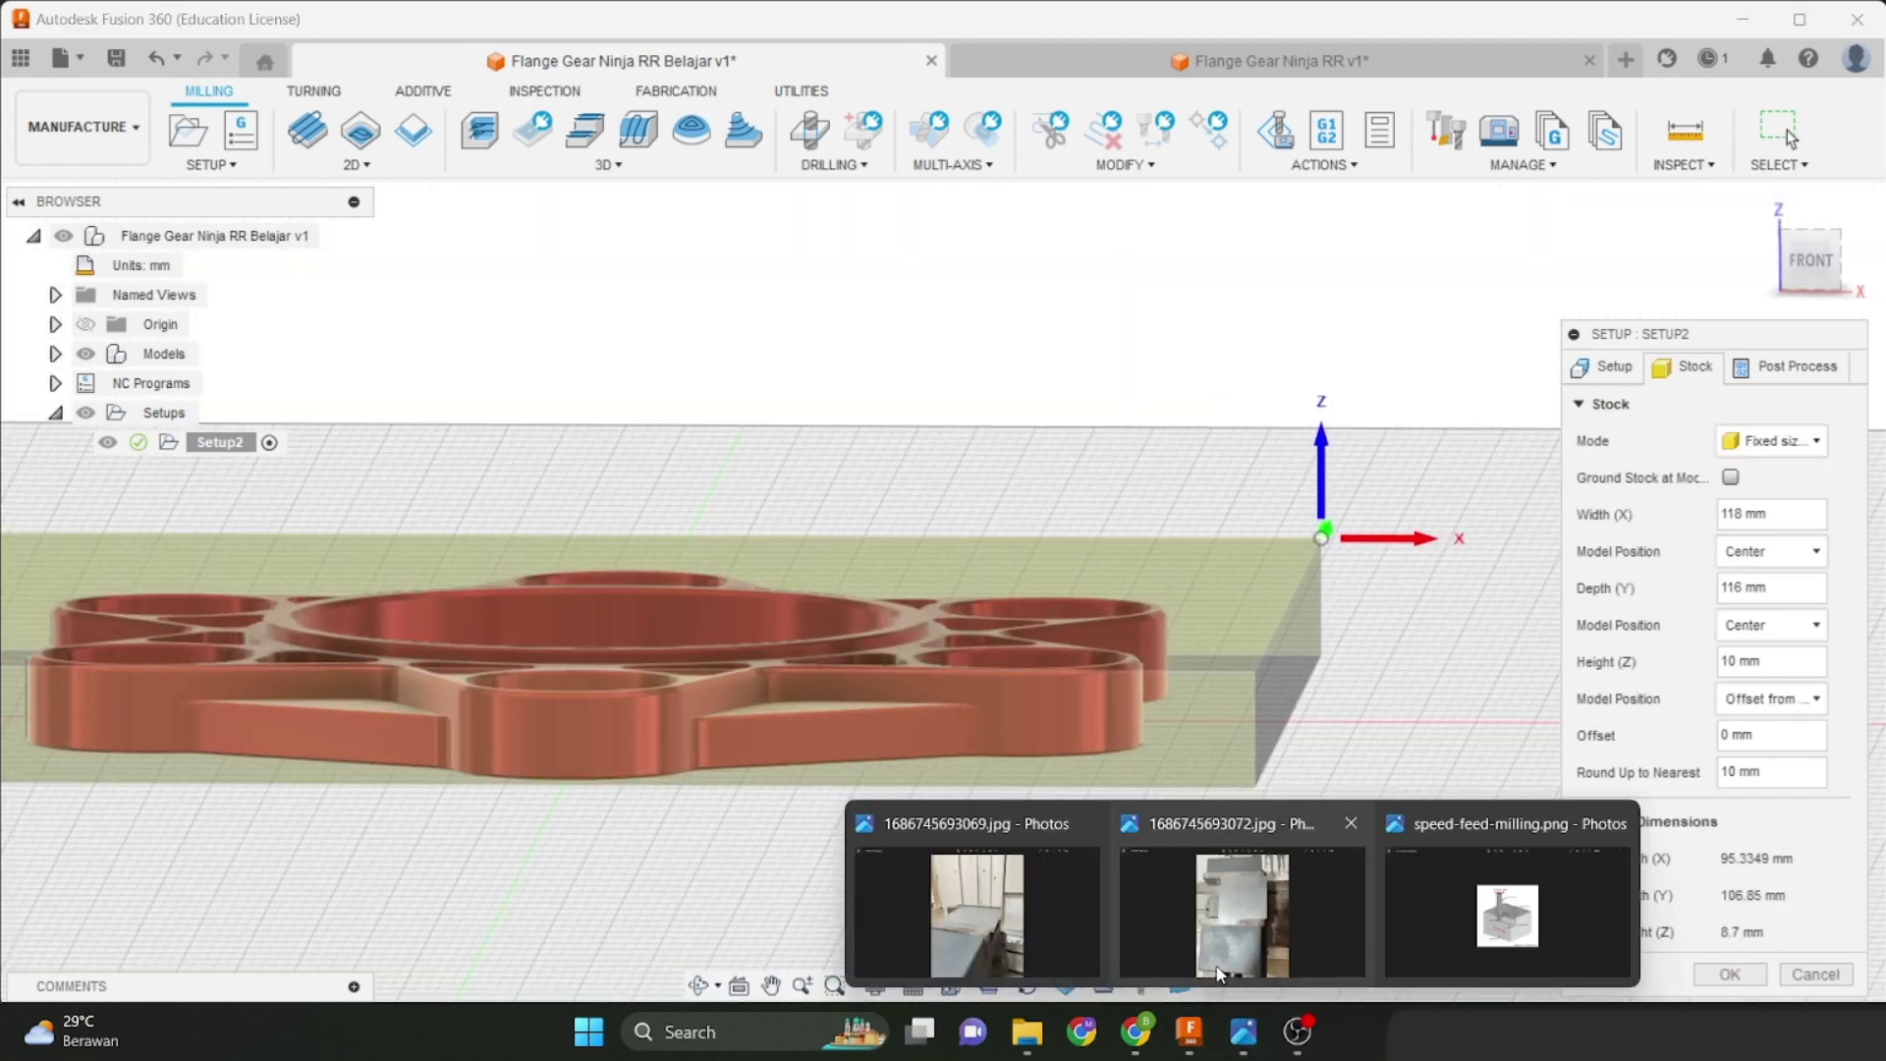
Compare the top-view photo of the clamped plate with the stock seen from the front, and accept the setup.
click(1177, 931)
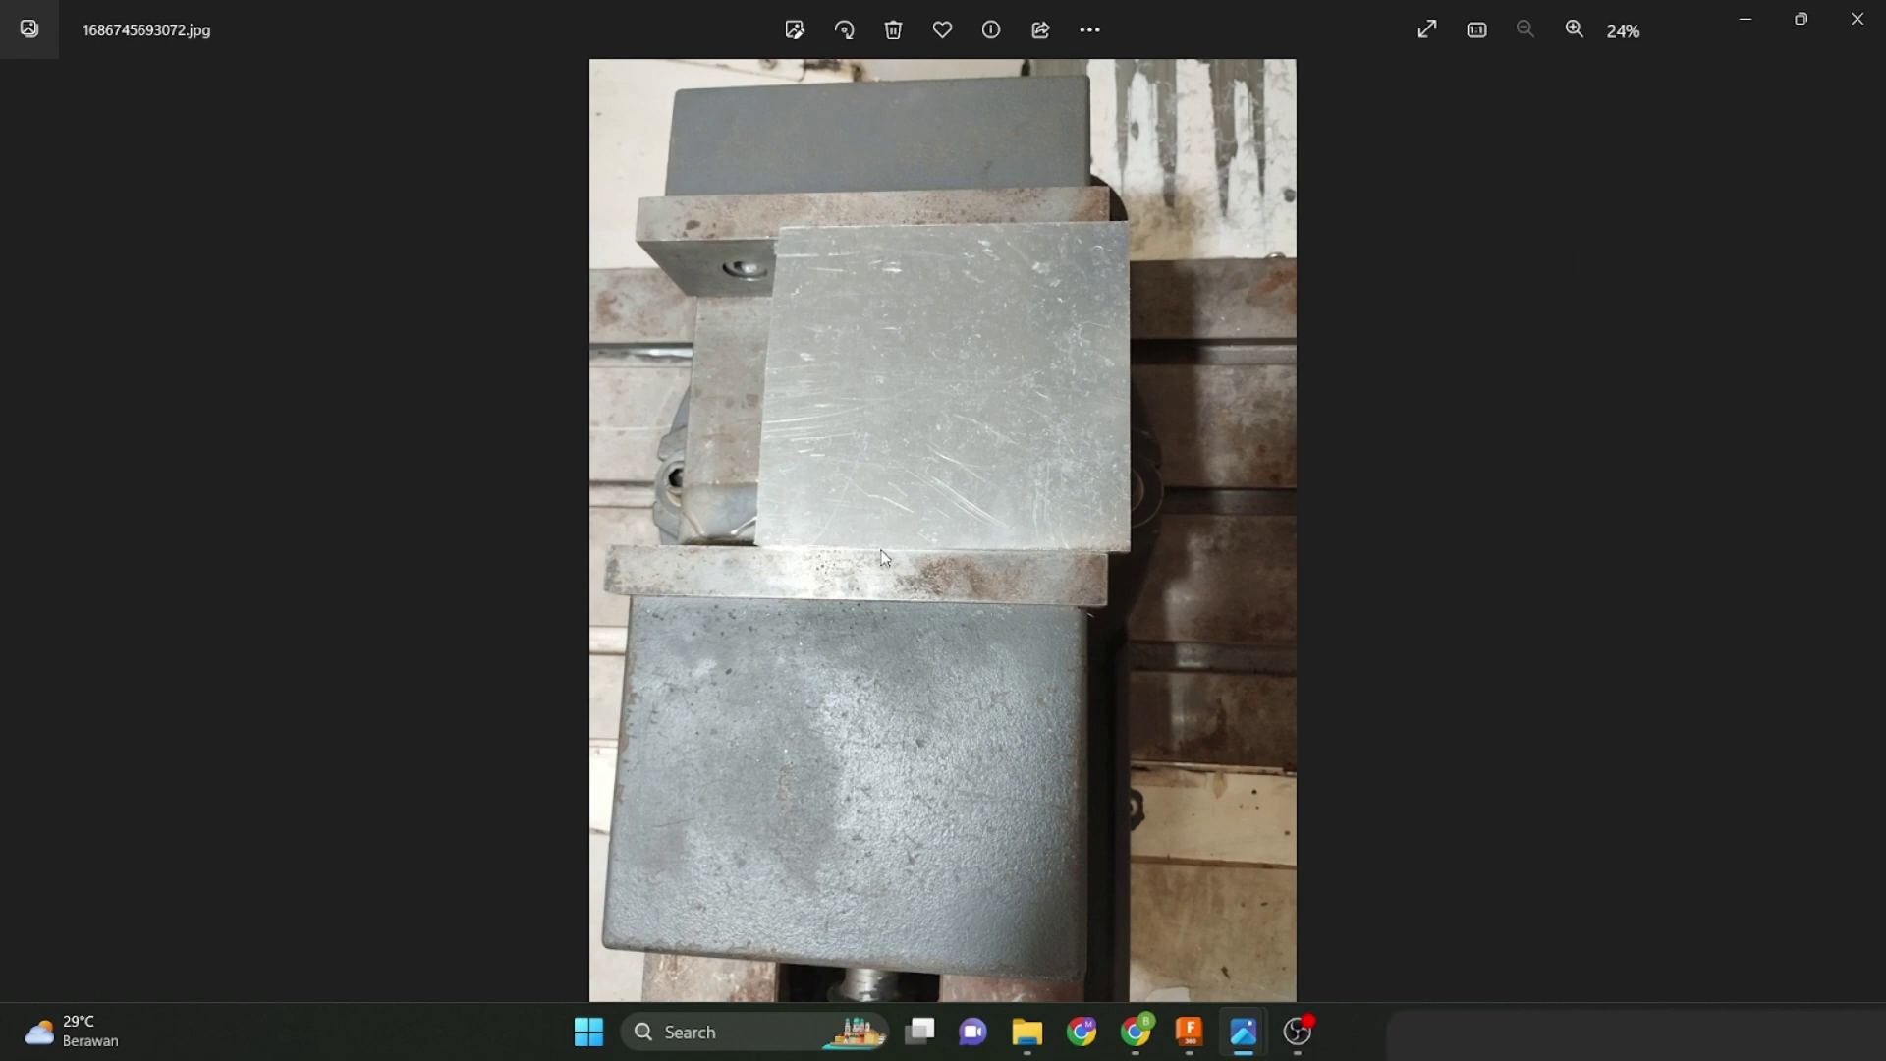
click(1199, 1054)
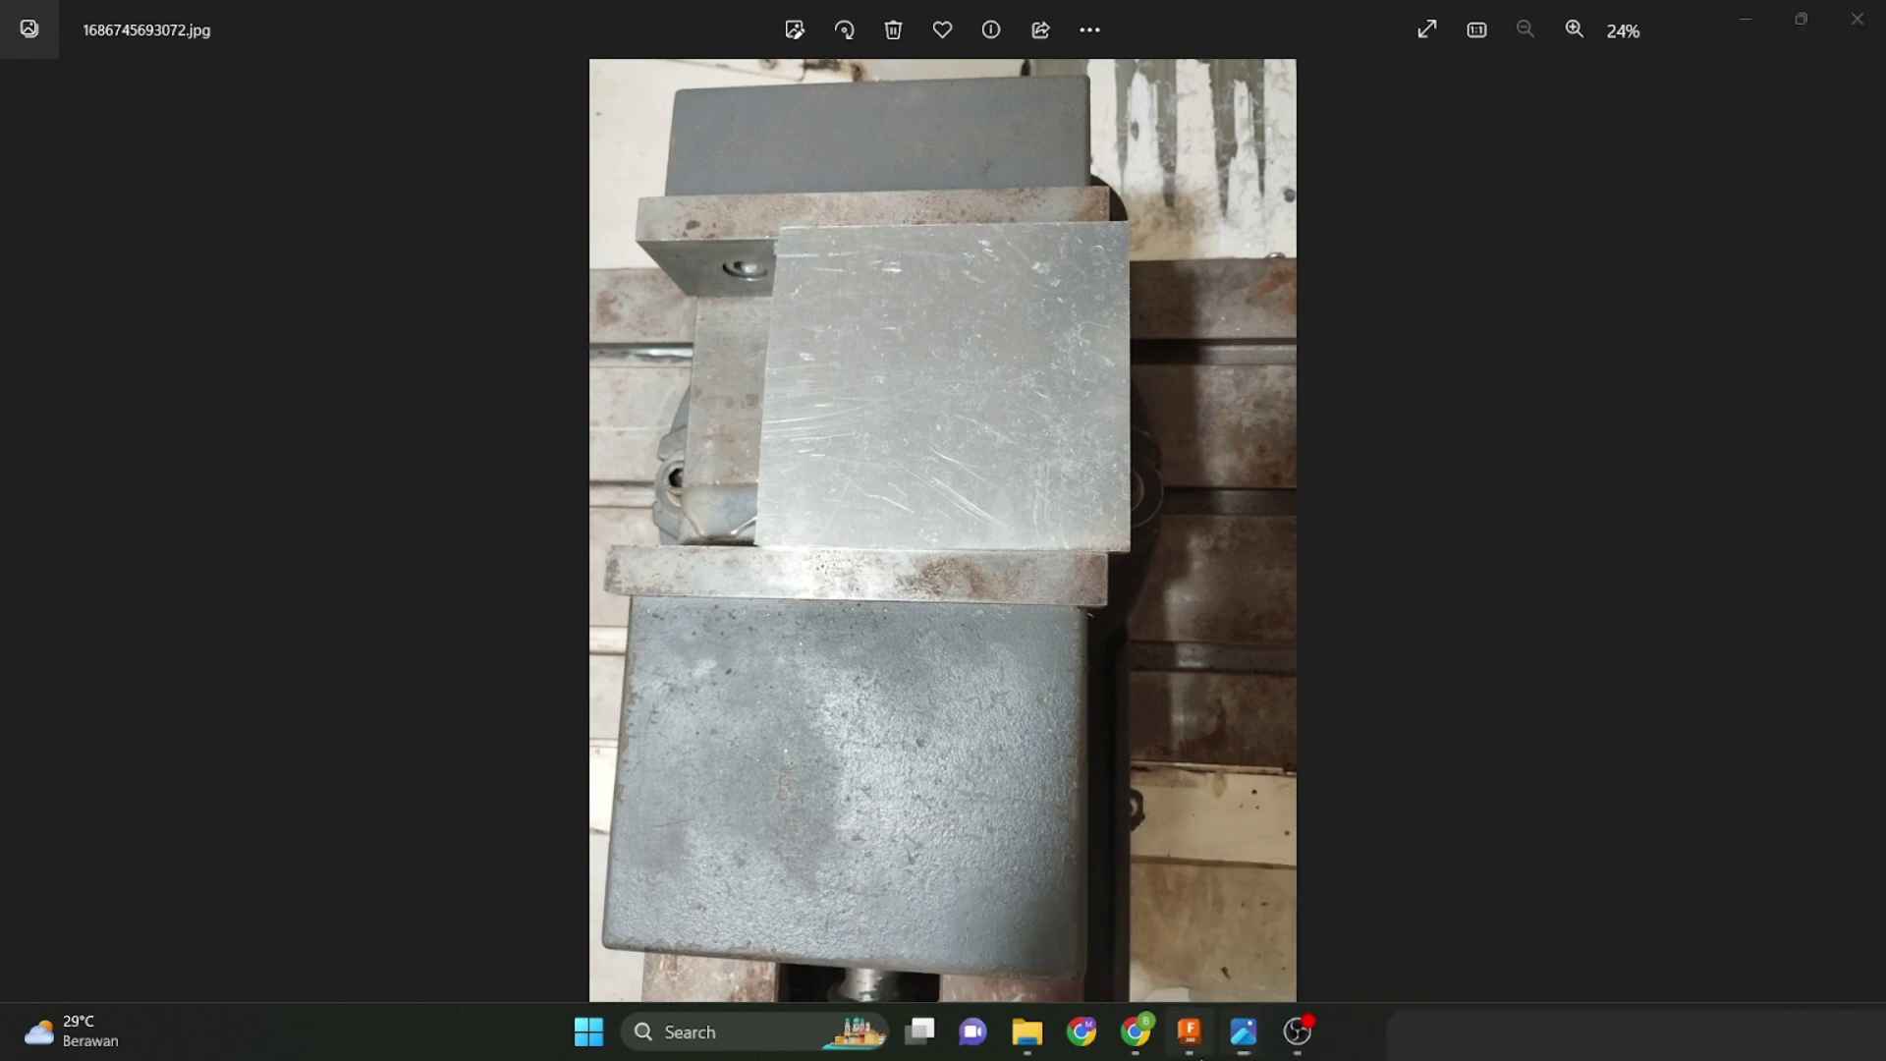
click(1812, 258)
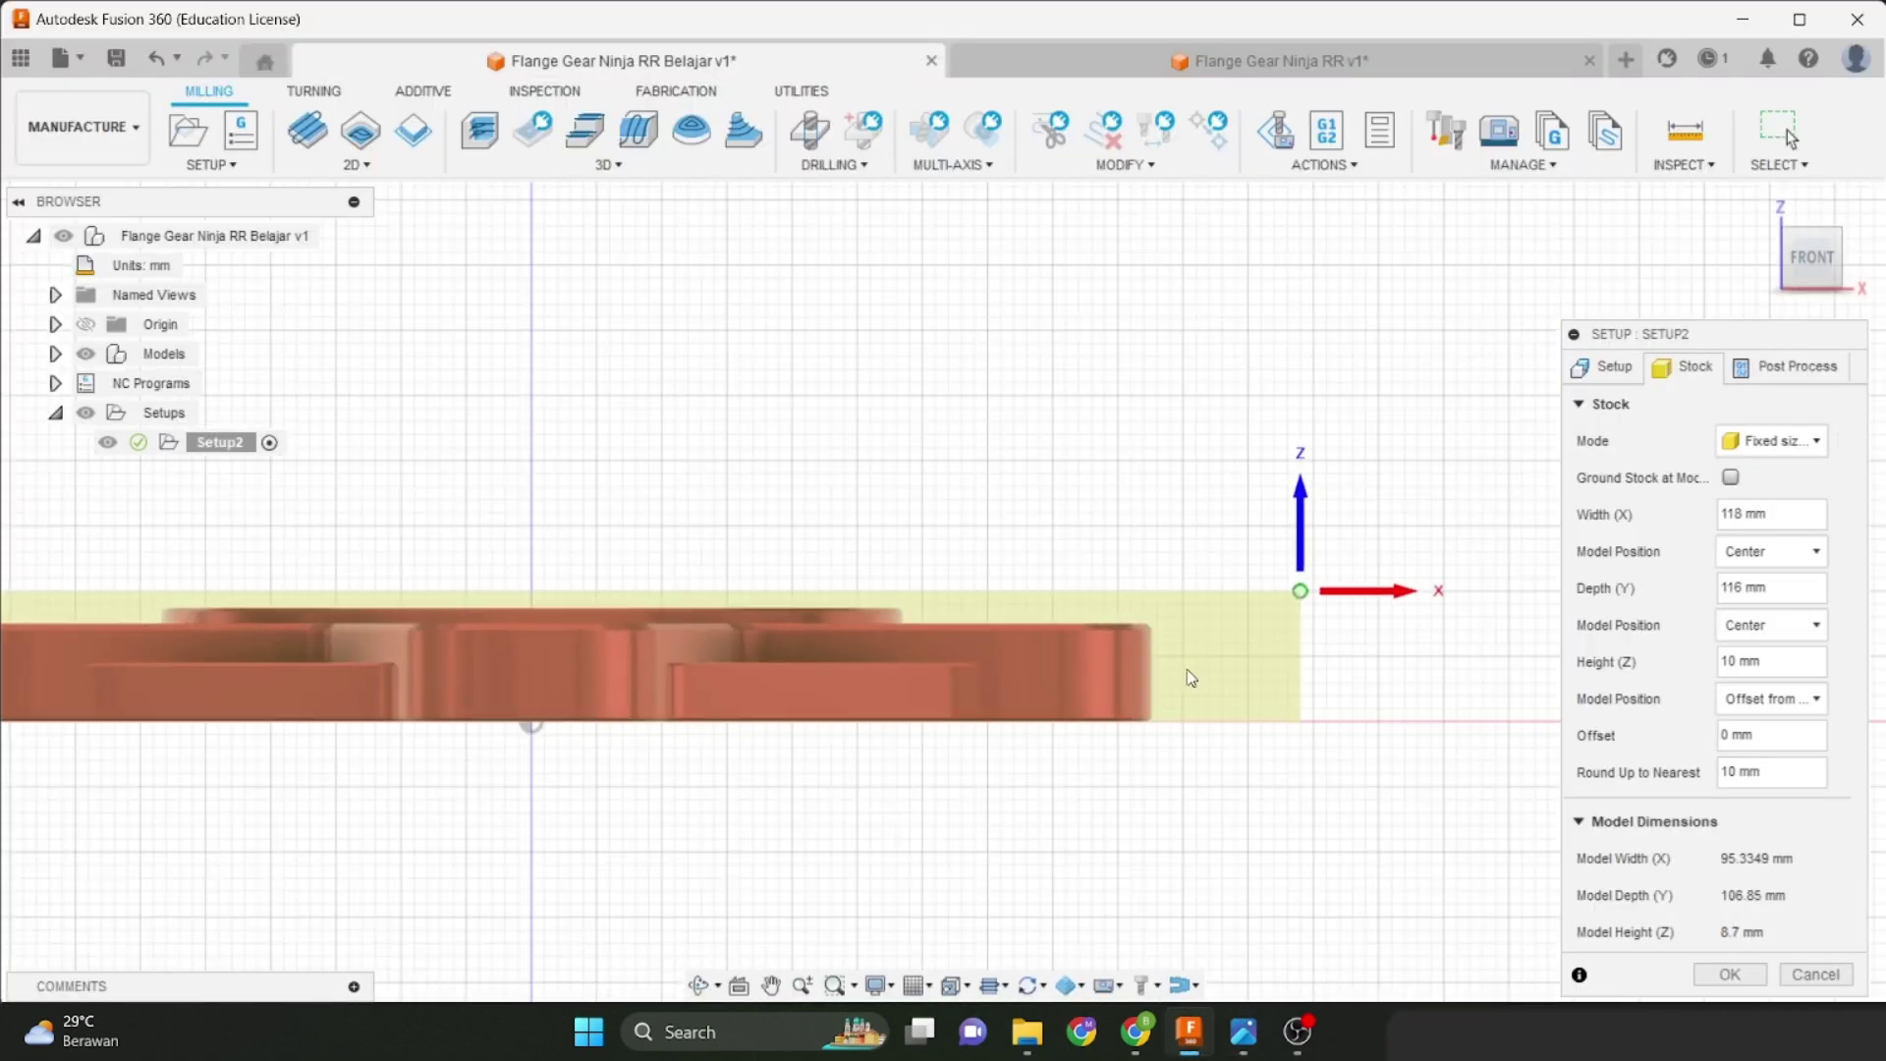
scroll(1130, 658, up, 2)
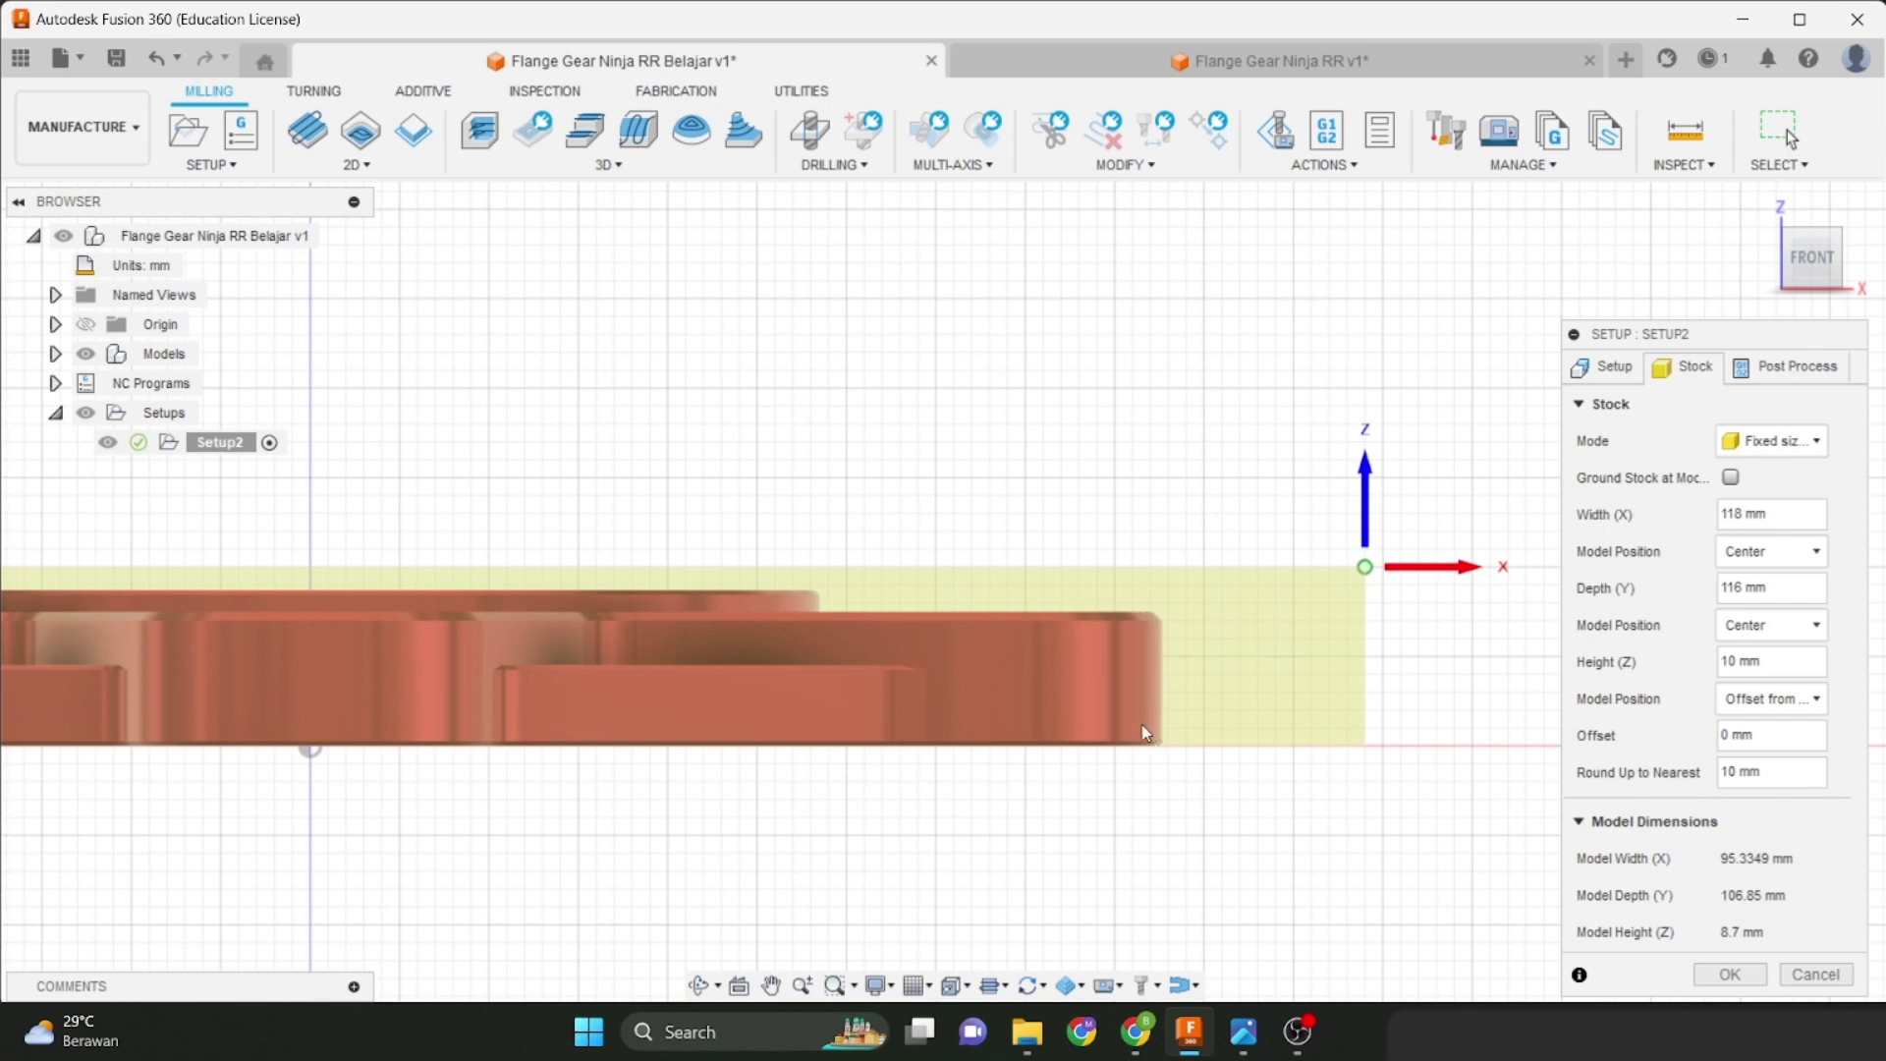
click(1730, 974)
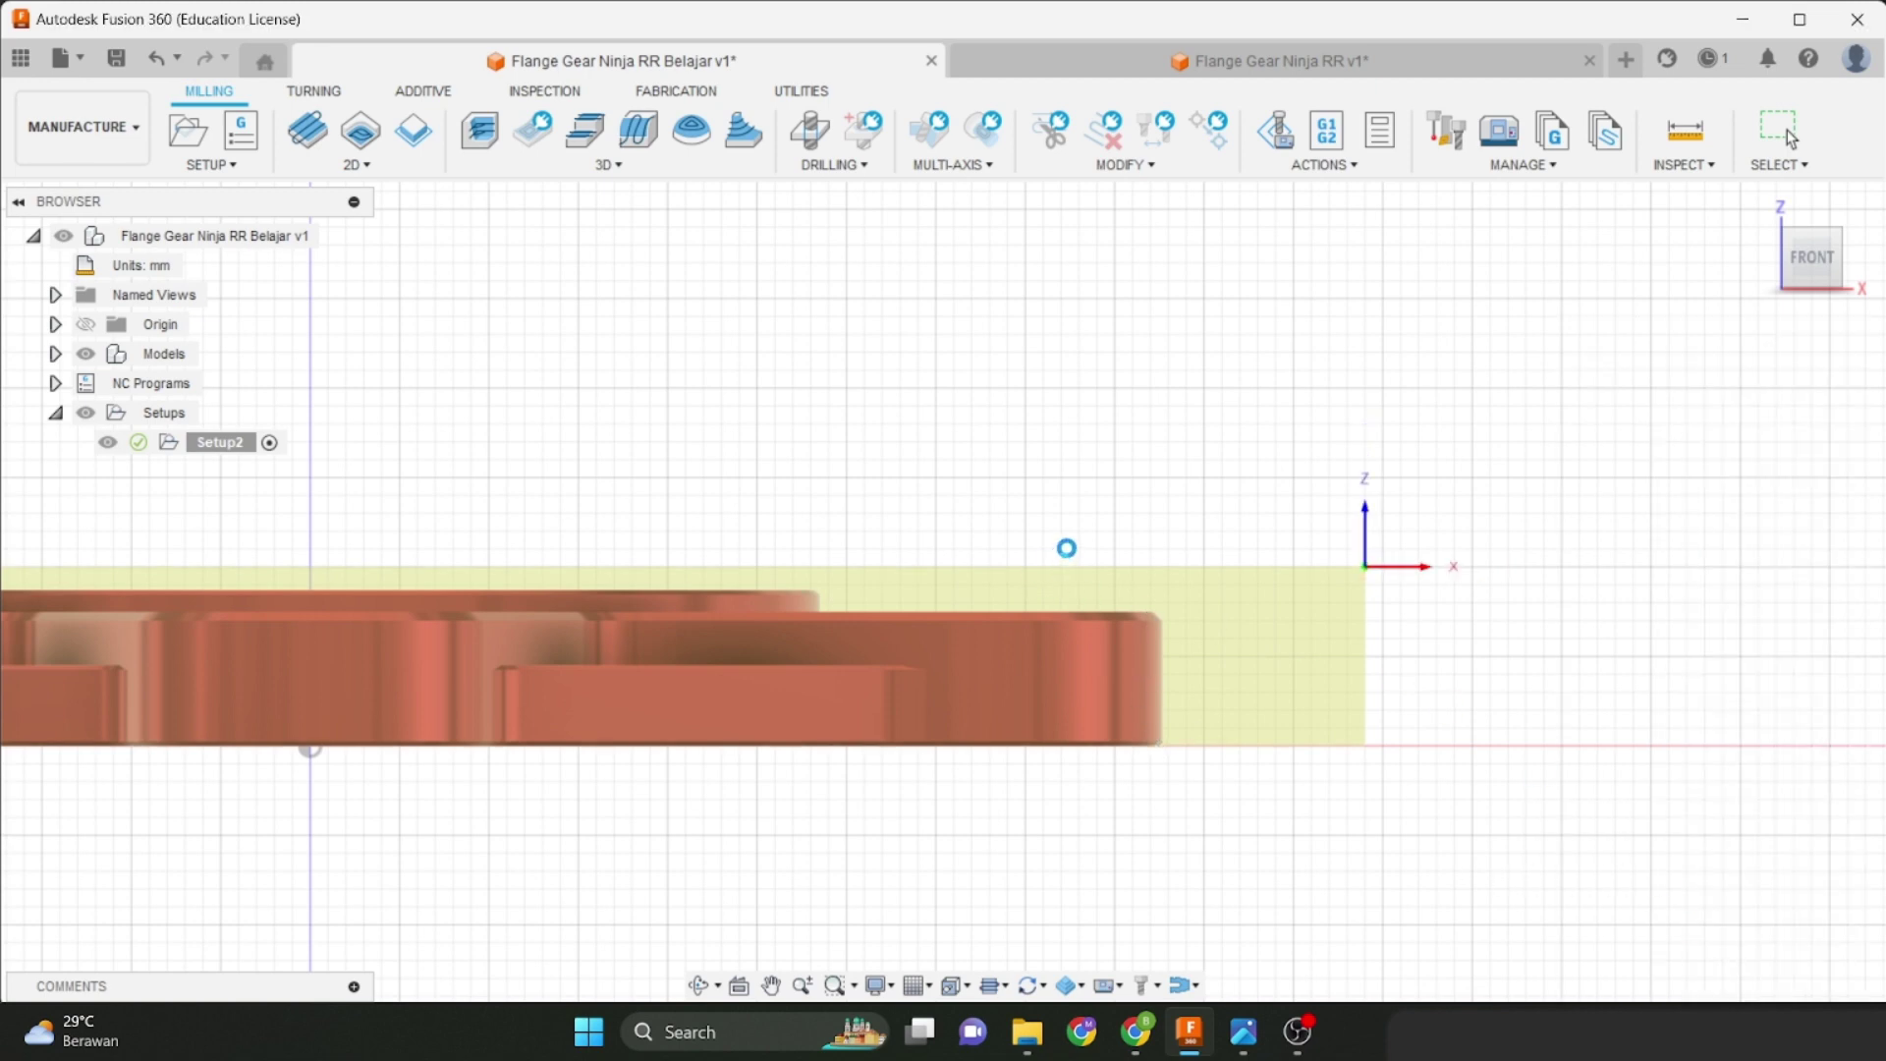
double_click(224, 443)
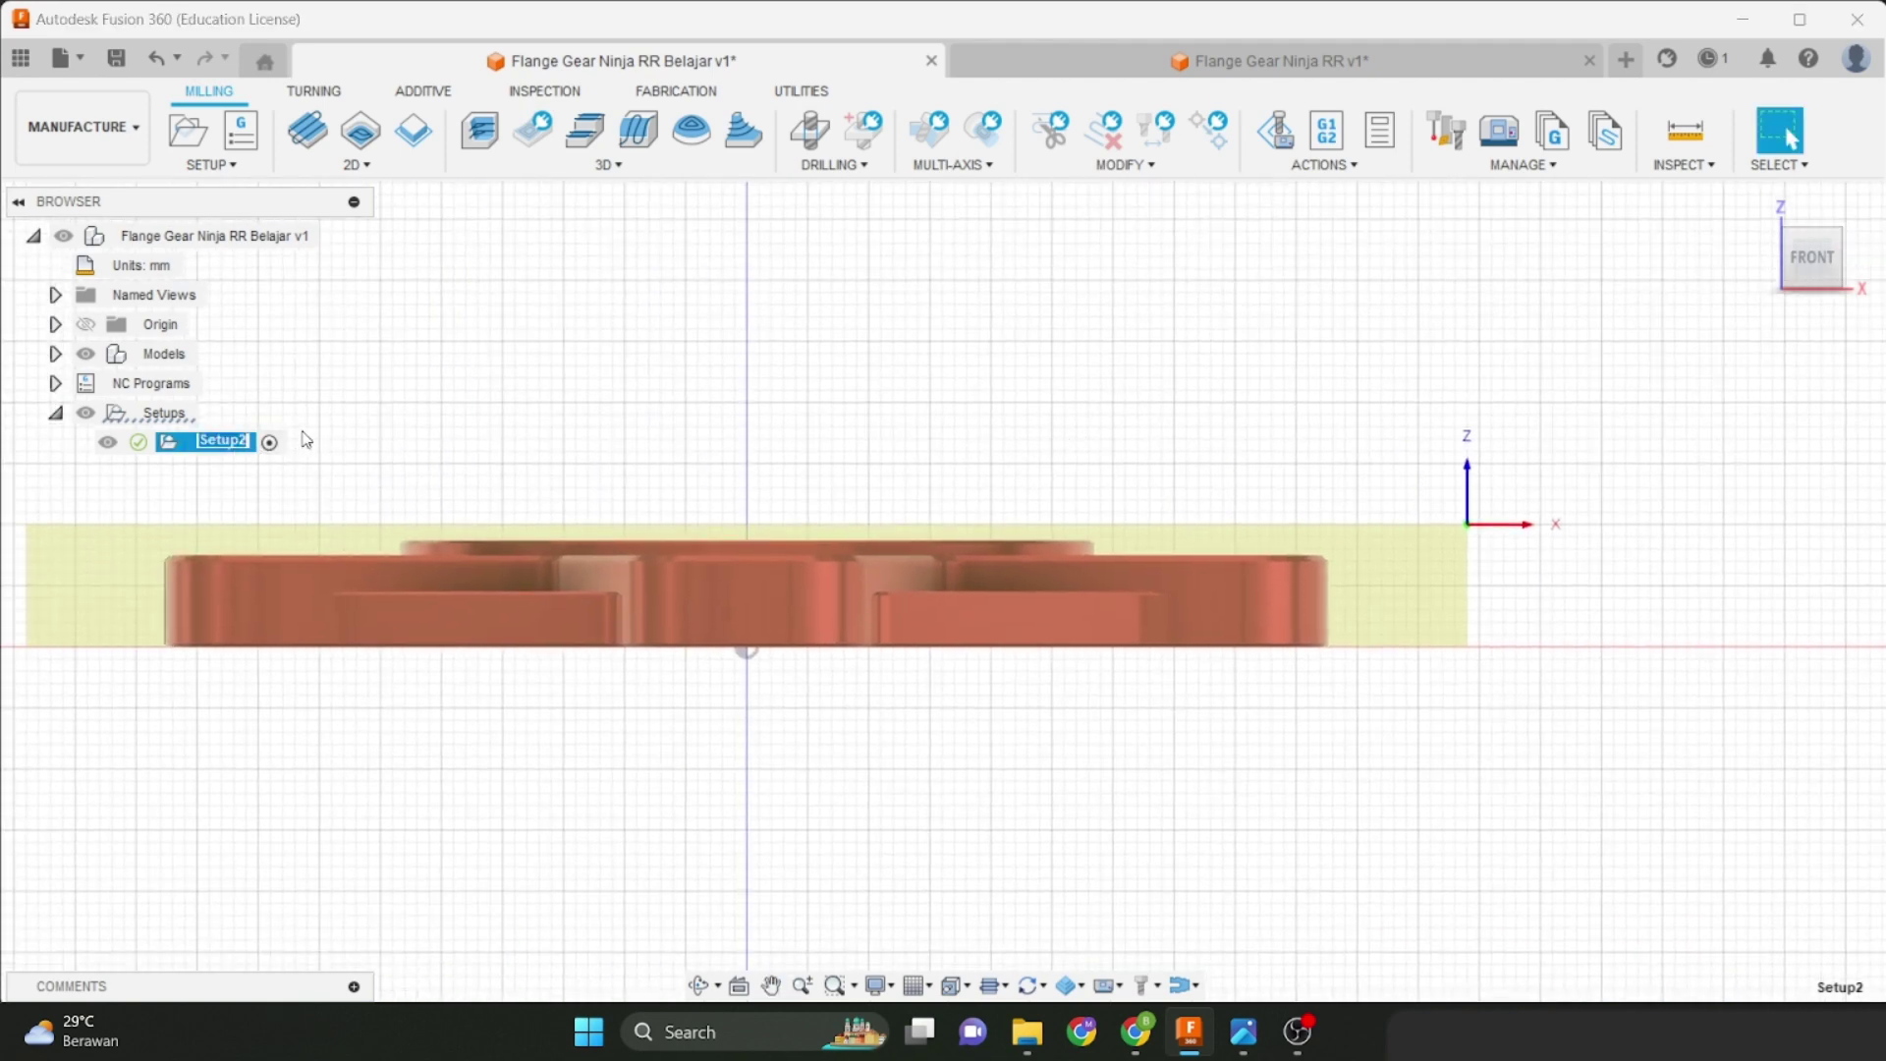
key(Return)
right_click(236, 453)
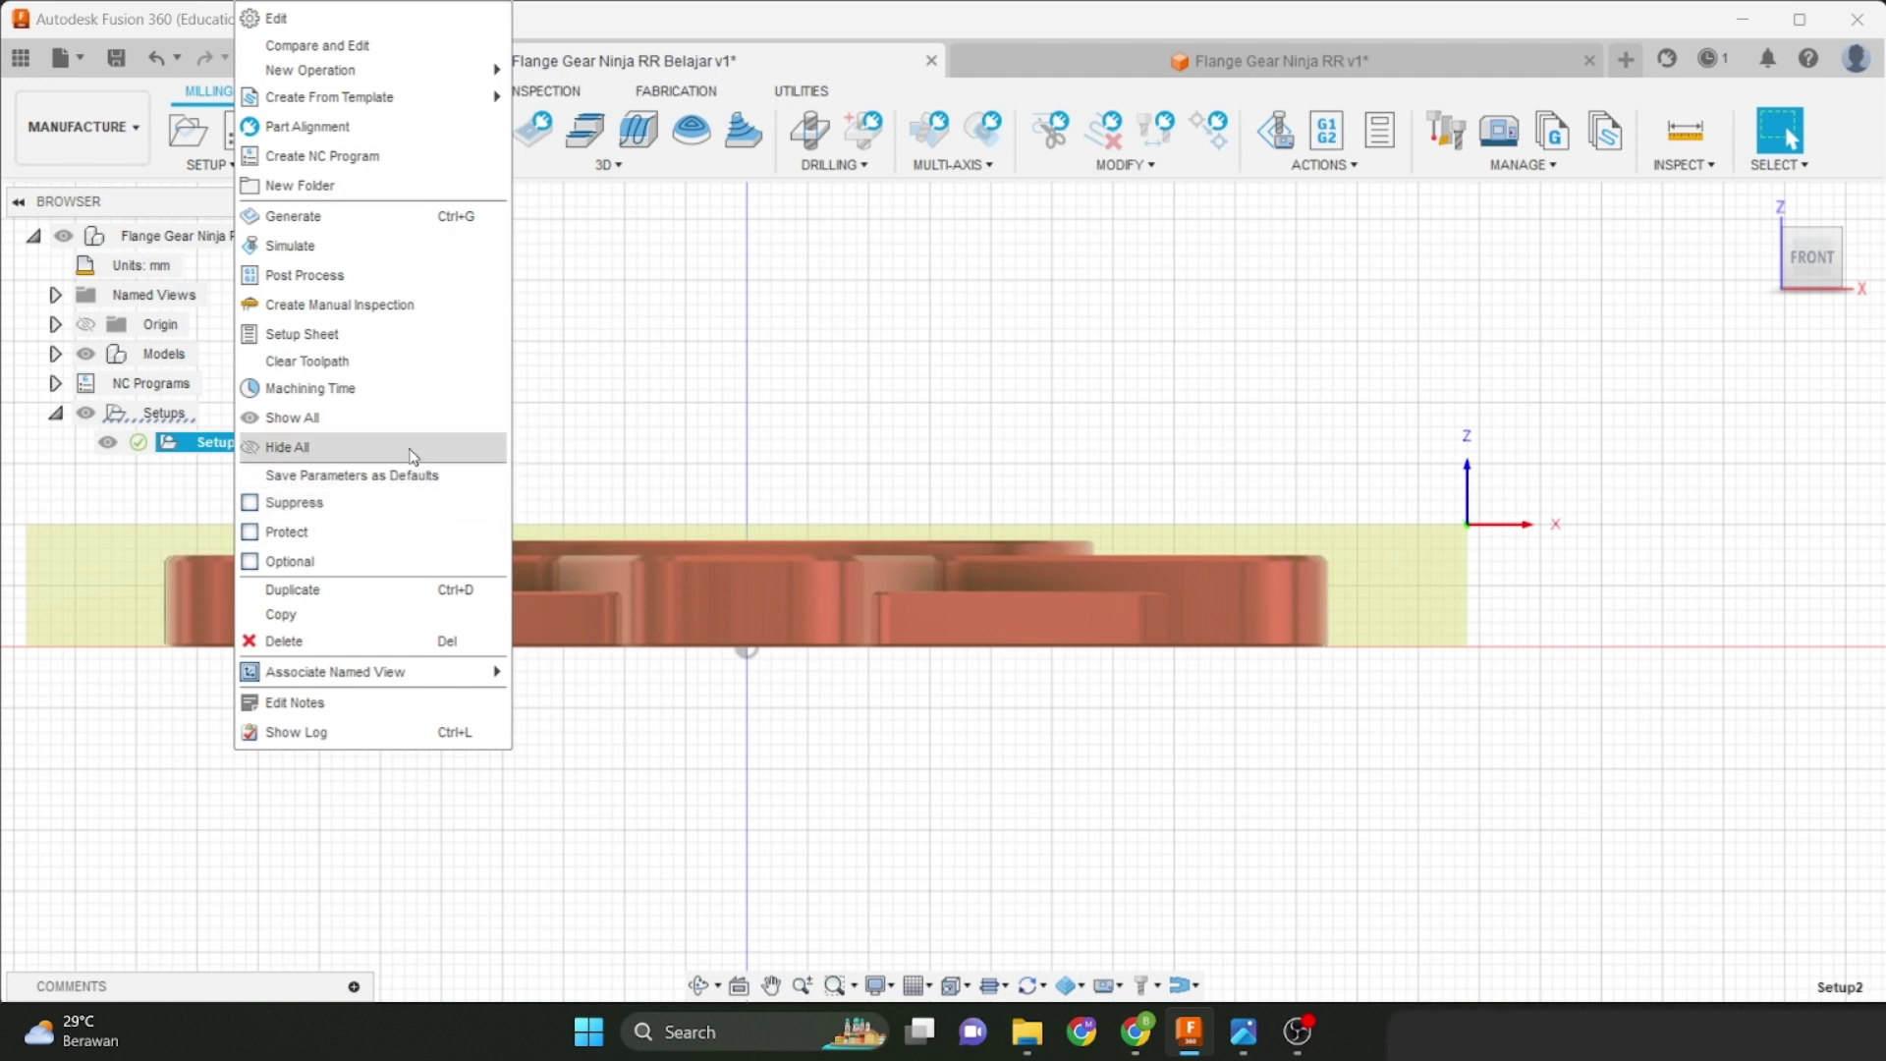
click(680, 437)
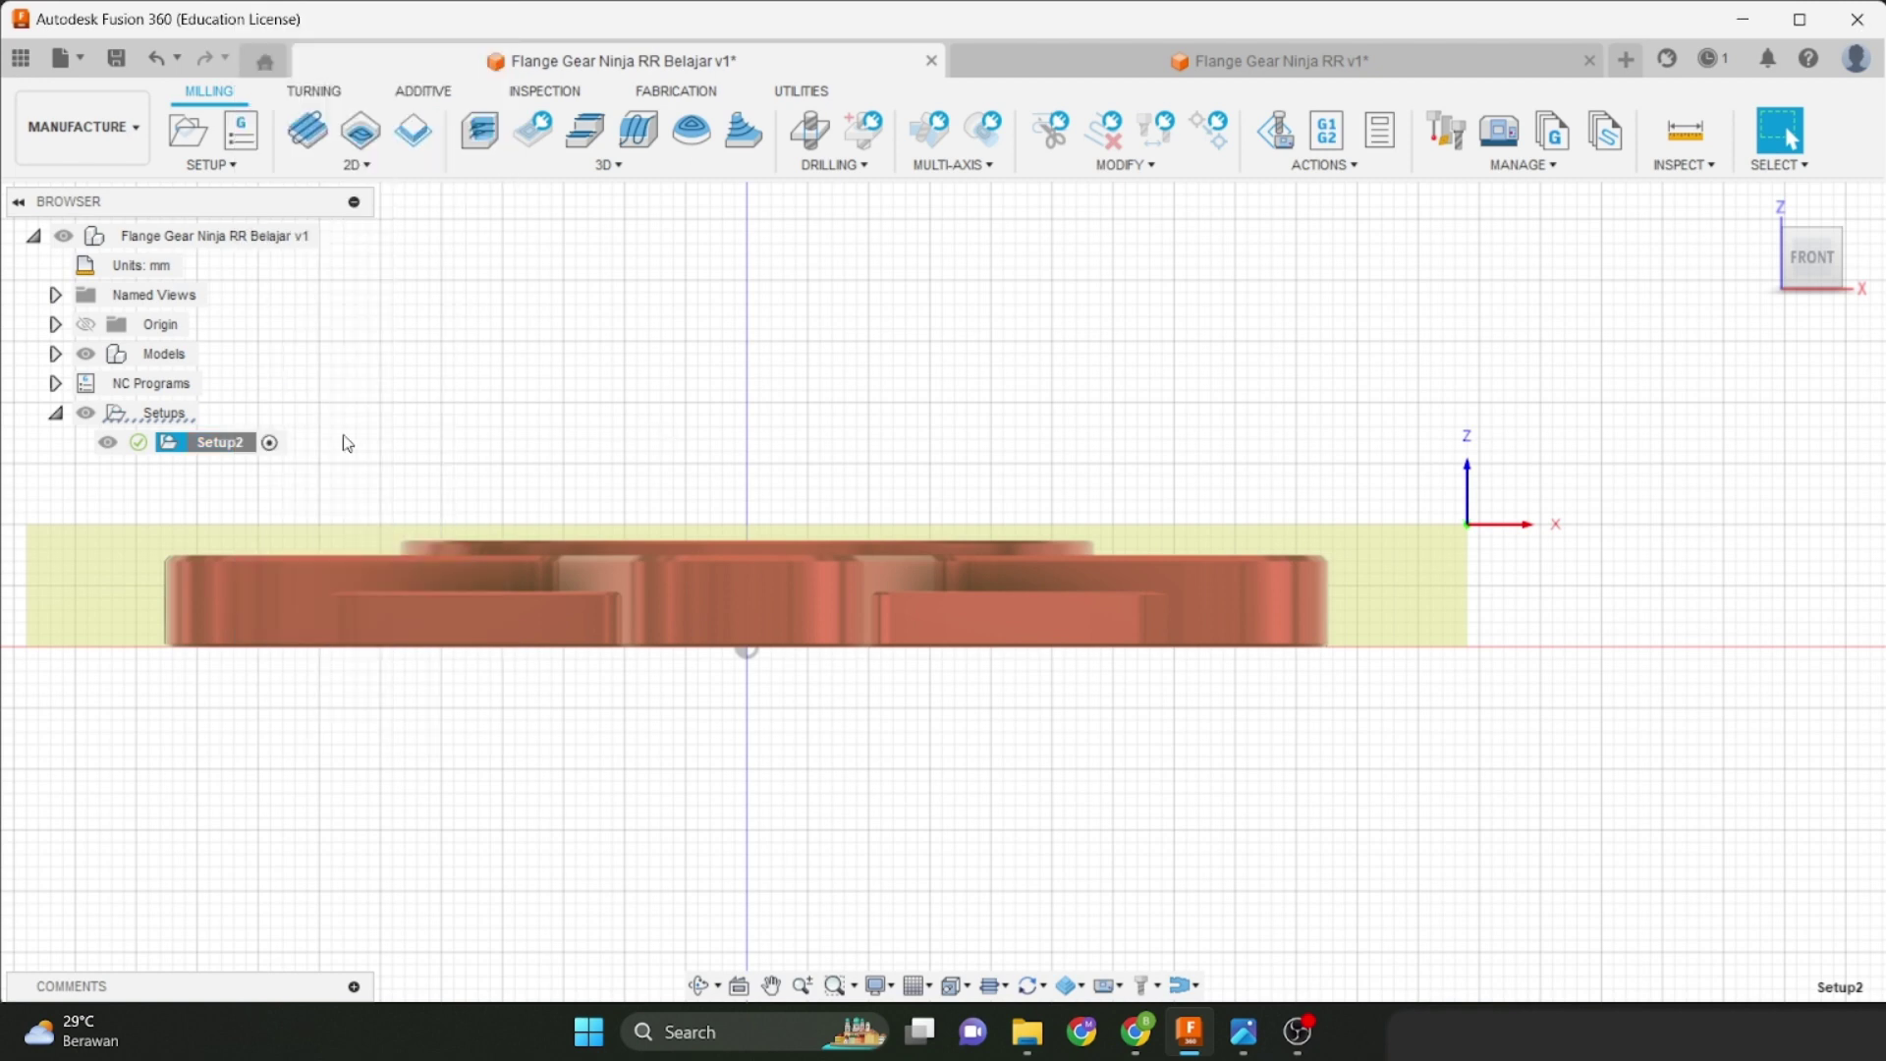
Rename the milling setup as Proses 1.
click(226, 442)
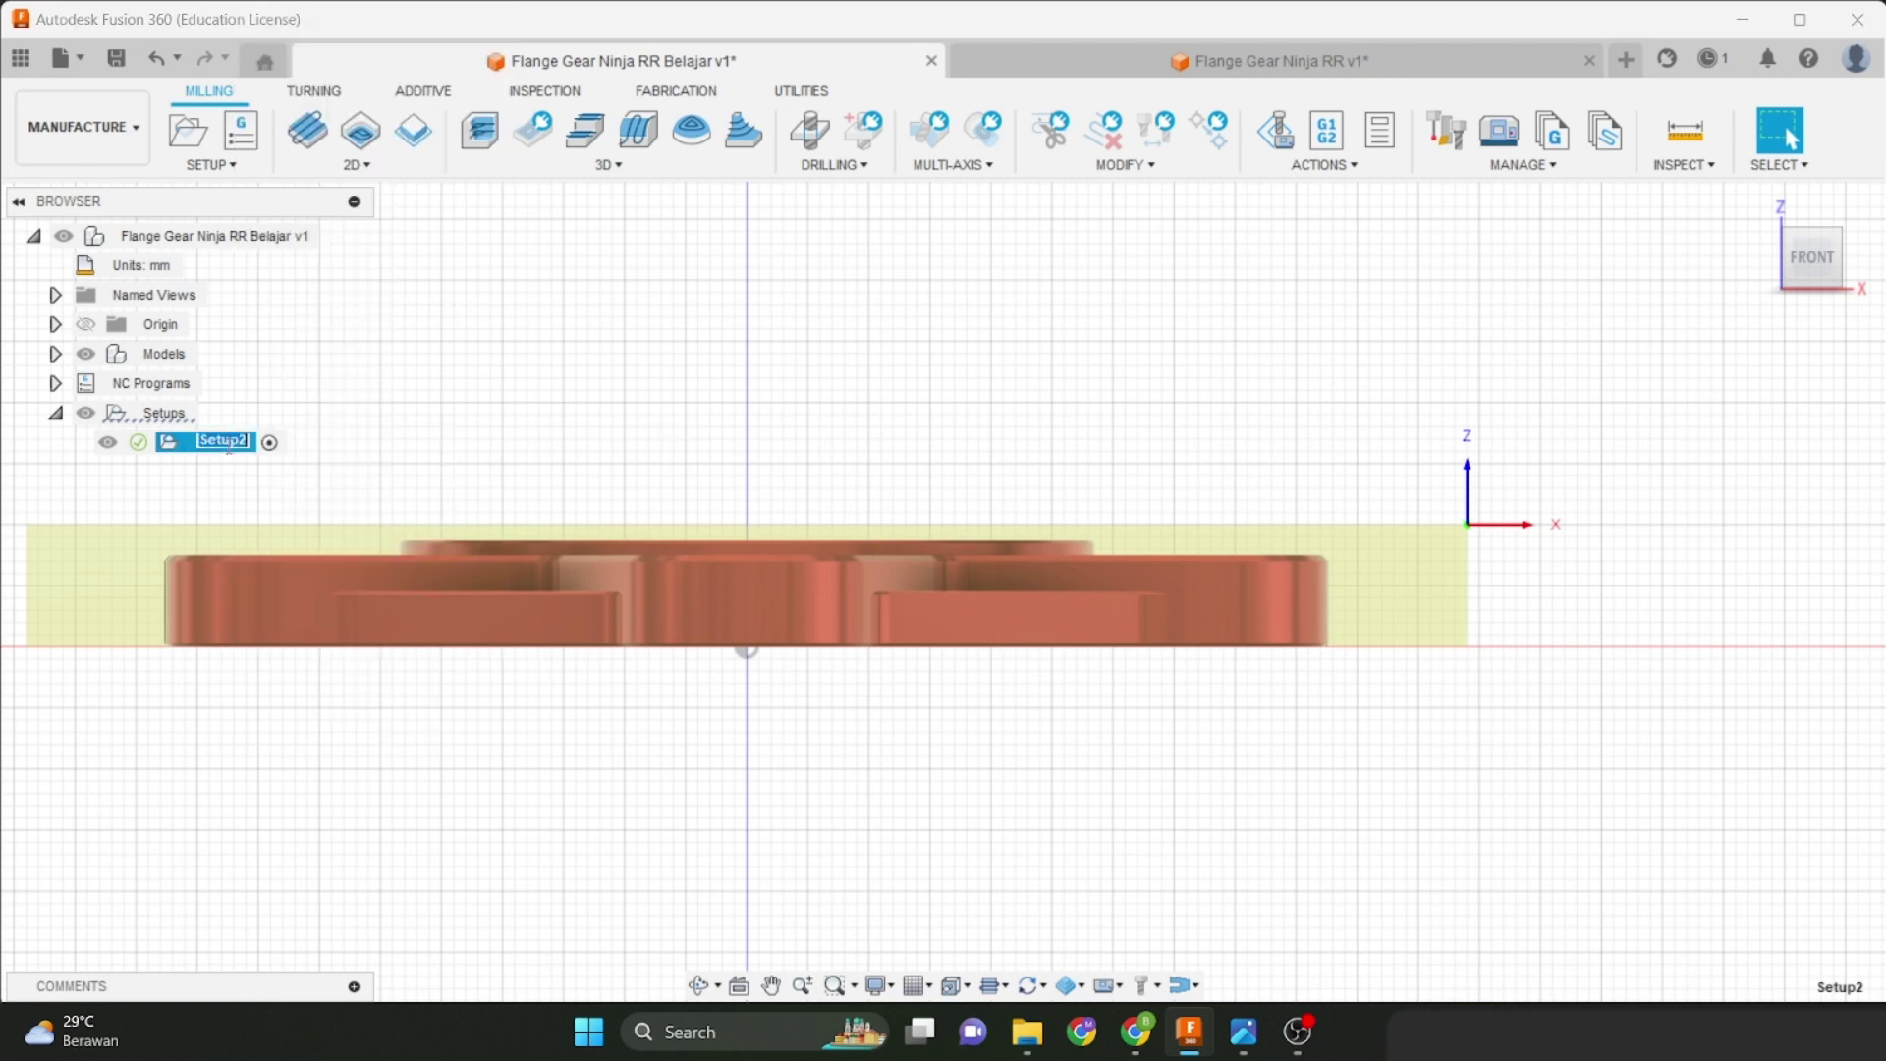
click(329, 447)
click(240, 448)
click(239, 448)
text(Proses 1)
key(Return)
Compare the isometric view of the stock and its corner origin with the side photo of the clamped plate, and return to Fusion 360.
scroll(433, 361, down, 2)
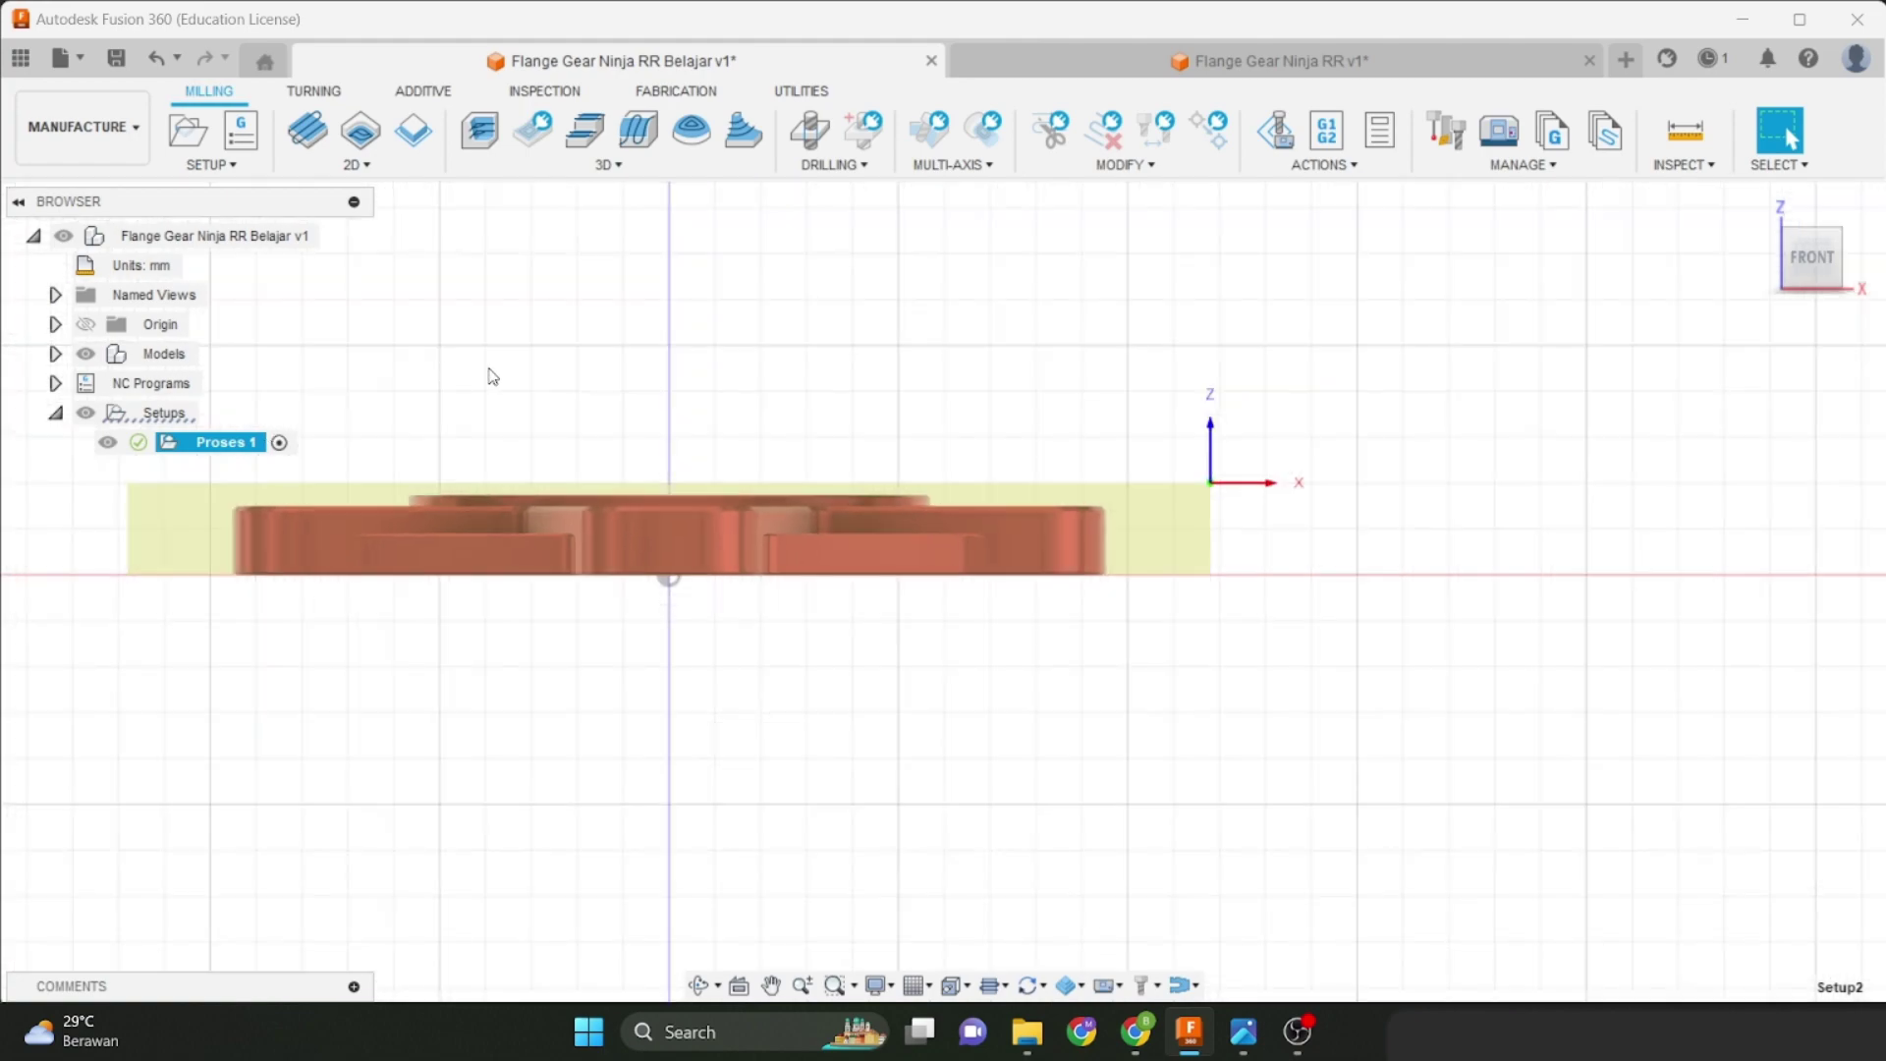
click(1757, 206)
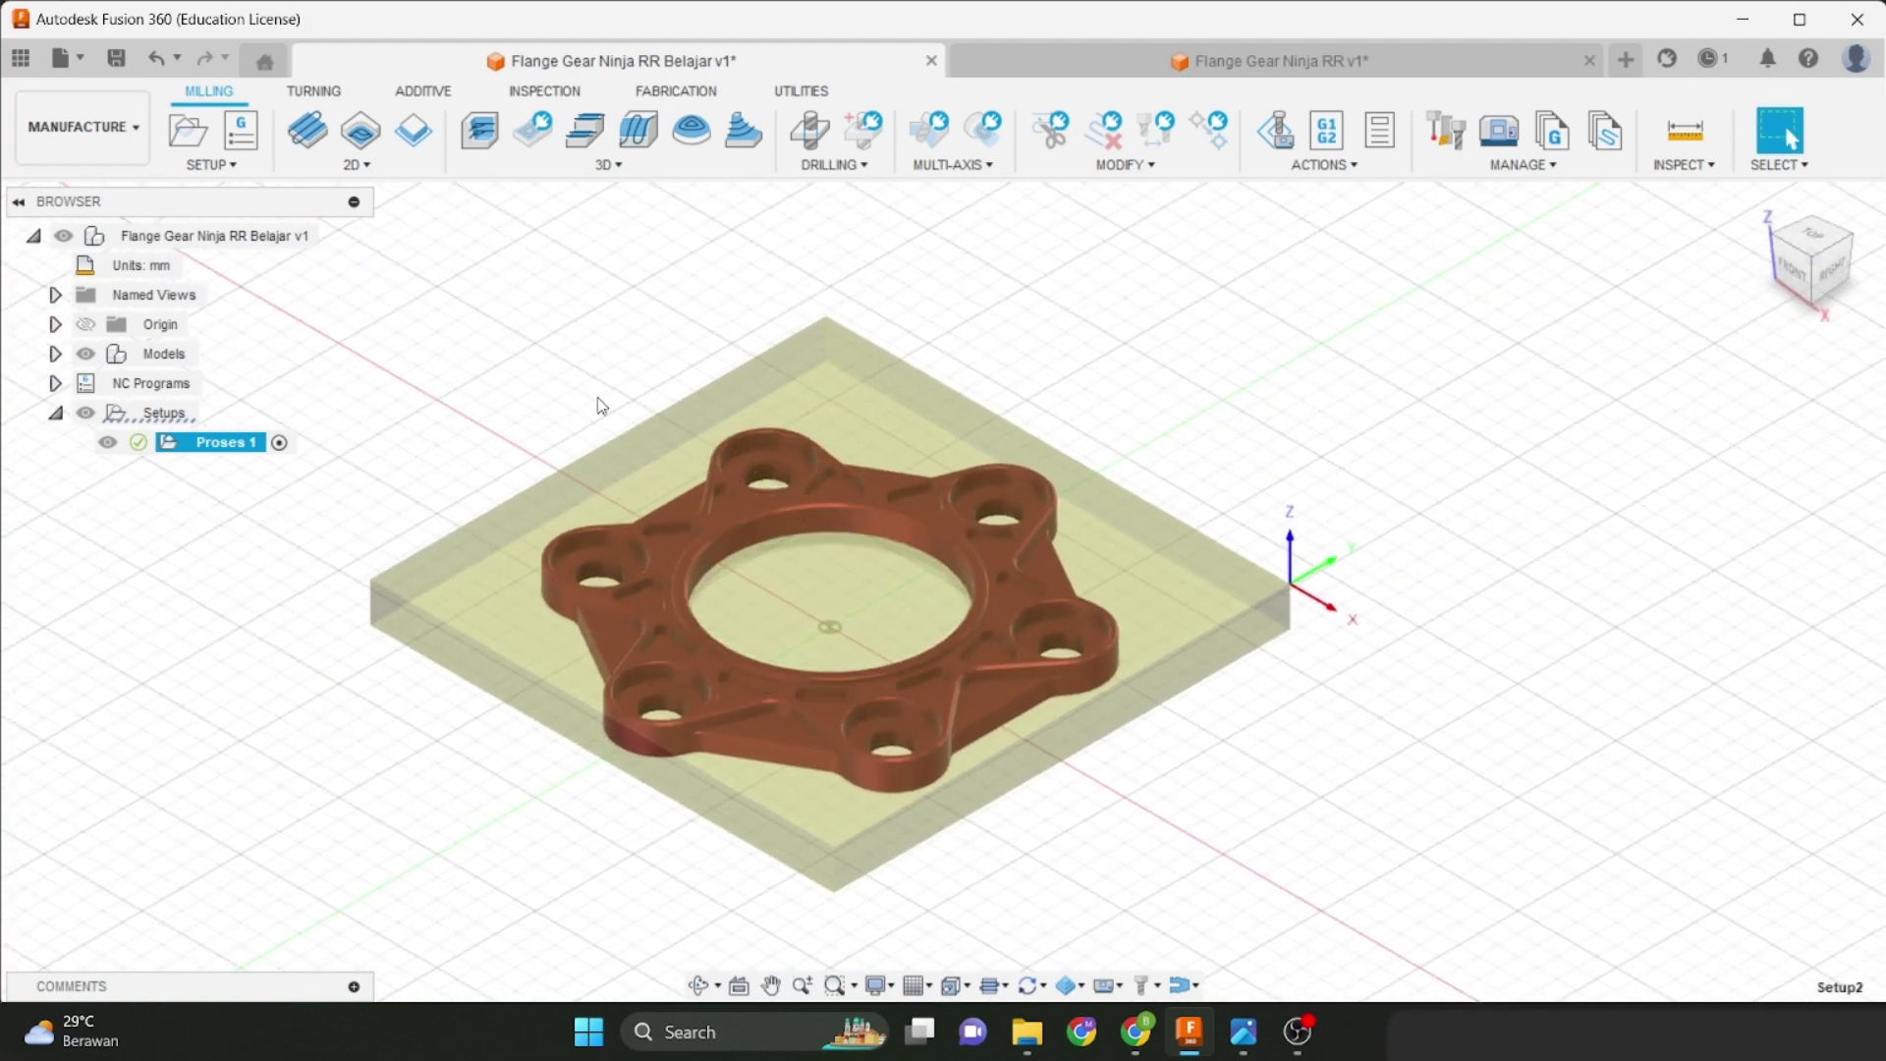
middle_drag(599, 435, 651, 446)
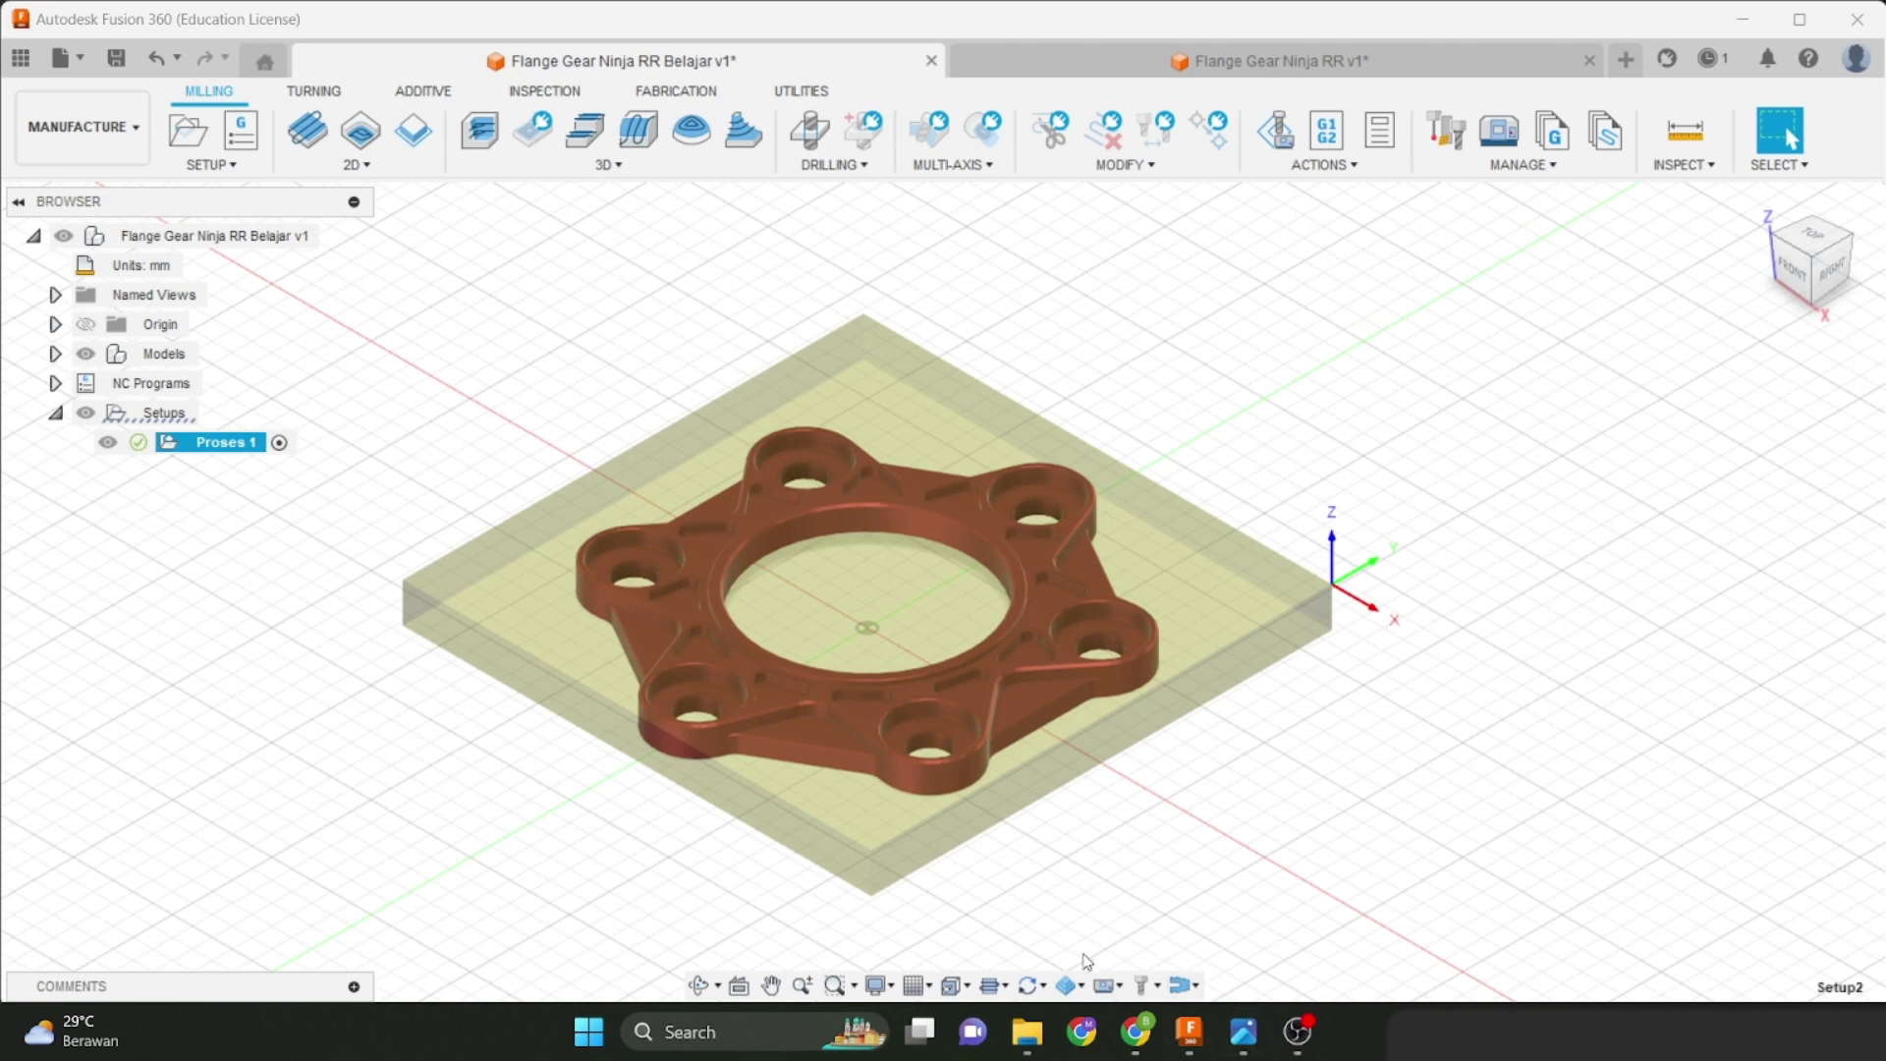
mouse_move(1243, 1032)
click(1022, 894)
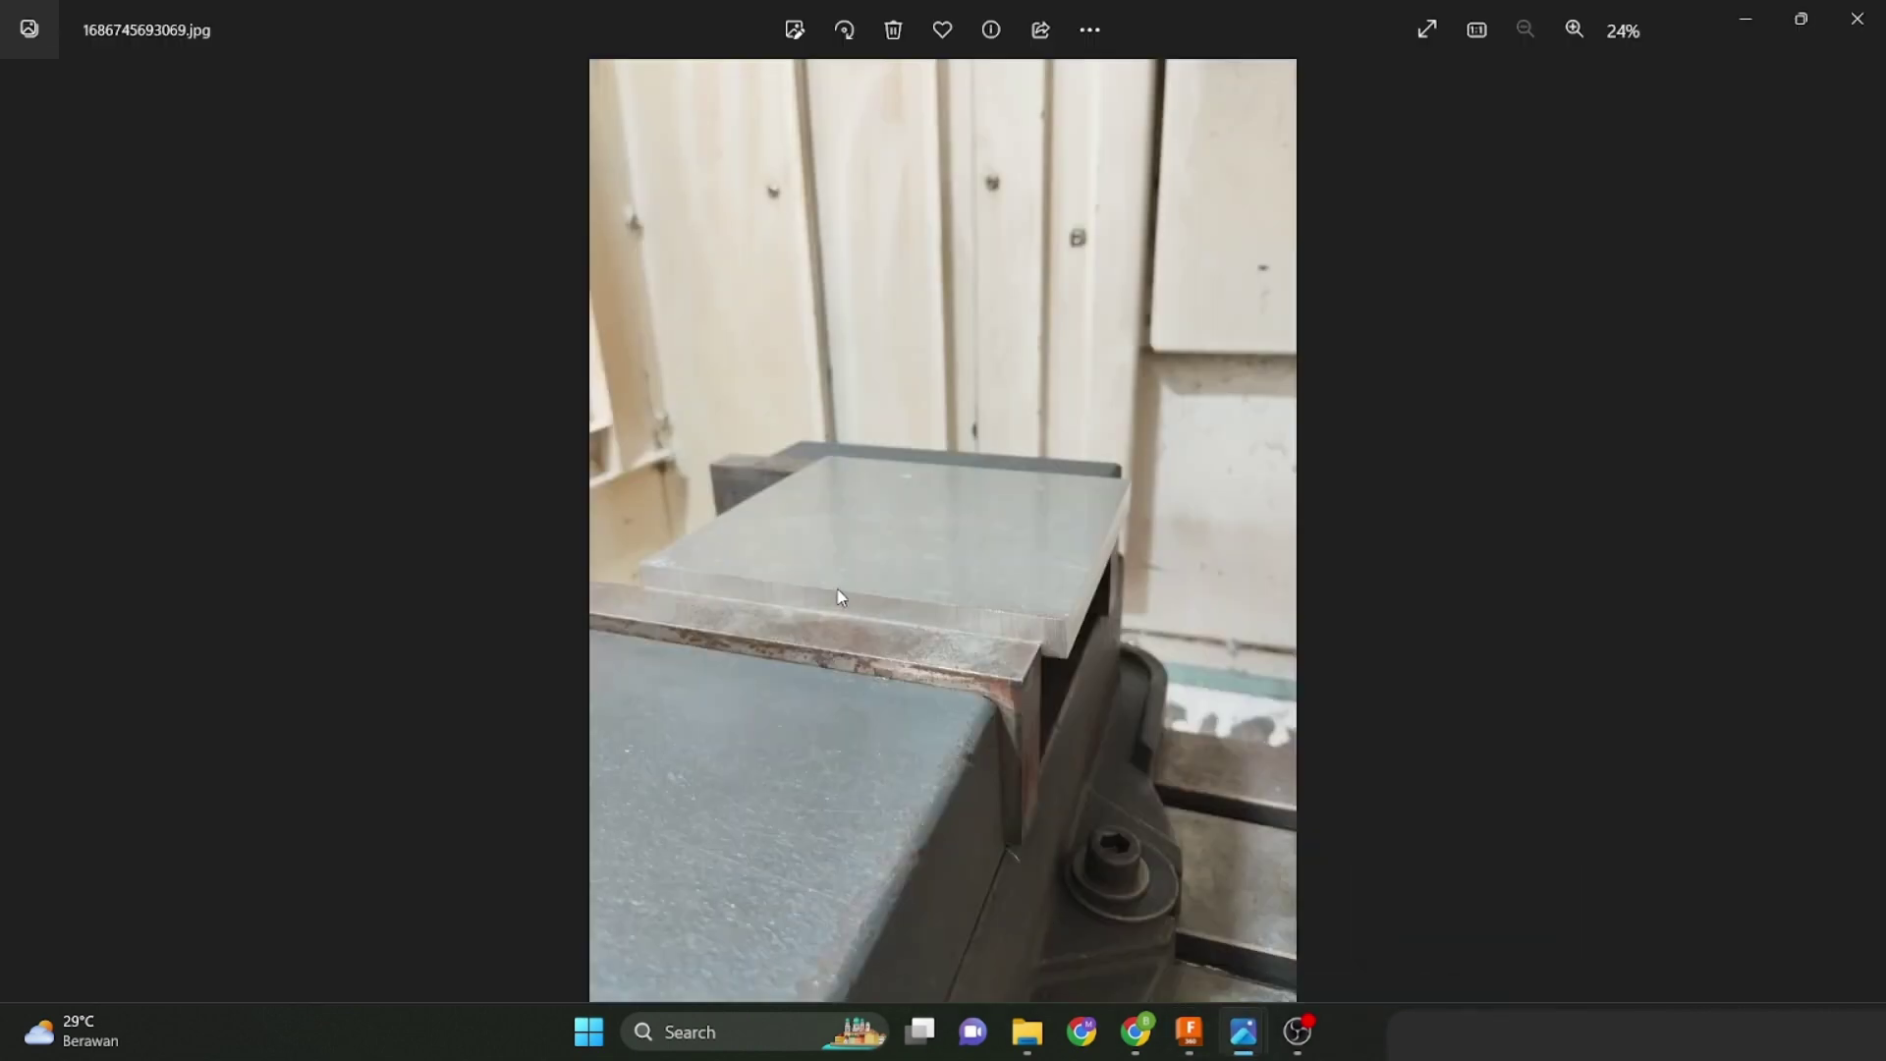
click(1115, 898)
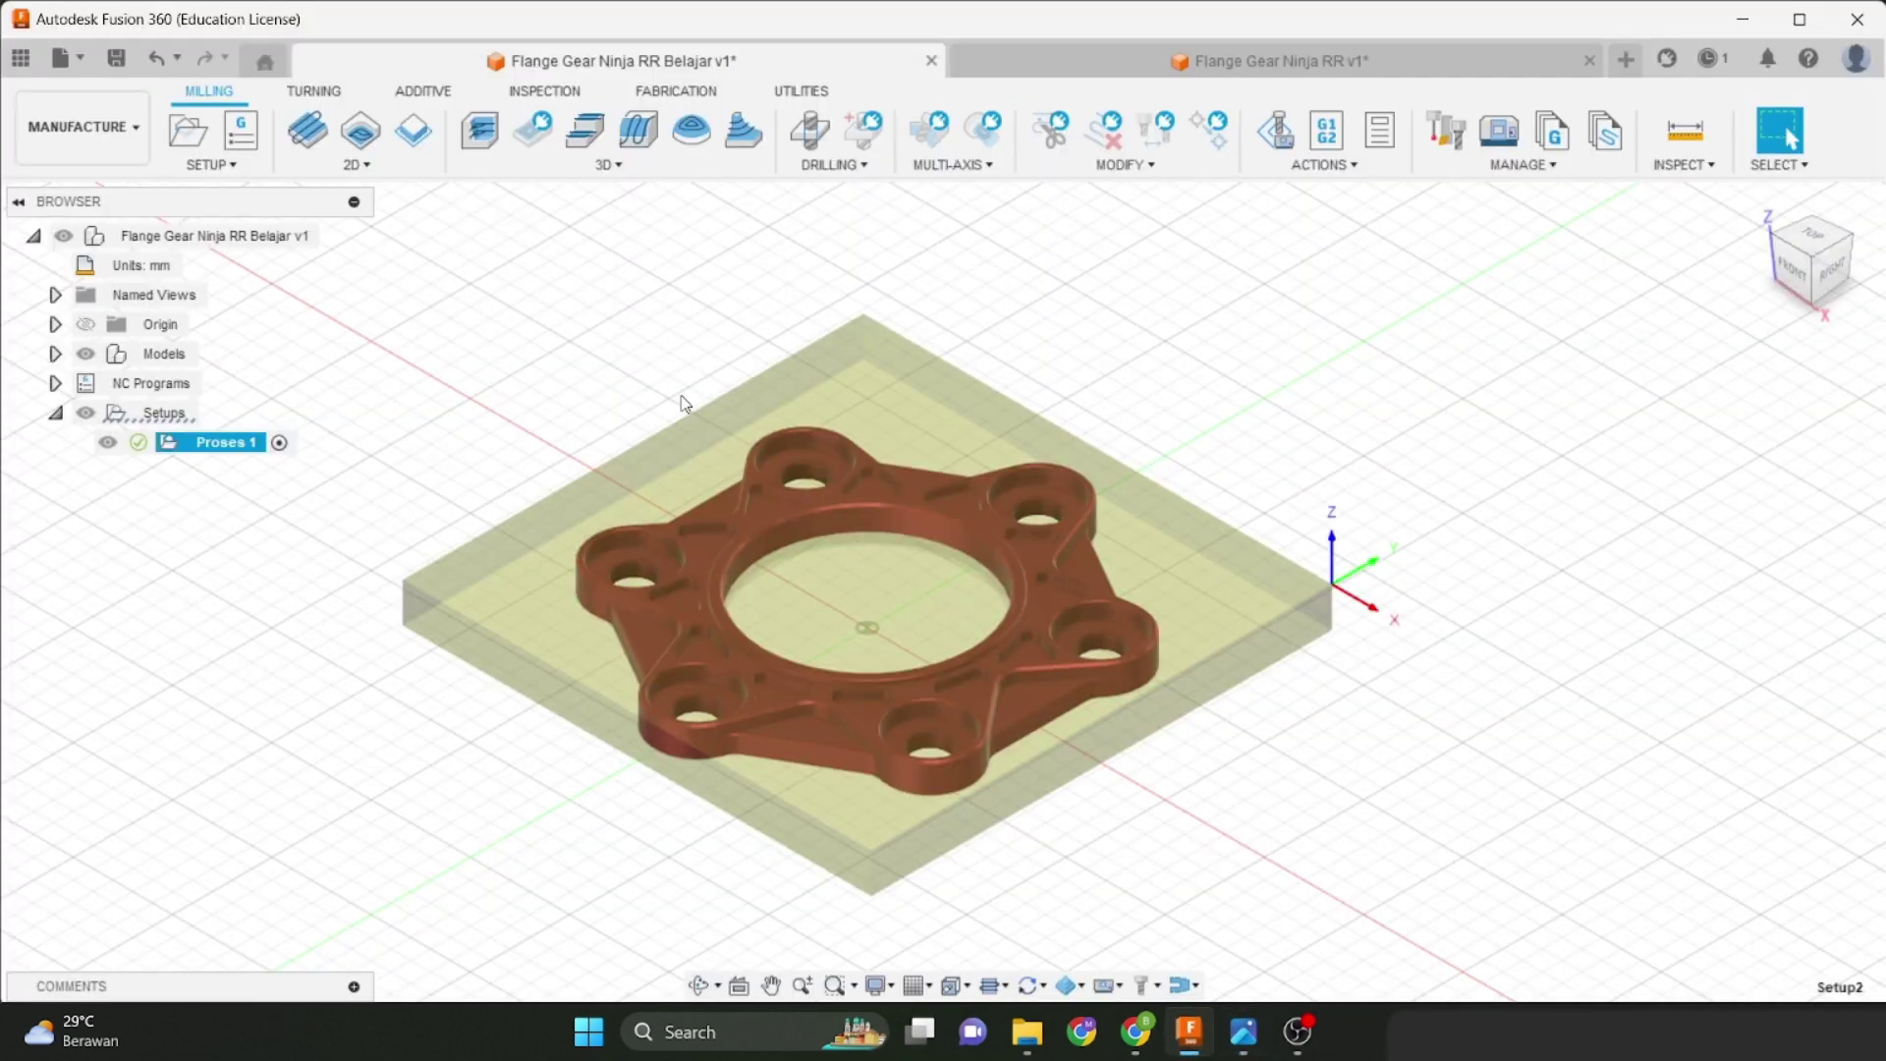
Review the available 2D milling strategies and examine the flange's holes and pockets up close.
click(355, 165)
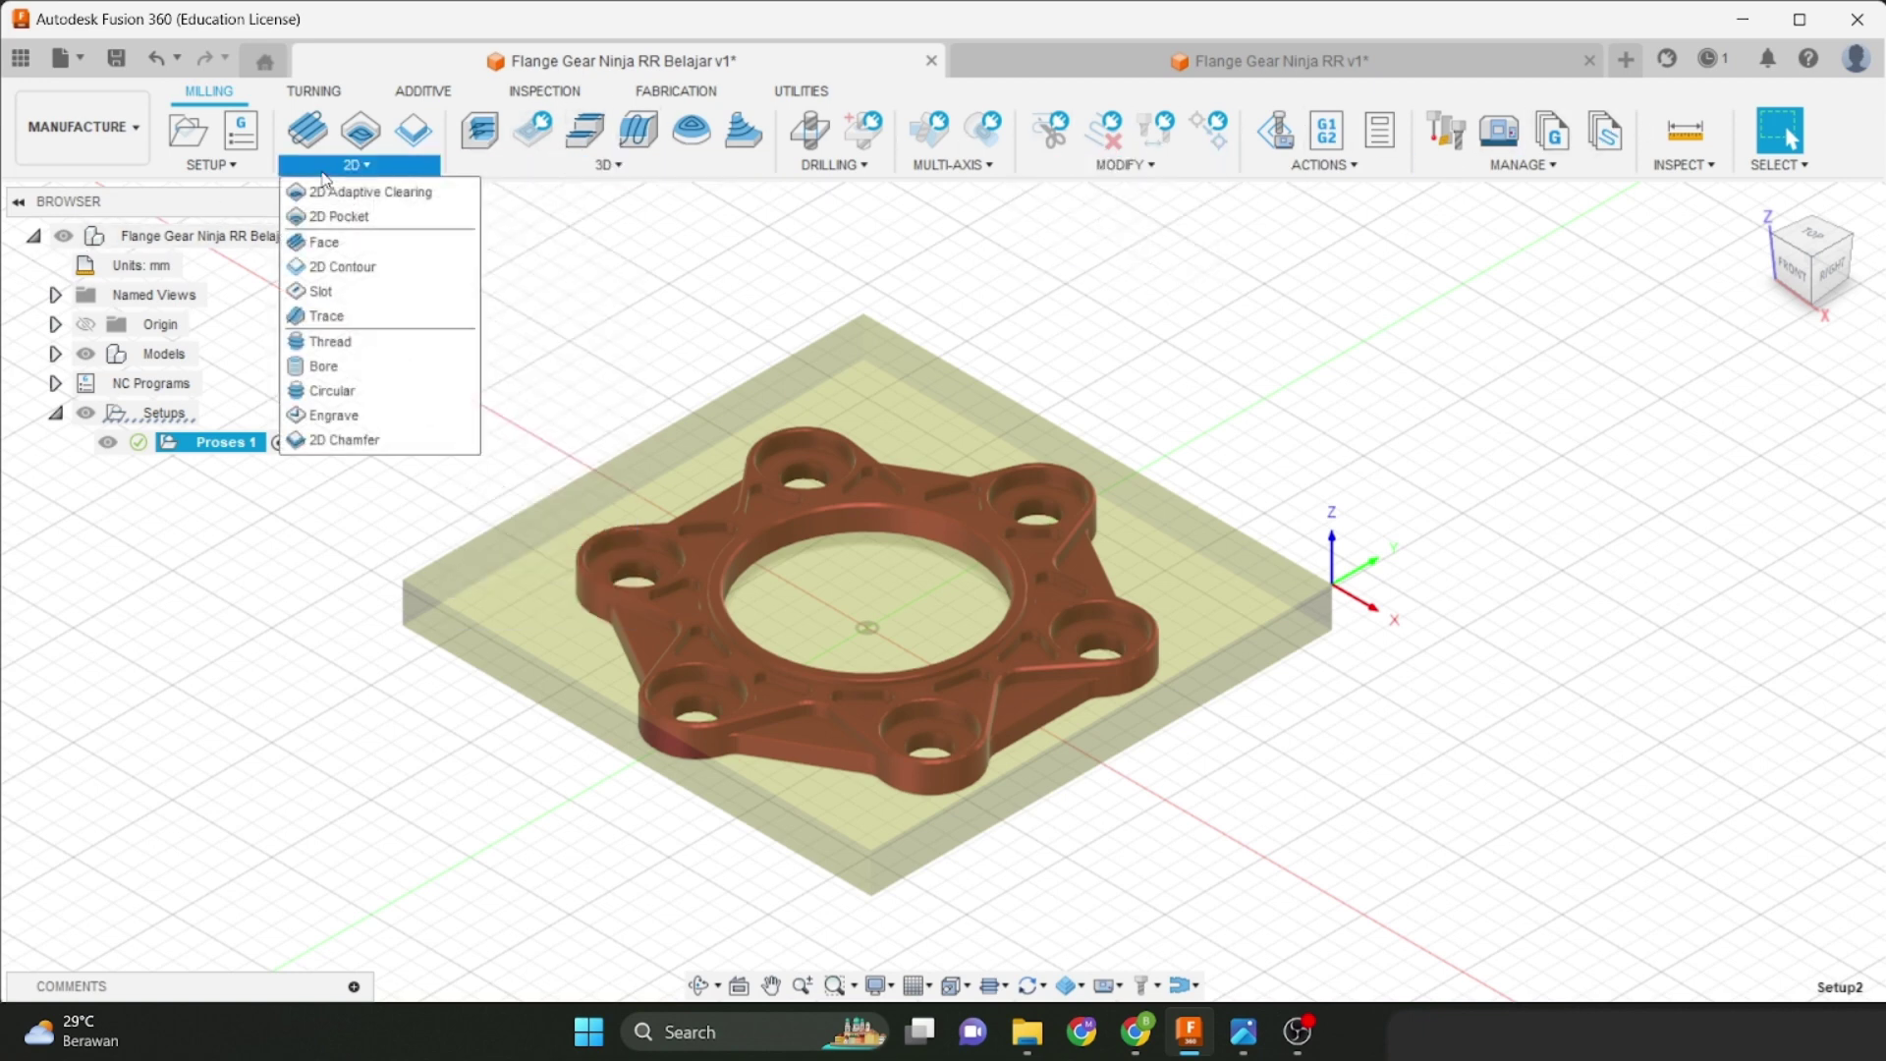
mouse_move(380, 177)
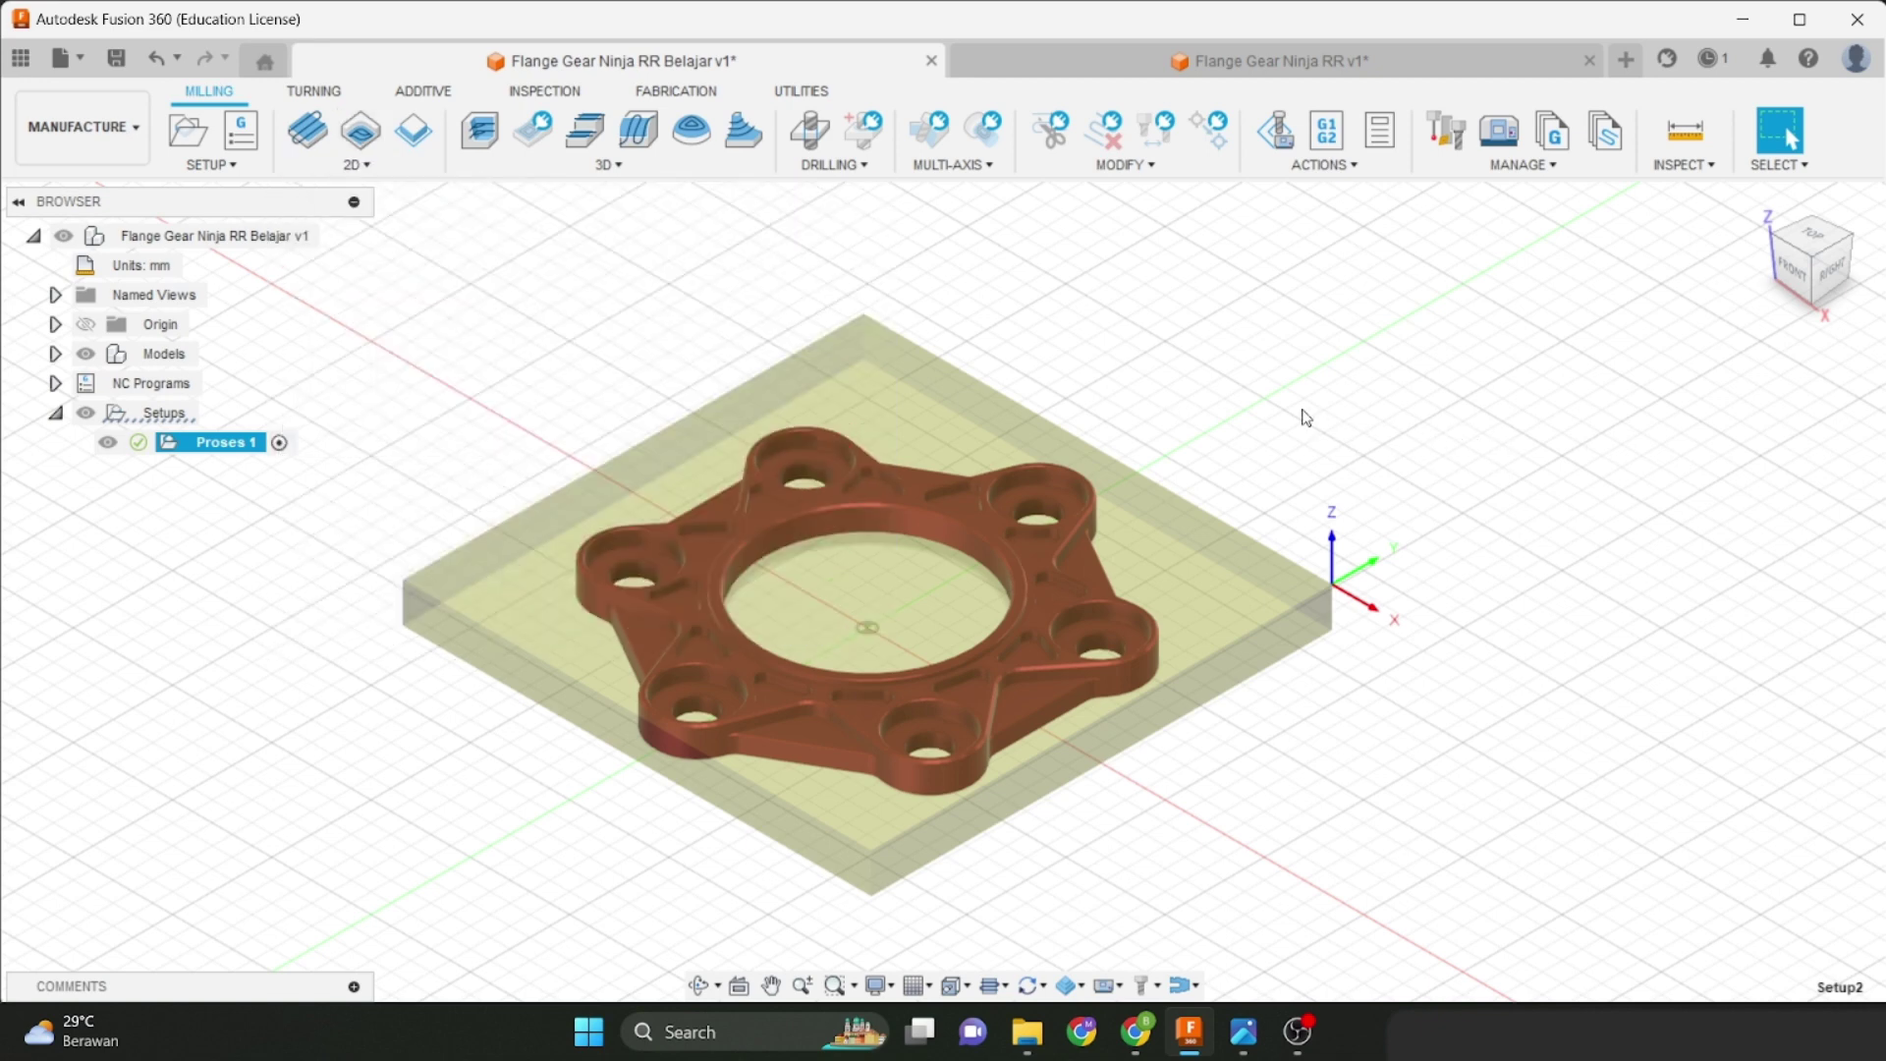
click(1294, 414)
scroll(821, 460, up, 5)
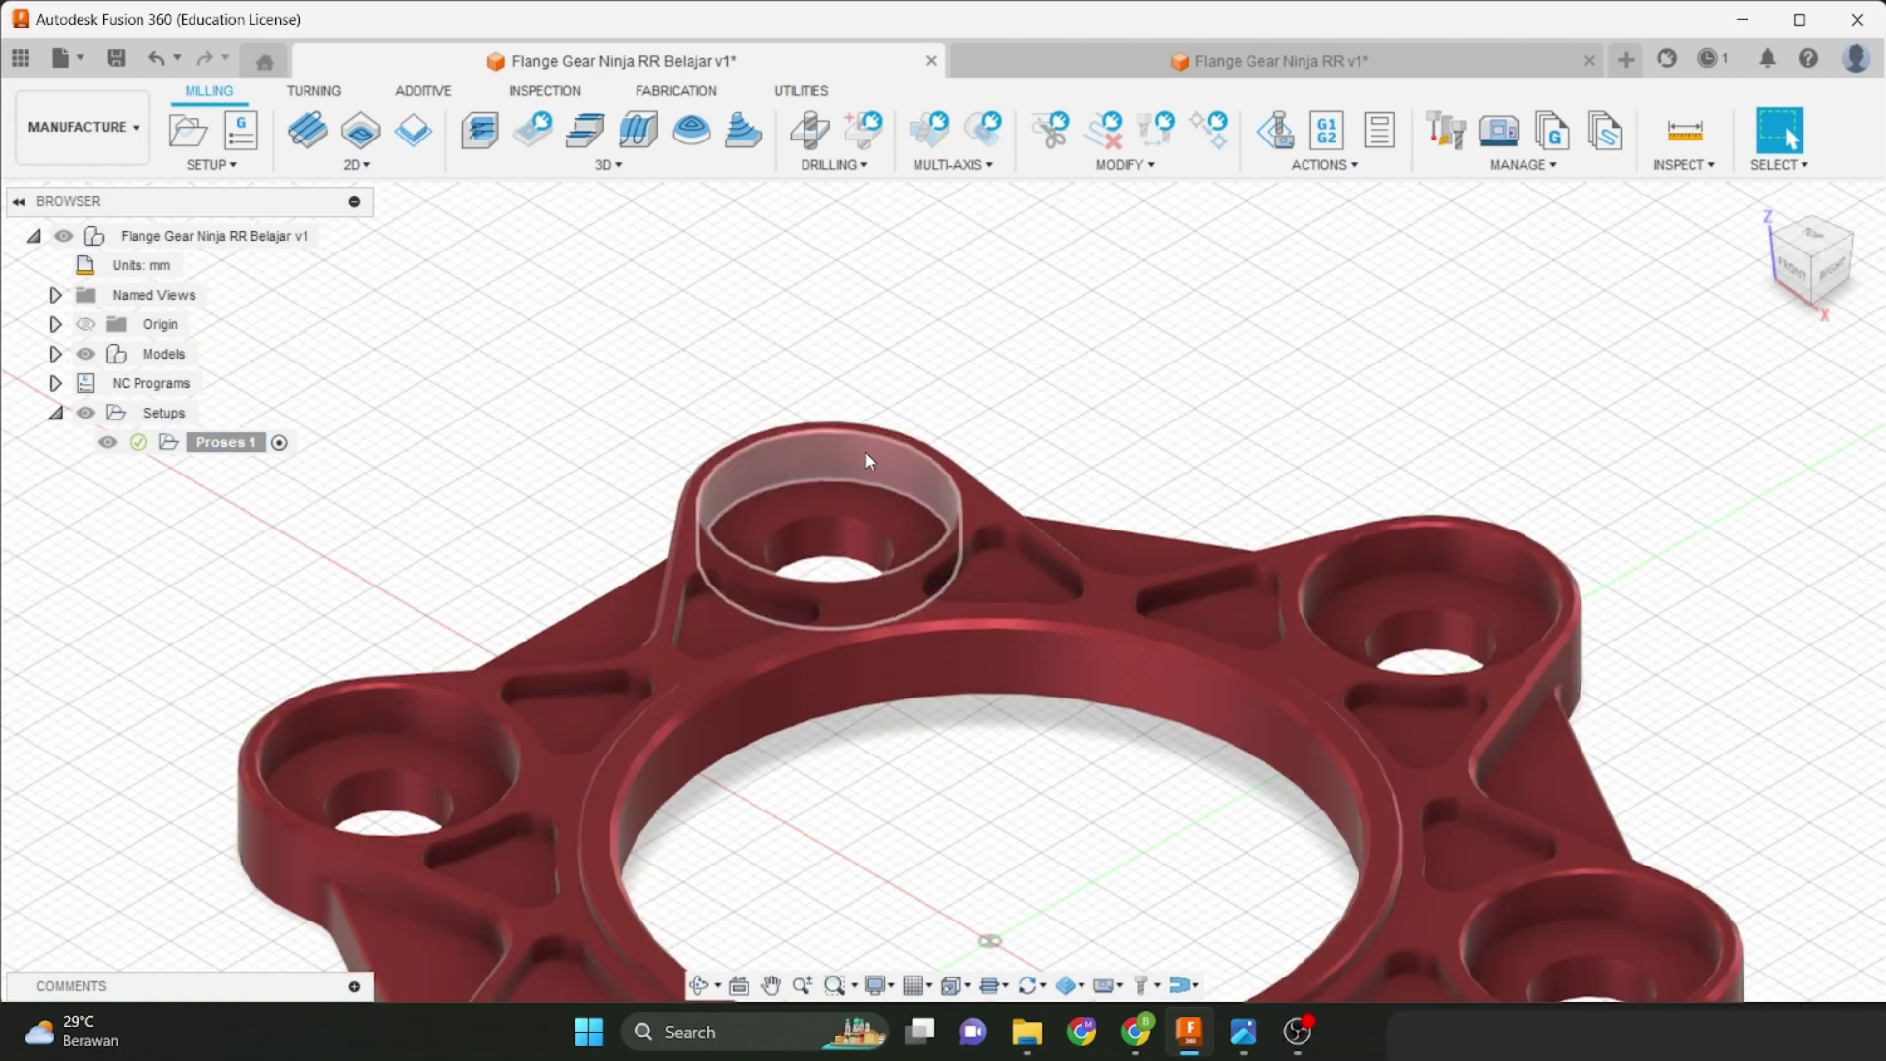
scroll(550, 790, down, 5)
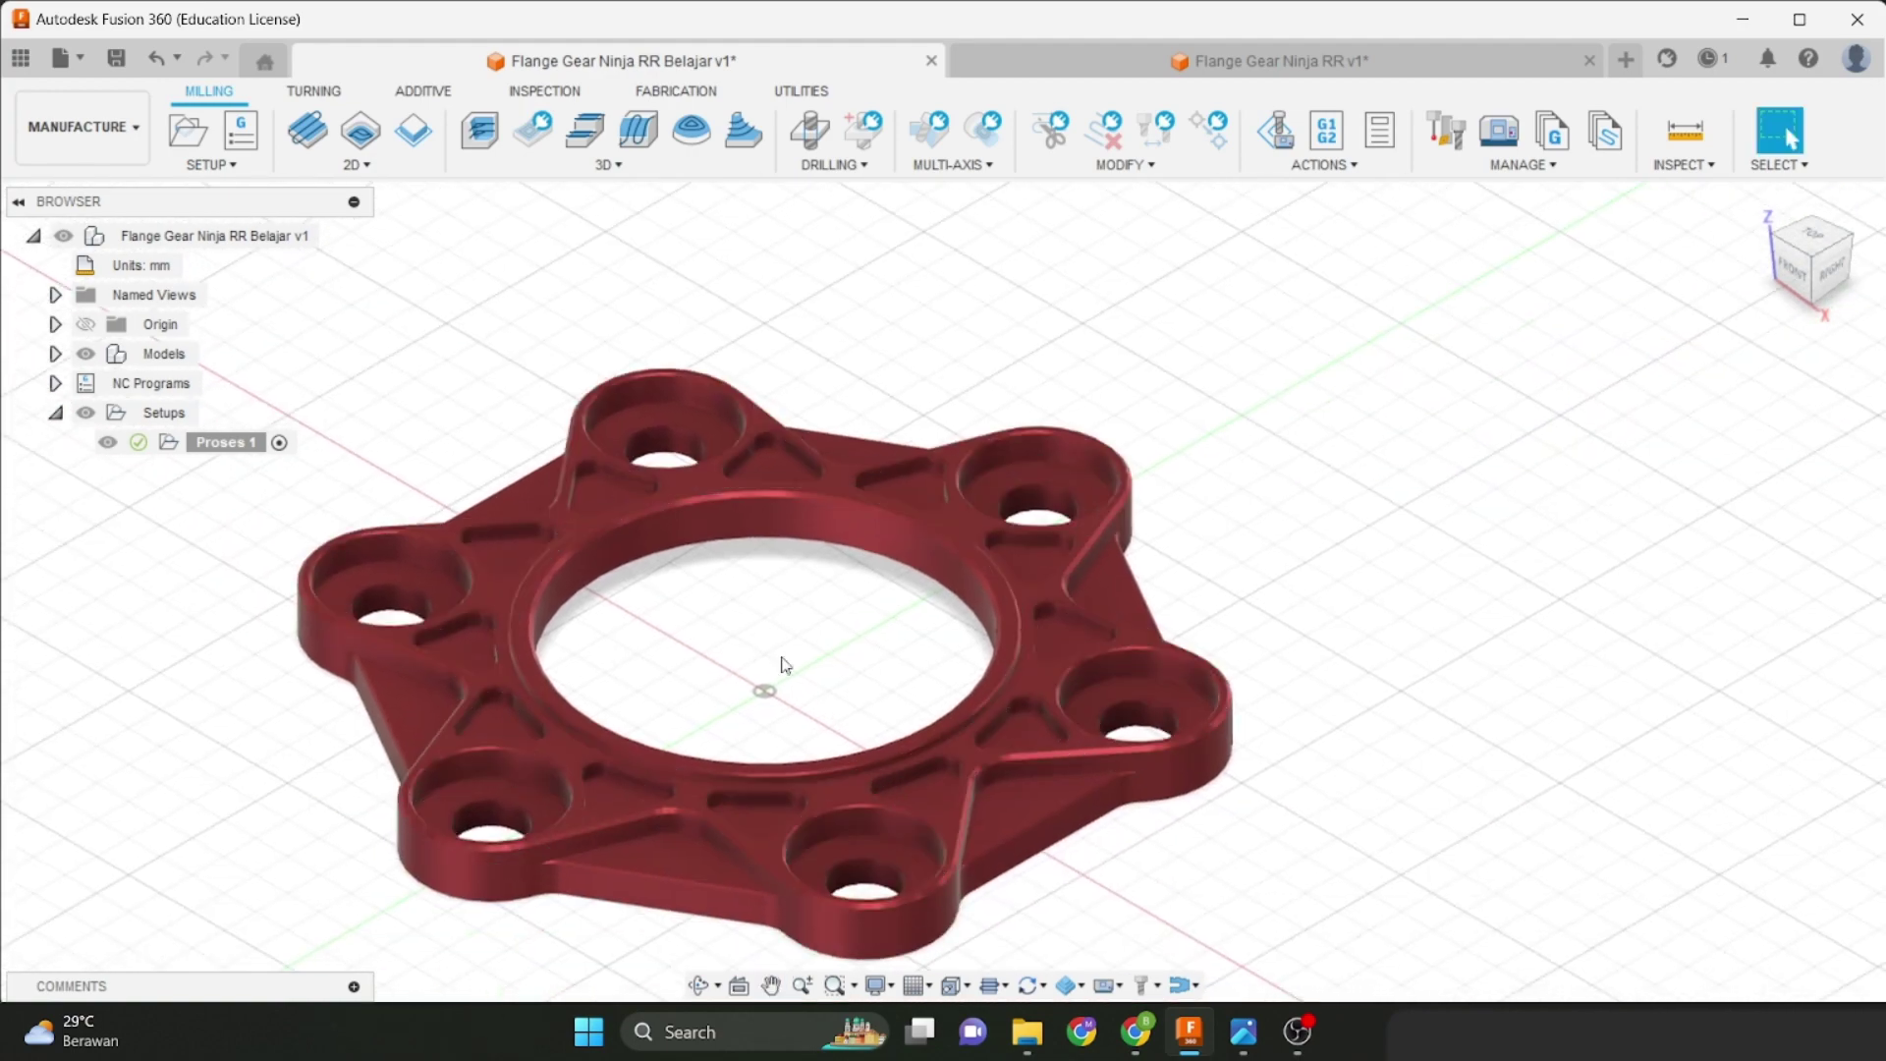
scroll(673, 579, down, 3)
middle_drag(673, 580, 771, 536)
Start a 2D Adaptive Clearing operation in the Proses 1 setup and open its tool selection.
click(356, 164)
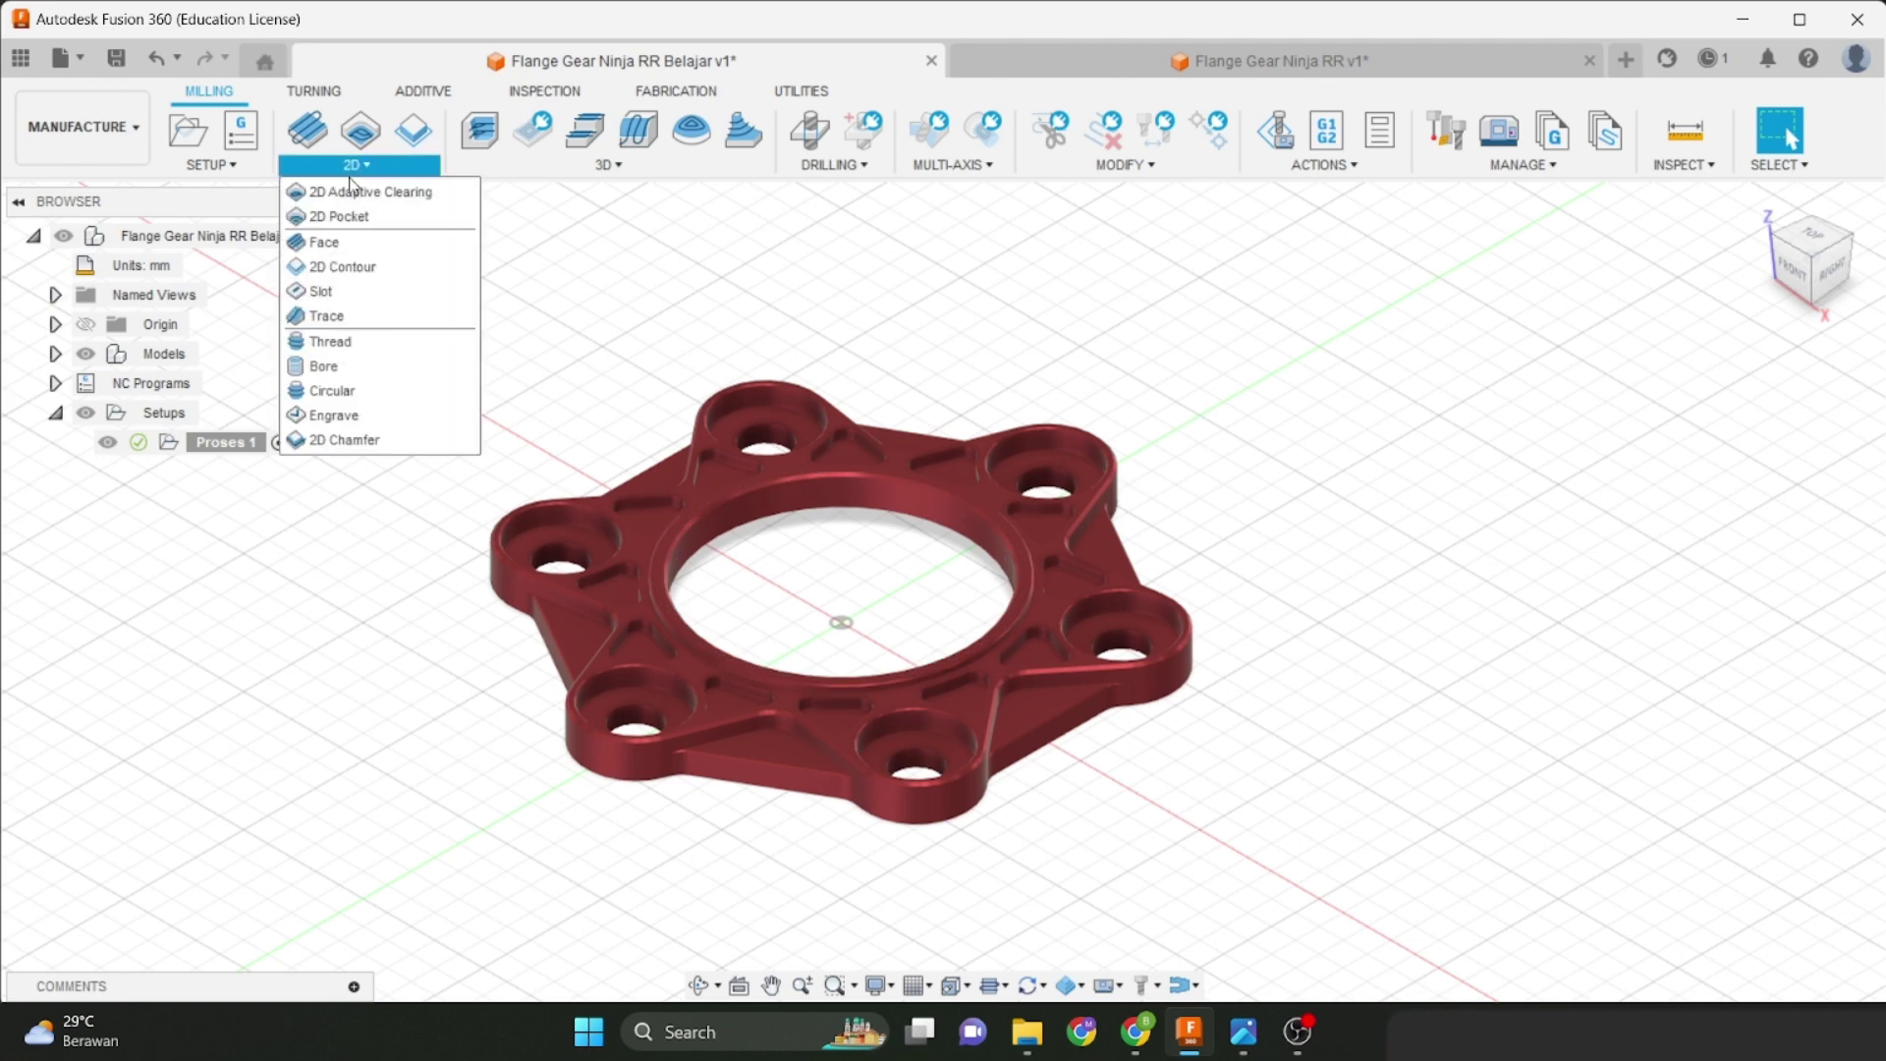
click(372, 196)
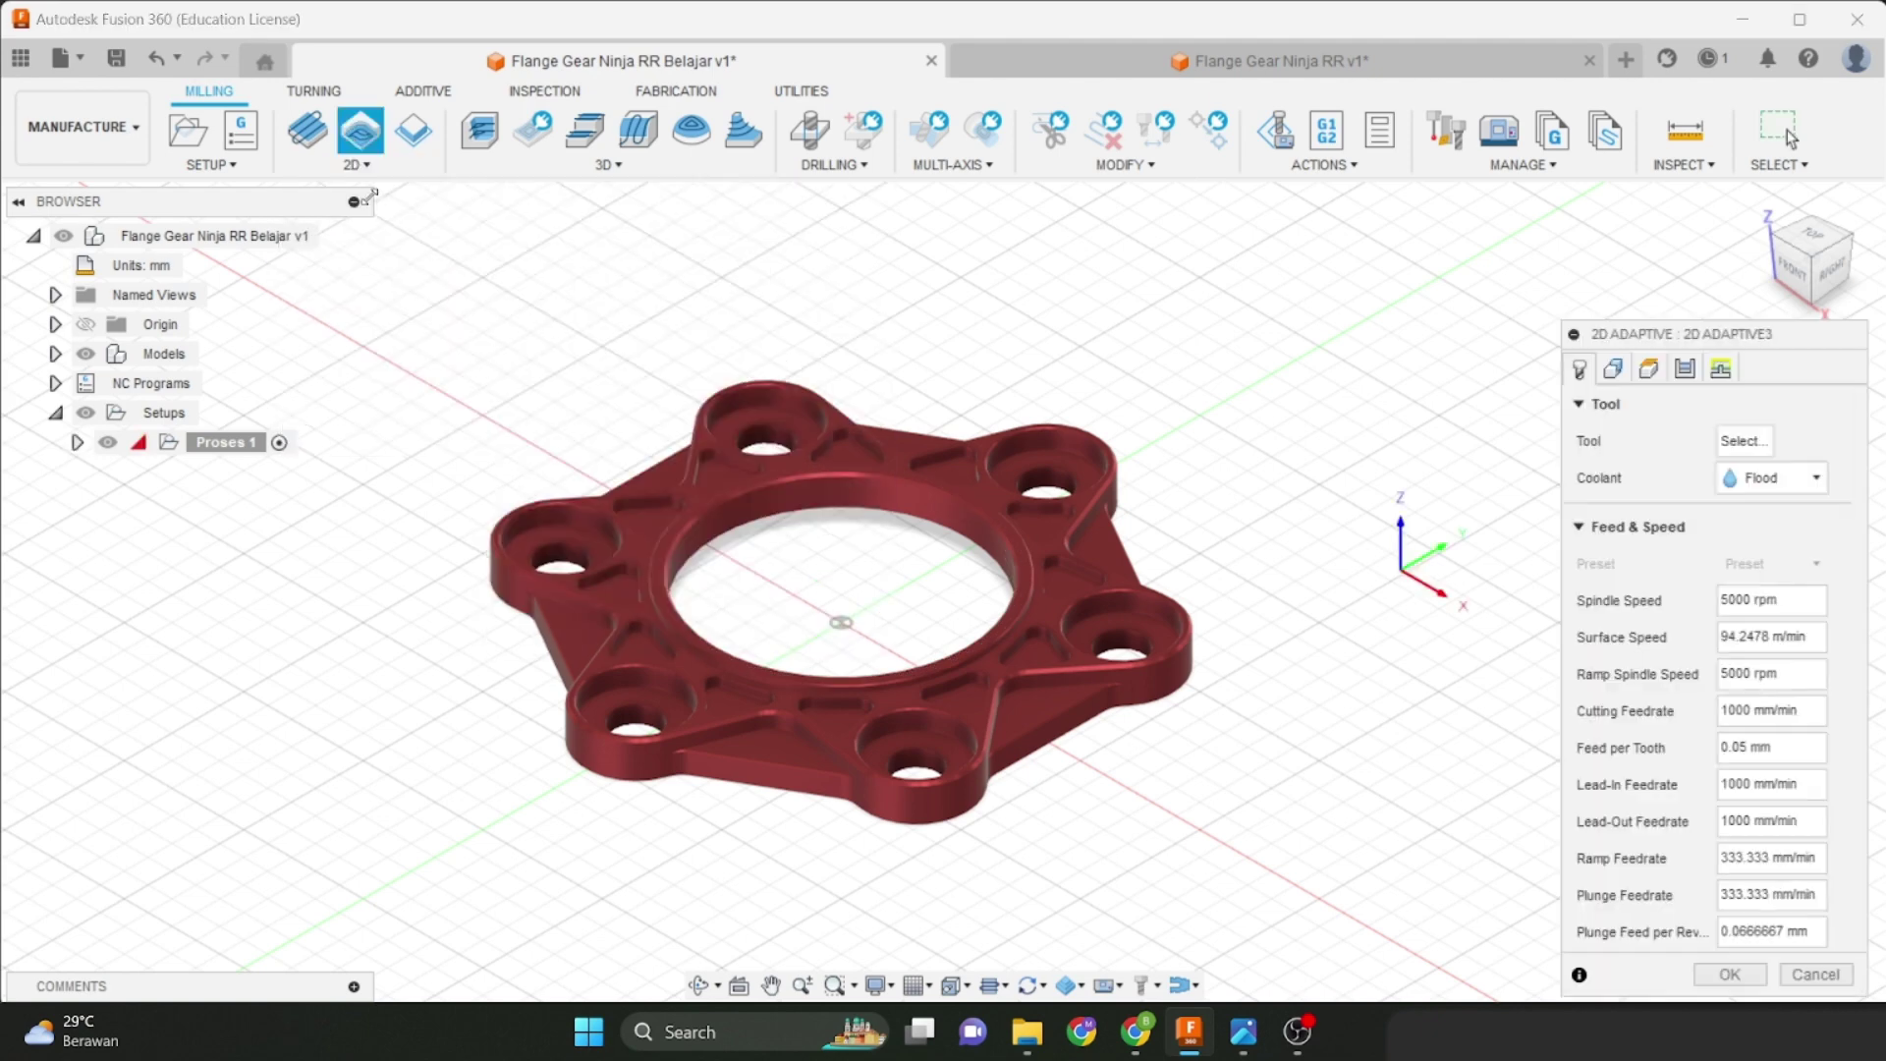
drag(1648, 334, 1648, 216)
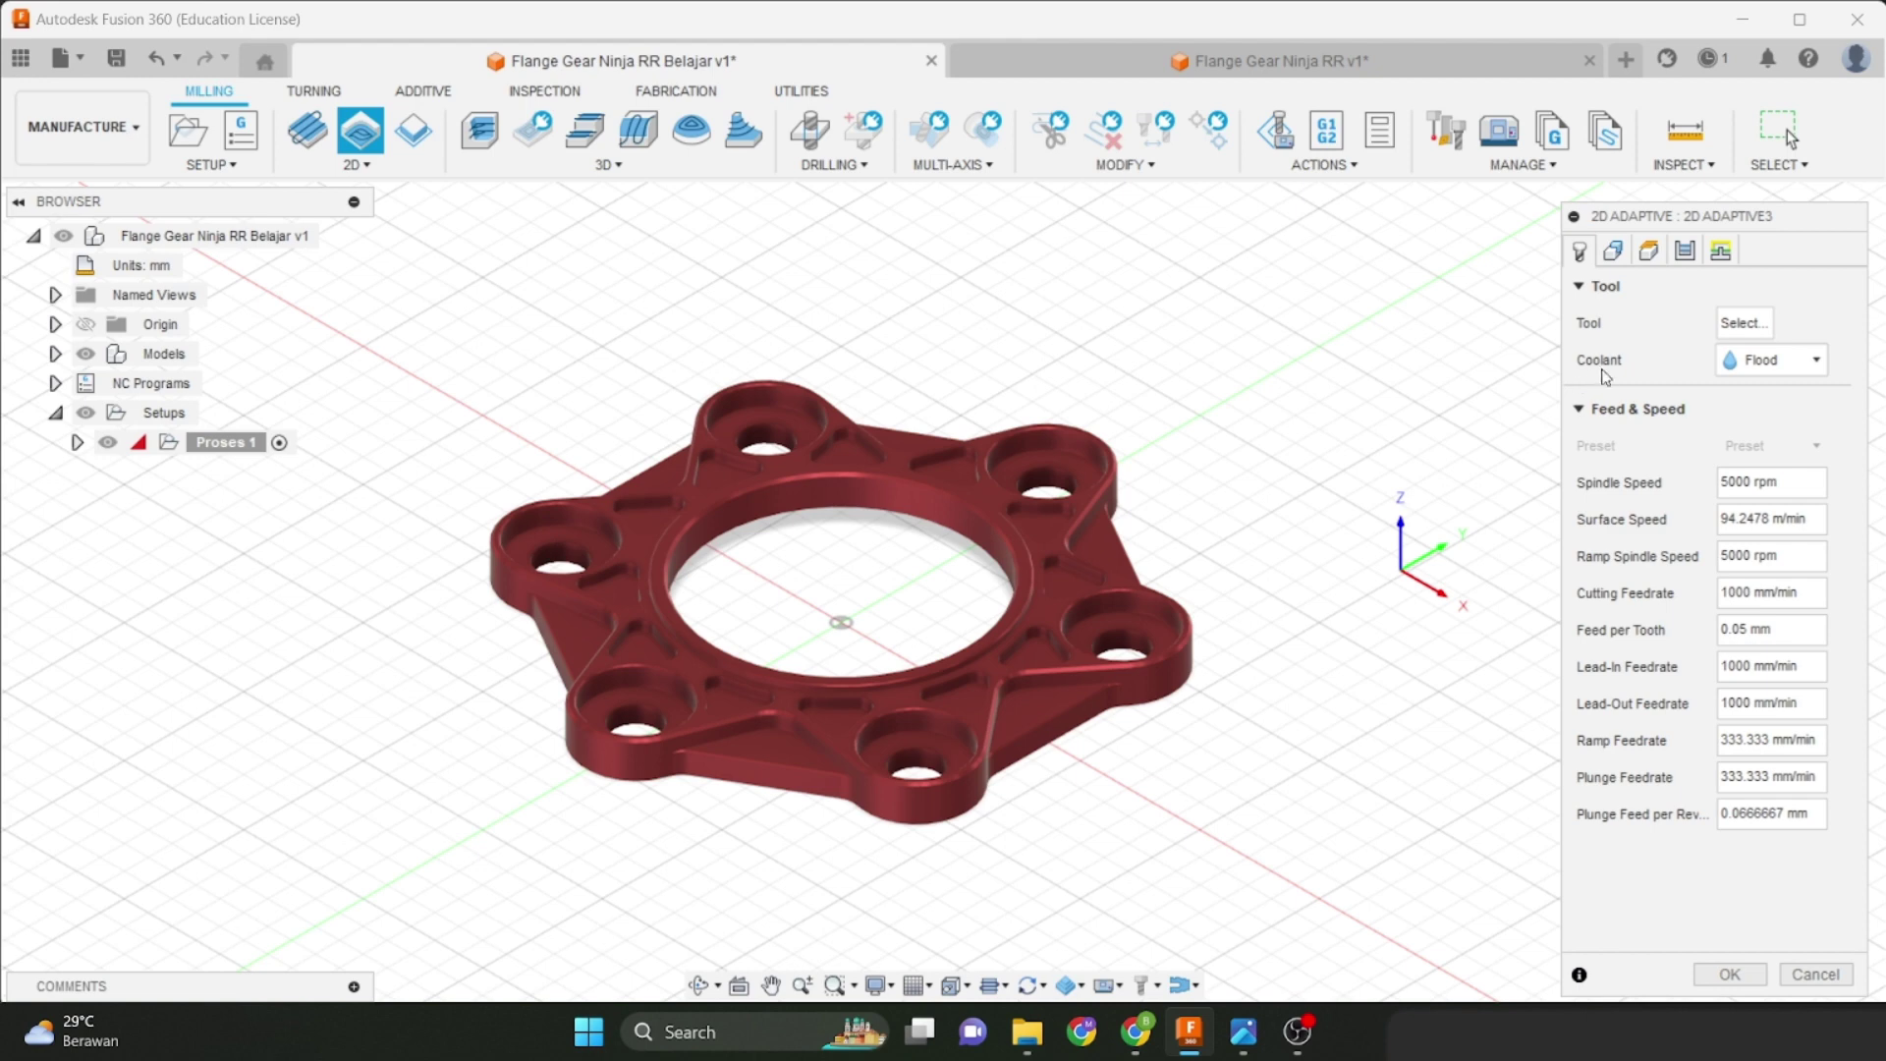
click(1724, 327)
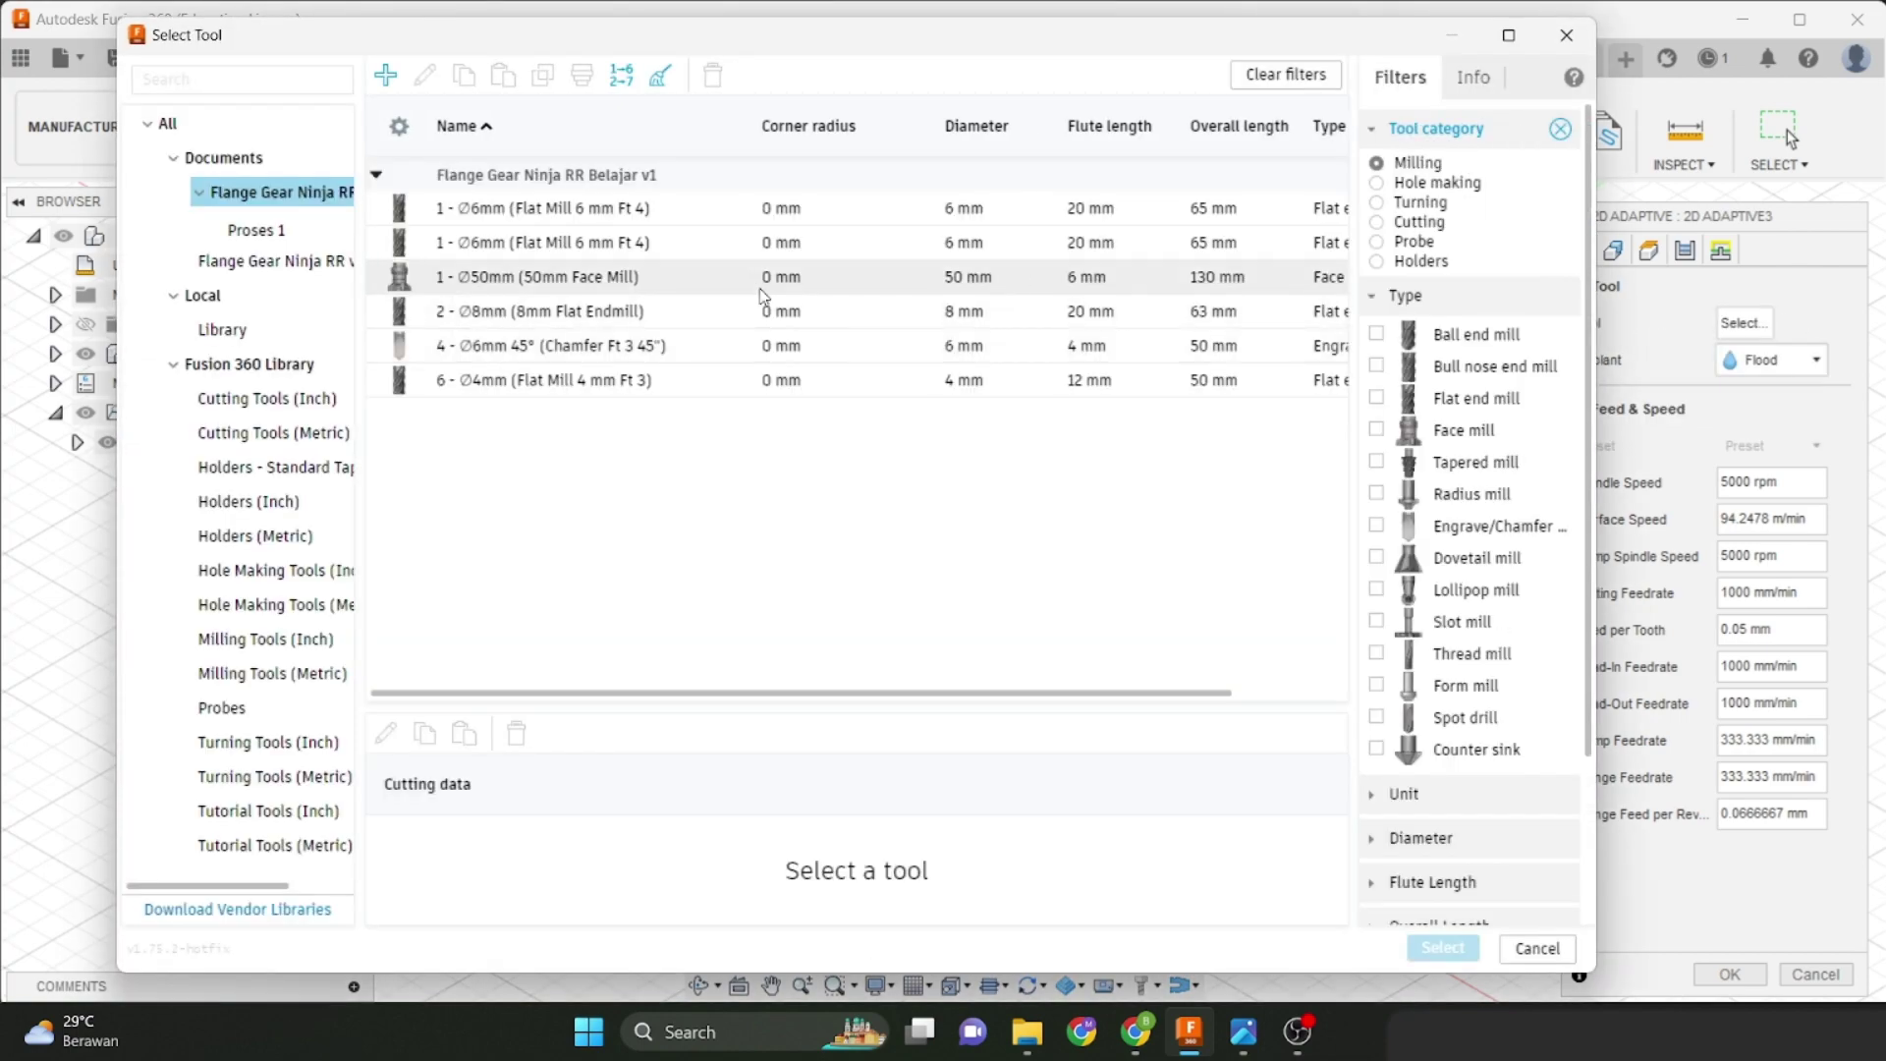
Filter the Fusion 360 Library to flat end mills and choose the metric 6mm Flat Endmill for the operation.
click(257, 362)
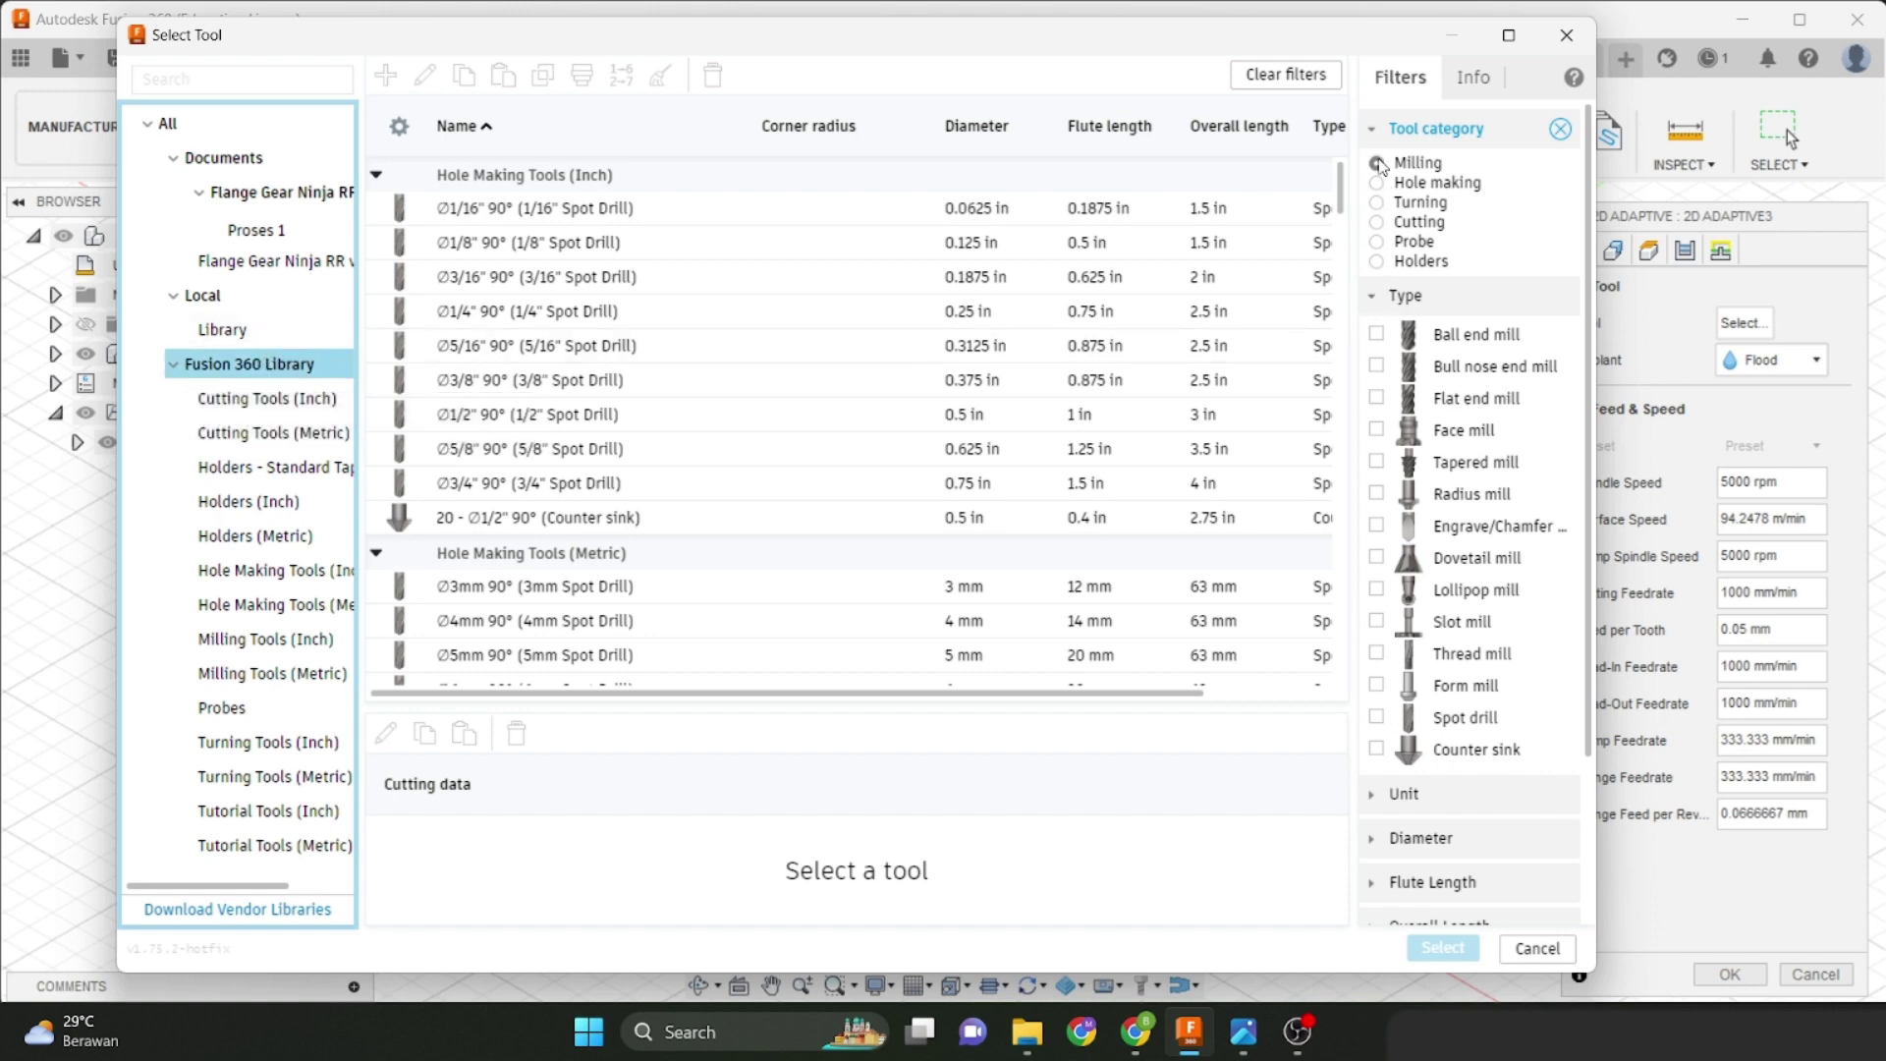
click(1376, 397)
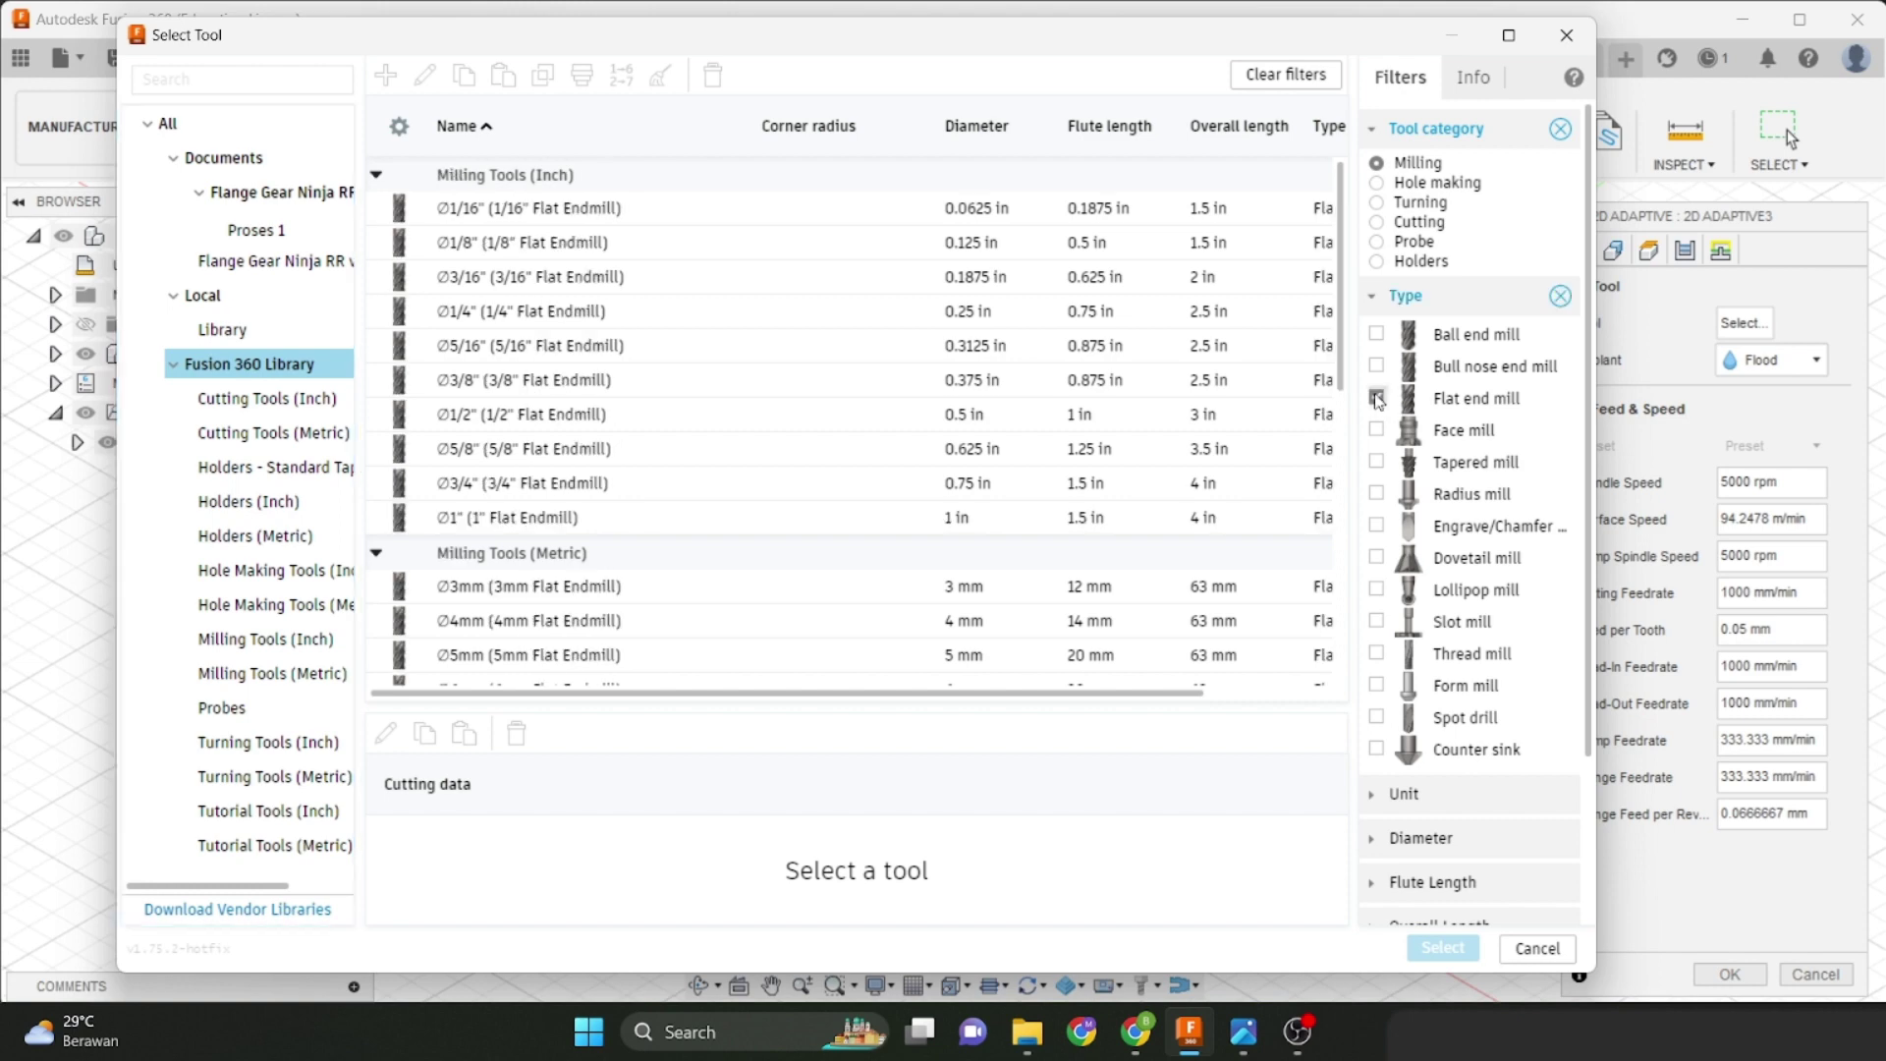
scroll(800, 379, down, 6)
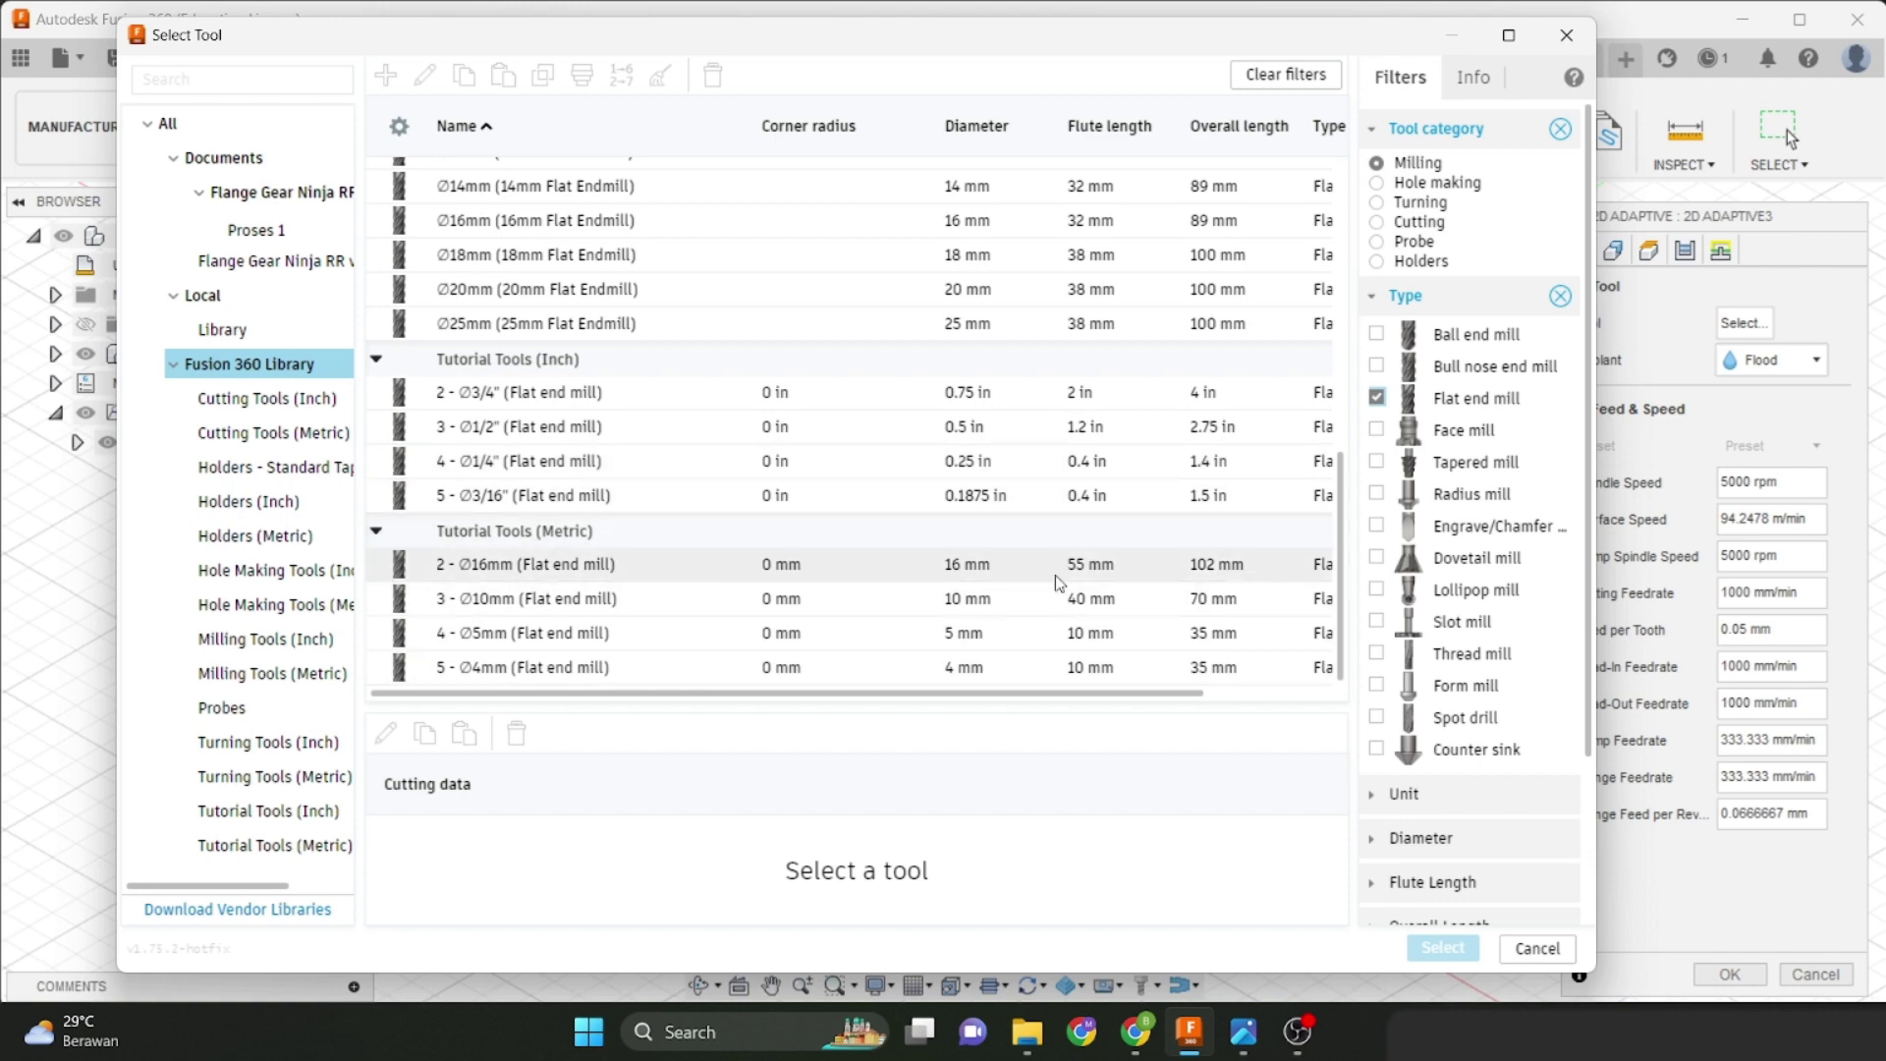
scroll(777, 518, up, 5)
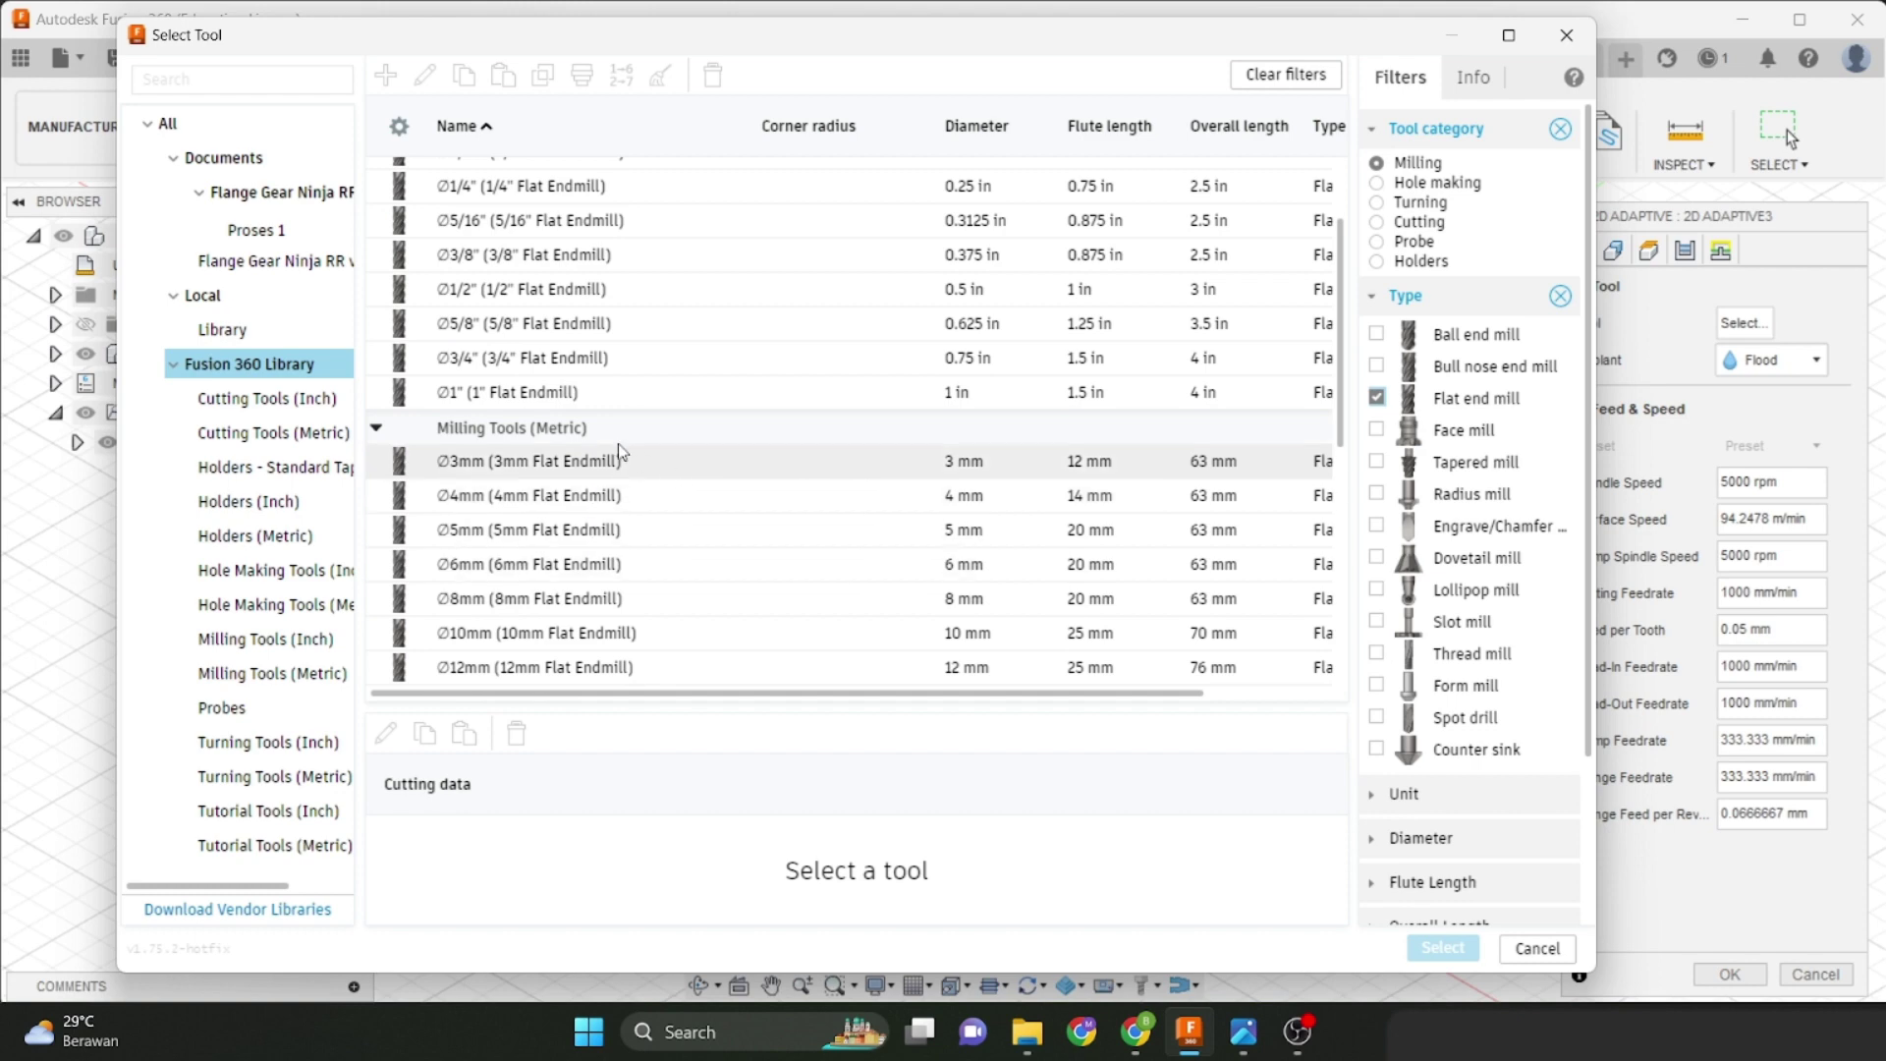
click(770, 580)
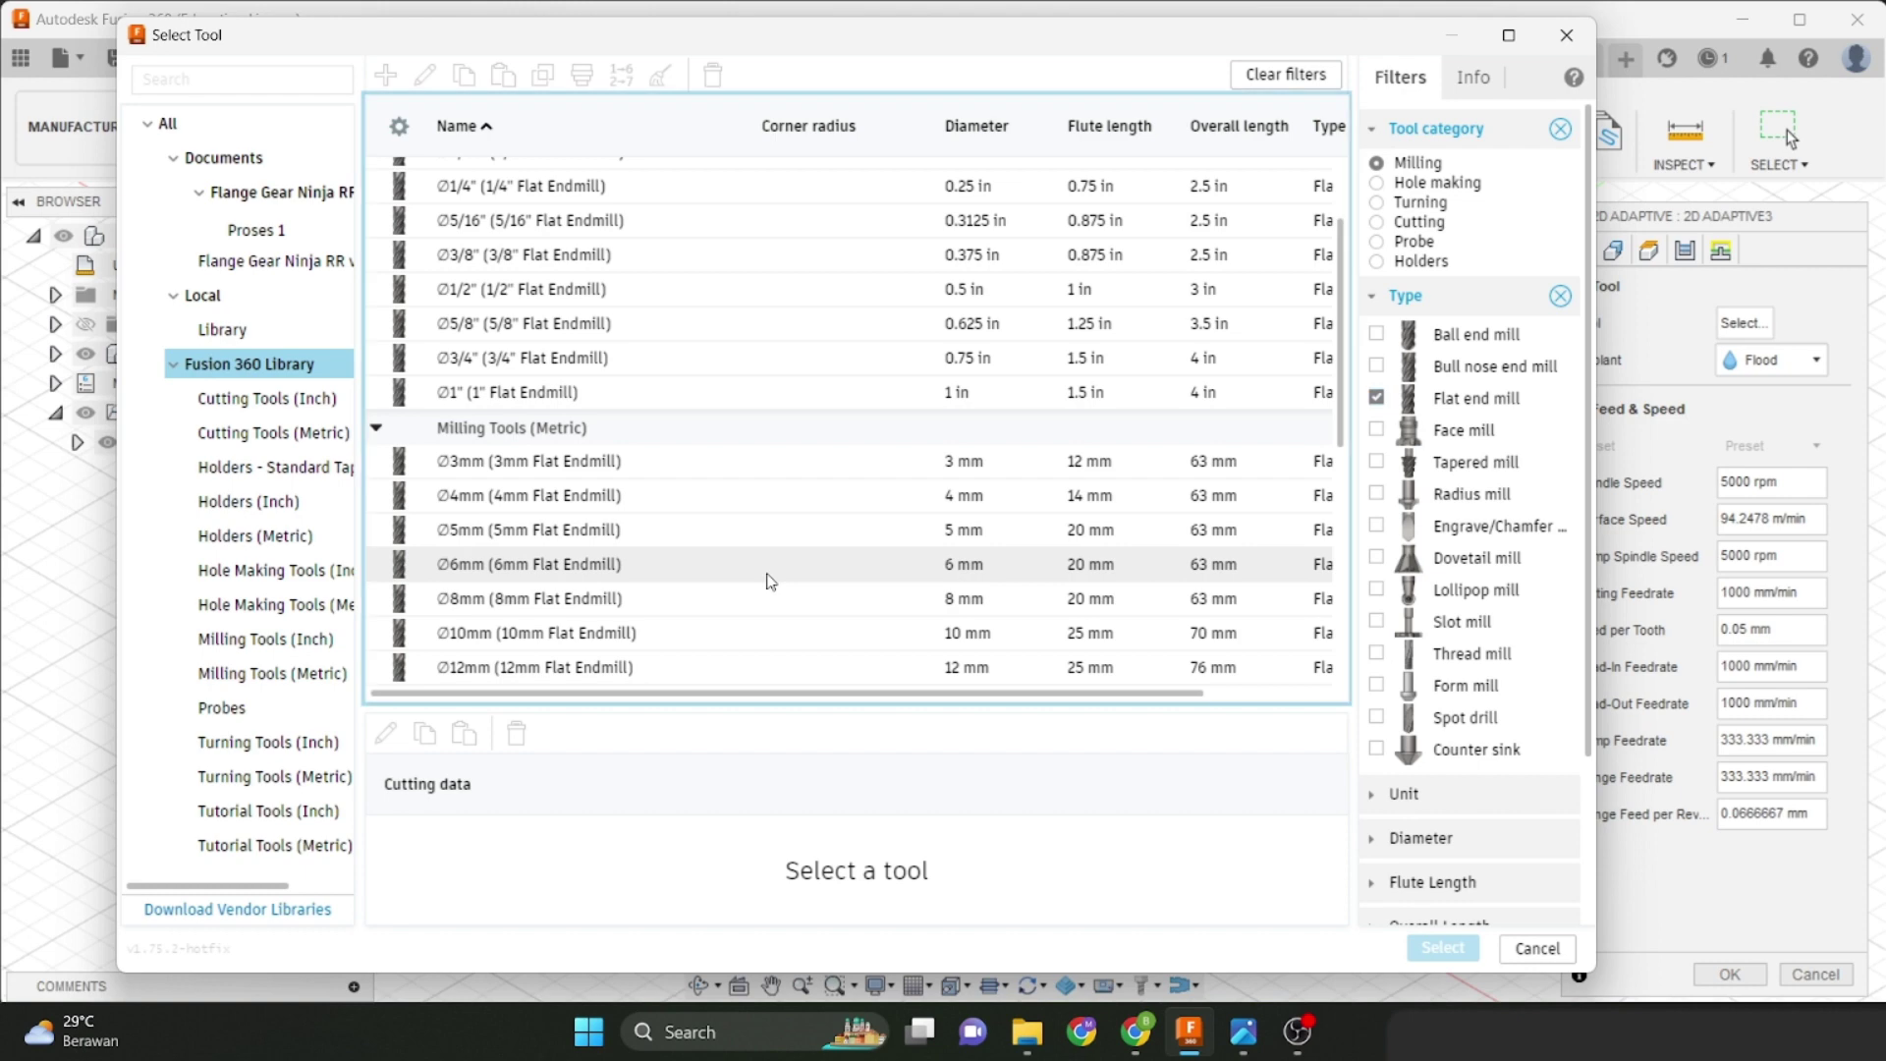
click(905, 564)
click(1443, 949)
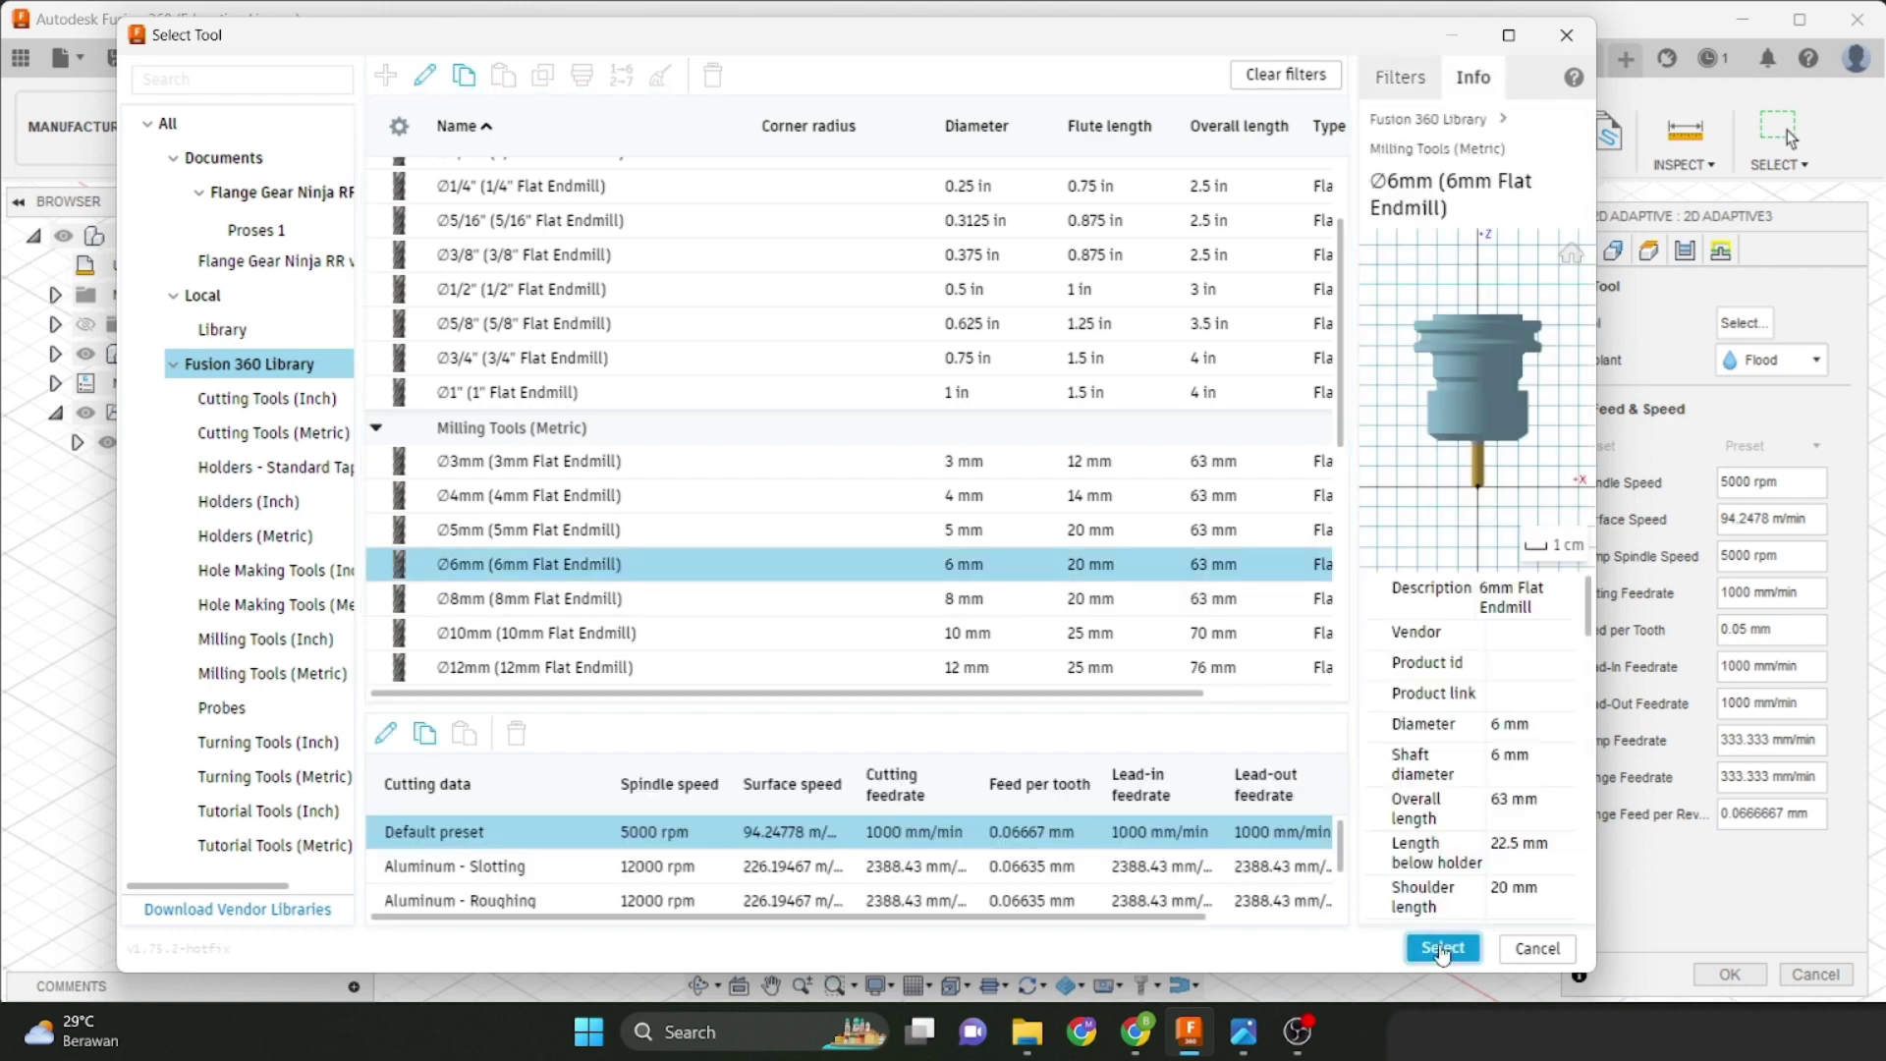
Delete the two Flat Mill 6 mm Ft 4 tools, the 8mm Flat Endmill and the Flat Mill 4 mm Ft 3 from the document's tool library.
click(1744, 322)
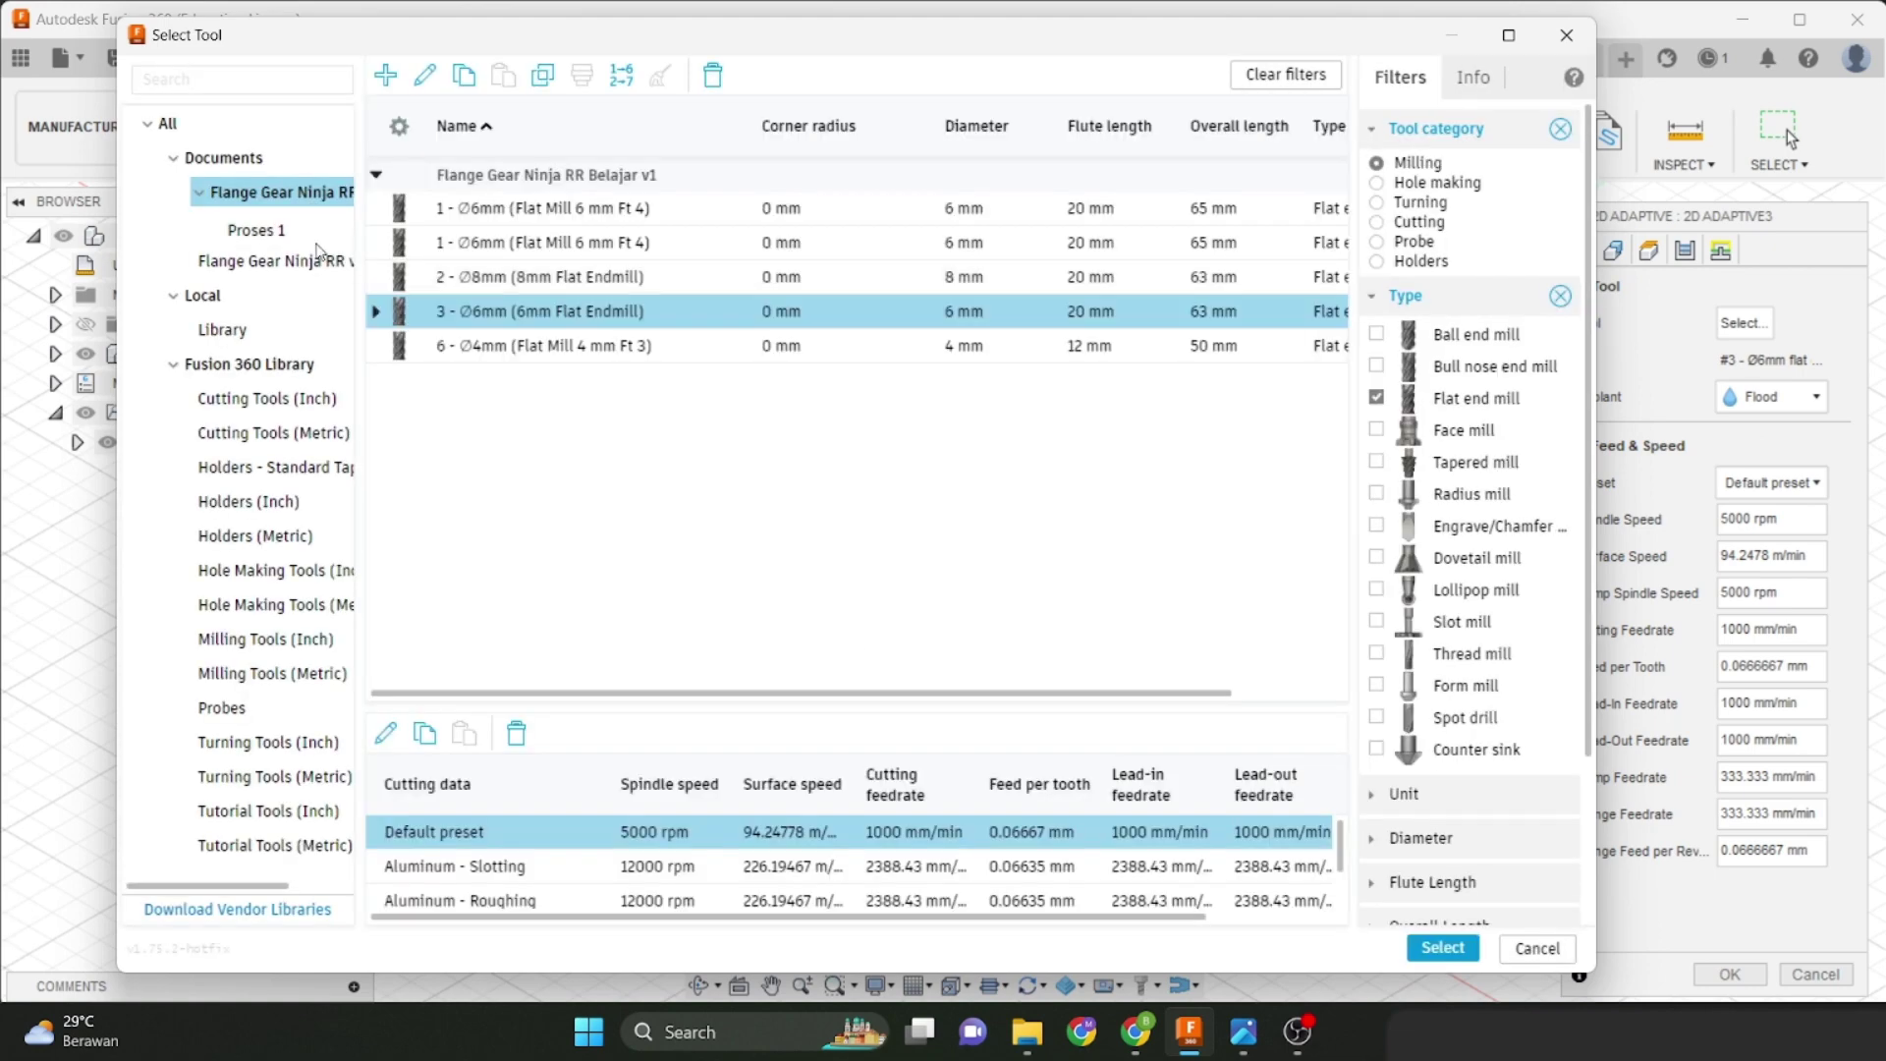
click(465, 348)
ctrl+click(449, 279)
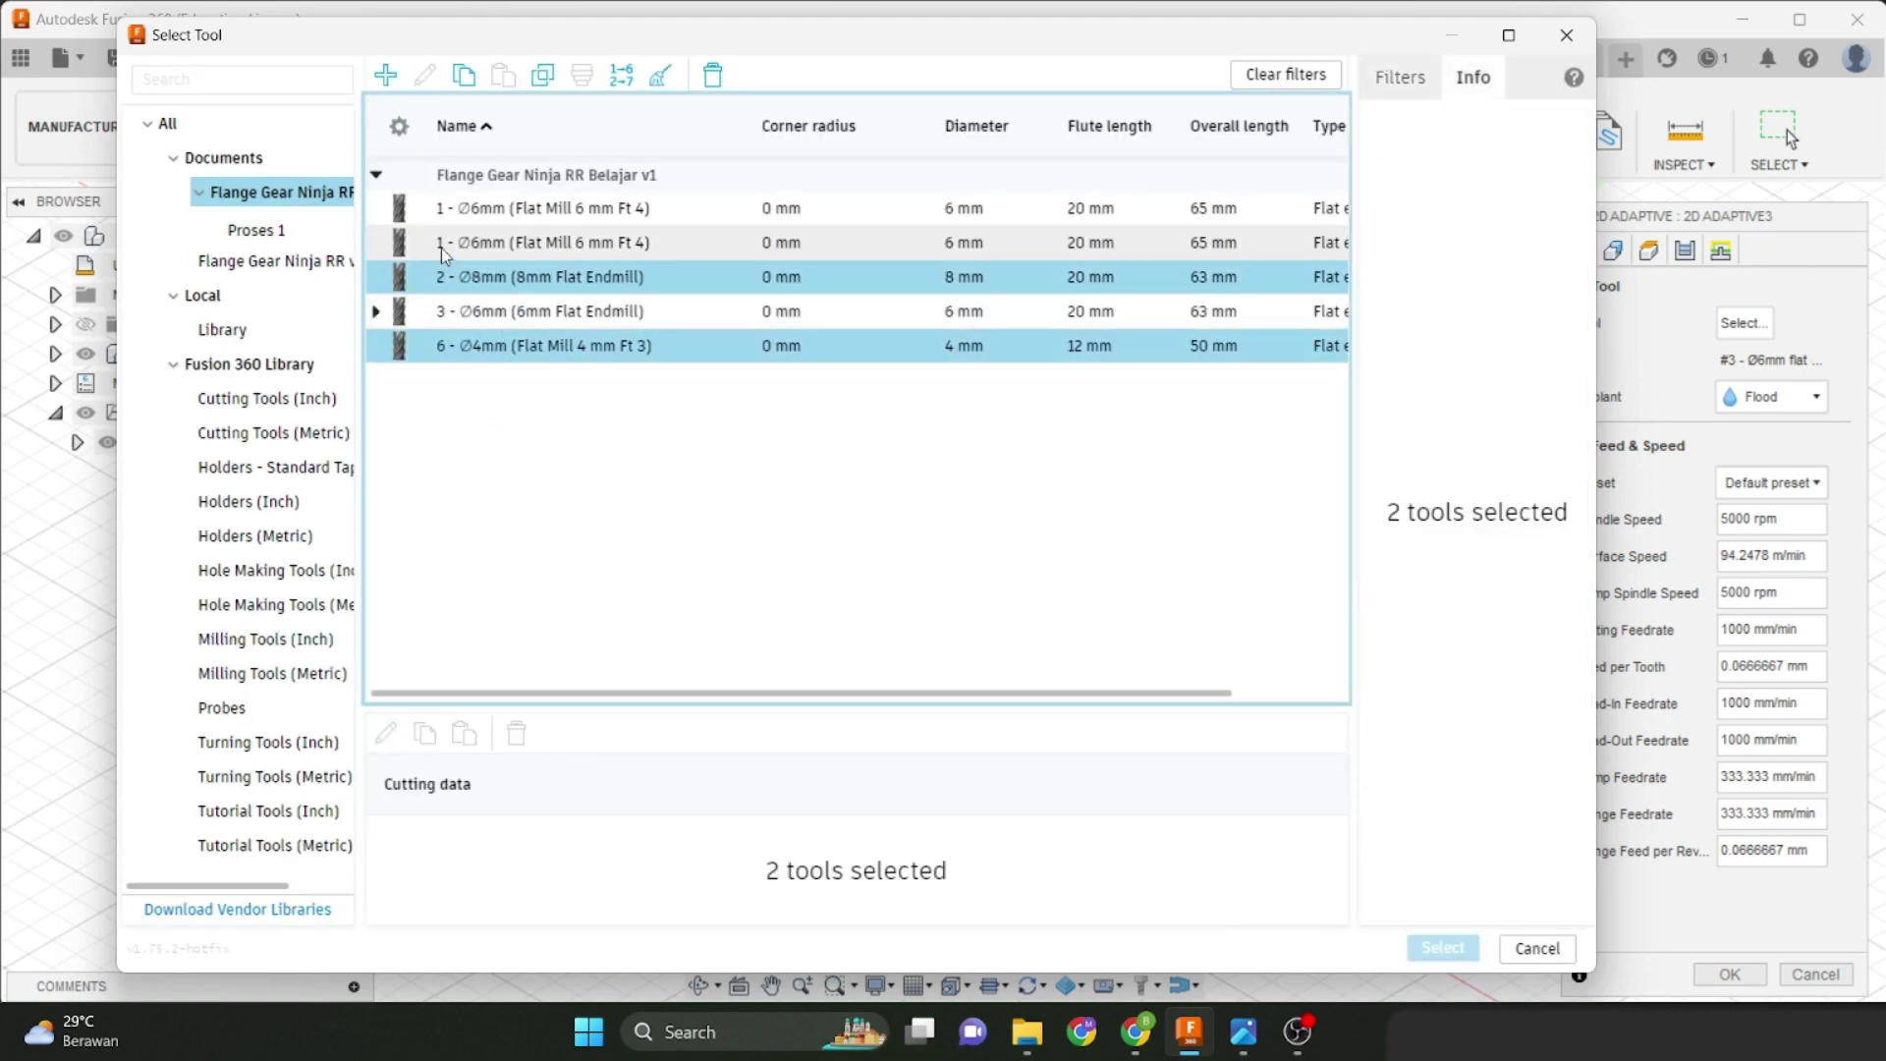
ctrl+click(449, 244)
ctrl+click(449, 209)
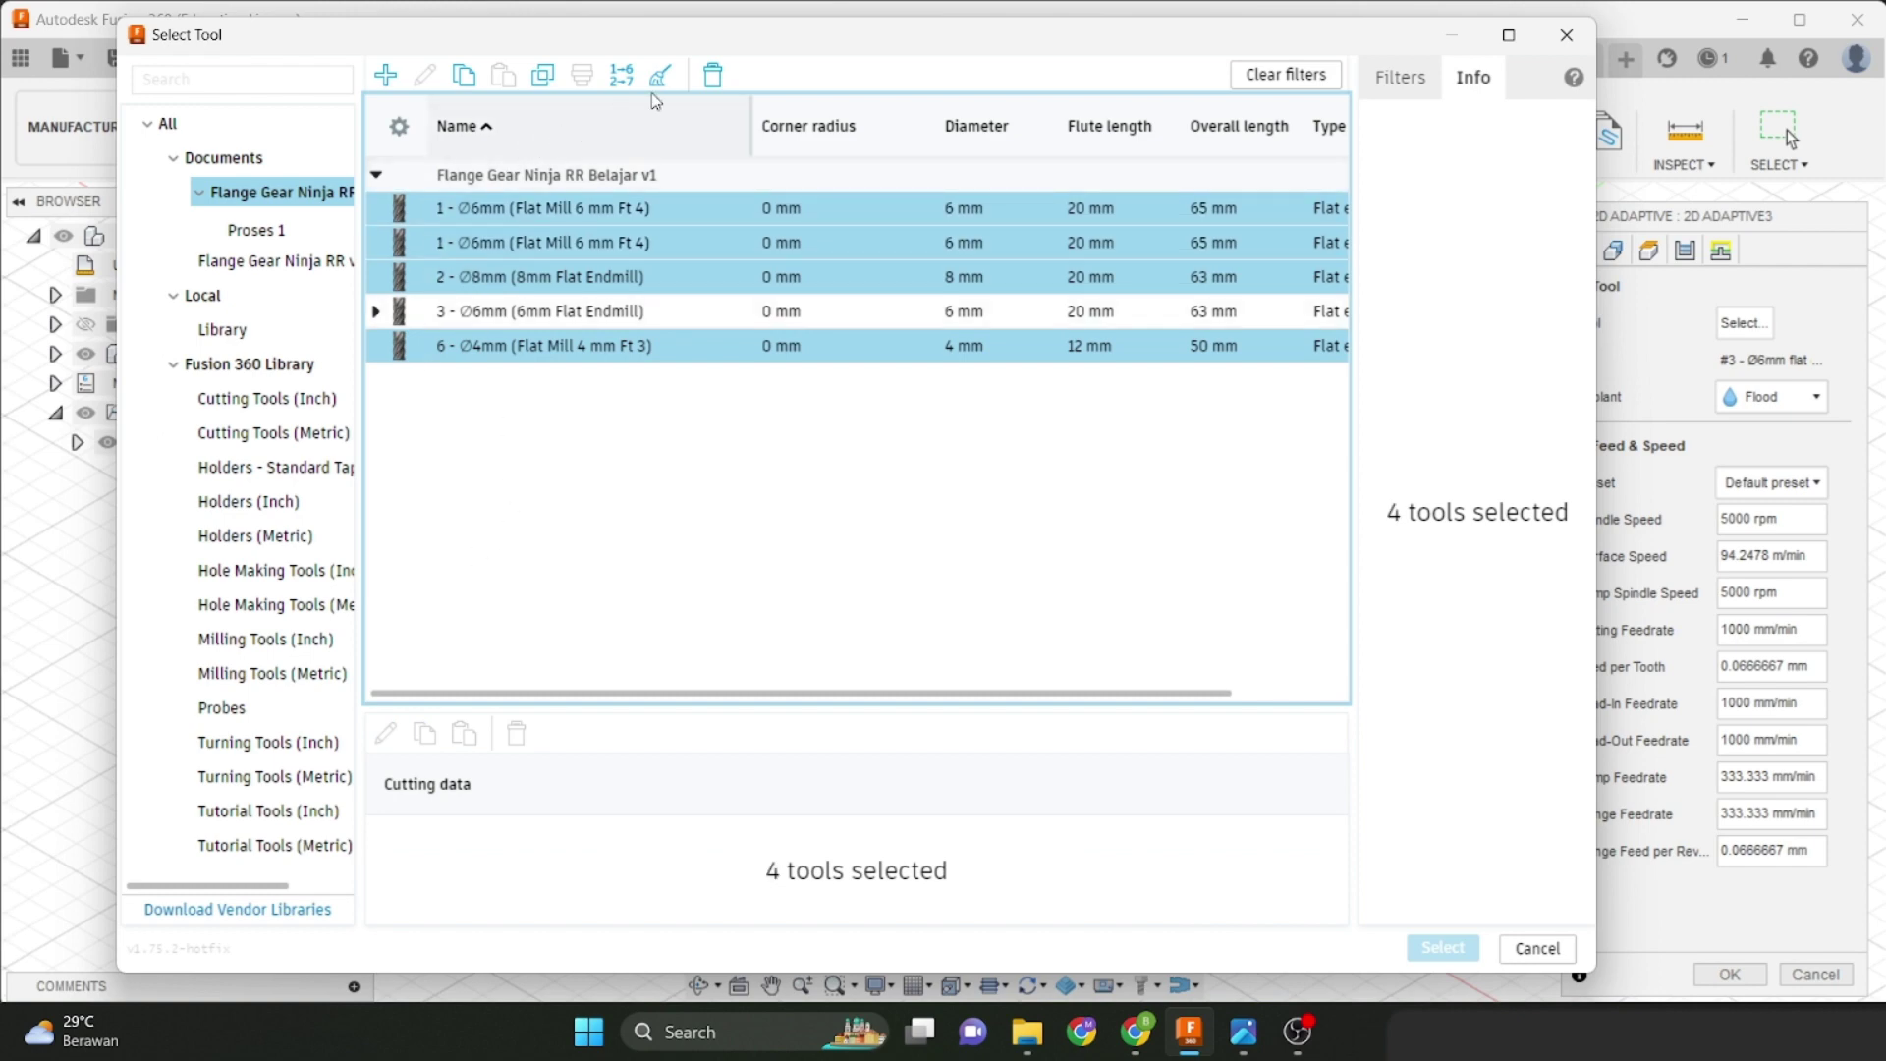
click(713, 75)
click(968, 651)
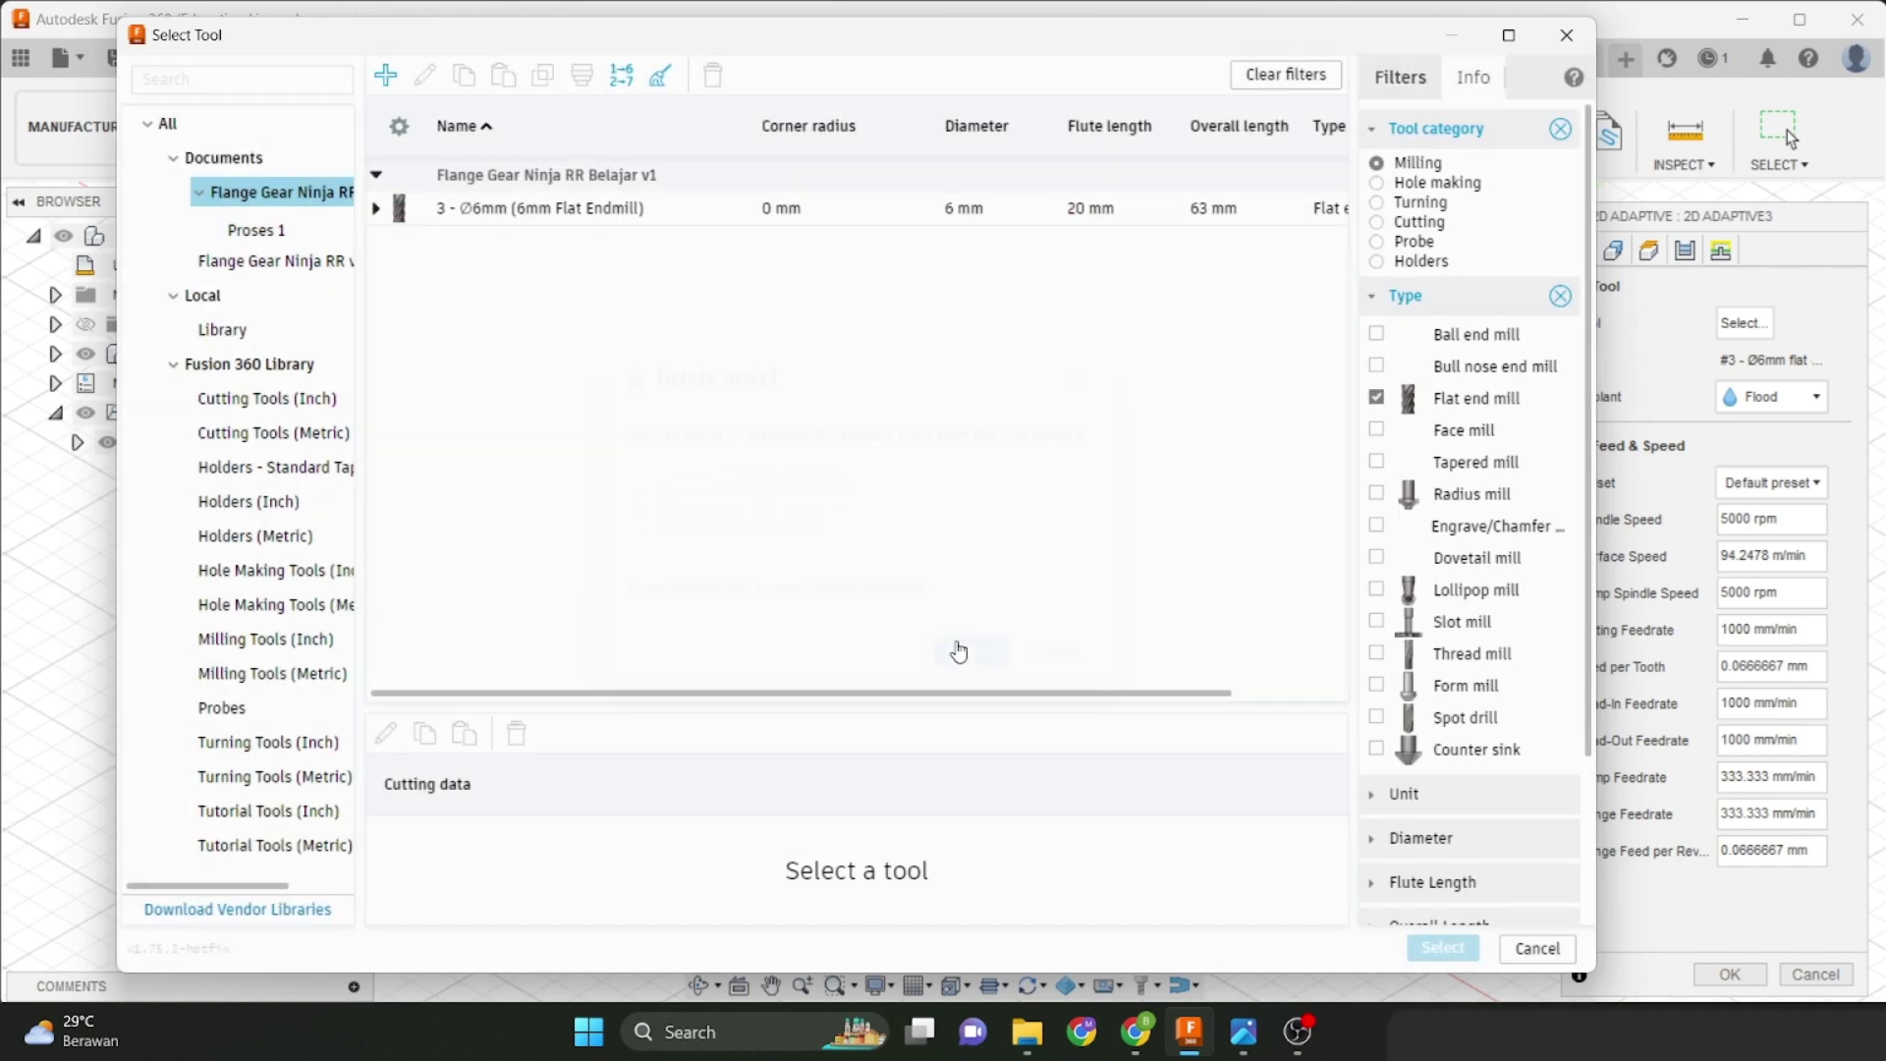
Edit the 6mm Flat Endmill's cutter to have 4 flutes and HSS material.
click(567, 207)
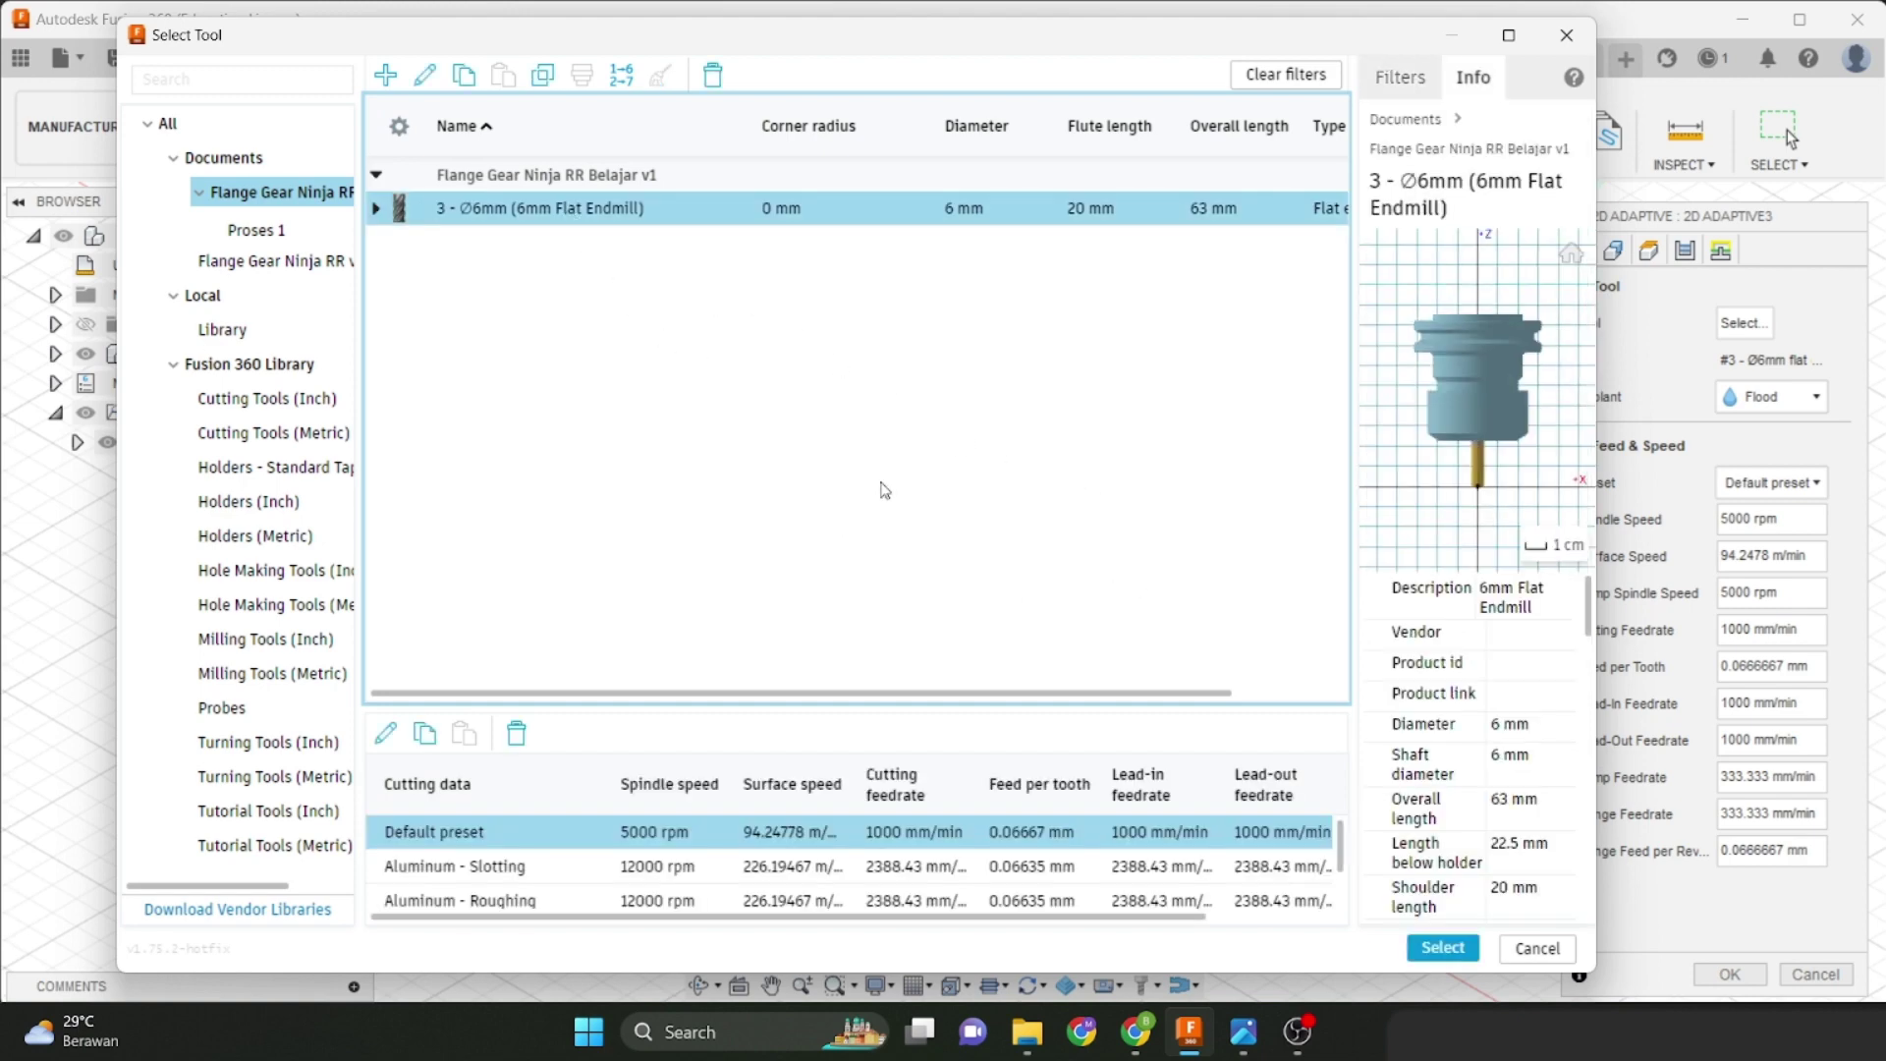
click(394, 731)
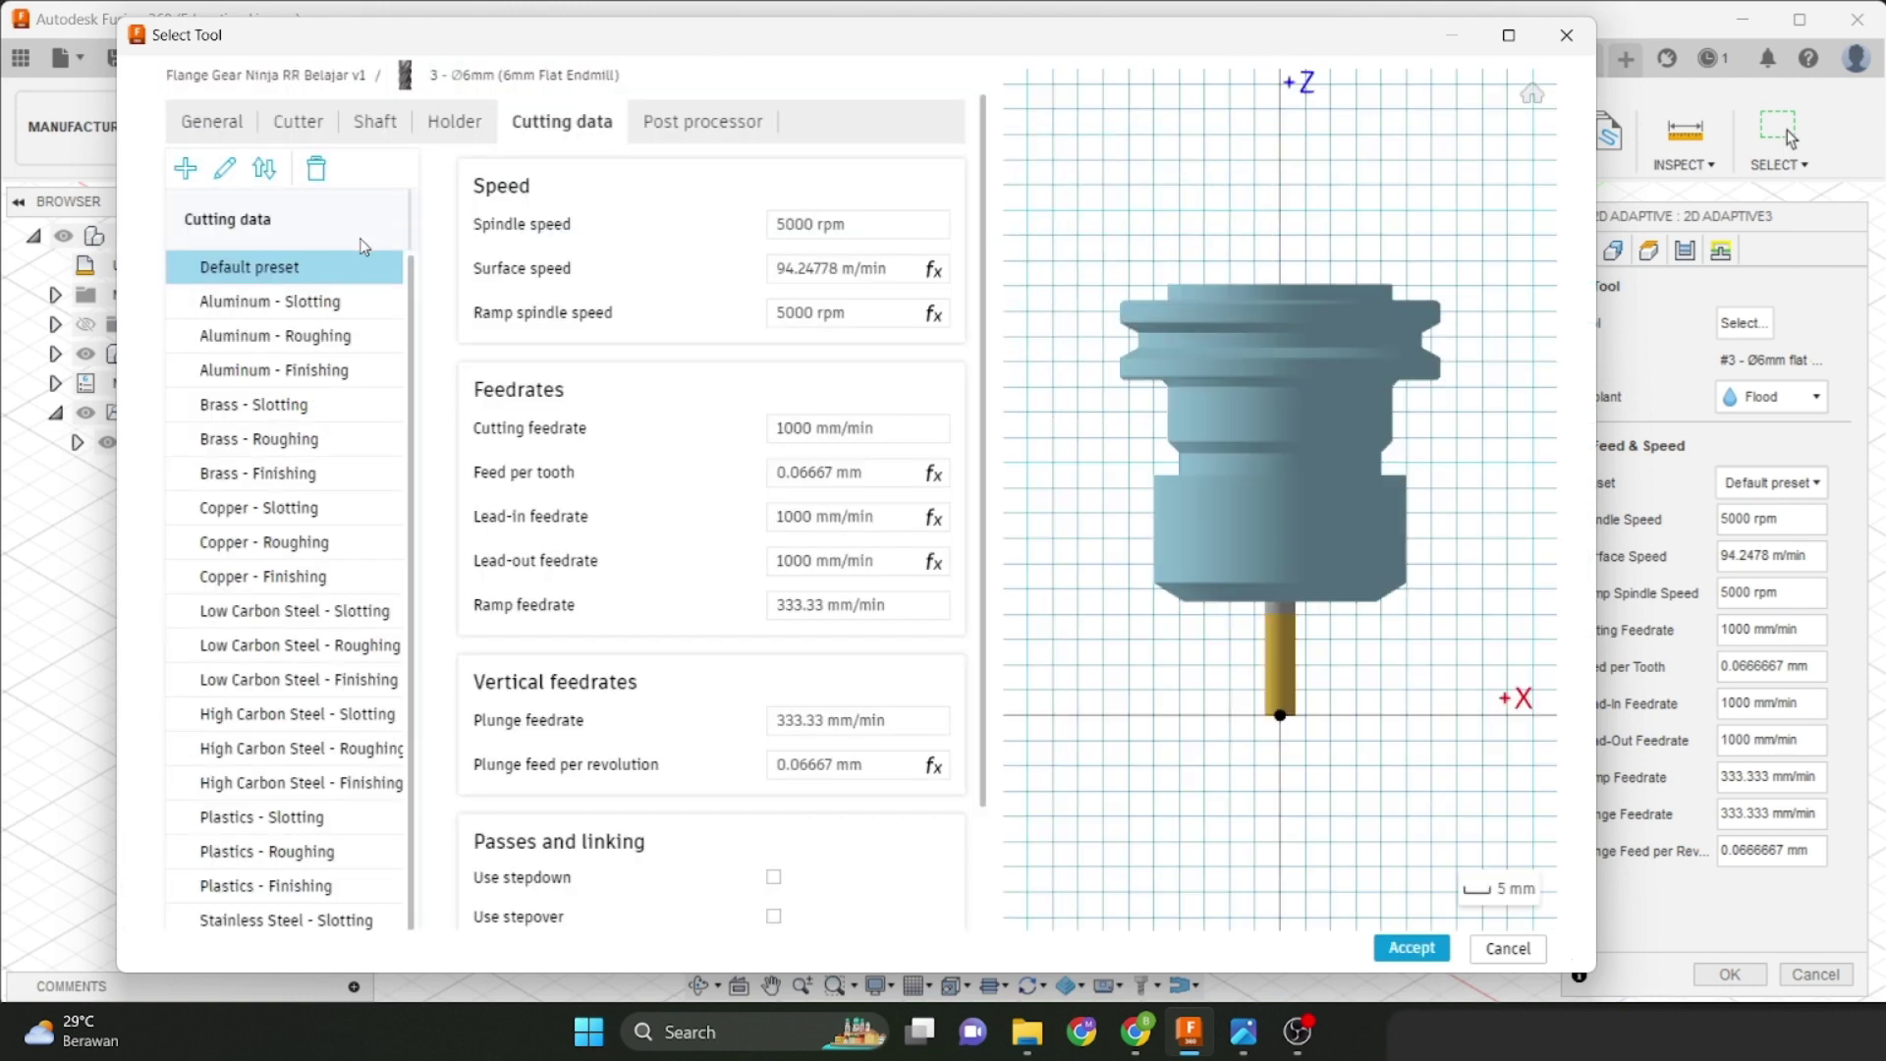
click(296, 121)
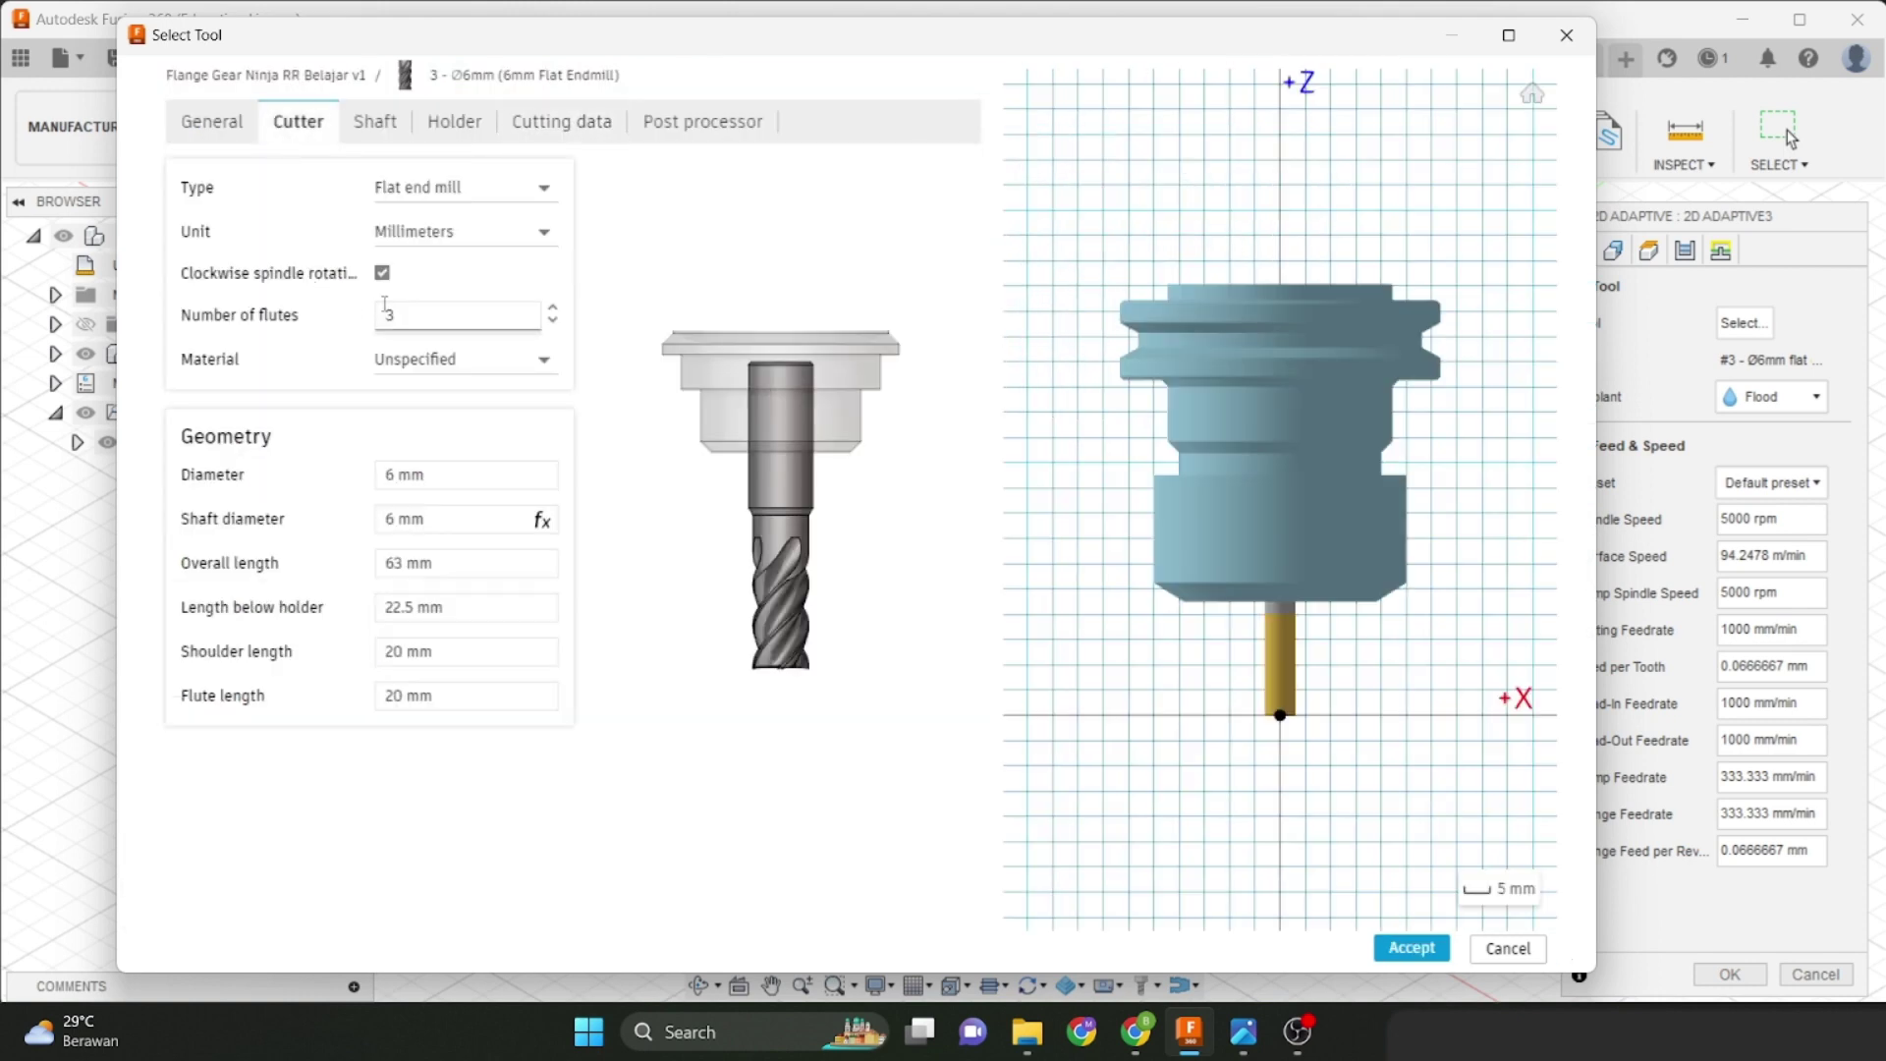
click(214, 126)
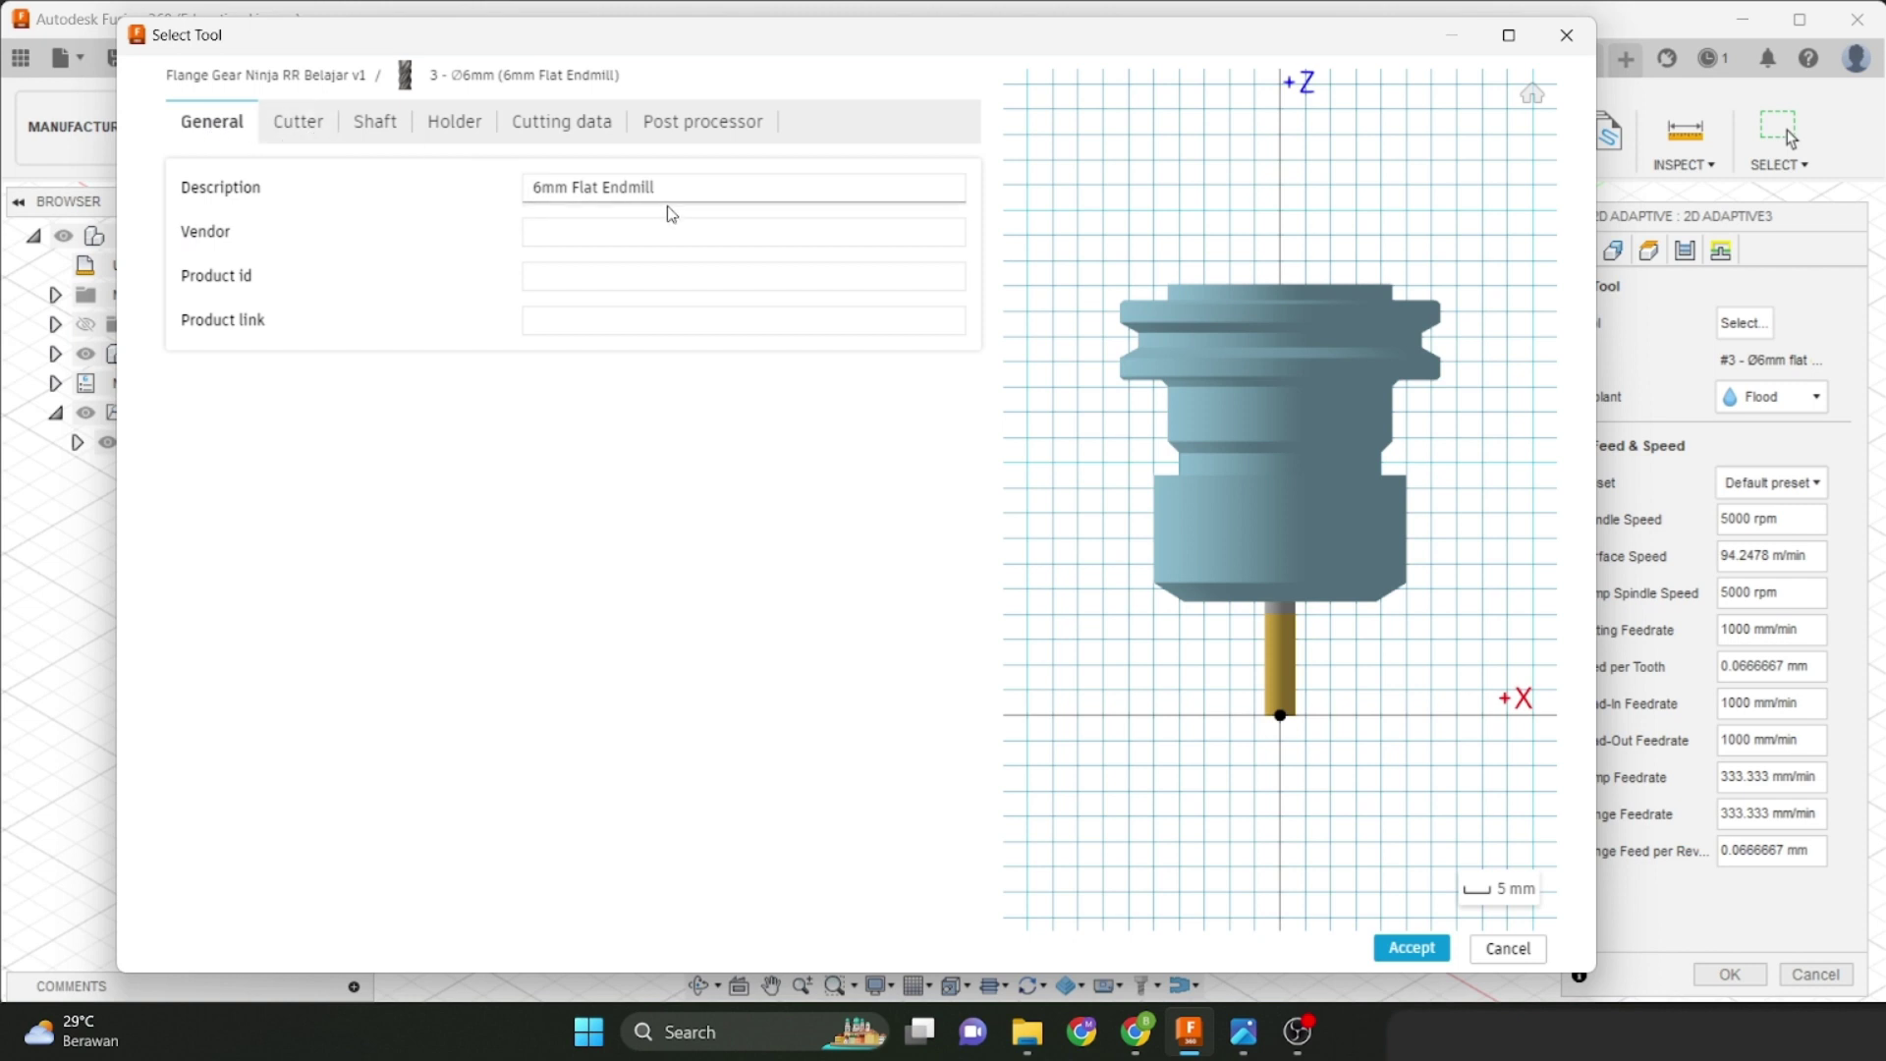
click(285, 128)
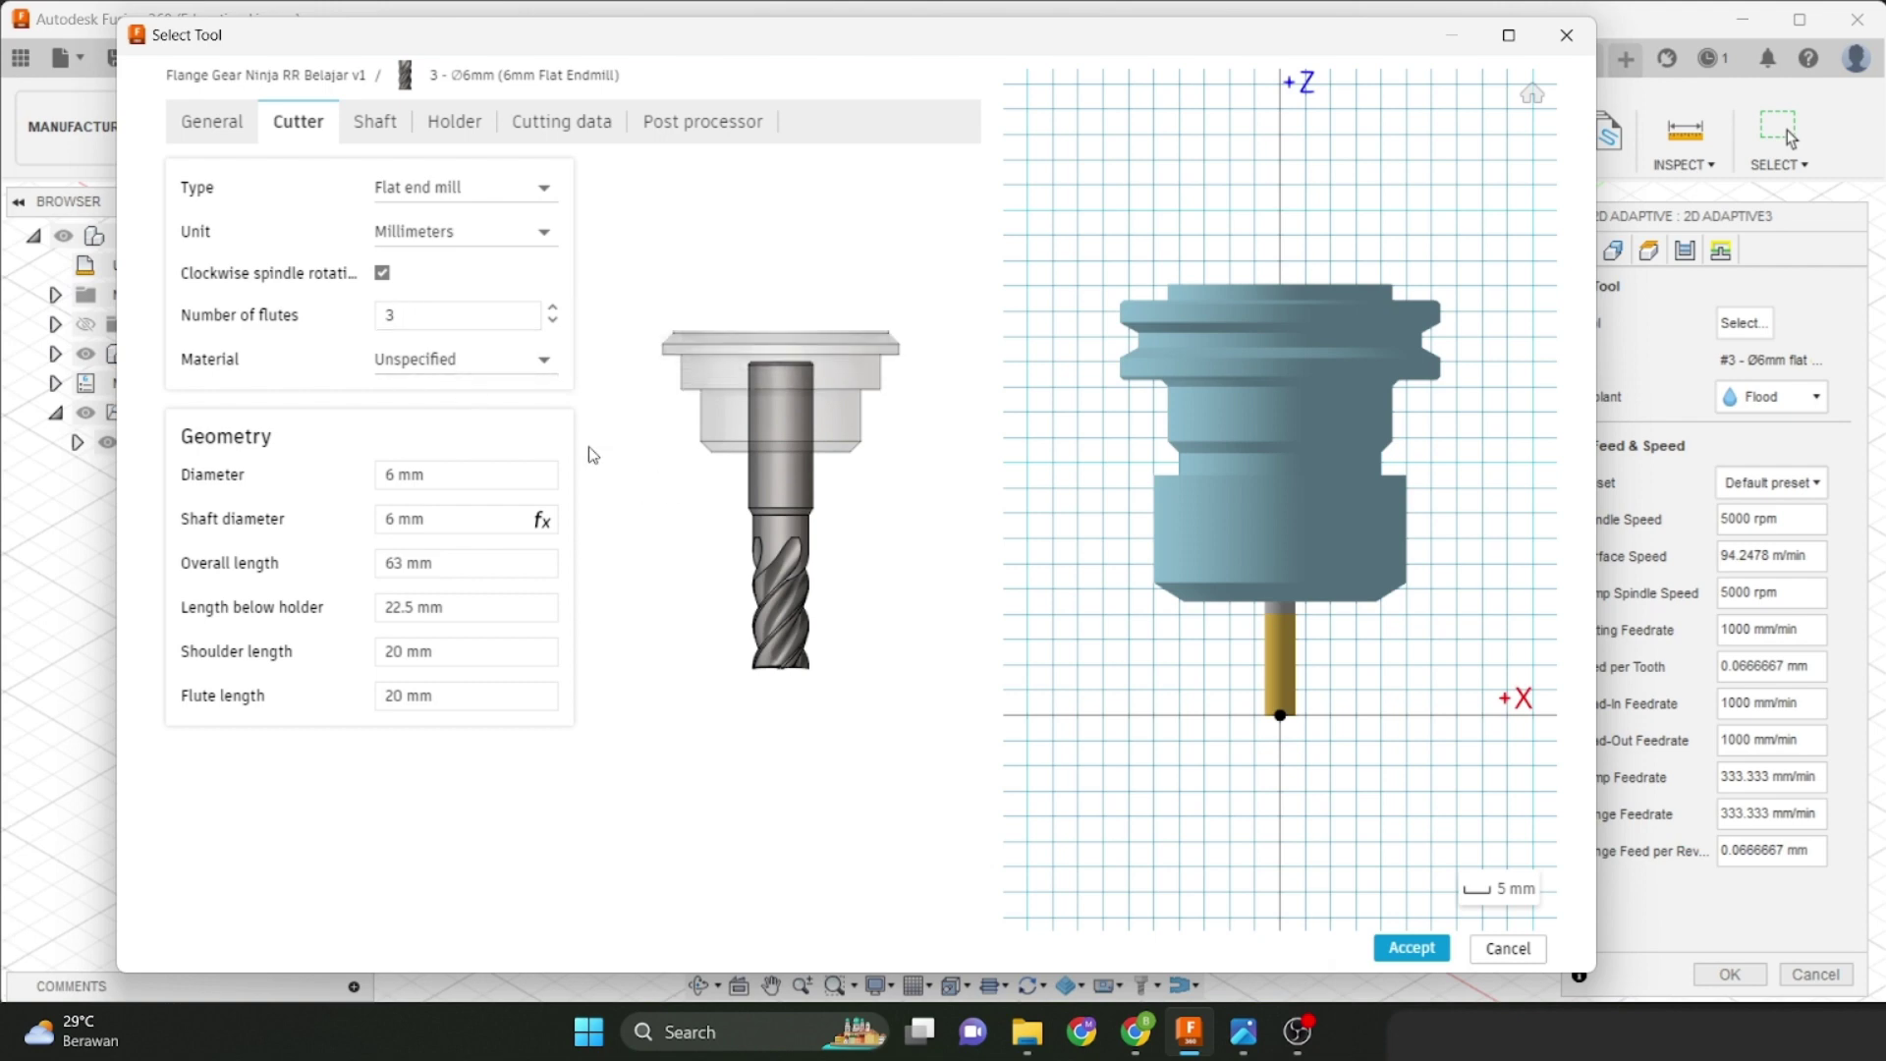
click(377, 313)
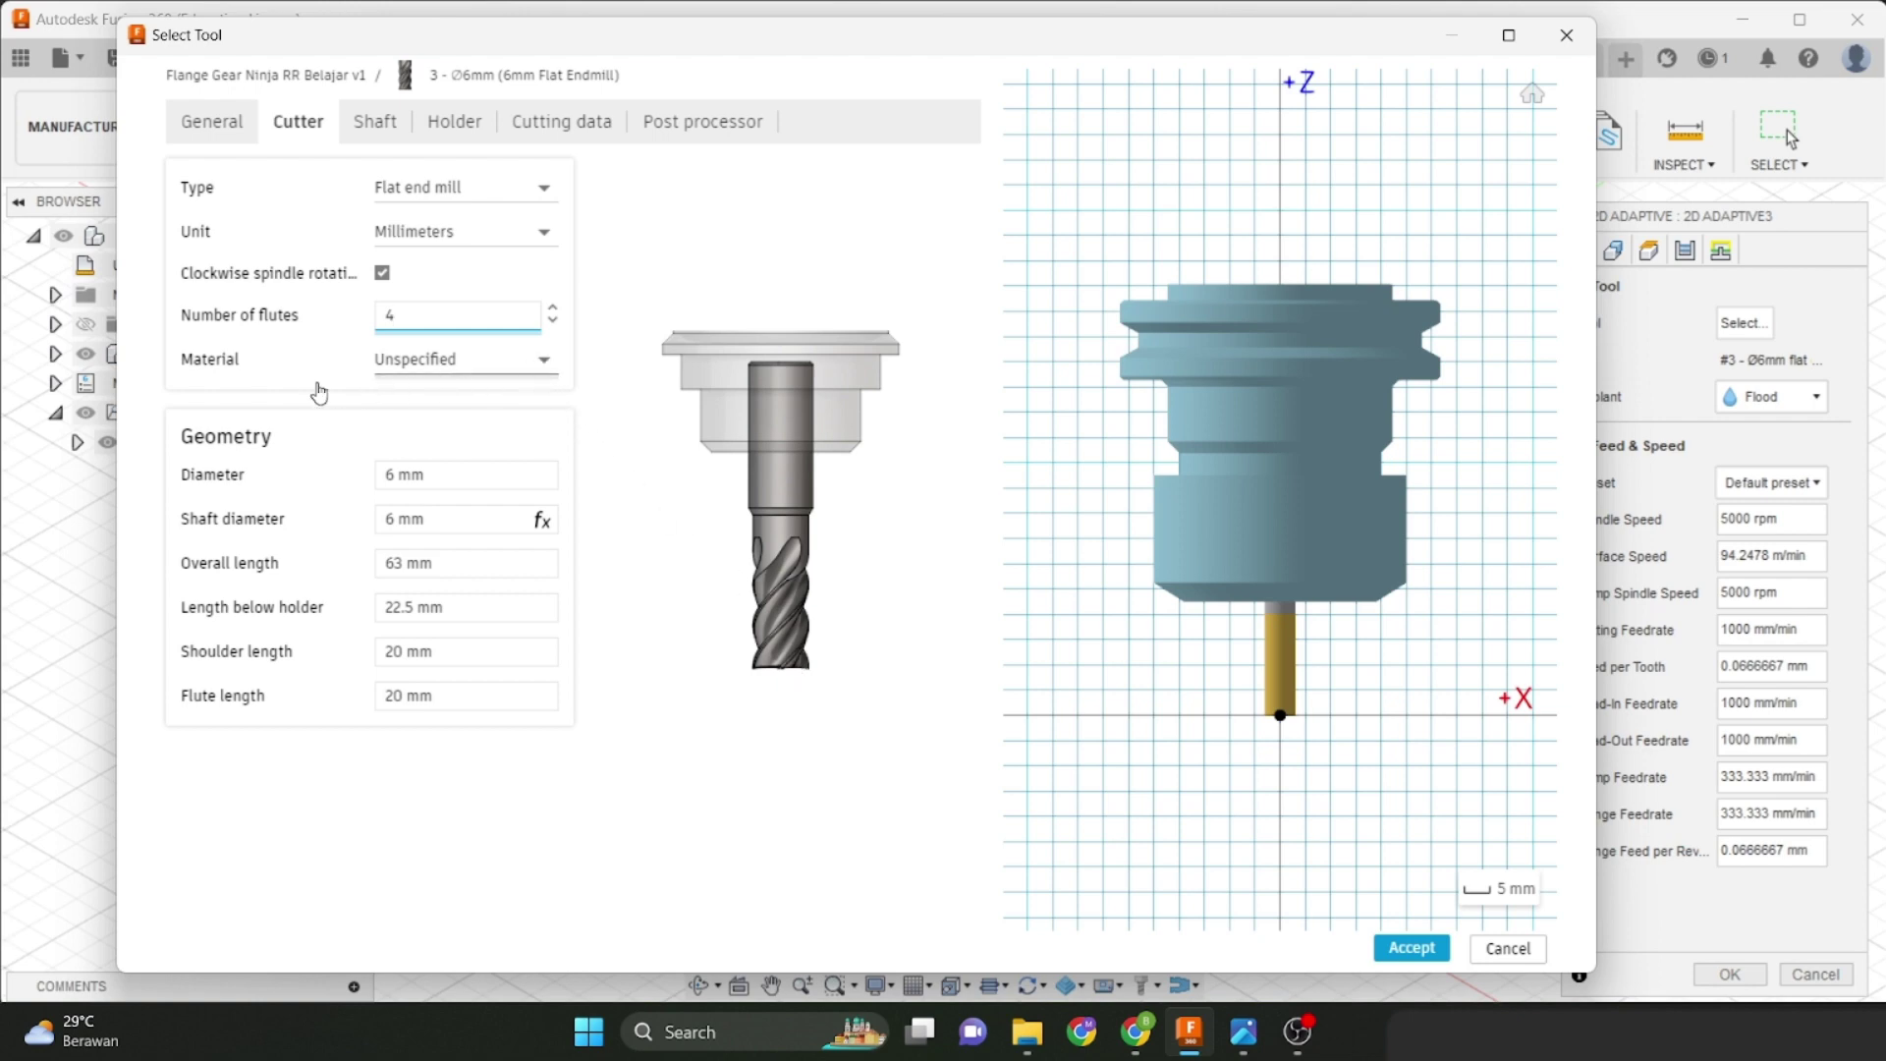
click(546, 364)
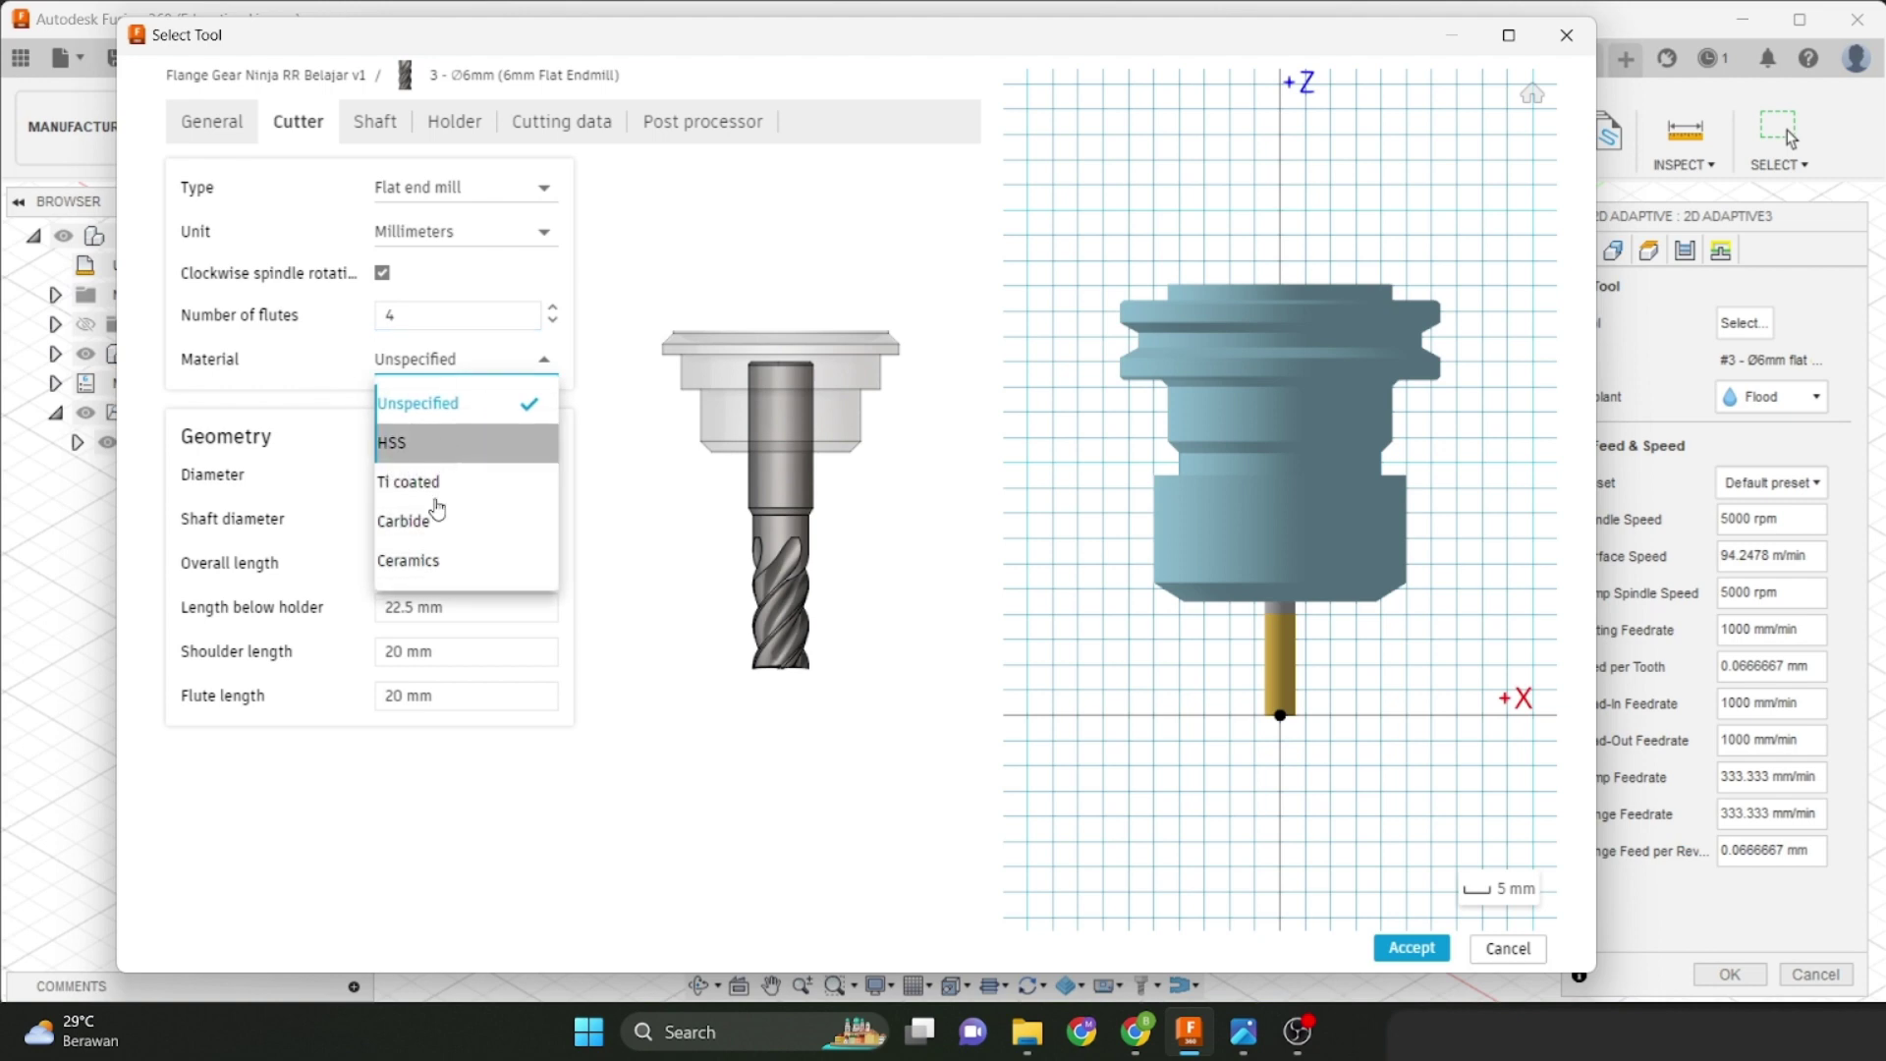
click(462, 444)
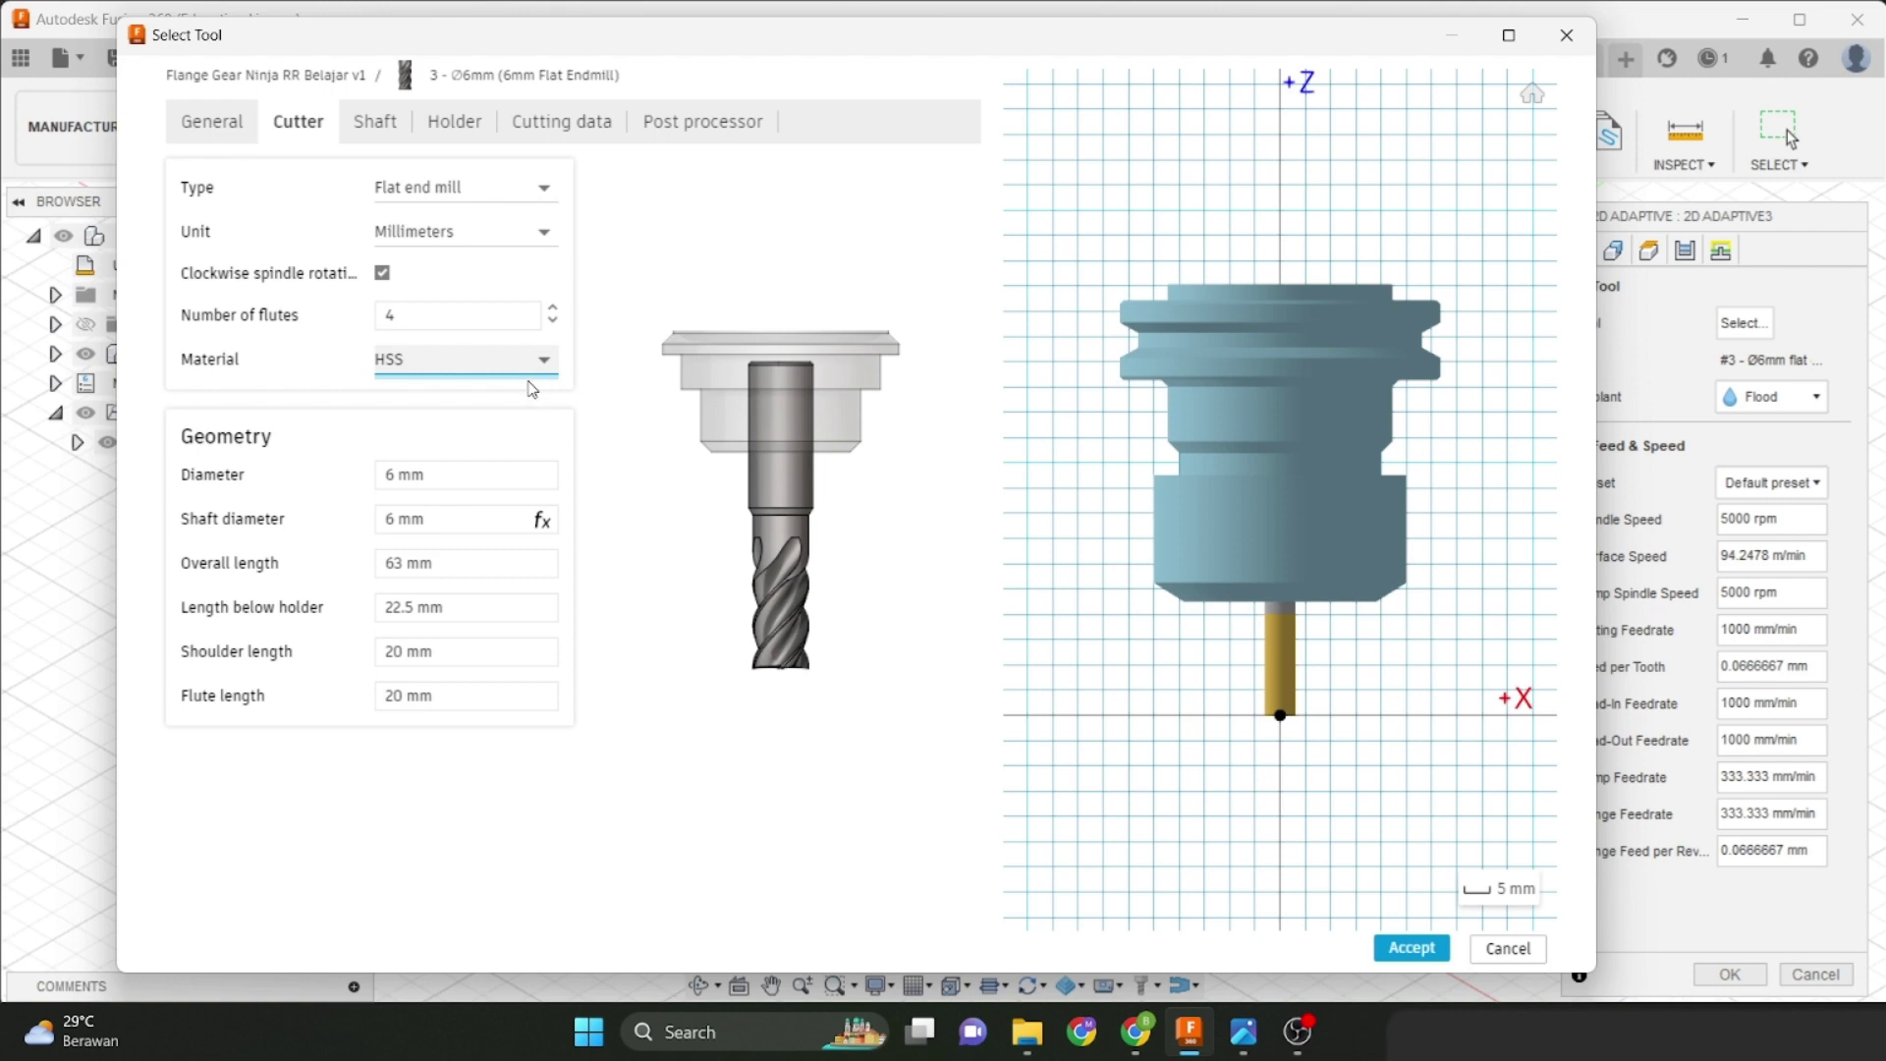
Set the end mill's overall length to 60 mm and its length below holder to 30 mm, and check the remaining cutter dimensions.
click(457, 480)
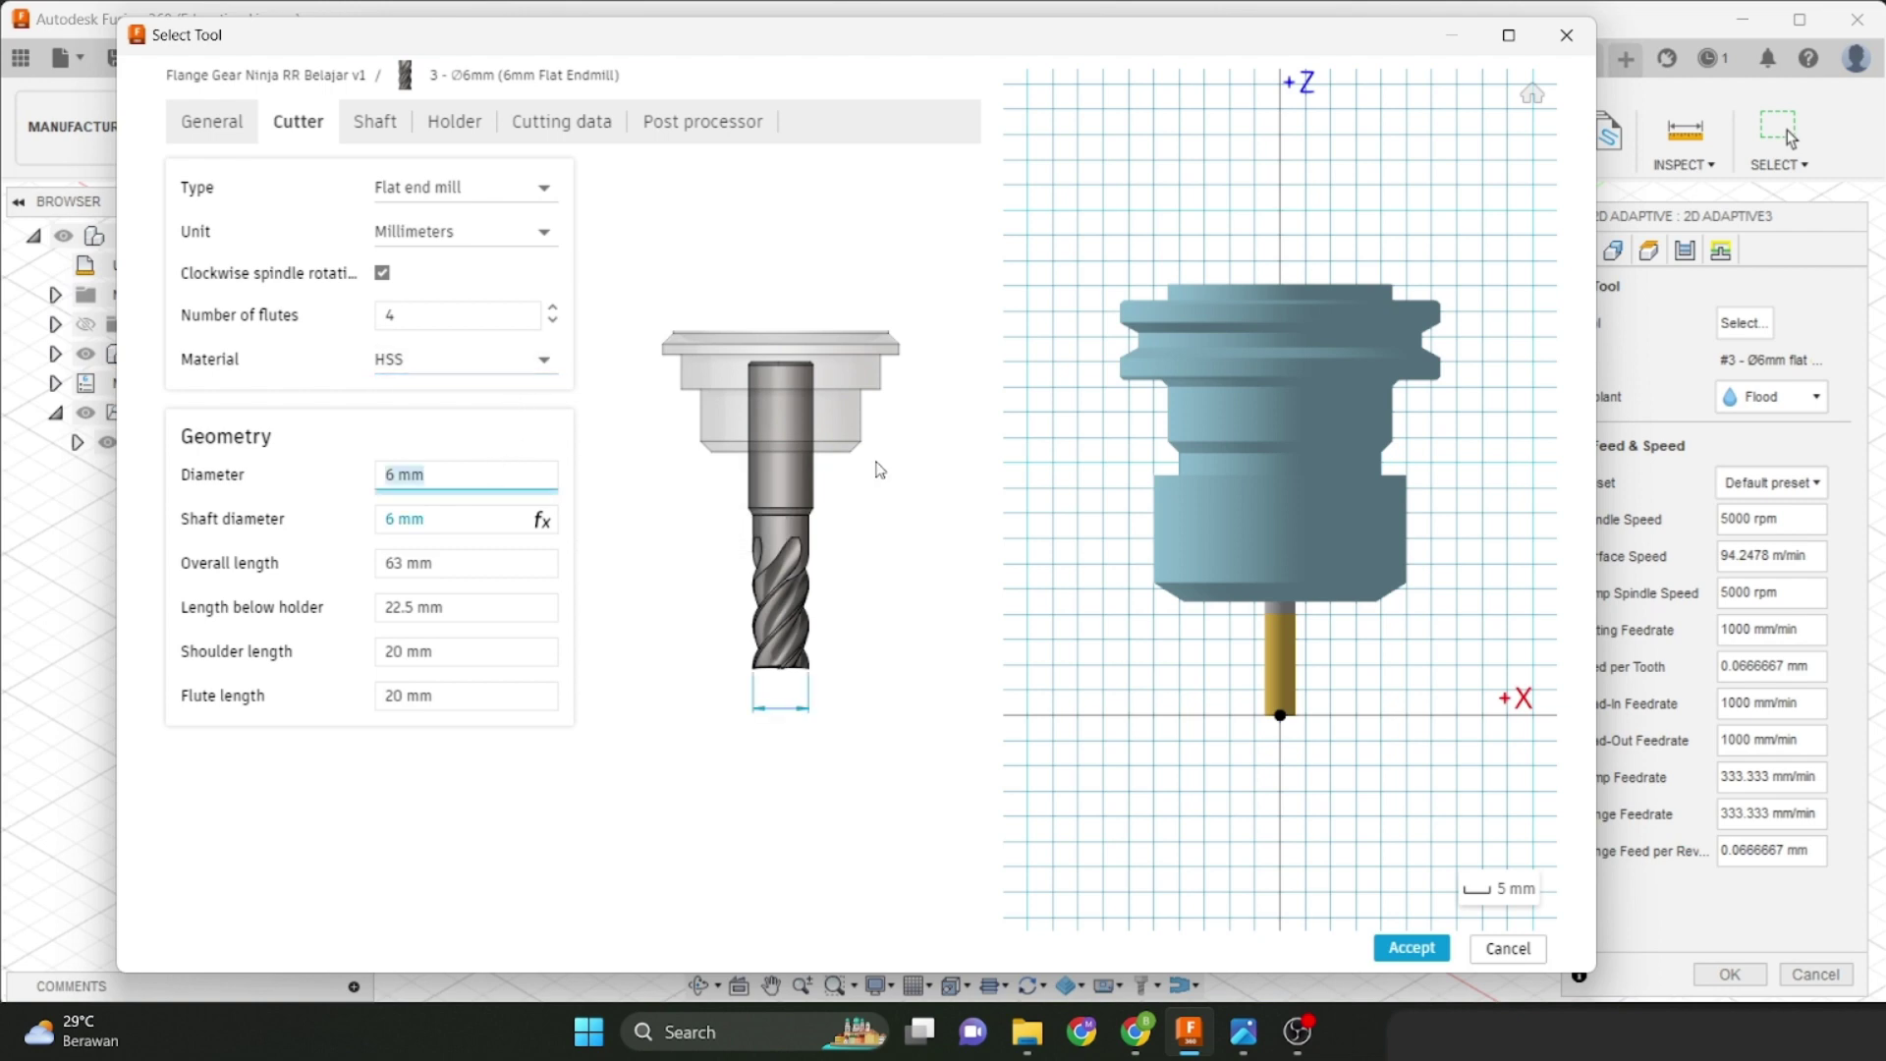
click(468, 520)
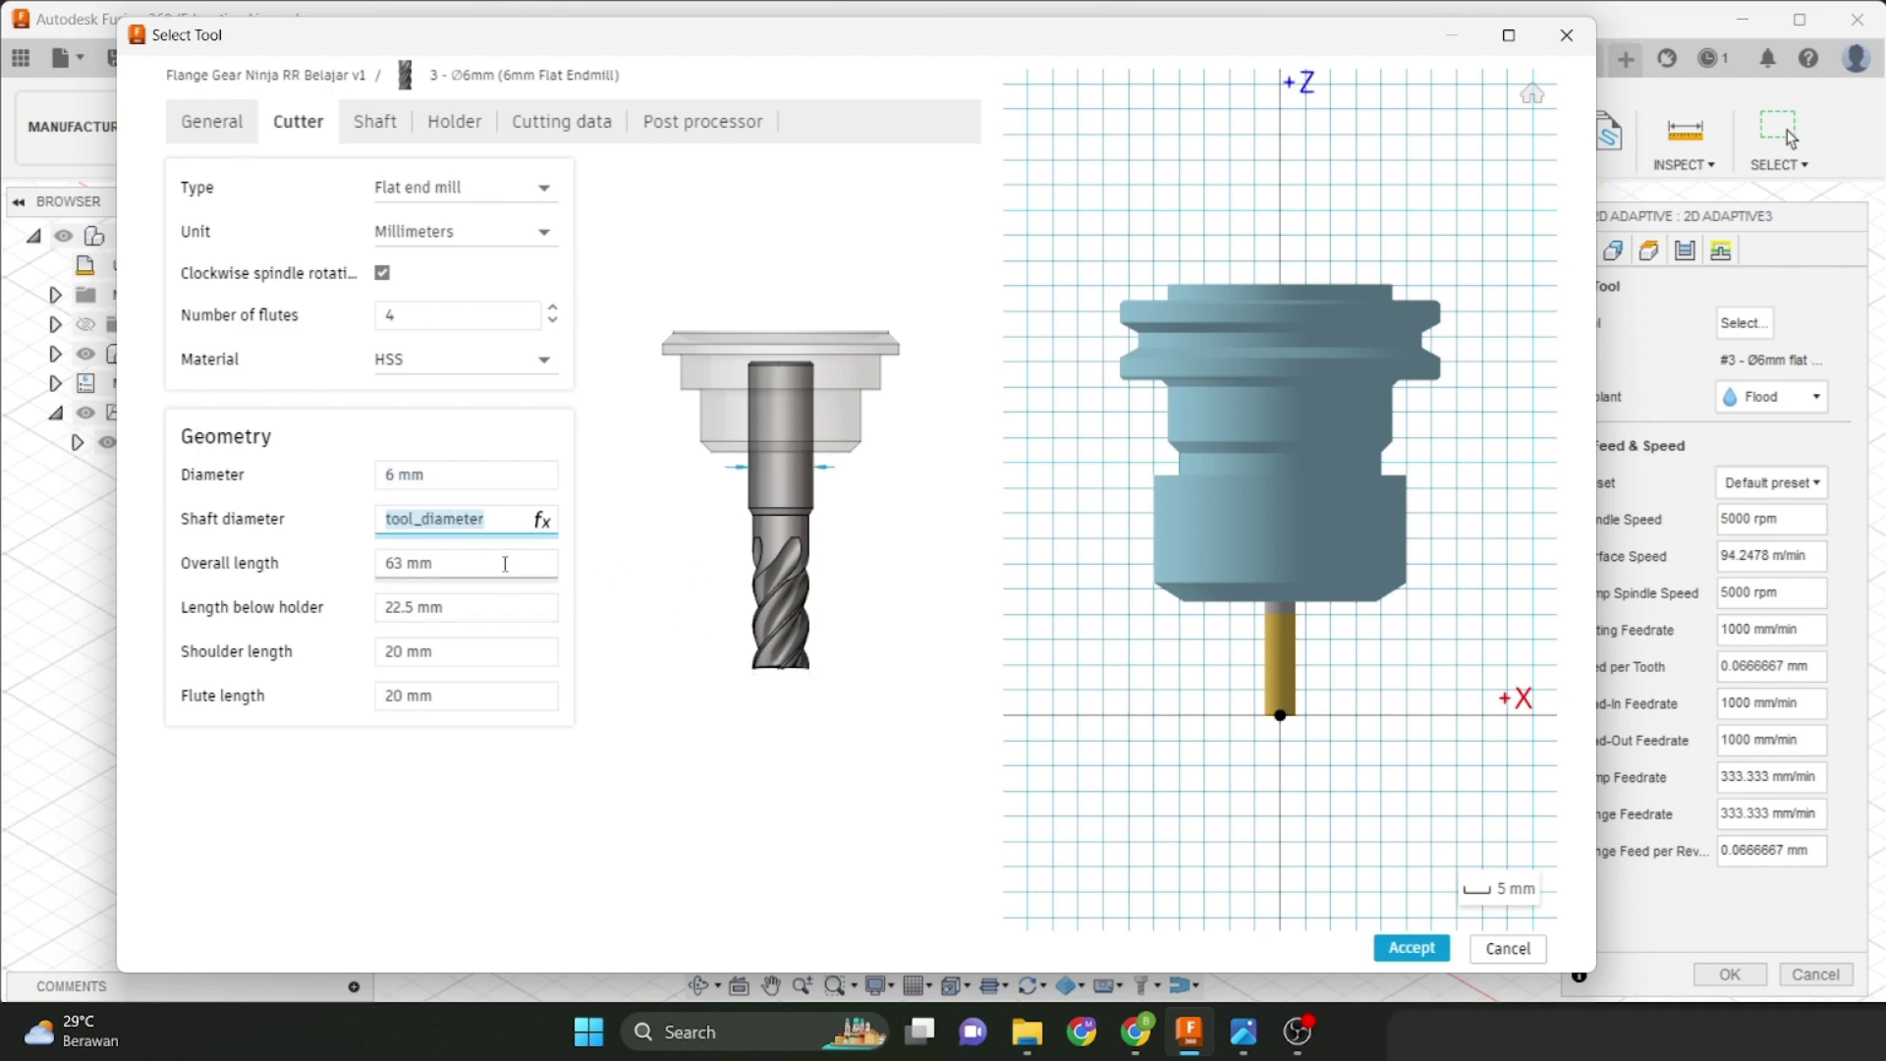
click(503, 562)
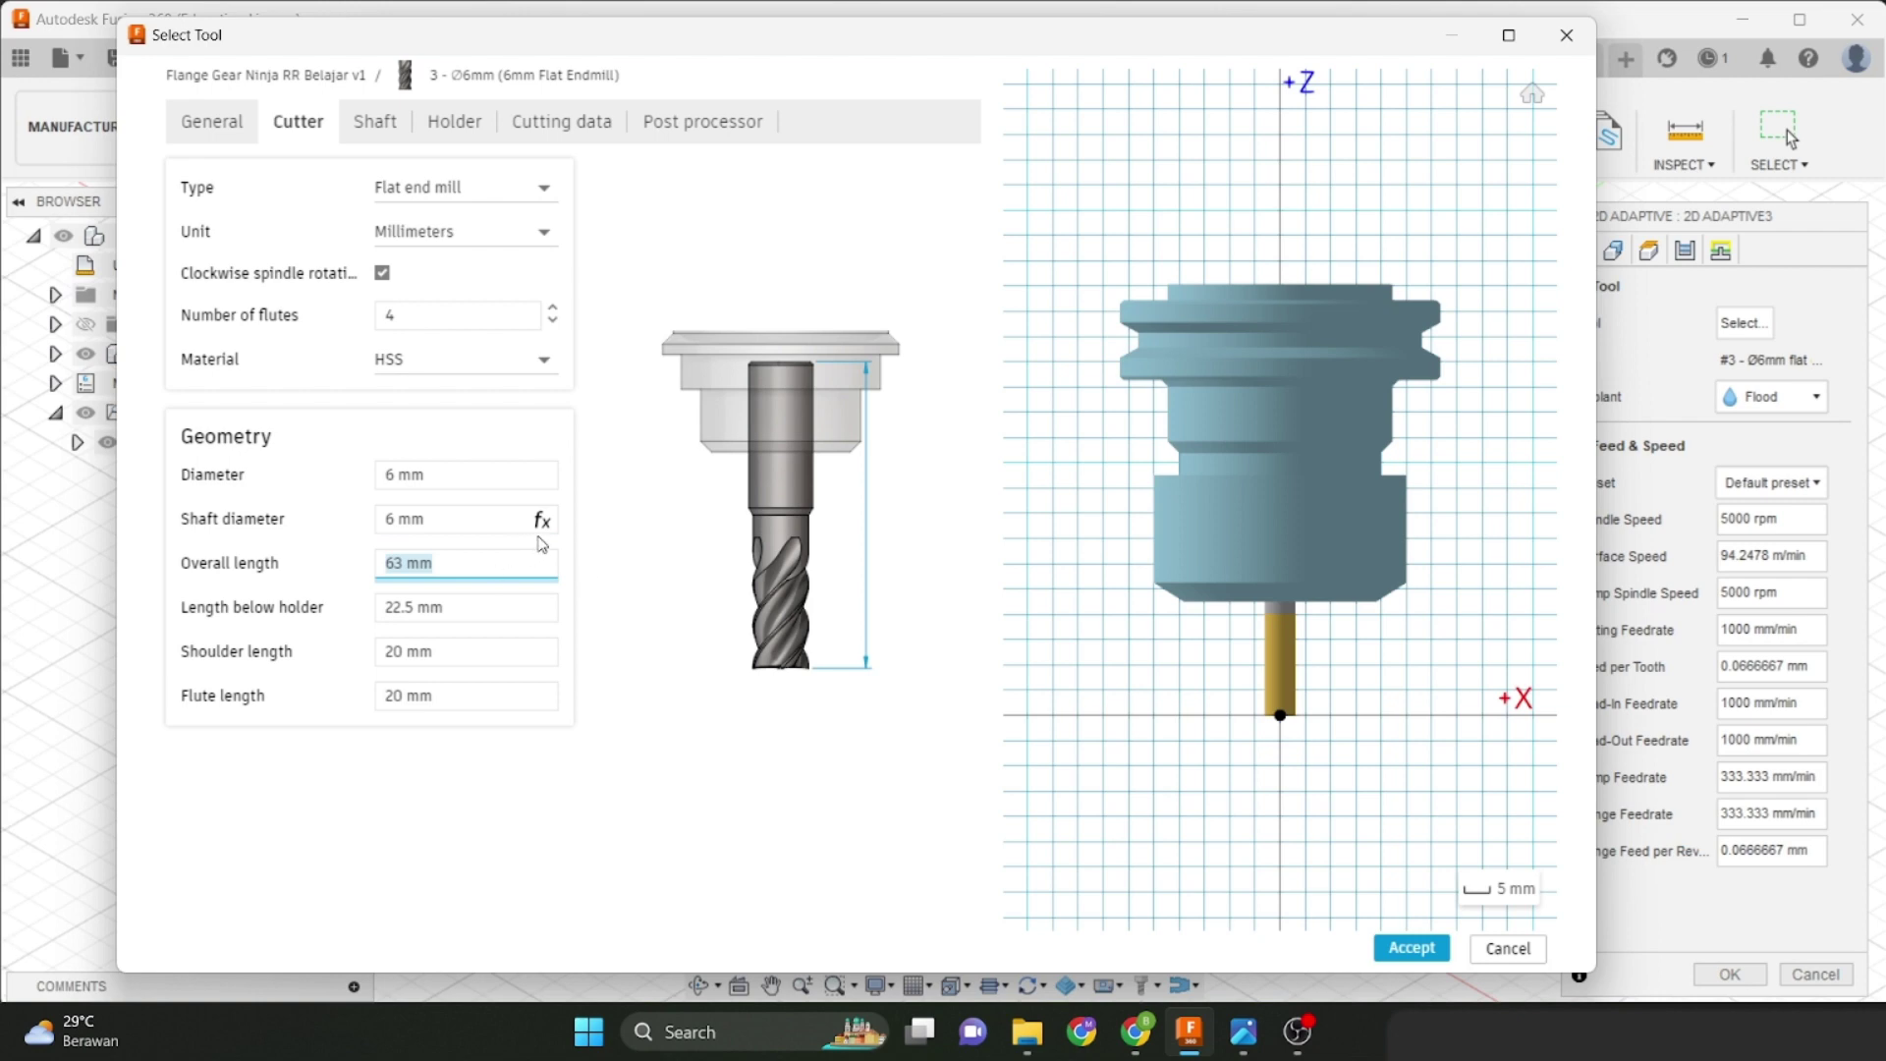
text(60)
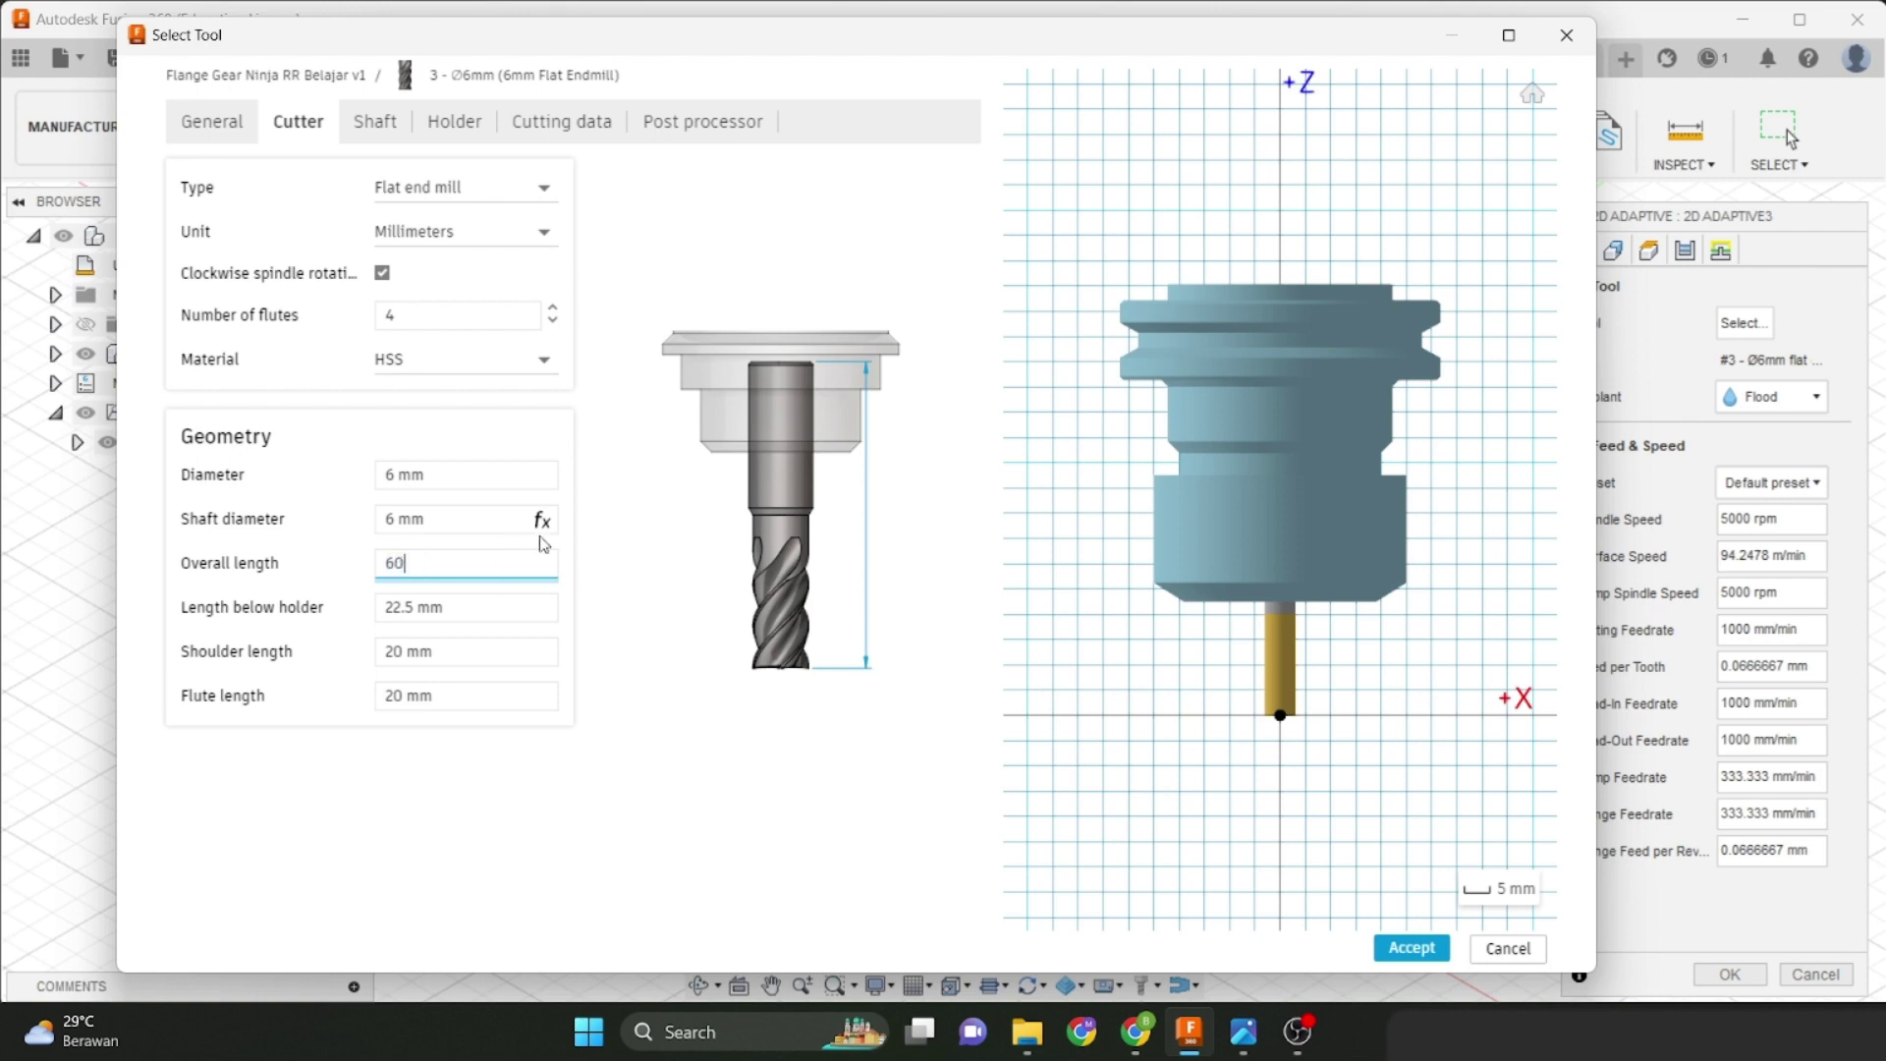
click(529, 597)
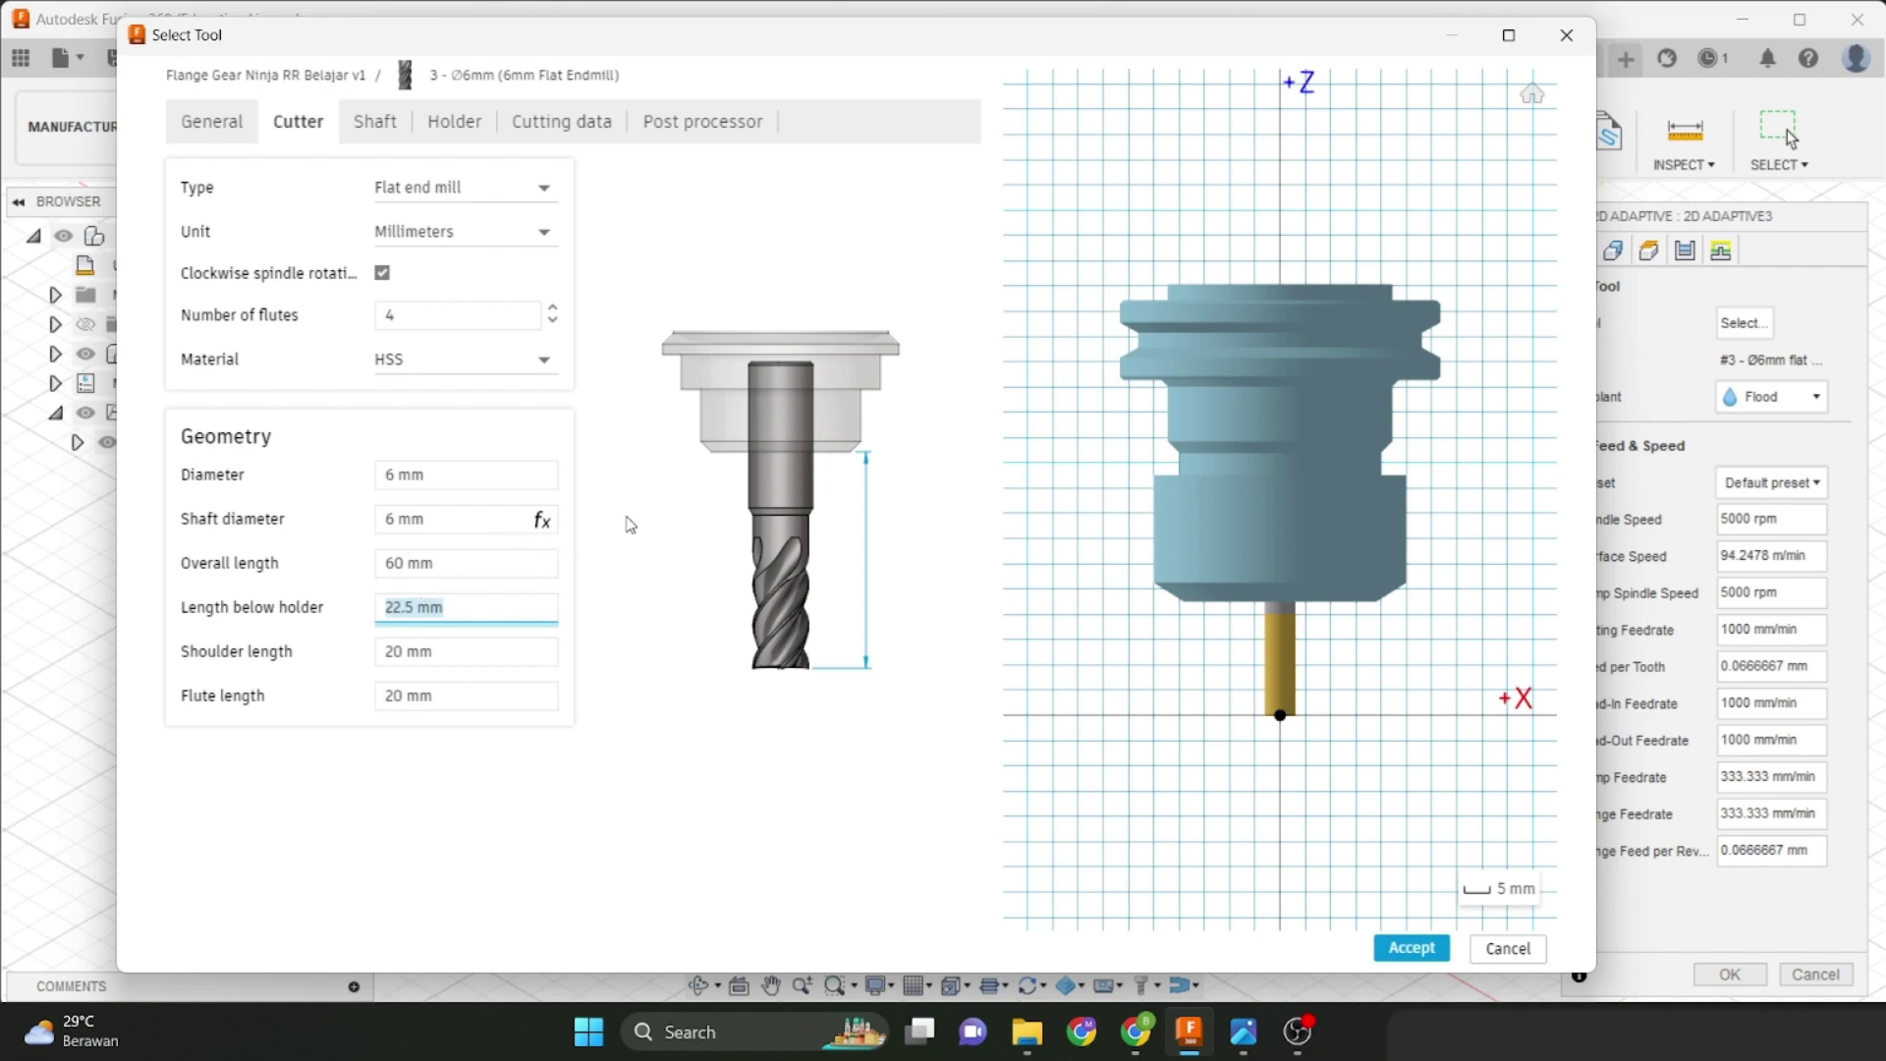
text(30)
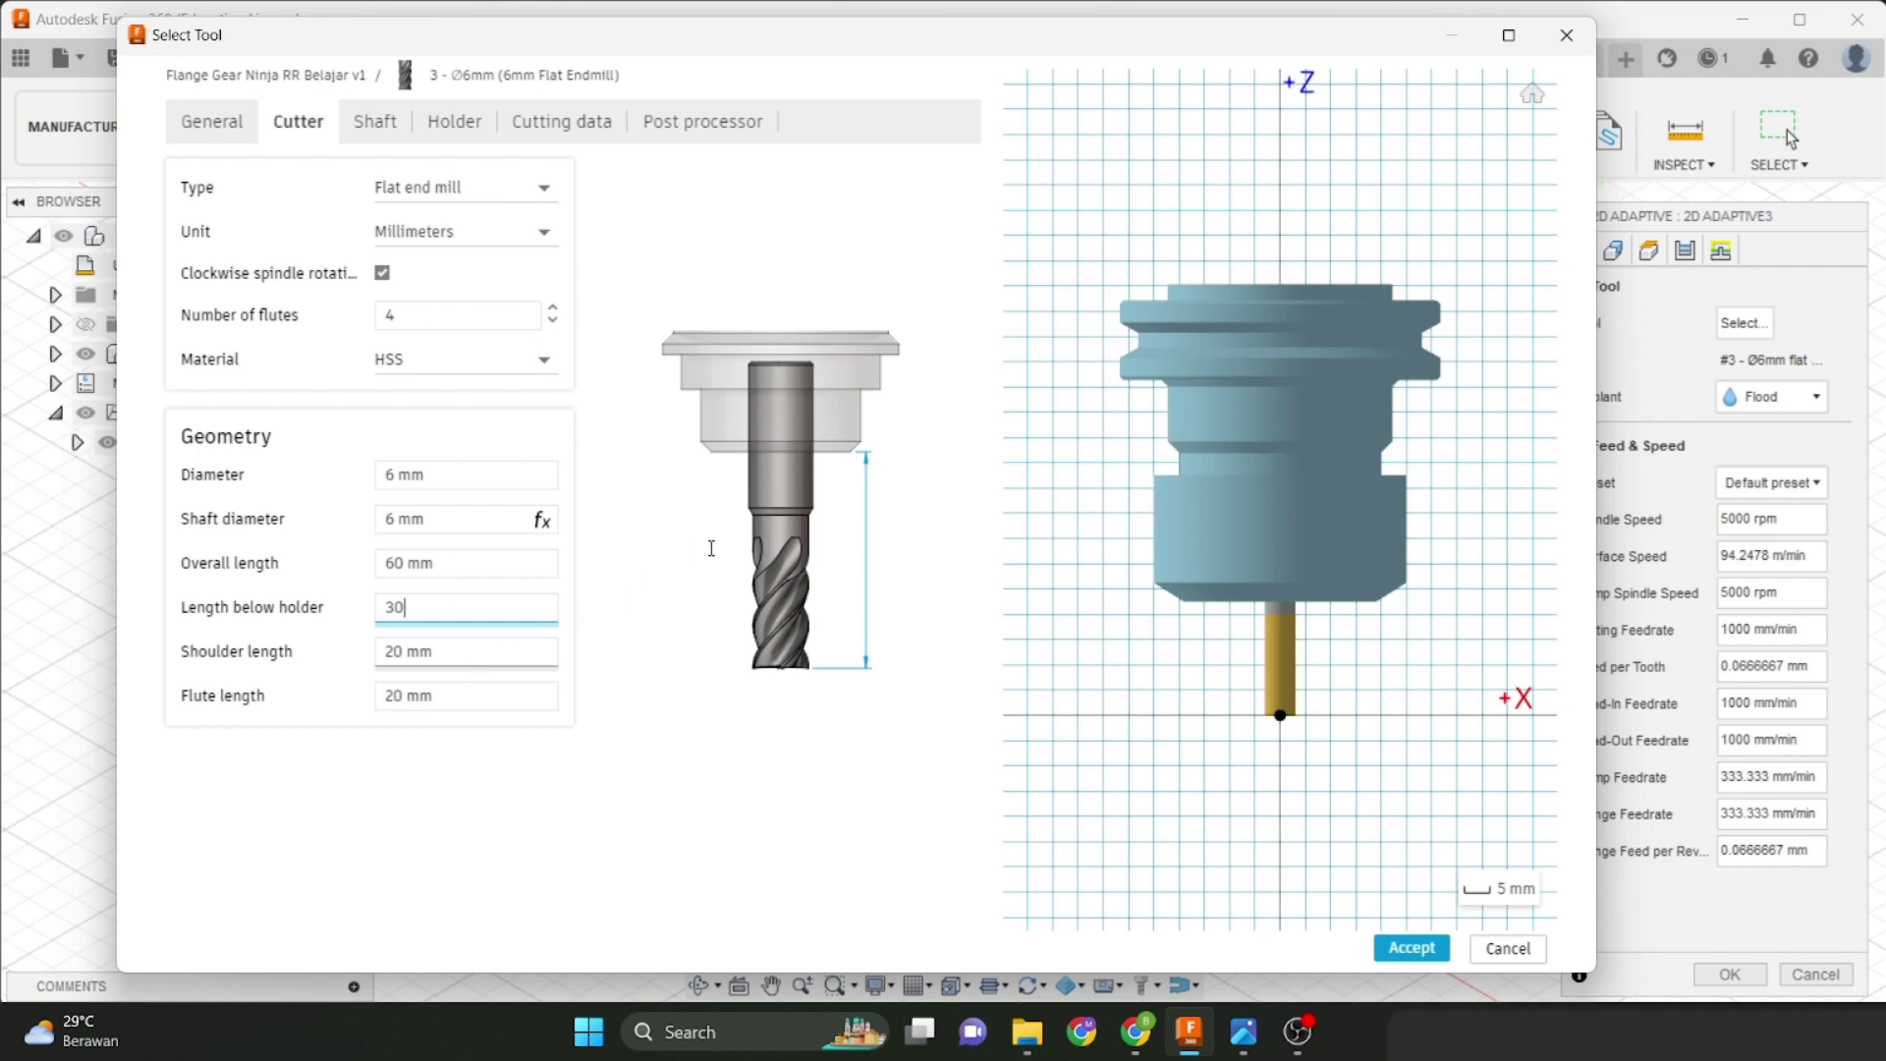
key(Tab)
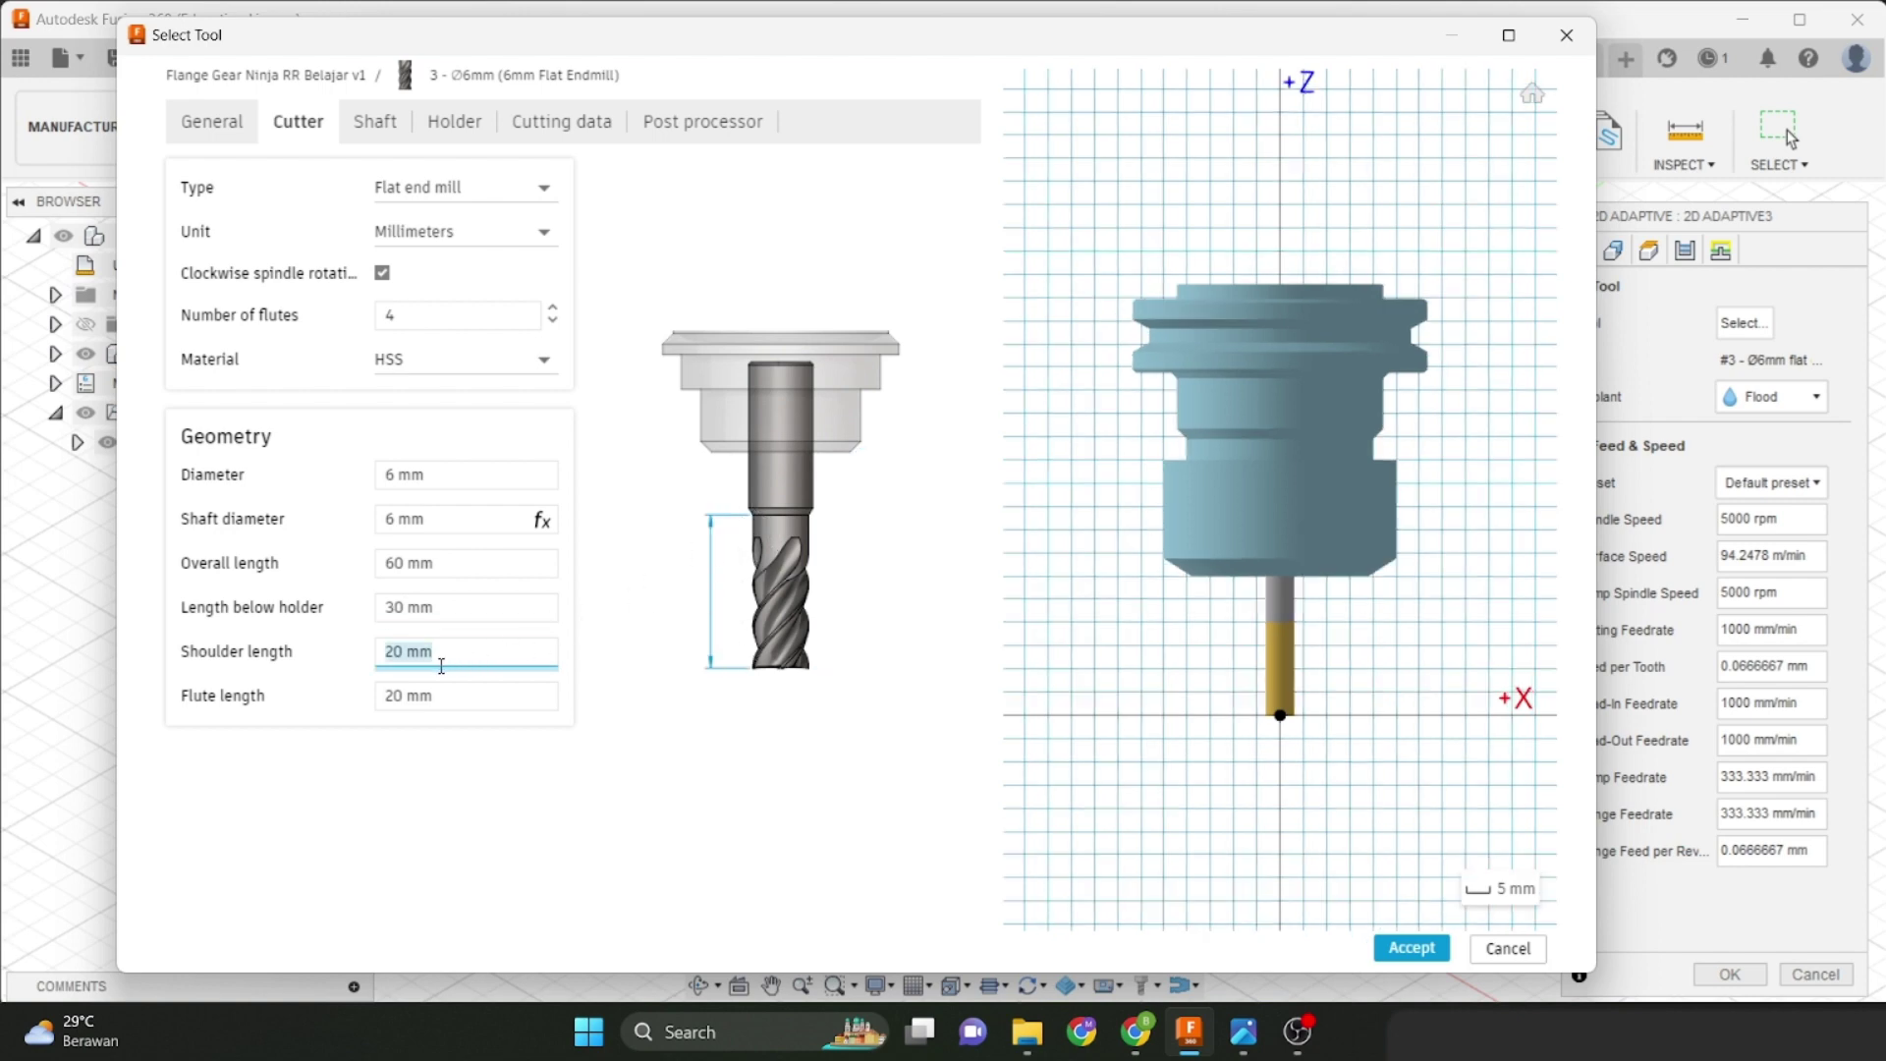
click(445, 697)
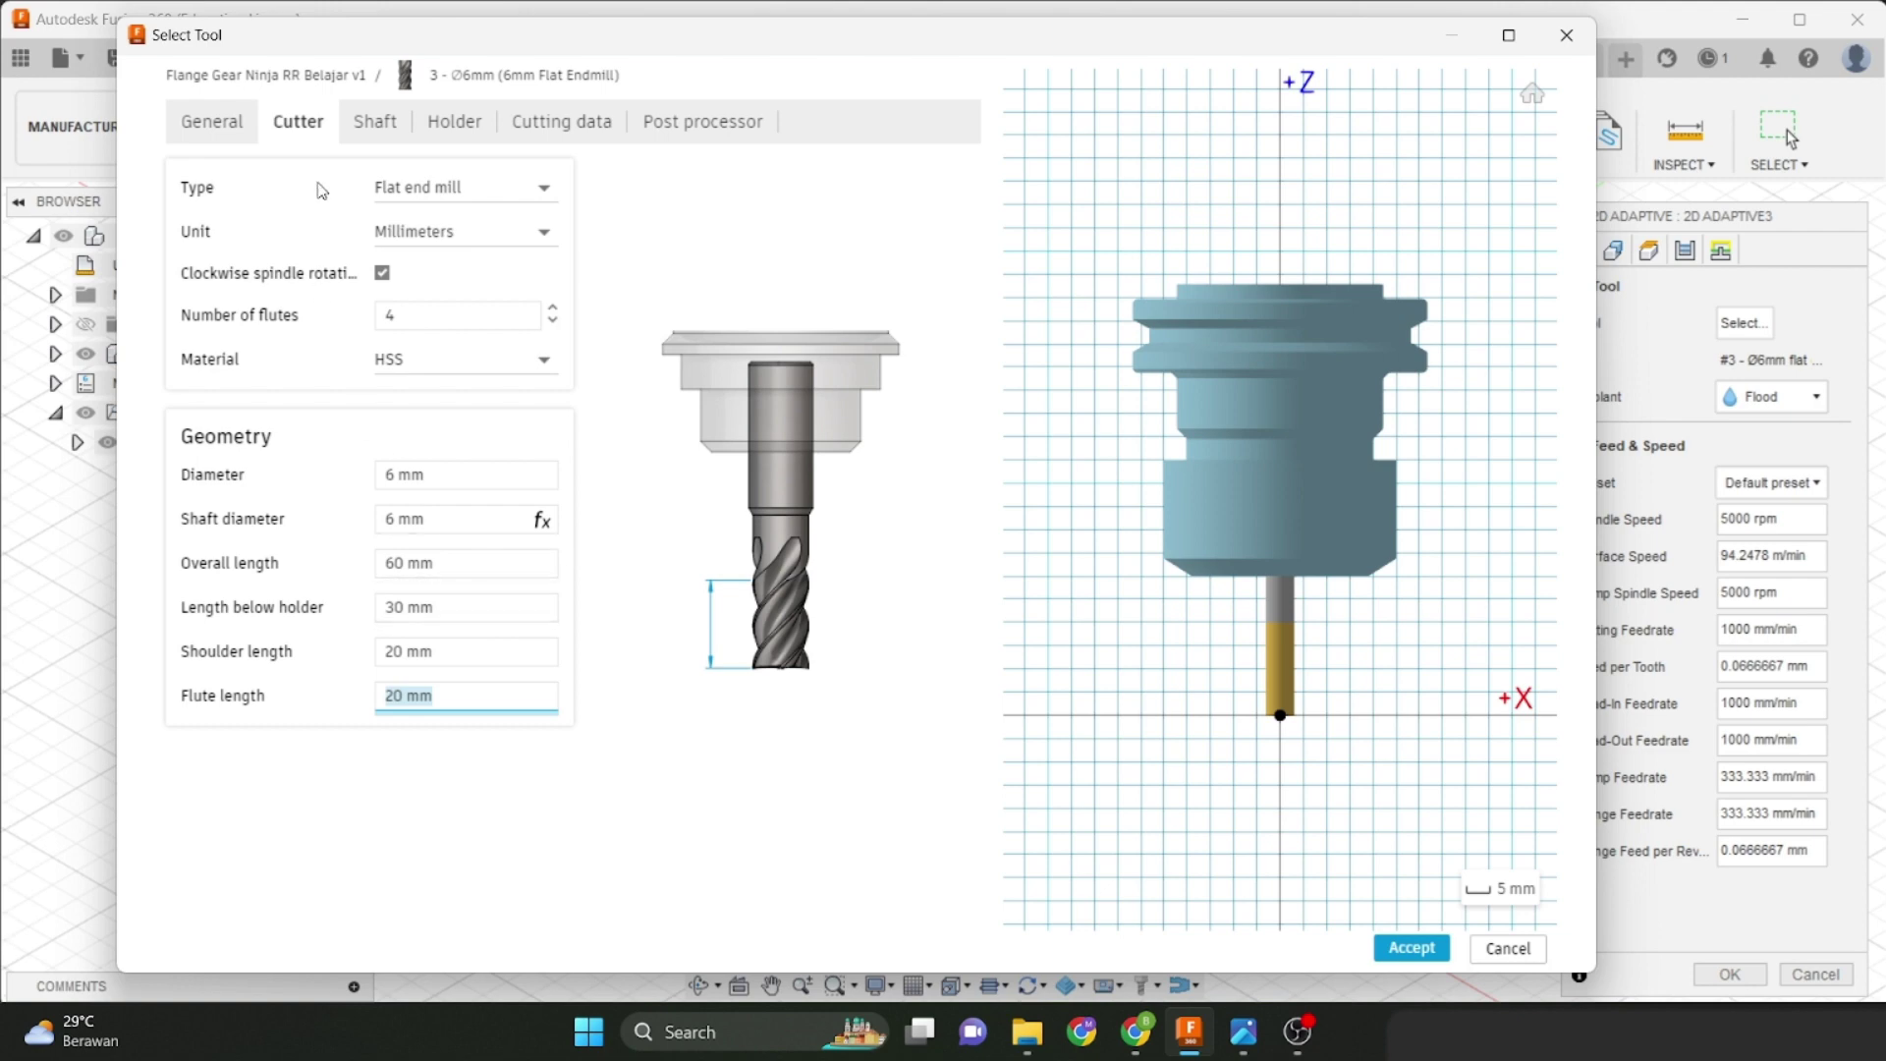
Assign the BT30 - Blank holder from the standard taper holders to the end mill.
click(385, 134)
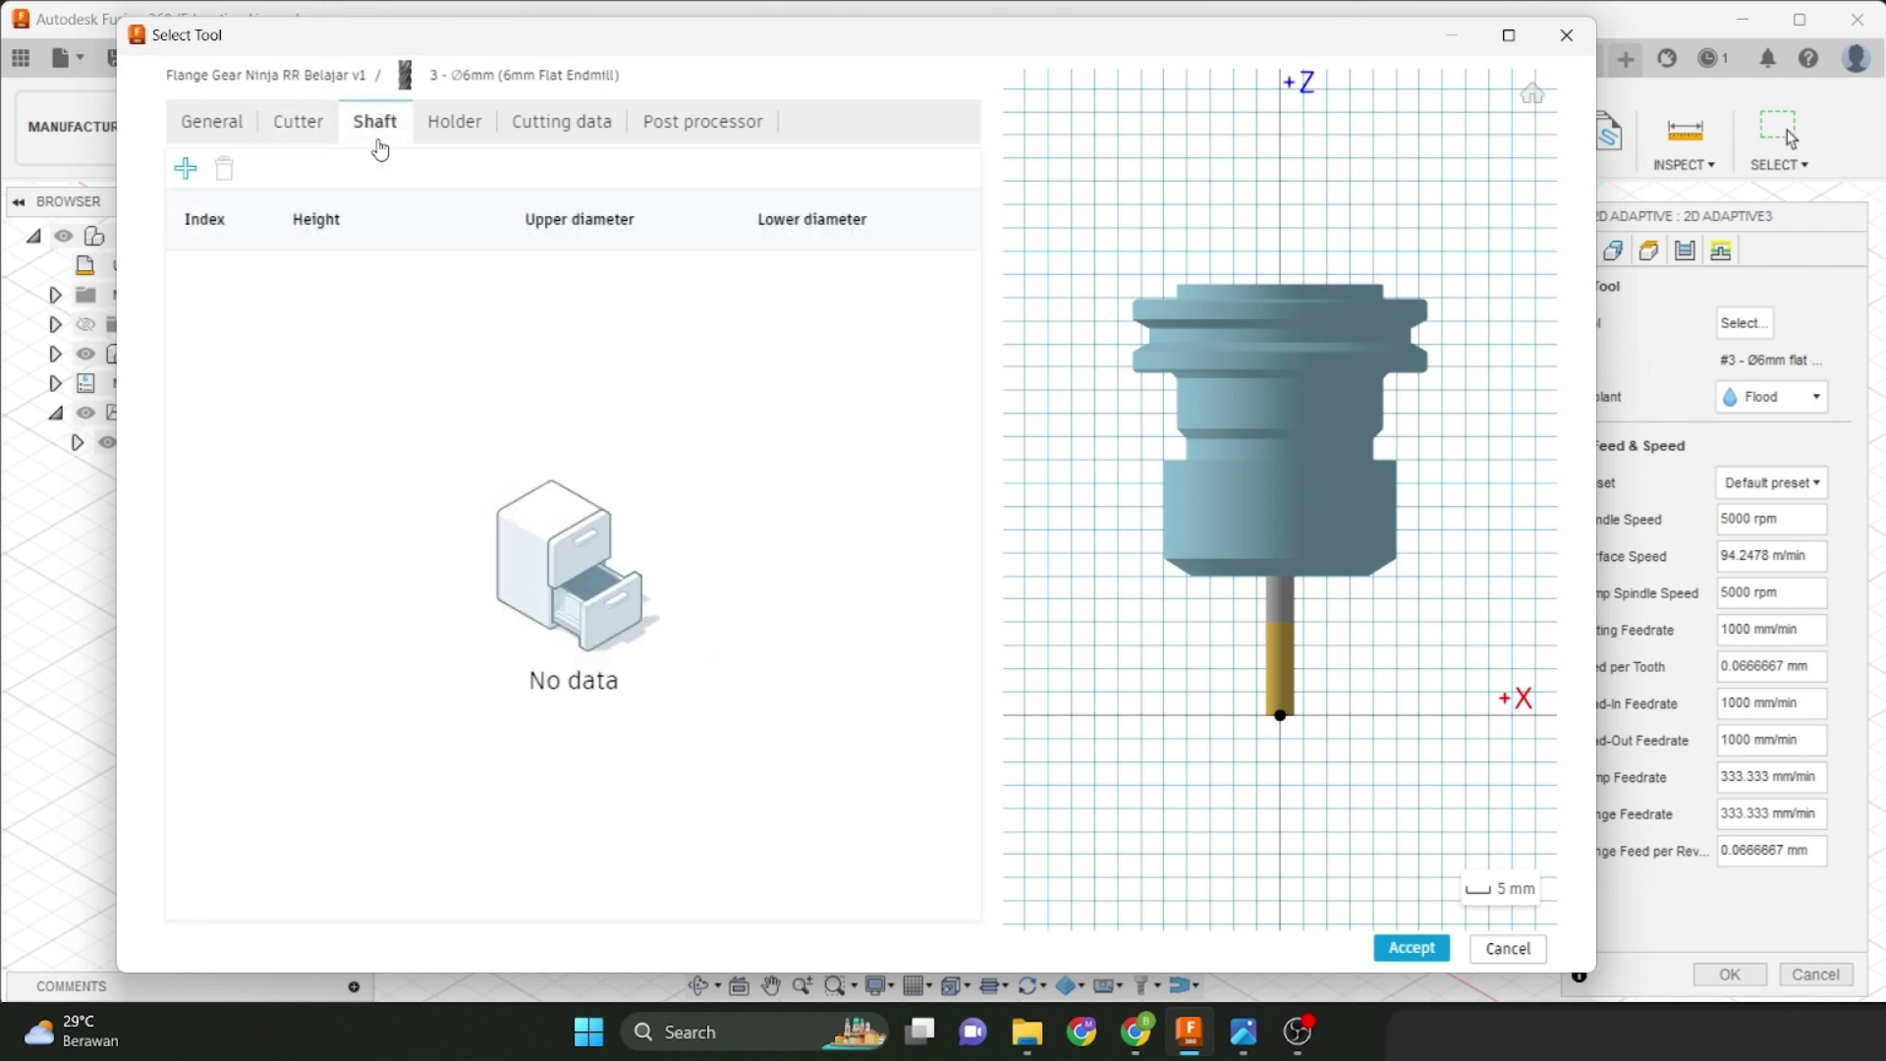
click(446, 133)
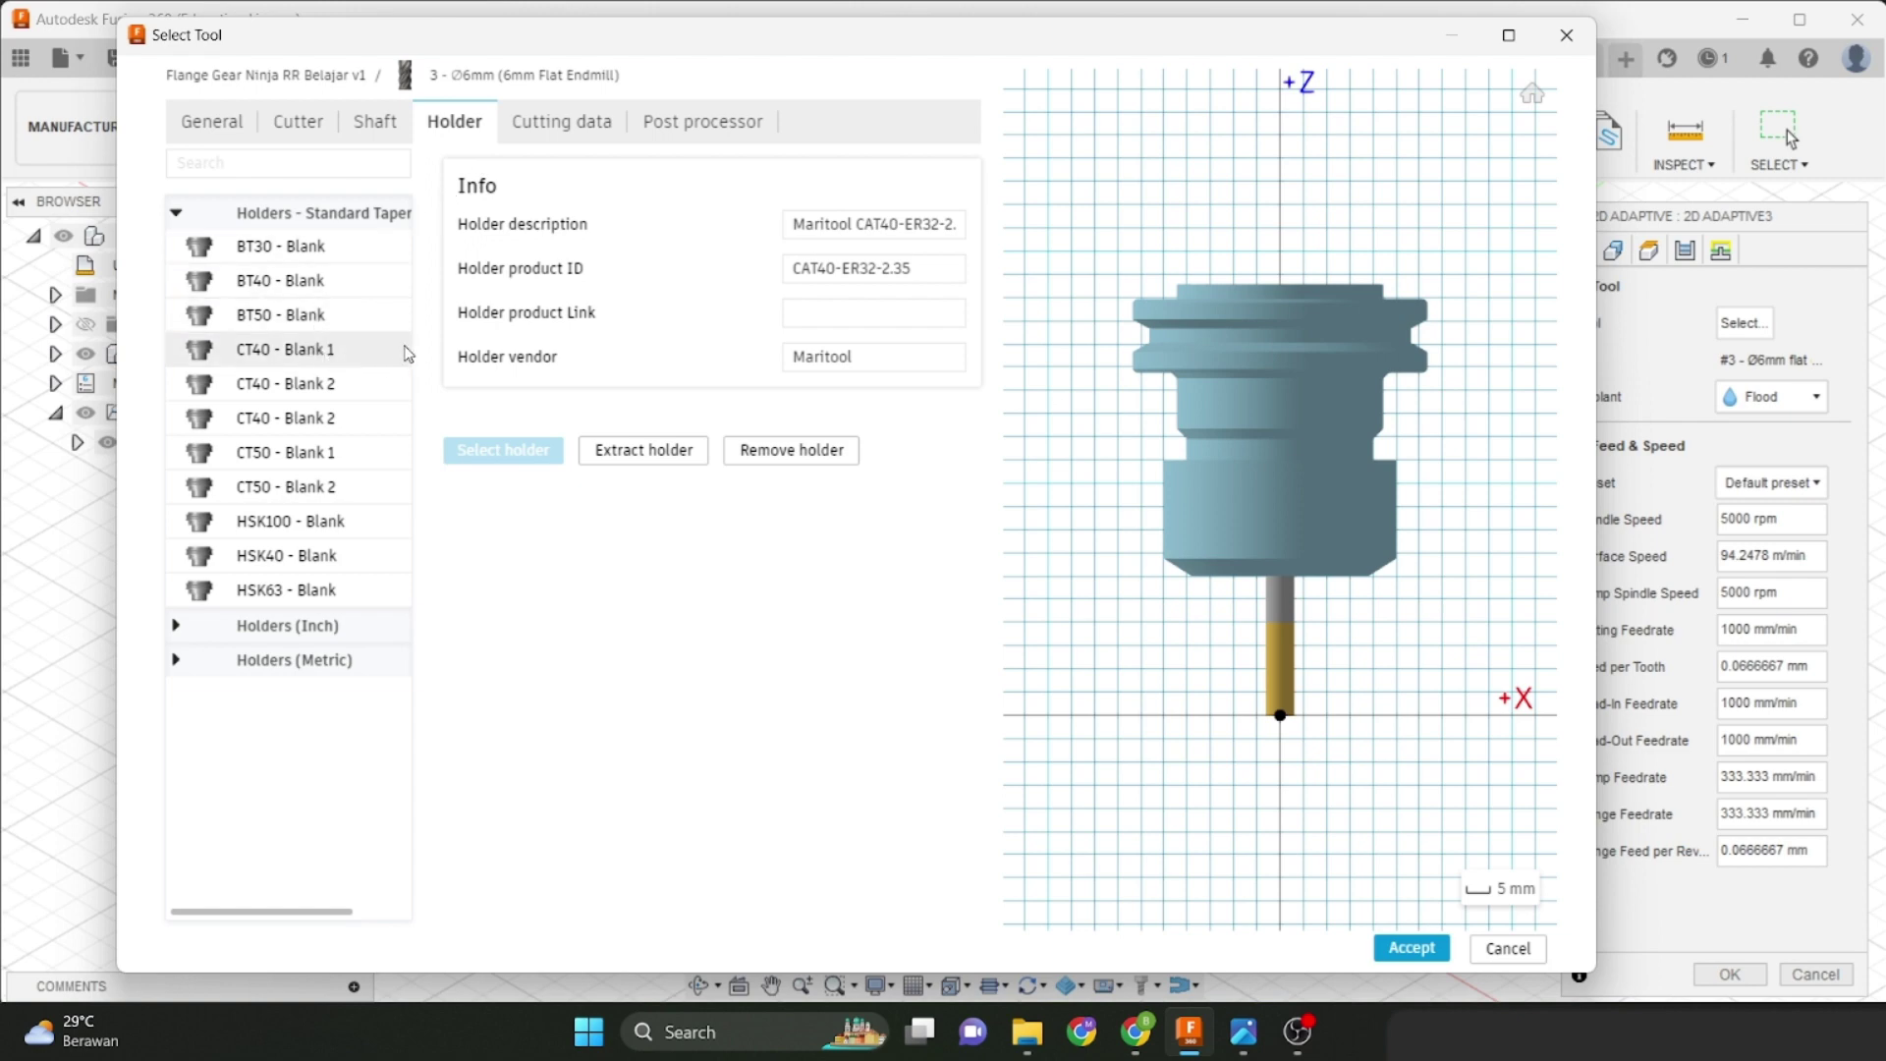
click(290, 246)
click(493, 452)
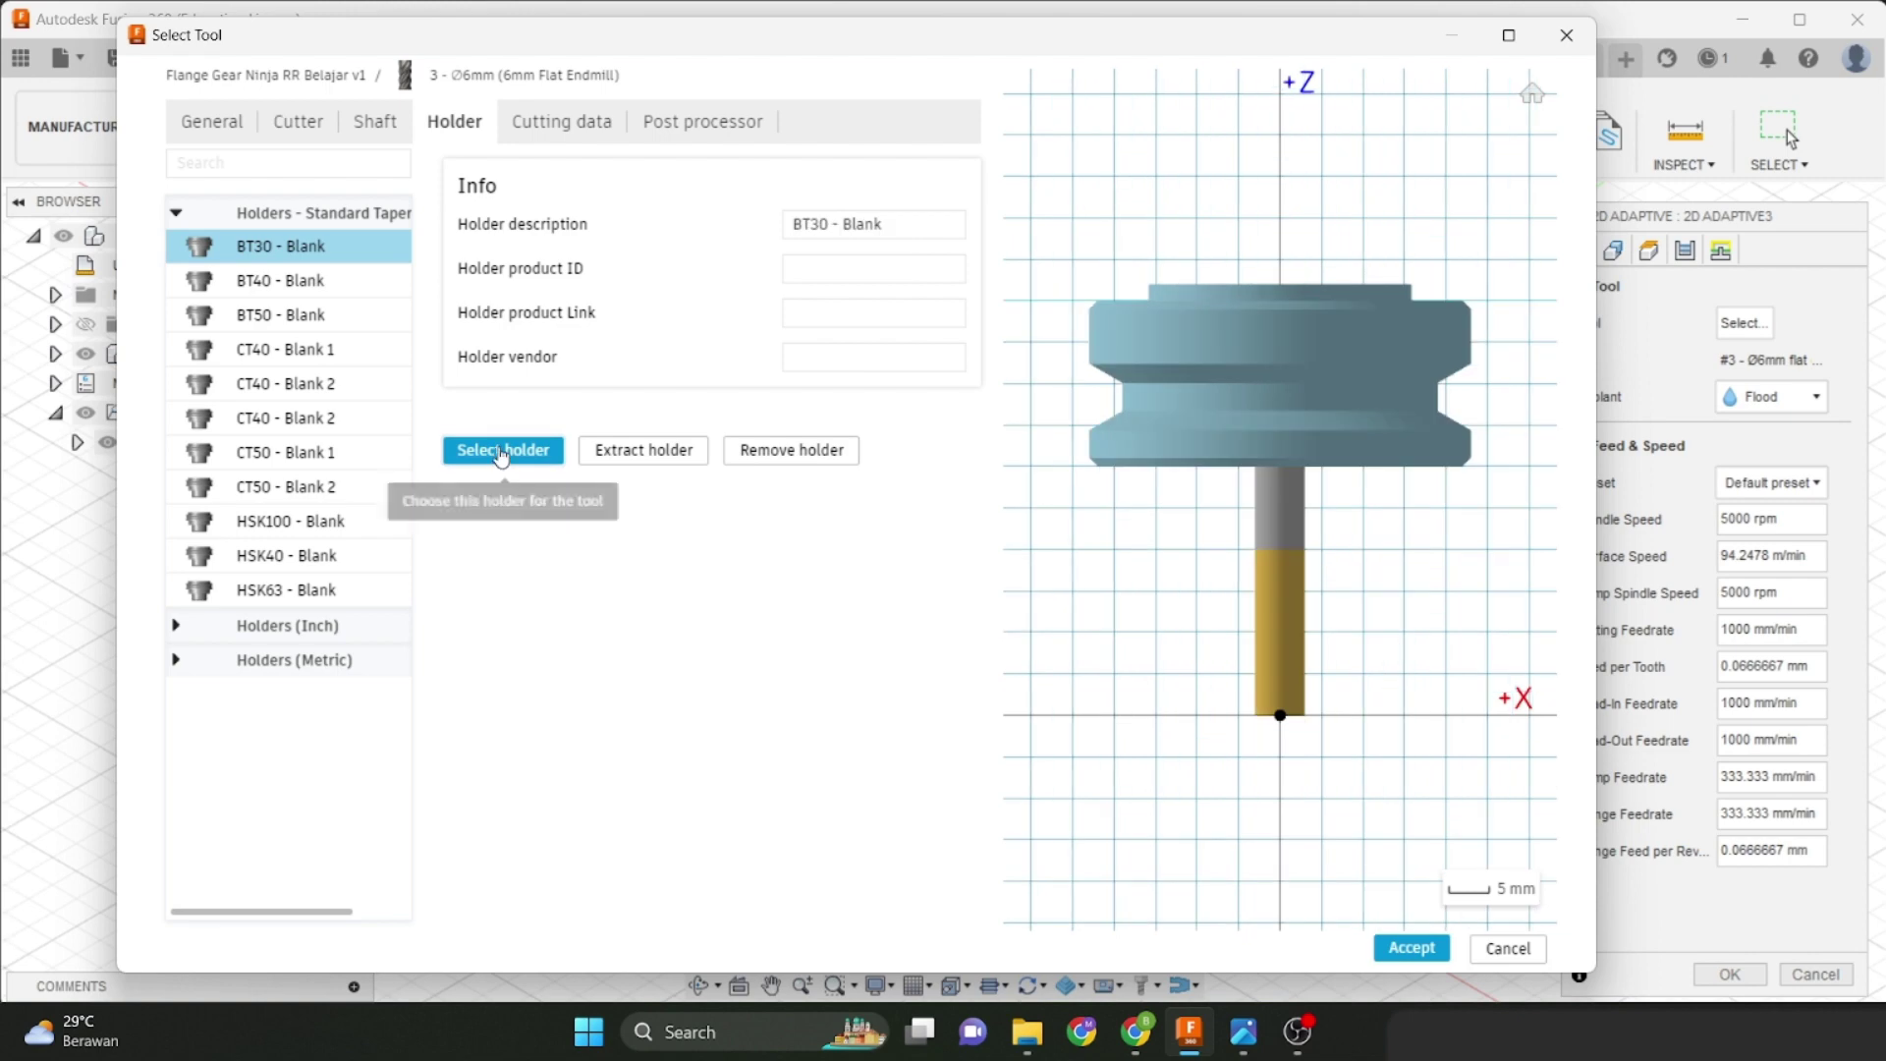
Review the spindle speed and cutting feedrate settings in the end mill's default cutting data preset.
click(553, 122)
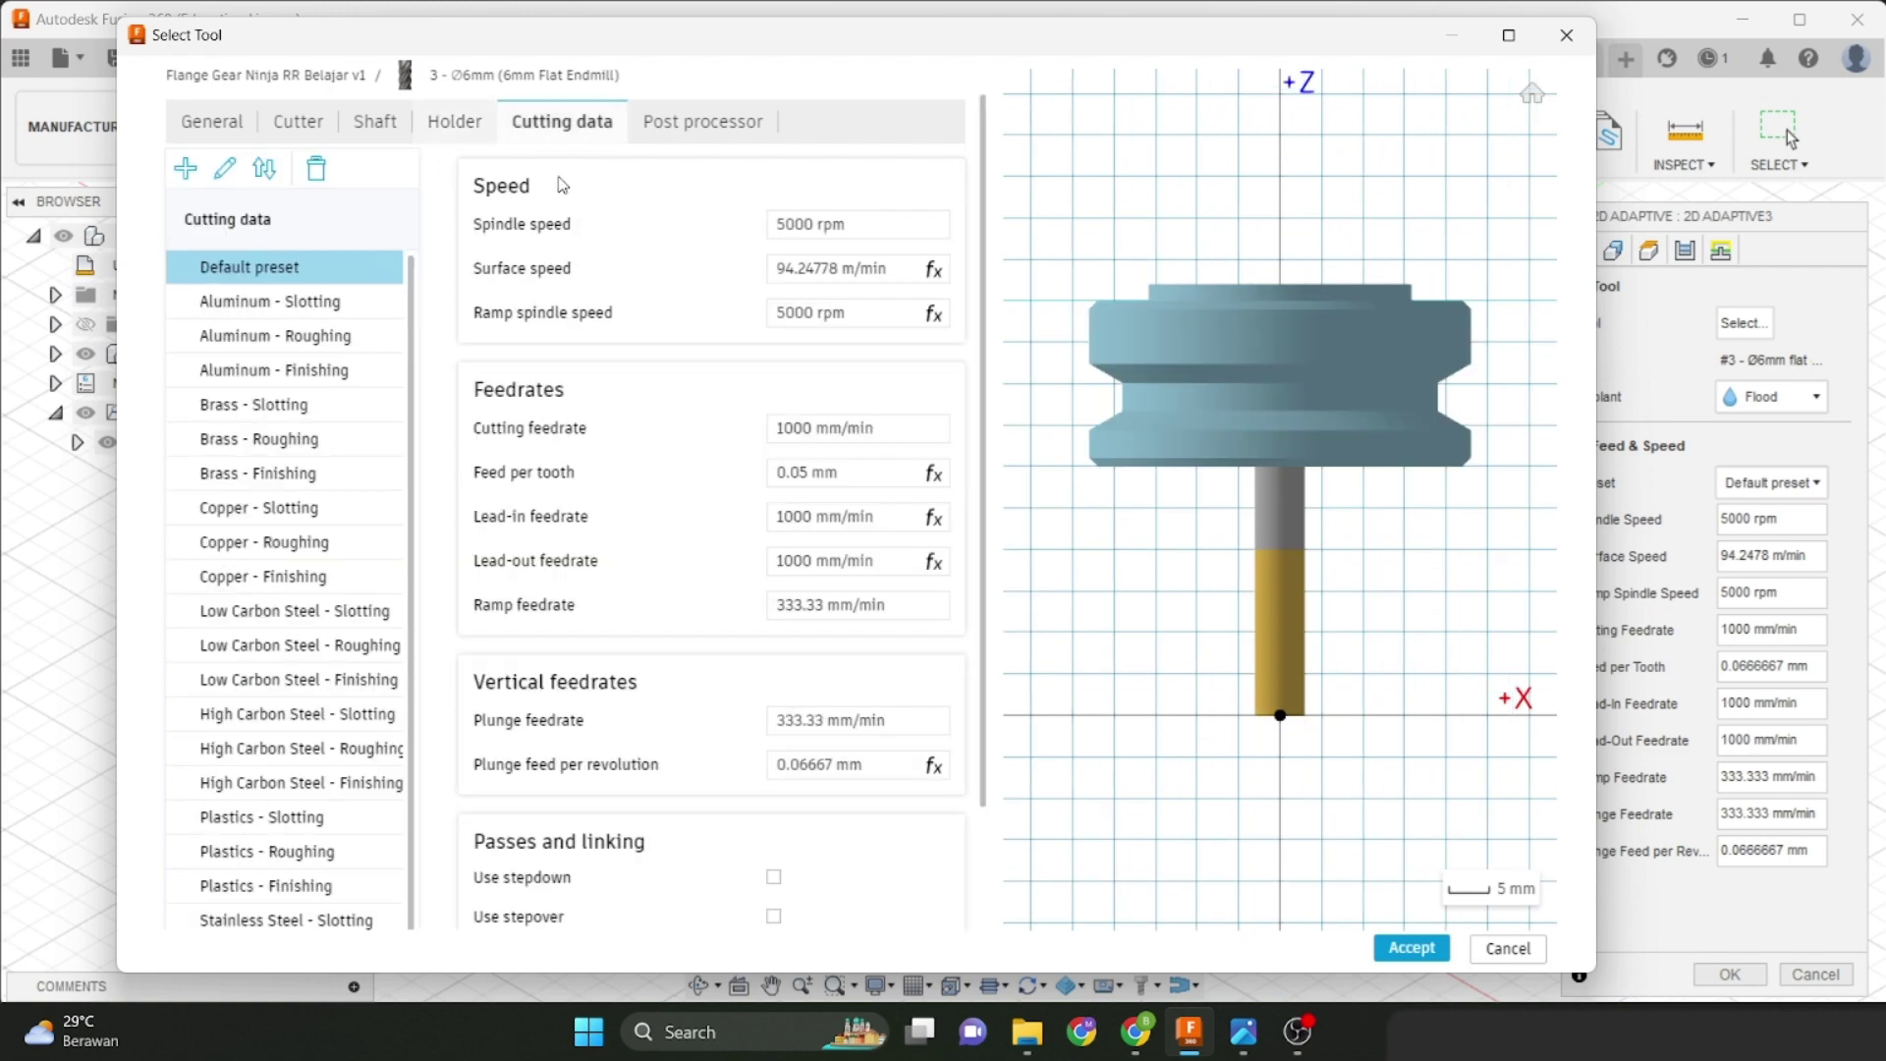
click(792, 224)
click(599, 234)
mouse_move(680, 328)
mouse_move(581, 438)
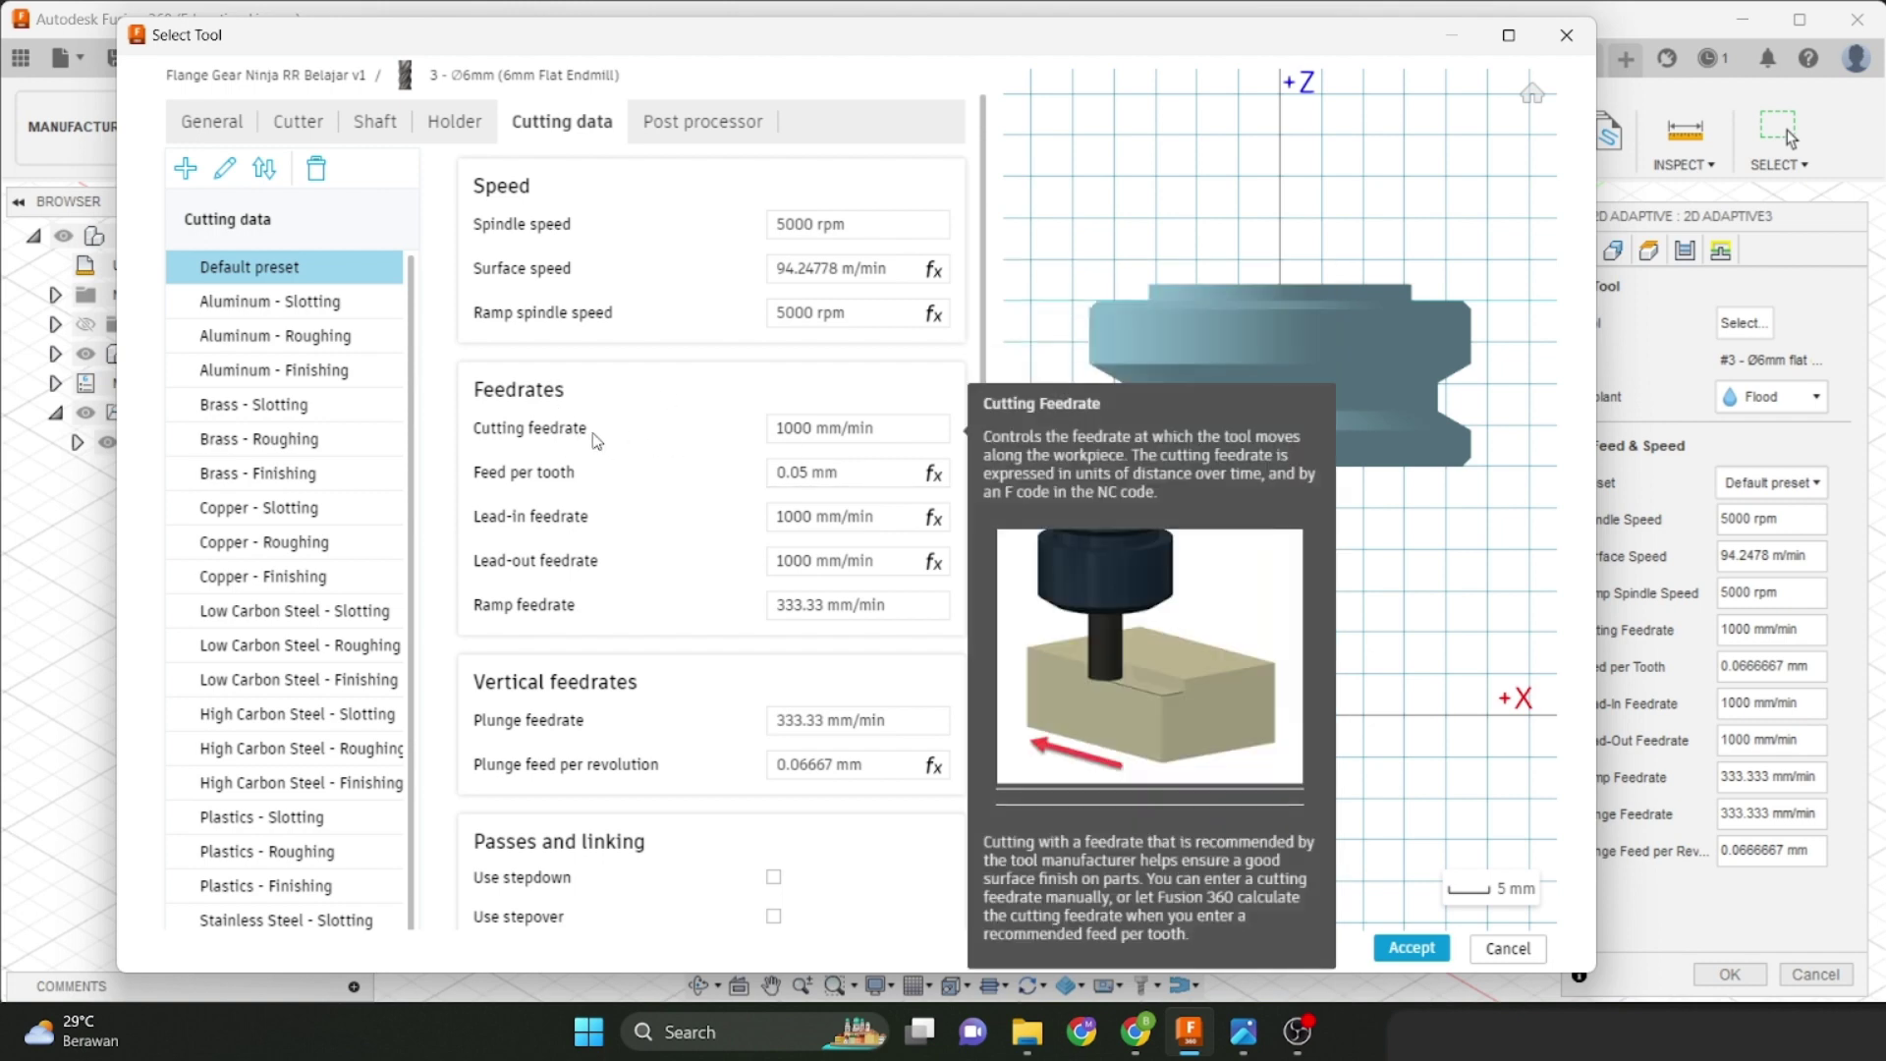
Examine the speed-feed-milling.png diagram in Photos for tool rotation and feed direction, and return to Fusion 360's cutting data.
mouse_move(1243, 1028)
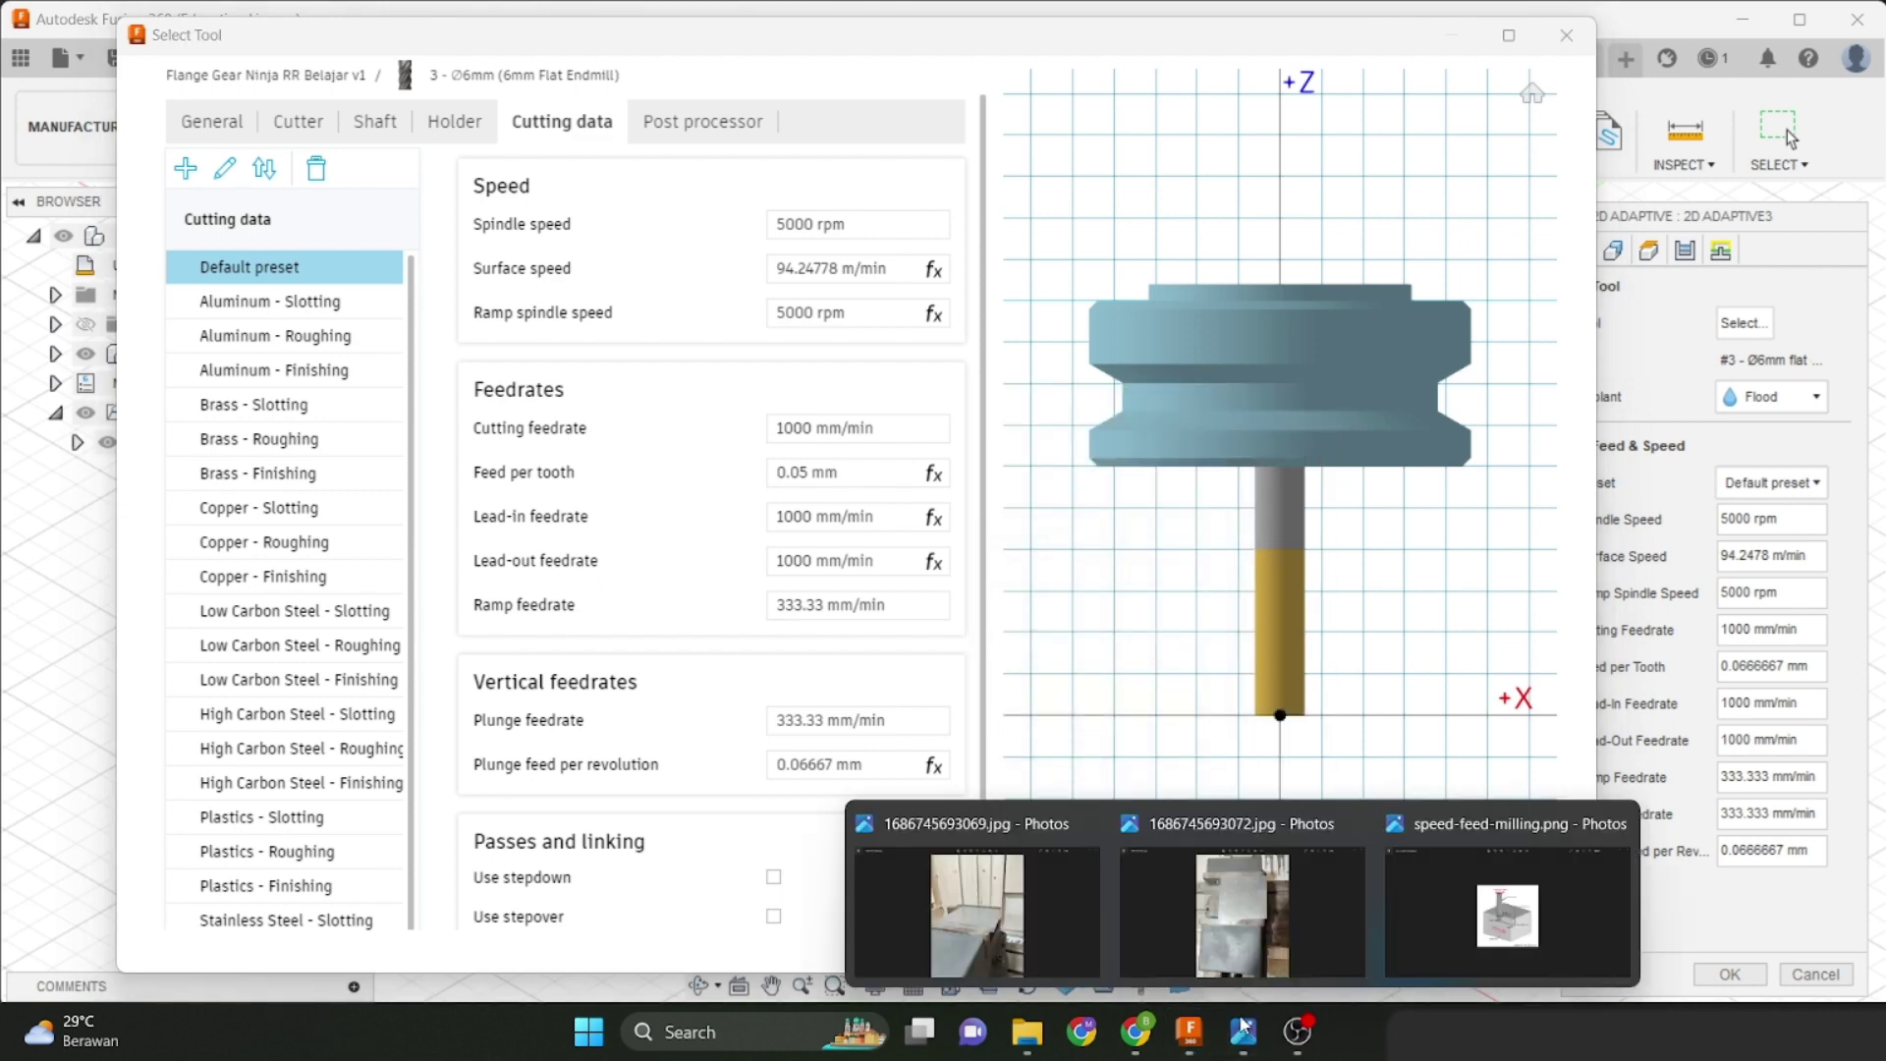
click(1463, 916)
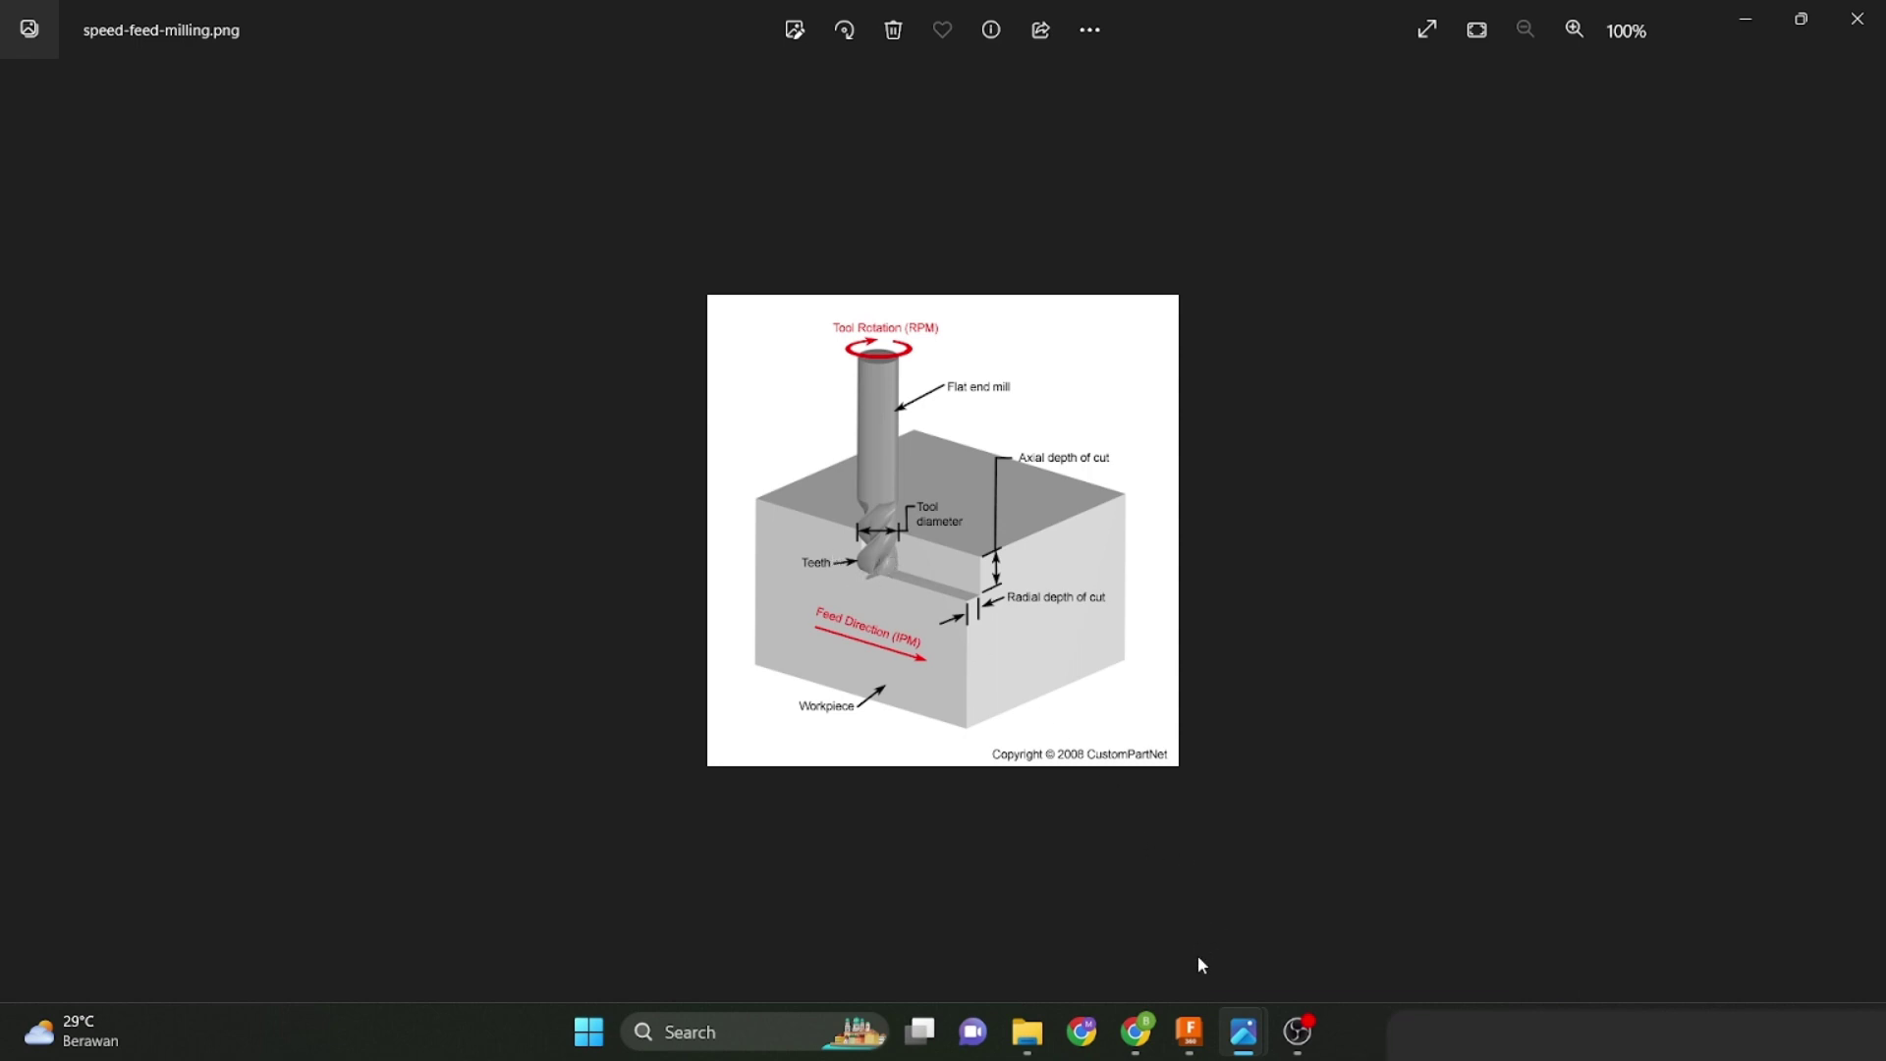
mouse_move(1188, 1032)
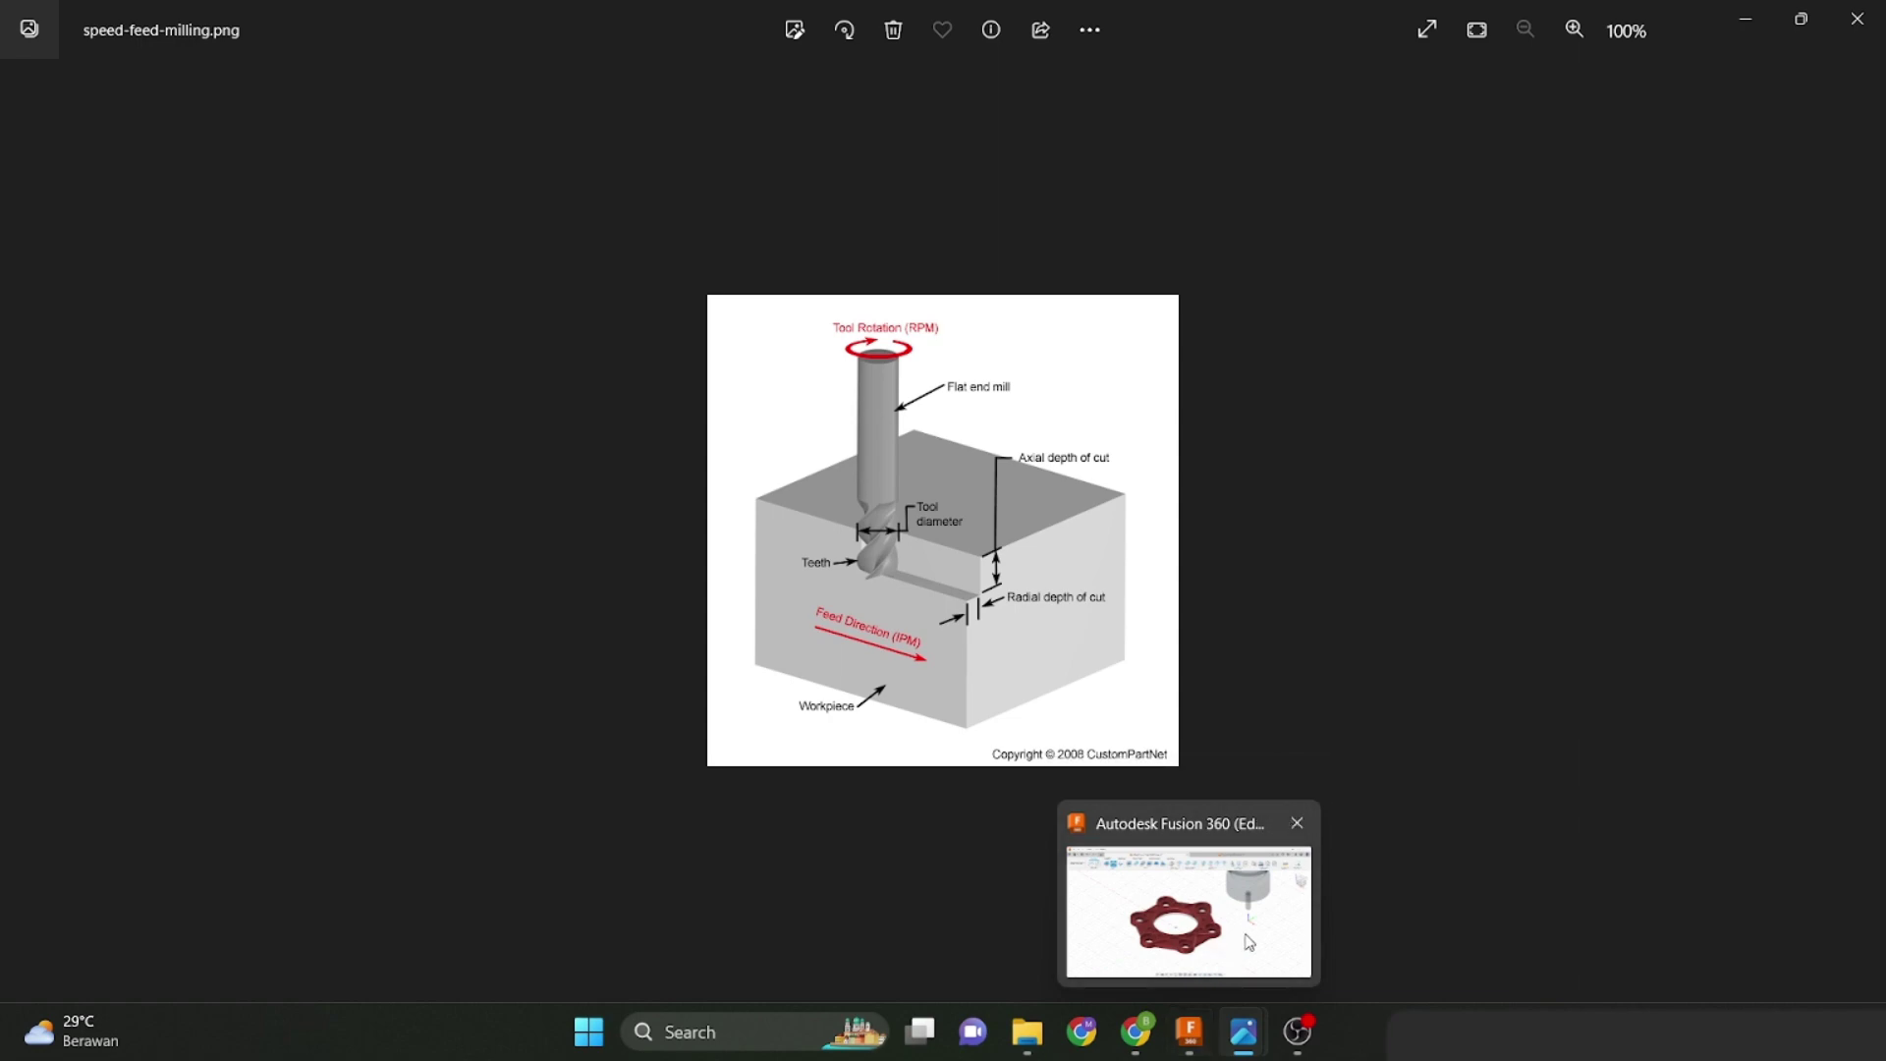
mouse_move(1253, 940)
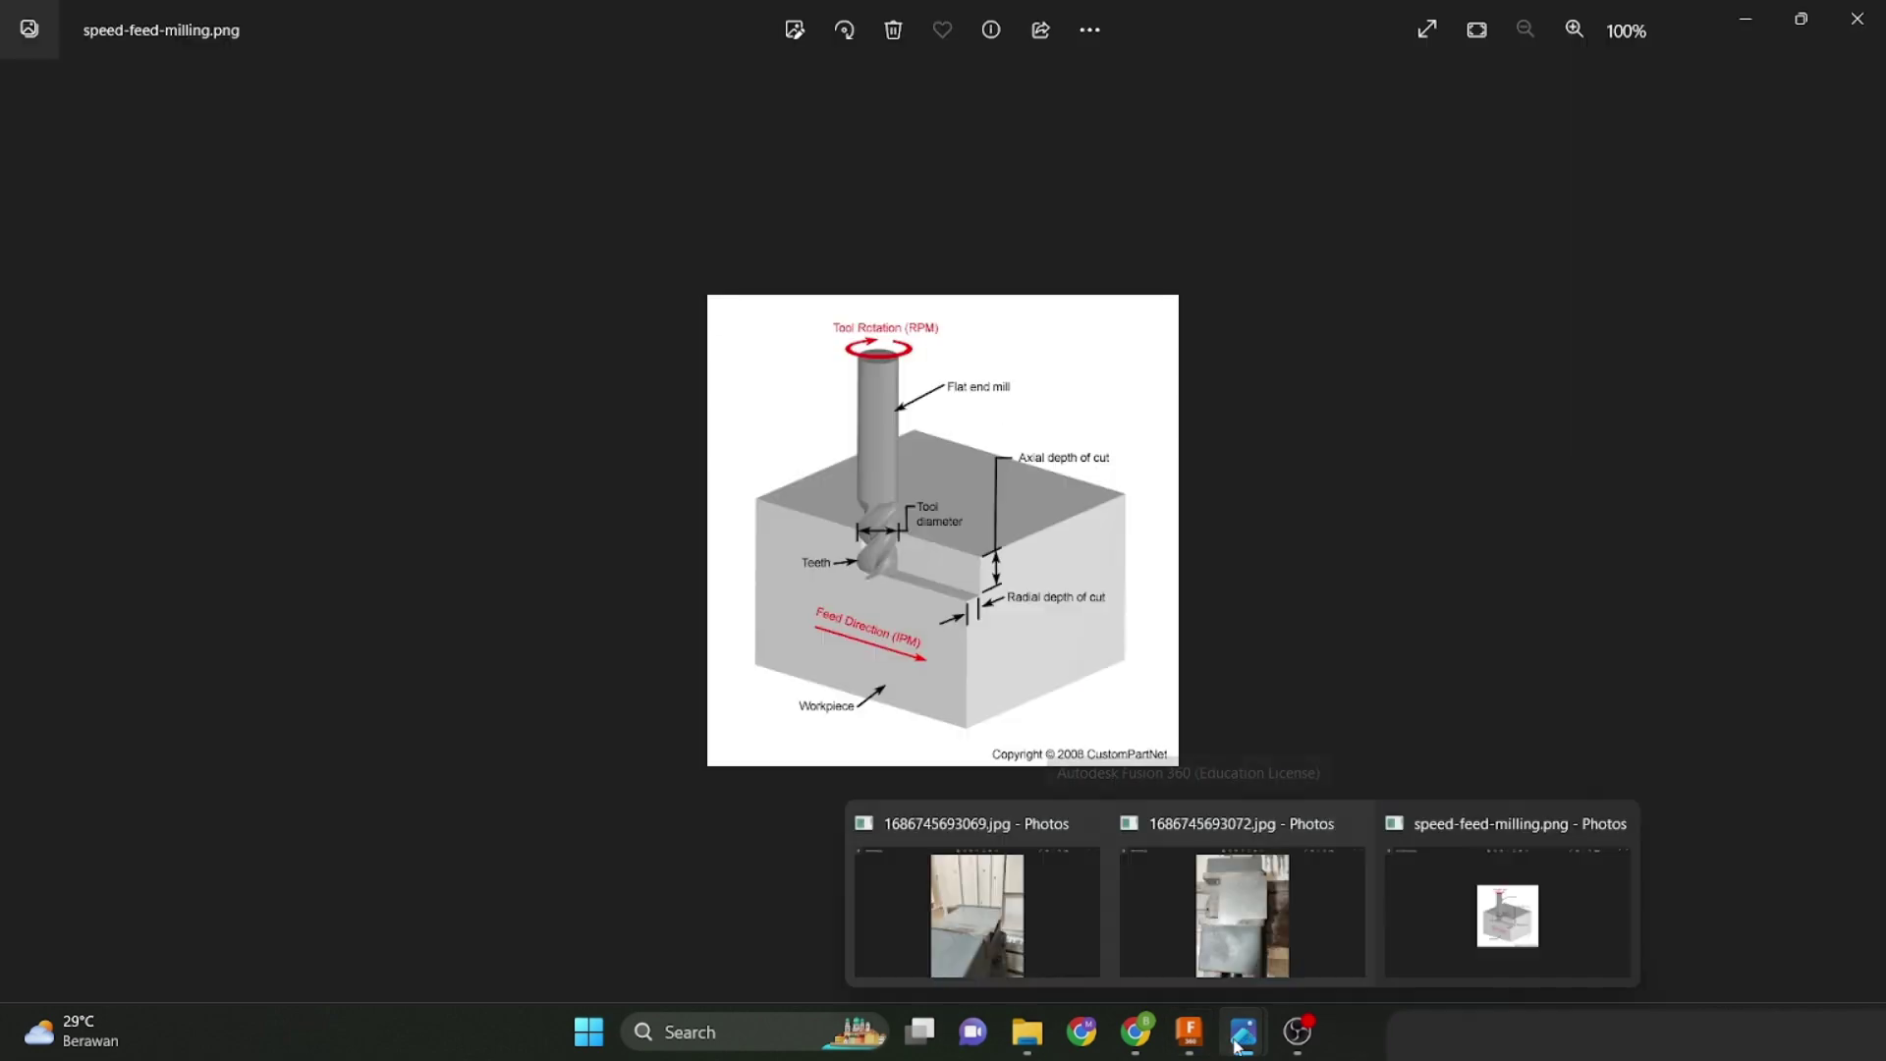
click(1189, 1031)
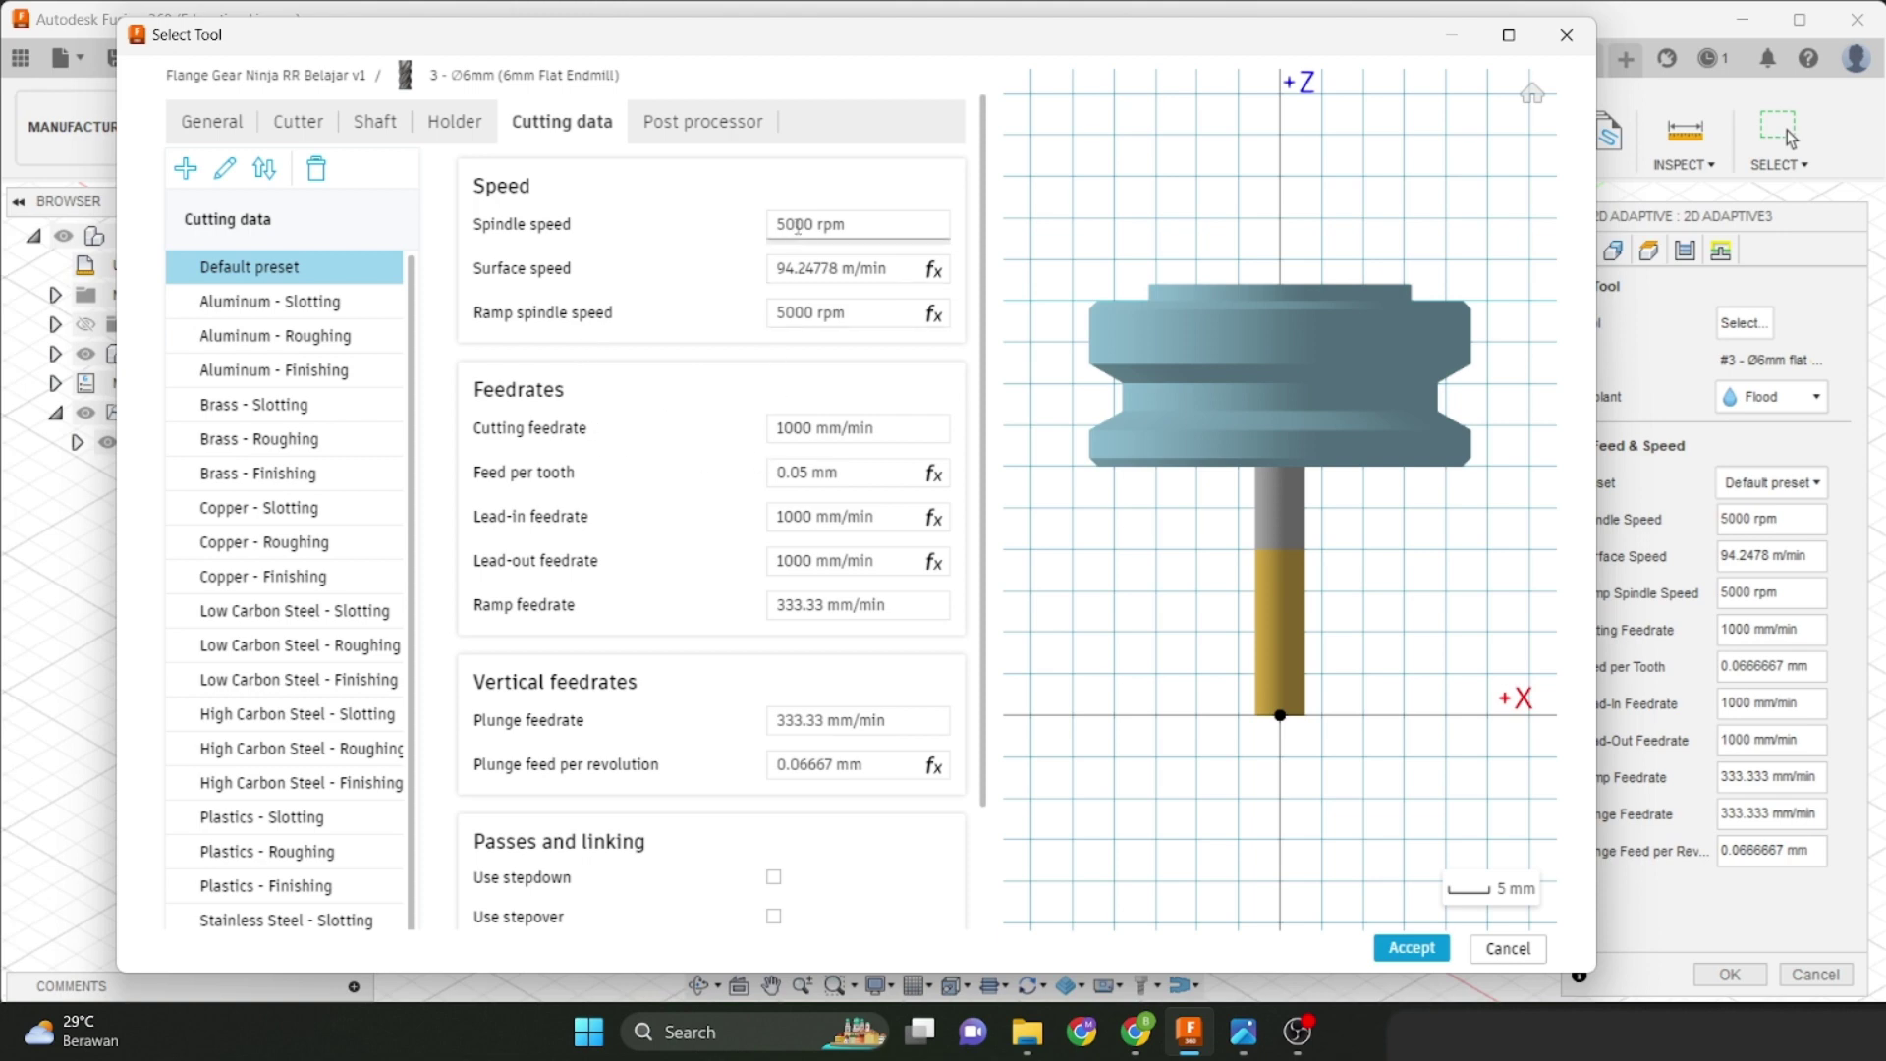
Set the surface speed in the end mill's default preset to 100 m/min and check the spindle speed.
mouse_move(832, 271)
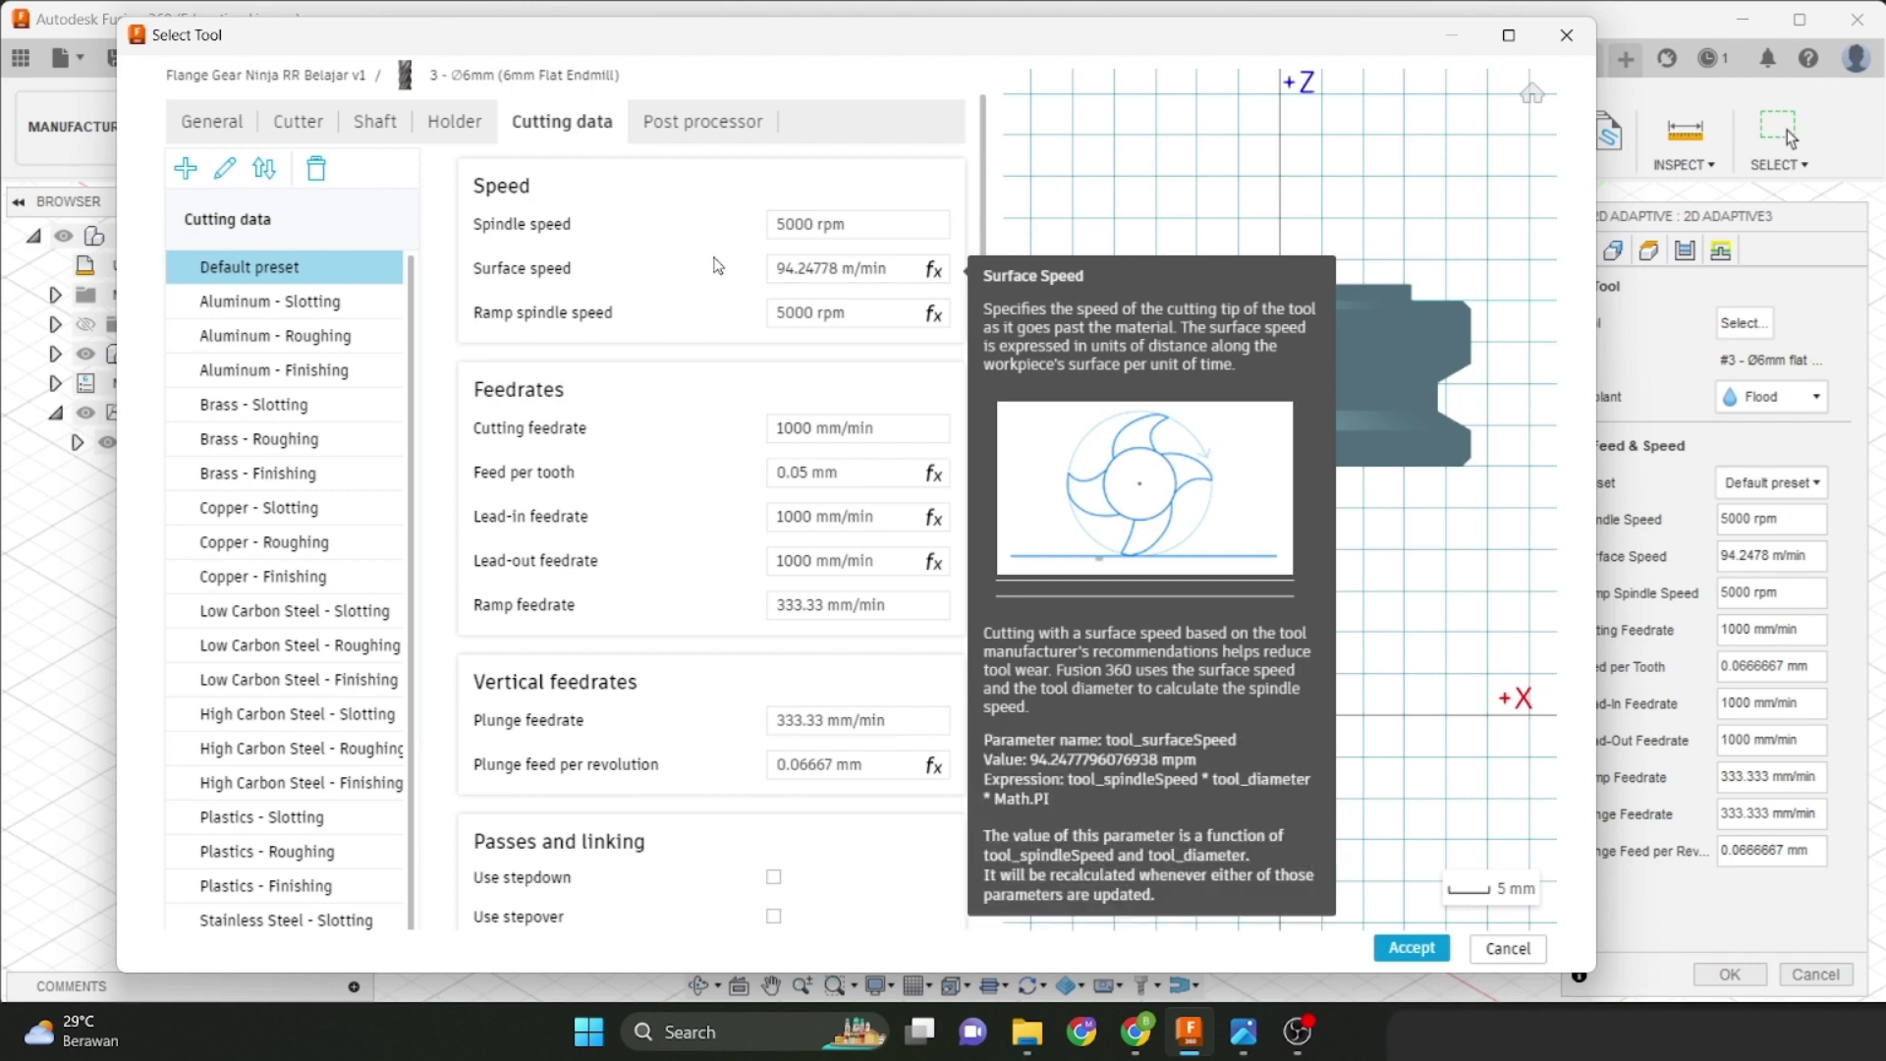
click(832, 265)
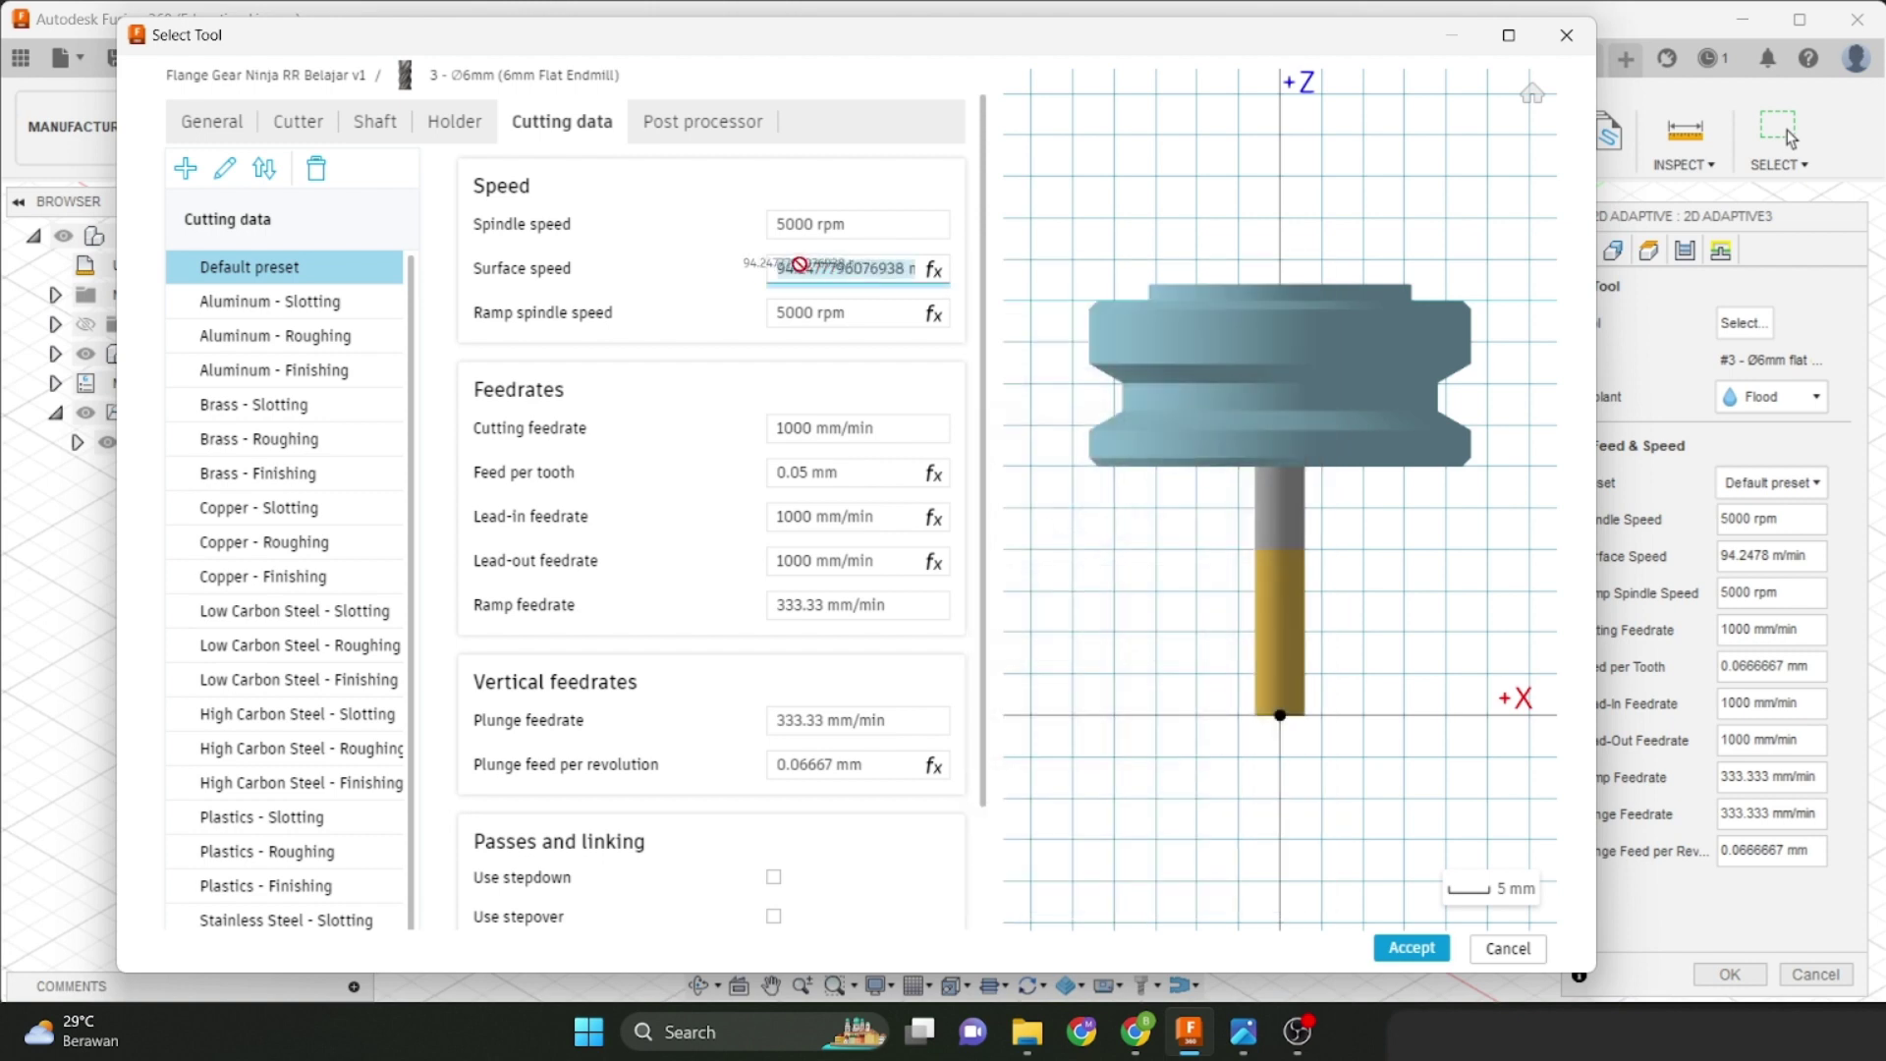
drag(776, 270, 808, 273)
click(695, 275)
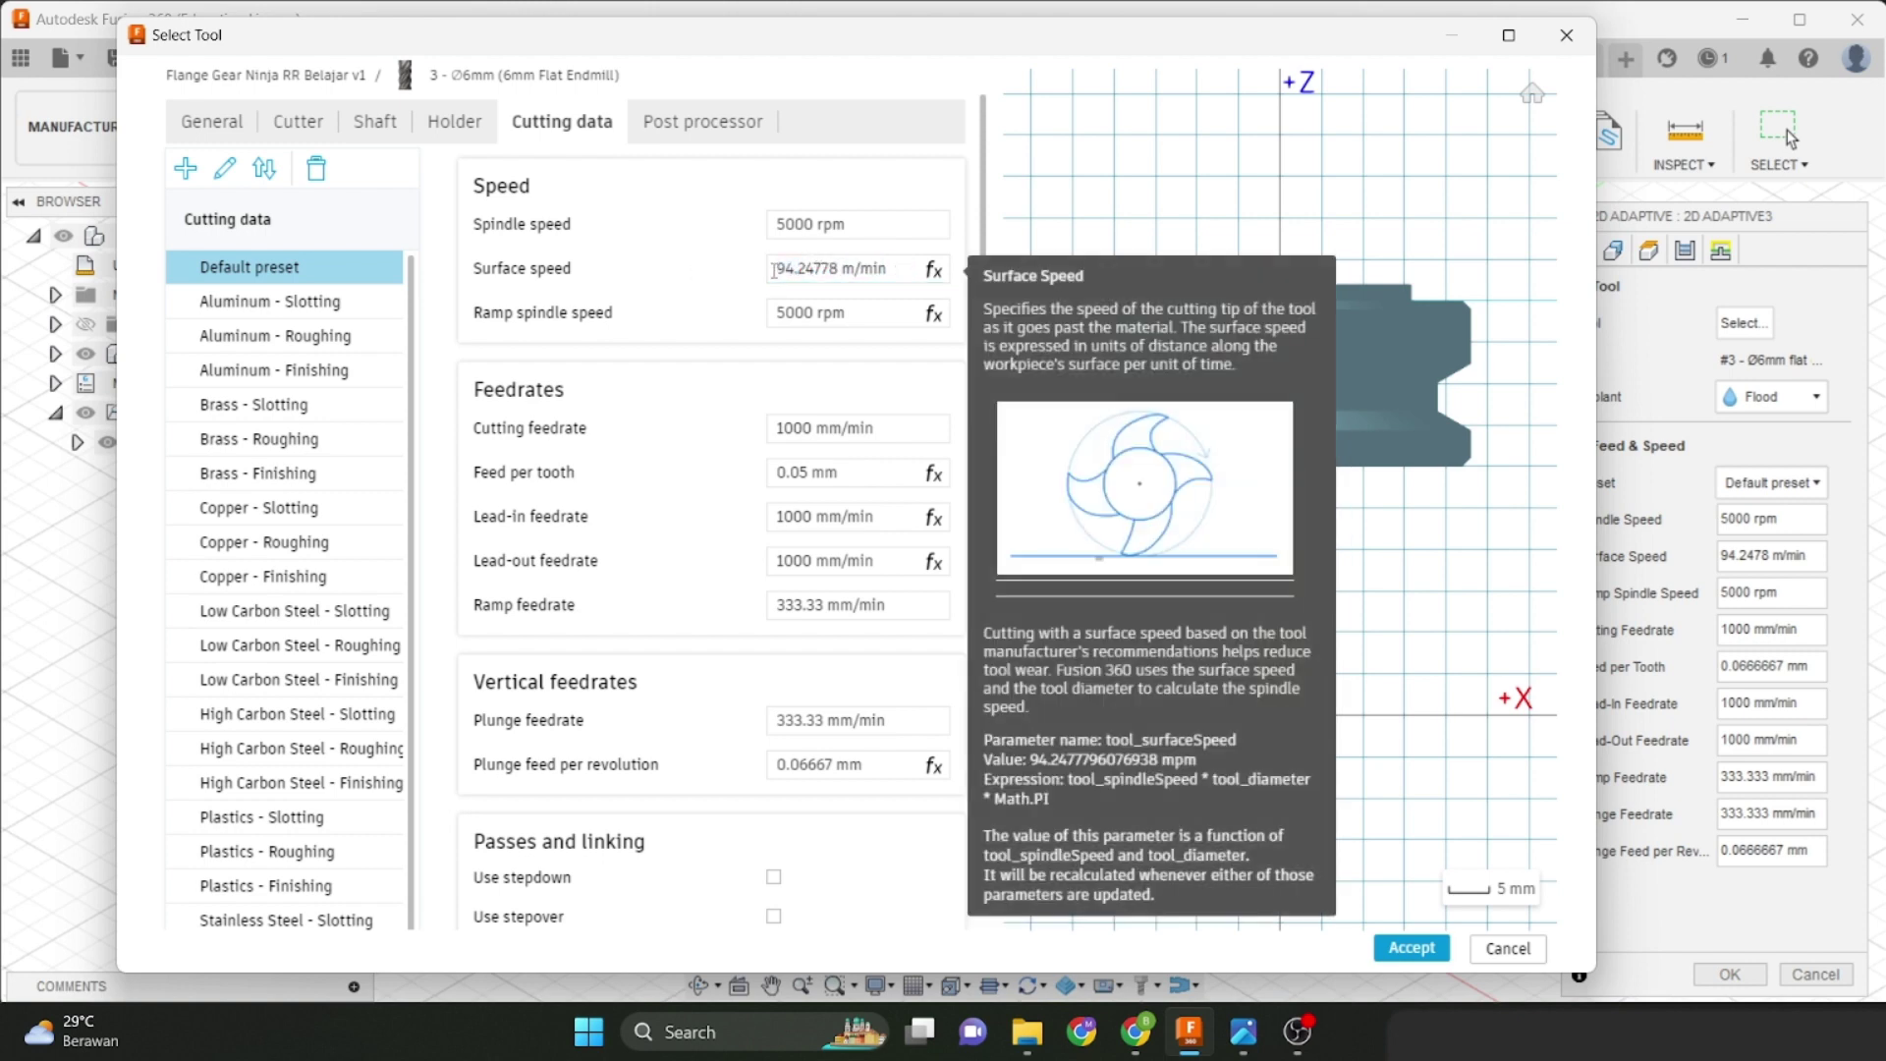
click(837, 265)
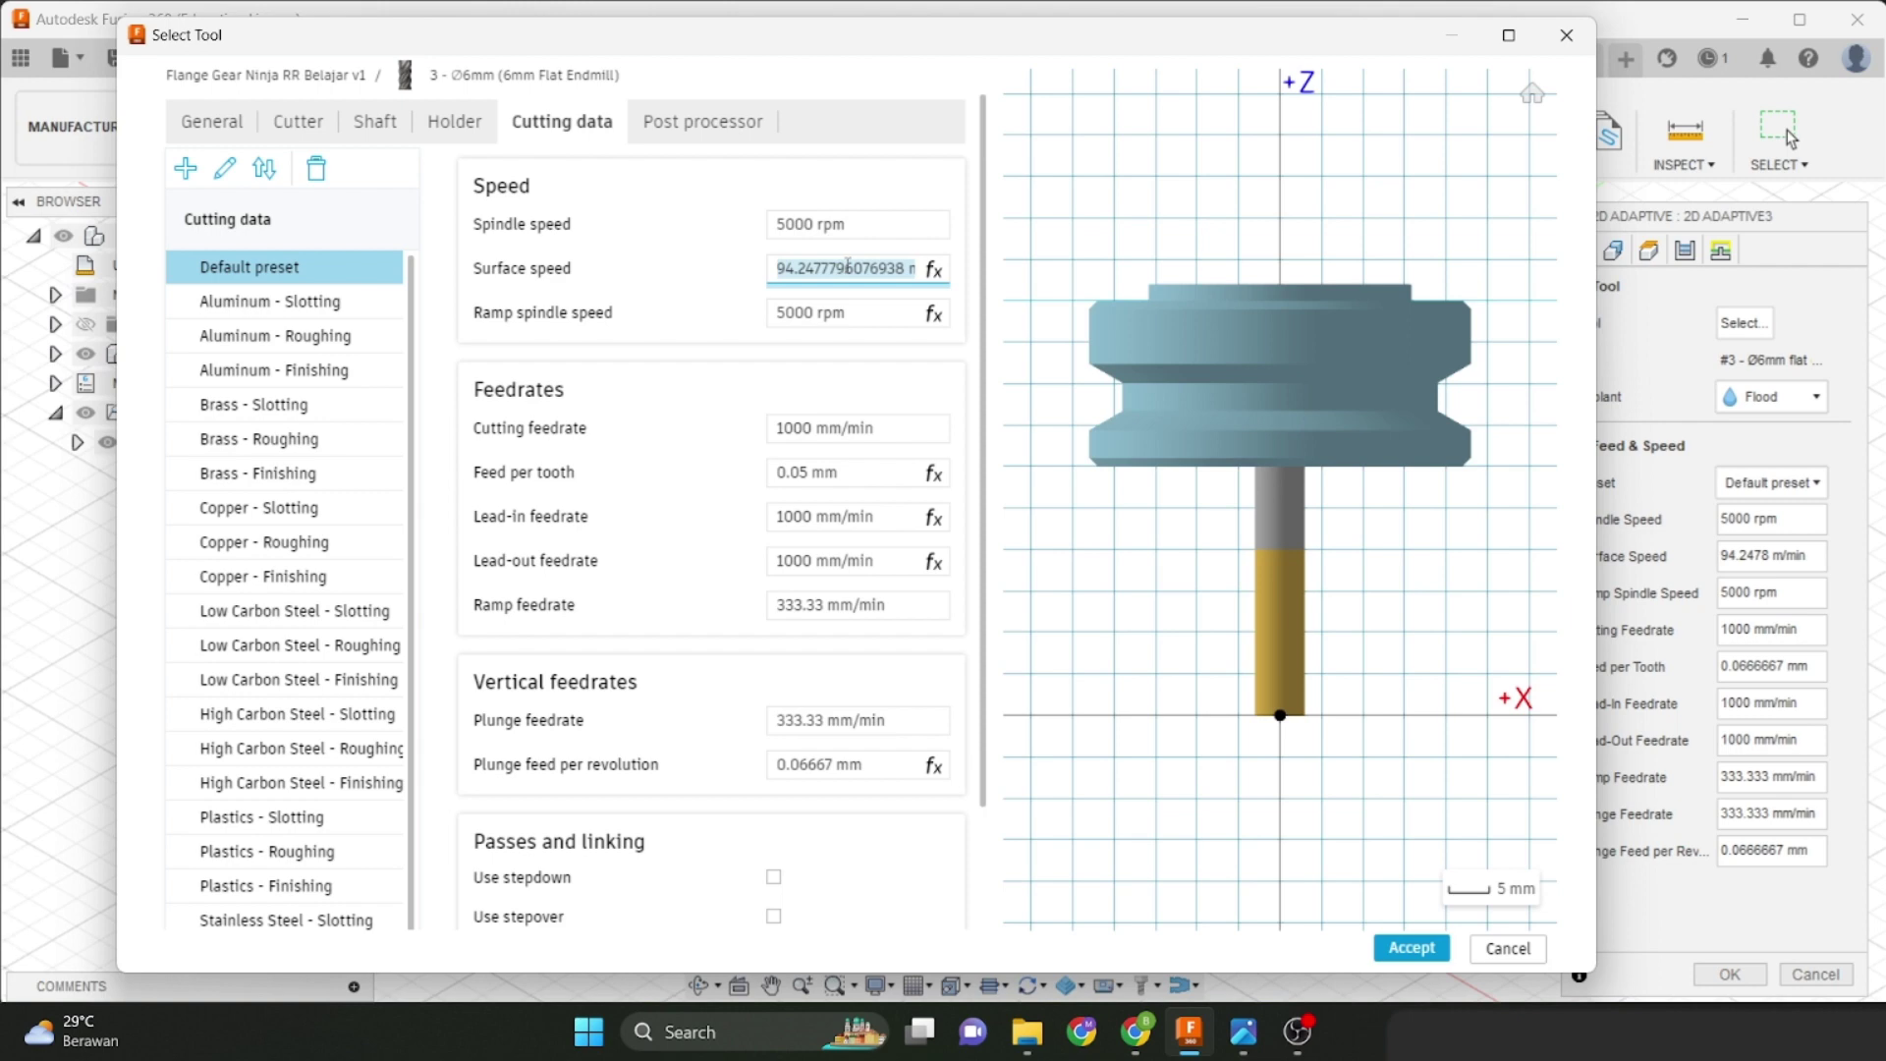
text(100)
key(Return)
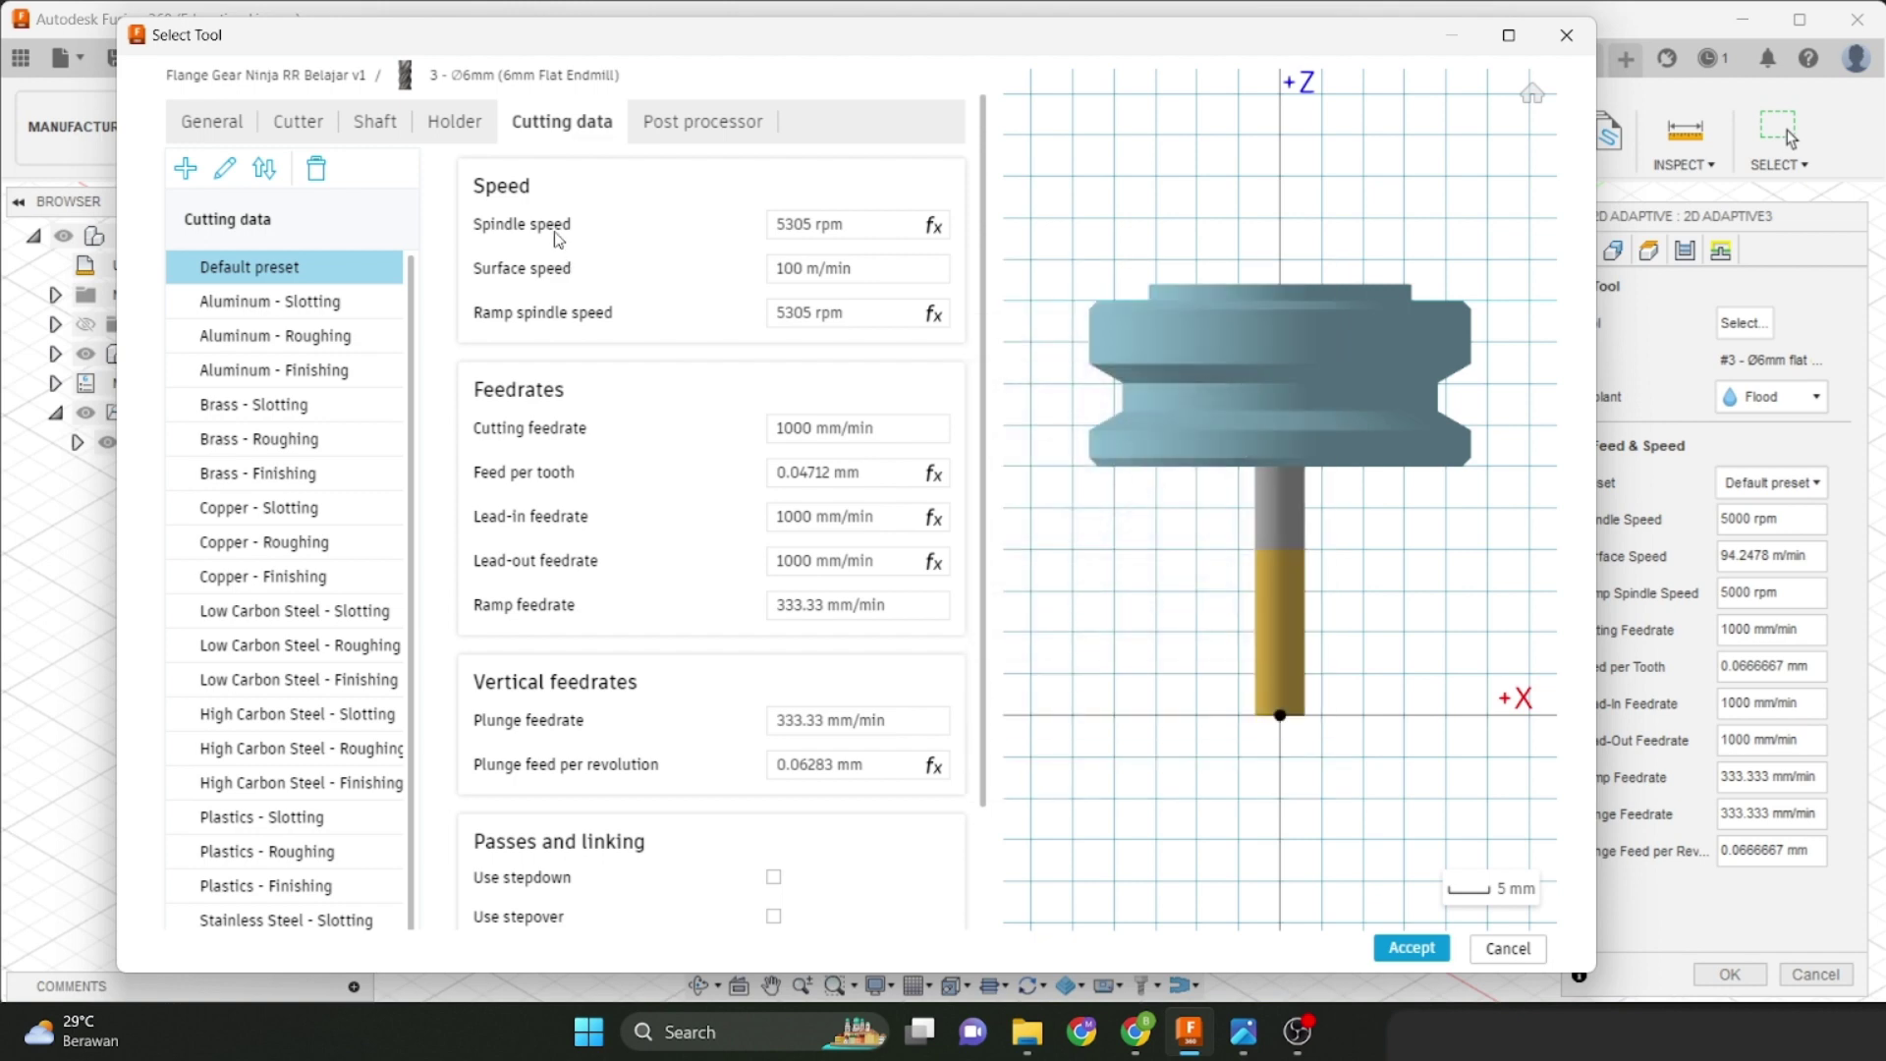
mouse_move(560, 236)
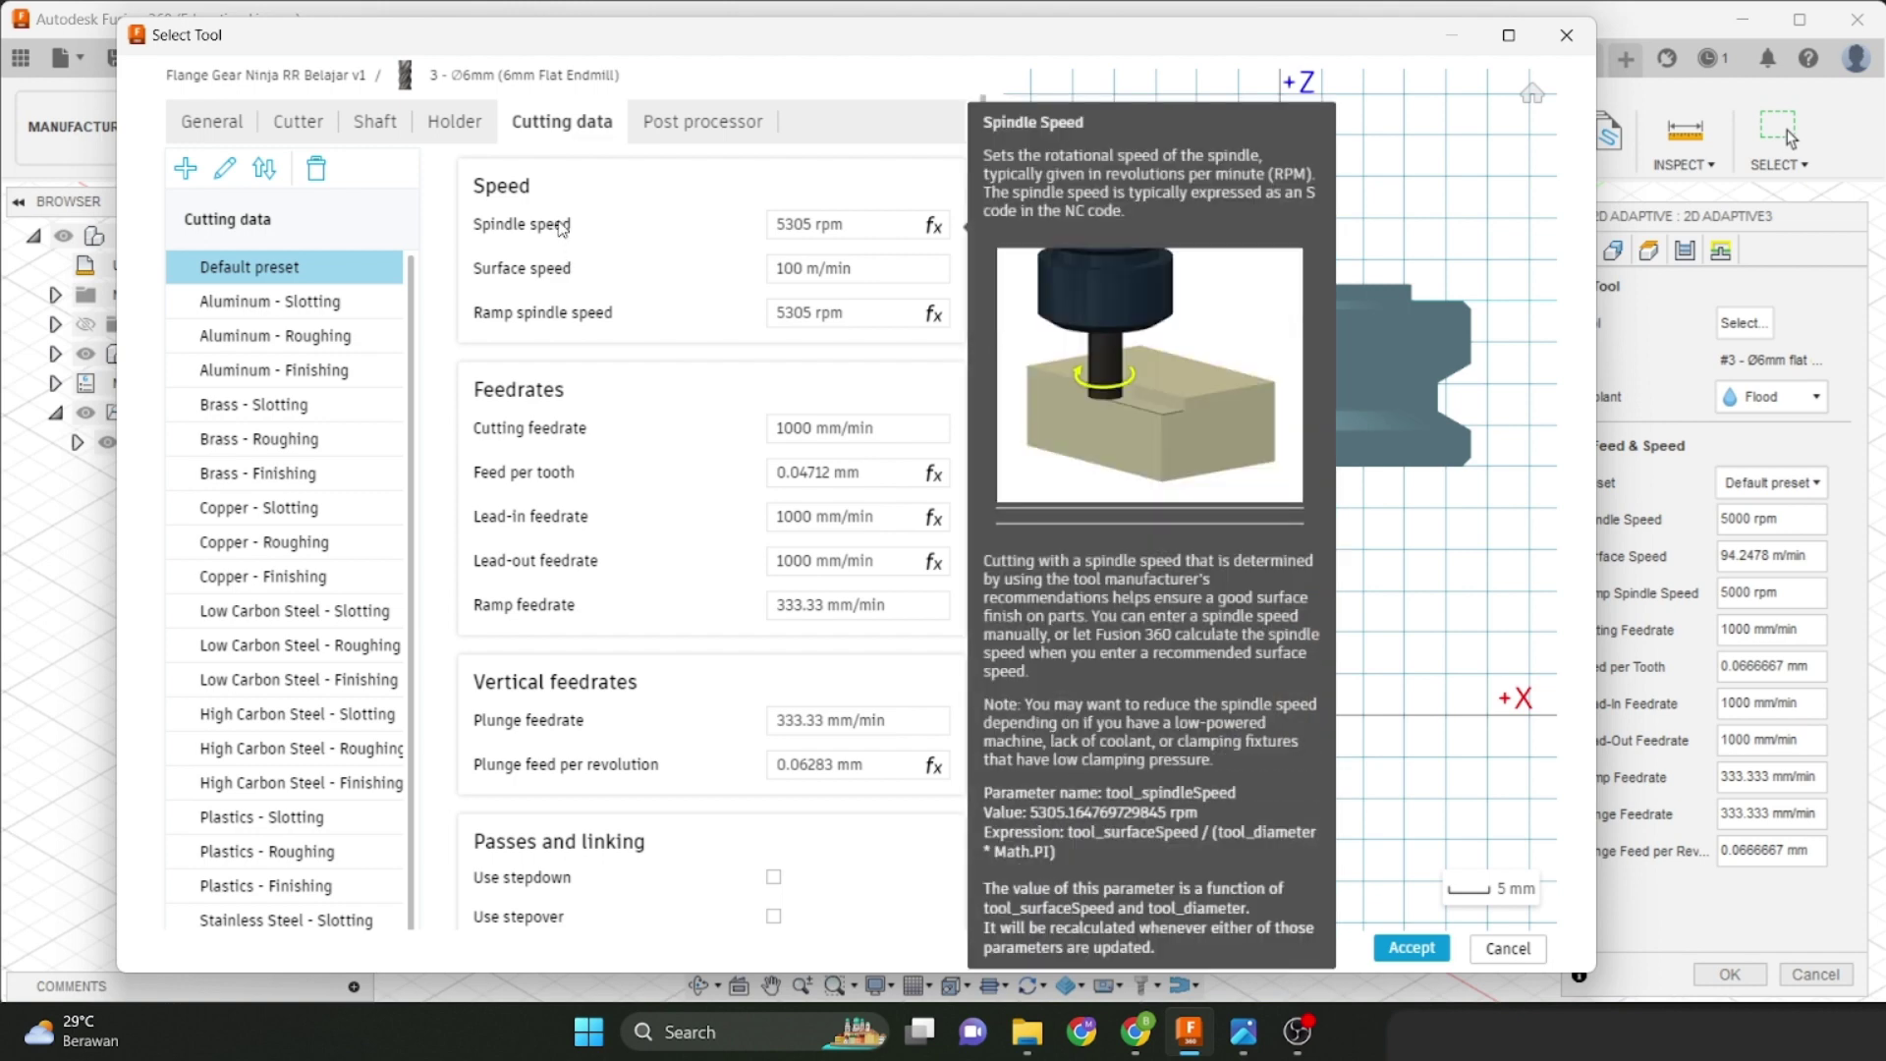
click(777, 230)
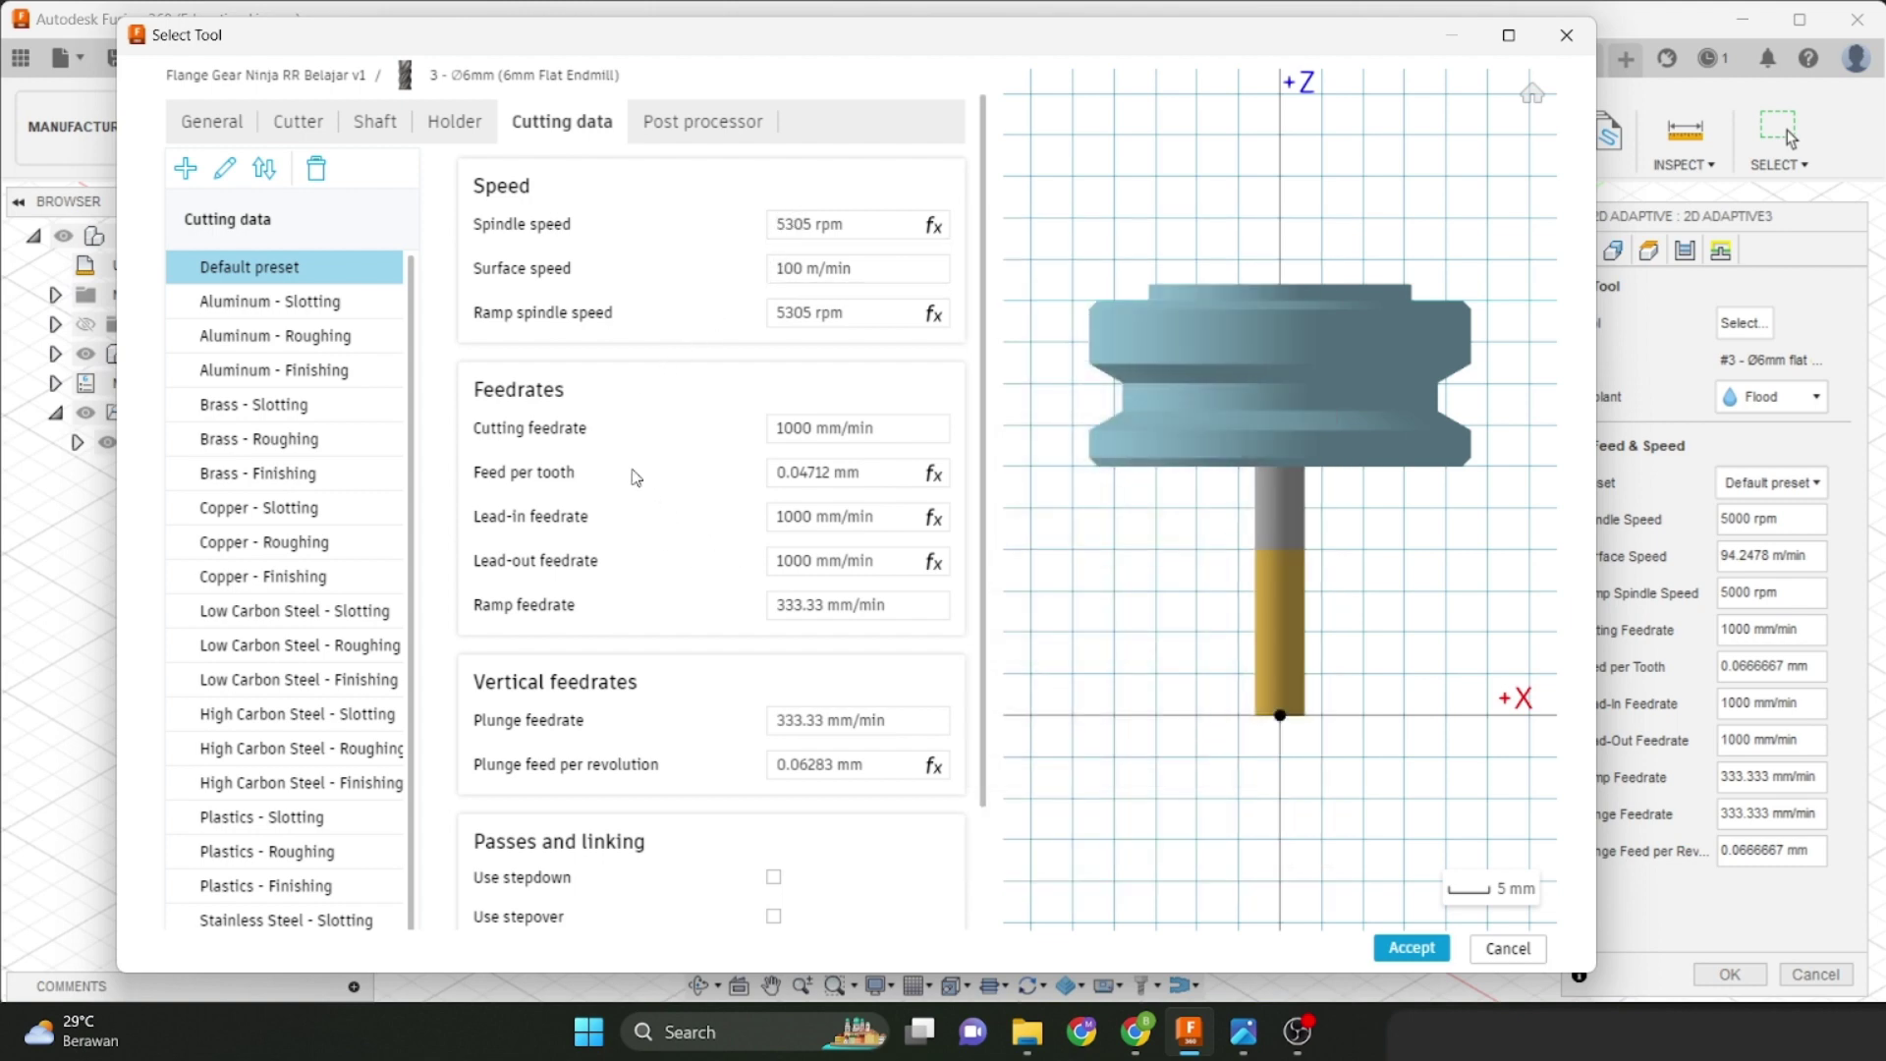
Set the feed per tooth in the default preset to 0.08 mm.
mouse_move(634, 478)
mouse_move(801, 432)
mouse_move(785, 476)
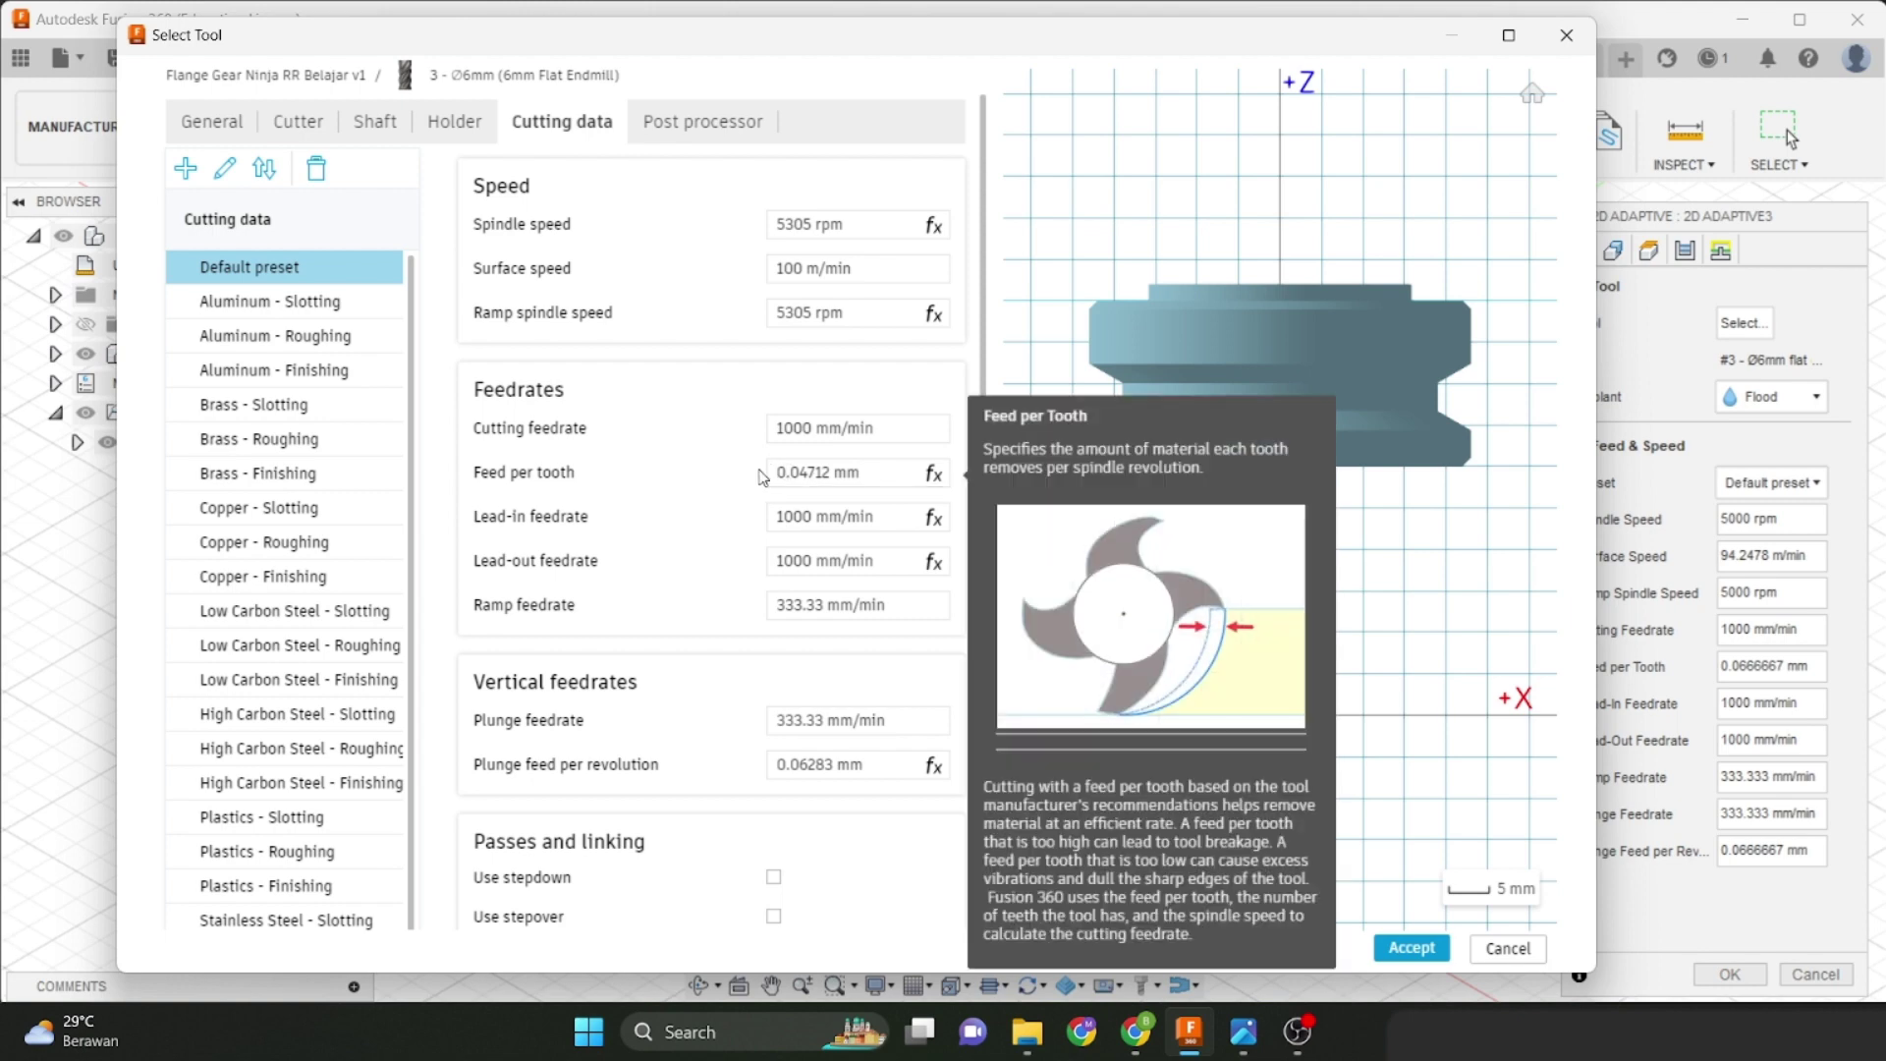
click(807, 473)
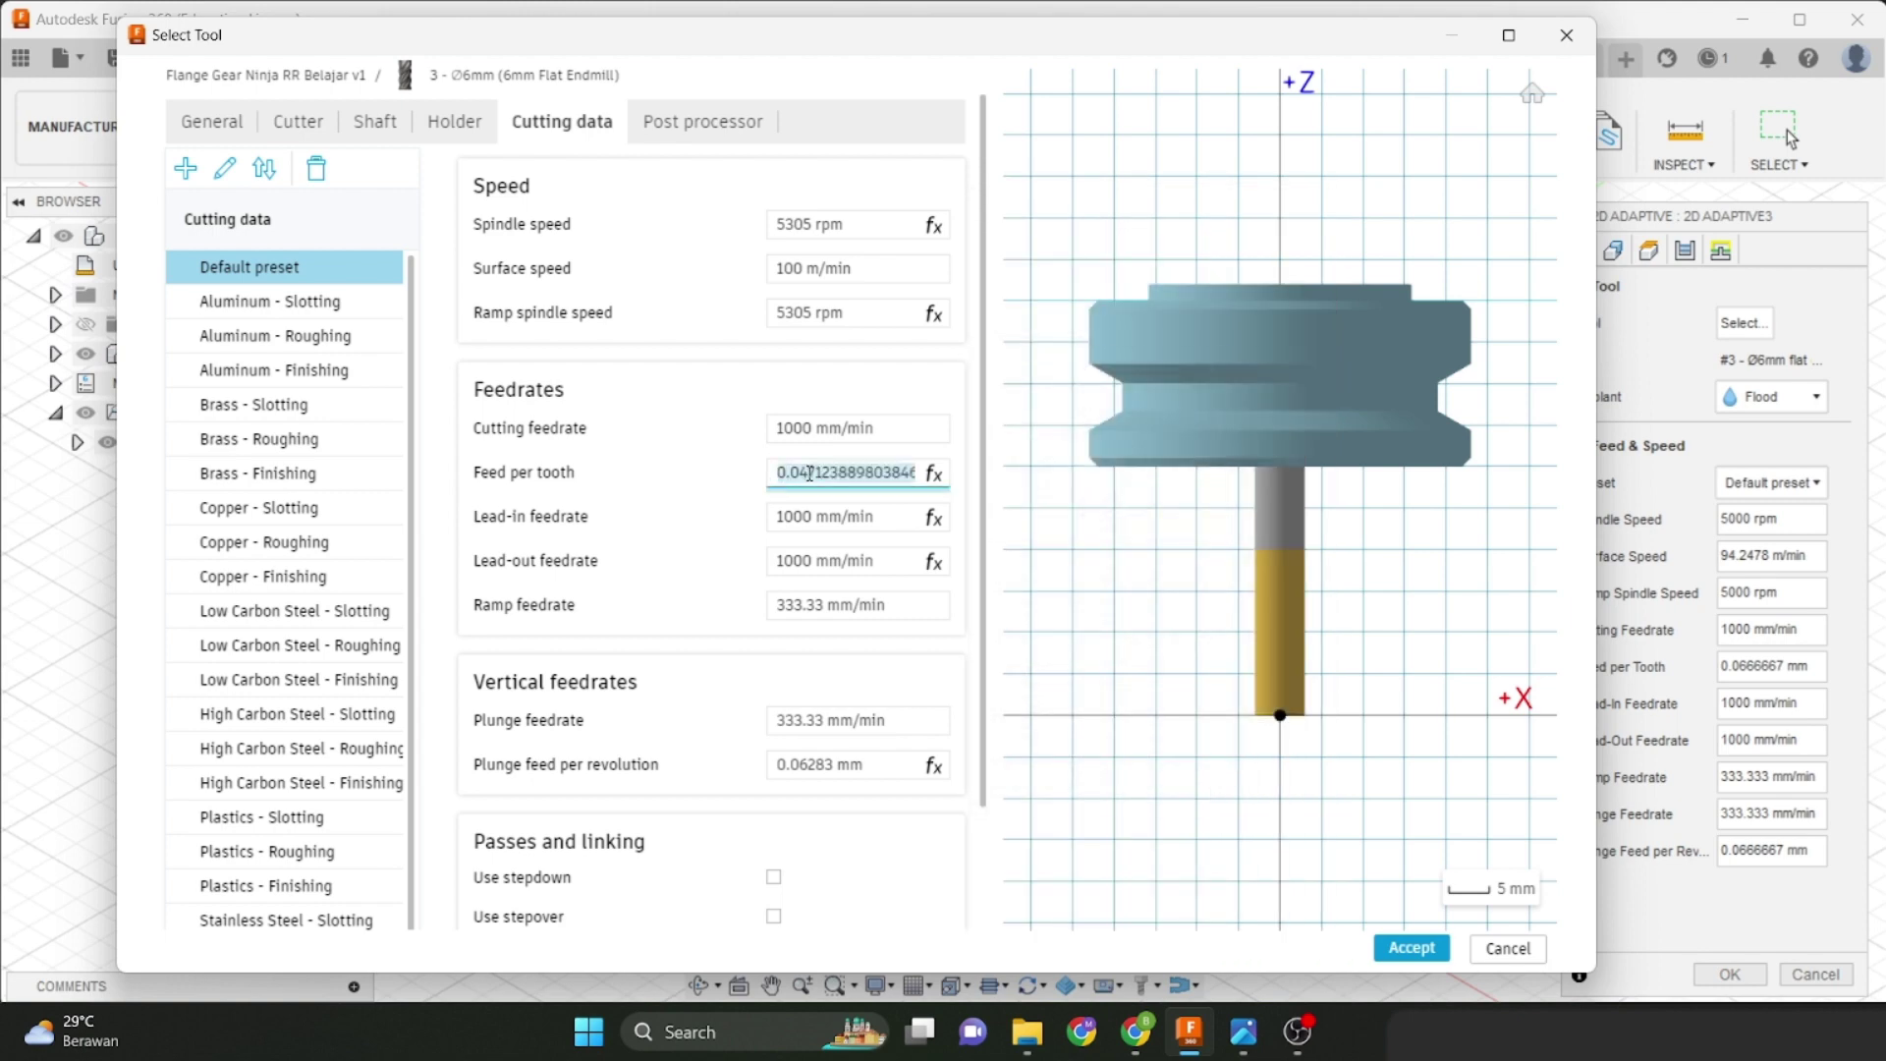
mouse_move(889, 420)
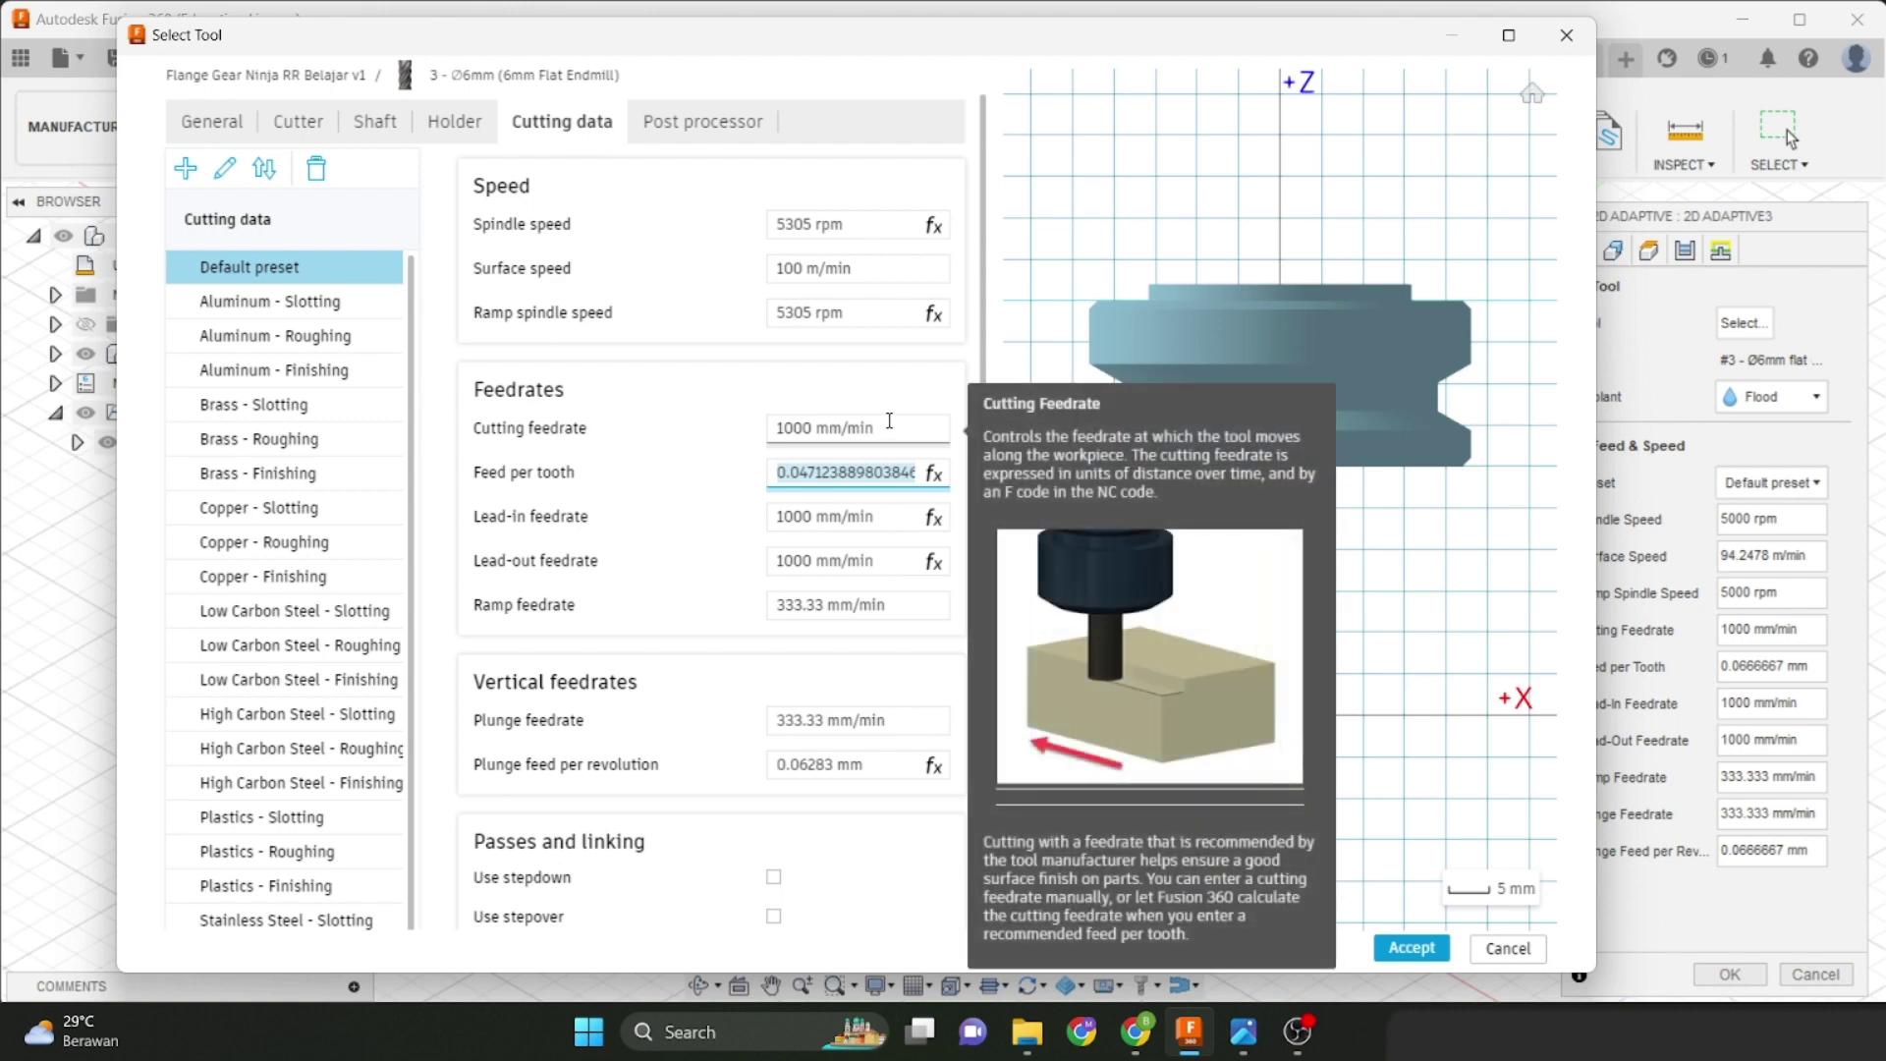
text(0.)
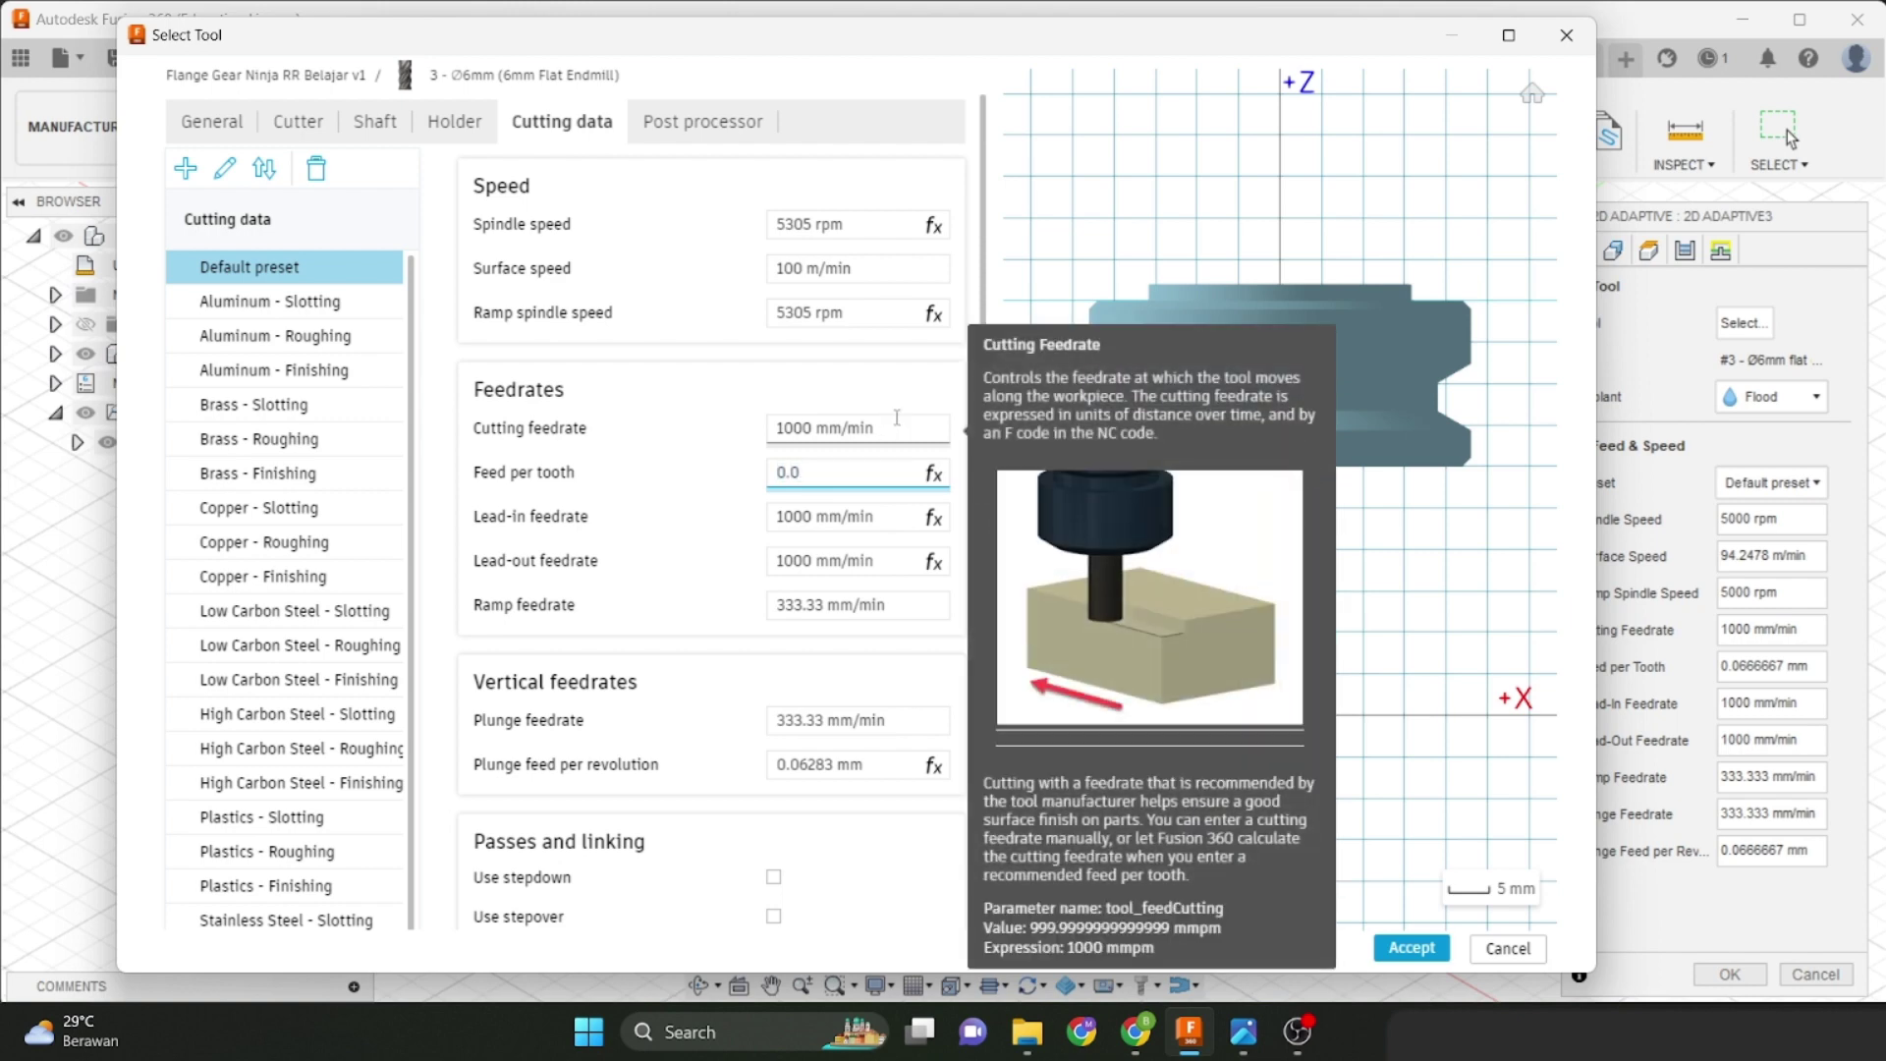
text(8)
key(Return)
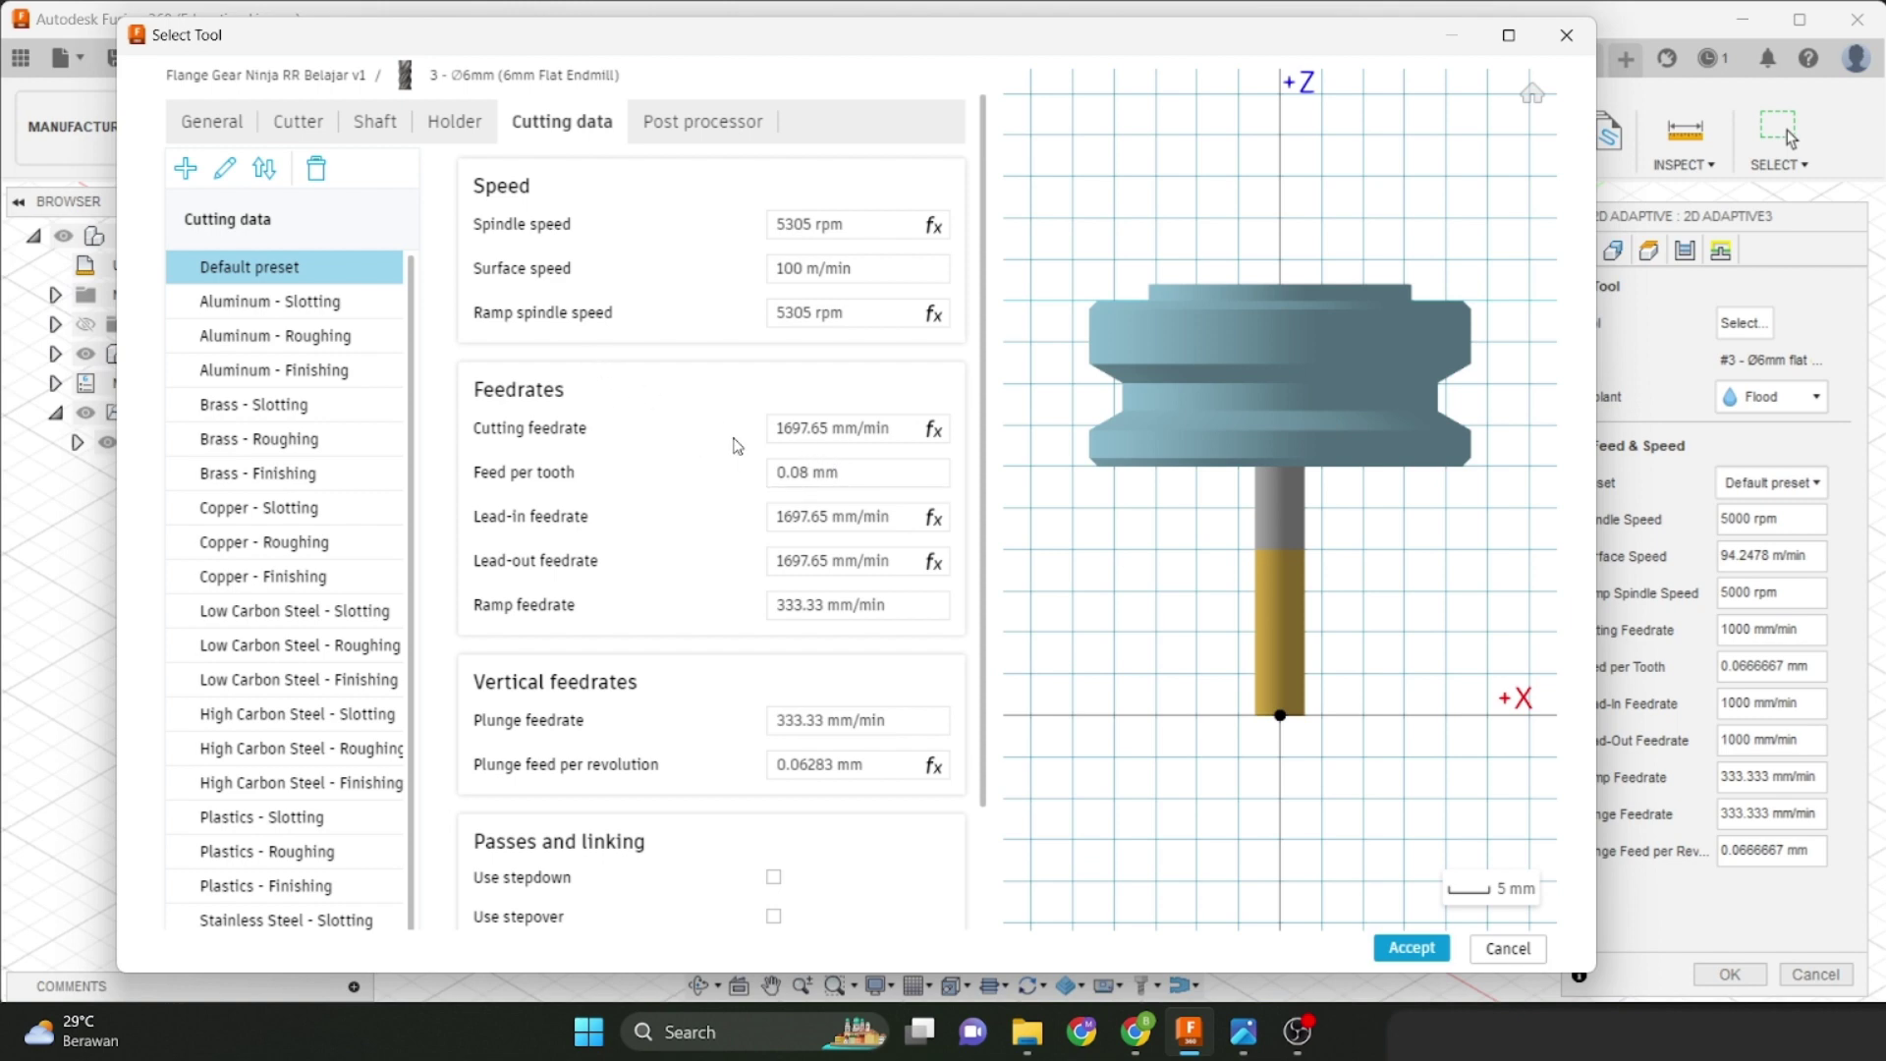
Set the cutting feedrate in the default preset to 2500 mm/min.
click(776, 440)
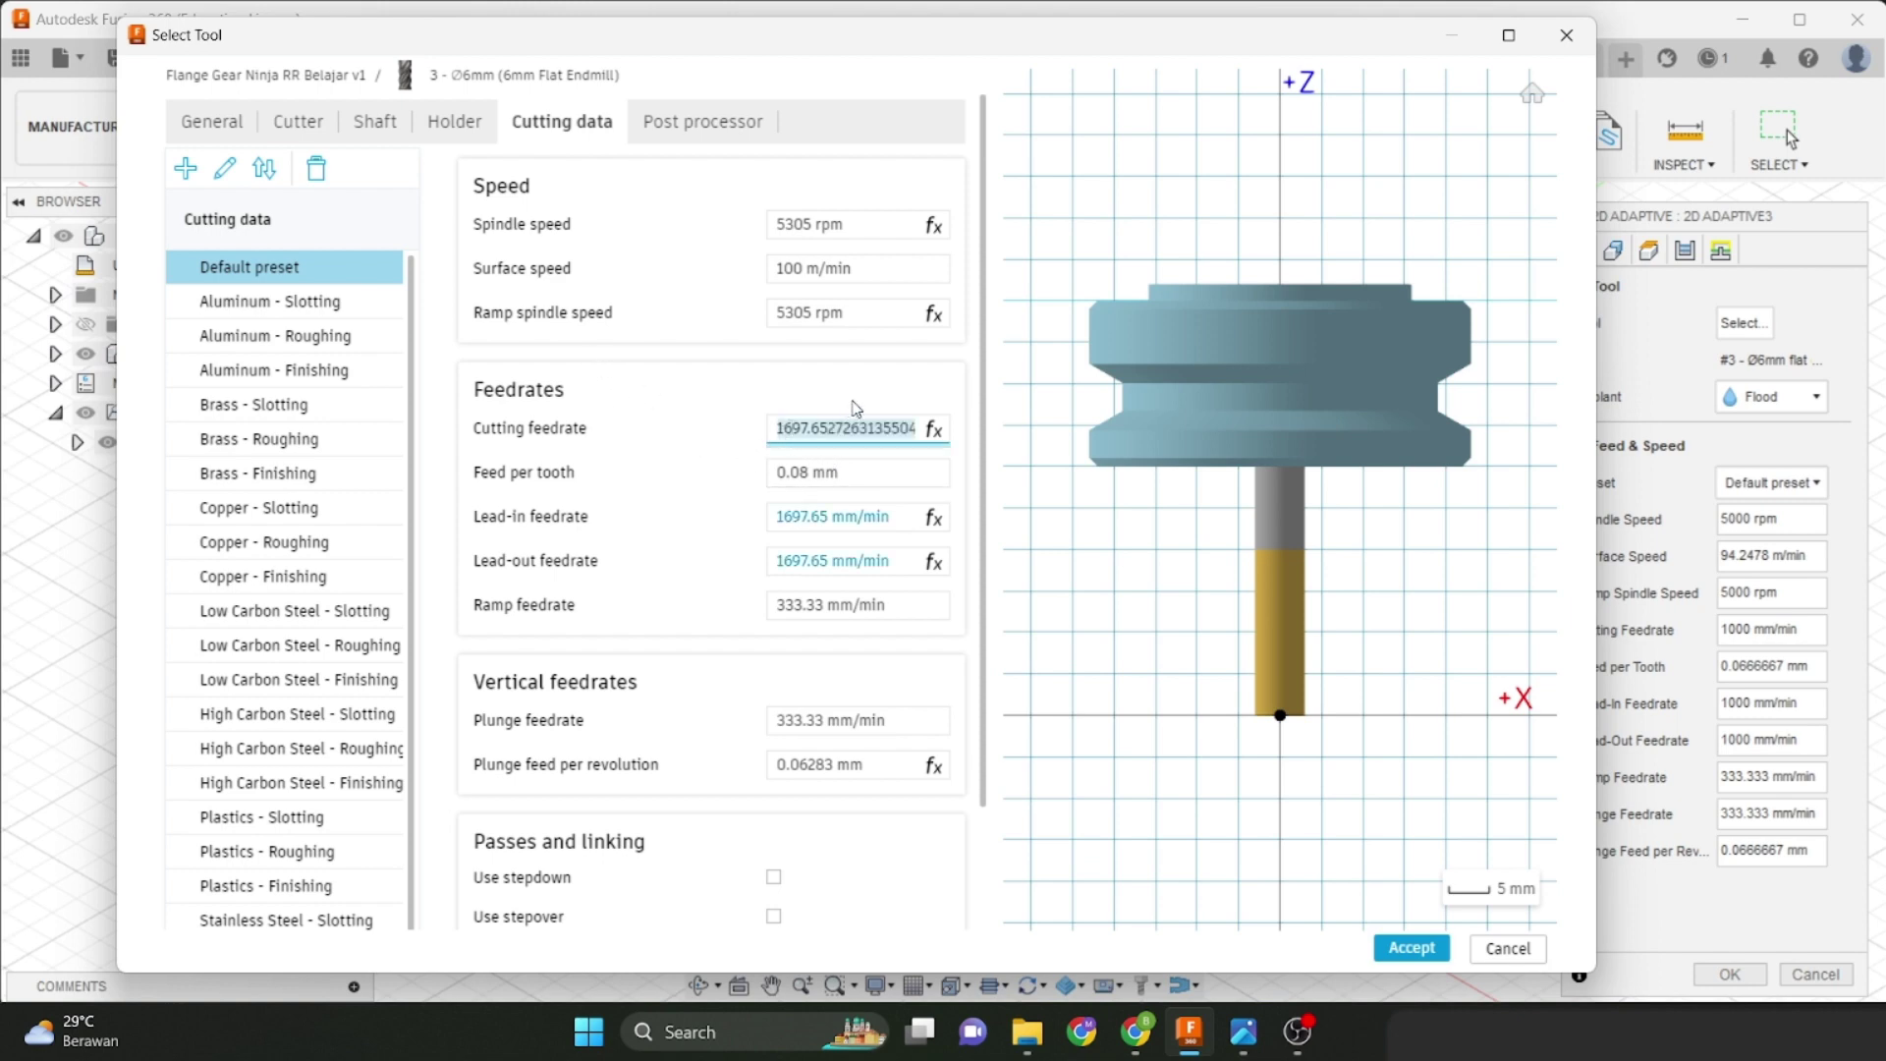
text(2500)
key(Return)
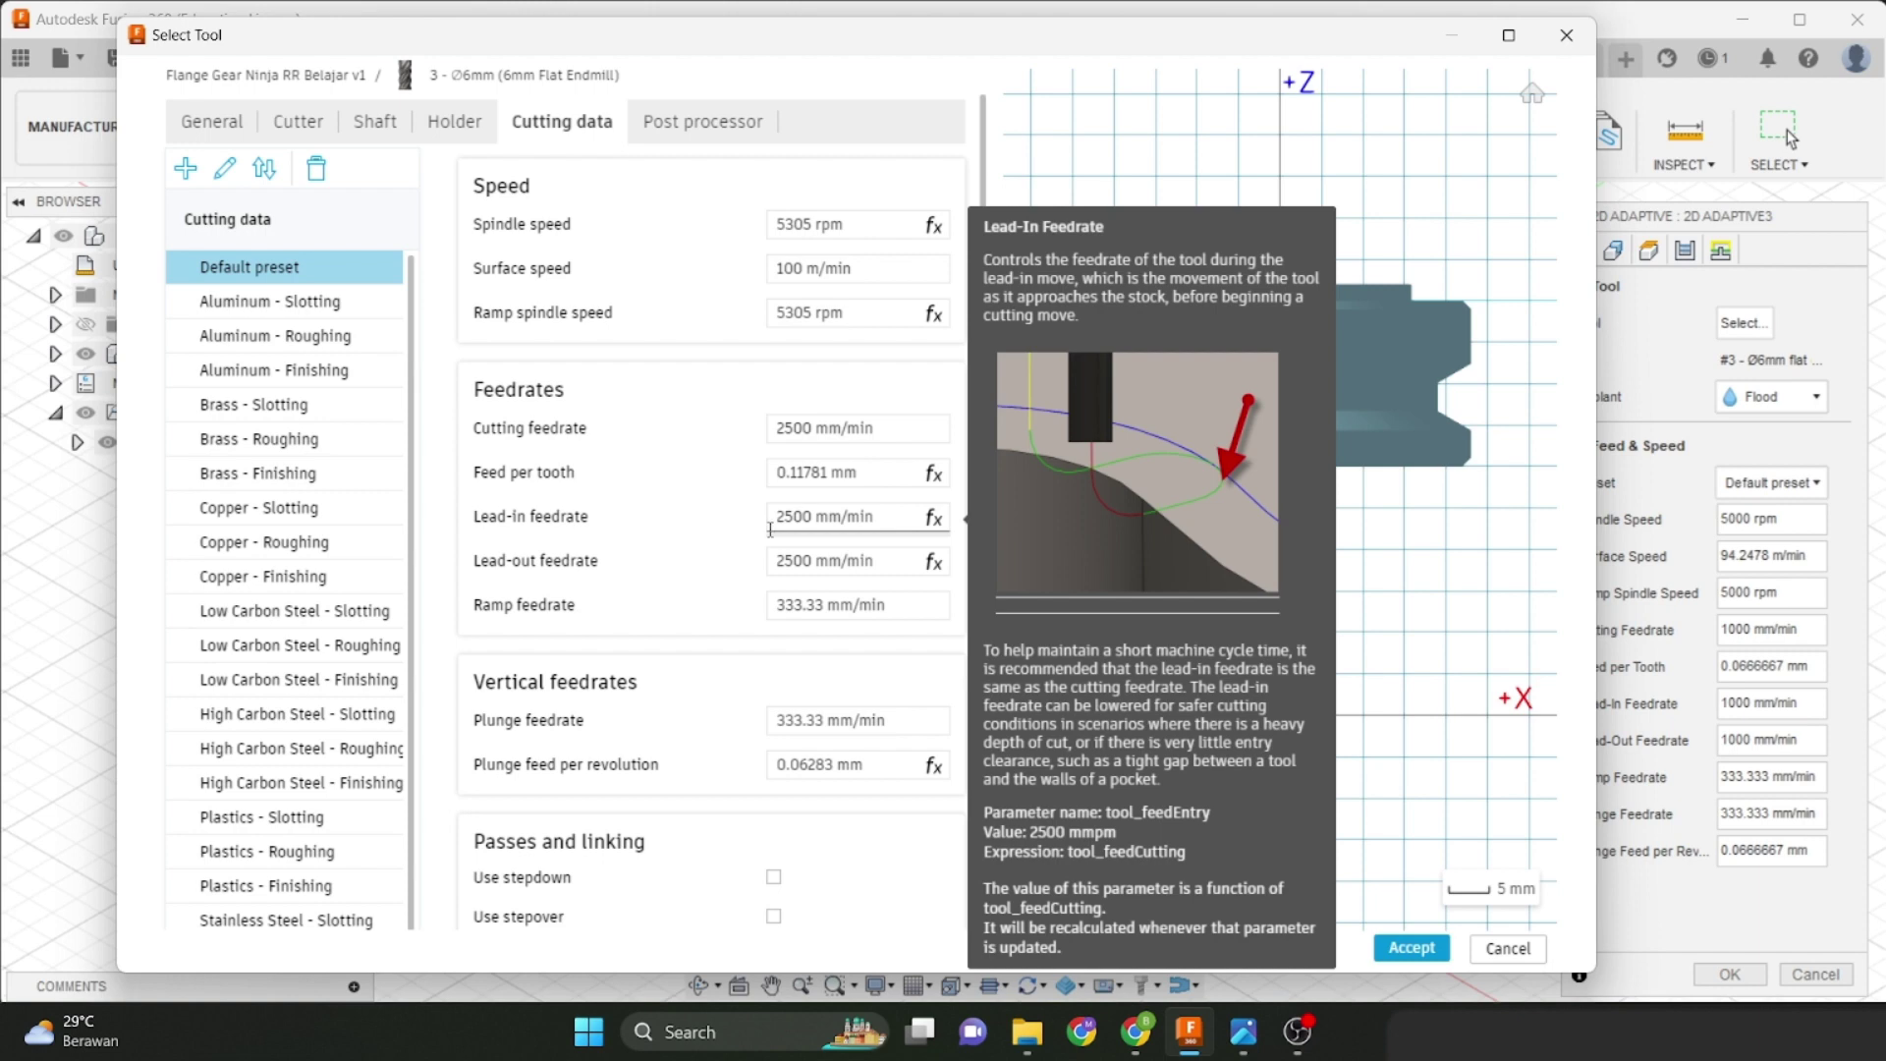
Set both the lead-in and lead-out feedrates in the default preset to 1500 mm/min.
click(783, 516)
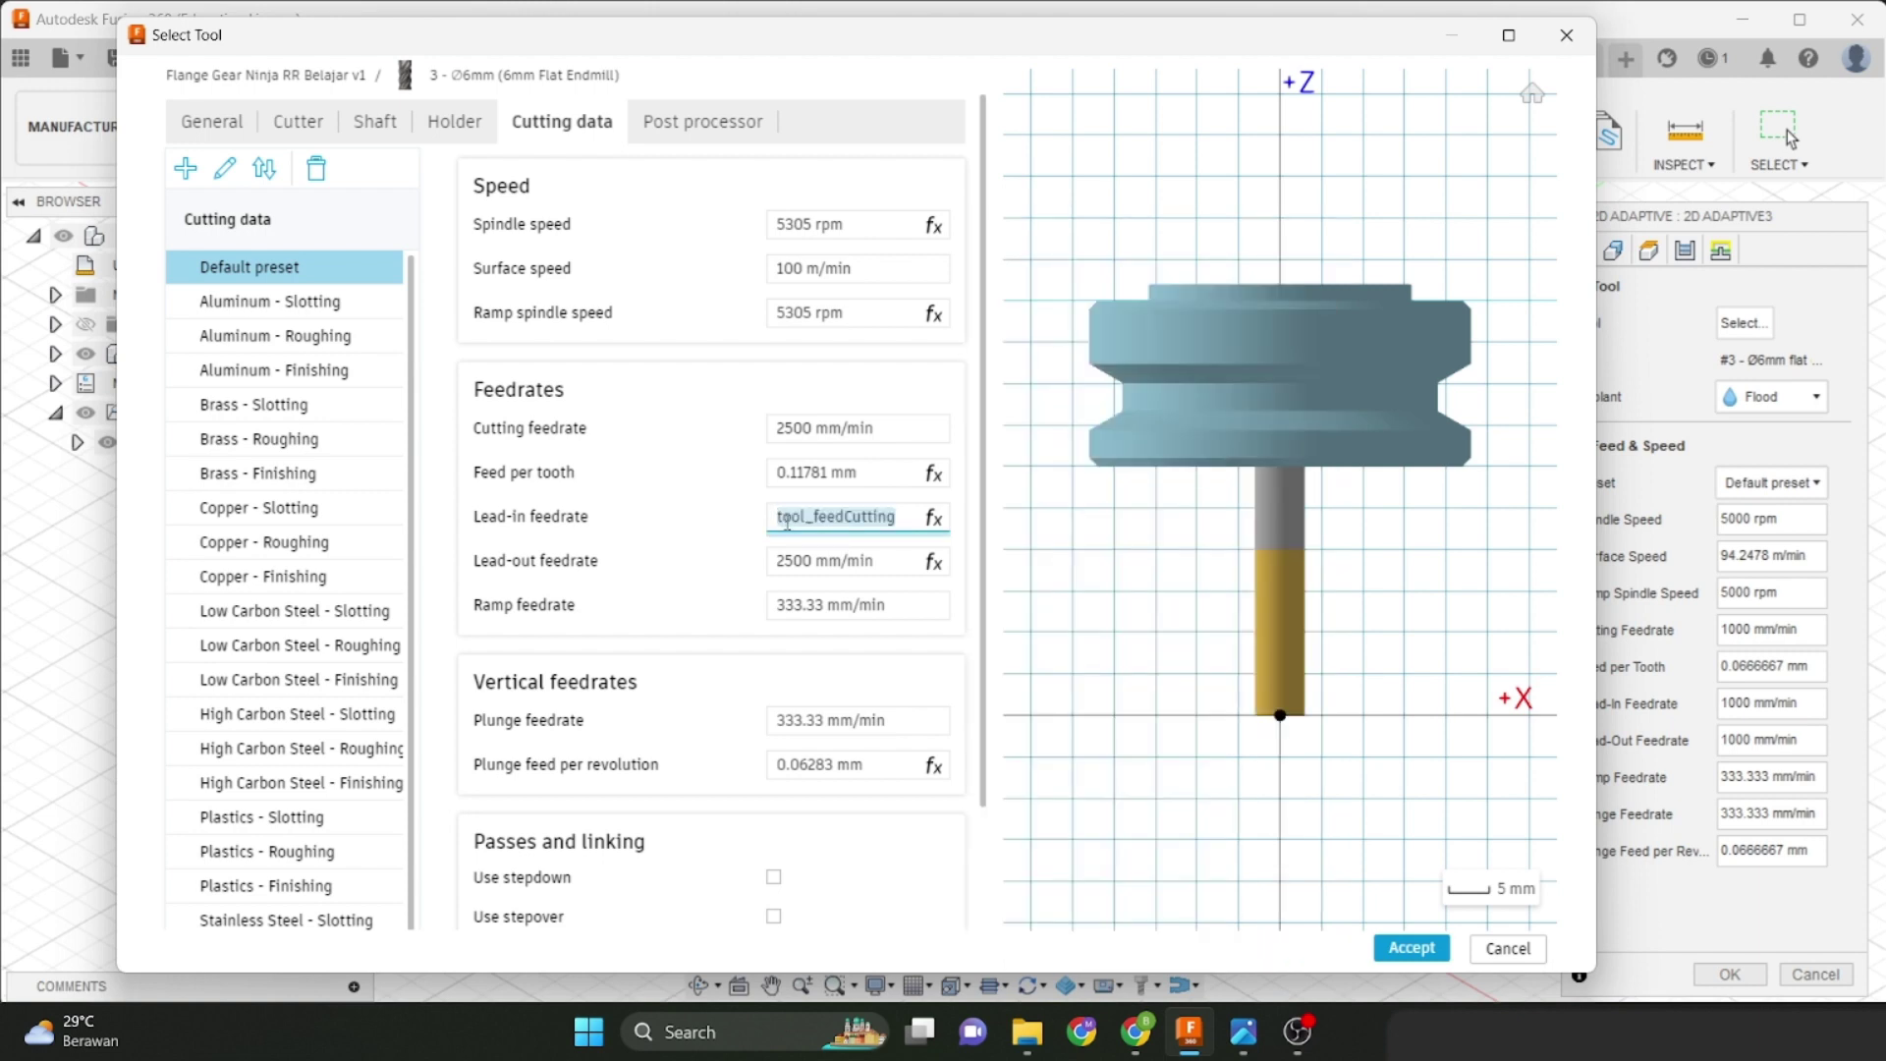
text(1500)
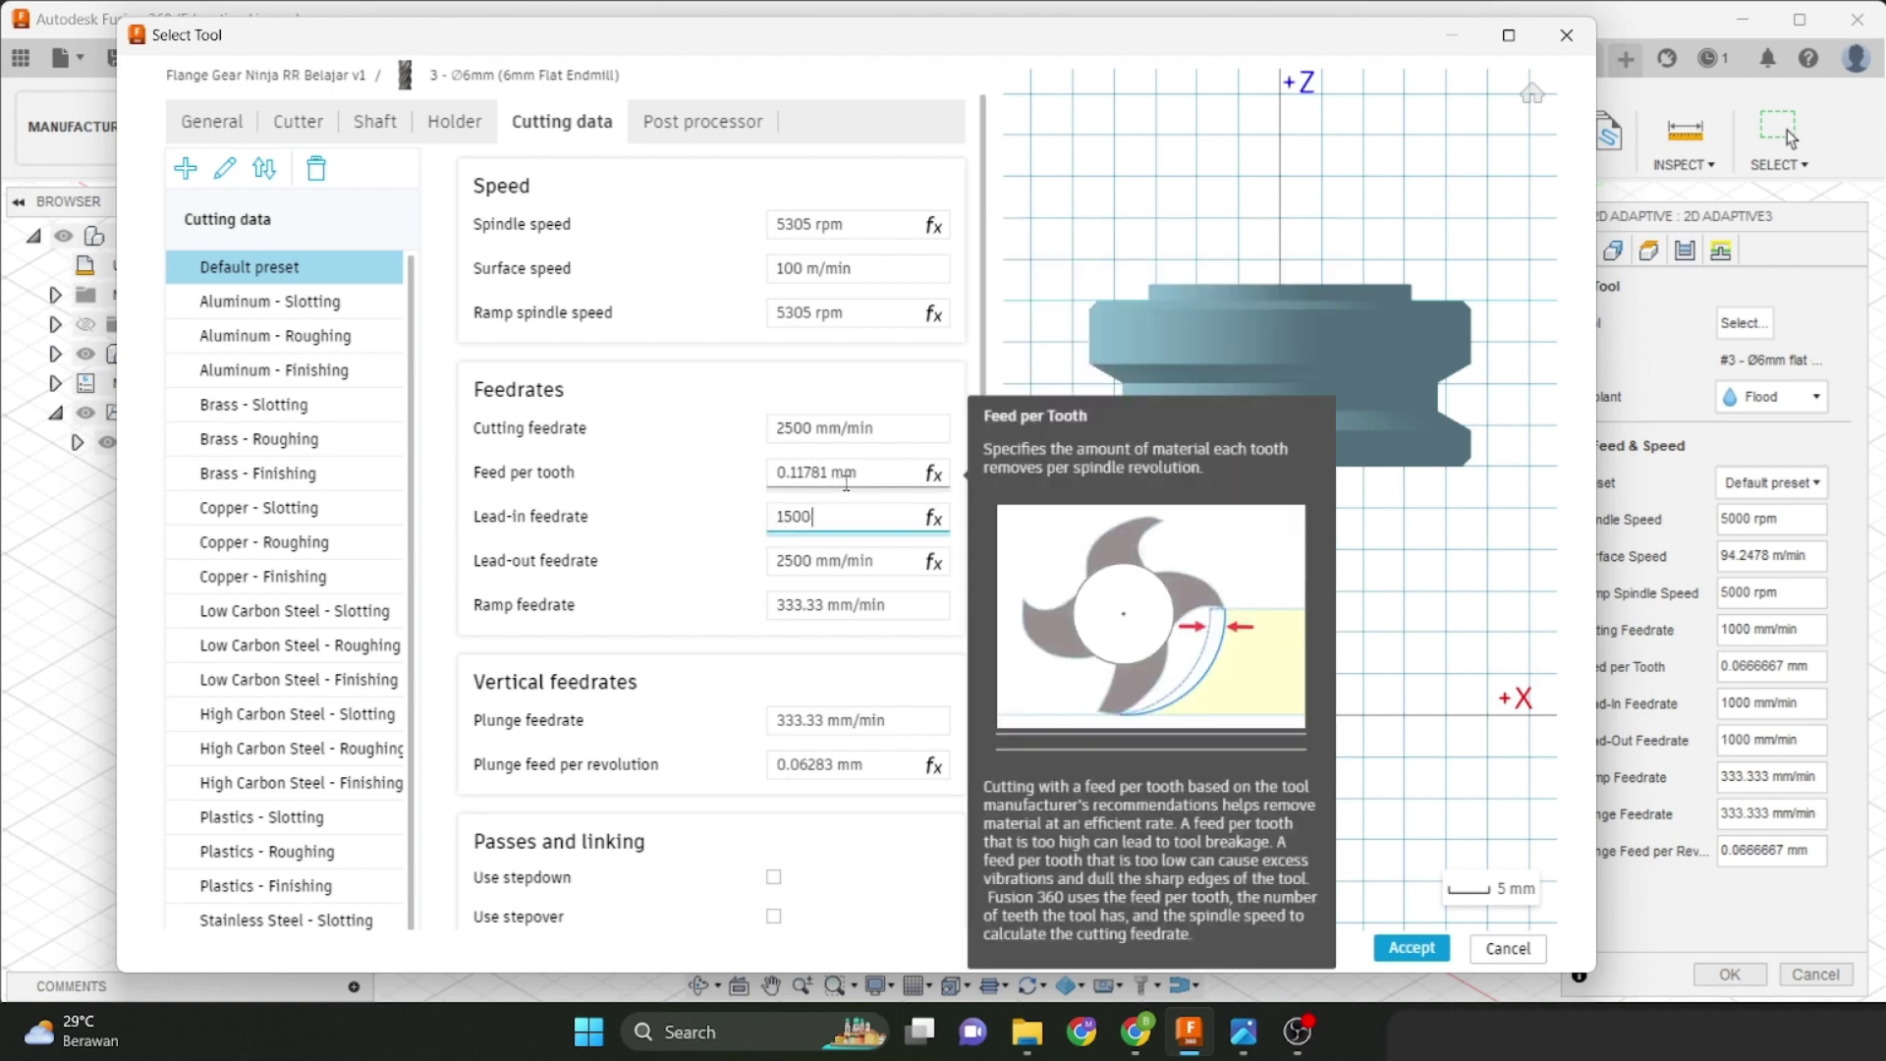
click(724, 588)
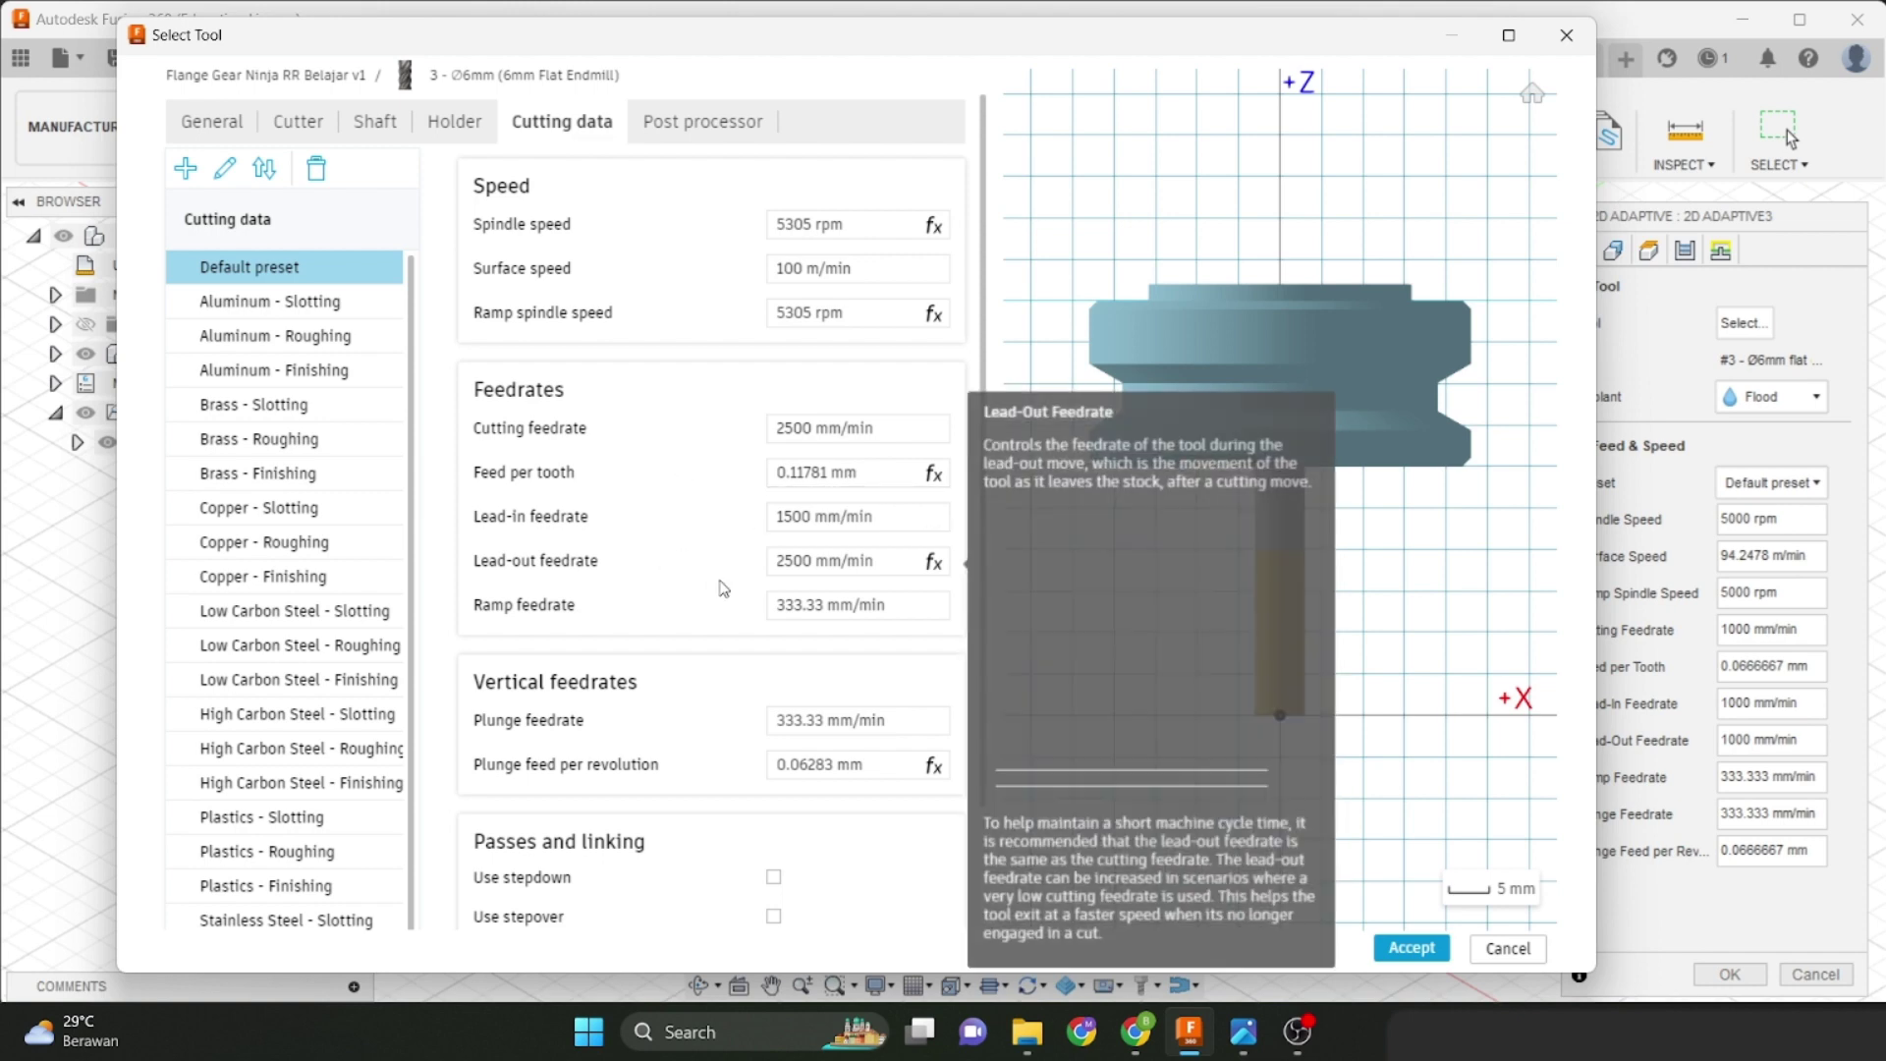
click(794, 562)
text(1)
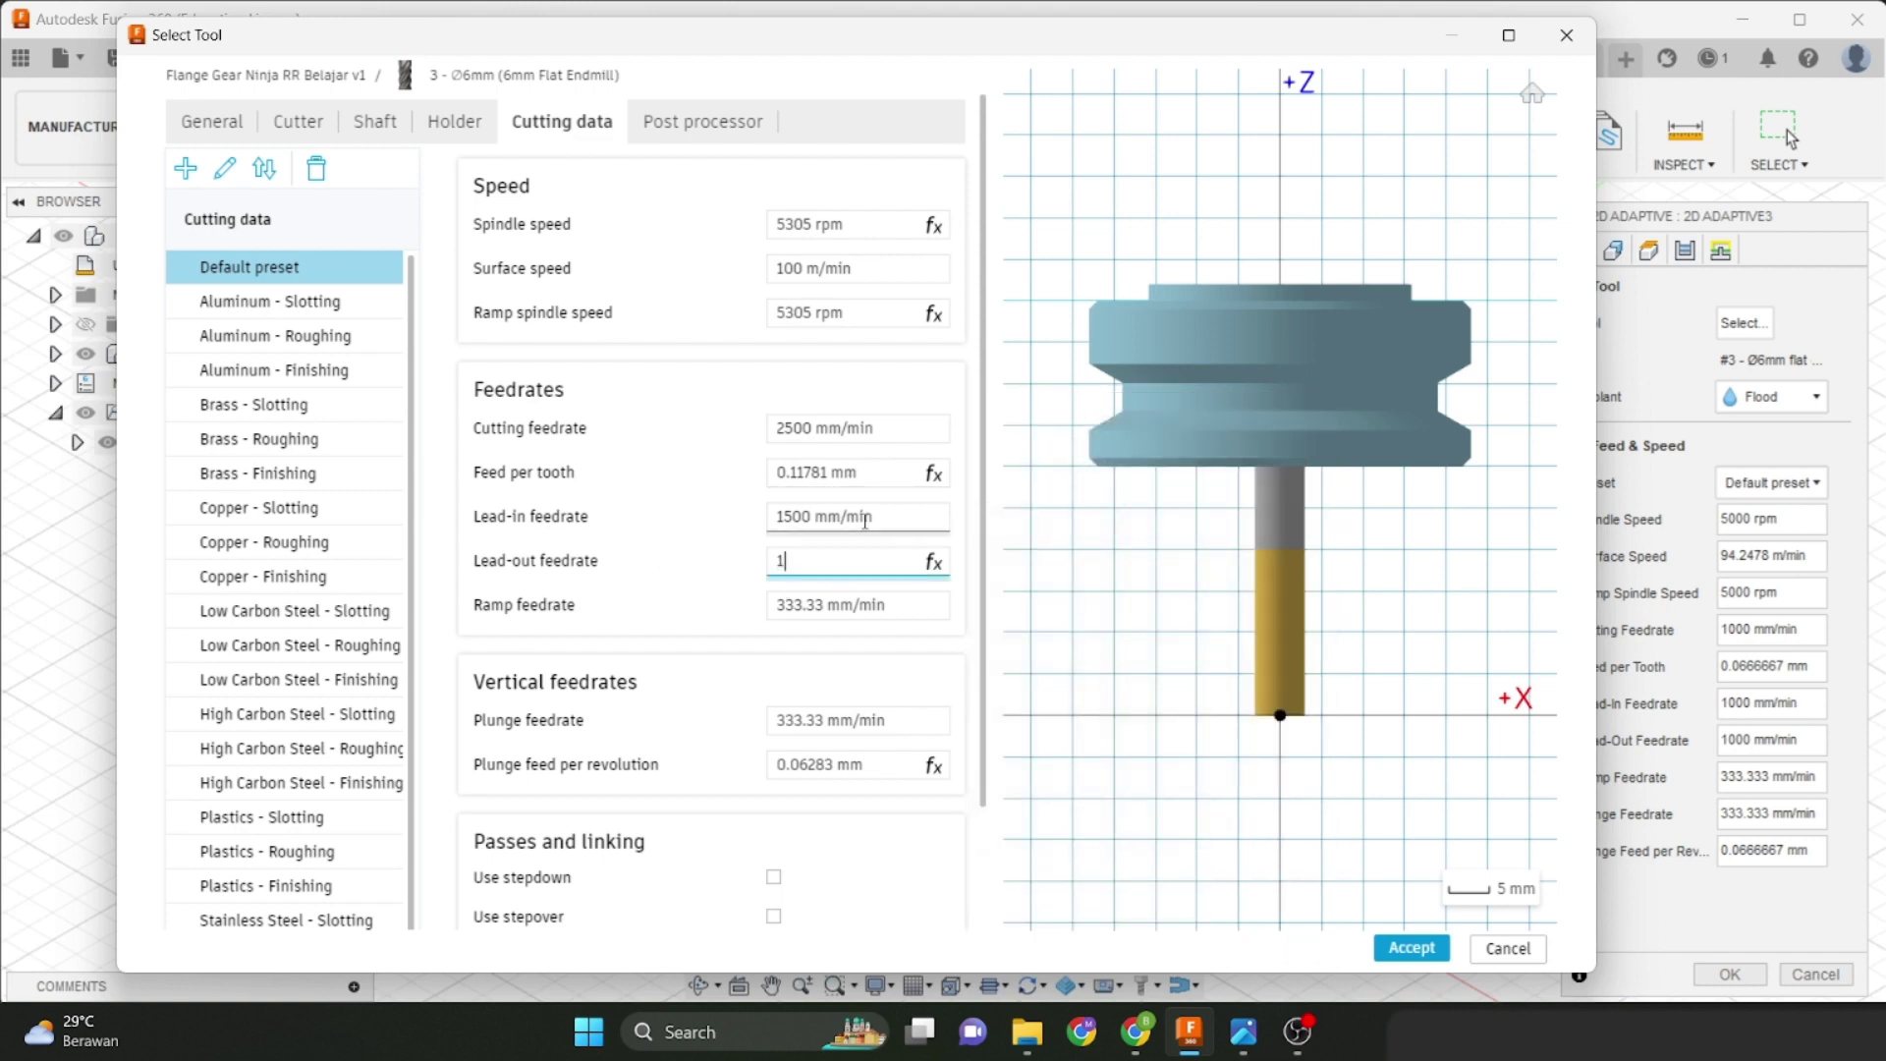
text(500)
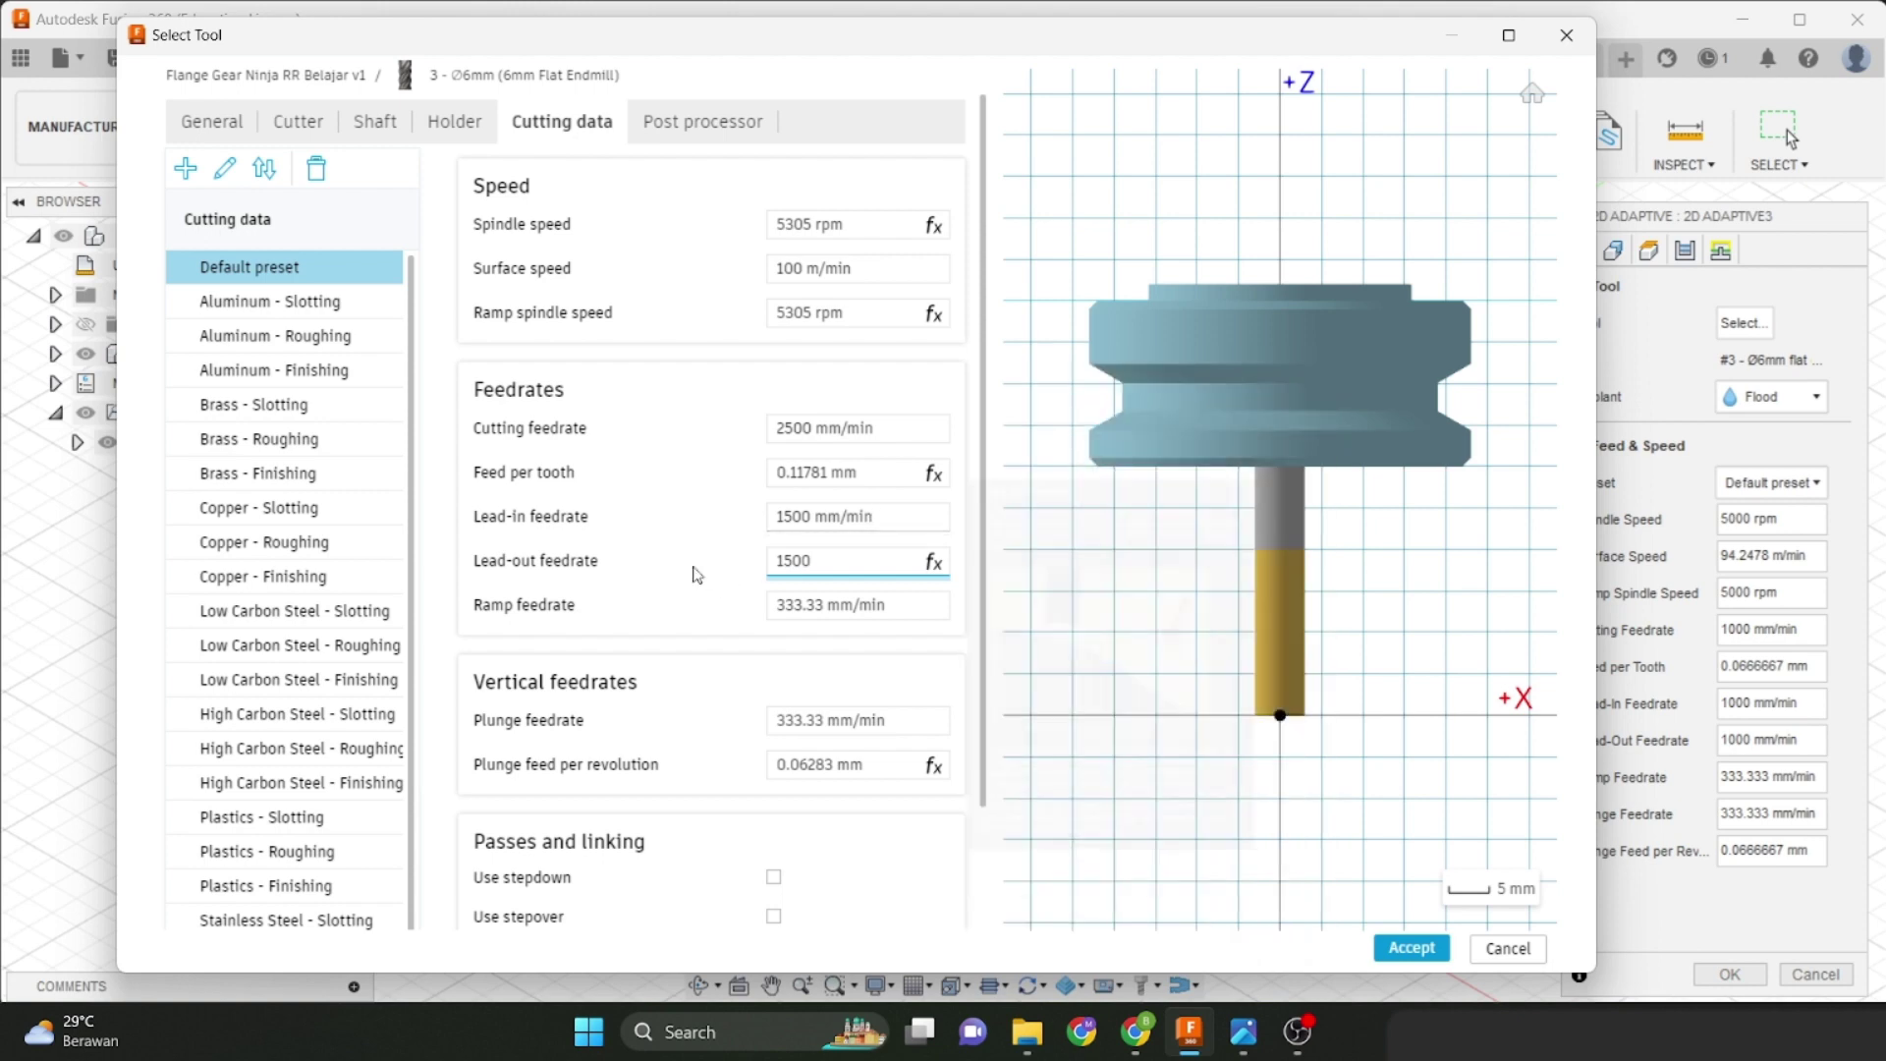
click(669, 526)
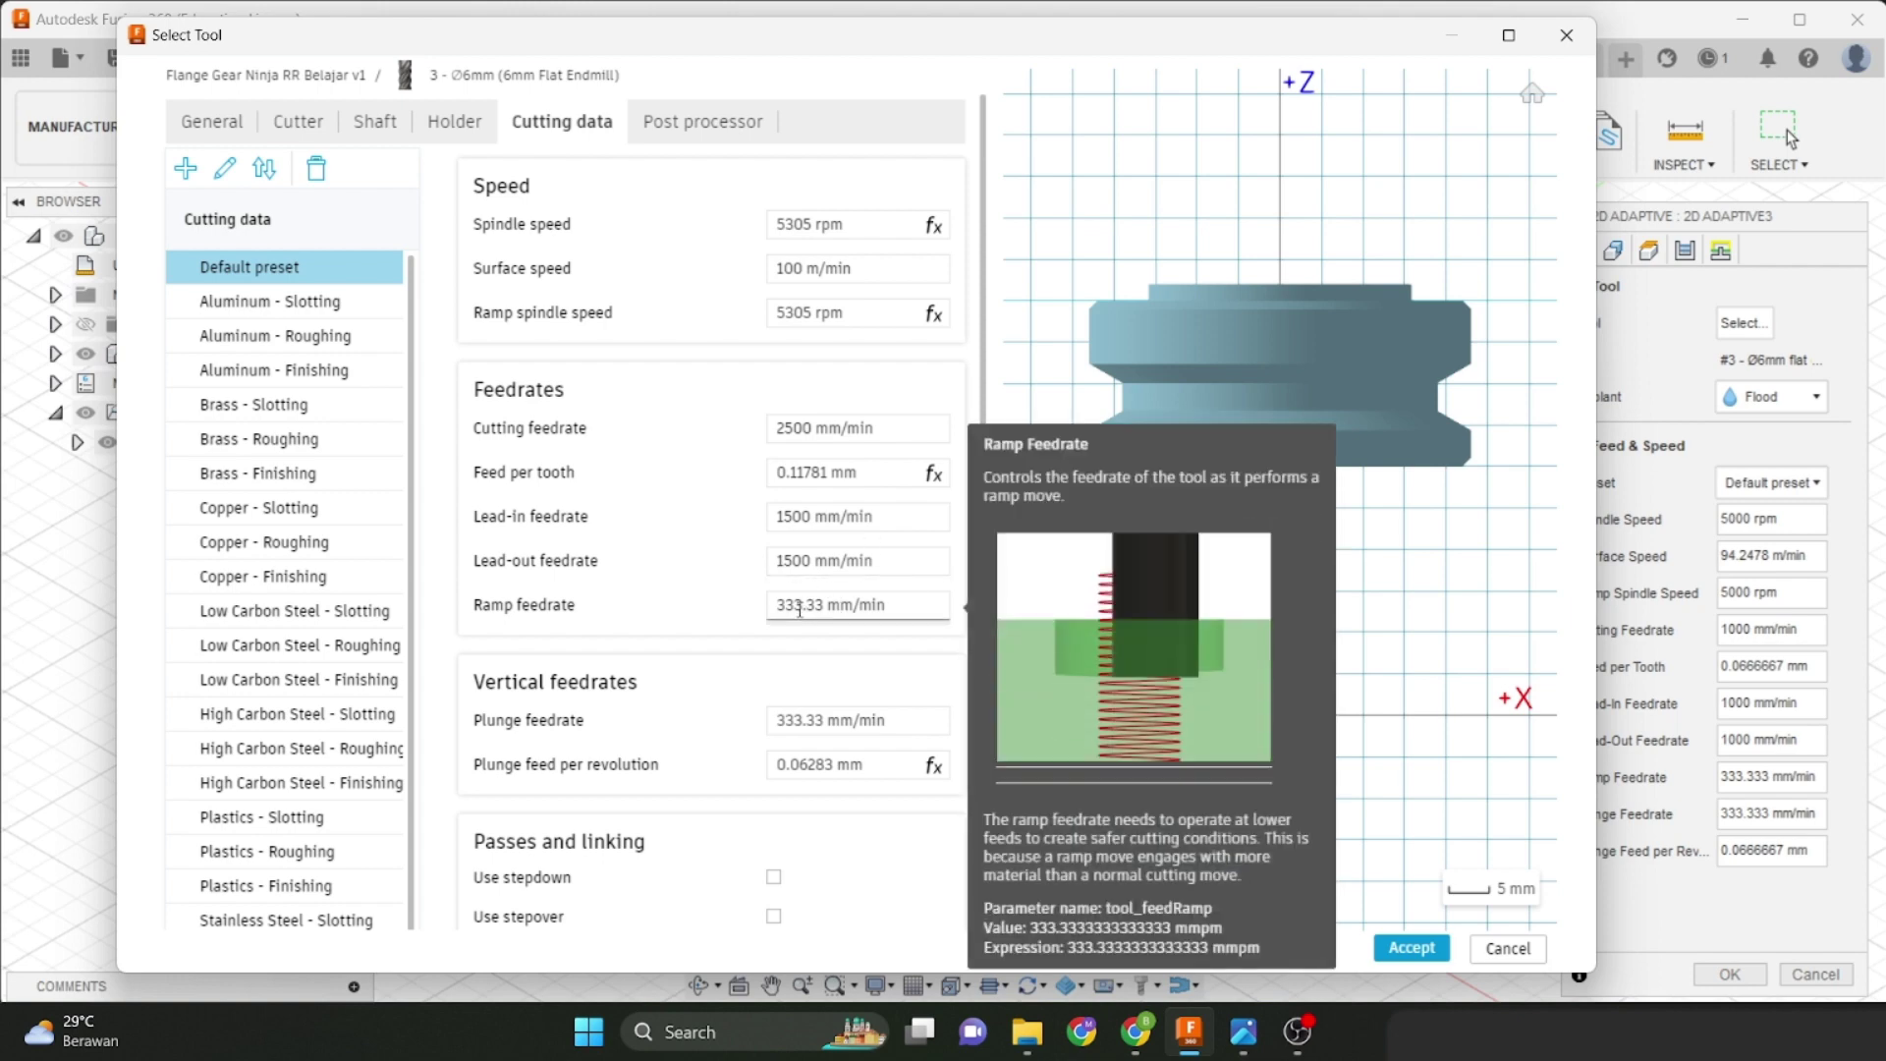
Set the ramp feedrate and the plunge feedrate in the default preset to 450 mm/min each.
click(798, 608)
text(450)
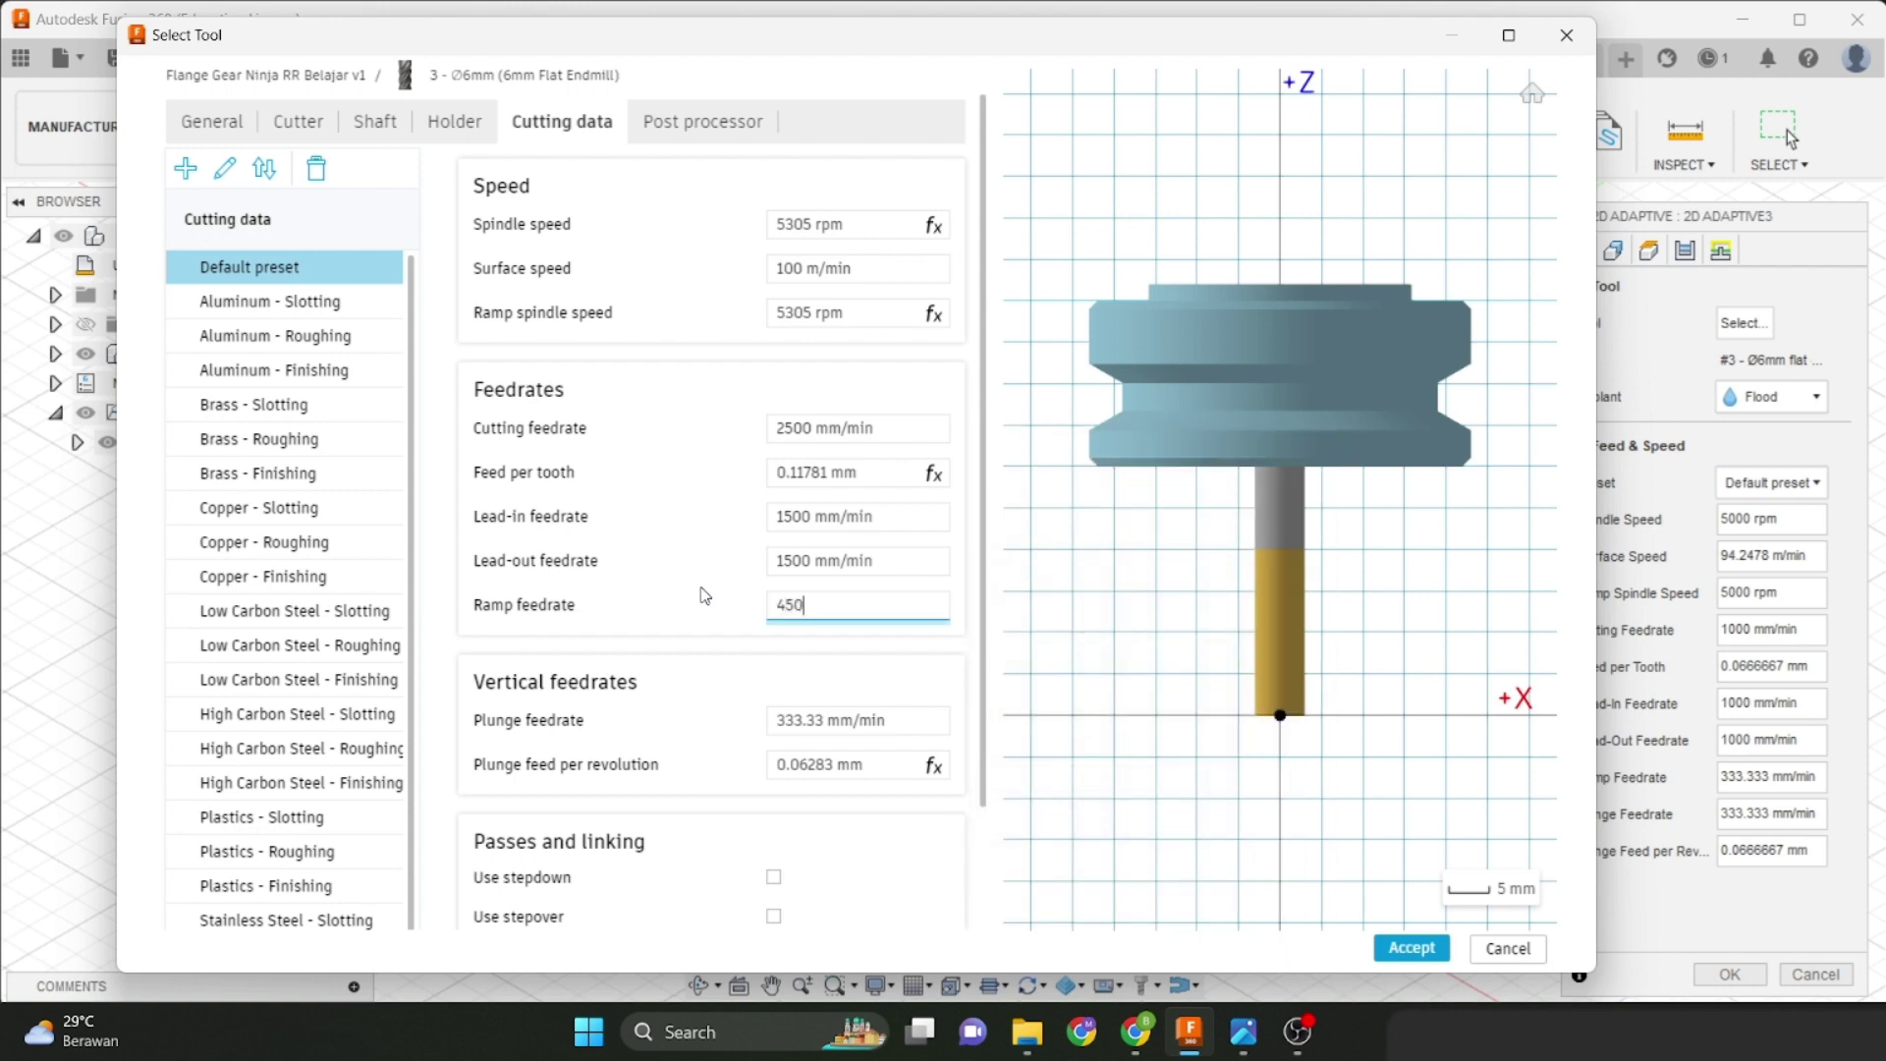
key(Return)
click(781, 724)
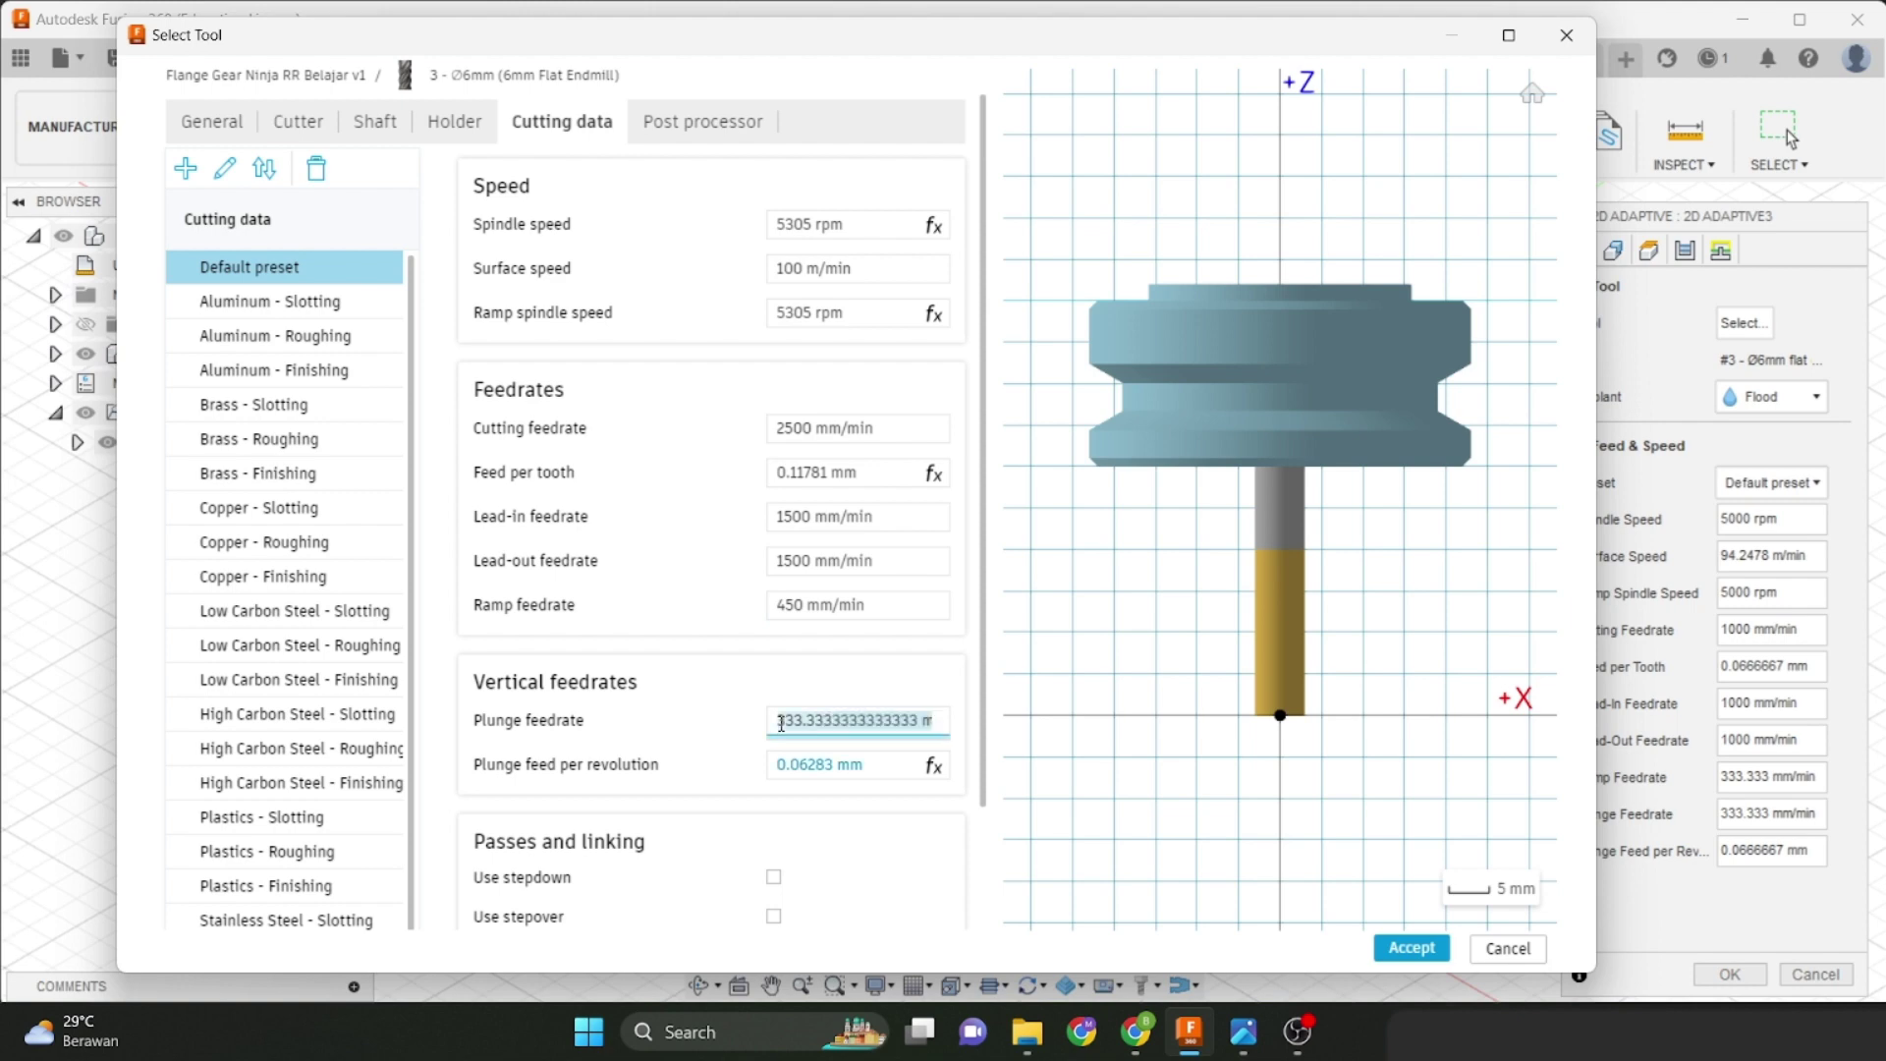
text(450)
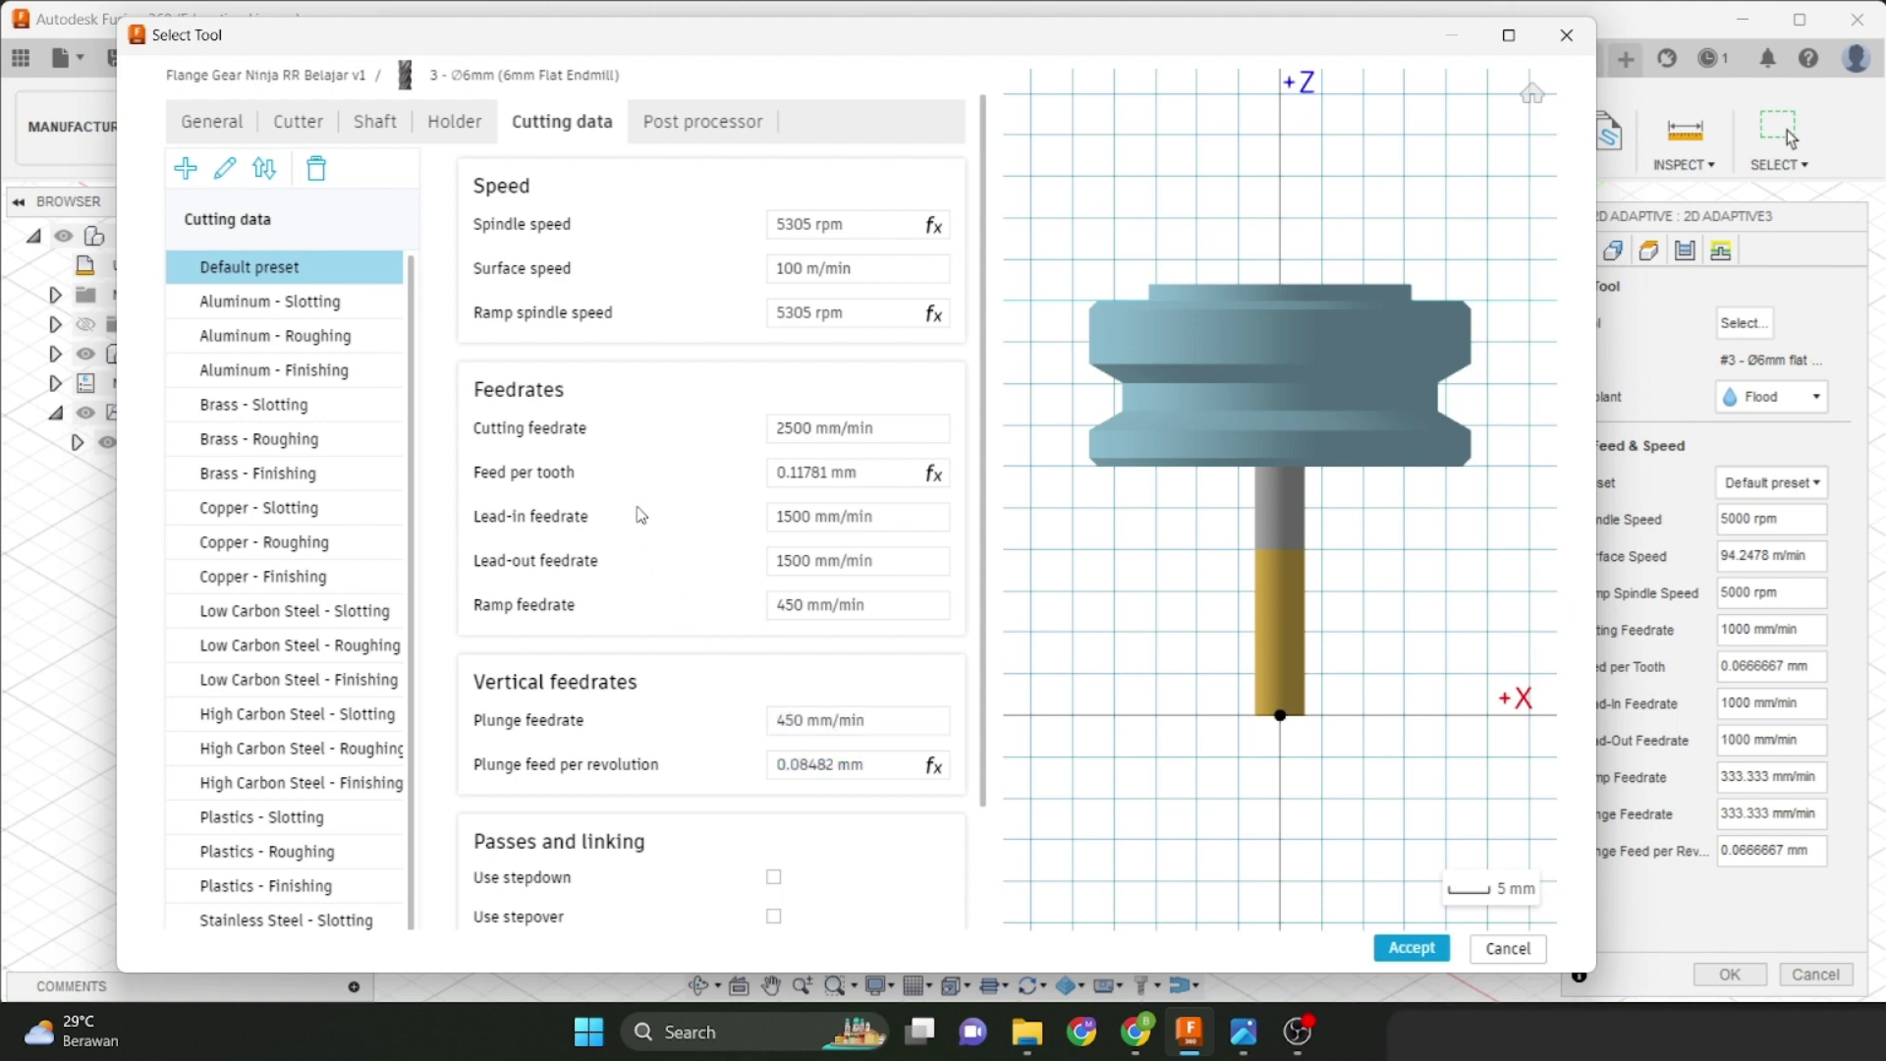
Set the end mill's post processor tool number to 1, and accept and select the tool for the 2D Adaptive operation.
click(655, 143)
click(537, 186)
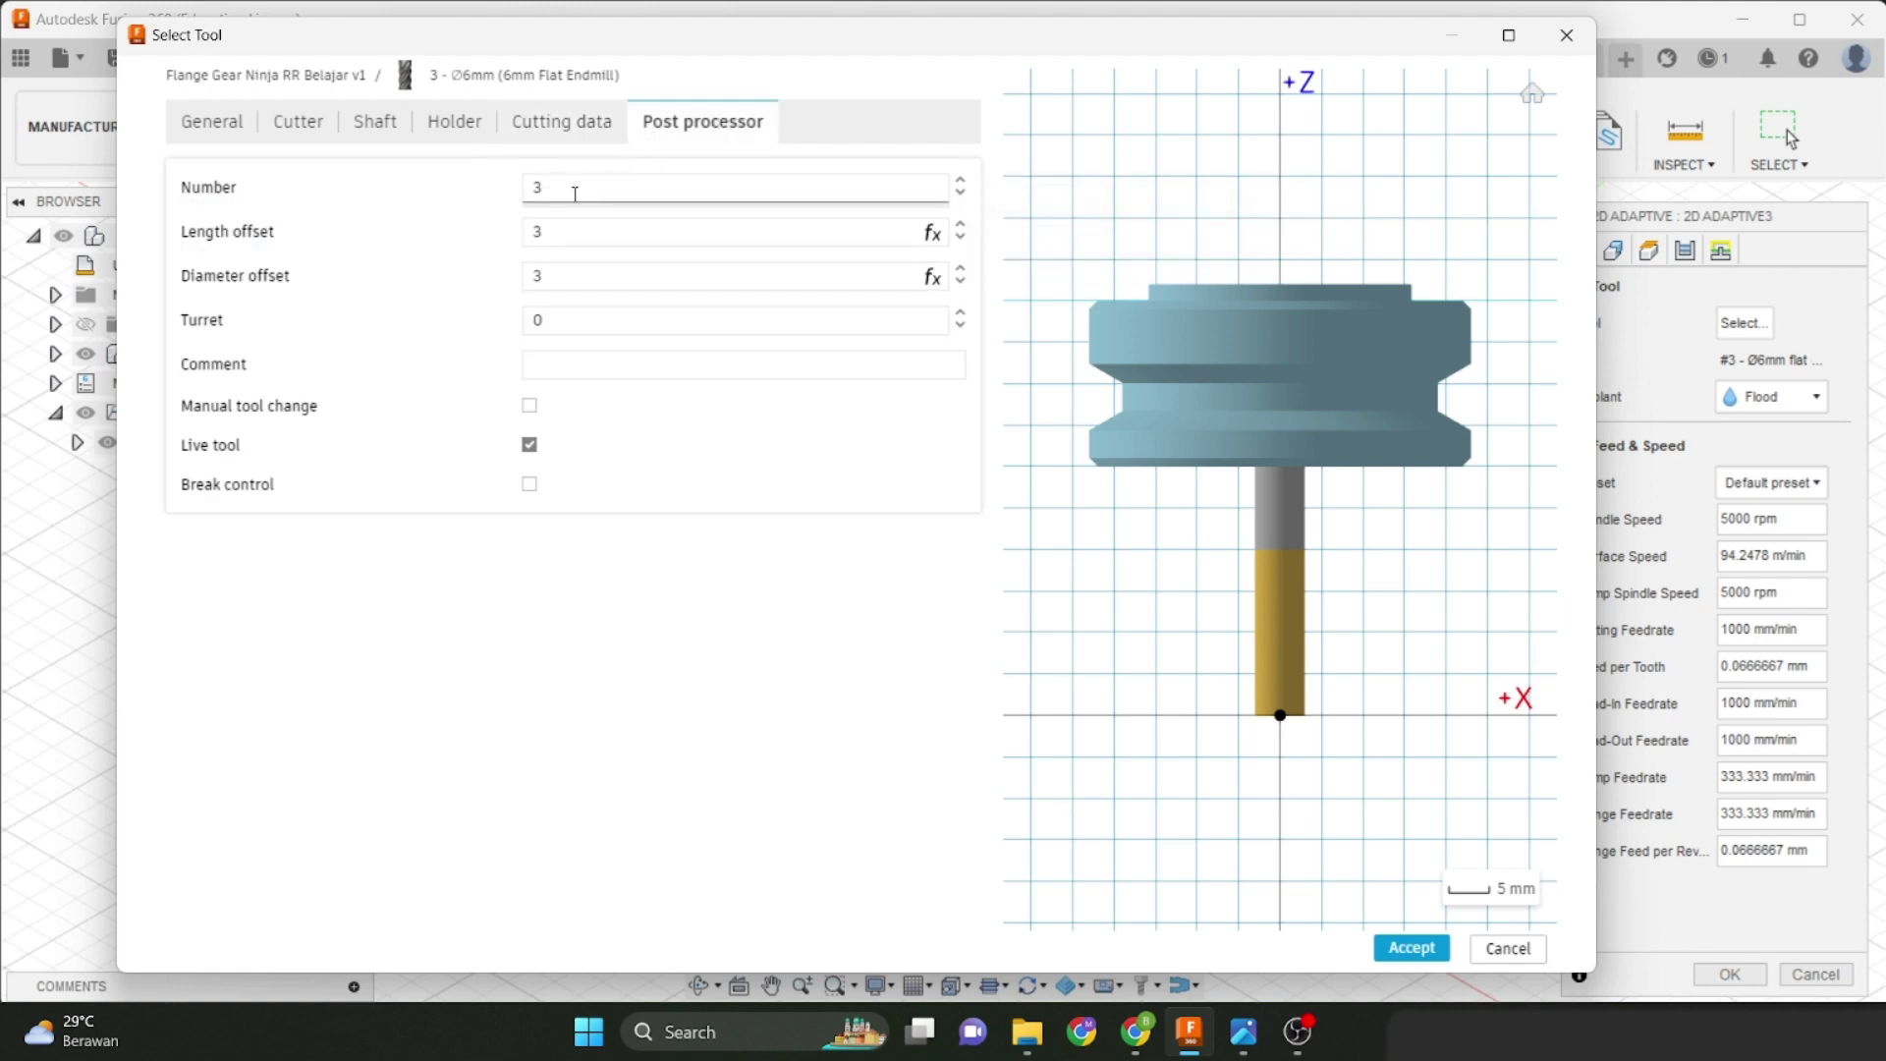
click(570, 190)
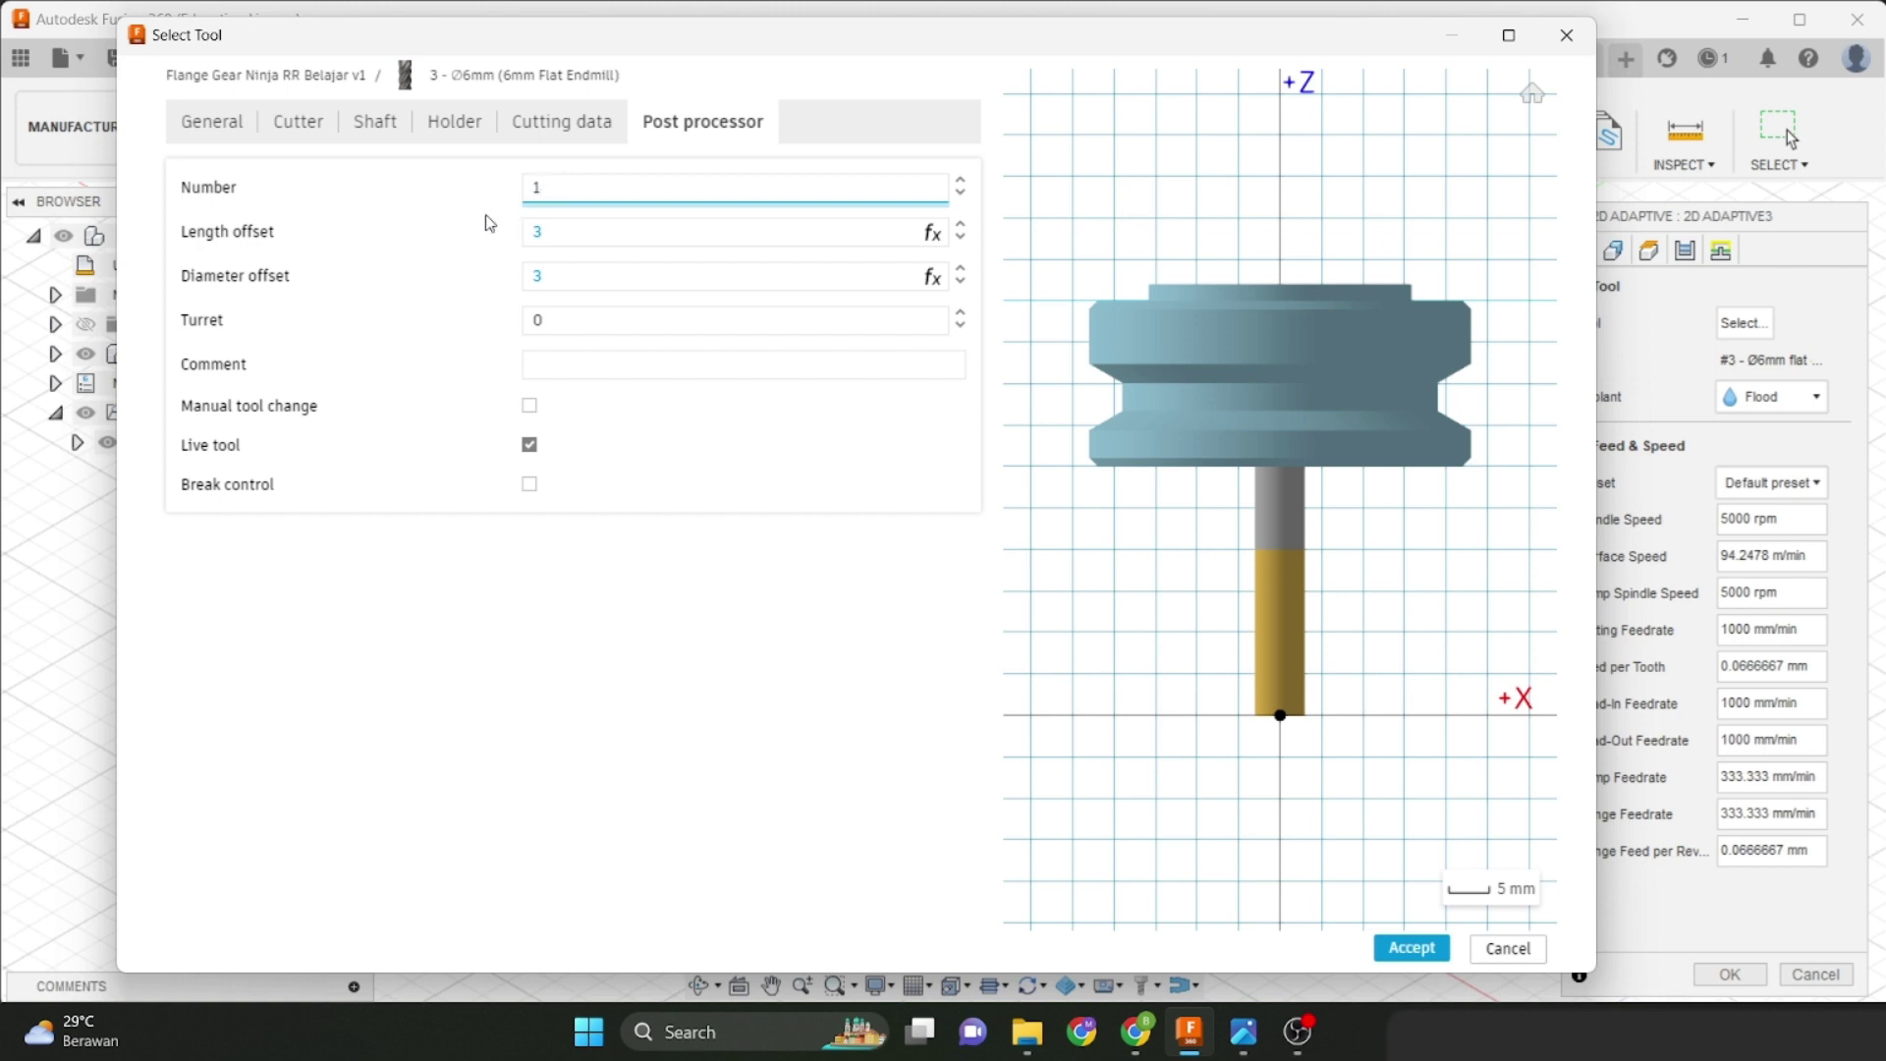
click(566, 233)
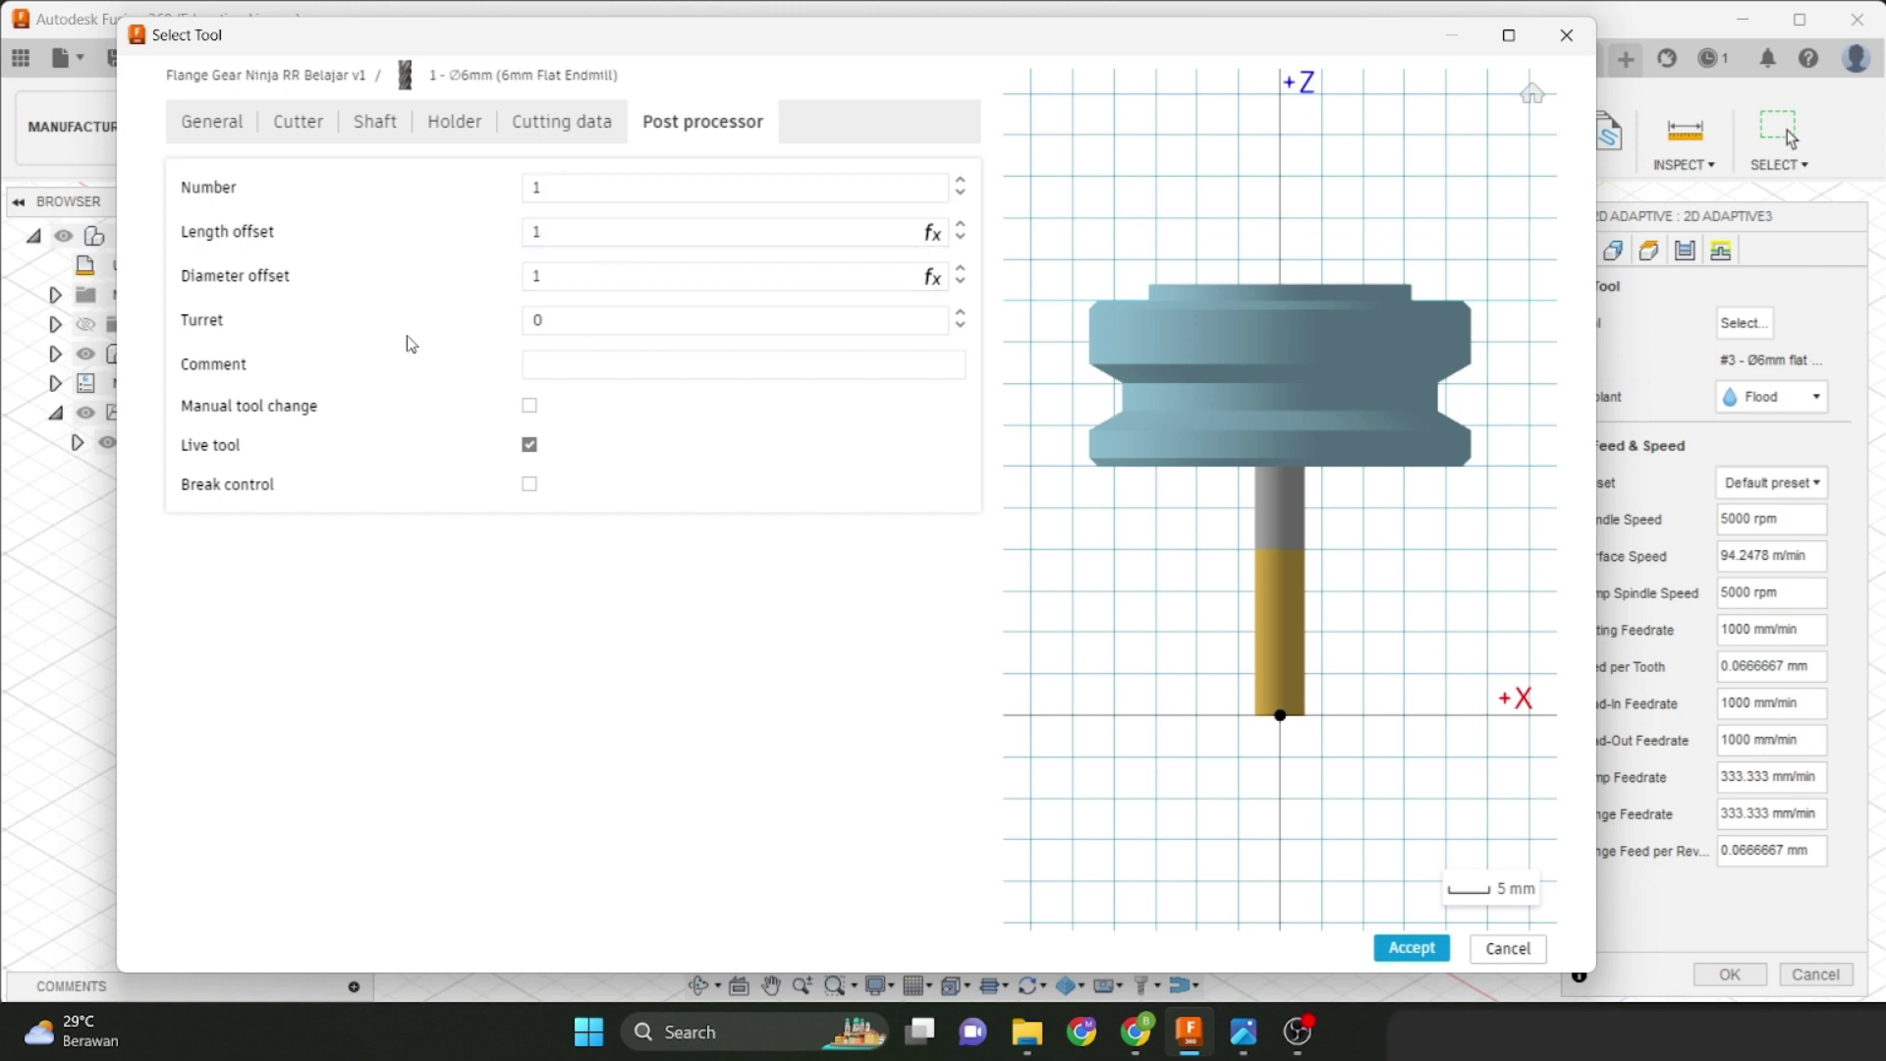
click(1417, 950)
click(975, 579)
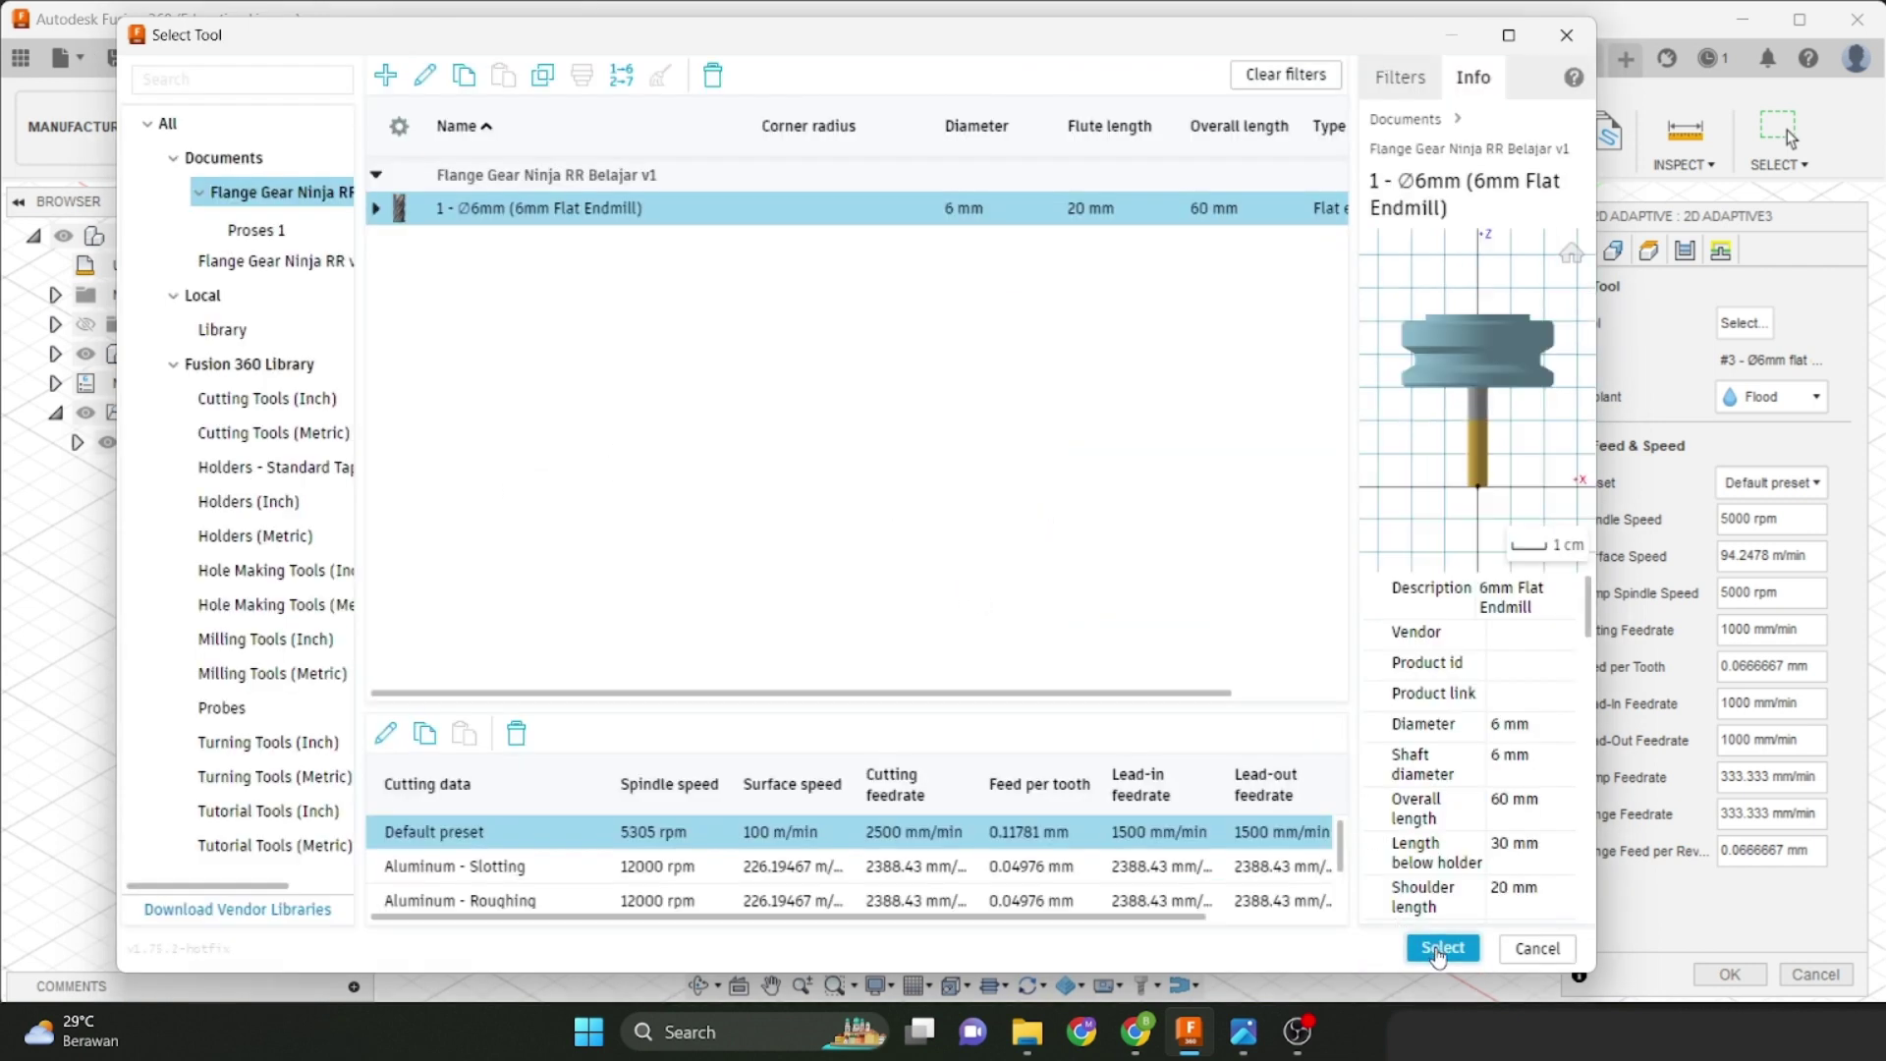
click(1440, 947)
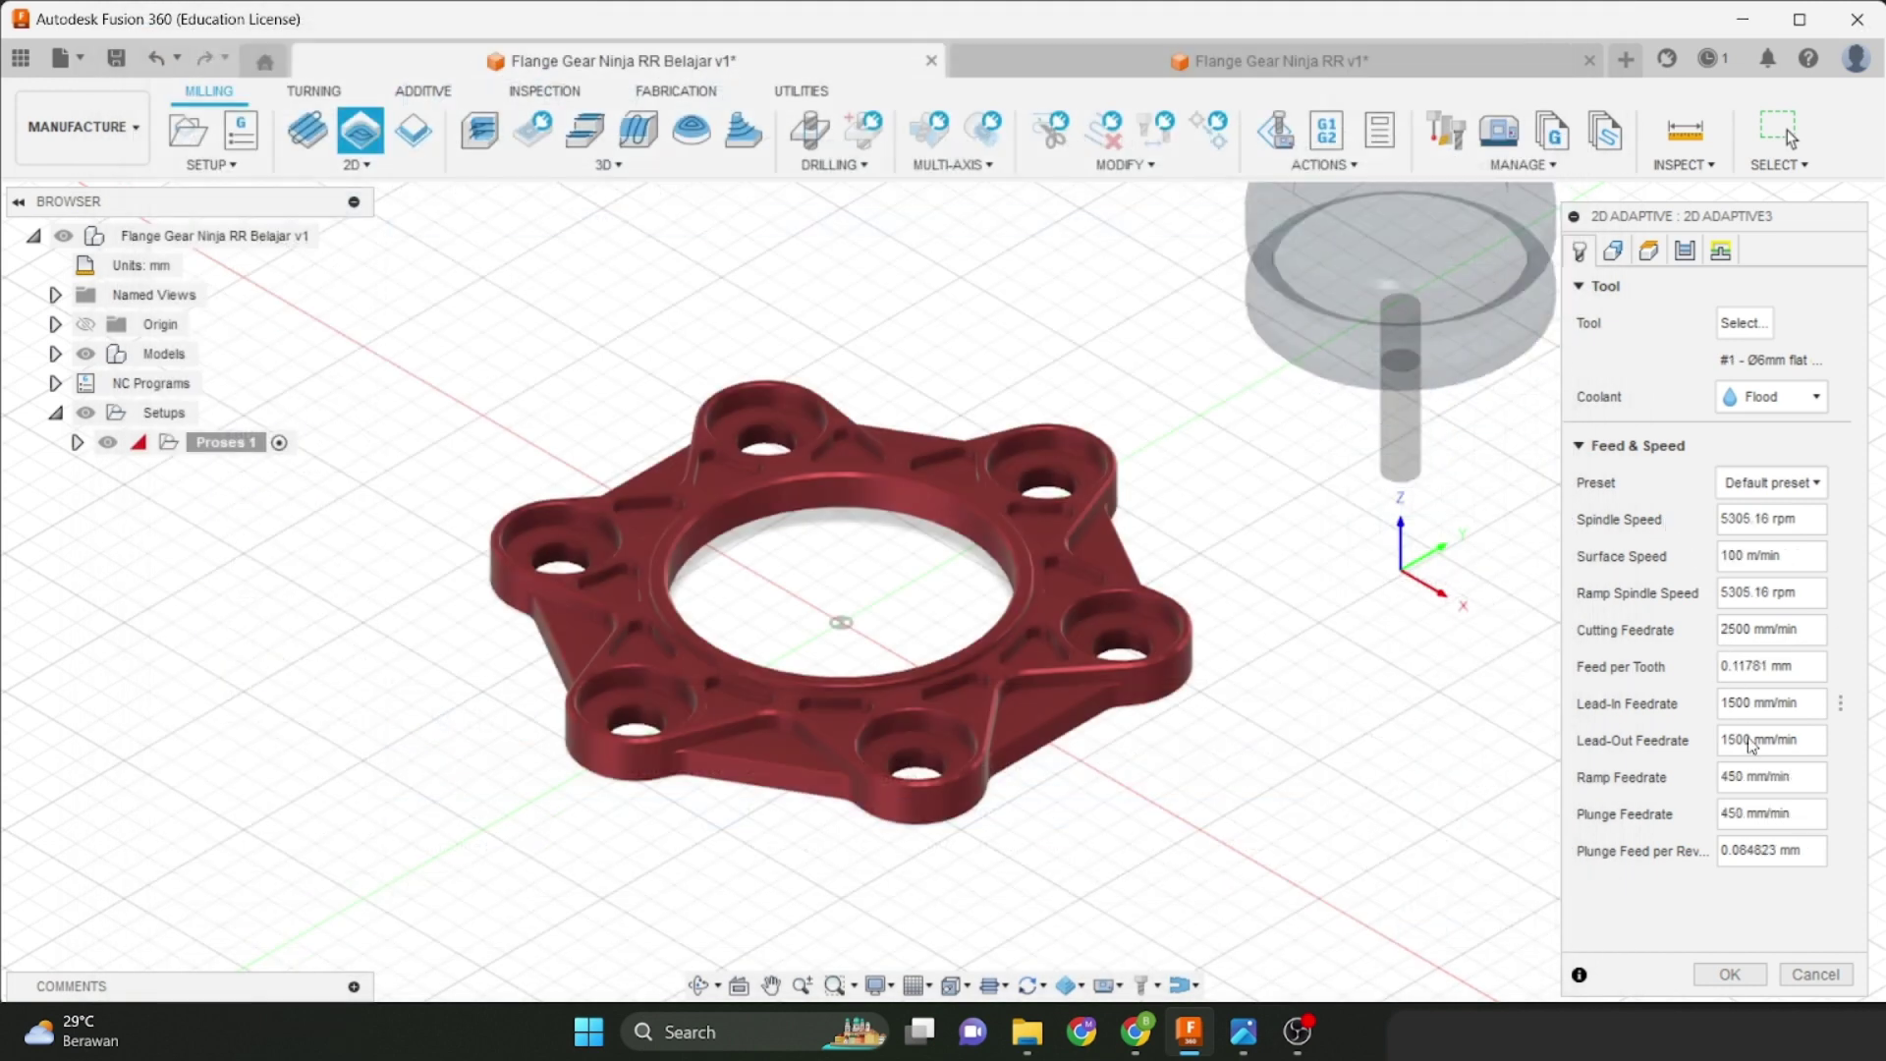
Open the 2D Adaptive geometry settings for choosing pockets at the flange's counterbored holes.
click(1613, 251)
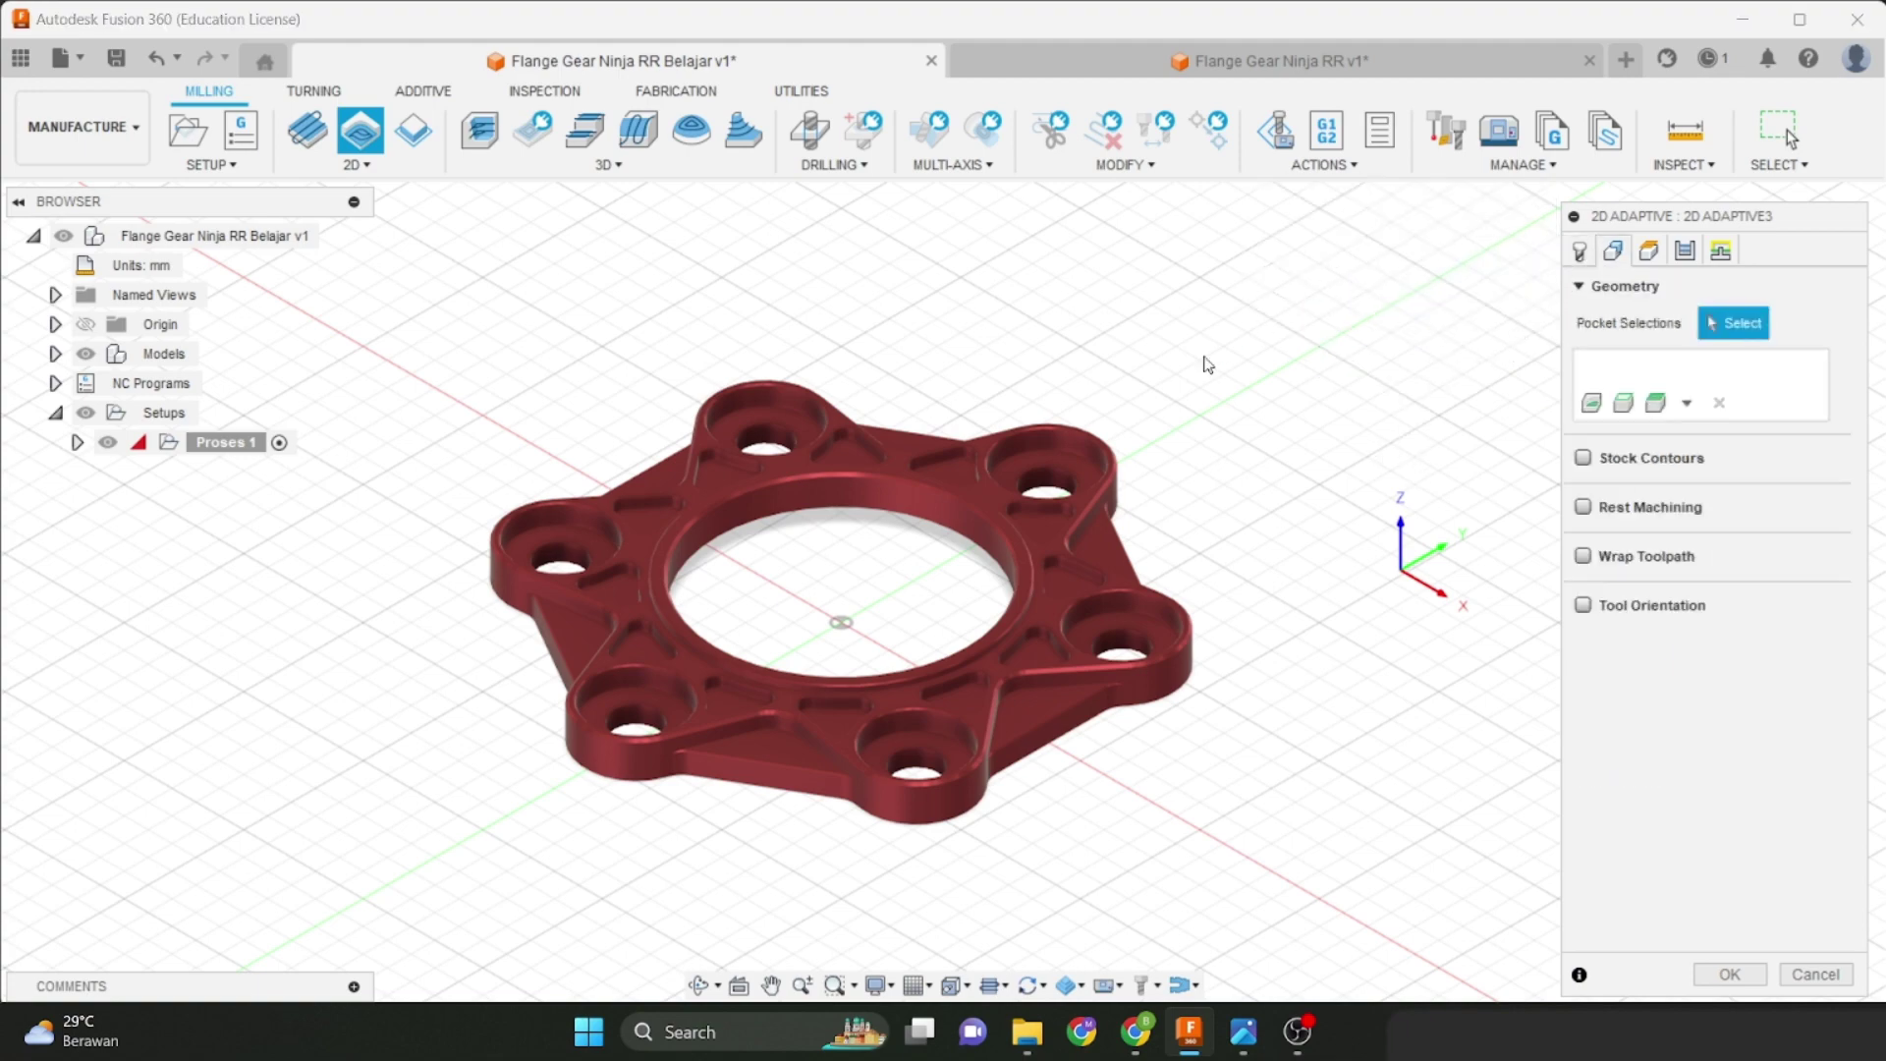
scroll(1169, 388, up, 1)
middle_drag(1133, 415, 1212, 409)
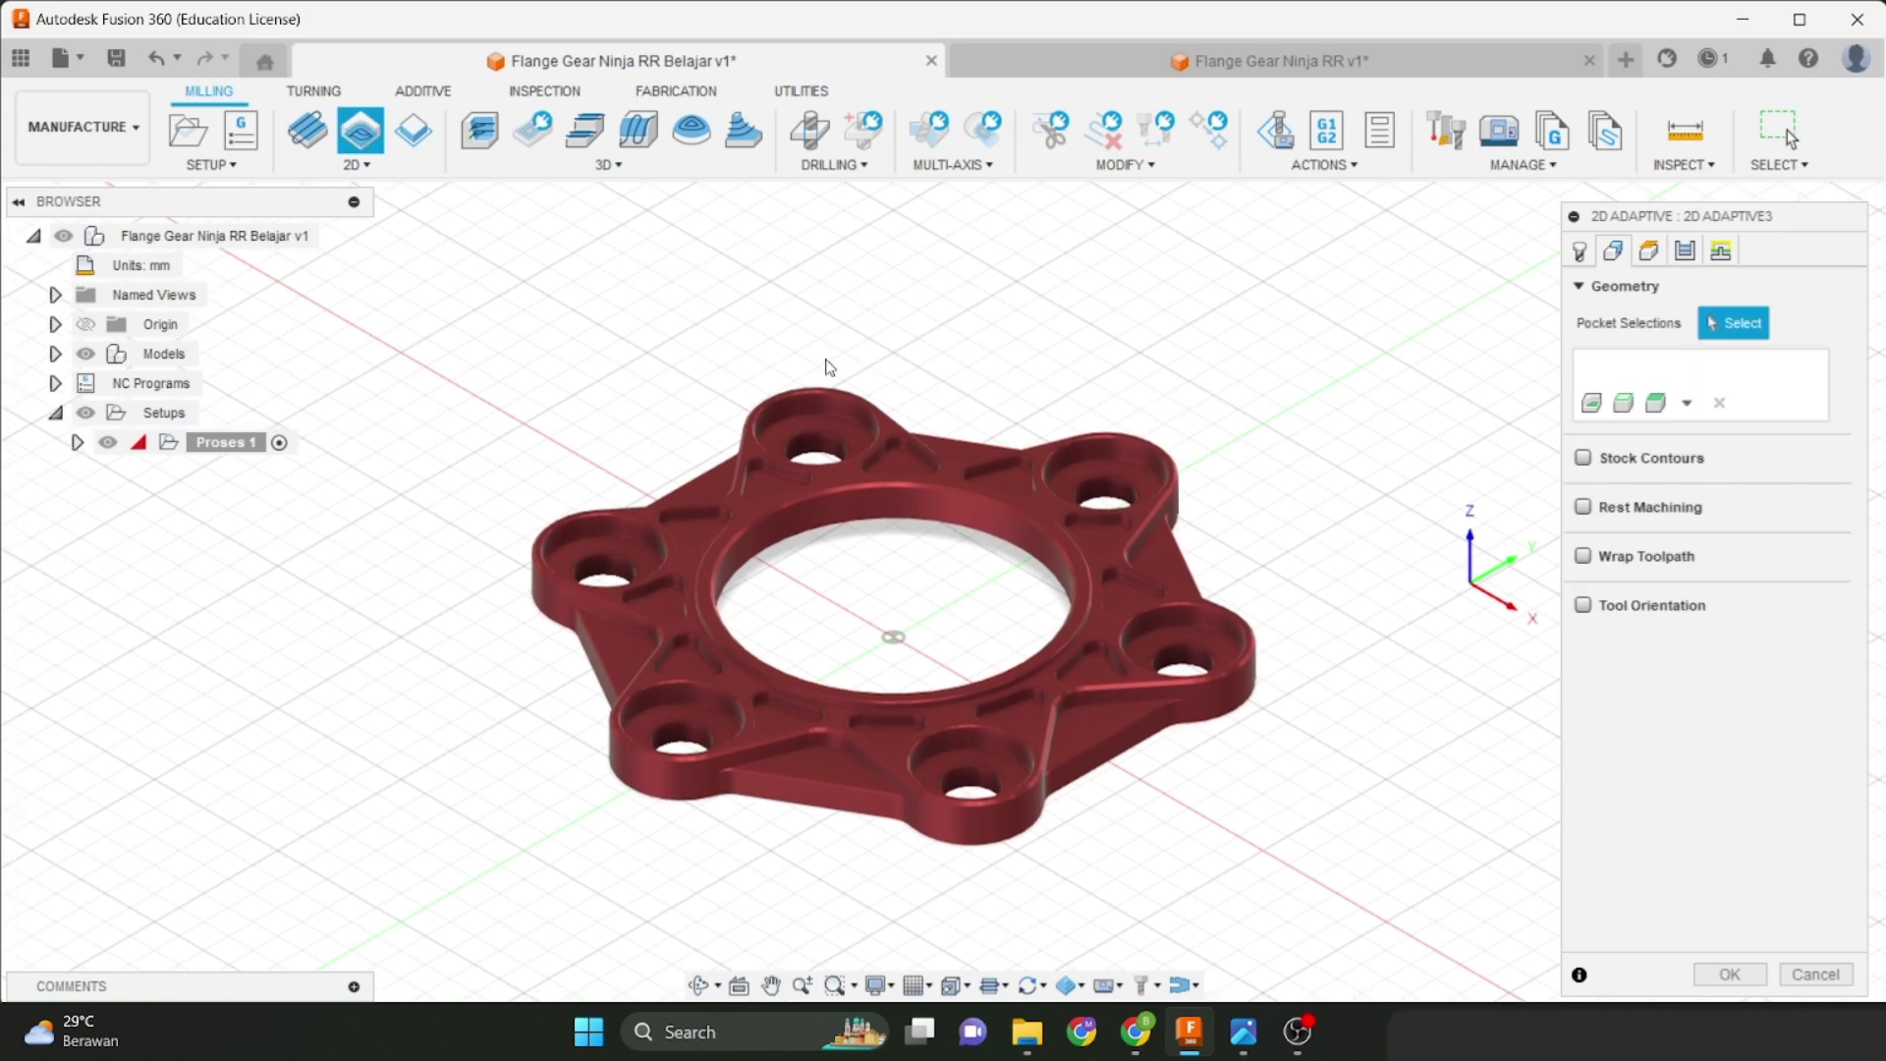
scroll(775, 329, up, 5)
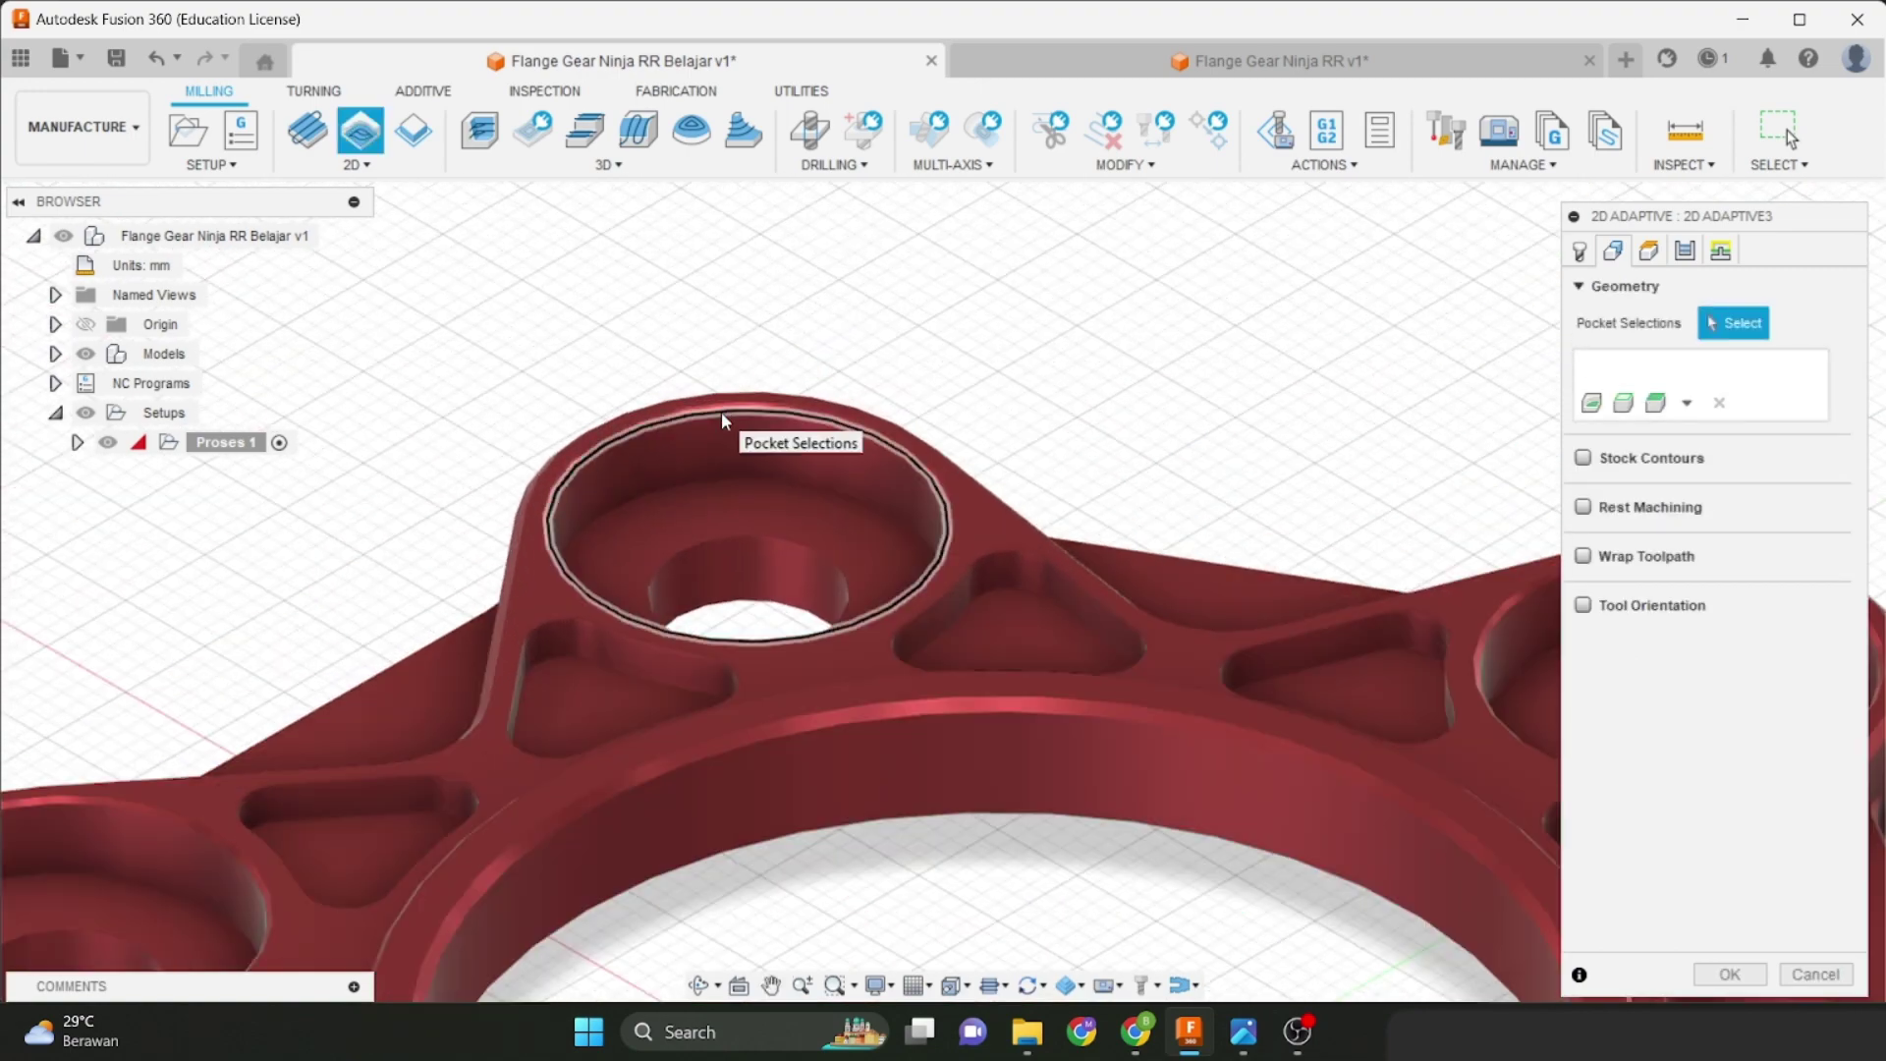
scroll(815, 505, up, 4)
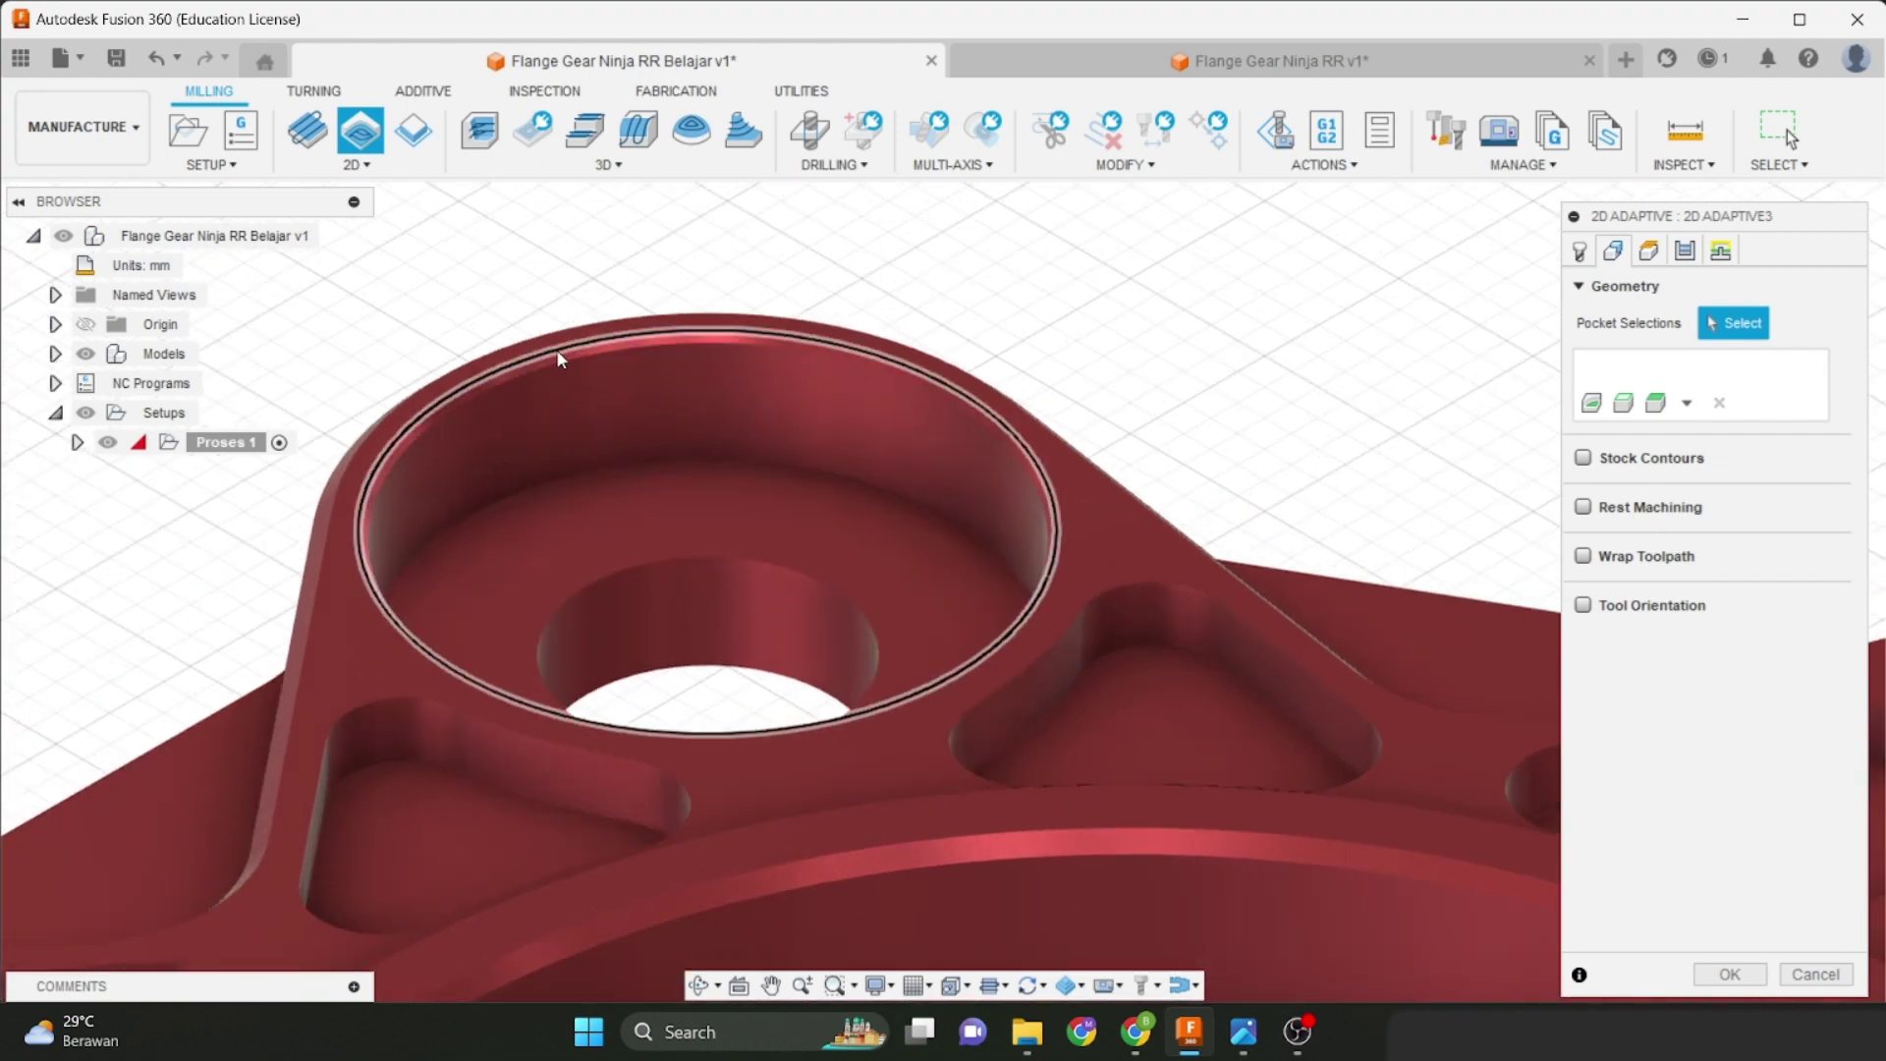
scroll(579, 353, up, 3)
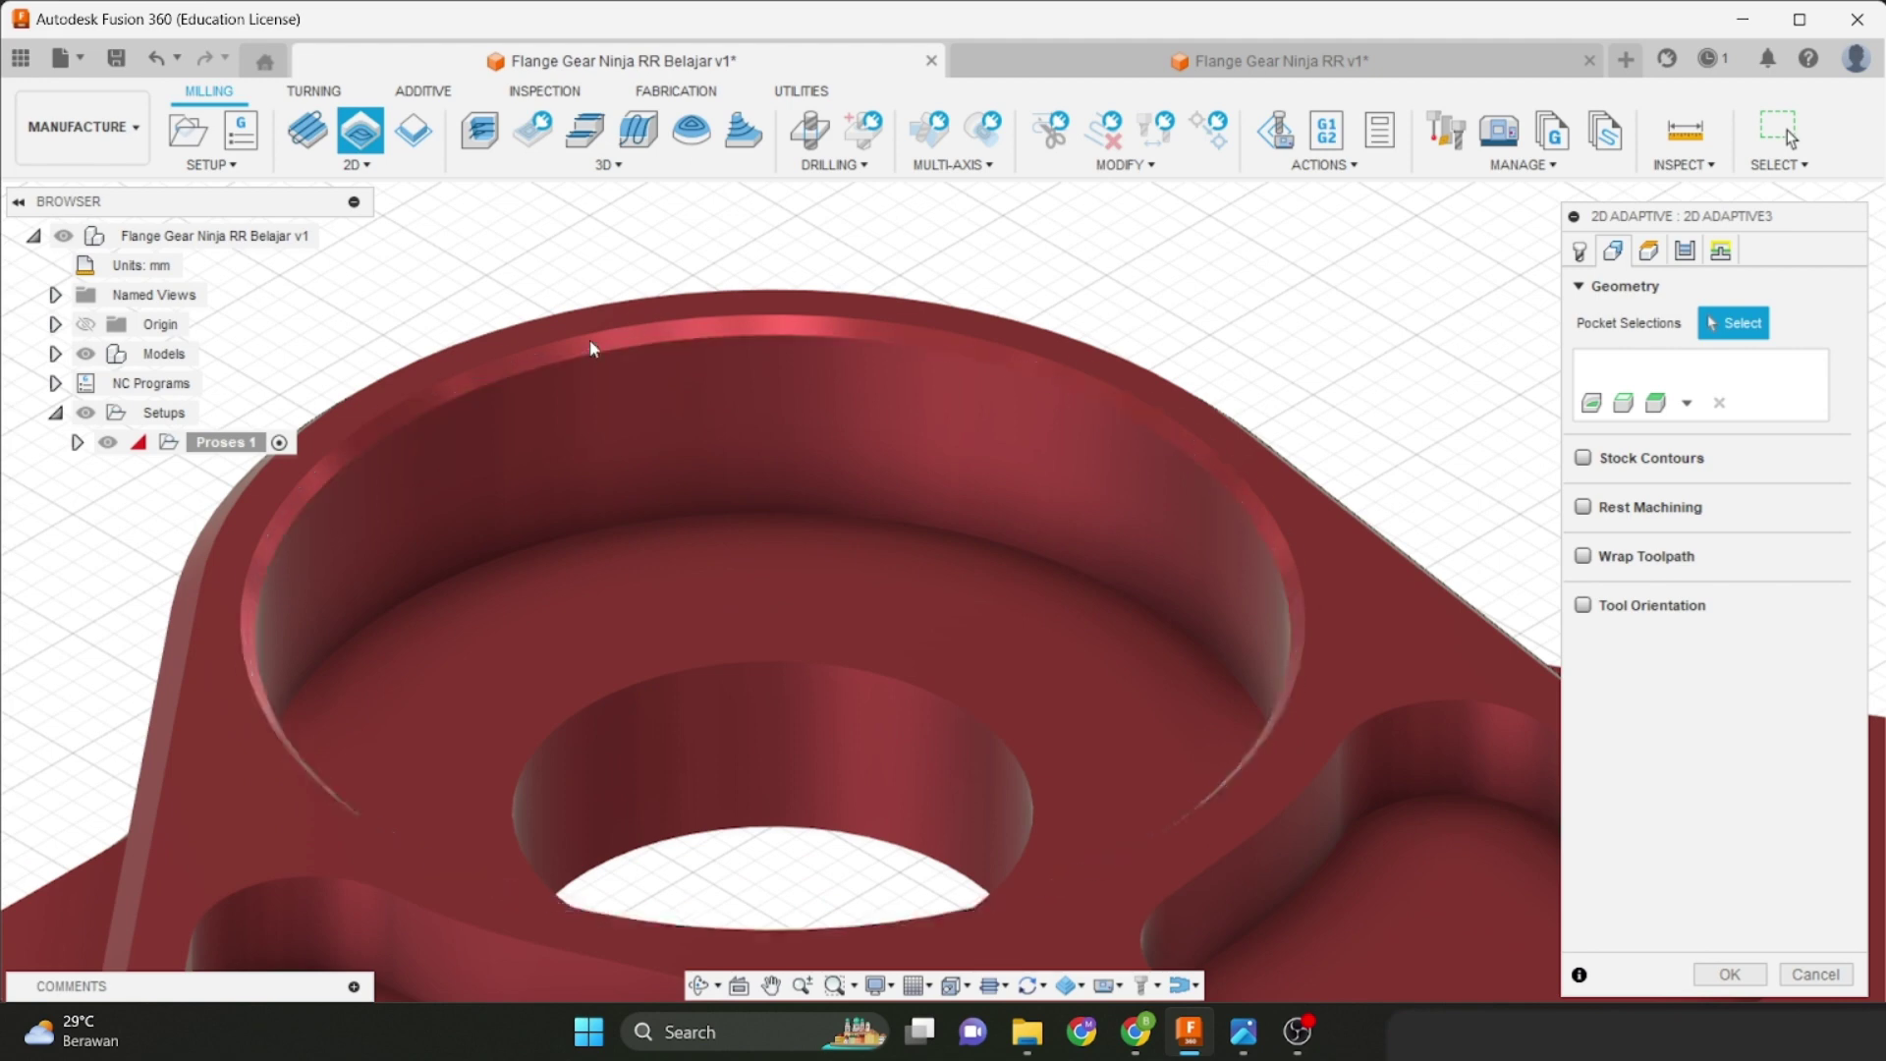
click(598, 369)
scroll(626, 397, down, 1)
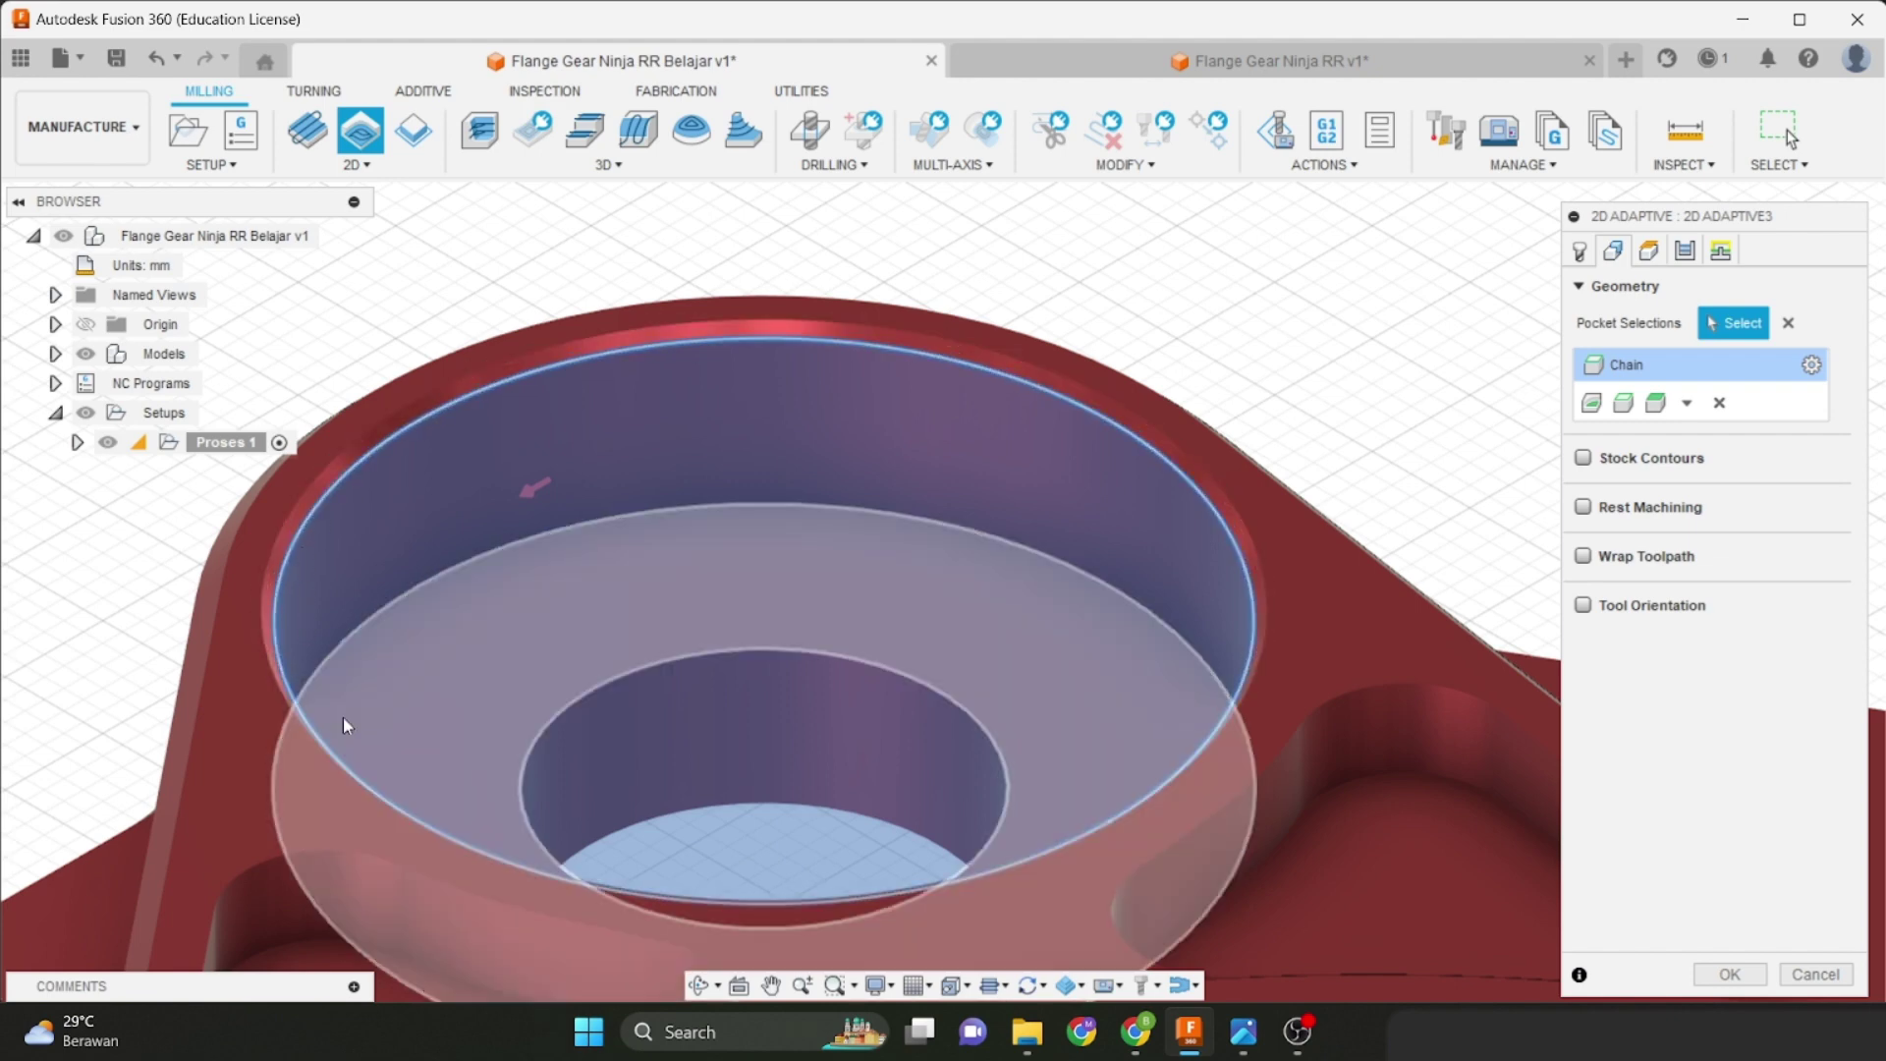
click(1788, 322)
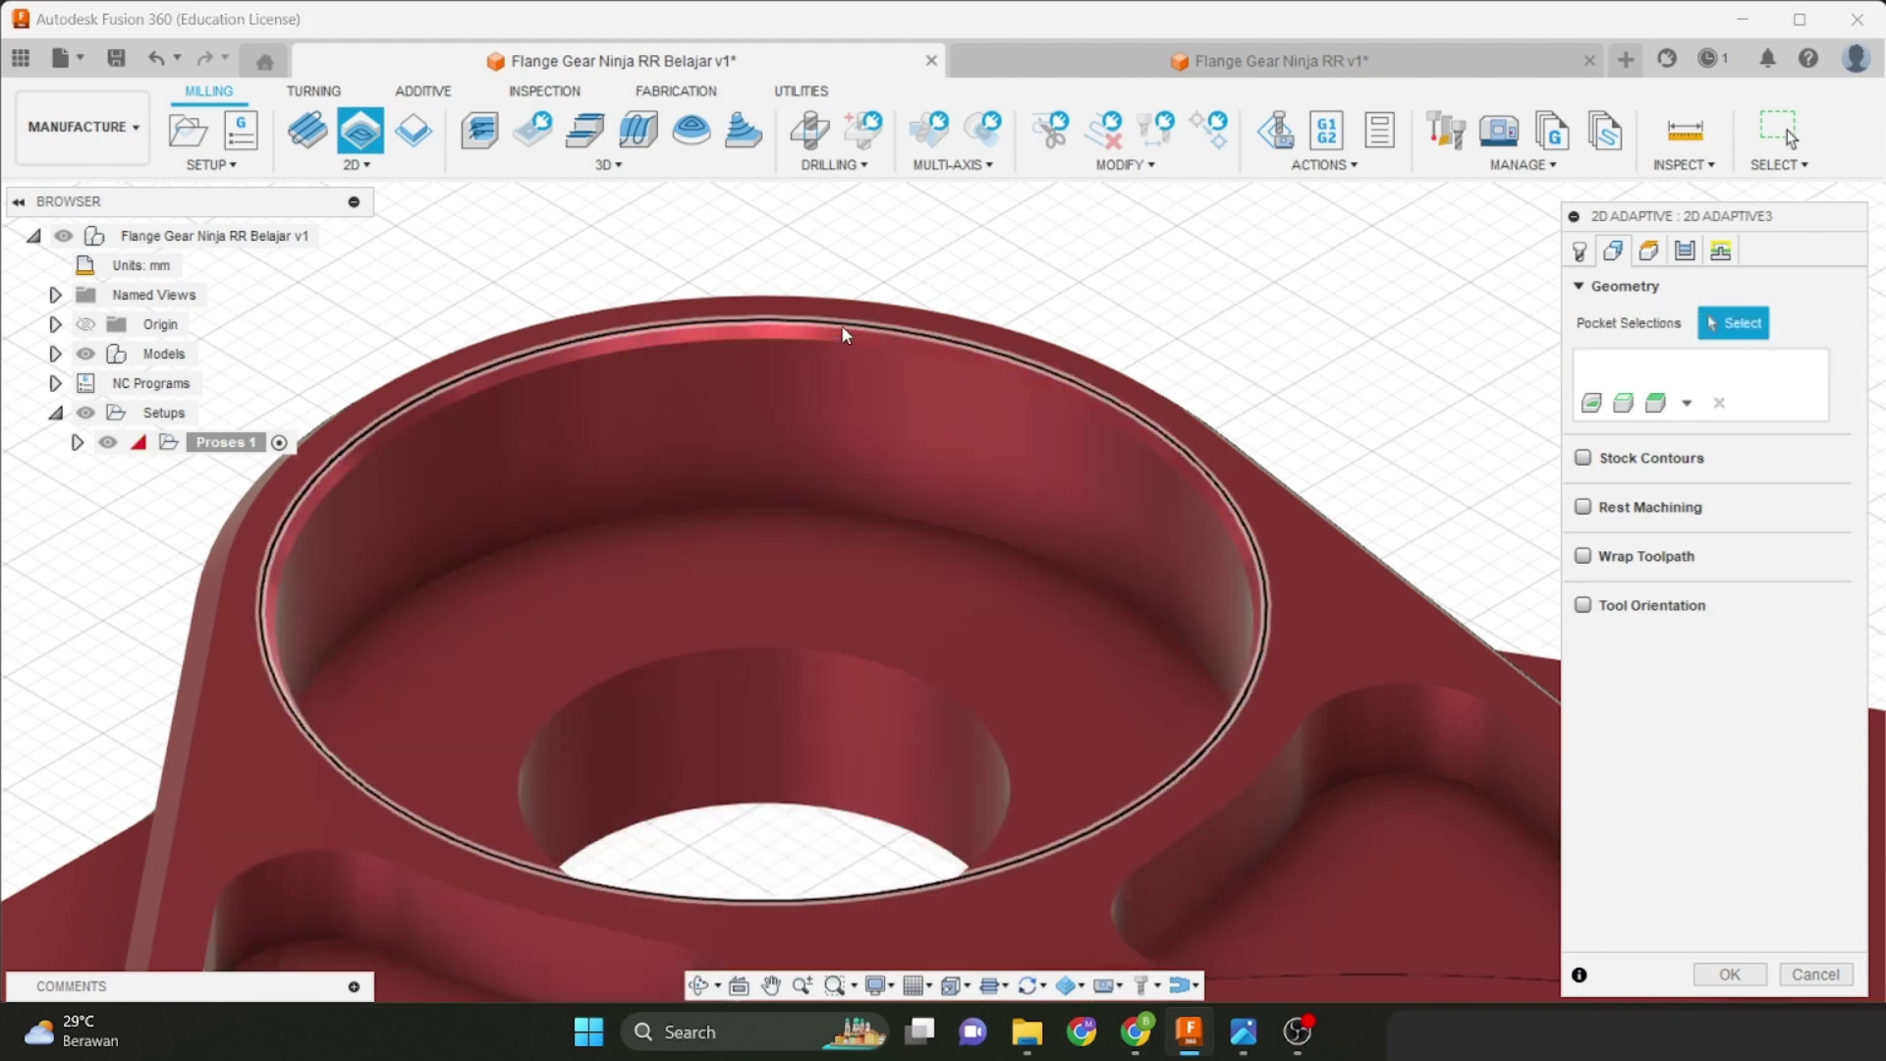
click(840, 326)
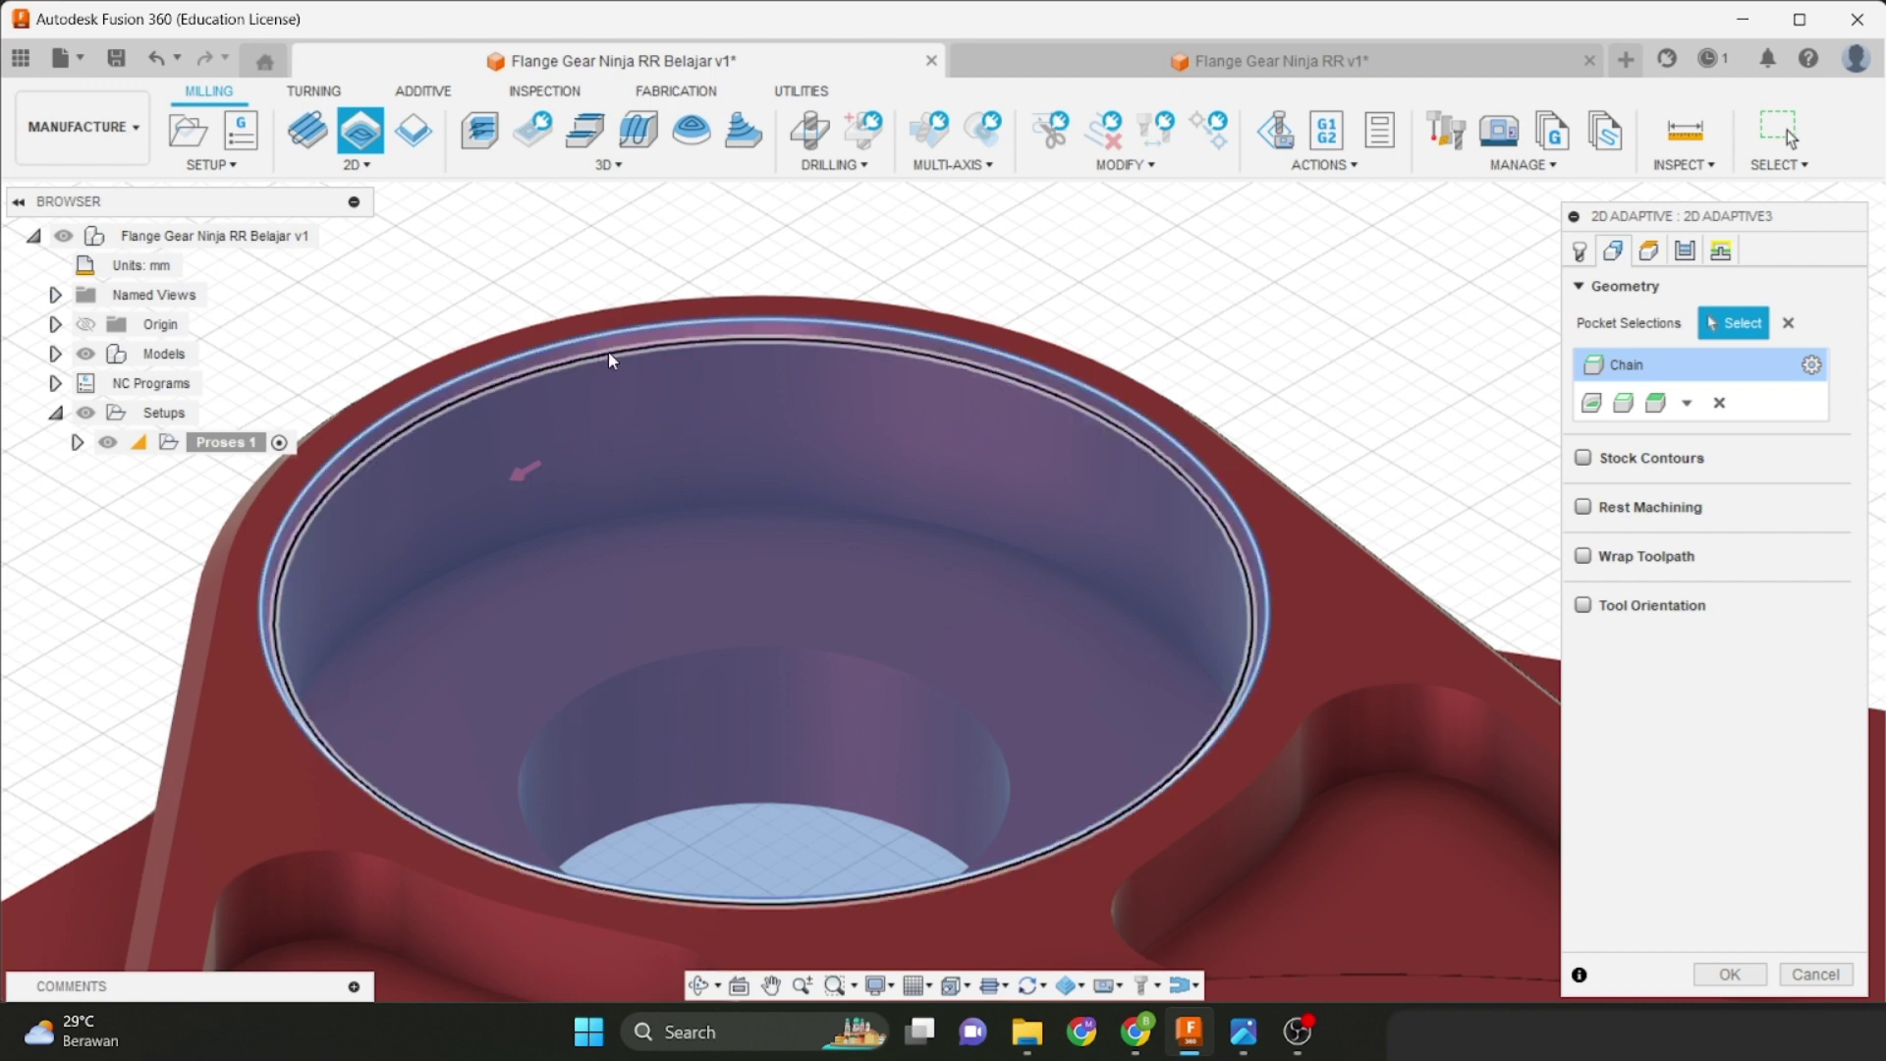
click(1788, 322)
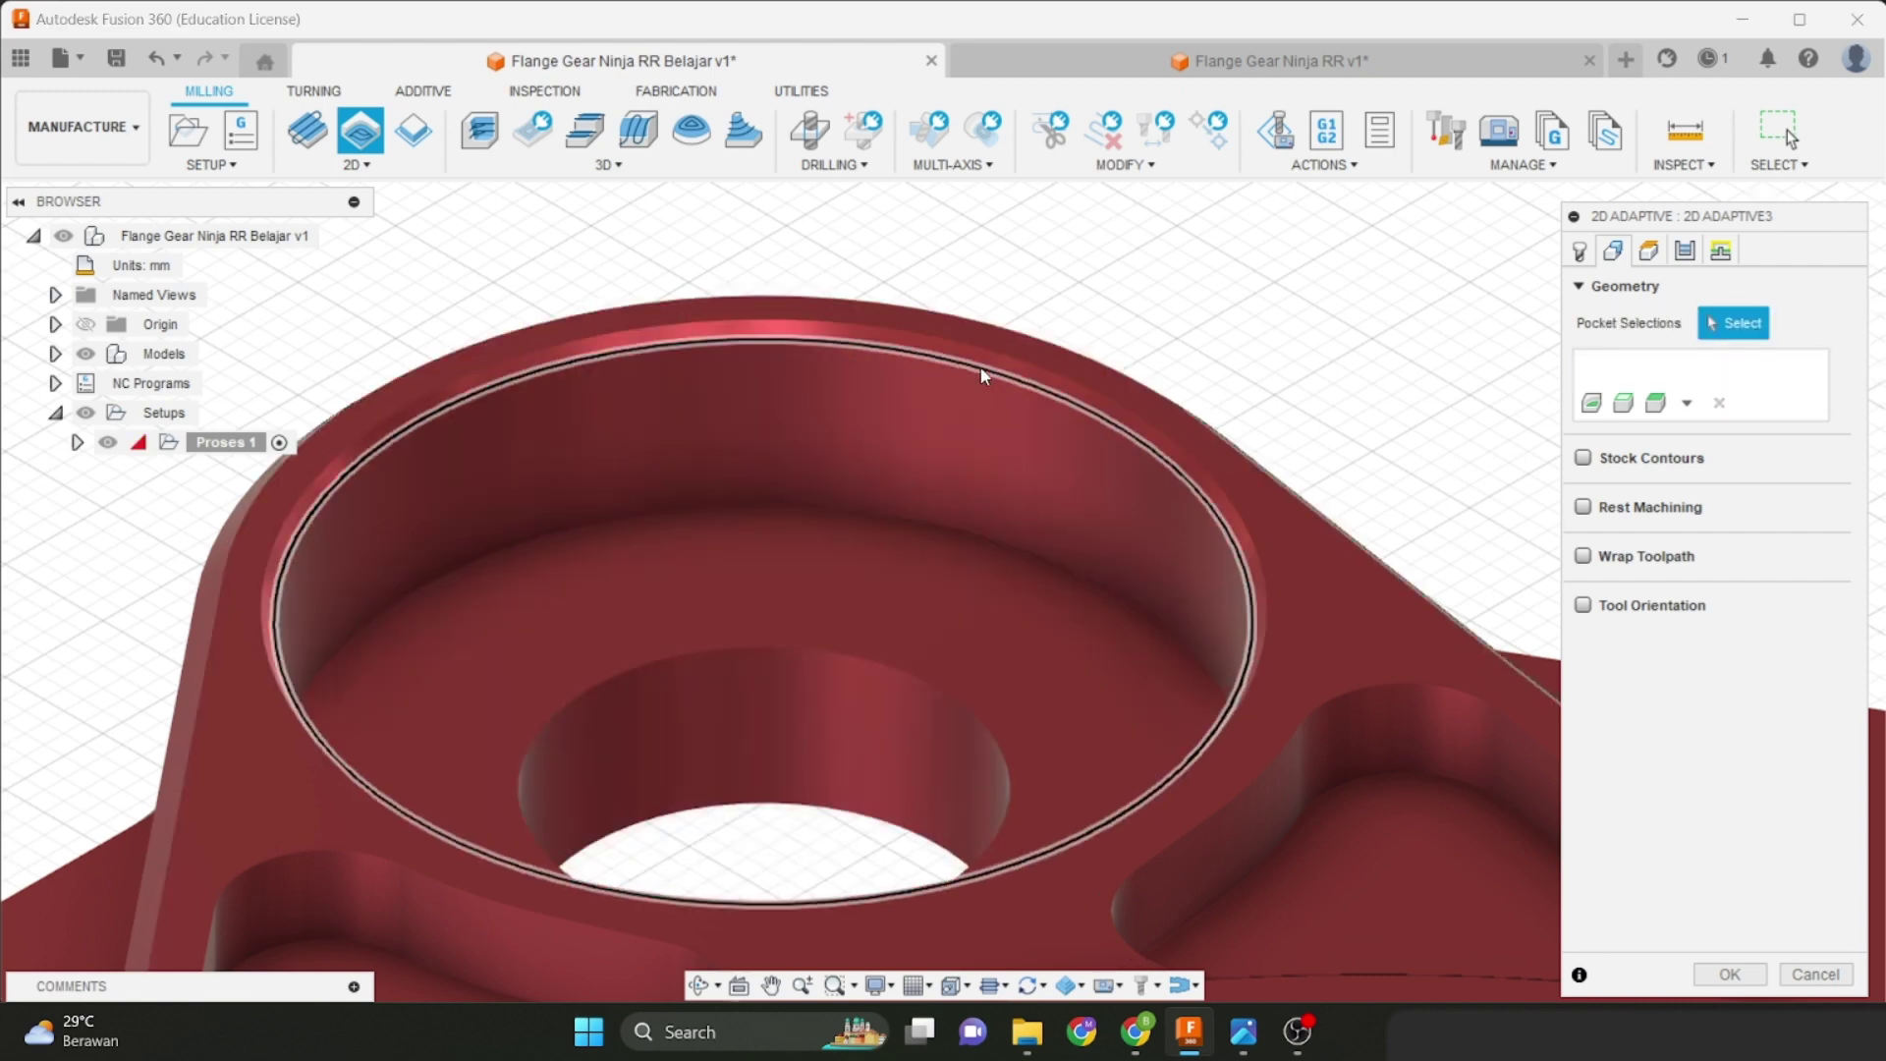
Select the floor contours of all six counterbored holes around the flange as the pocket selections.
click(949, 526)
scroll(946, 523, down, 6)
middle_drag(1242, 652, 576, 489)
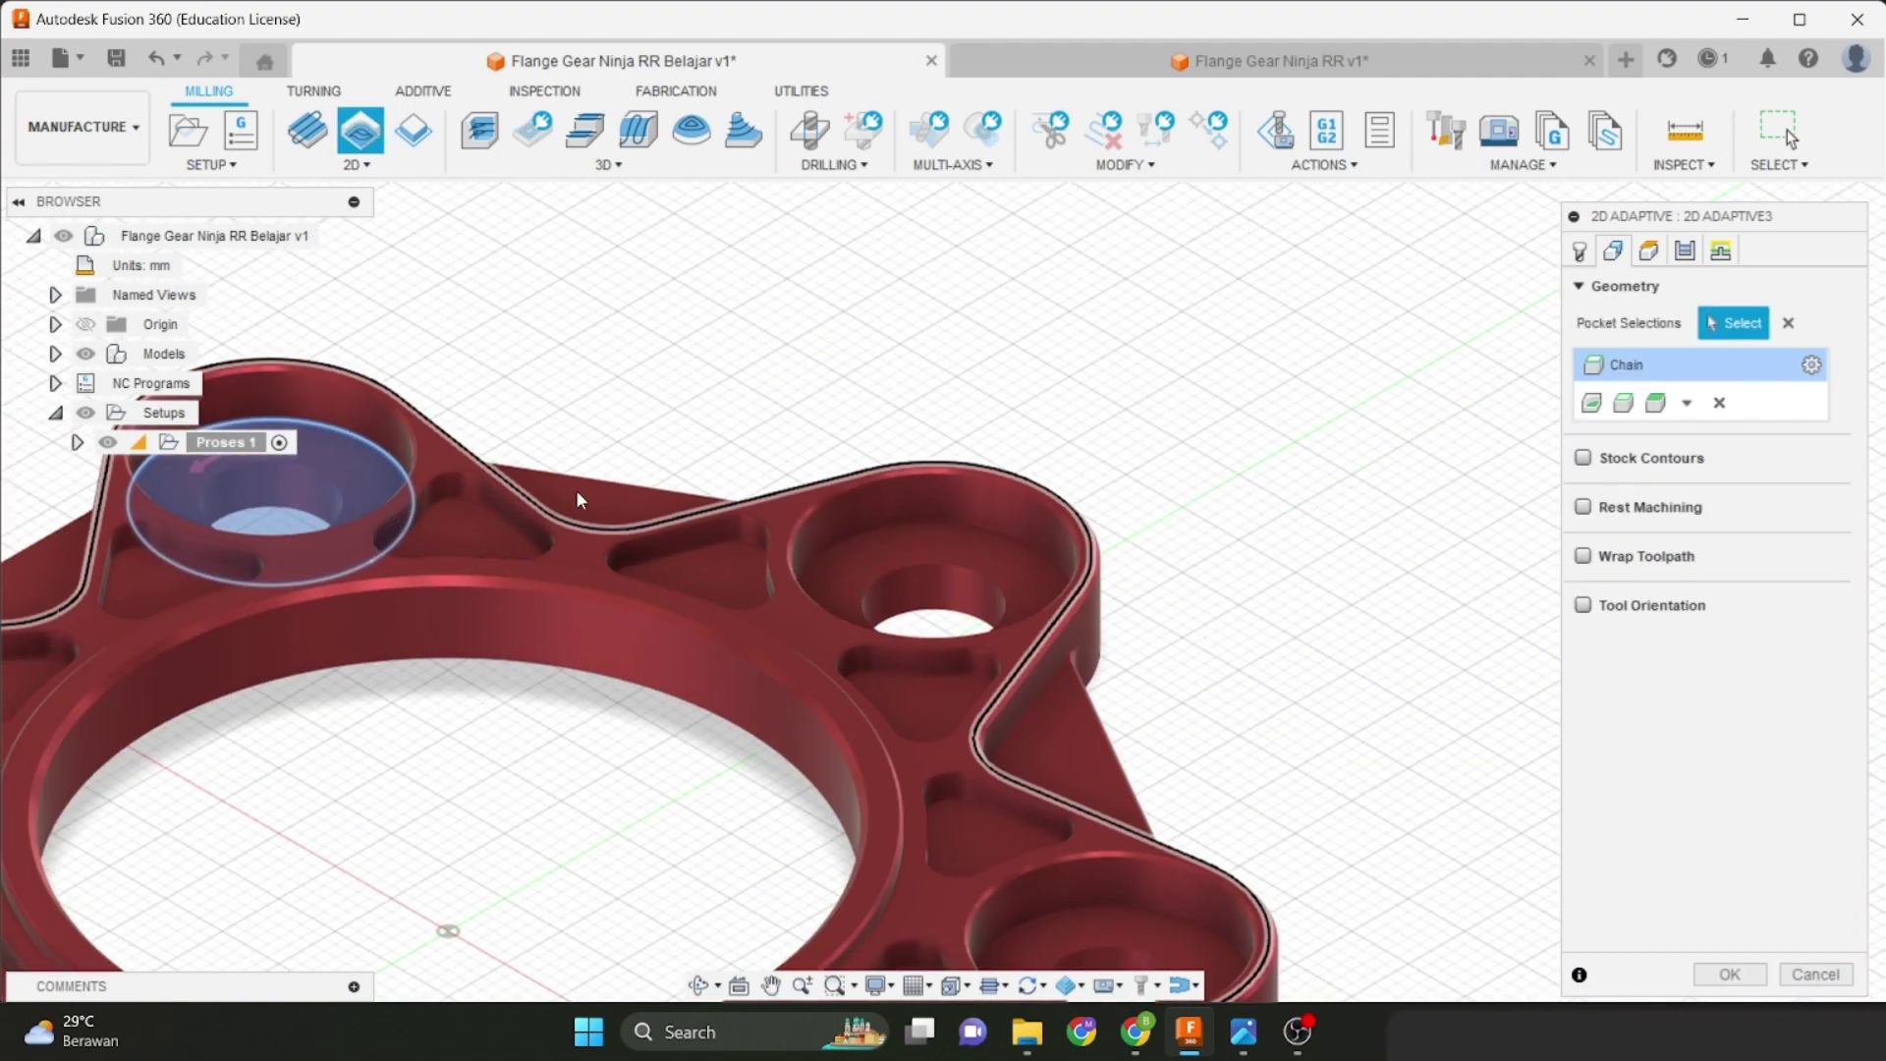
scroll(964, 538, up, 5)
click(964, 538)
scroll(974, 548, down, 3)
middle_drag(974, 548, 807, 274)
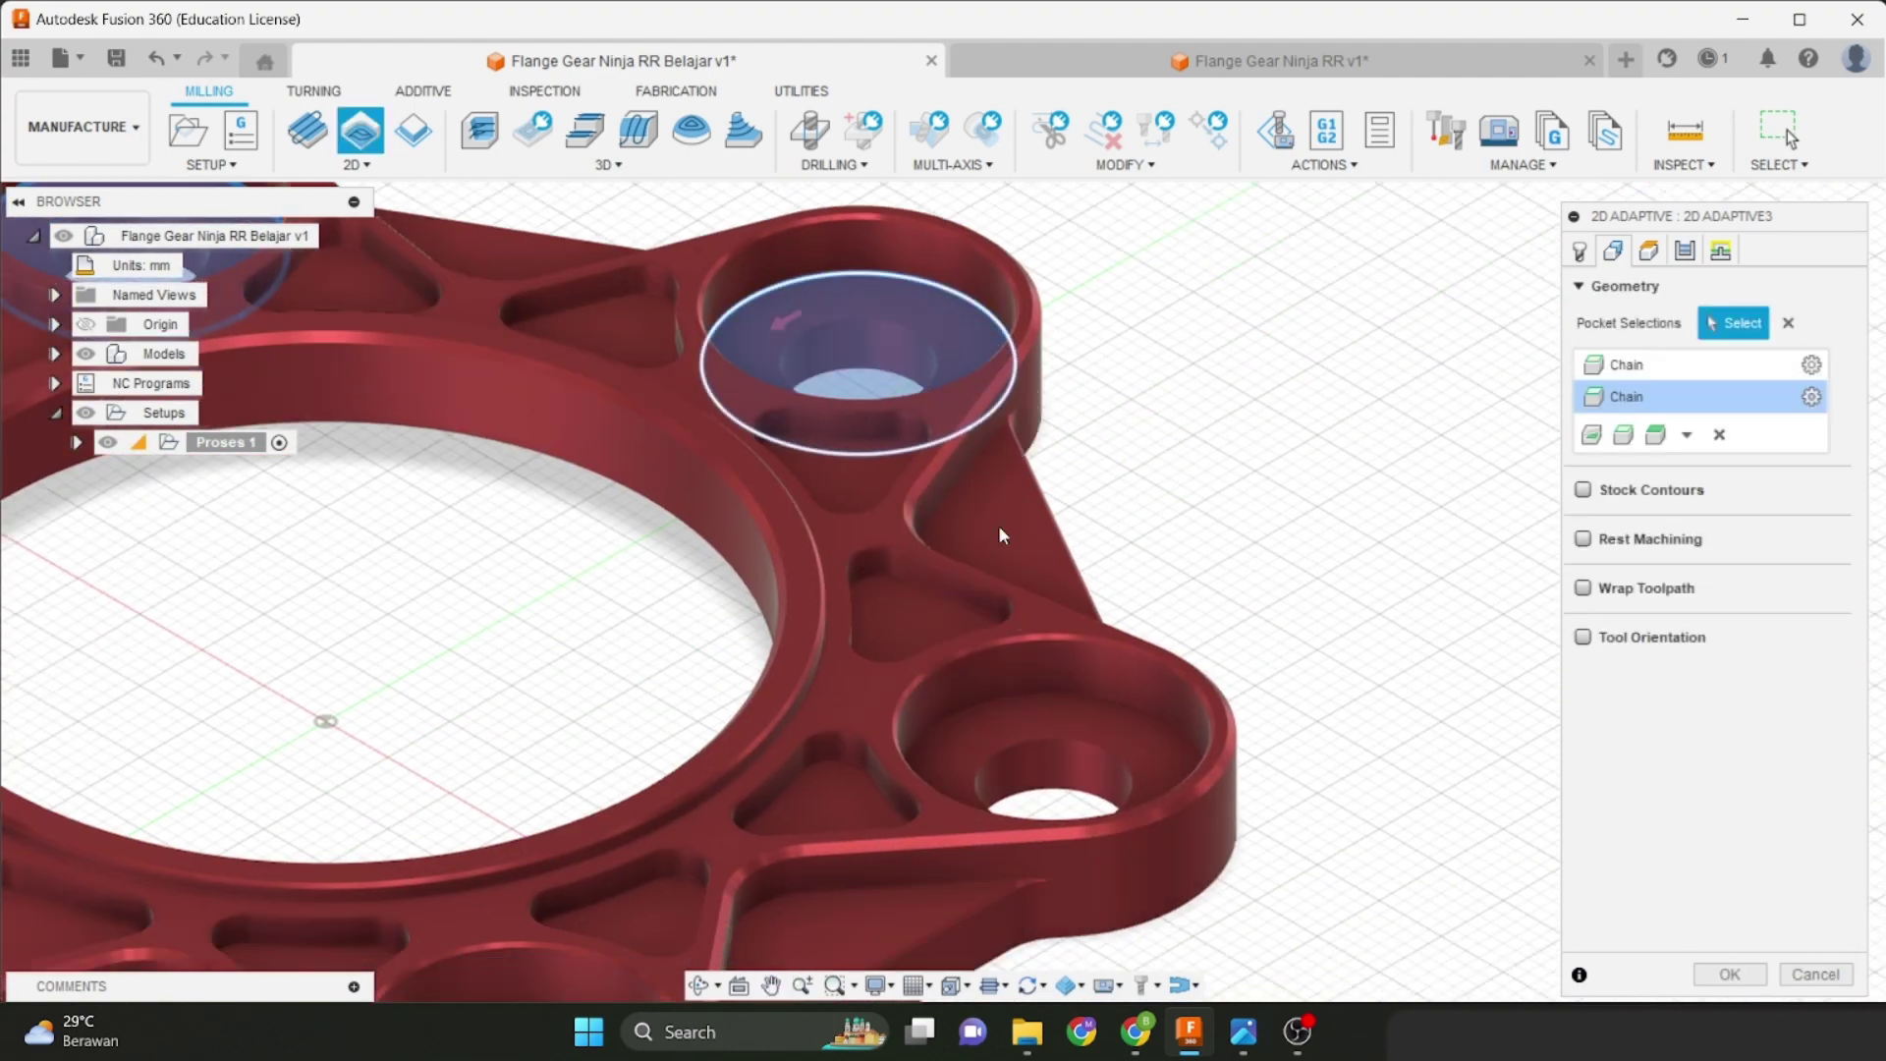
click(1124, 717)
scroll(1106, 723, up, 8)
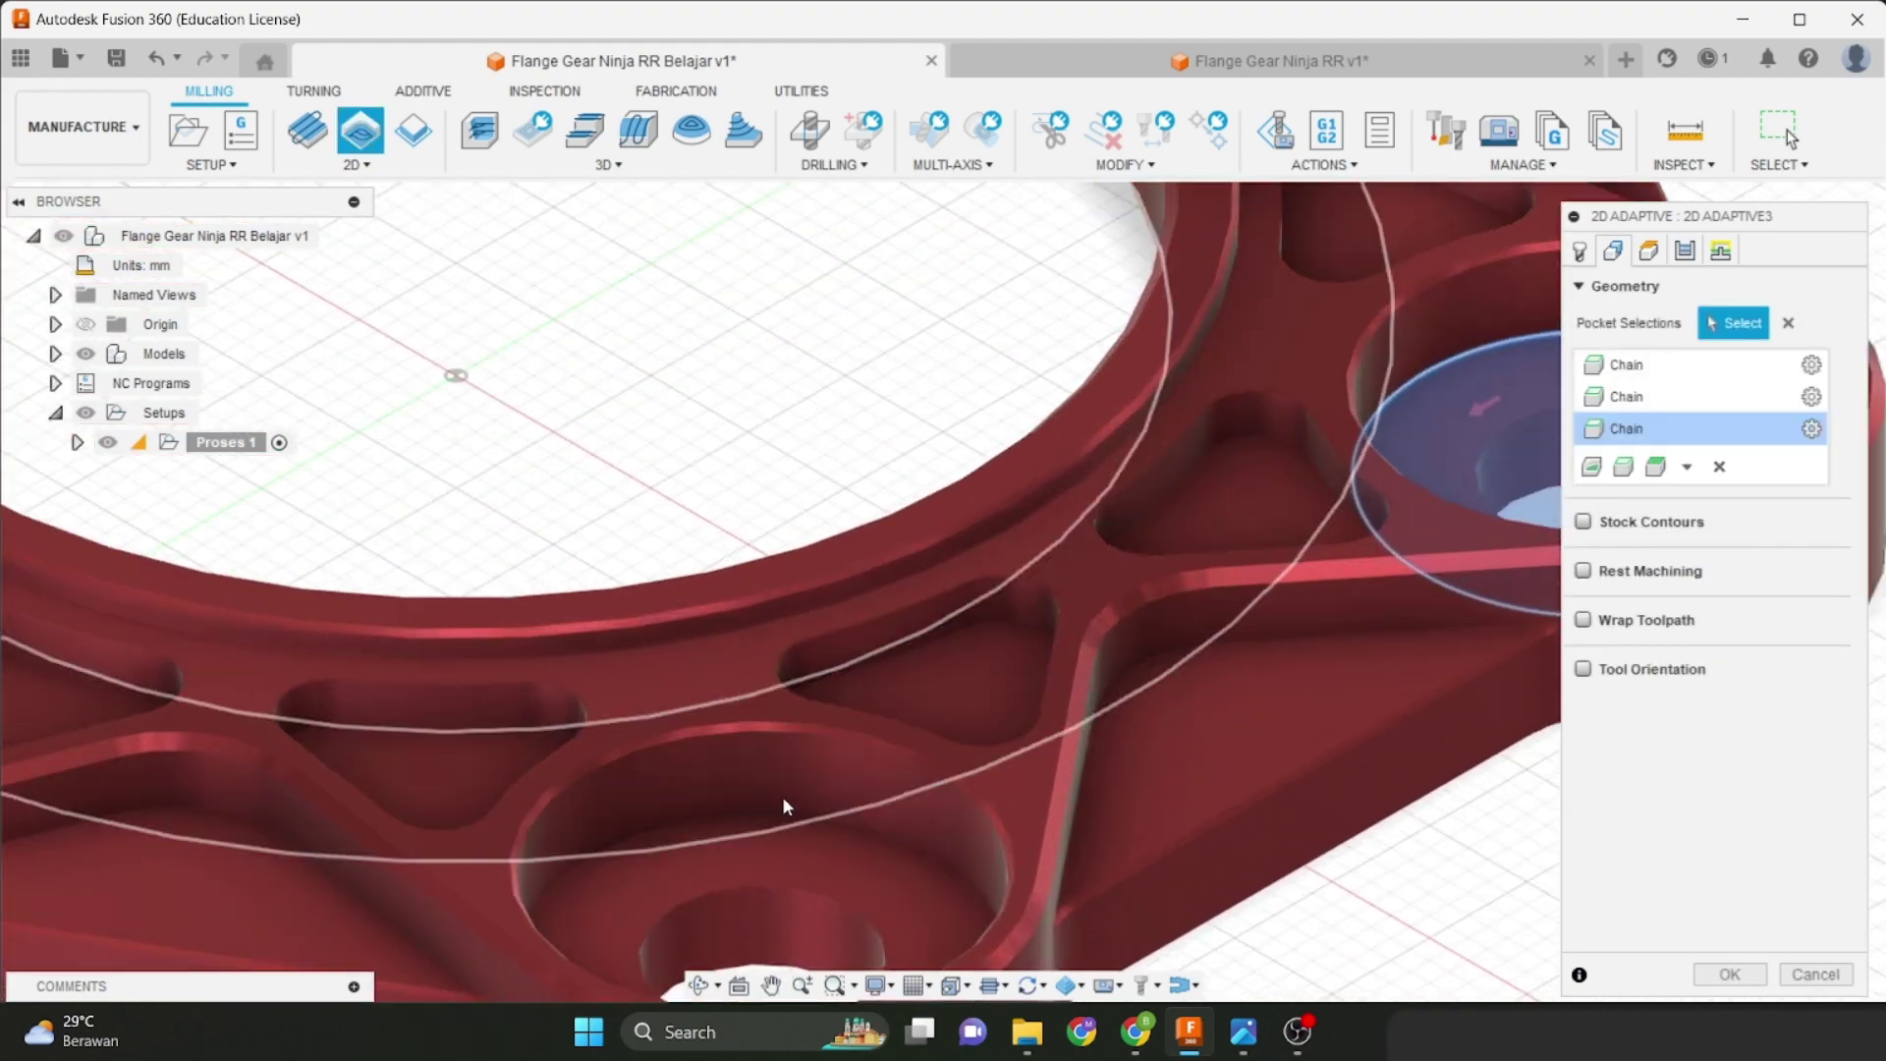
click(781, 815)
scroll(781, 835, down, 4)
scroll(780, 905, up, 6)
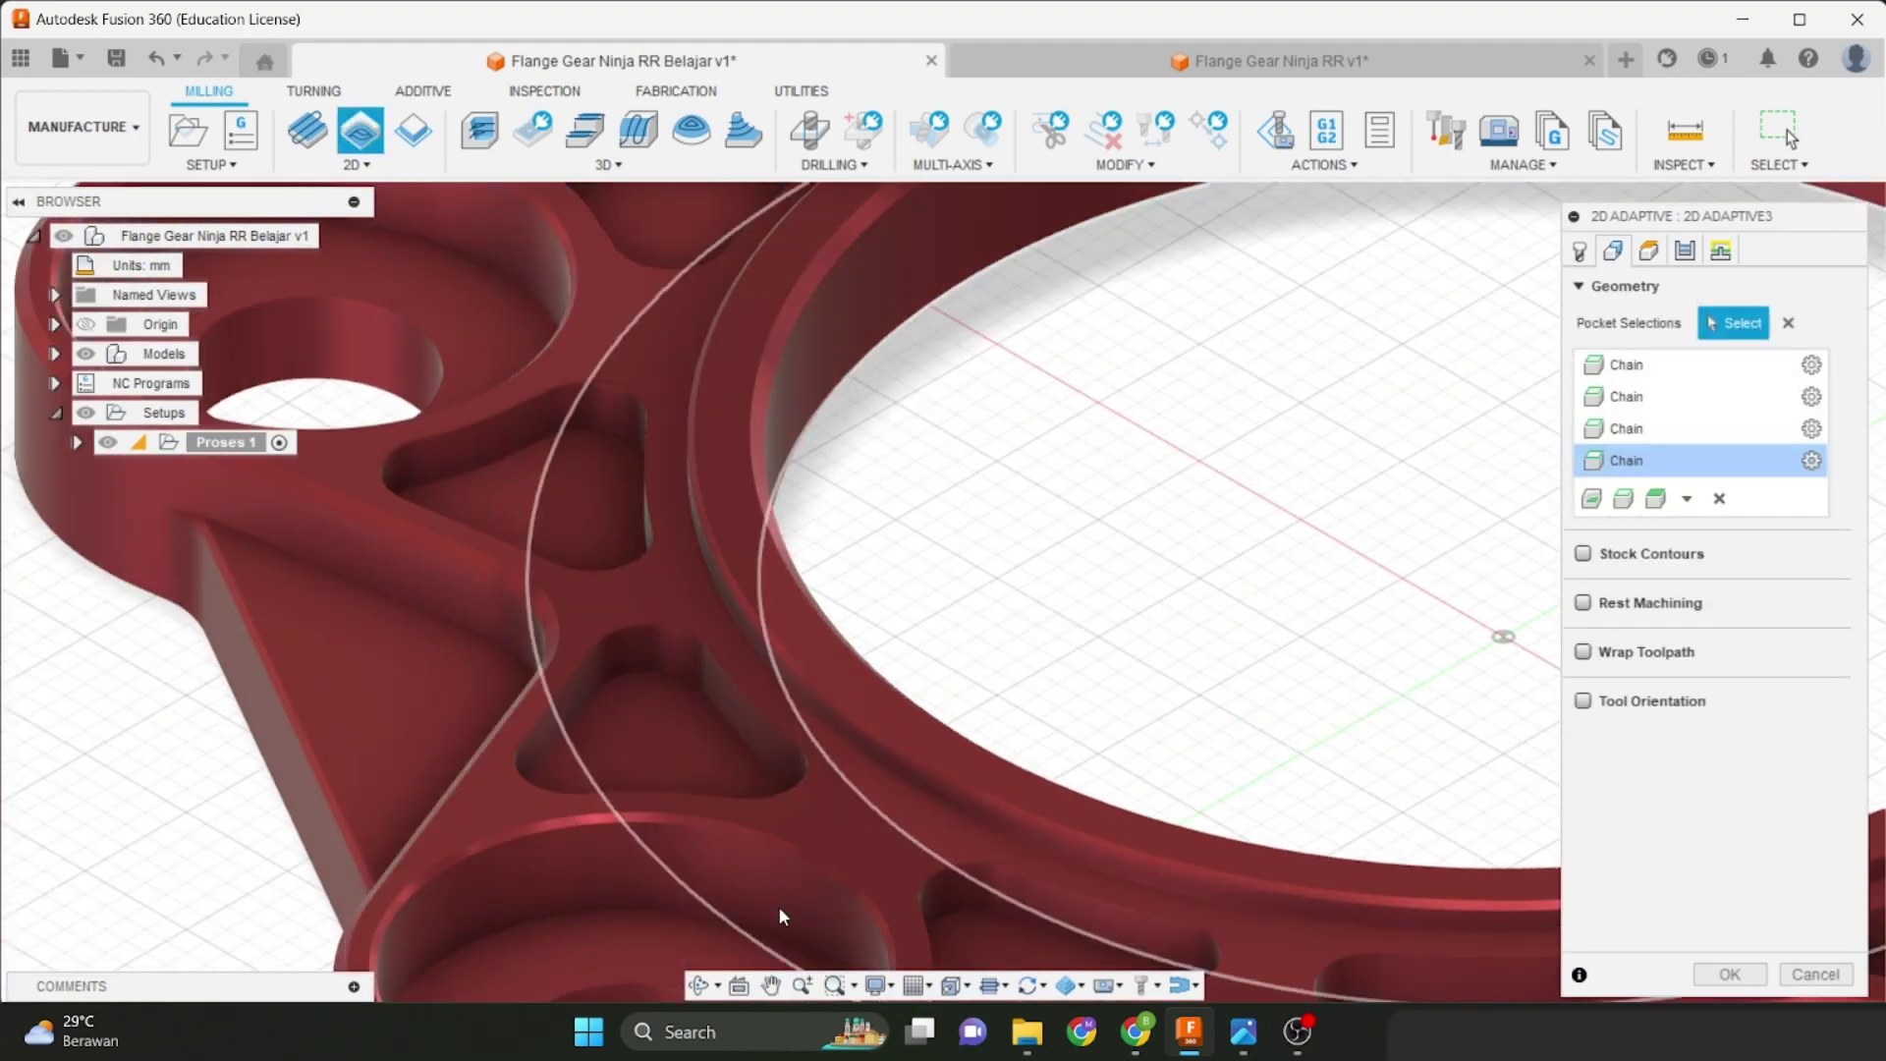
scroll(743, 928, down, 3)
scroll(804, 541, up, 5)
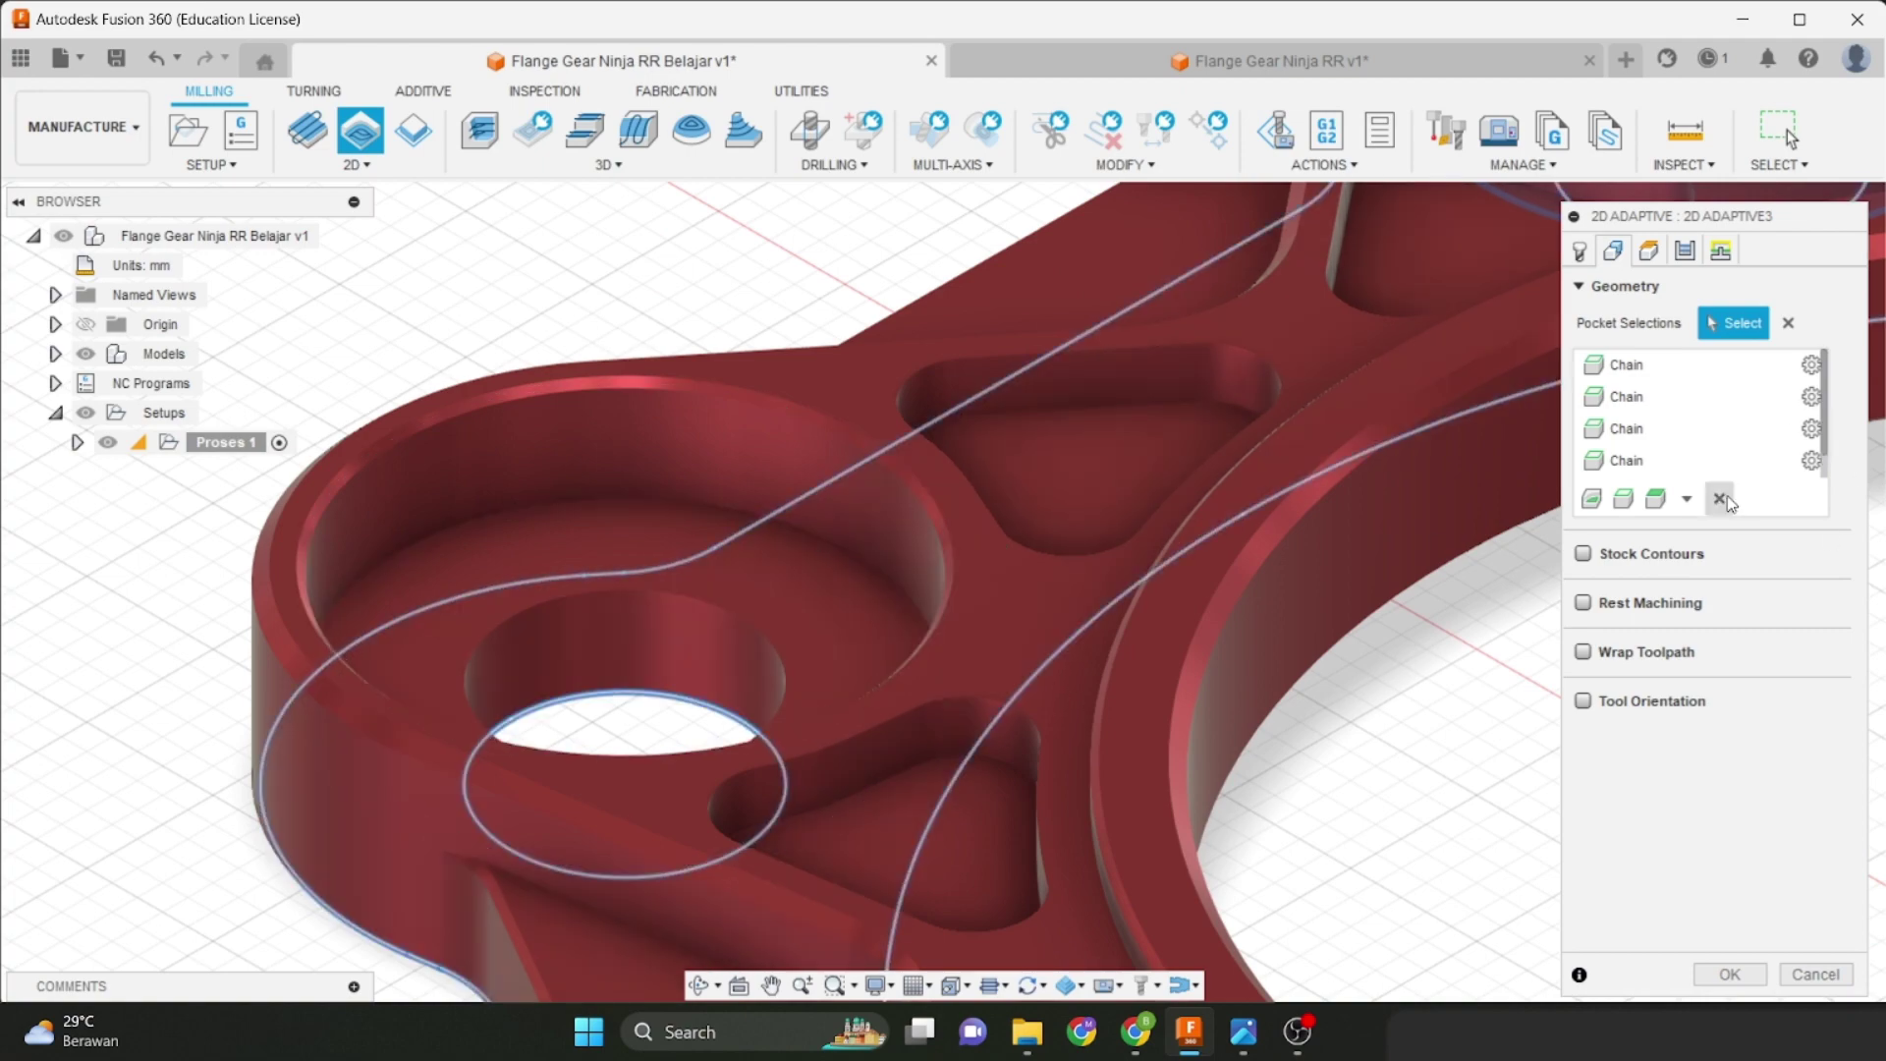
click(649, 516)
scroll(749, 511, down, 6)
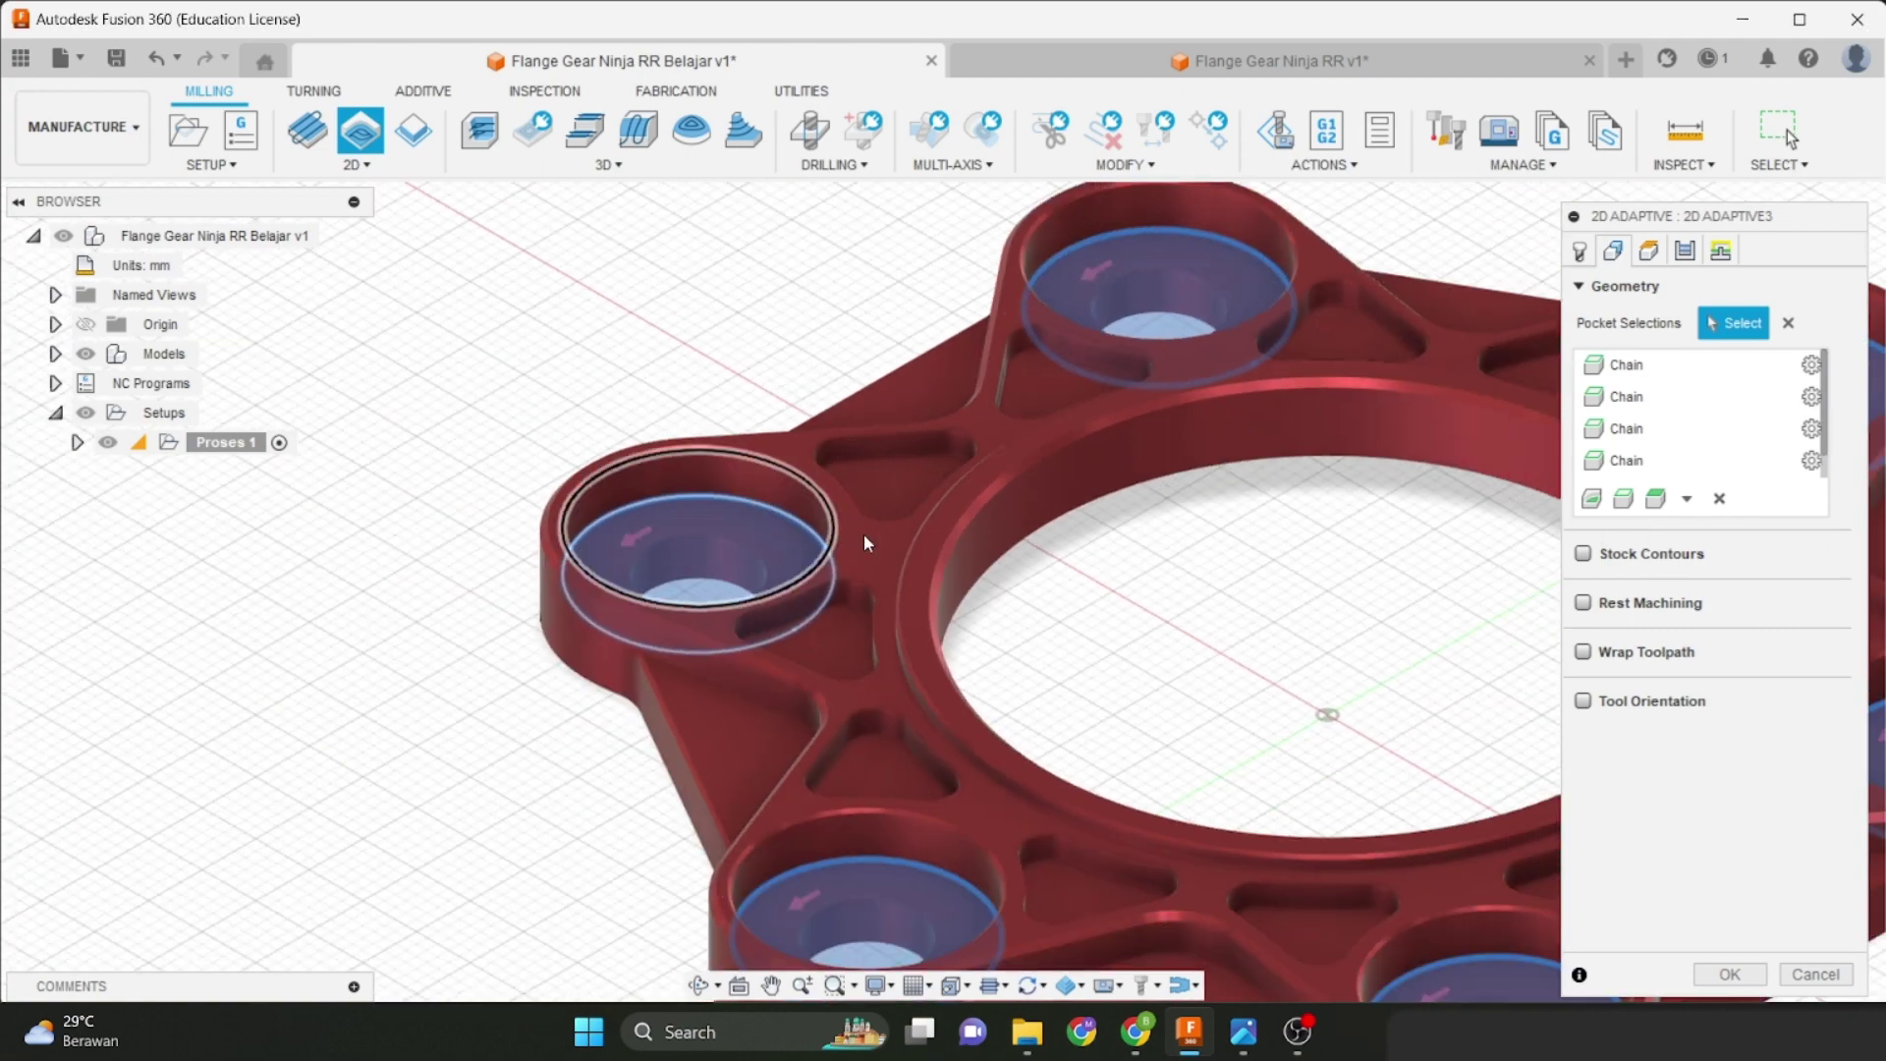
Reference the 2D Adaptive operation's bottom height from Stock top and accept the operation.
click(1648, 251)
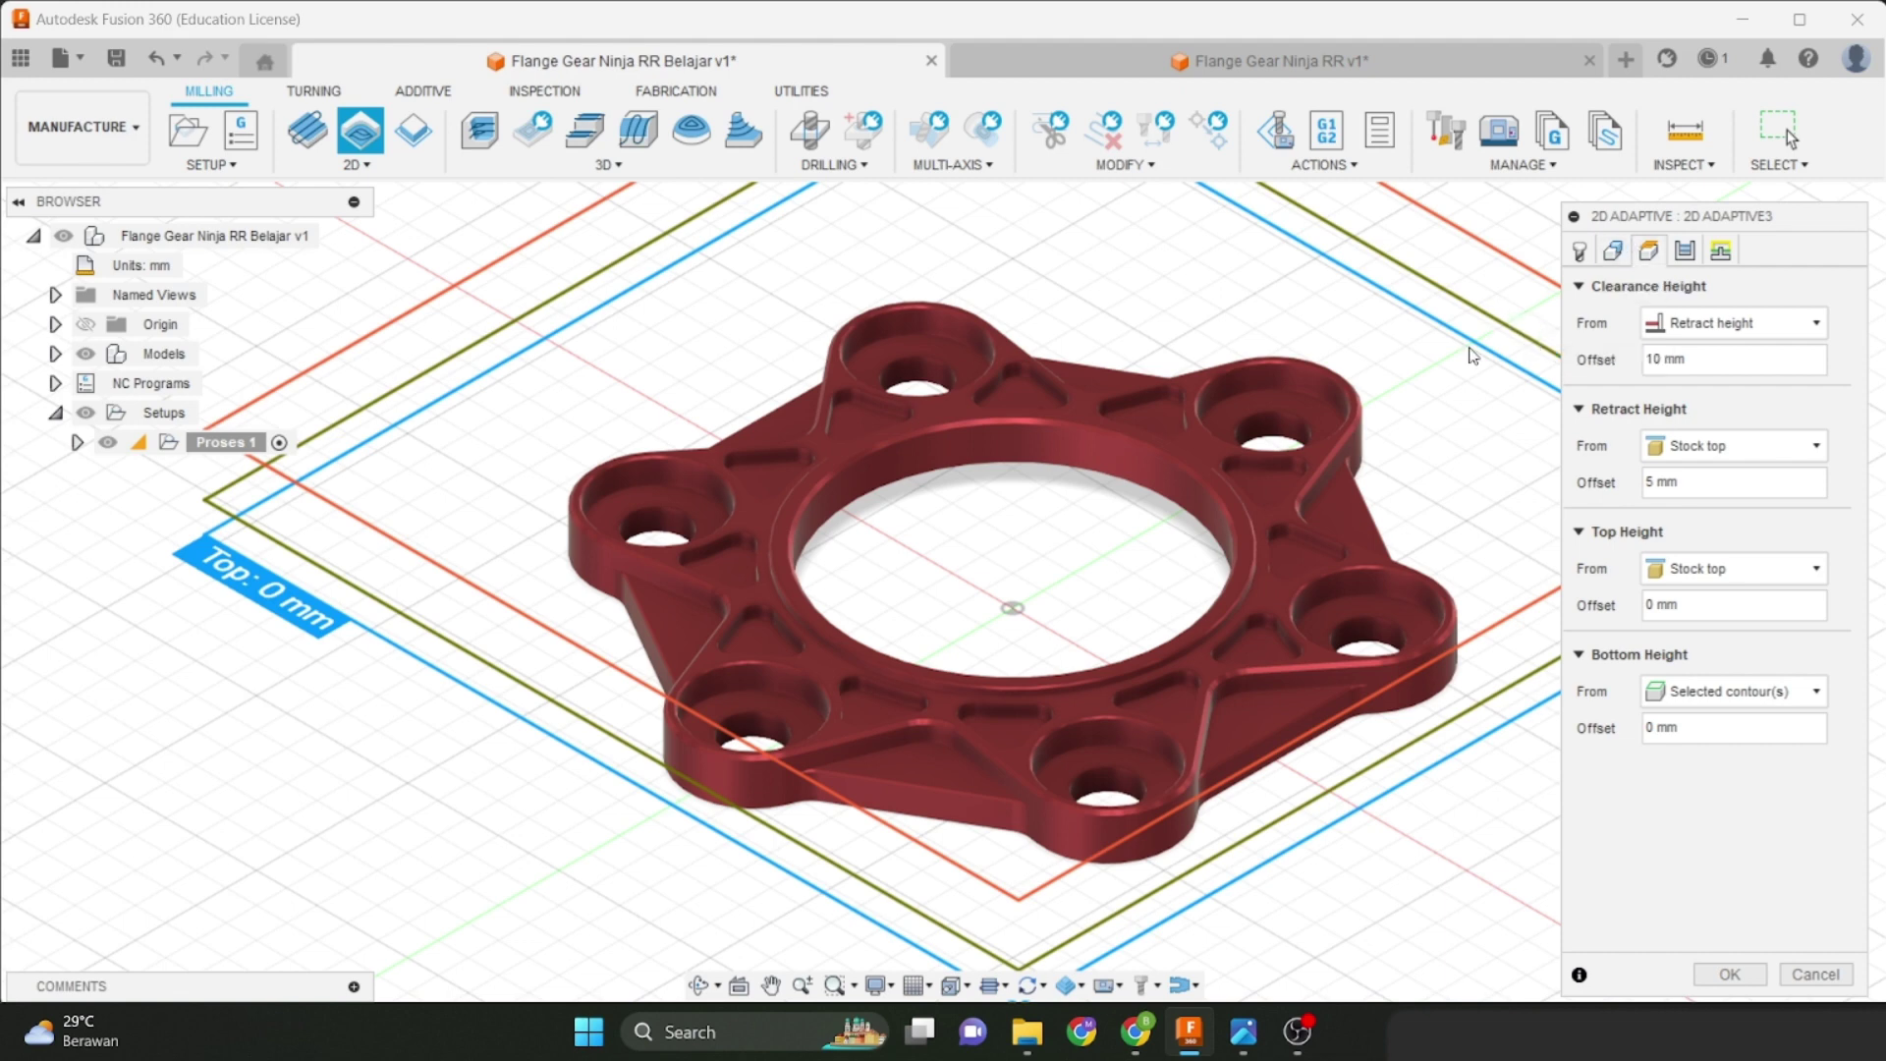
scroll(1117, 398, down, 2)
middle_drag(1117, 398, 1079, 408)
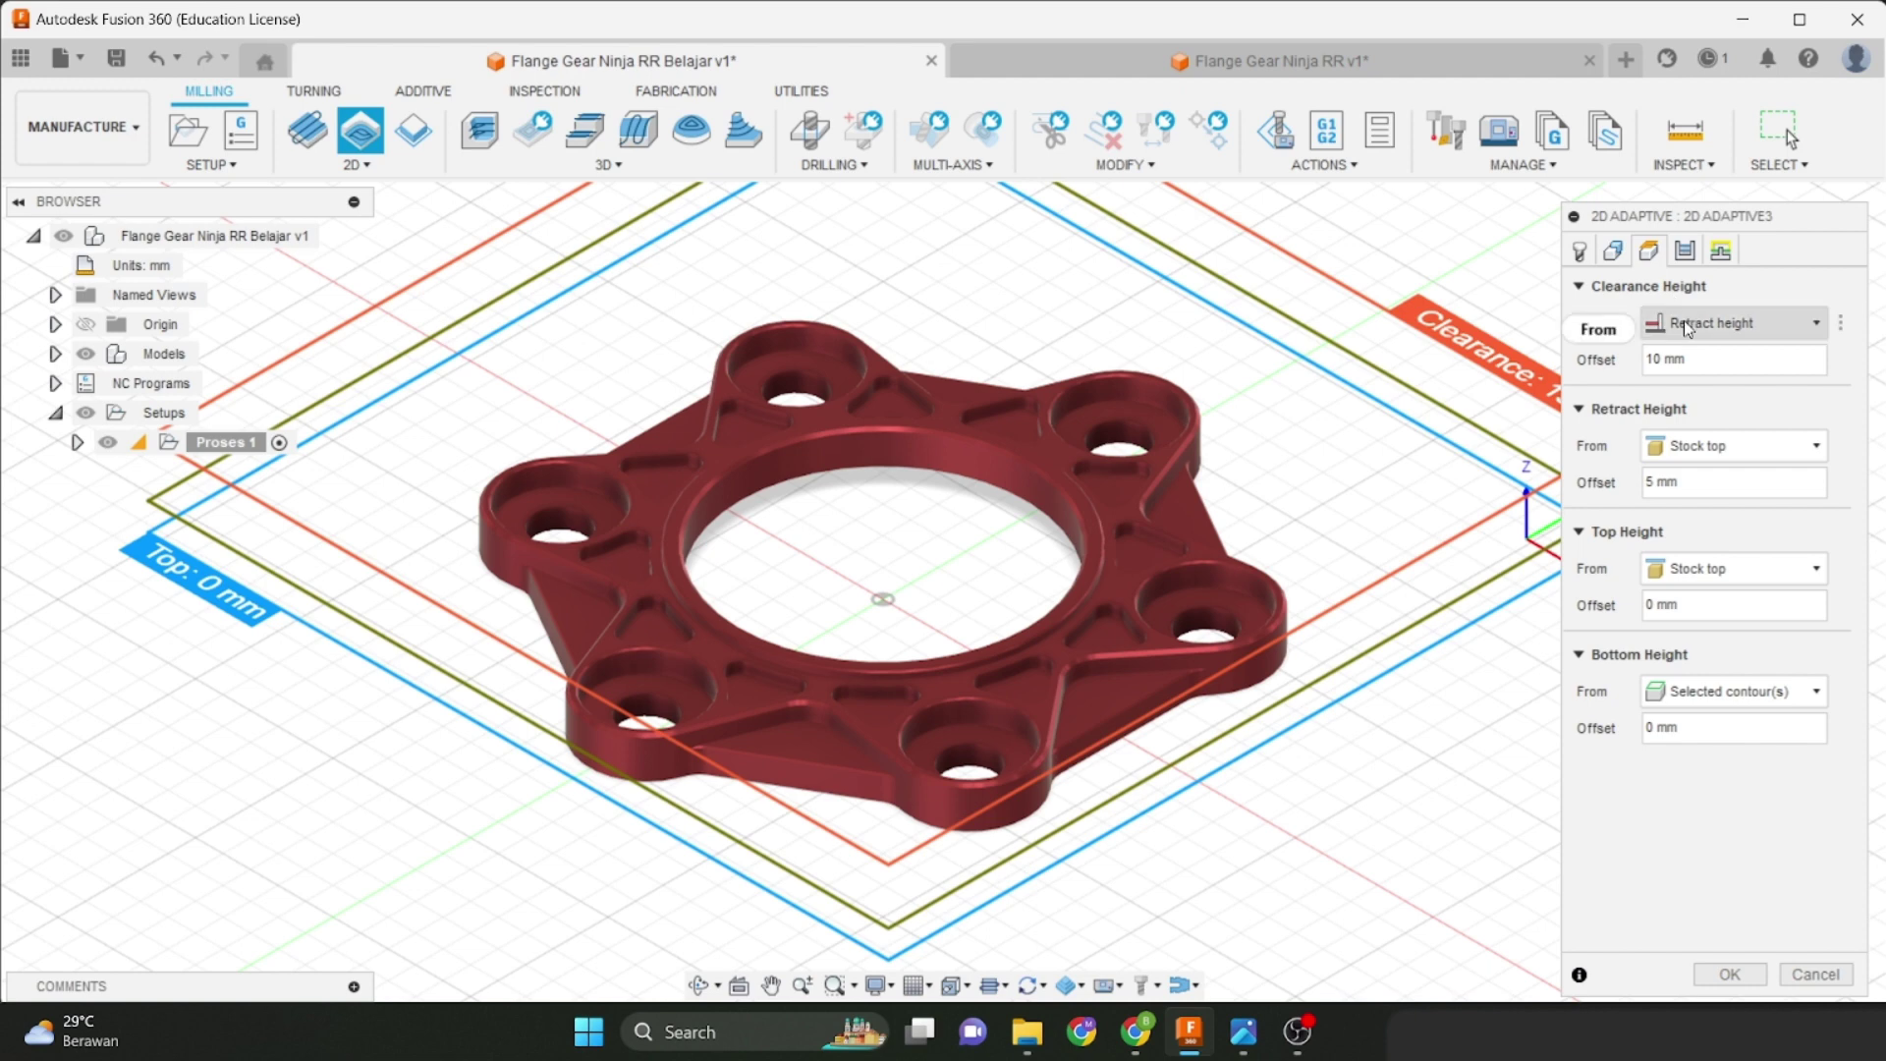
mouse_move(1684, 322)
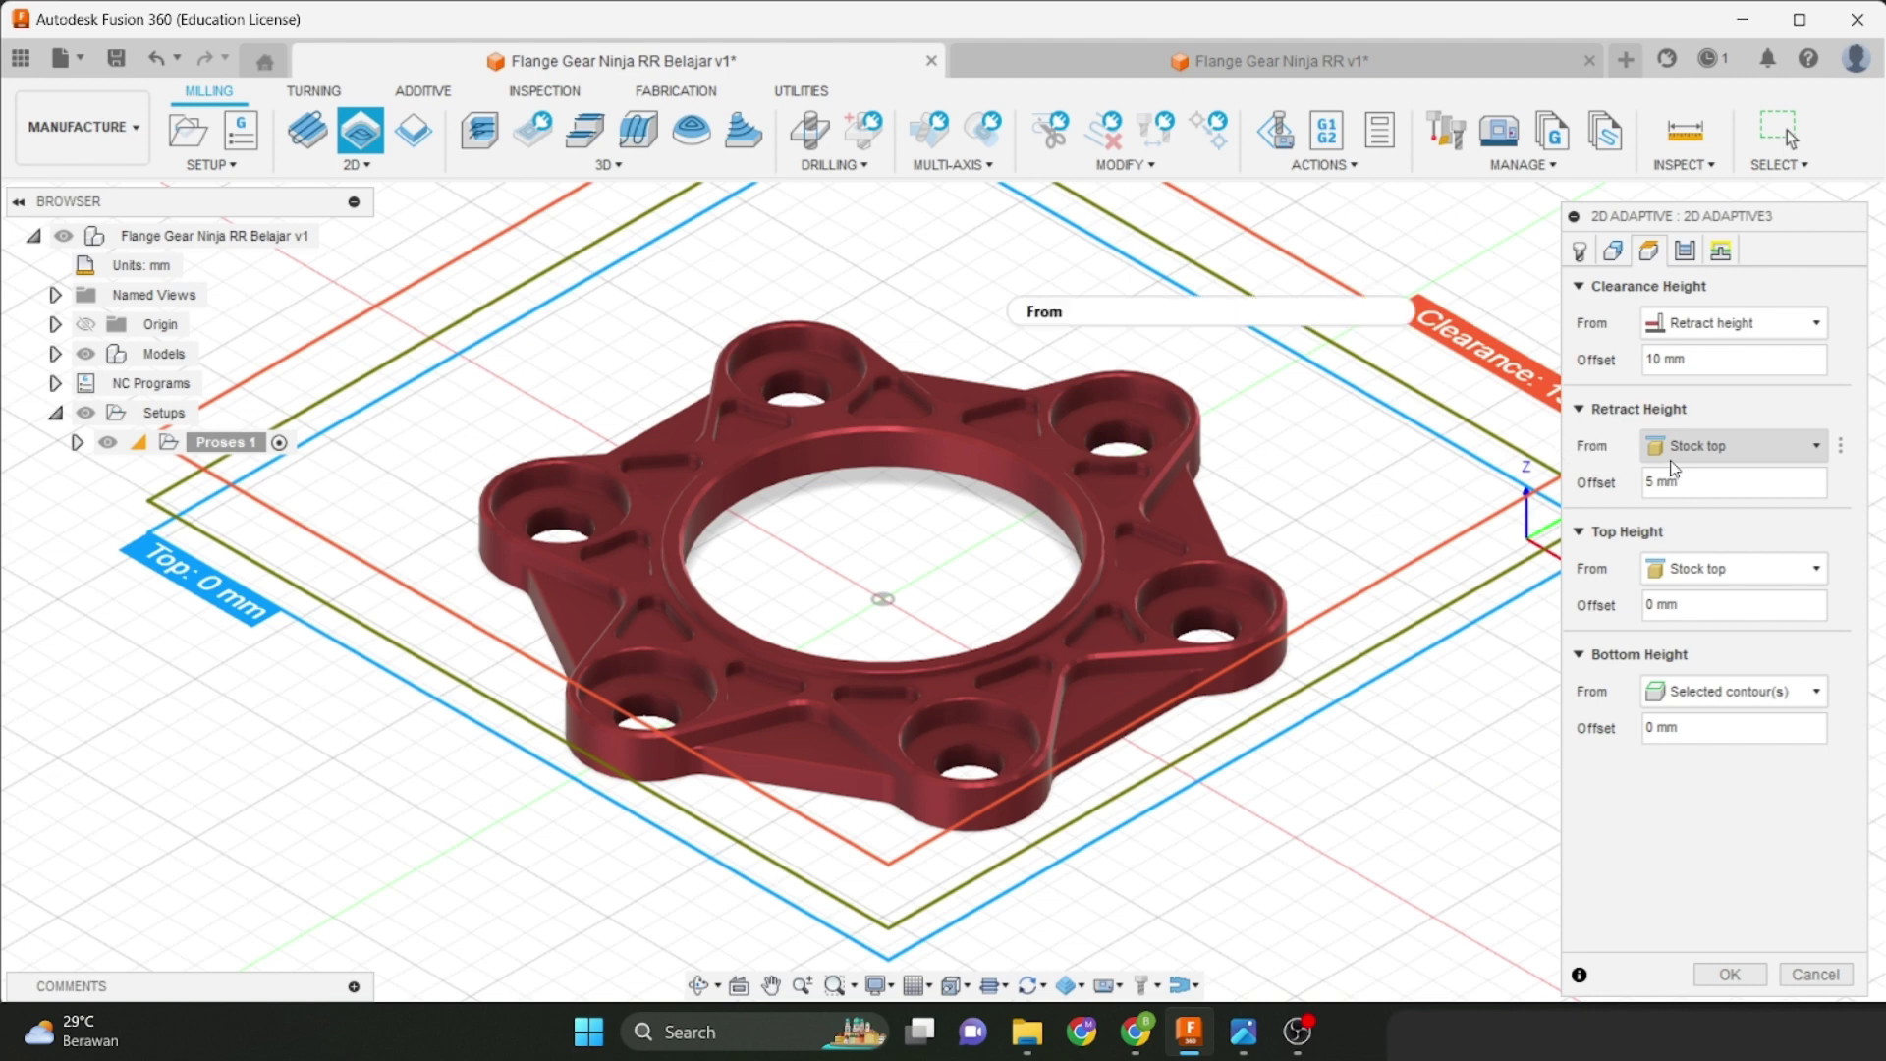
mouse_move(1675, 469)
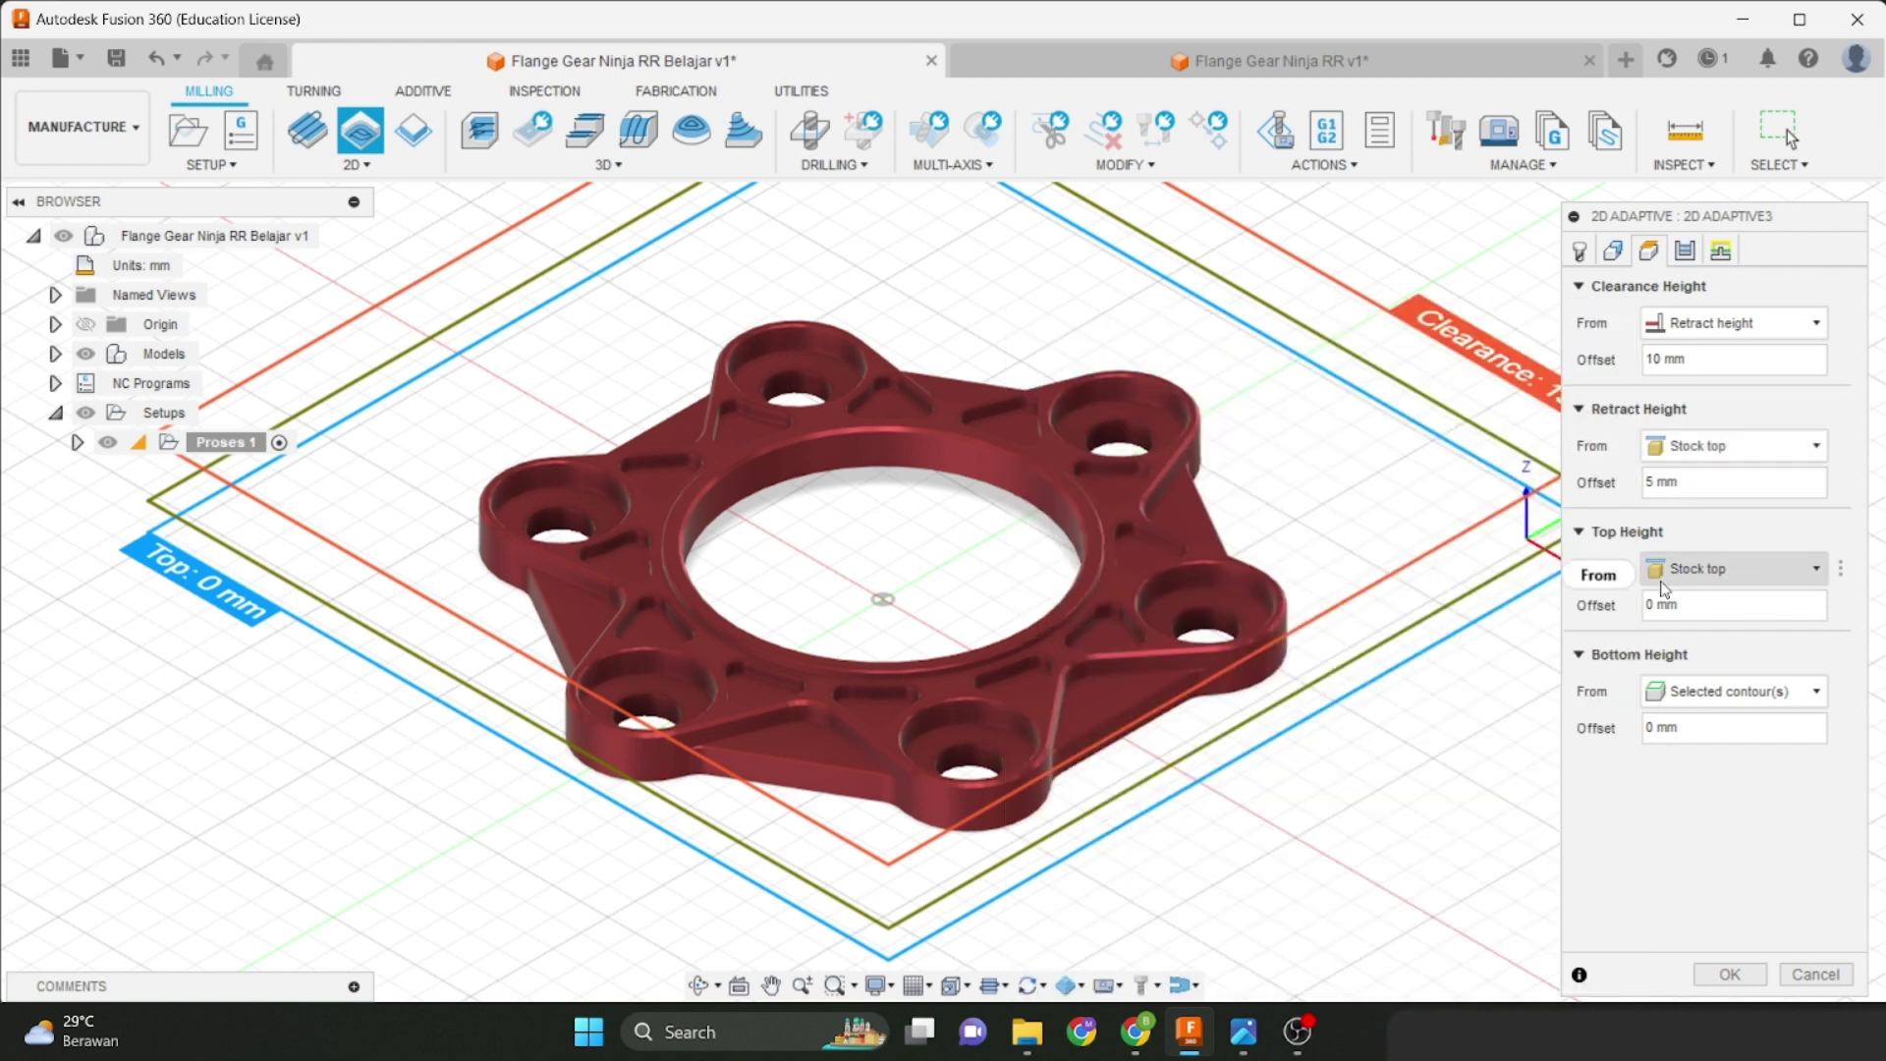
mouse_move(1663, 587)
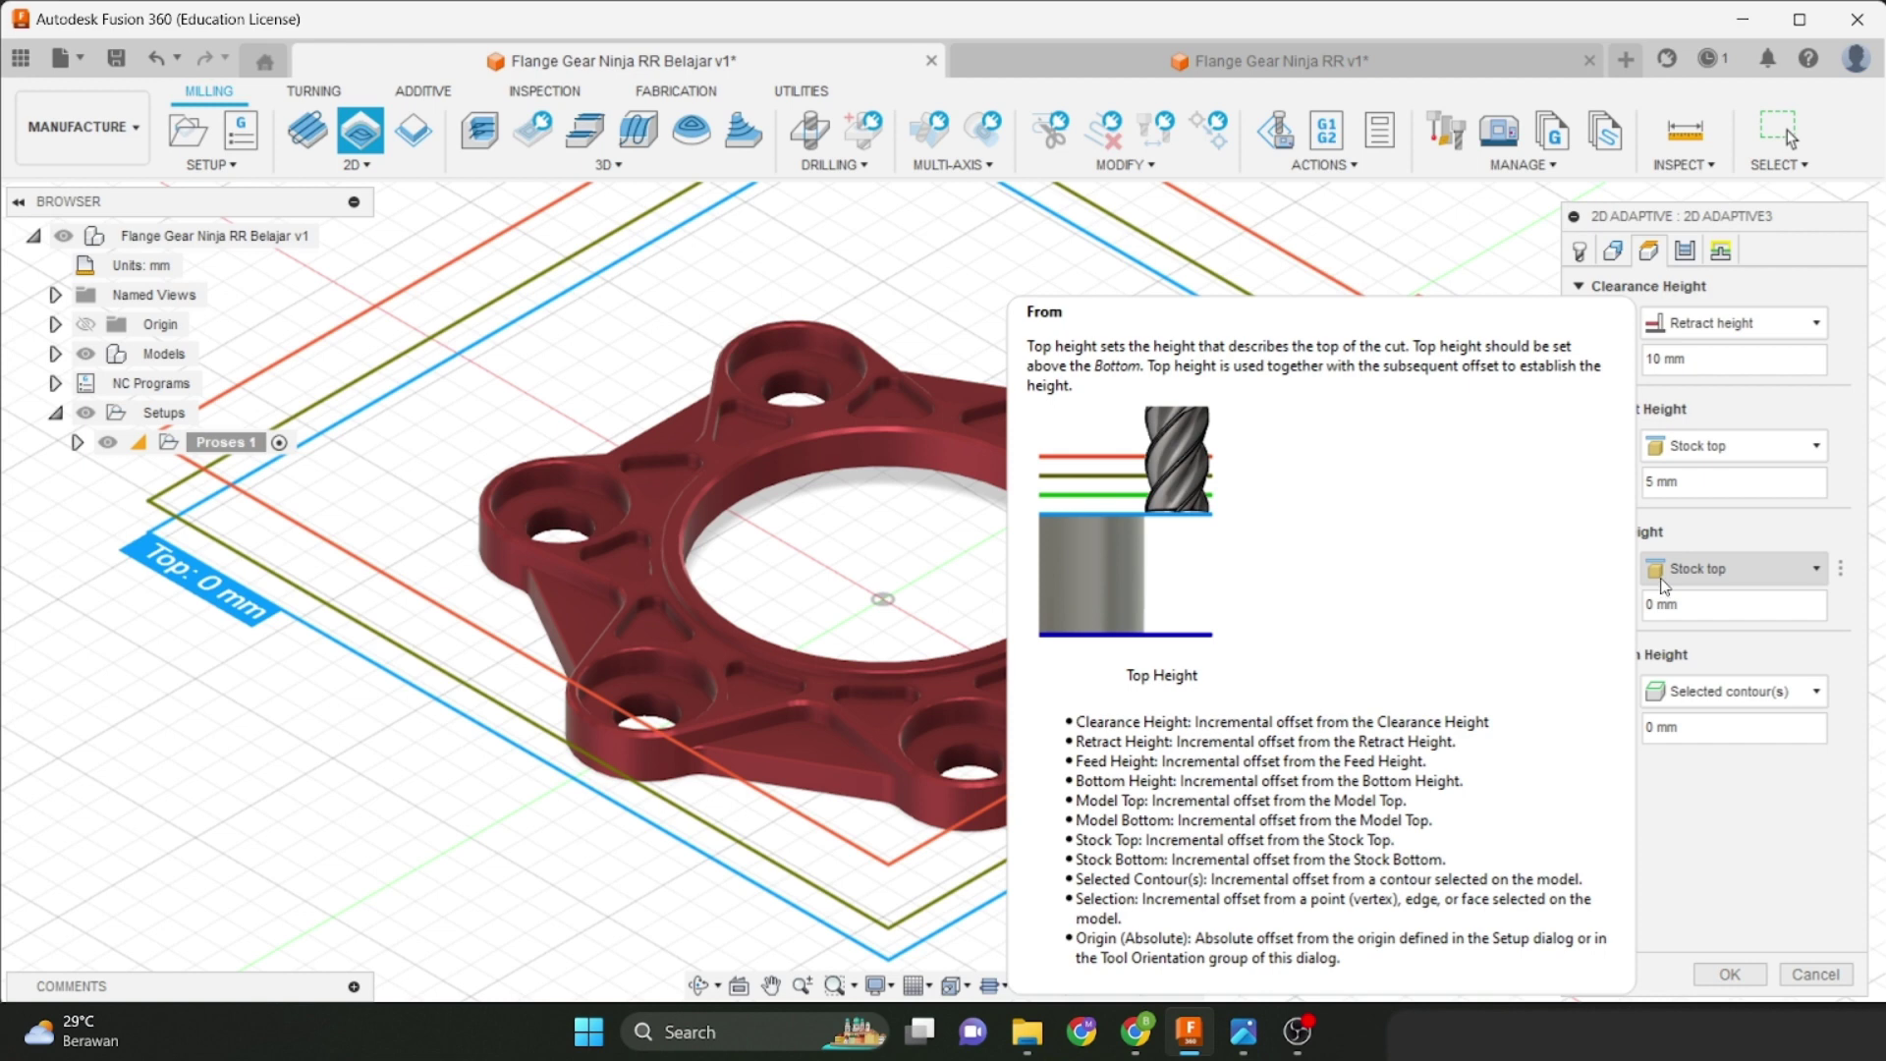
mouse_move(1687, 693)
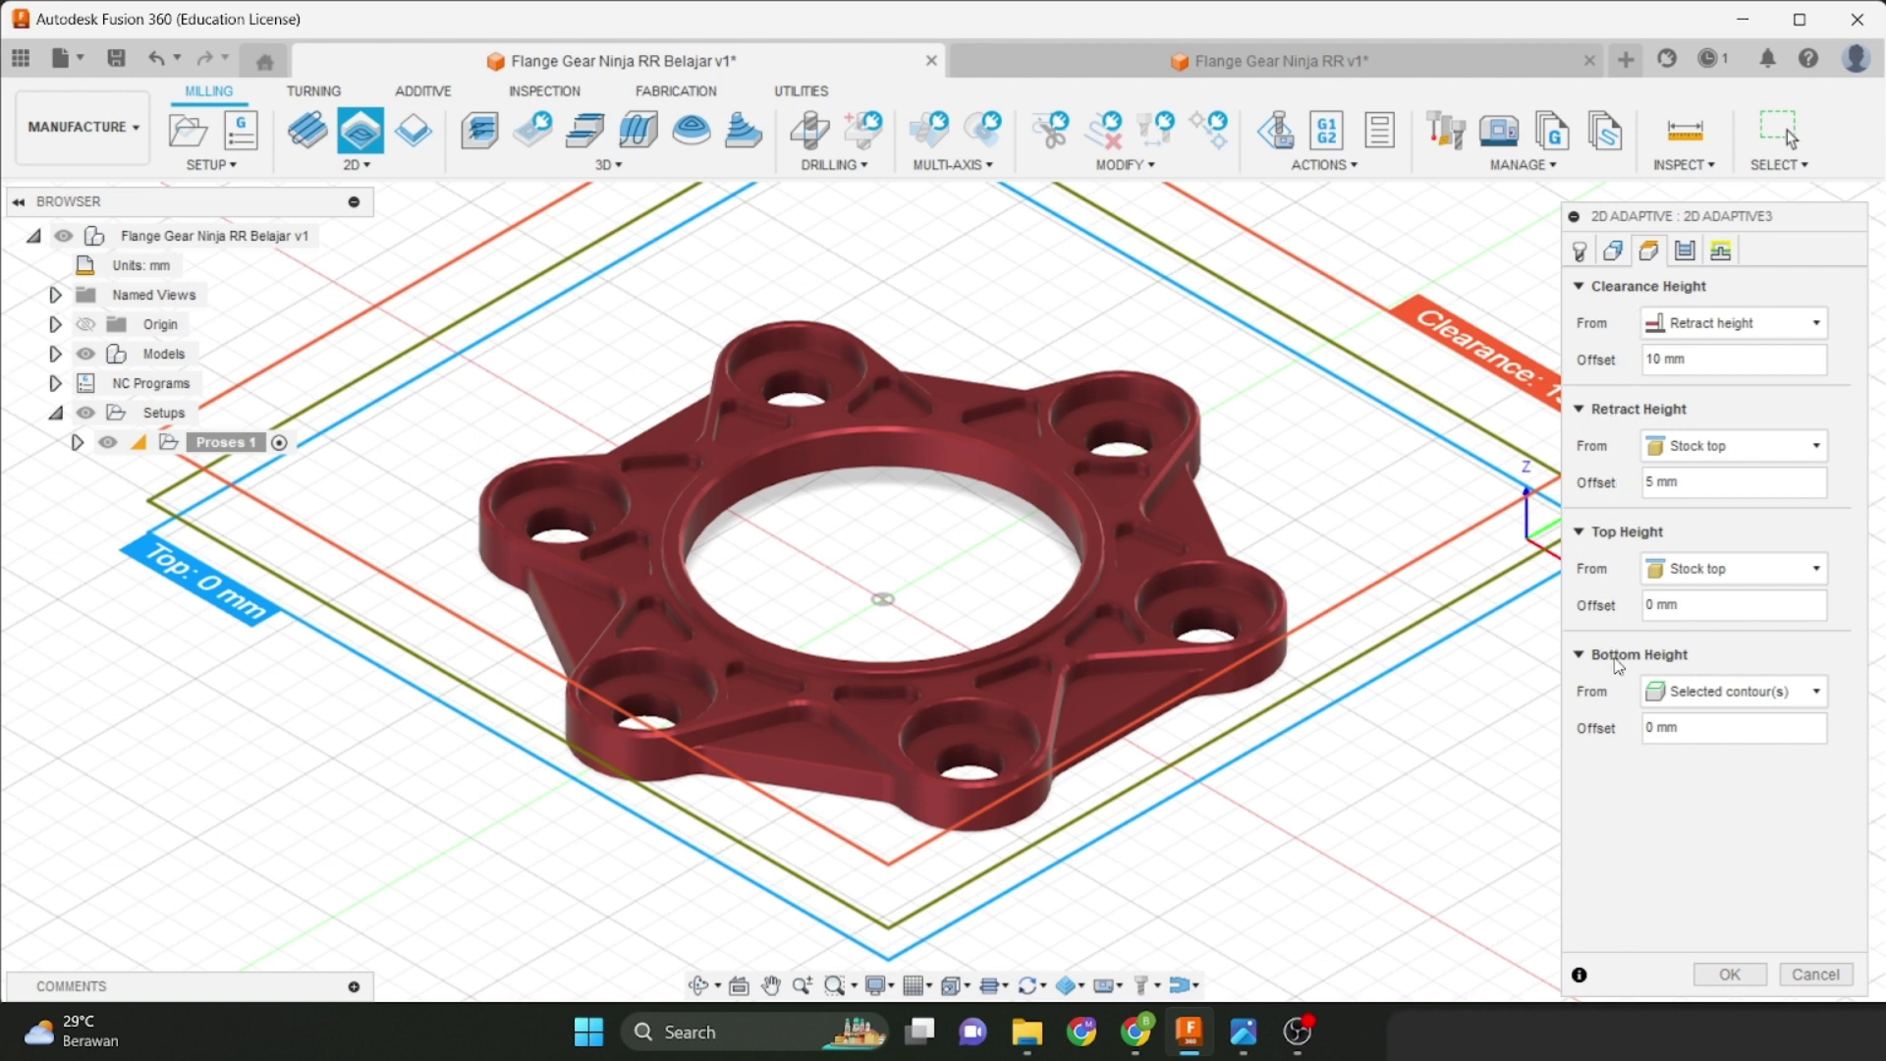
click(1666, 690)
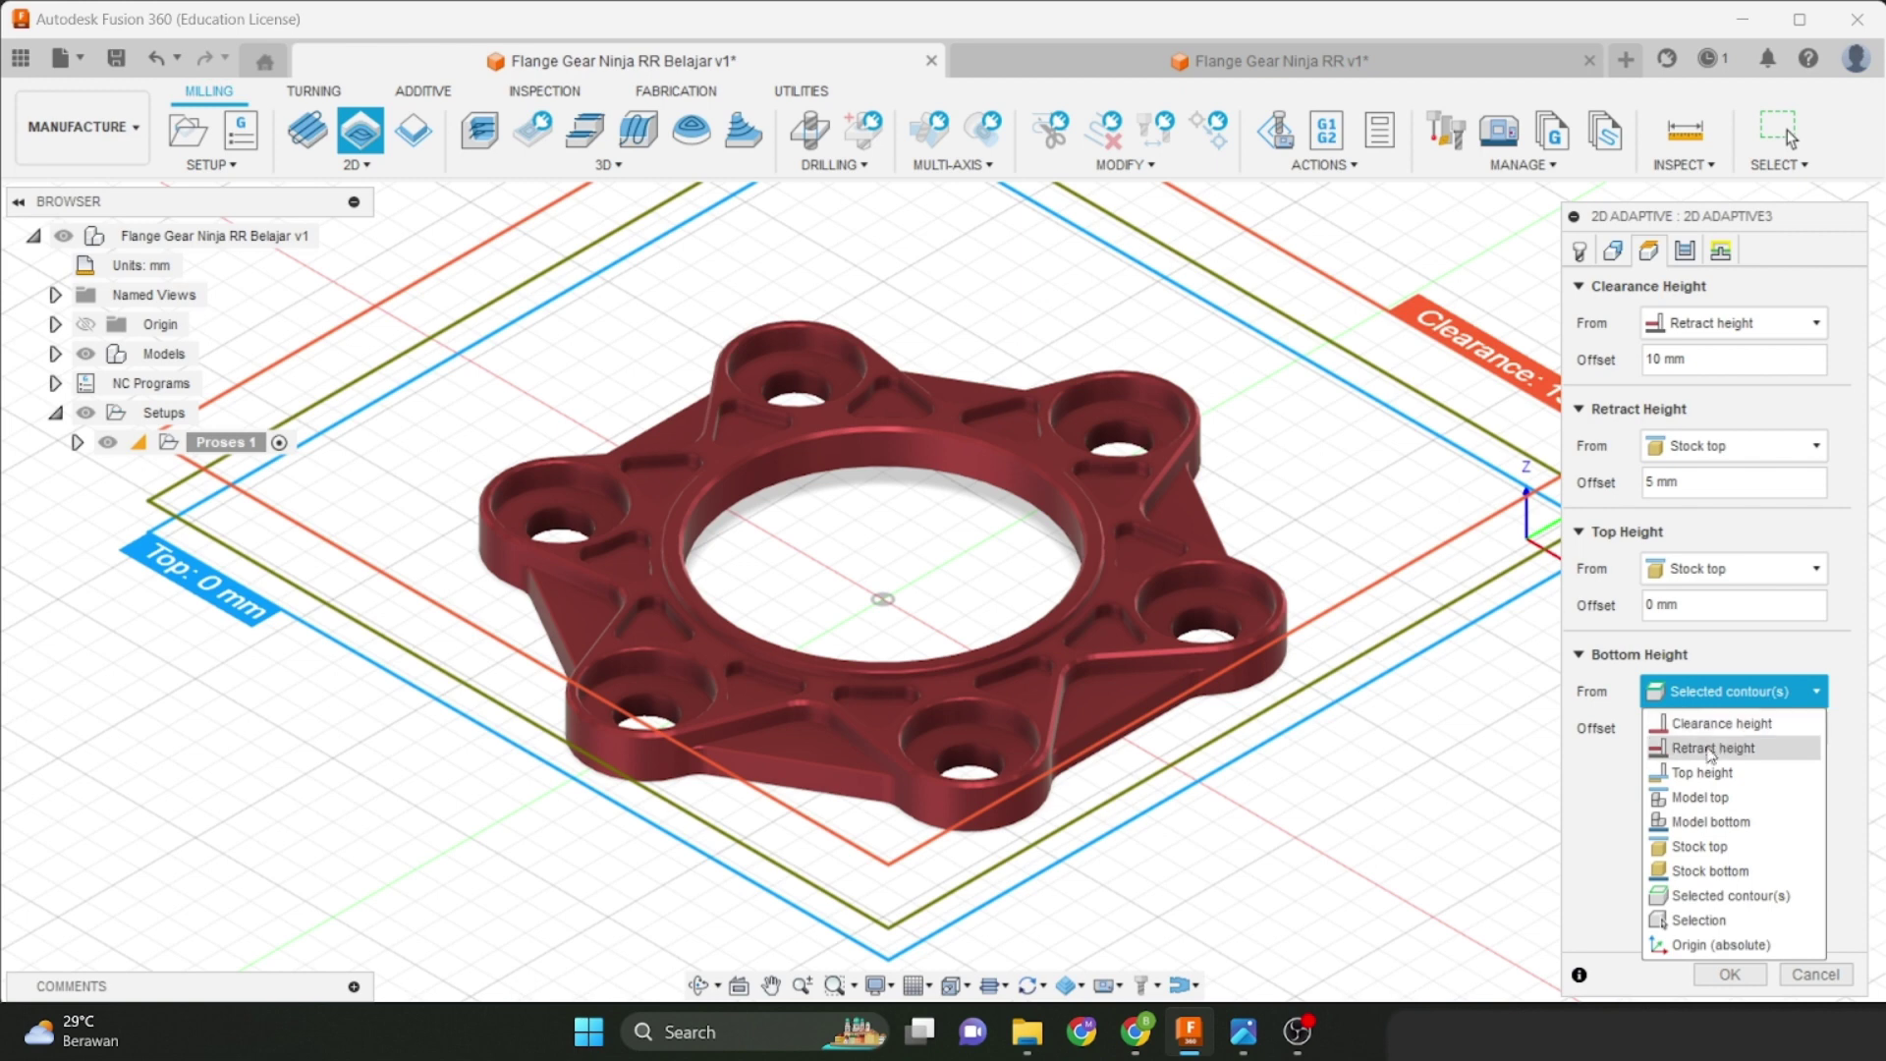
click(1702, 847)
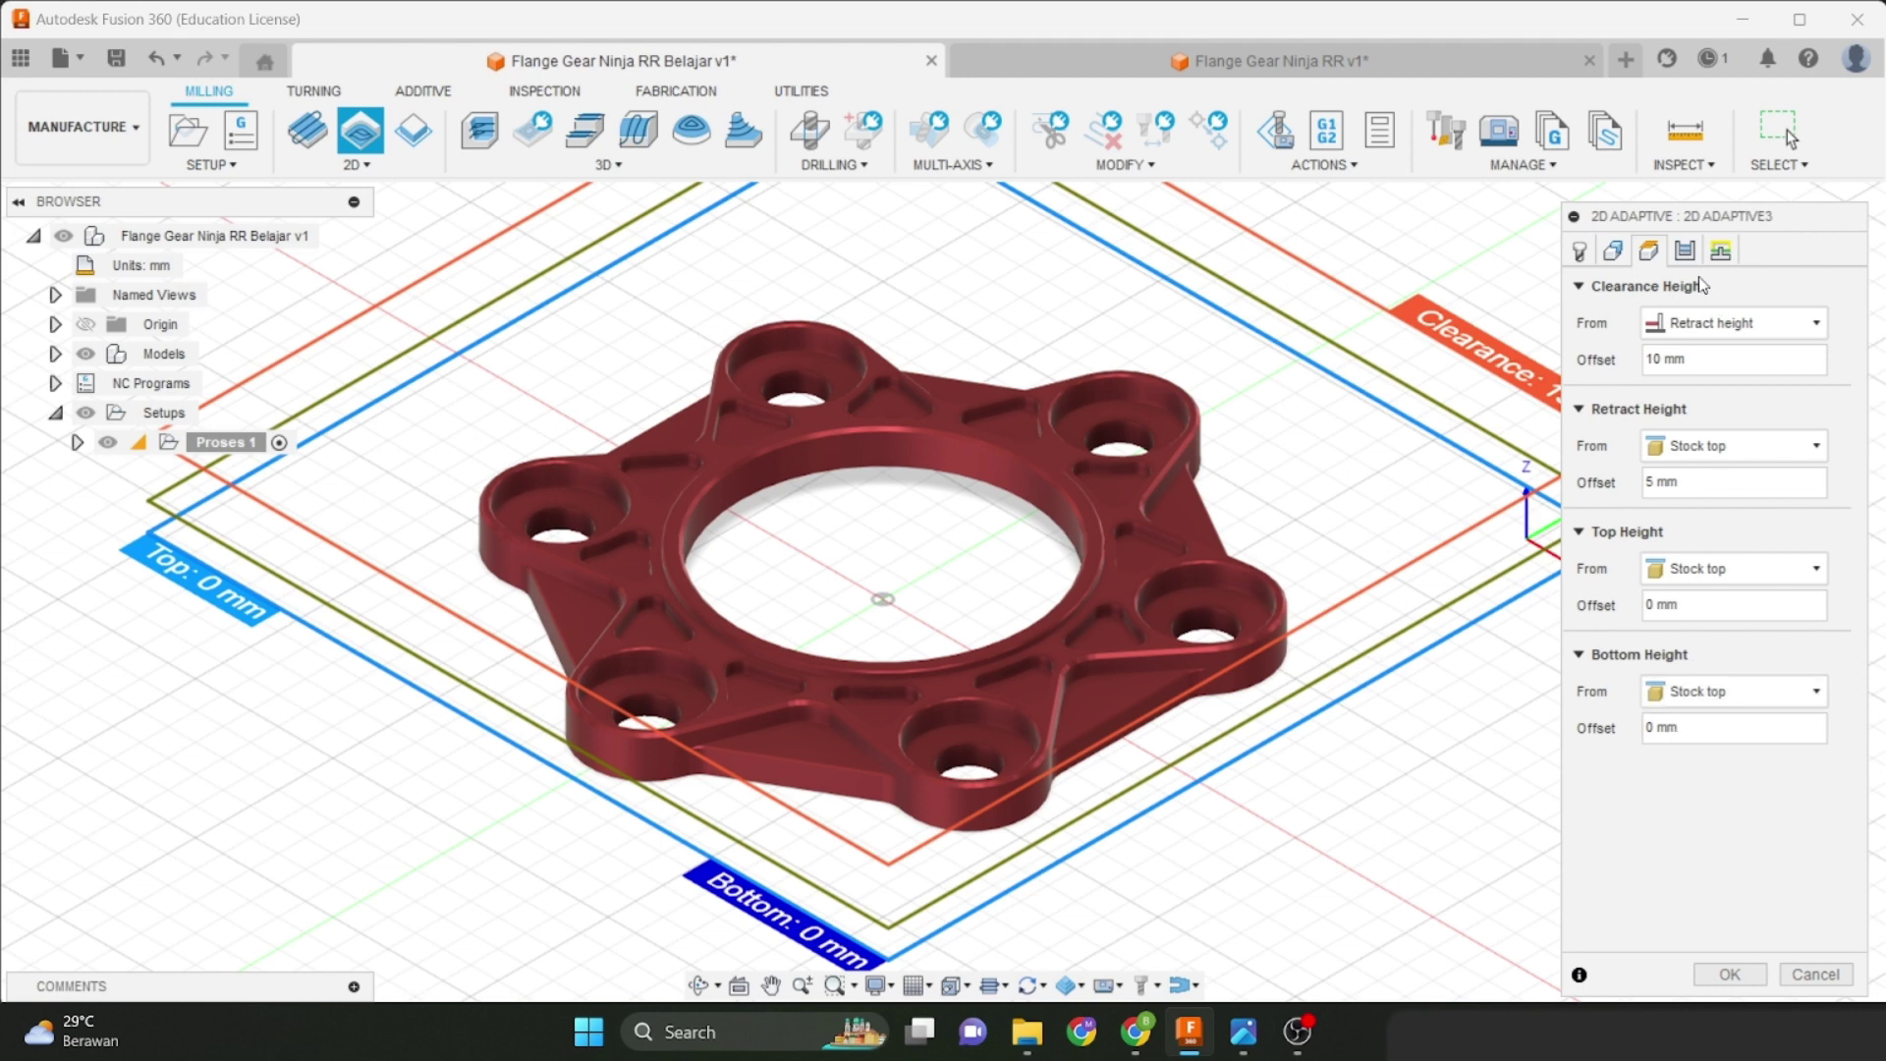
click(1728, 973)
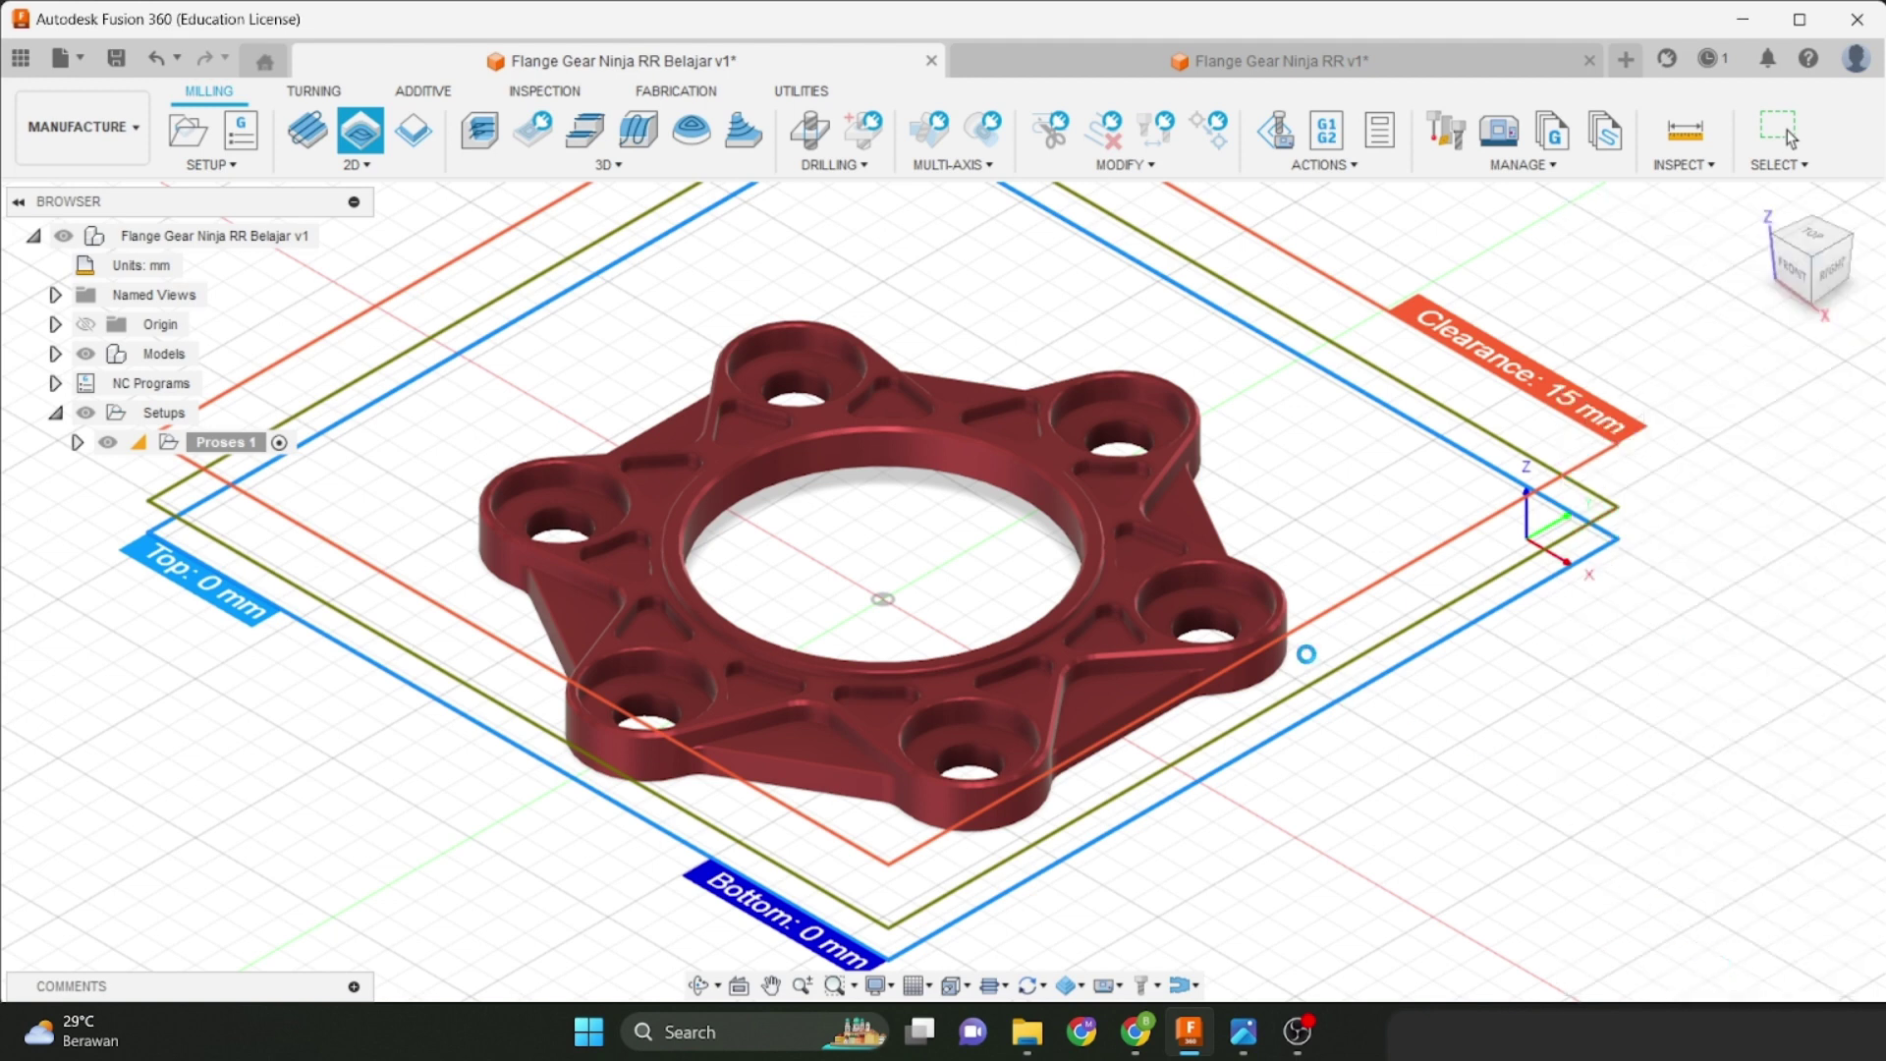
Measure the distance between a counterbore's floor face and the raised top face of the central ring.
shift+middle_drag(1252, 534, 1041, 442)
scroll(1037, 440, up, 5)
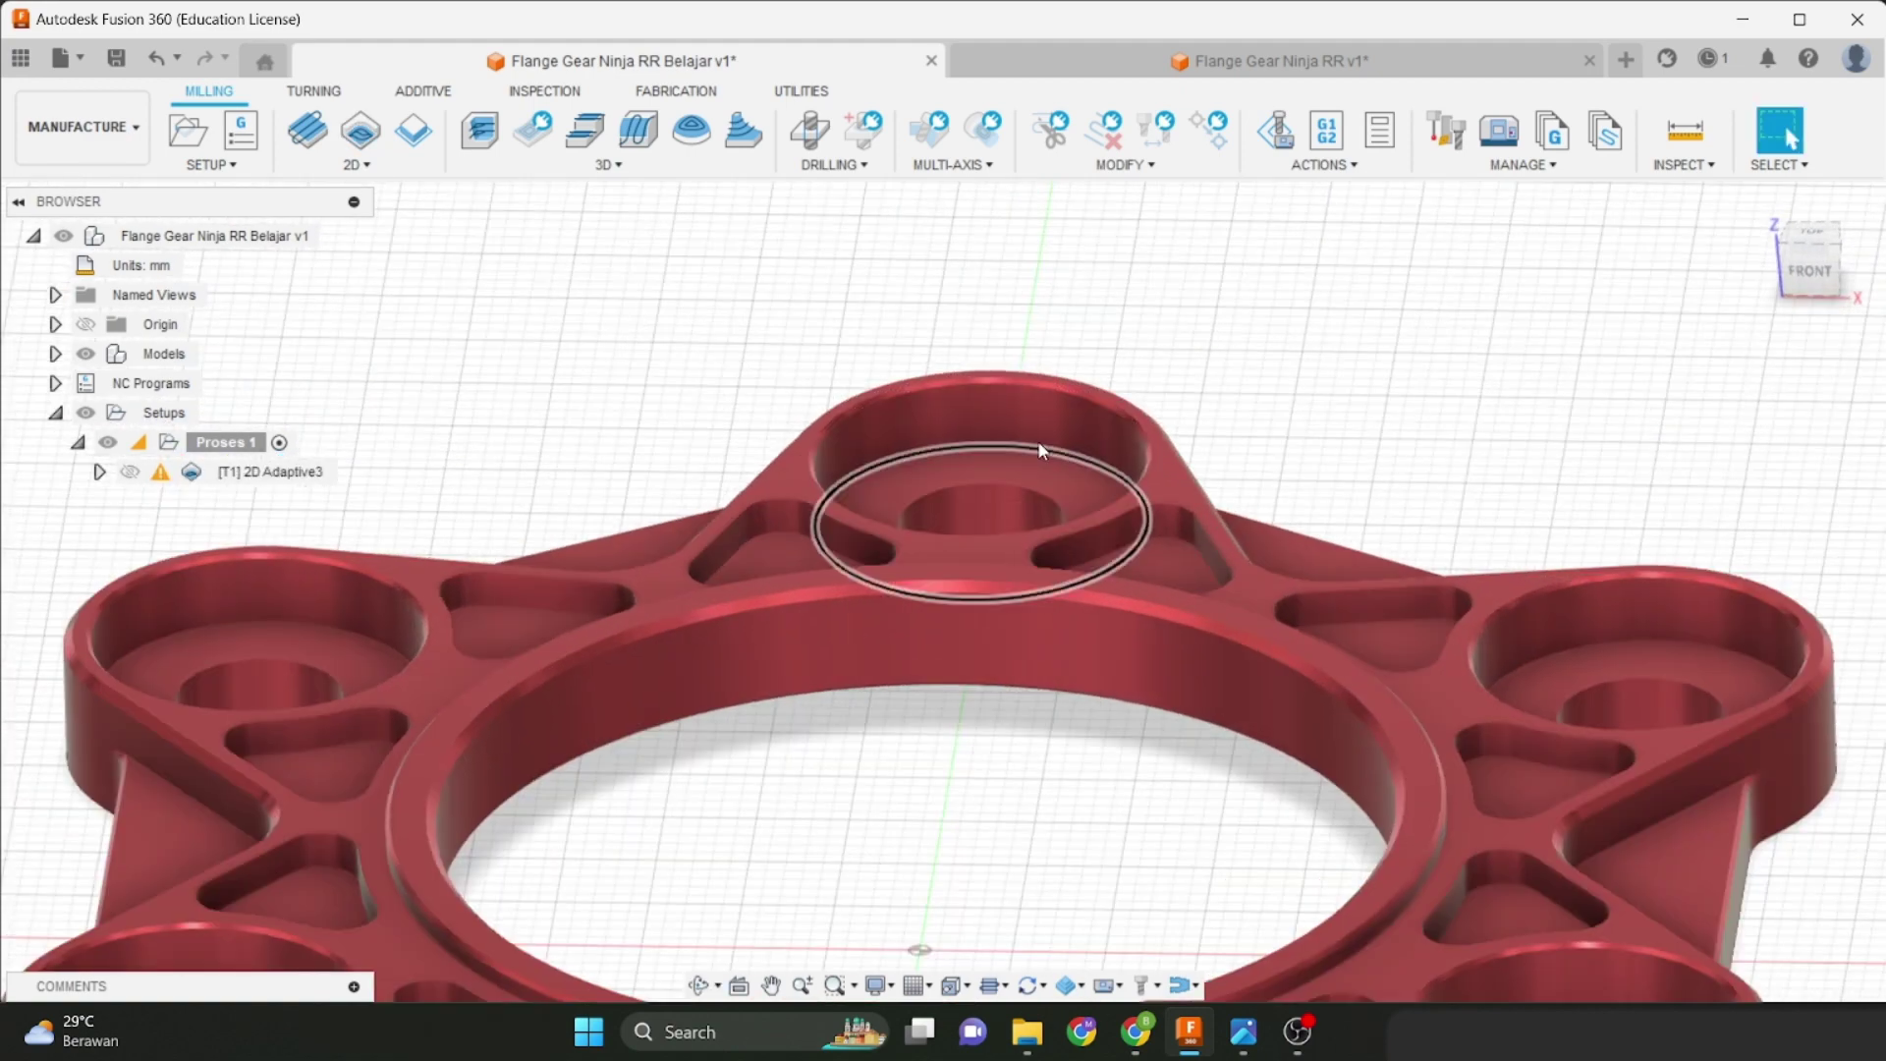
scroll(1037, 440, up, 3)
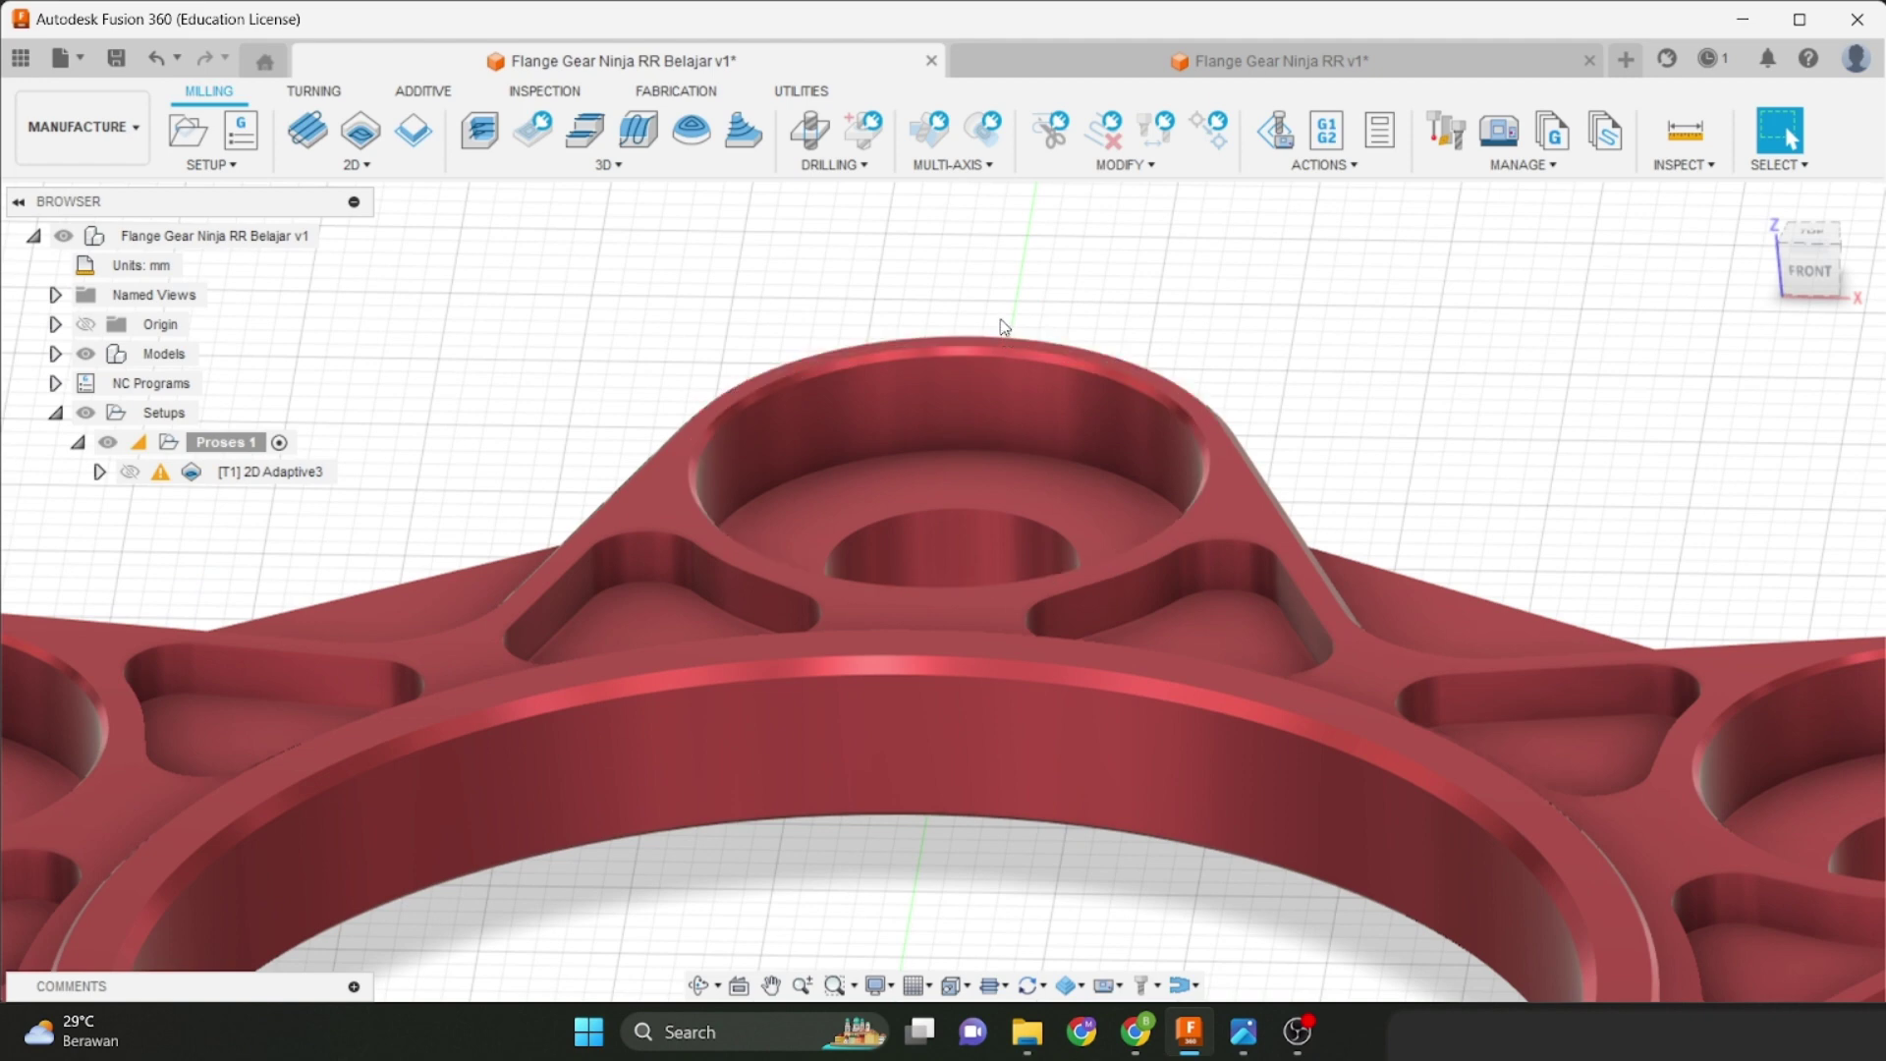
scroll(1001, 328, down, 3)
scroll(1004, 328, up, 2)
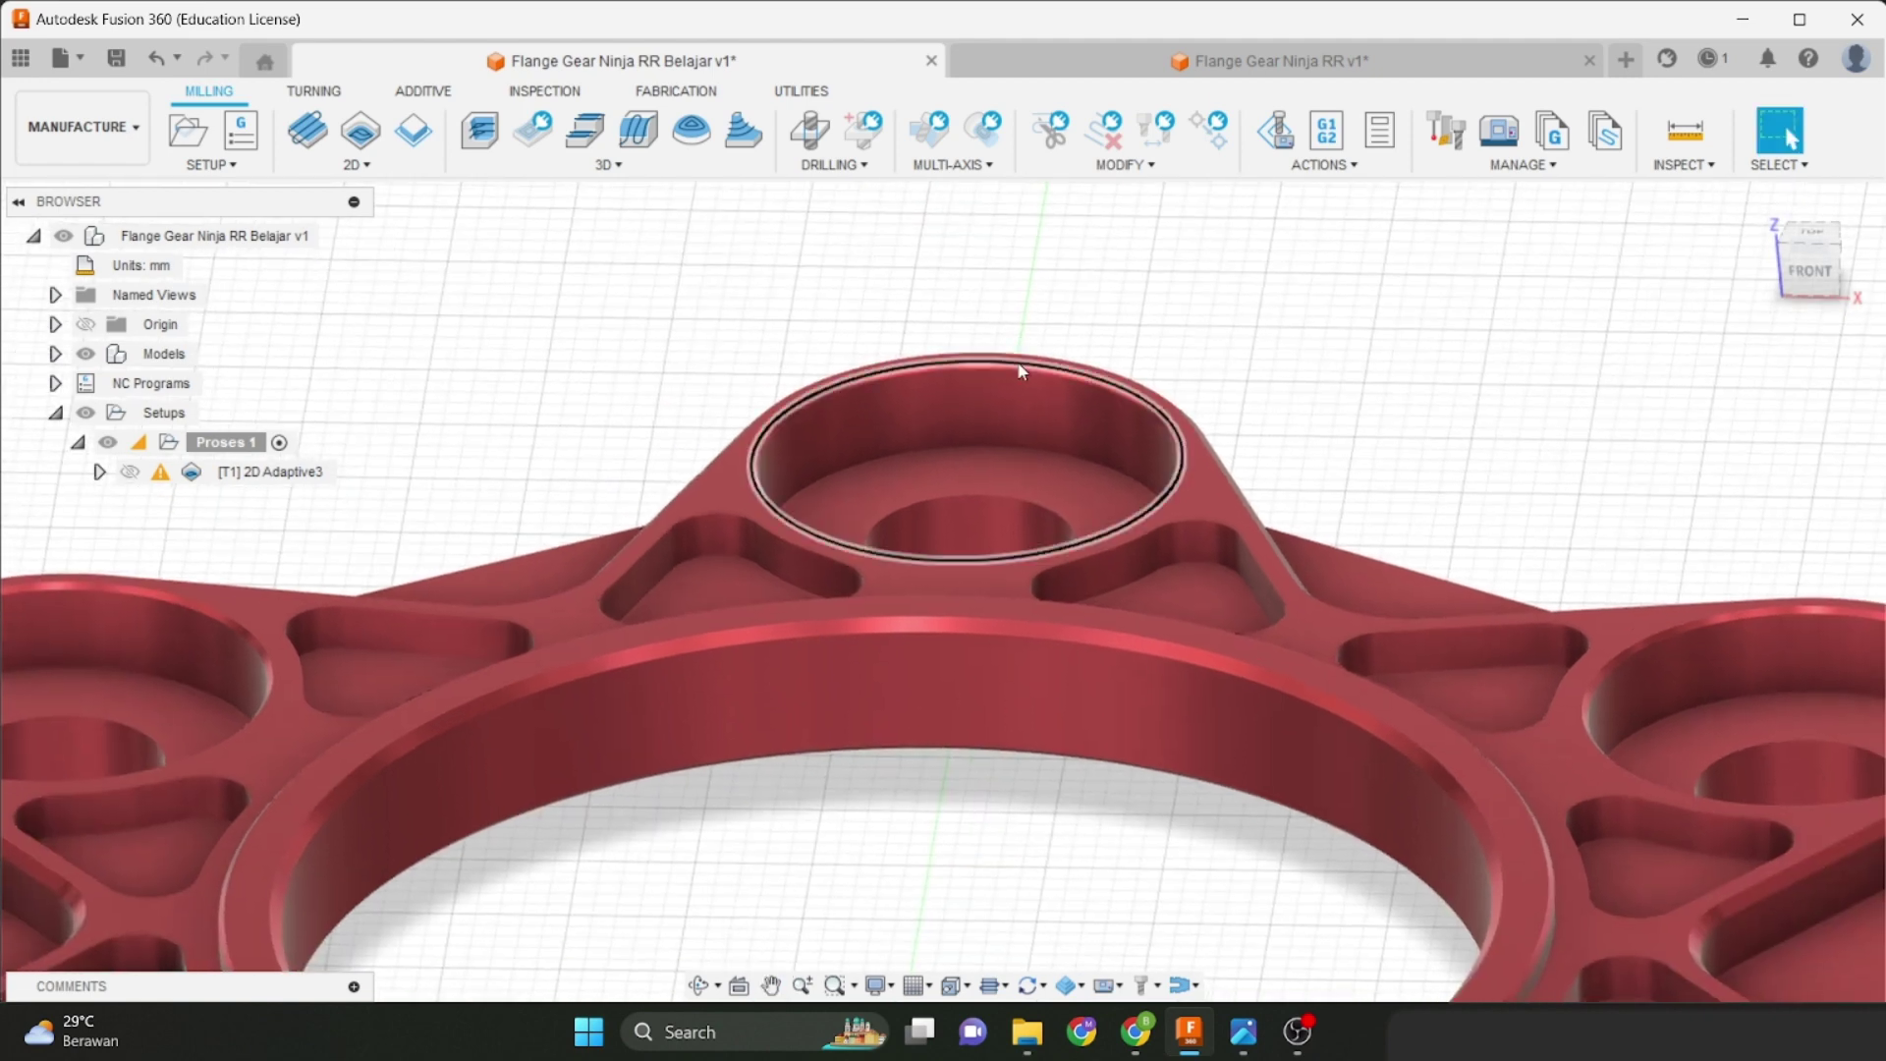
click(1023, 469)
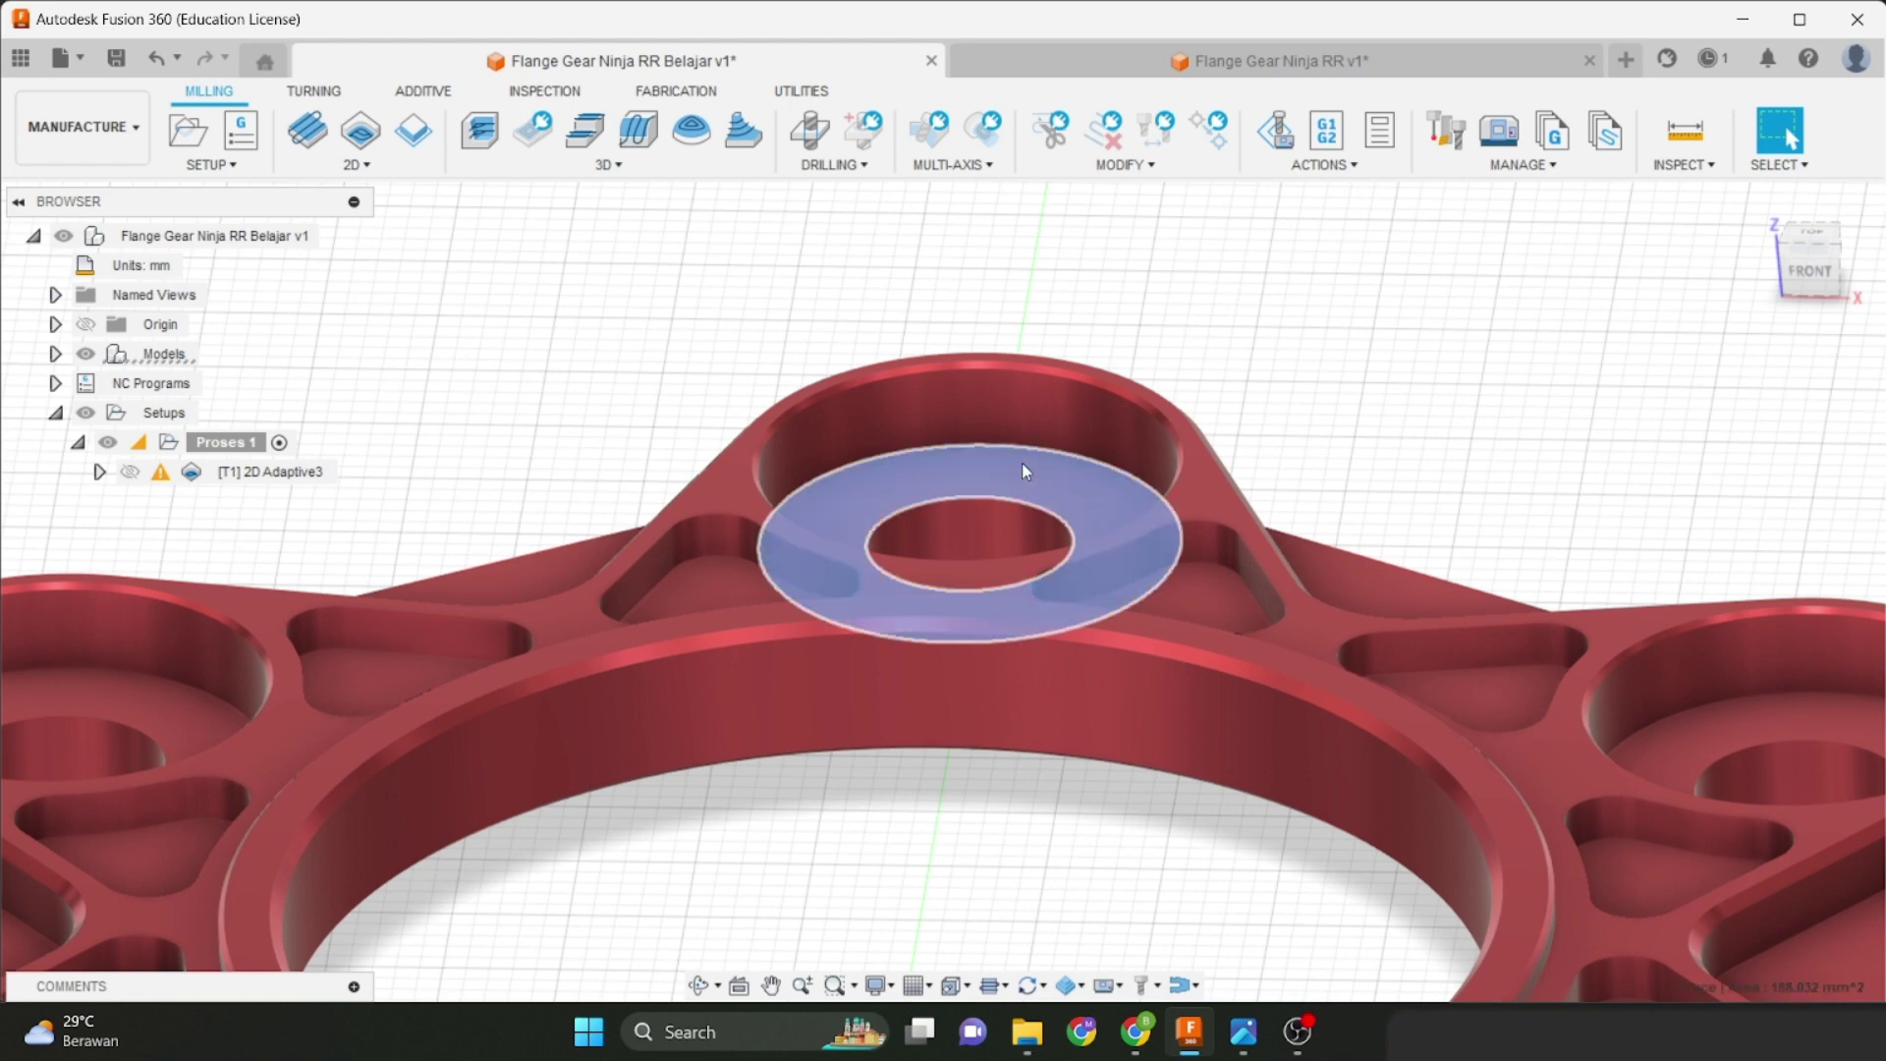
click(1686, 145)
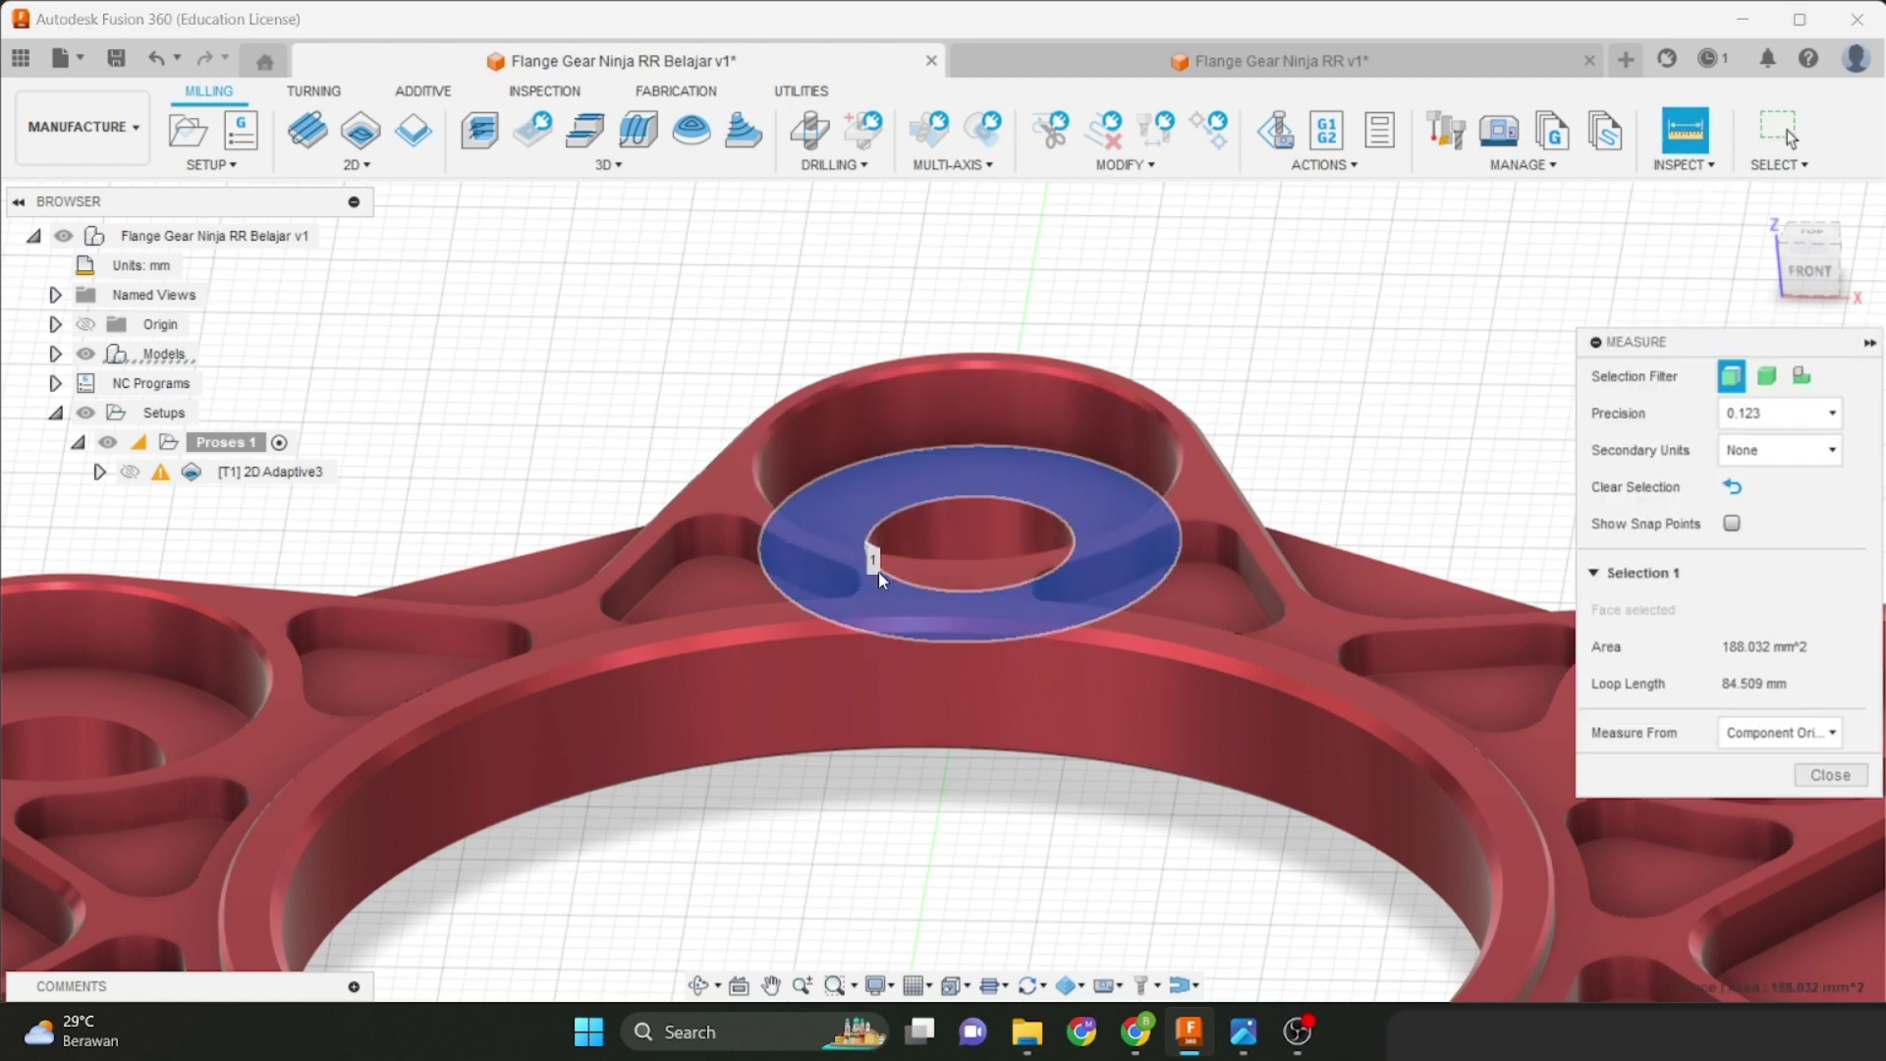
shift+middle_drag(1010, 593, 603, 713)
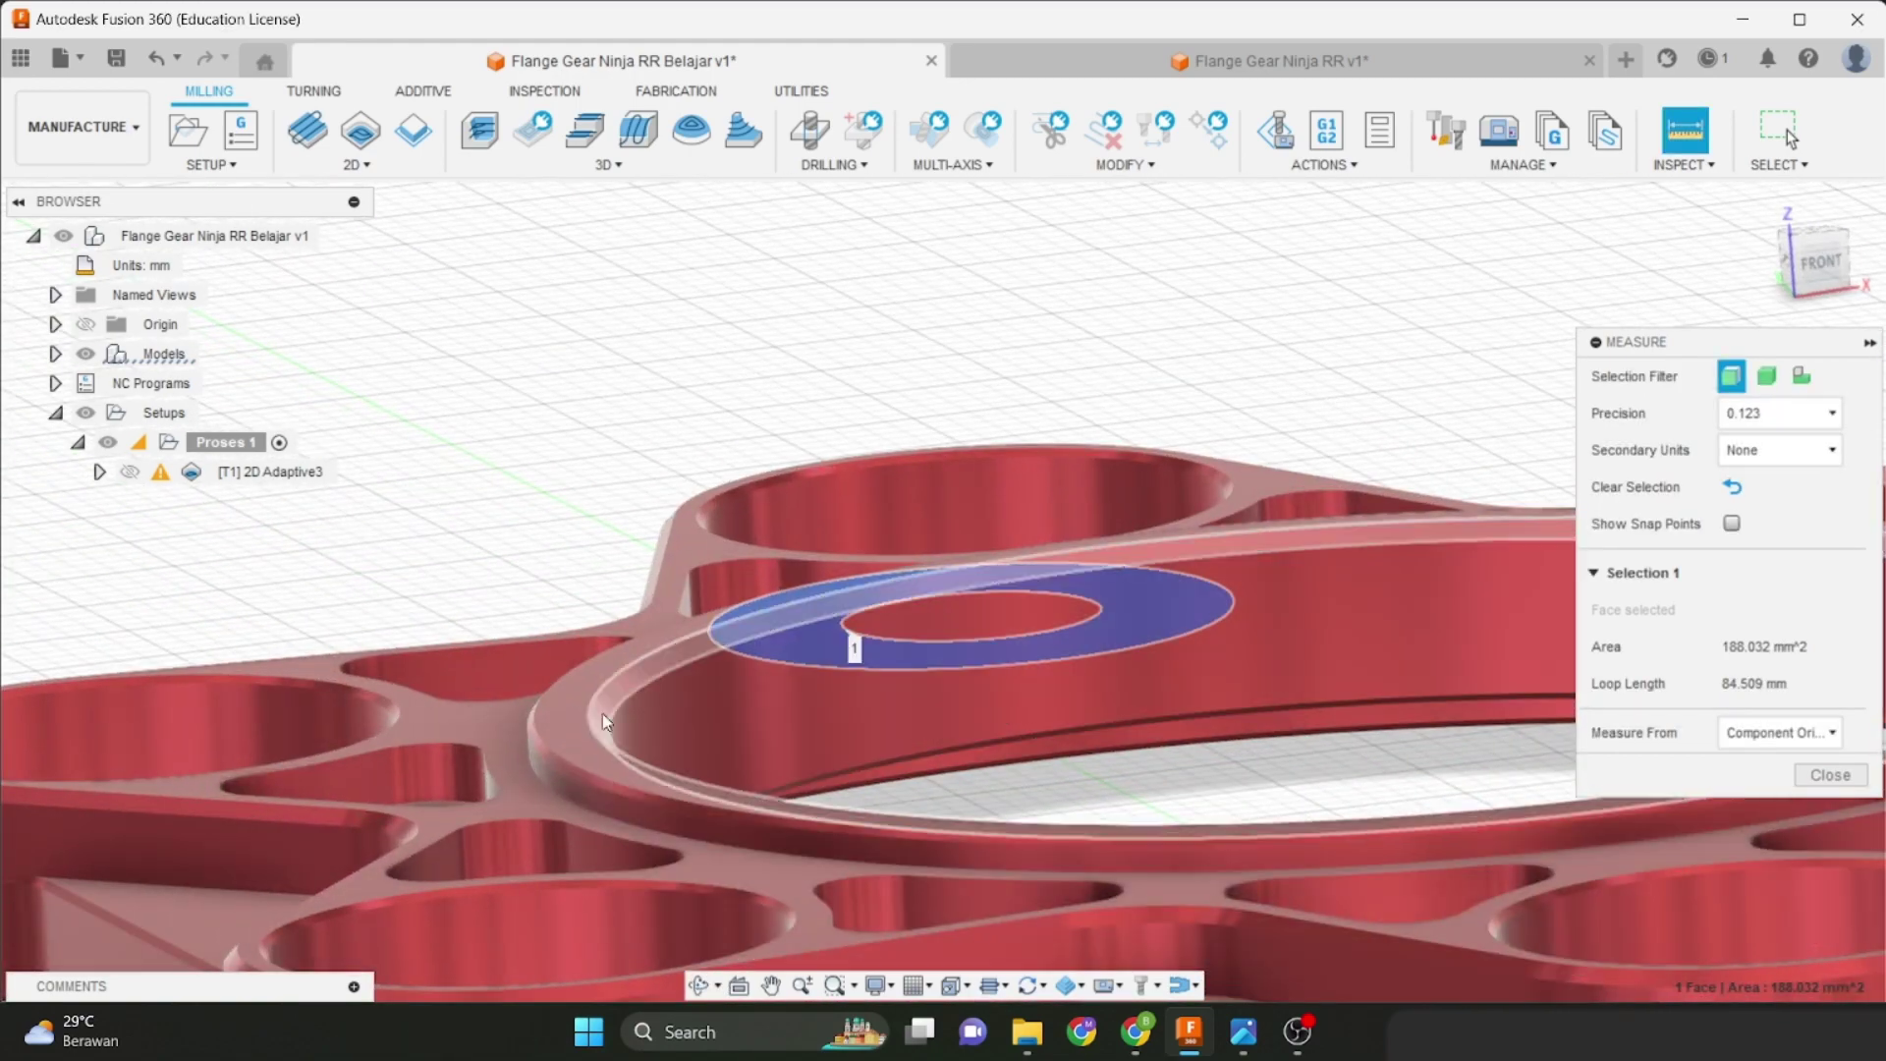
click(574, 705)
shift+middle_drag(823, 640, 884, 701)
shift+middle_drag(747, 650, 806, 567)
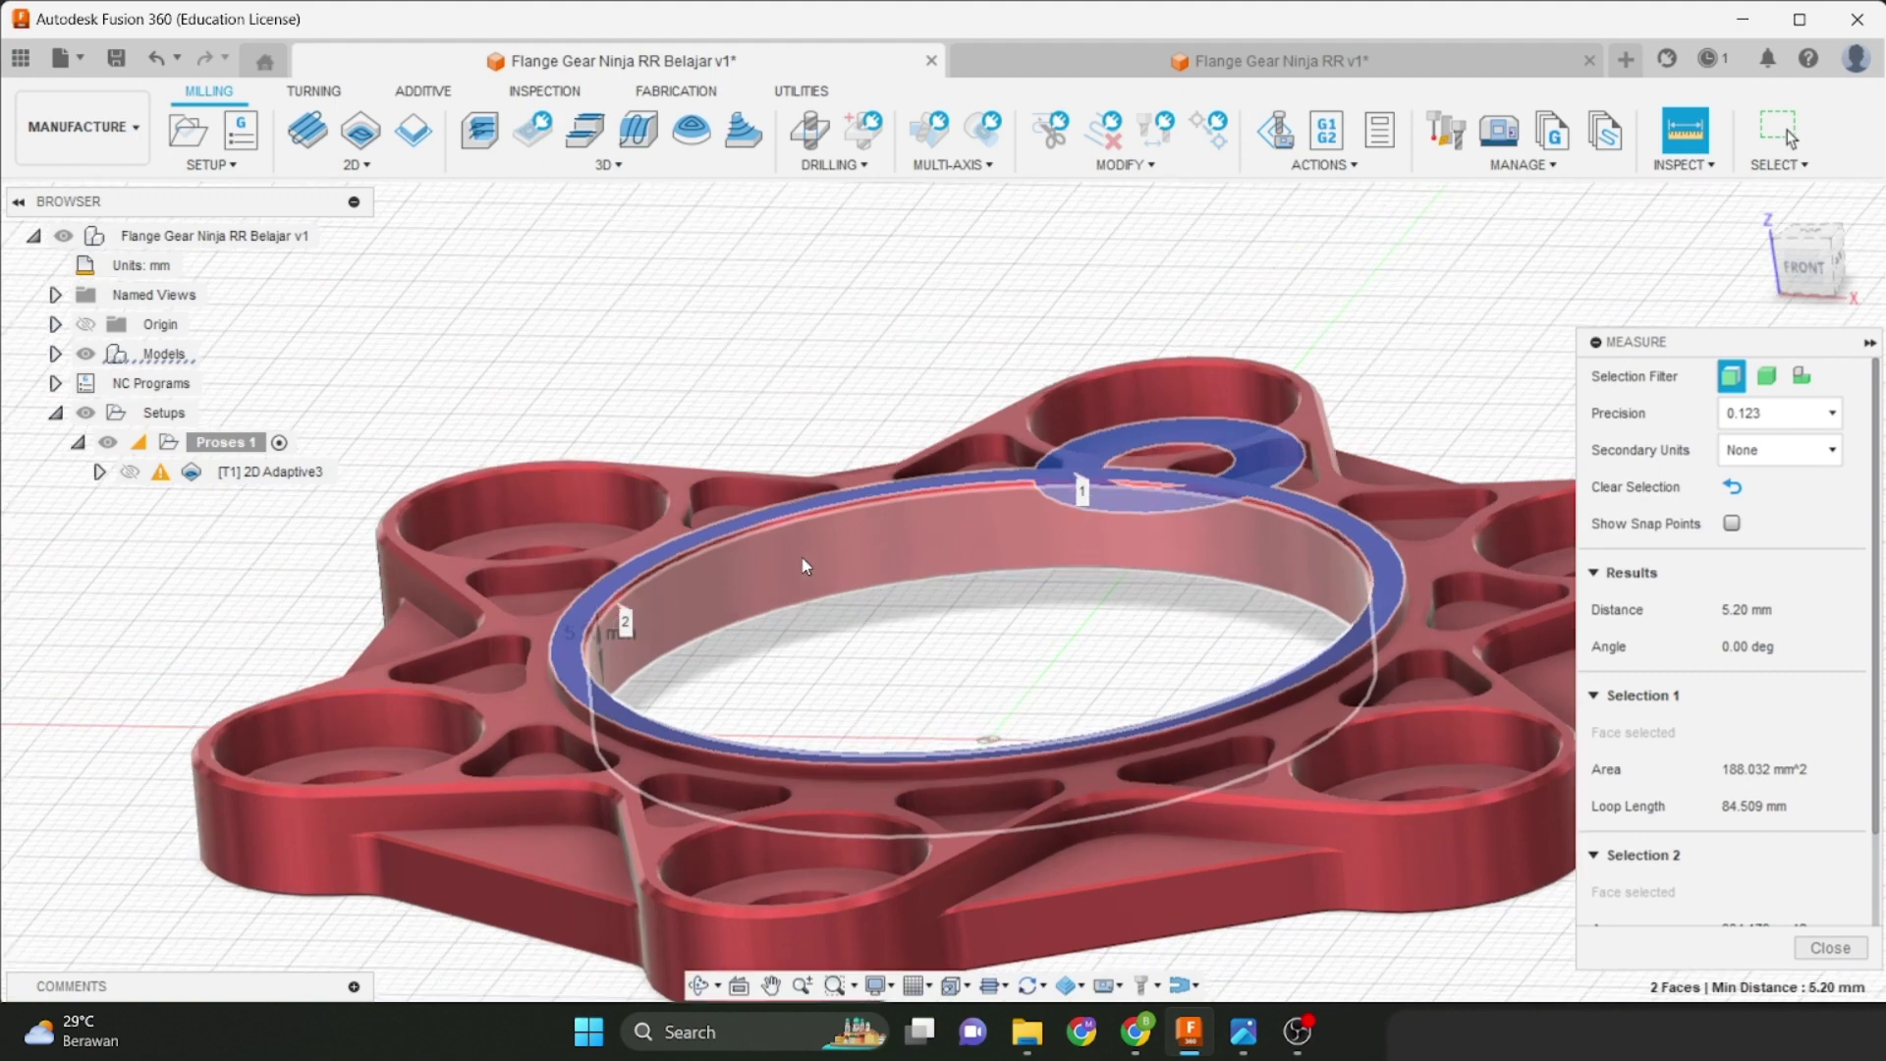
click(1830, 947)
Examine the Proses 1 stock around the flange from the front, checking the allowance above the part's top face.
click(282, 439)
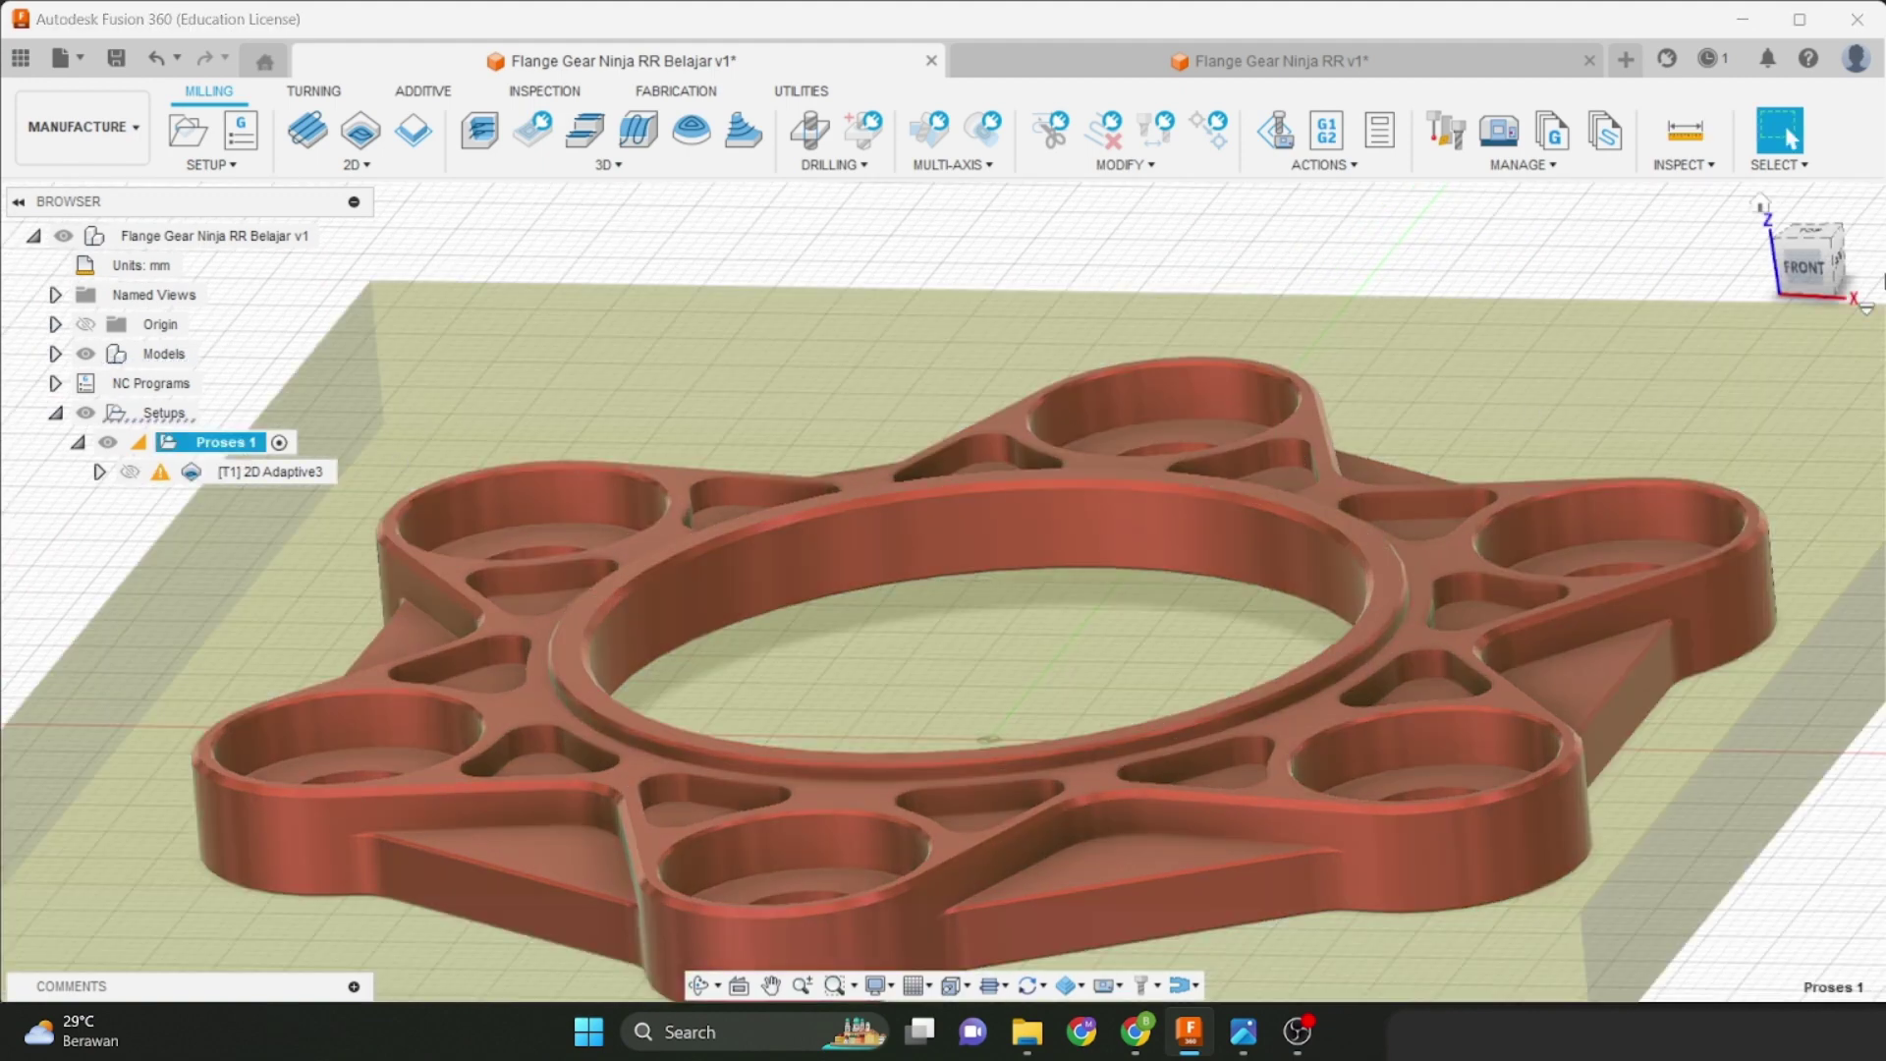
click(1806, 261)
scroll(970, 514, up, 5)
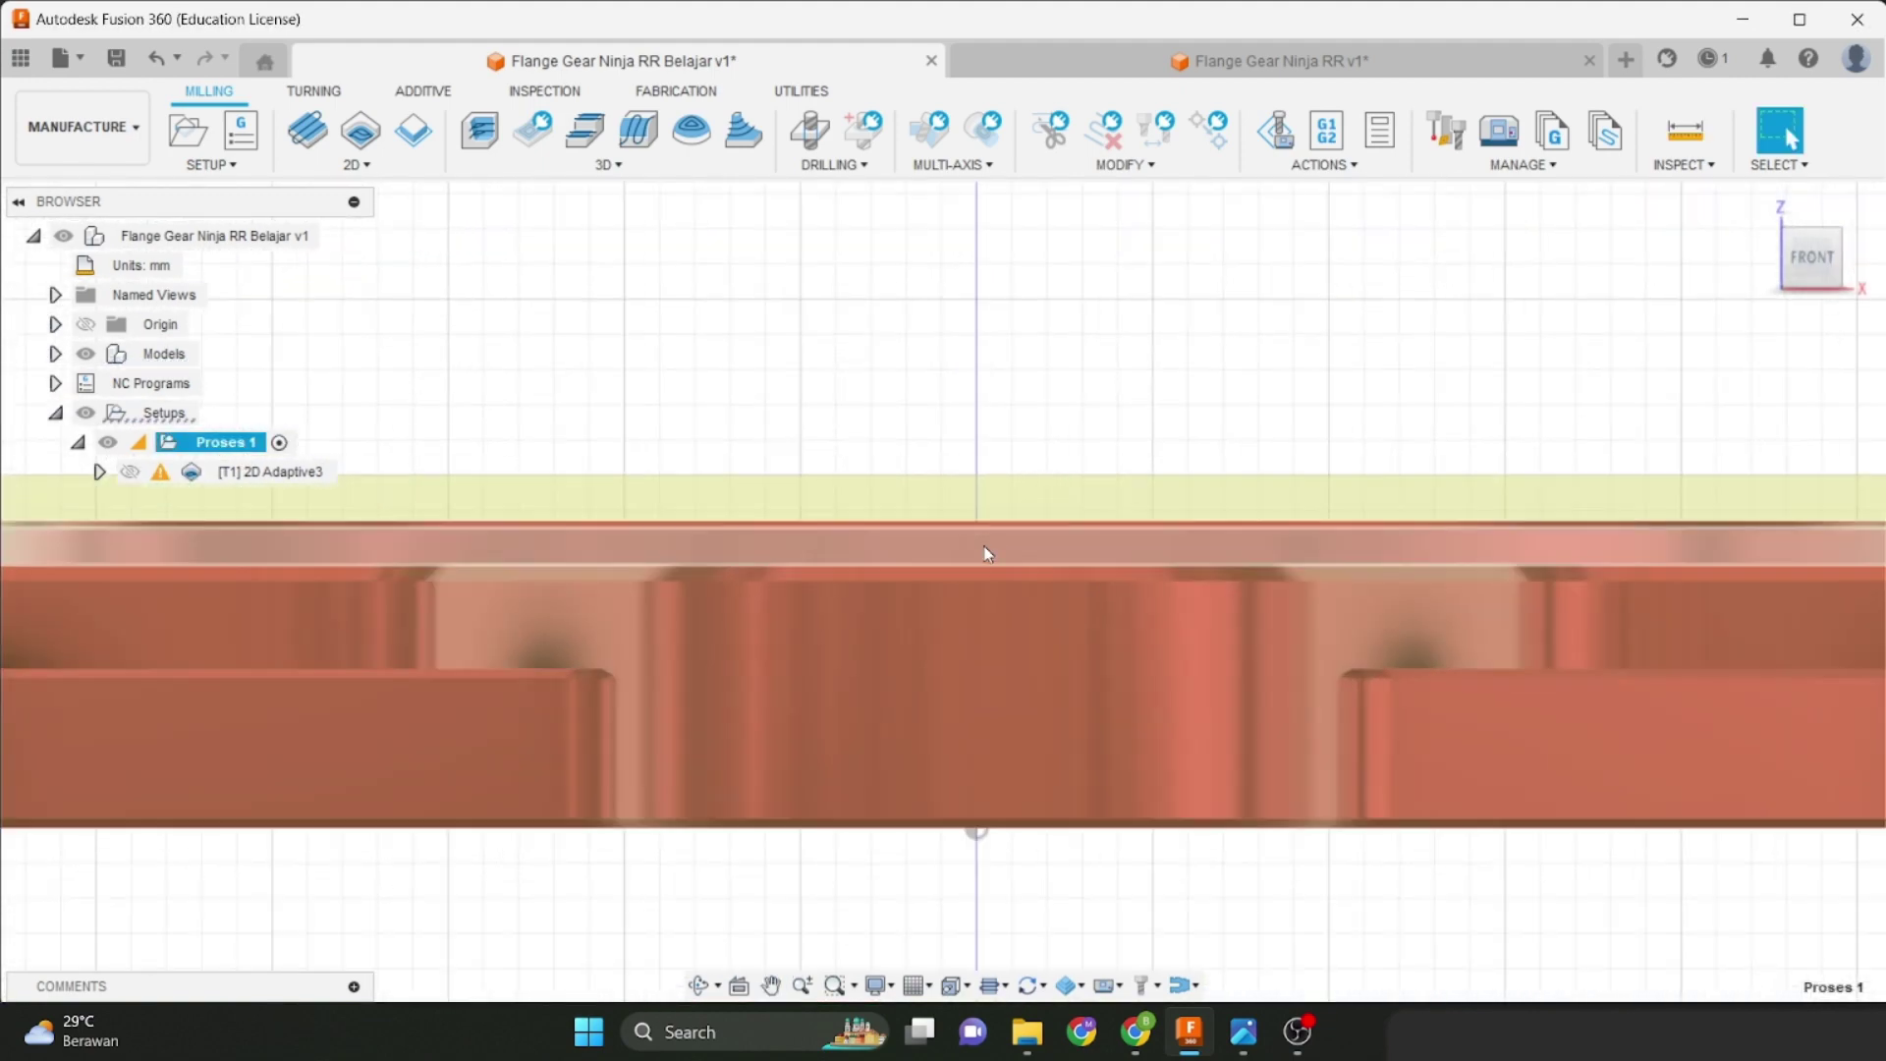
scroll(979, 457, down, 5)
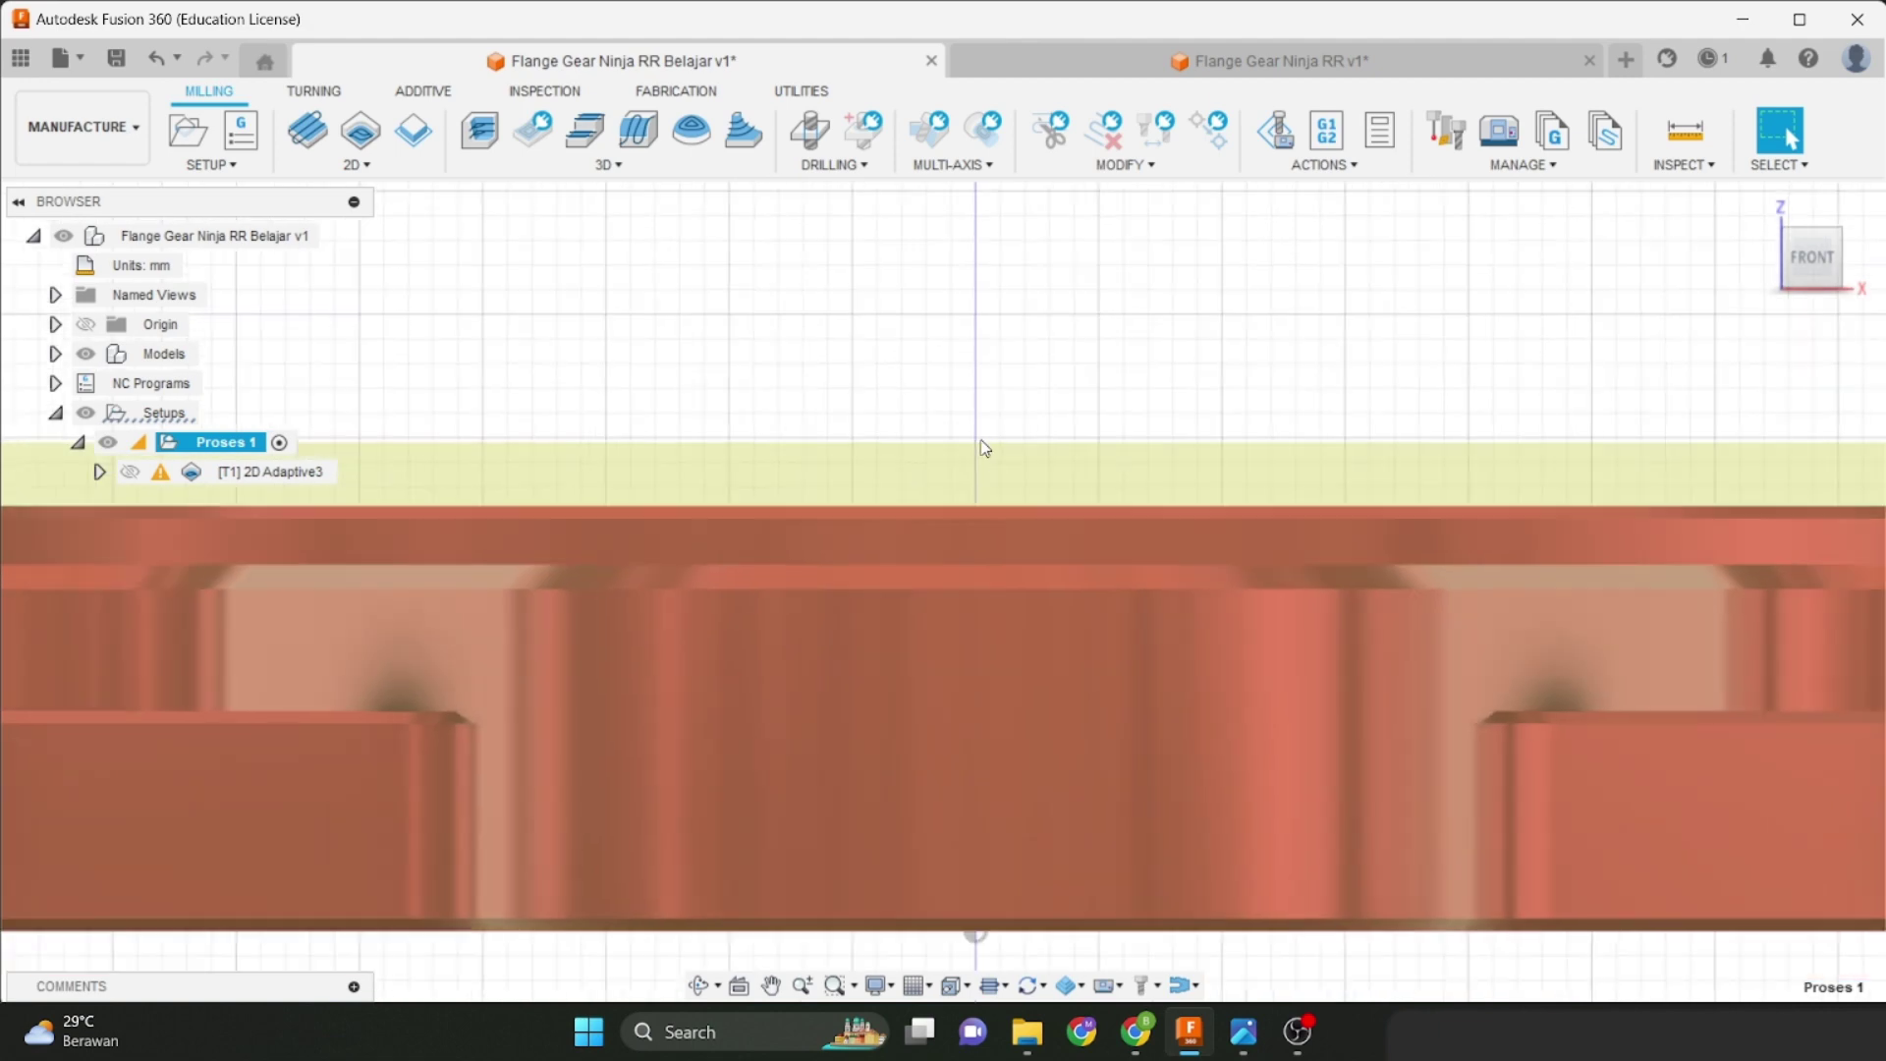
shift+middle_drag(976, 455, 1018, 562)
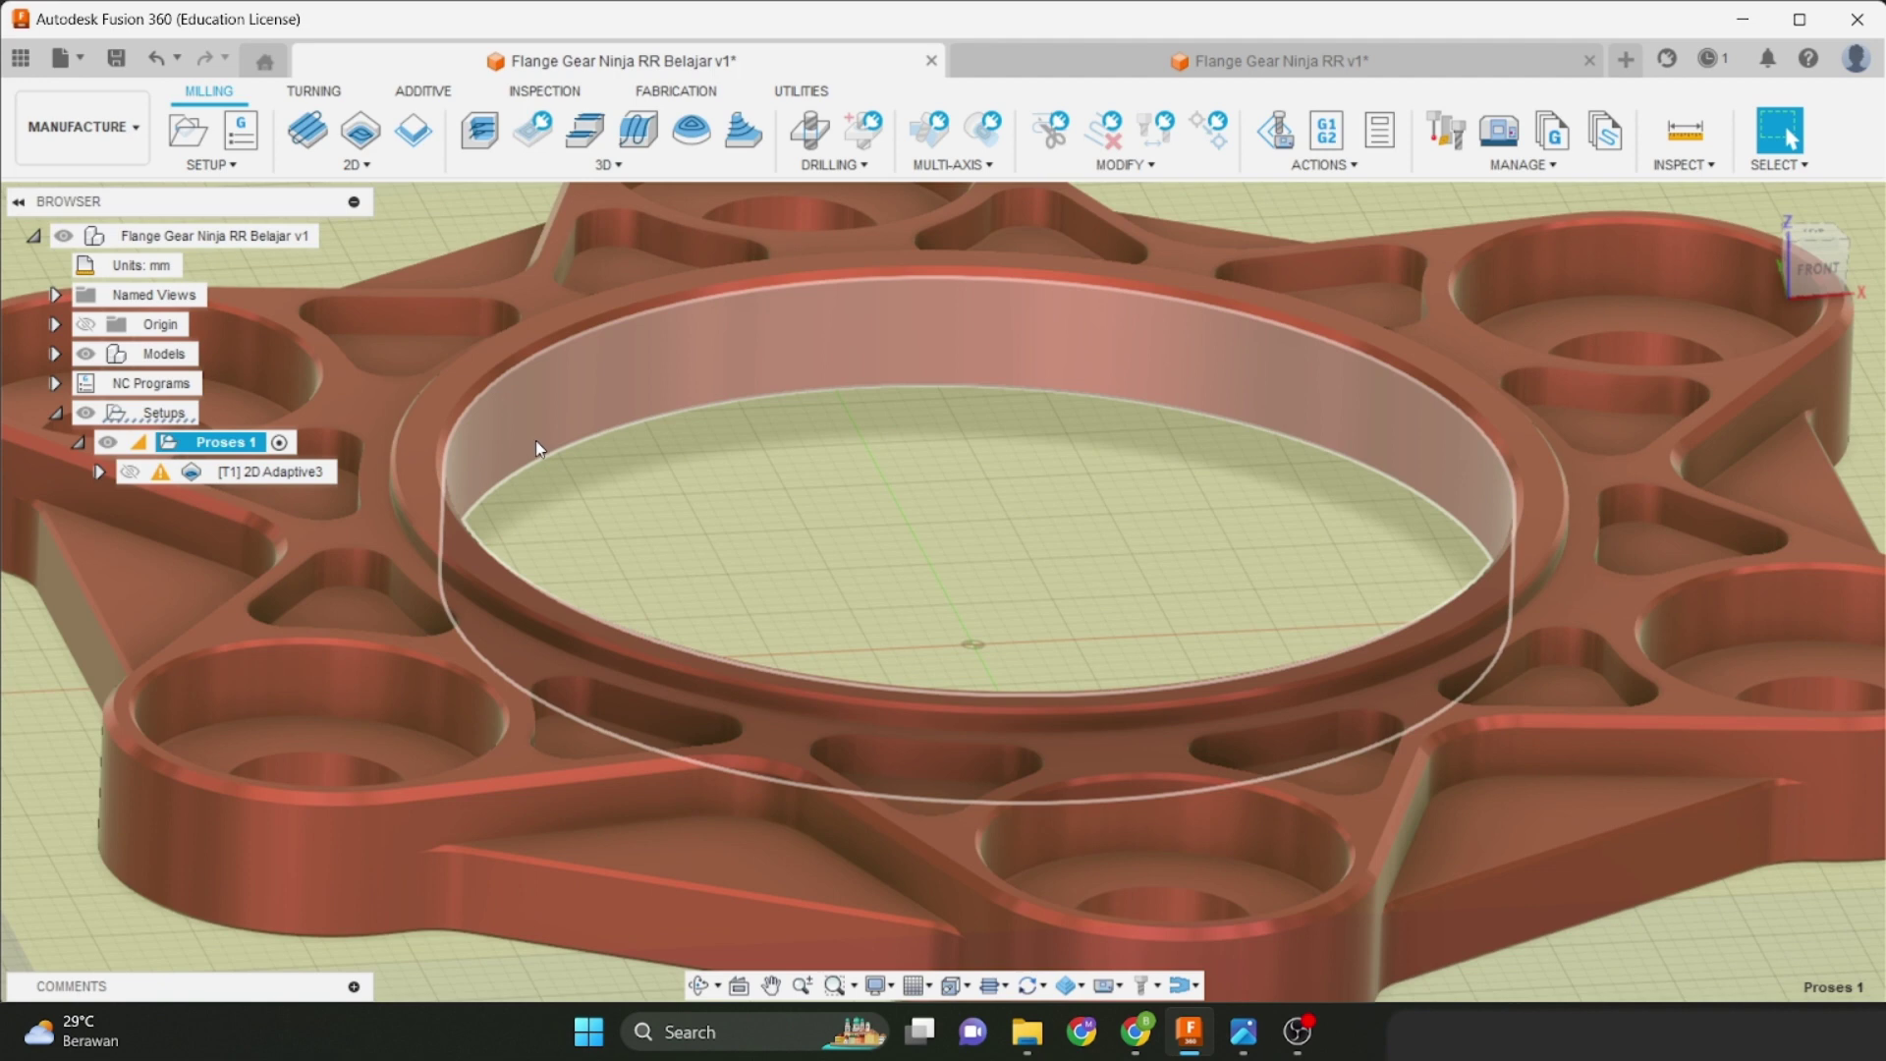
Reopen the 2D Adaptive operation for editing and show its height planes against the flange from the front view.
right_click(279, 471)
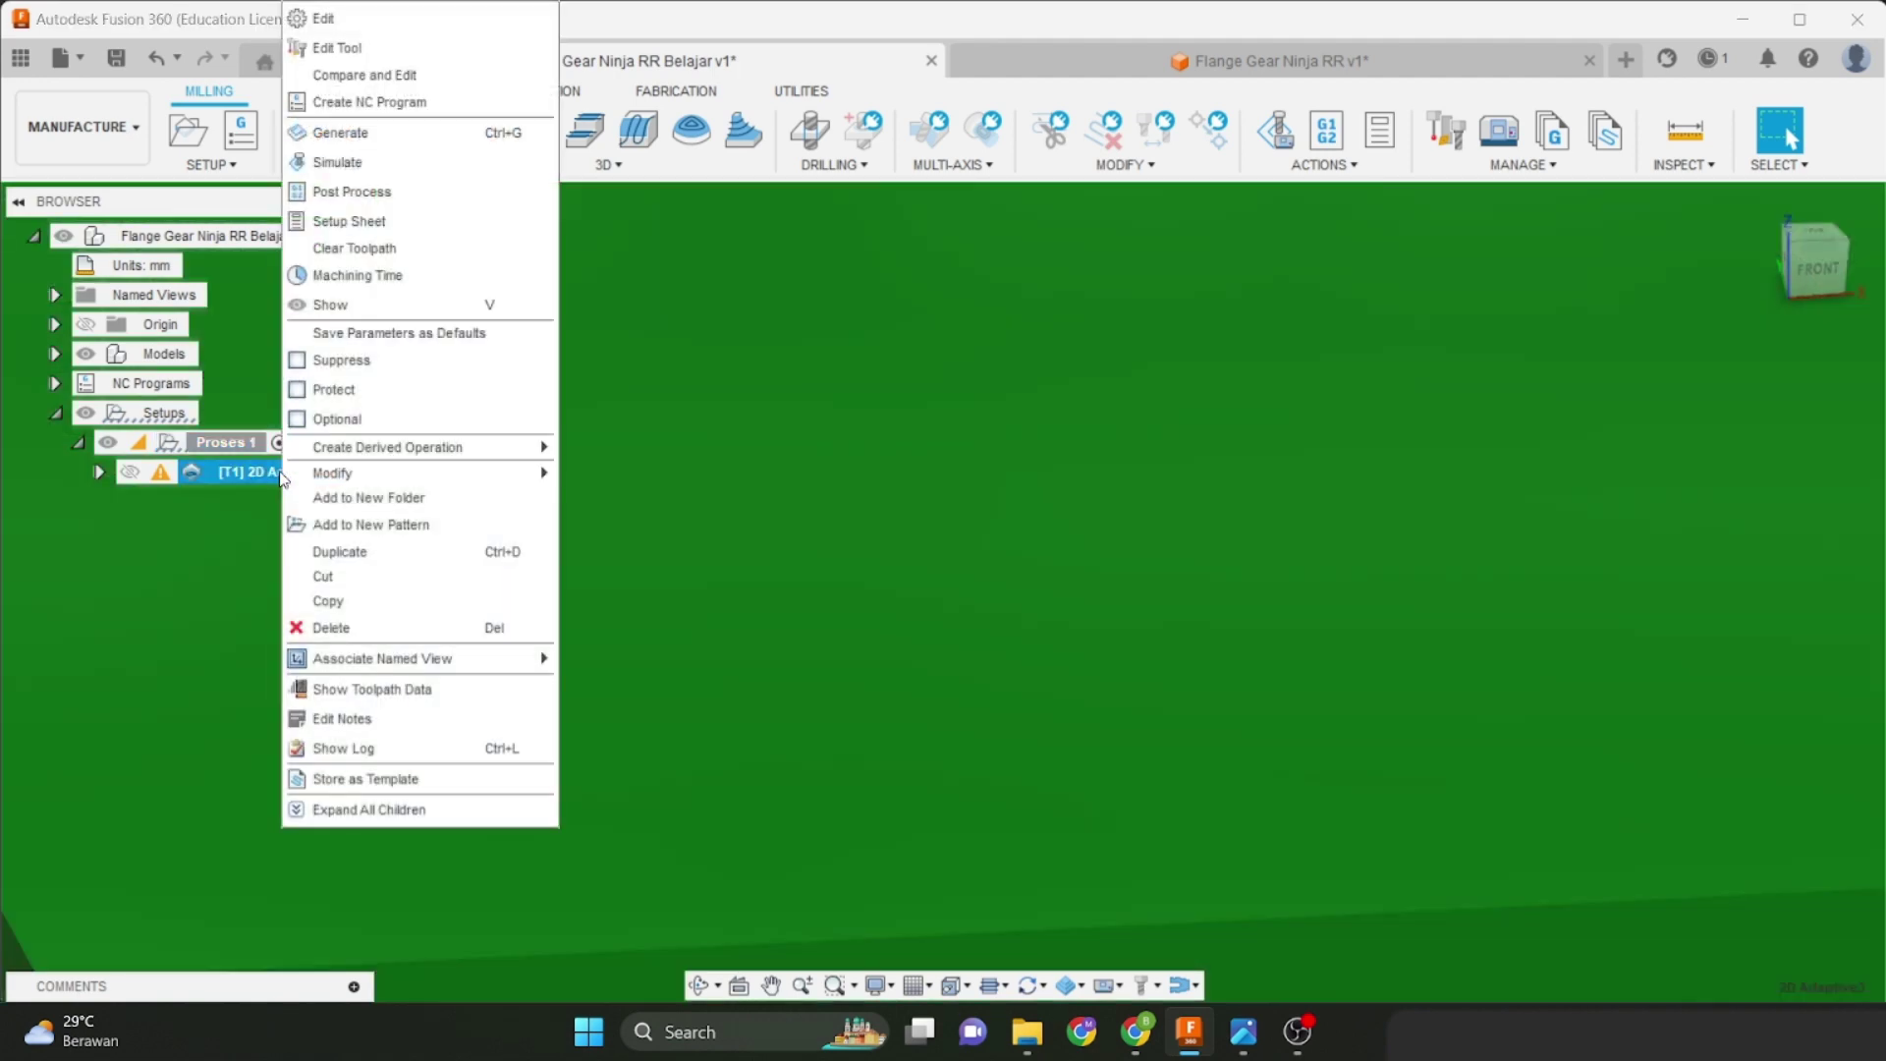
click(323, 17)
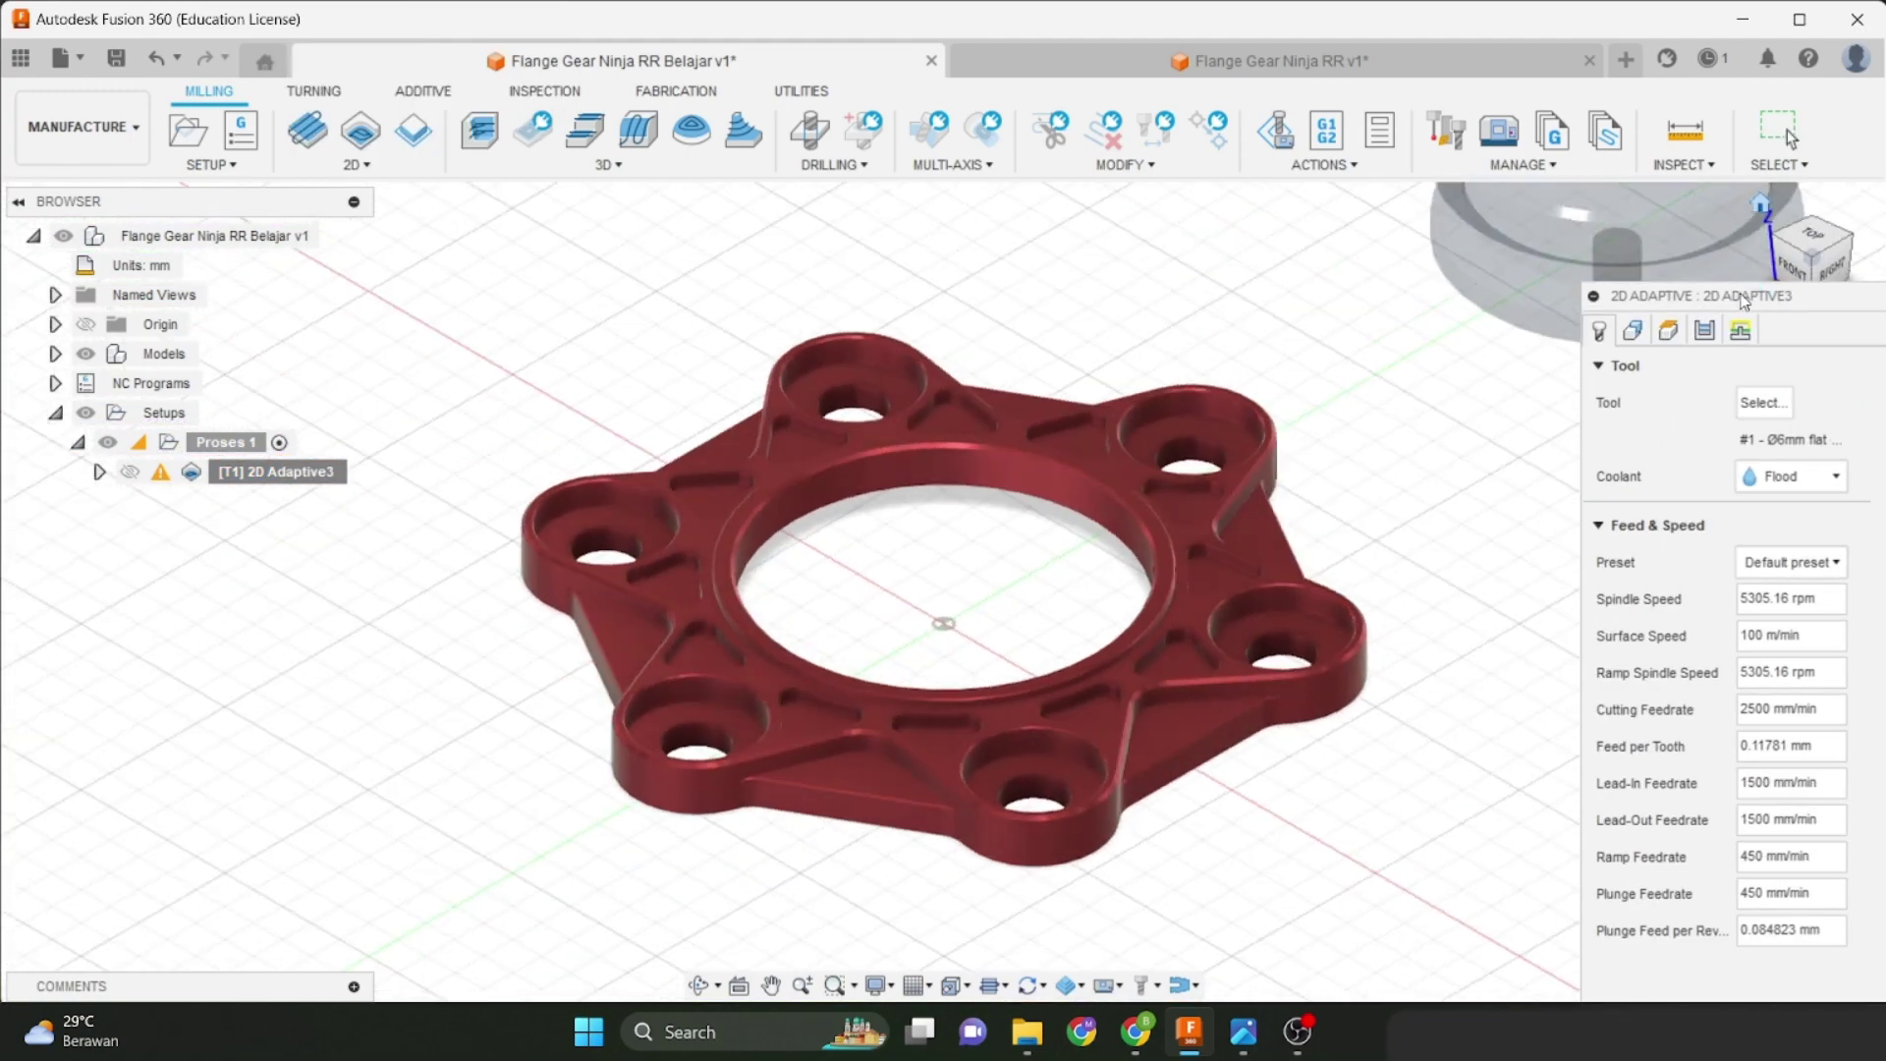
drag(1743, 299, 1750, 248)
click(1675, 279)
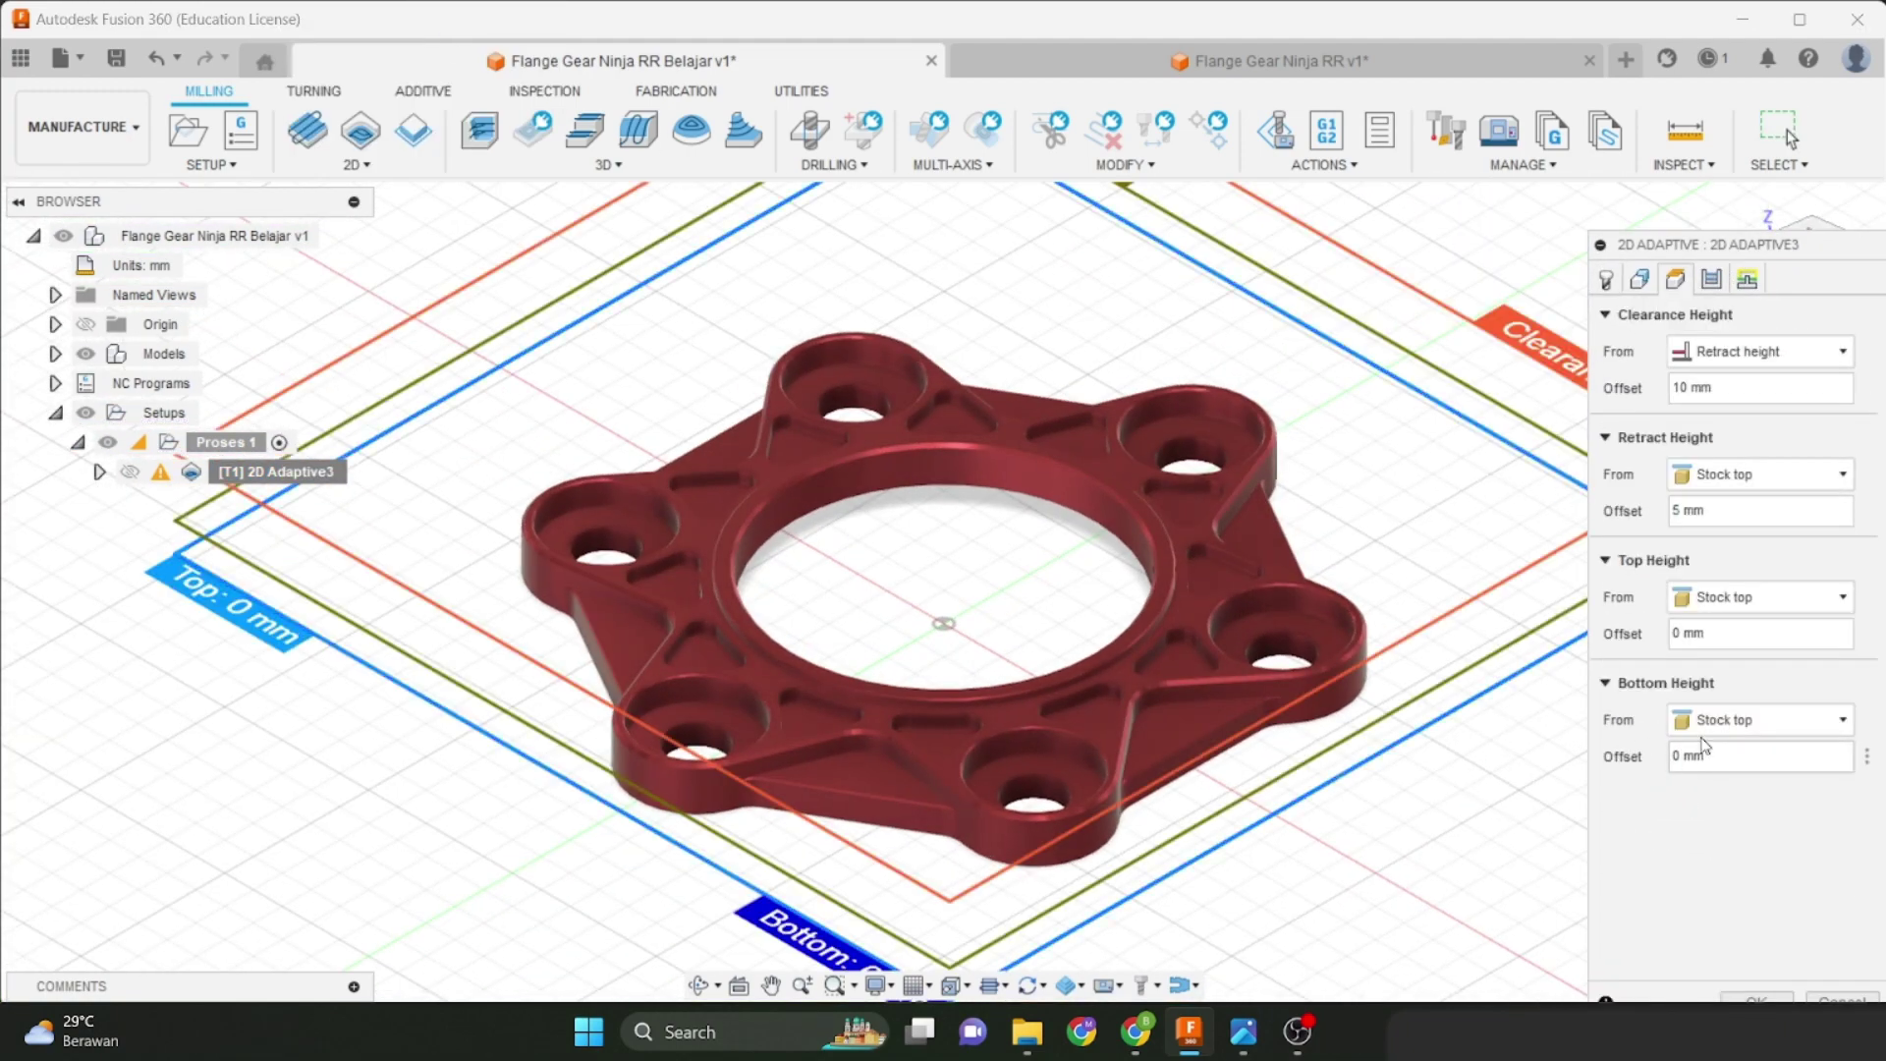
drag(1776, 252, 1794, 293)
click(1791, 257)
scroll(1145, 638, up, 3)
middle_drag(1147, 645, 1257, 732)
scroll(1307, 621, up, 3)
Show the model in the Wireframe visual style and set the operation's bottom height offset to -6.5 mm from Stock top.
click(879, 985)
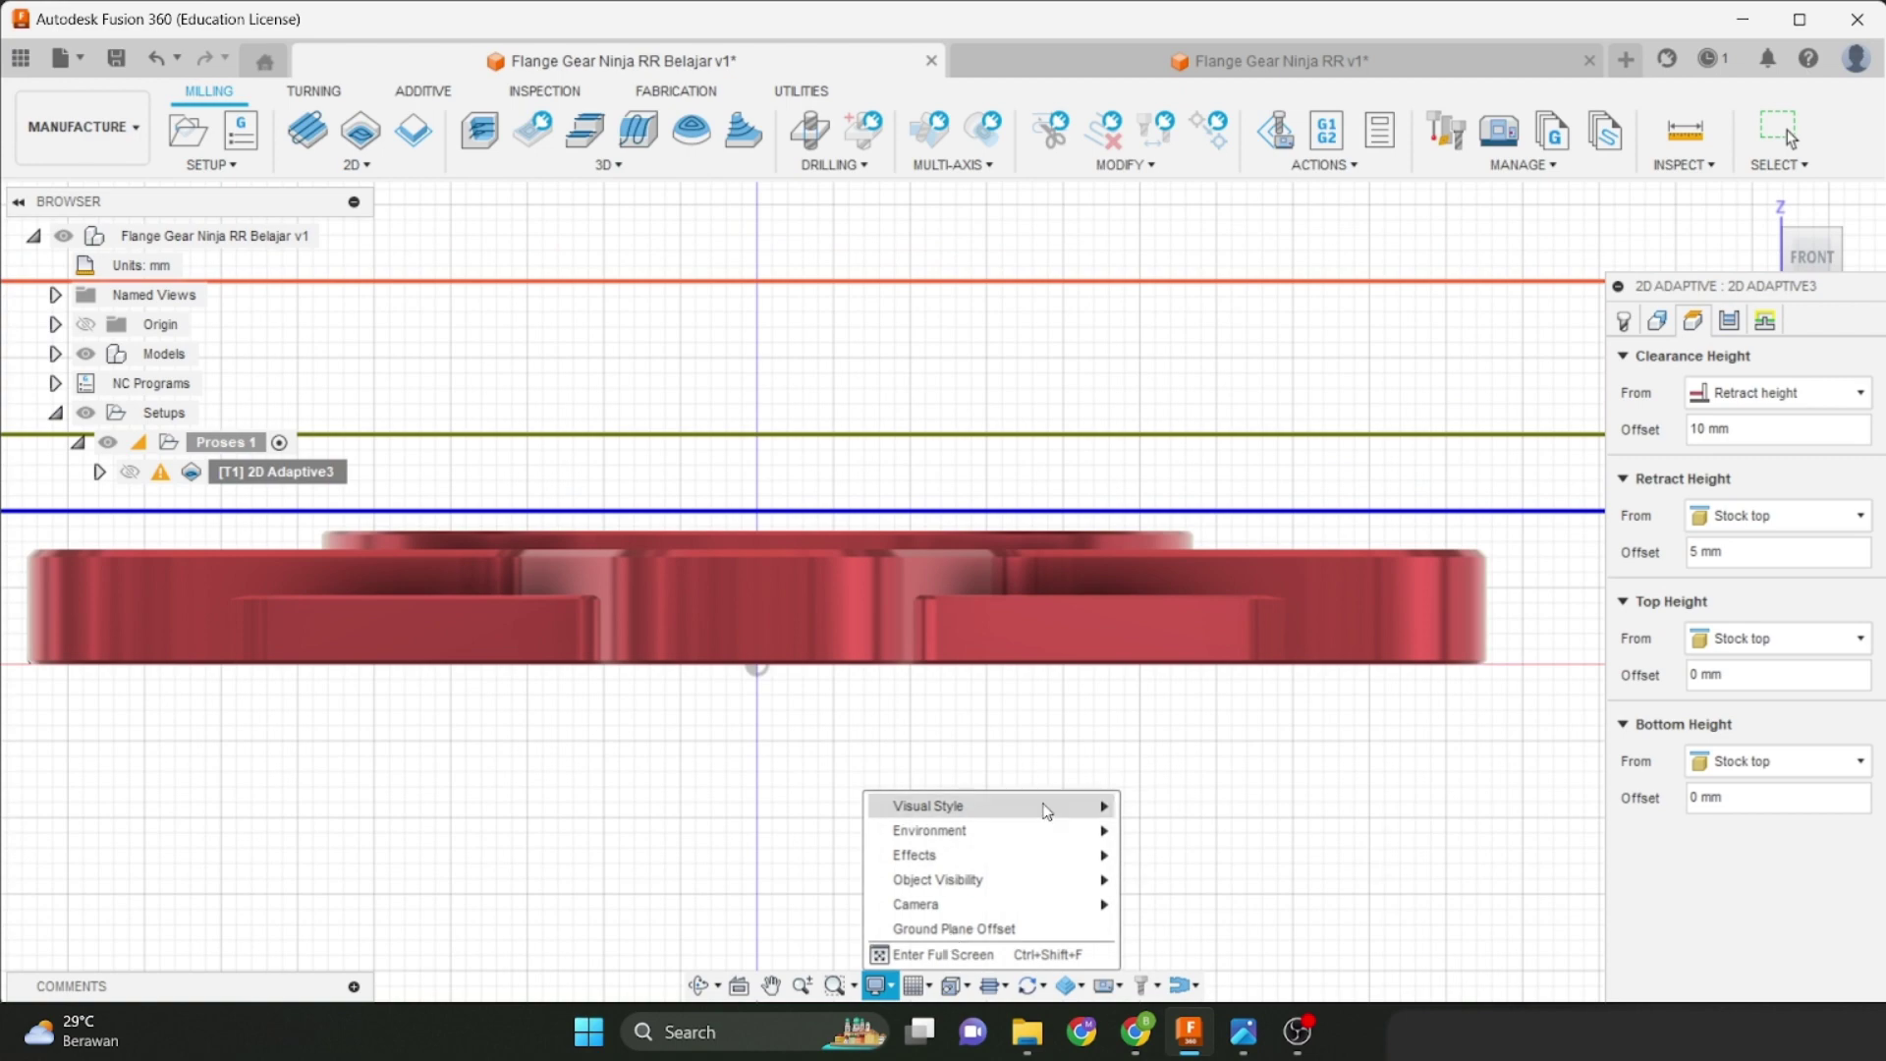
mouse_move(1047, 811)
click(1199, 888)
scroll(1272, 598, up, 2)
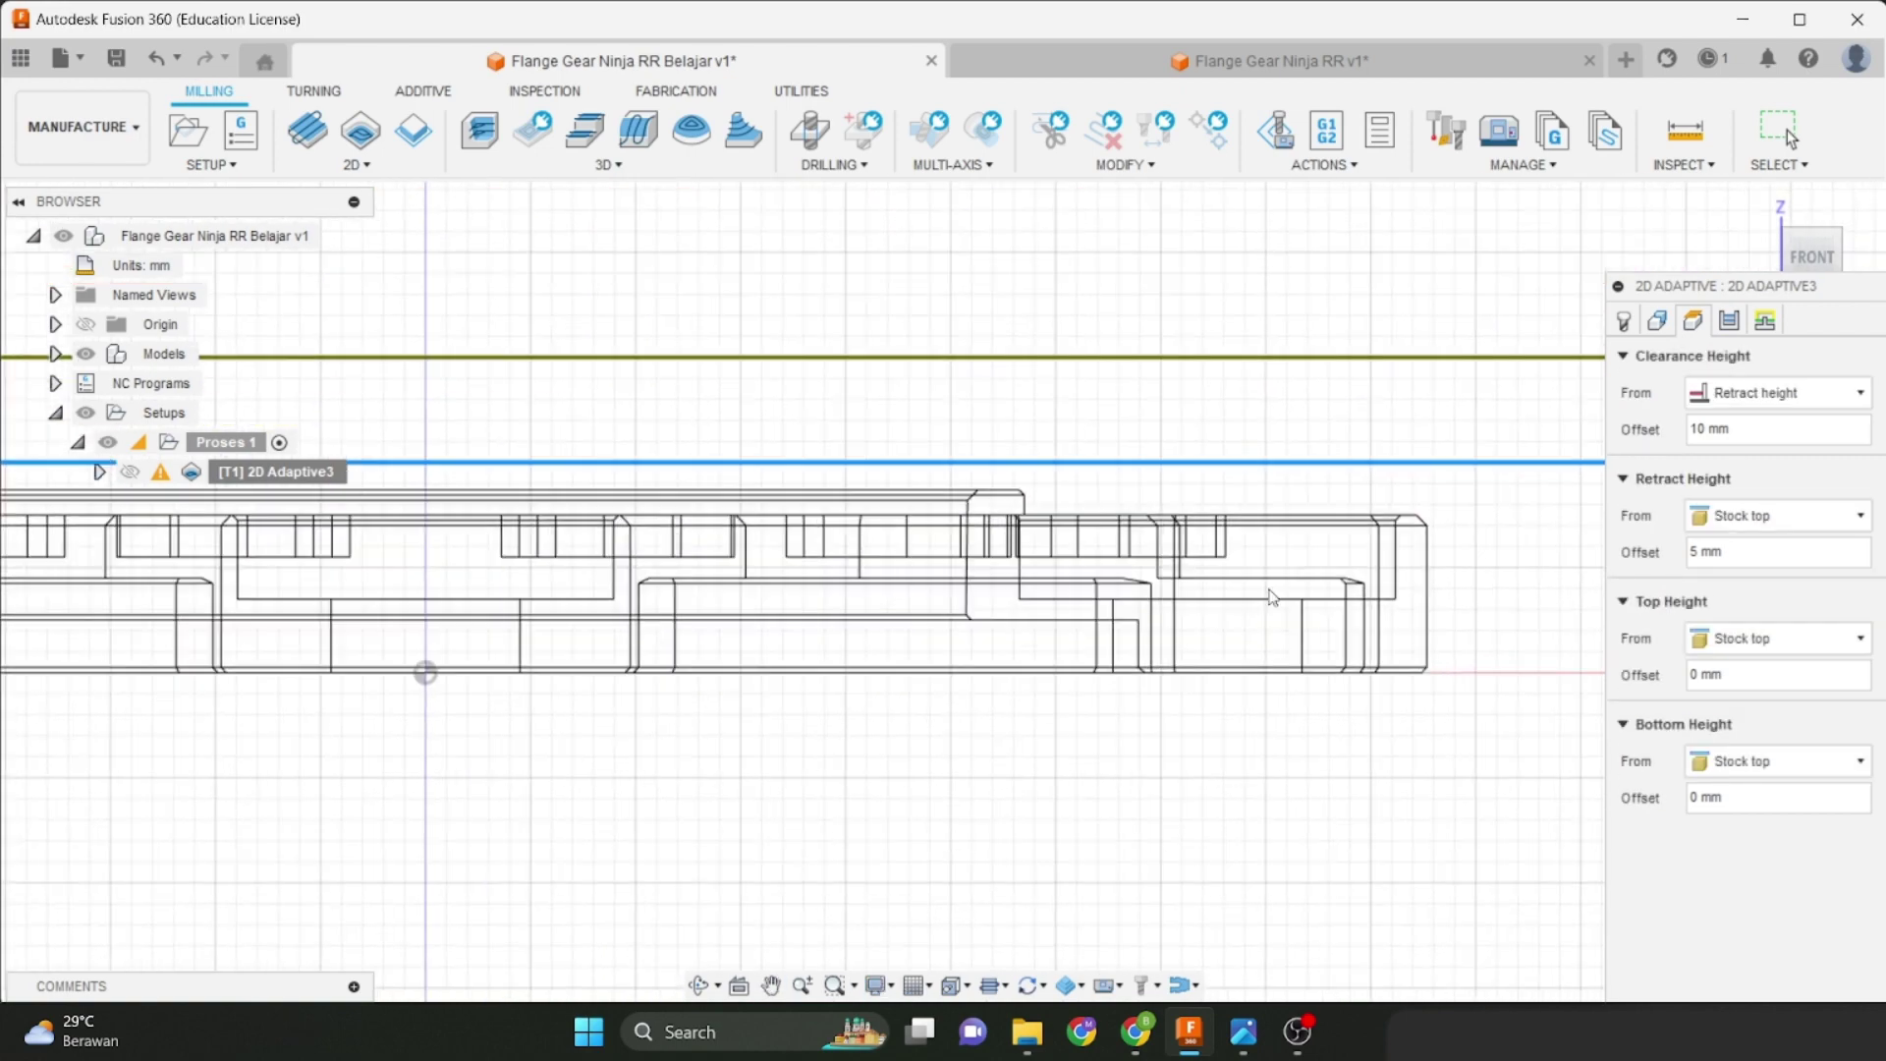
scroll(1272, 597, up, 3)
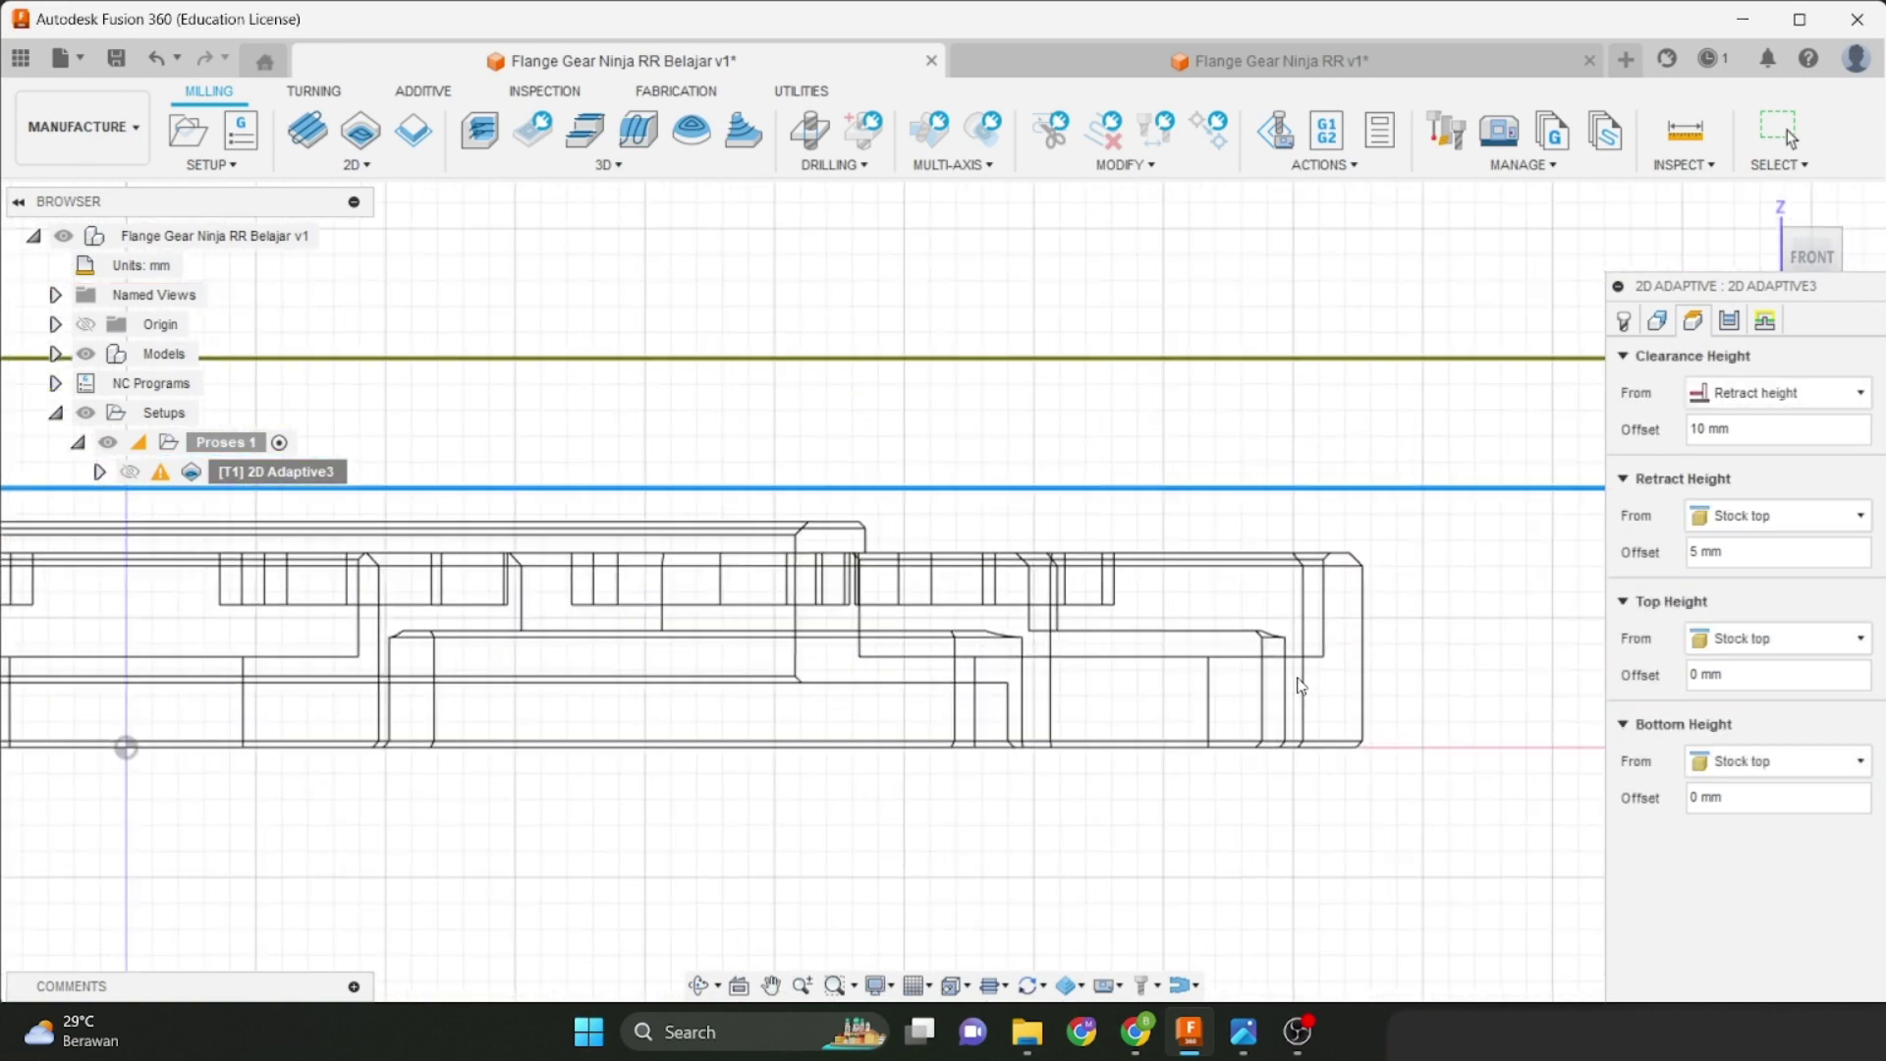
scroll(1299, 685, up, 2)
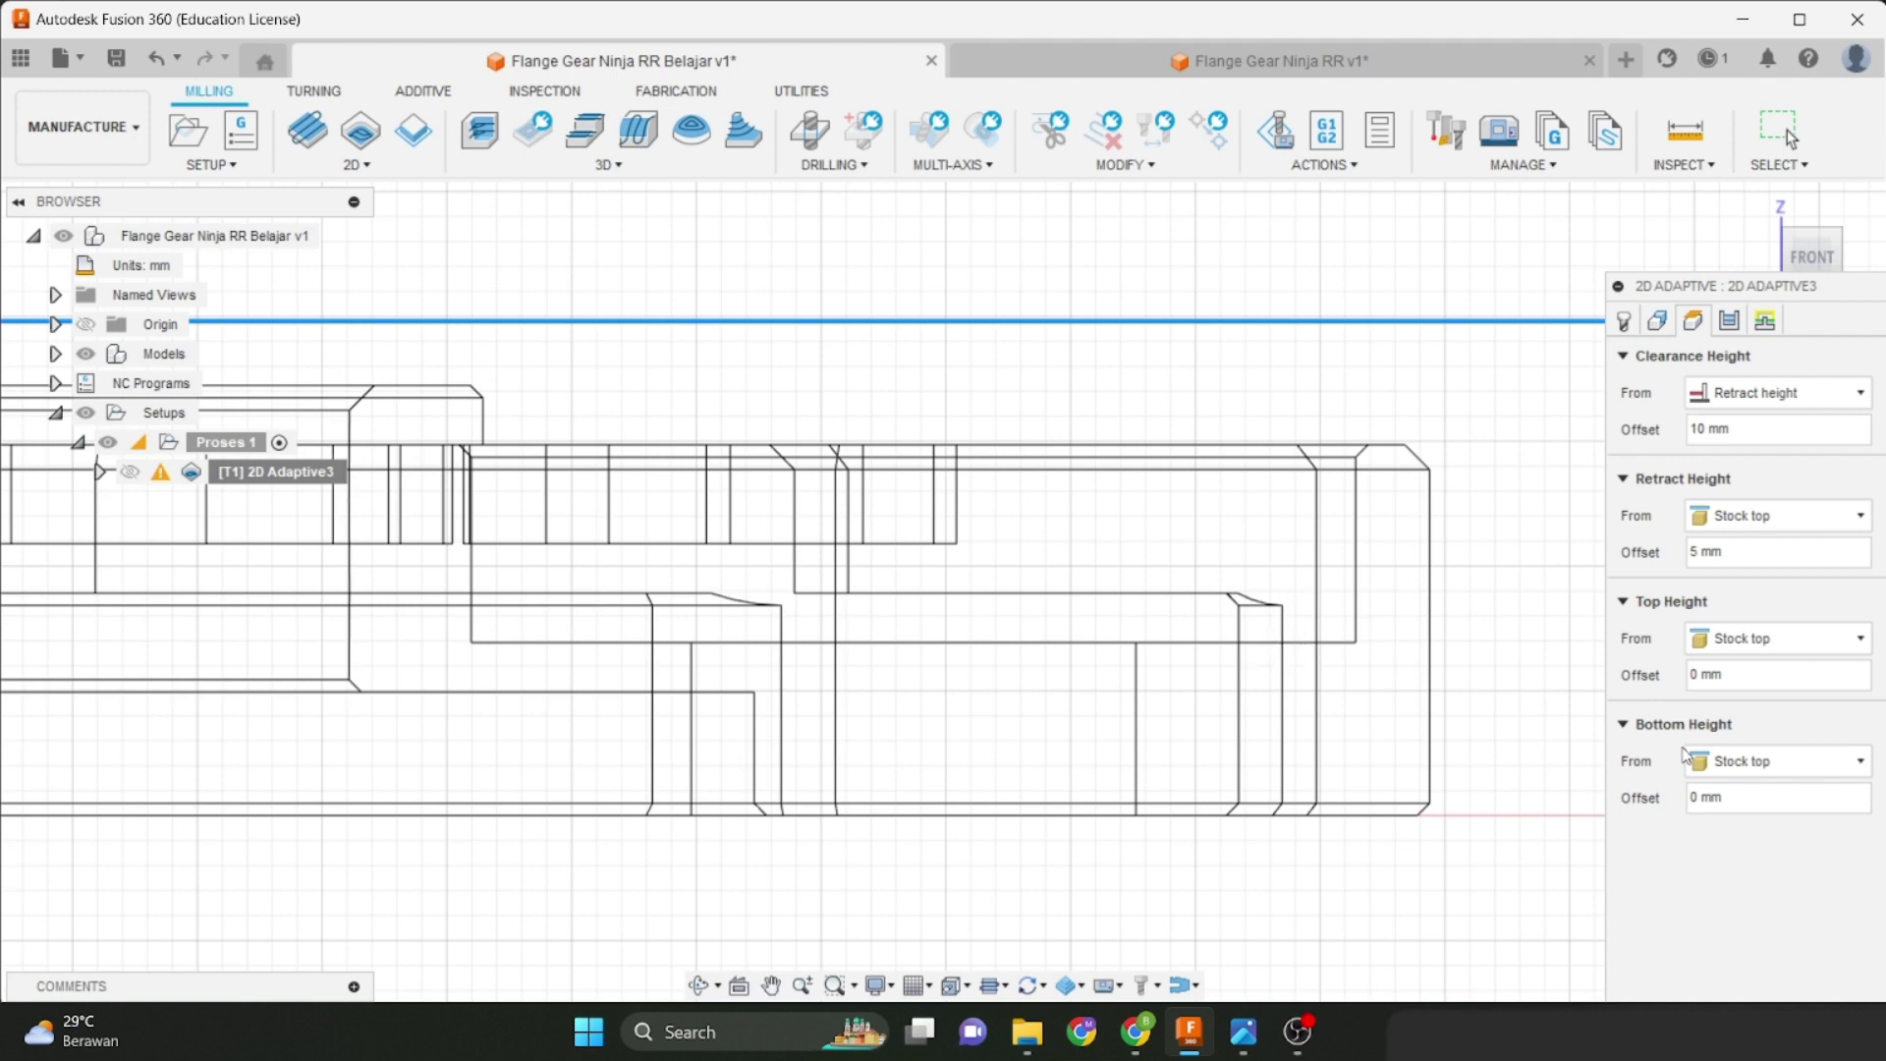
drag(1717, 287, 1627, 165)
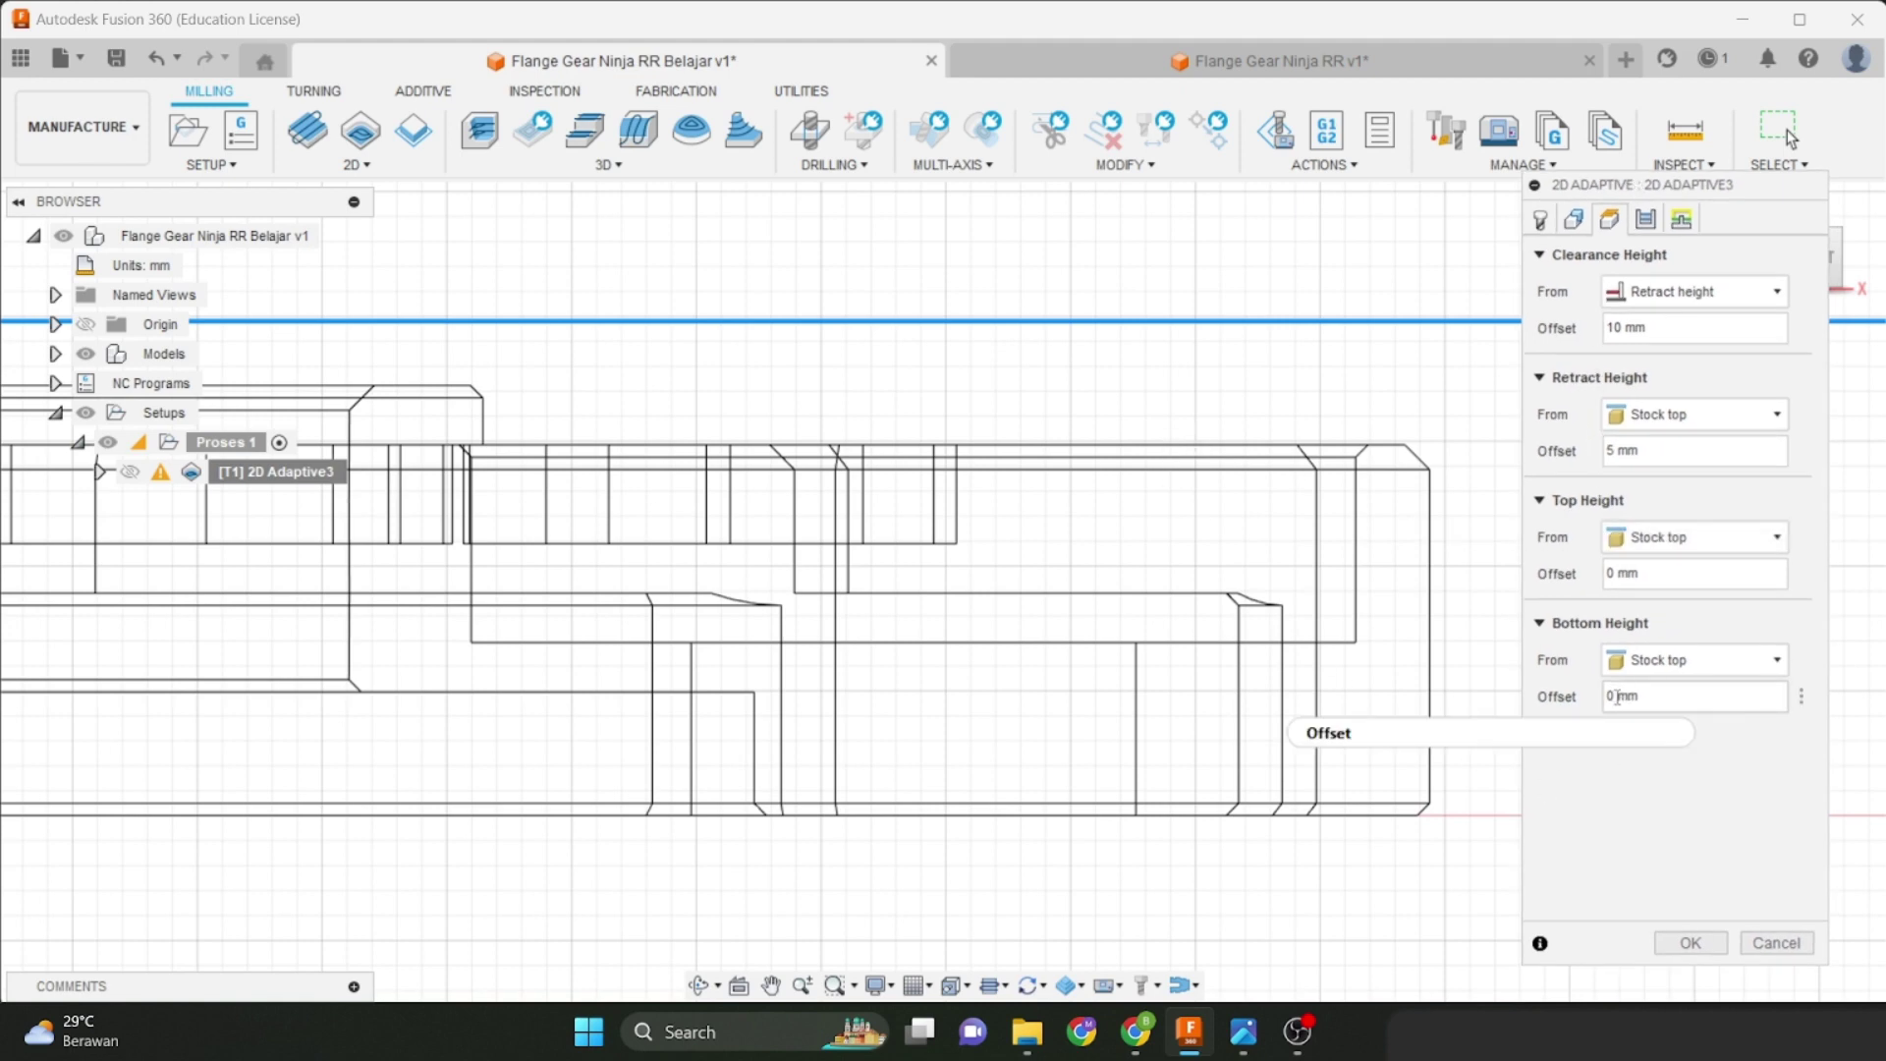
drag(1614, 698, 1605, 703)
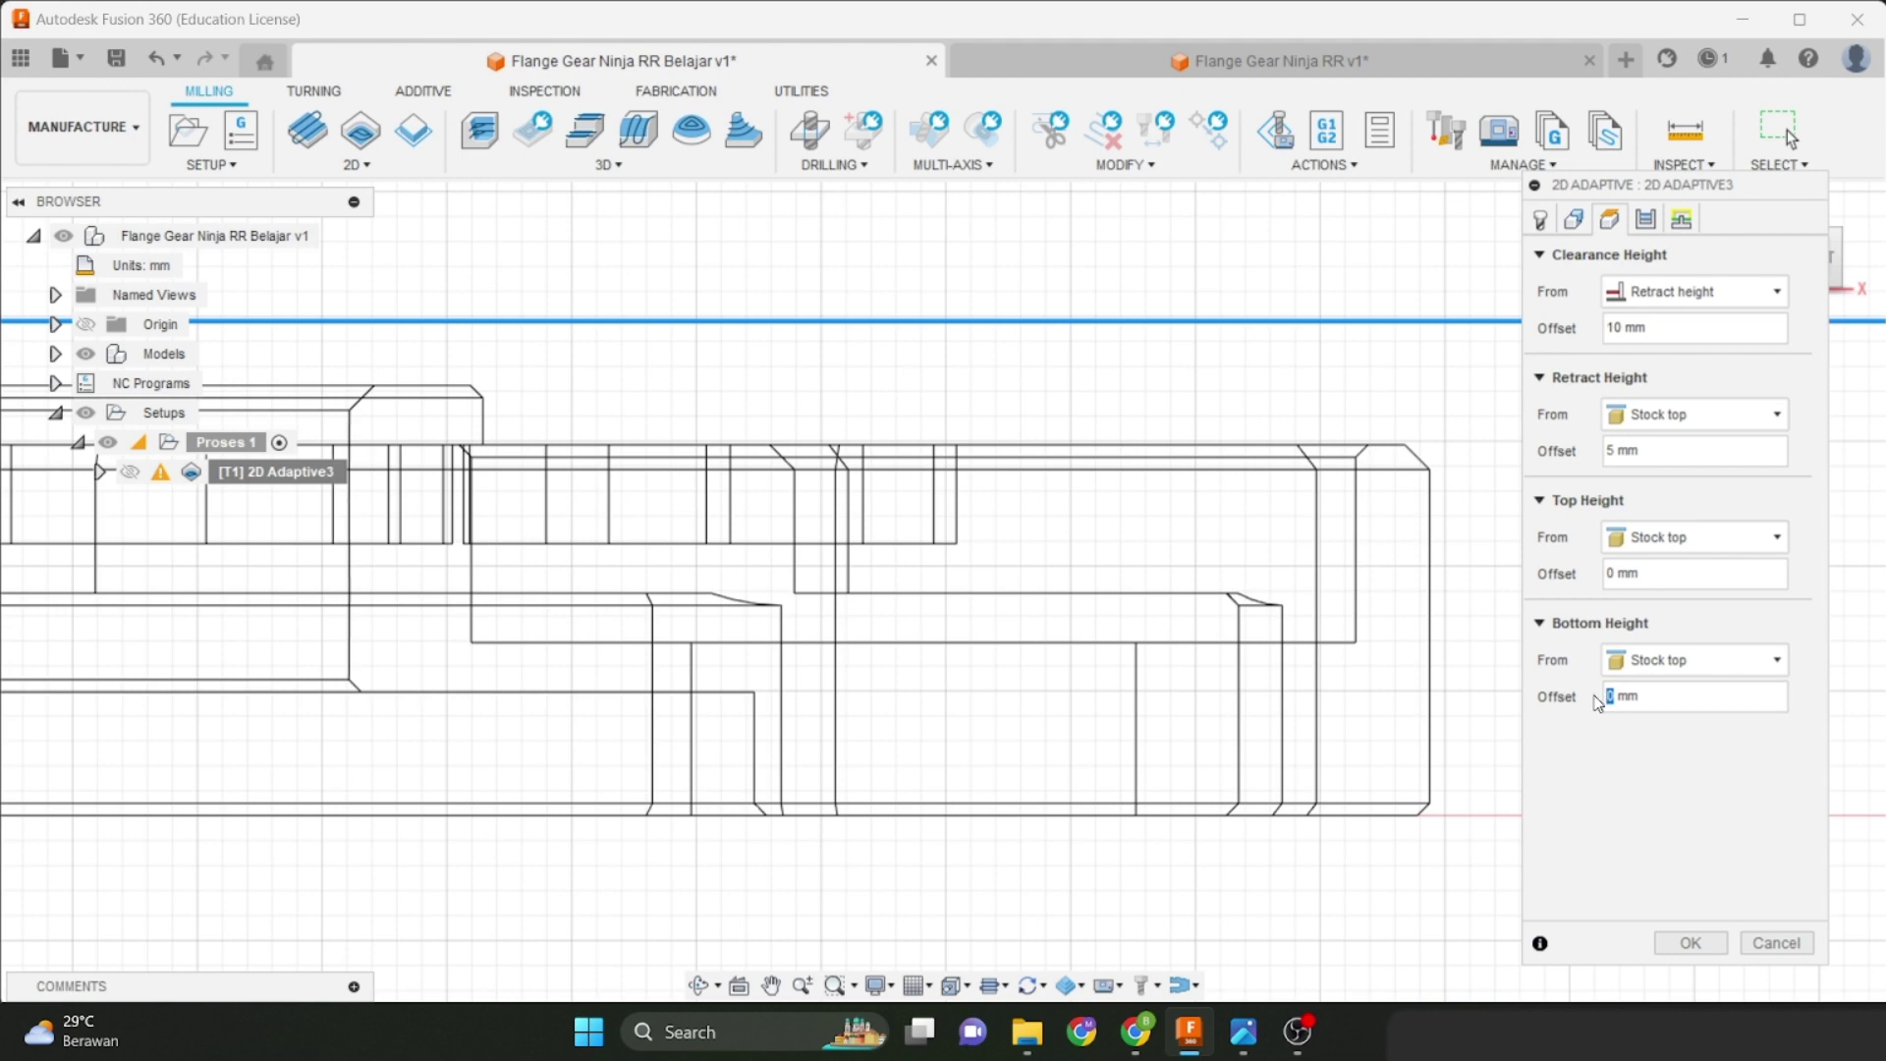
text(-6.5)
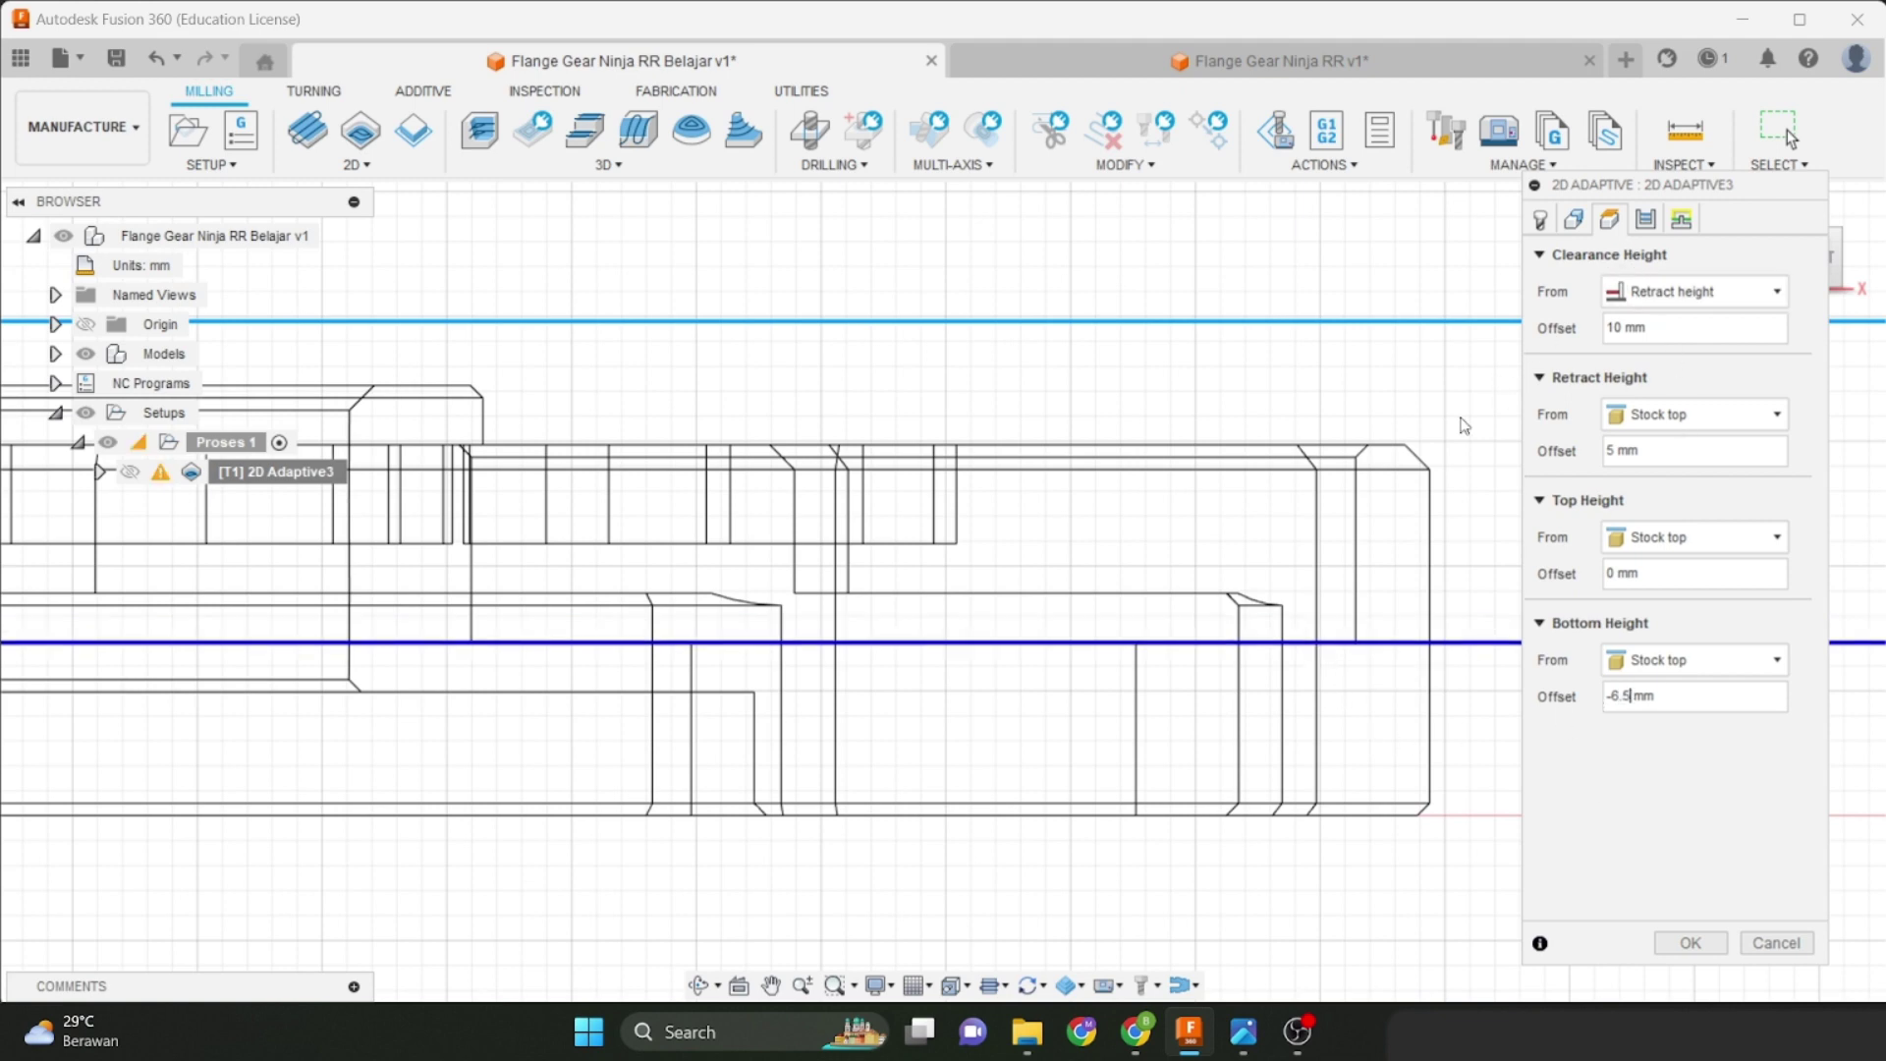
Return the model to the Shaded visual style and open the 2D Adaptive operation's pass settings.
click(879, 985)
mouse_move(1098, 819)
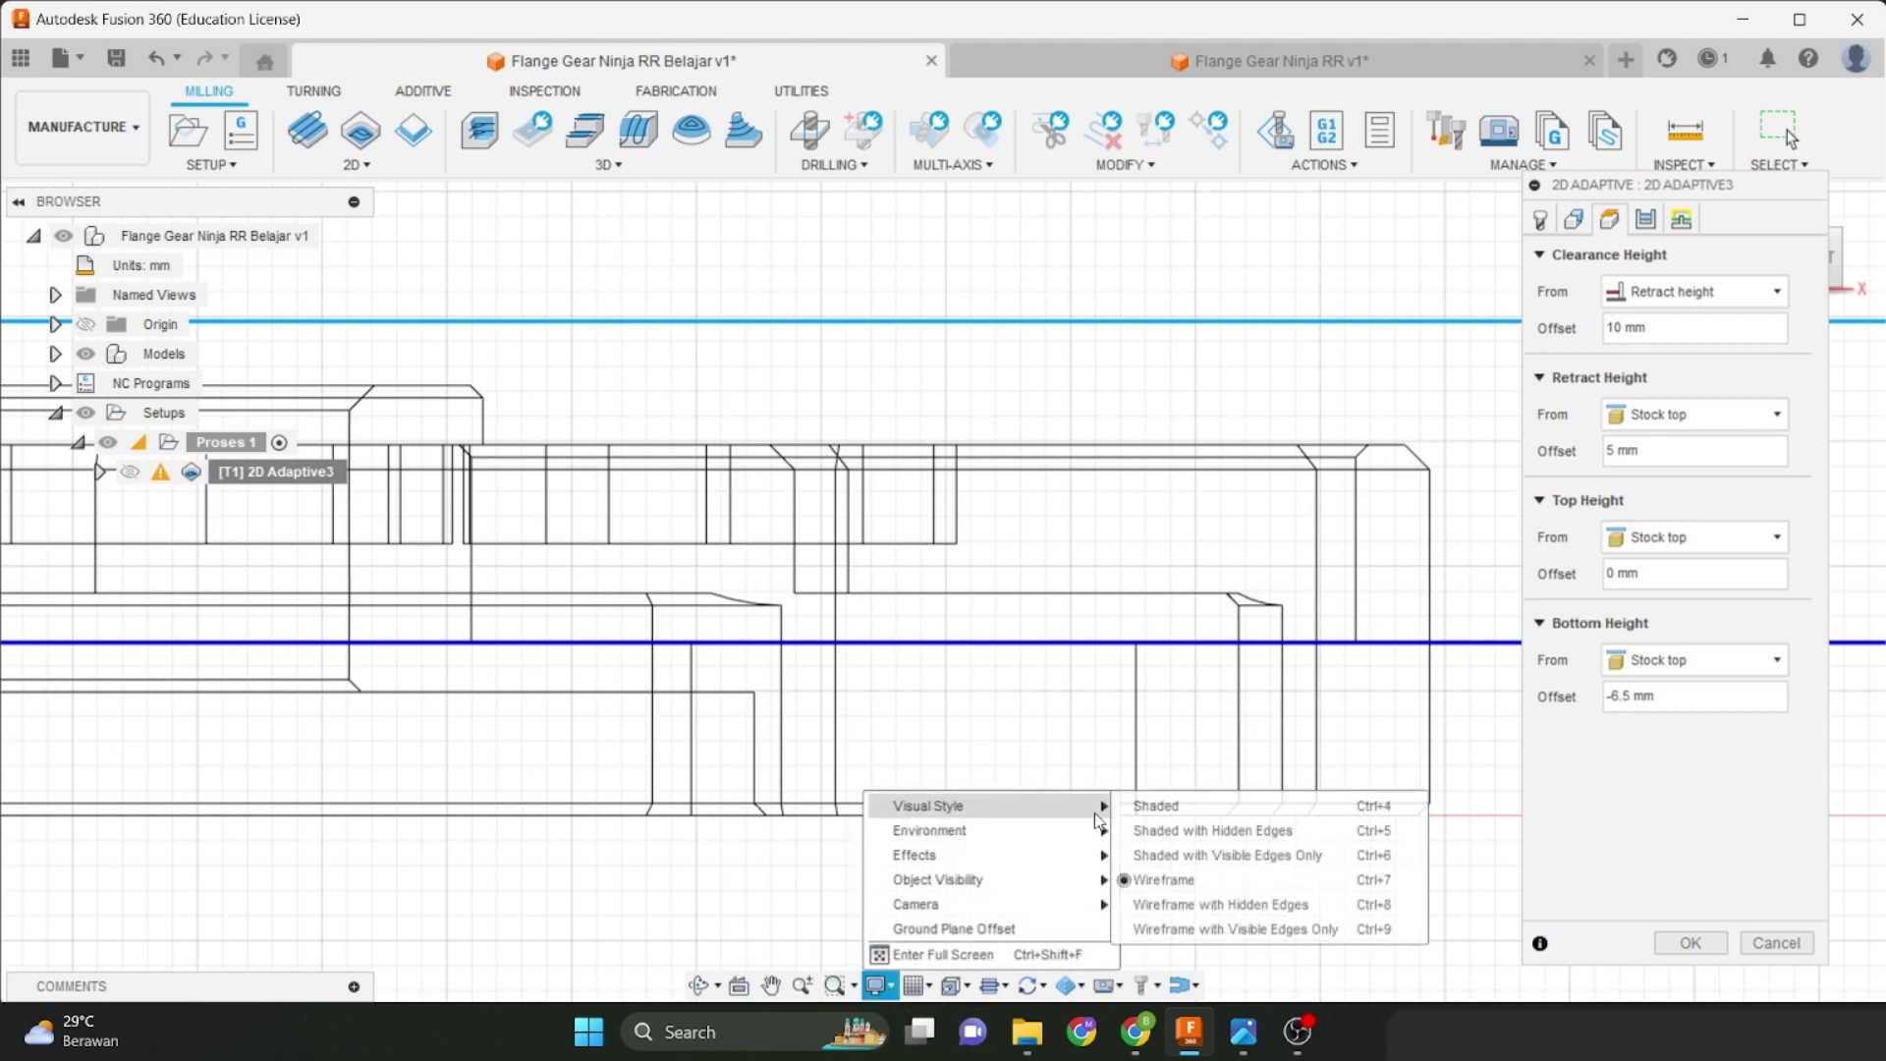
click(1159, 806)
click(1645, 218)
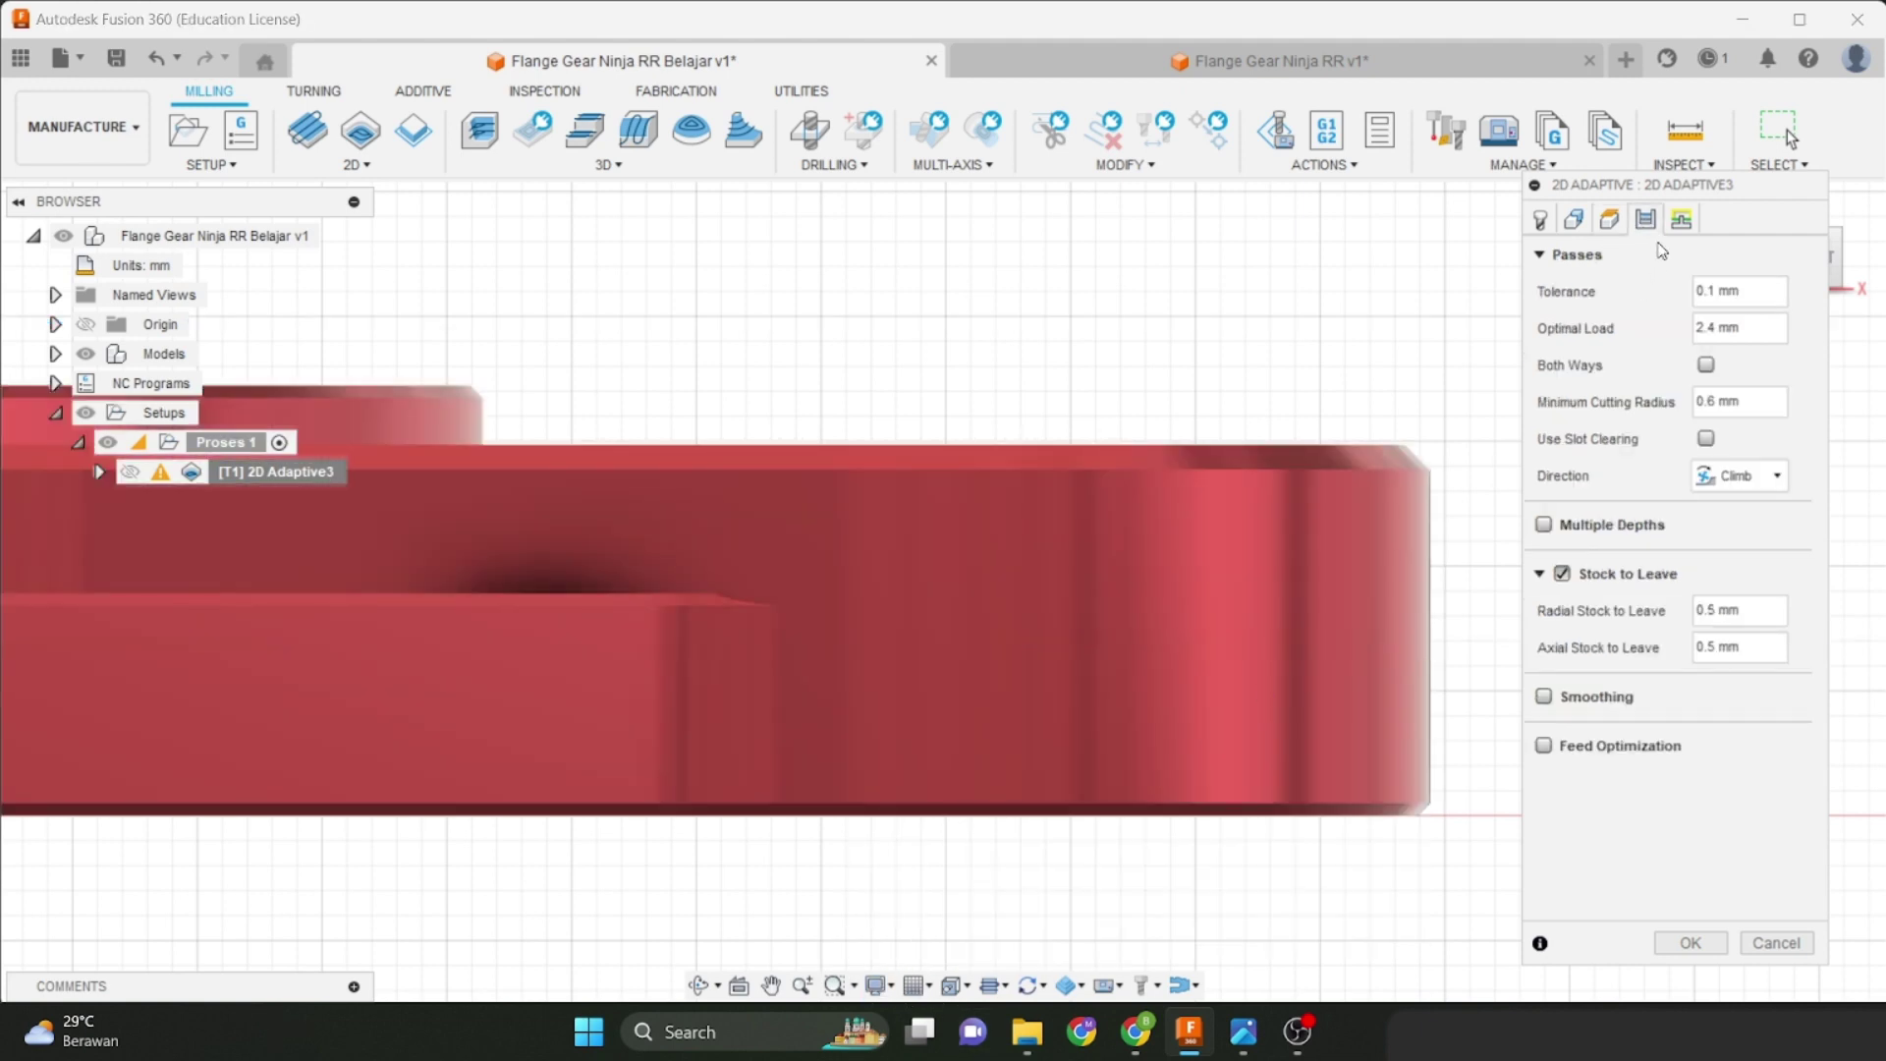
shift+middle_drag(1234, 464, 1230, 768)
scroll(975, 604, down, 4)
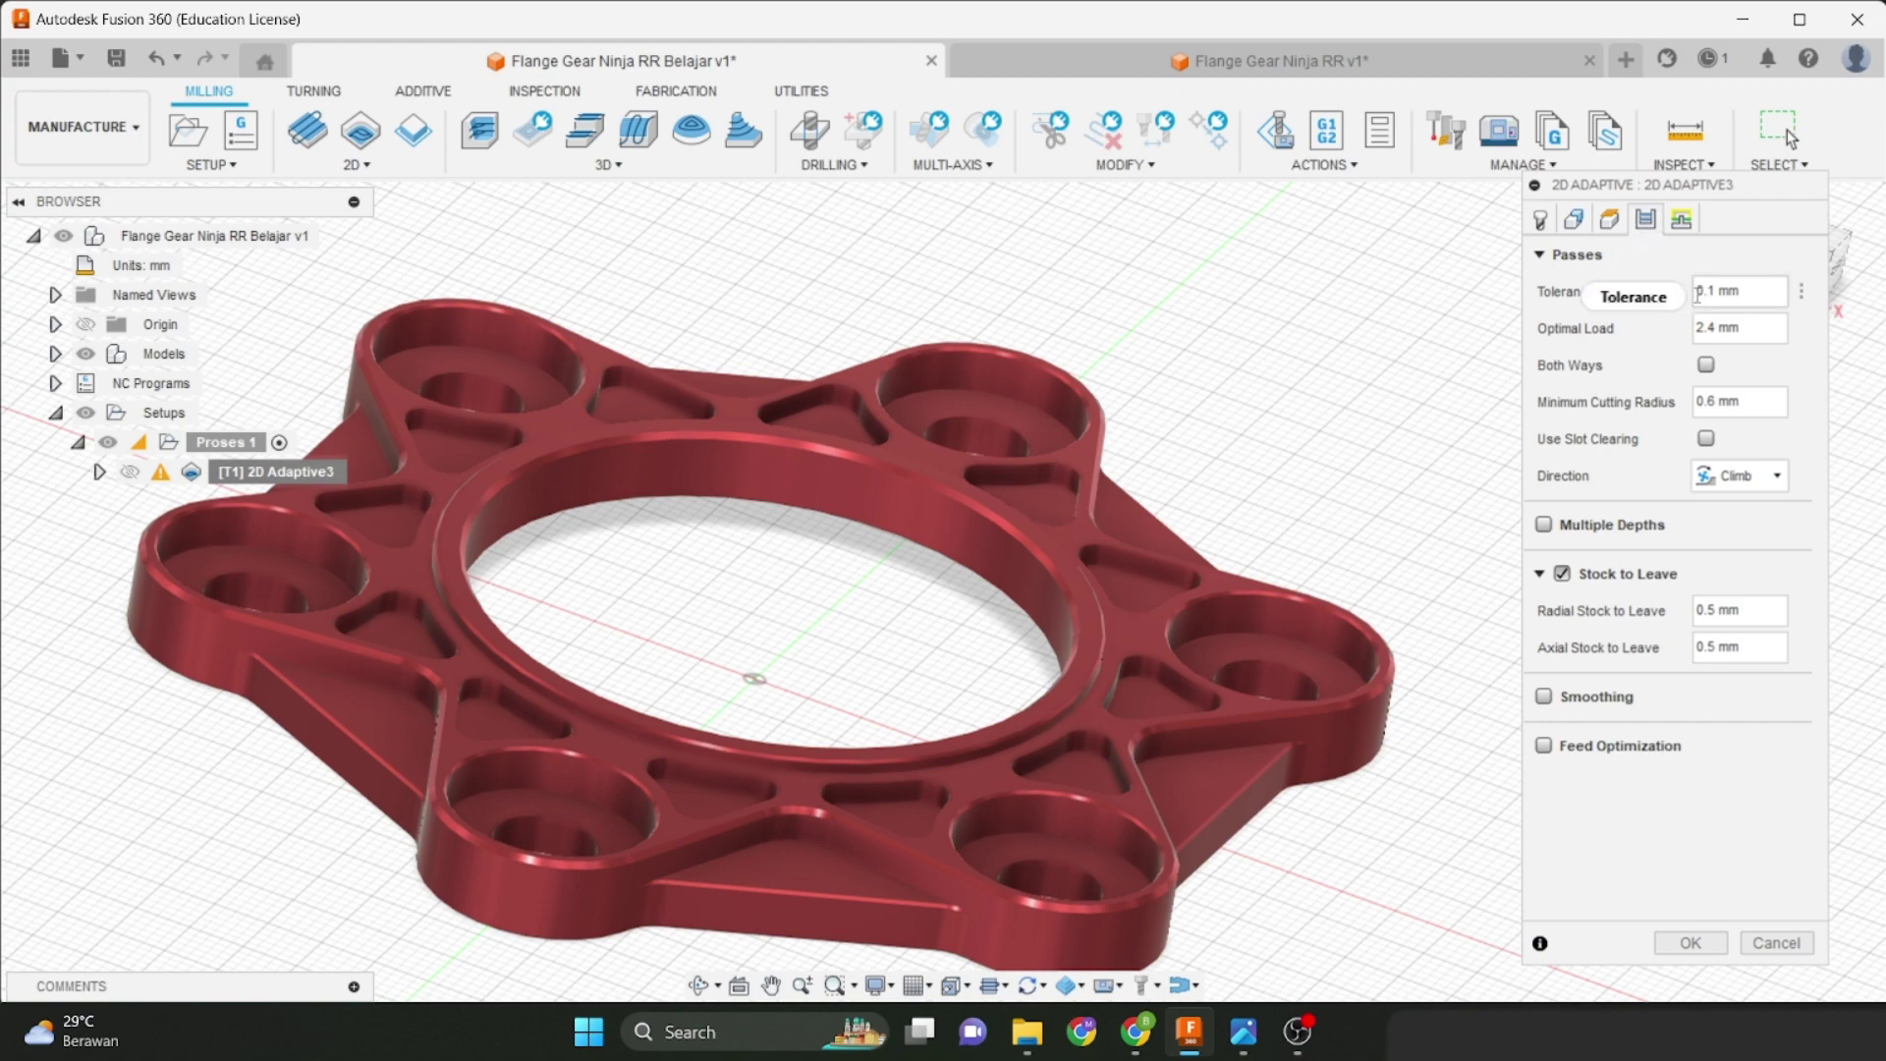
Check the radial depth of cut in the speed-feed-milling.png diagram in Photos and set the operation's Optimal Load to 0.6 mm.
mouse_move(1696, 293)
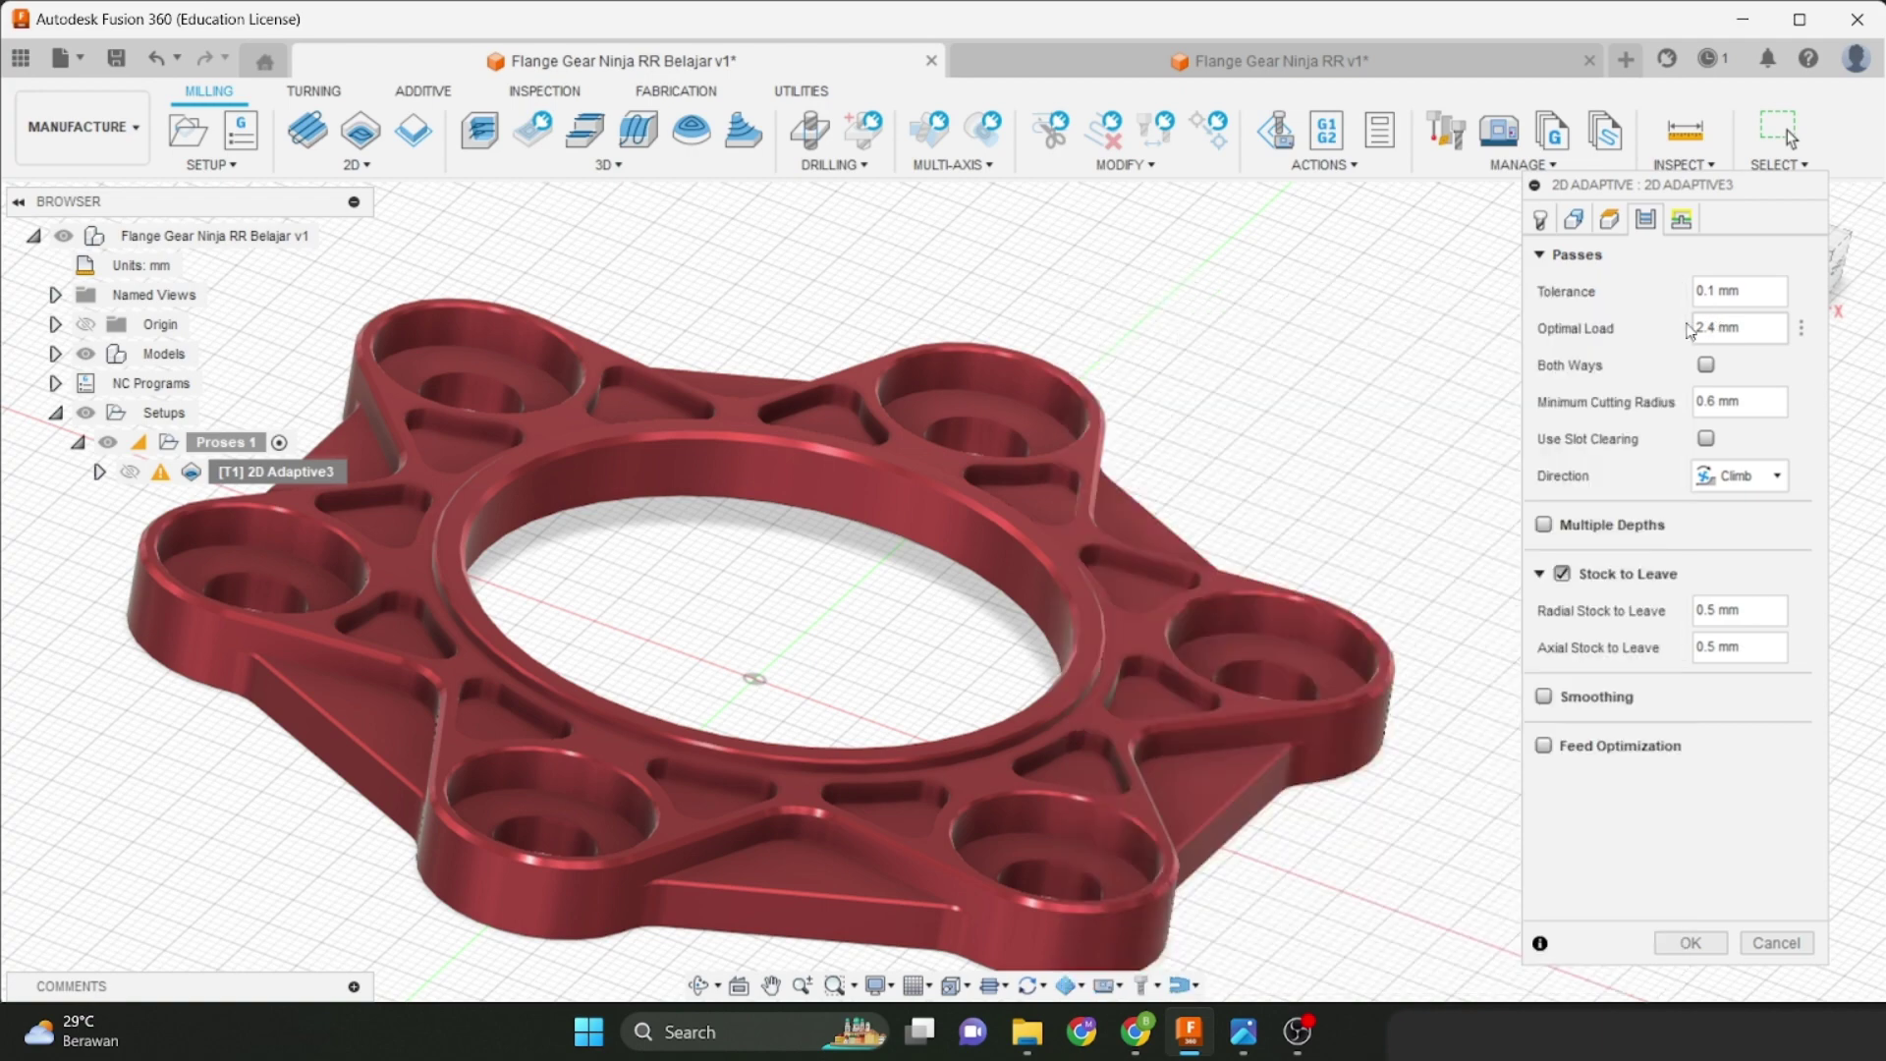
mouse_move(1309, 461)
shift+middle_down()
mouse_move(1340, 451)
mouse_move(1288, 460)
shift+middle_up()
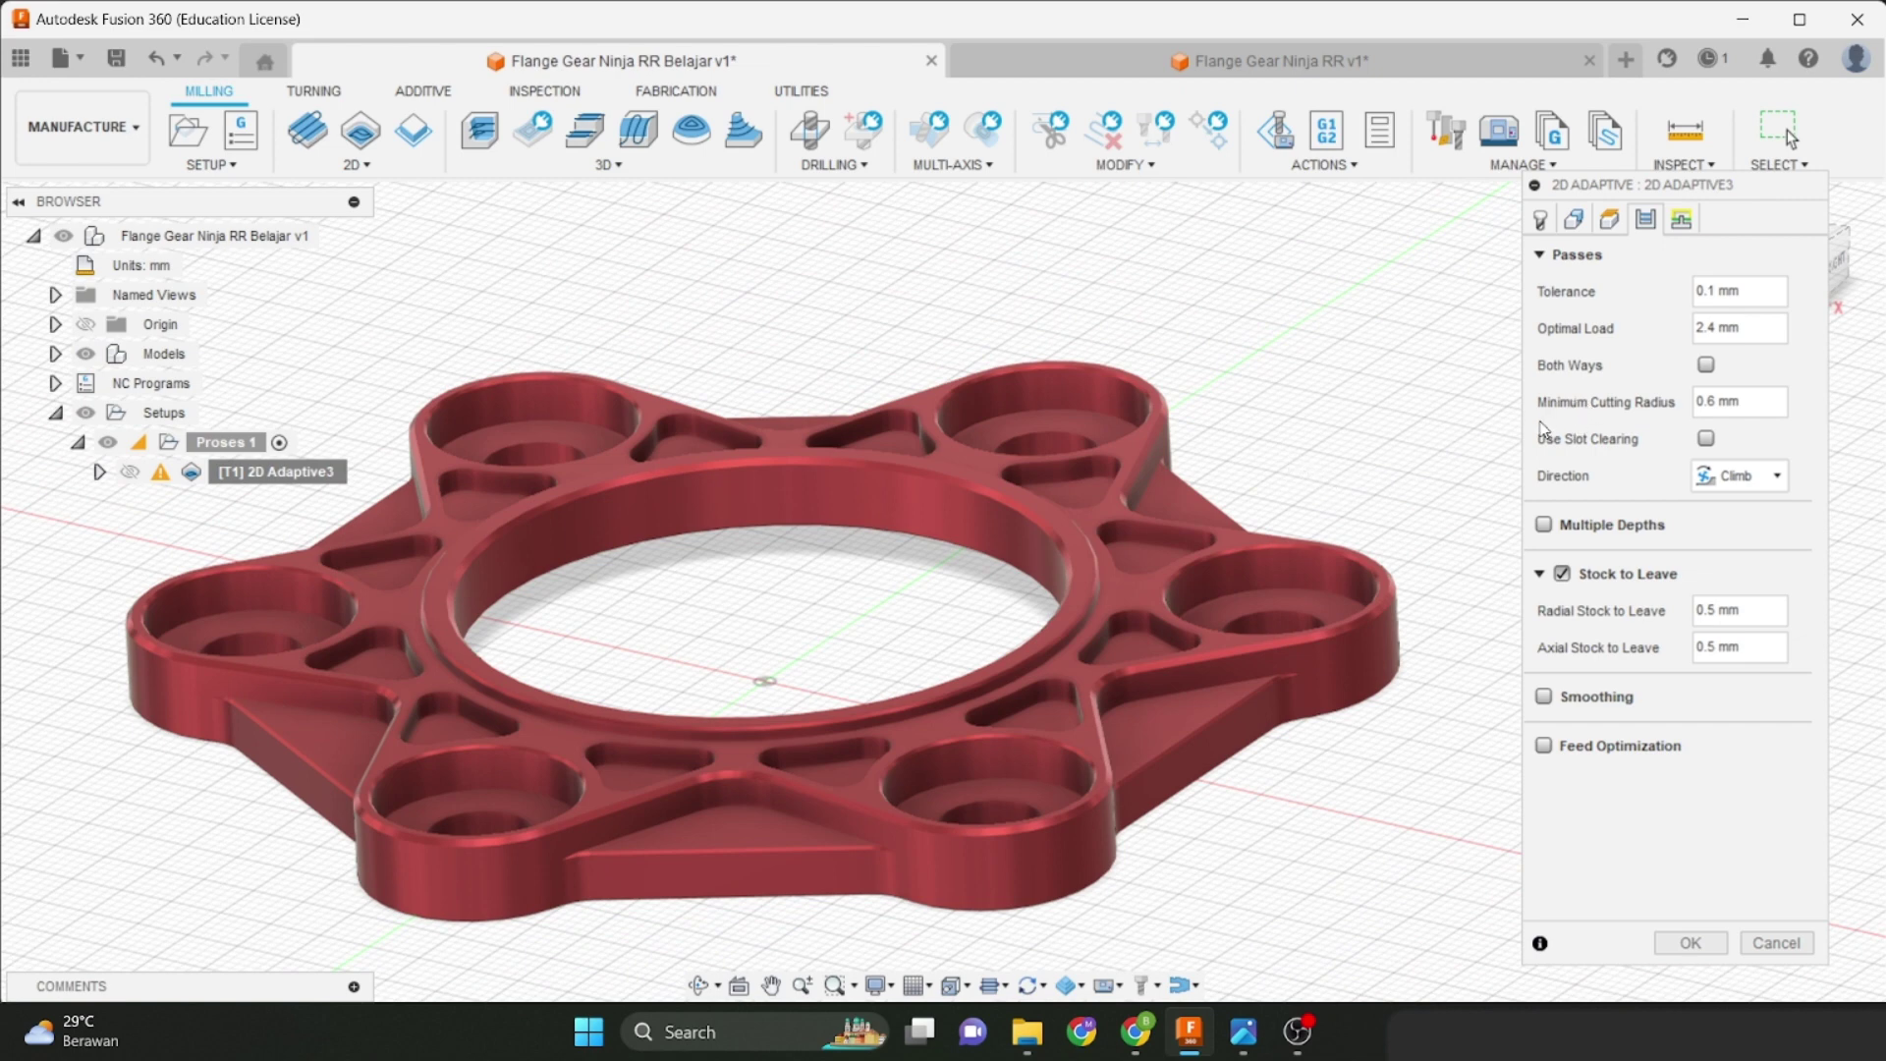
mouse_move(1234, 1047)
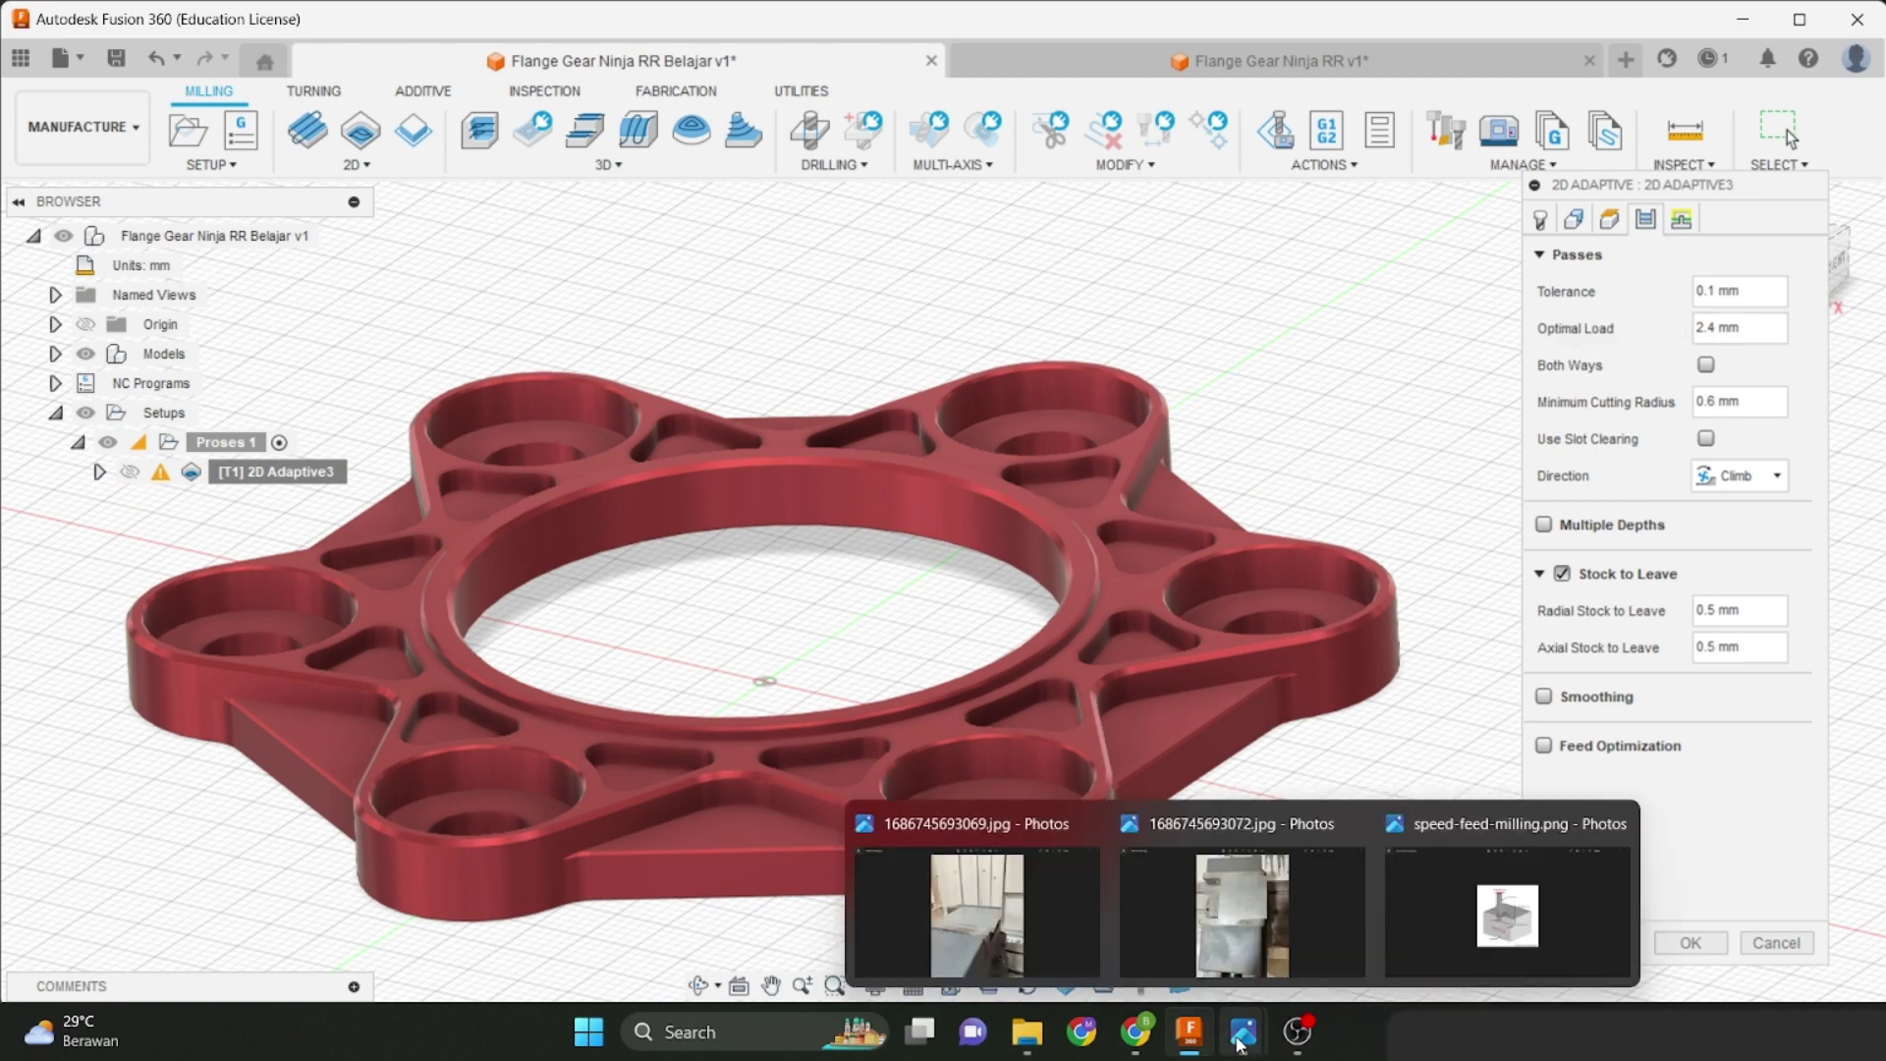
click(1436, 889)
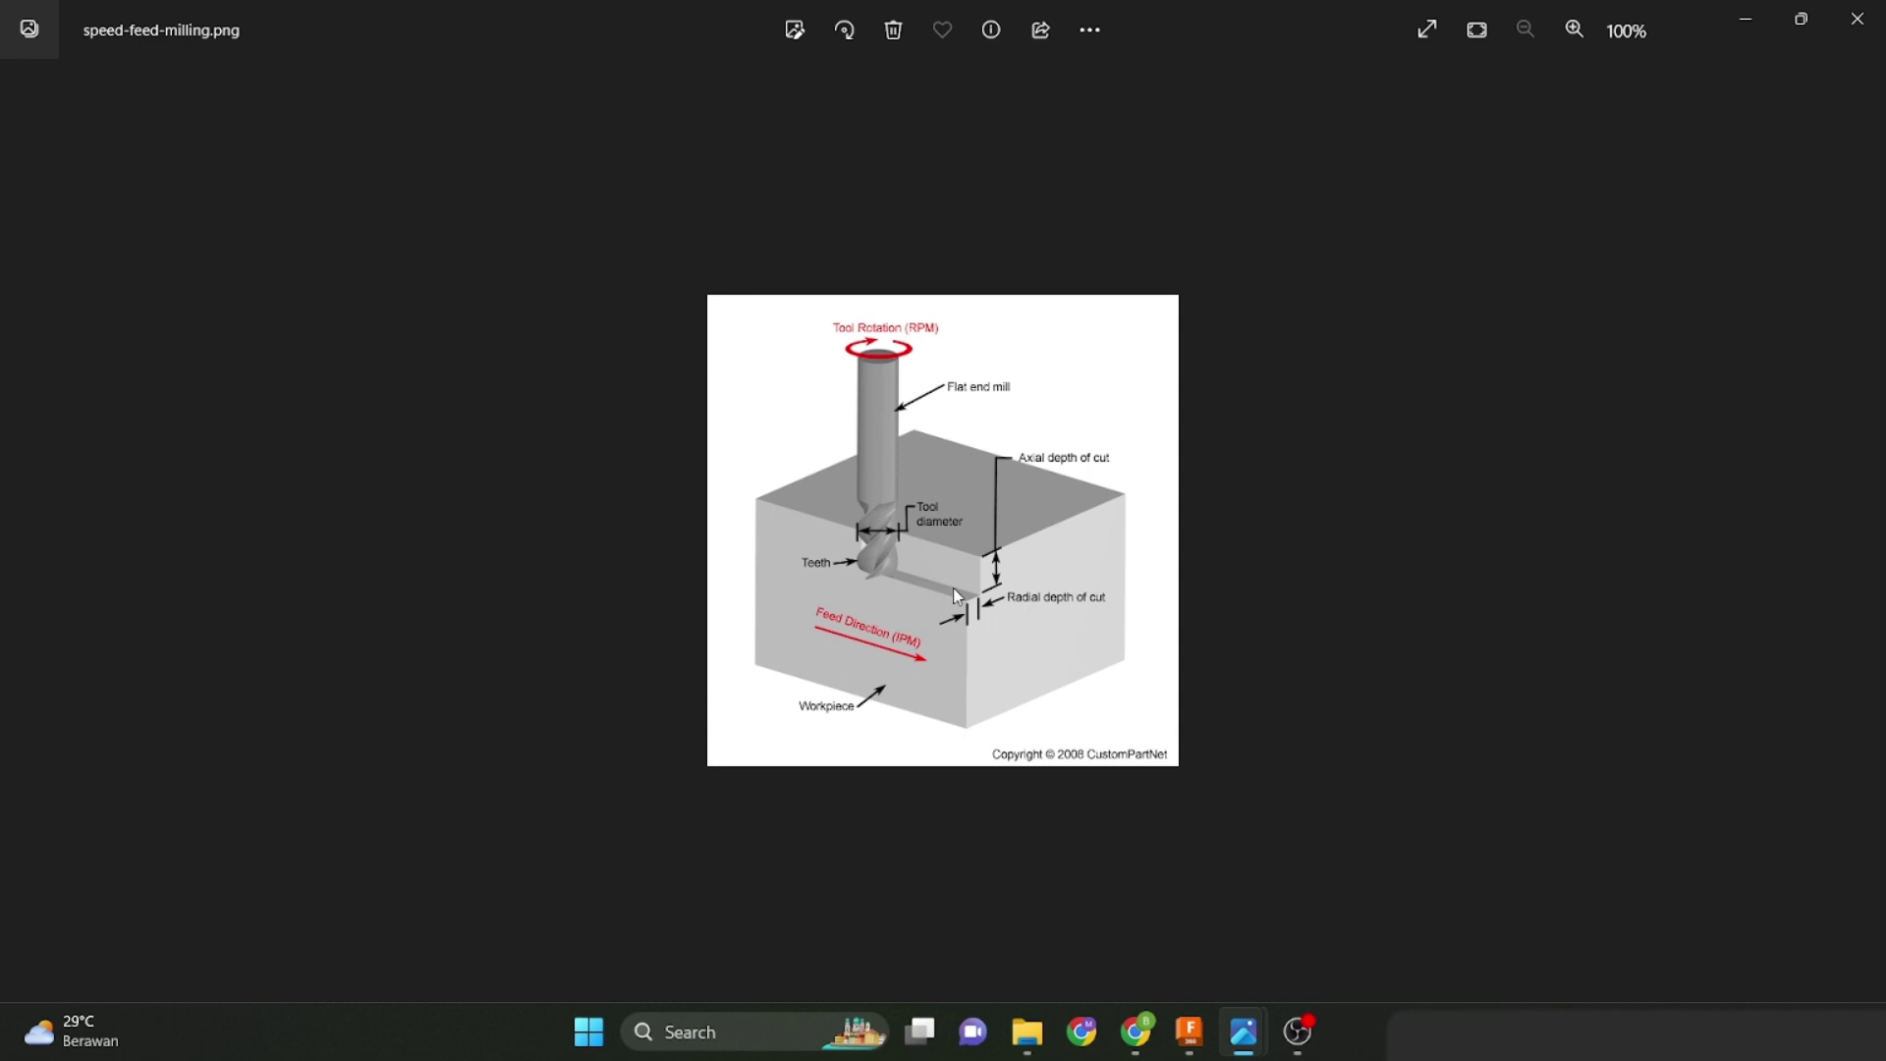
click(1189, 1032)
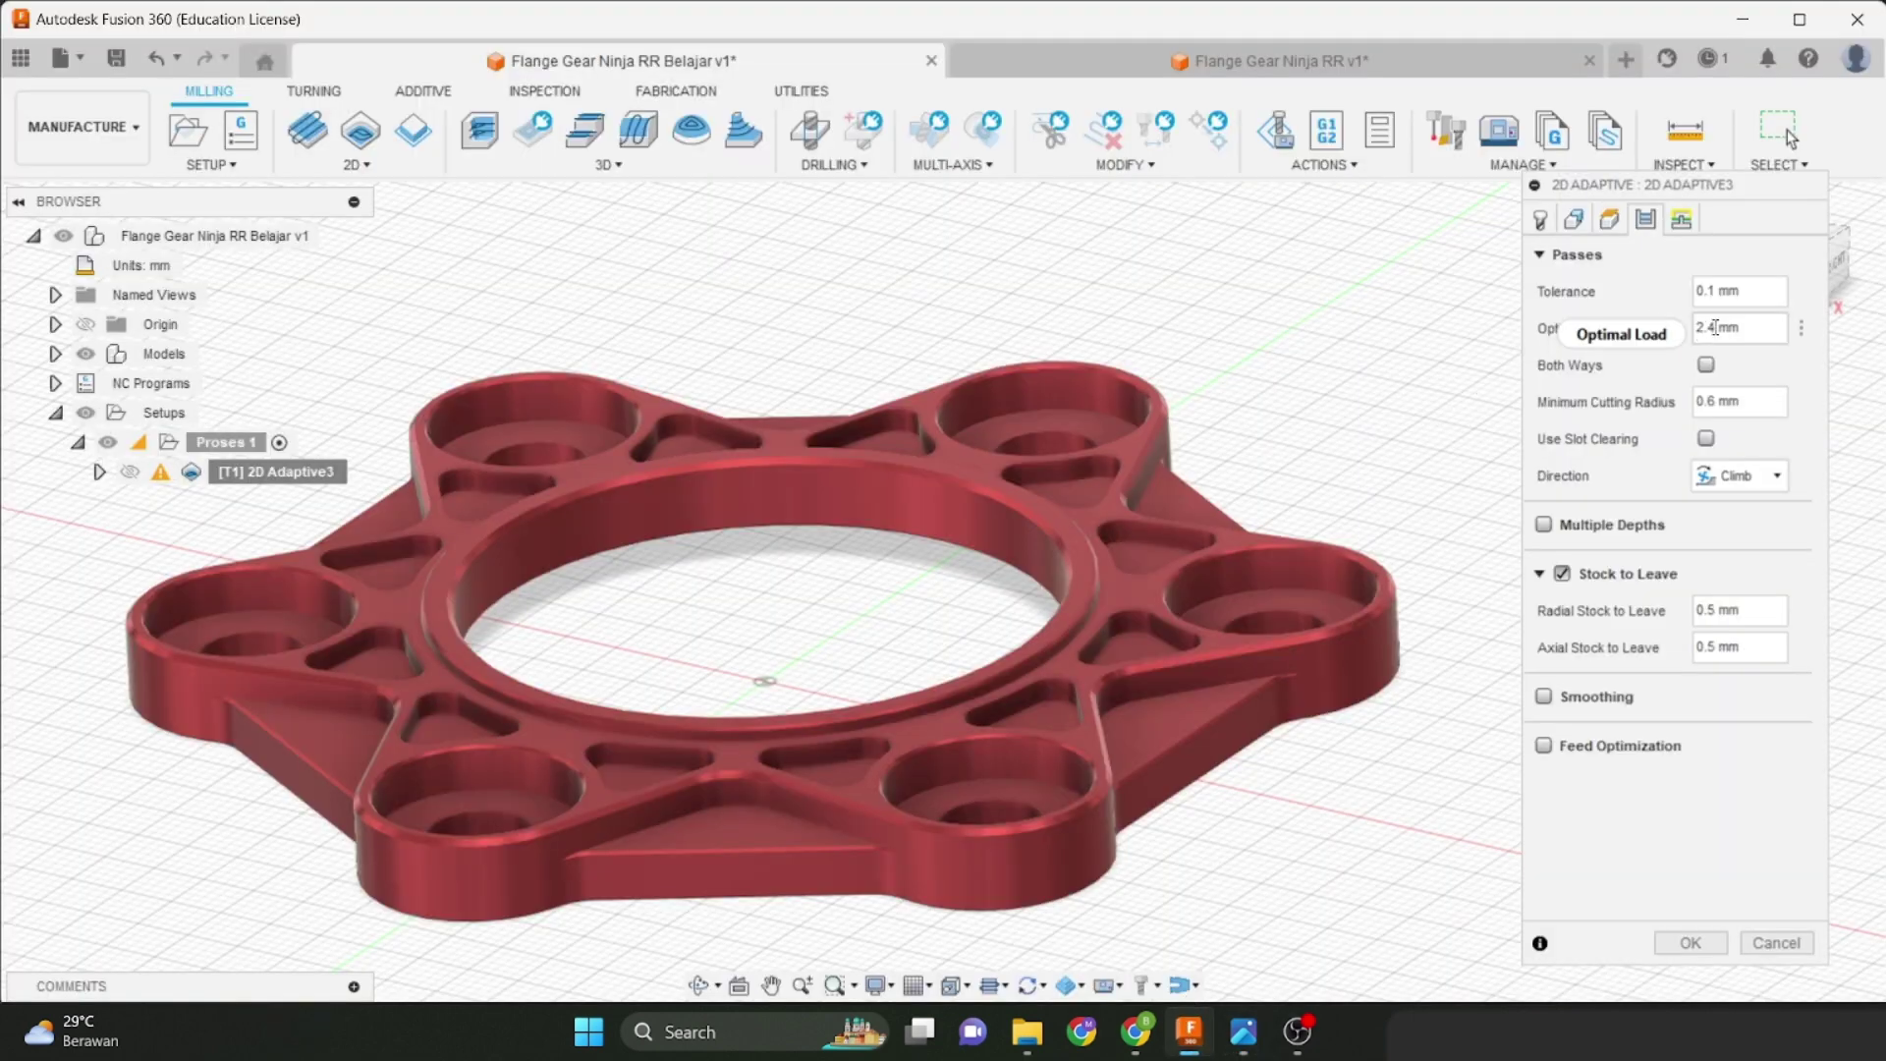
drag(1715, 327, 1675, 331)
text(0)
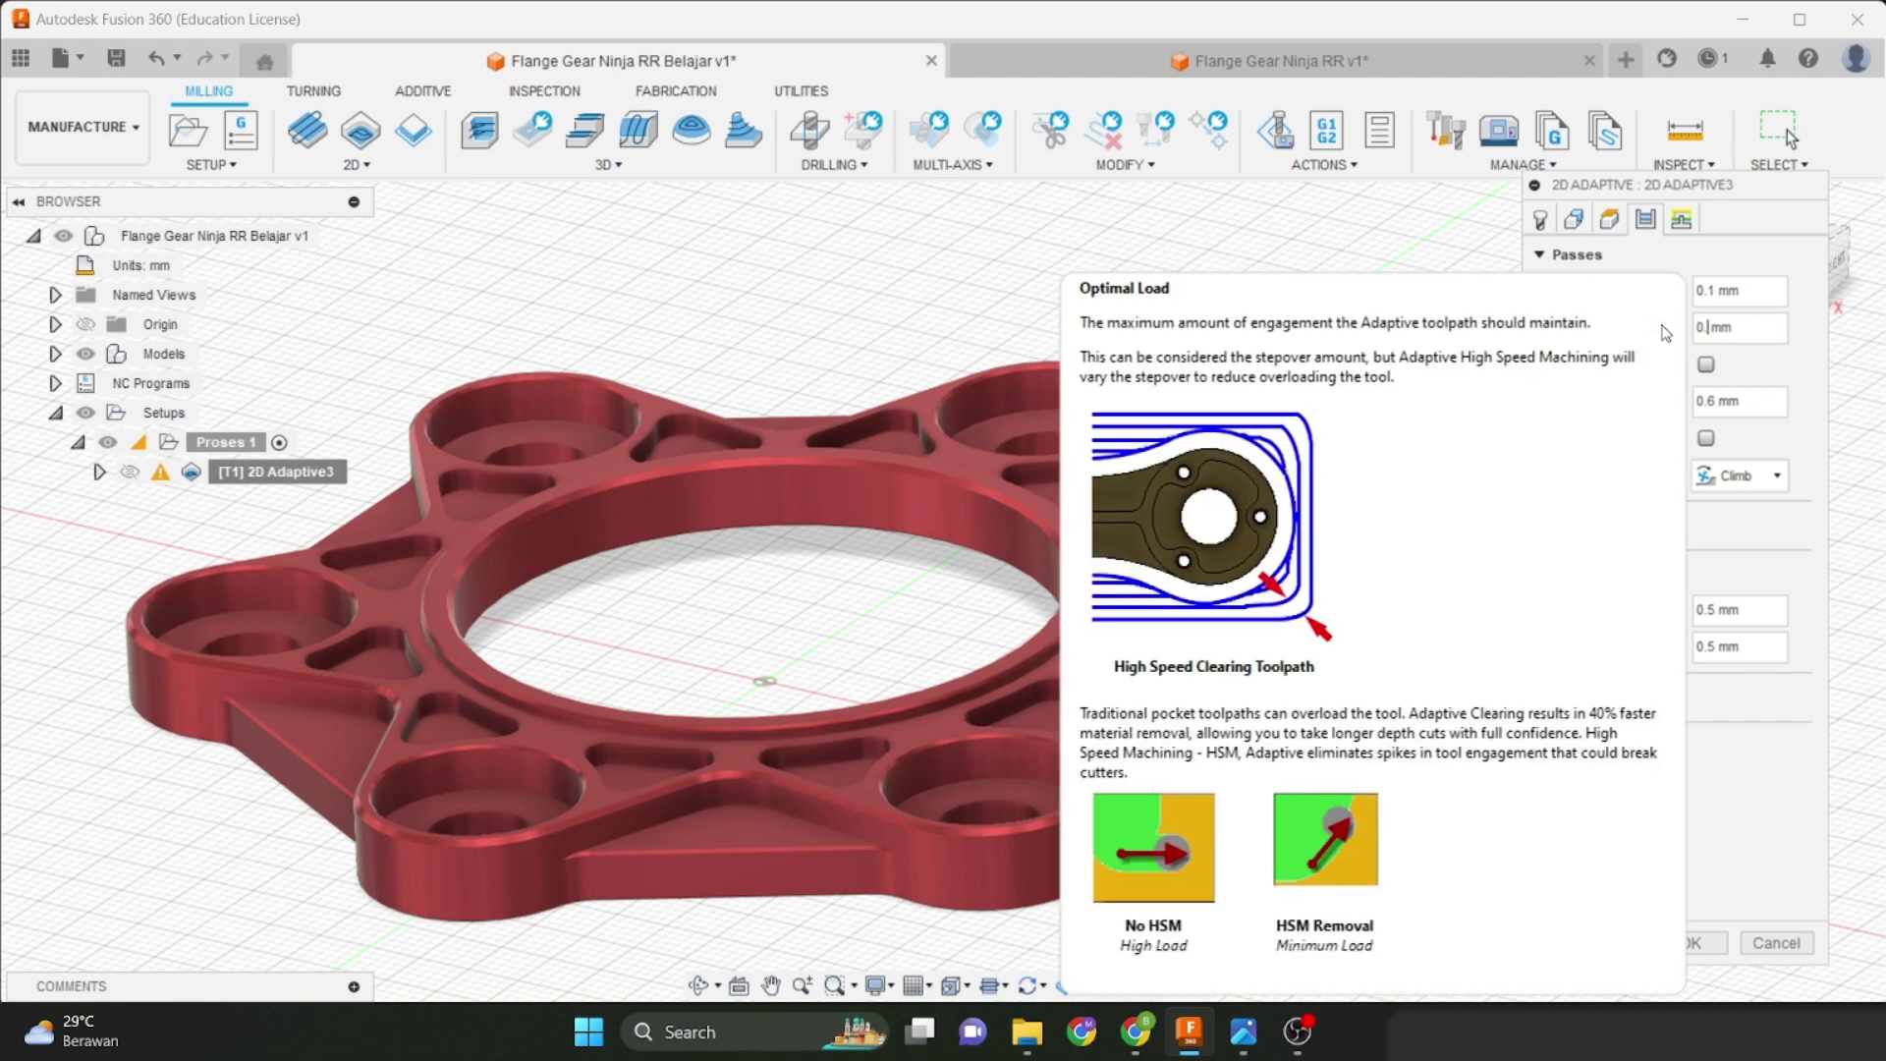
text(.6)
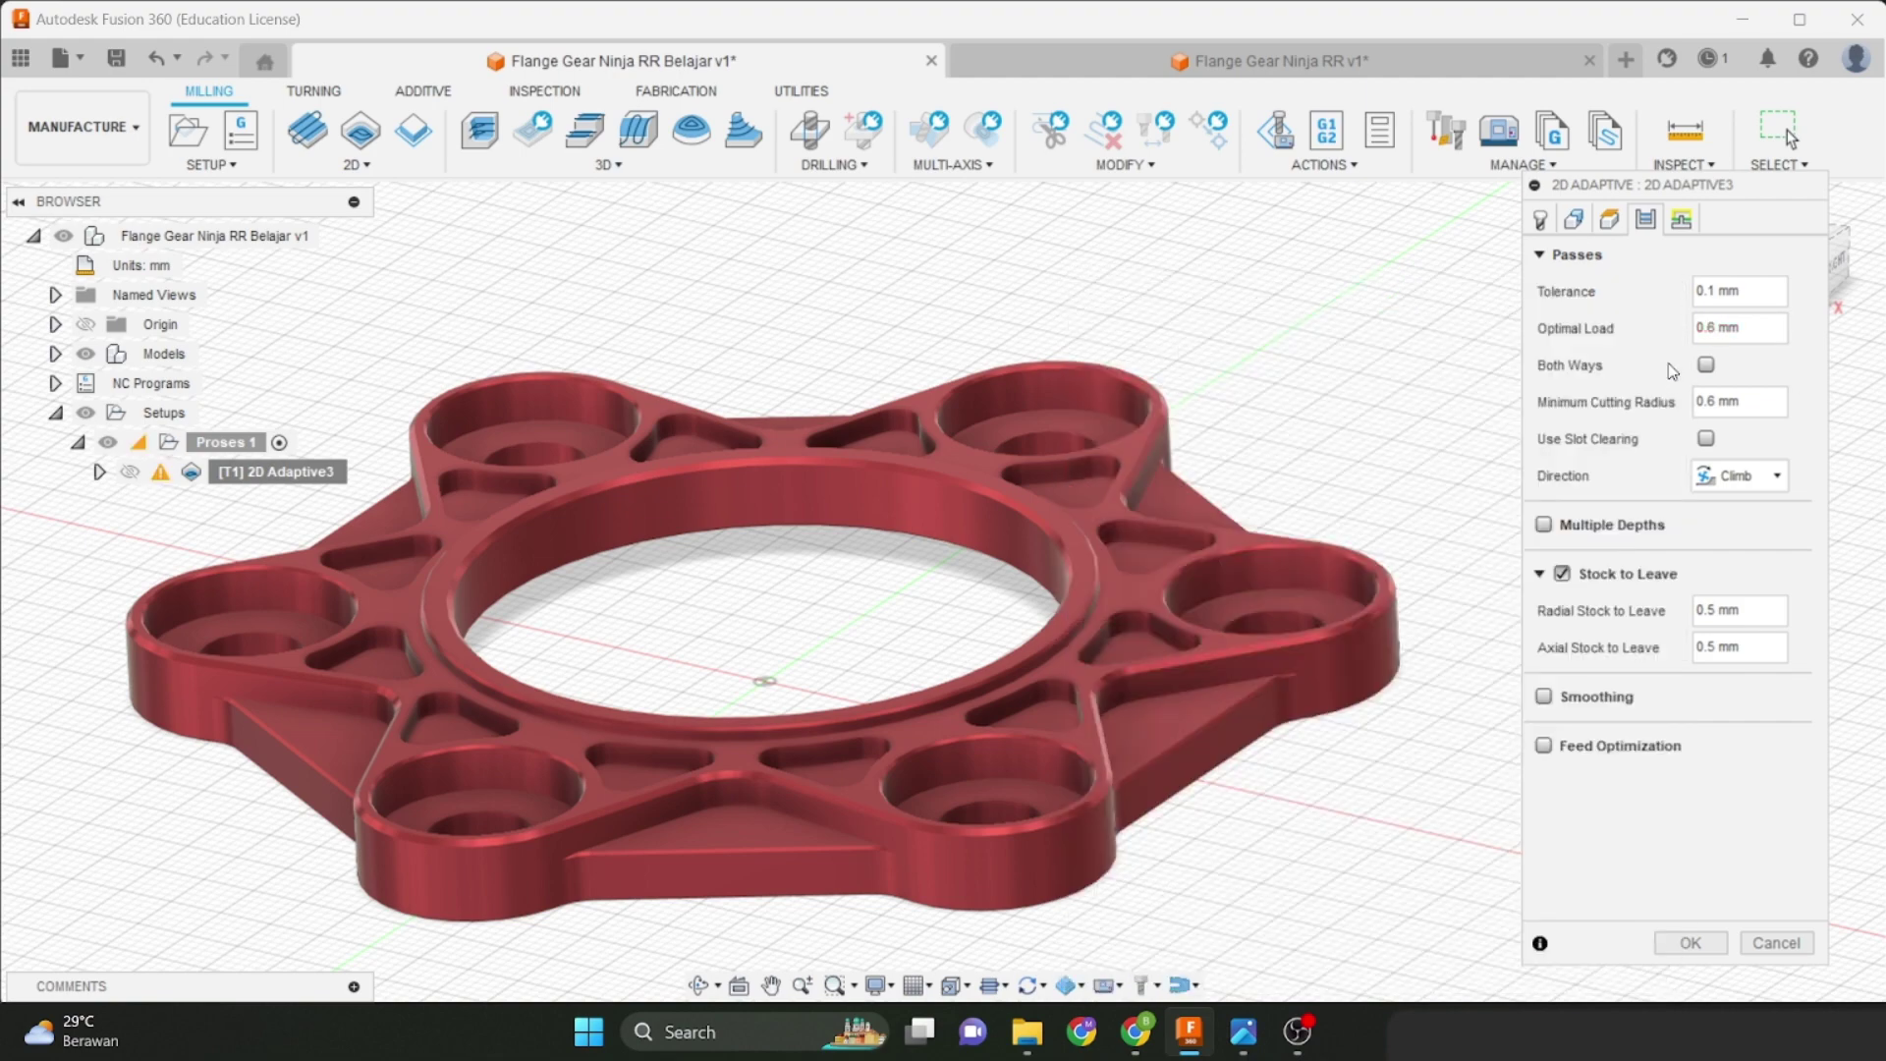
Set the Minimum Cutting Radius of the 2D Adaptive operation to 0 mm.
shift+middle_drag(1179, 478, 1242, 485)
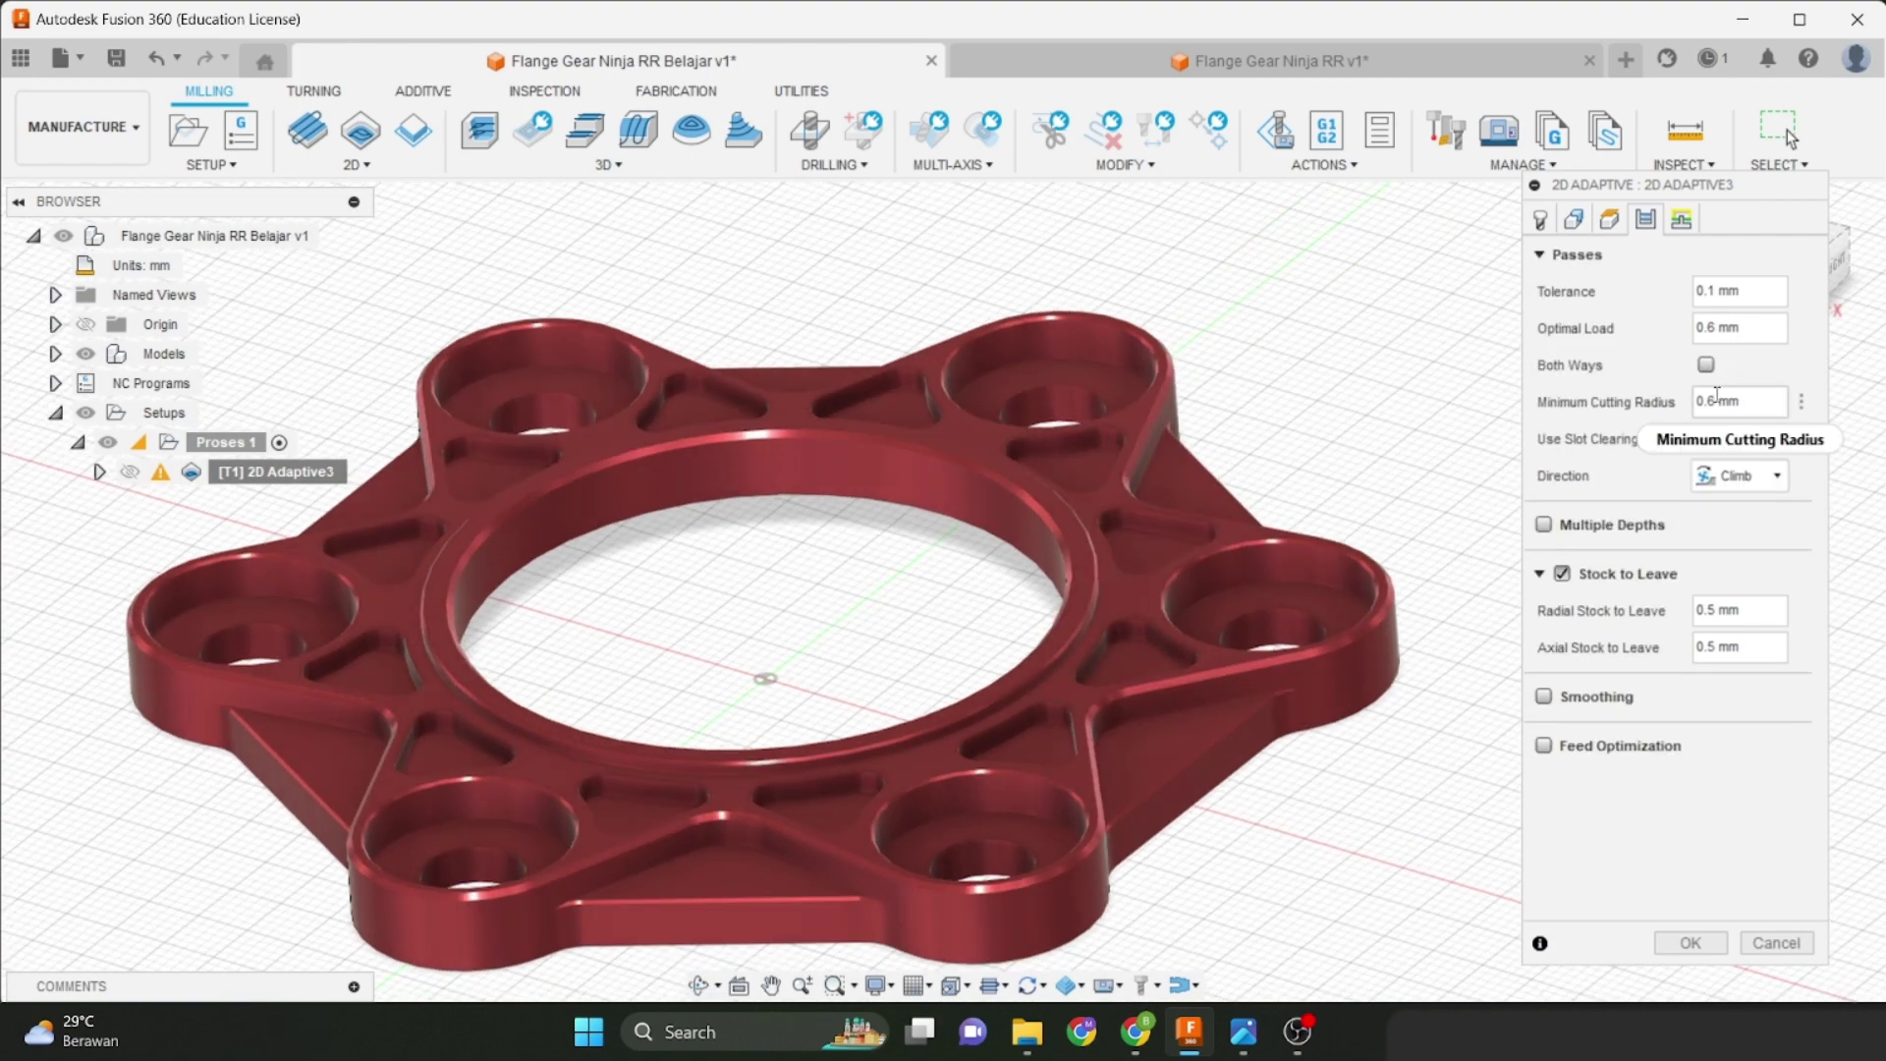
mouse_move(1717, 394)
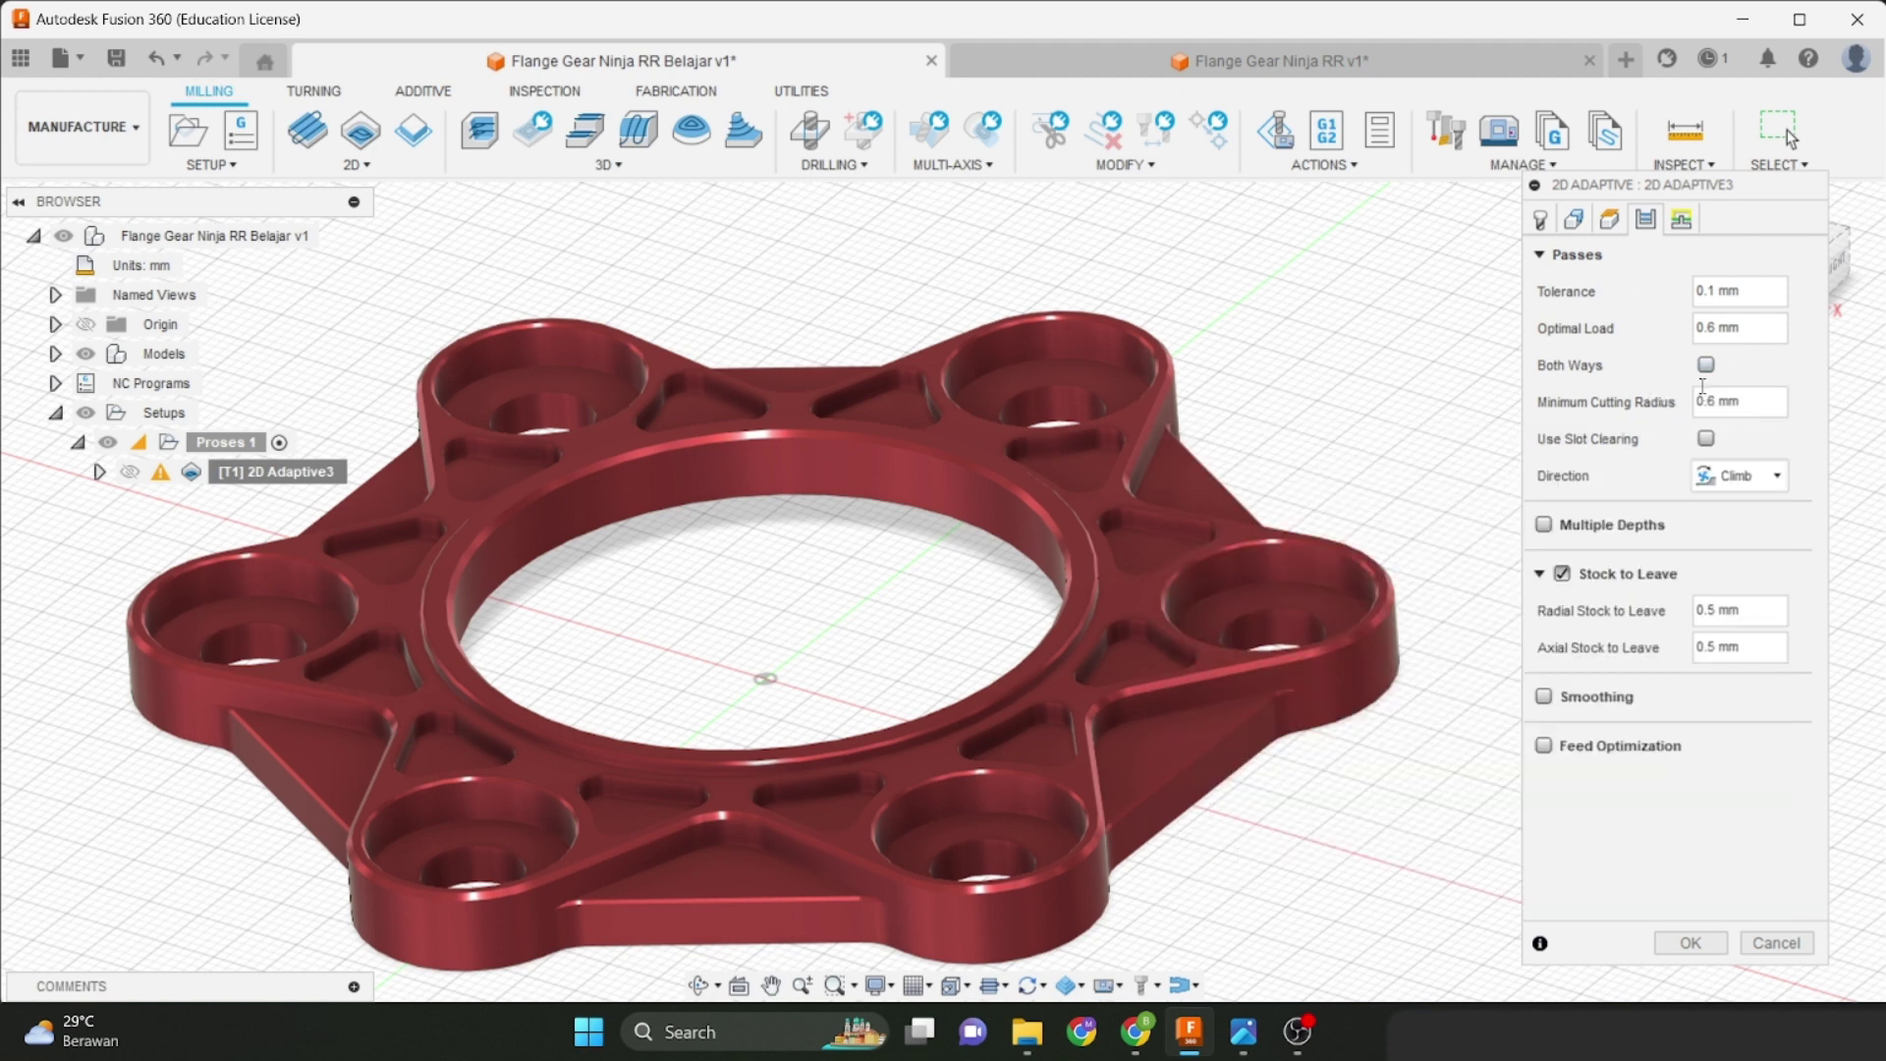
drag(1715, 406, 1655, 424)
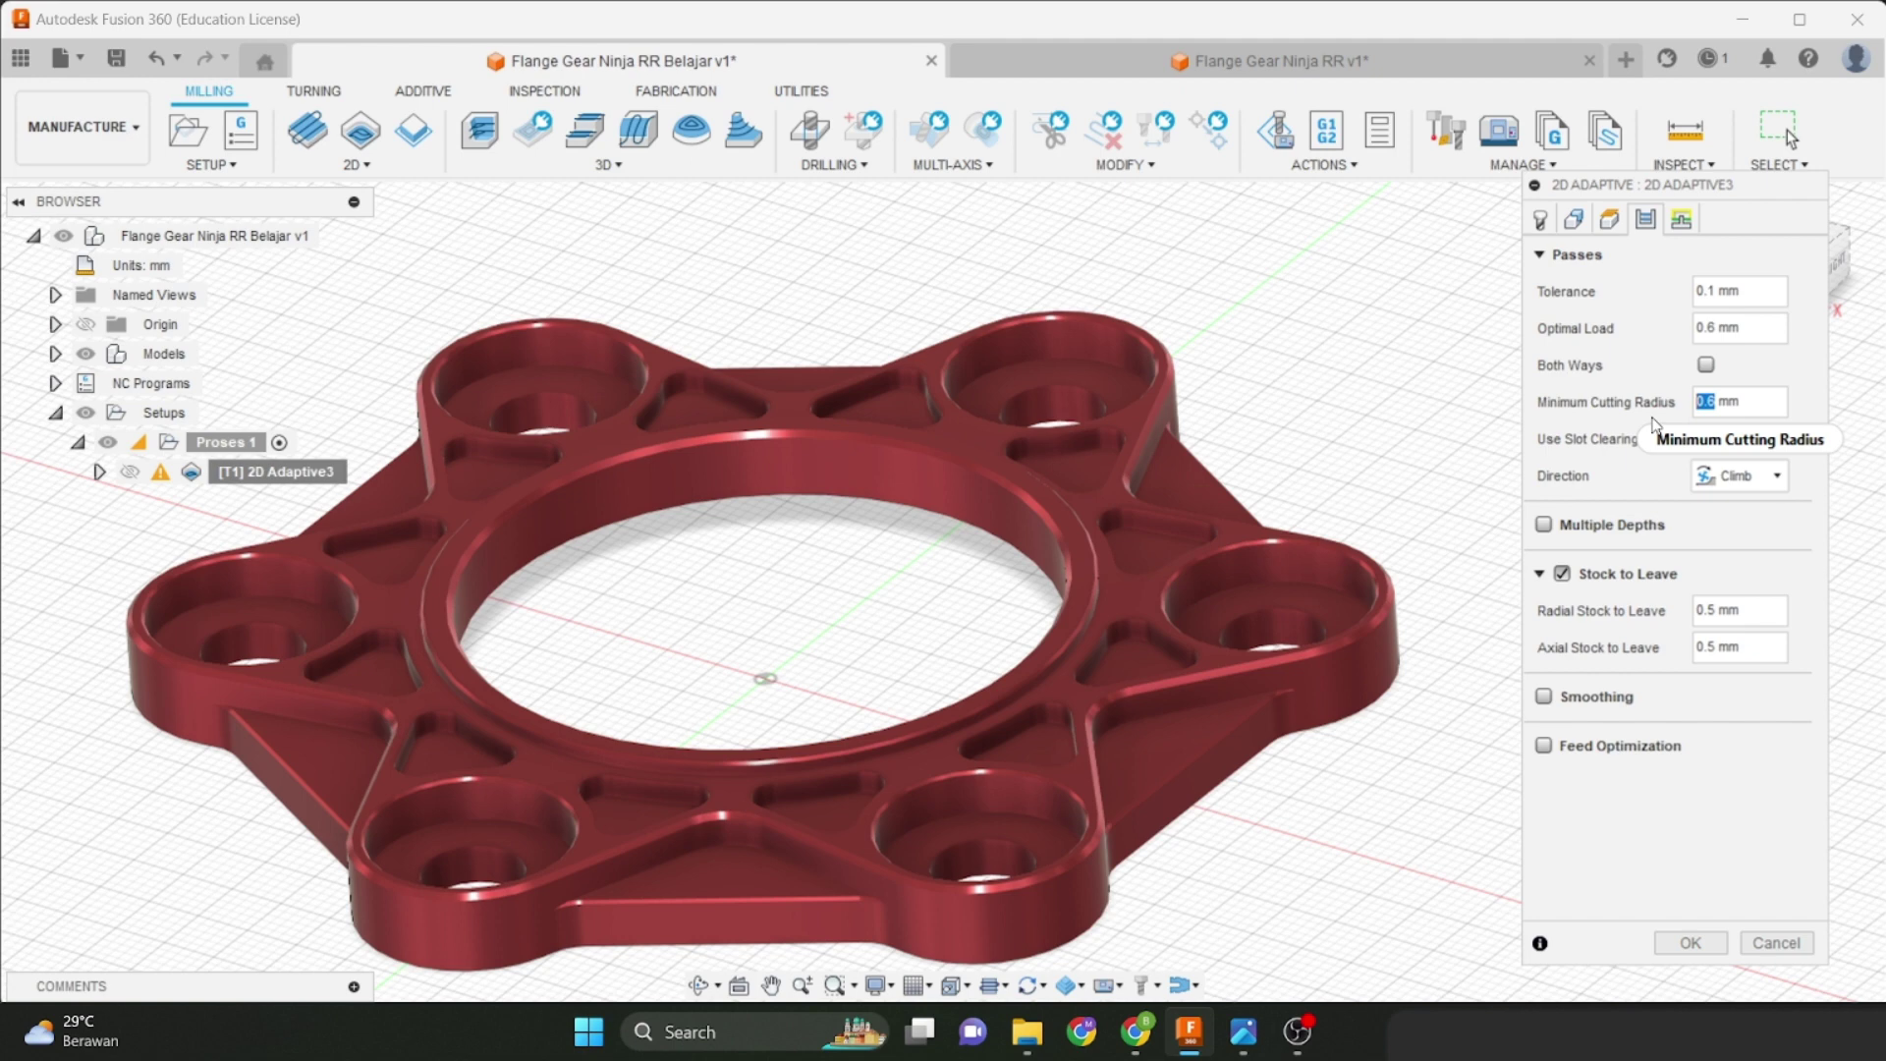
text(0)
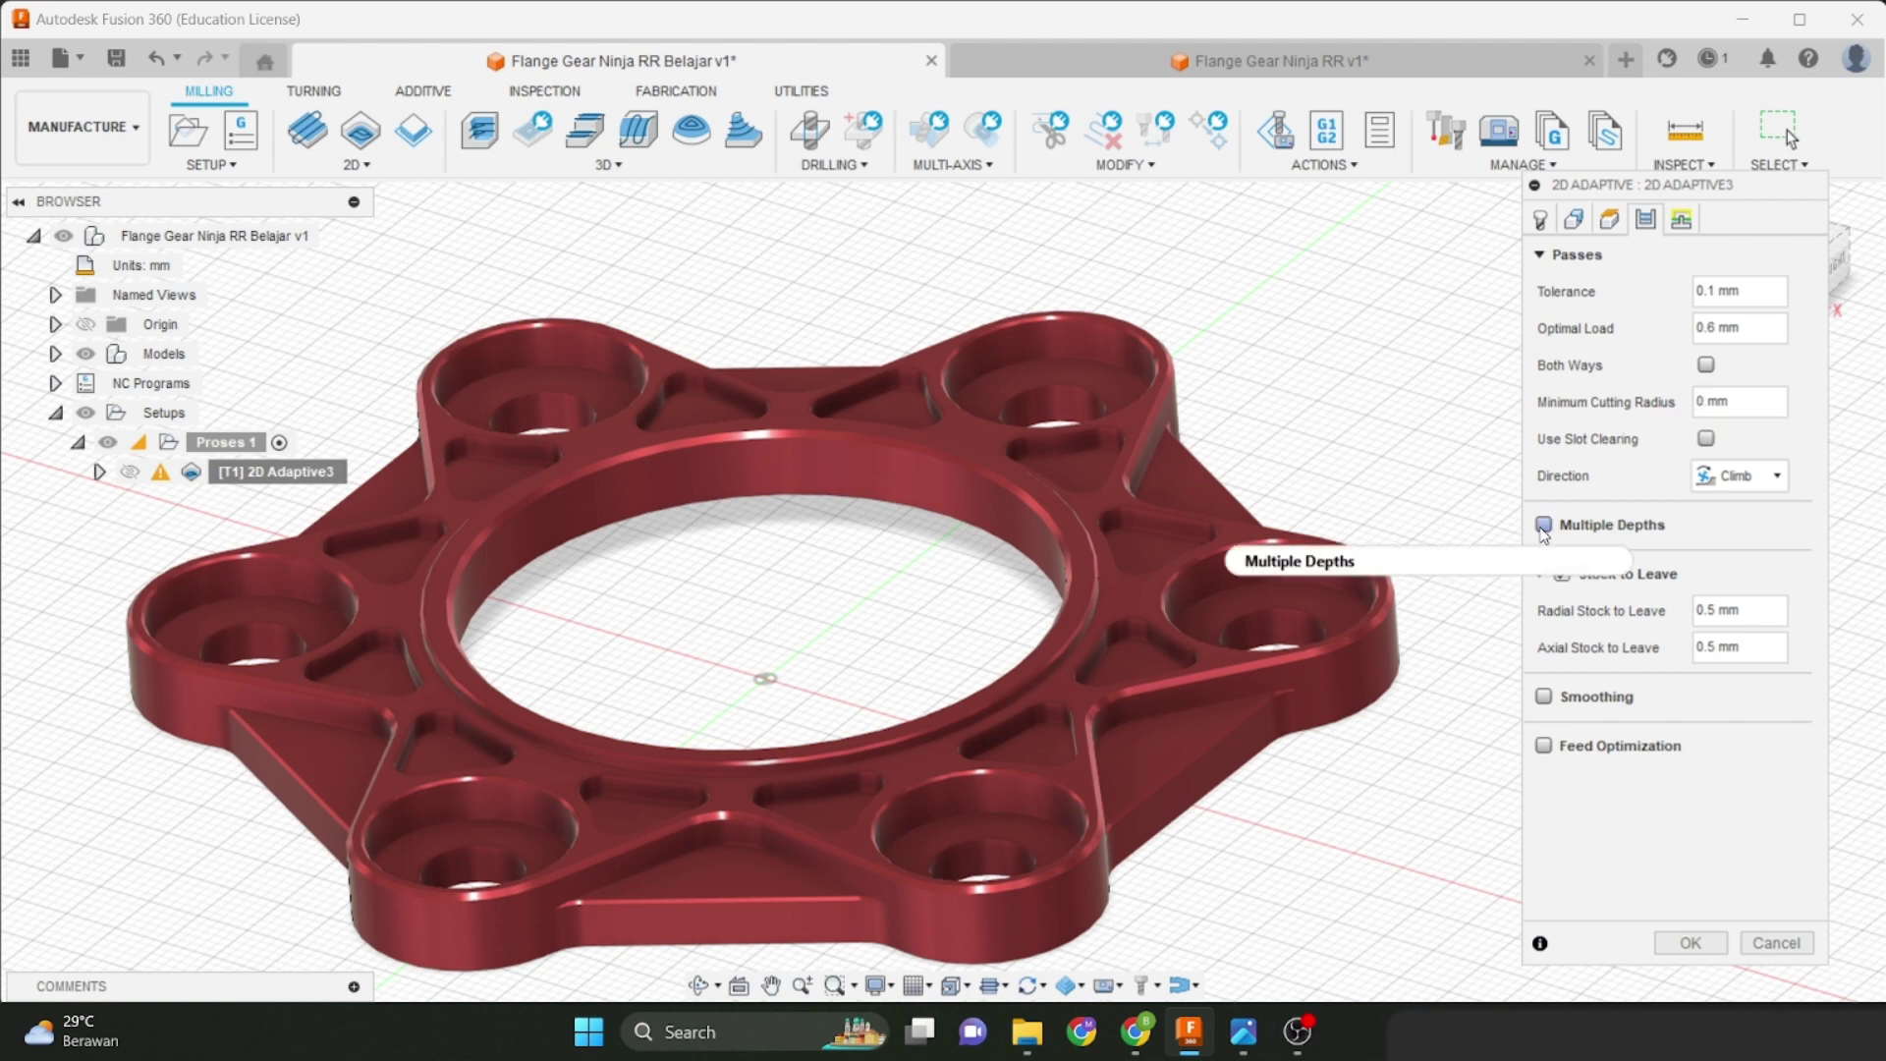
Examine the axial depth of cut in the speed-feed-milling.png diagram in Photos and compare it with the operation's height settings.
mouse_move(1544, 534)
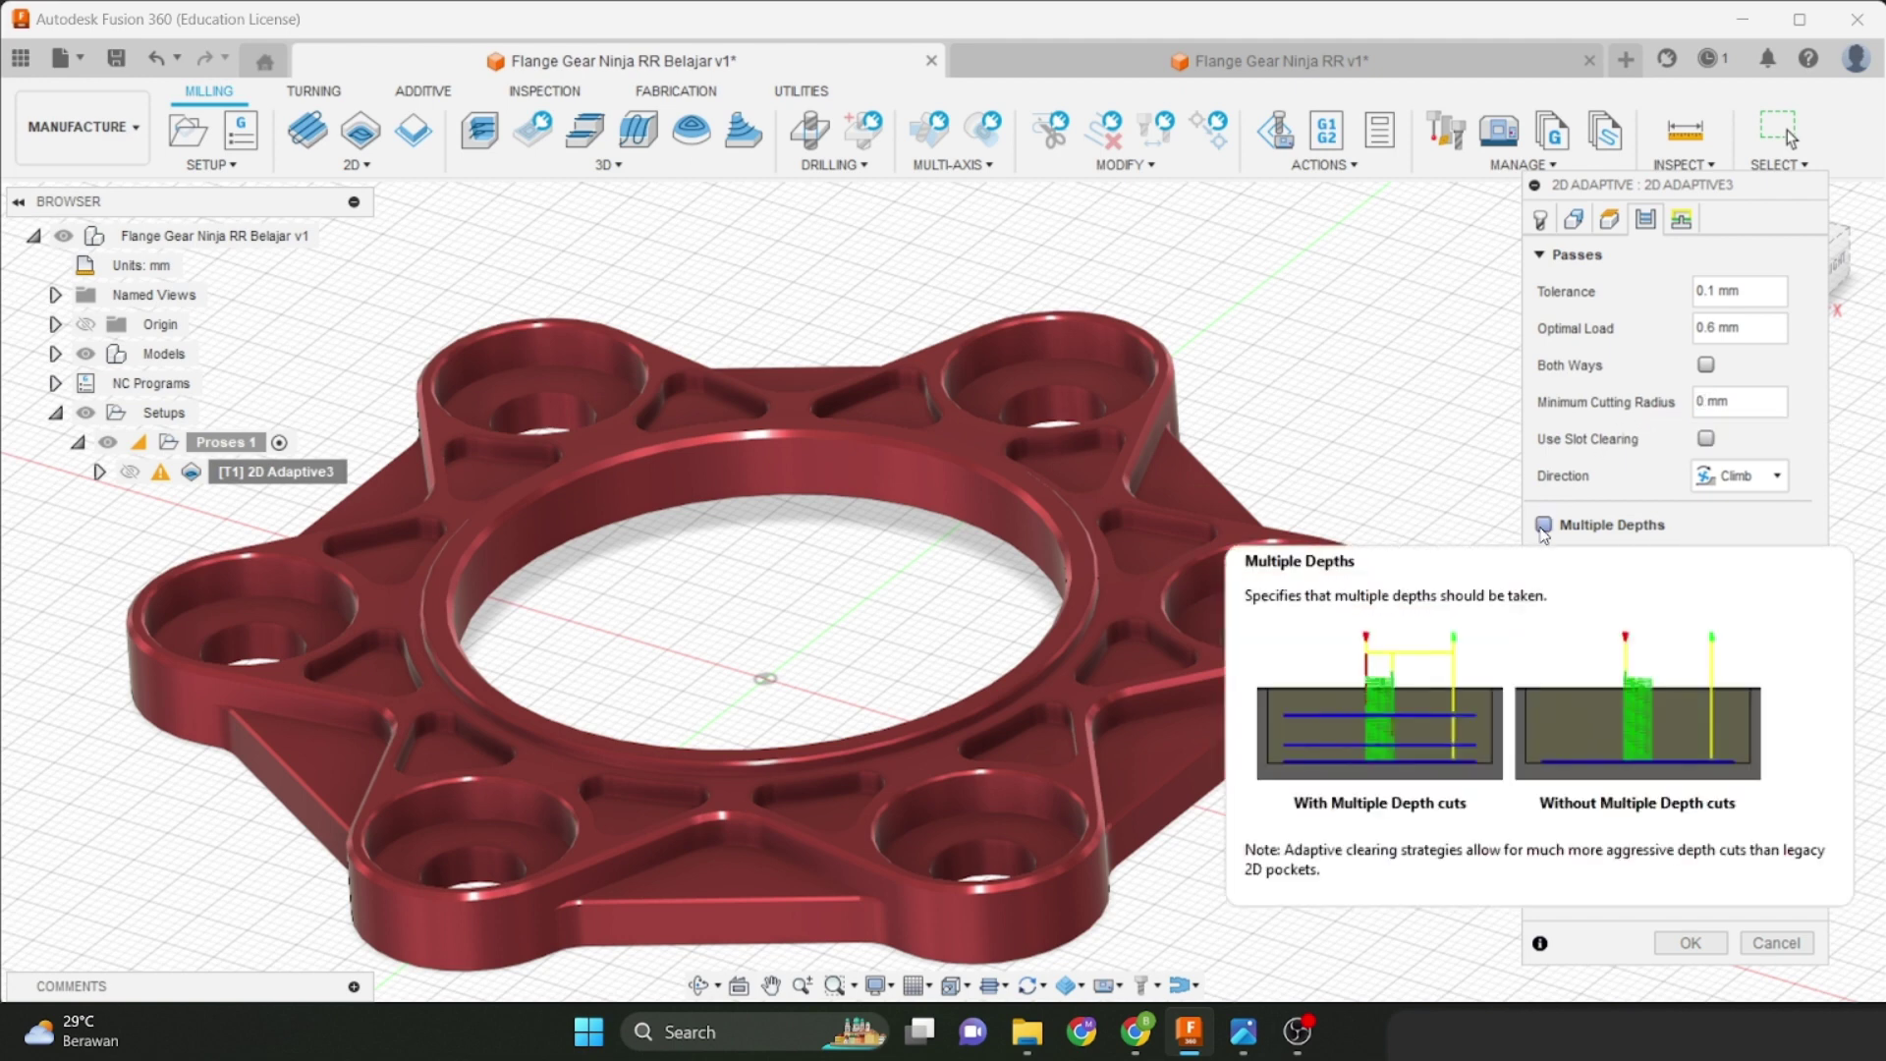
mouse_move(1242, 1031)
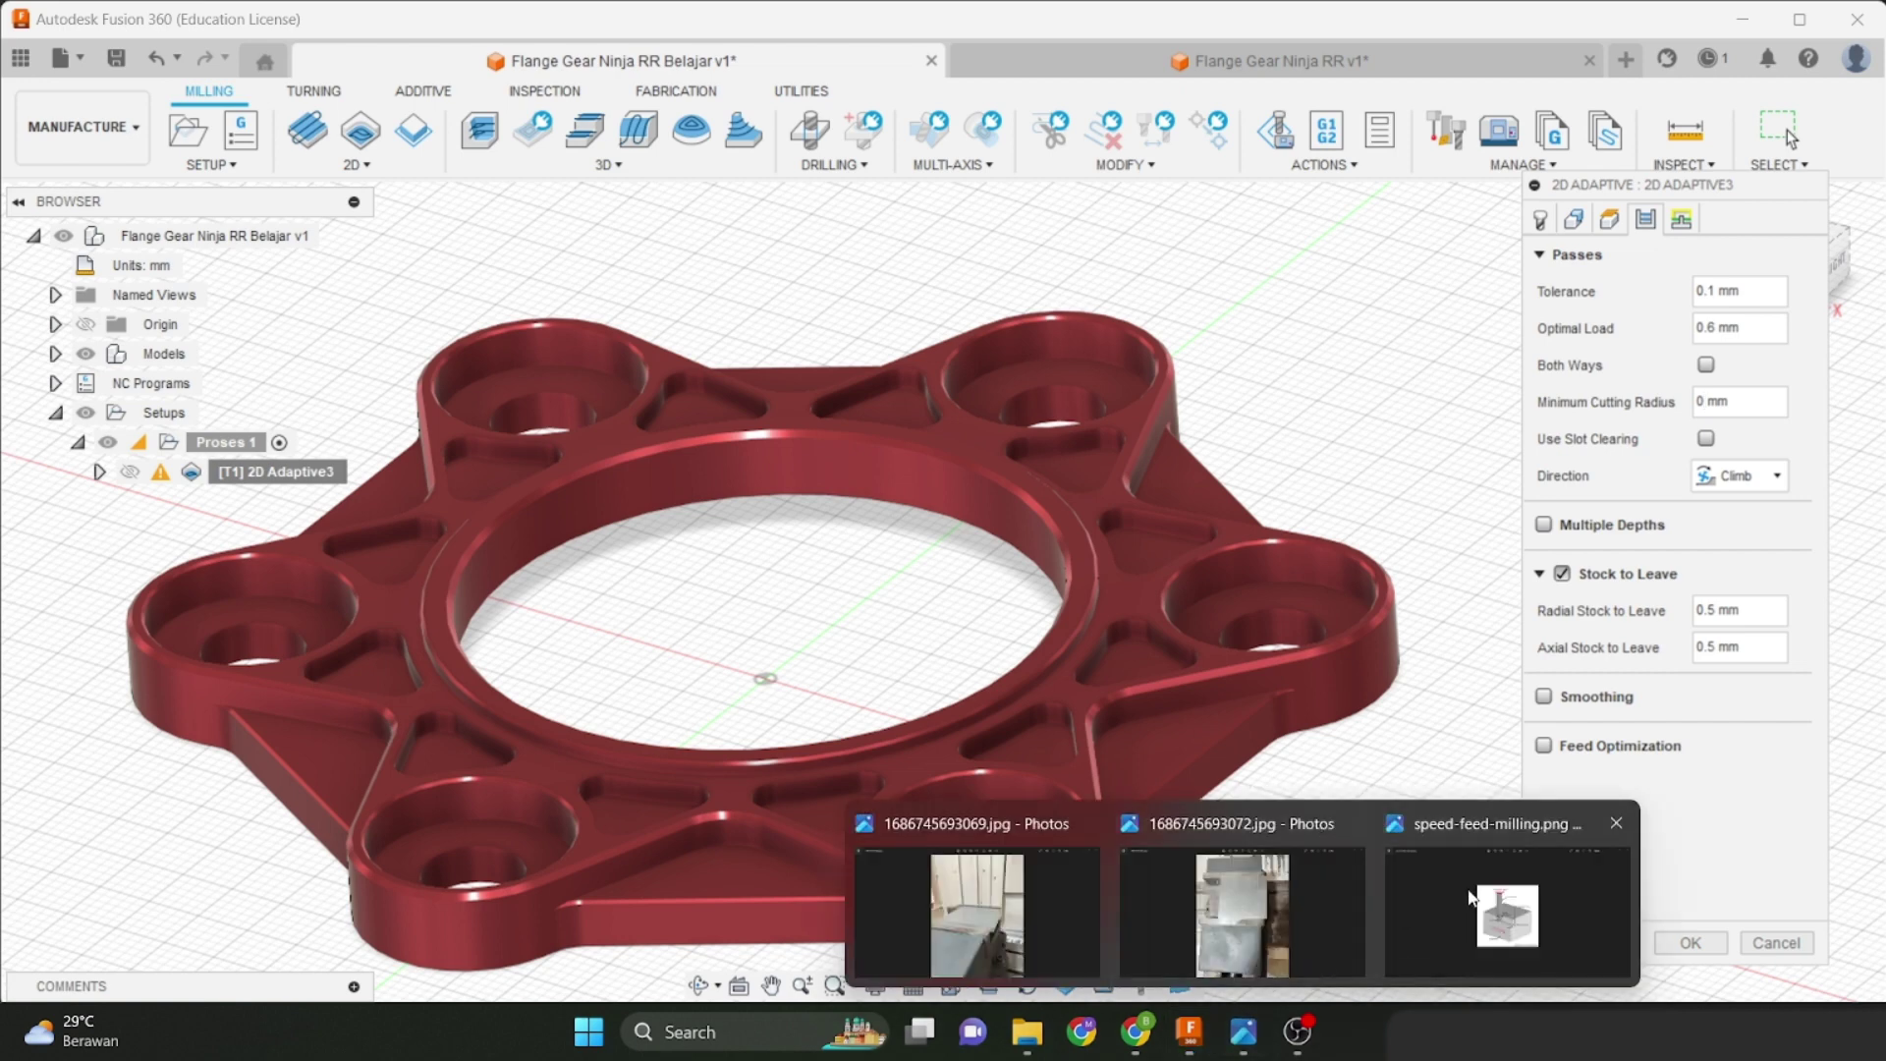
click(1473, 904)
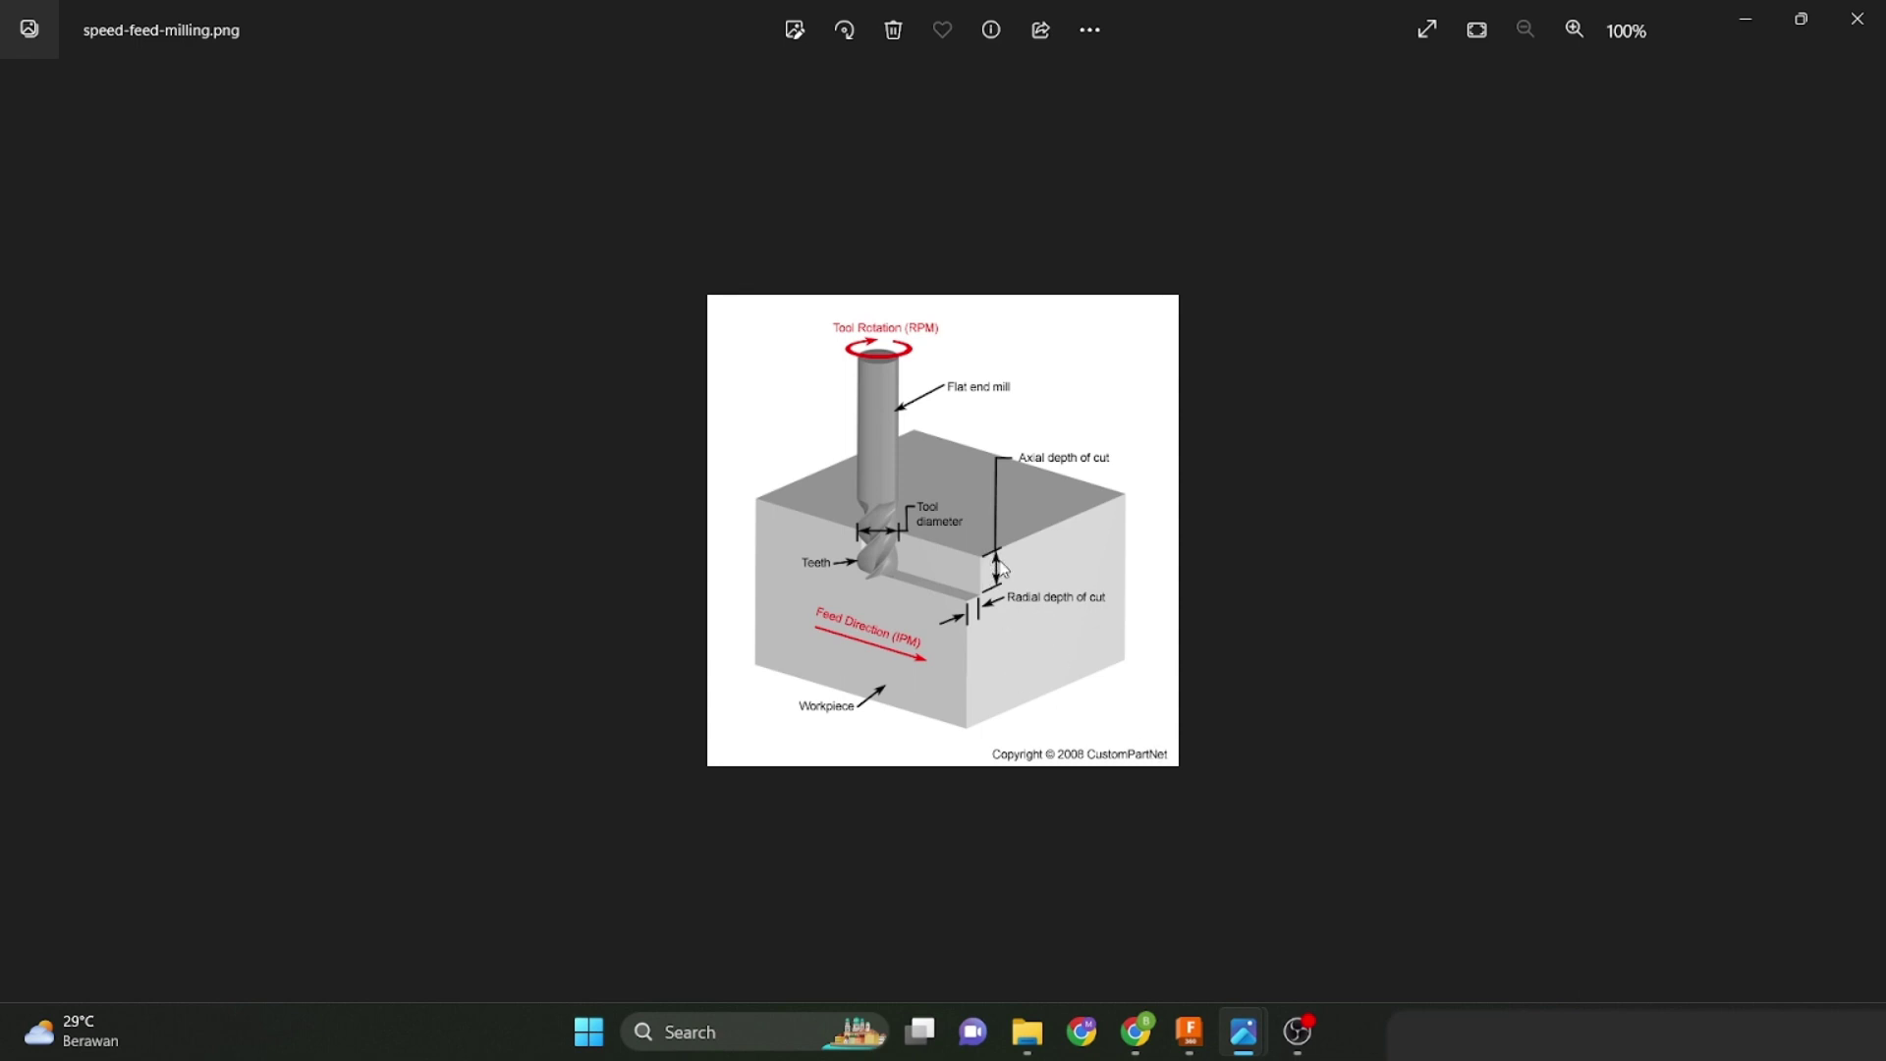
click(1183, 1030)
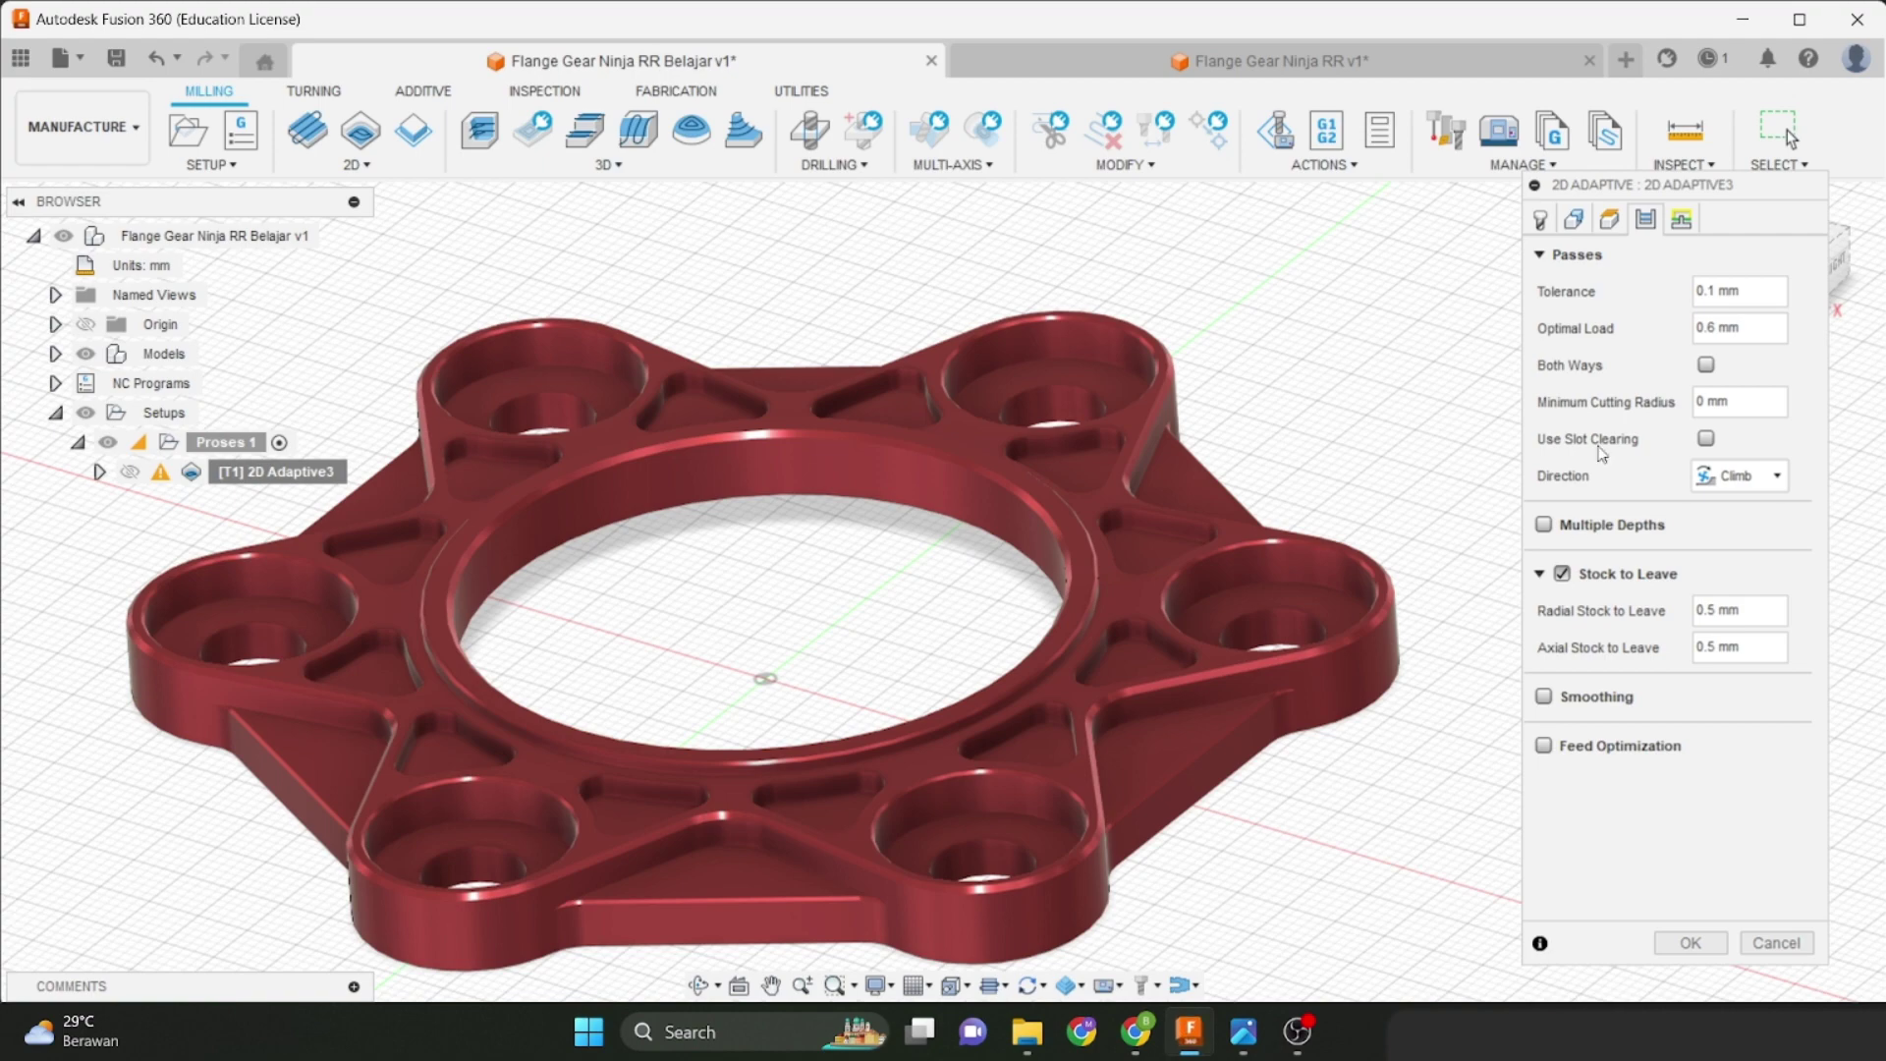
click(1609, 218)
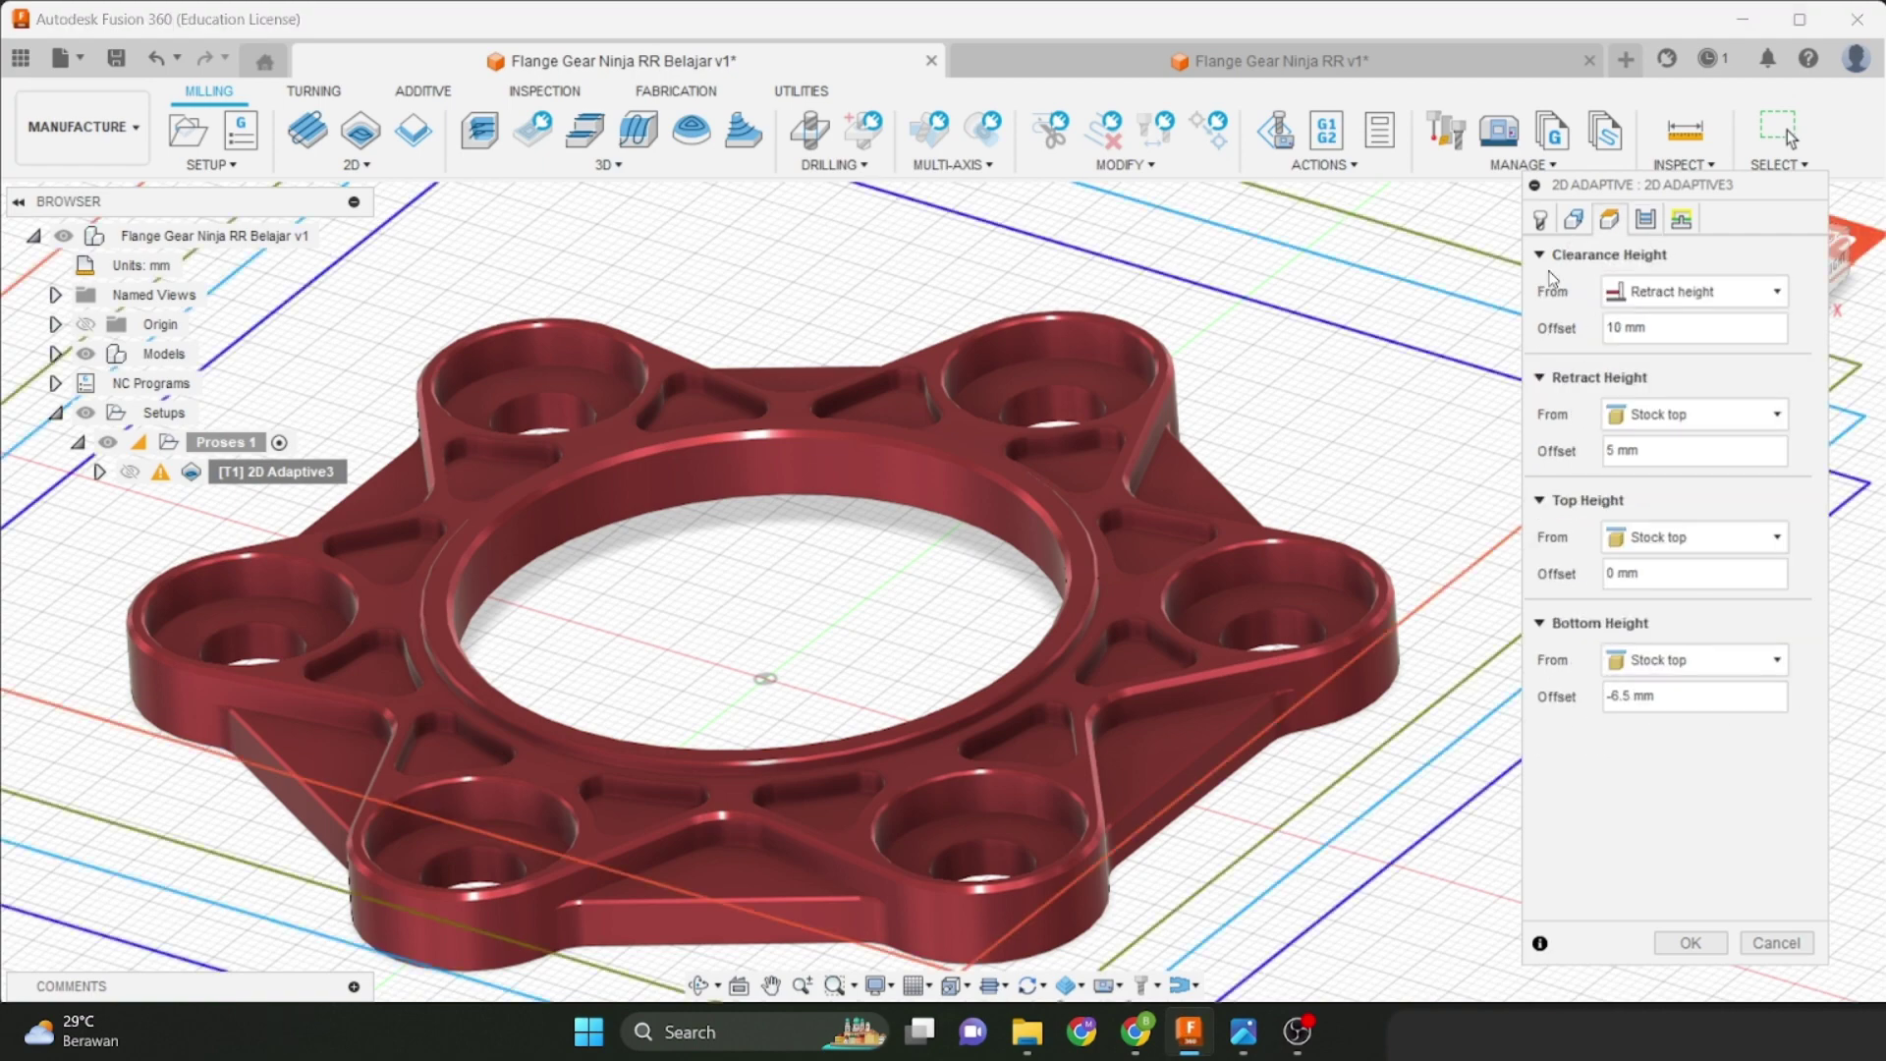
click(1645, 218)
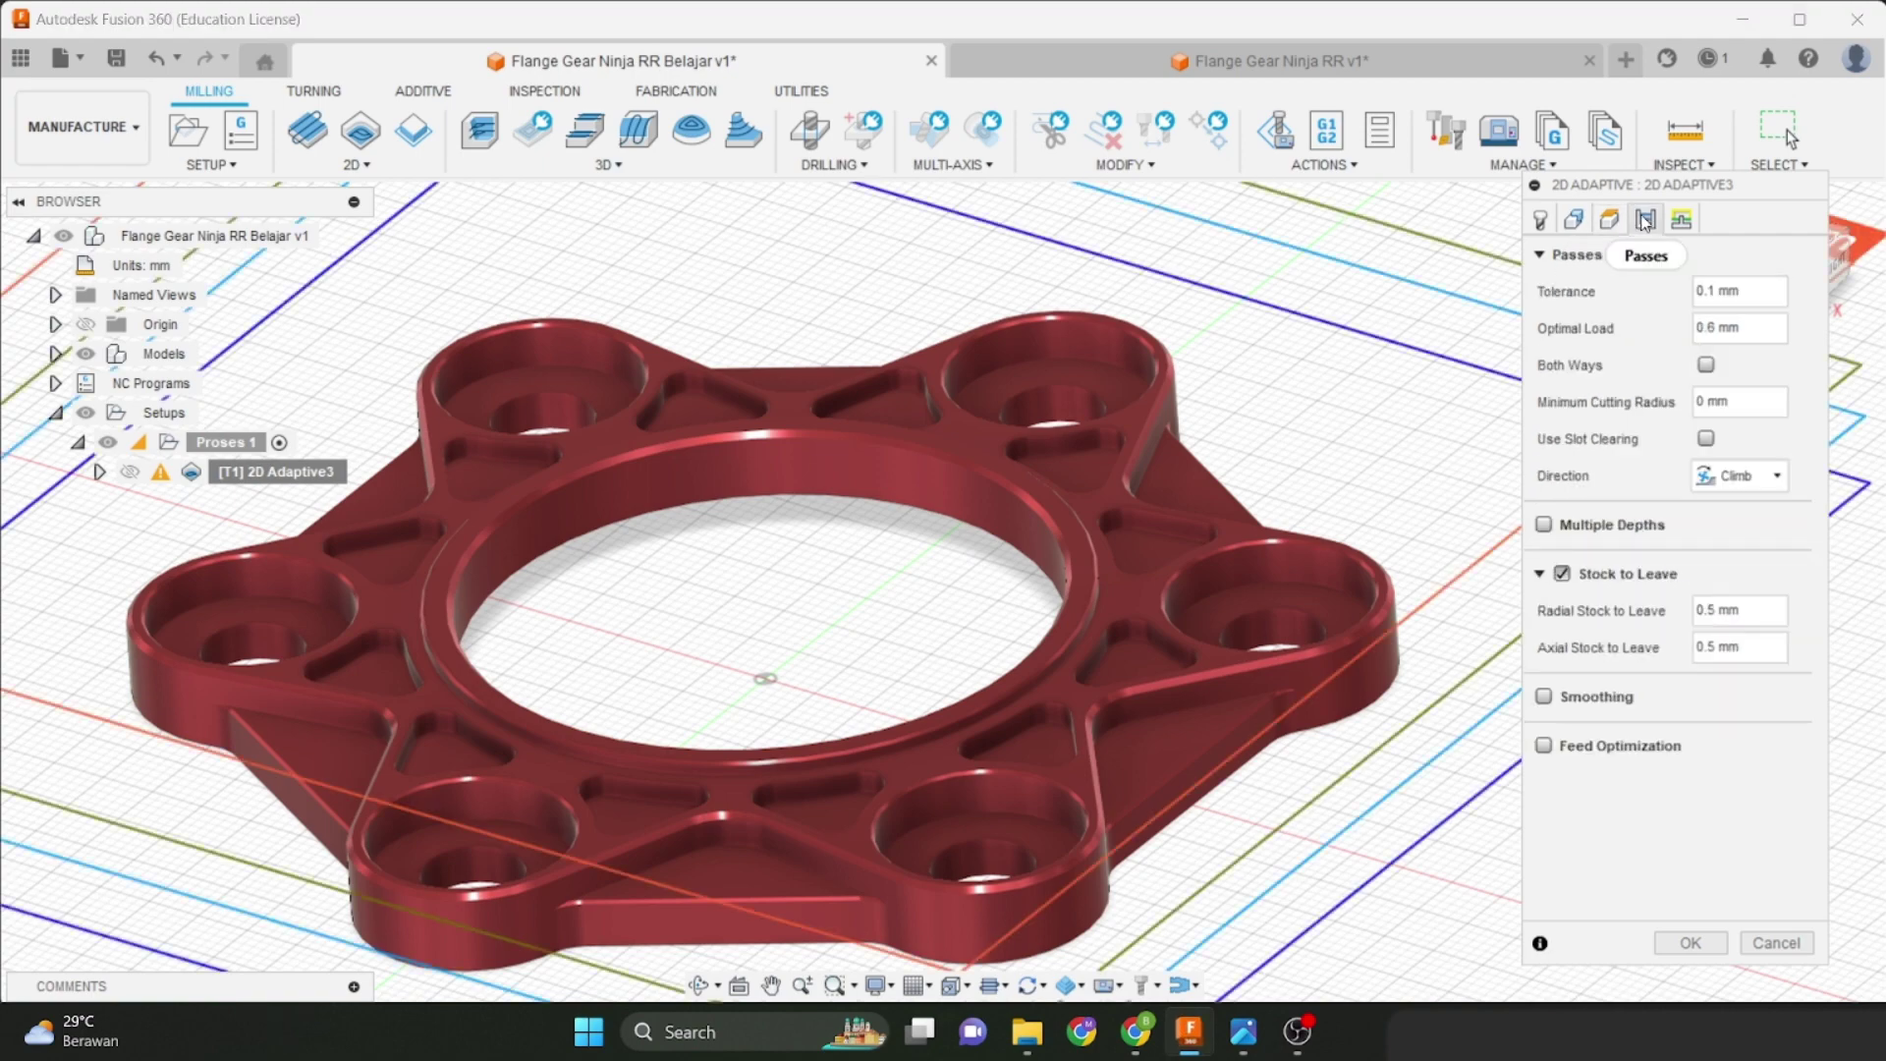
Try Multiple Depths with a maximum roughing stepdown of 6 mm, check it against the height settings, and disable Multiple Depths.
click(1543, 529)
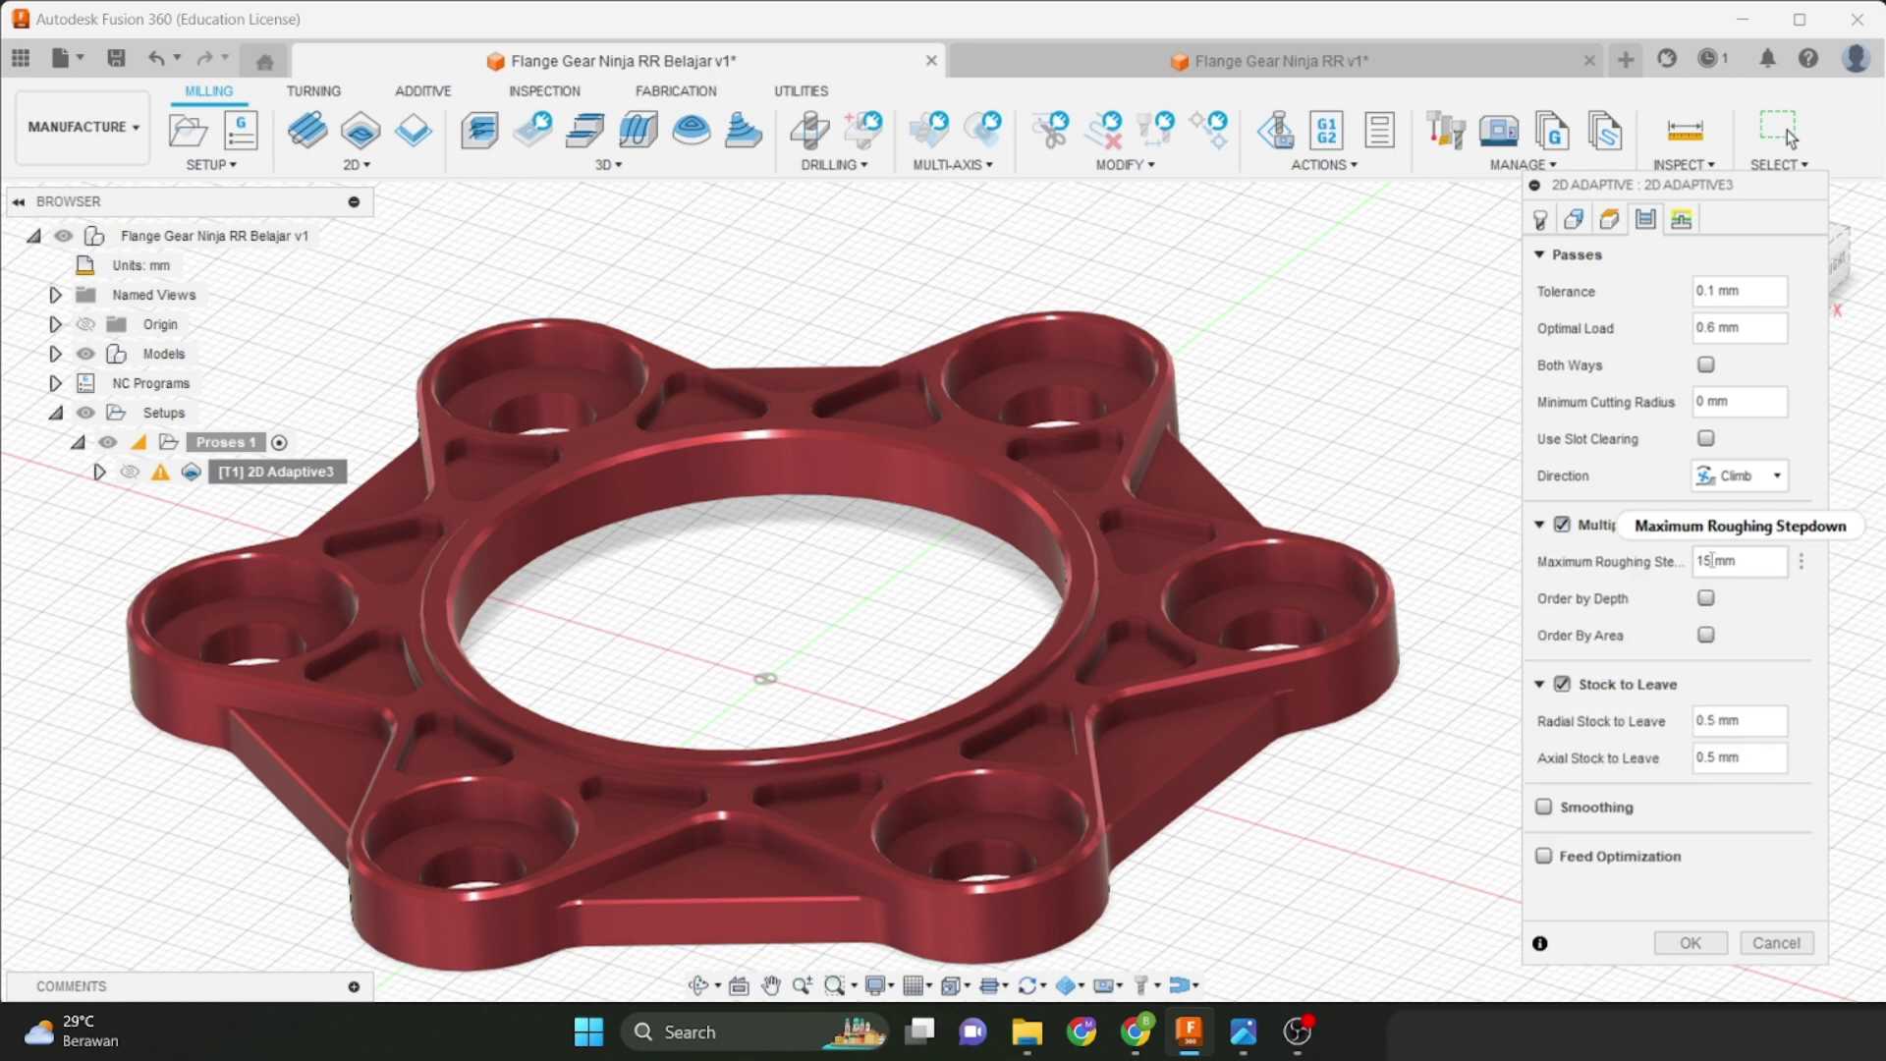
double_click(1707, 560)
text(6)
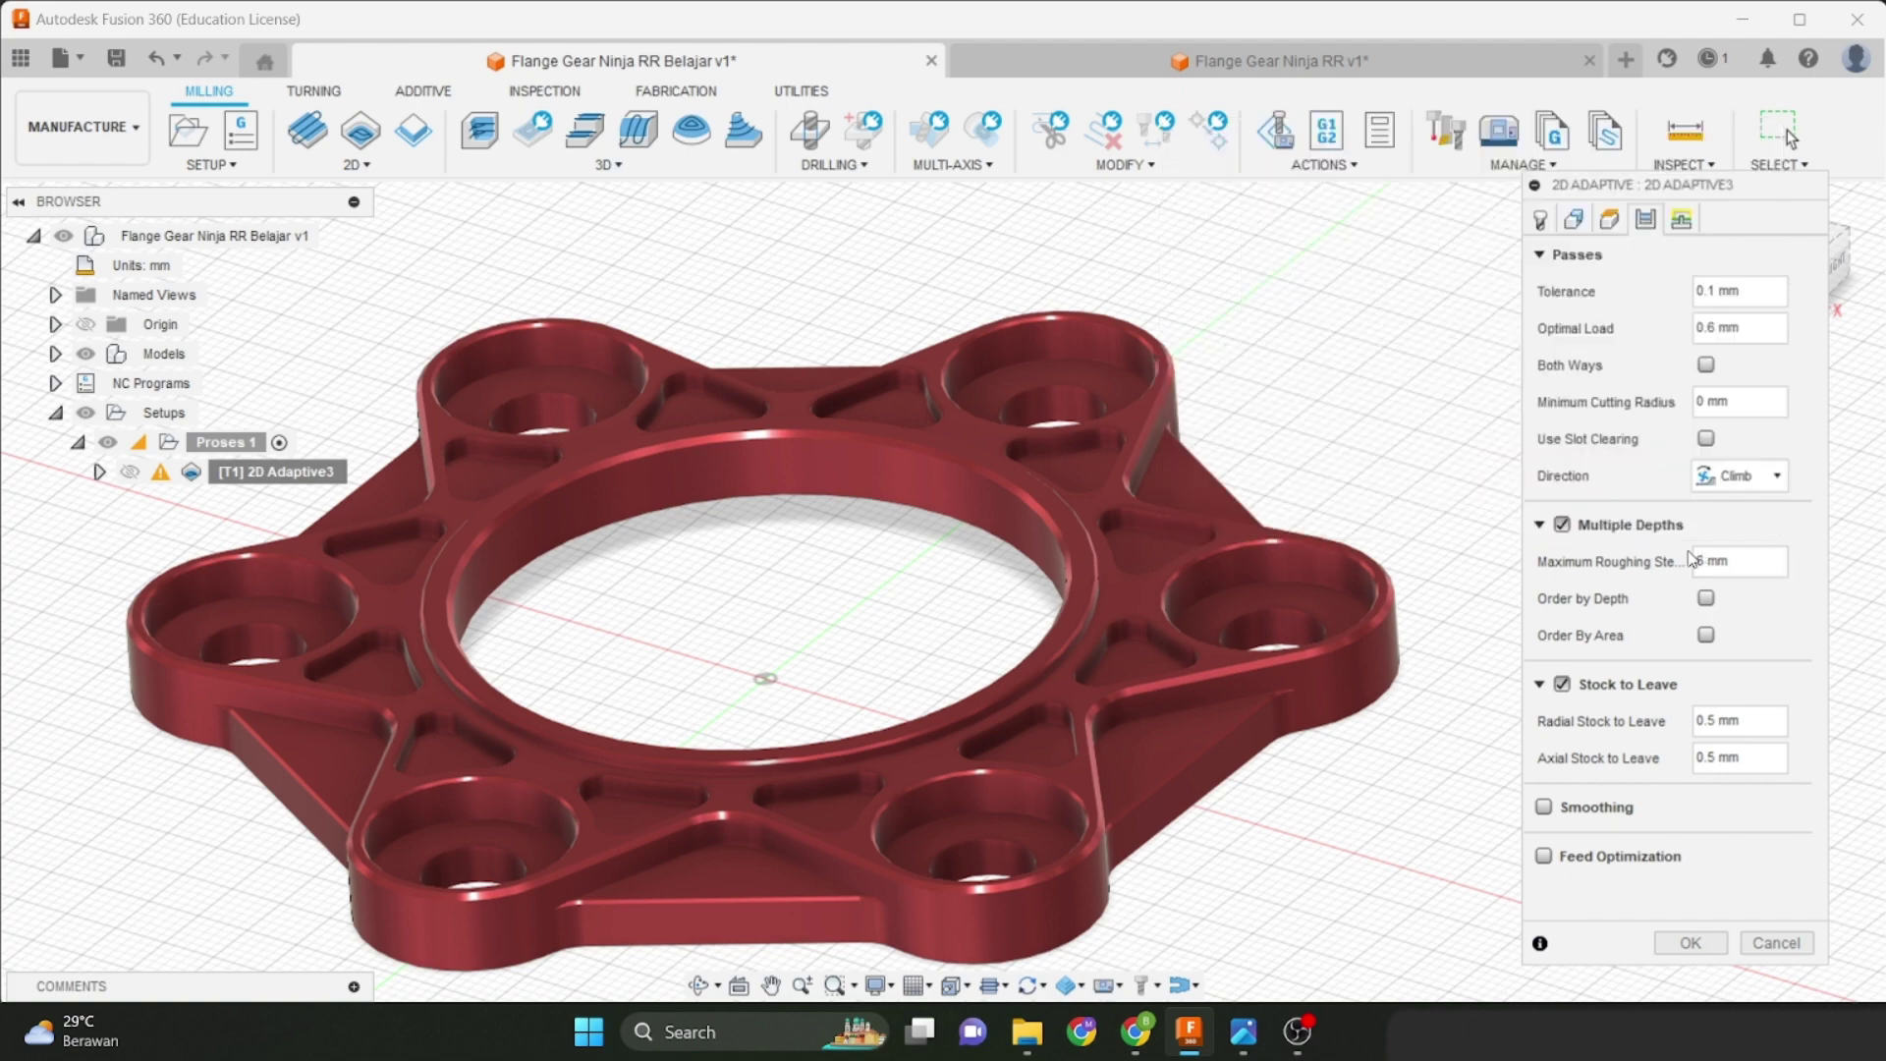
click(1613, 224)
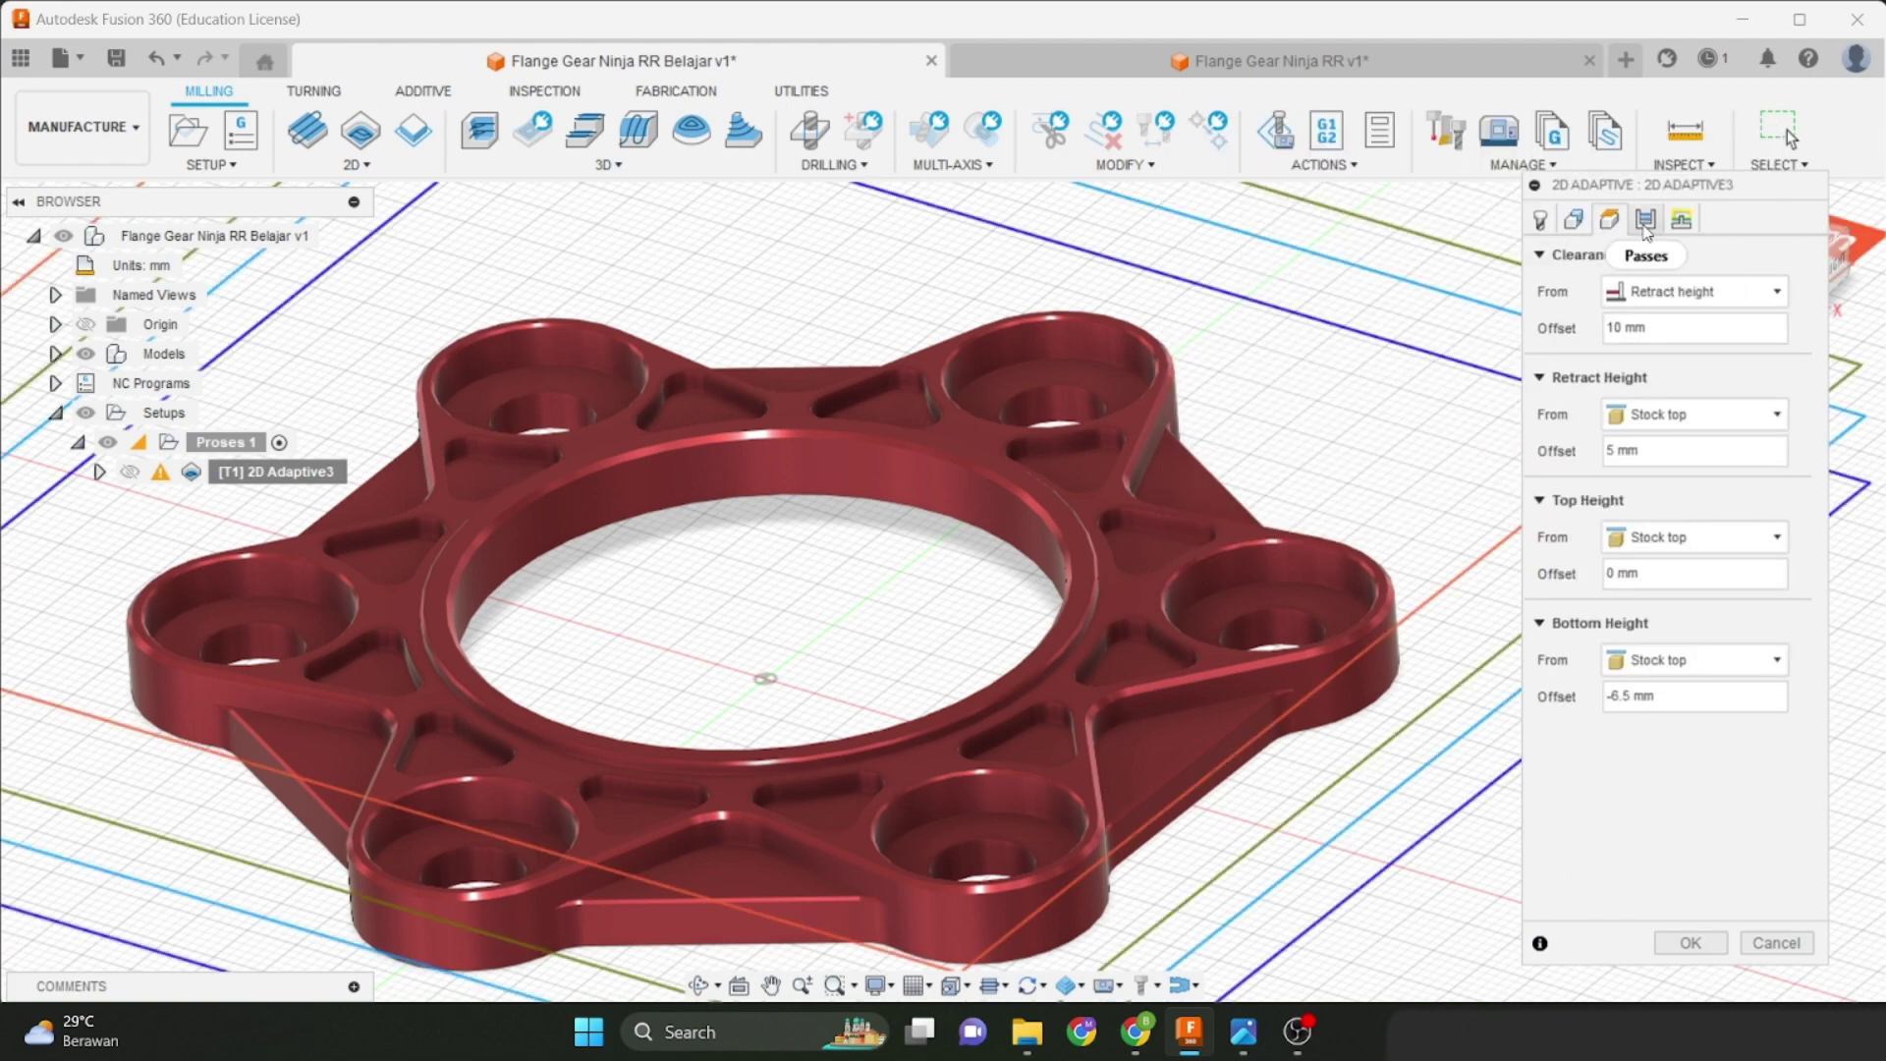
click(1646, 222)
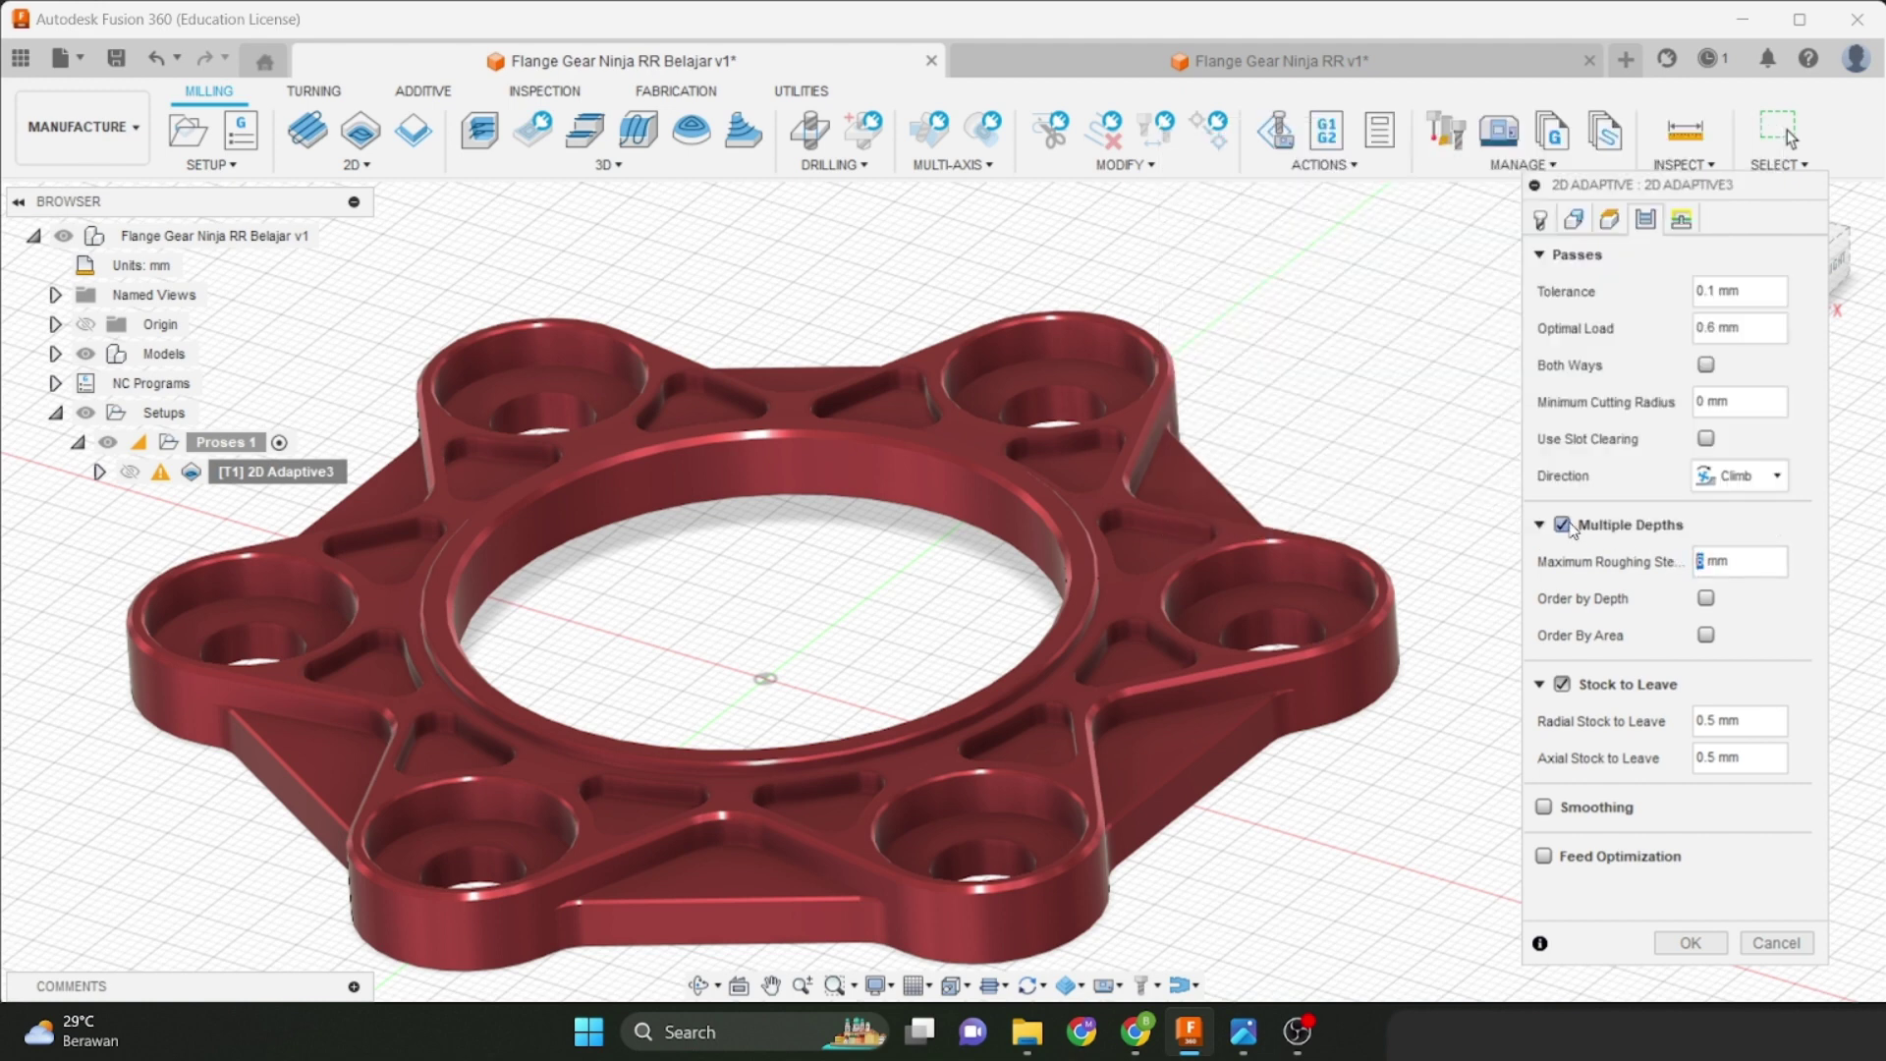
click(1563, 529)
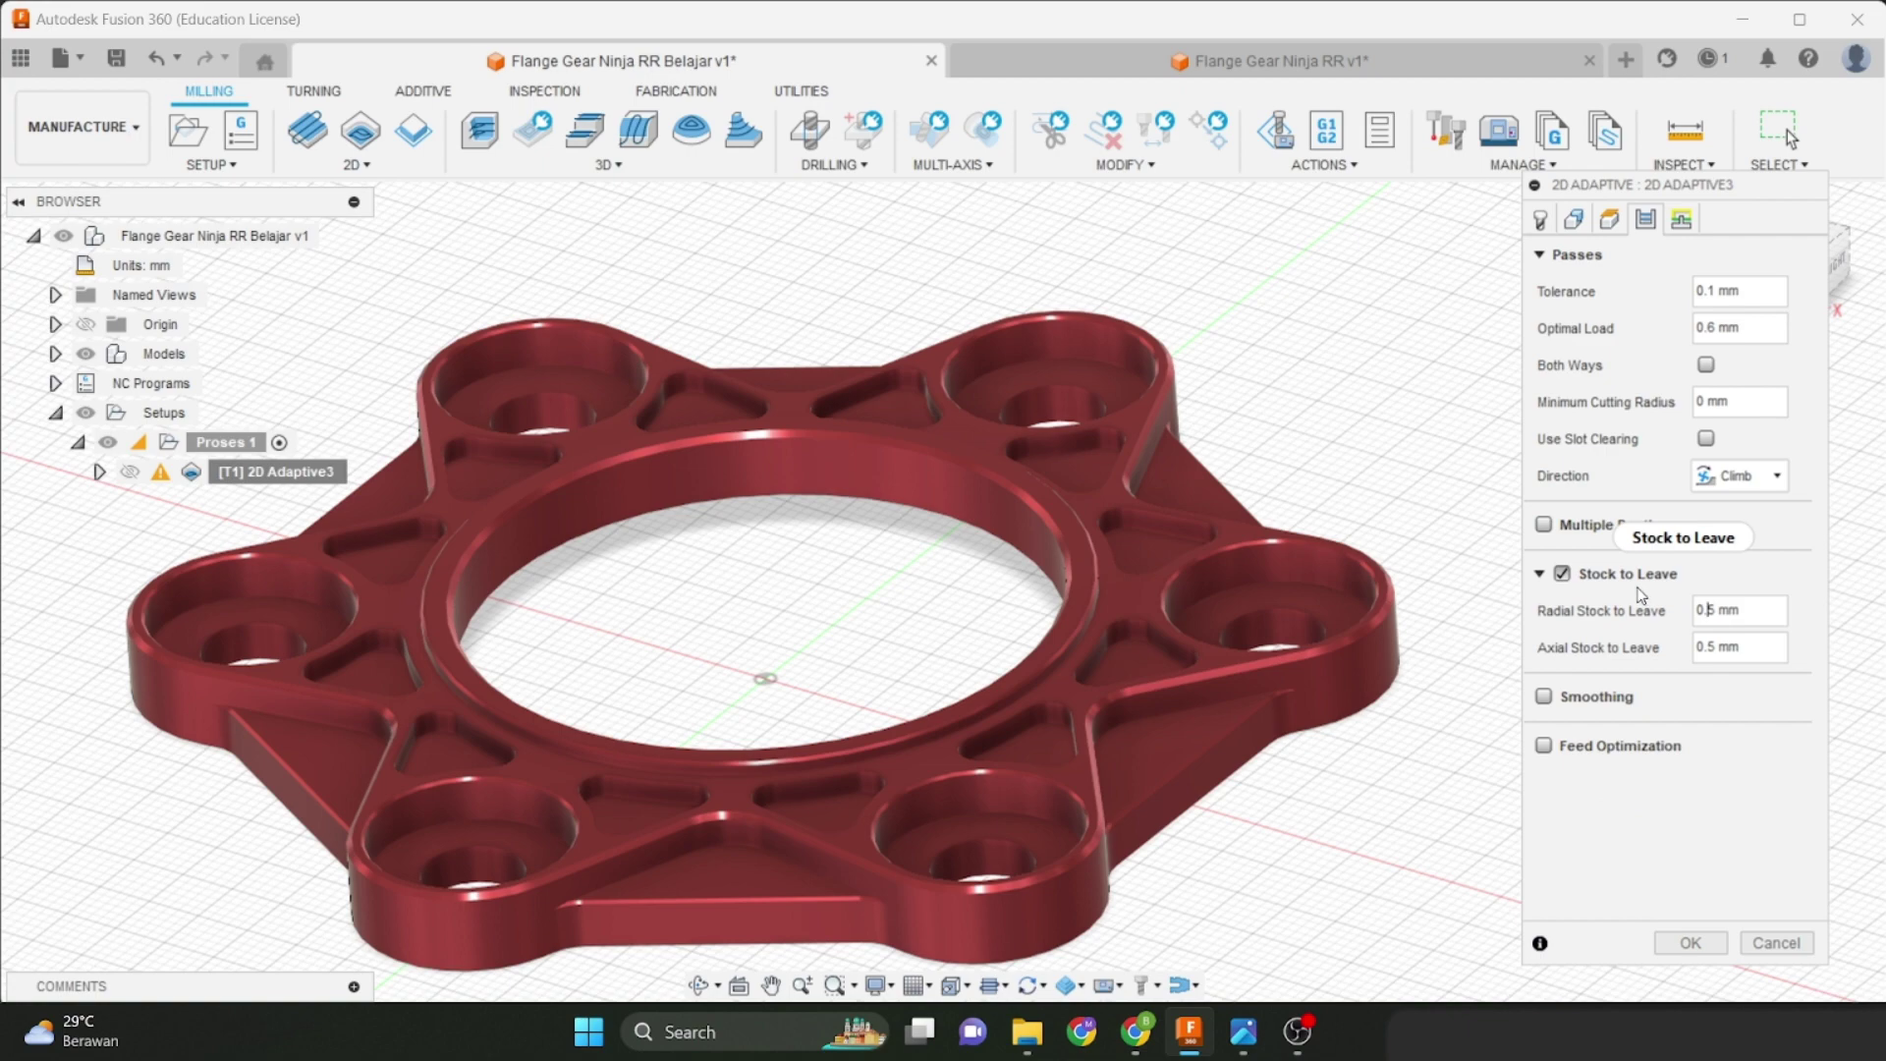
Set the 2D Adaptive operation's Radial Stock to Leave to 0.15 mm and Axial Stock to Leave to 0.05 mm.
mouse_move(1640, 594)
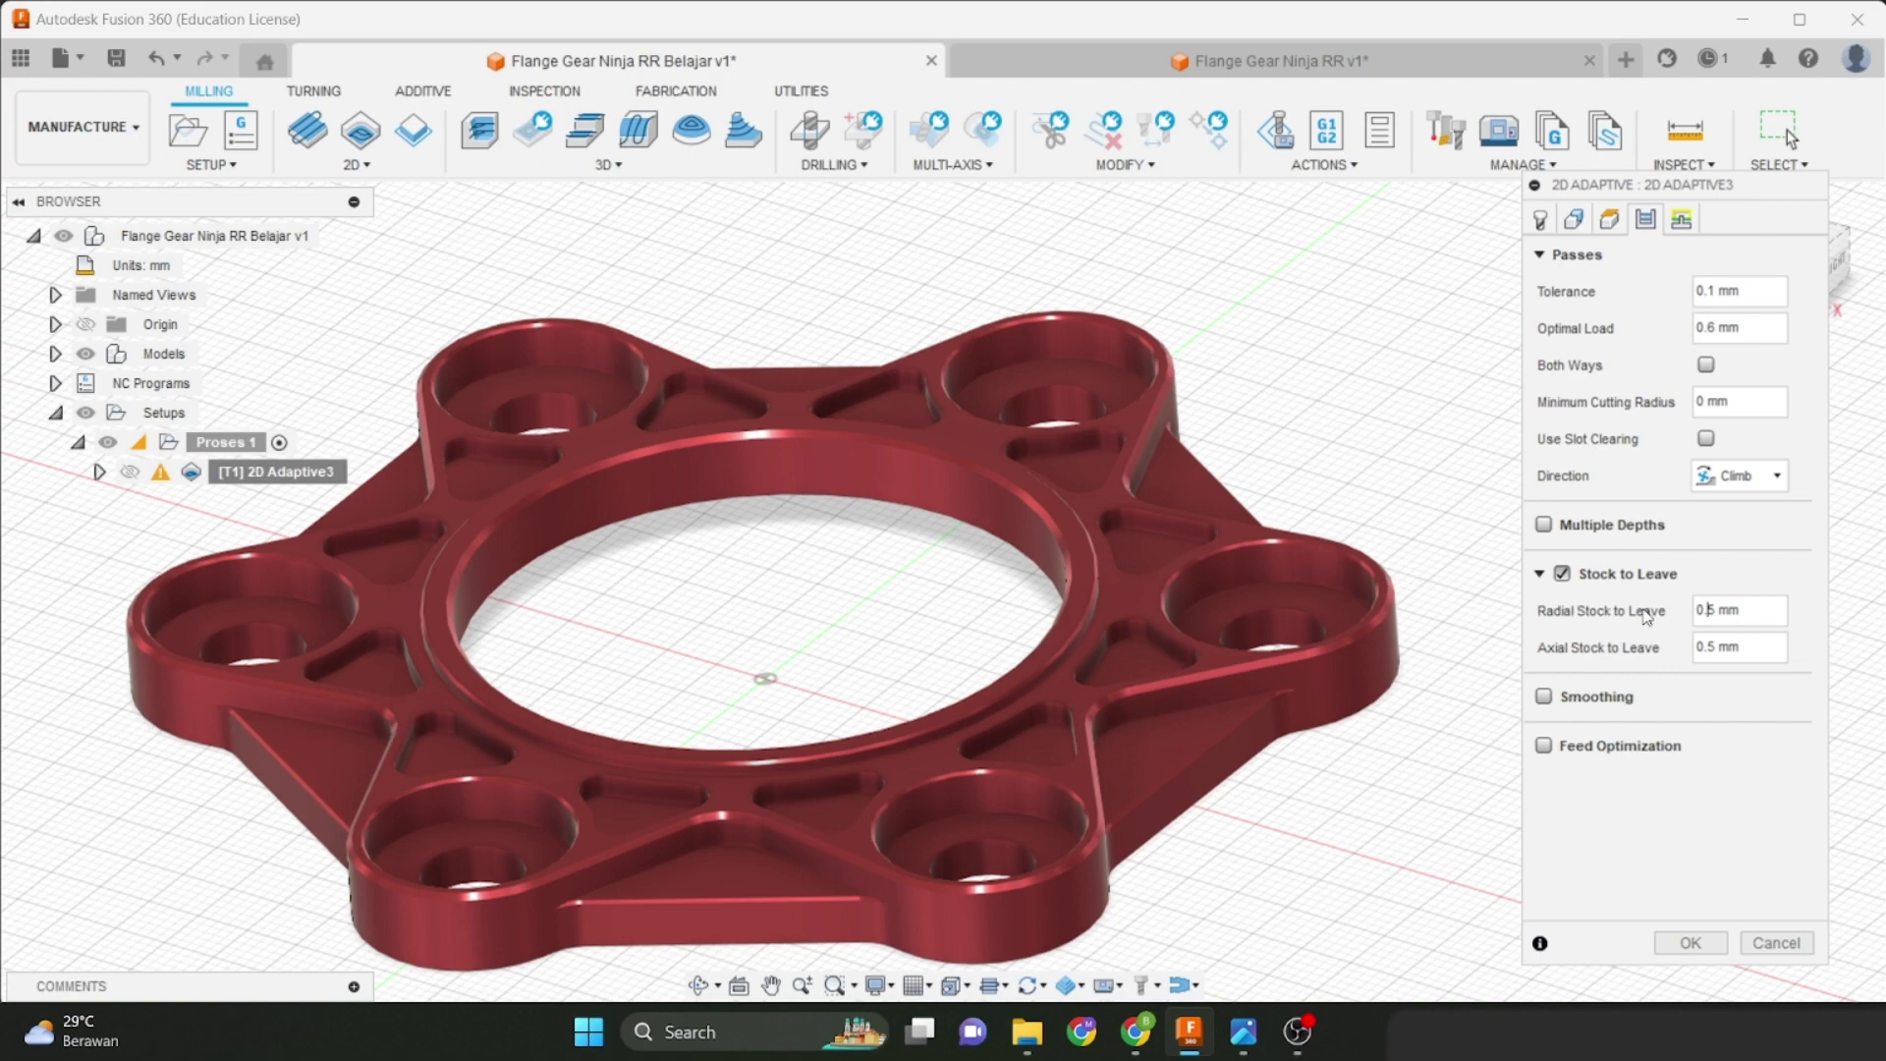
mouse_move(1709, 609)
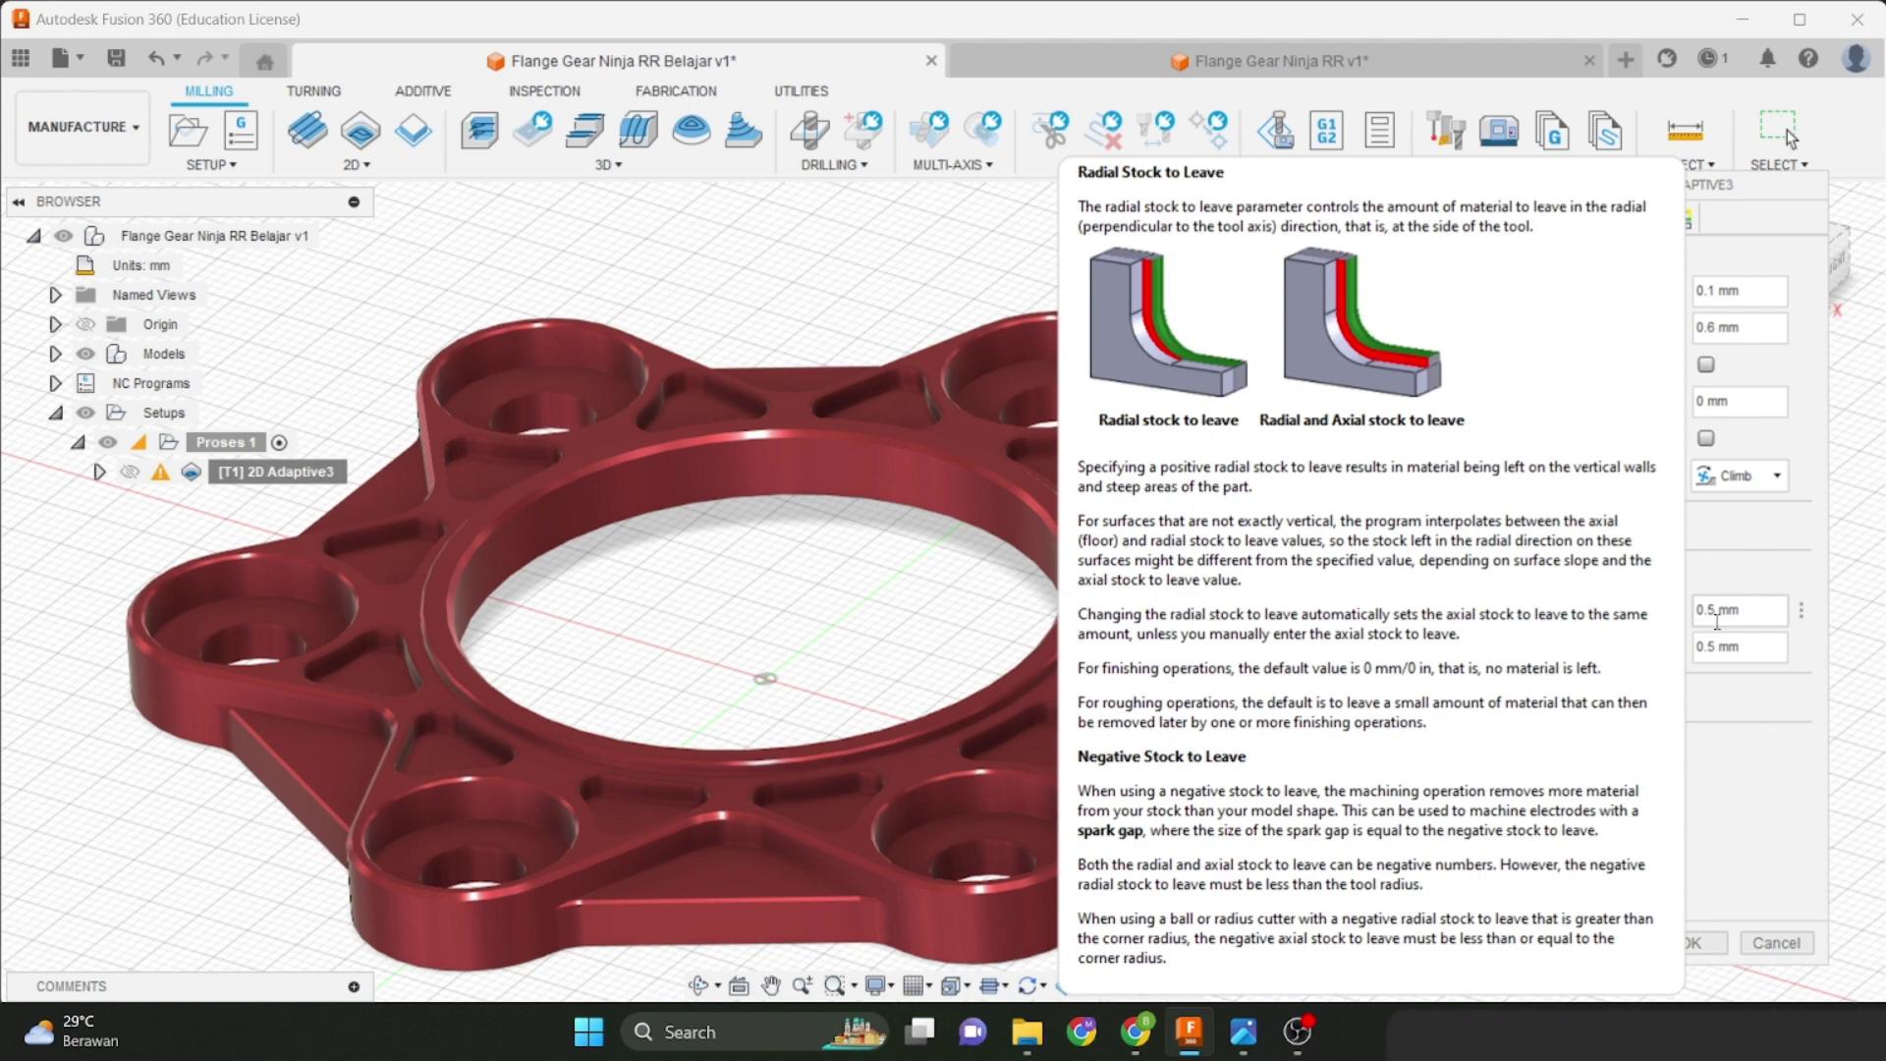
text(1)
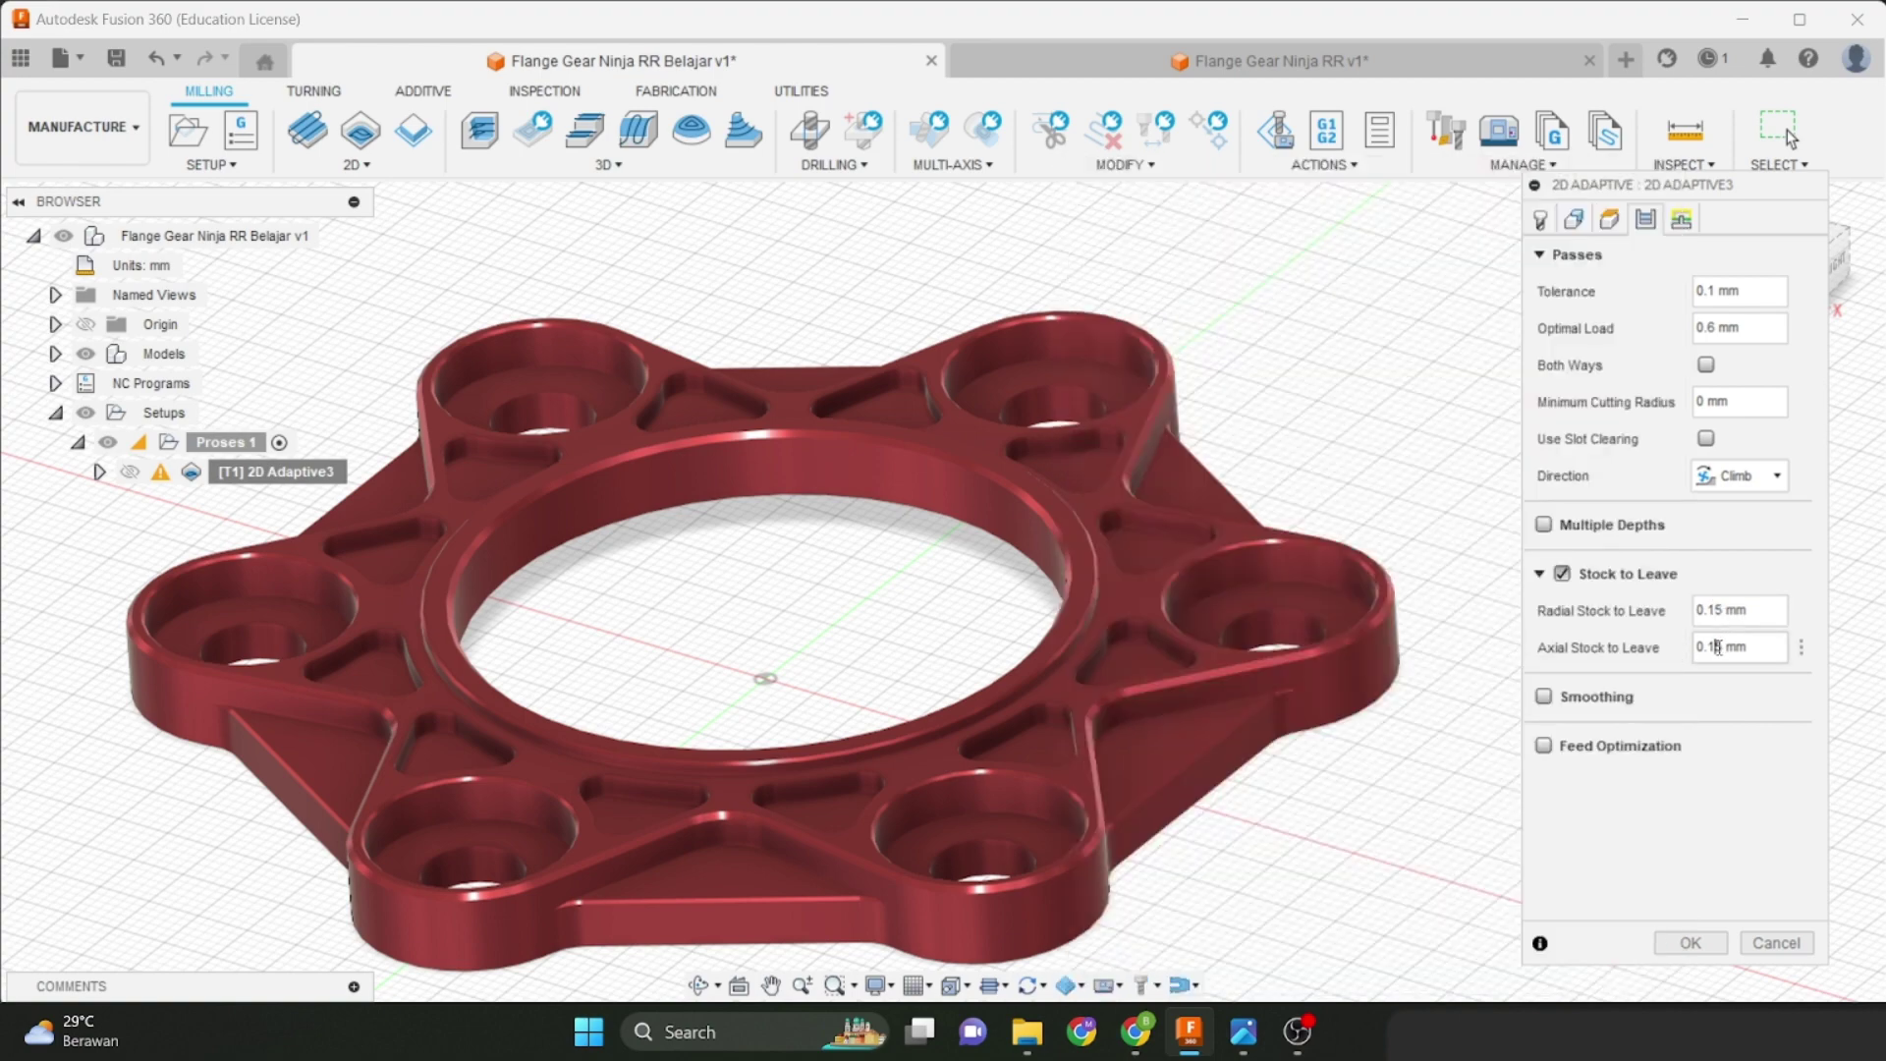
key(BackSpace)
text(0)
Review the linking and ramp settings, keep the Helix ramp type, and accept the 2D Adaptive operation to generate its toolpath.
click(1681, 218)
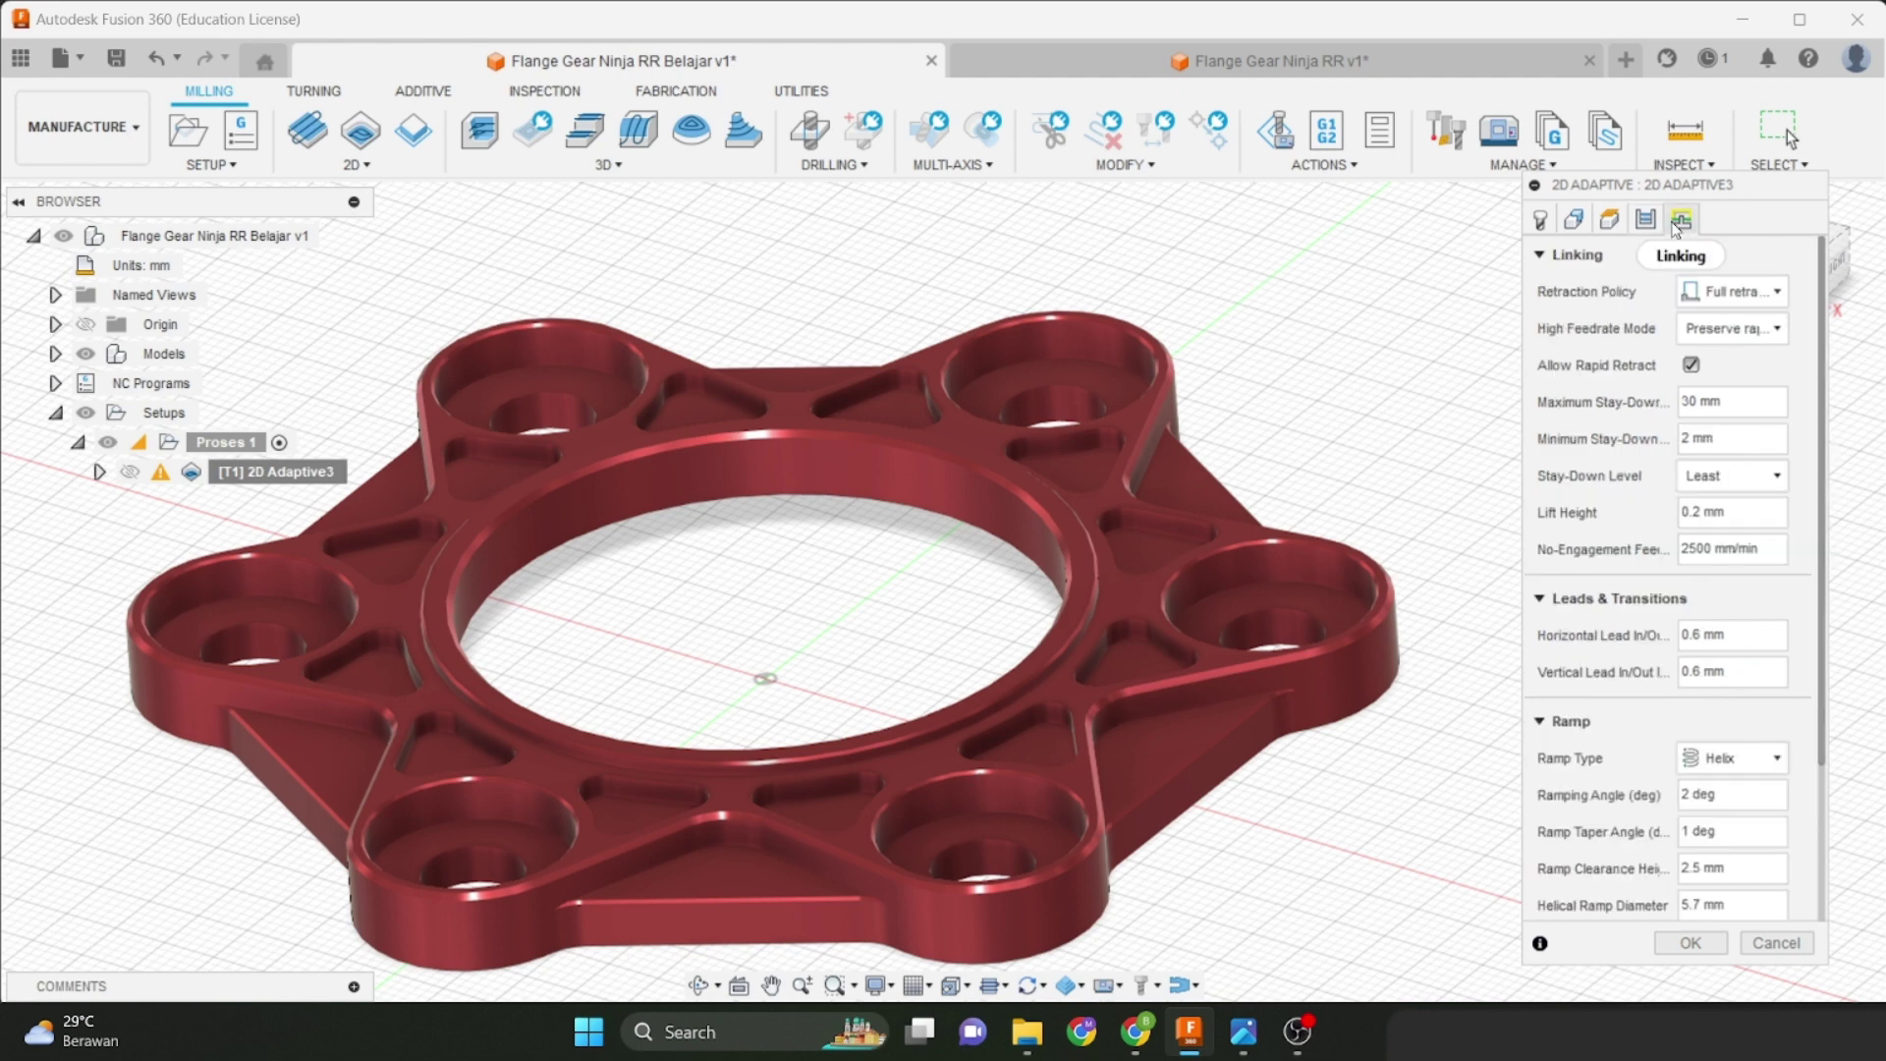
scroll(1635, 482, down, 2)
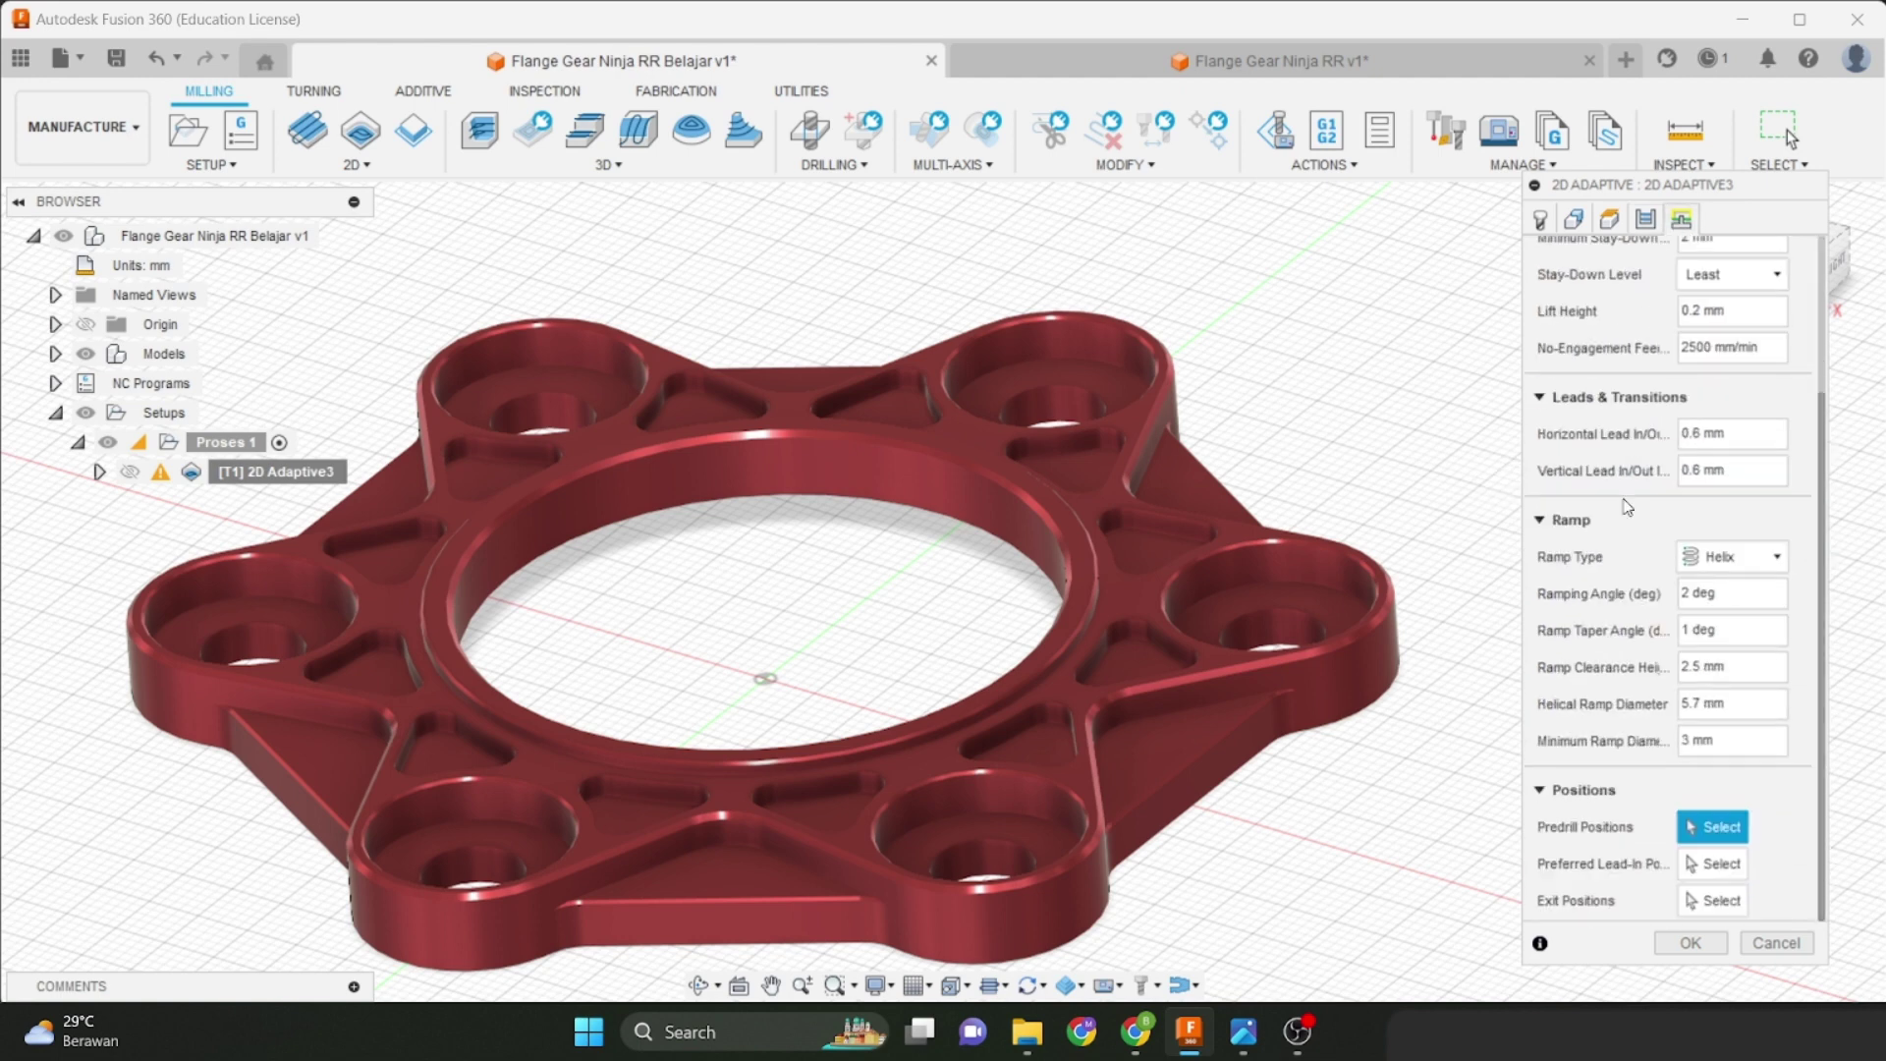
scroll(1553, 542, up, 2)
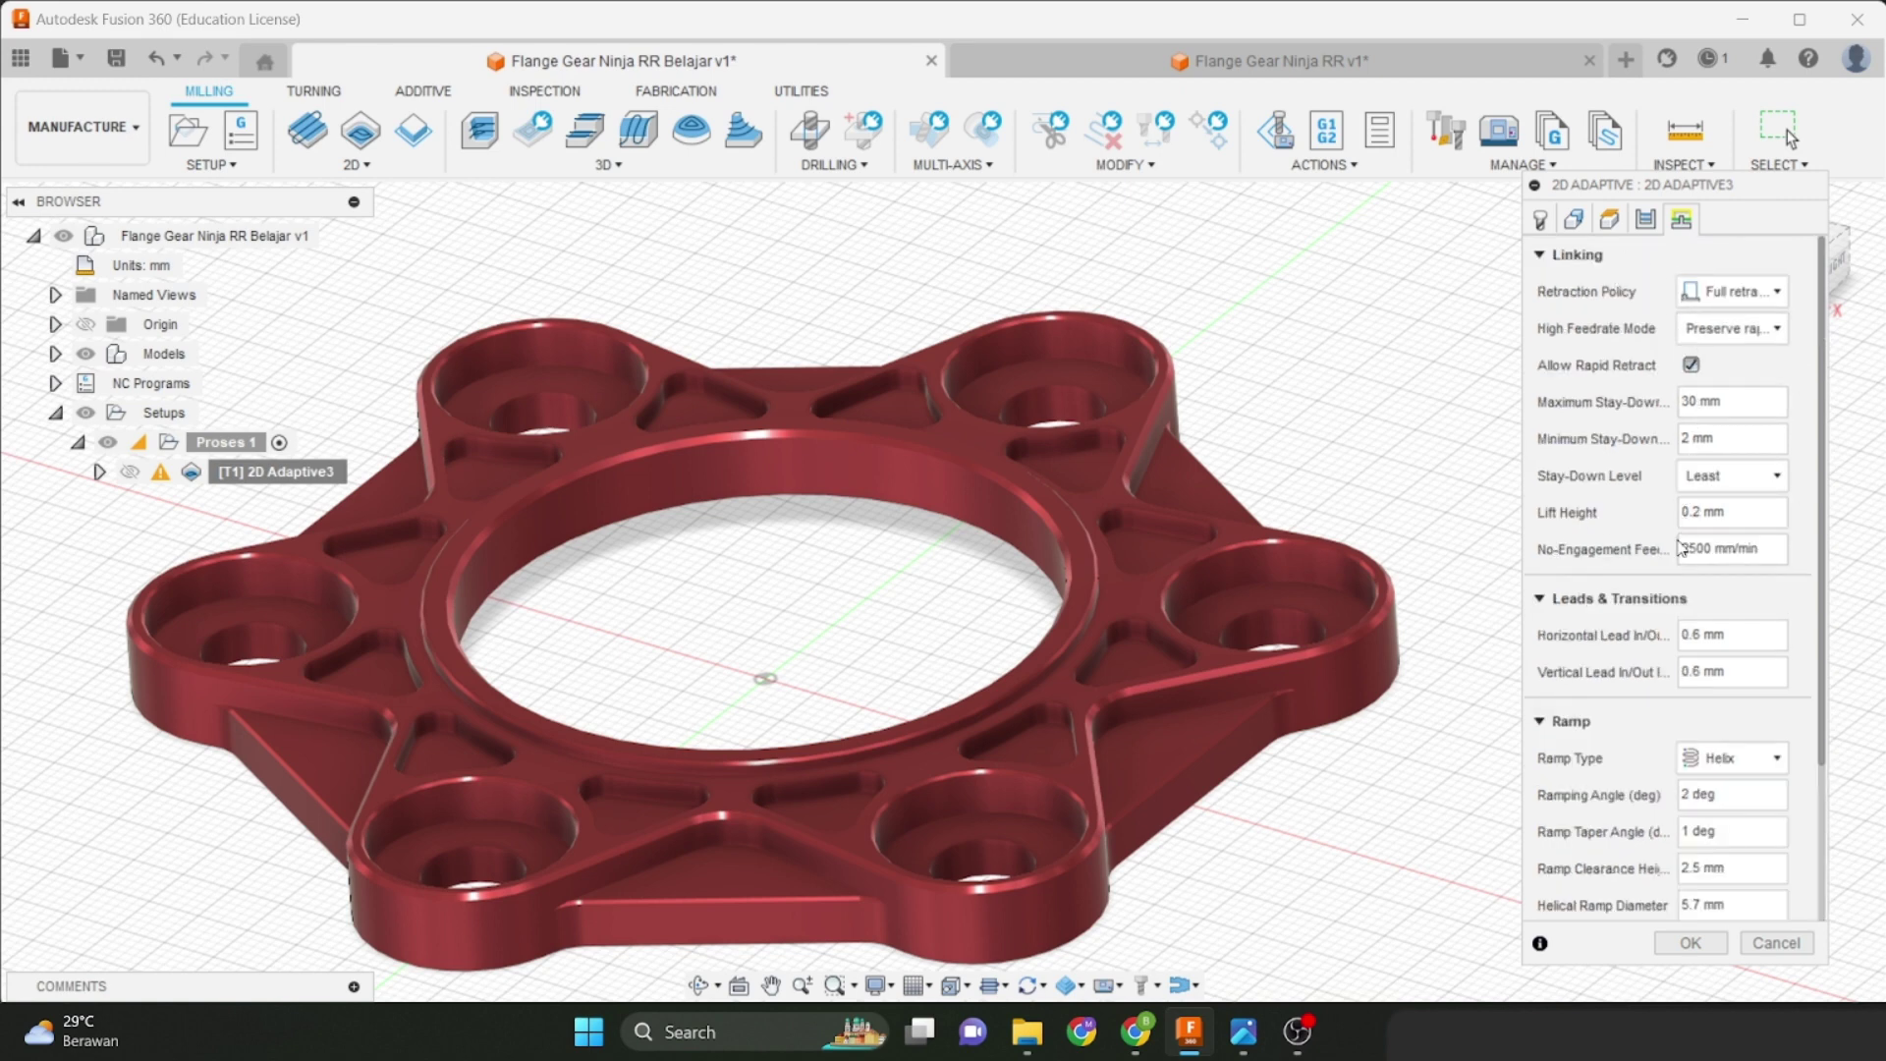
scroll(1682, 546, down, 2)
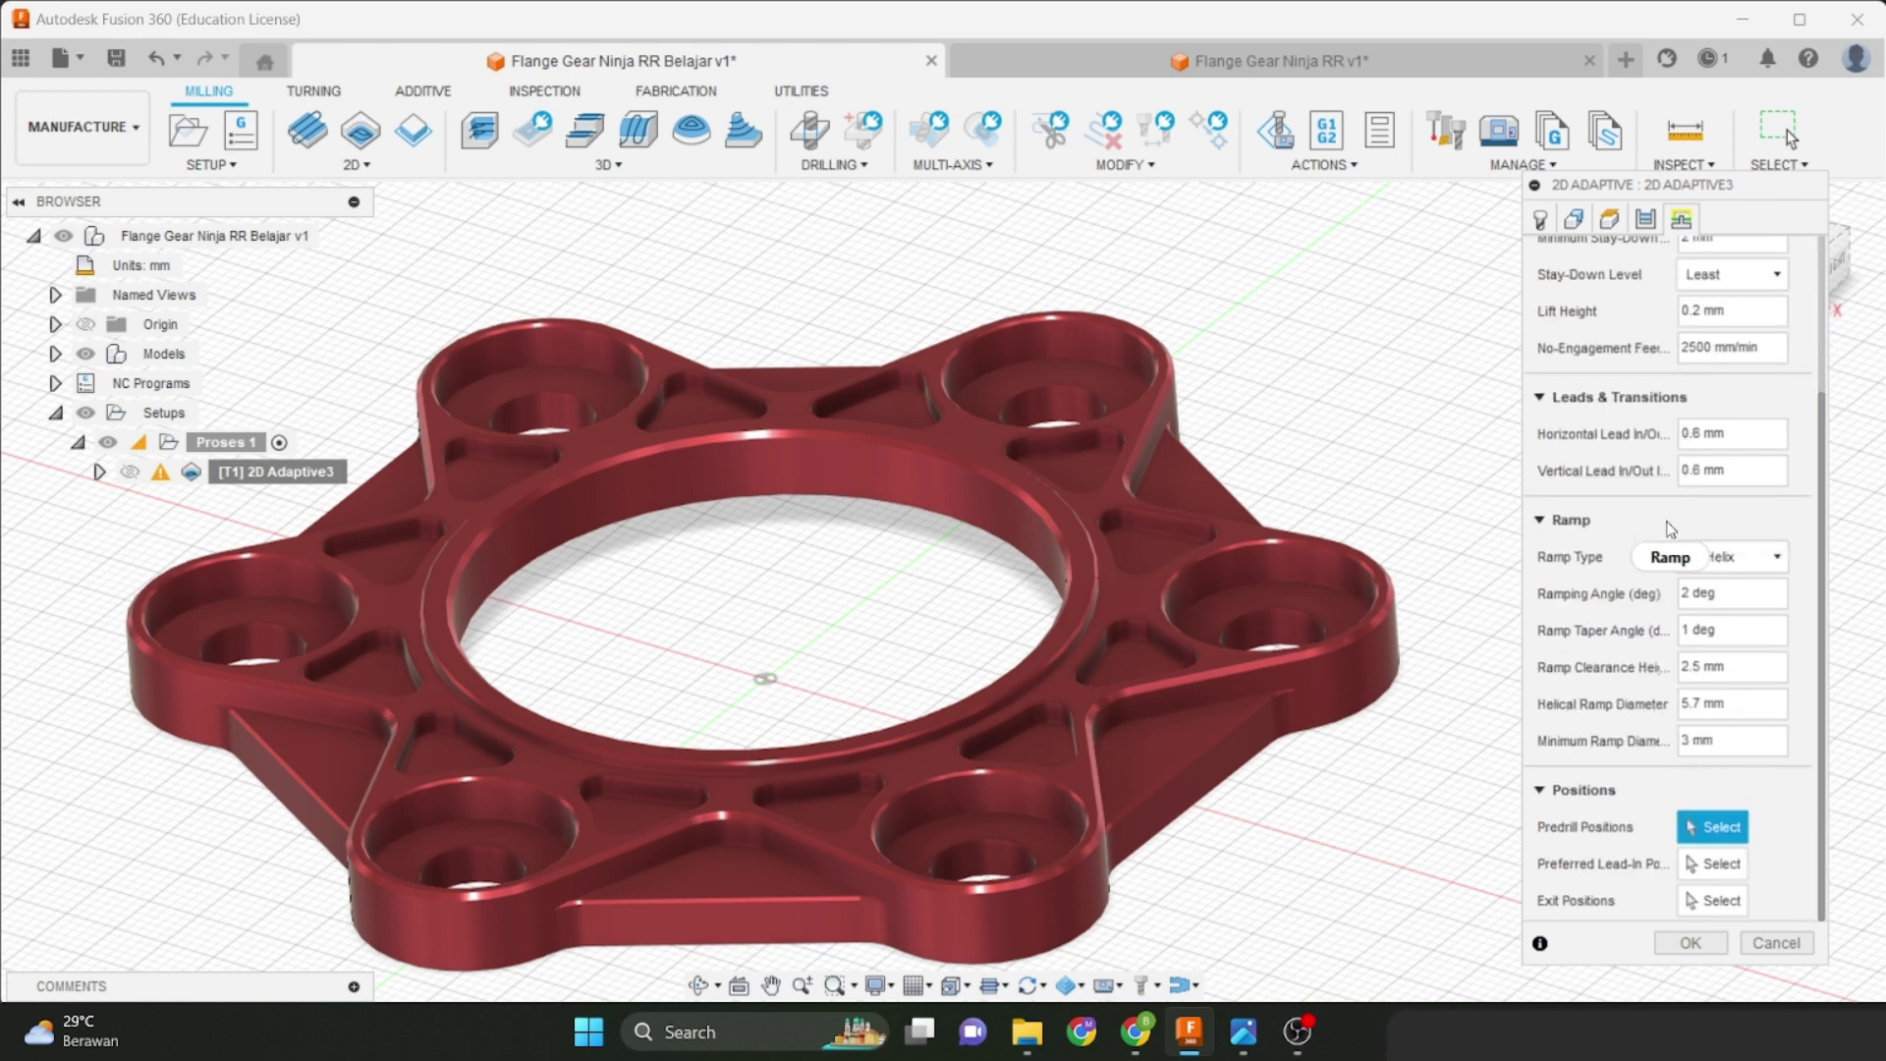
mouse_move(1728, 569)
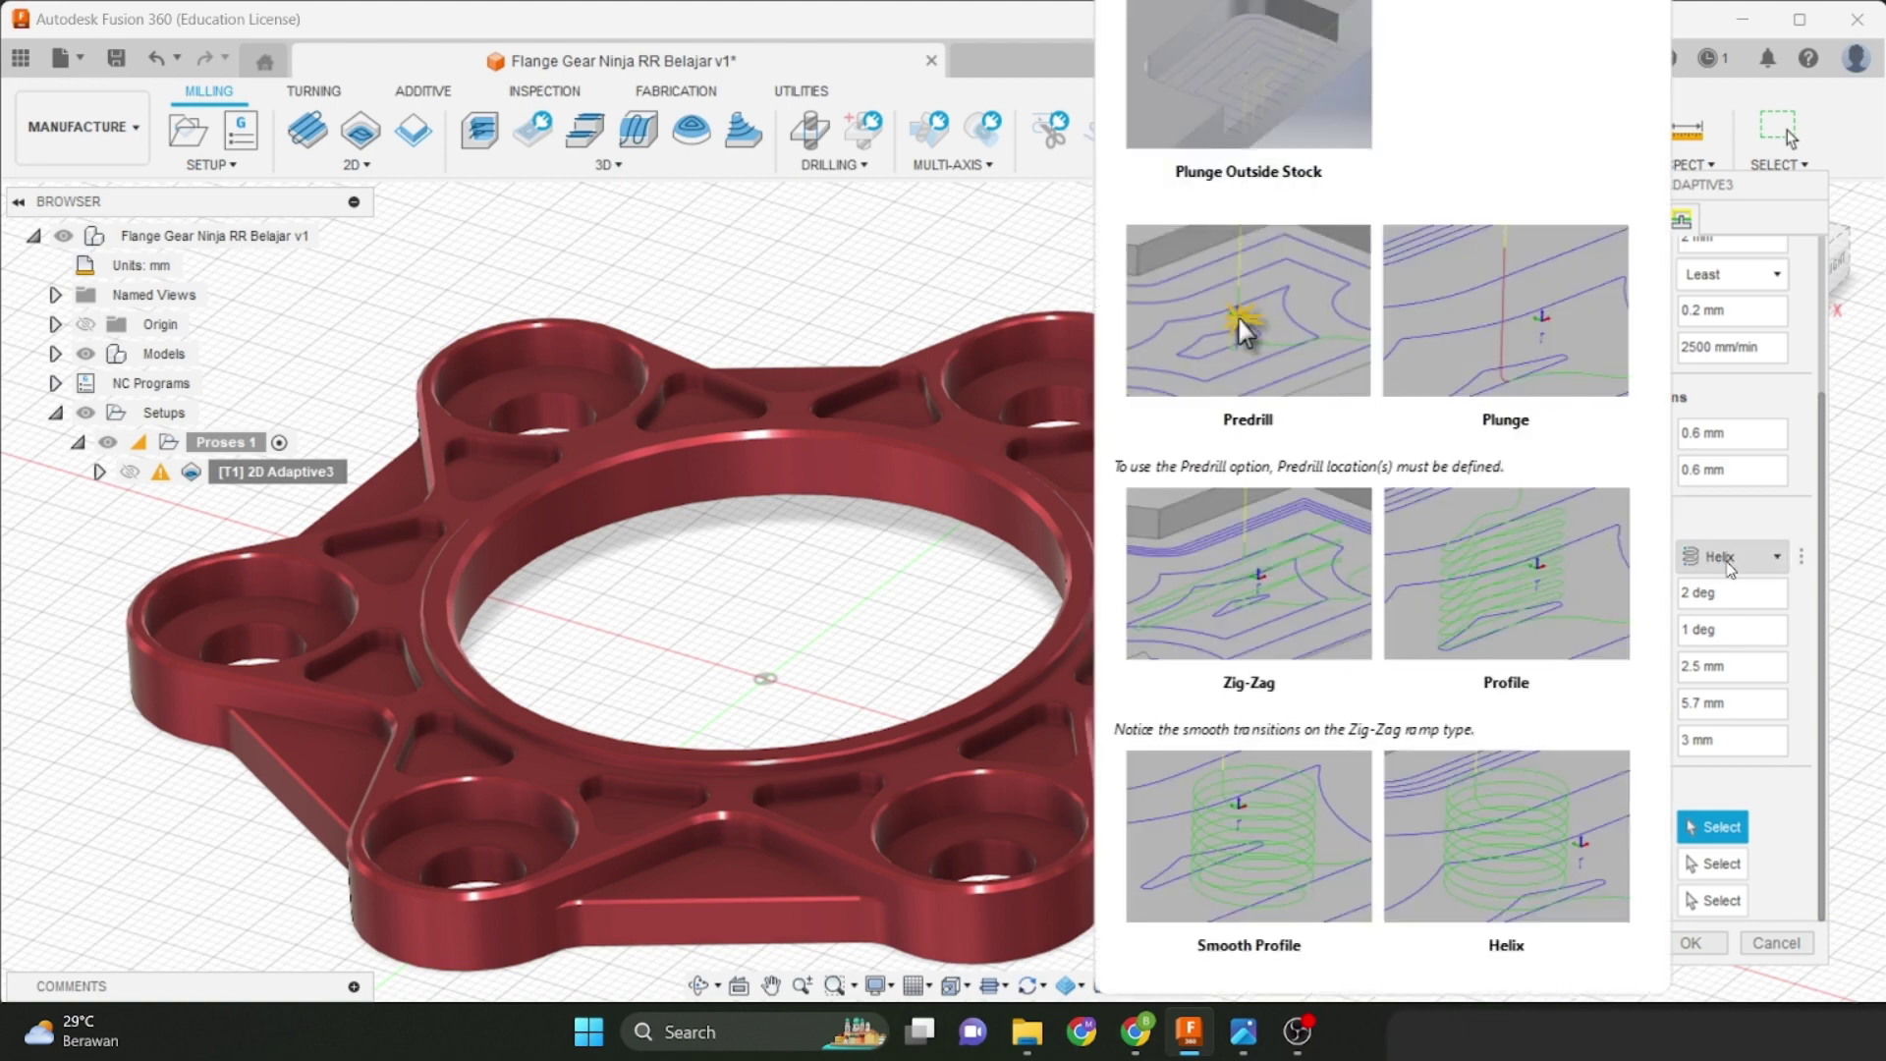
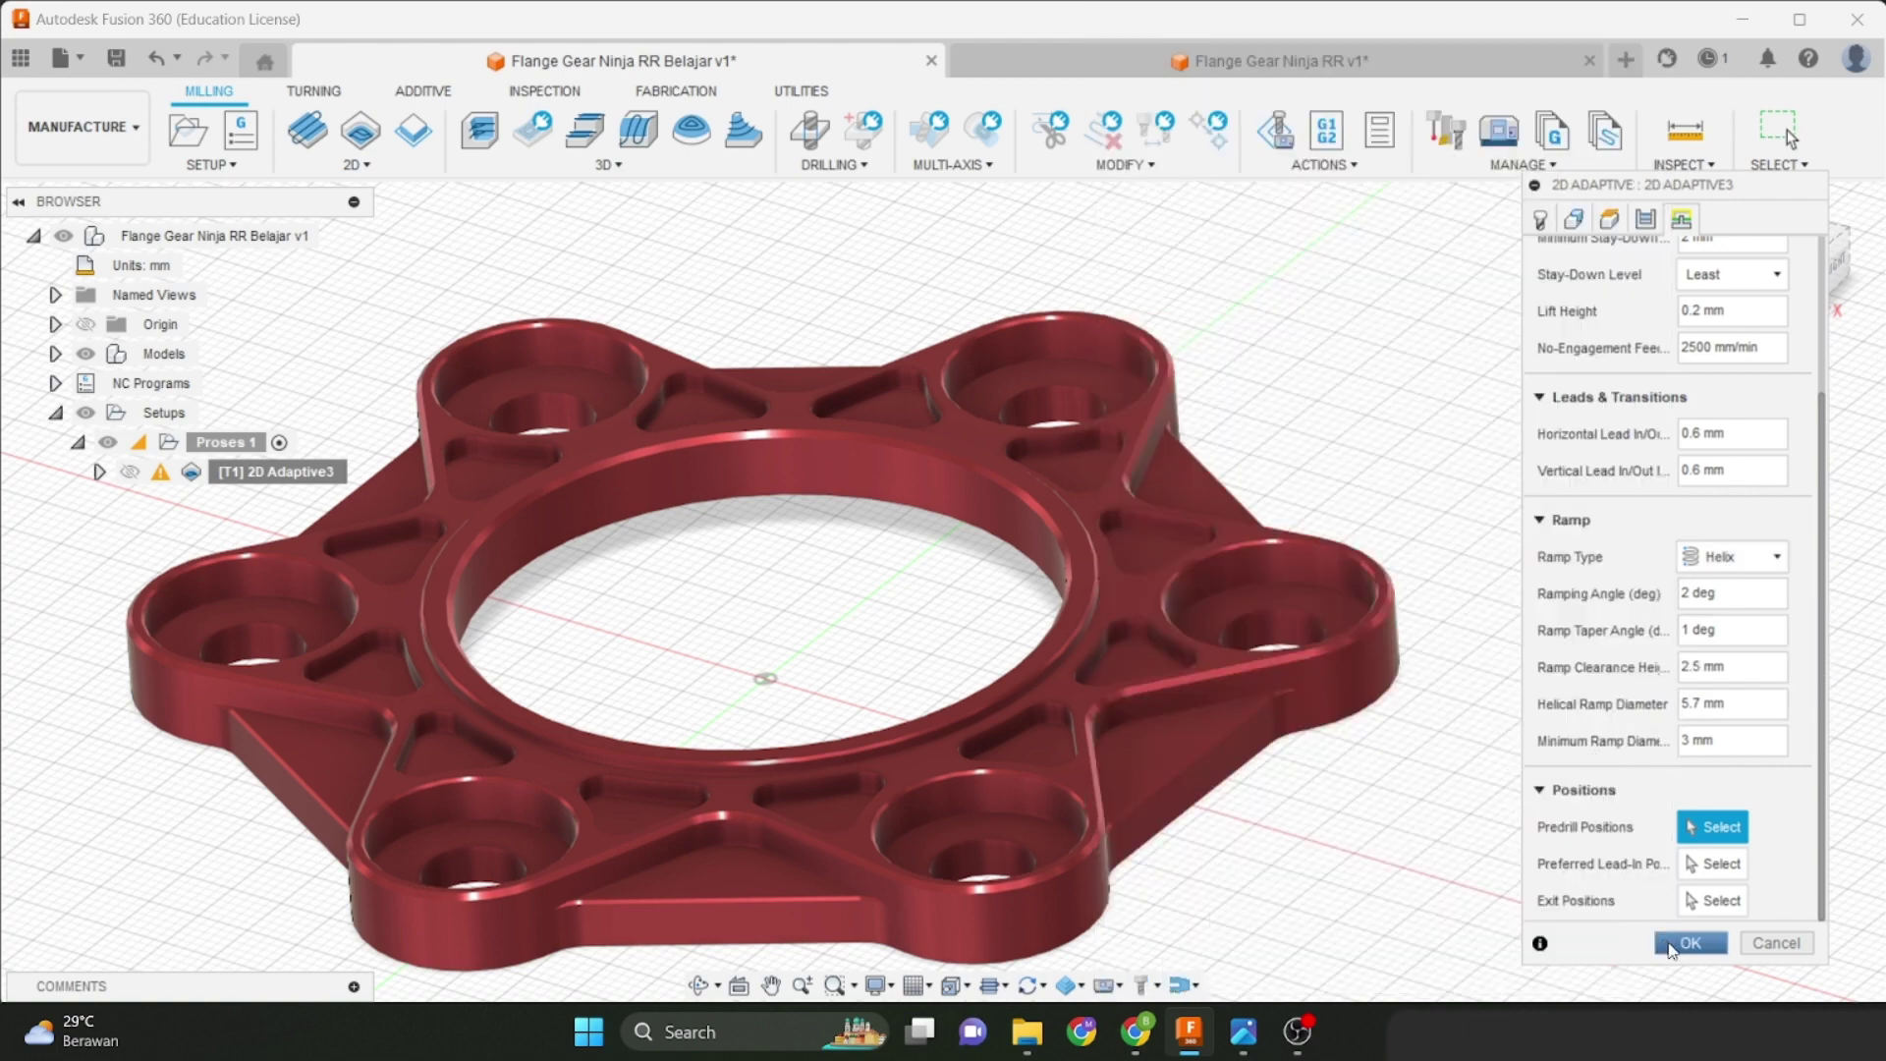
click(1670, 945)
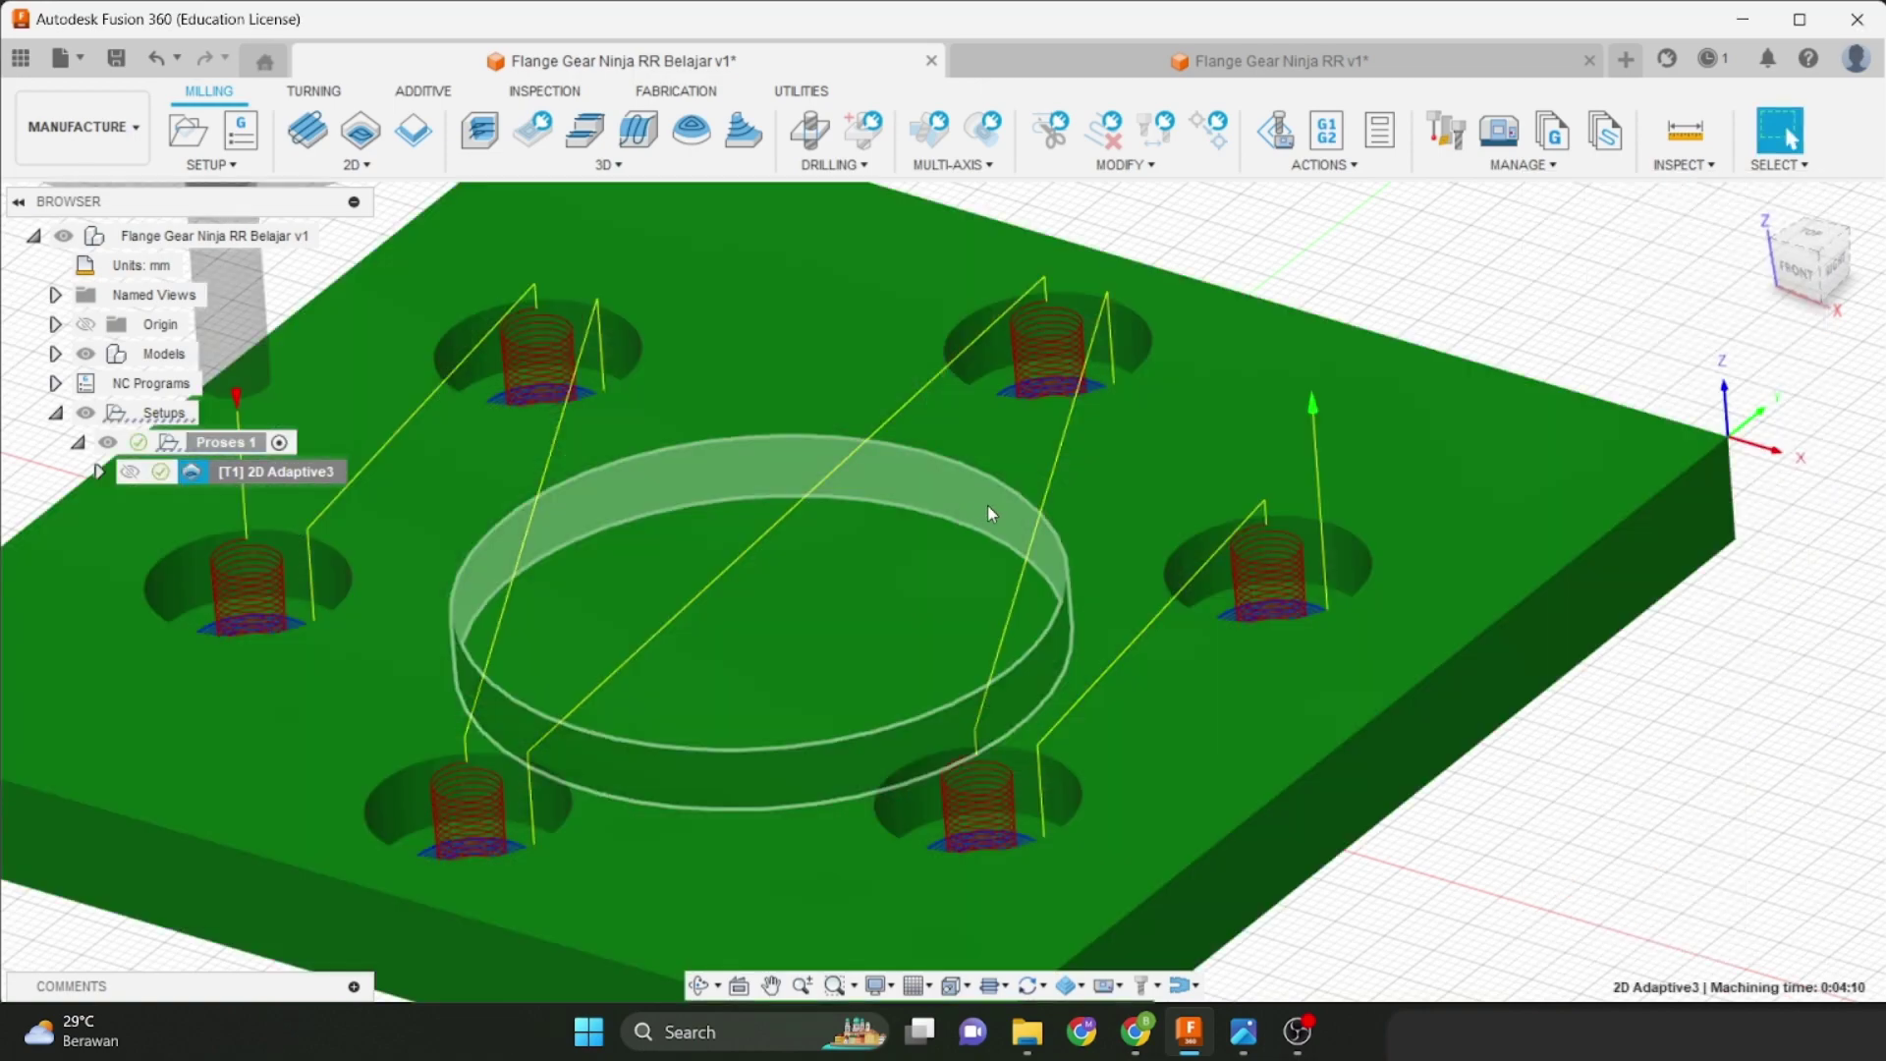
Examine the generated 2D Adaptive toolpath, including the helical ramps and clearing passes in the six counterbores.
shift+middle_drag(987, 504, 1182, 547)
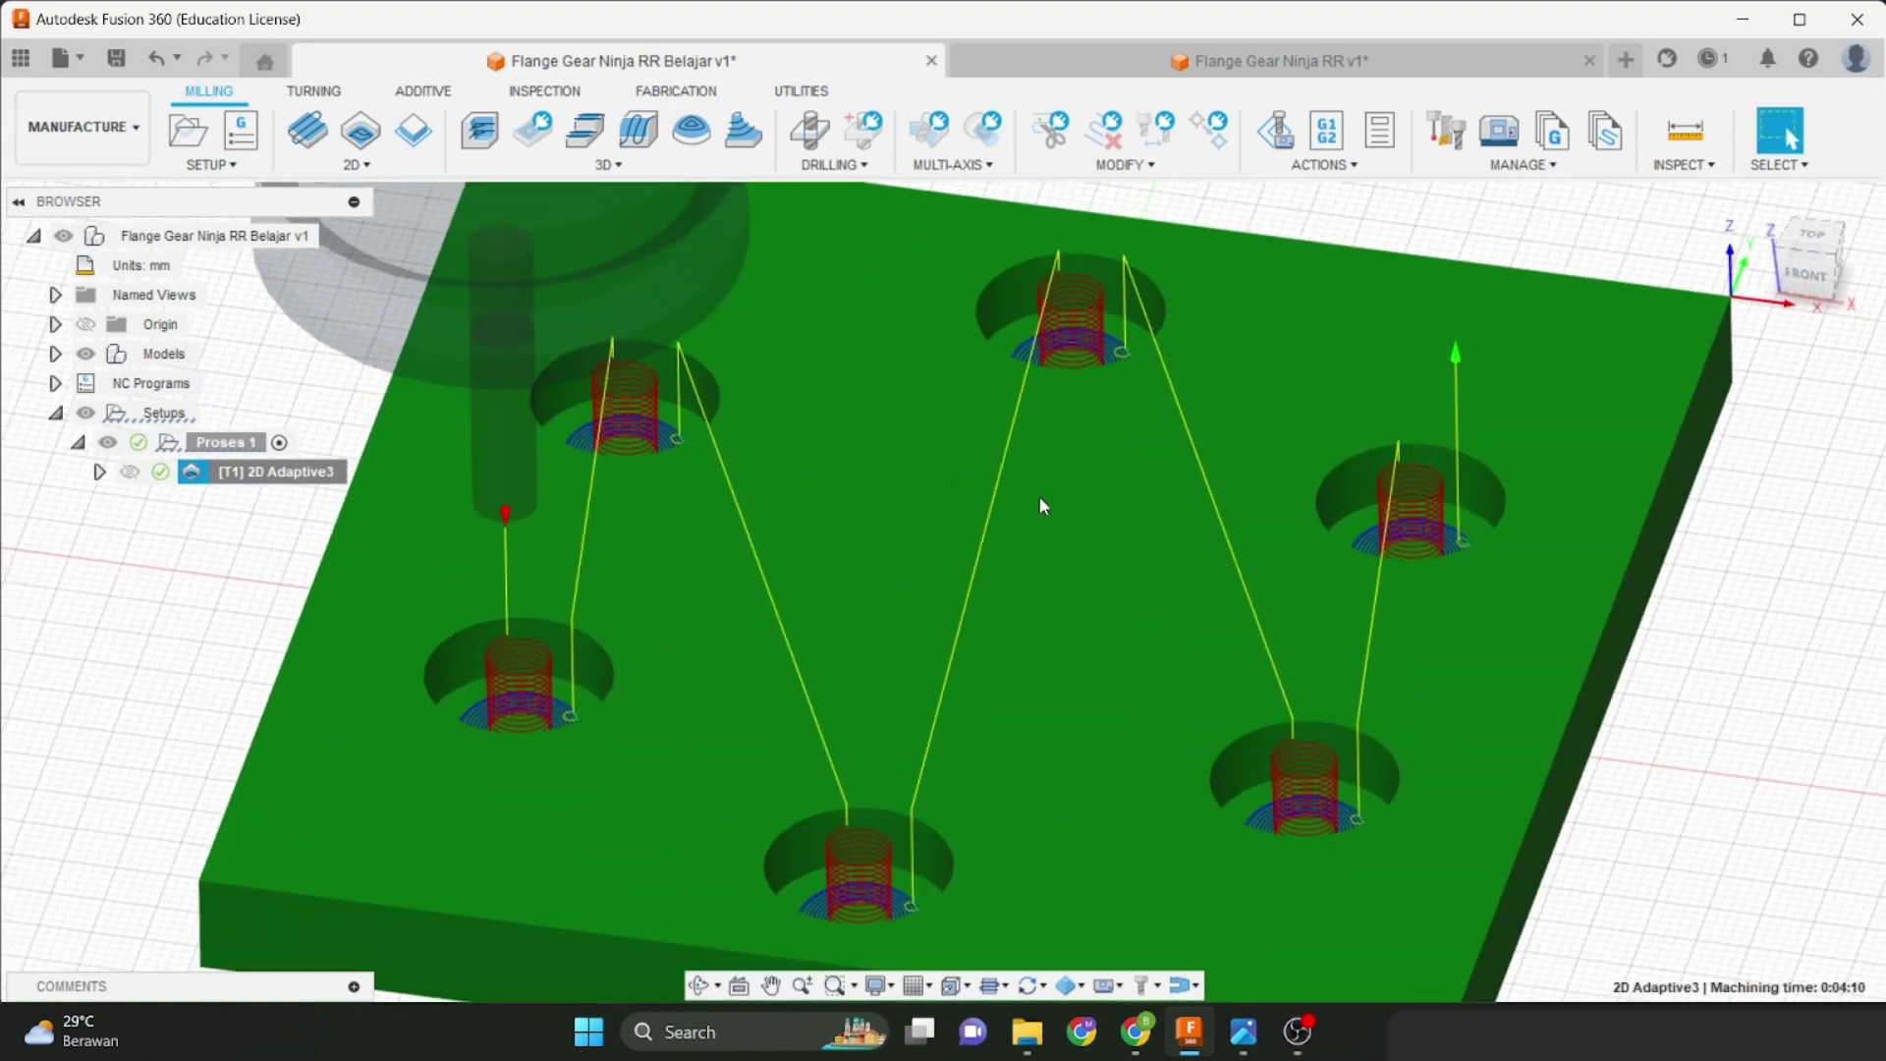
shift+middle_drag(1039, 496, 1034, 454)
scroll(659, 432, up, 3)
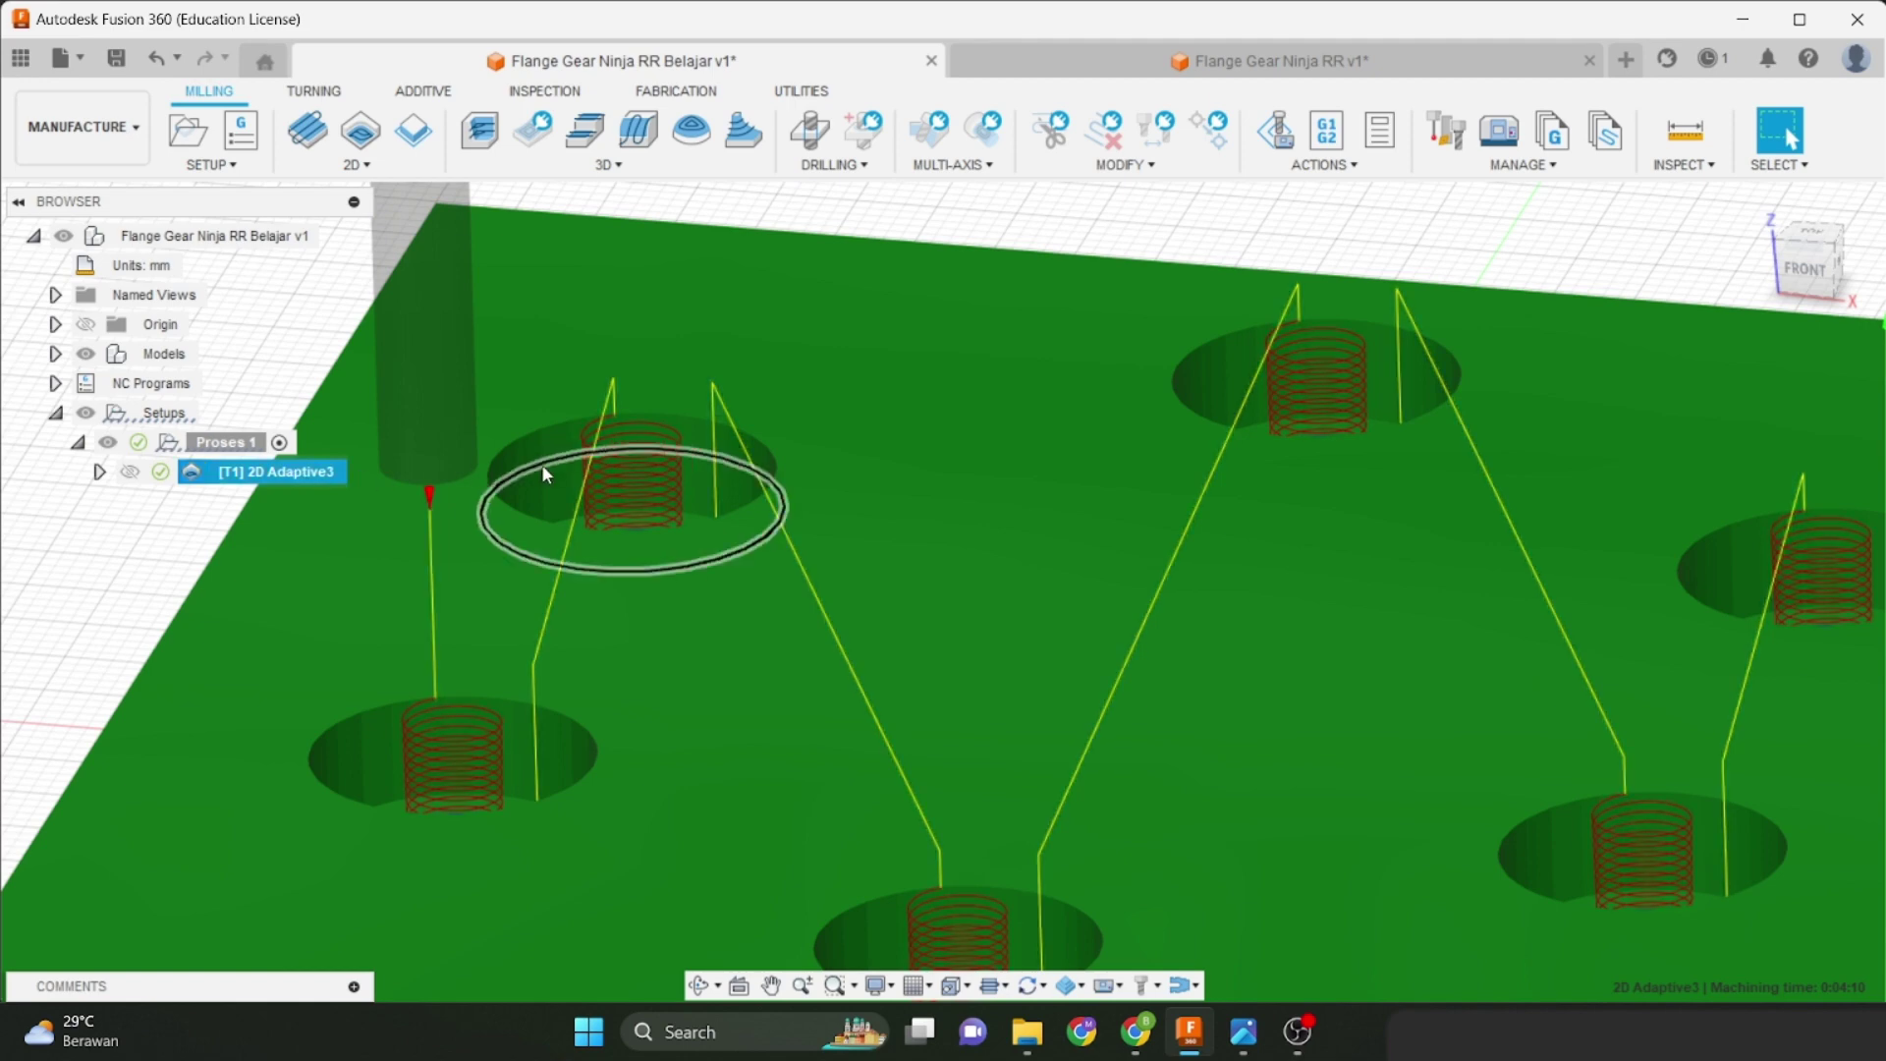
shift+middle_drag(547, 475, 697, 562)
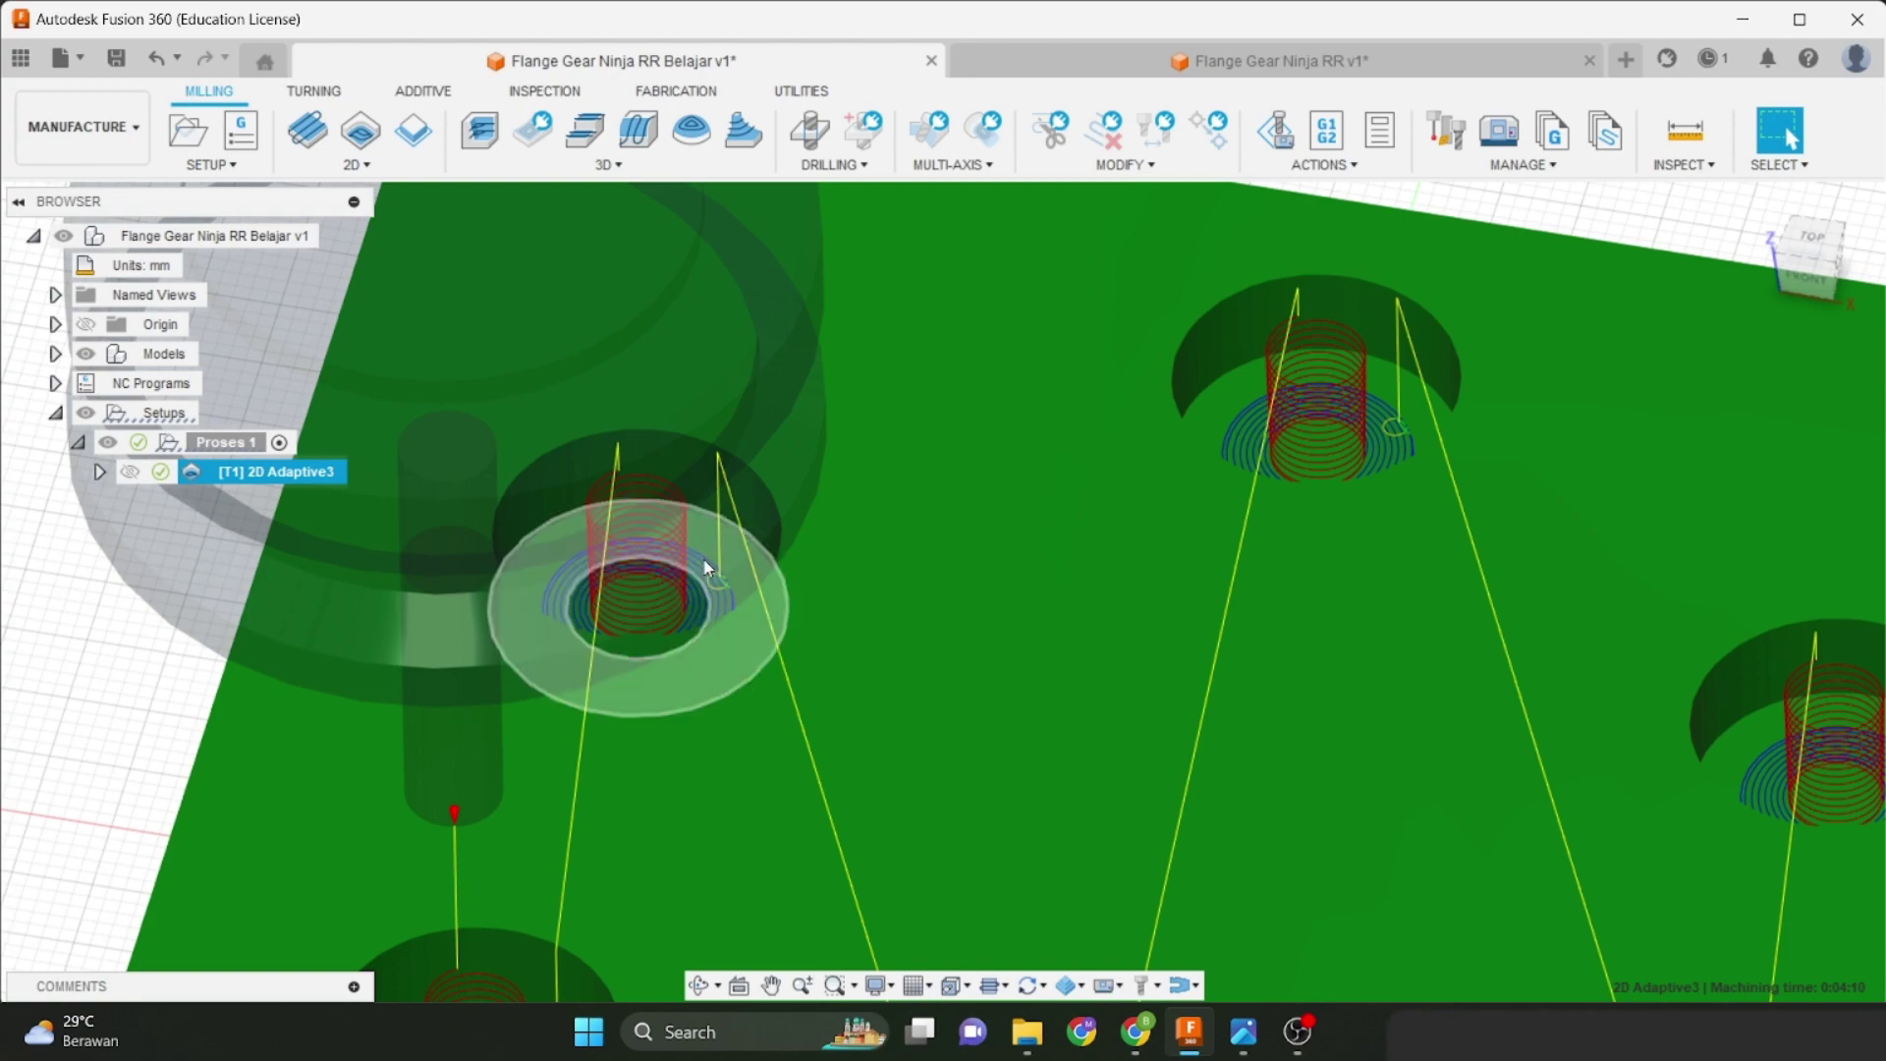
scroll(718, 524, down, 5)
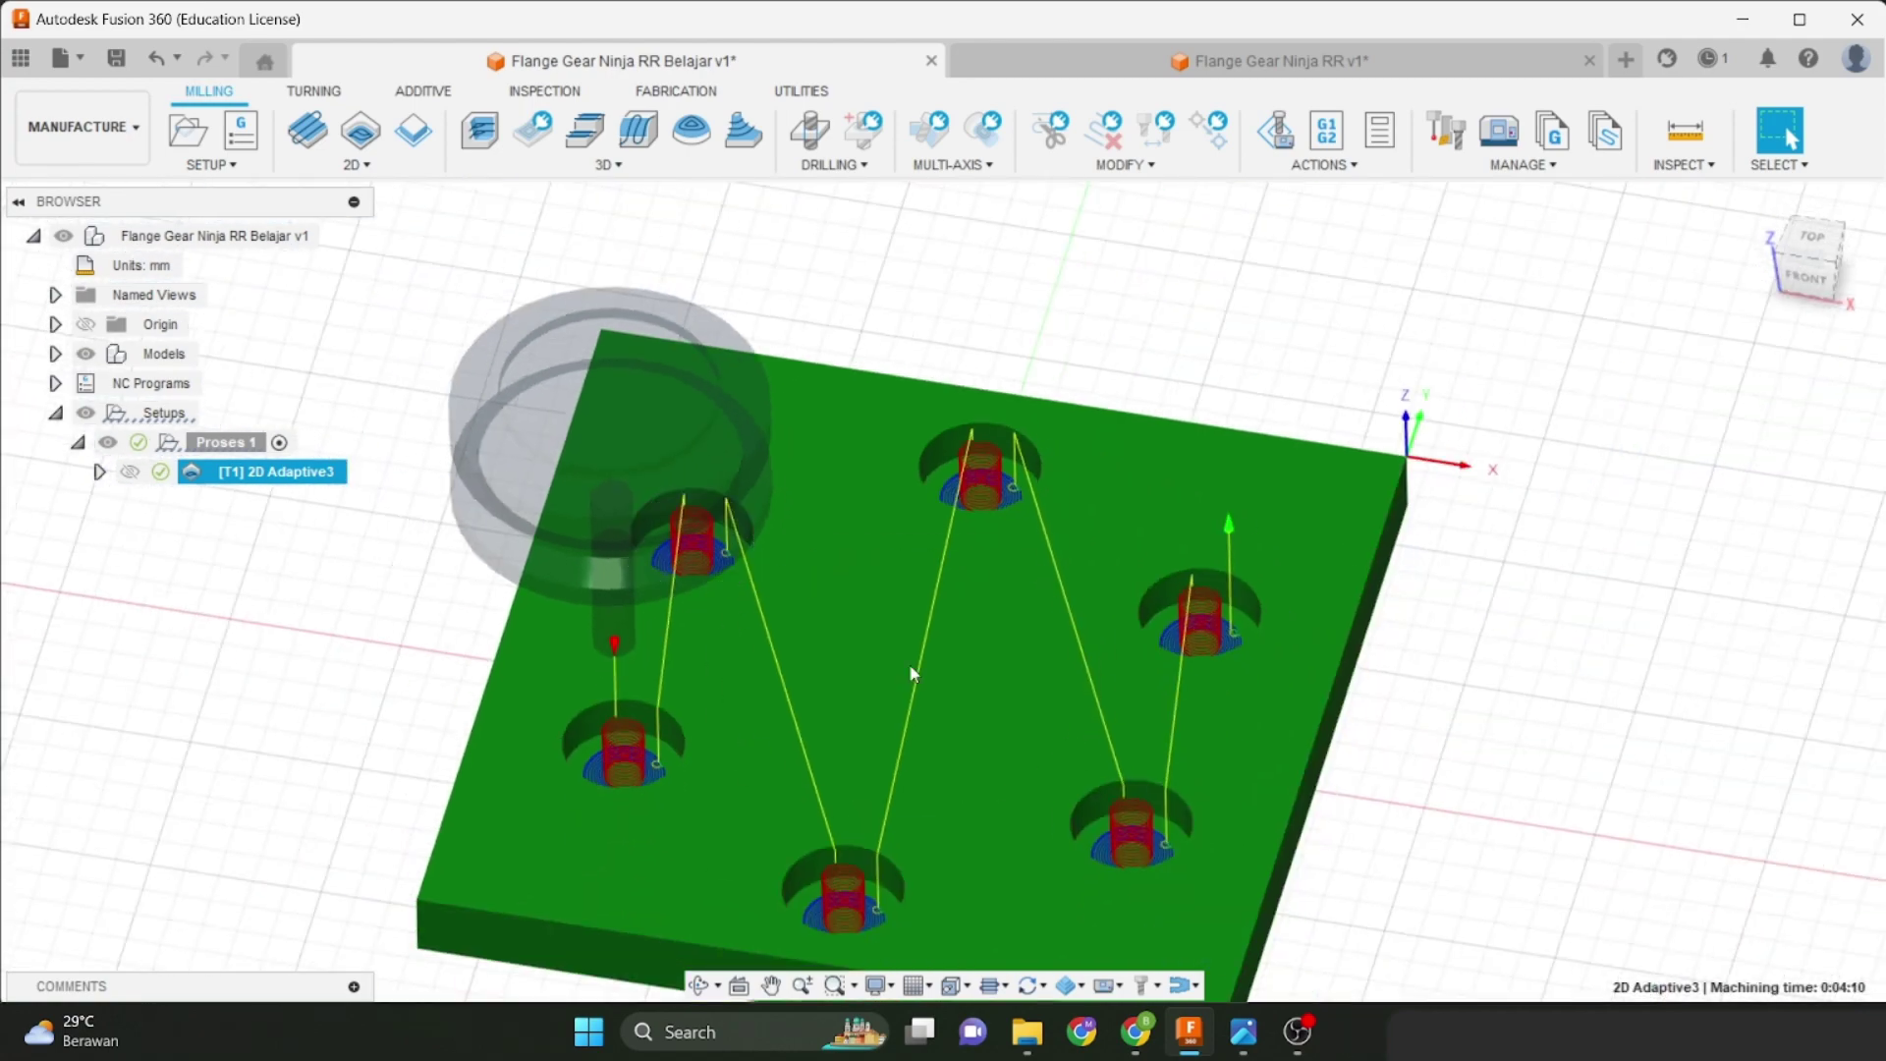
shift+middle_drag(912, 703, 917, 623)
click(1789, 137)
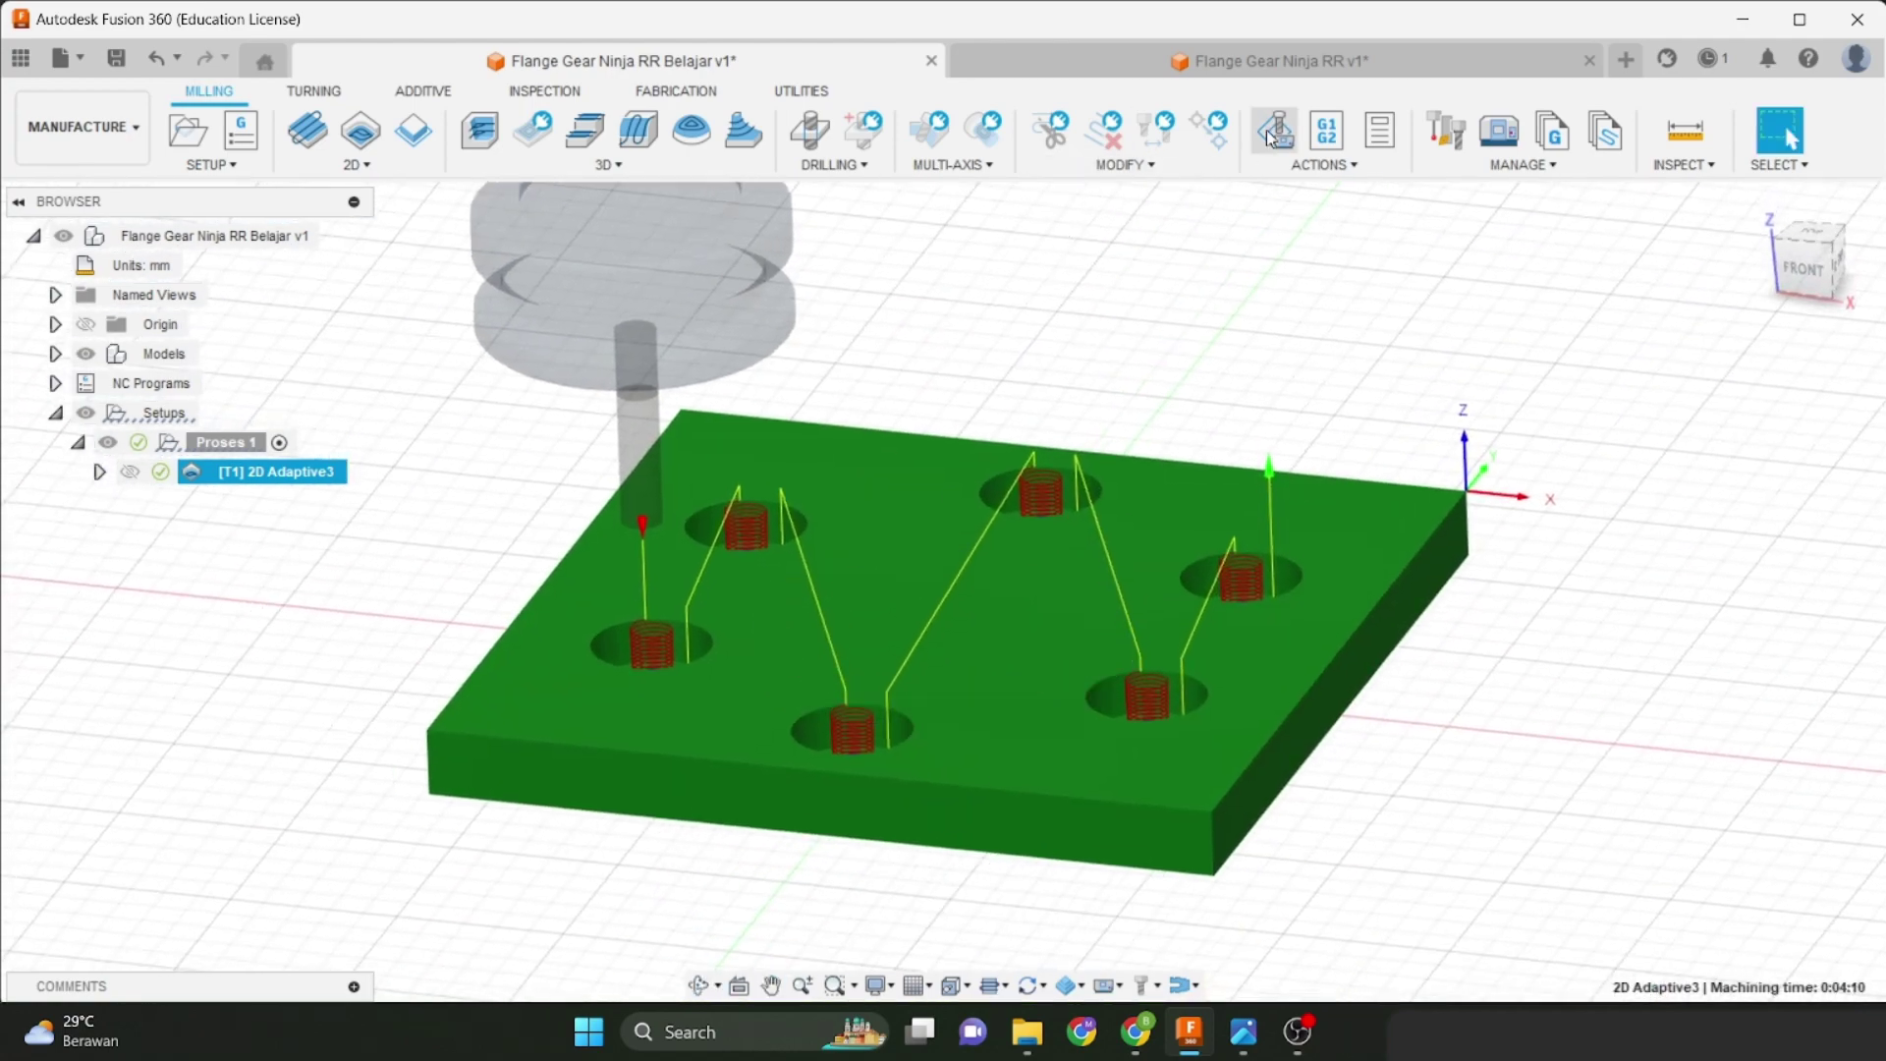
Simulate the 2D Adaptive operation with the machine and slow the playback while the first counterbore is cut.
click(1254, 161)
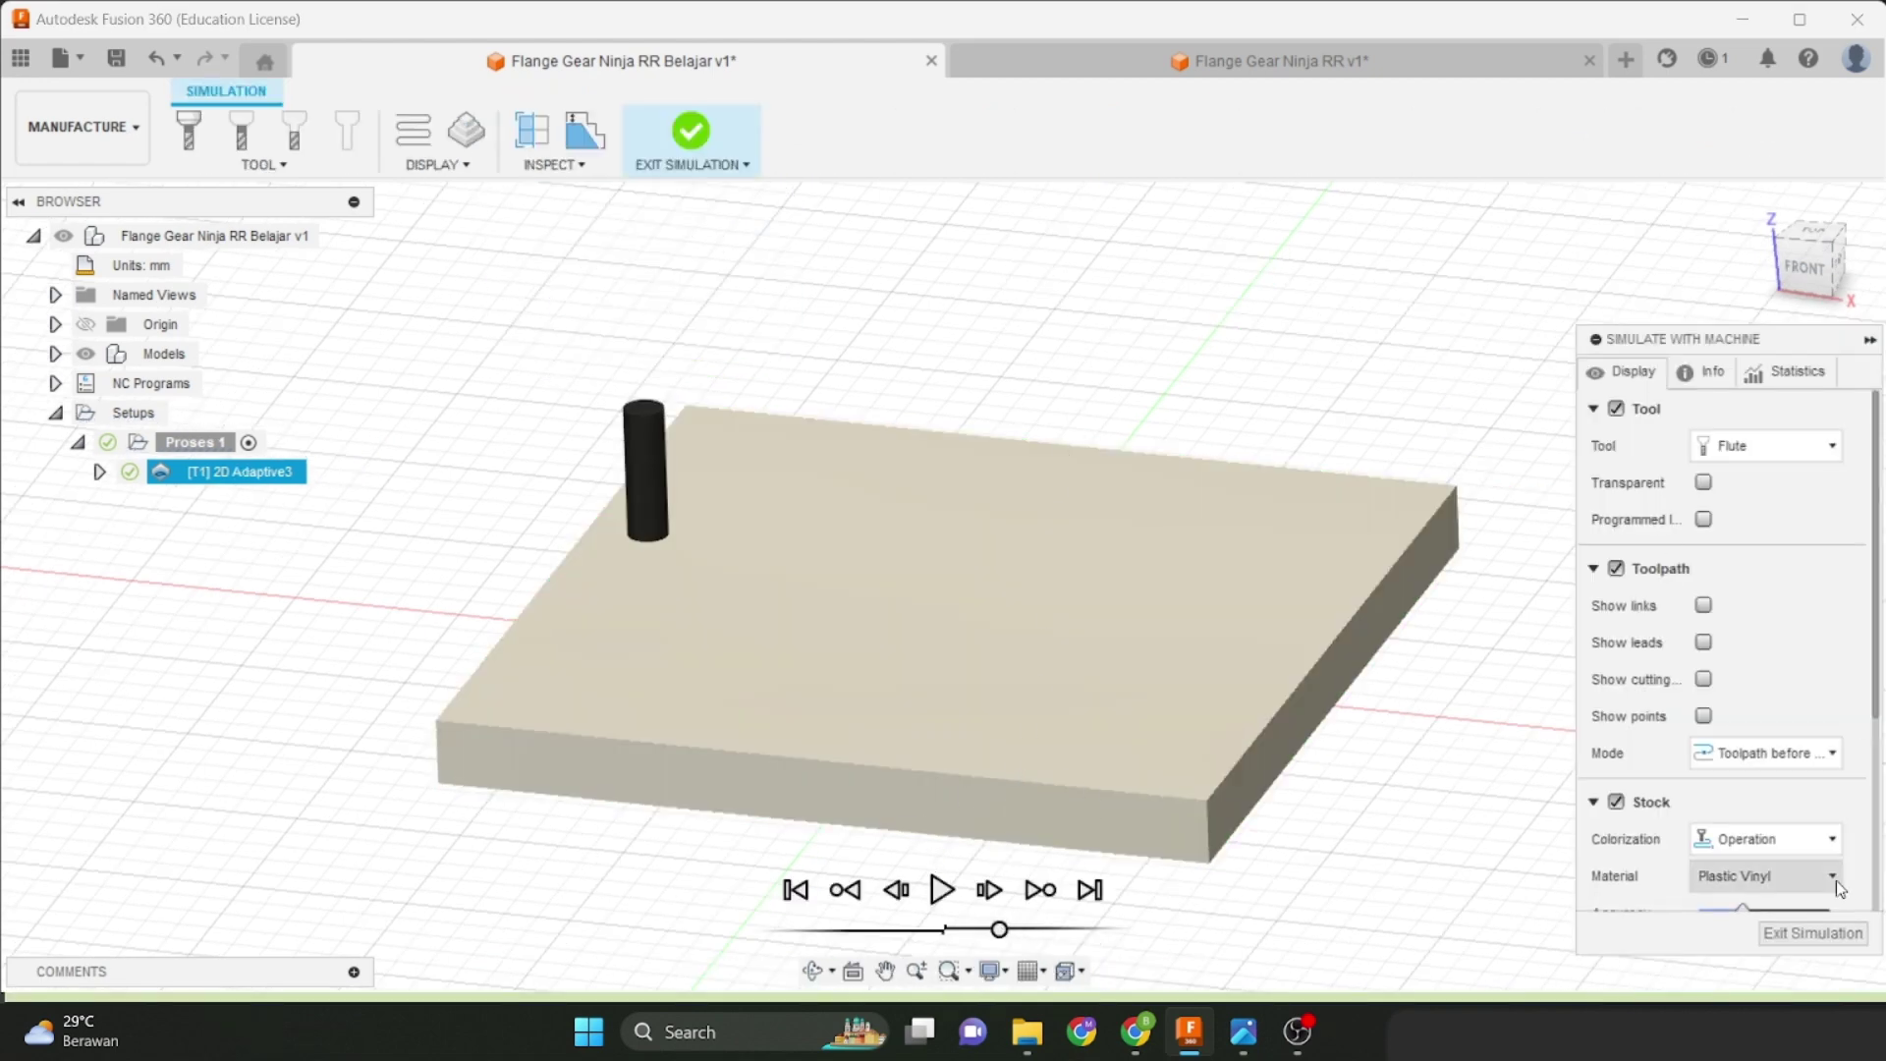
click(1813, 933)
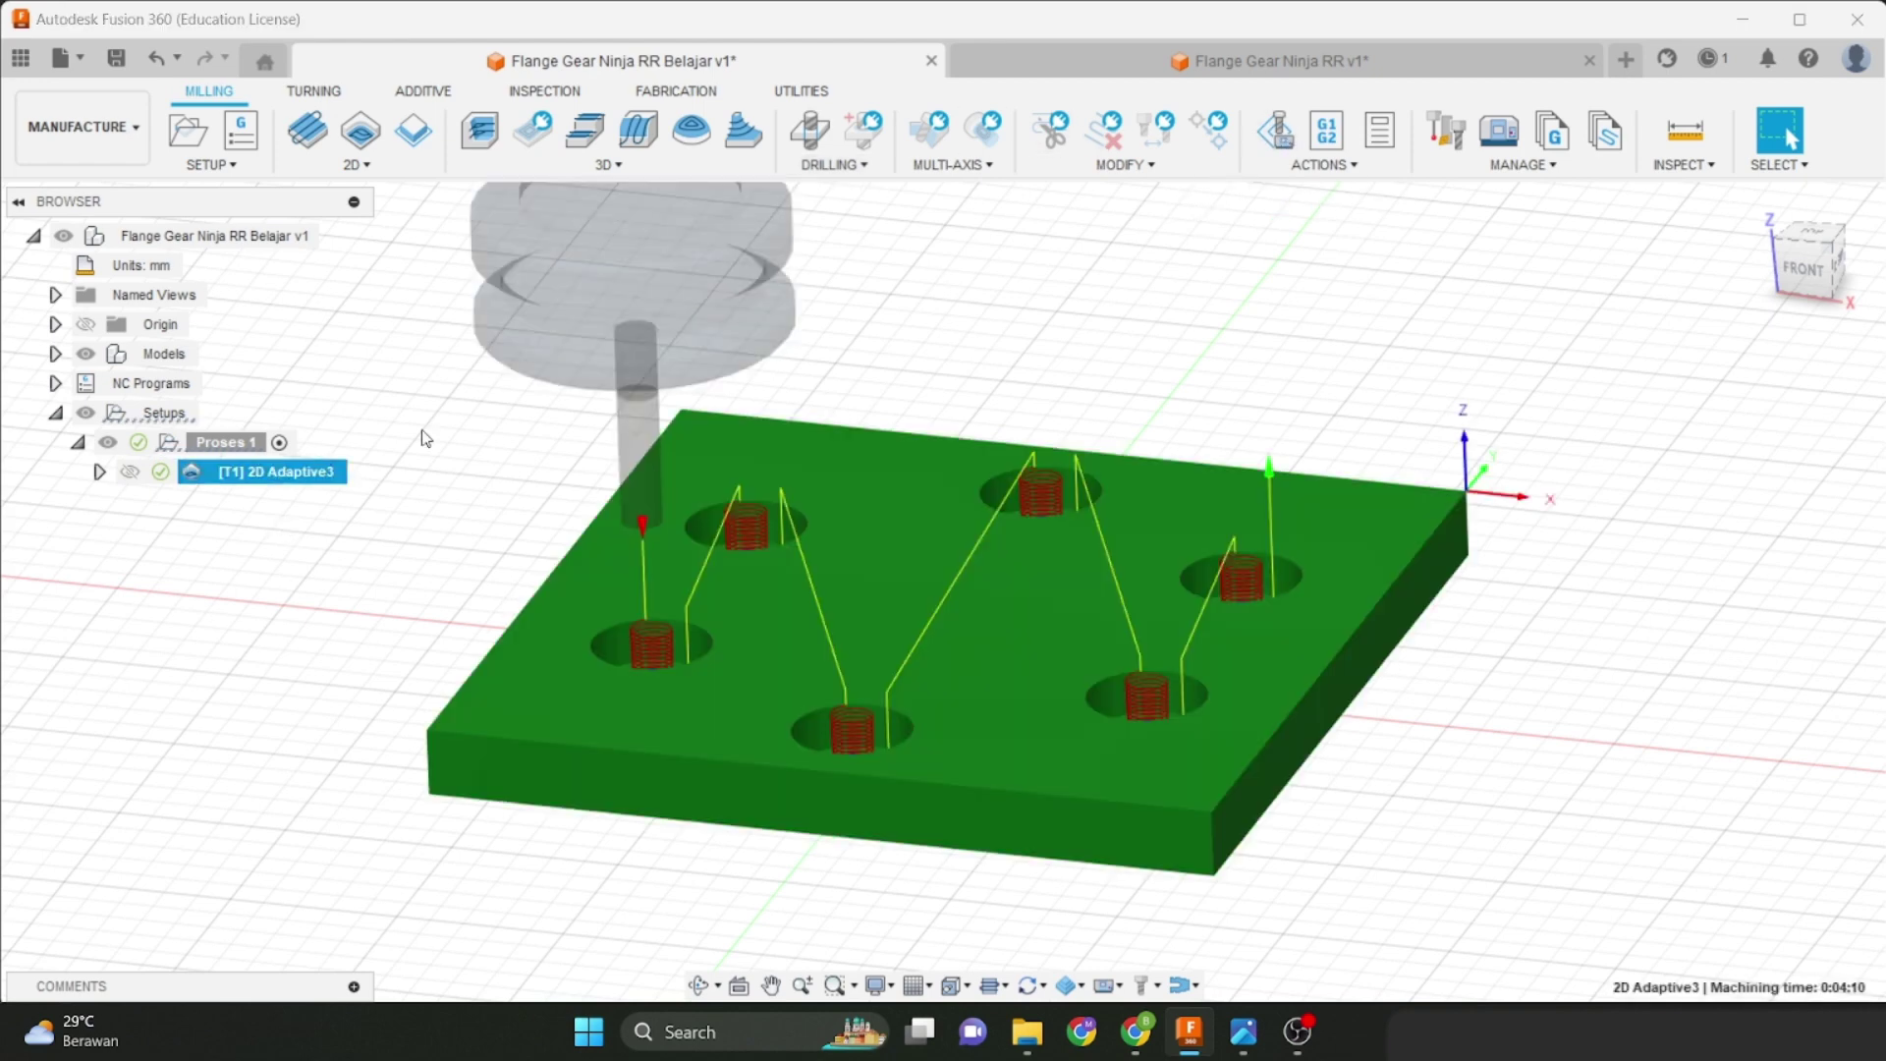
click(1273, 116)
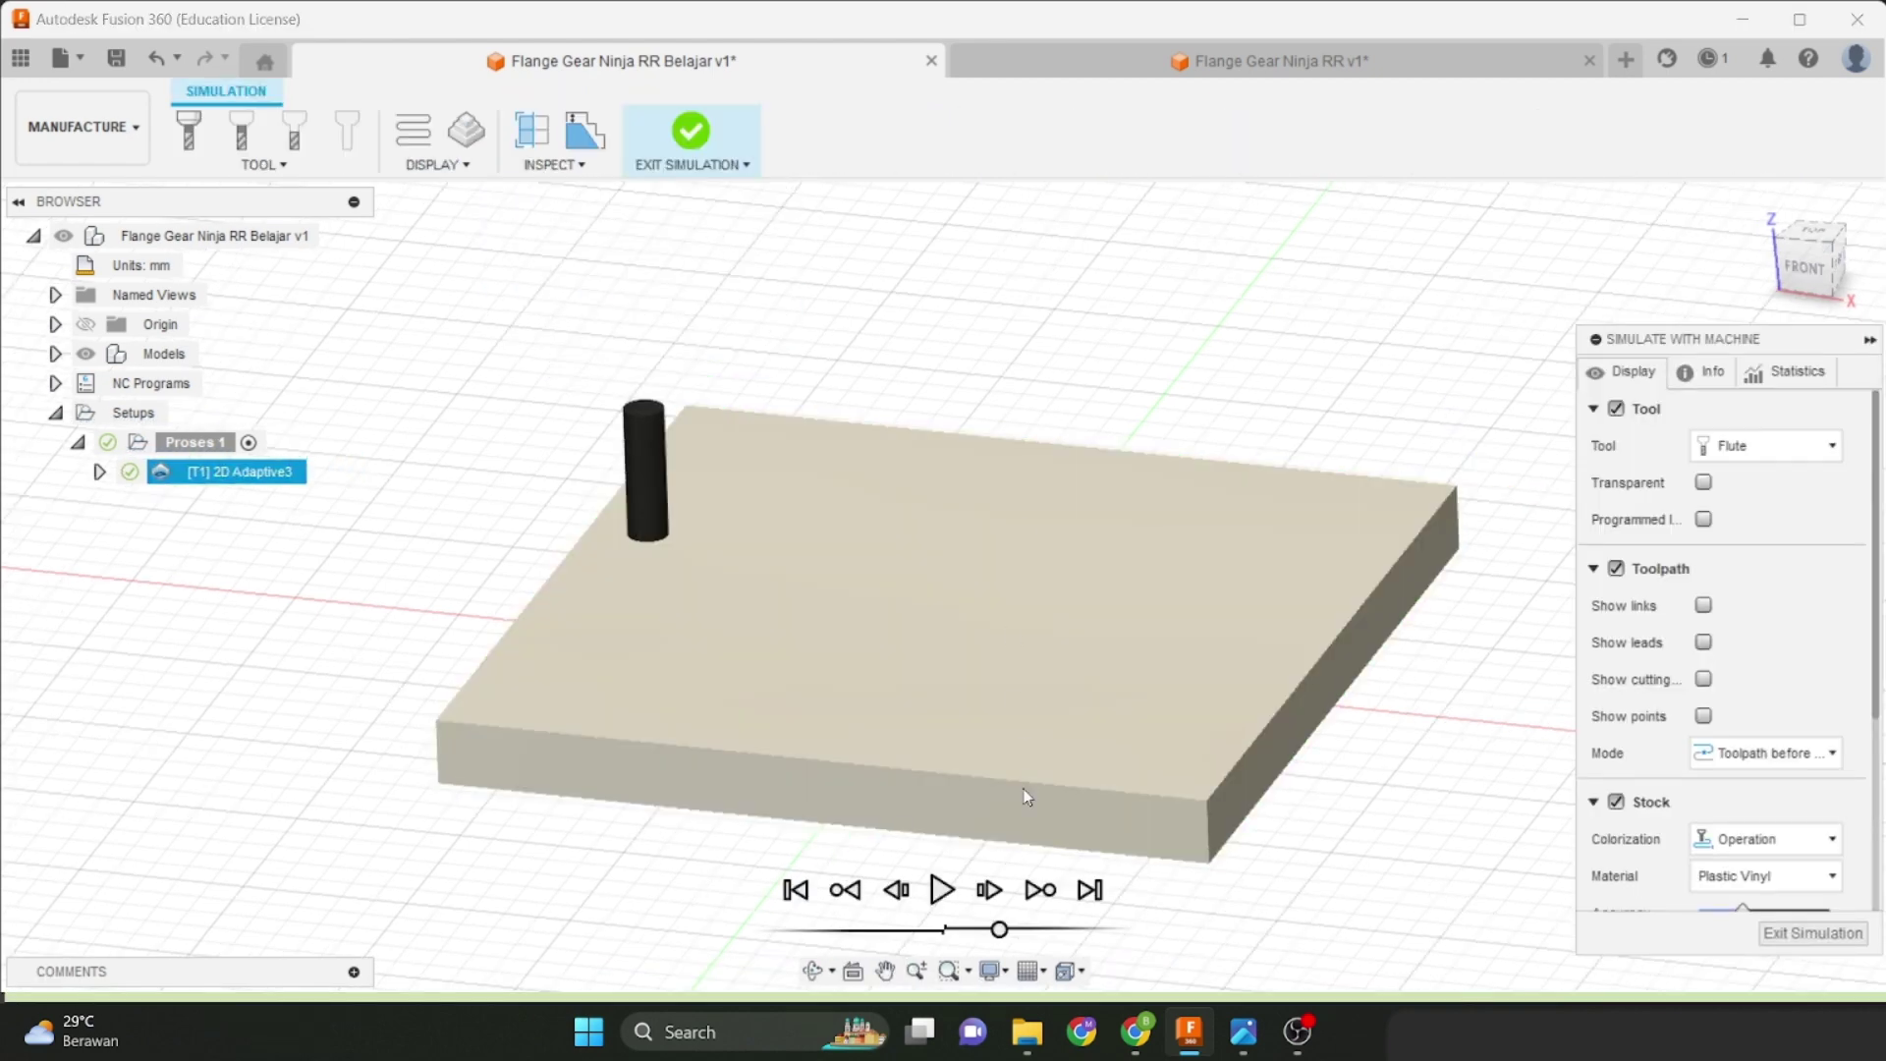
click(942, 889)
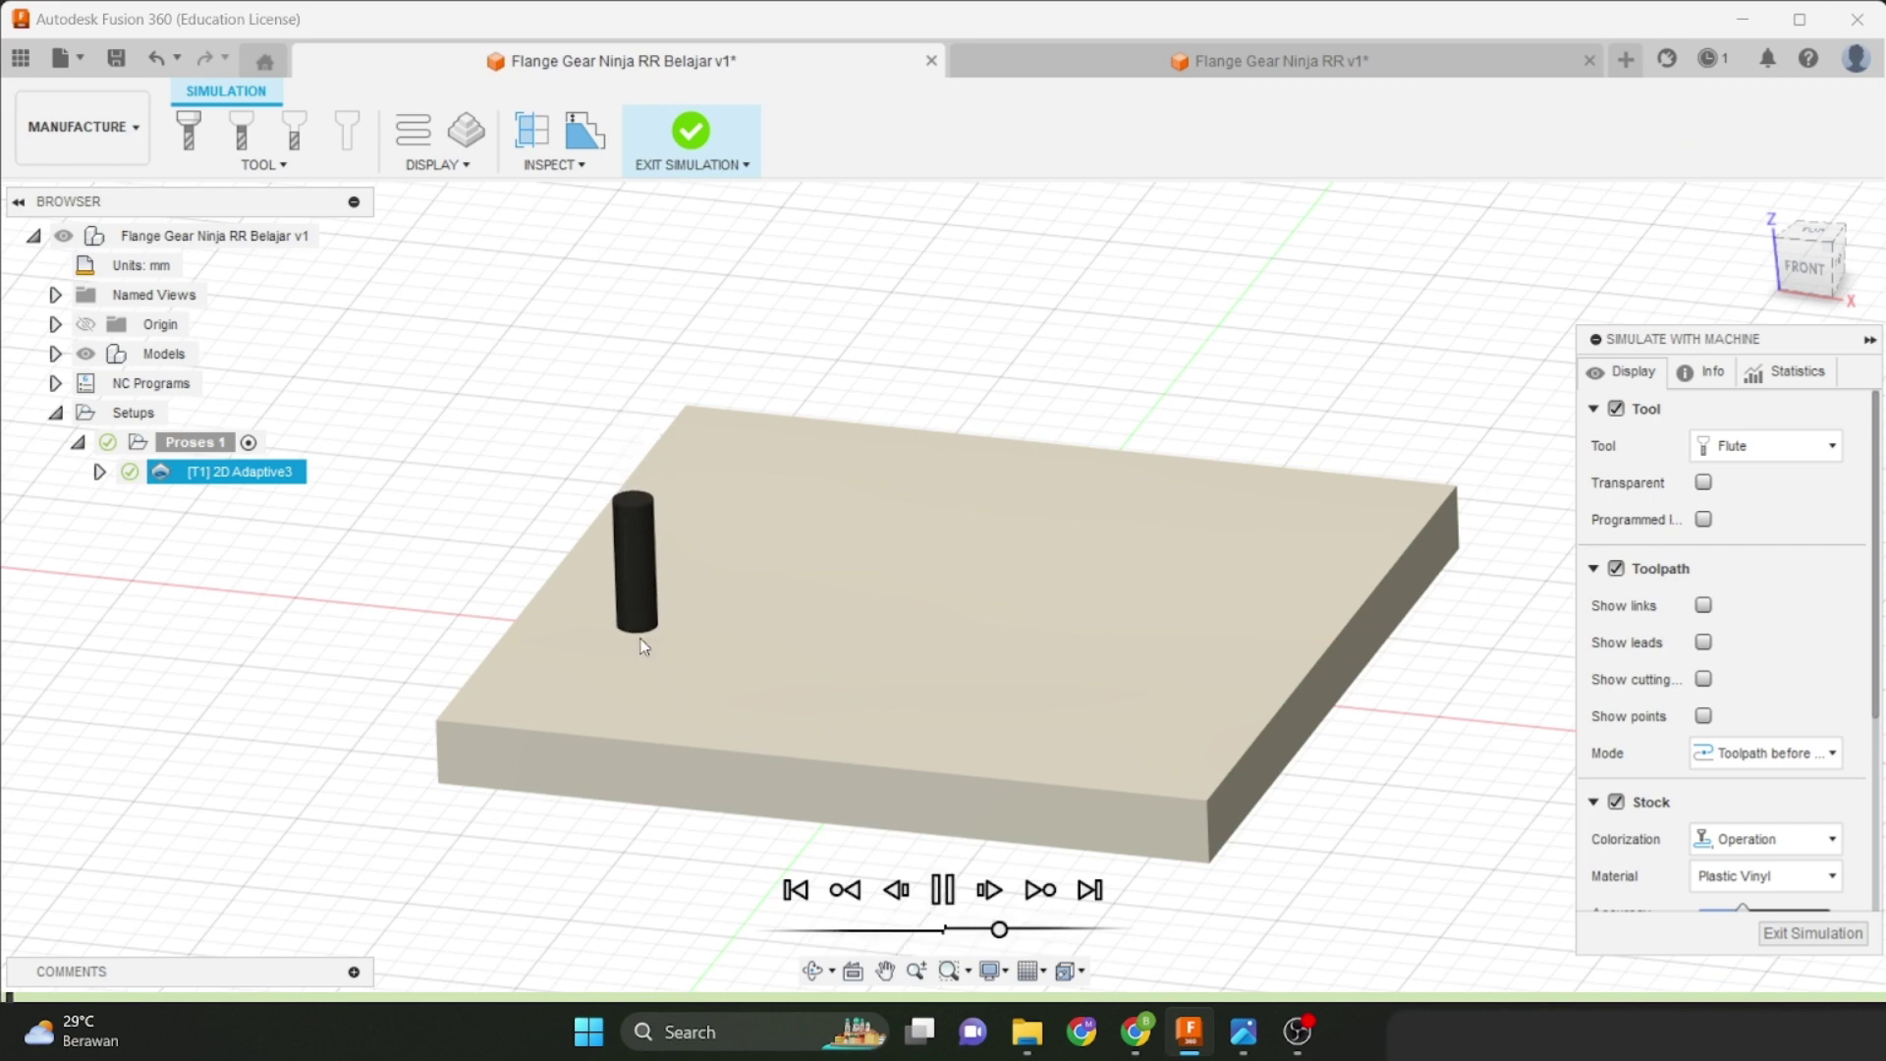
scroll(640, 629, up, 2)
scroll(643, 624, up, 2)
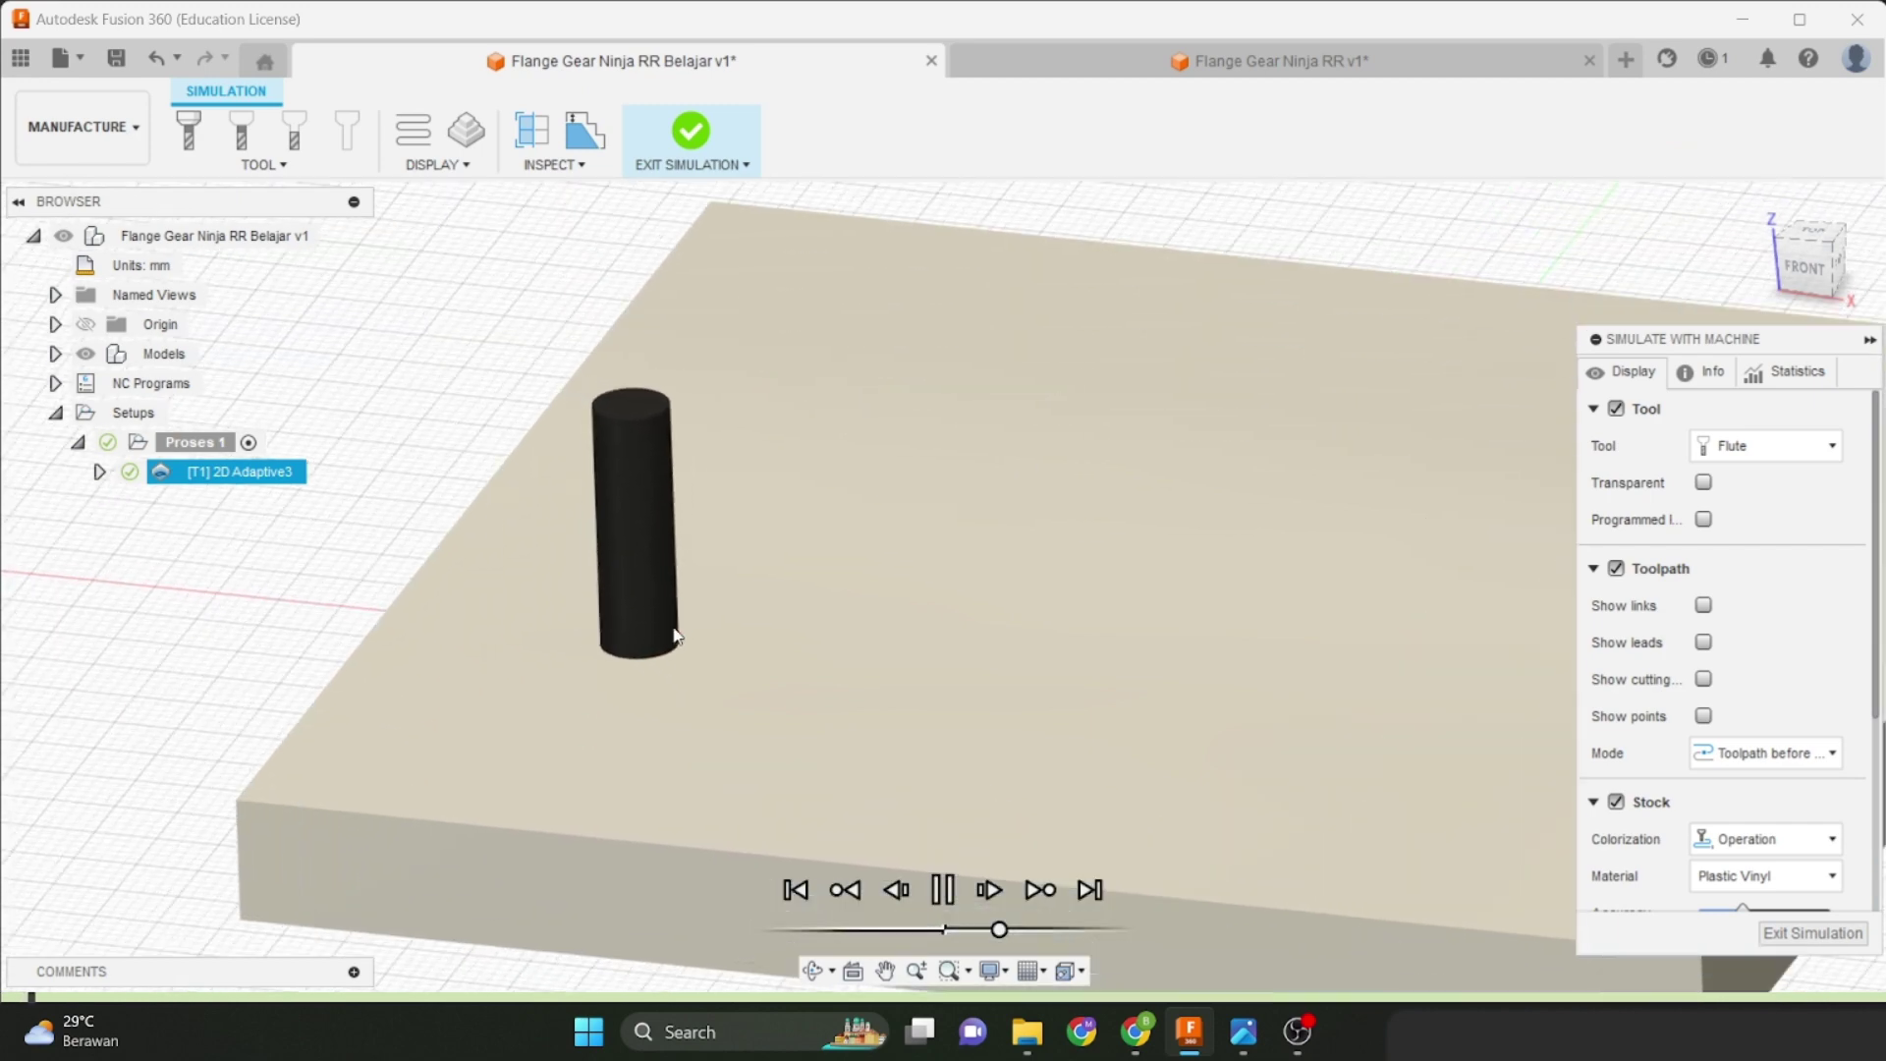
drag(1000, 930, 988, 929)
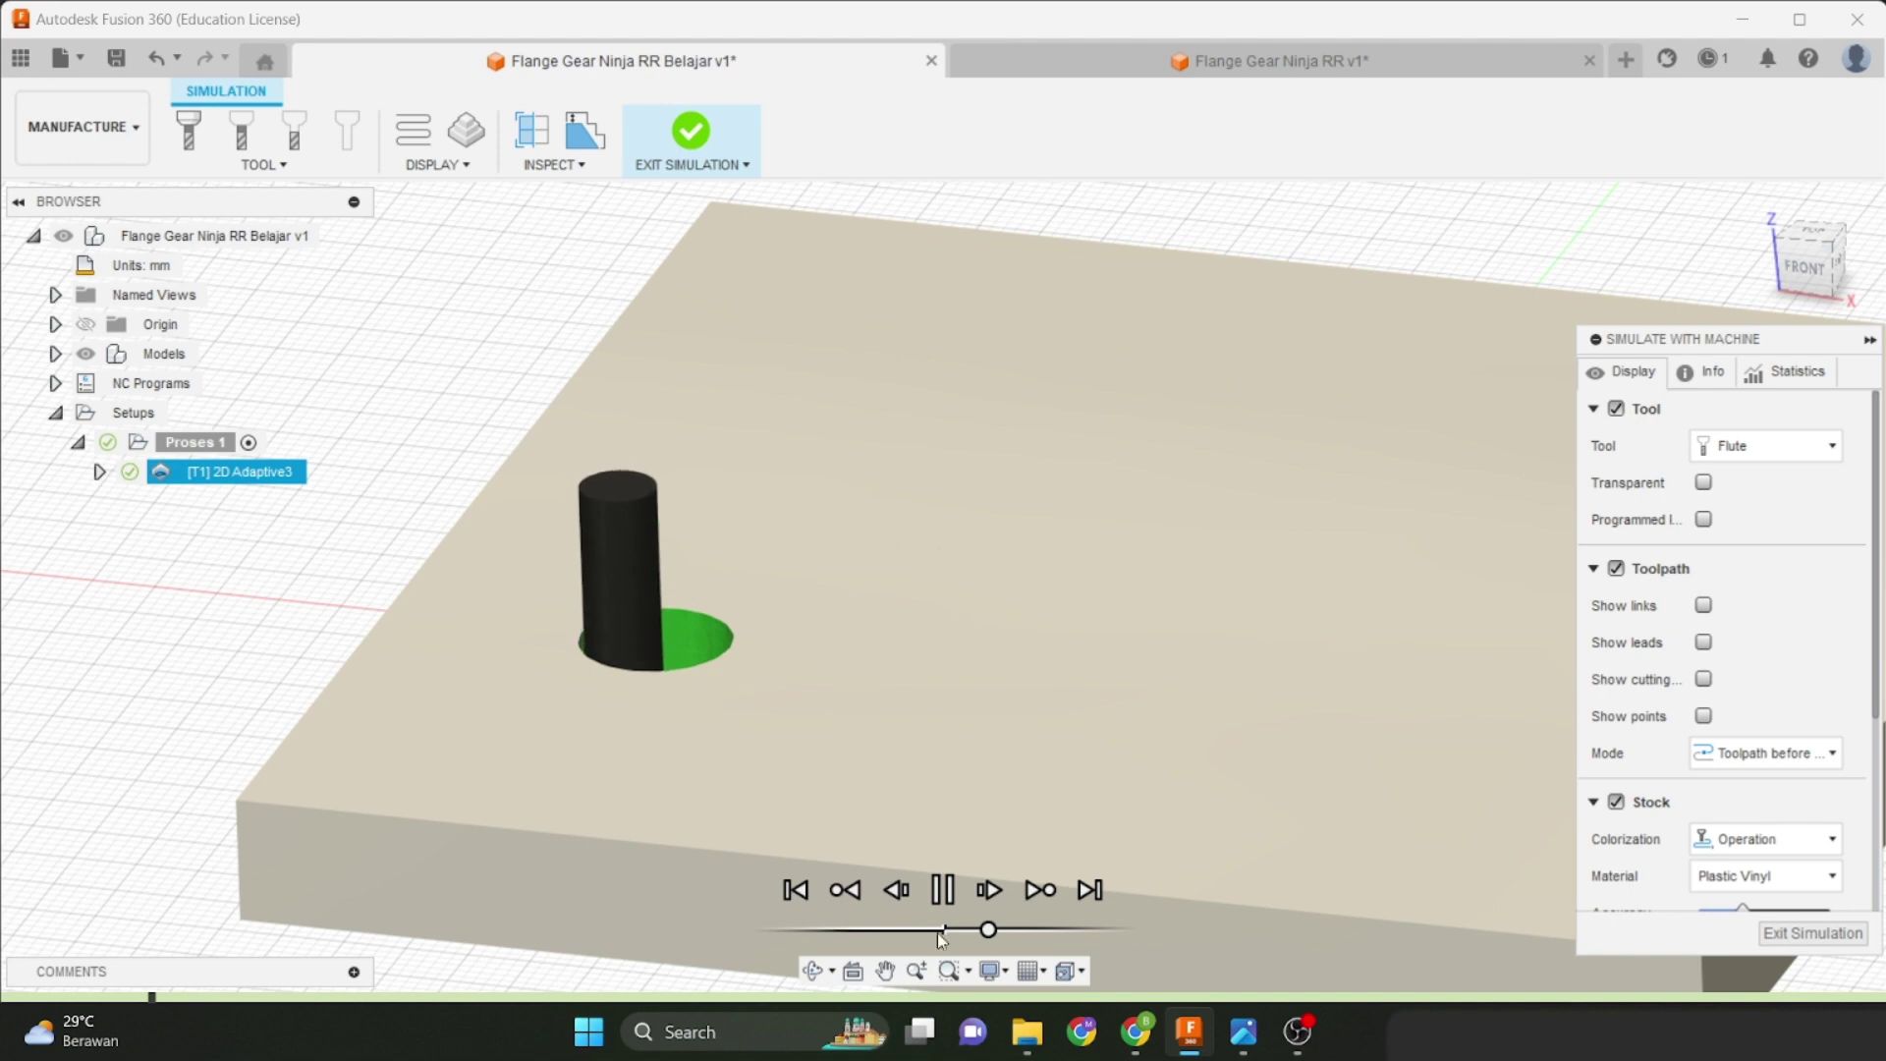
Check the tool's position and feedrate information, play through the remaining counterbores at higher speed, and exit the simulation.
click(1704, 372)
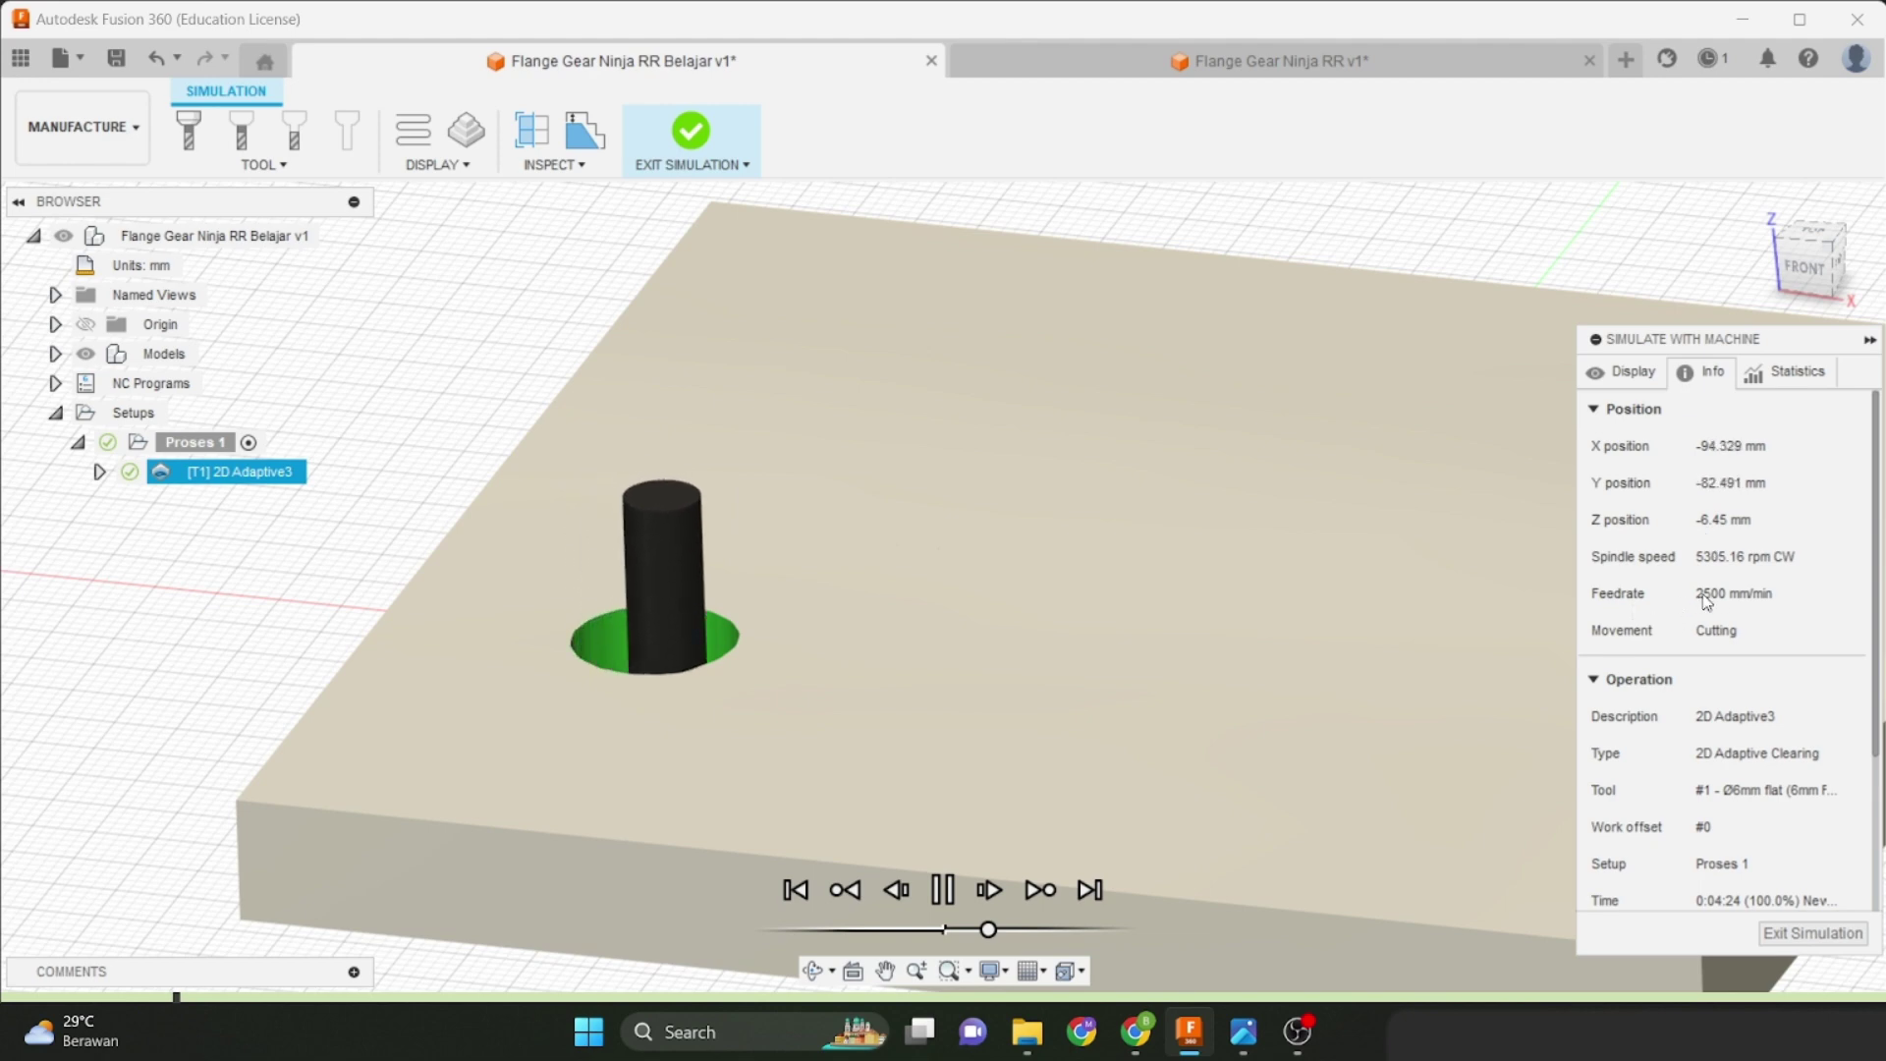
shift+middle_drag(869, 668, 865, 720)
drag(989, 930, 1014, 925)
scroll(1077, 665, down, 5)
shift+middle_drag(982, 590, 935, 636)
scroll(935, 634, up, 4)
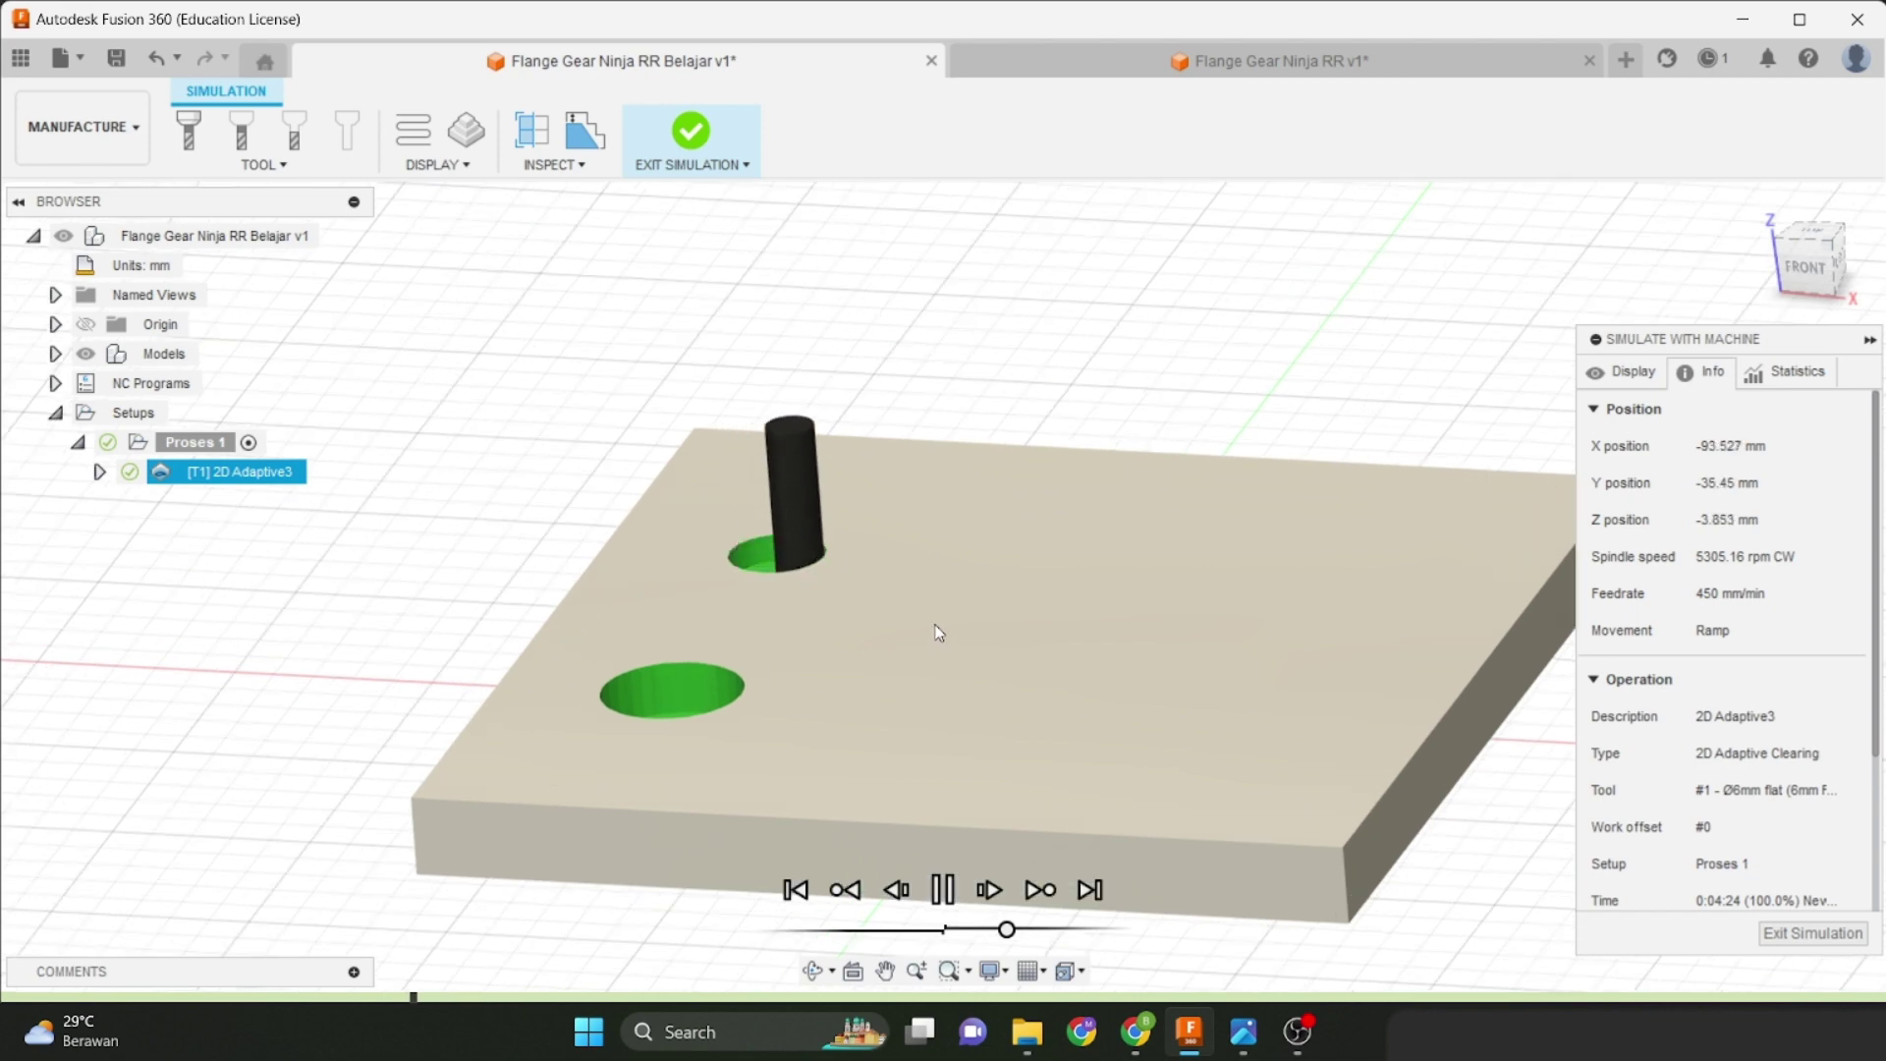
drag(1006, 929, 1056, 929)
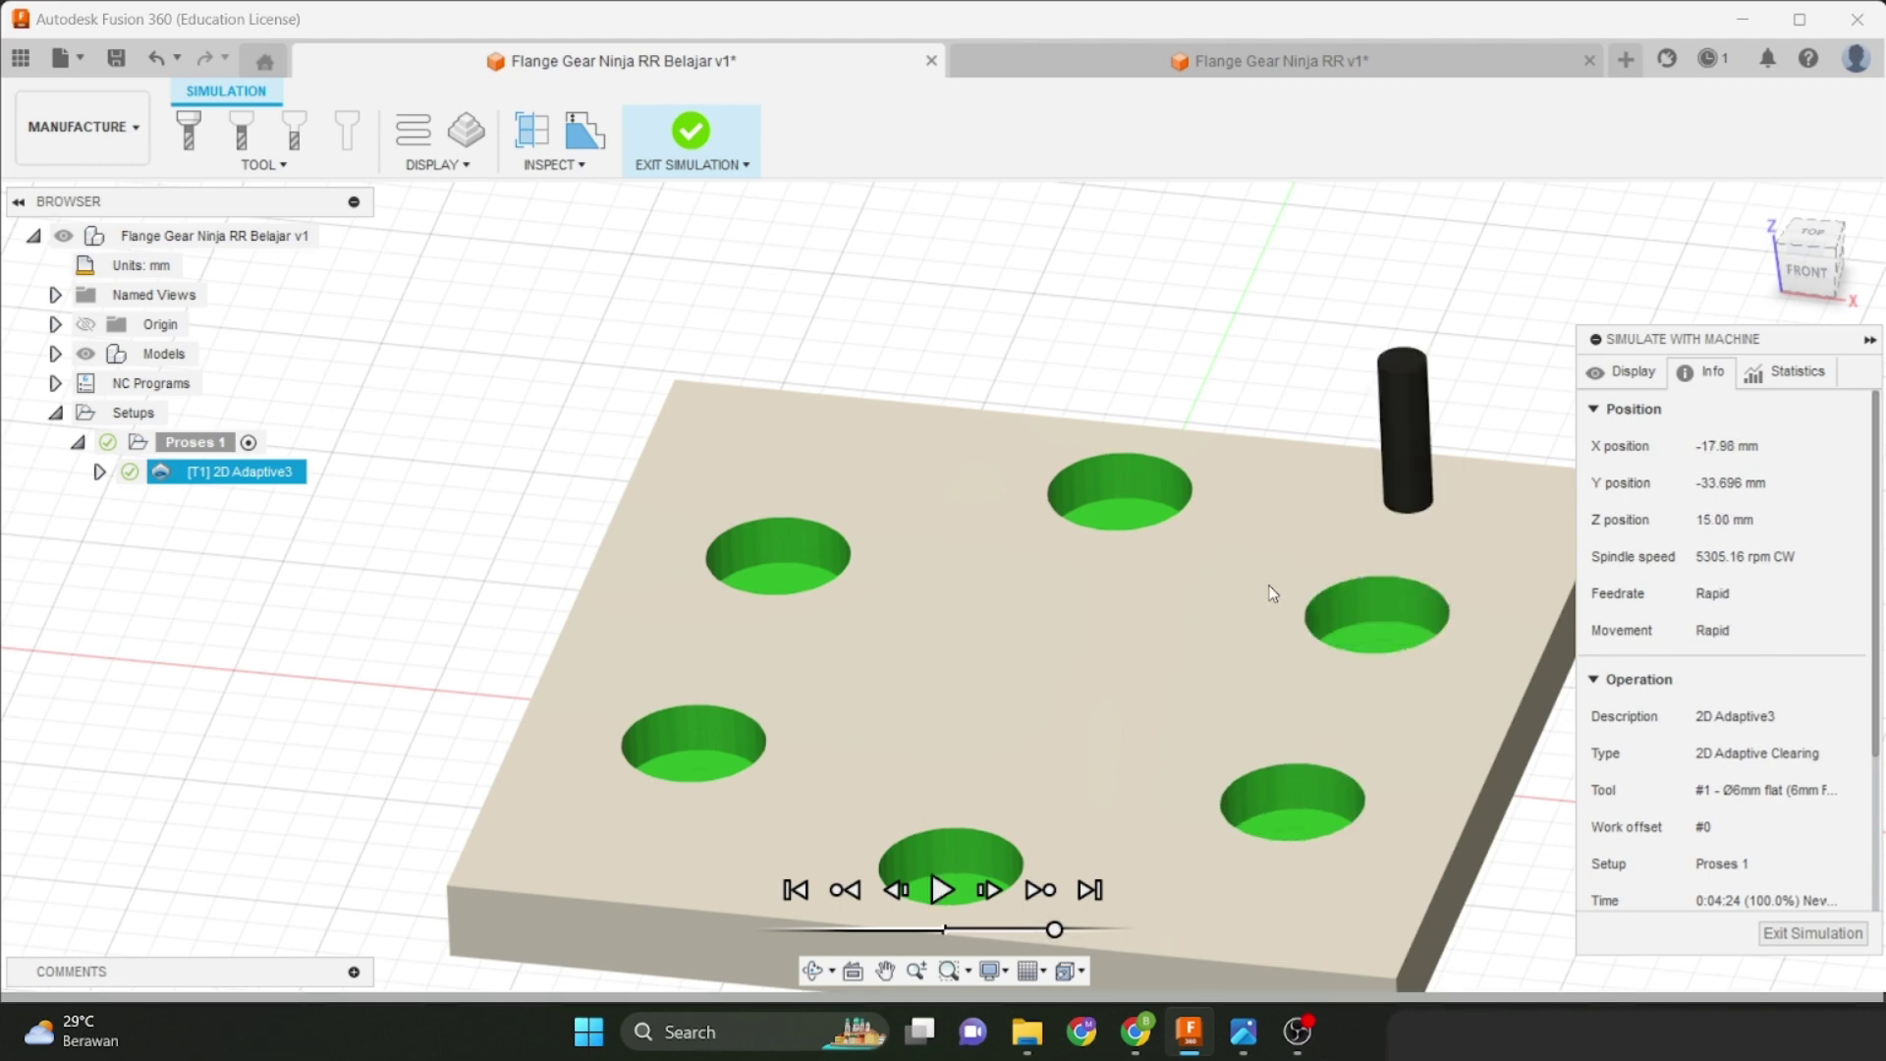
scroll(1203, 573, down, 2)
middle_drag(1200, 572, 1041, 537)
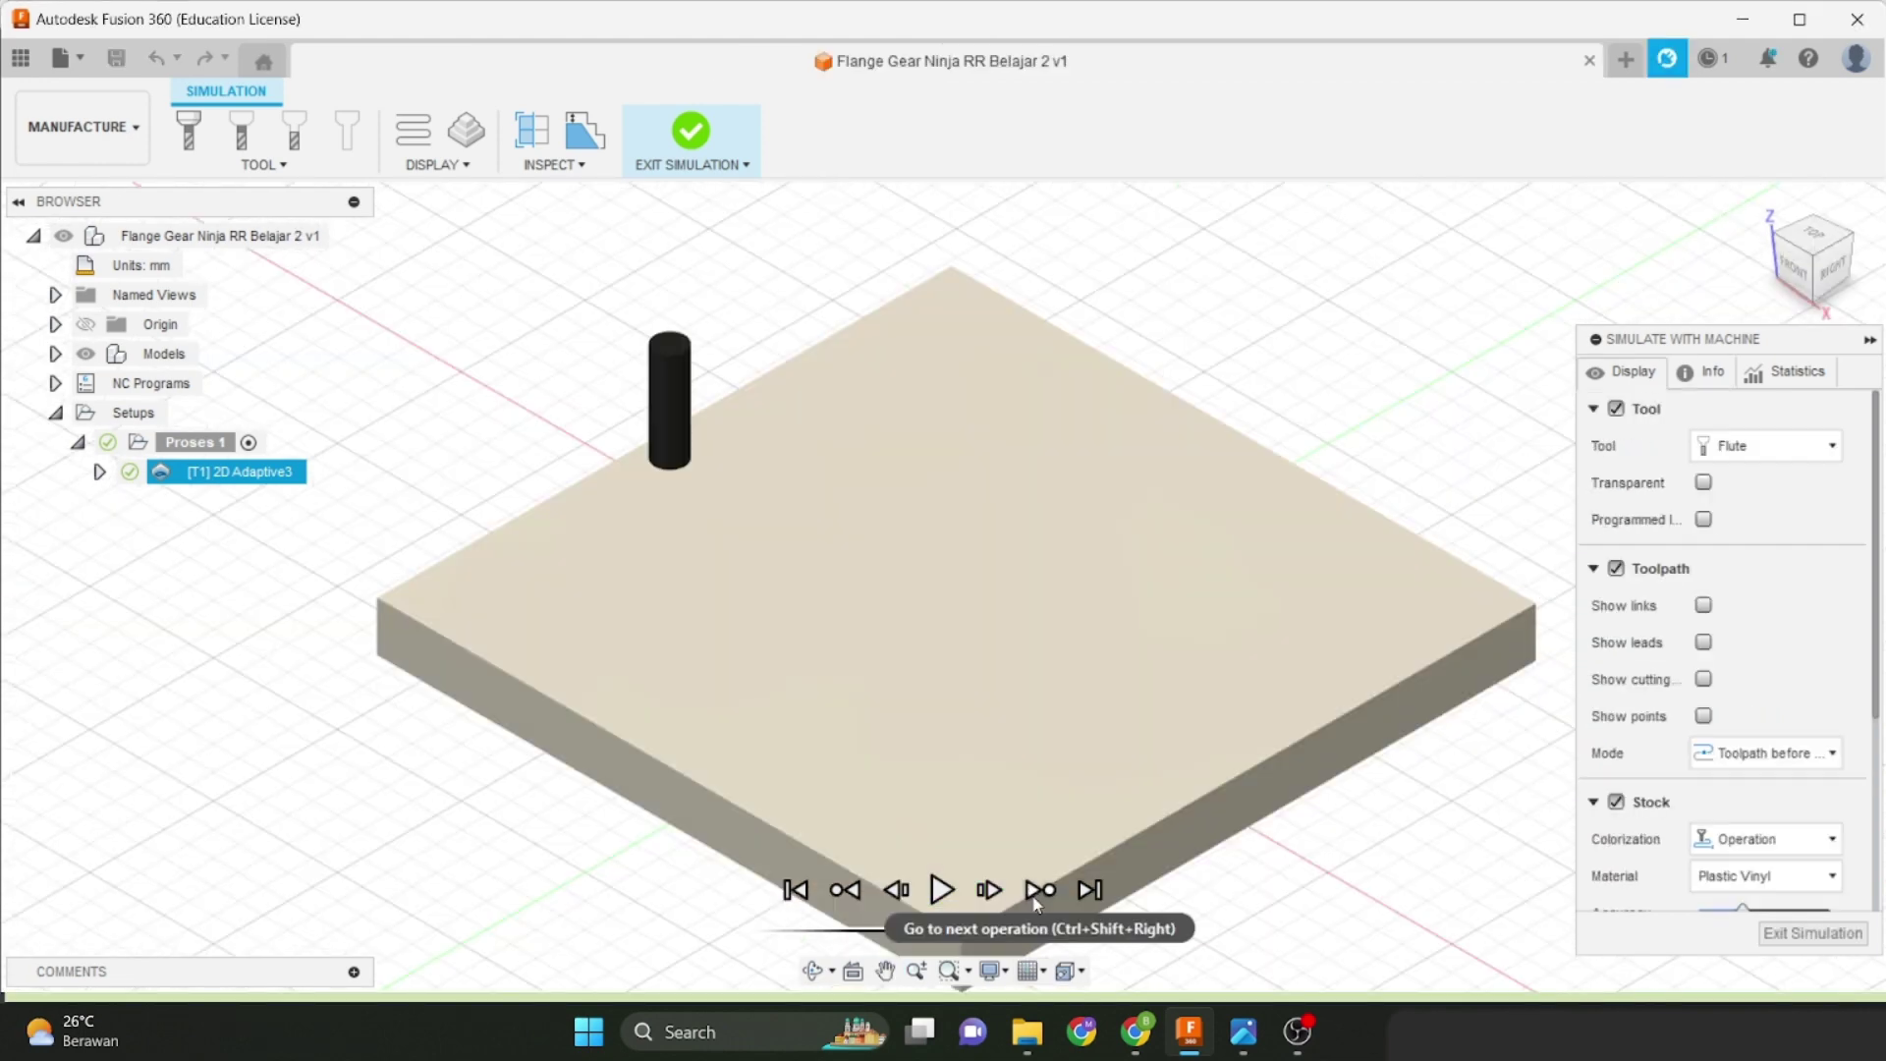
click(1768, 938)
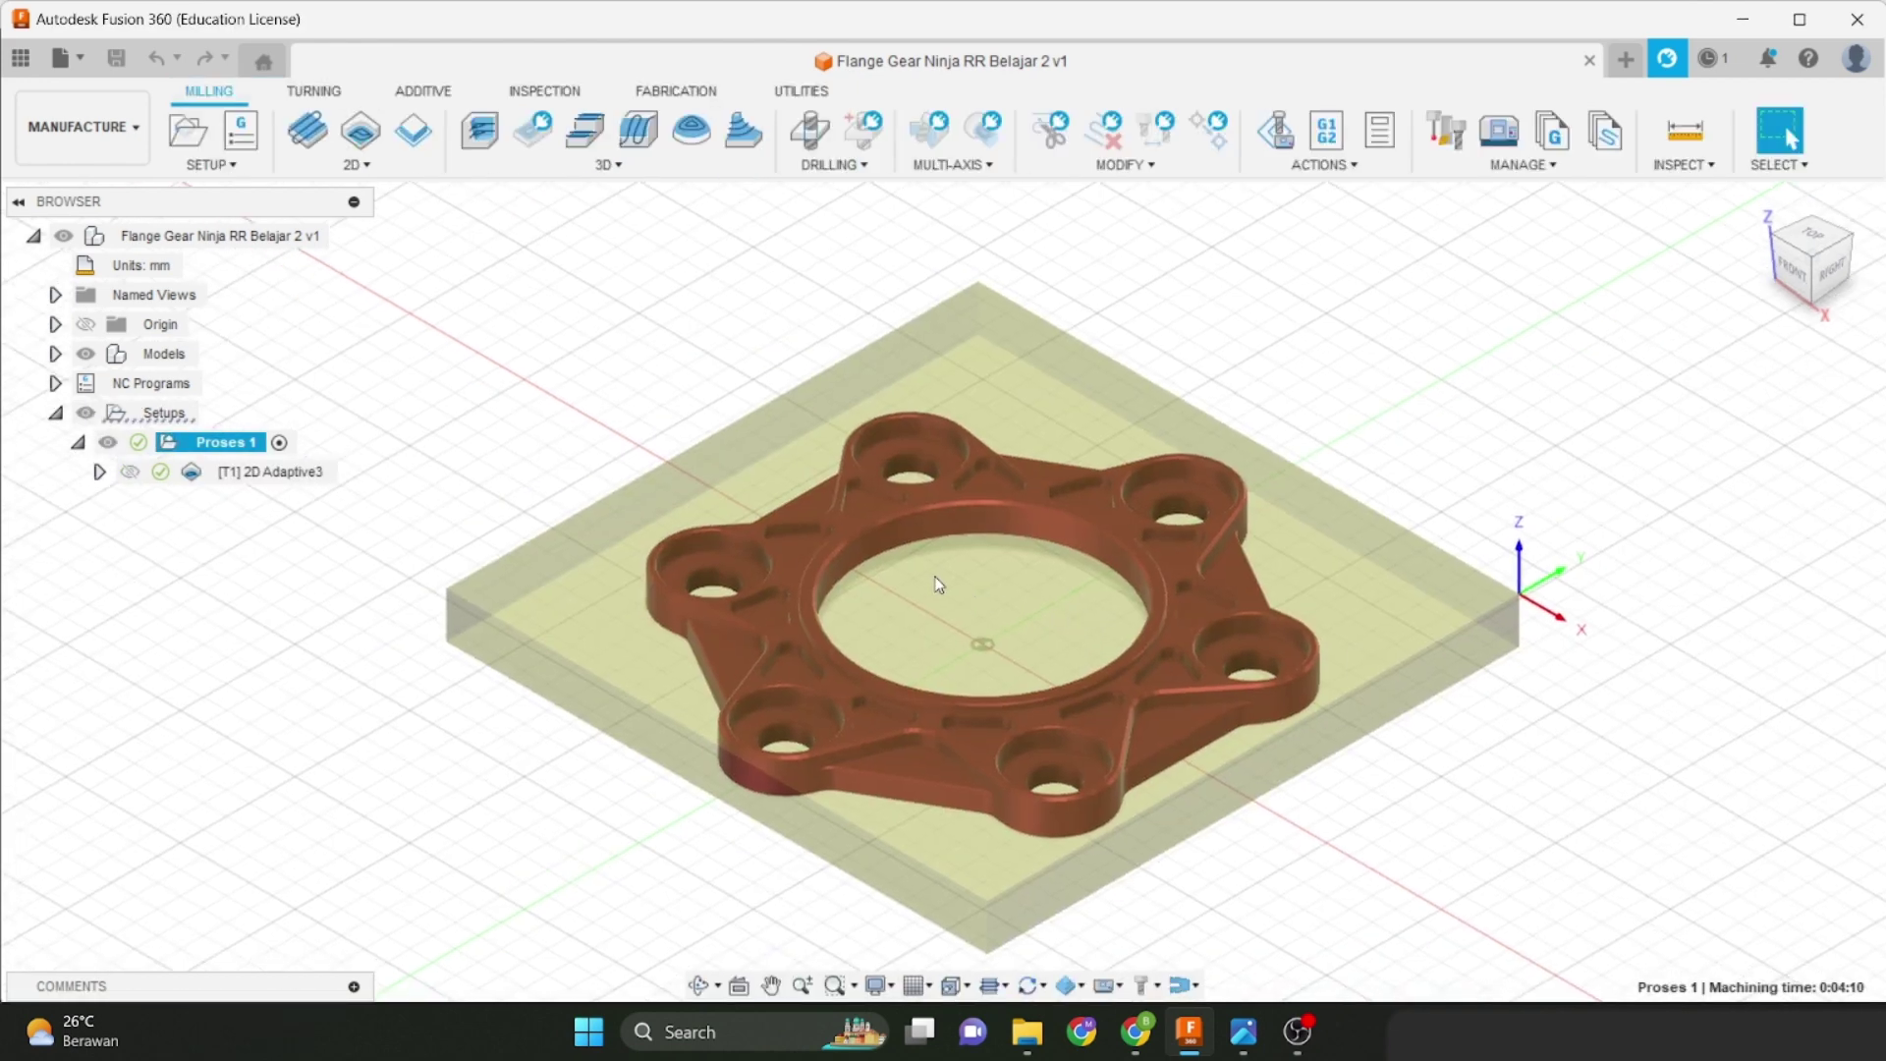
Reopen the 2D Adaptive3 operation of Proses 1 for editing and enable Multiple Depths in its passes.
click(315, 474)
scroll(803, 516, up, 5)
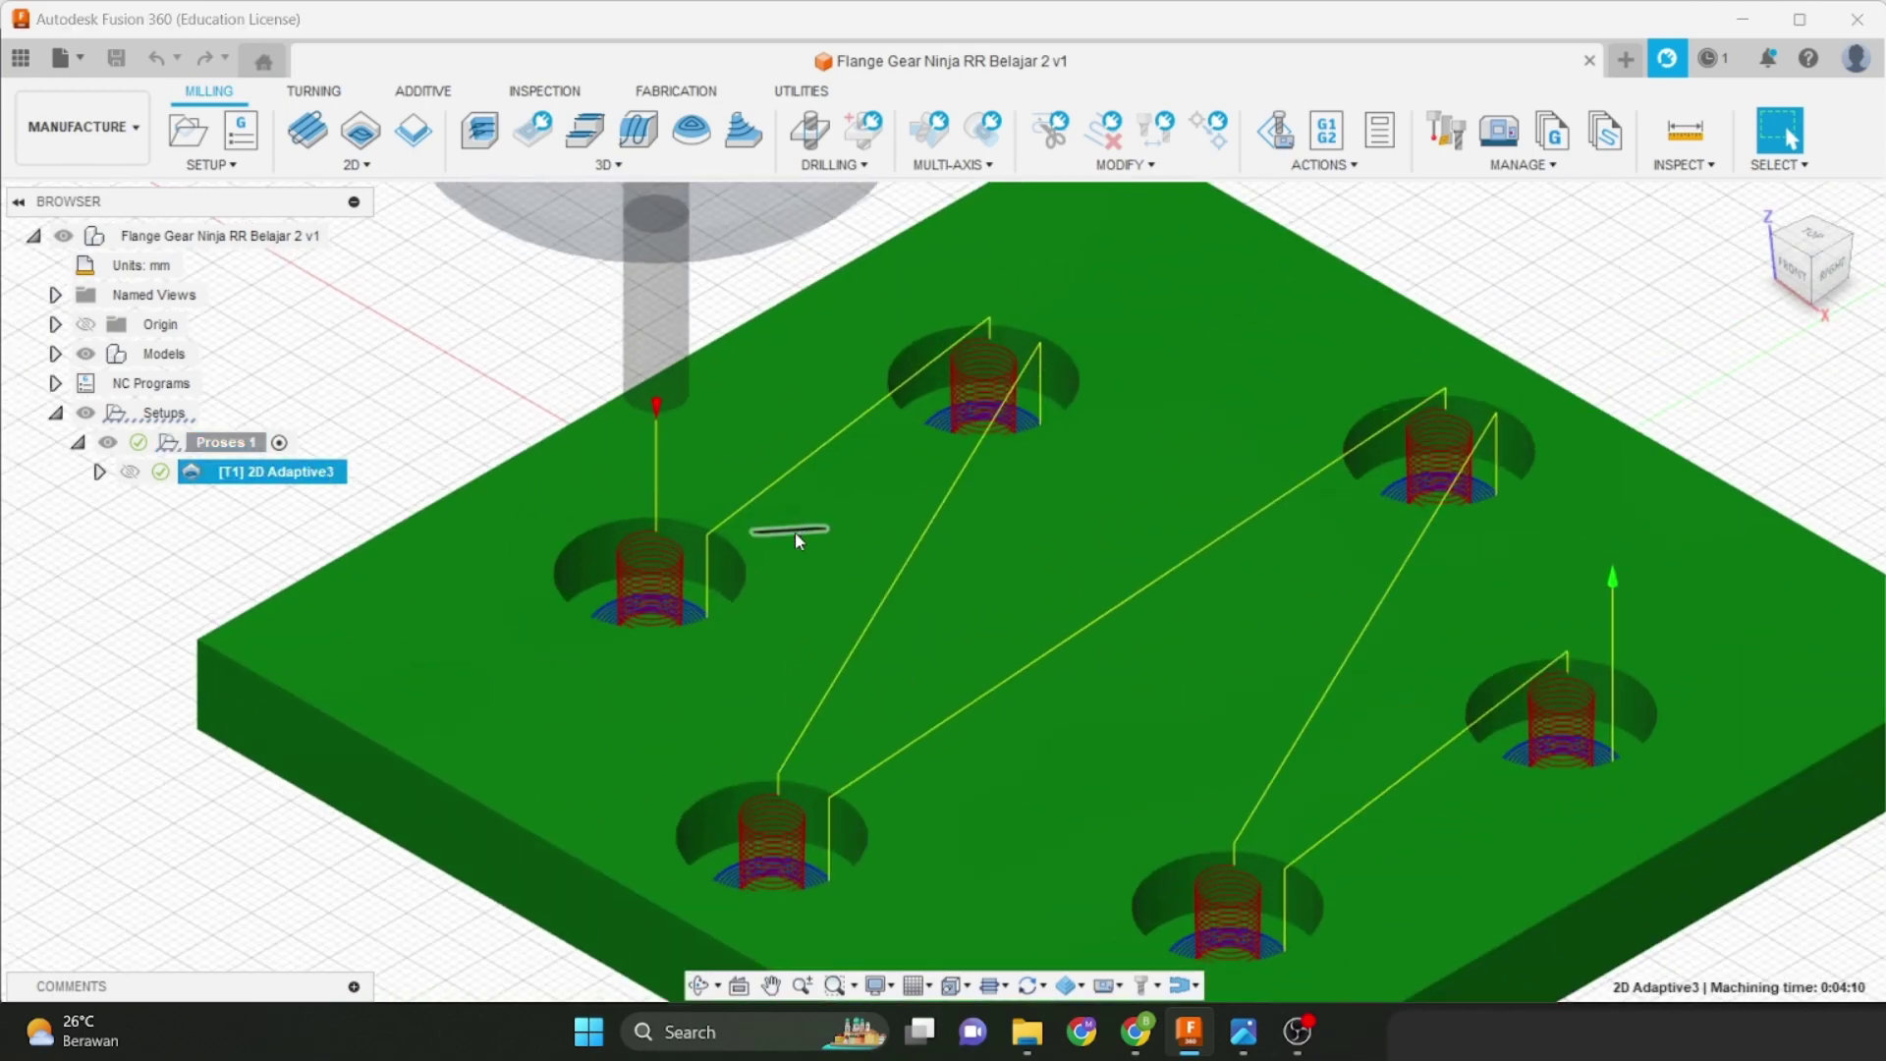
shift+middle_drag(804, 587, 766, 579)
right_click(320, 472)
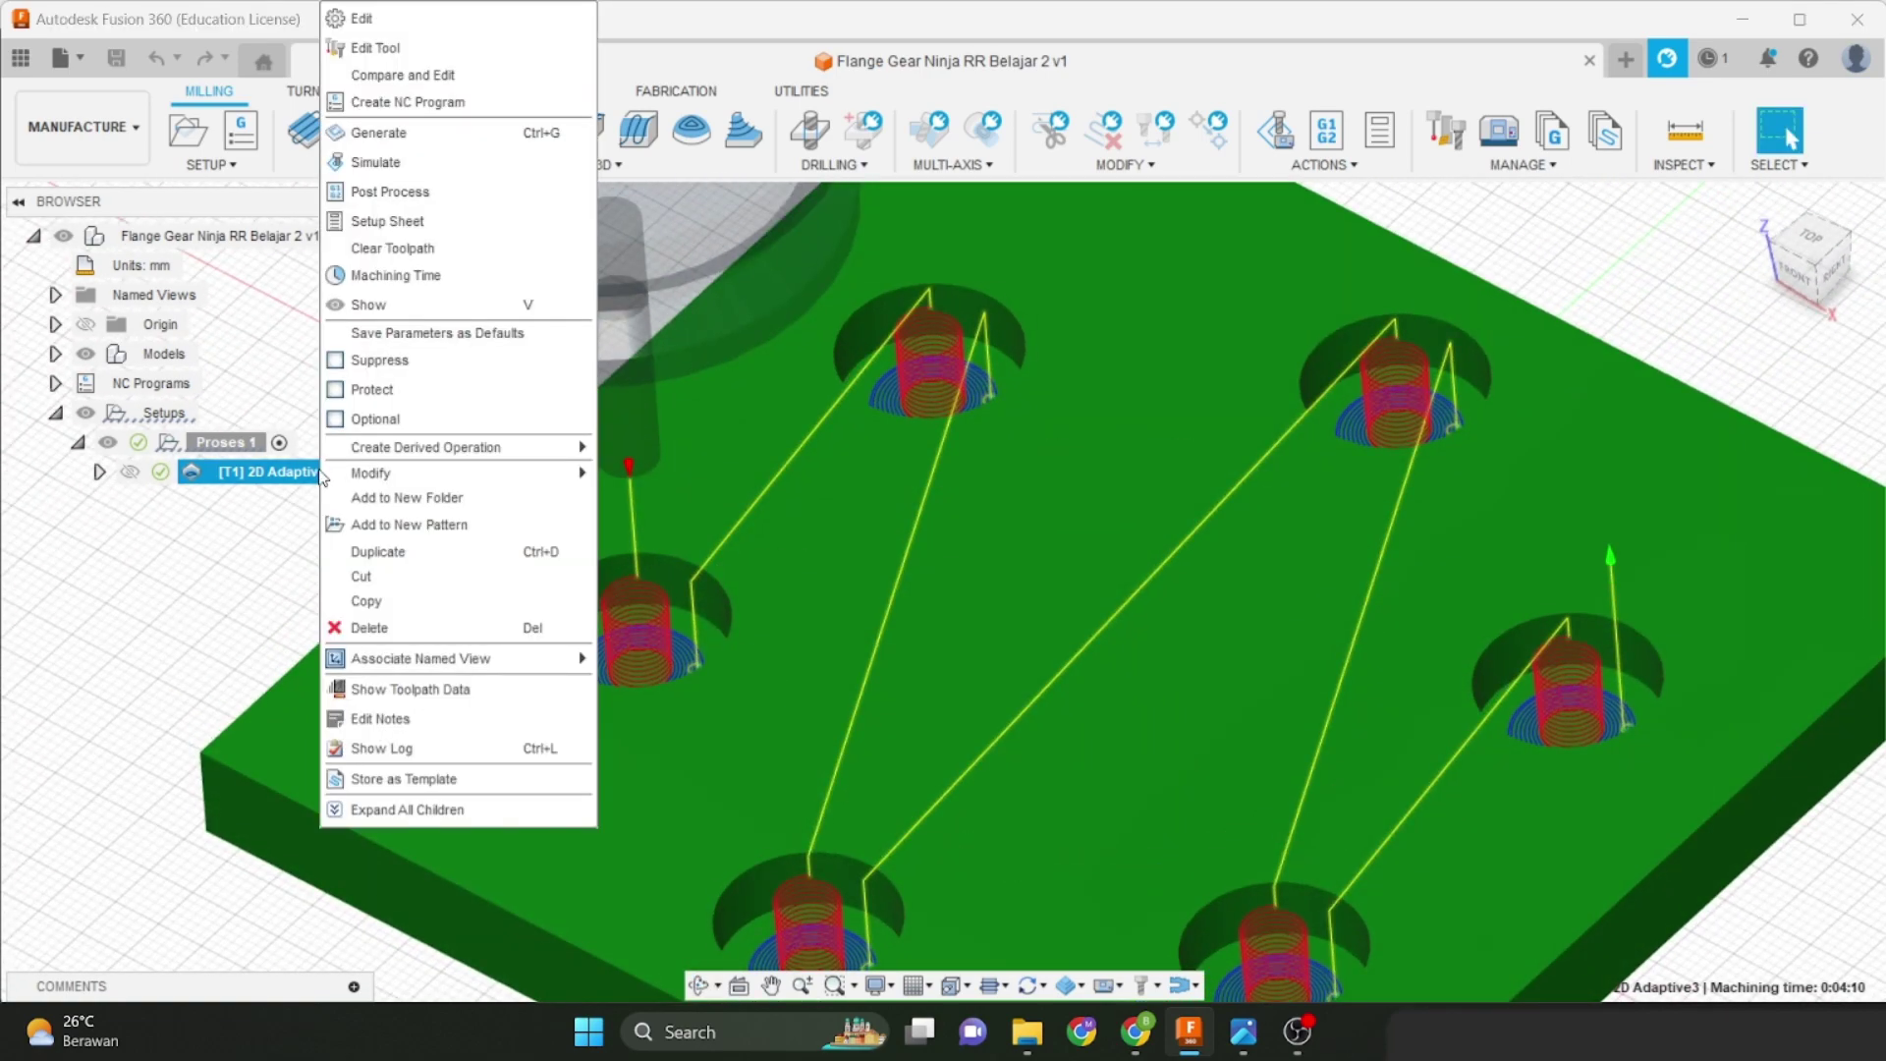
click(359, 19)
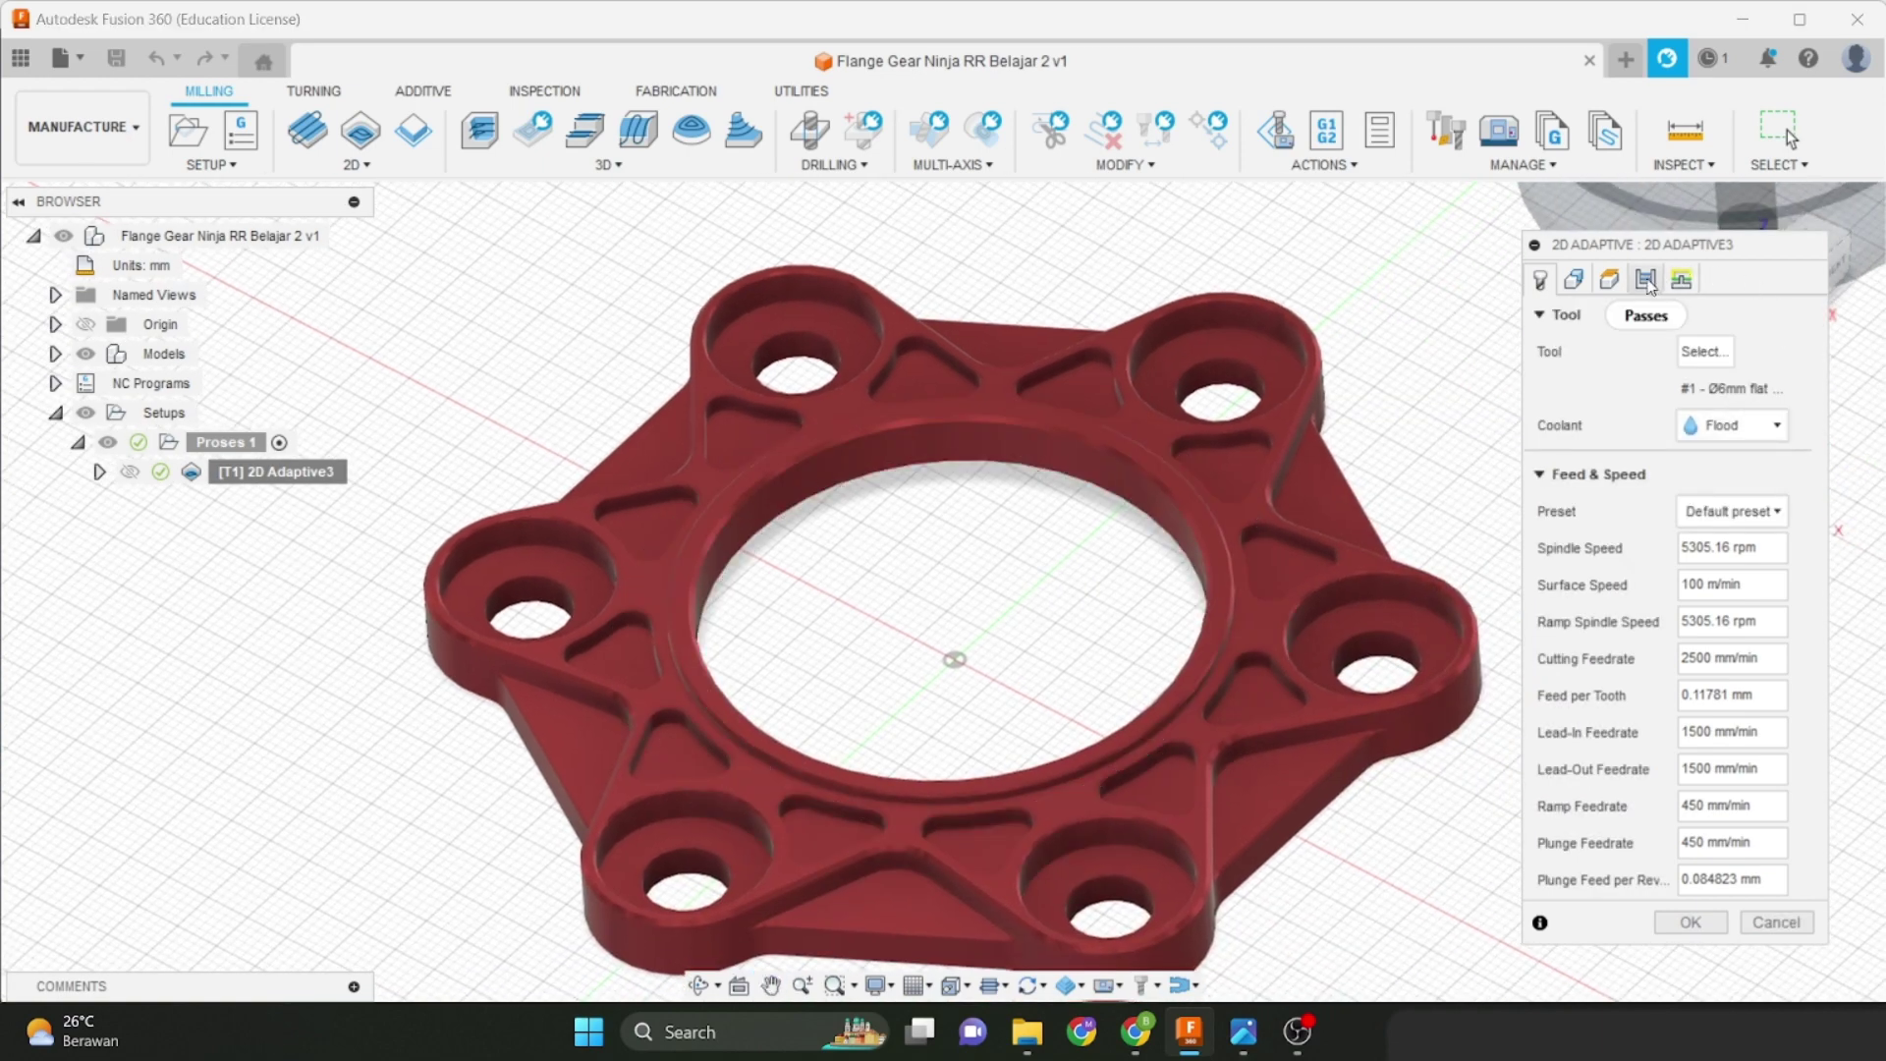
click(1645, 279)
click(1543, 584)
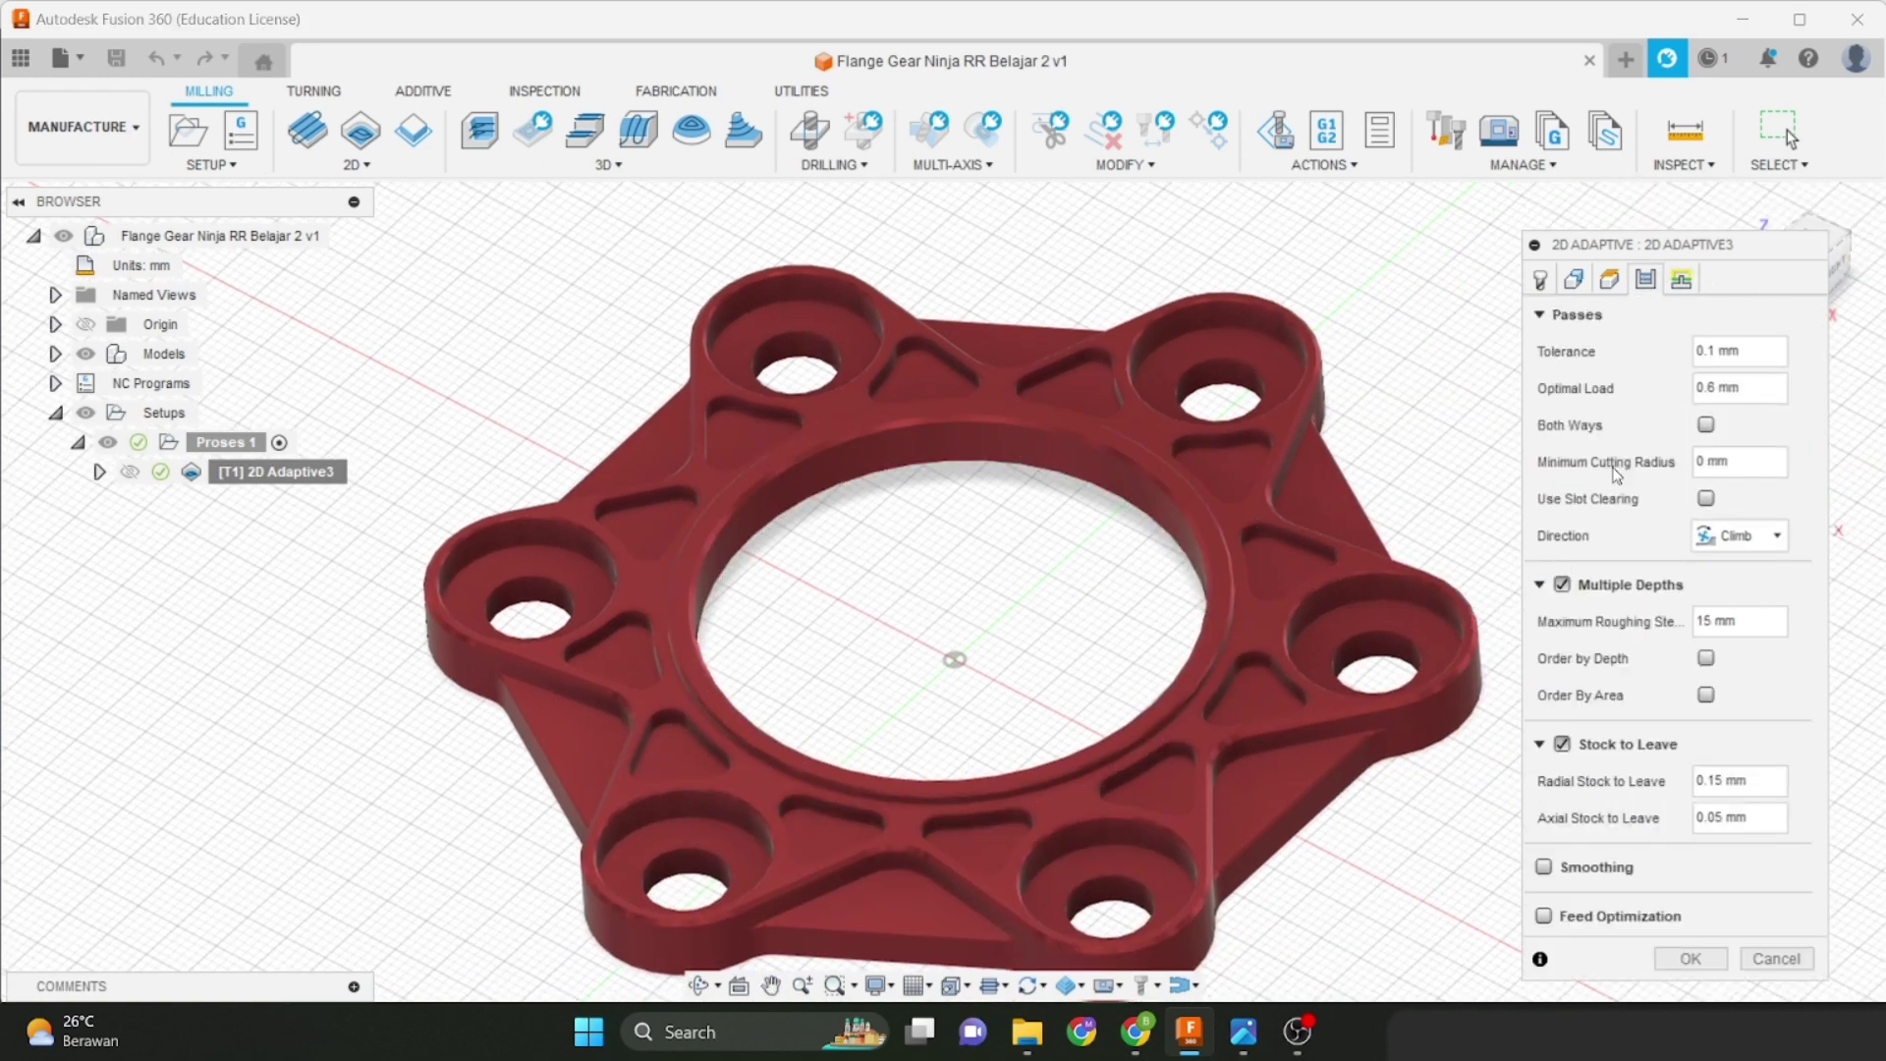
Compare the 2D Adaptive3 height settings with its passes, then set the Maximum Roughing Stepdown to 3 mm and regenerate the toolpath.
click(1608, 283)
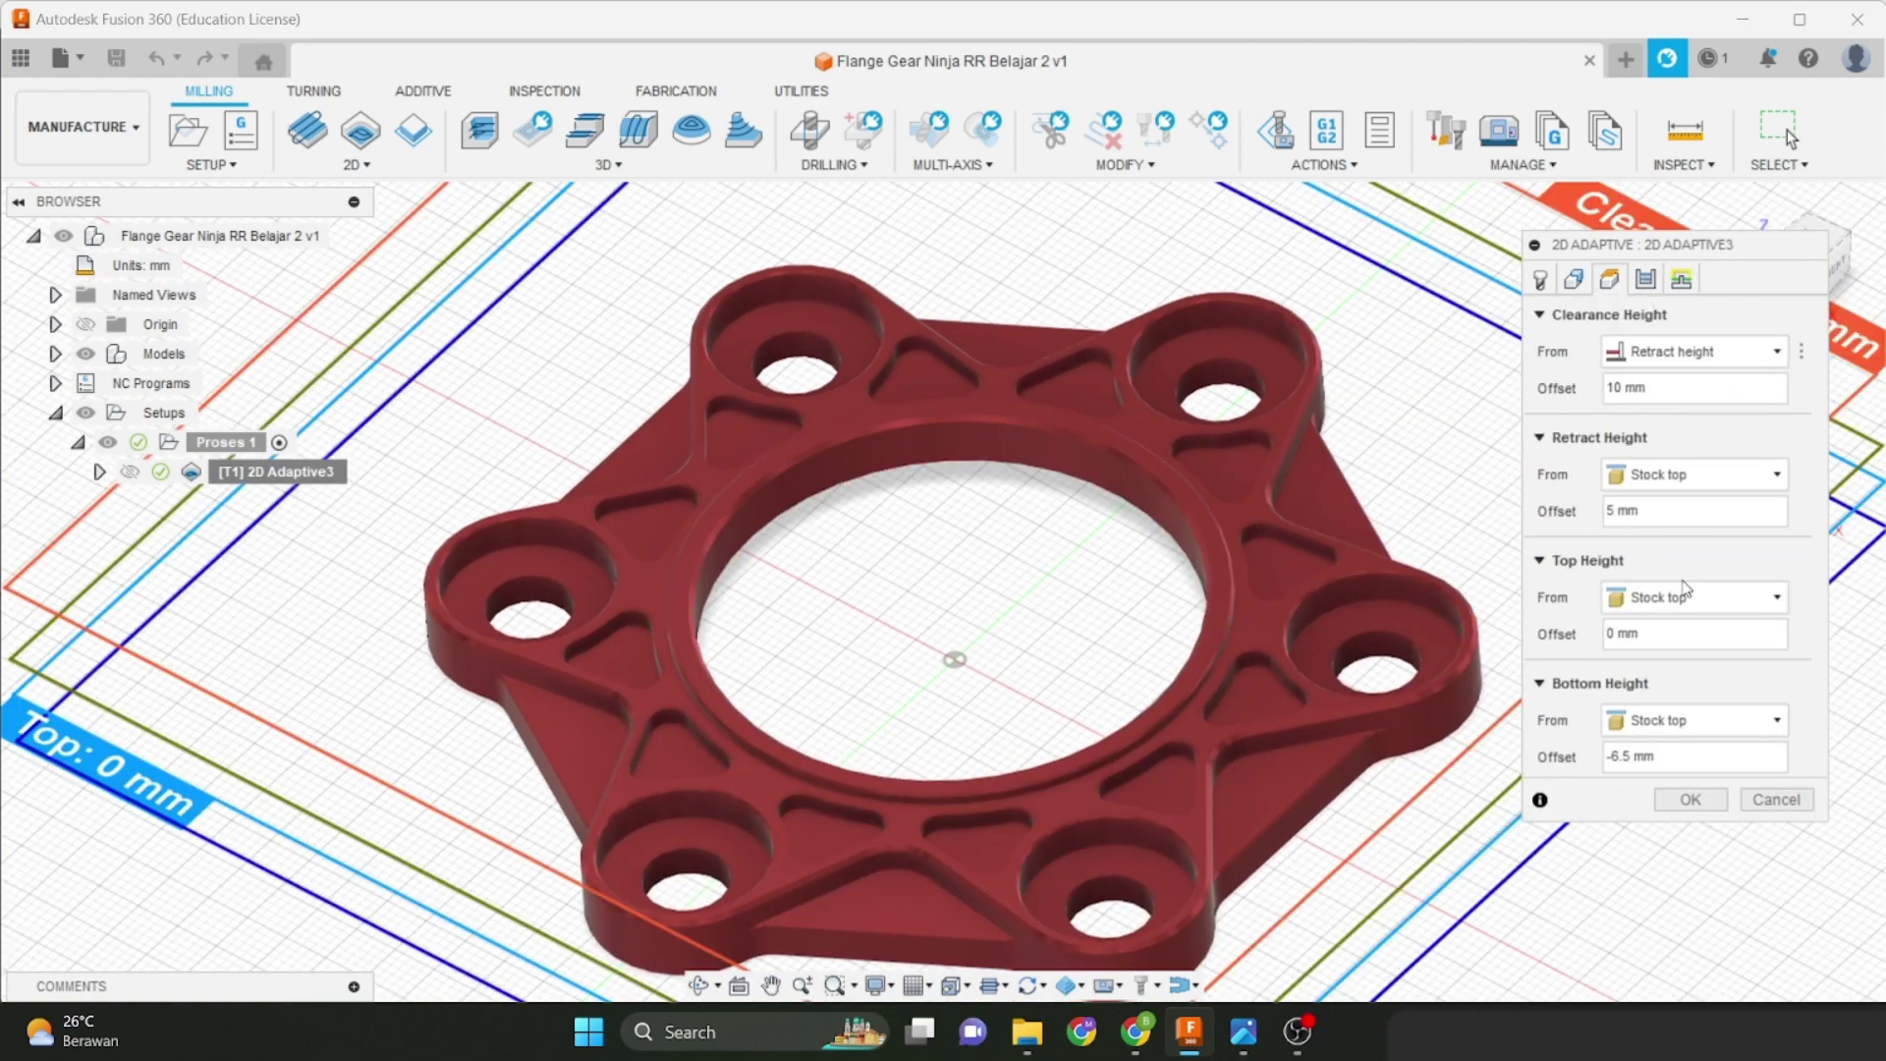
click(1635, 285)
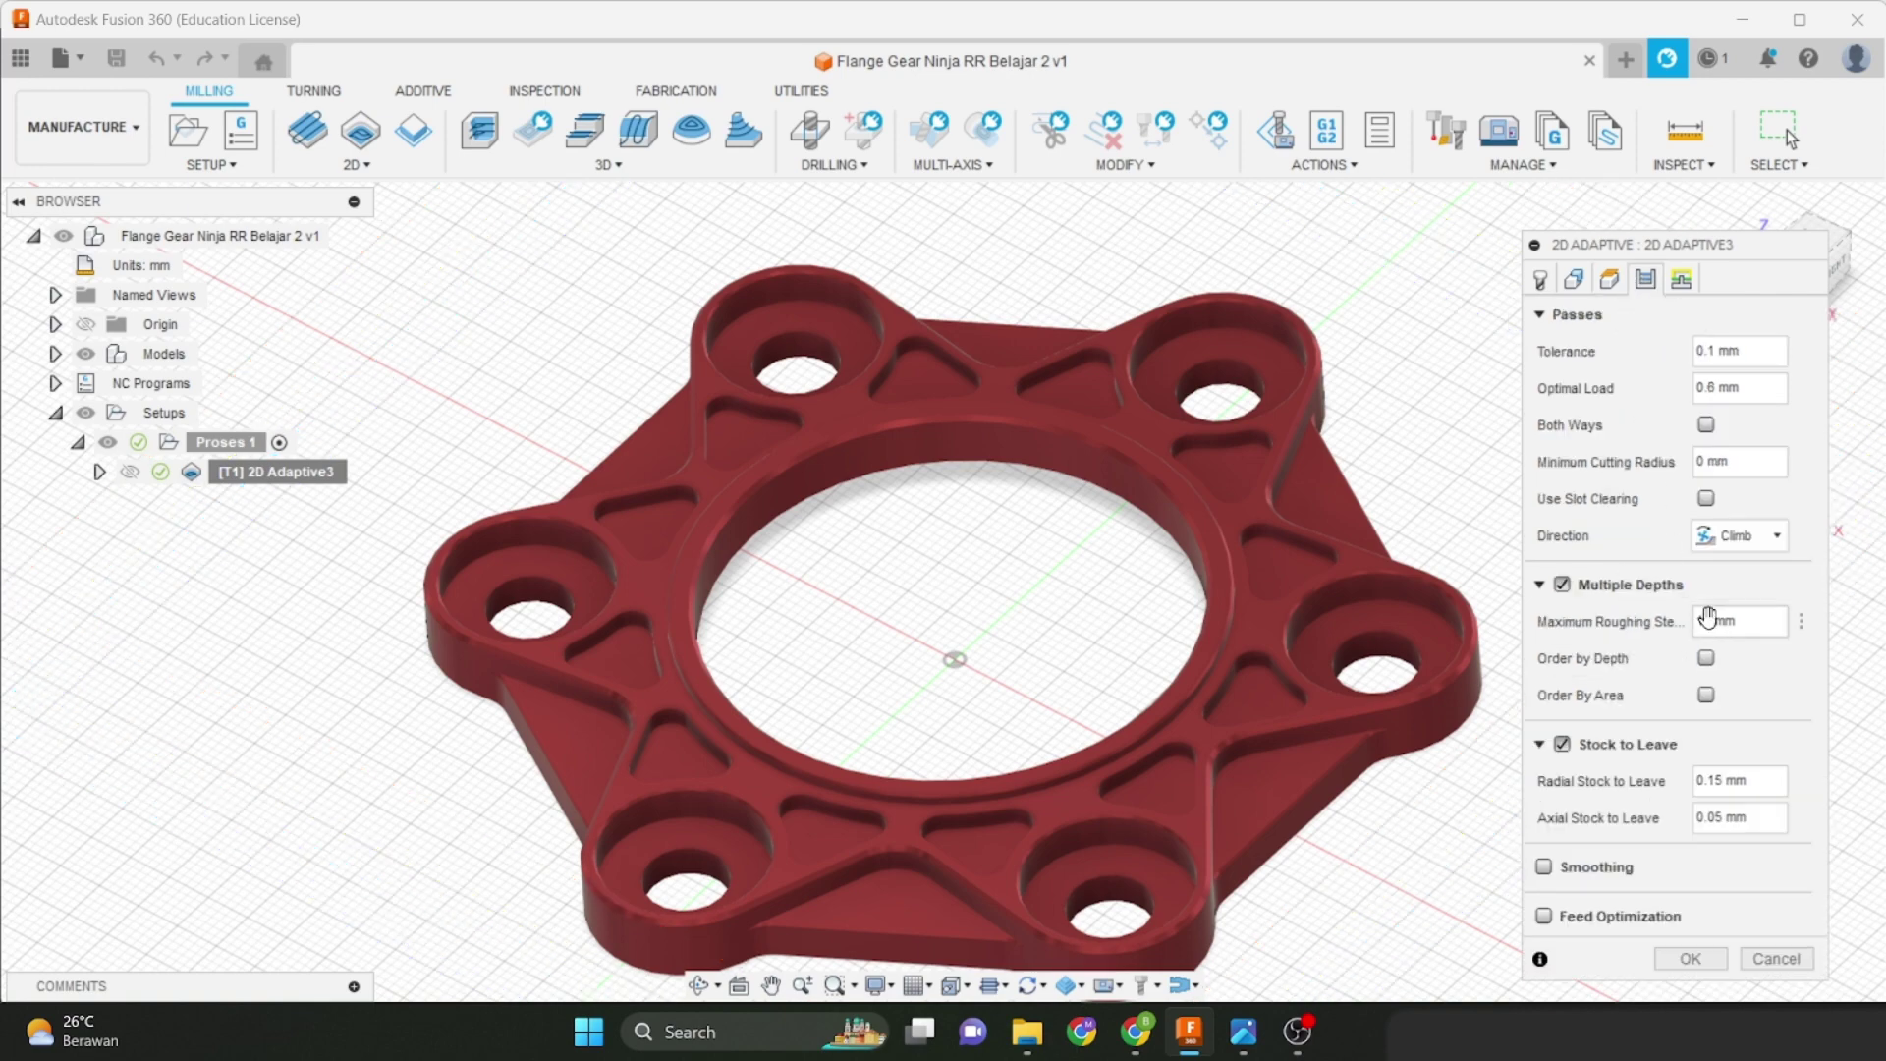
double_click(1709, 617)
mouse_move(1716, 629)
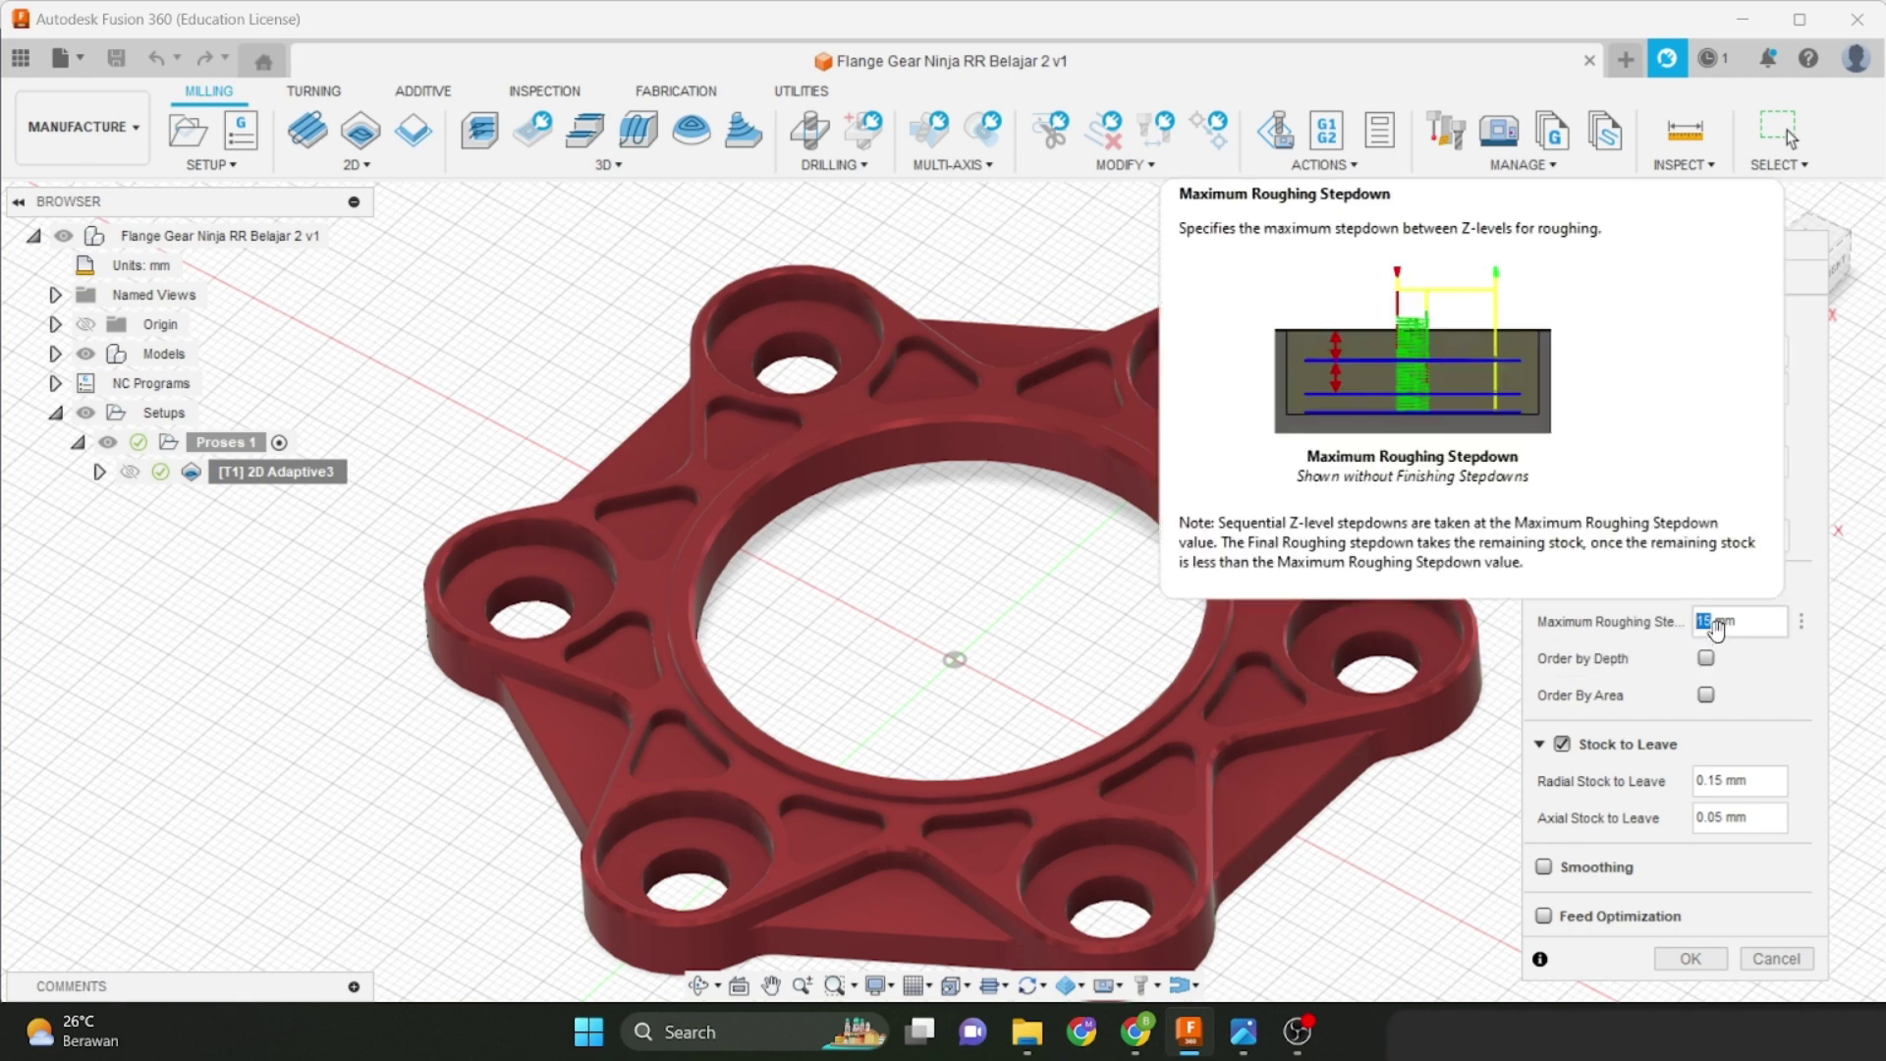
click(1608, 279)
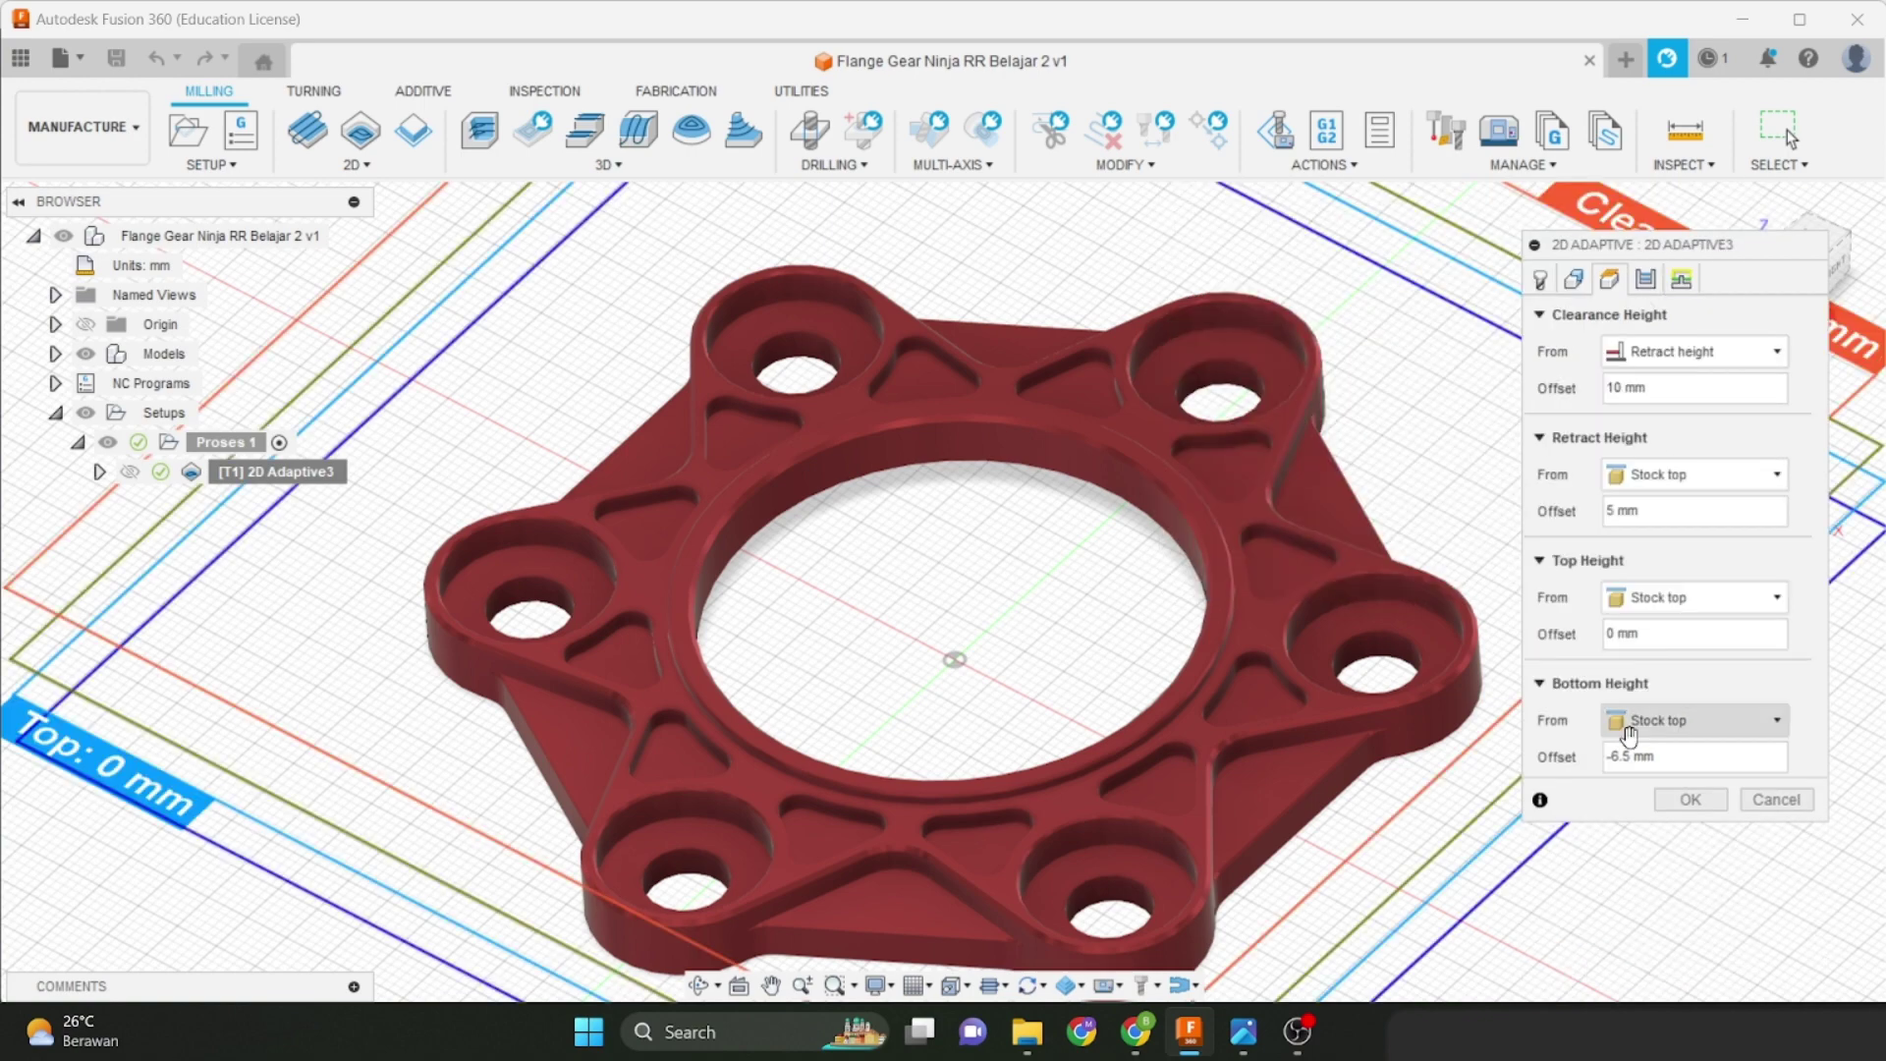
mouse_move(1634, 763)
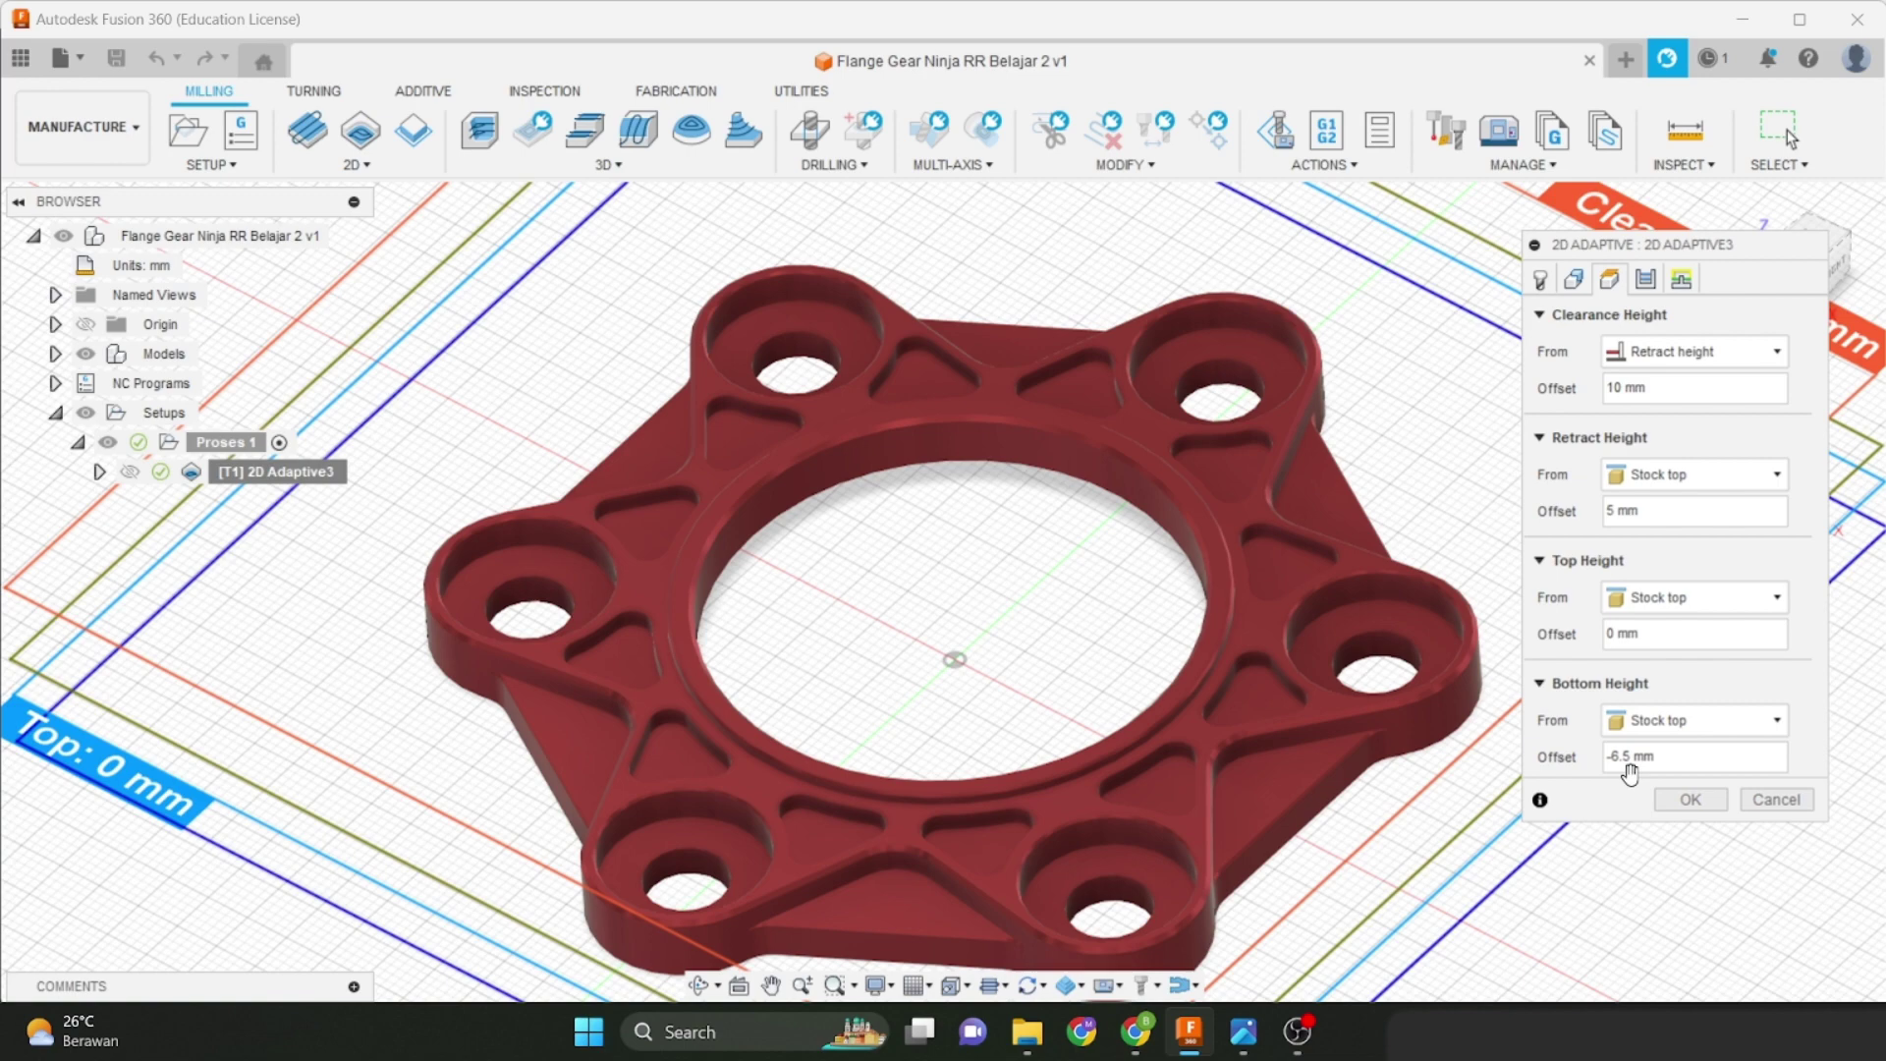
click(1645, 279)
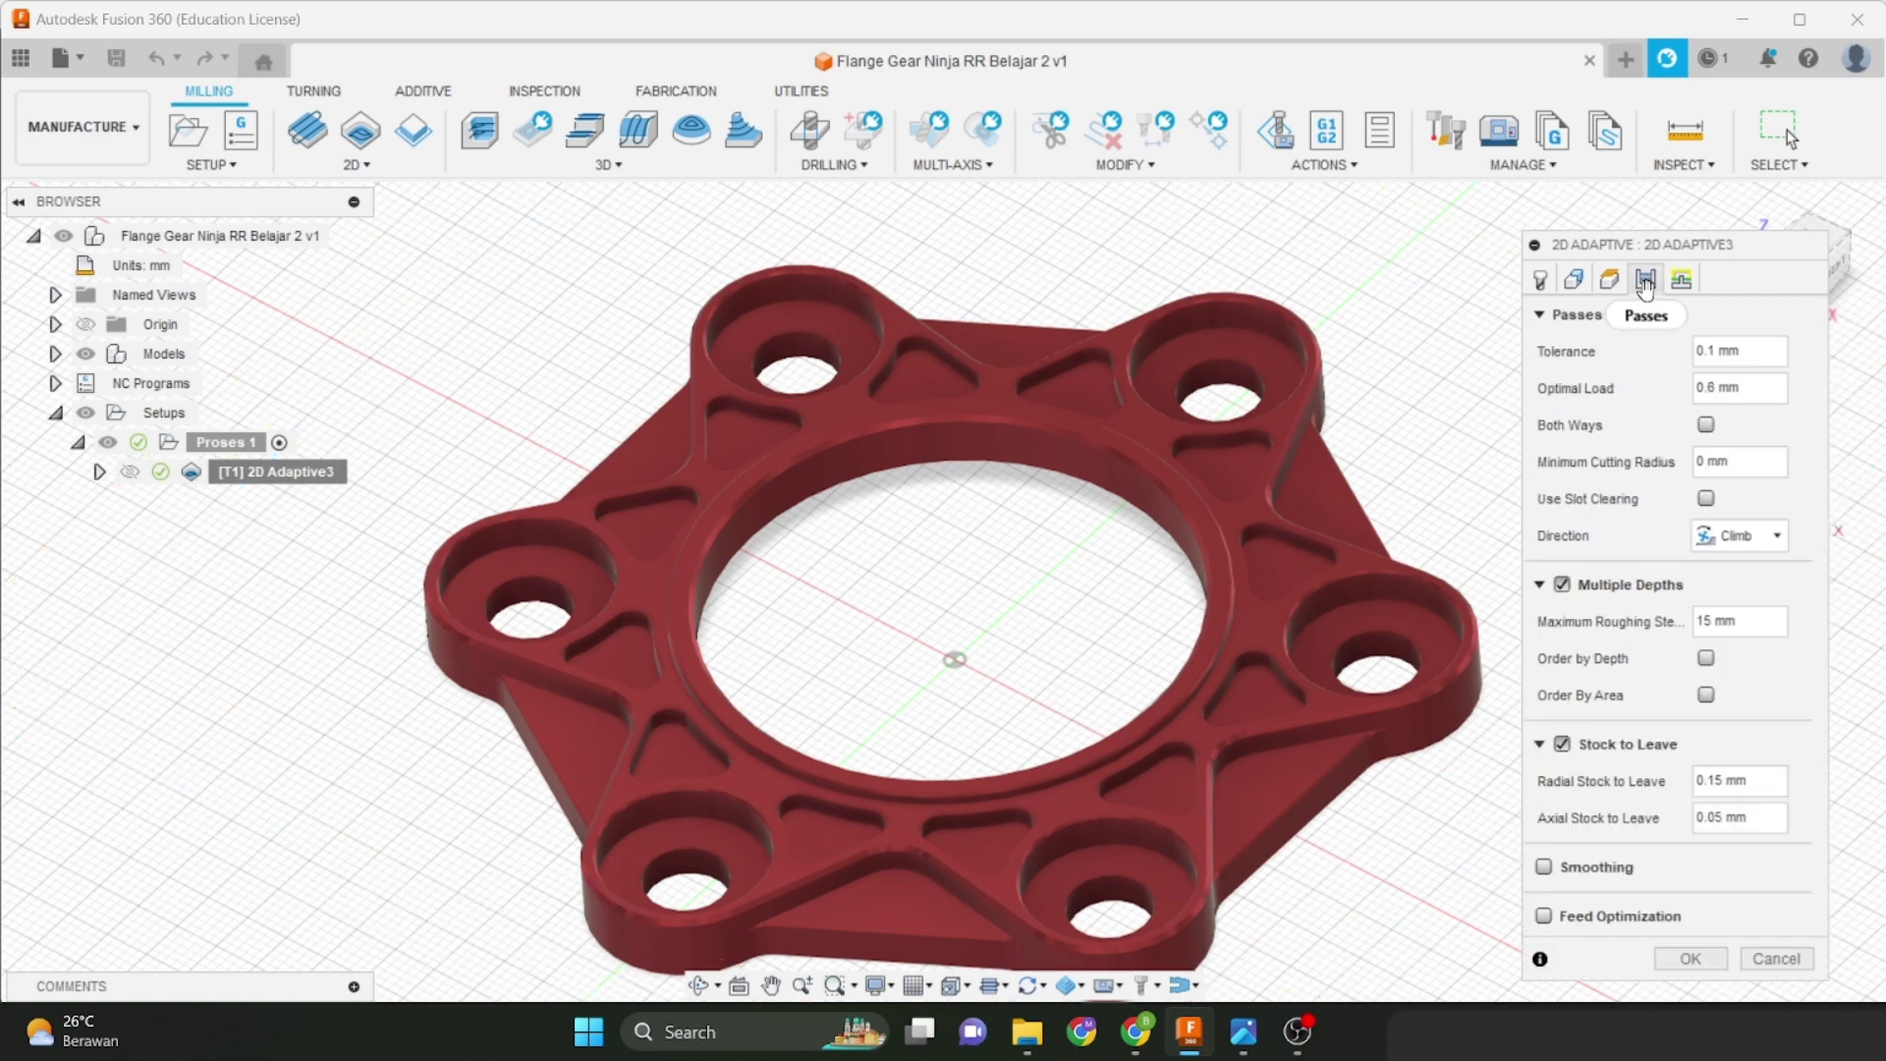
double_click(1702, 620)
text(3)
click(1682, 964)
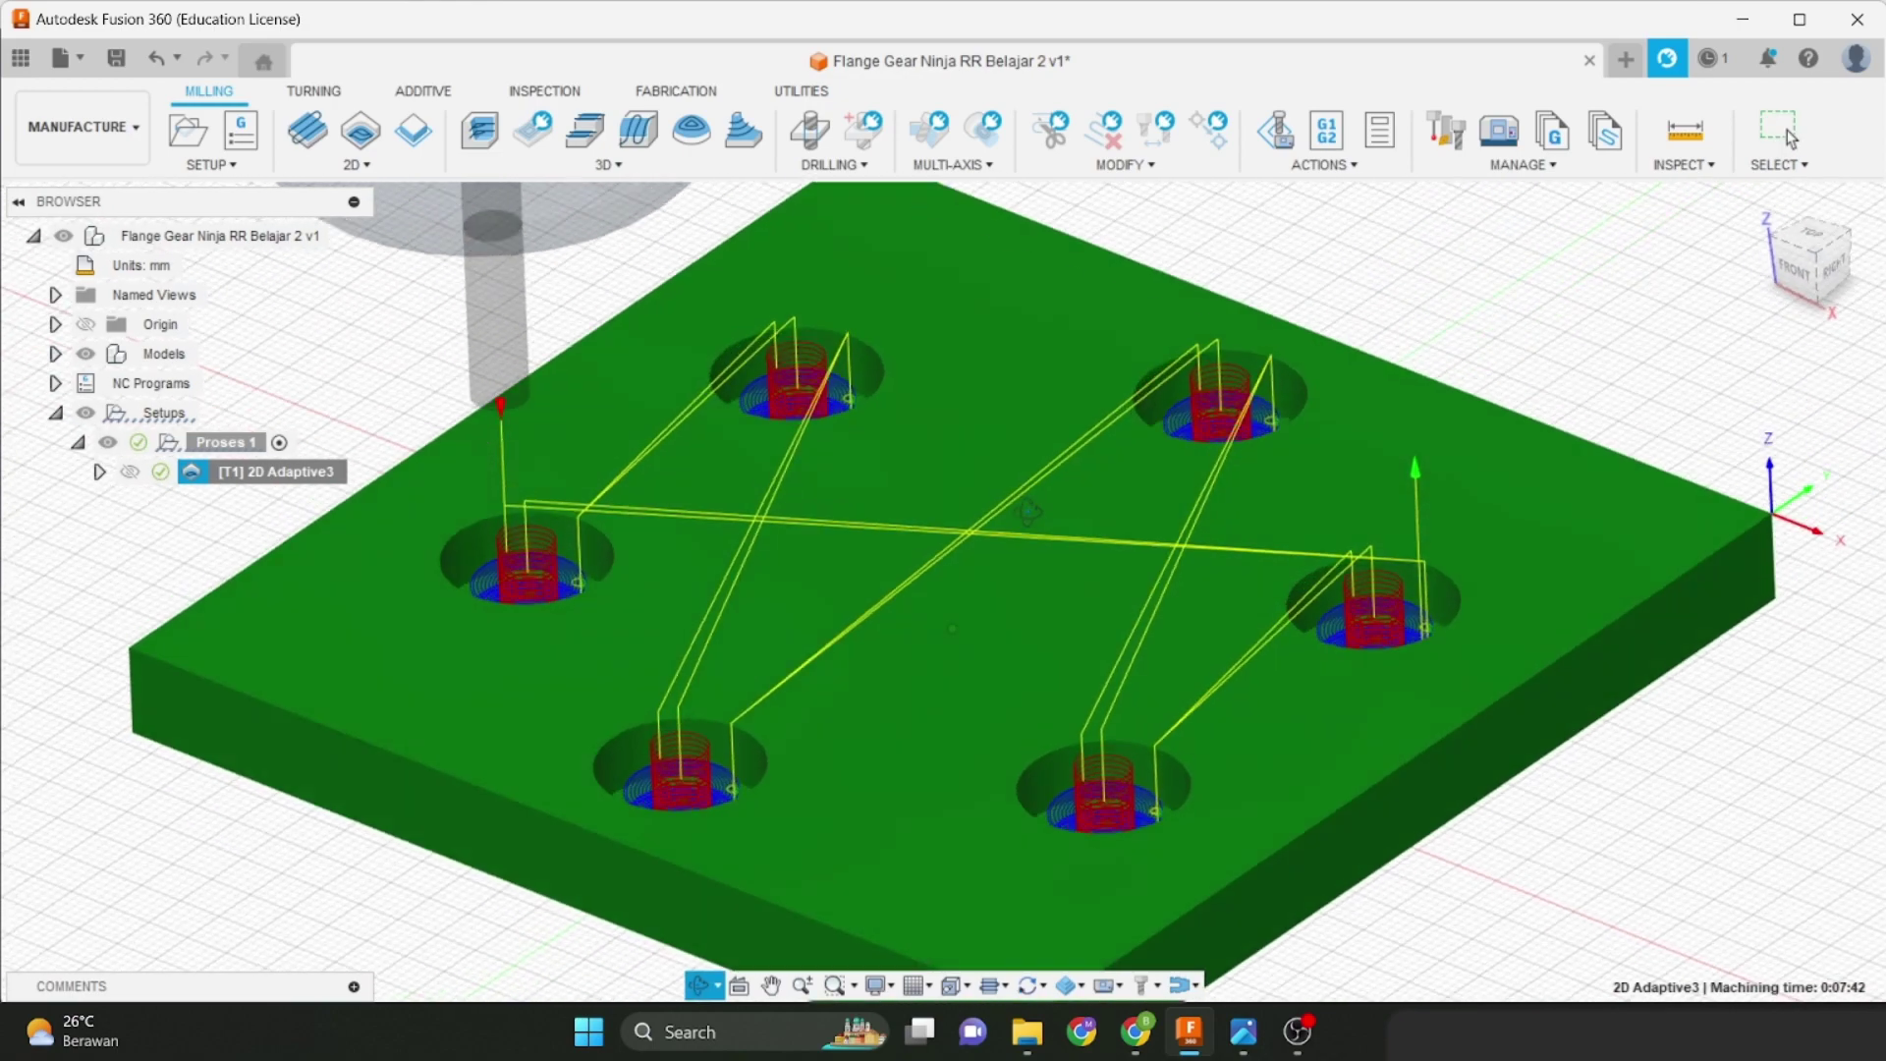
Examine the regenerated toolpath in one counterbore from several angles, checking the depth levels of the ramps and clearing passes.
scroll(786, 286, up, 8)
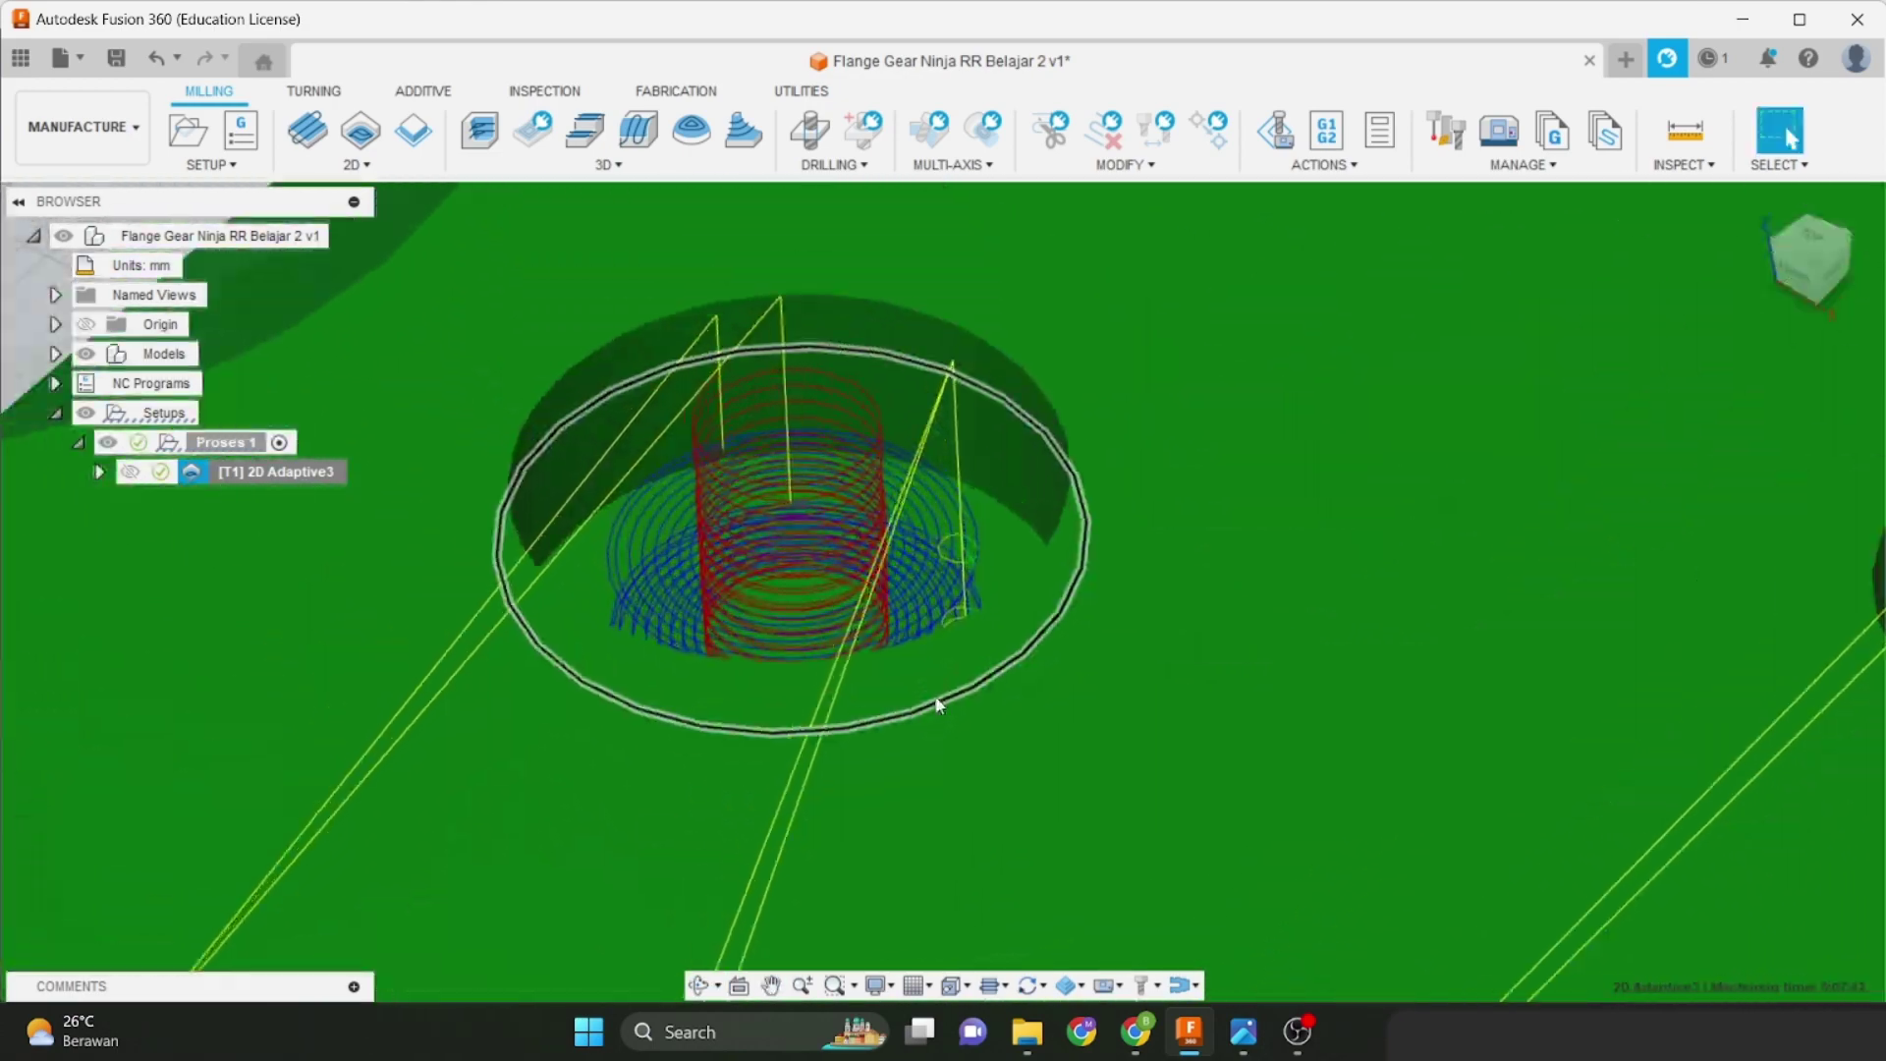
shift+middle_drag(938, 704, 868, 428)
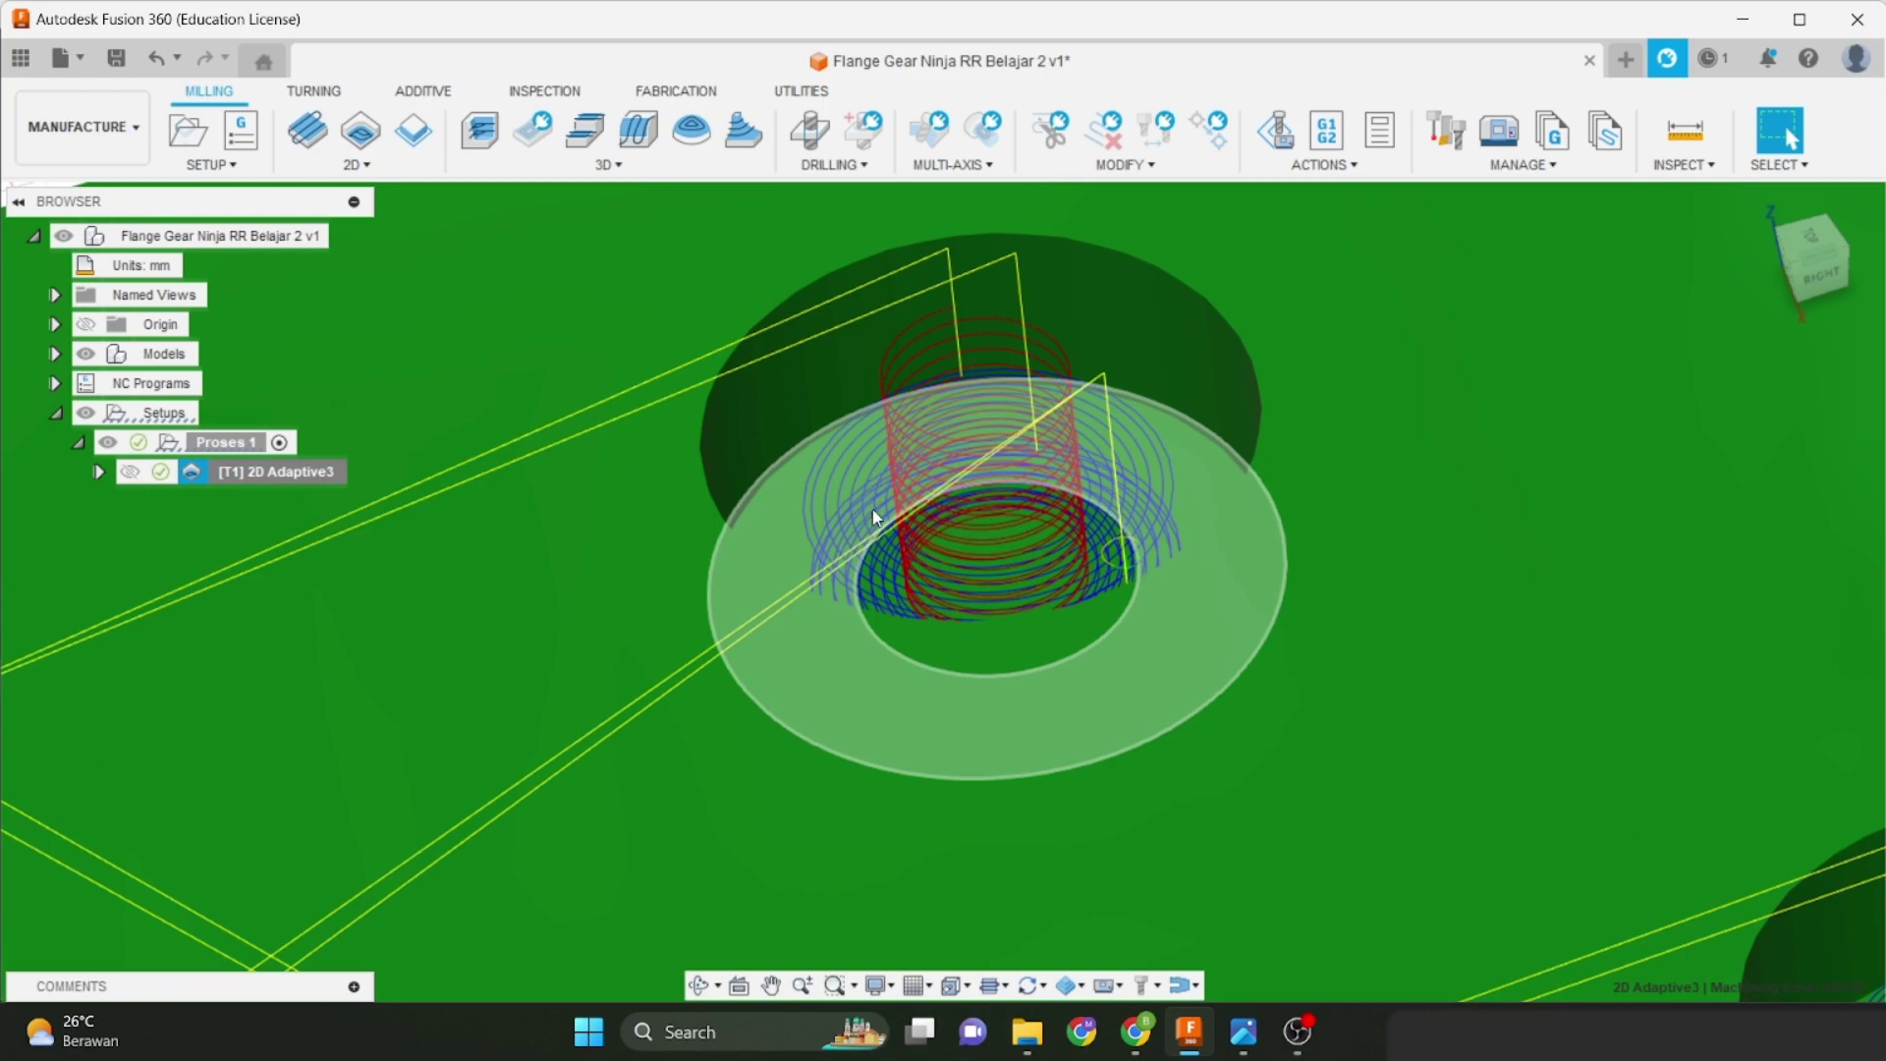
scroll(870, 526, up, 5)
shift+middle_drag(866, 536, 904, 575)
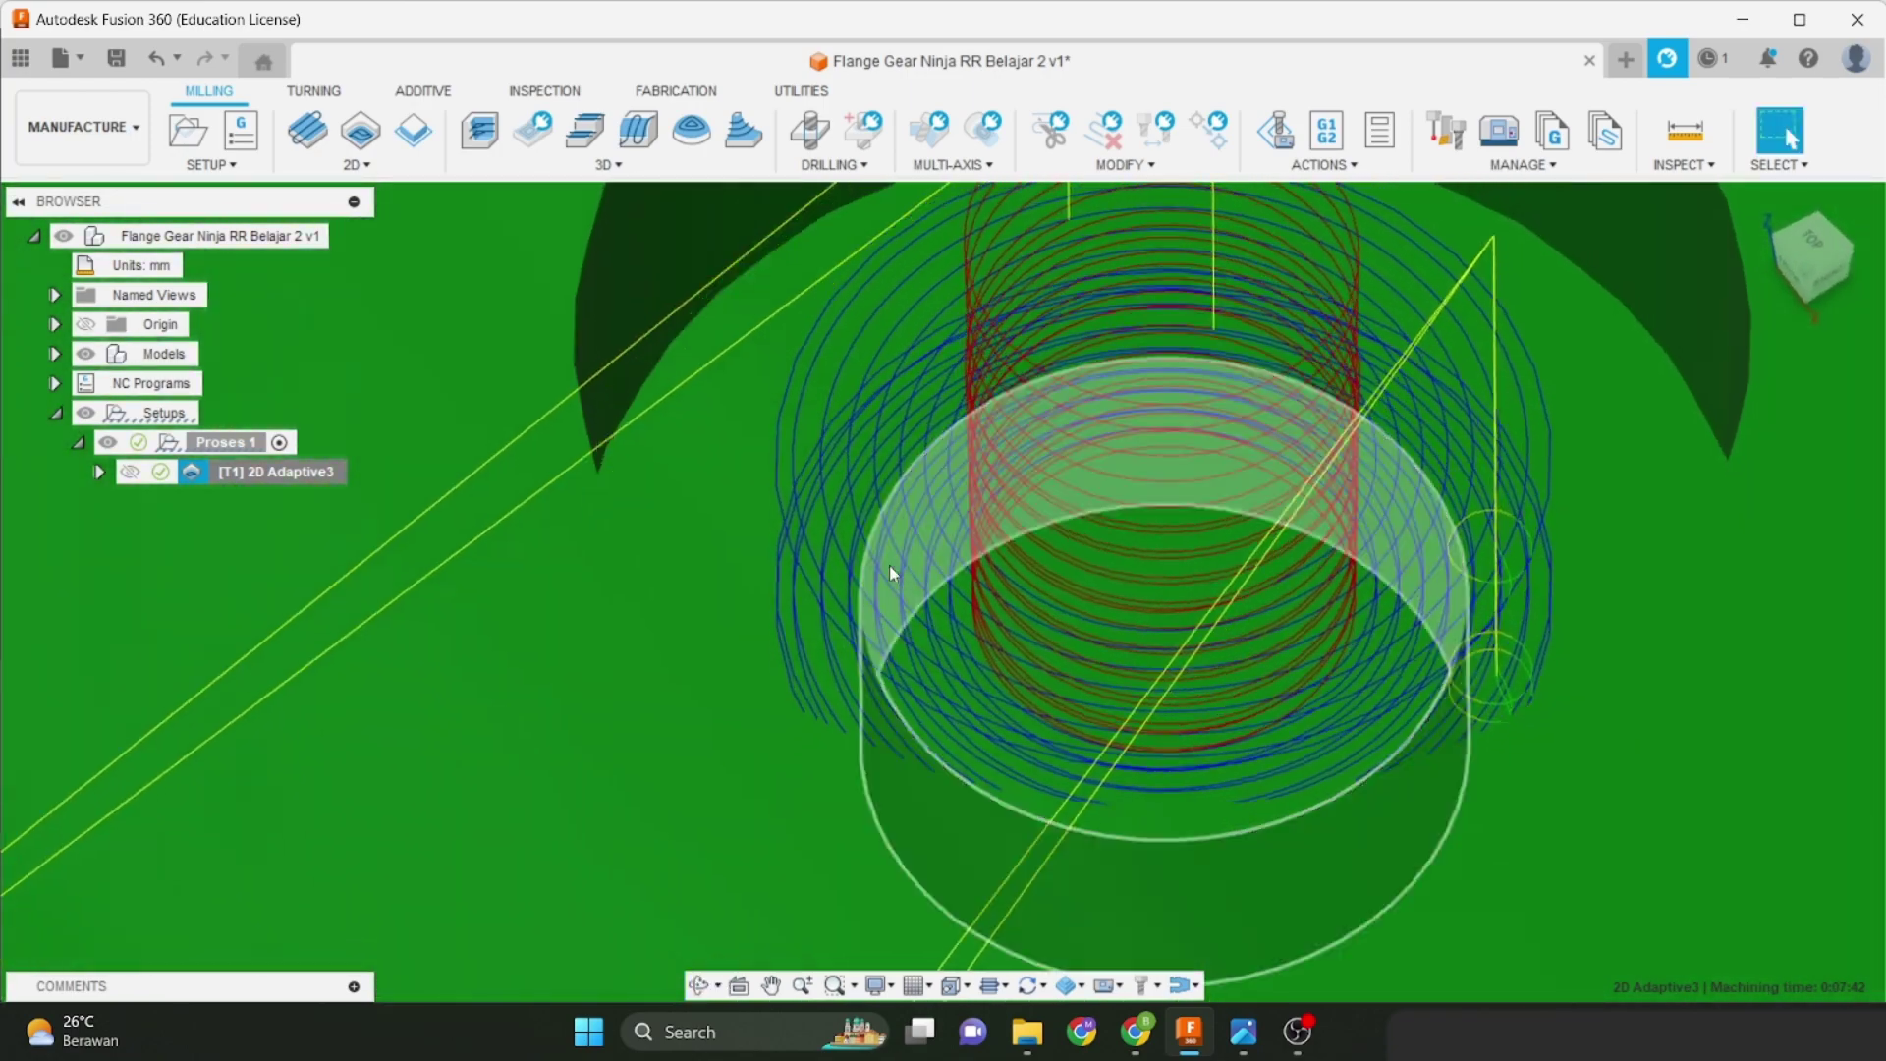
scroll(828, 517, up, 2)
scroll(958, 458, down, 2)
middle_drag(958, 458, 907, 538)
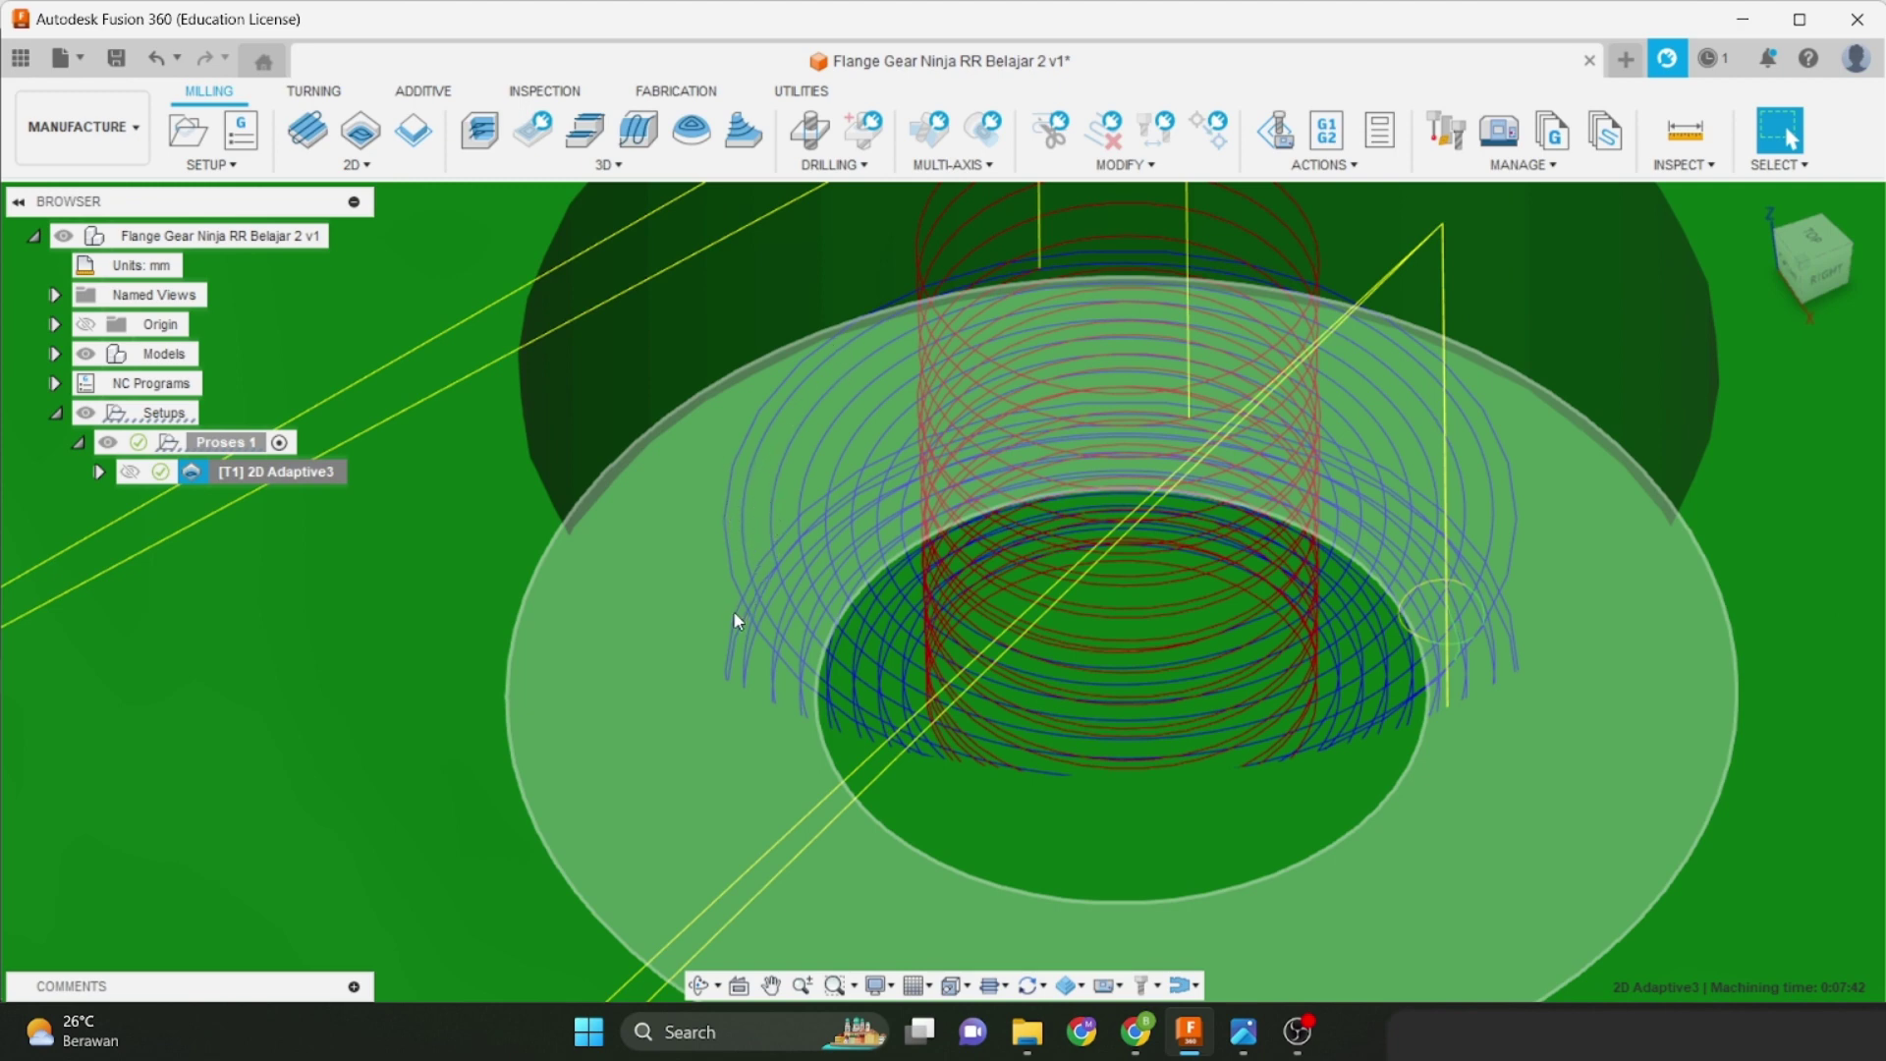
shift+middle_drag(750, 605, 1151, 595)
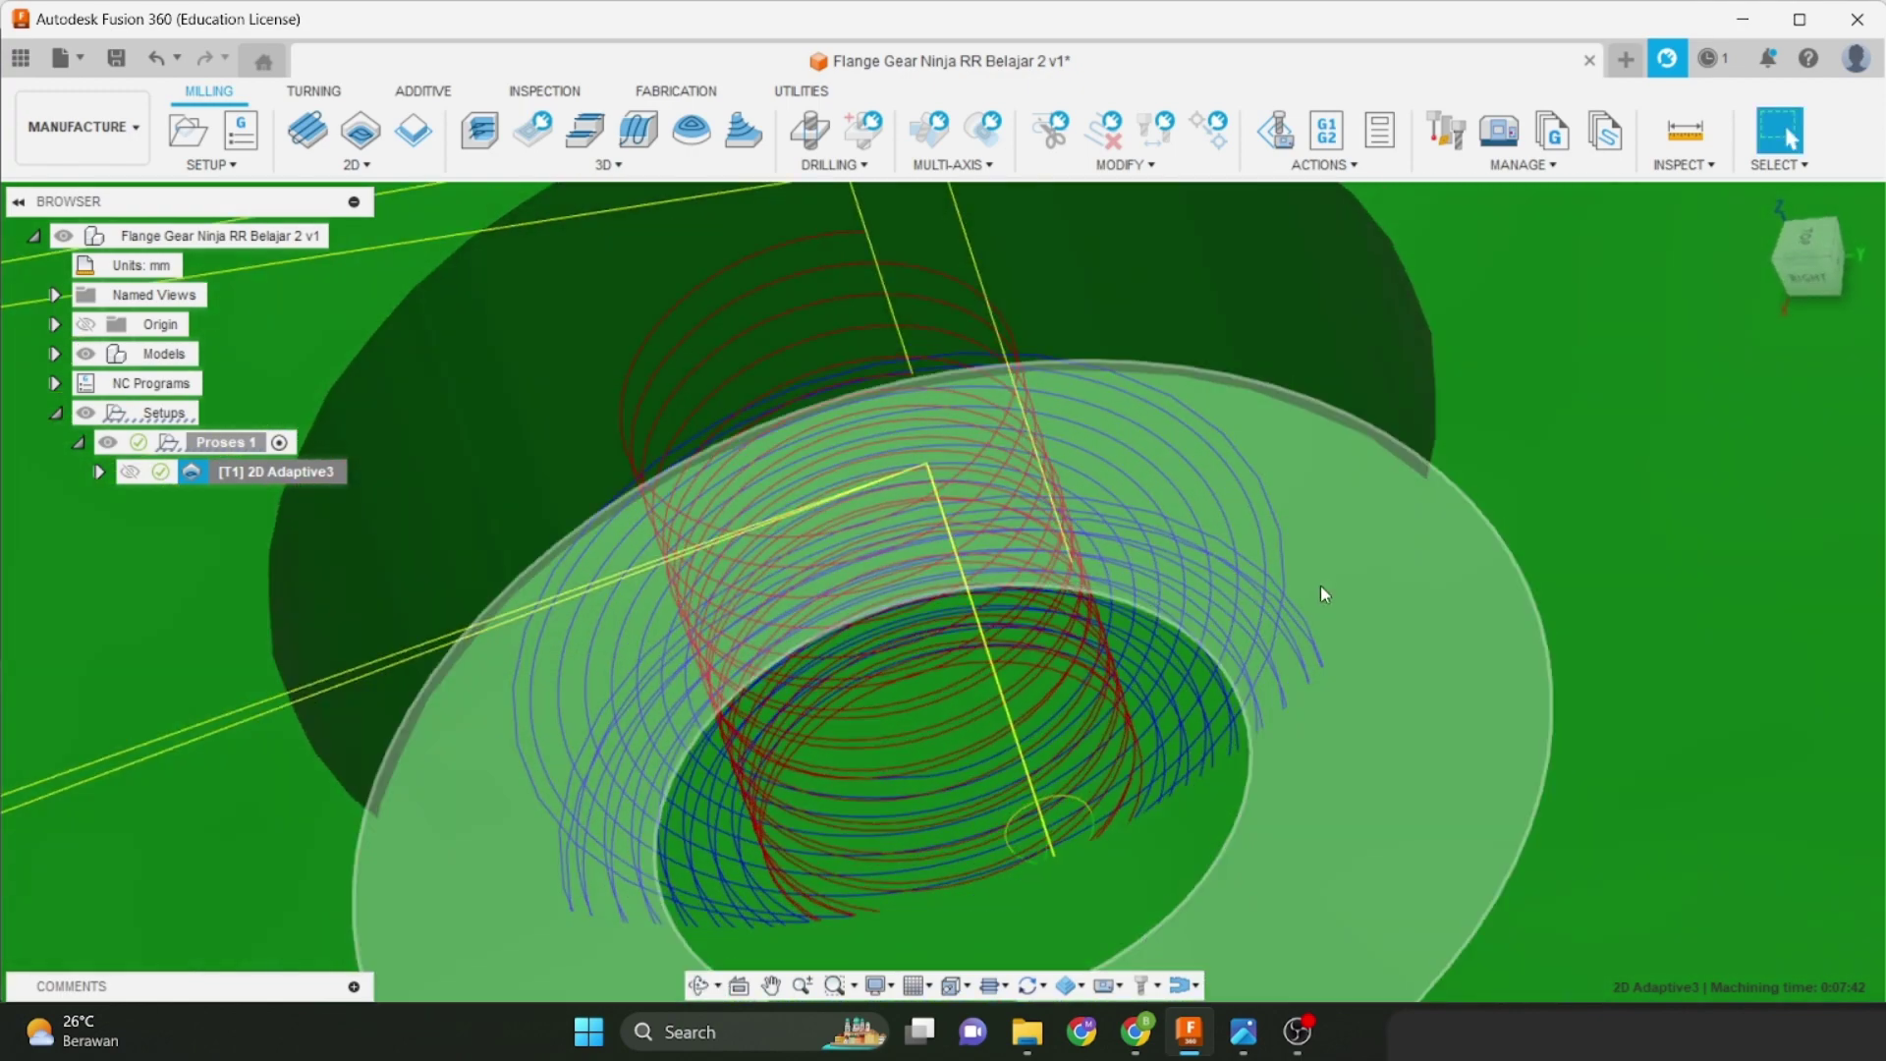
scroll(1302, 619, down, 10)
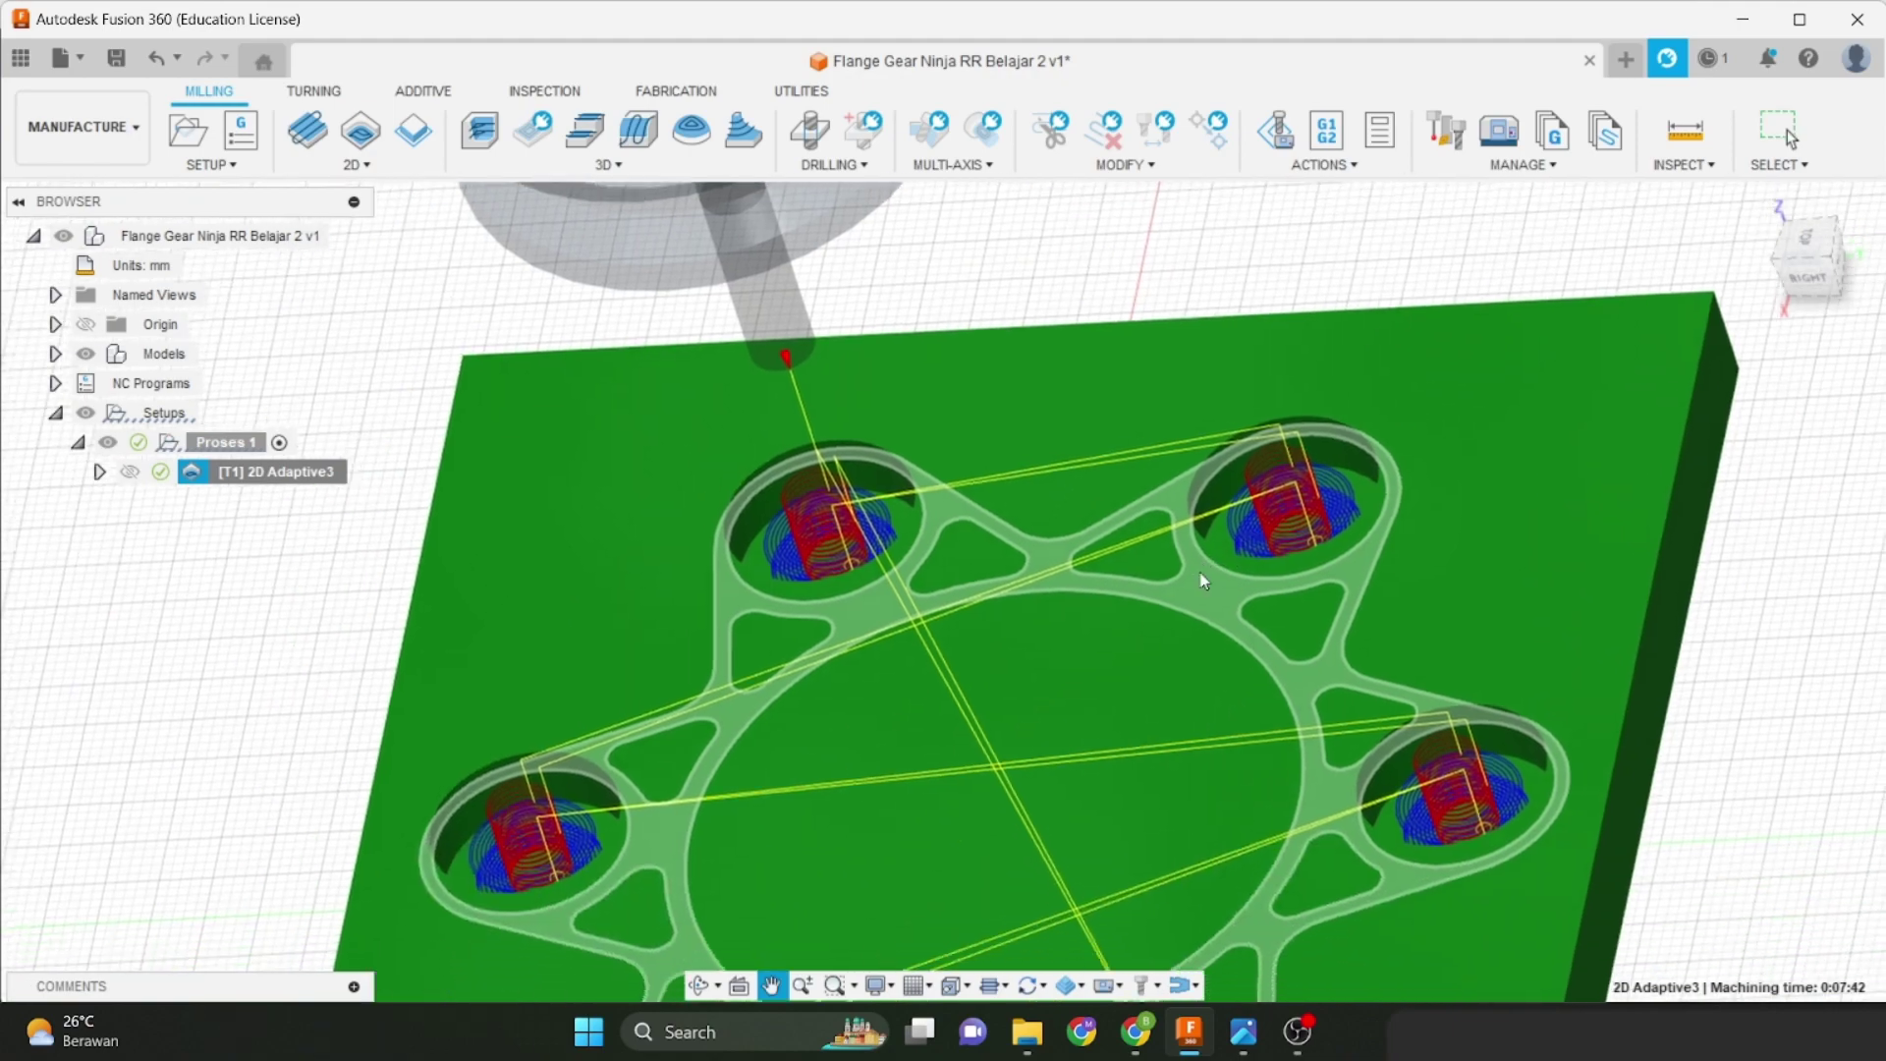
Inspect the layered clearing passes in a second counterbore up close, then review the toolpath across the whole stock.
shift+middle_drag(1204, 581, 884, 653)
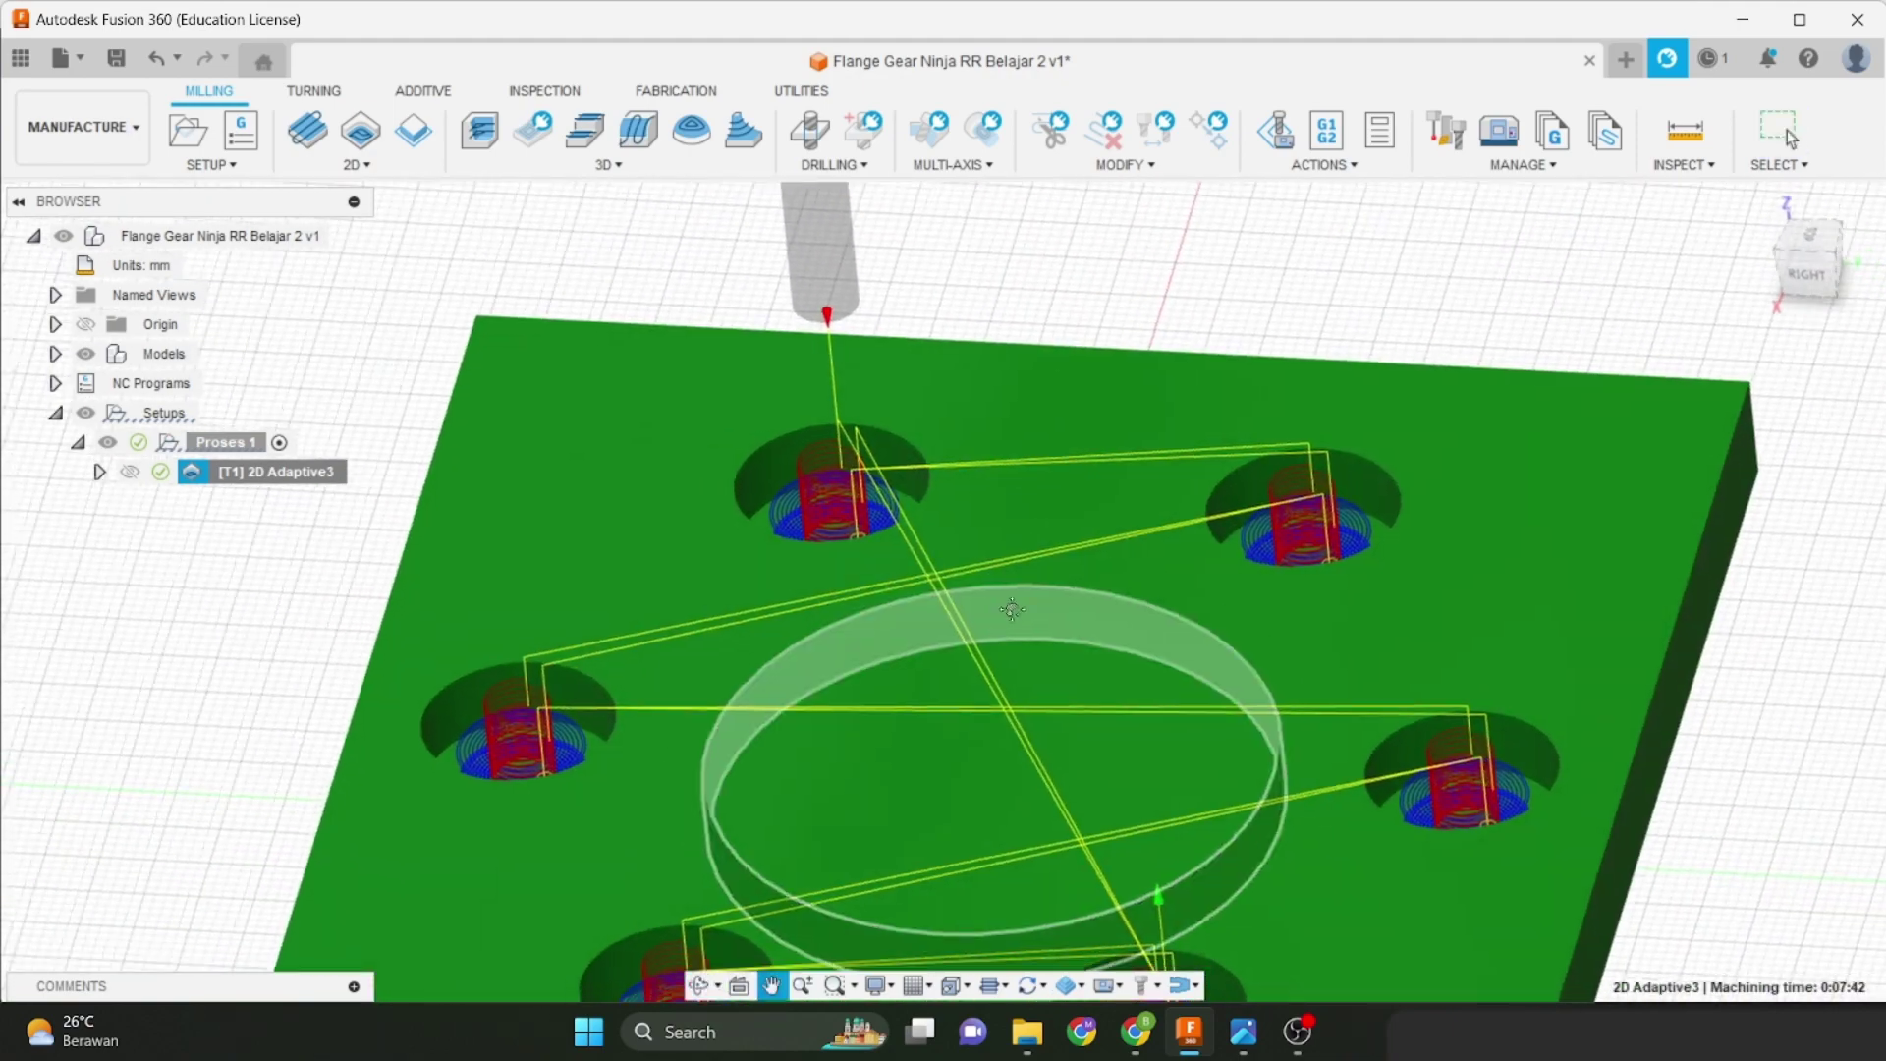
scroll(828, 668, up, 5)
scroll(827, 668, up, 1)
middle_drag(589, 678, 751, 589)
scroll(673, 539, up, 5)
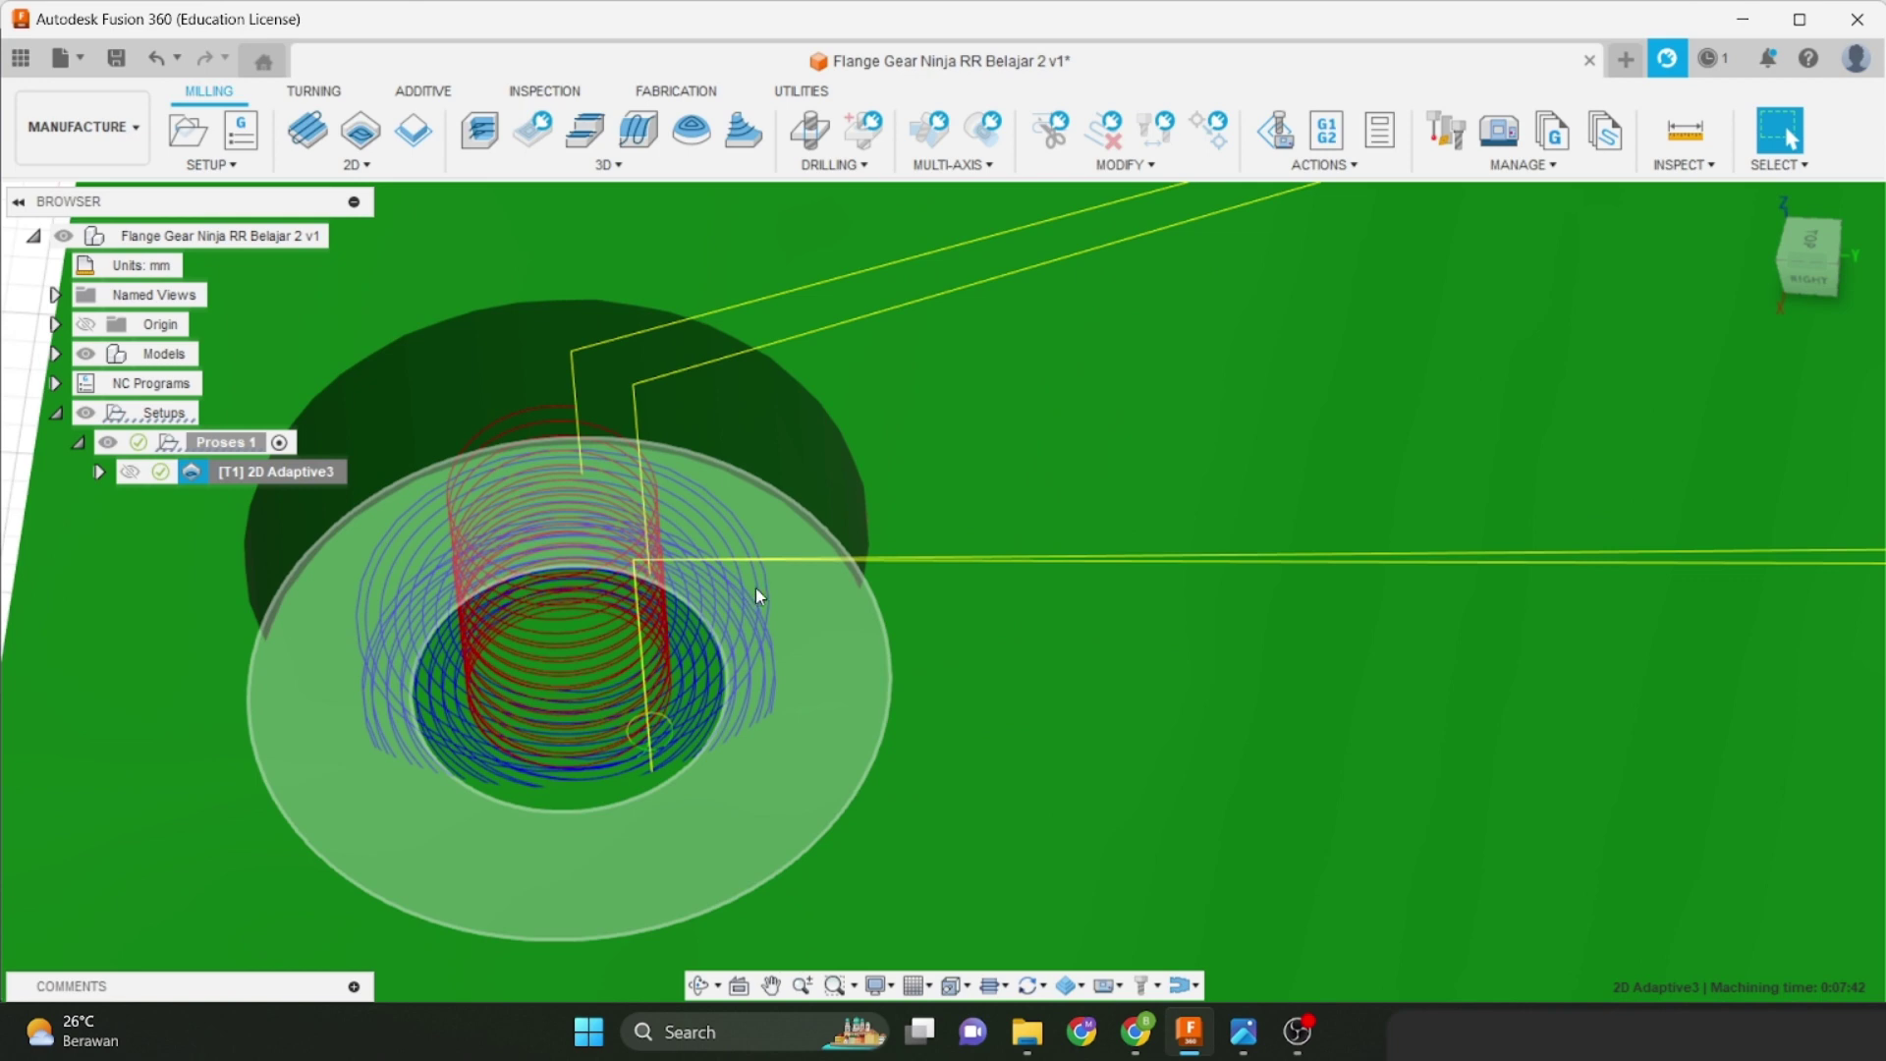
scroll(779, 602, down, 1)
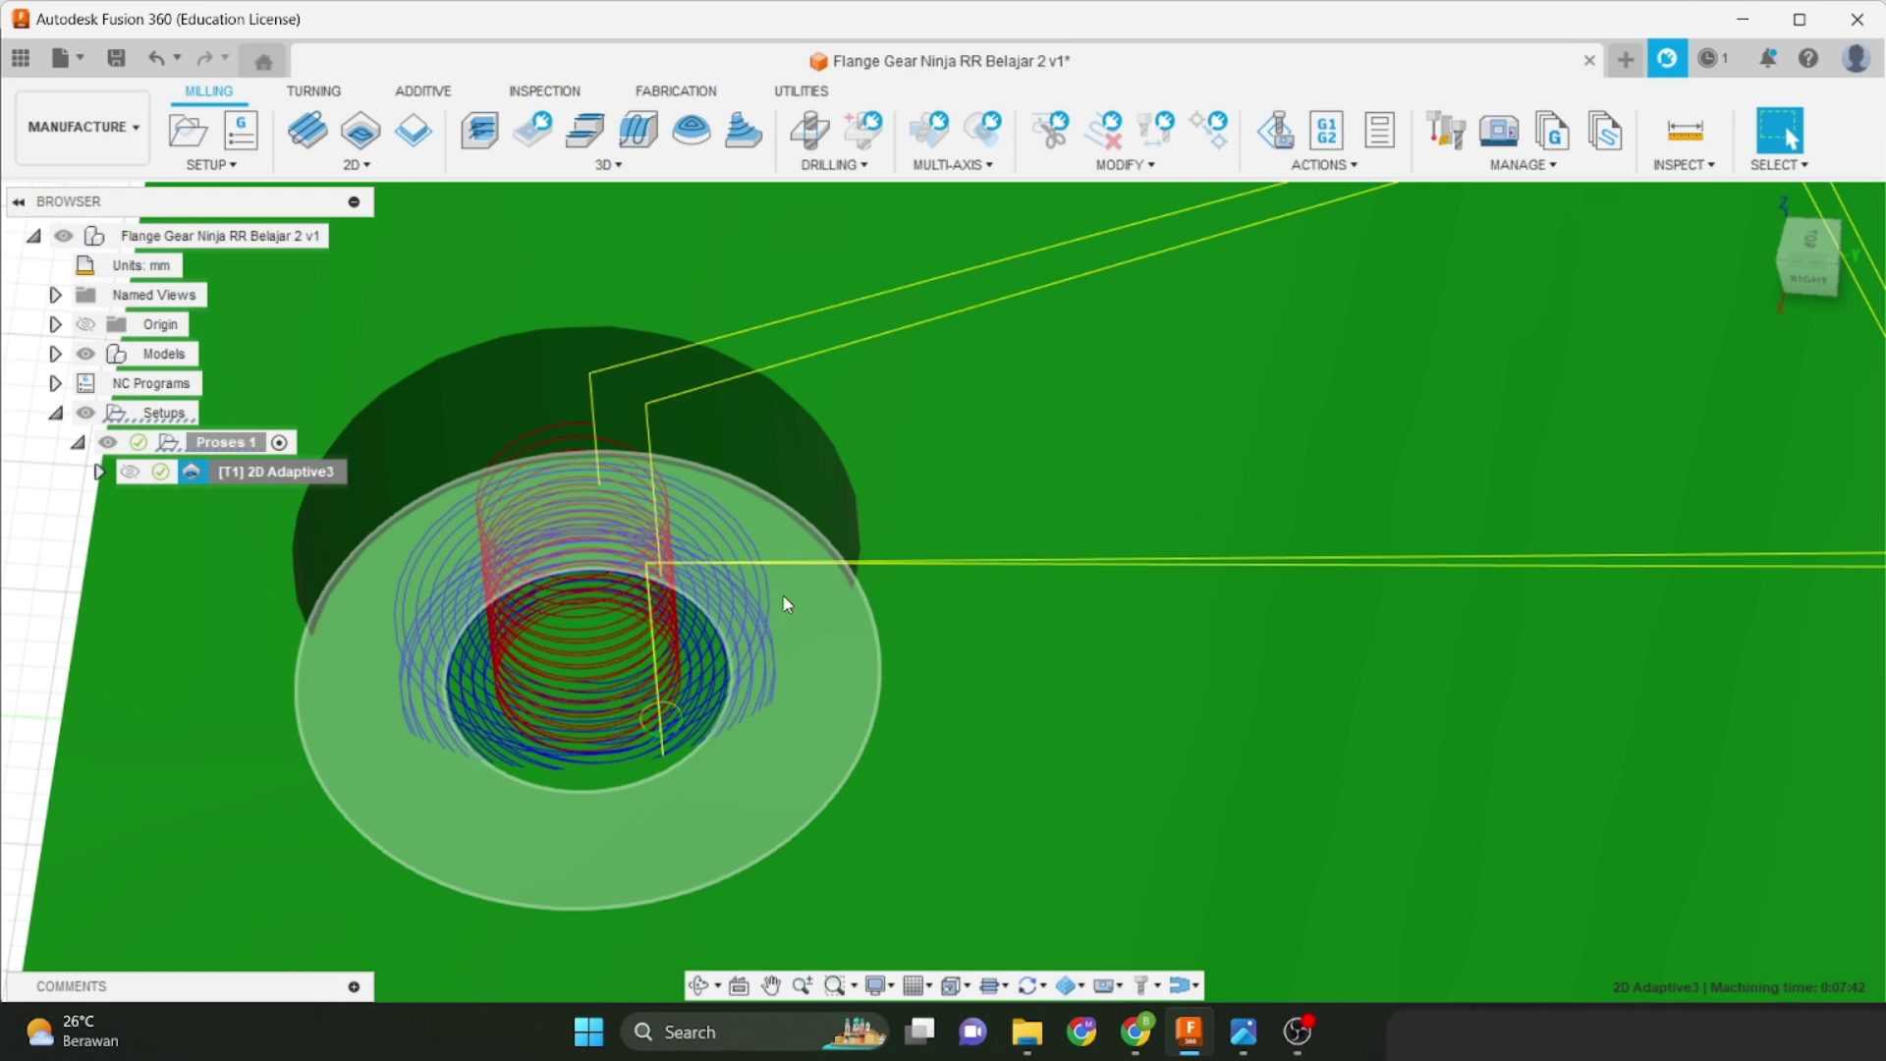
scroll(747, 597, up, 1)
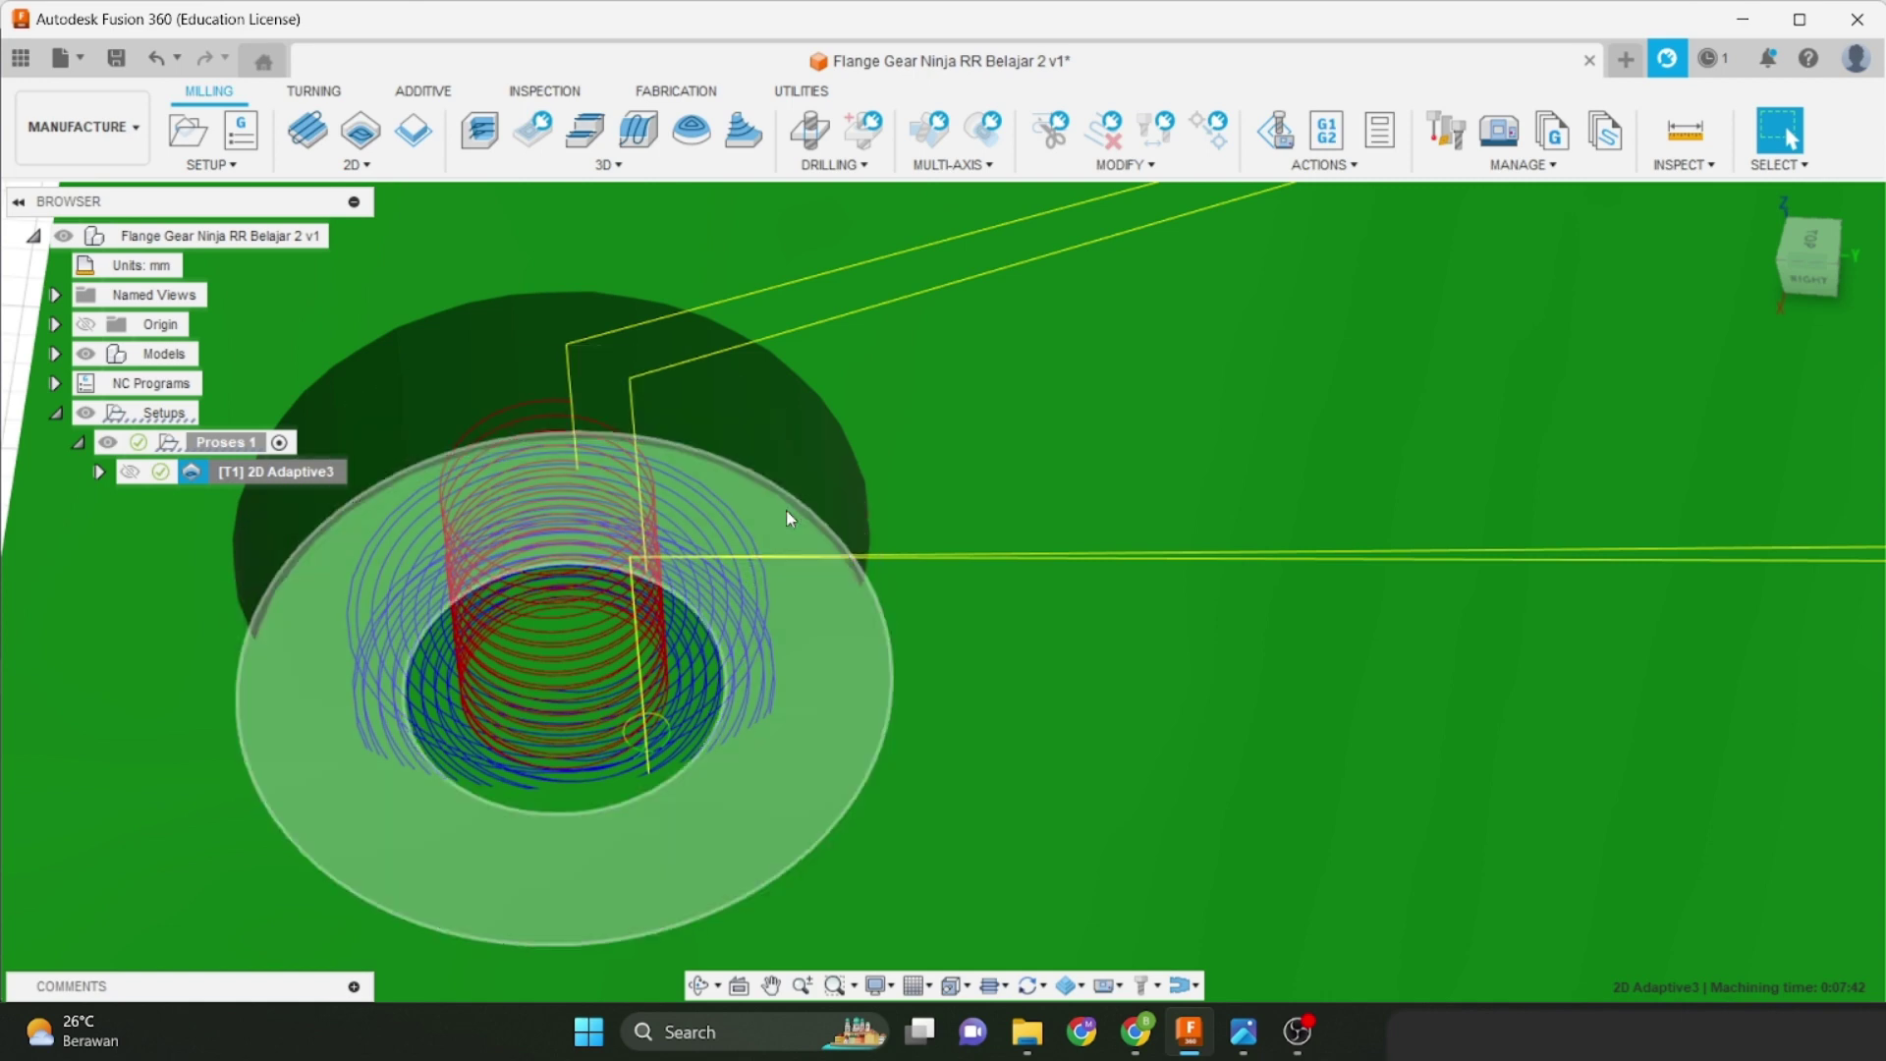
scroll(756, 617, up, 3)
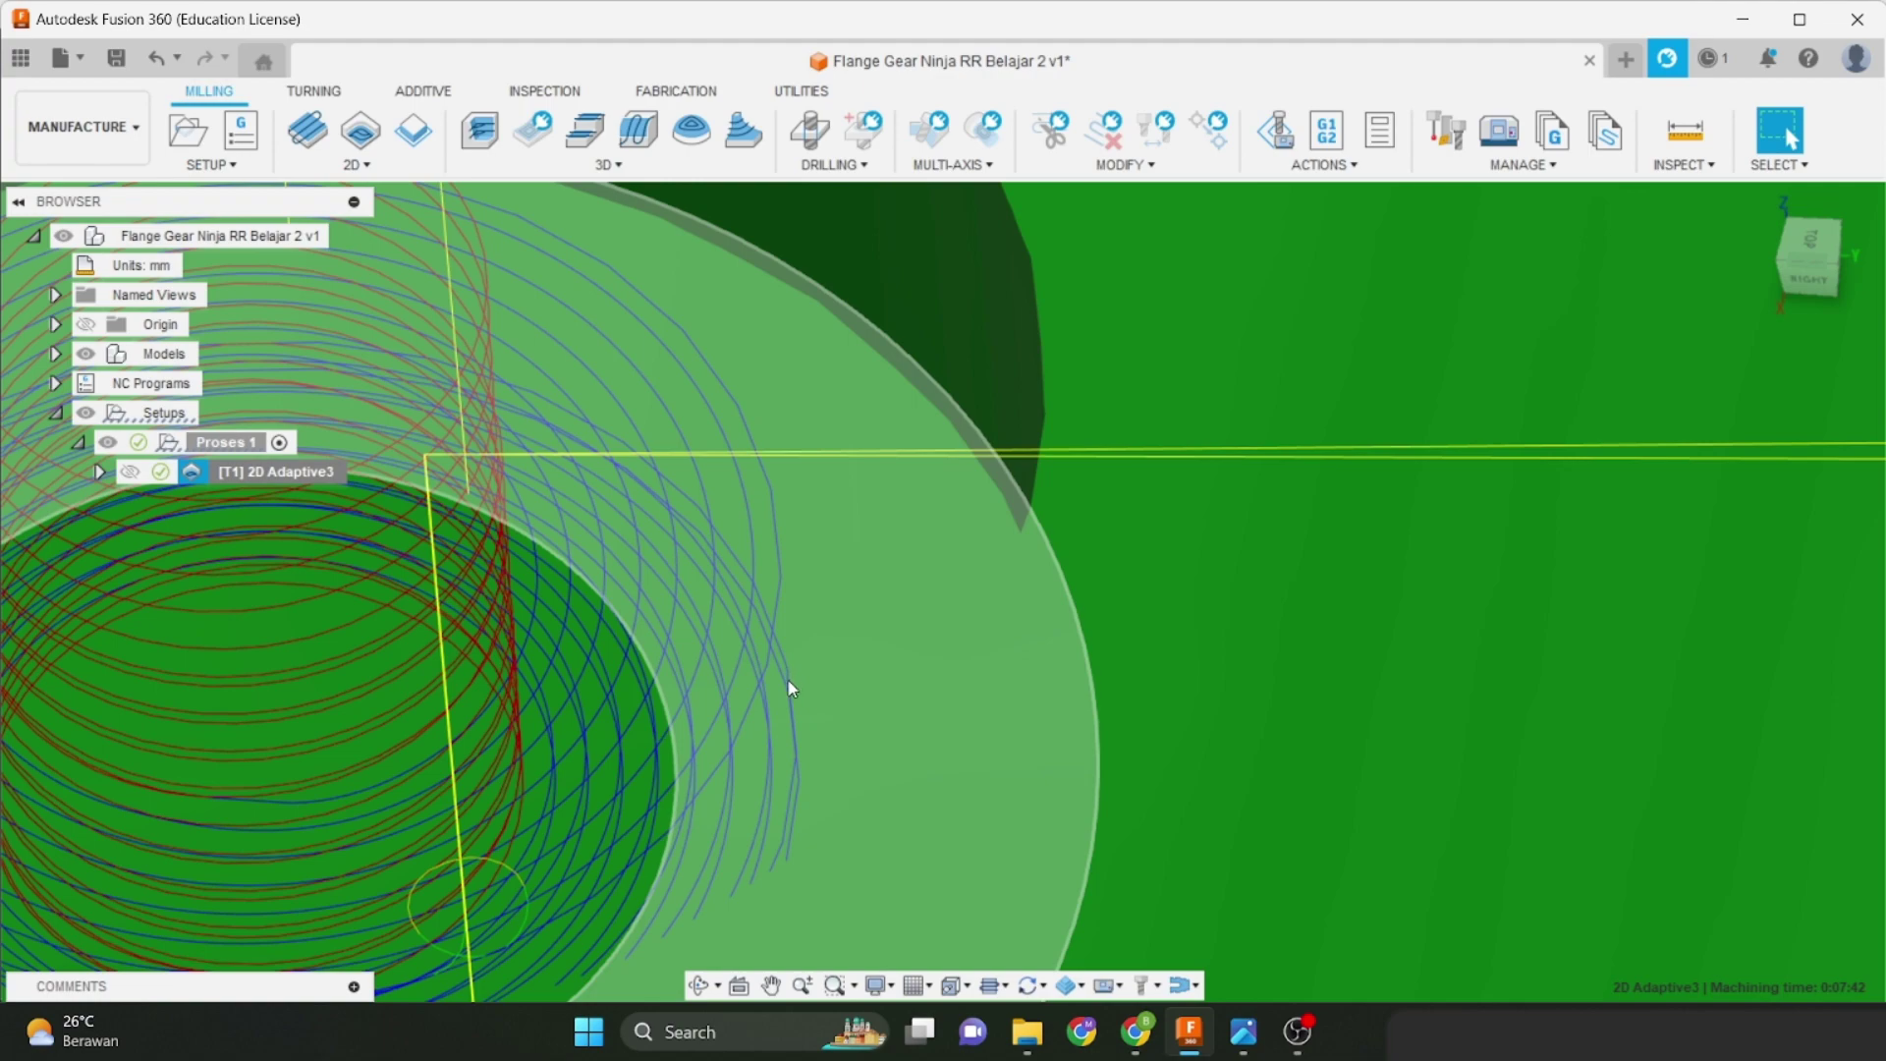
scroll(787, 680, down, 8)
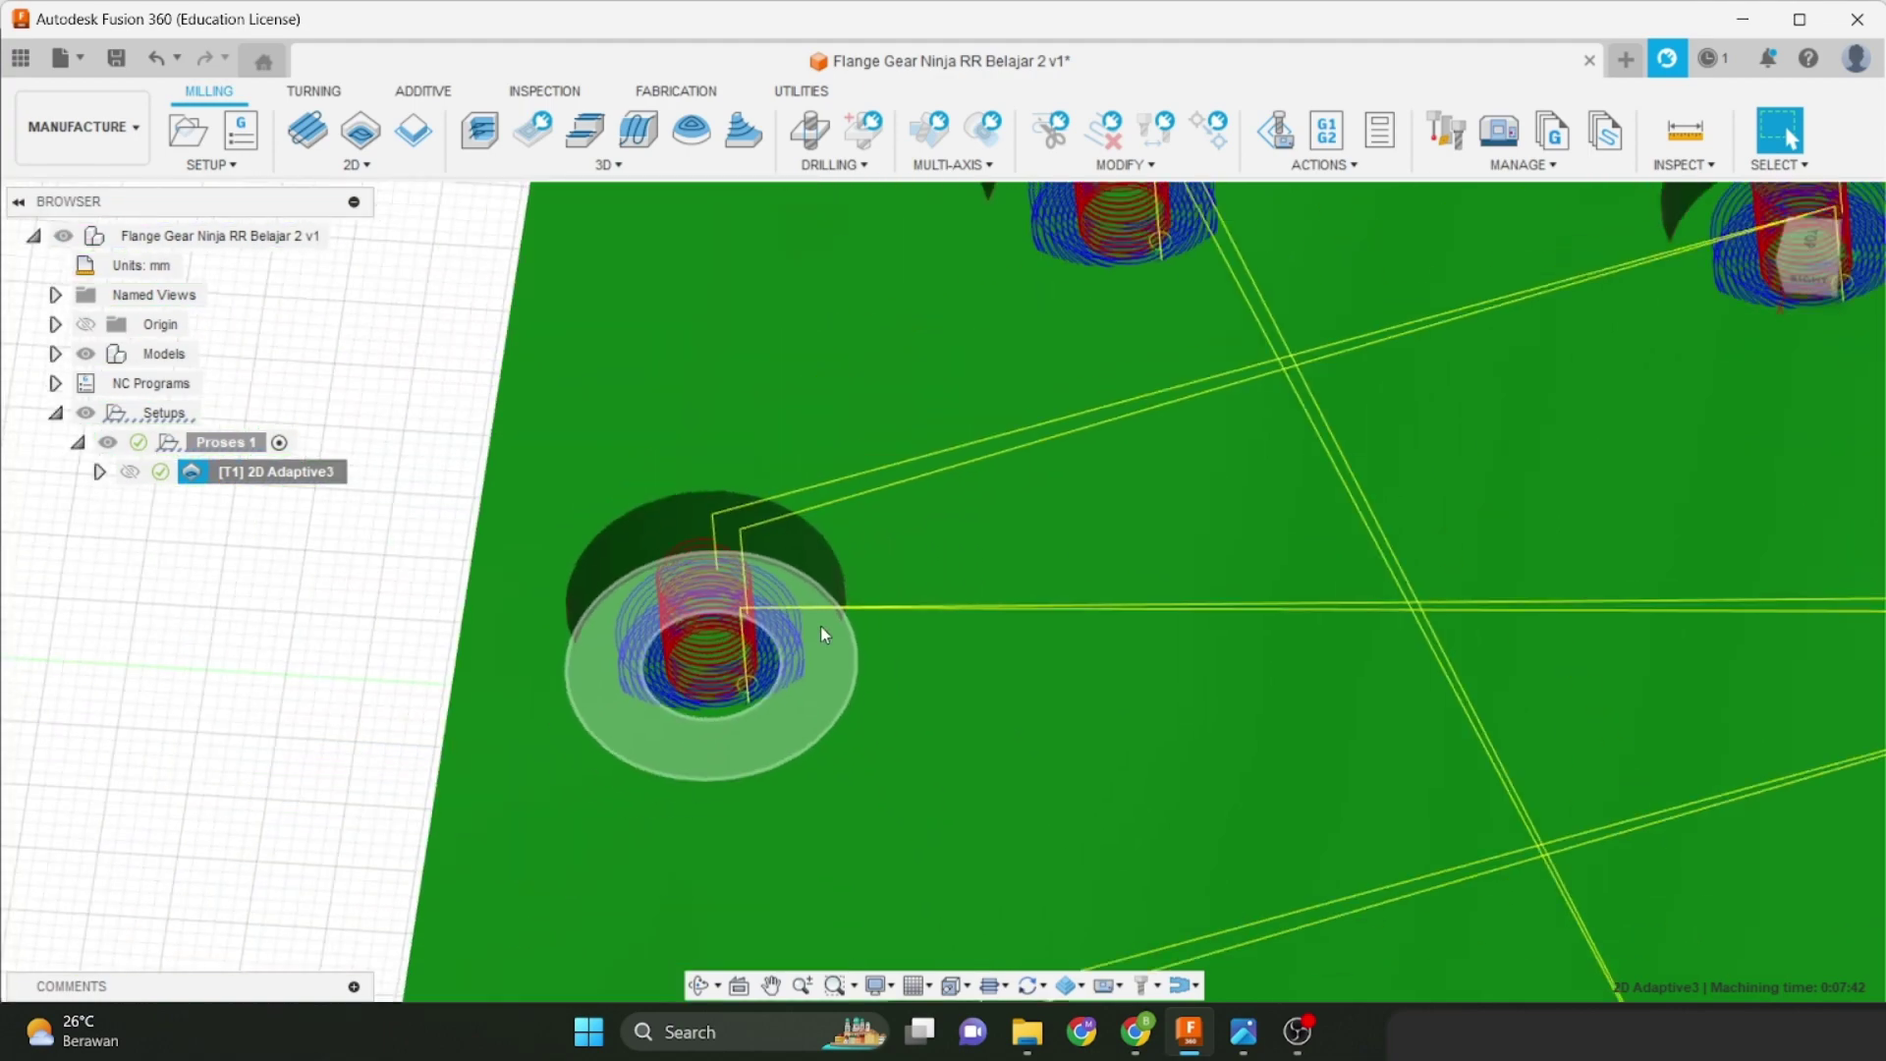
middle_drag(1043, 636, 716, 640)
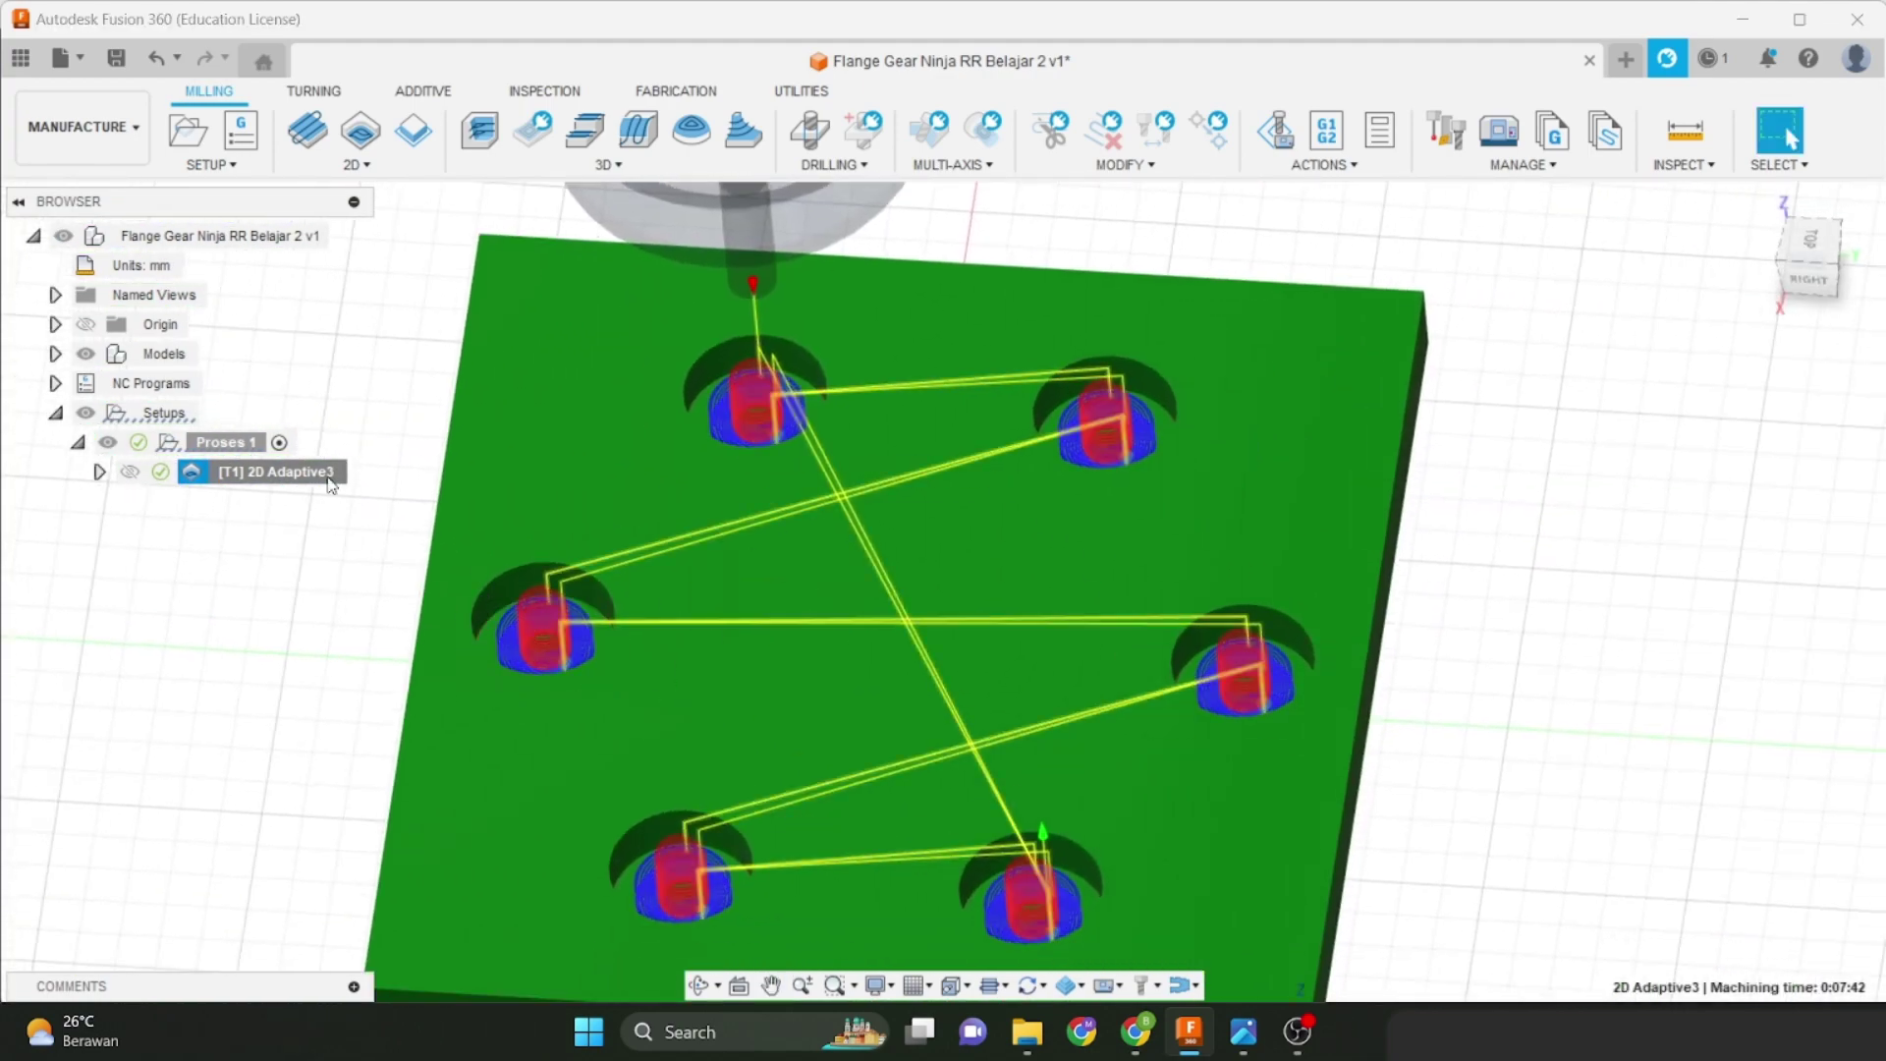
Reopen the 2D Adaptive3 operation for editing and show its passes settings.
right_click(330, 473)
click(470, 21)
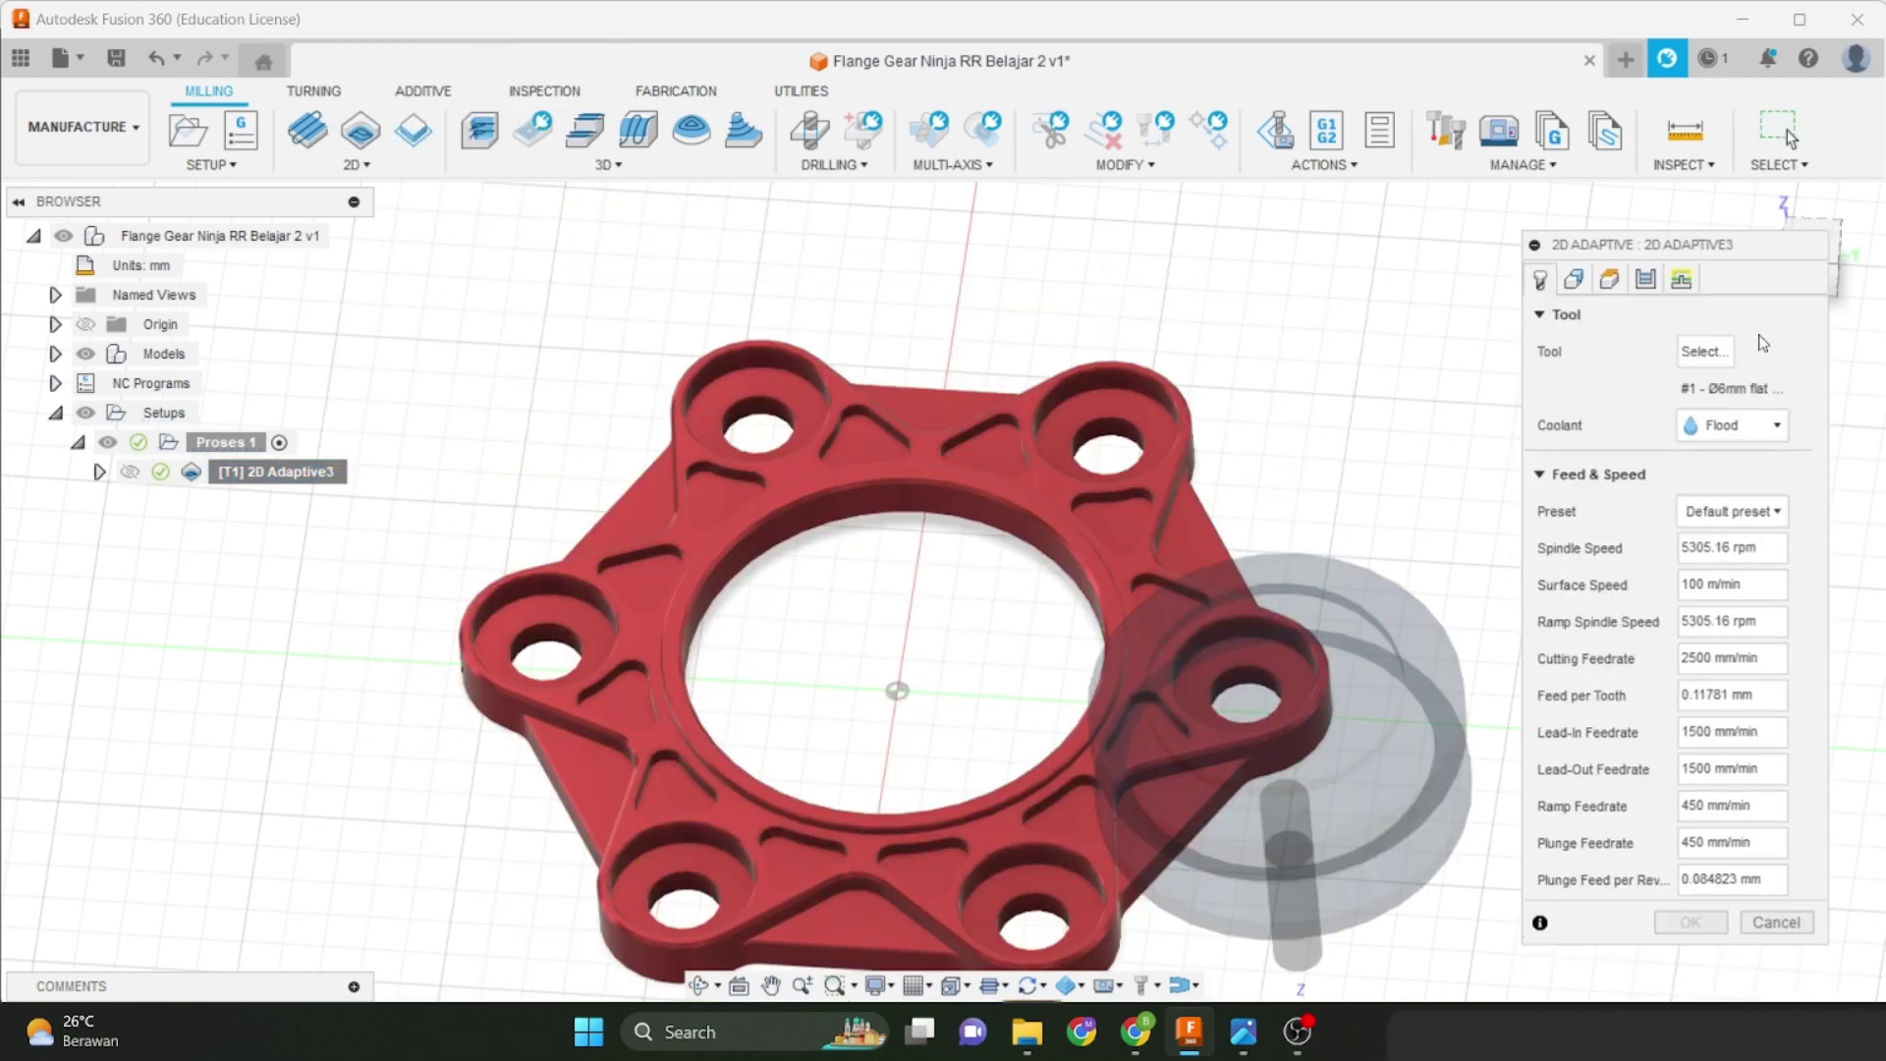
click(1643, 282)
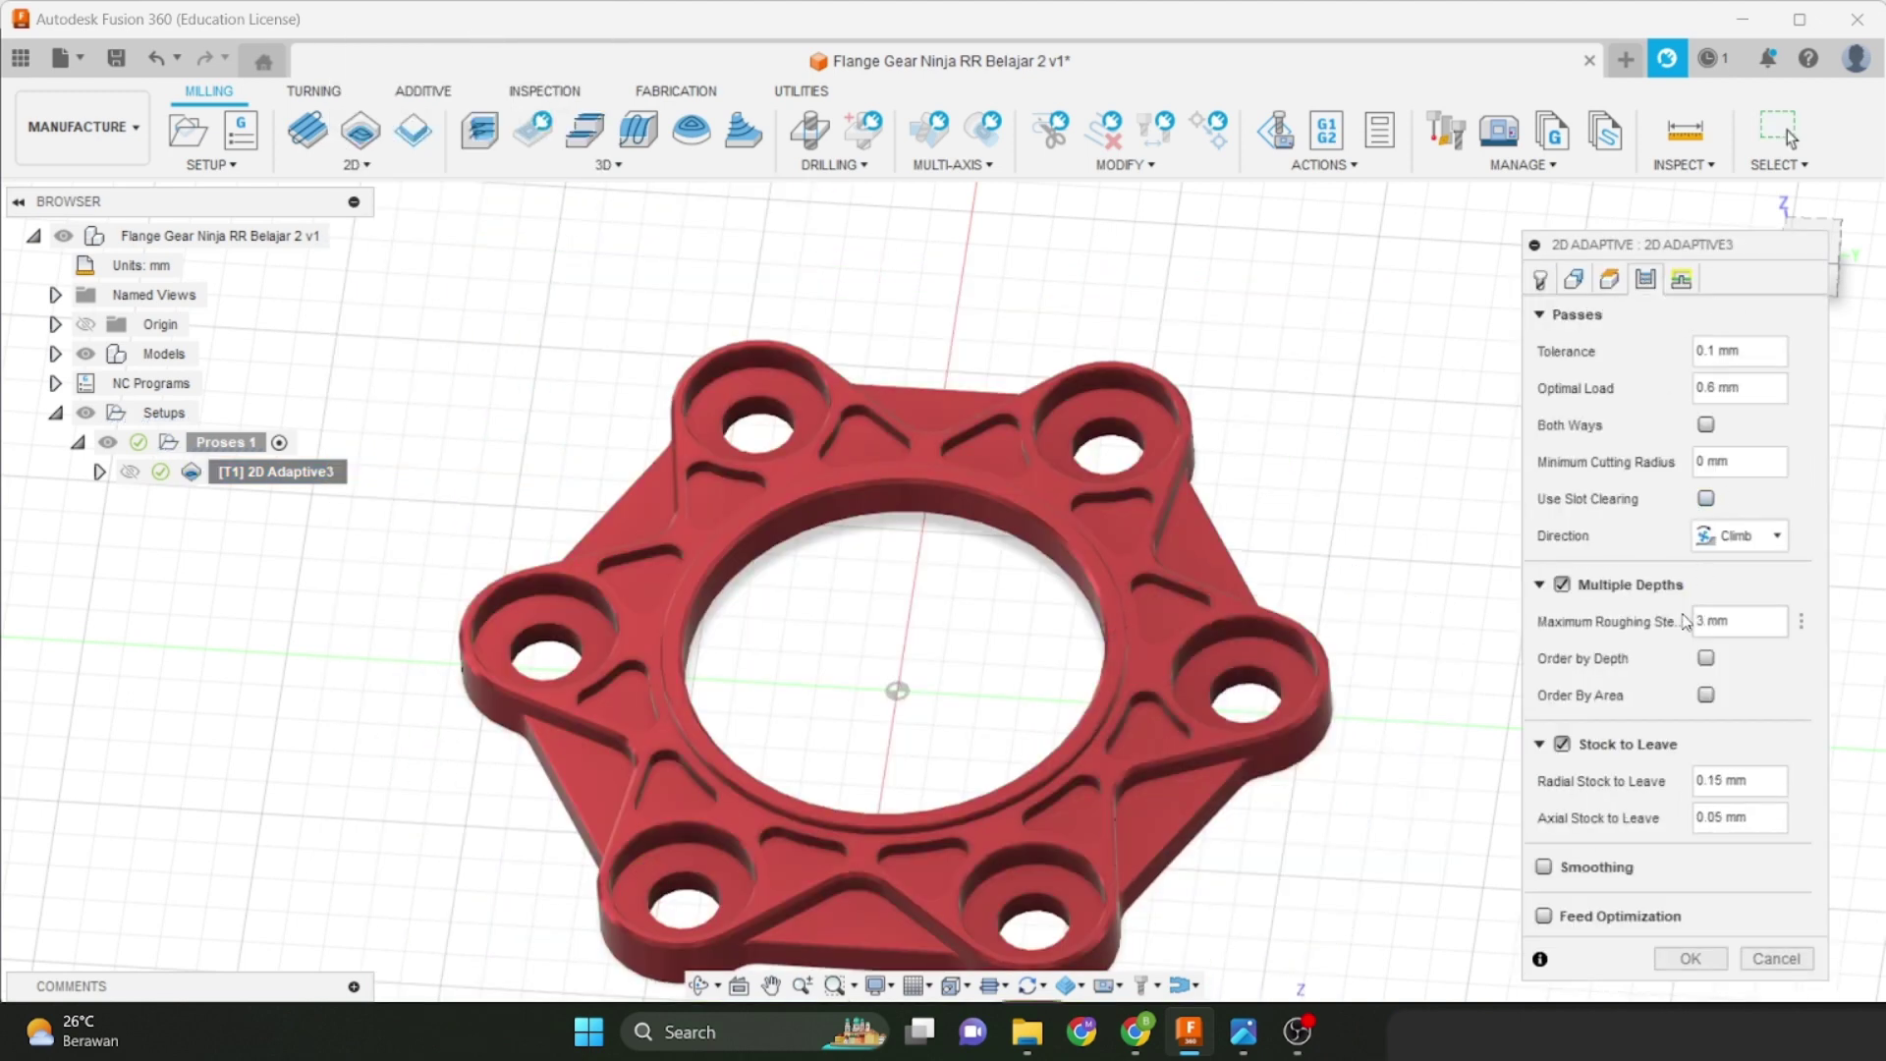
Turn off Multiple Depths in the 2D Adaptive operation's passes and regenerate its toolpath.
click(1561, 585)
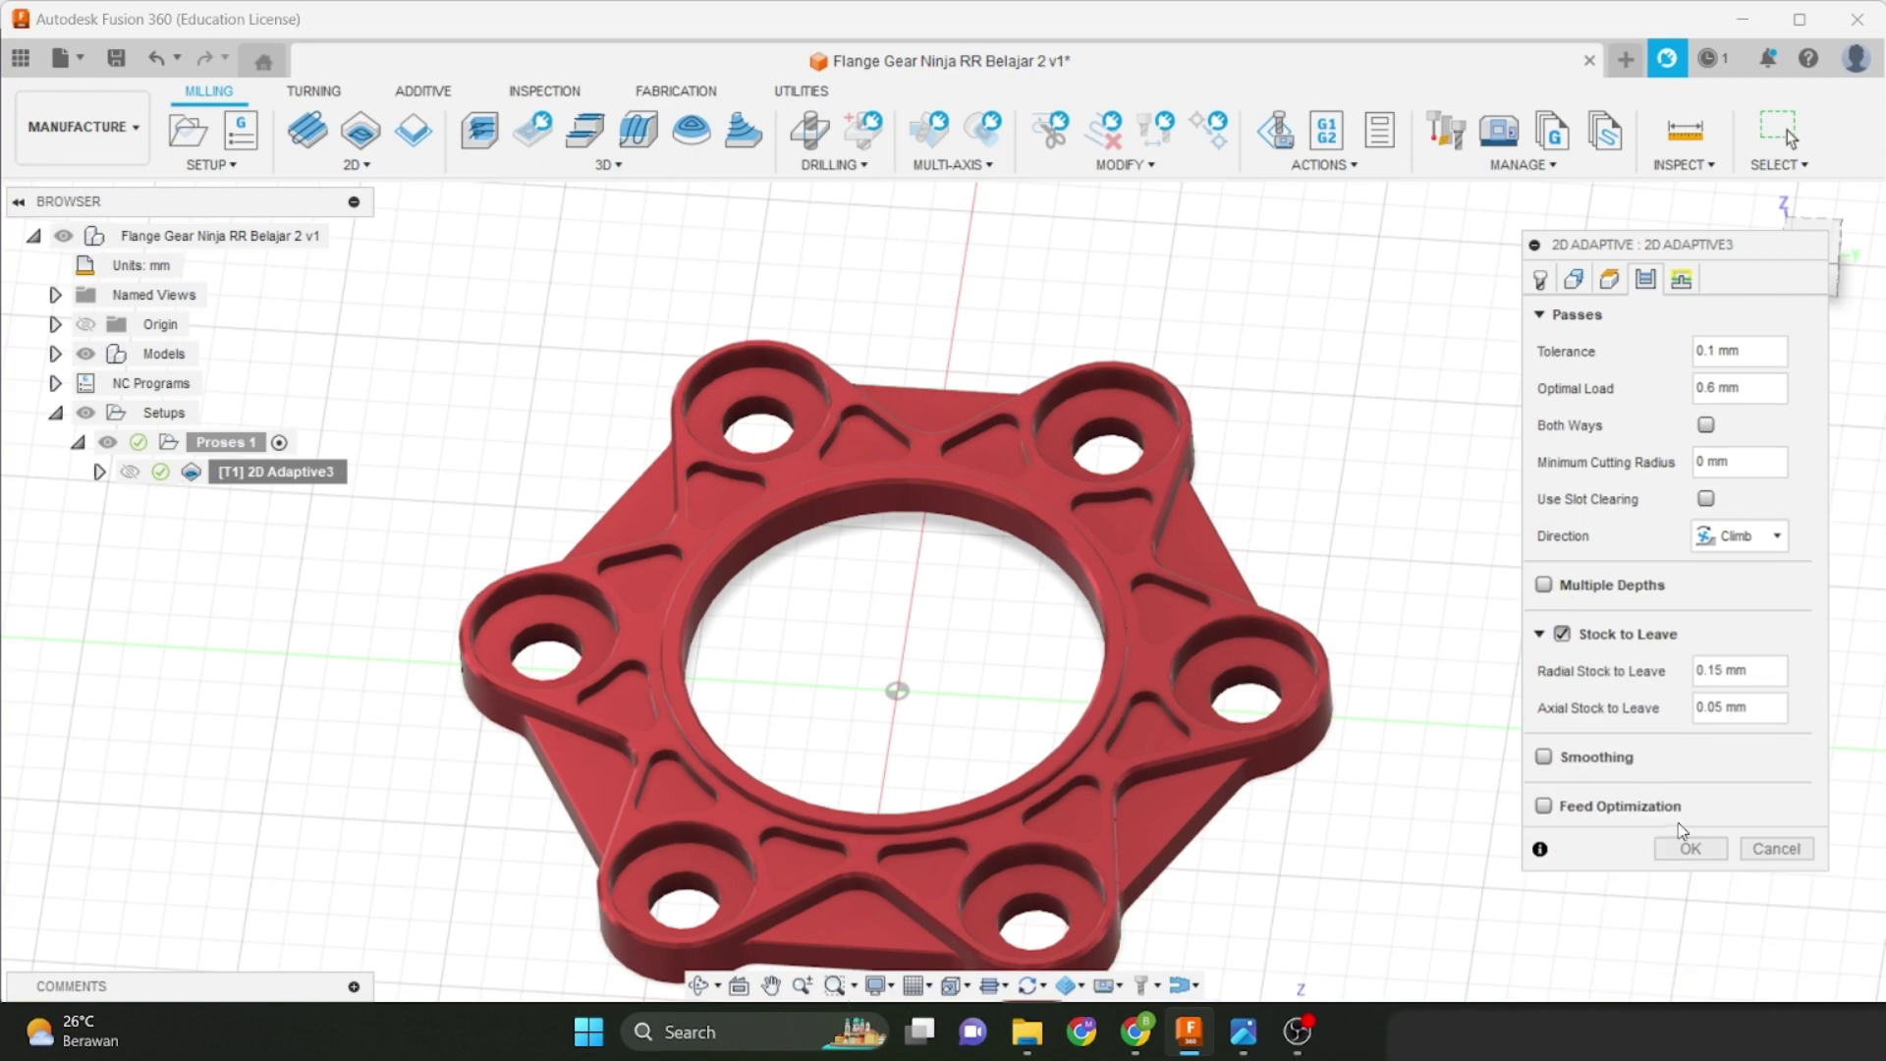
click(1687, 843)
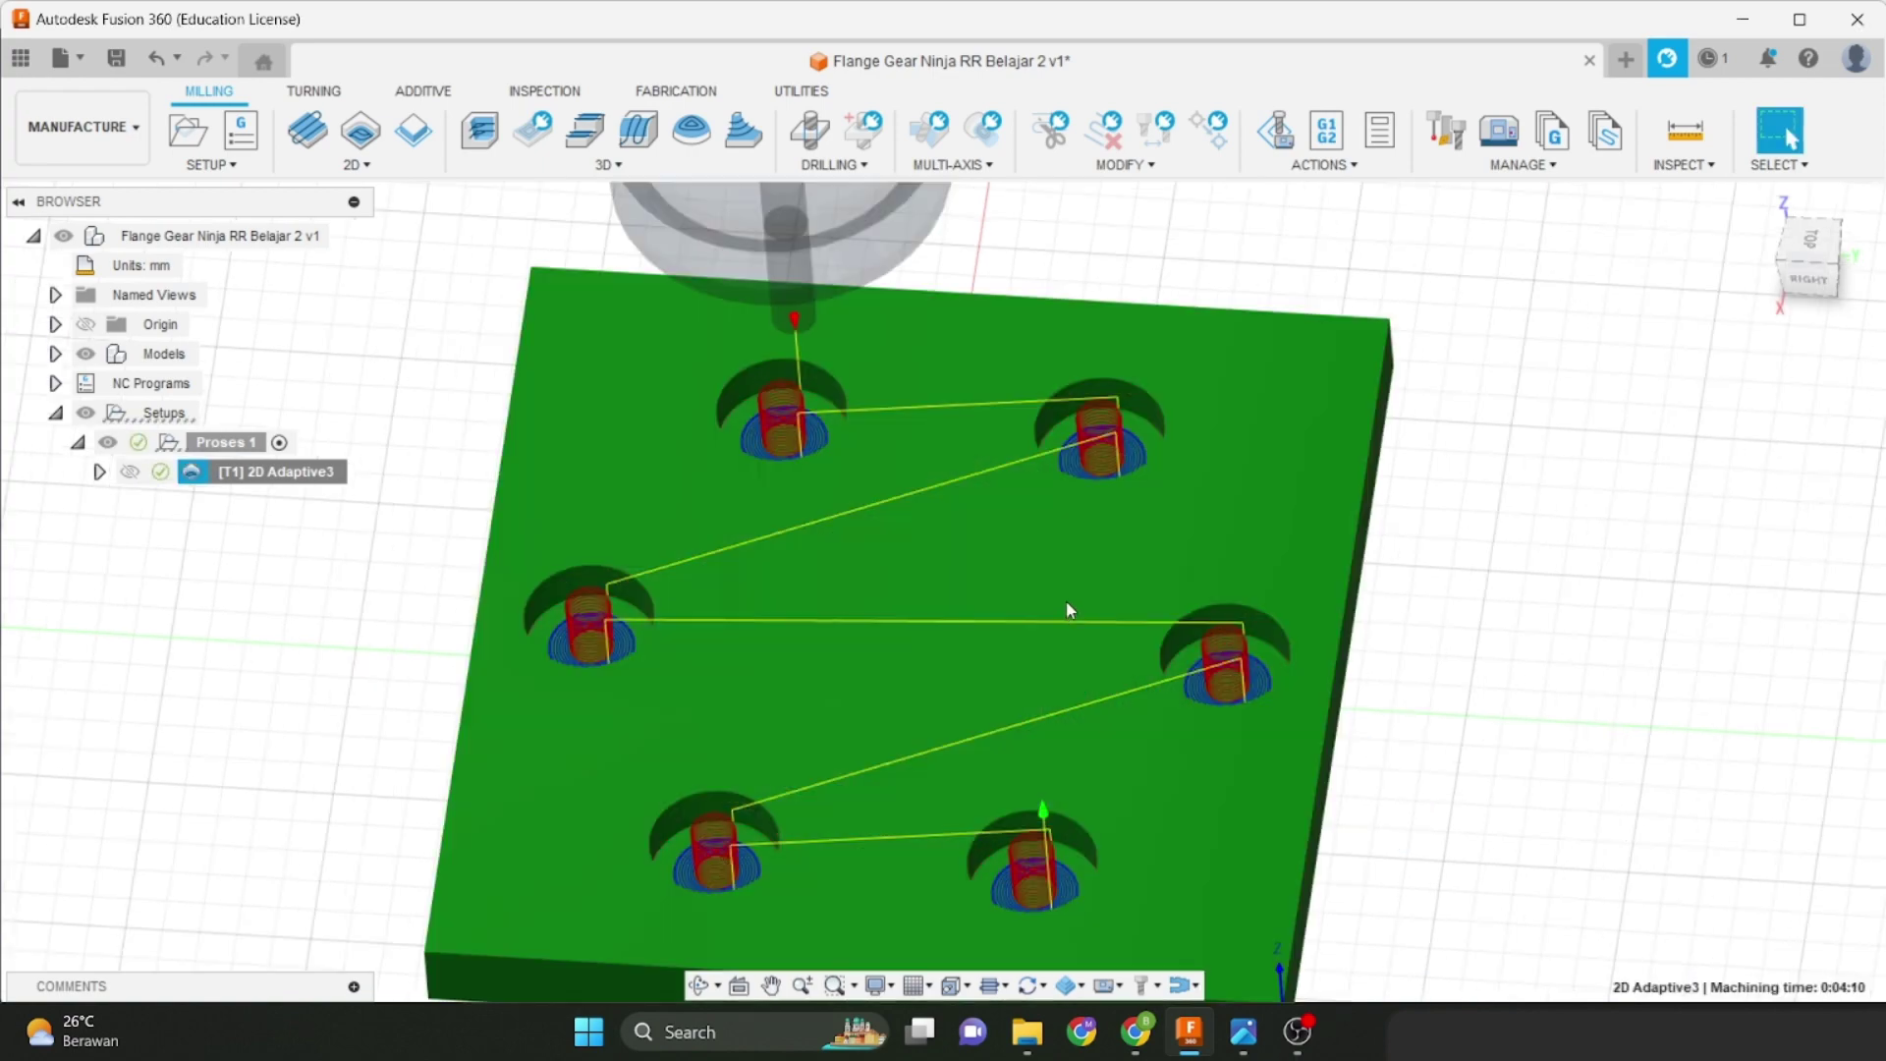
shift+middle_drag(1065, 599, 1045, 485)
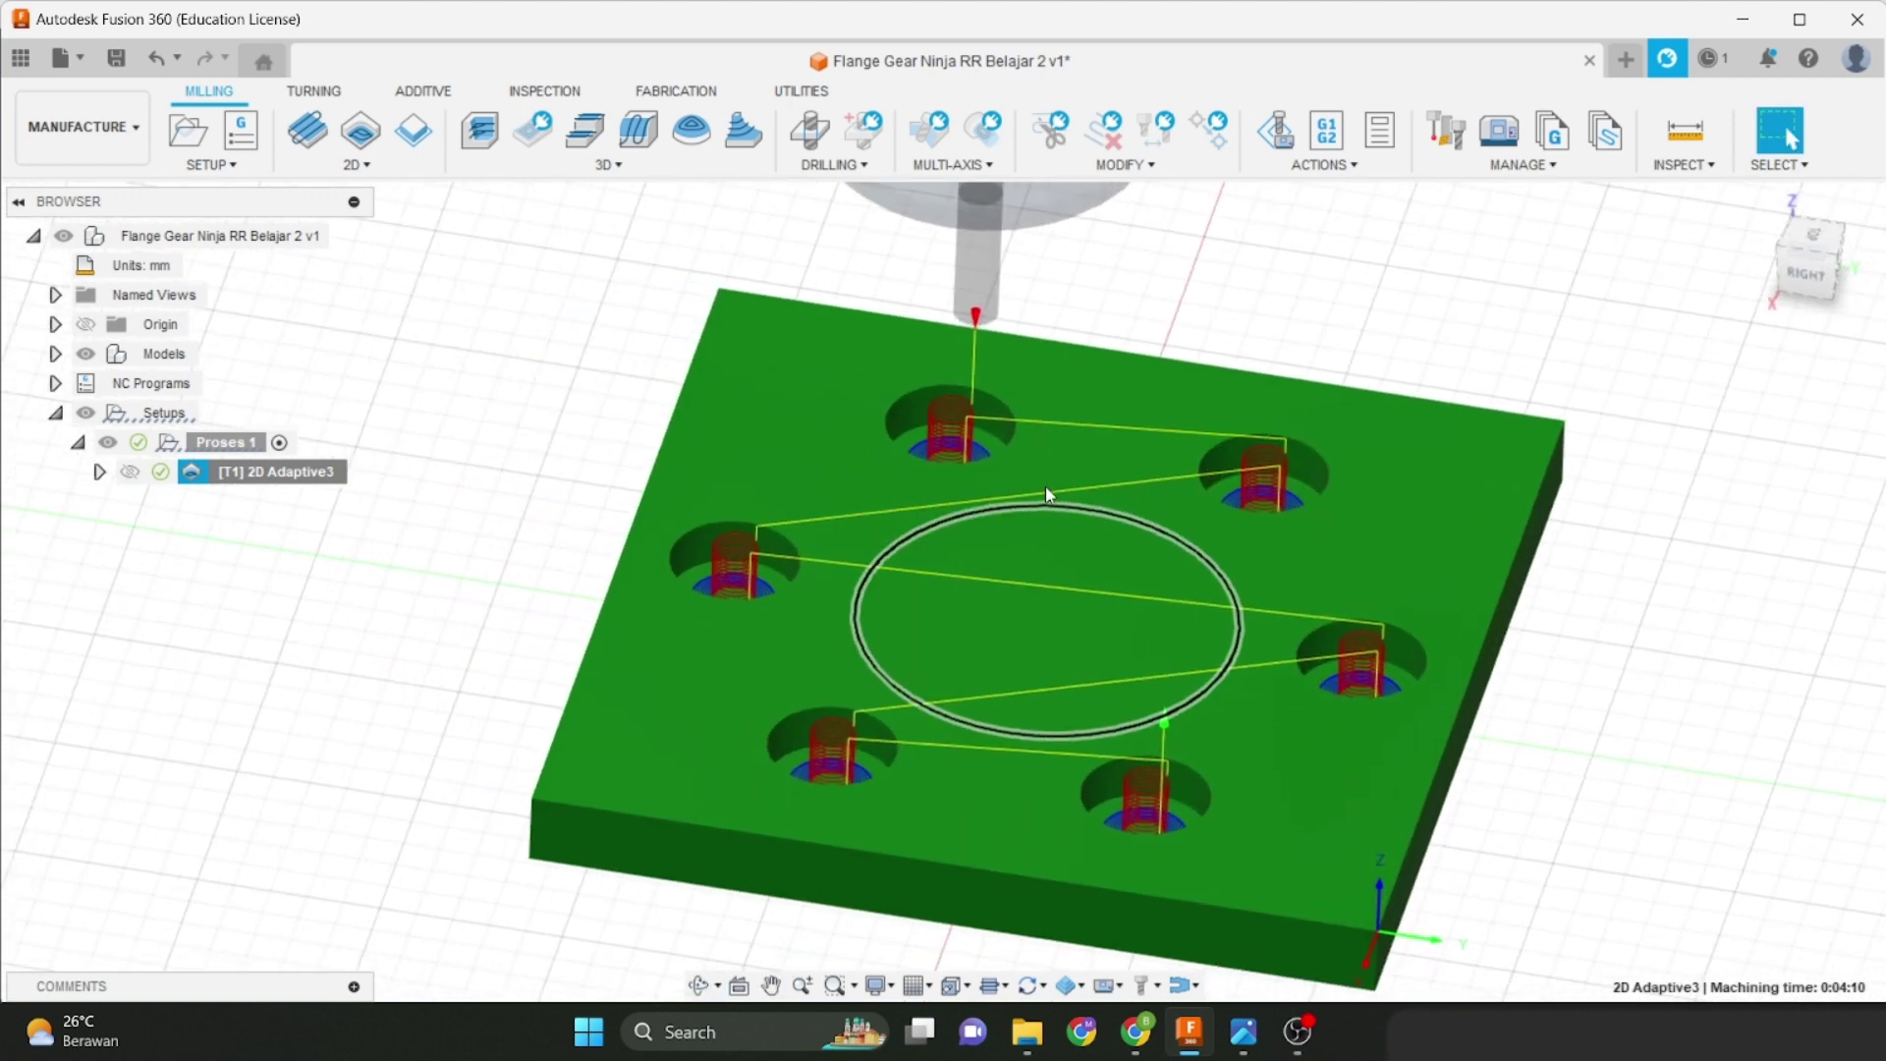
click(389, 168)
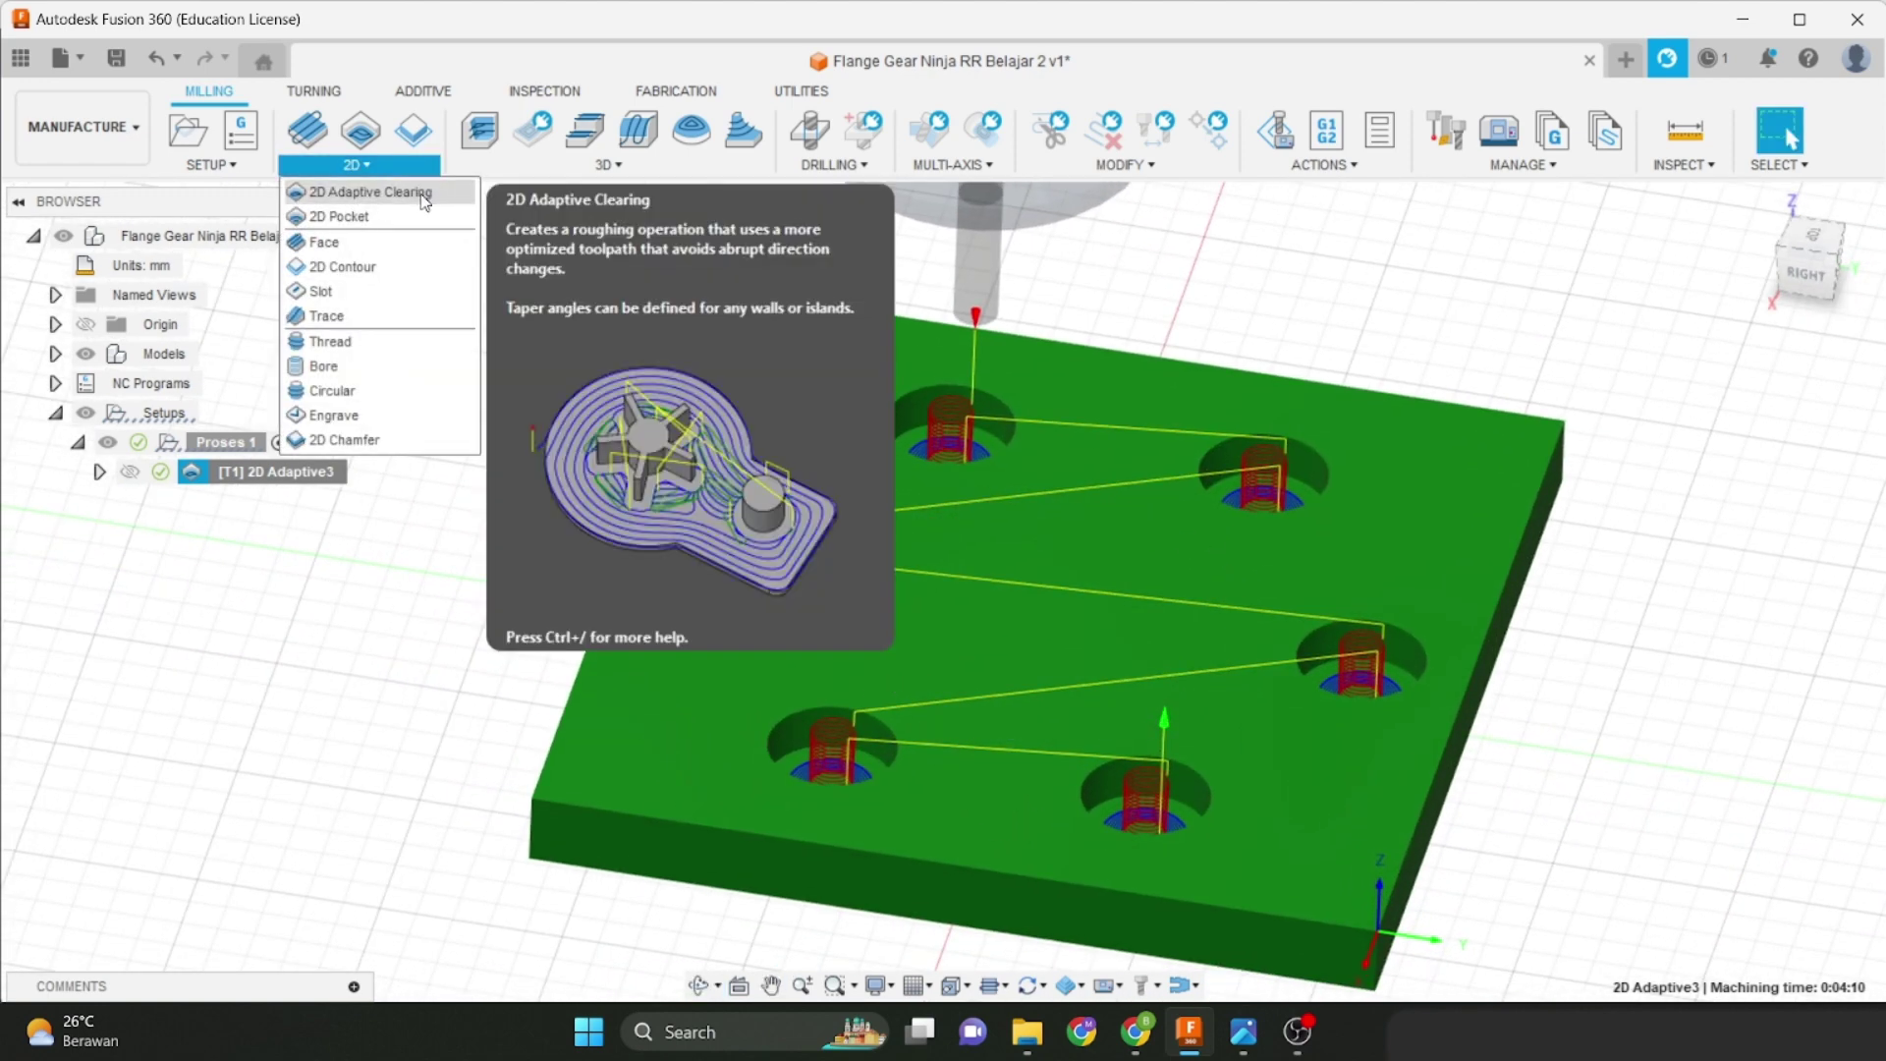
key(Escape)
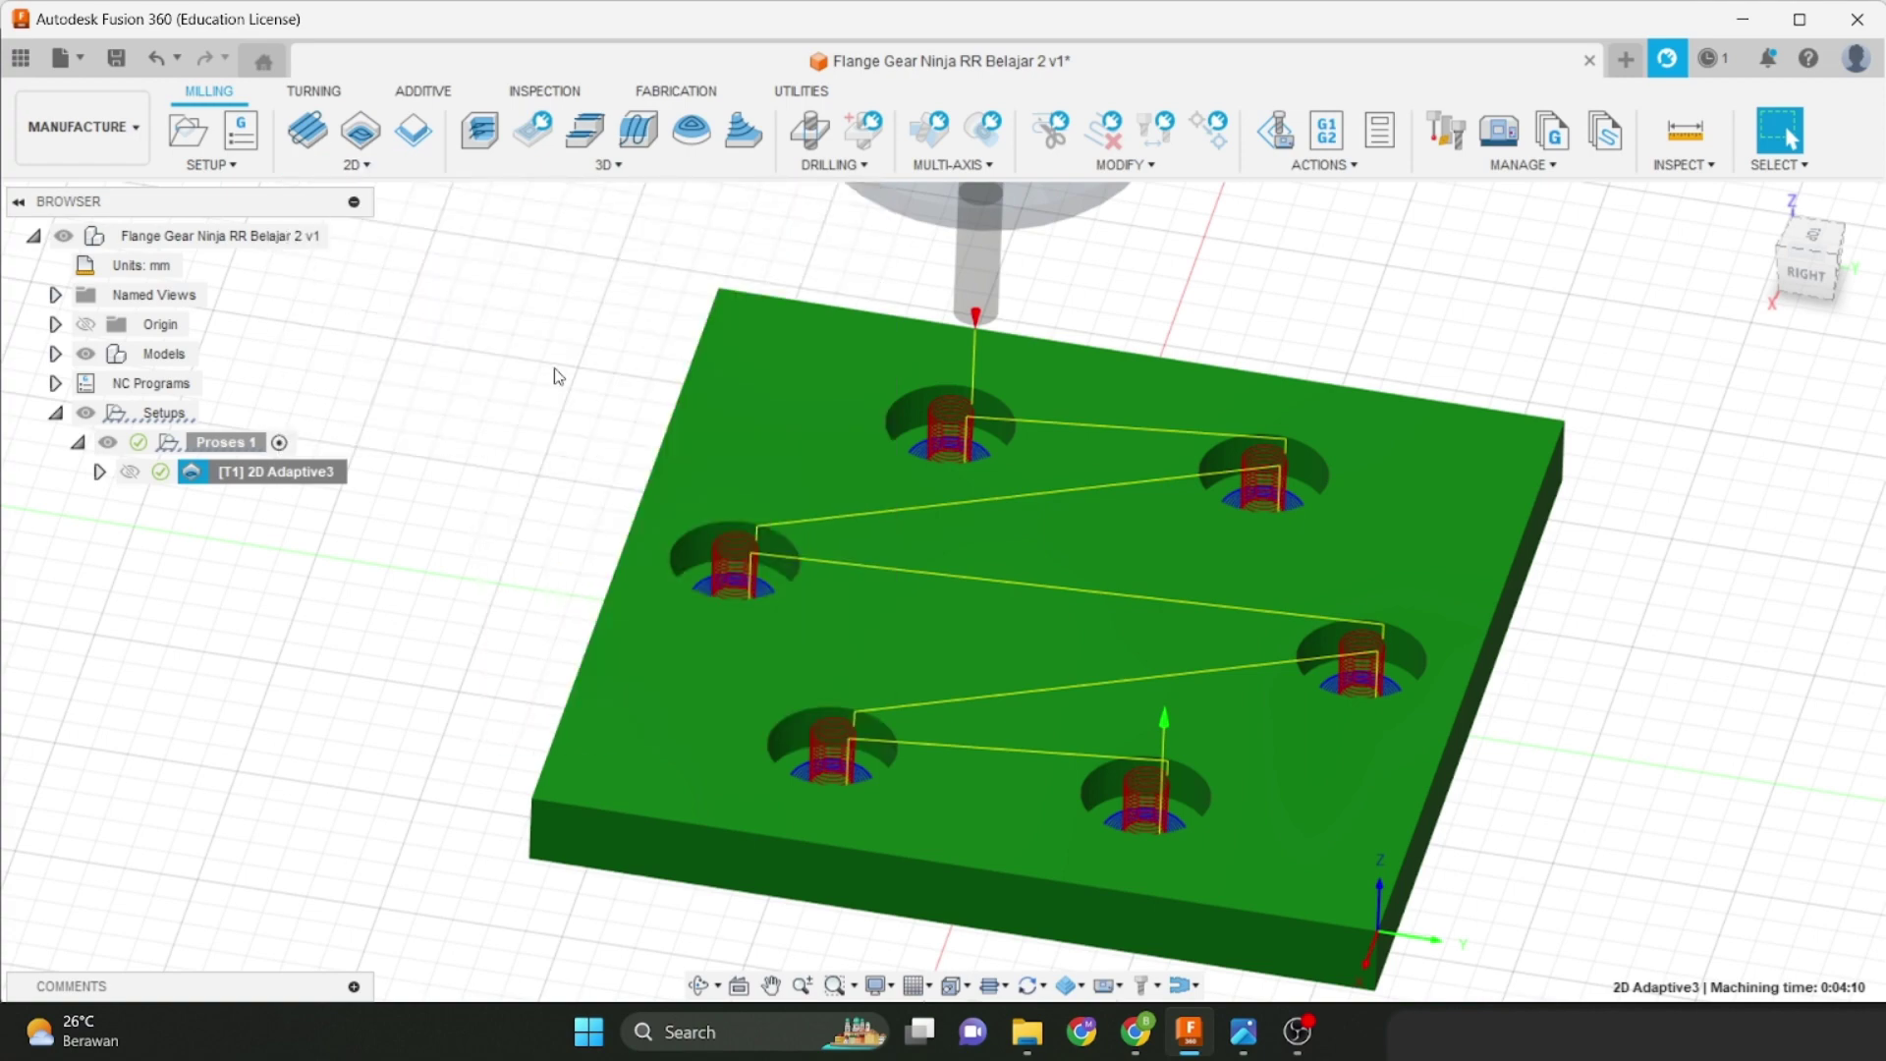
click(872, 438)
mouse_move(872, 438)
shift+middle_down()
mouse_move(821, 433)
mouse_move(903, 439)
shift+middle_up()
scroll(903, 440, up, 5)
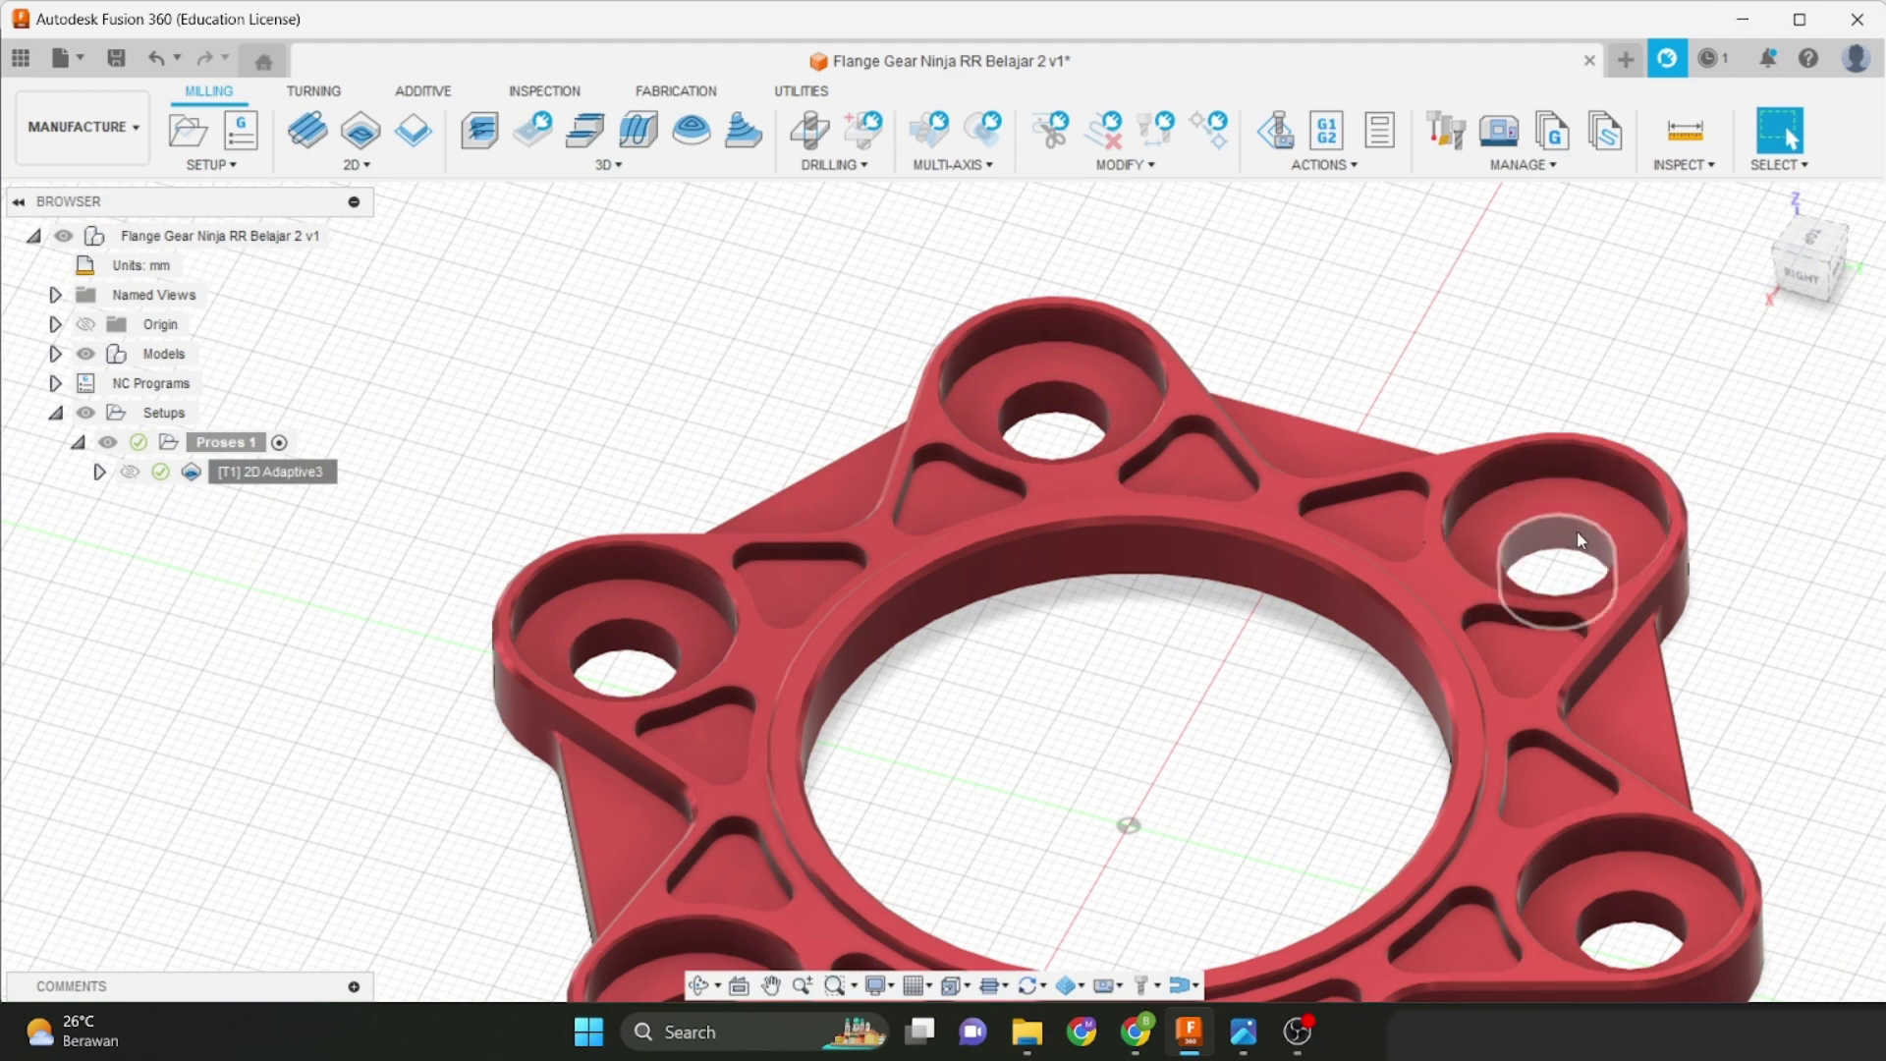
scroll(676, 634, down, 5)
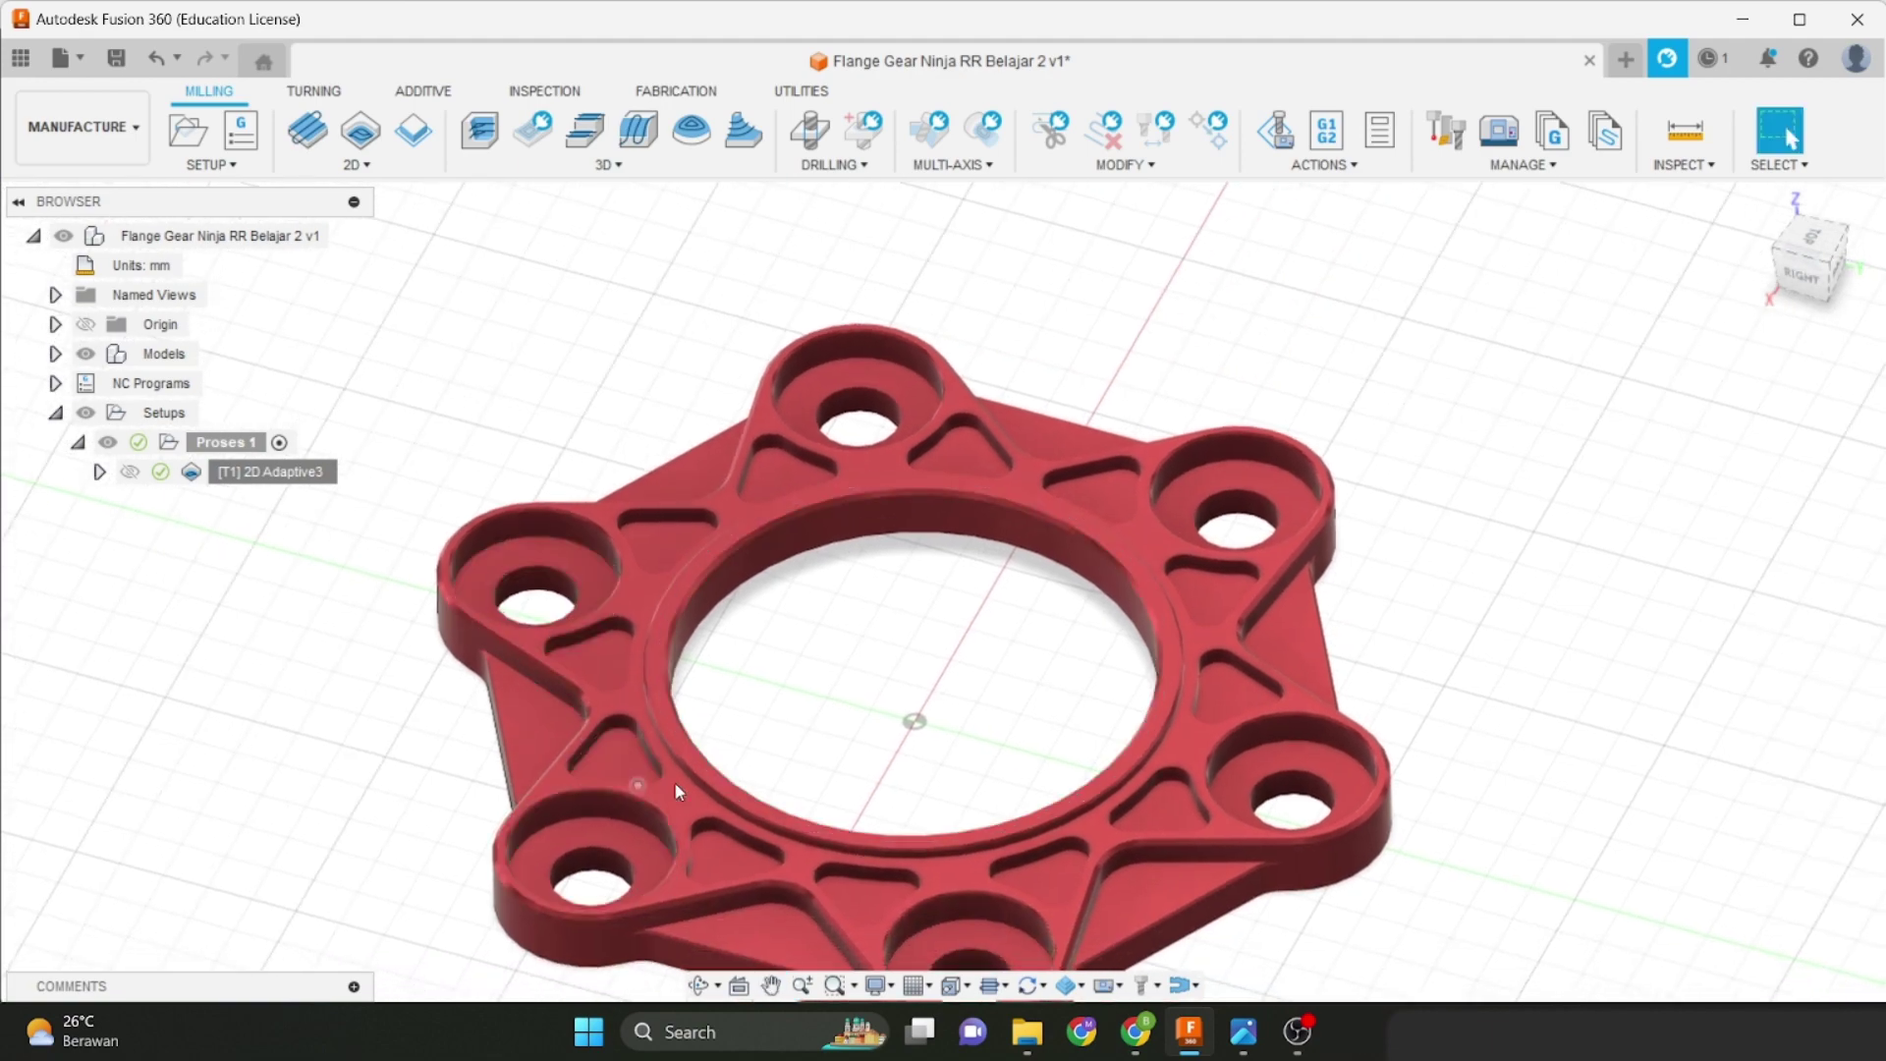
middle_drag(673, 781, 724, 552)
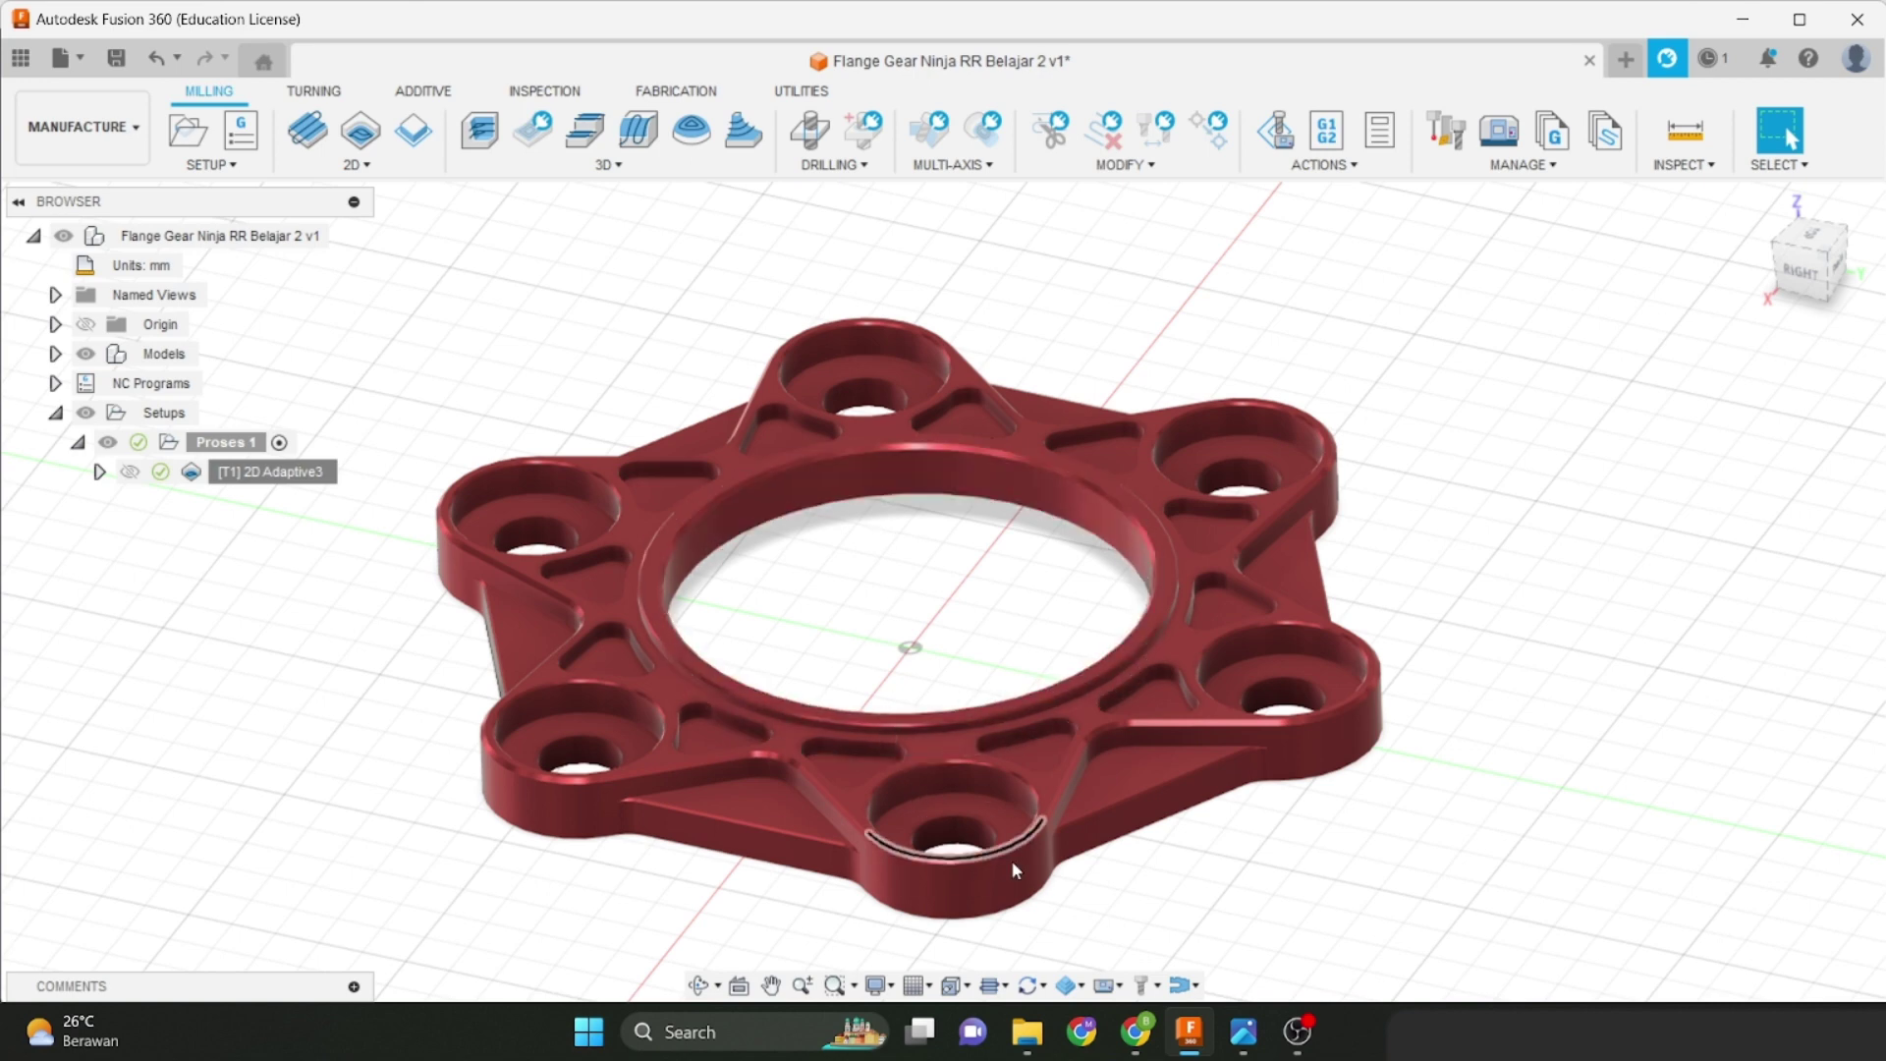
Switch to Photos to view the metal plate picture 1686745693069.jpg, and return to Fusion 360.
mouse_move(1251, 1026)
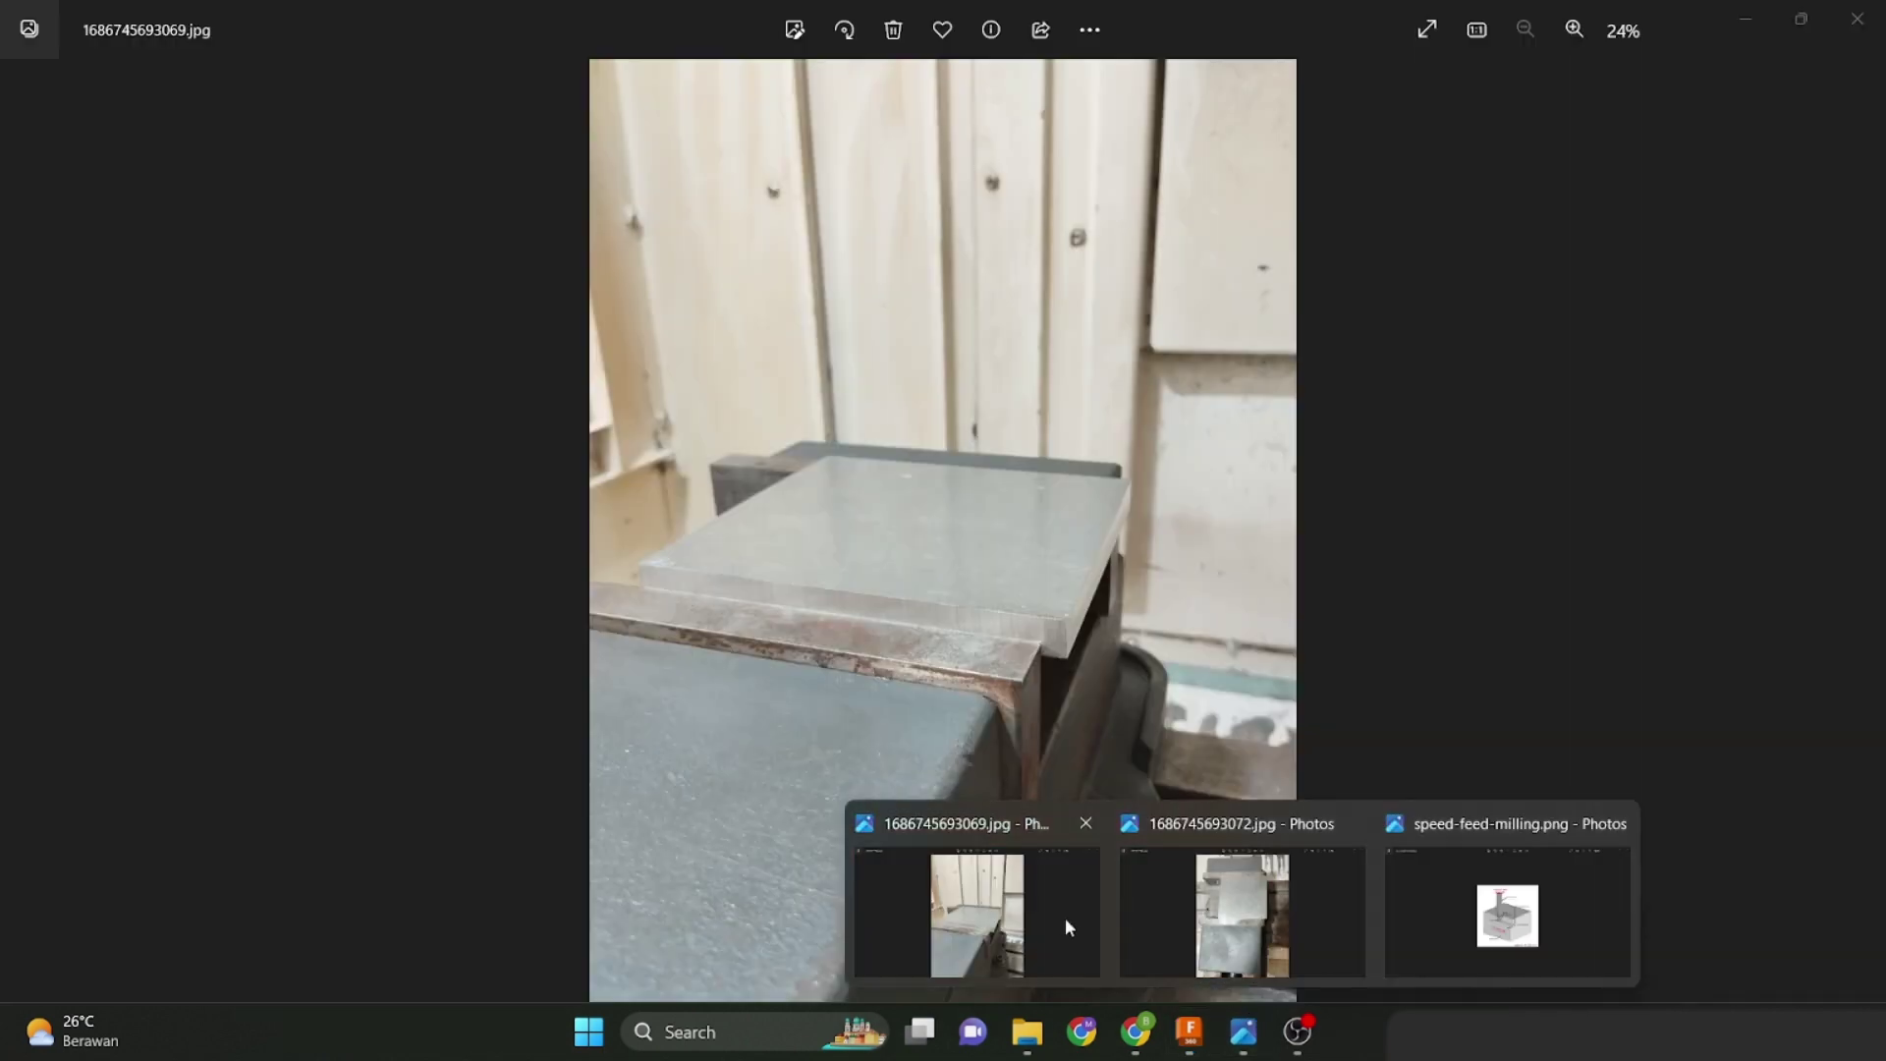
click(1065, 918)
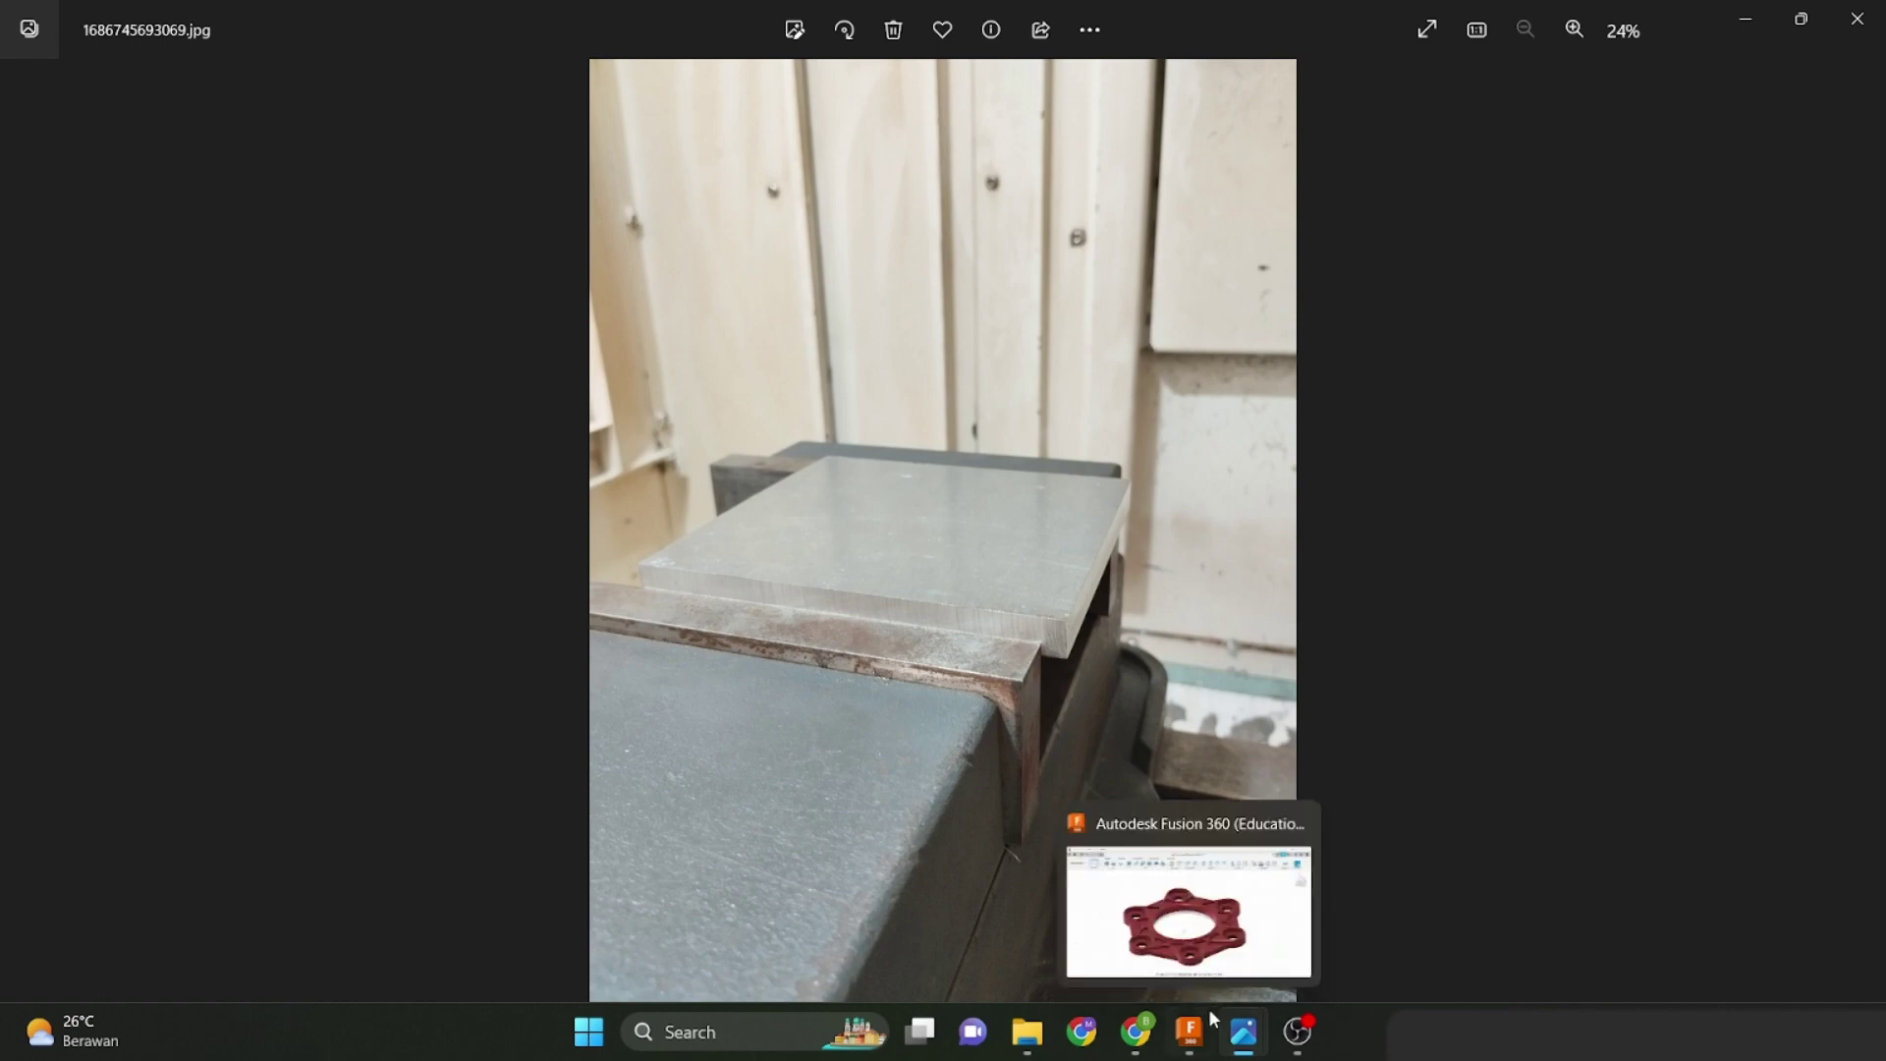
click(1188, 1032)
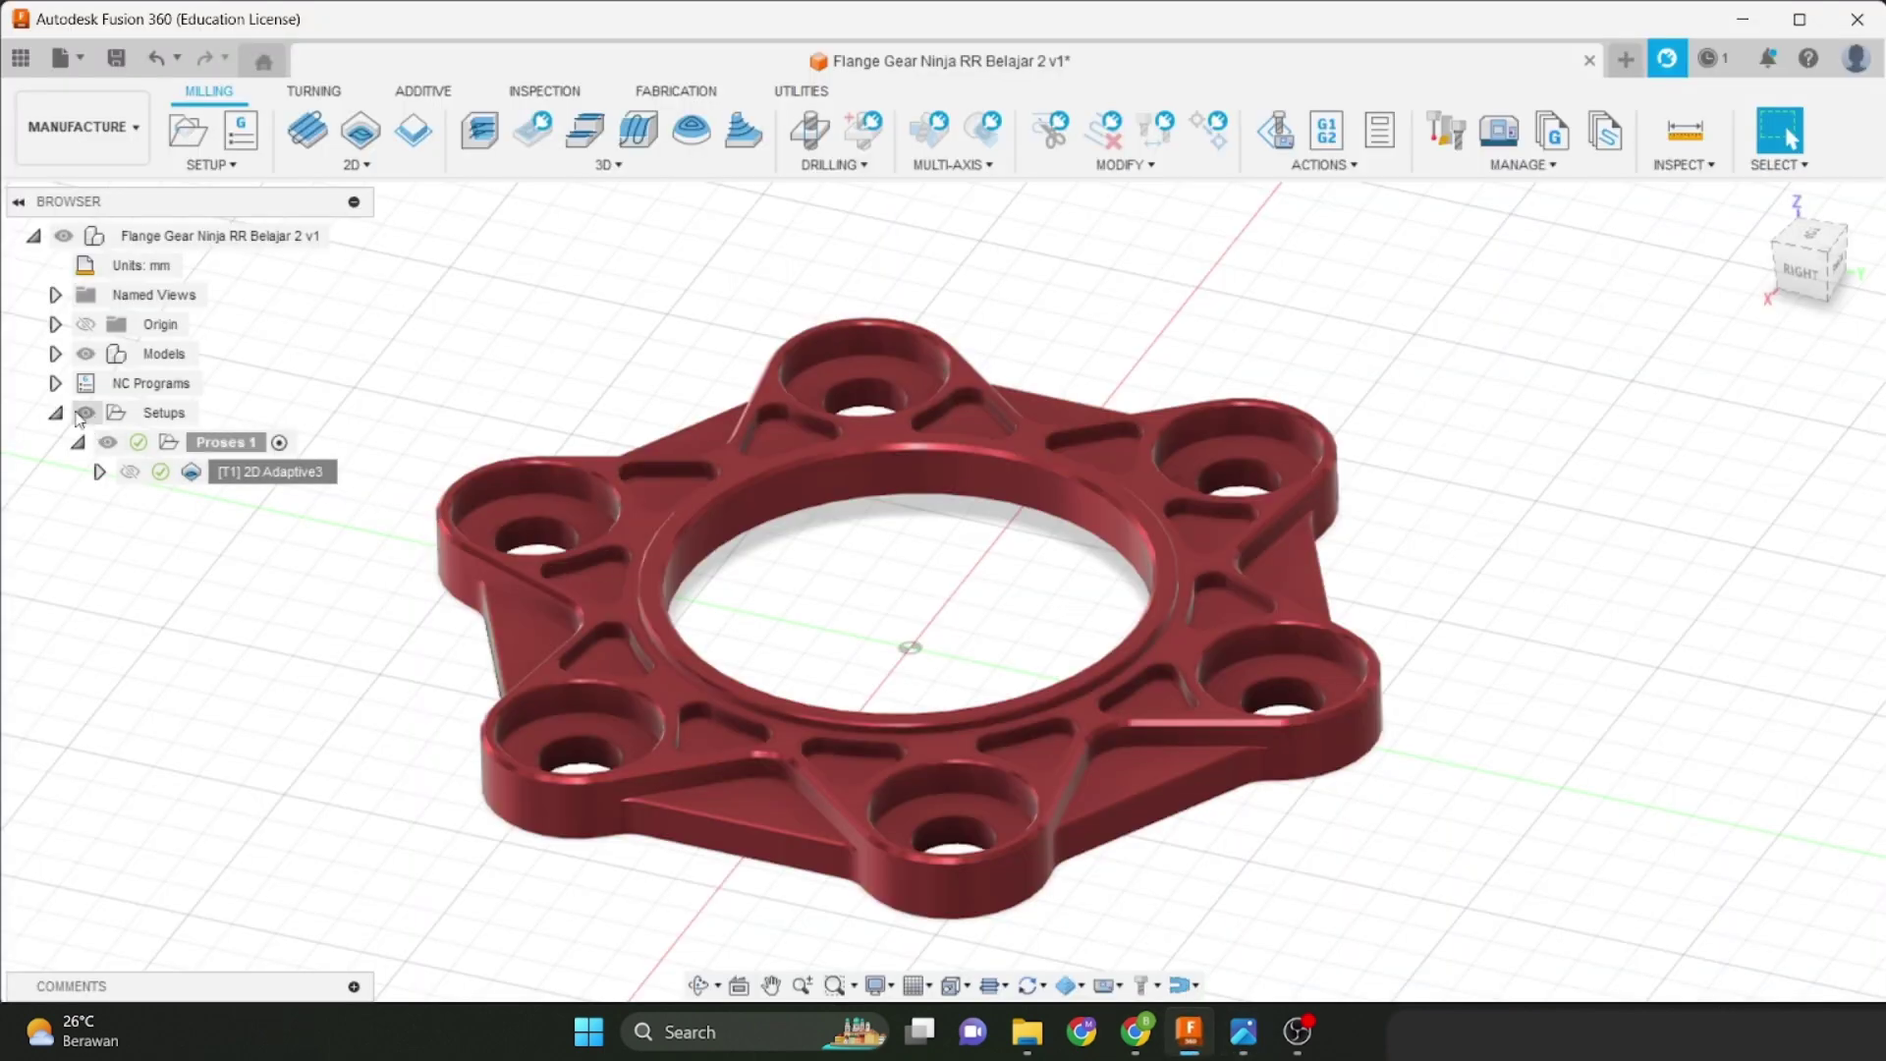
Show the Jig body temporarily to examine how it sits beneath the flange, and hide it again.
click(55, 353)
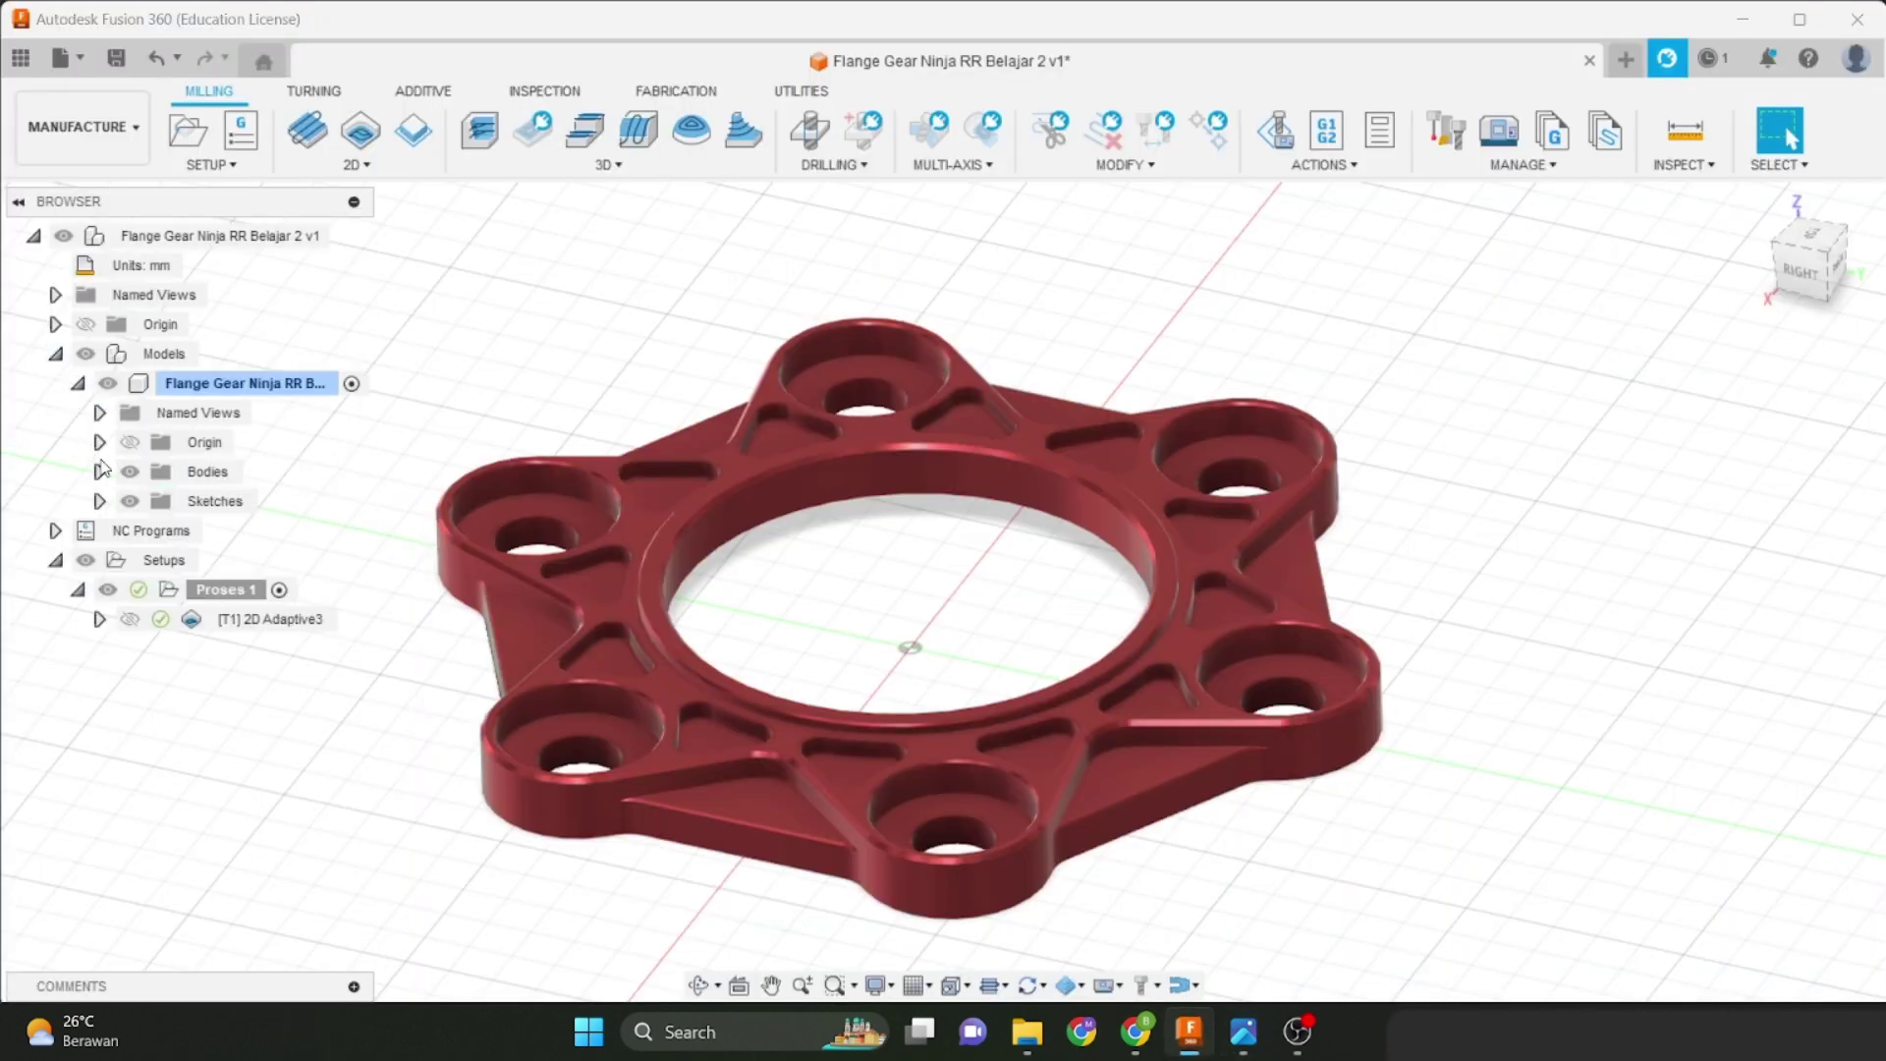
click(100, 473)
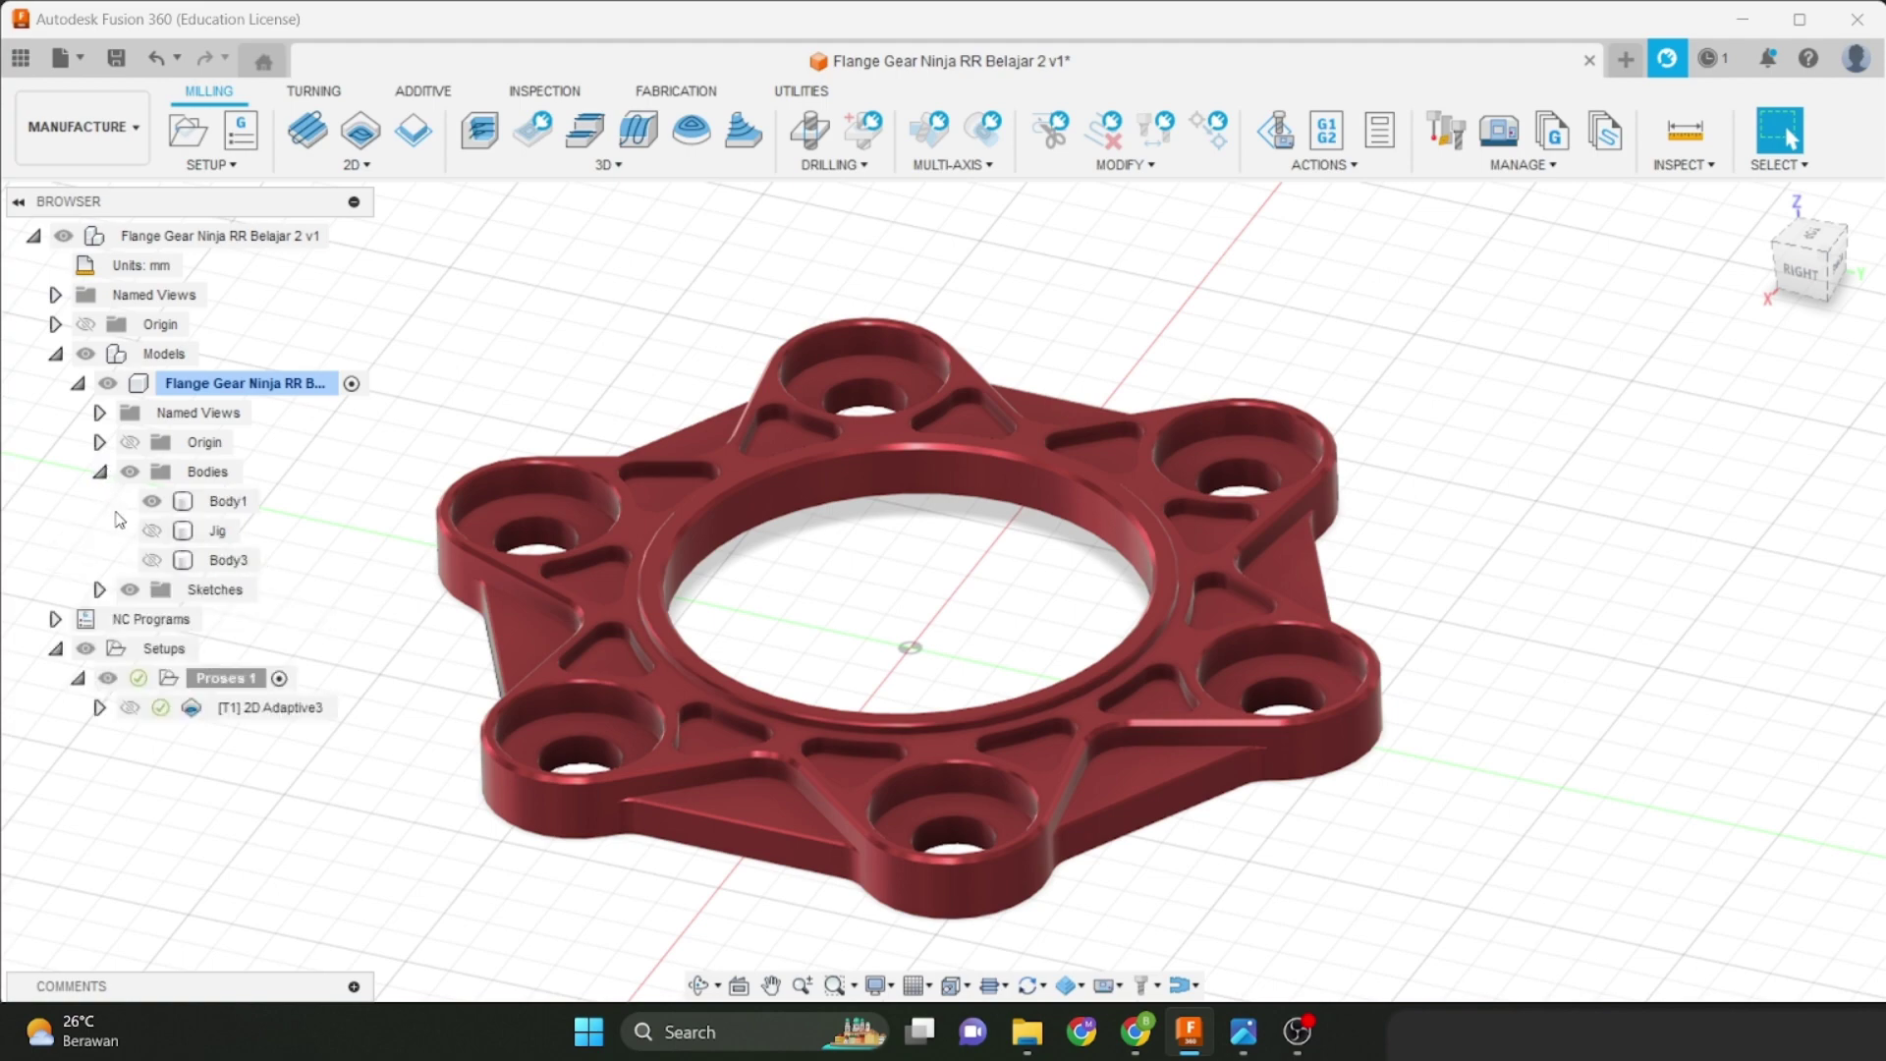
click(151, 530)
scroll(700, 541, down, 1)
middle_drag(699, 541, 758, 477)
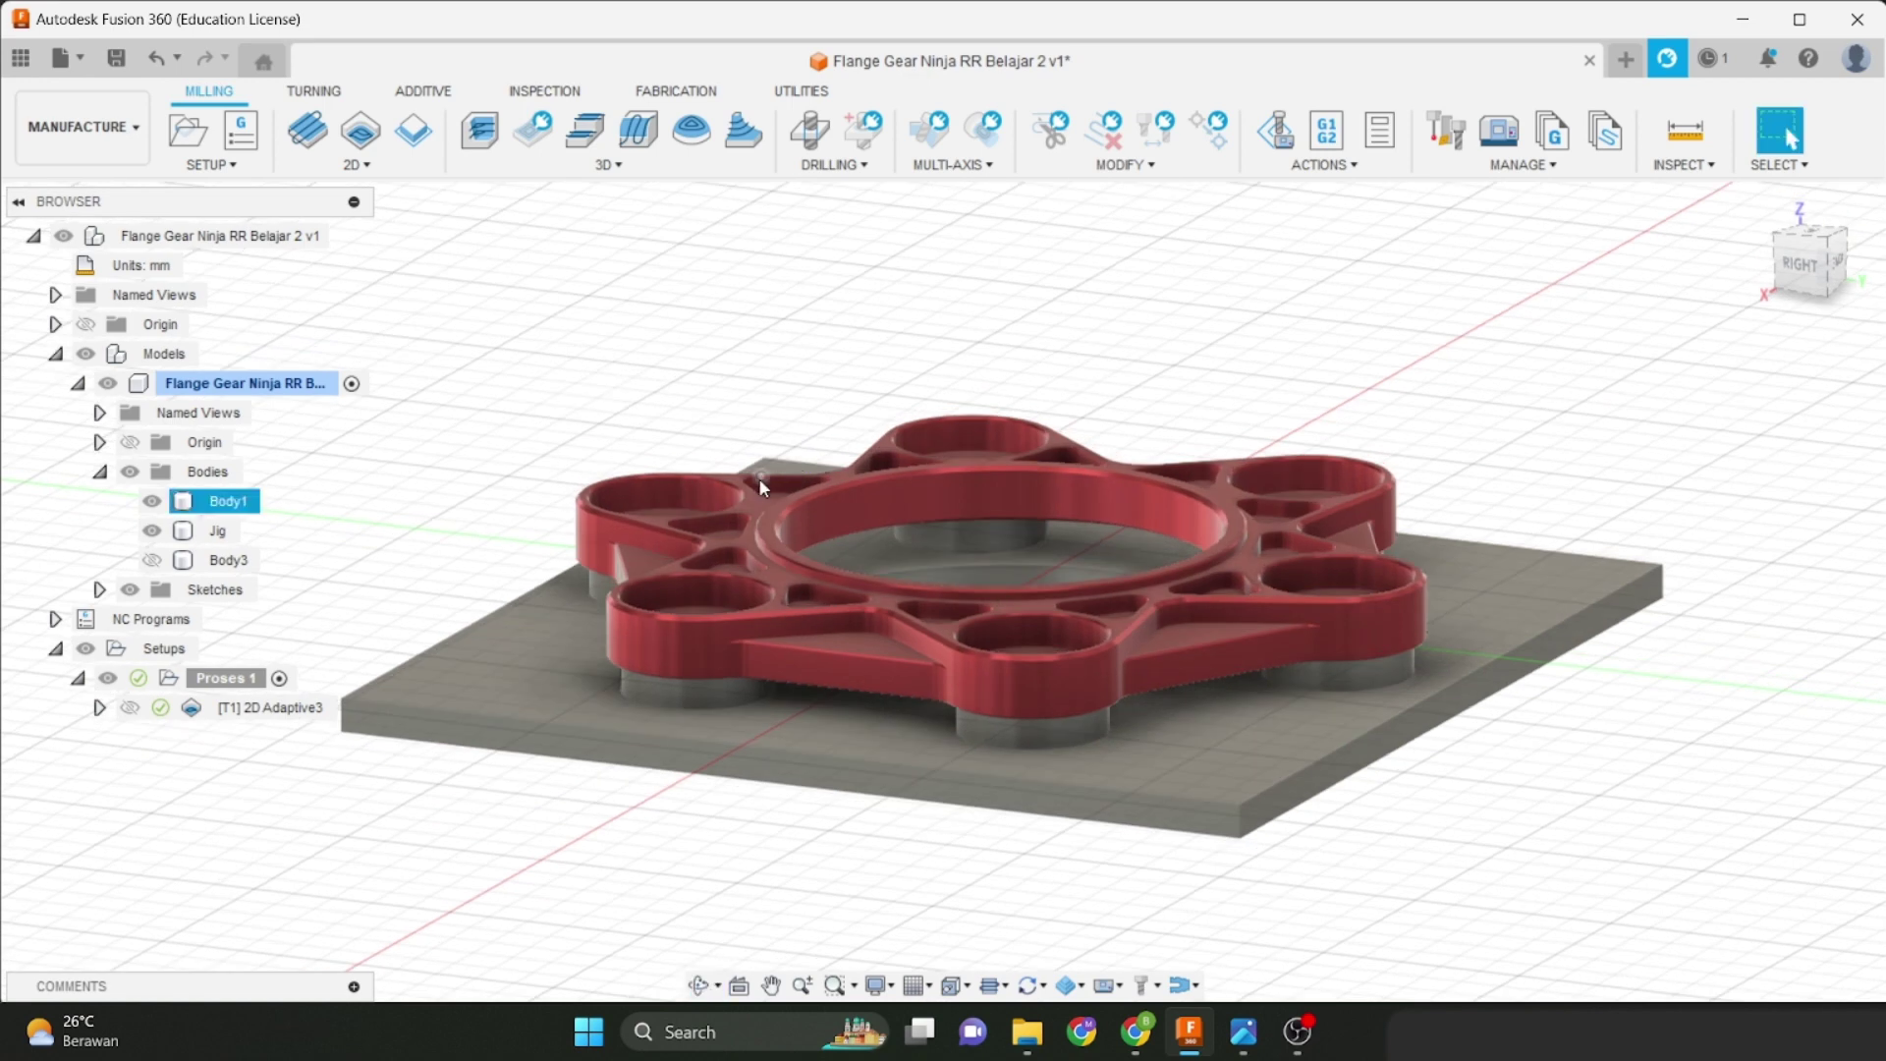
click(151, 530)
click(99, 473)
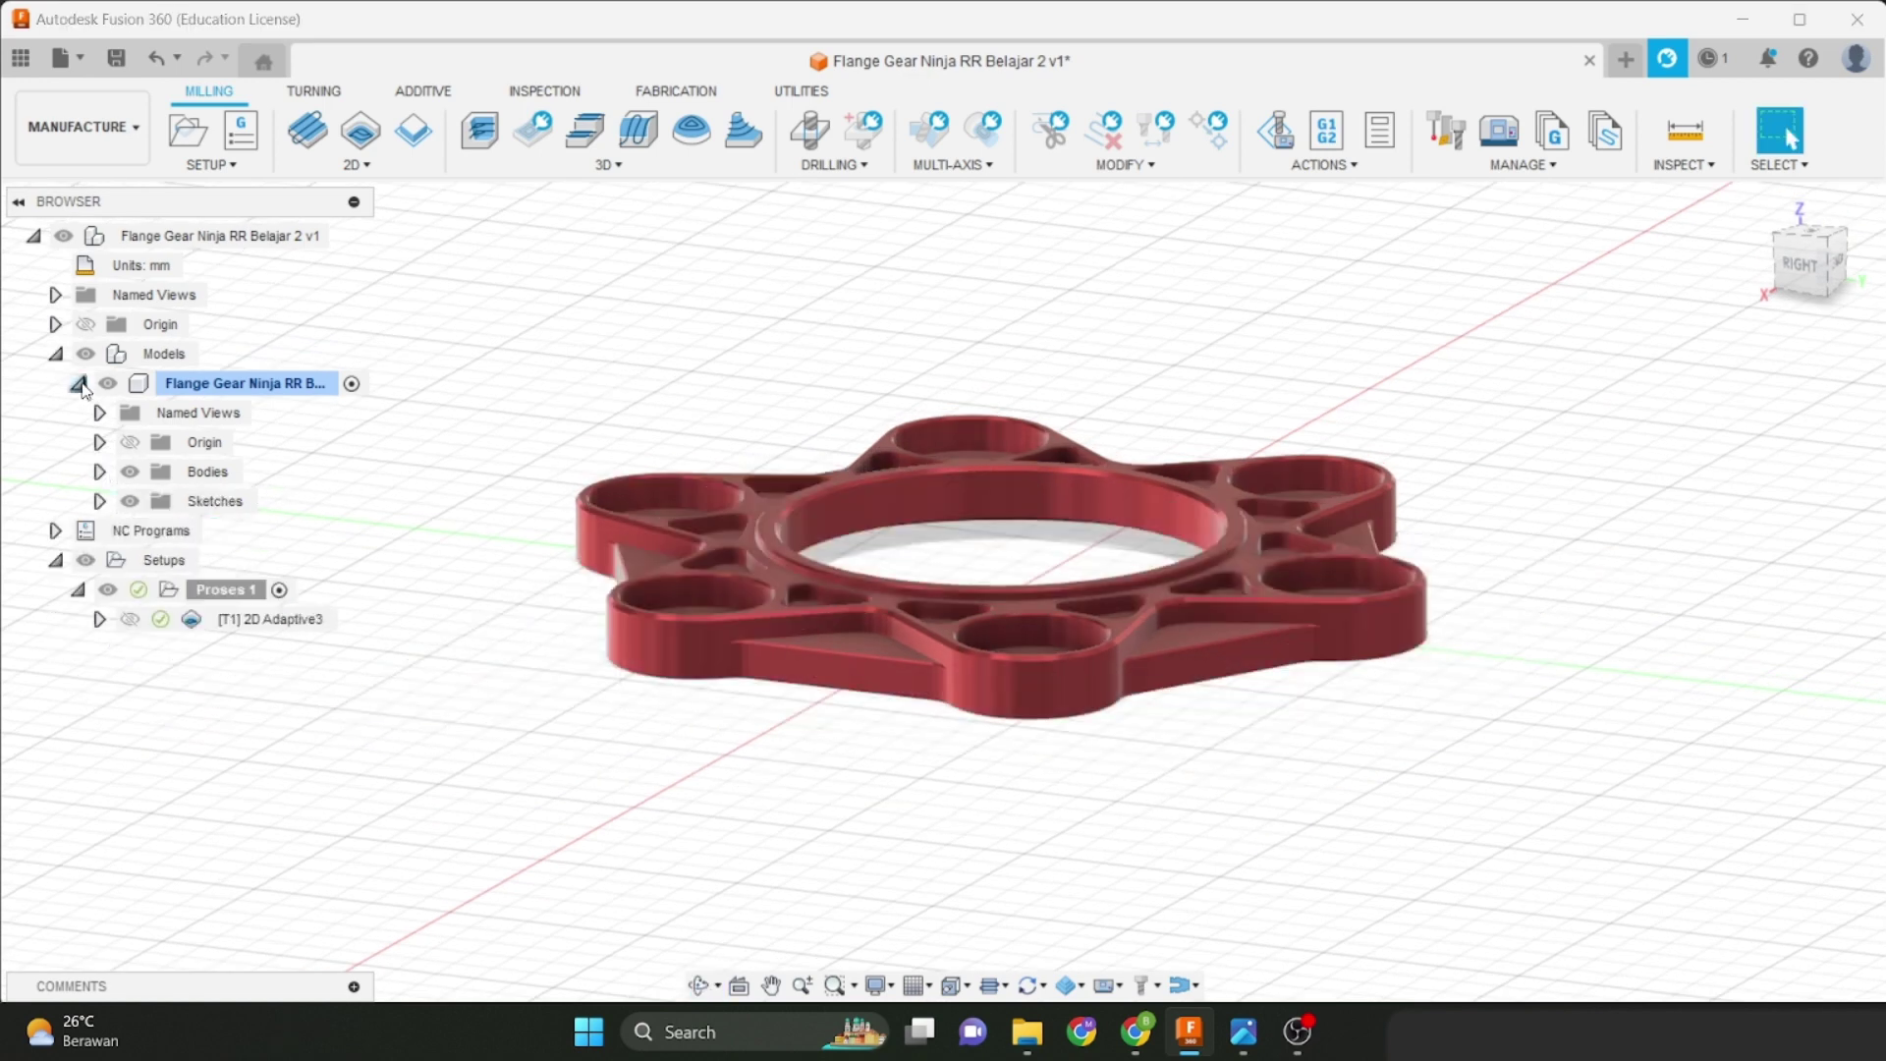
click(77, 383)
Create a 2D Bore operation in the Proses 1 setup and change its cutting feedrate.
click(257, 501)
scroll(724, 502, up, 5)
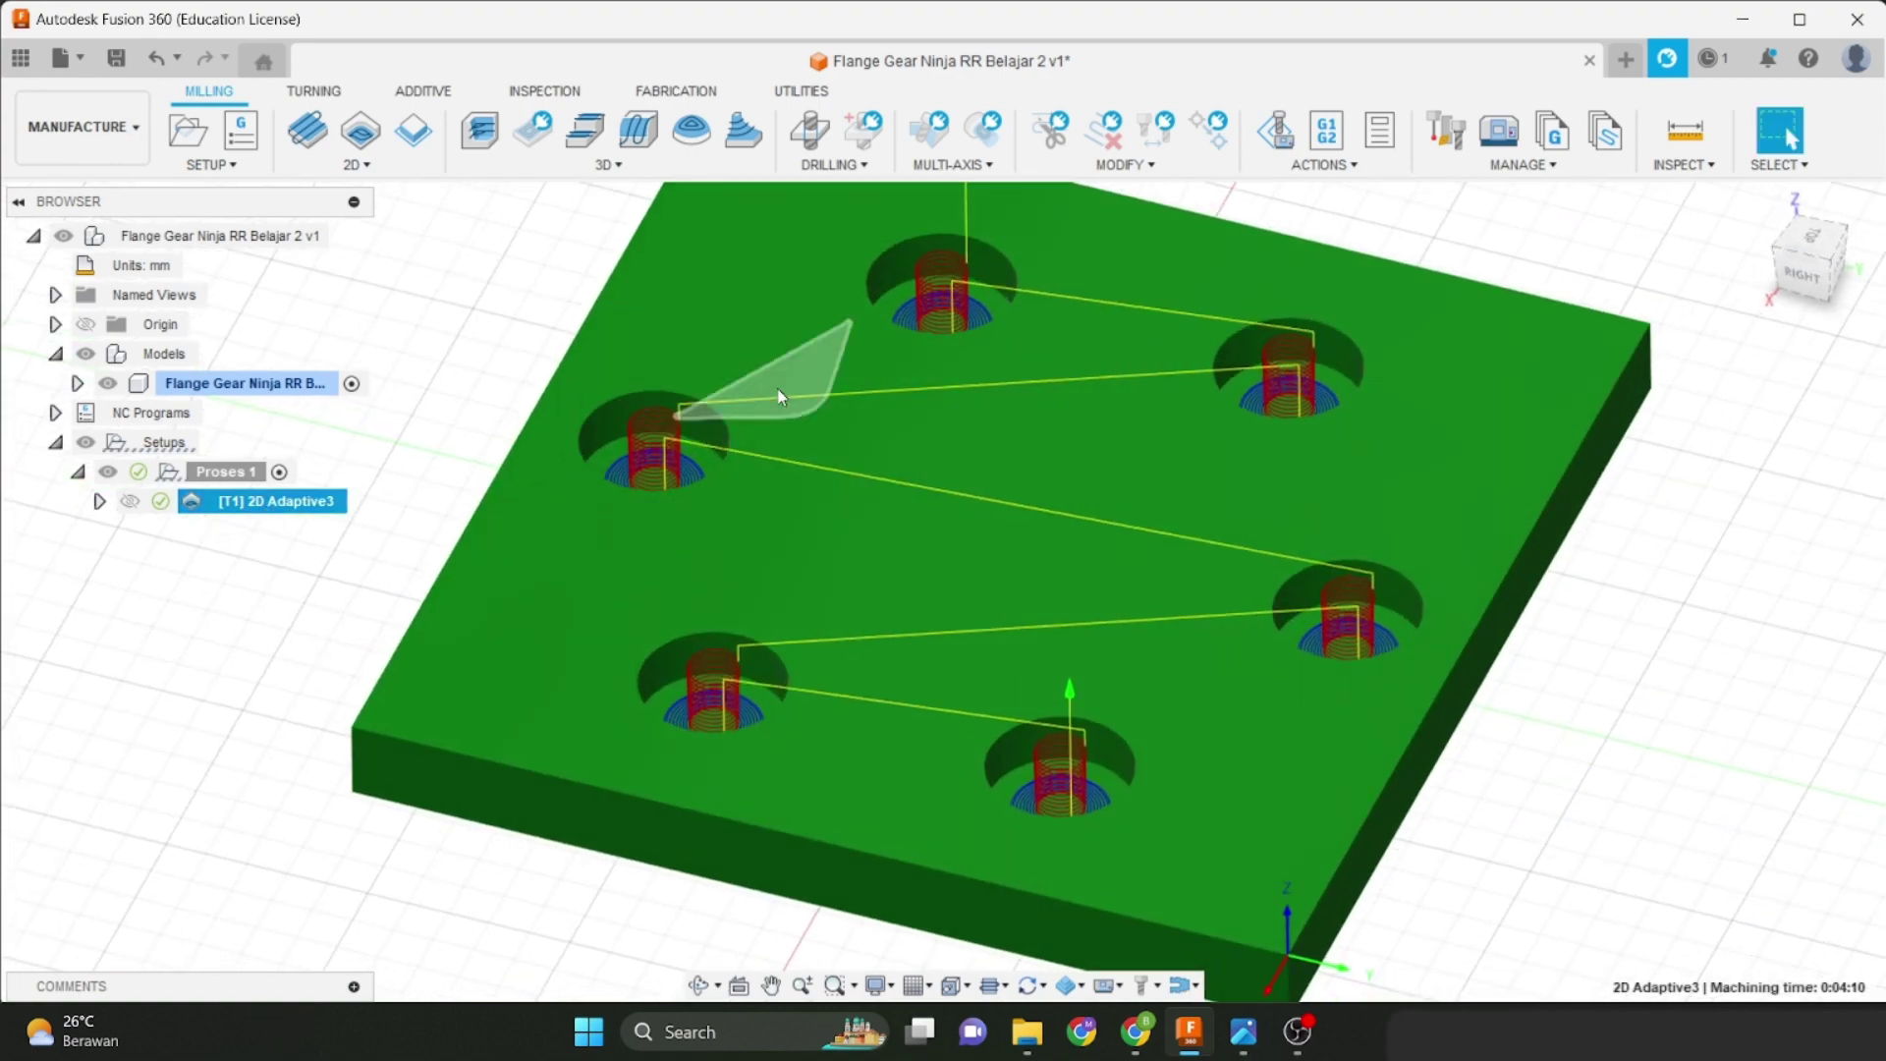
middle_drag(645, 226, 555, 253)
click(361, 165)
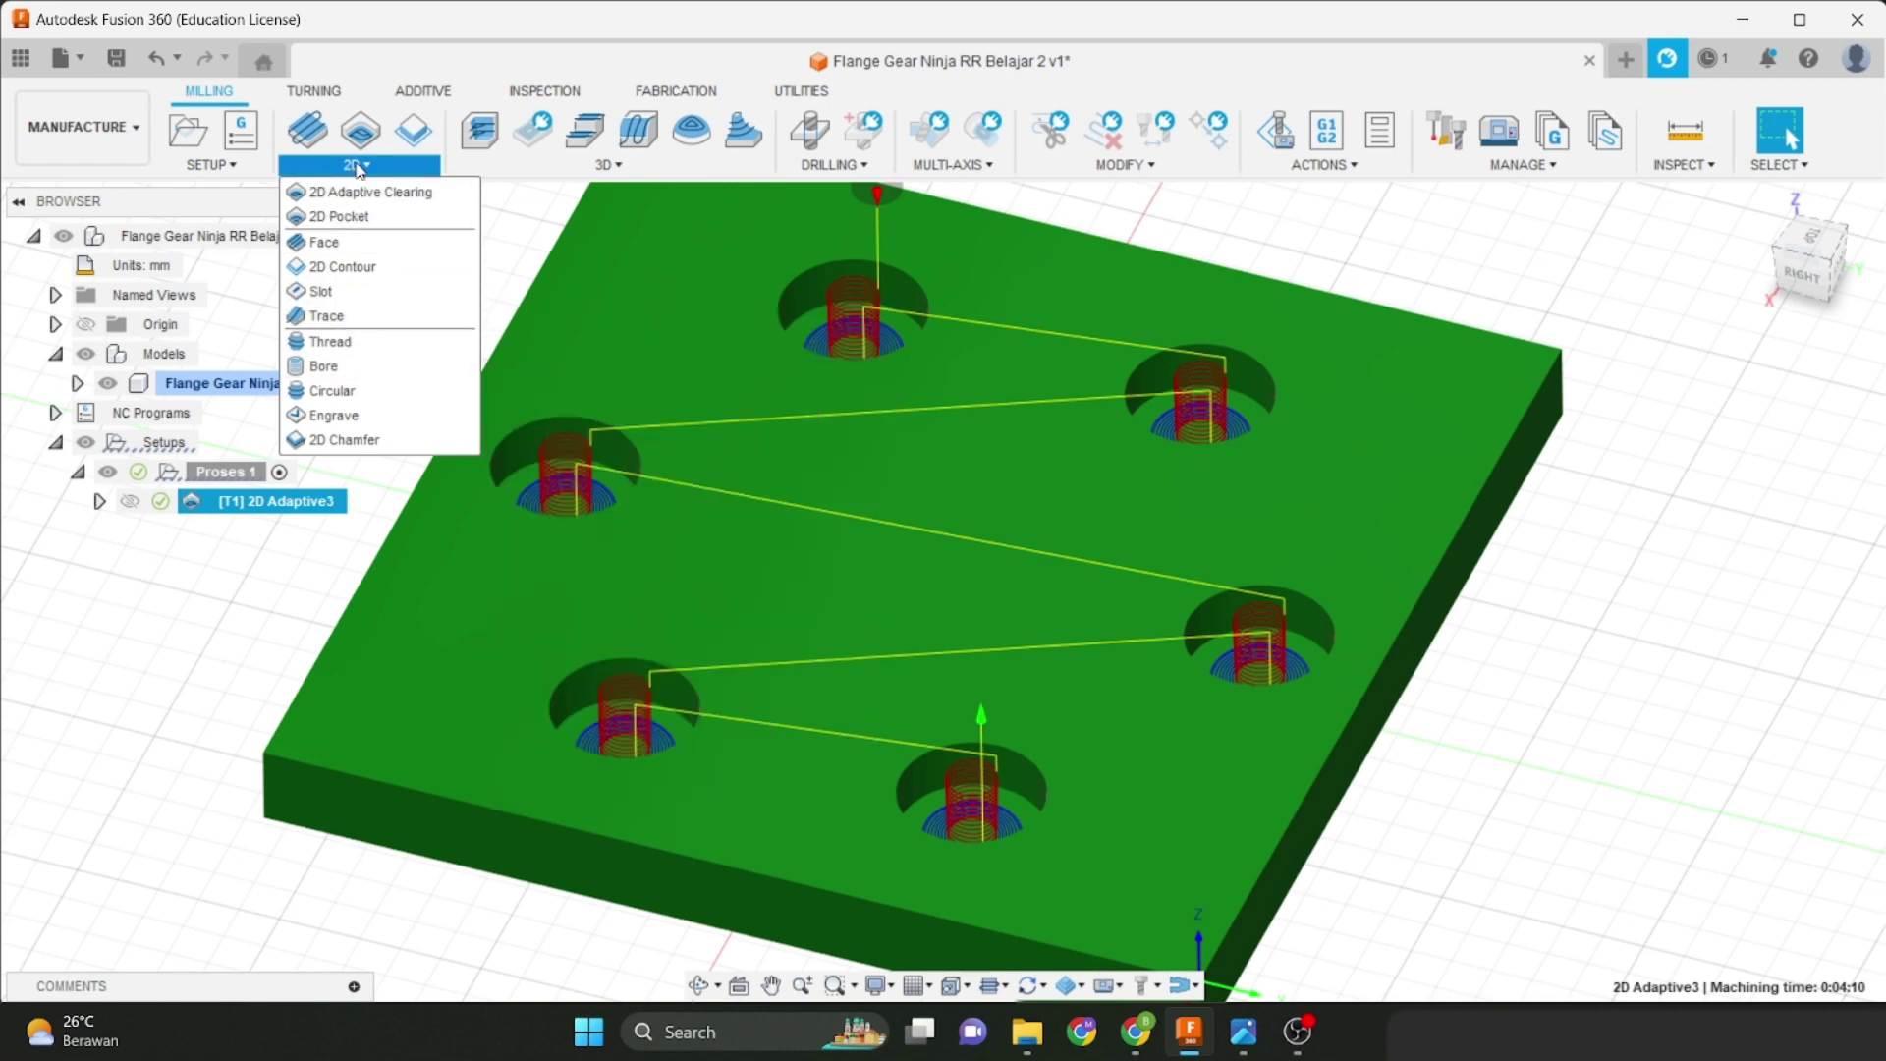
click(324, 366)
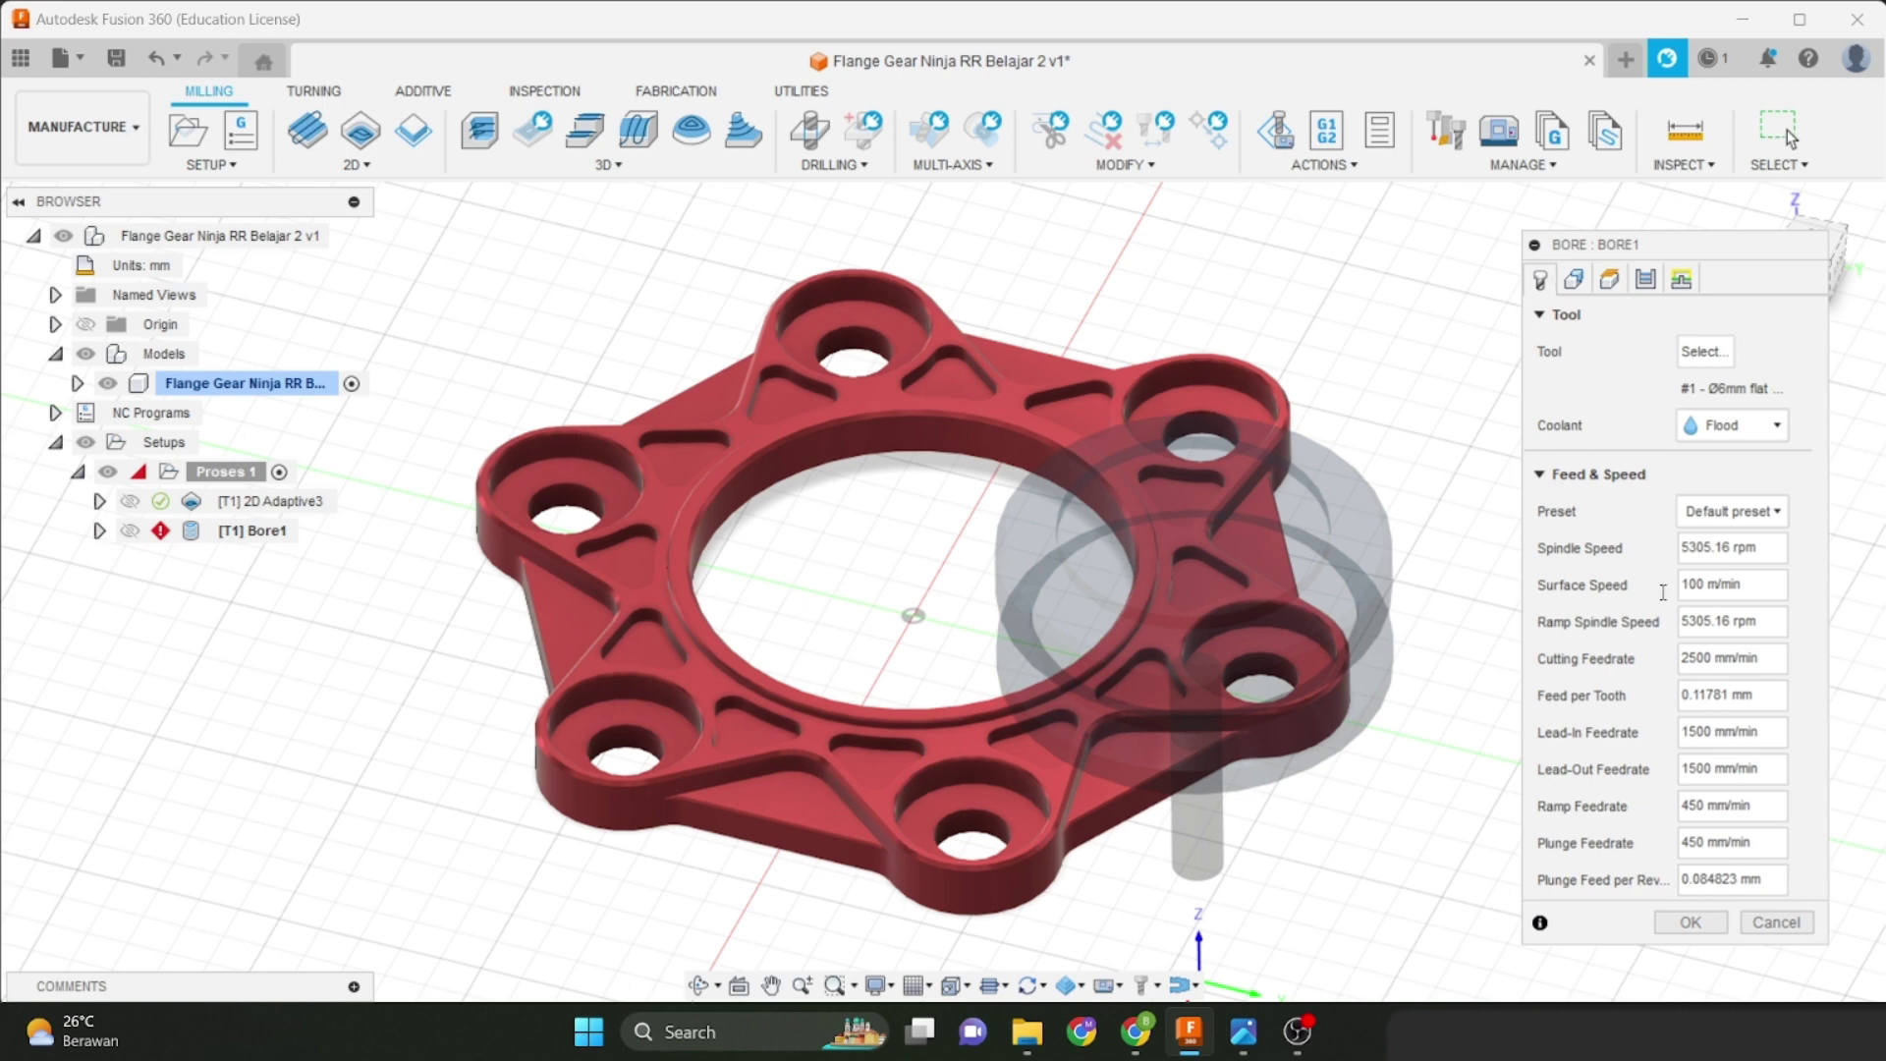
drag(1700, 658, 1683, 658)
key(BackSpace)
key(Delete)
text(45)
Select the lower bore face of one bolt hole as bore geometry and include all holes of the same diameter.
click(1572, 279)
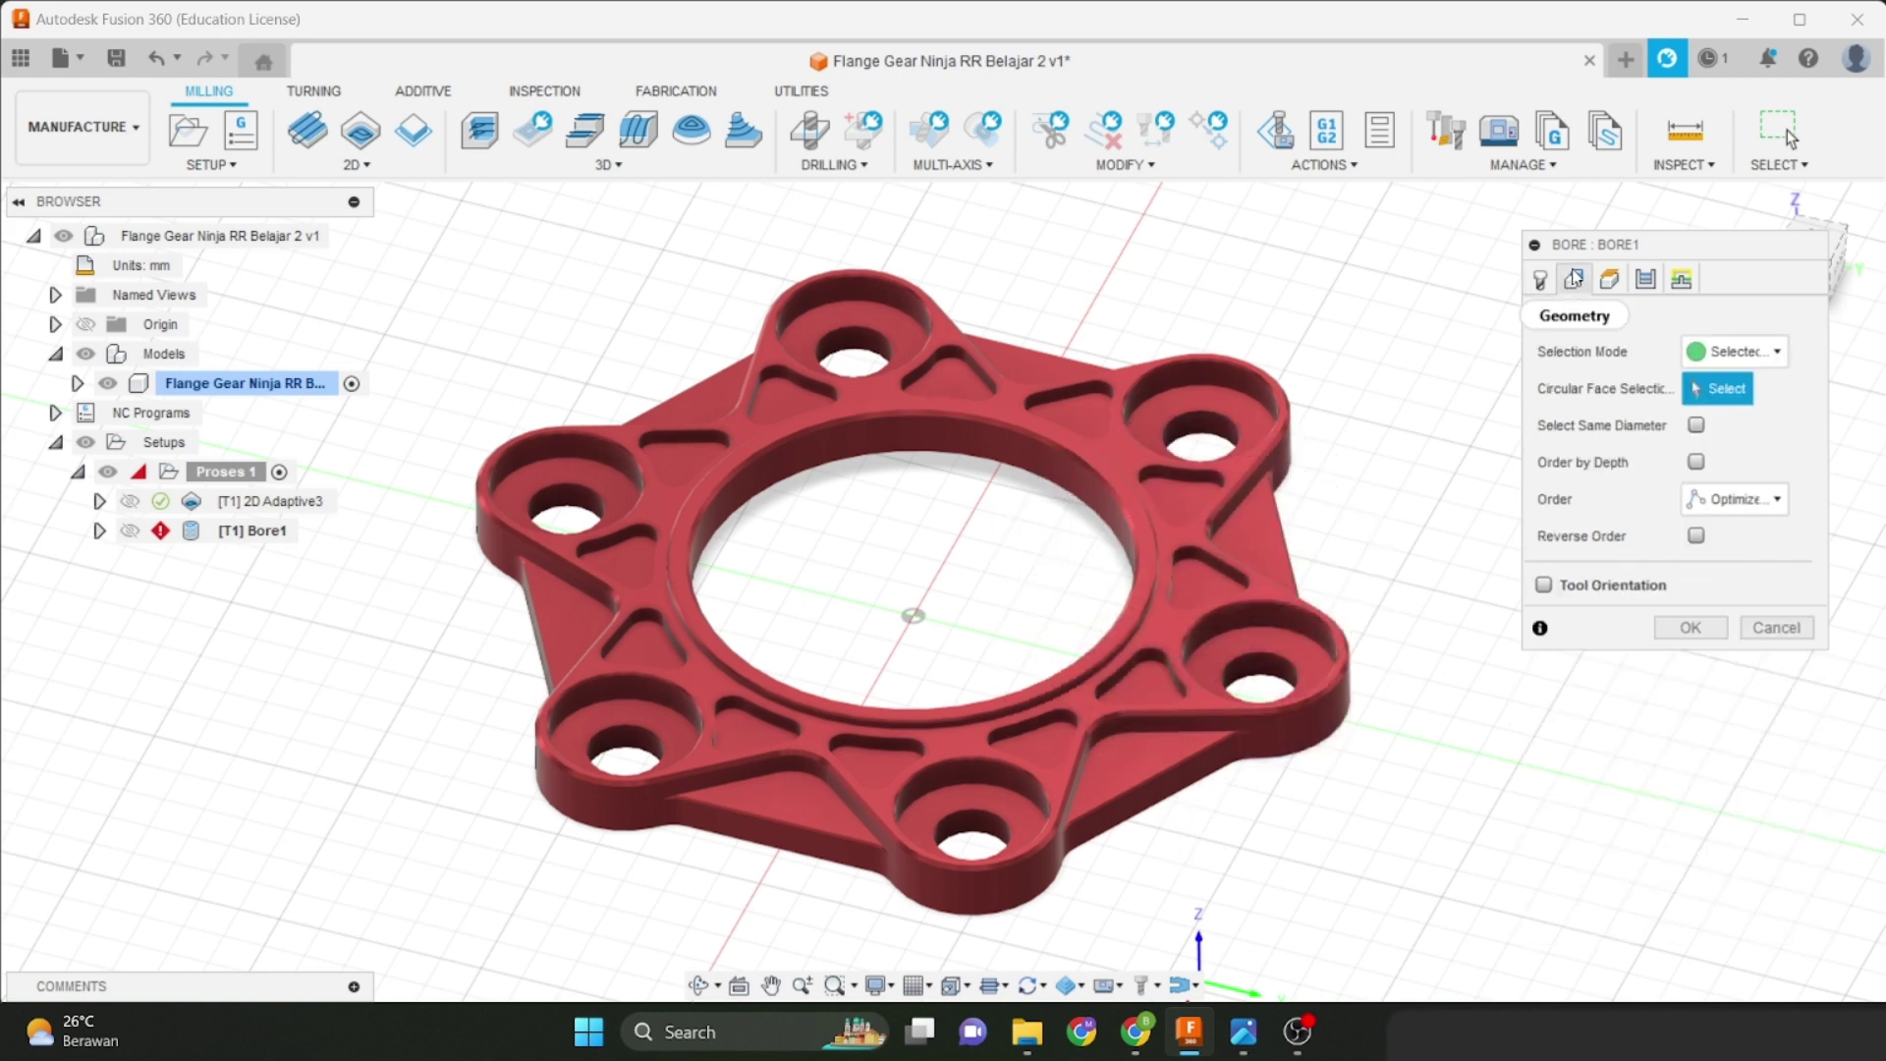
scroll(880, 310, up, 2)
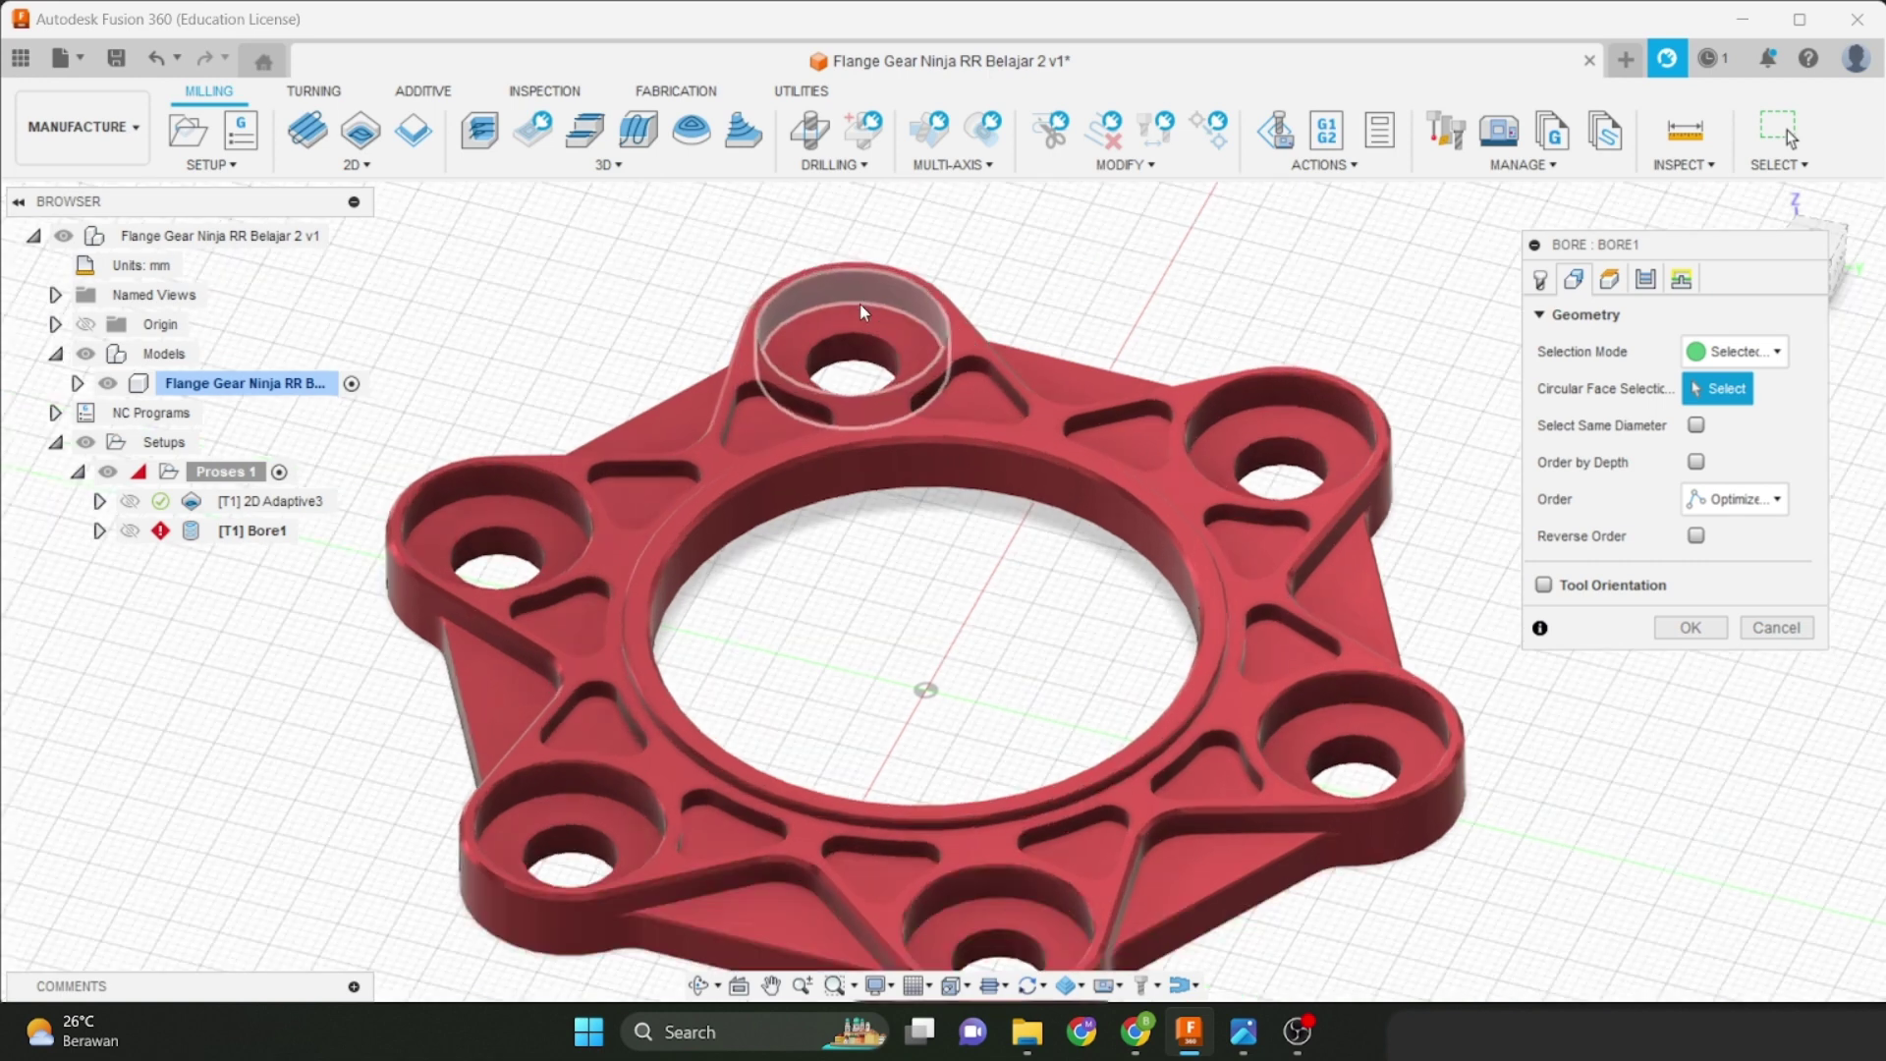
click(852, 359)
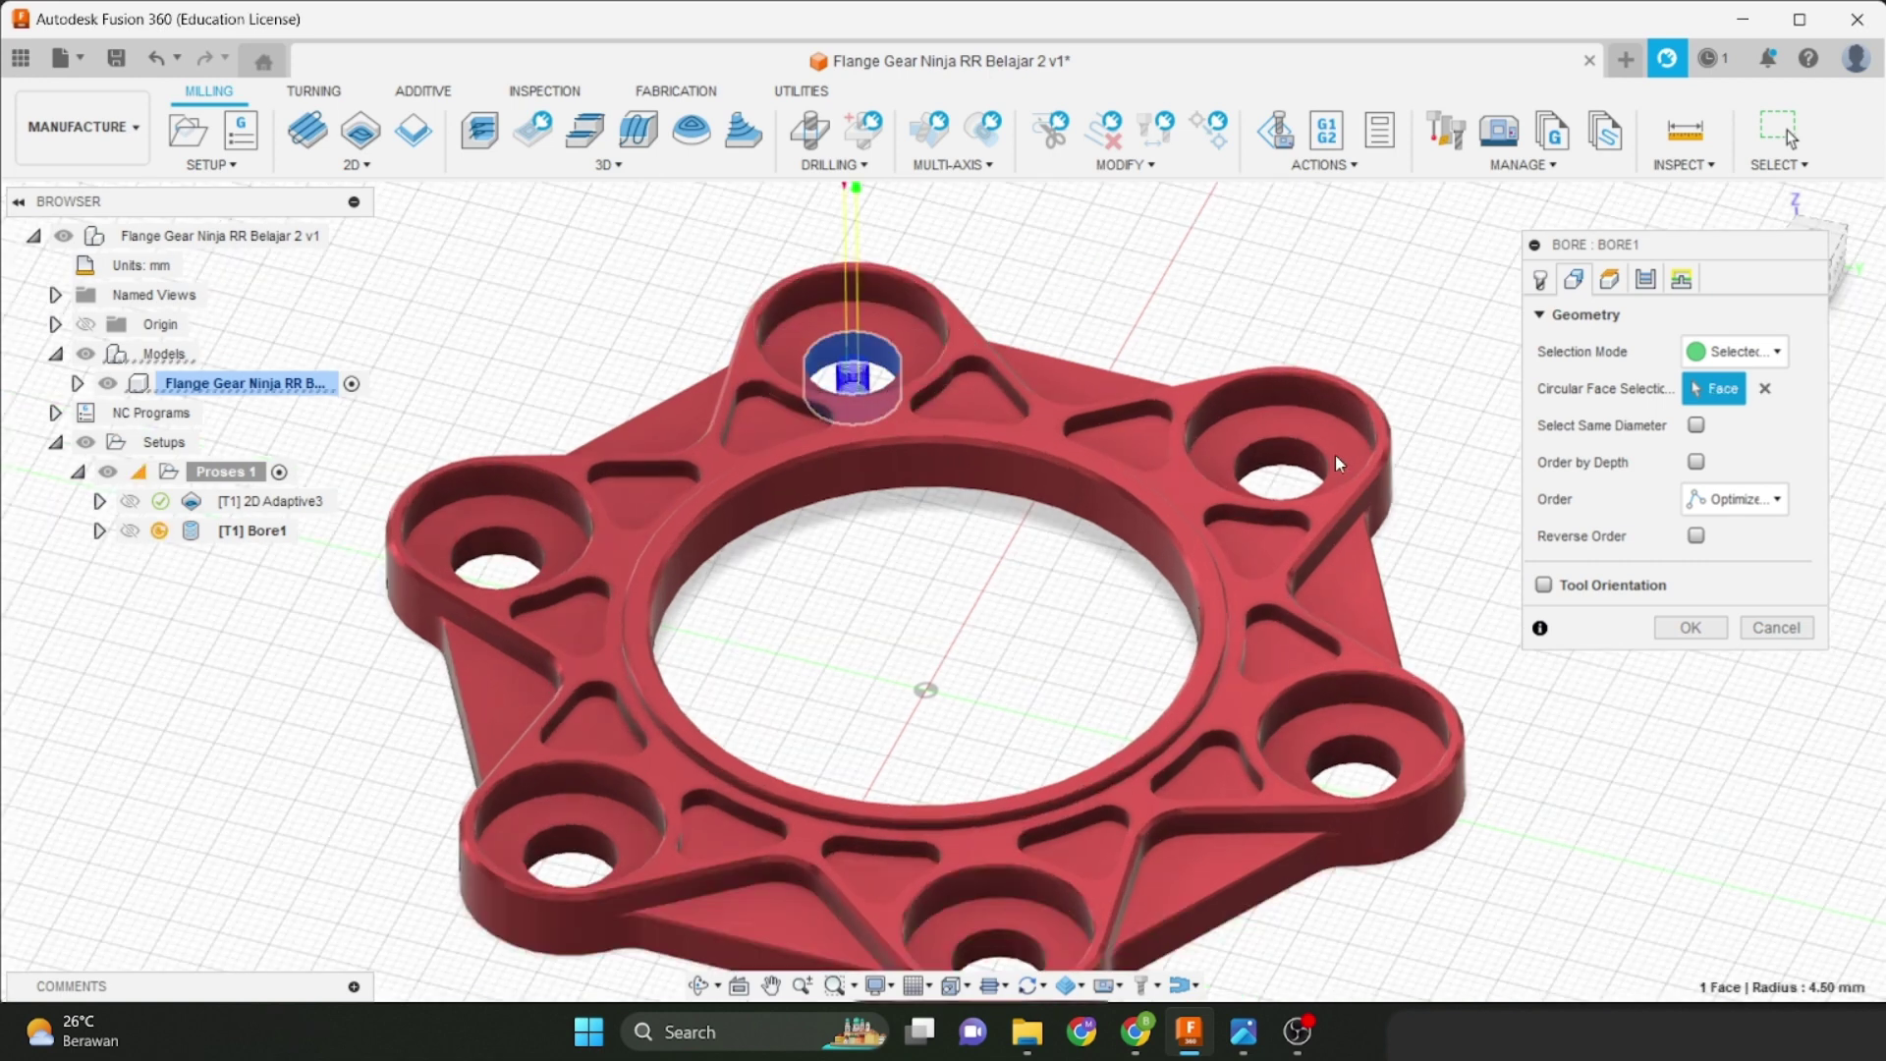
click(1278, 462)
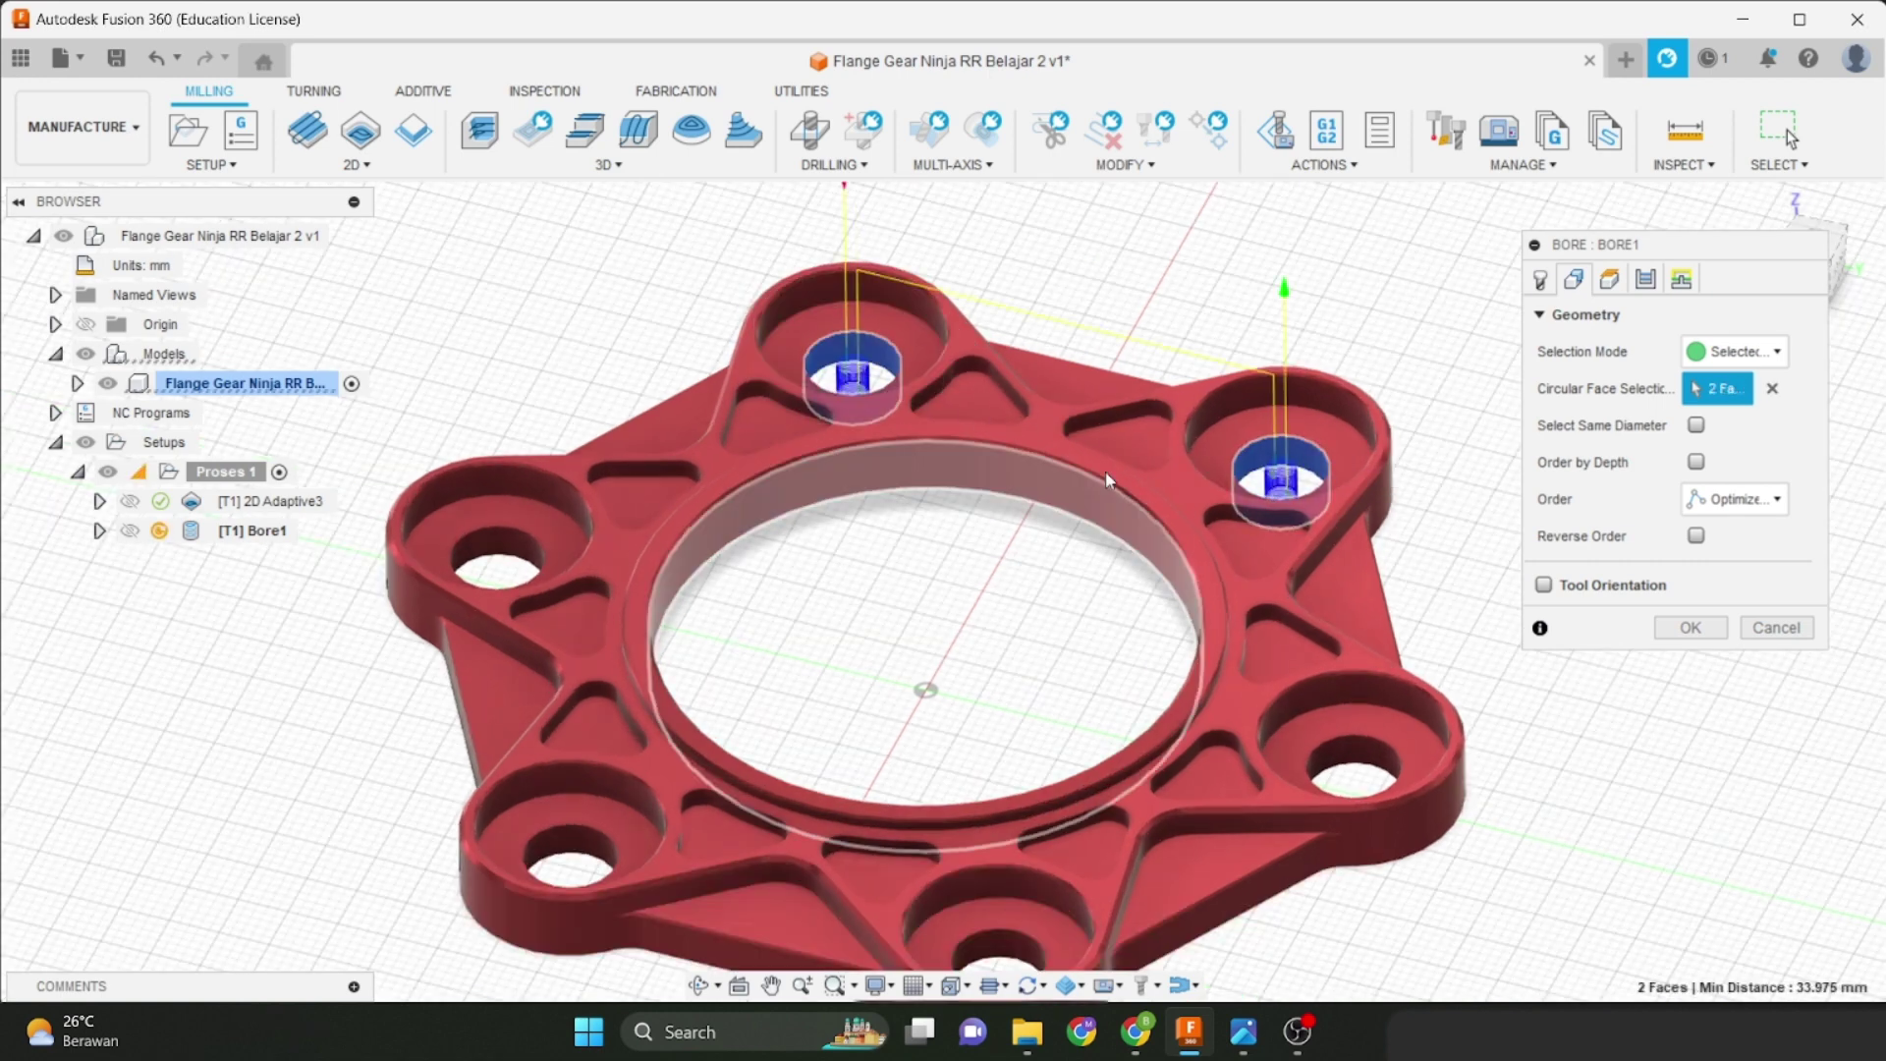
click(1772, 392)
click(850, 365)
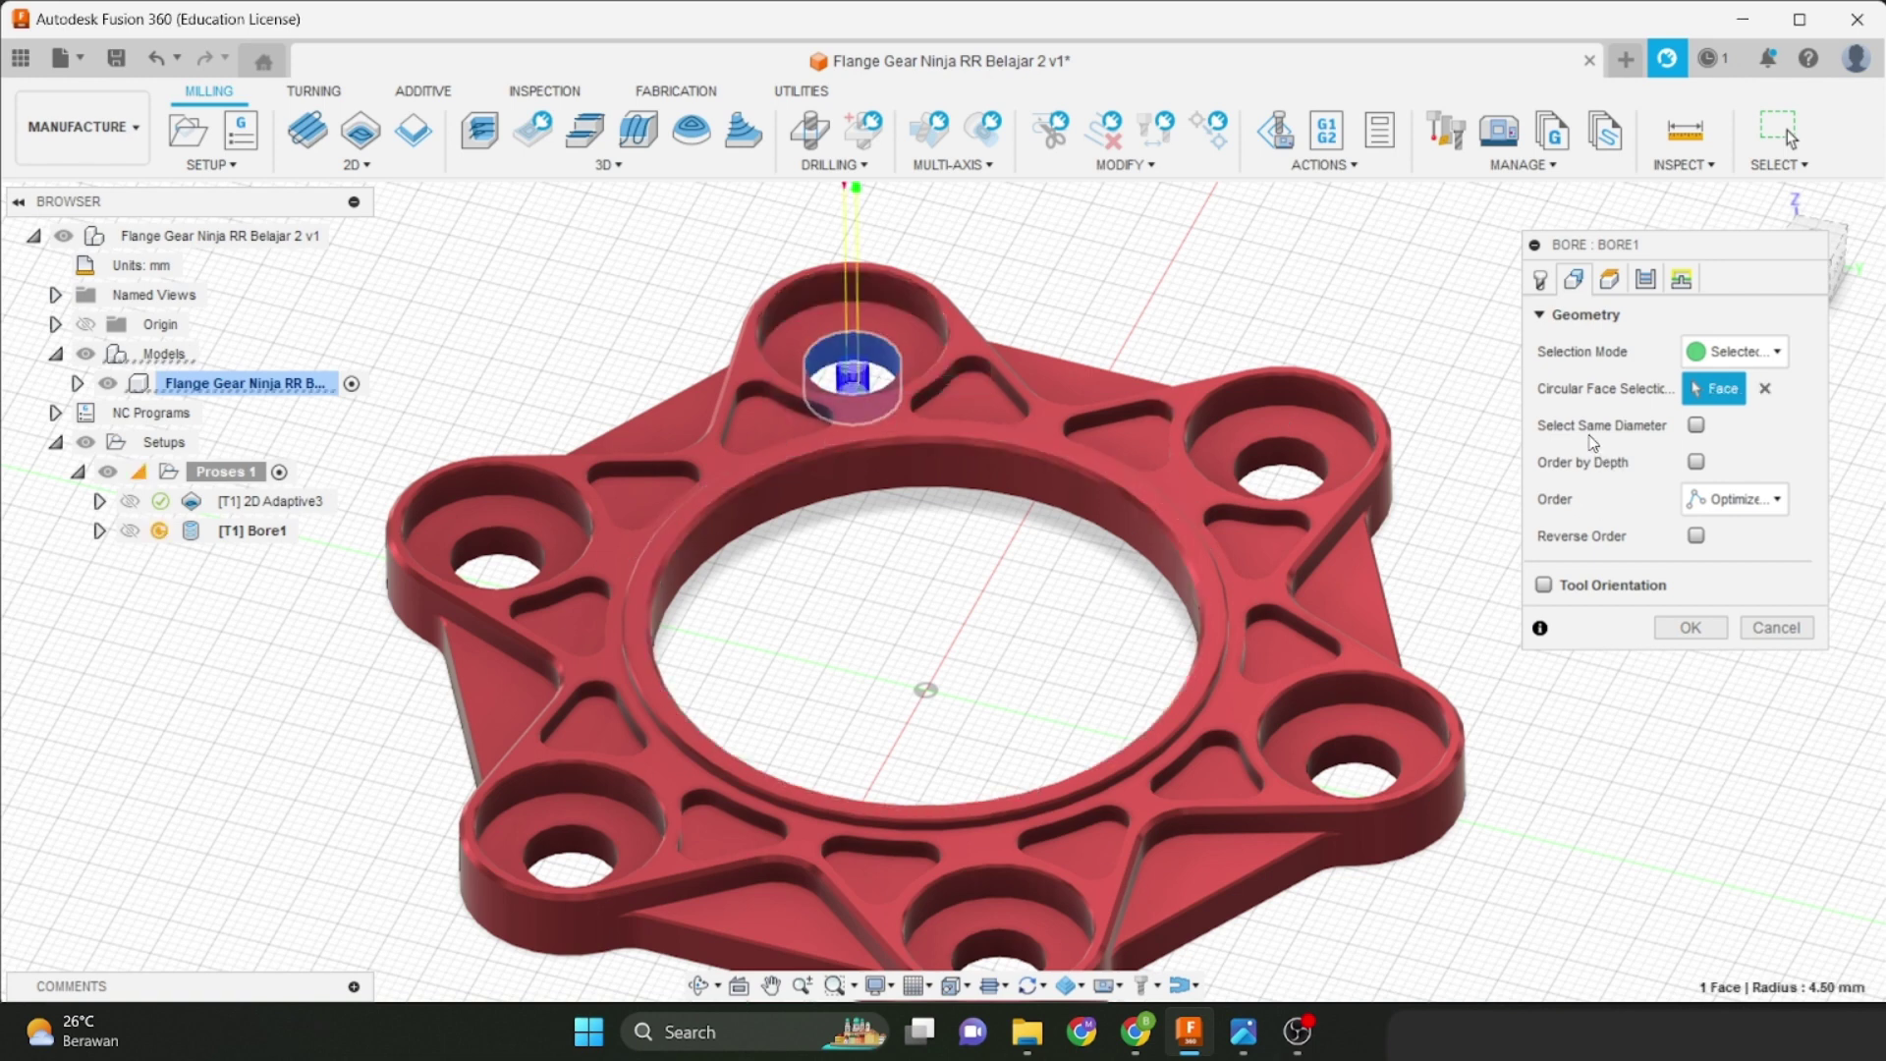
click(1695, 425)
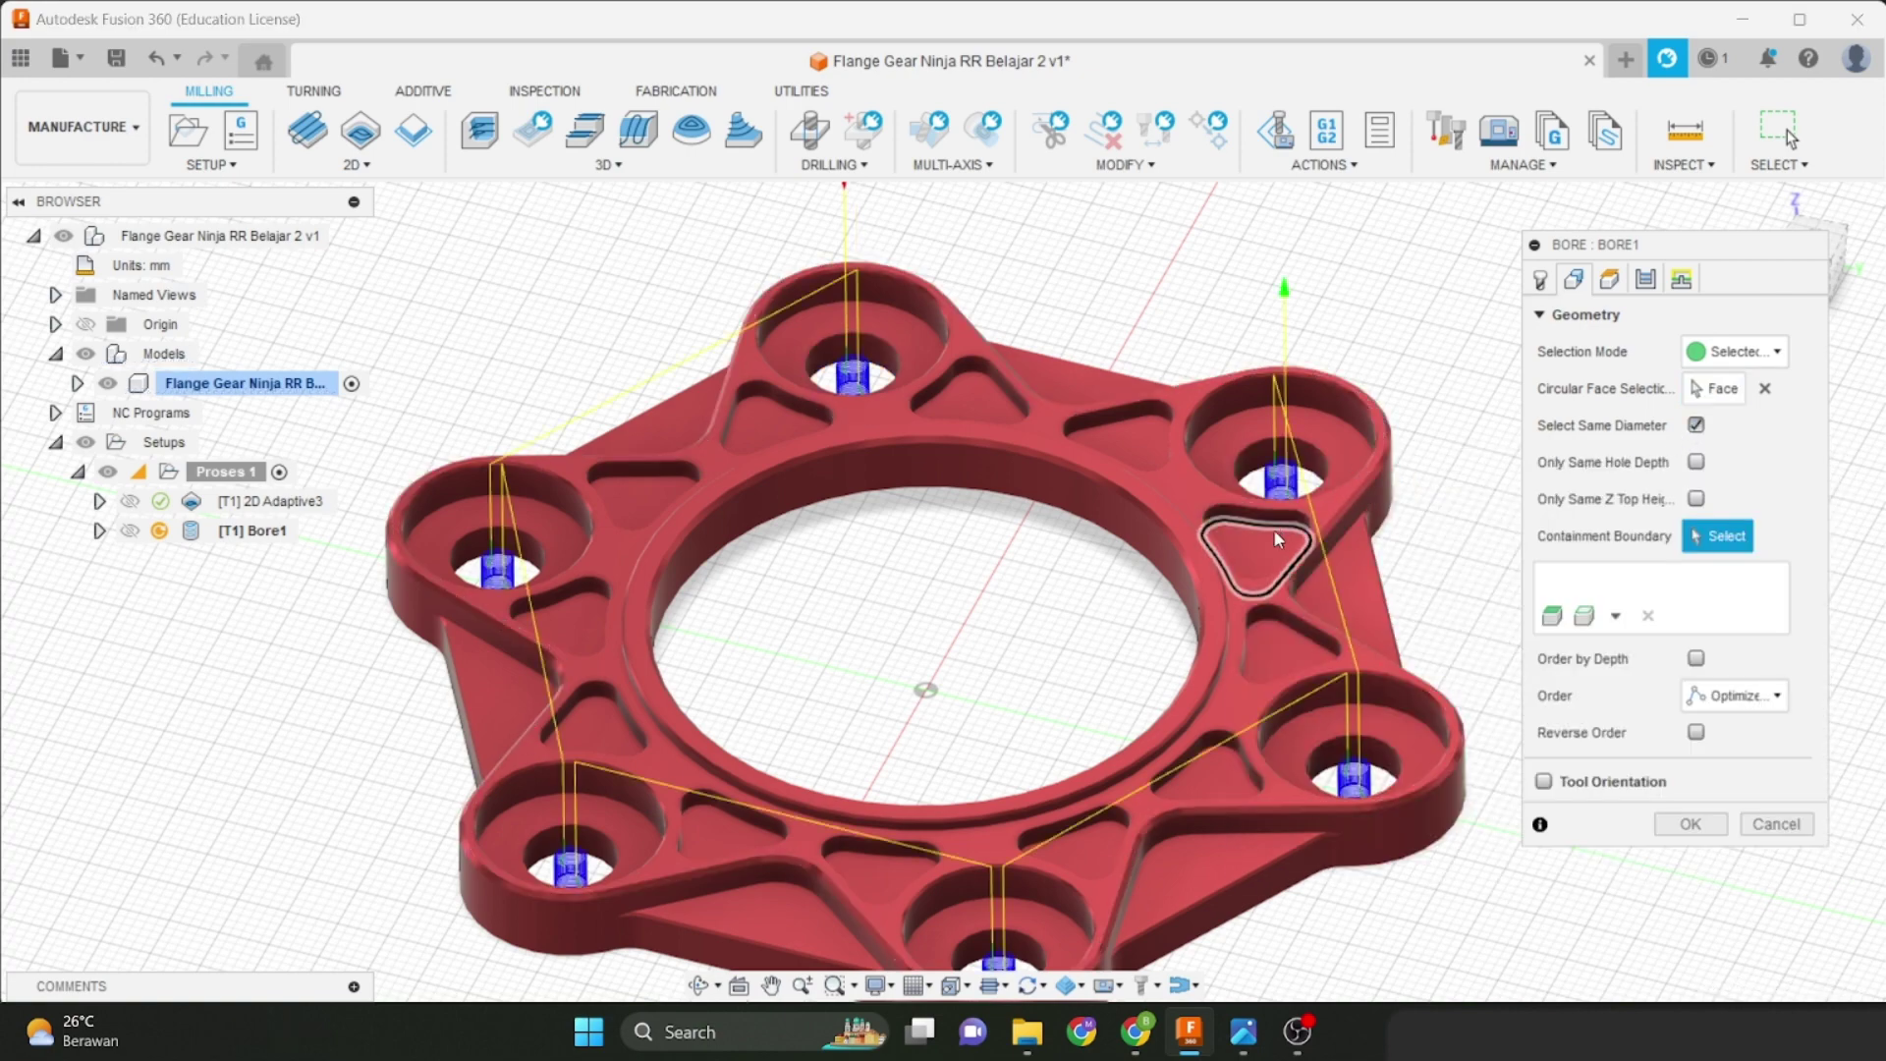
scroll(1273, 528, down, 3)
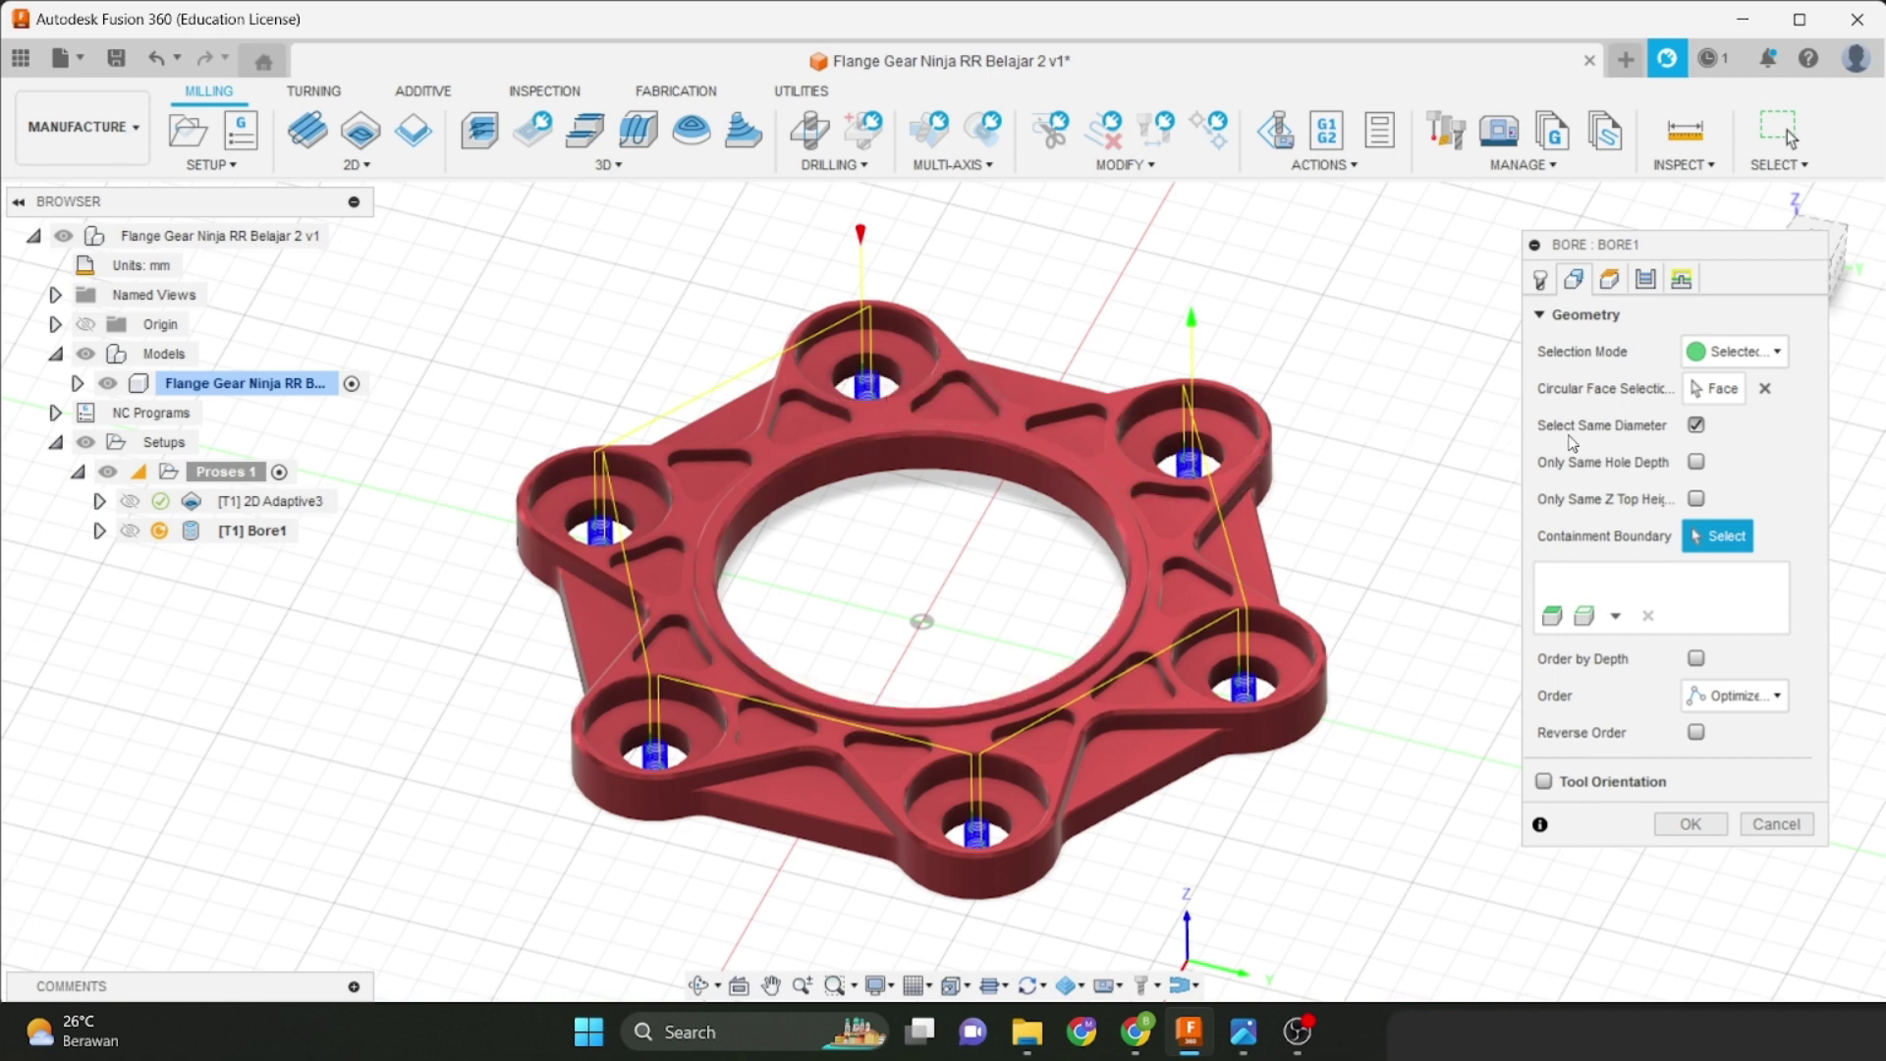
Set the bore operation's bottom height reference to Stock top.
click(1607, 280)
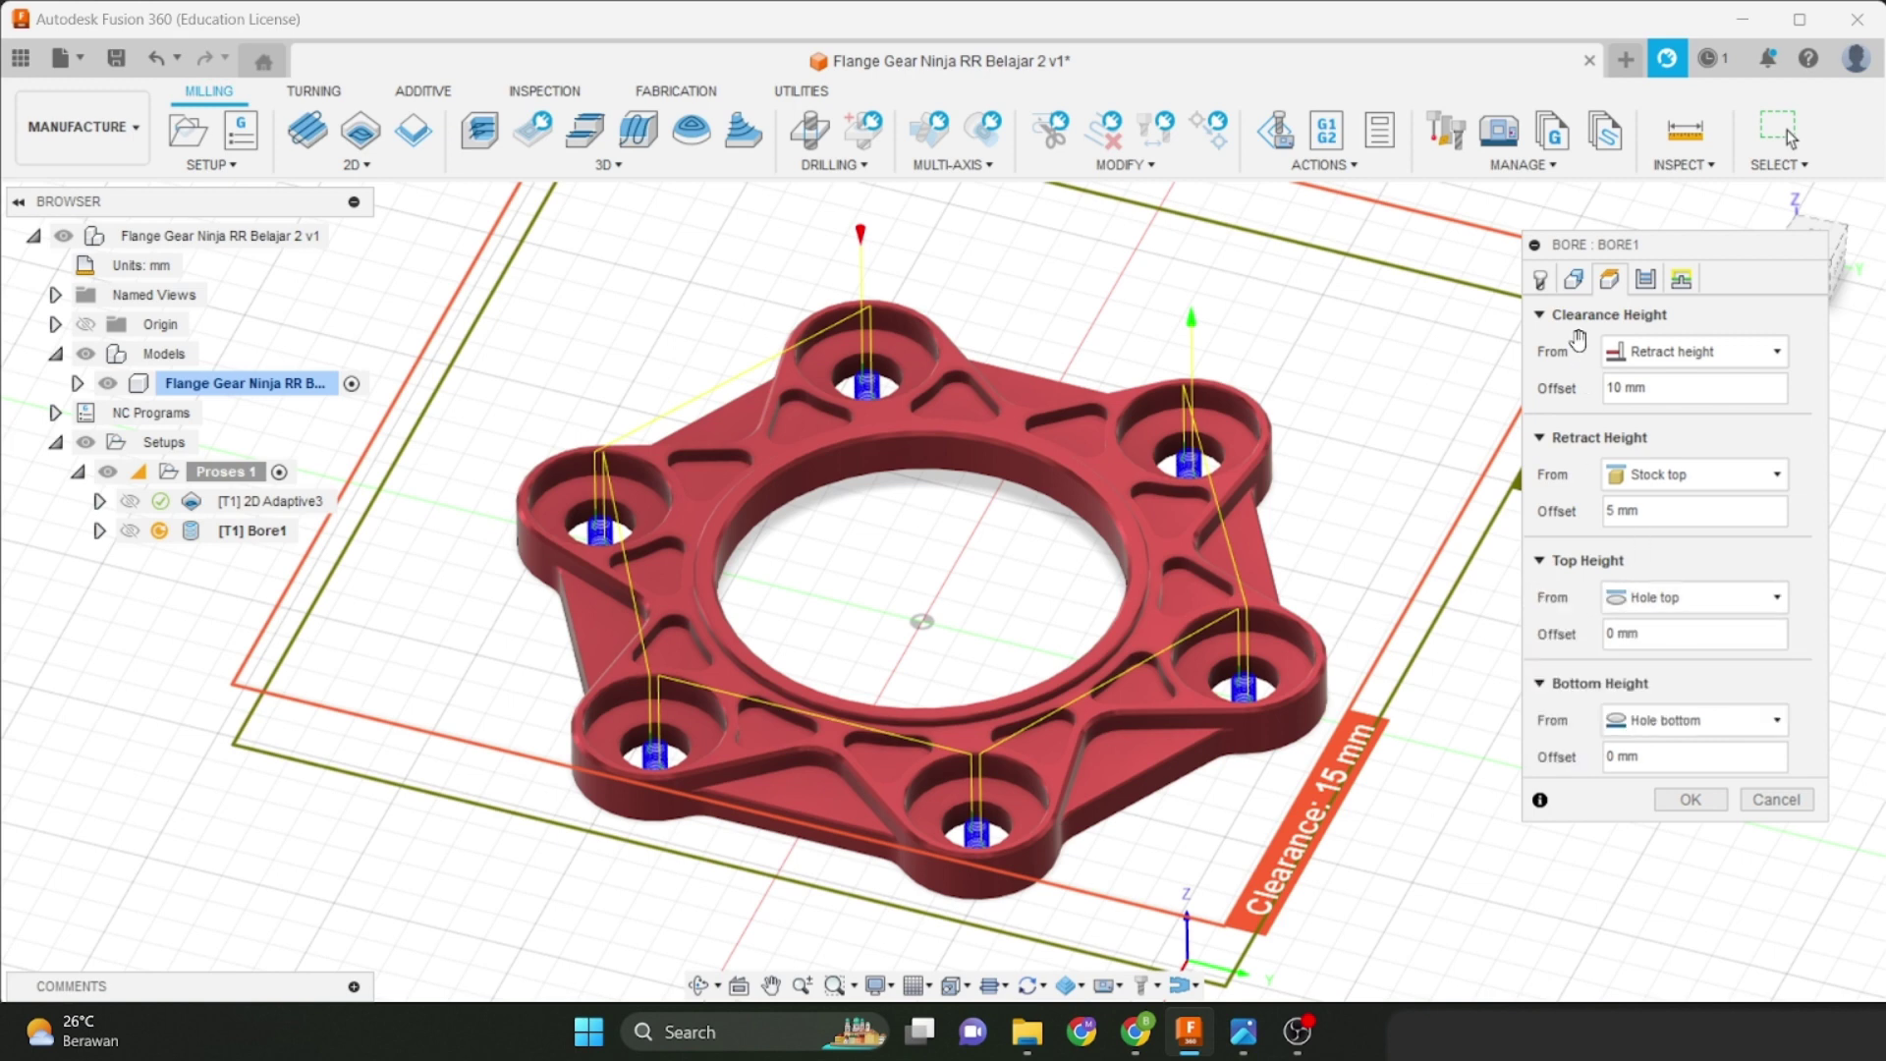
click(1618, 720)
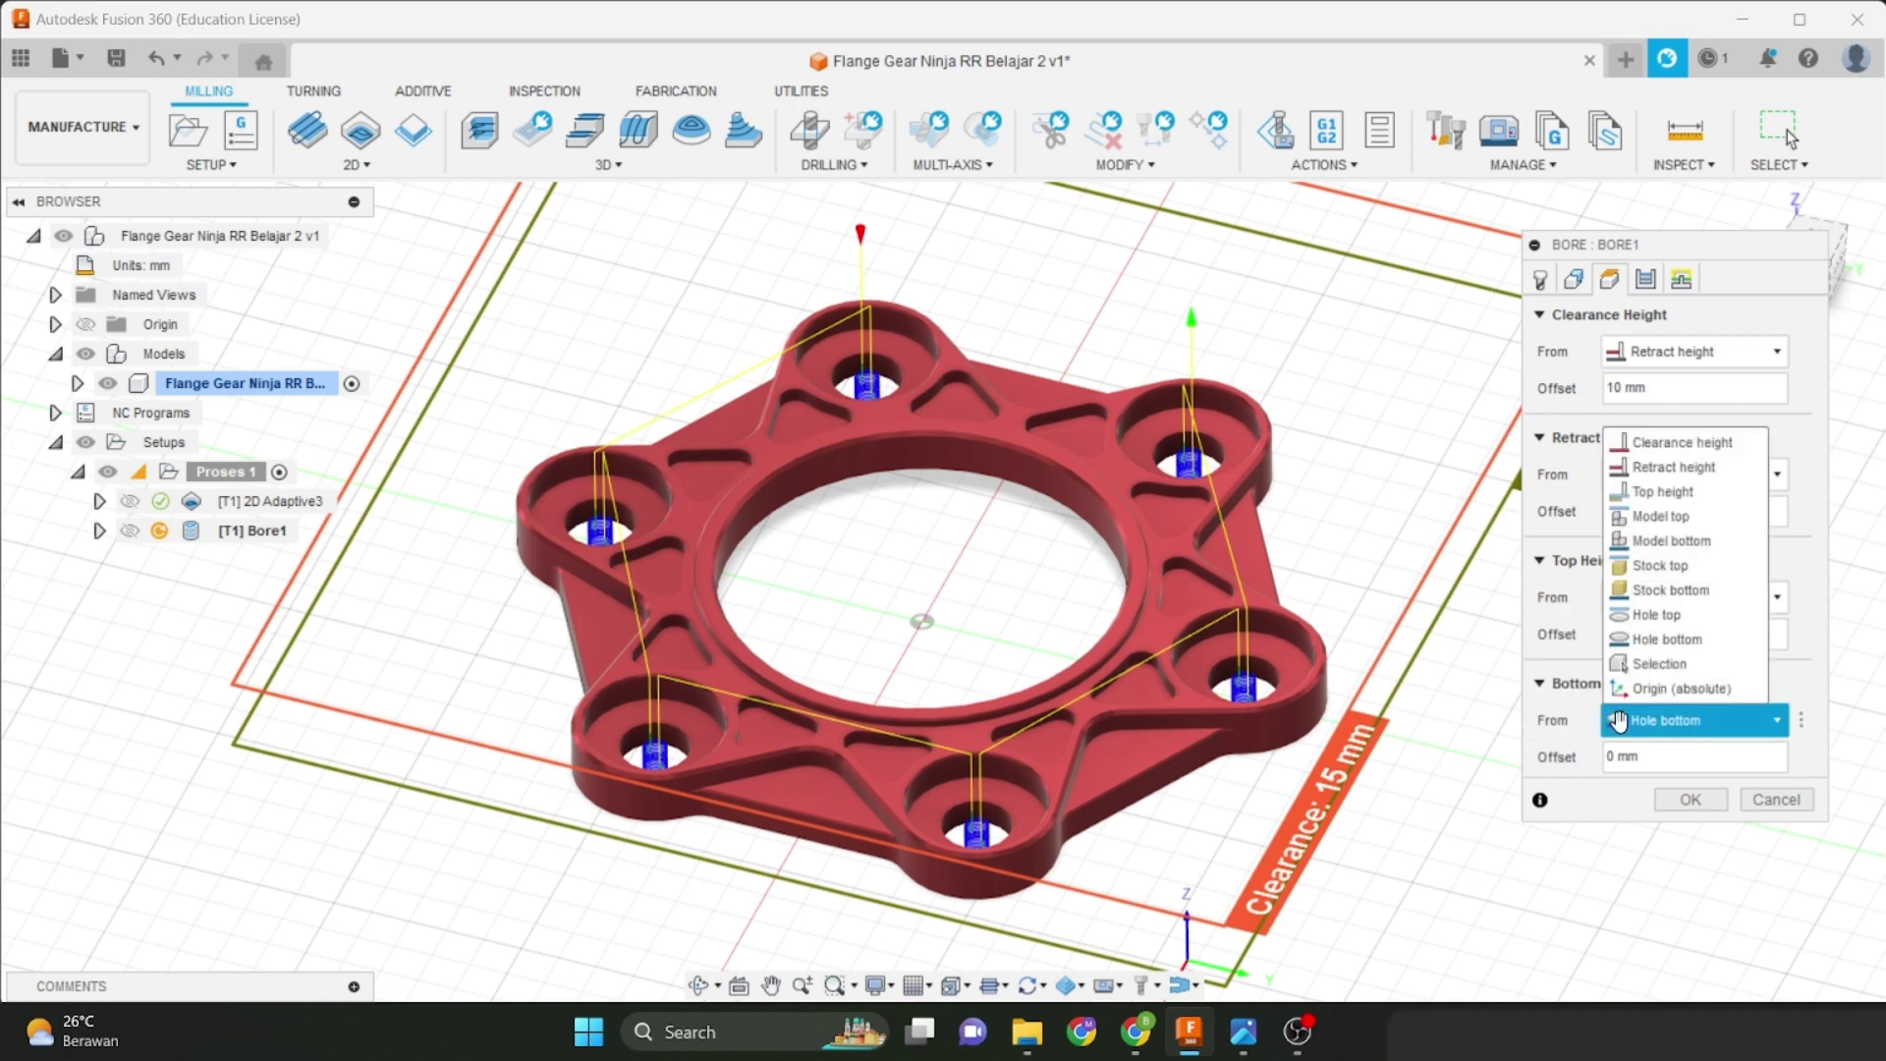
click(1655, 567)
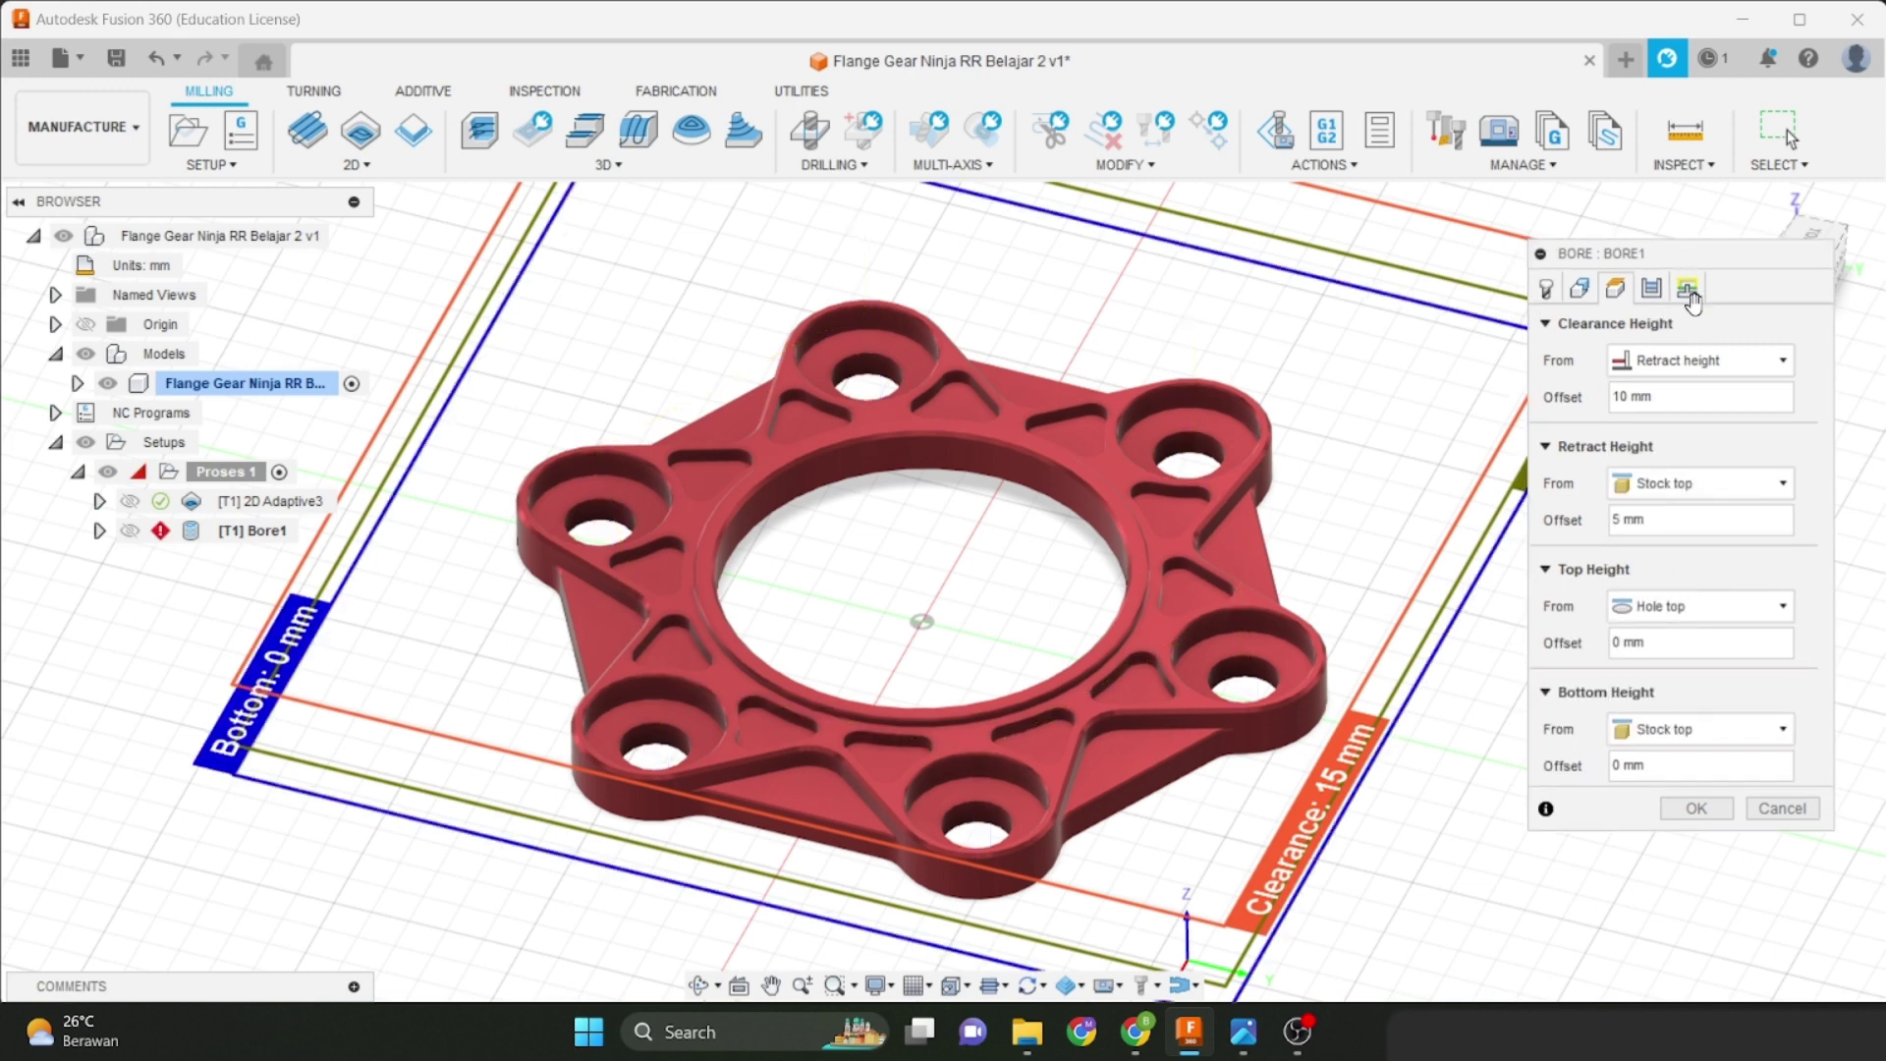
View the flange from the right side and switch its visual style to Wireframe.
drag(1692, 254, 1722, 345)
click(1797, 279)
middle_drag(1214, 650, 1212, 654)
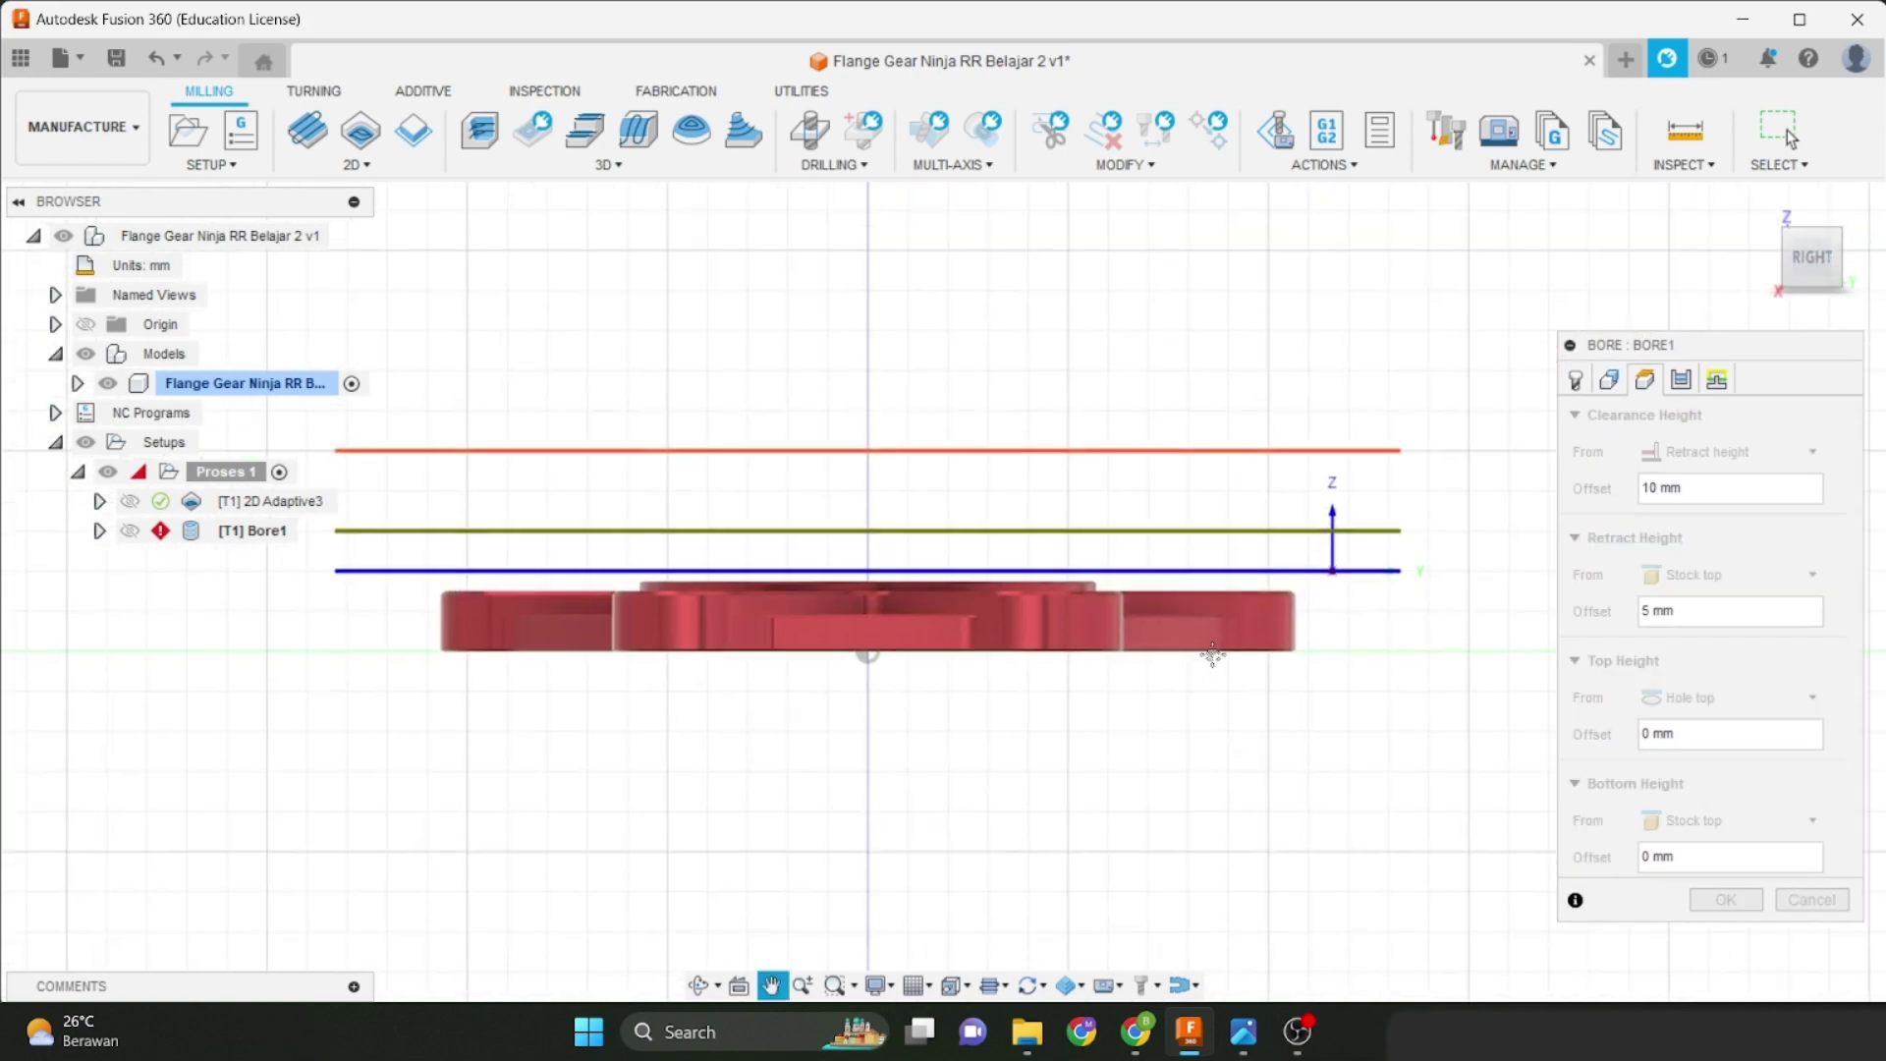
scroll(1255, 568, up, 5)
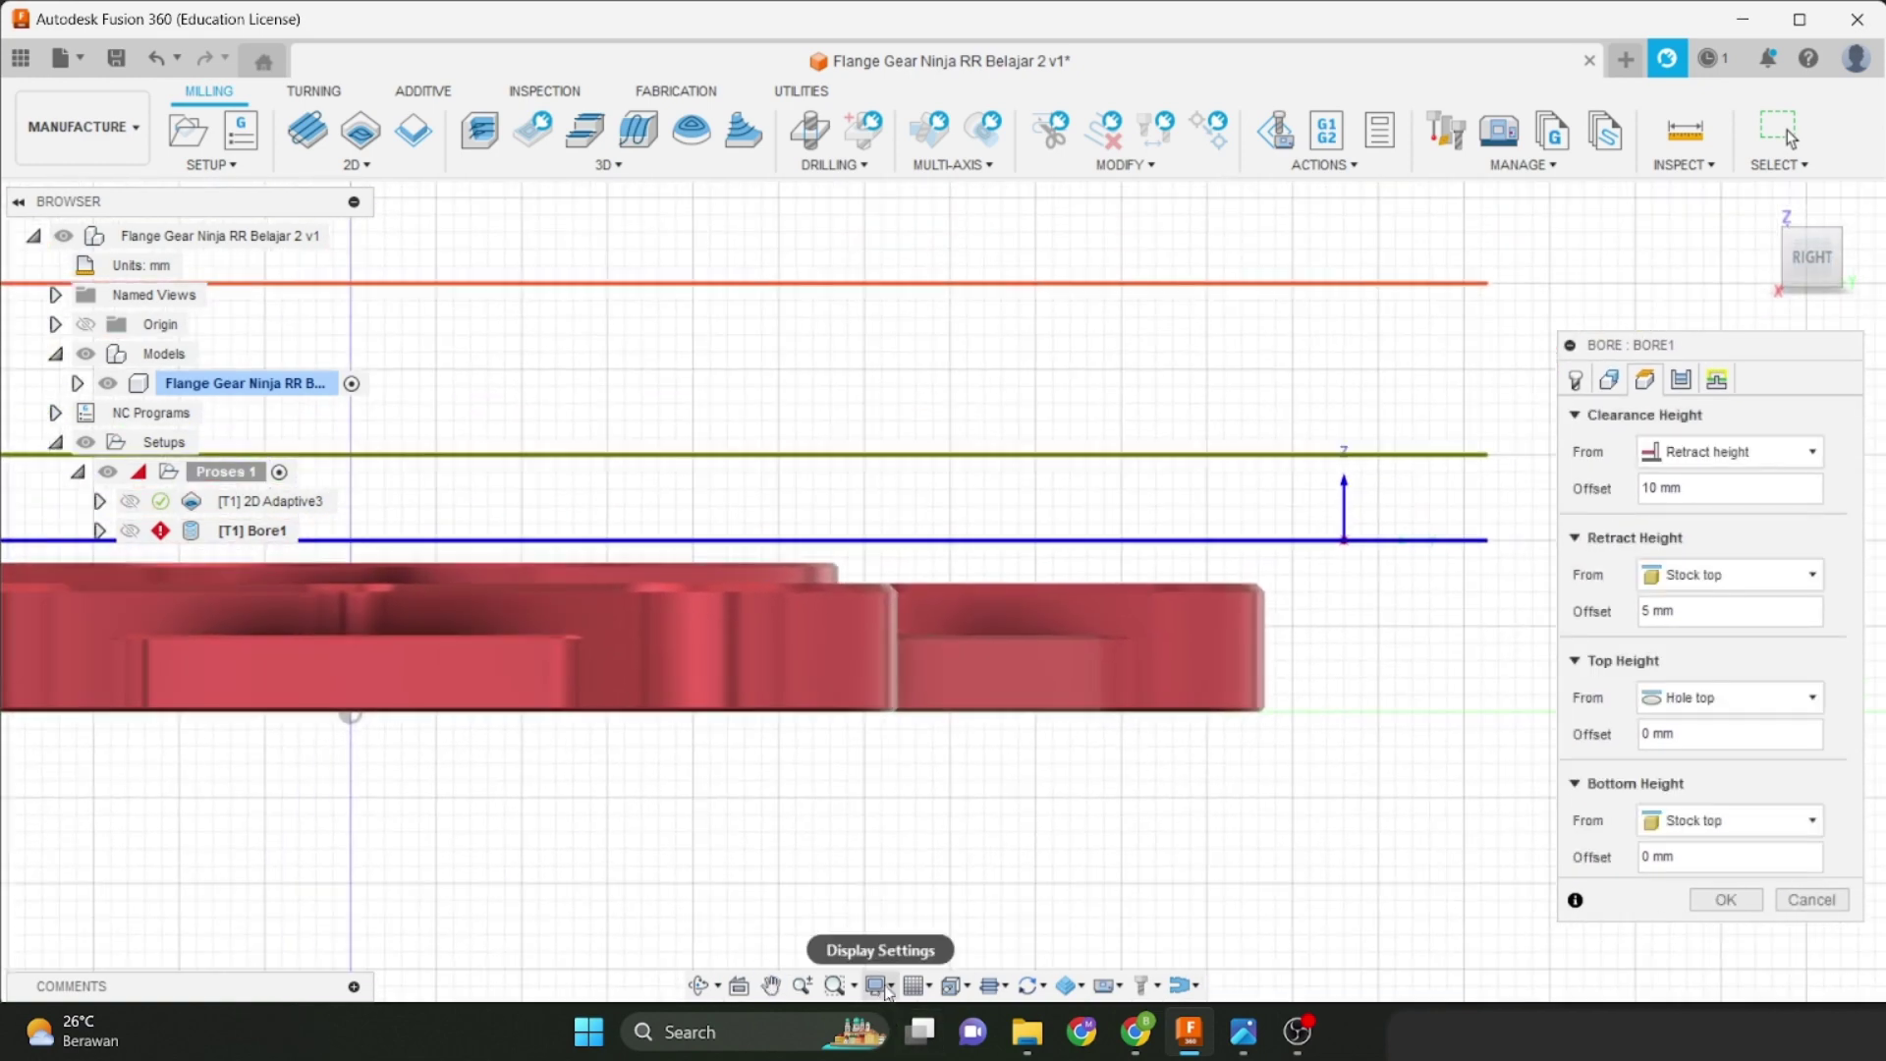
click(884, 988)
mouse_move(938, 811)
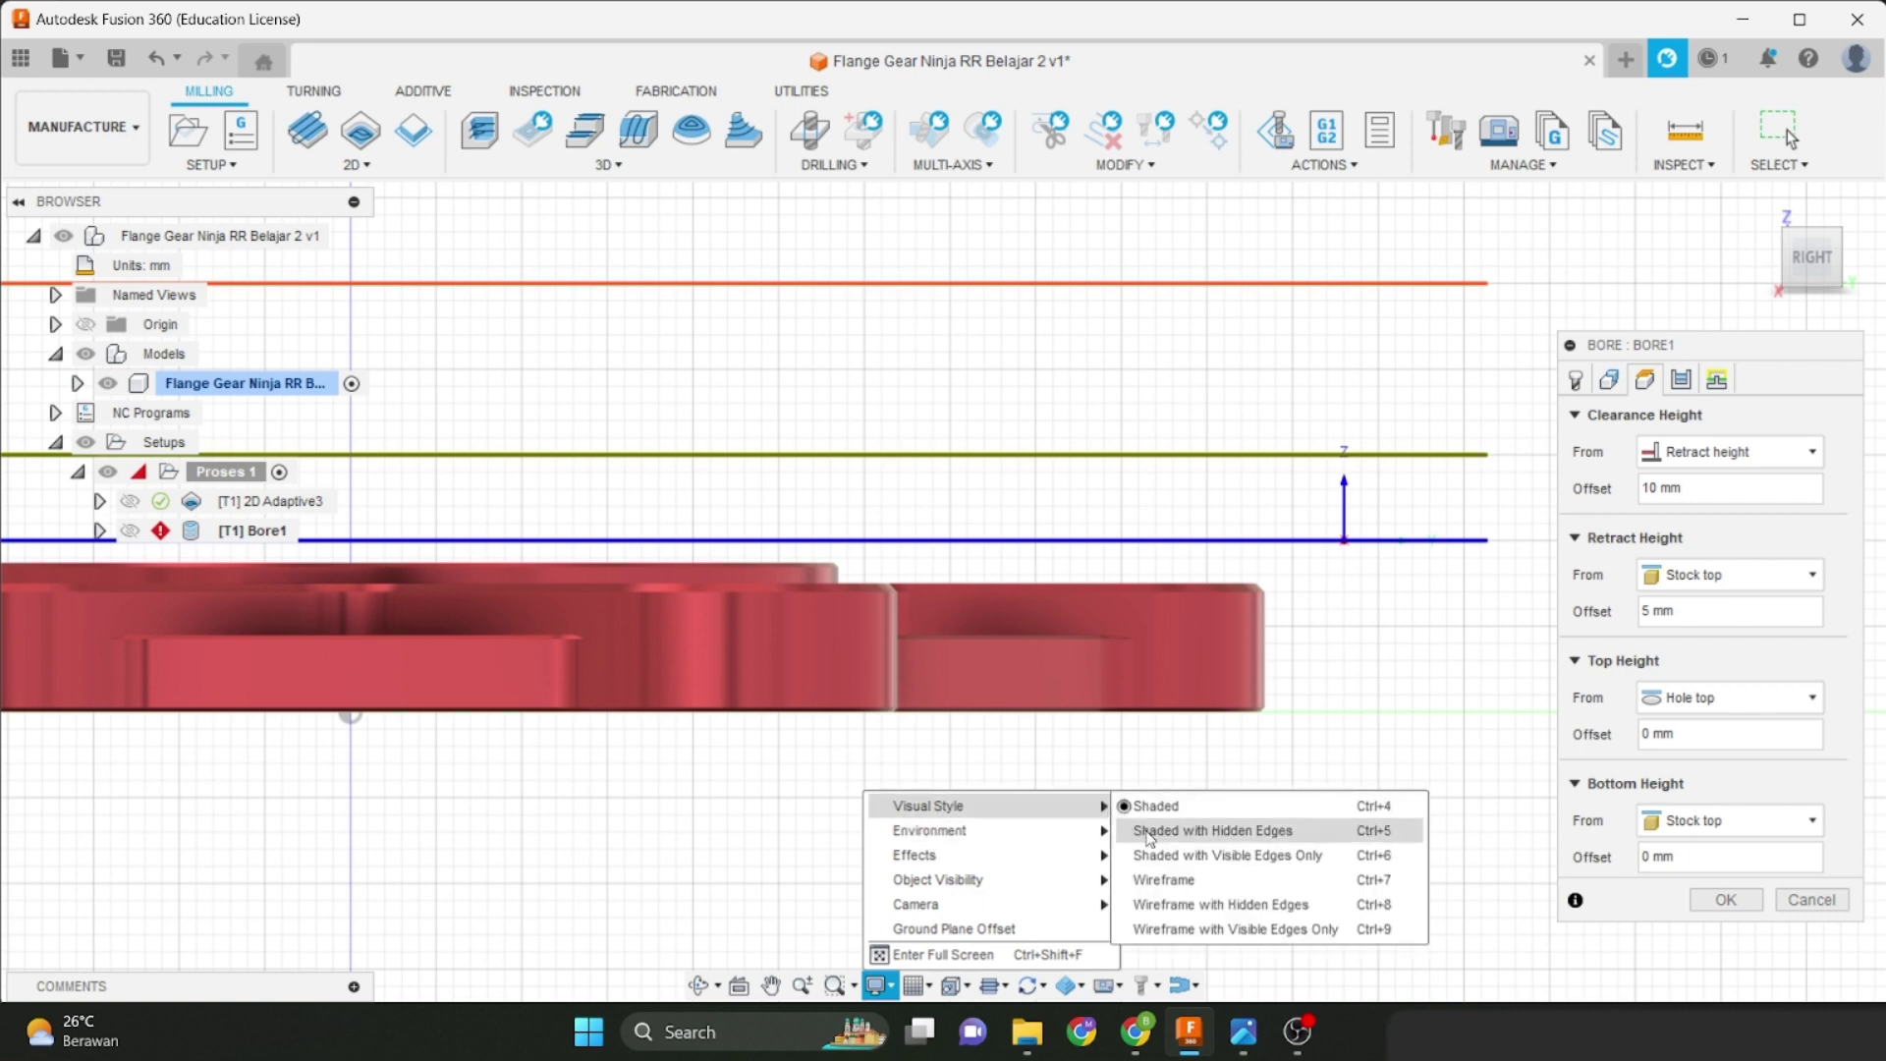
click(1159, 879)
Set the bore operation's bottom height offset to -10 mm.
scroll(1049, 645, up, 3)
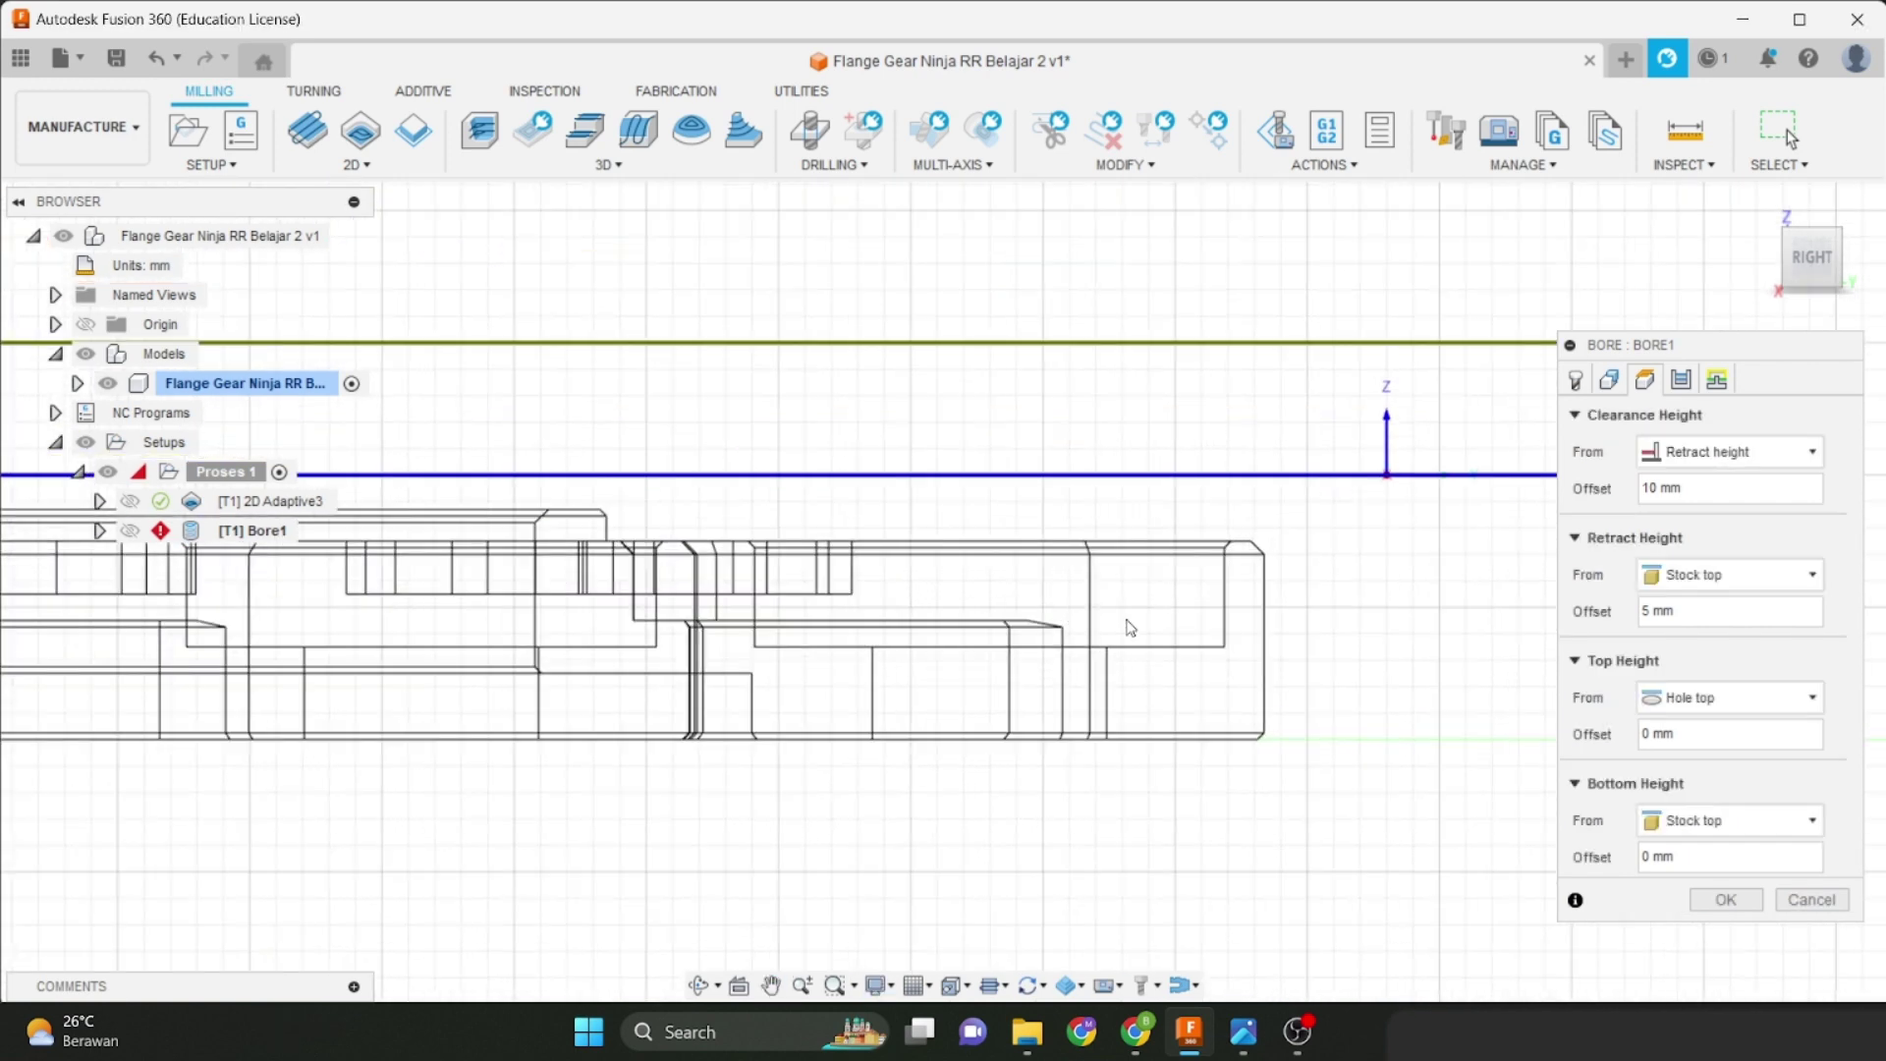
scroll(1284, 657, down, 2)
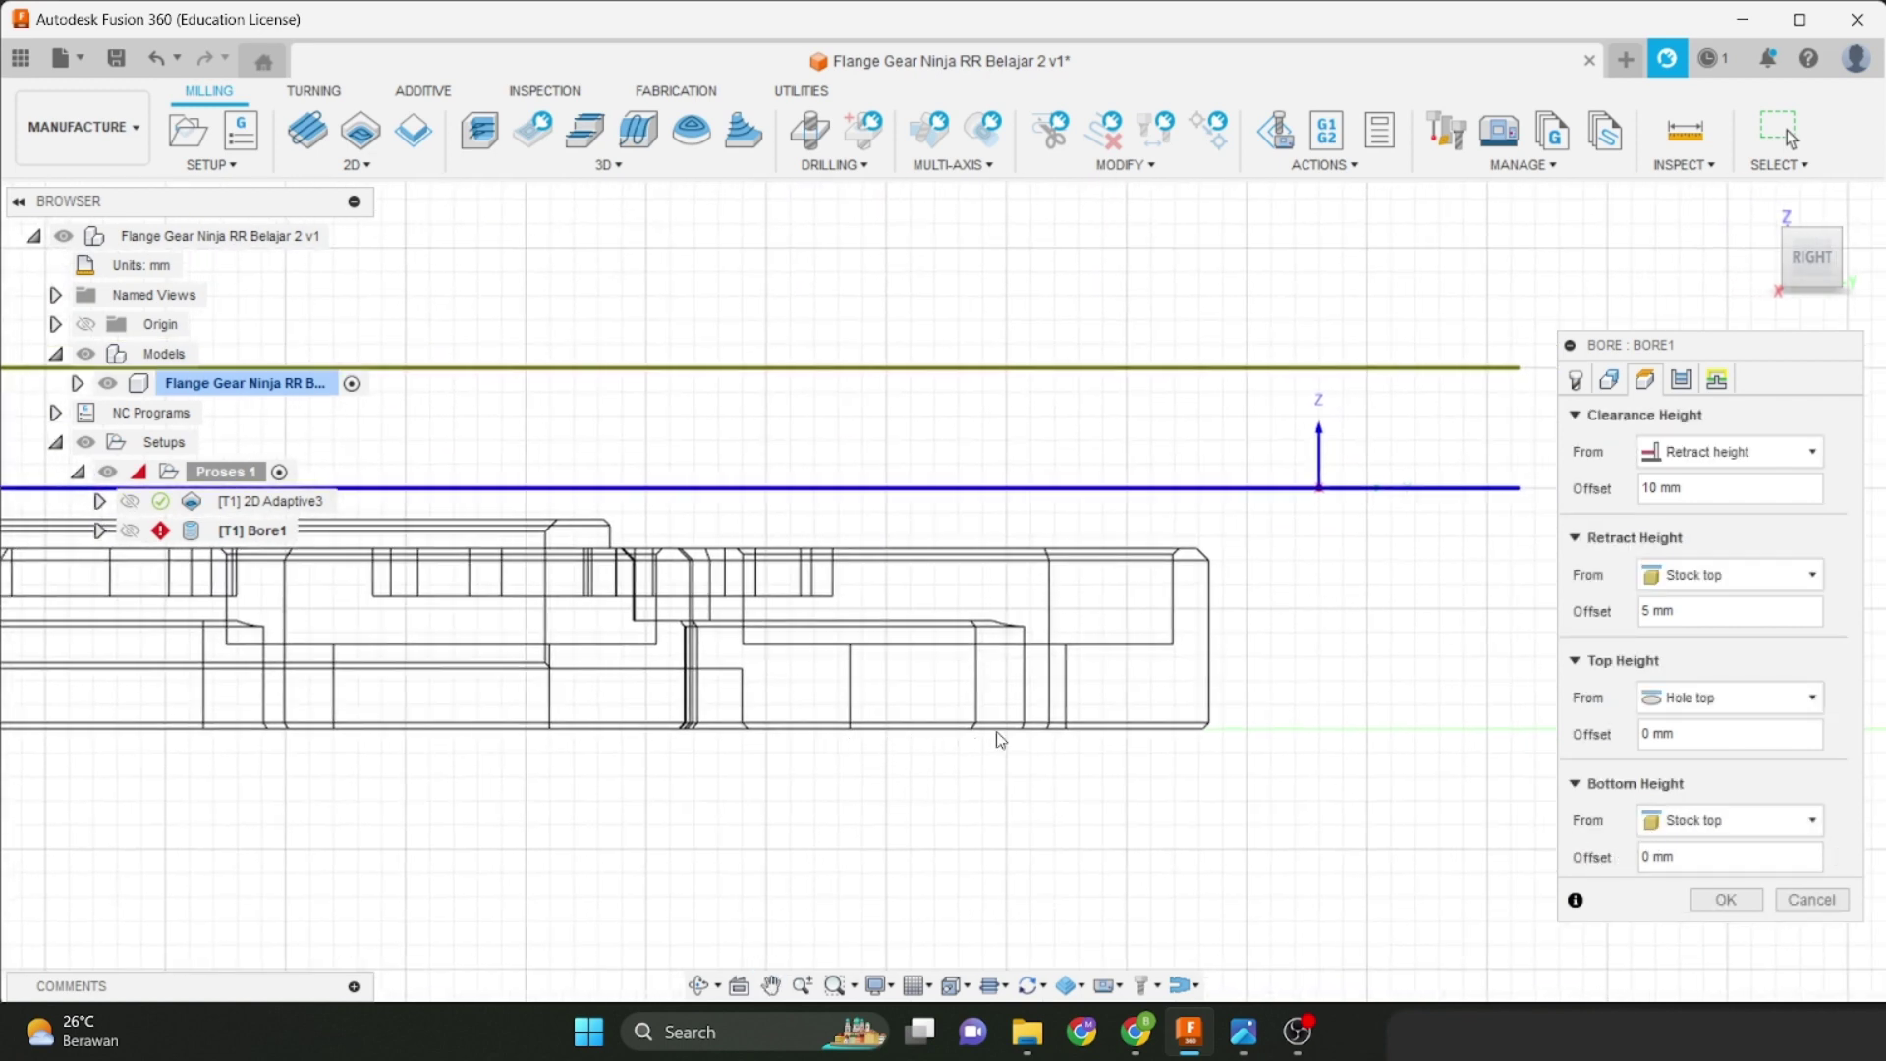
double_click(1647, 856)
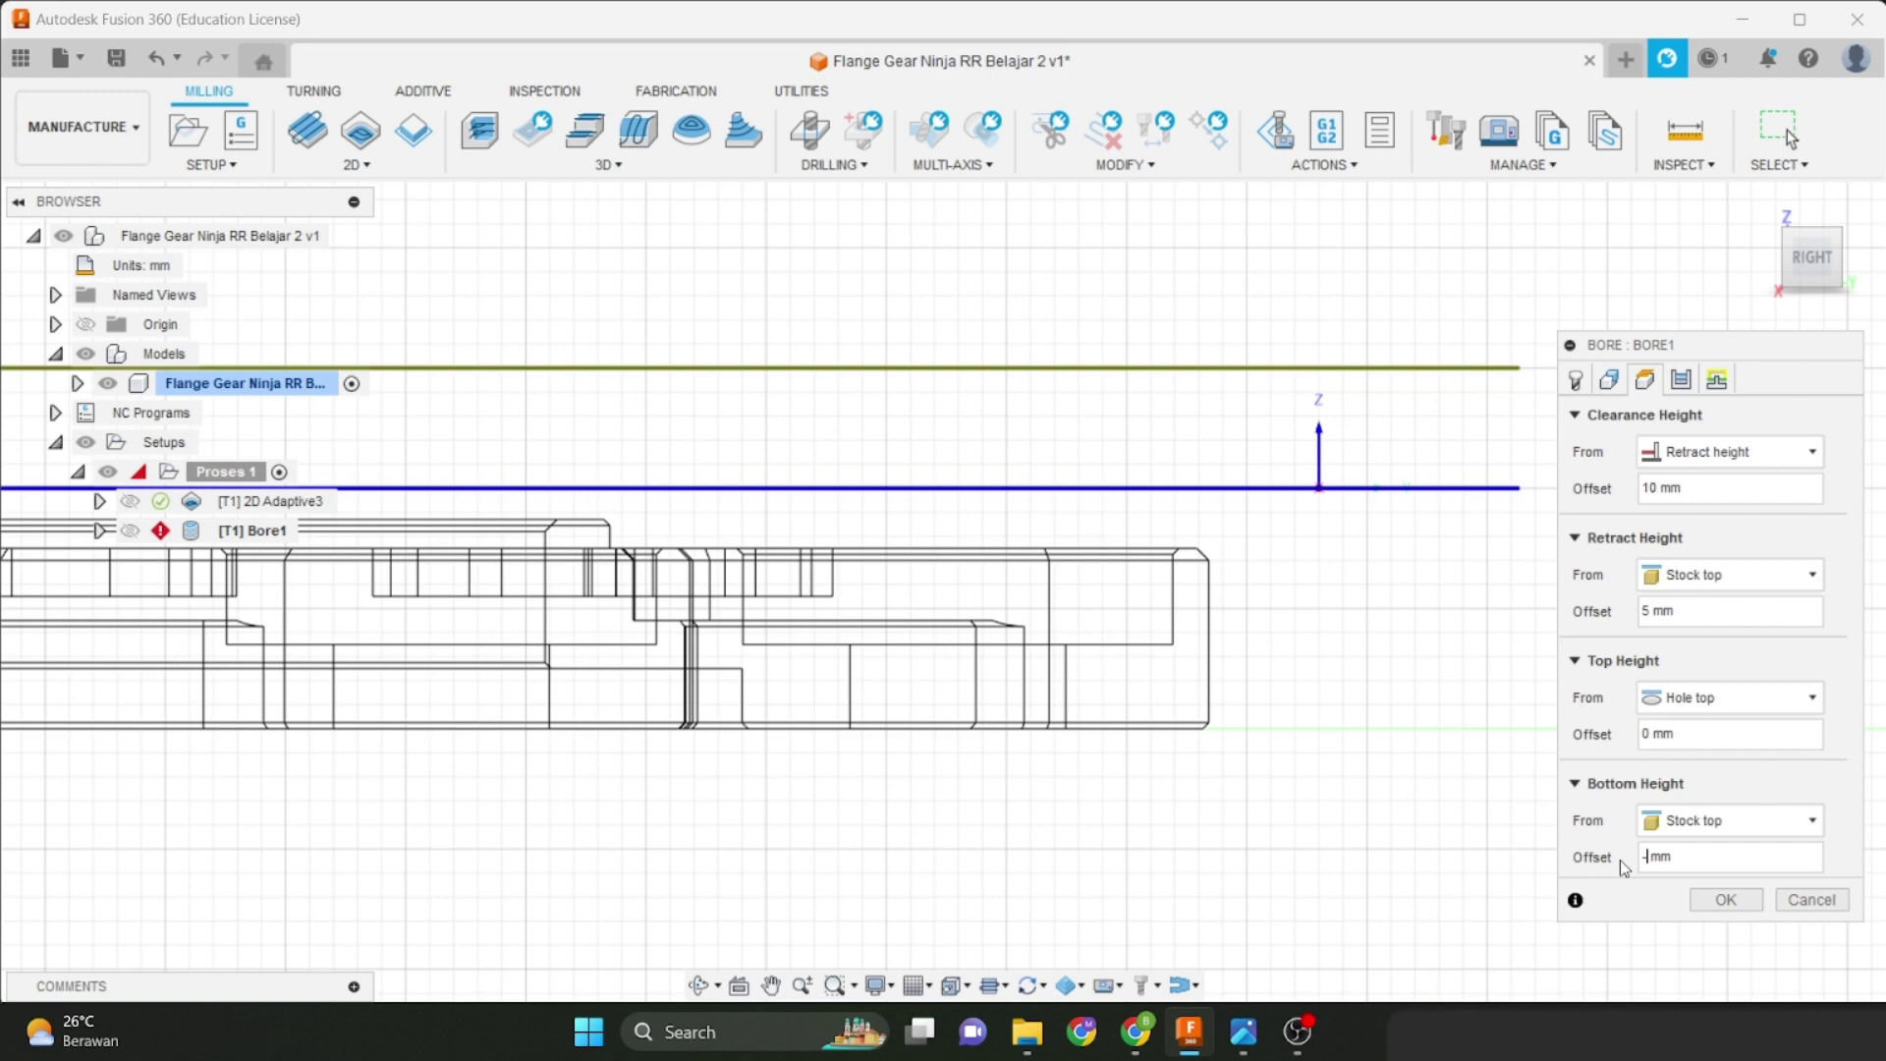
key(Return)
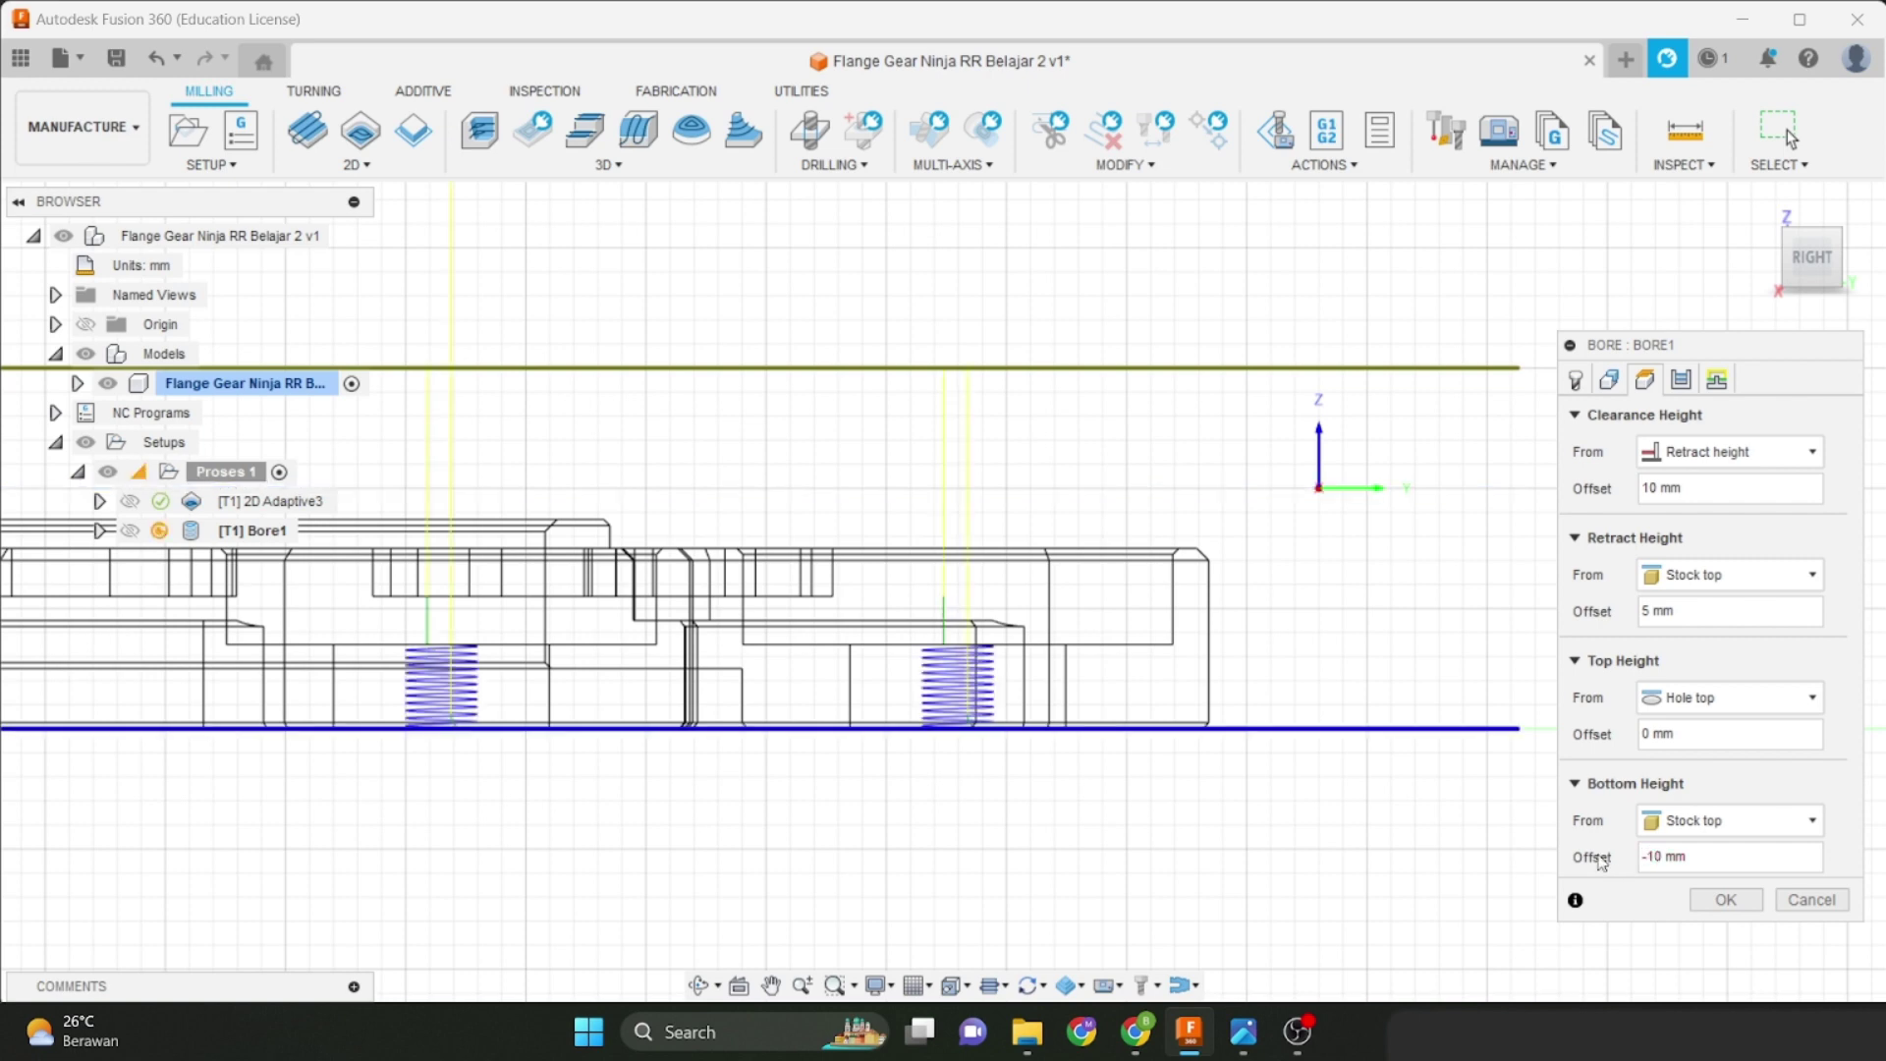
Set the bore operation's bottom height offset to -10.5 mm and check how far the toolpath extends below the flange.
scroll(943, 737, up, 4)
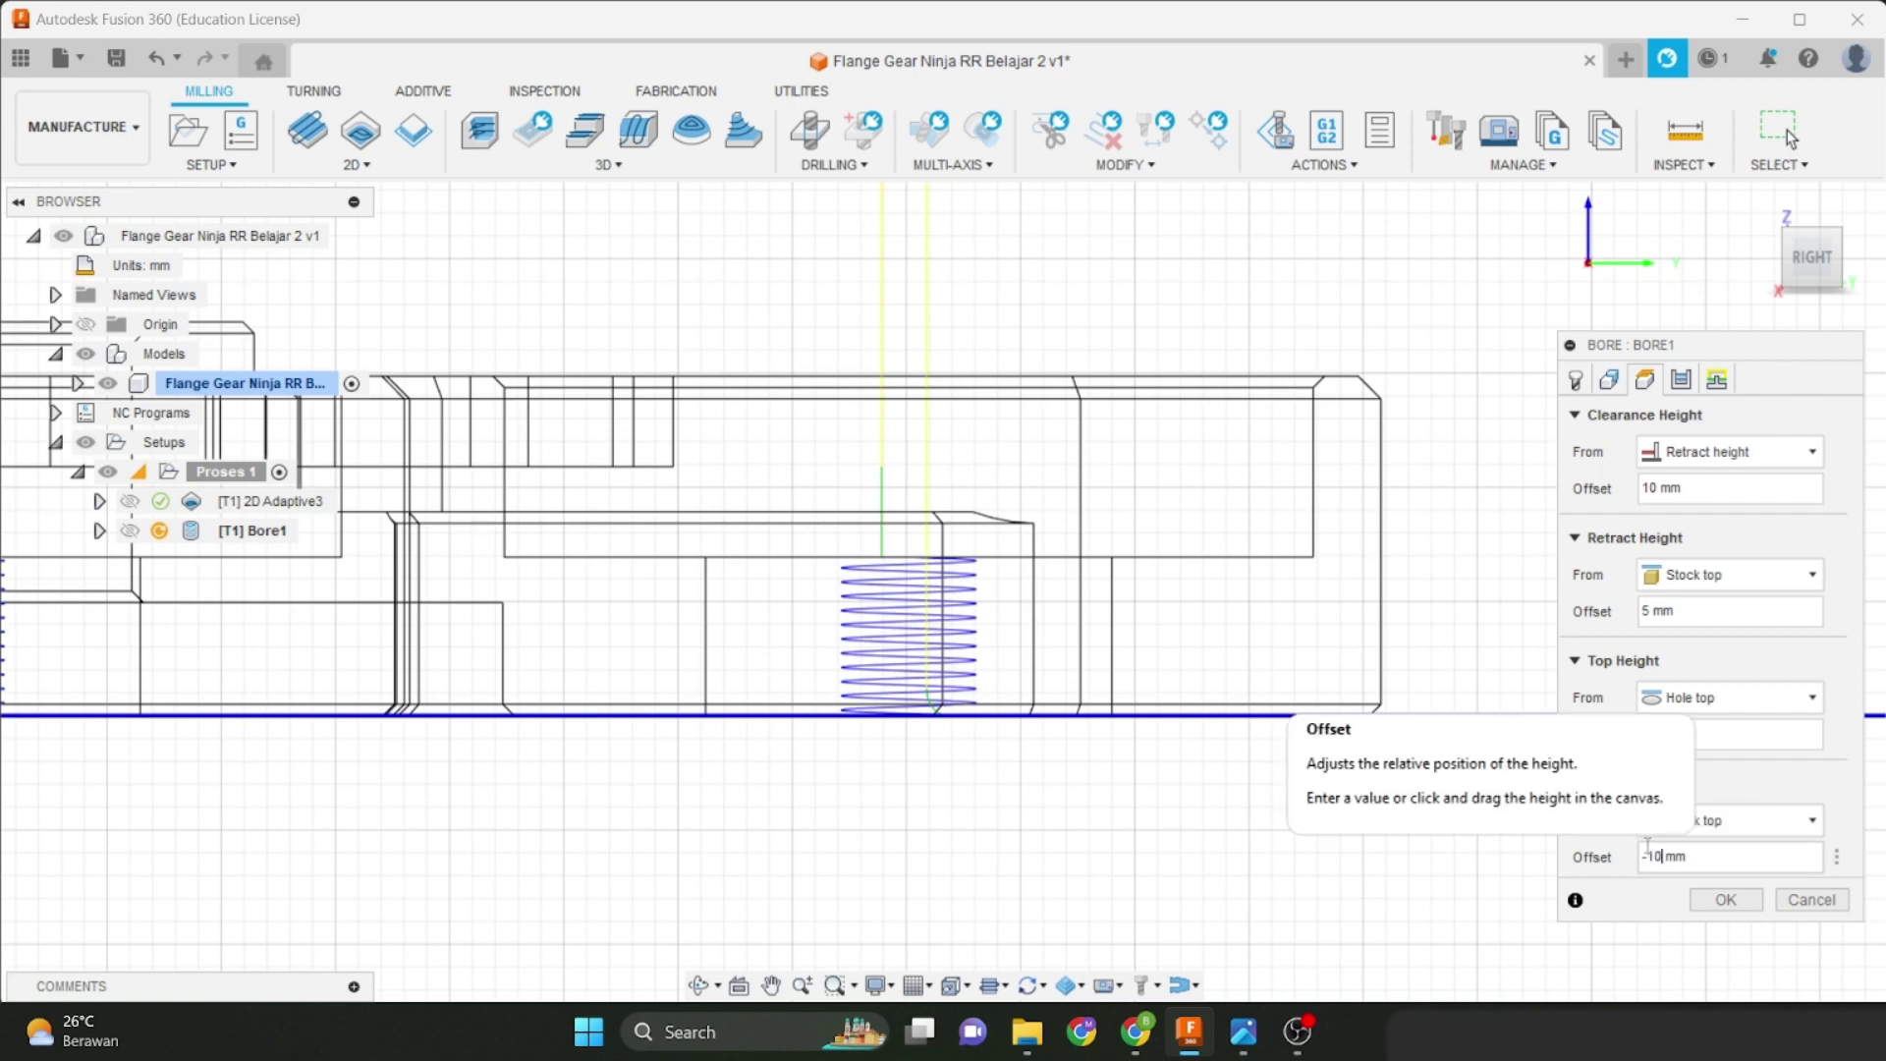
click(1650, 851)
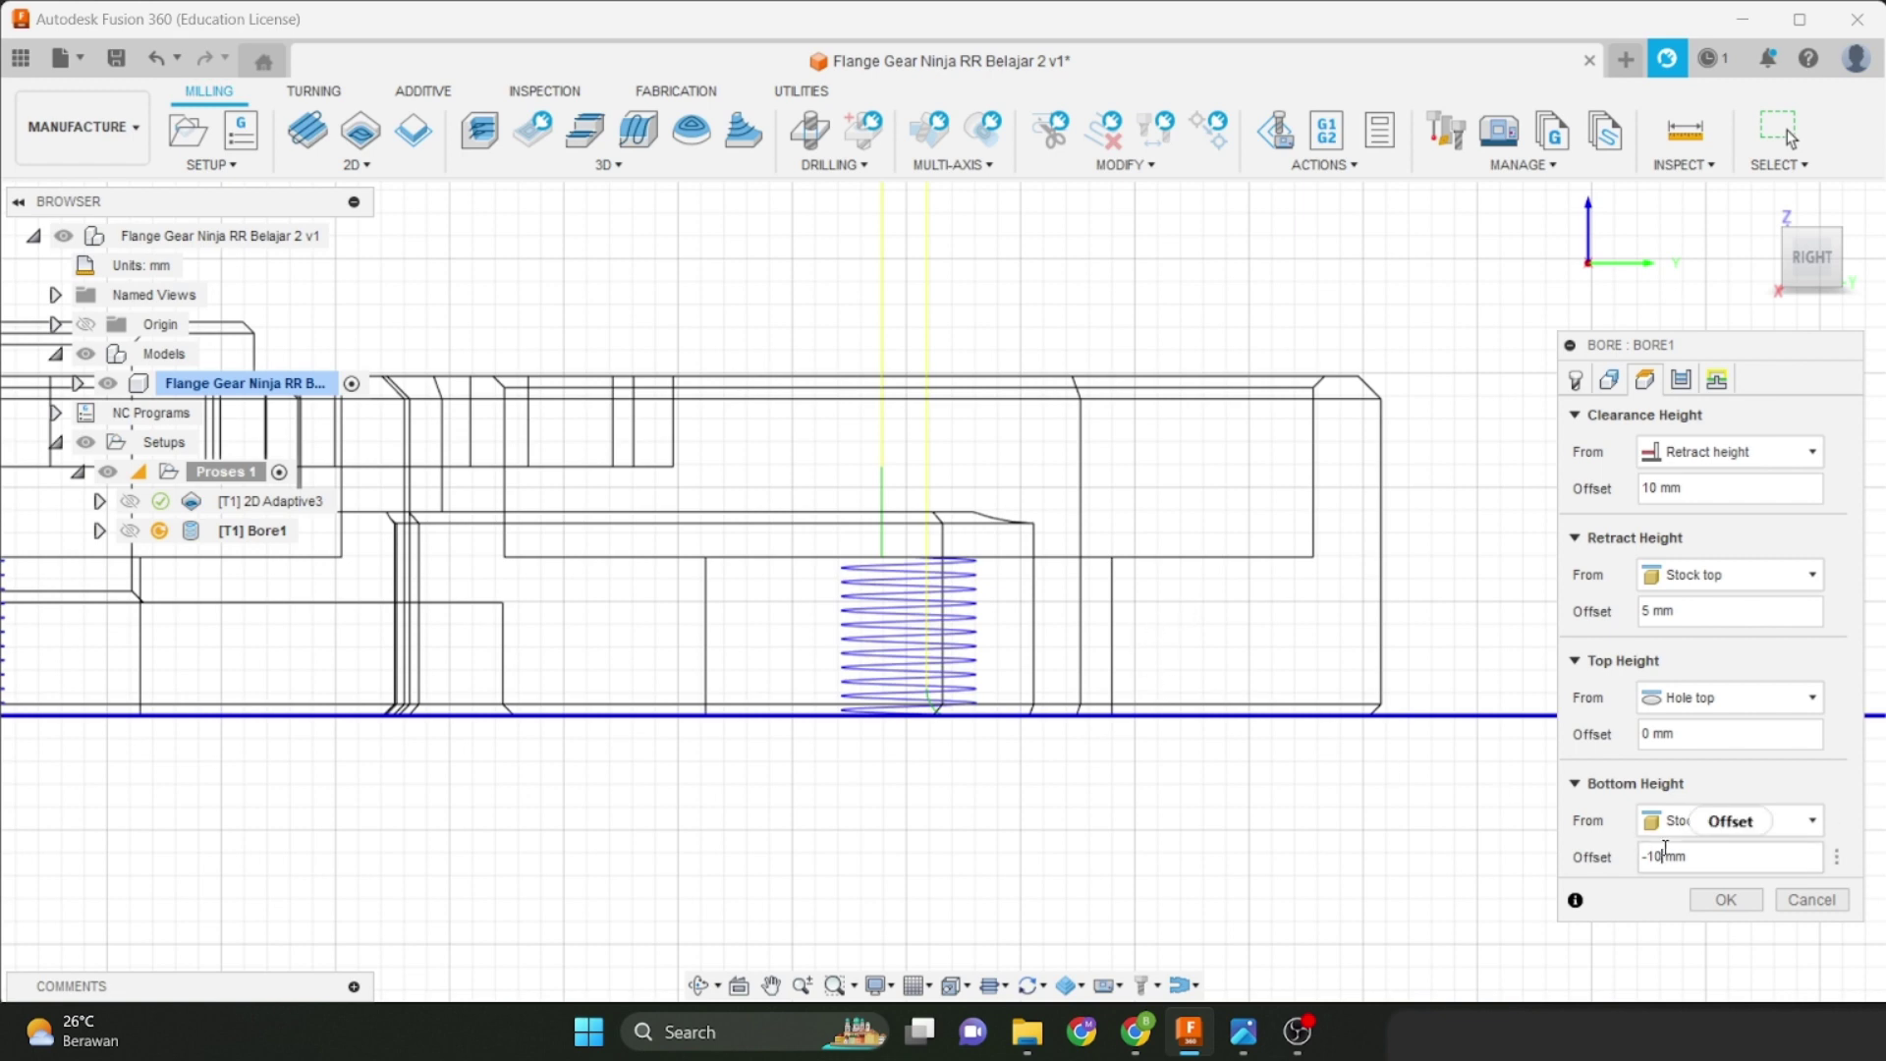
text(.5)
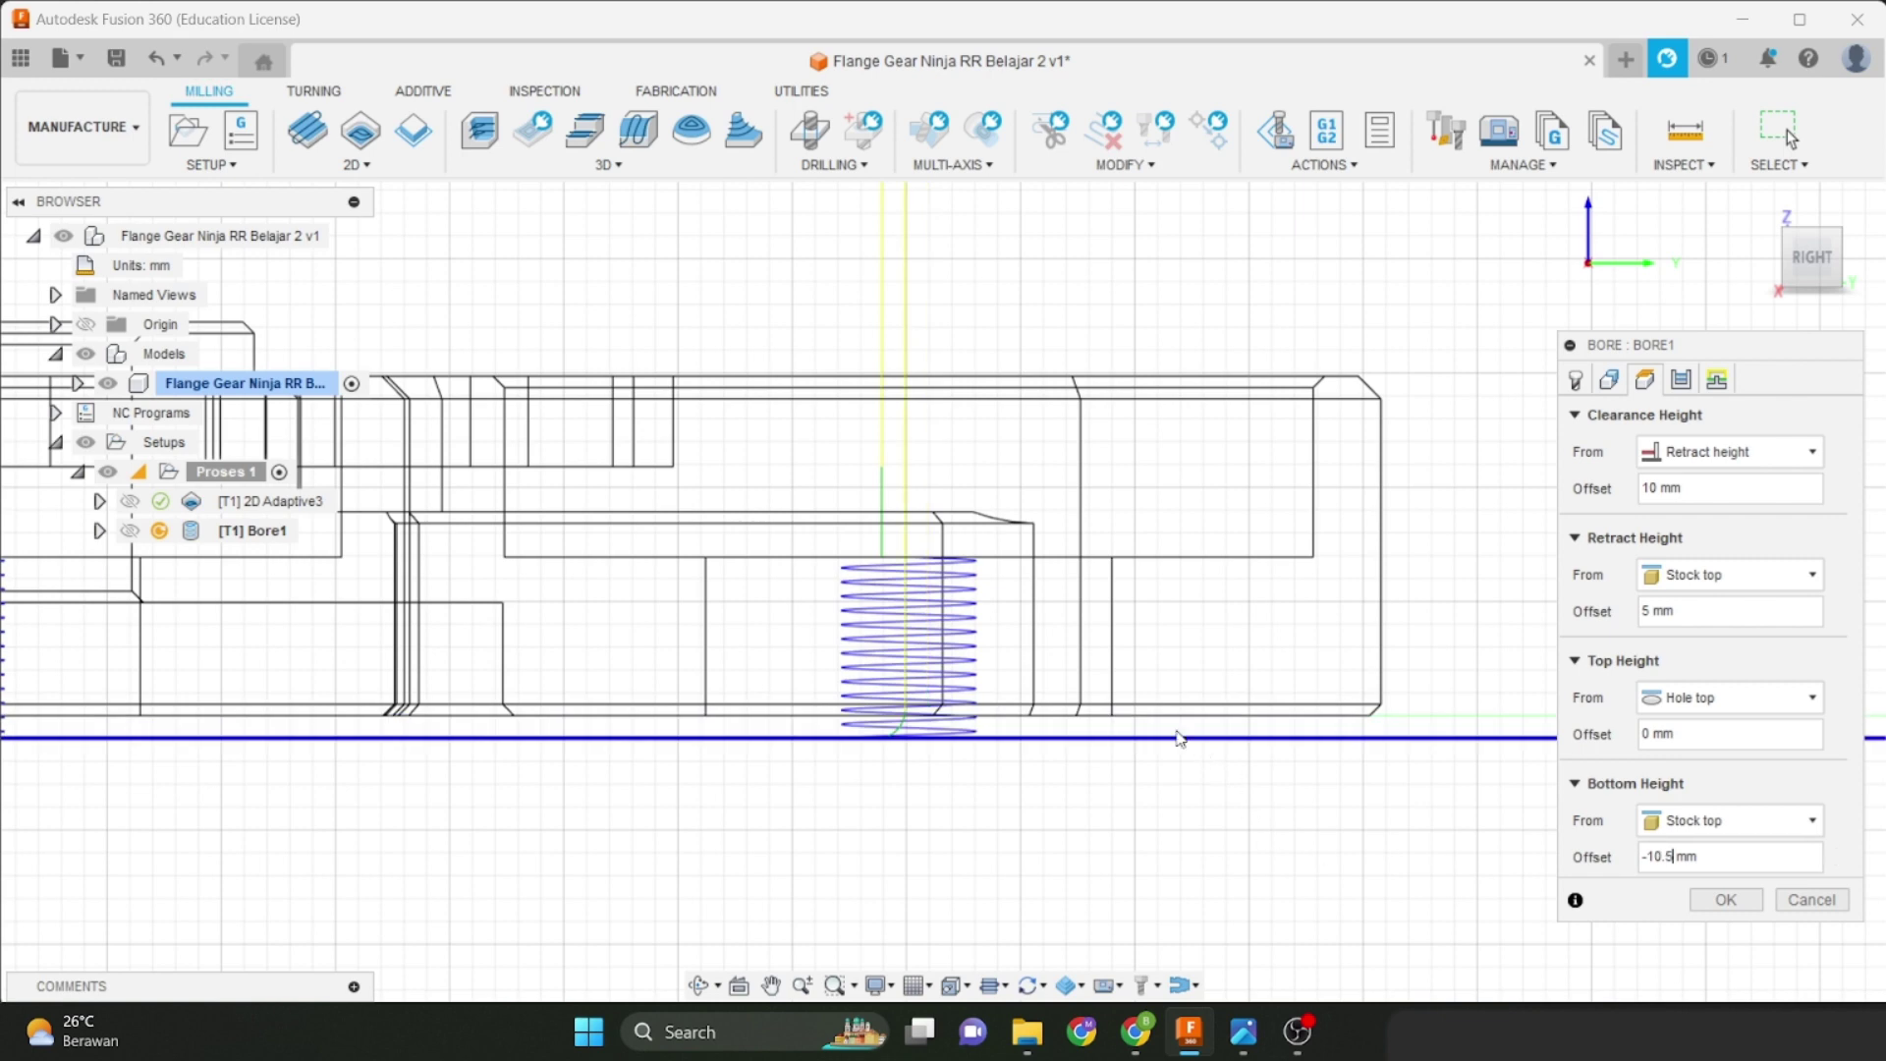
scroll(1070, 668, down, 2)
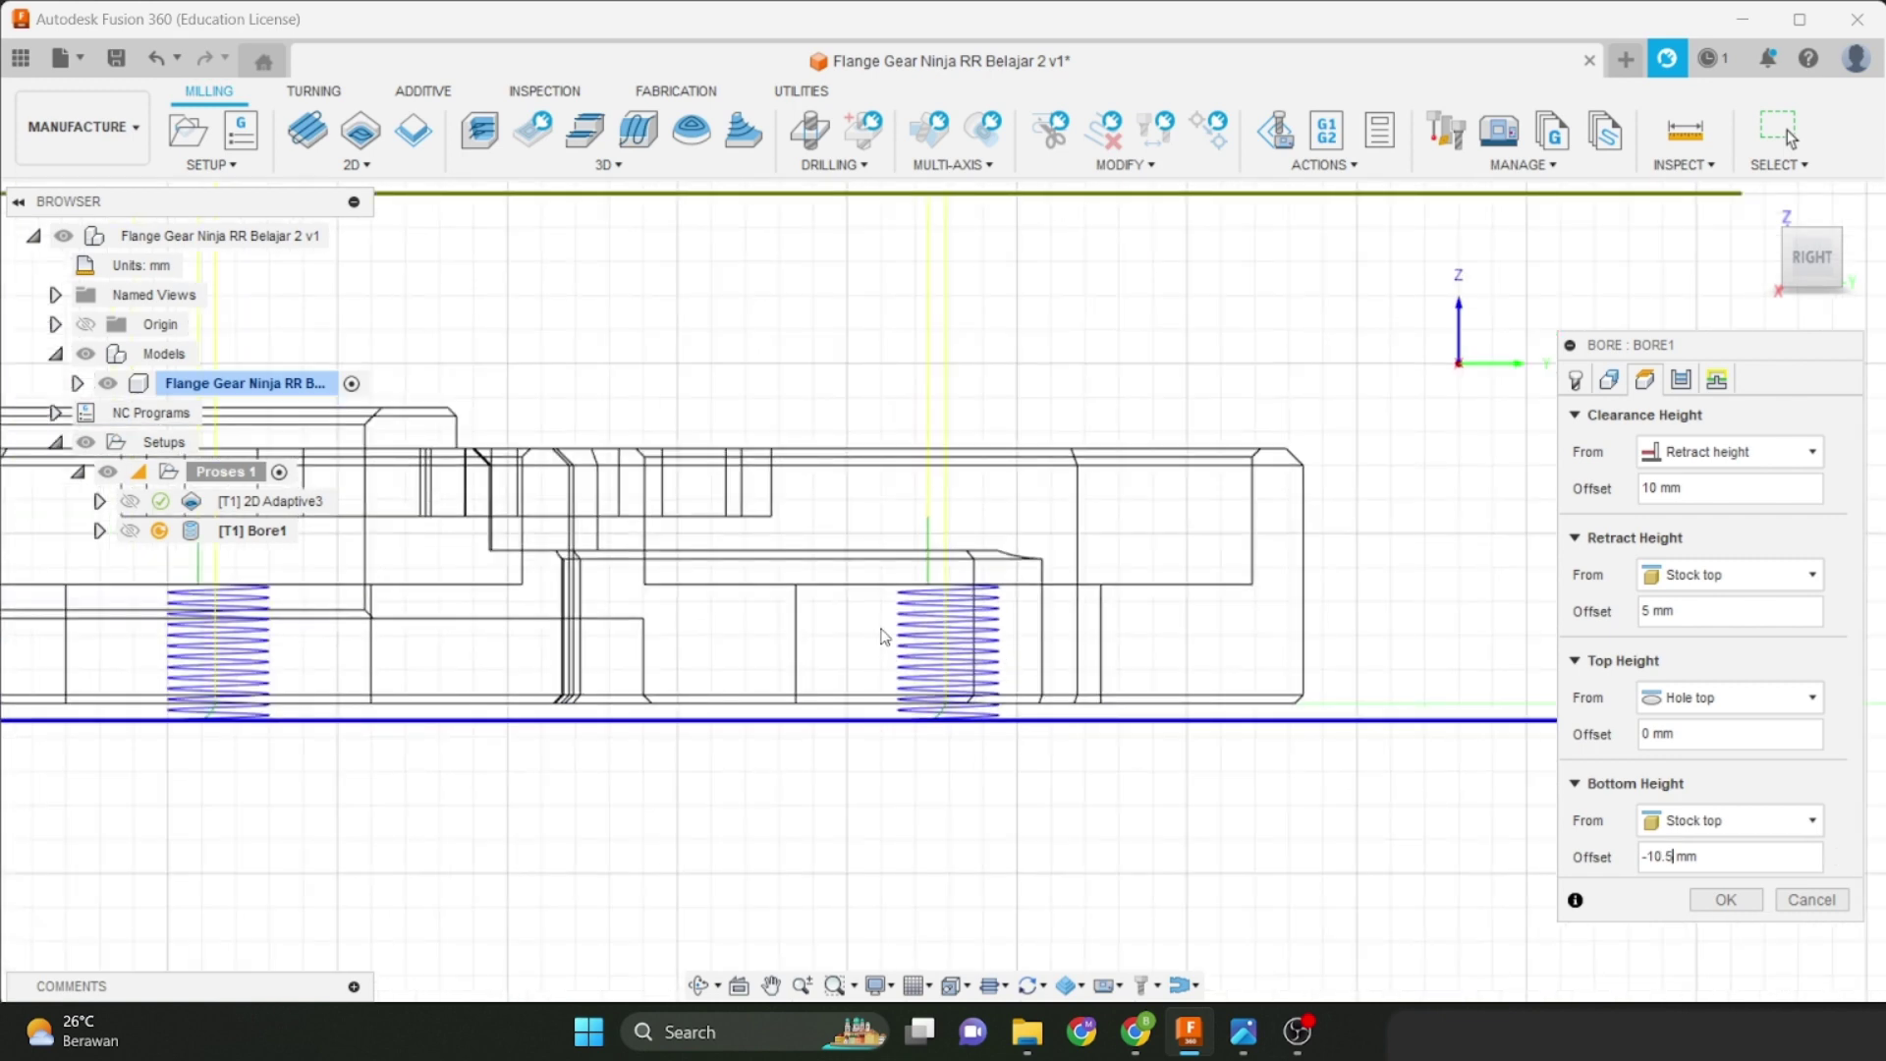
scroll(889, 614, up, 3)
scroll(1003, 599, down, 3)
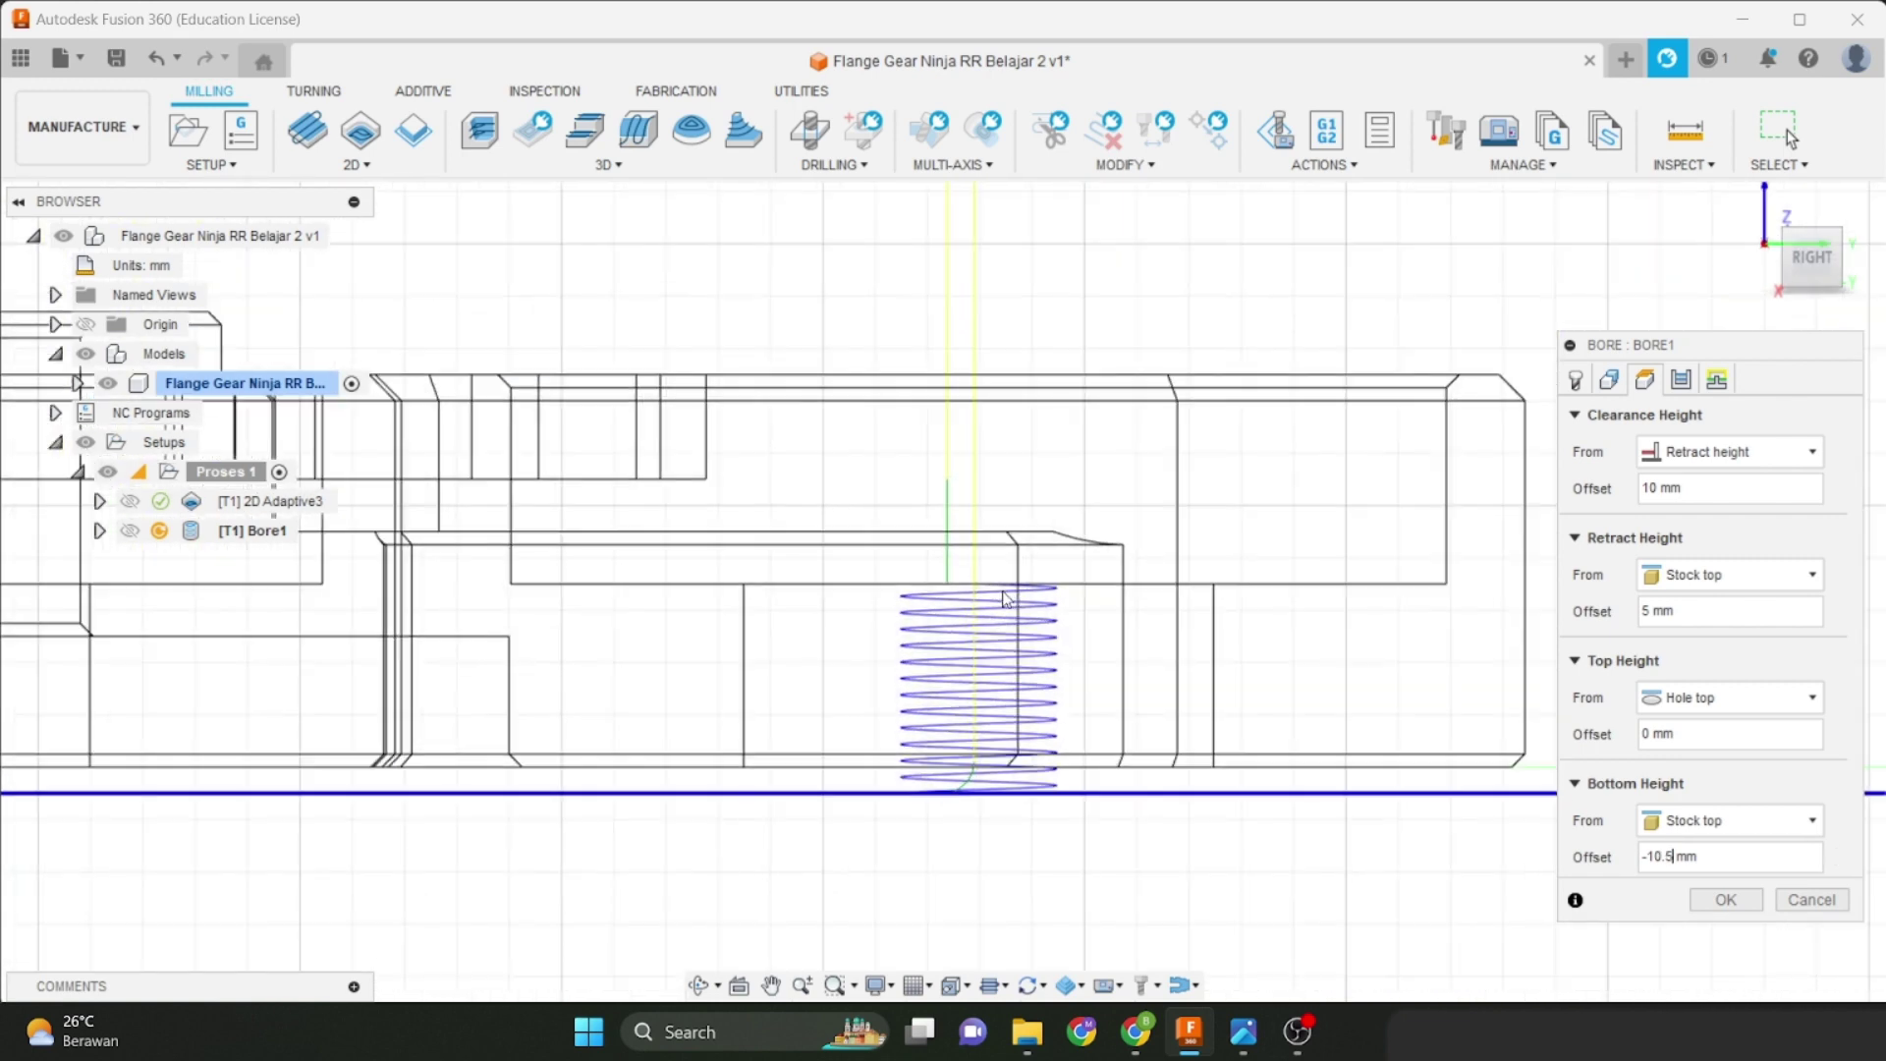
scroll(1167, 677, up, 2)
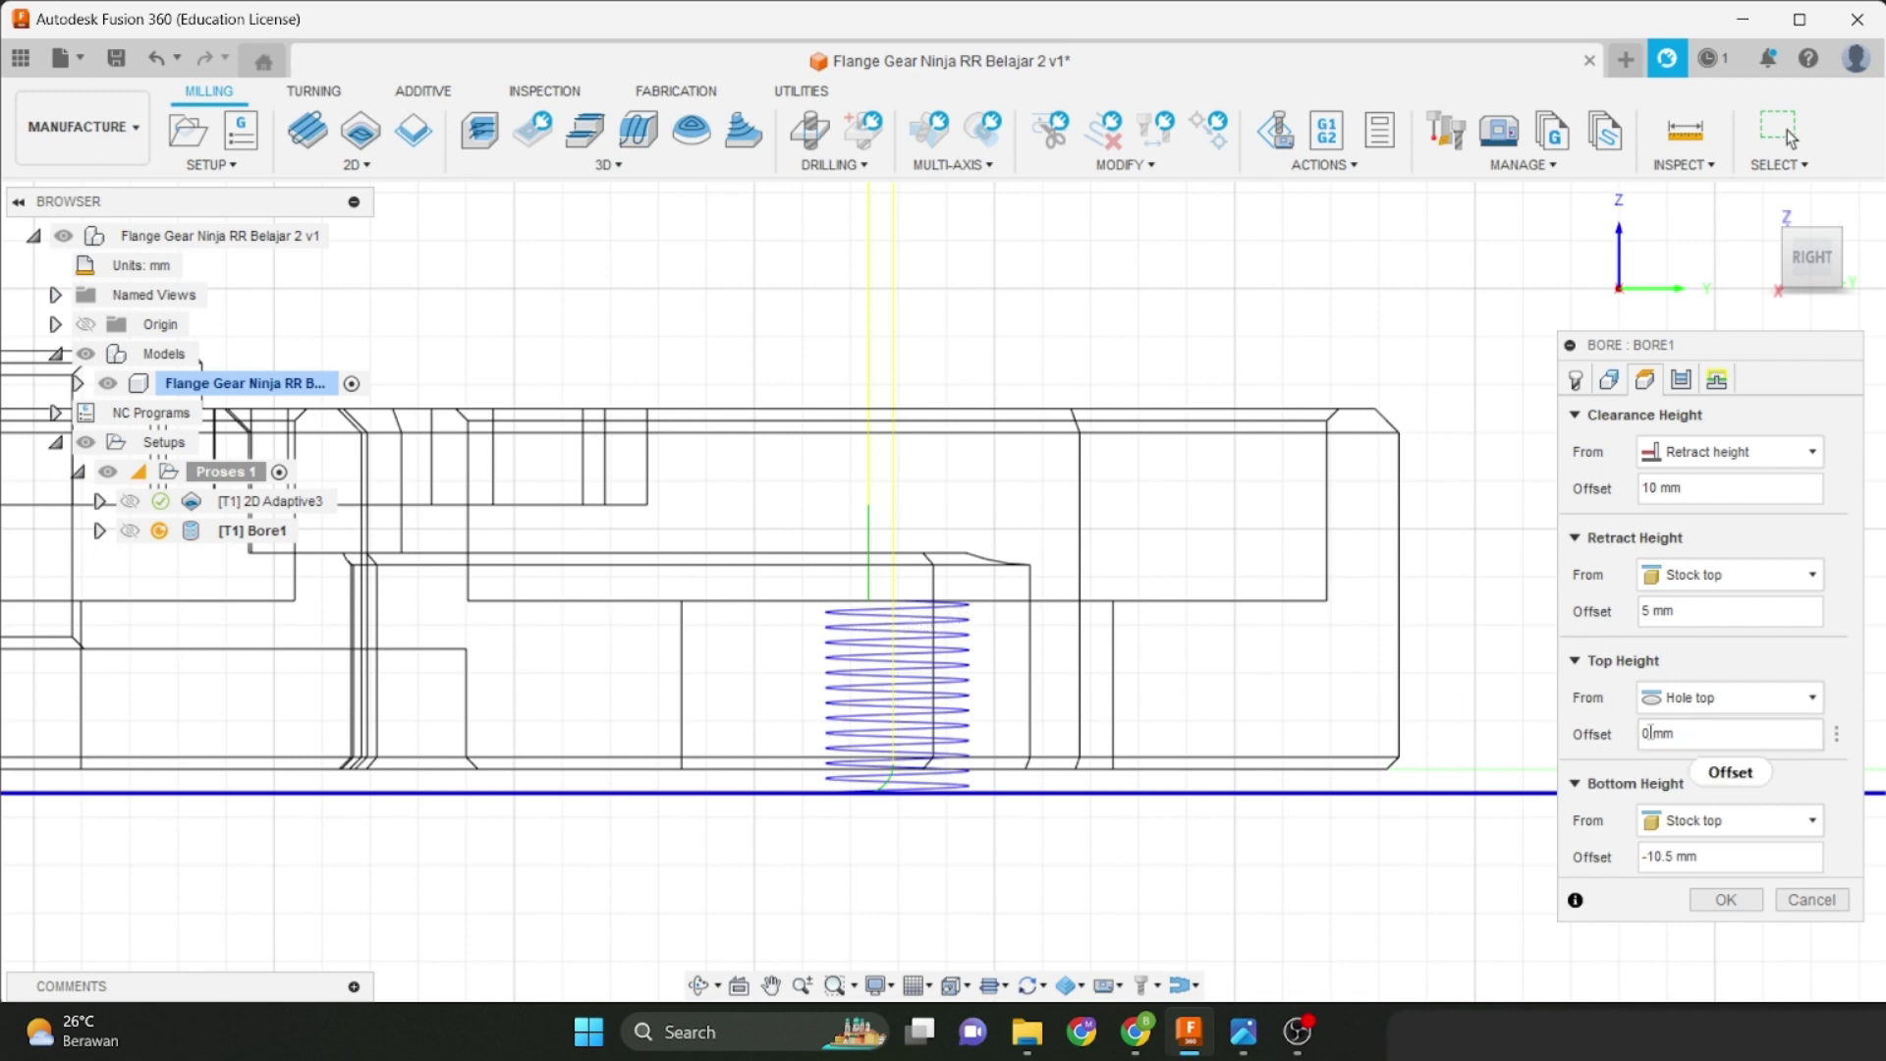
Try a top height offset of 1 mm for the bore operation, restoring it to 0 mm.
double_click(1646, 733)
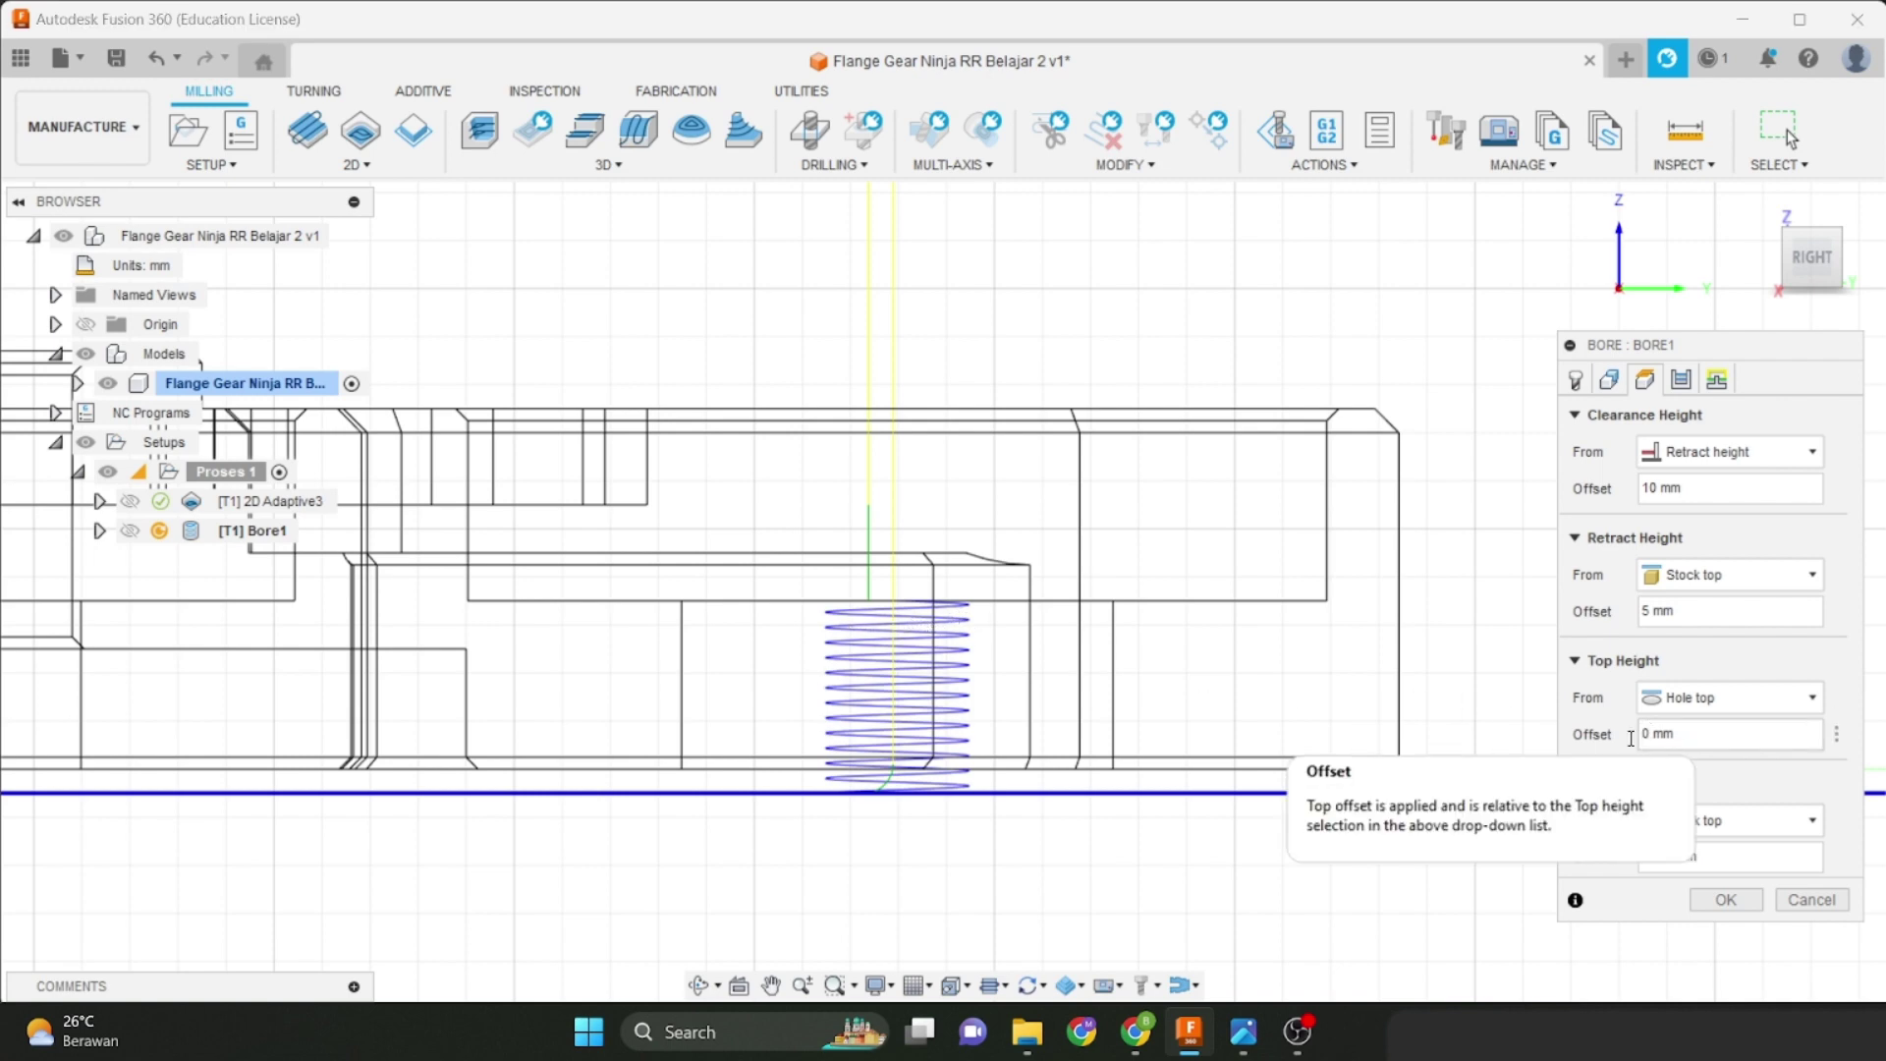
text(1)
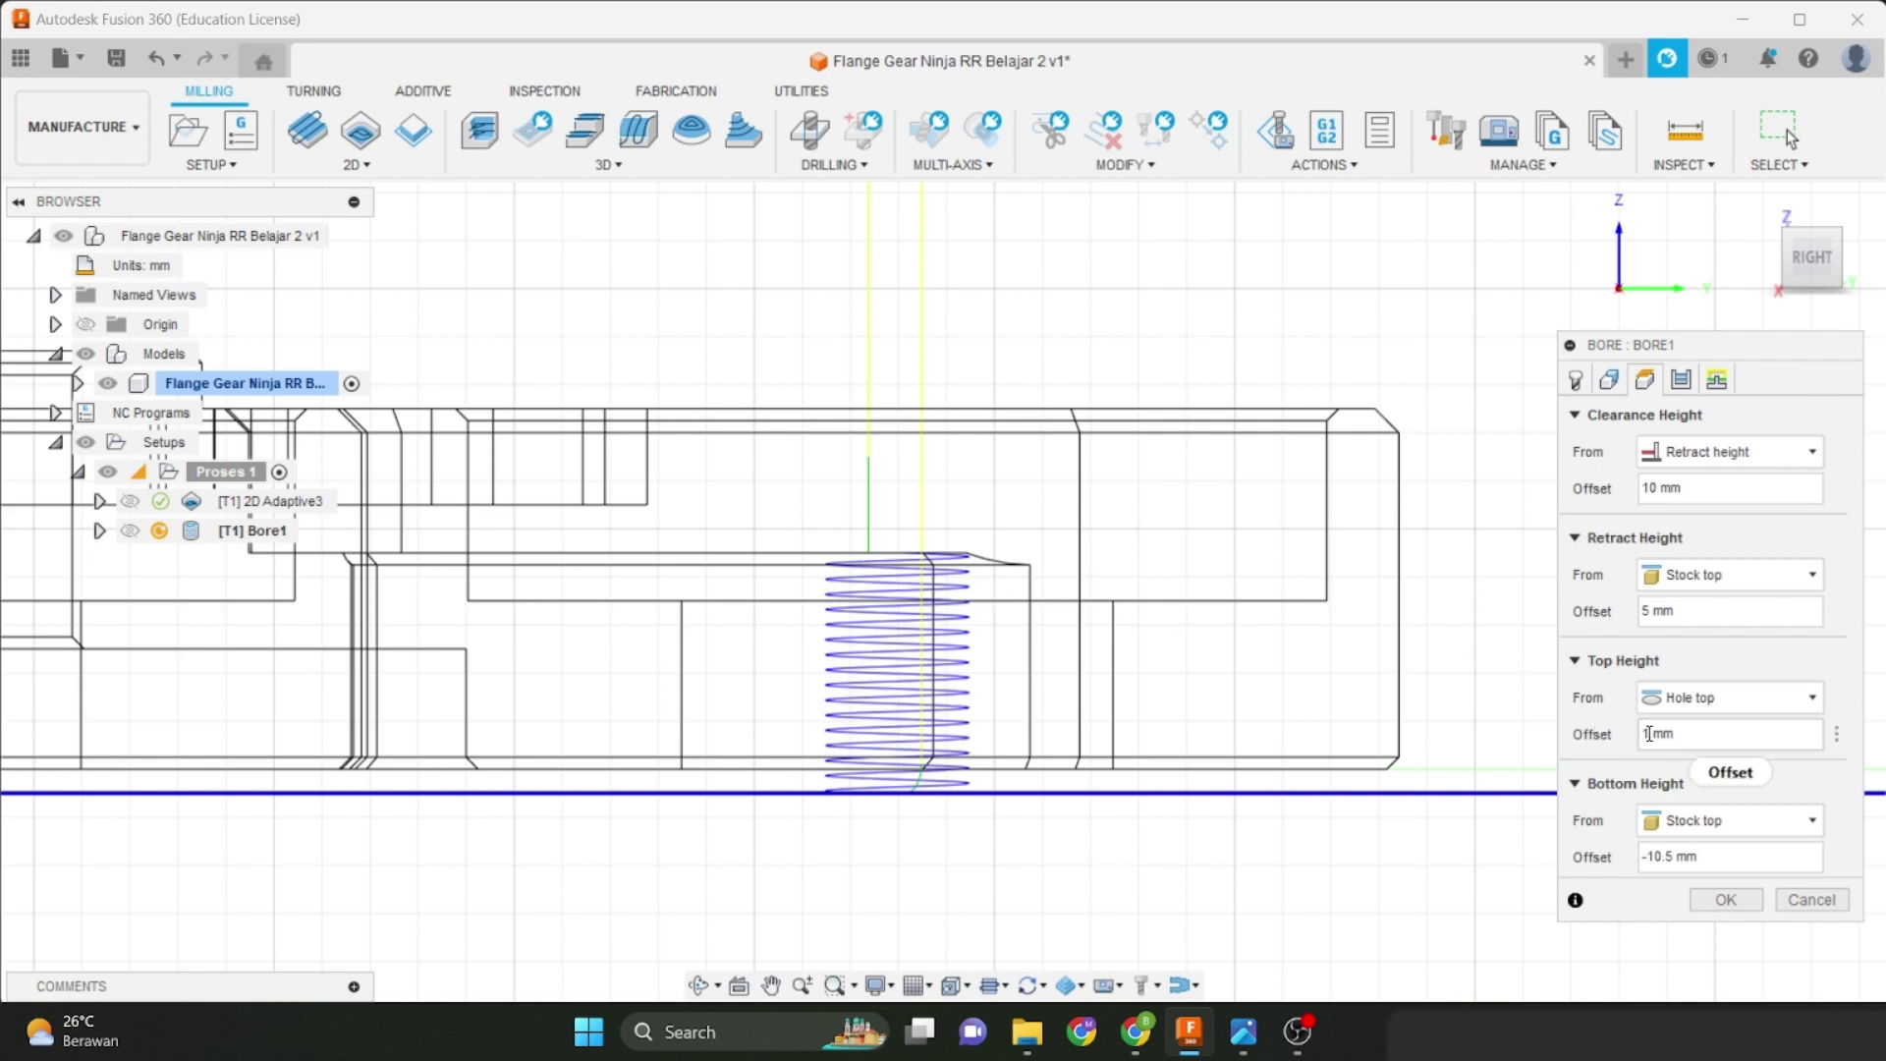
drag(1649, 733, 1636, 737)
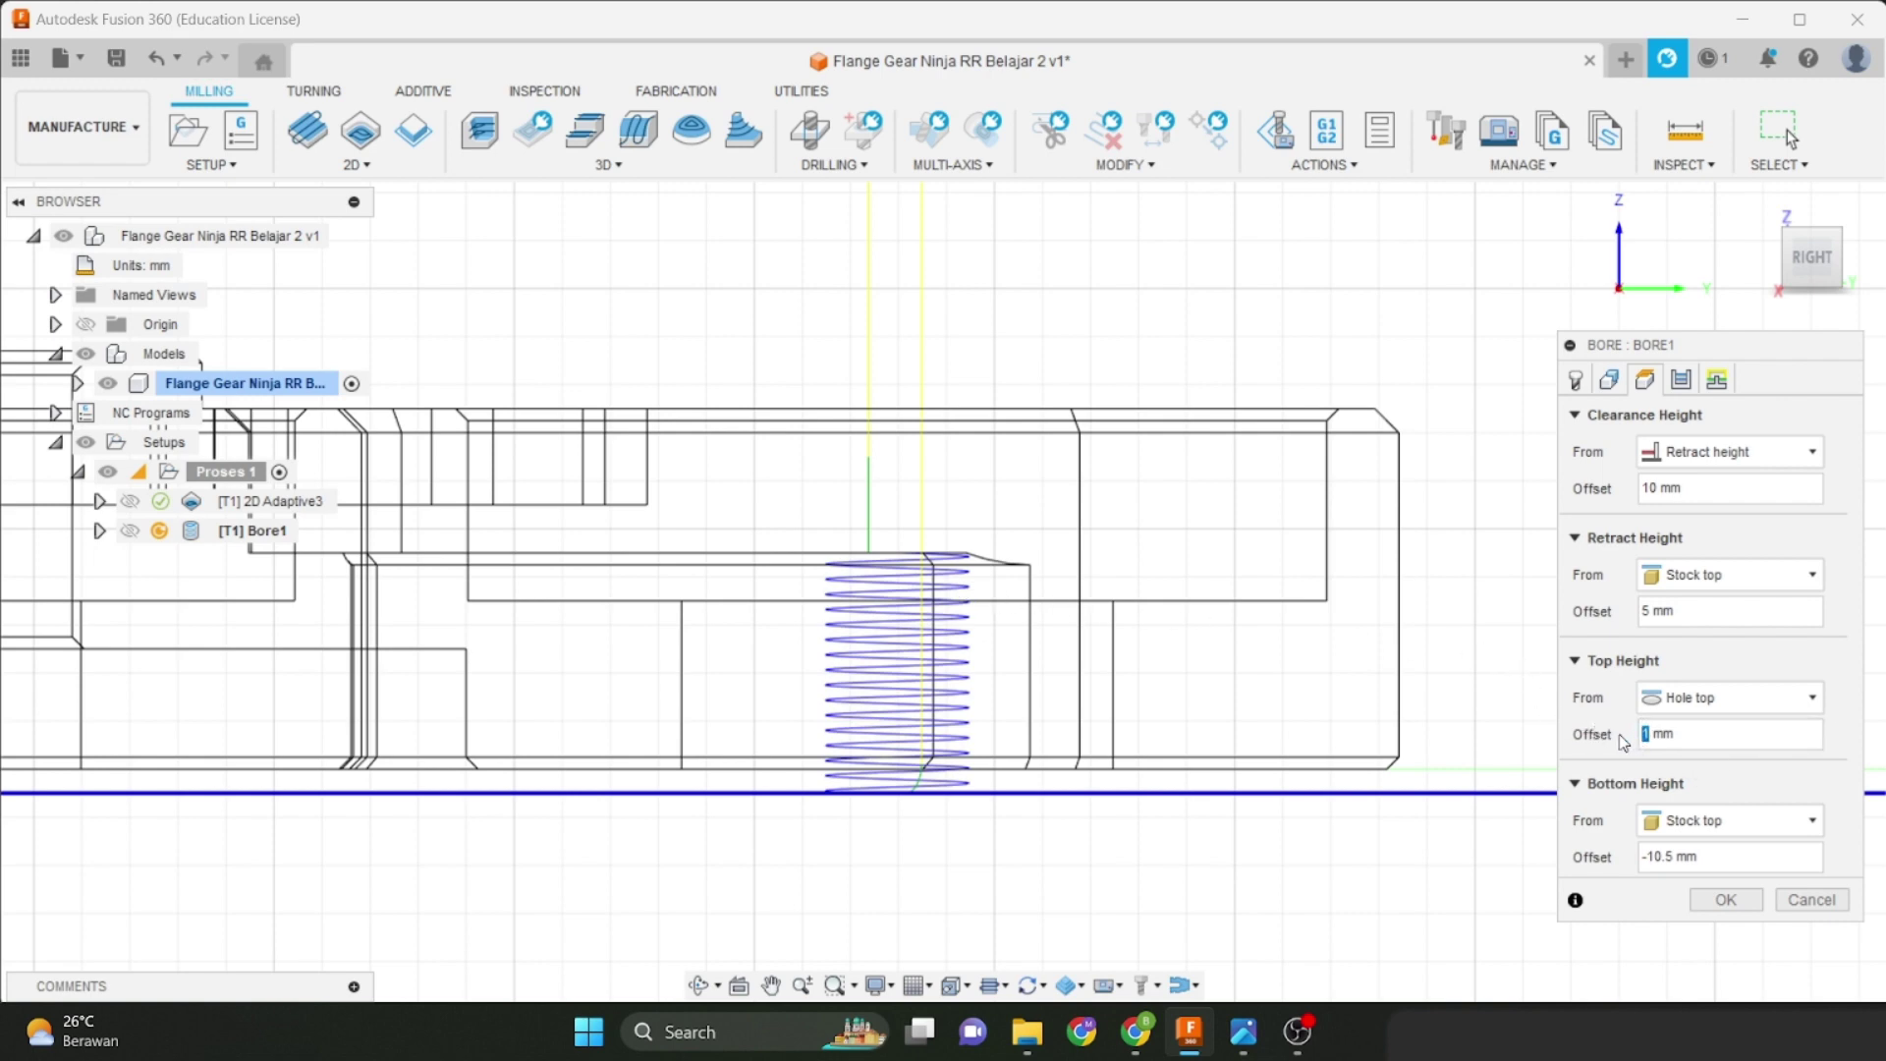
text(0)
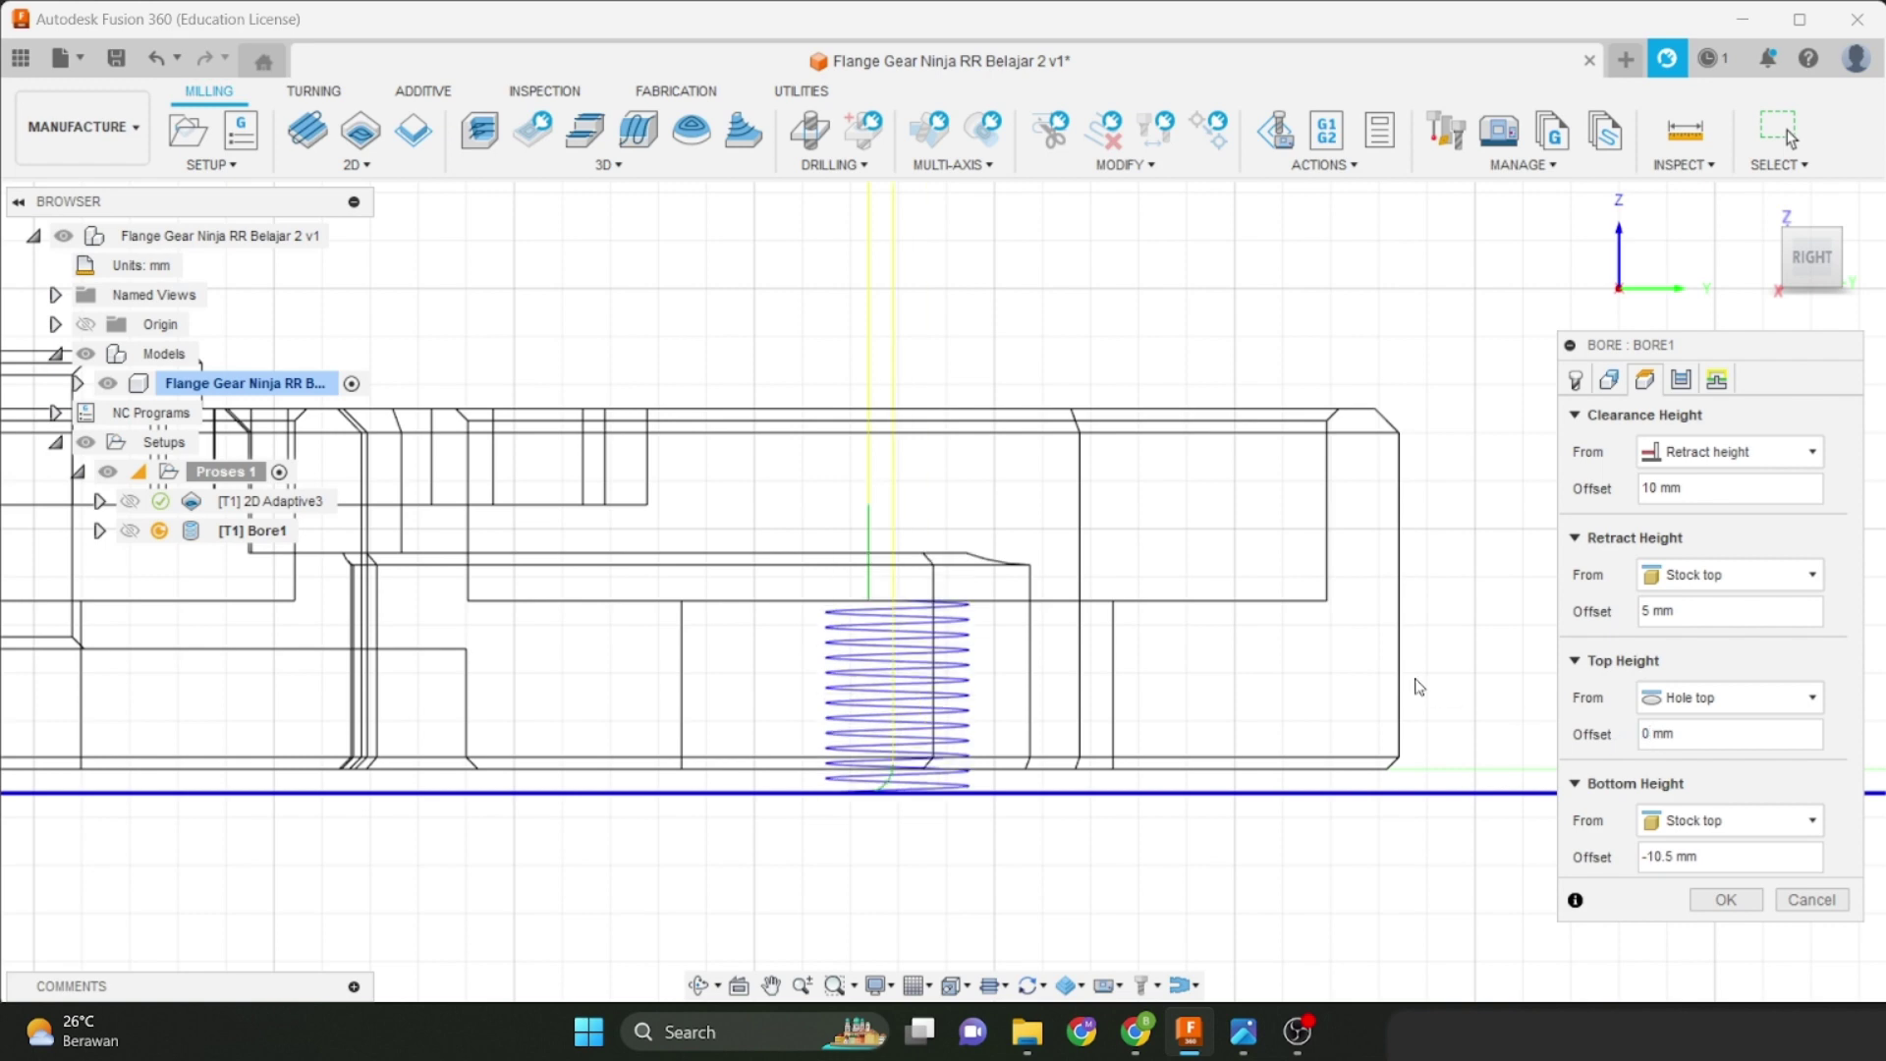
View the whole flange at an angle from above and switch its visual style back to shaded.
scroll(1057, 559, down, 3)
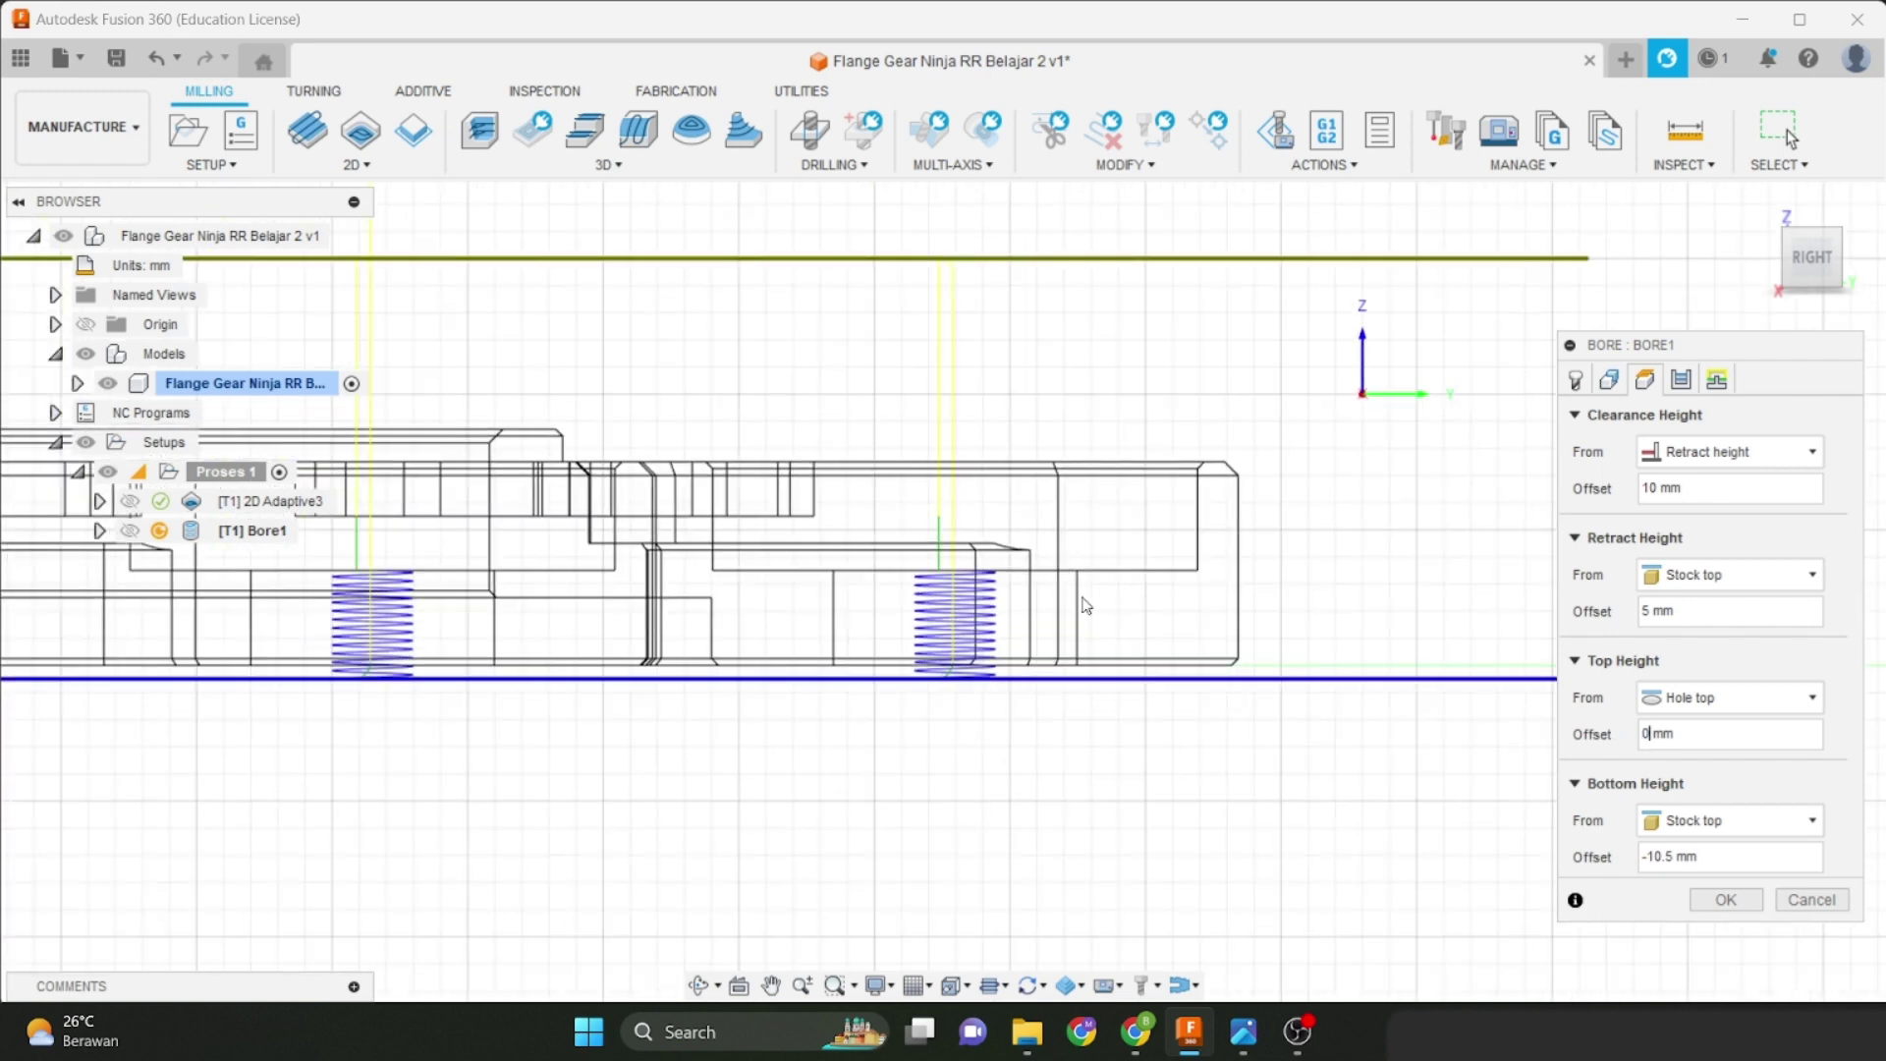
scroll(1103, 615, down, 5)
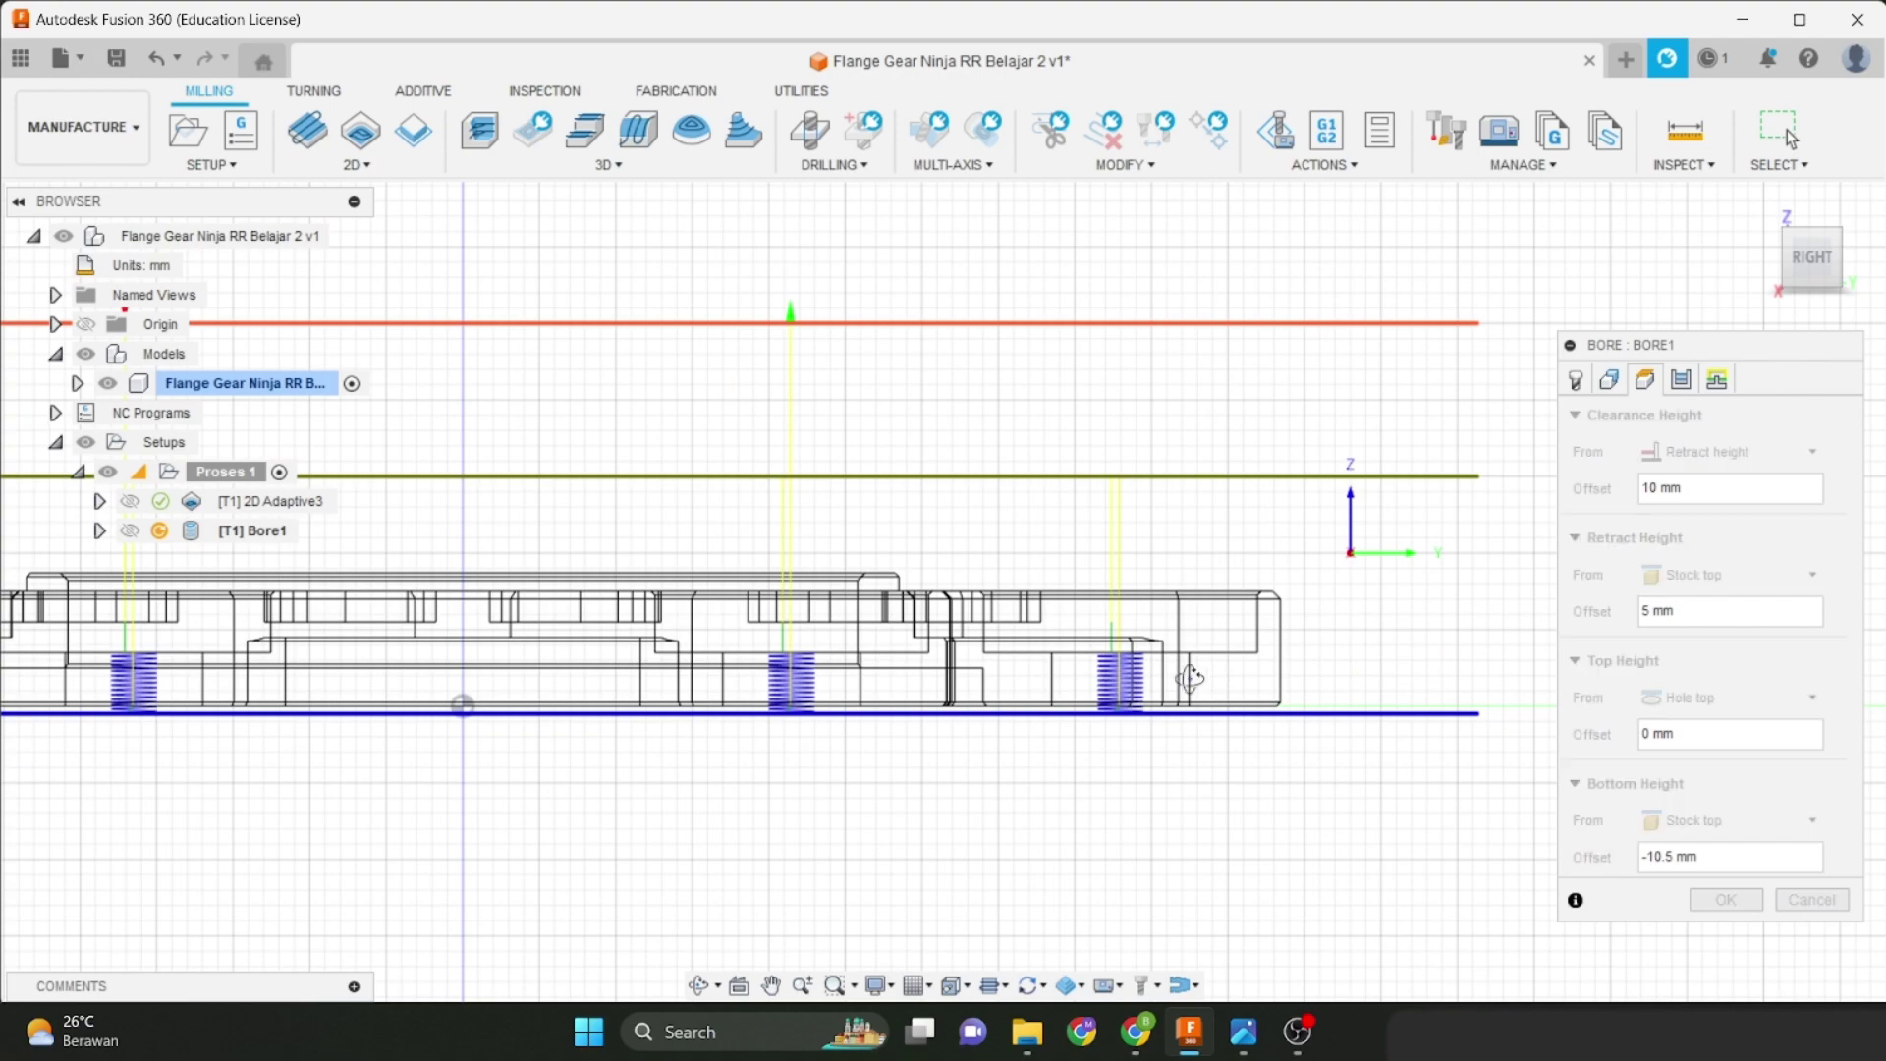
shift+middle_drag(1188, 678, 1161, 745)
scroll(1157, 722, down, 4)
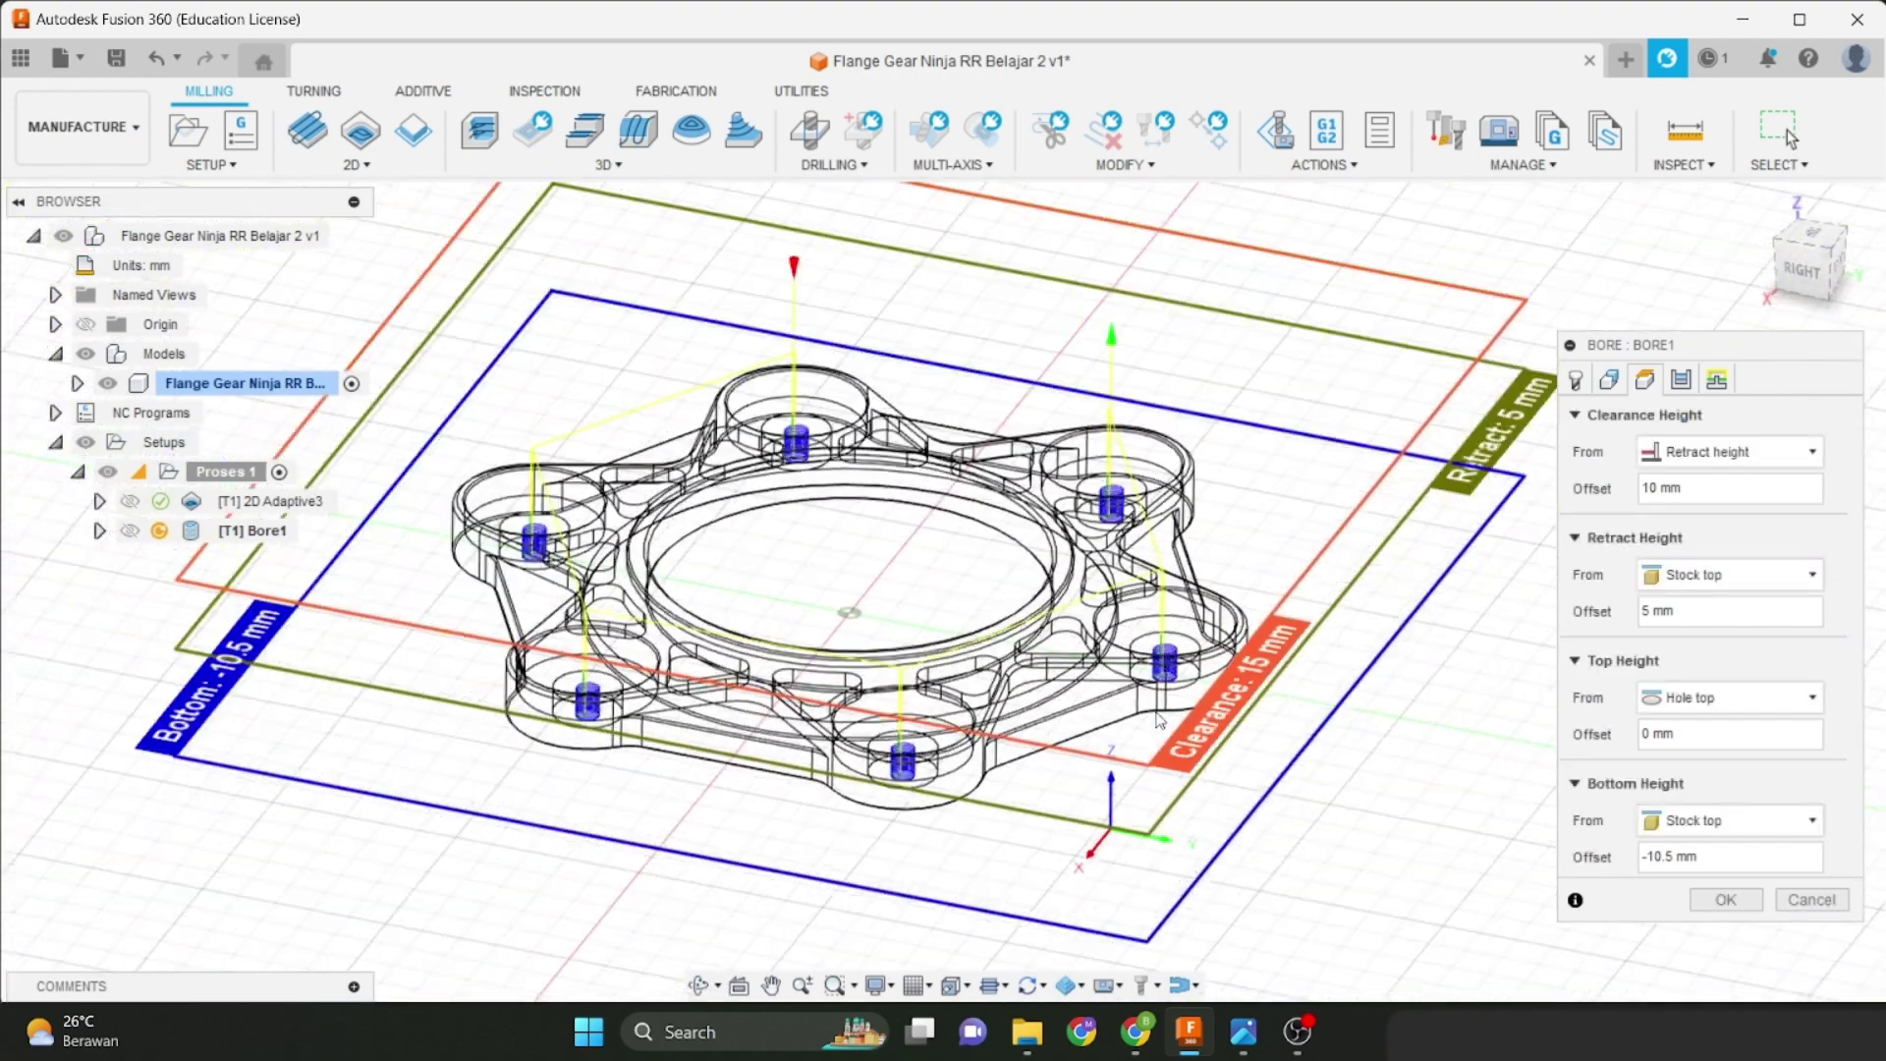
click(895, 985)
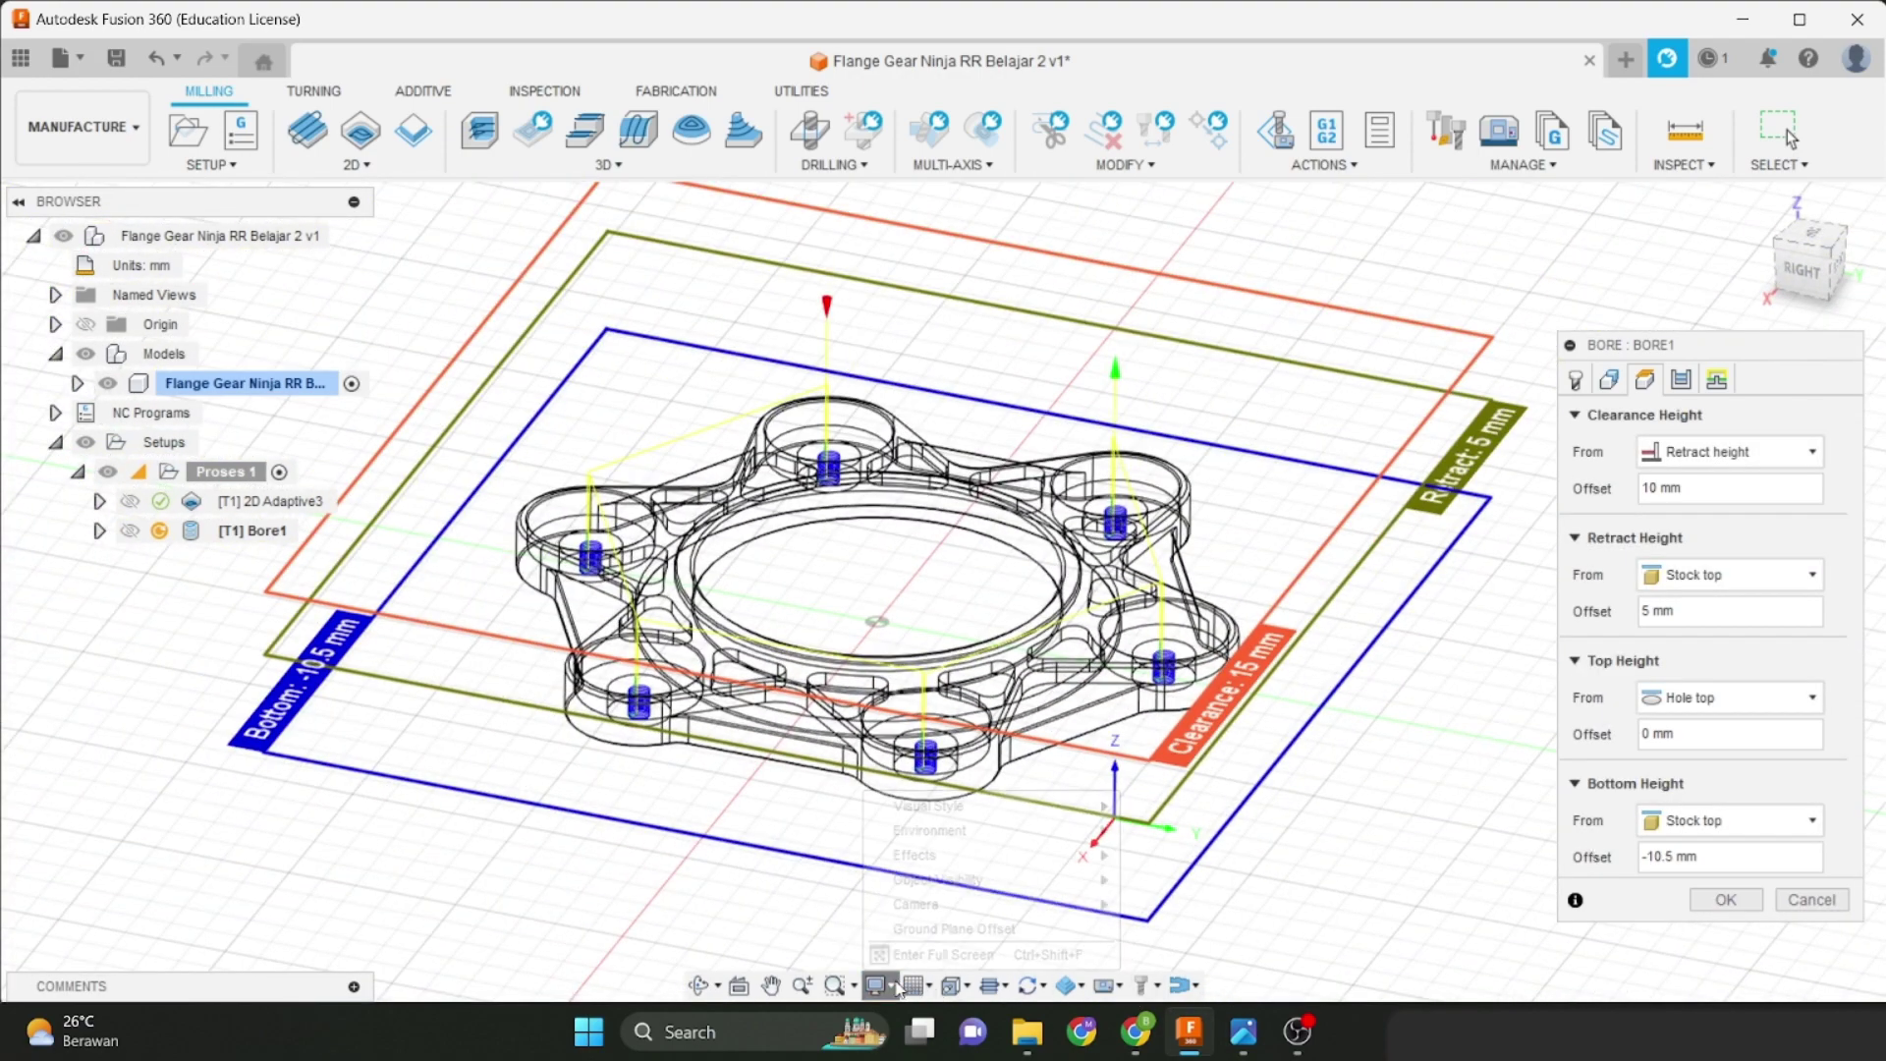
click(1125, 812)
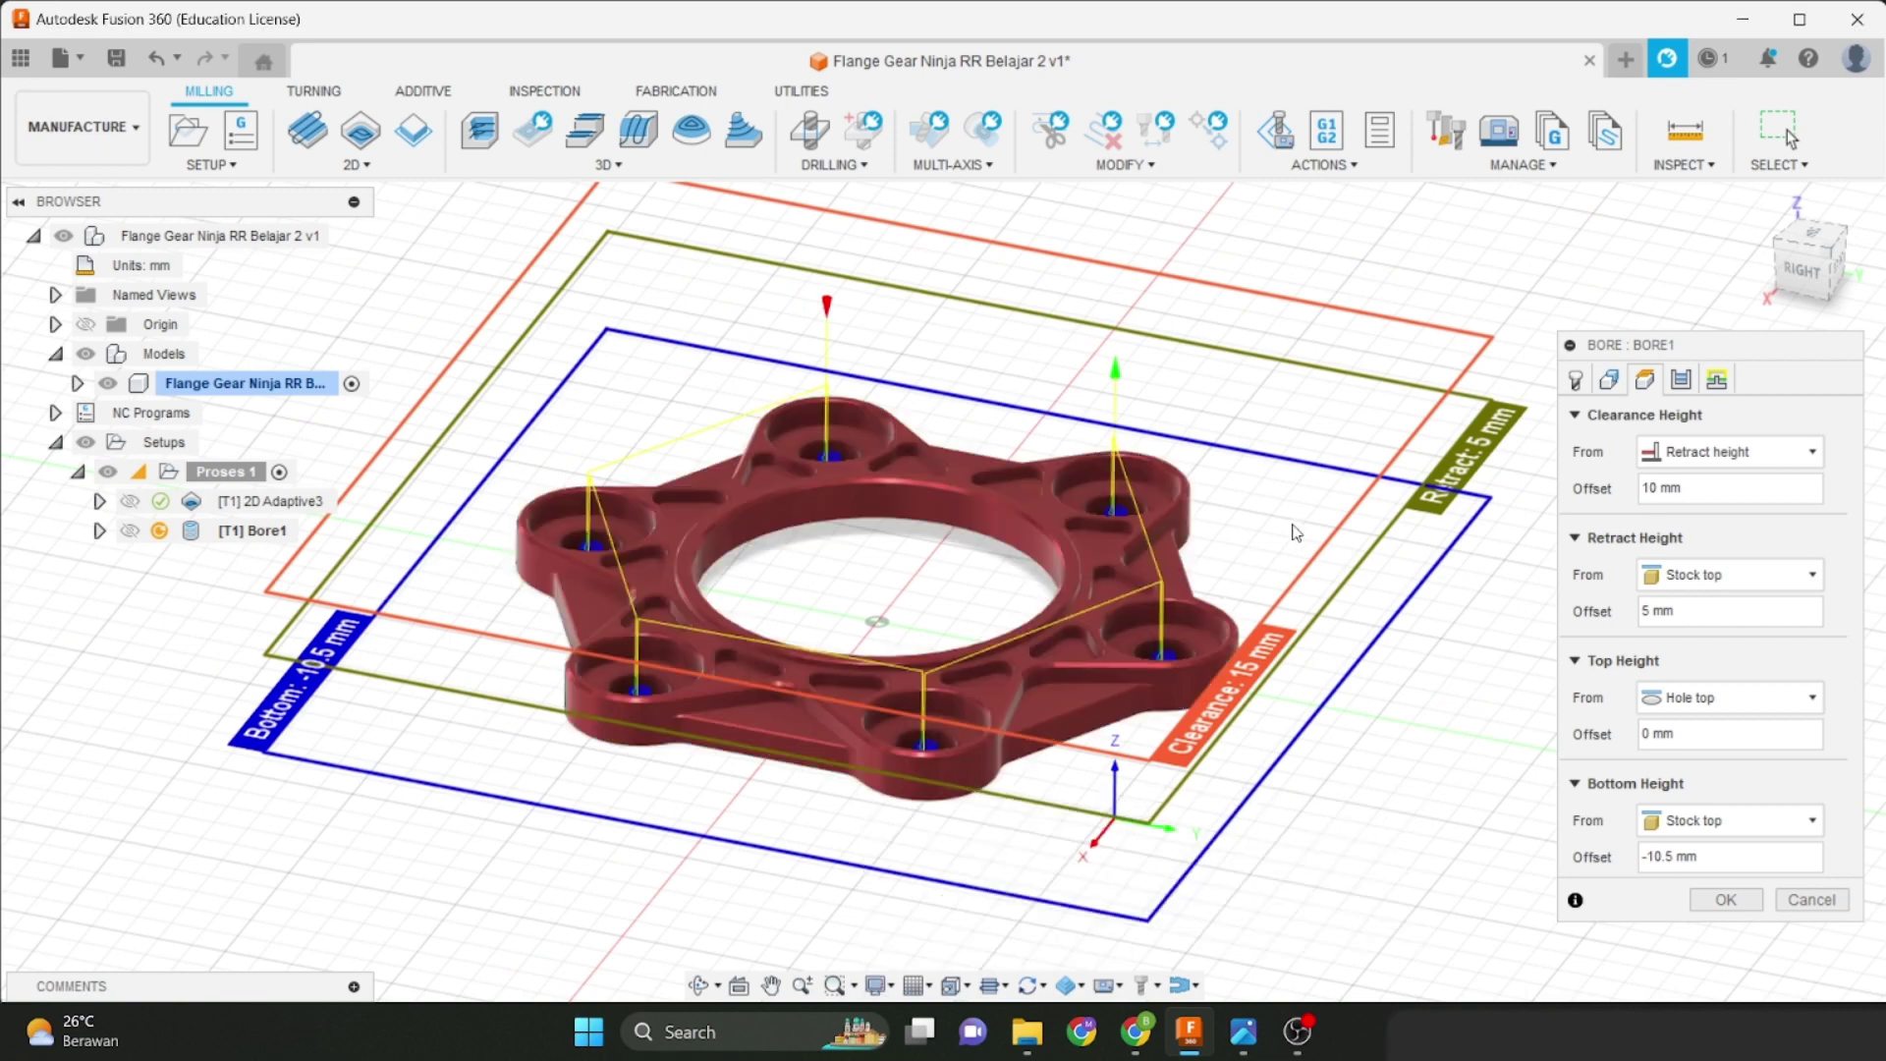
Try multiple passes for the bore operation with a 0.5 mm stepover and inspect the toolpath in one bolt hole.
click(1680, 383)
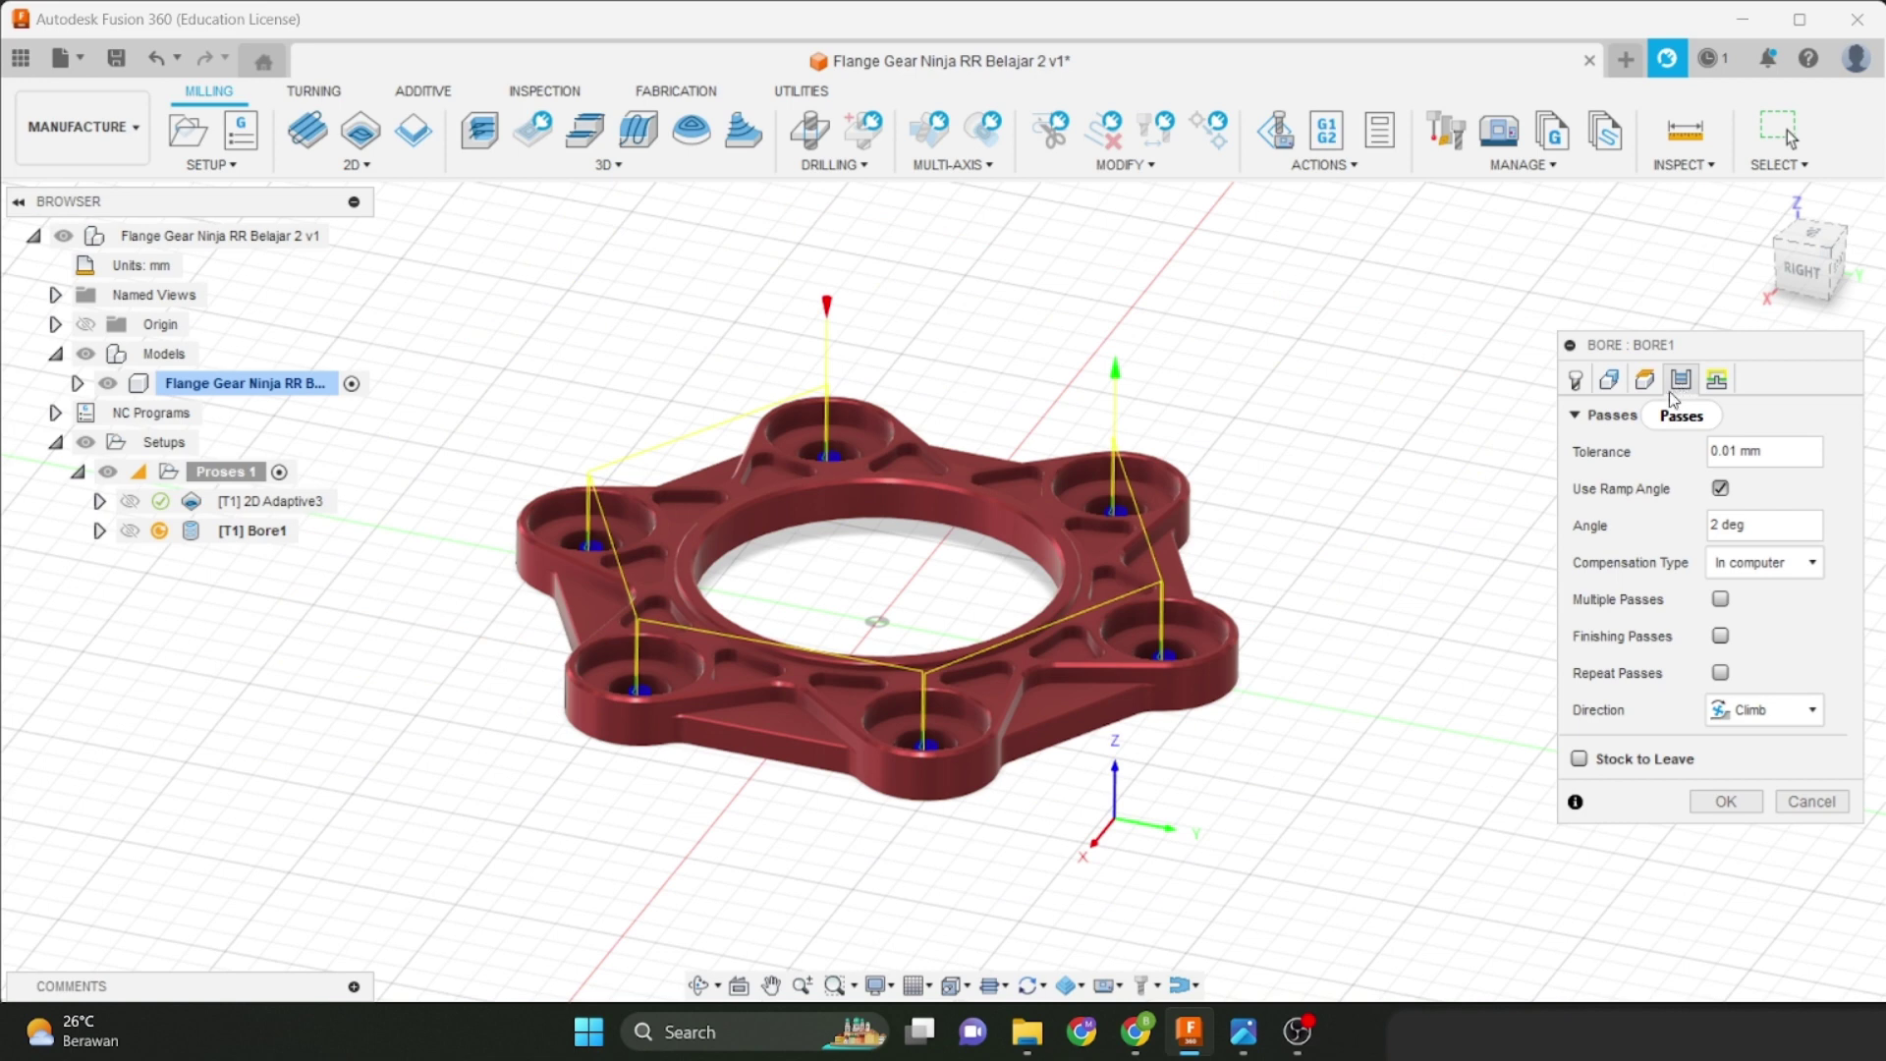
click(1721, 599)
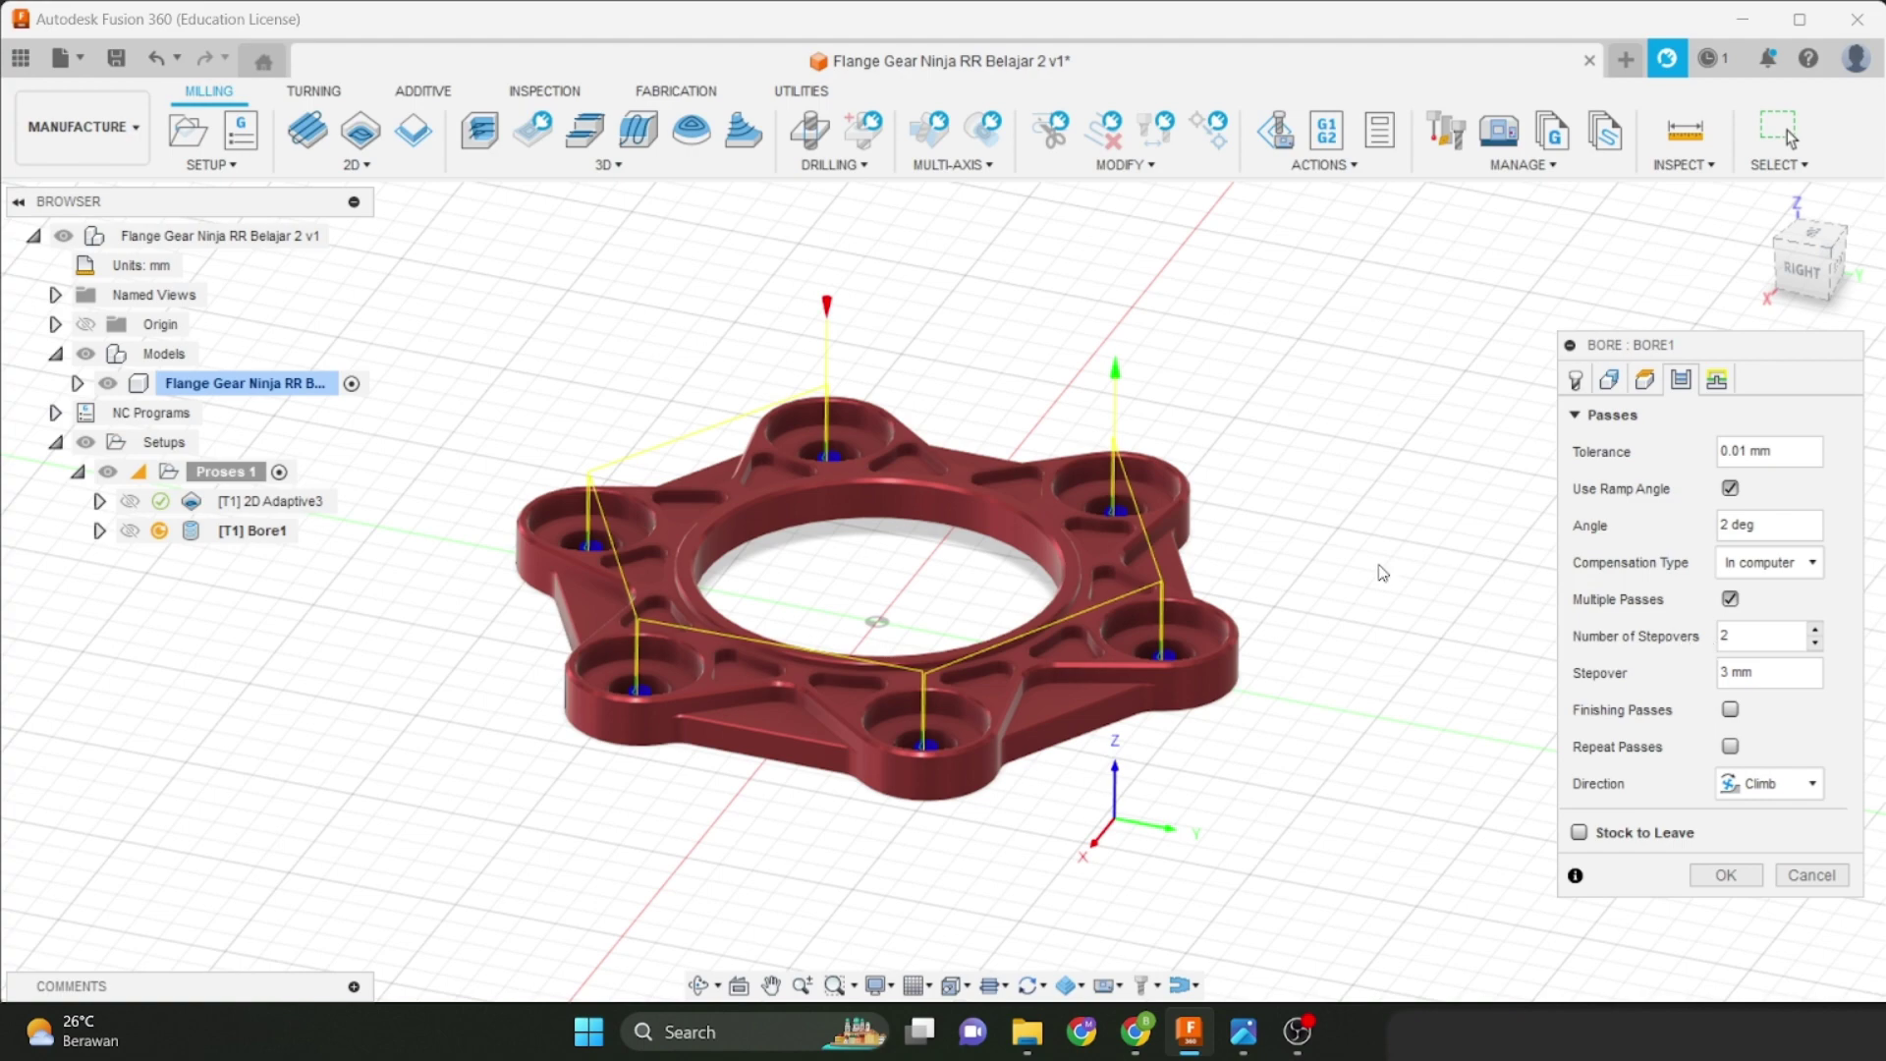
scroll(1145, 456, up, 5)
scroll(1047, 530, up, 2)
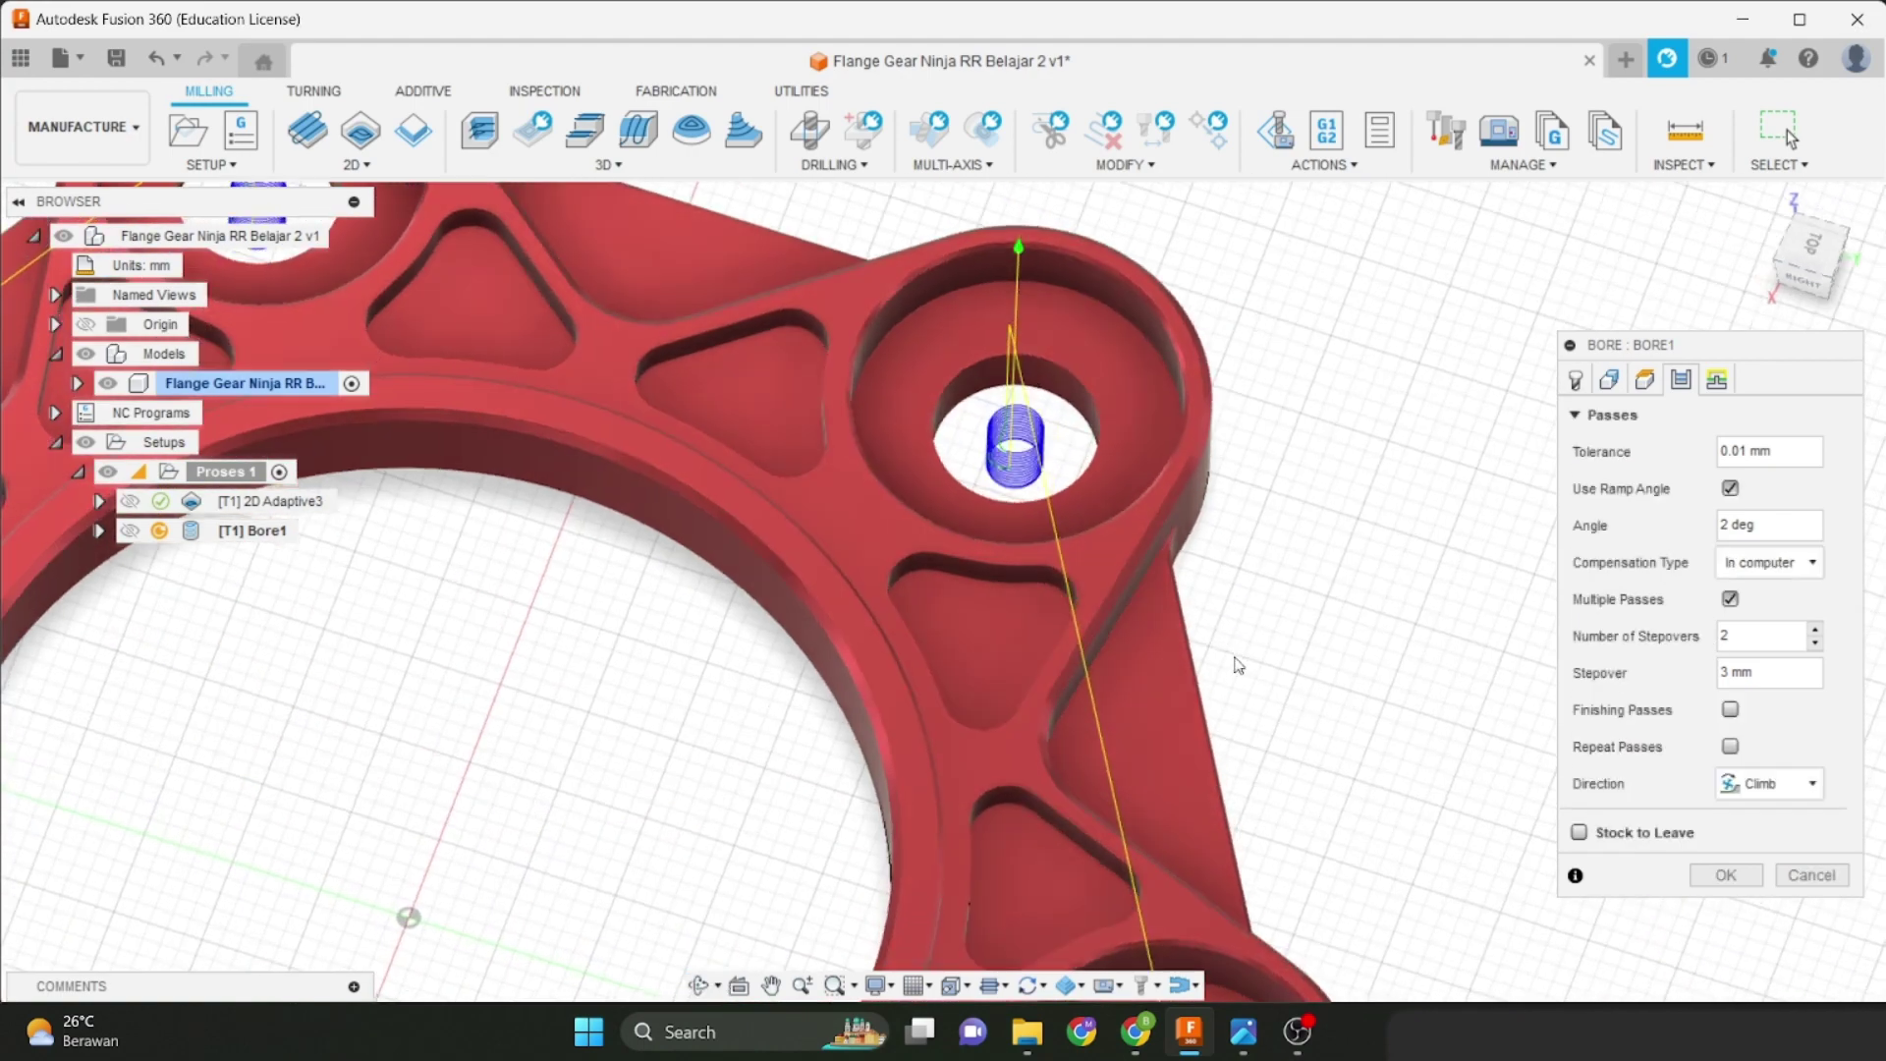
scroll(1047, 528, up, 4)
scroll(1046, 527, up, 2)
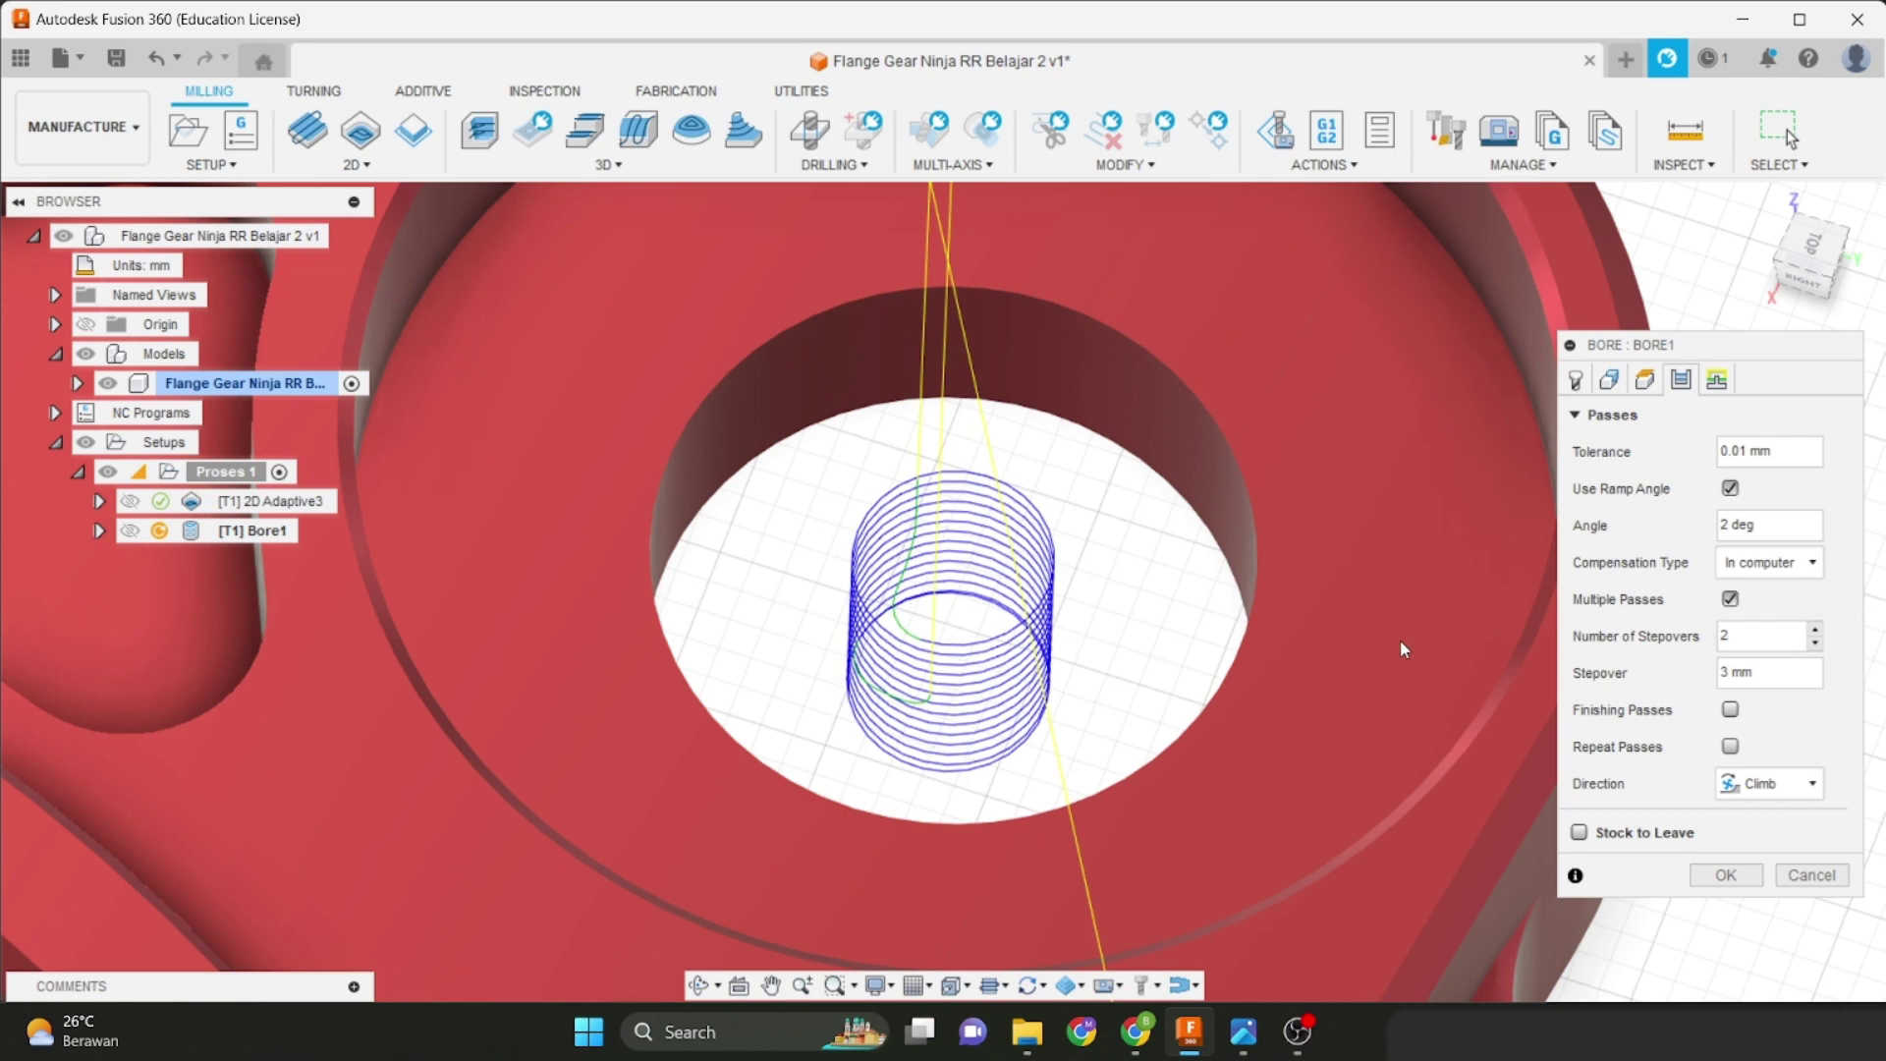
scroll(1001, 639, up, 5)
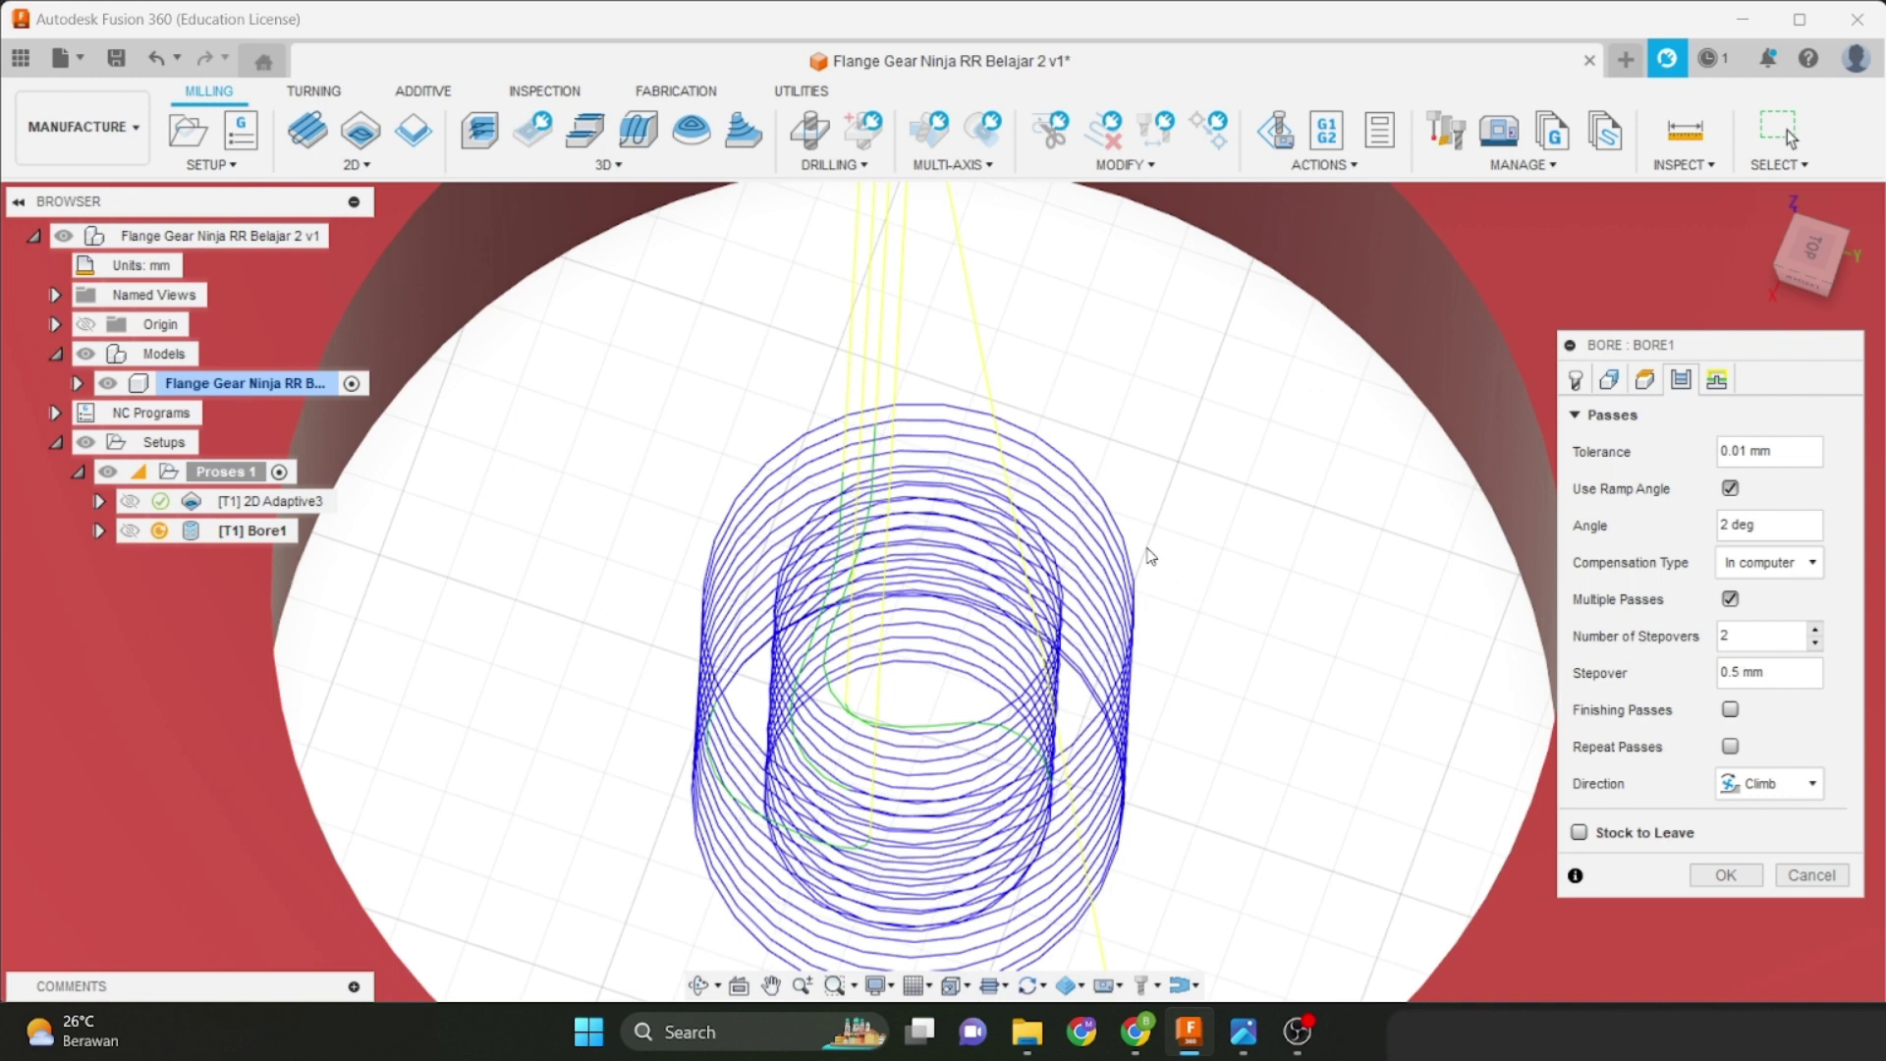
scroll(1142, 555, down, 2)
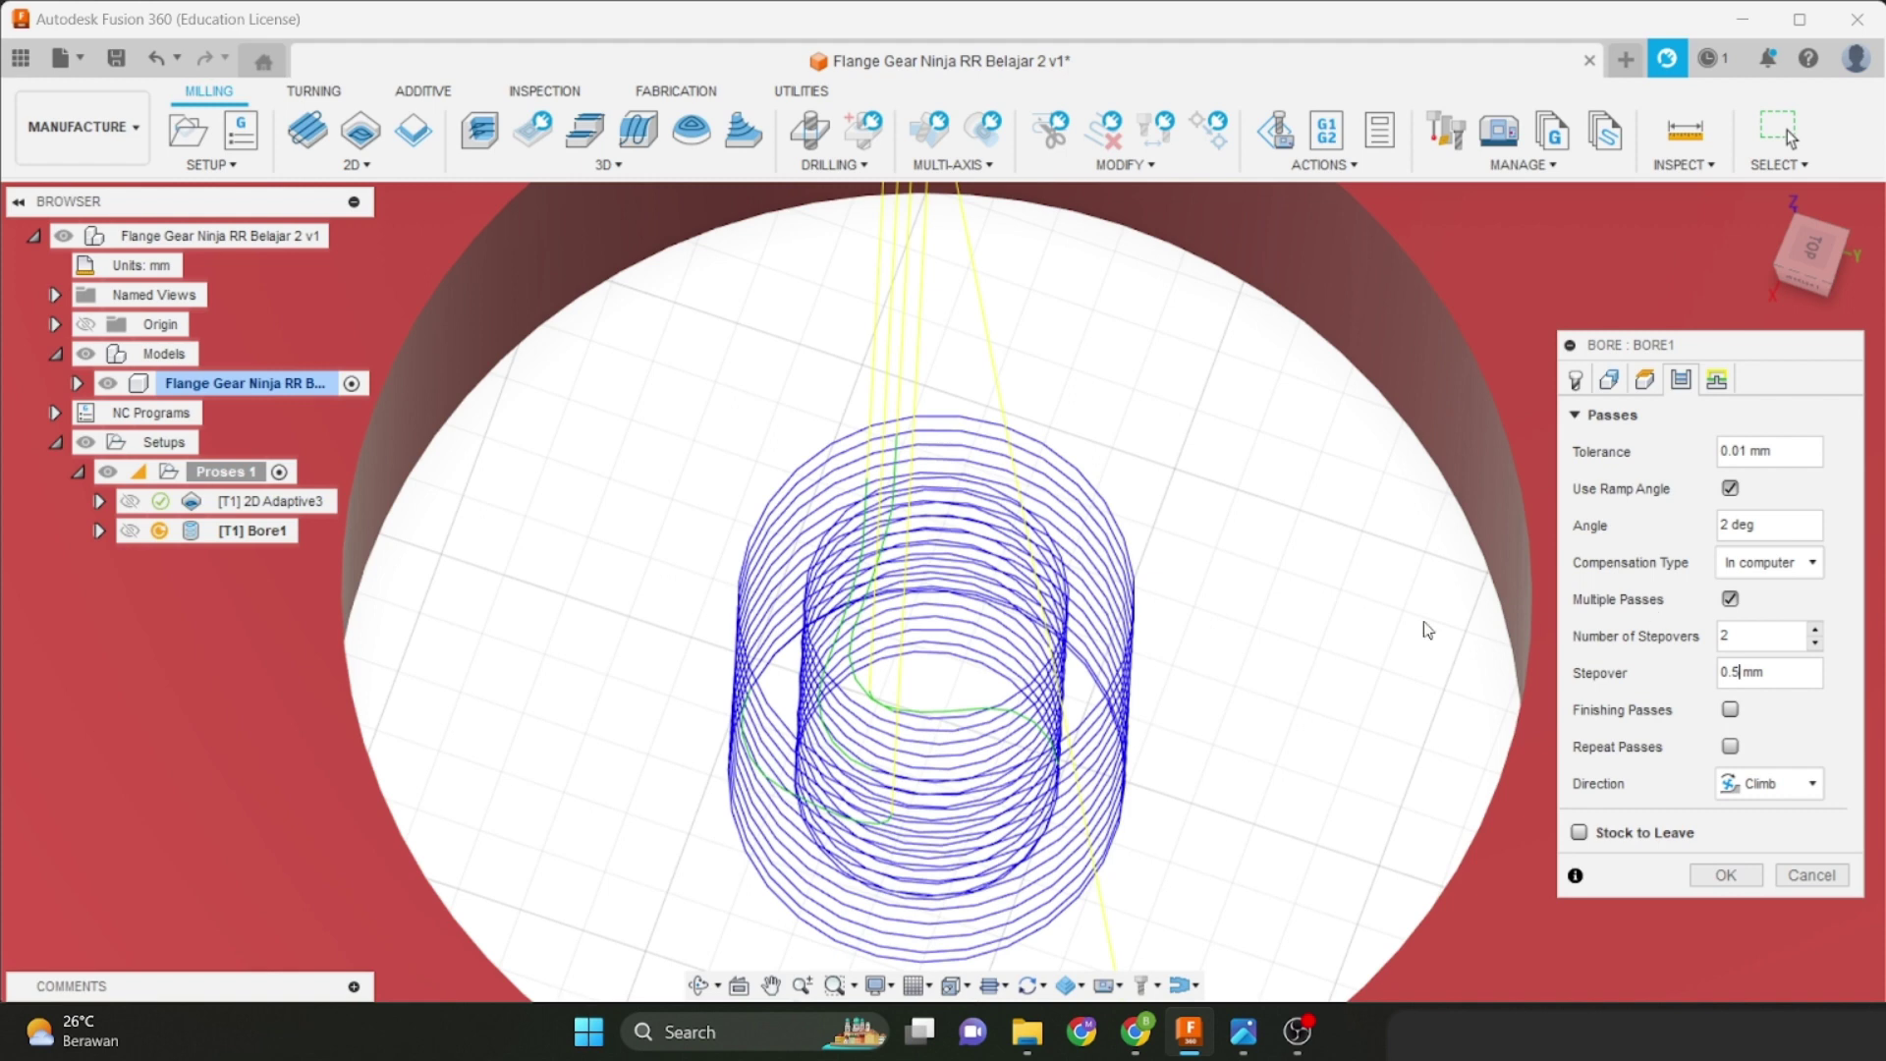
shift+middle_drag(1427, 629, 1153, 643)
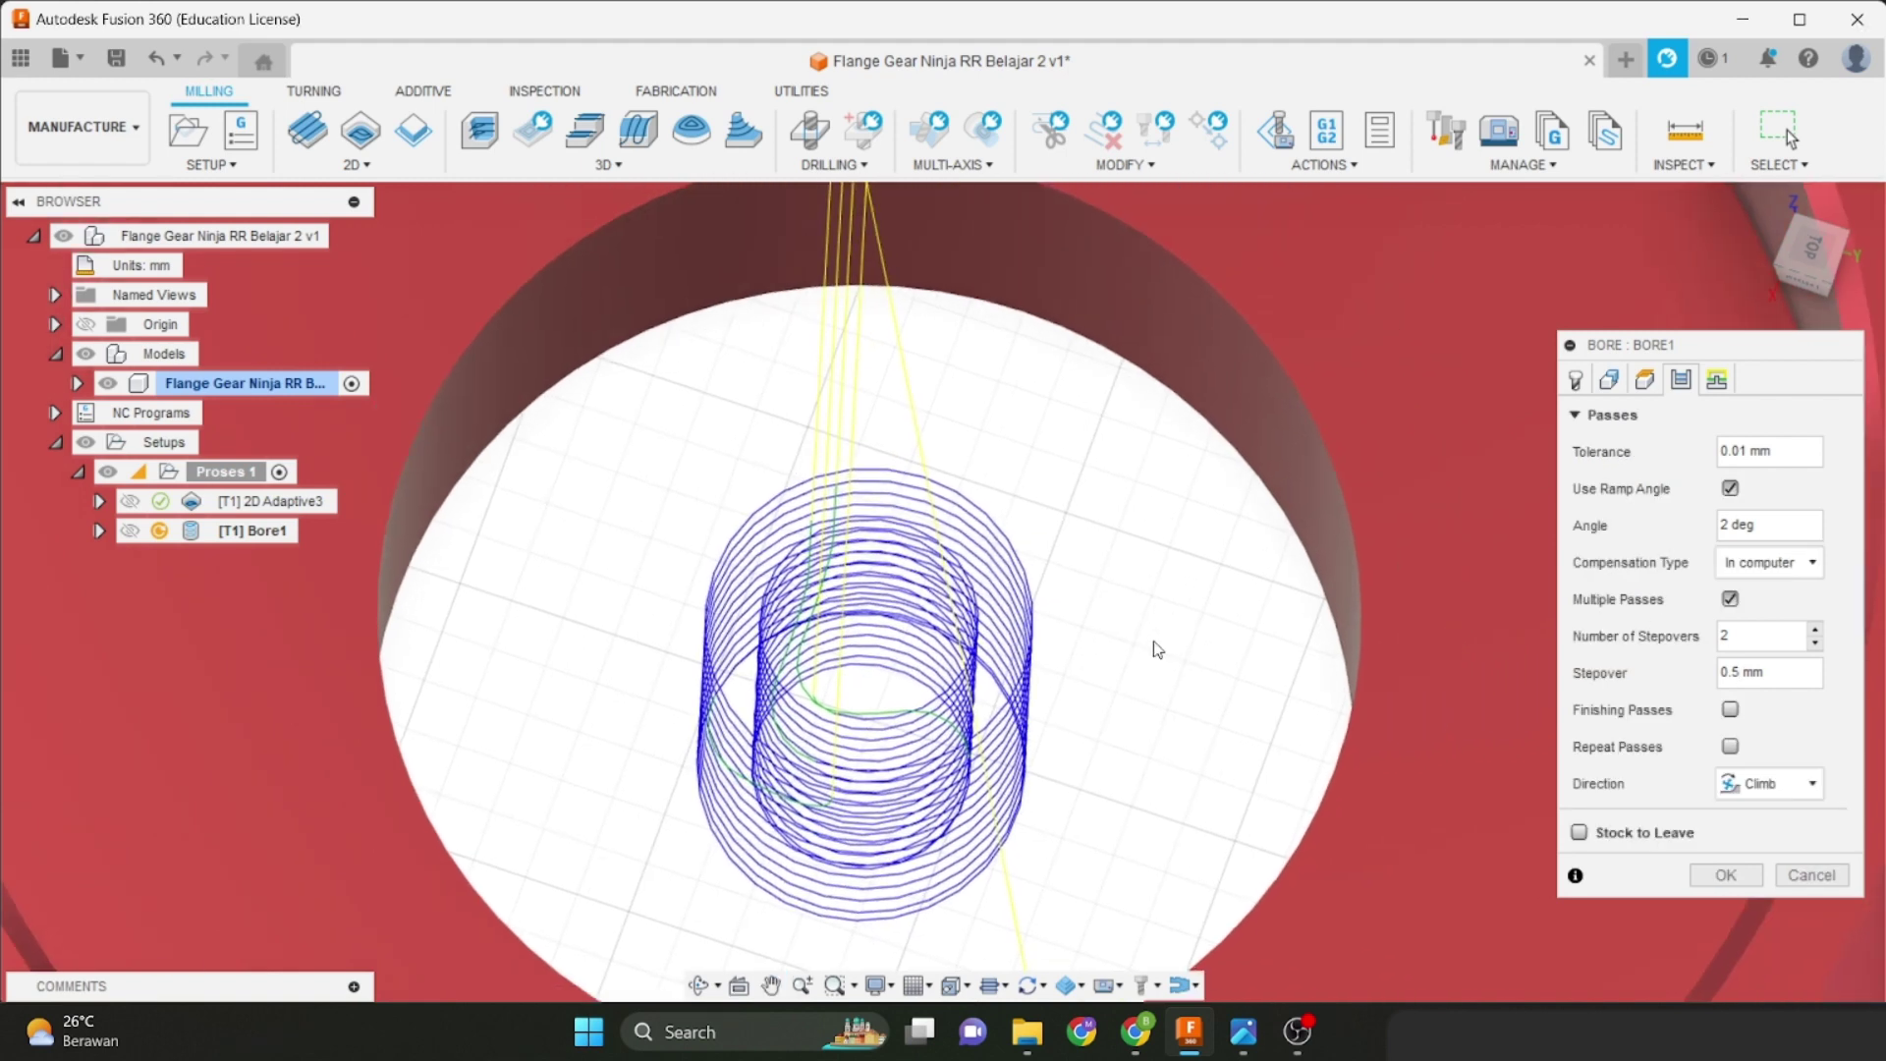
scroll(1120, 625, down, 2)
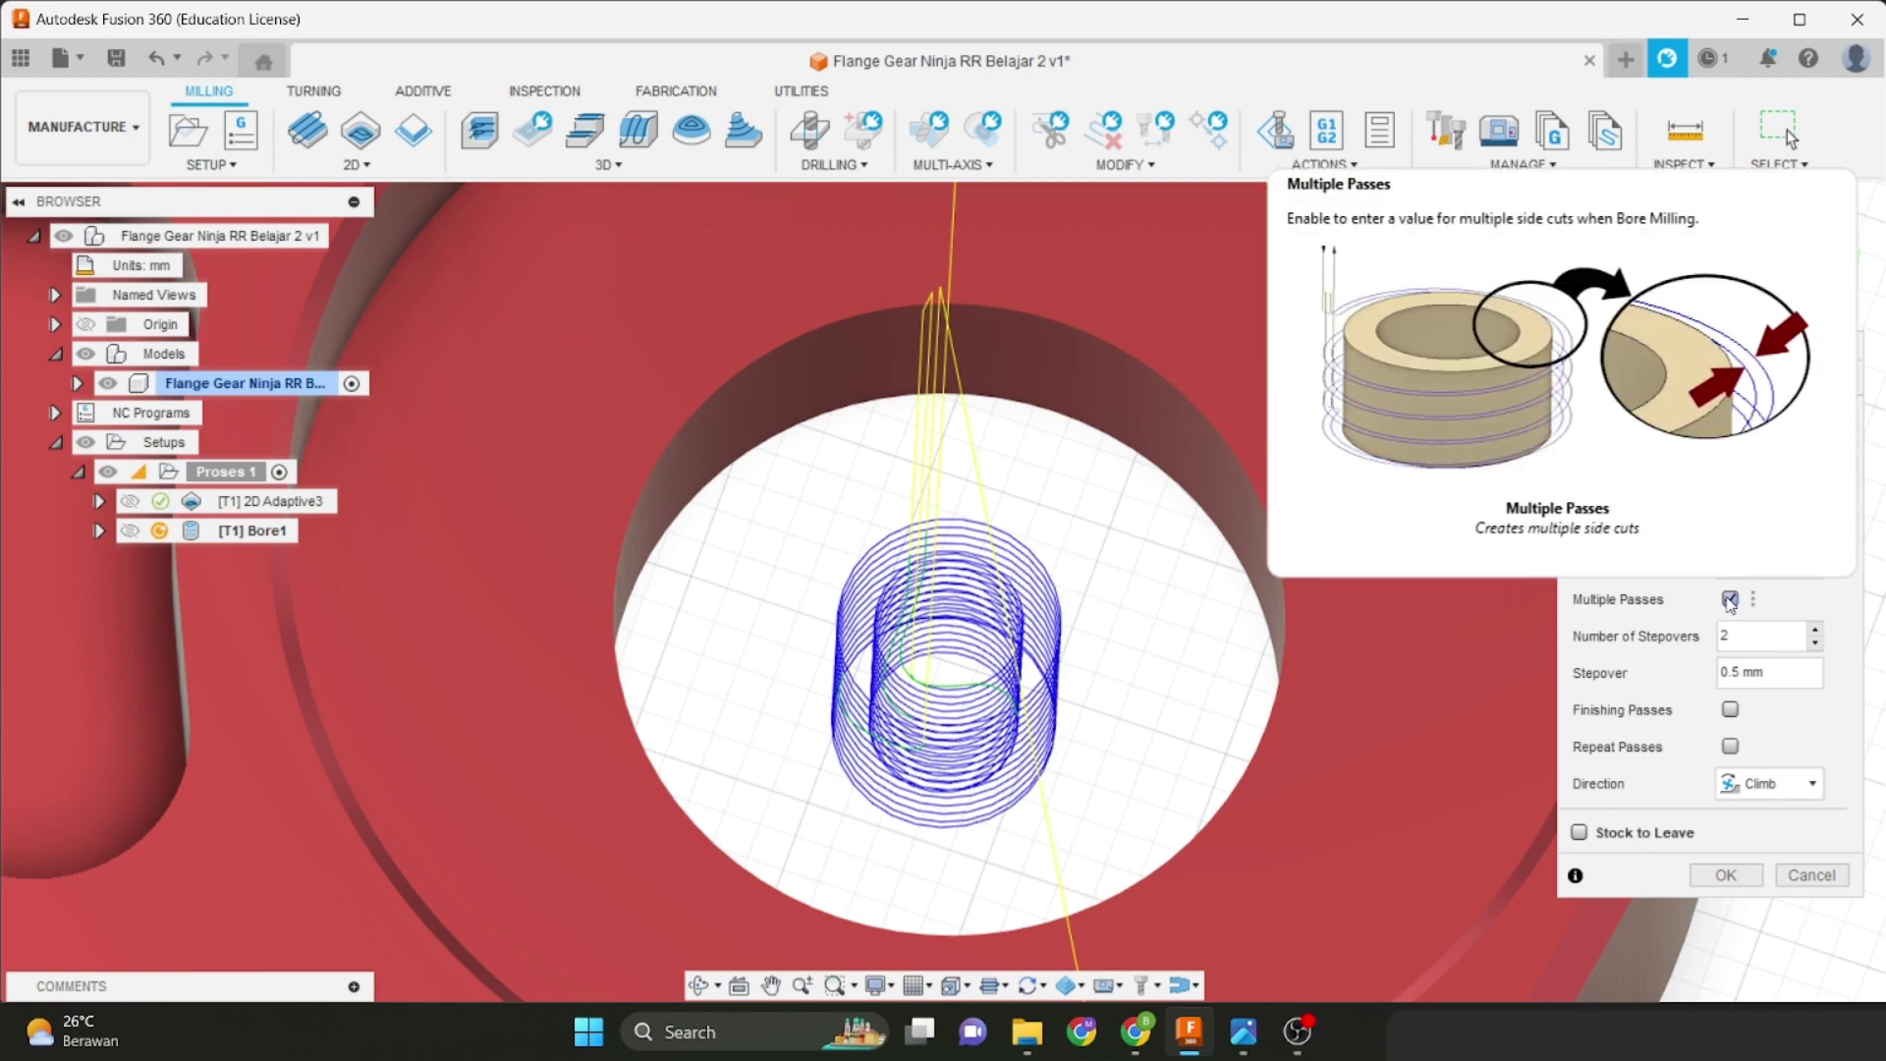
Turn off multiple passes for the bore operation.
click(1730, 598)
scroll(1187, 677, down, 3)
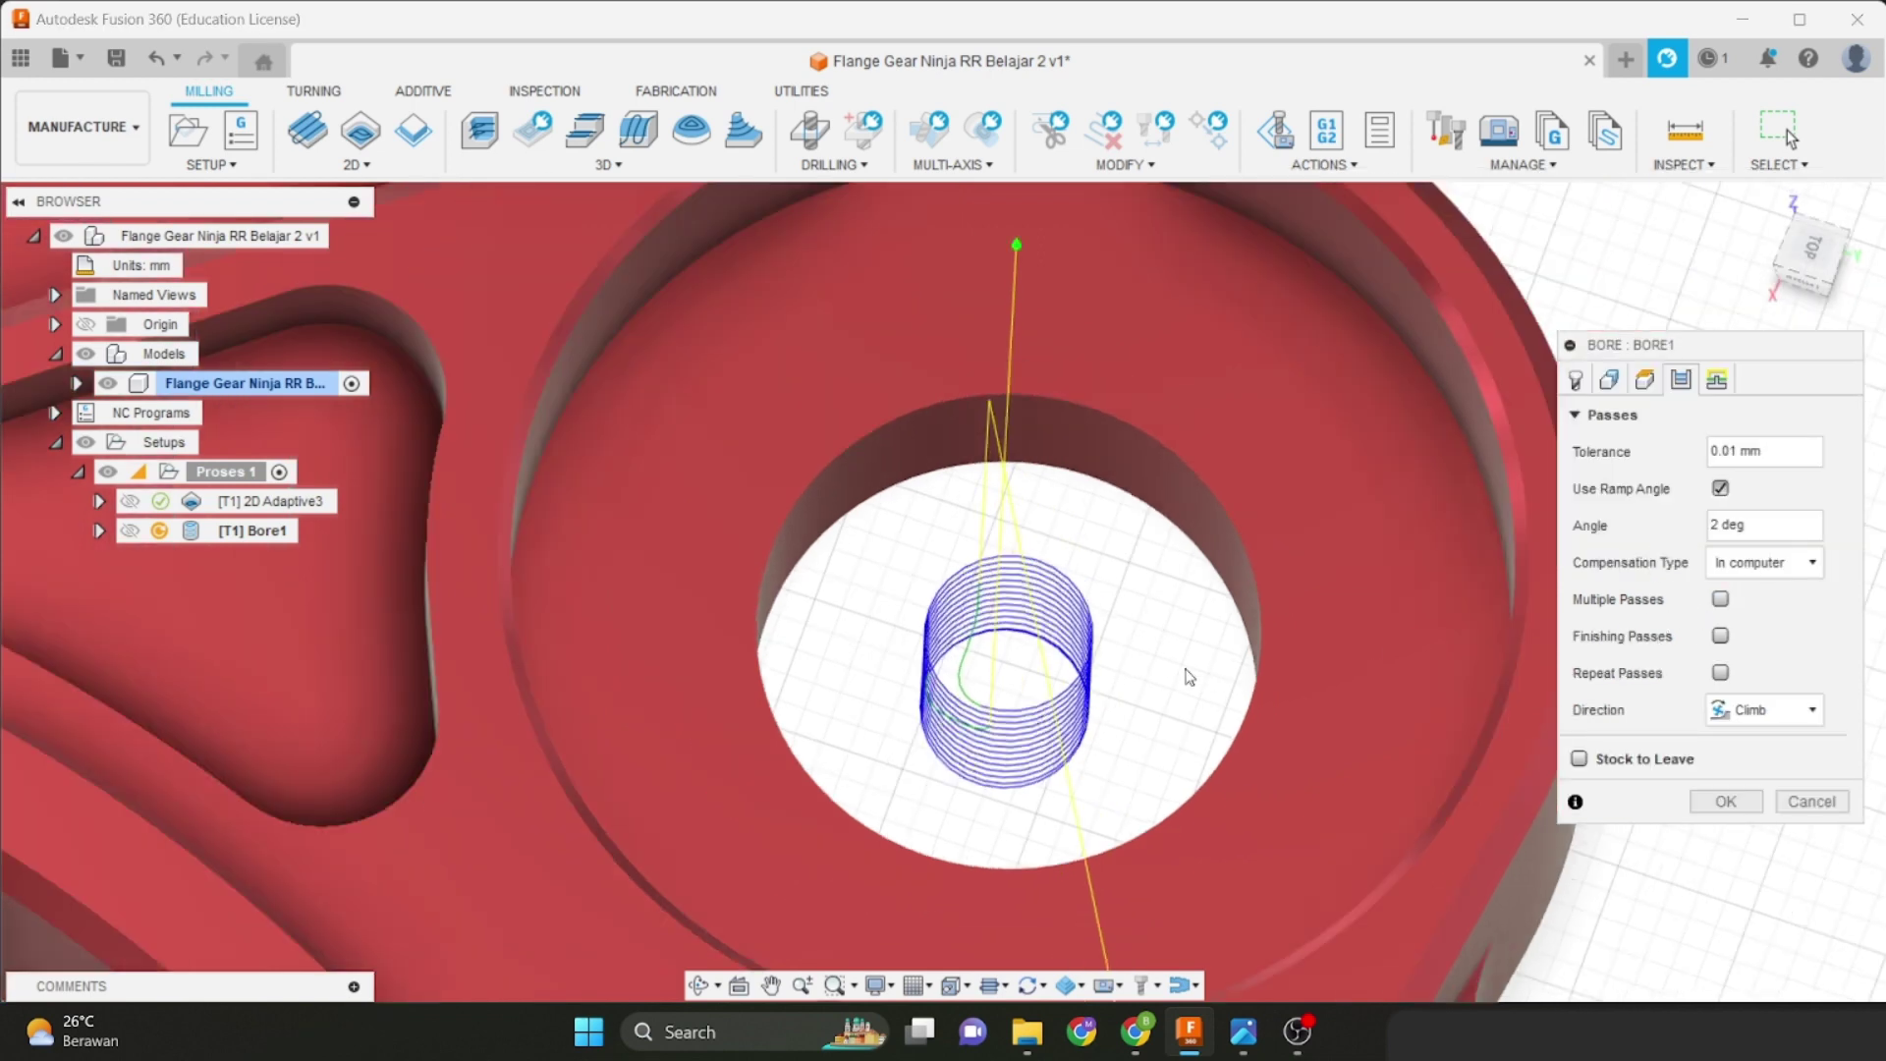
scroll(1186, 678, down, 3)
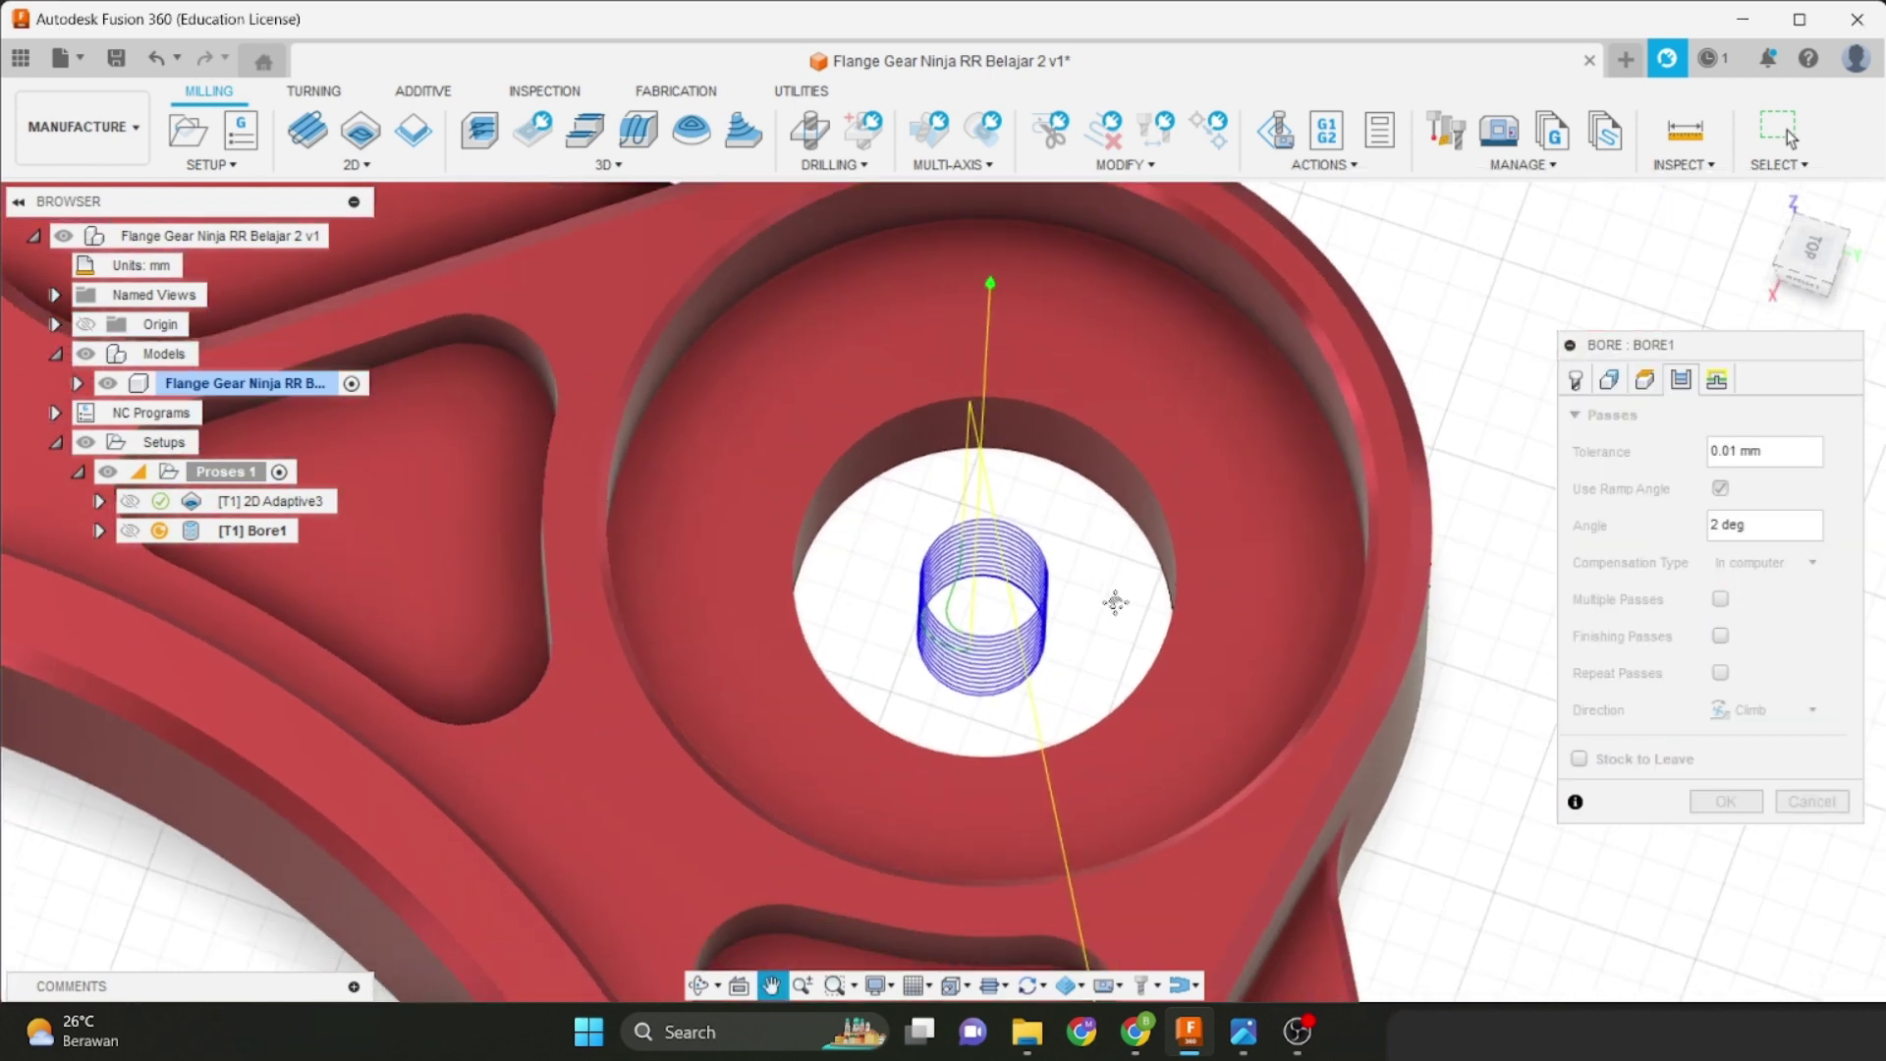
Enable Lead To Center in the bore operation's linking settings and generate the toolpath.
click(1717, 379)
scroll(1133, 605, down, 6)
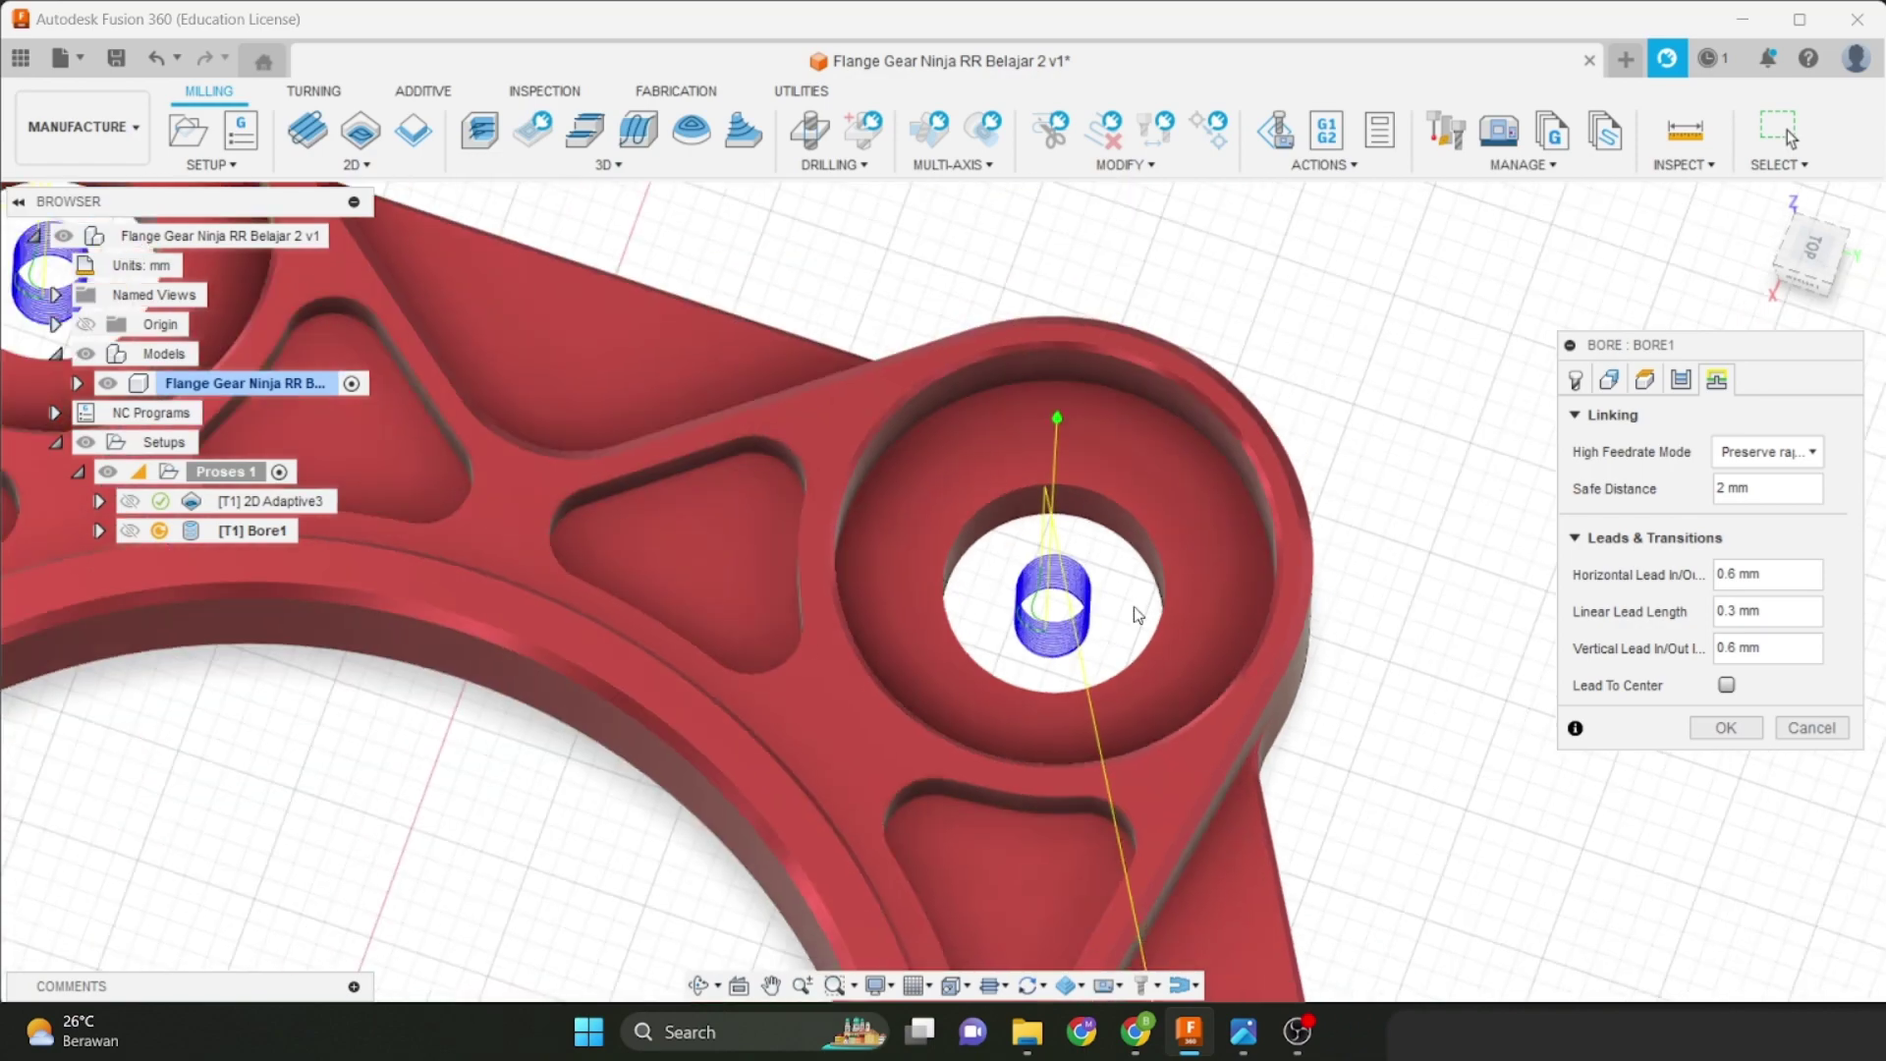
shift+middle_drag(1085, 646, 1099, 584)
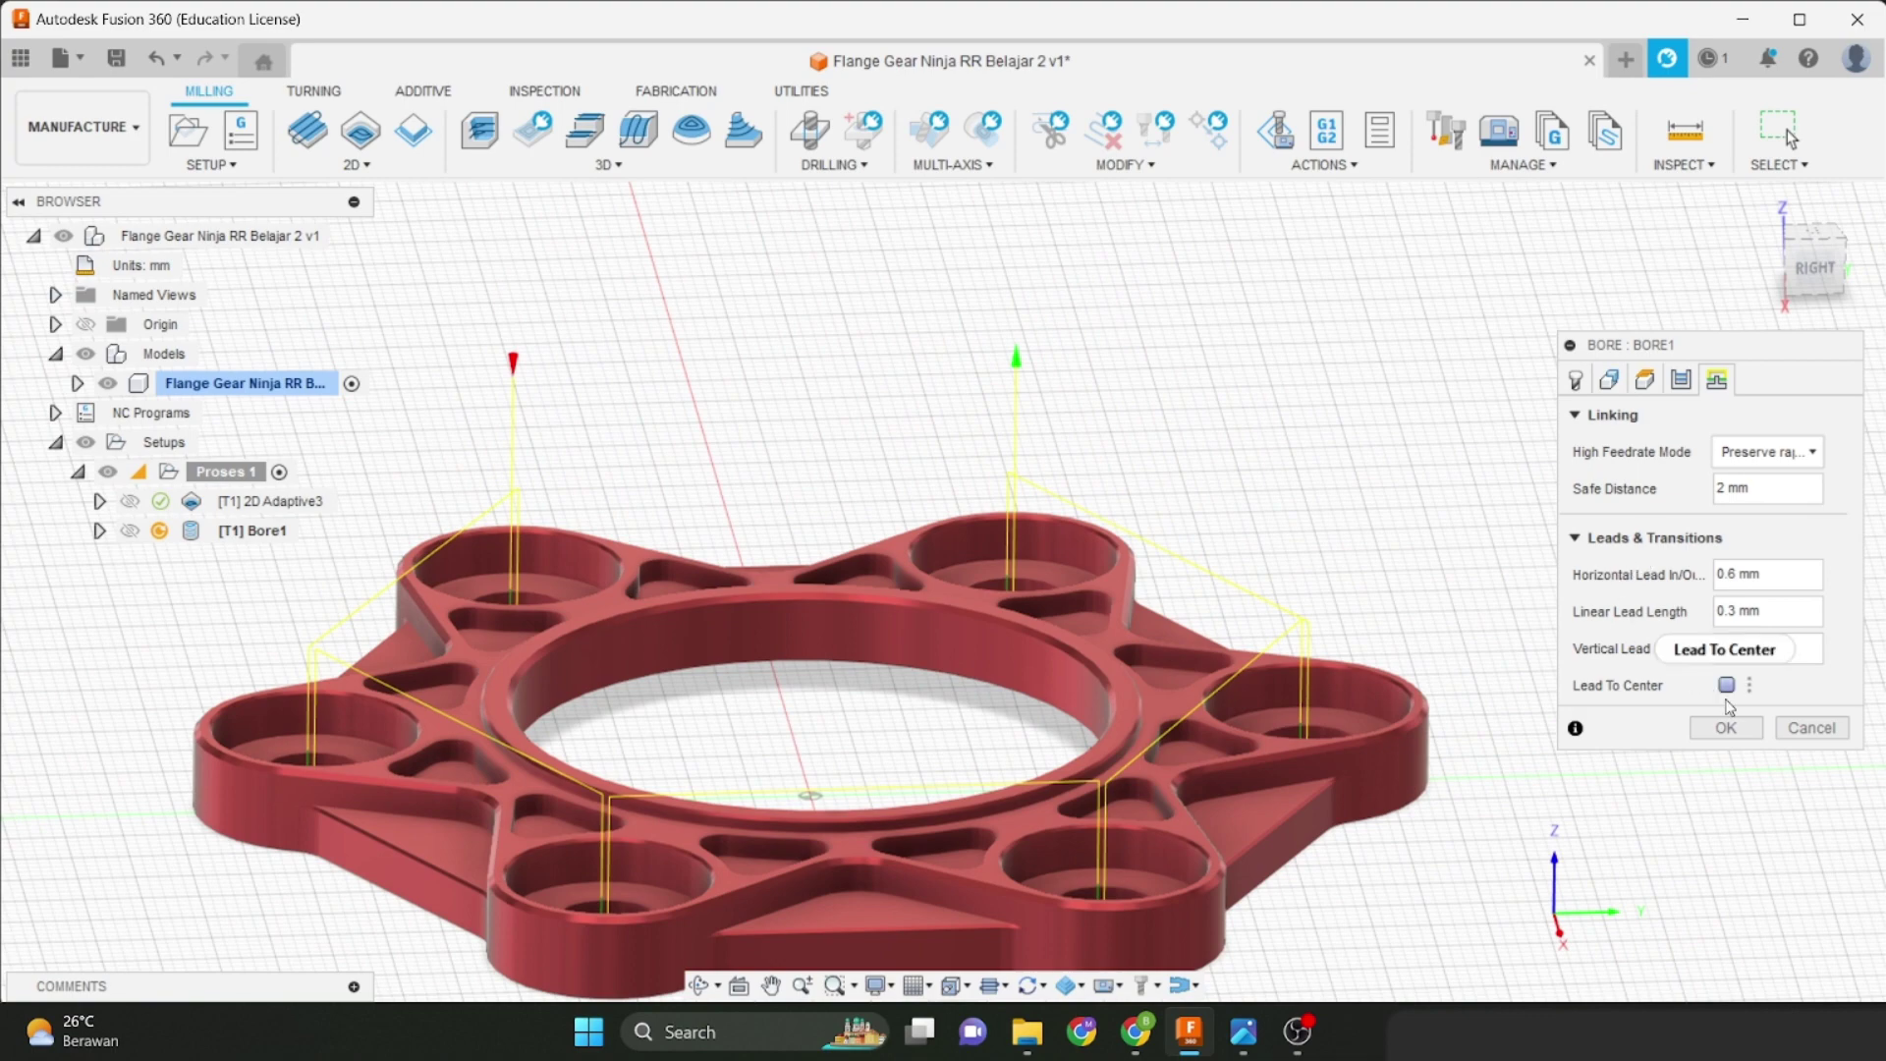
mouse_move(1728, 688)
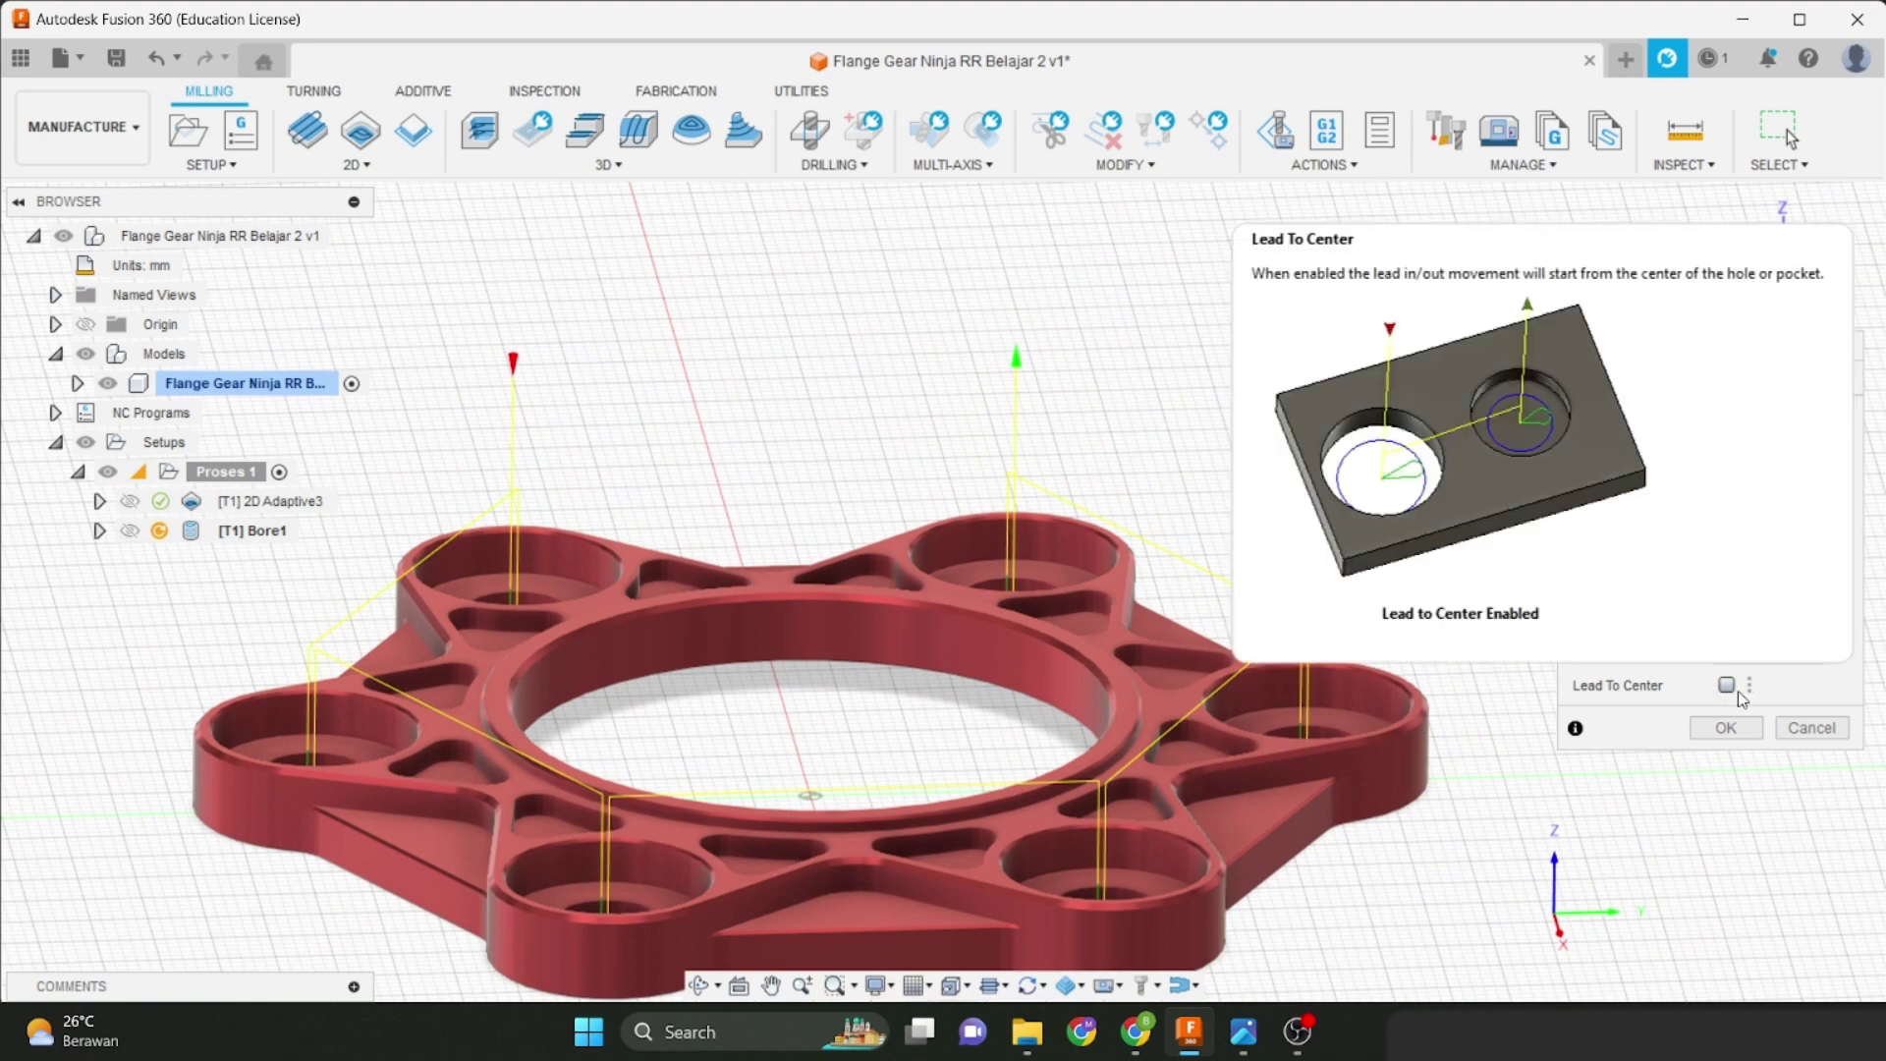
click(1727, 685)
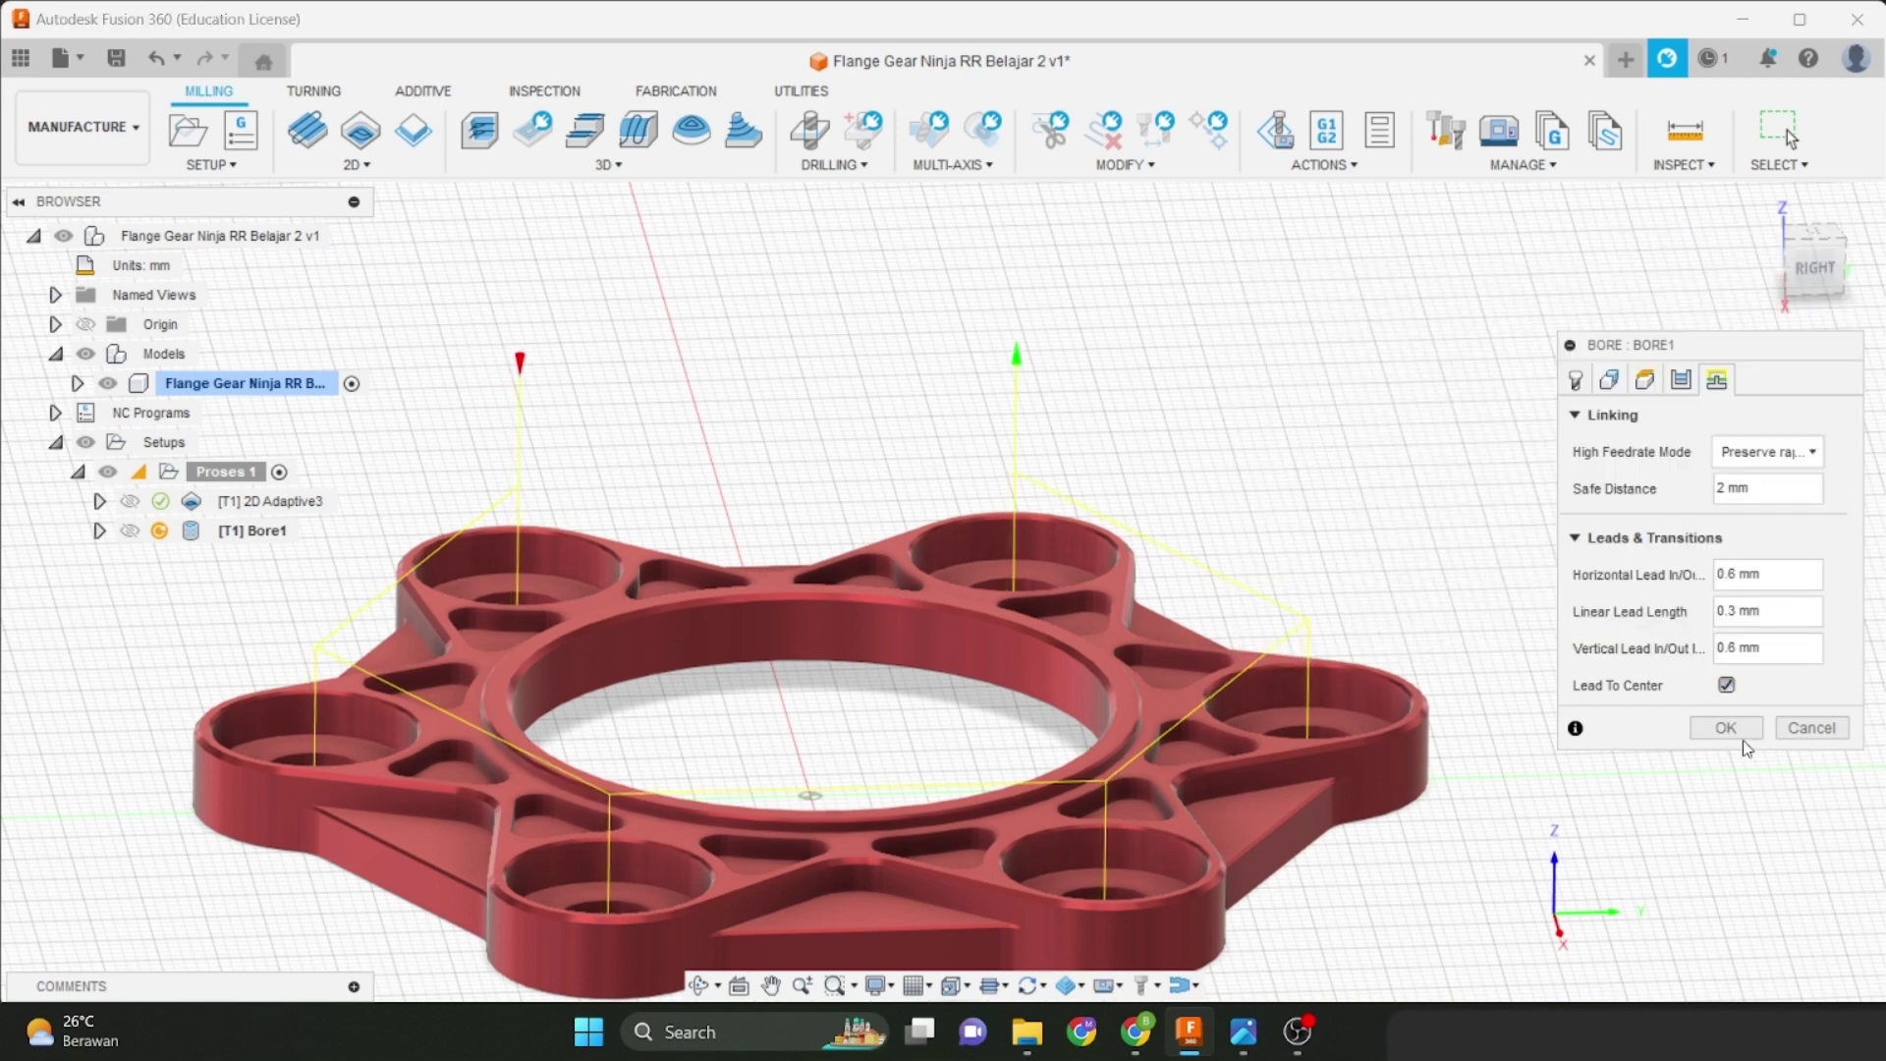
click(1729, 728)
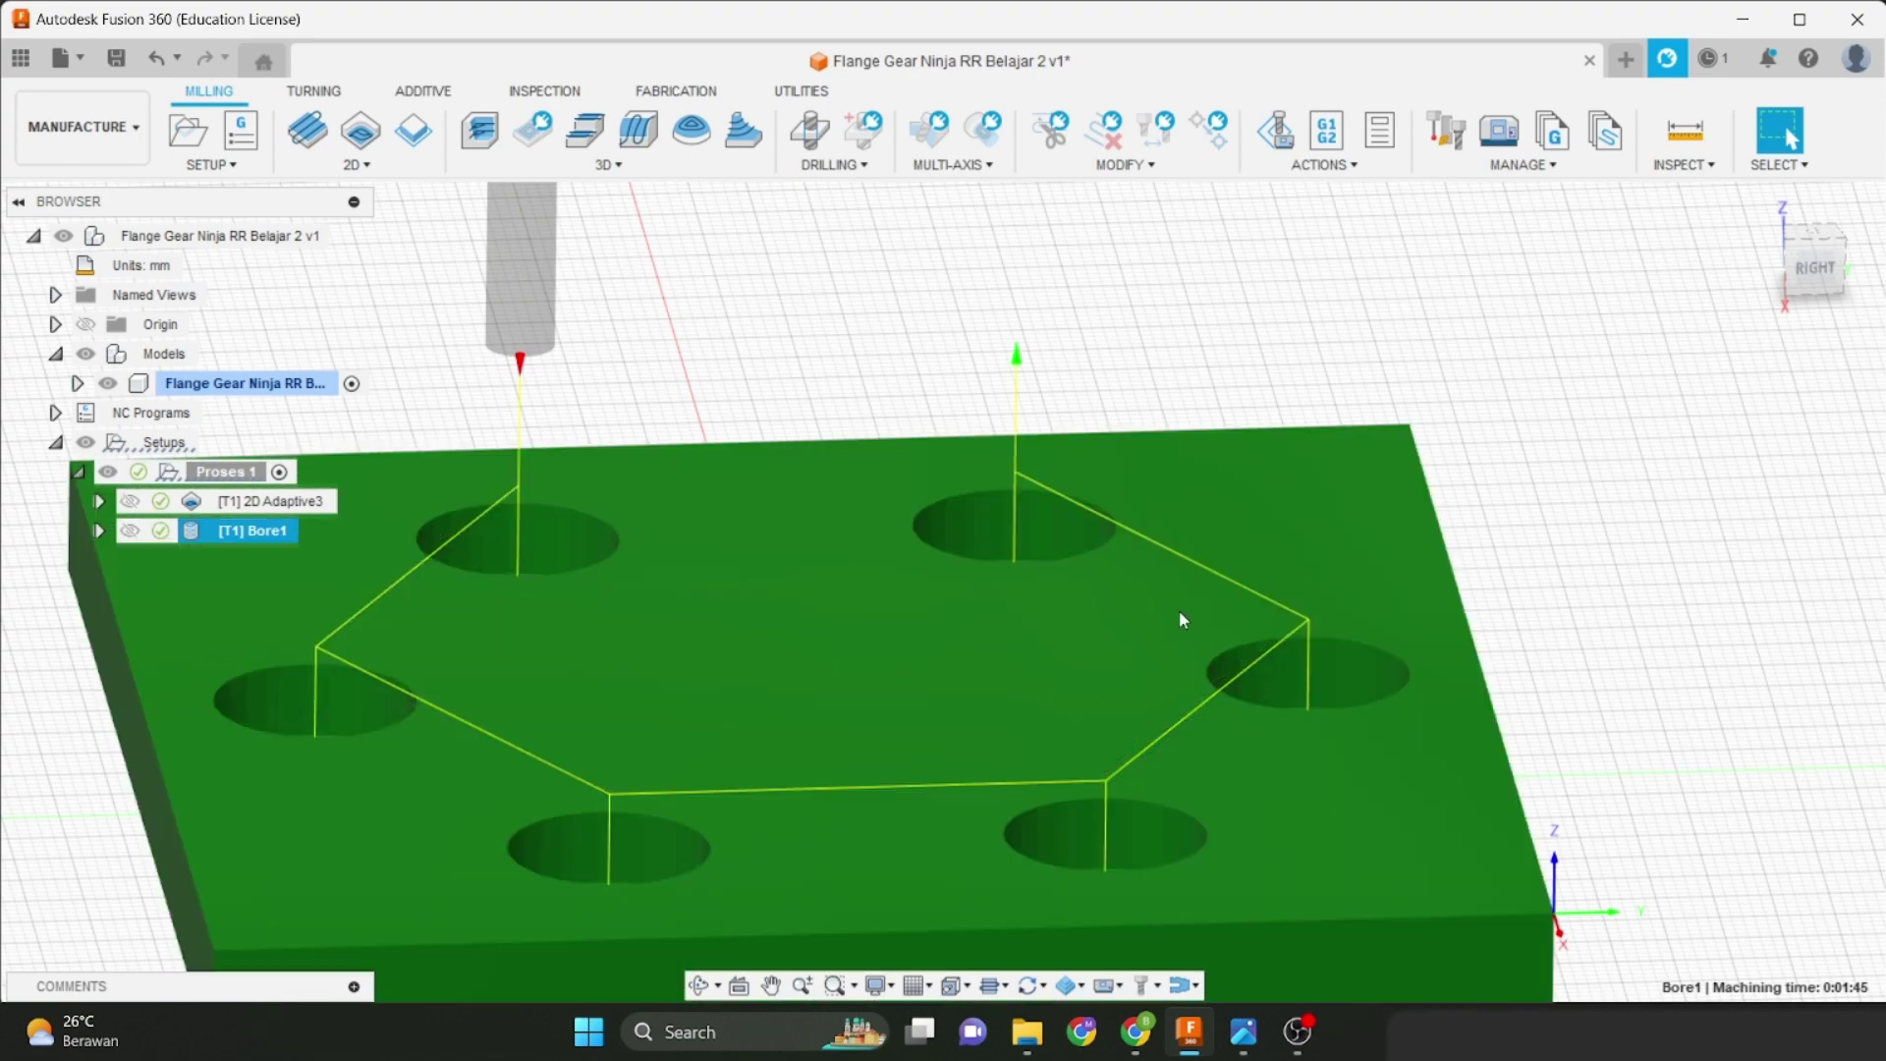
Start the machining simulation for the Bore1 operation and view the stock at an angle from above.
shift+middle_drag(1186, 619, 1184, 575)
key(Escape)
click(1275, 133)
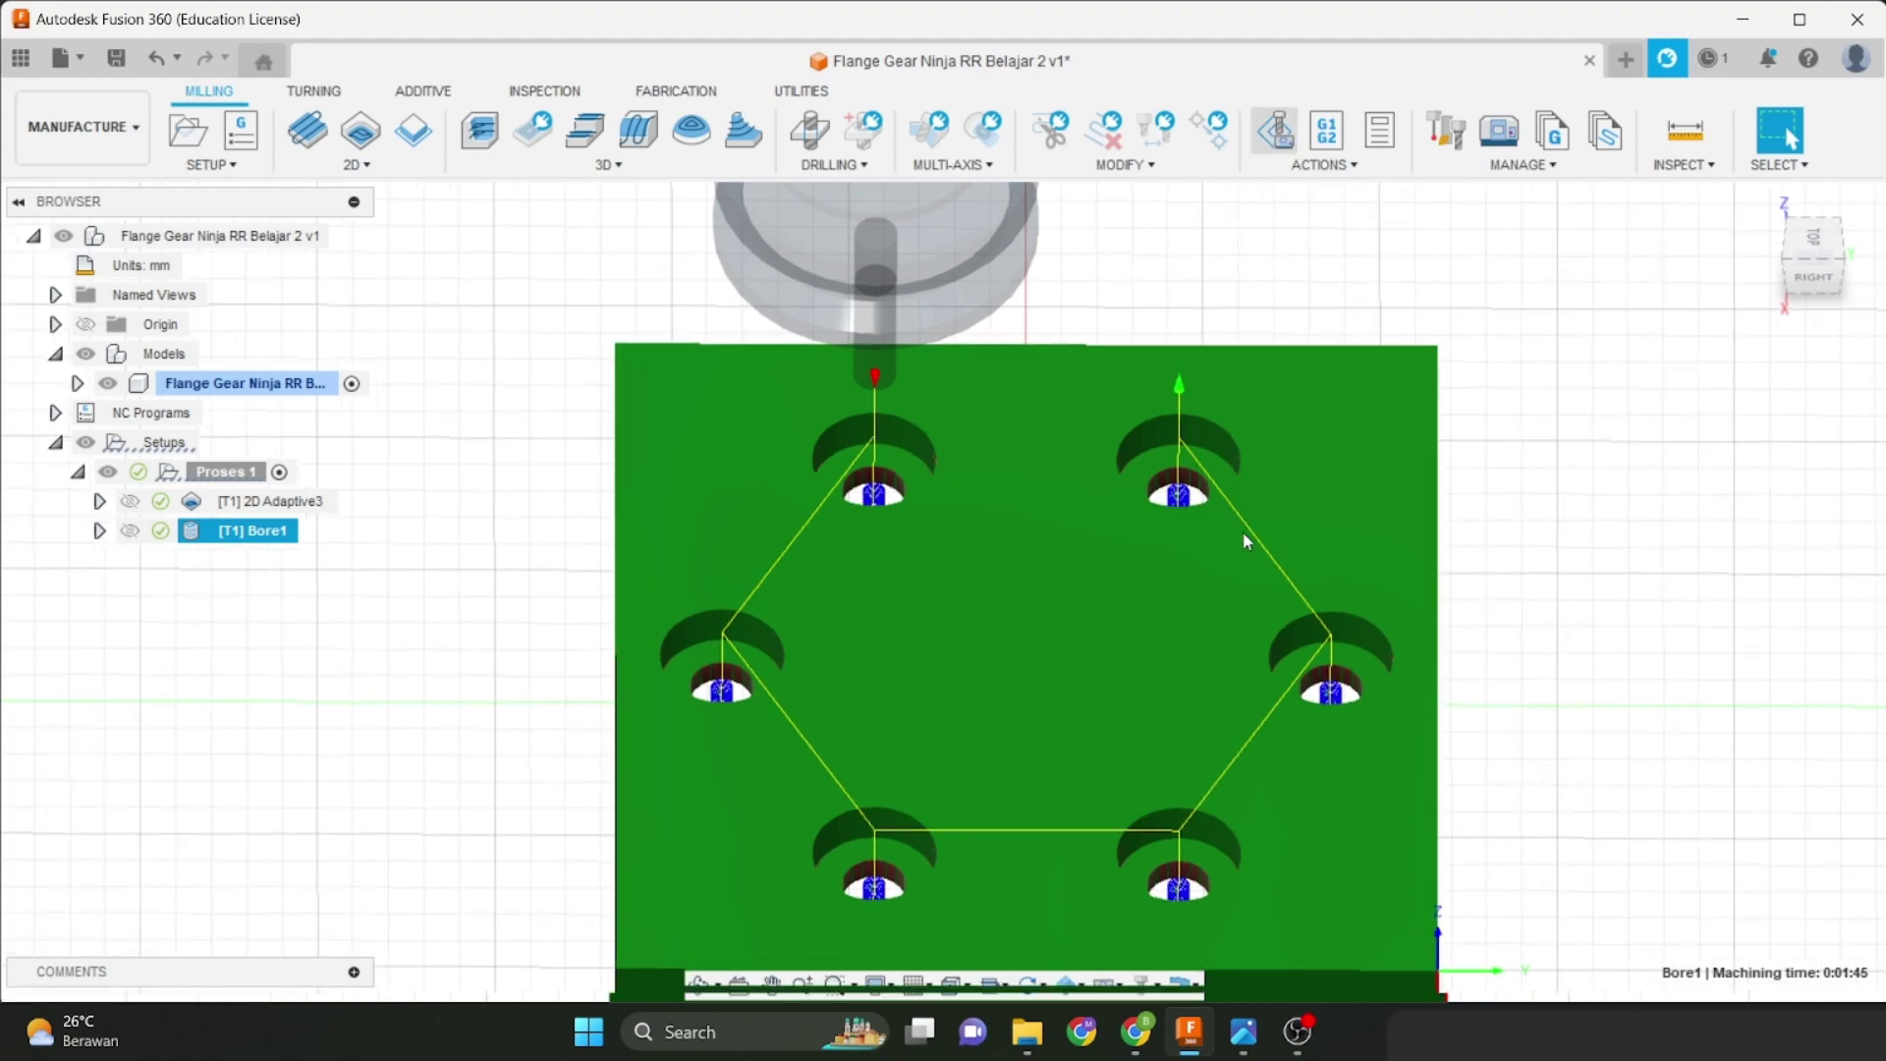
shift+middle_drag(1048, 619, 1208, 589)
click(1761, 201)
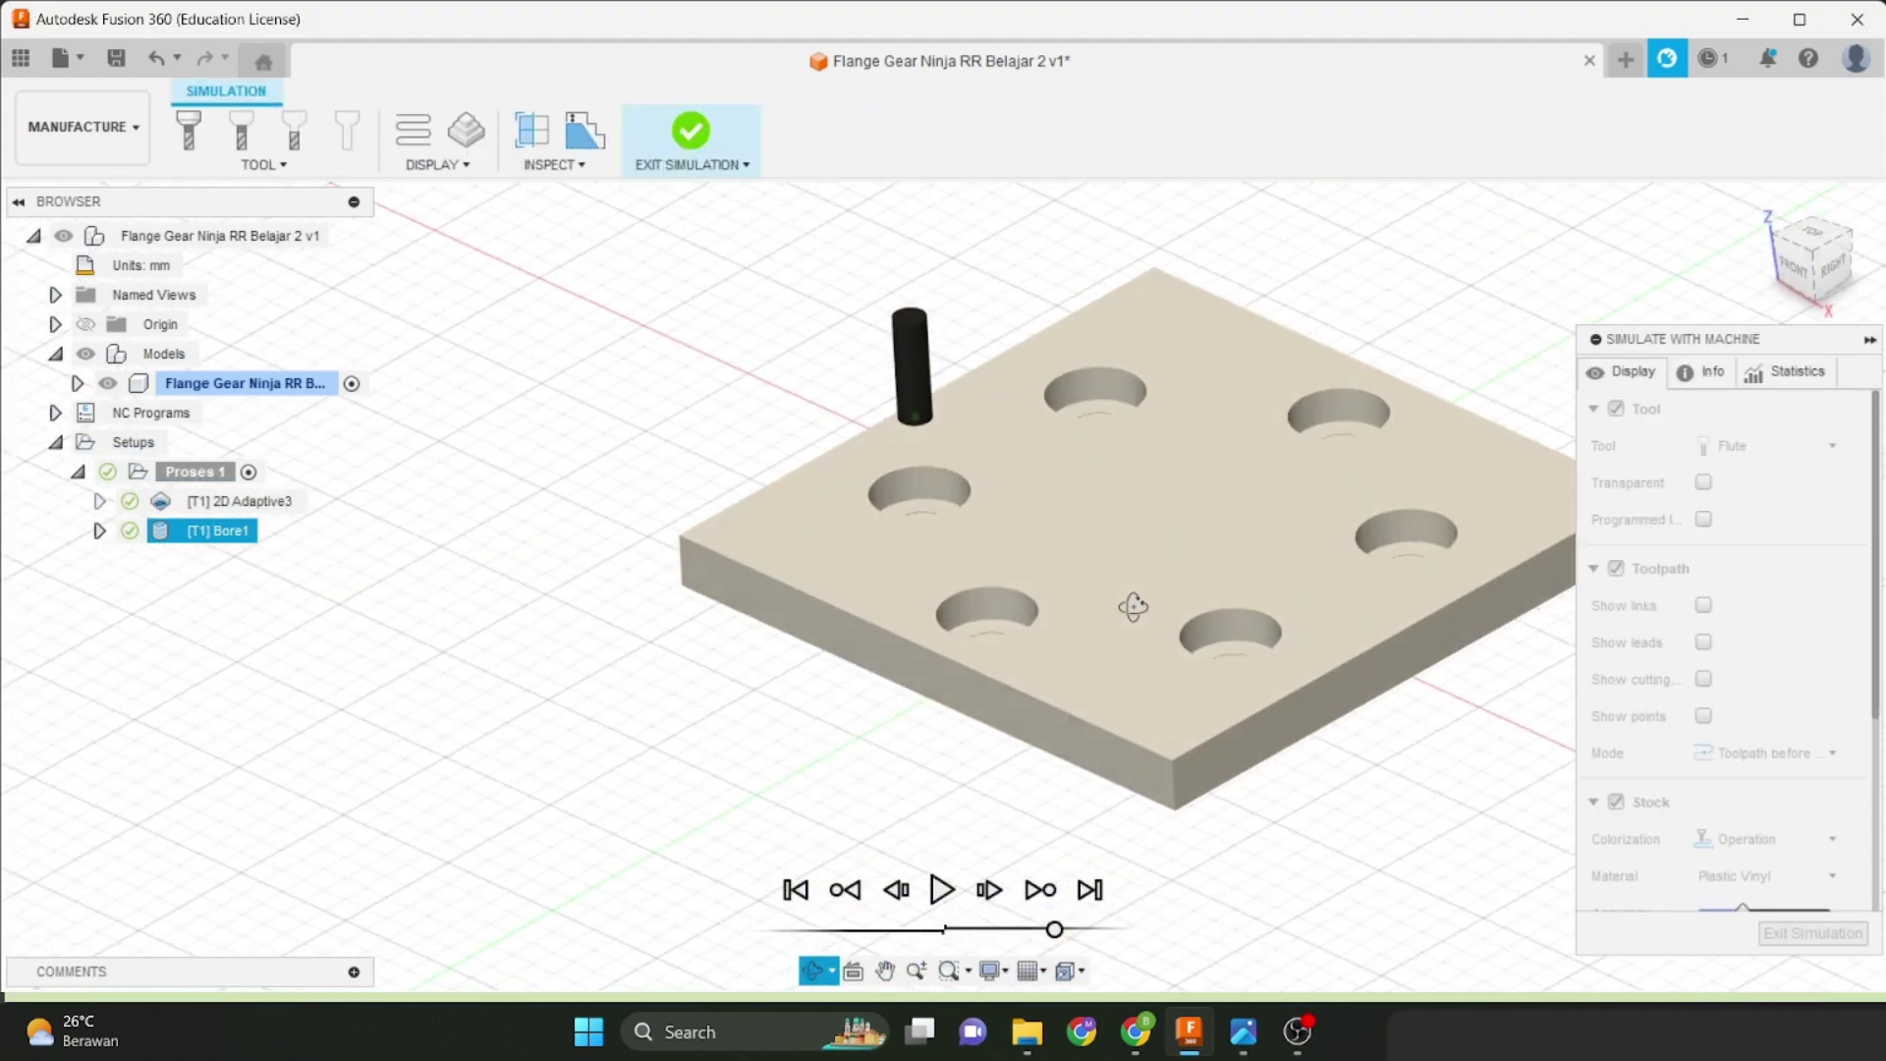
Play the Bore1 simulation at a reduced speed and examine closely how the tool cuts the first hole.
scroll(1246, 449, up, 4)
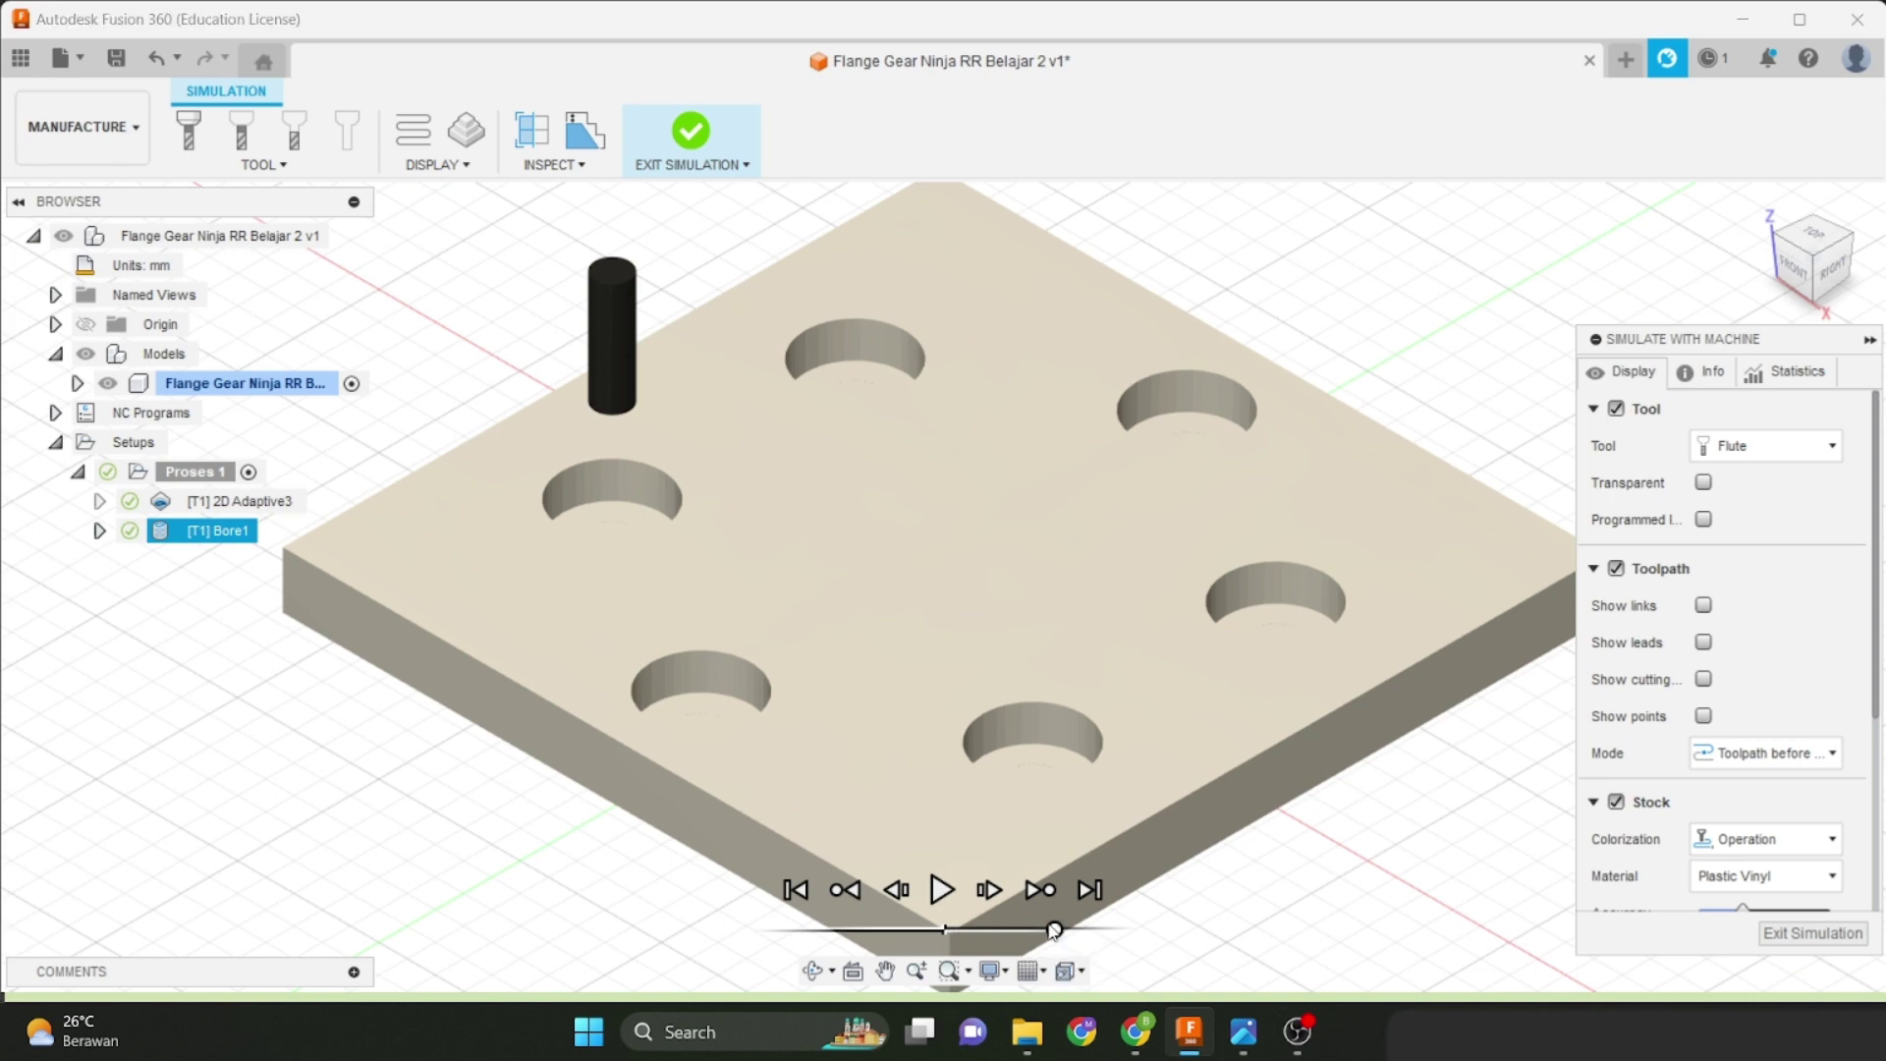
drag(1053, 929, 980, 930)
click(941, 890)
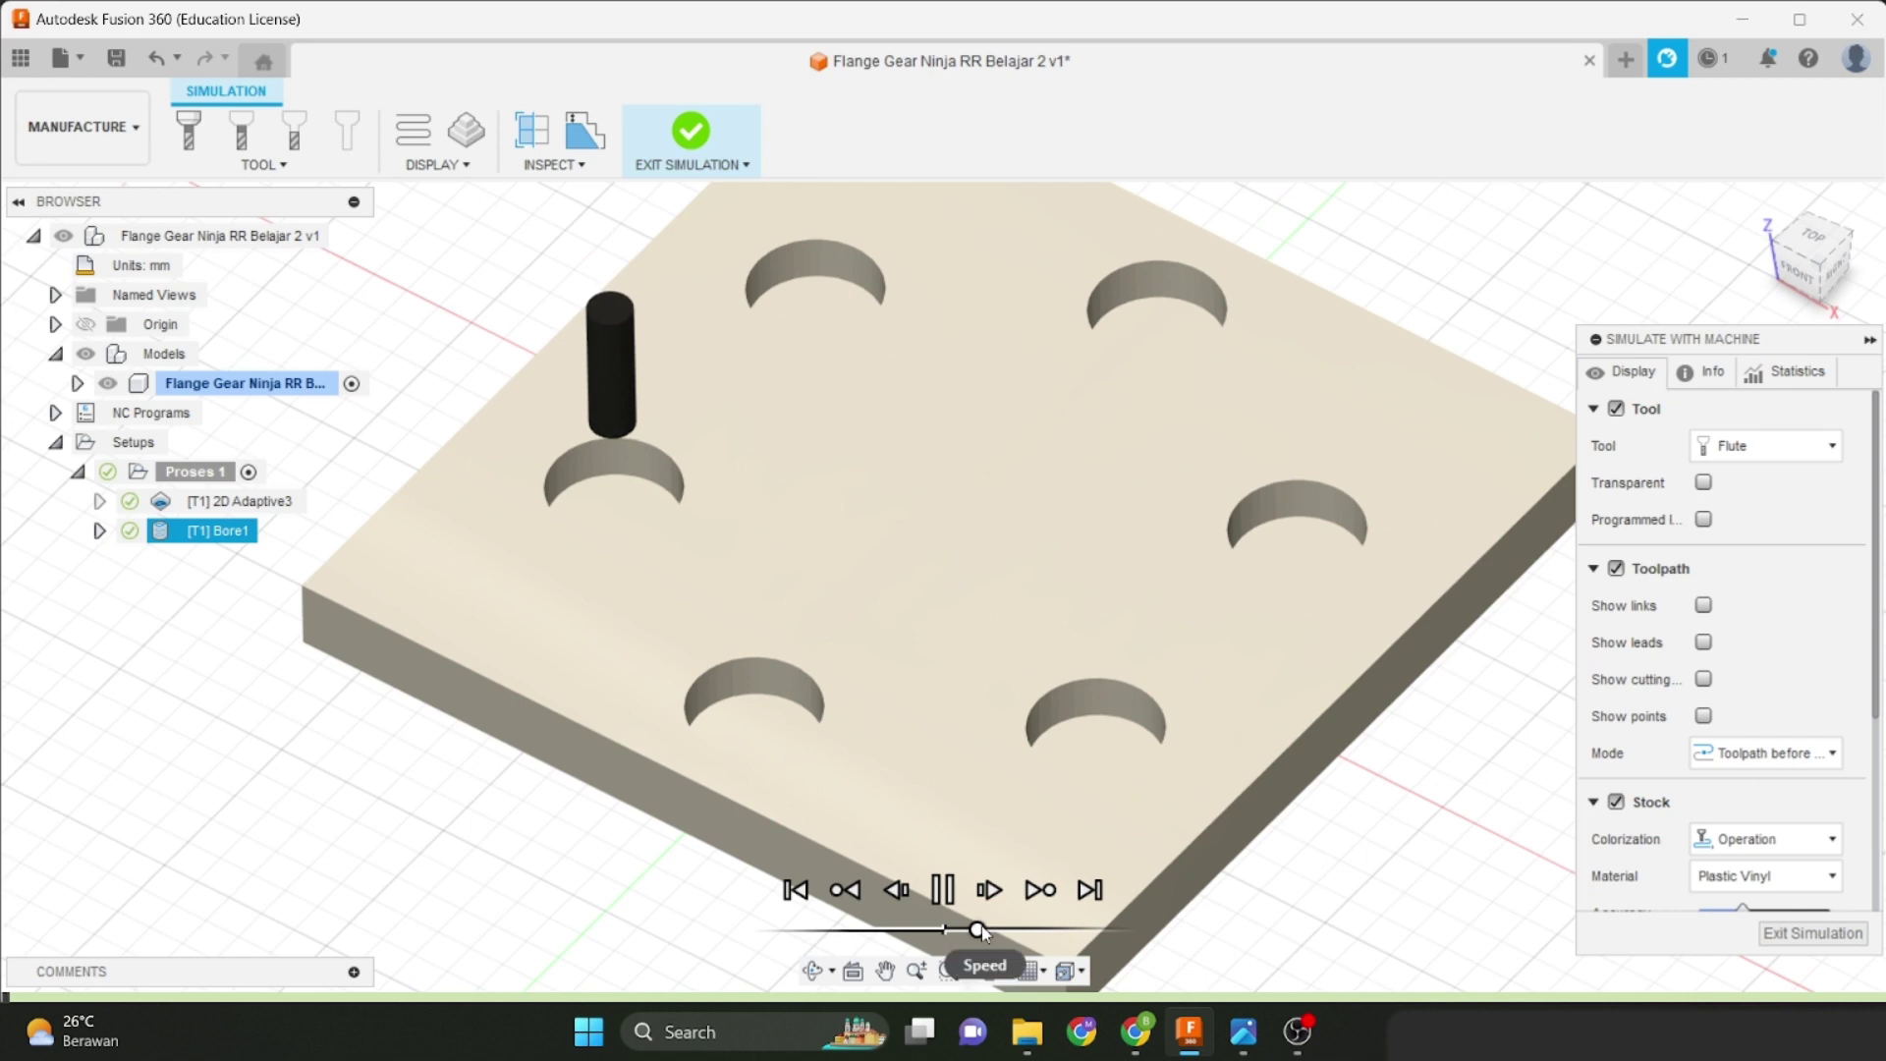
scroll(631, 611, up, 5)
scroll(638, 609, up, 2)
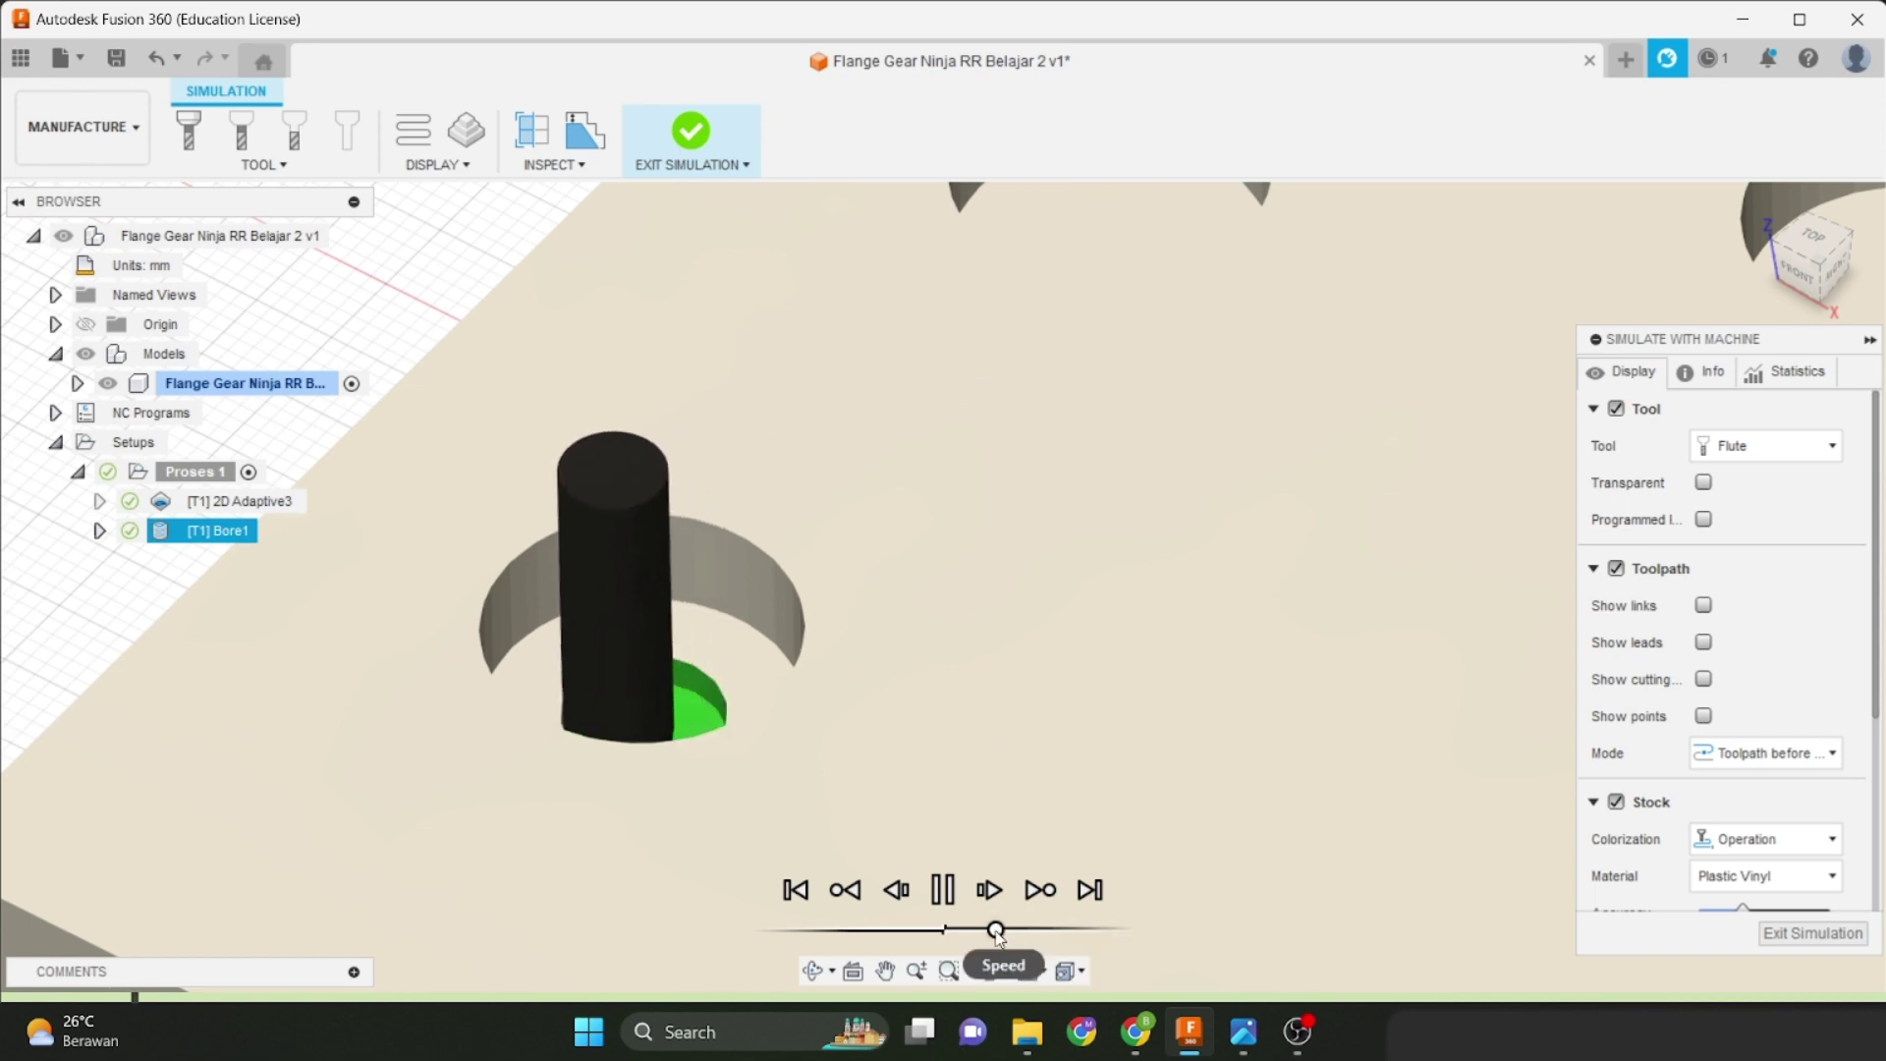
Examine the Bore1 simulation as the tool cuts the remaining bolt holes, varying the playback speed to follow each hole.
drag(999, 930, 991, 931)
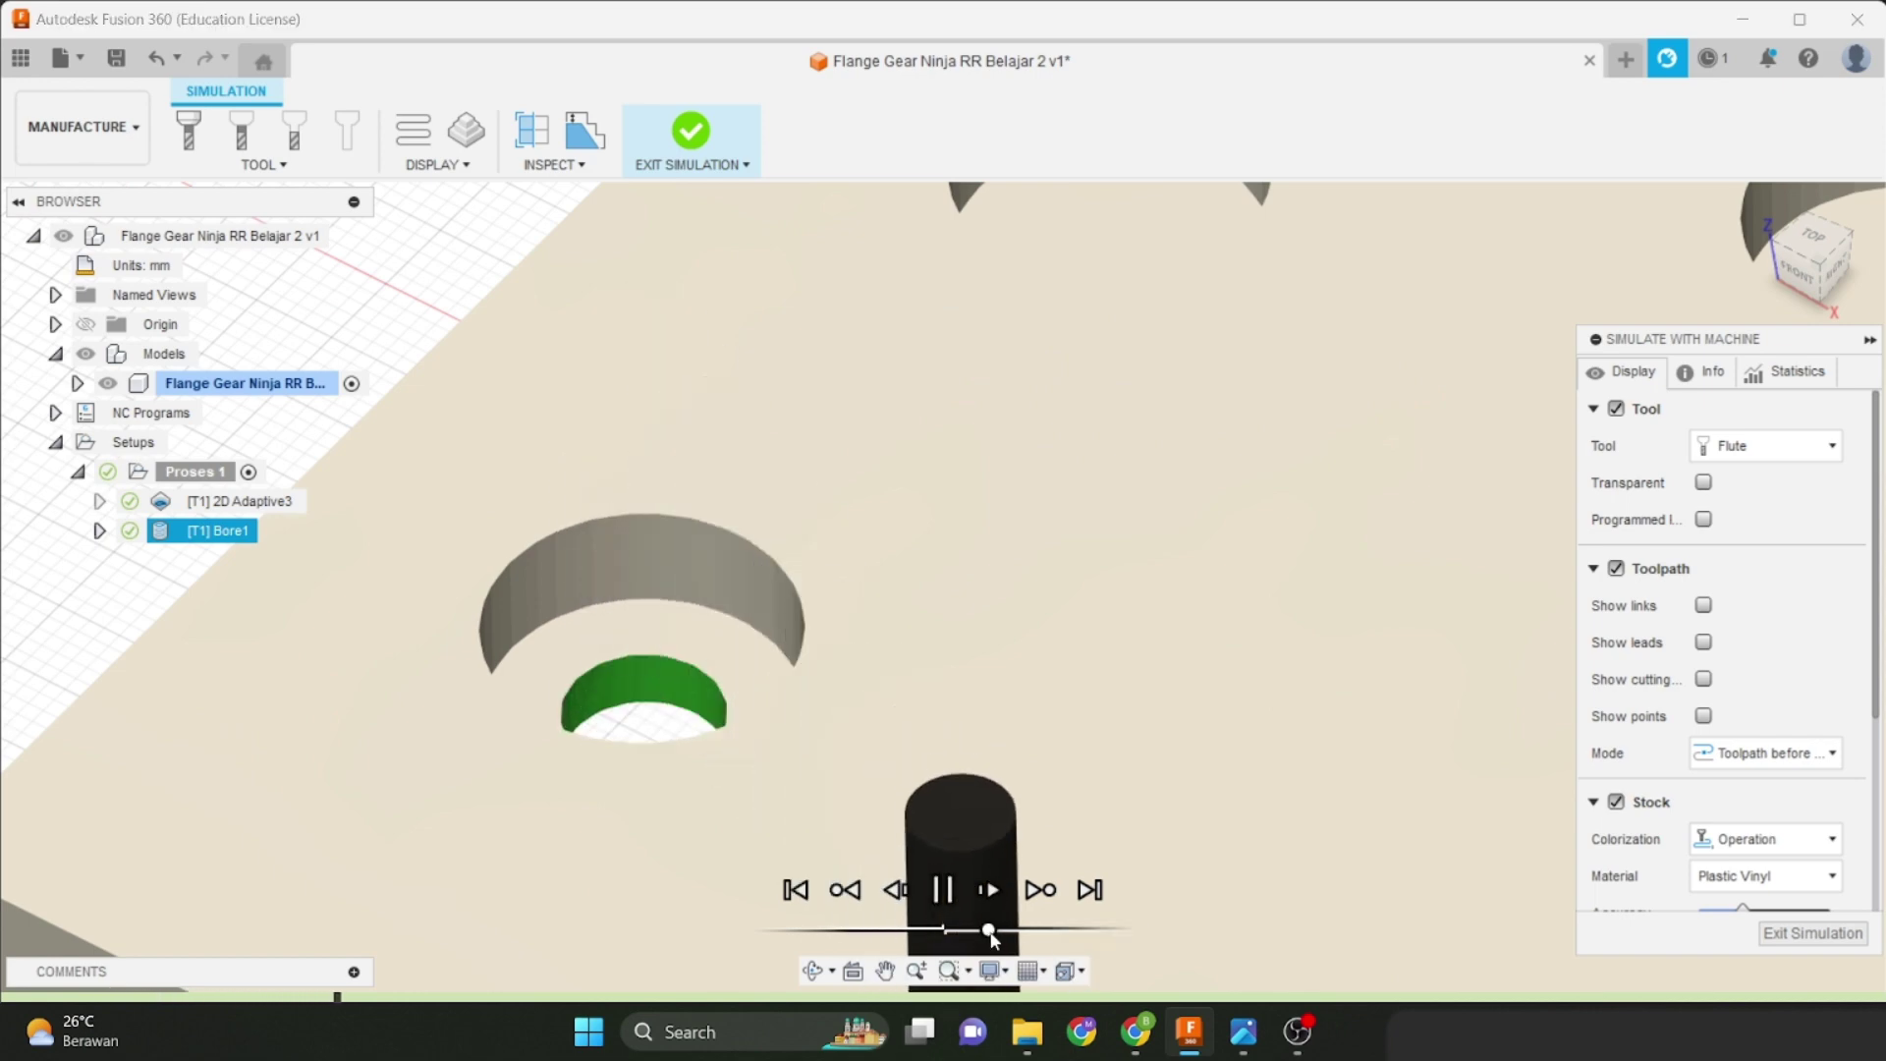
scroll(1094, 678, down, 2)
middle_drag(1094, 678, 994, 422)
scroll(990, 530, up, 1)
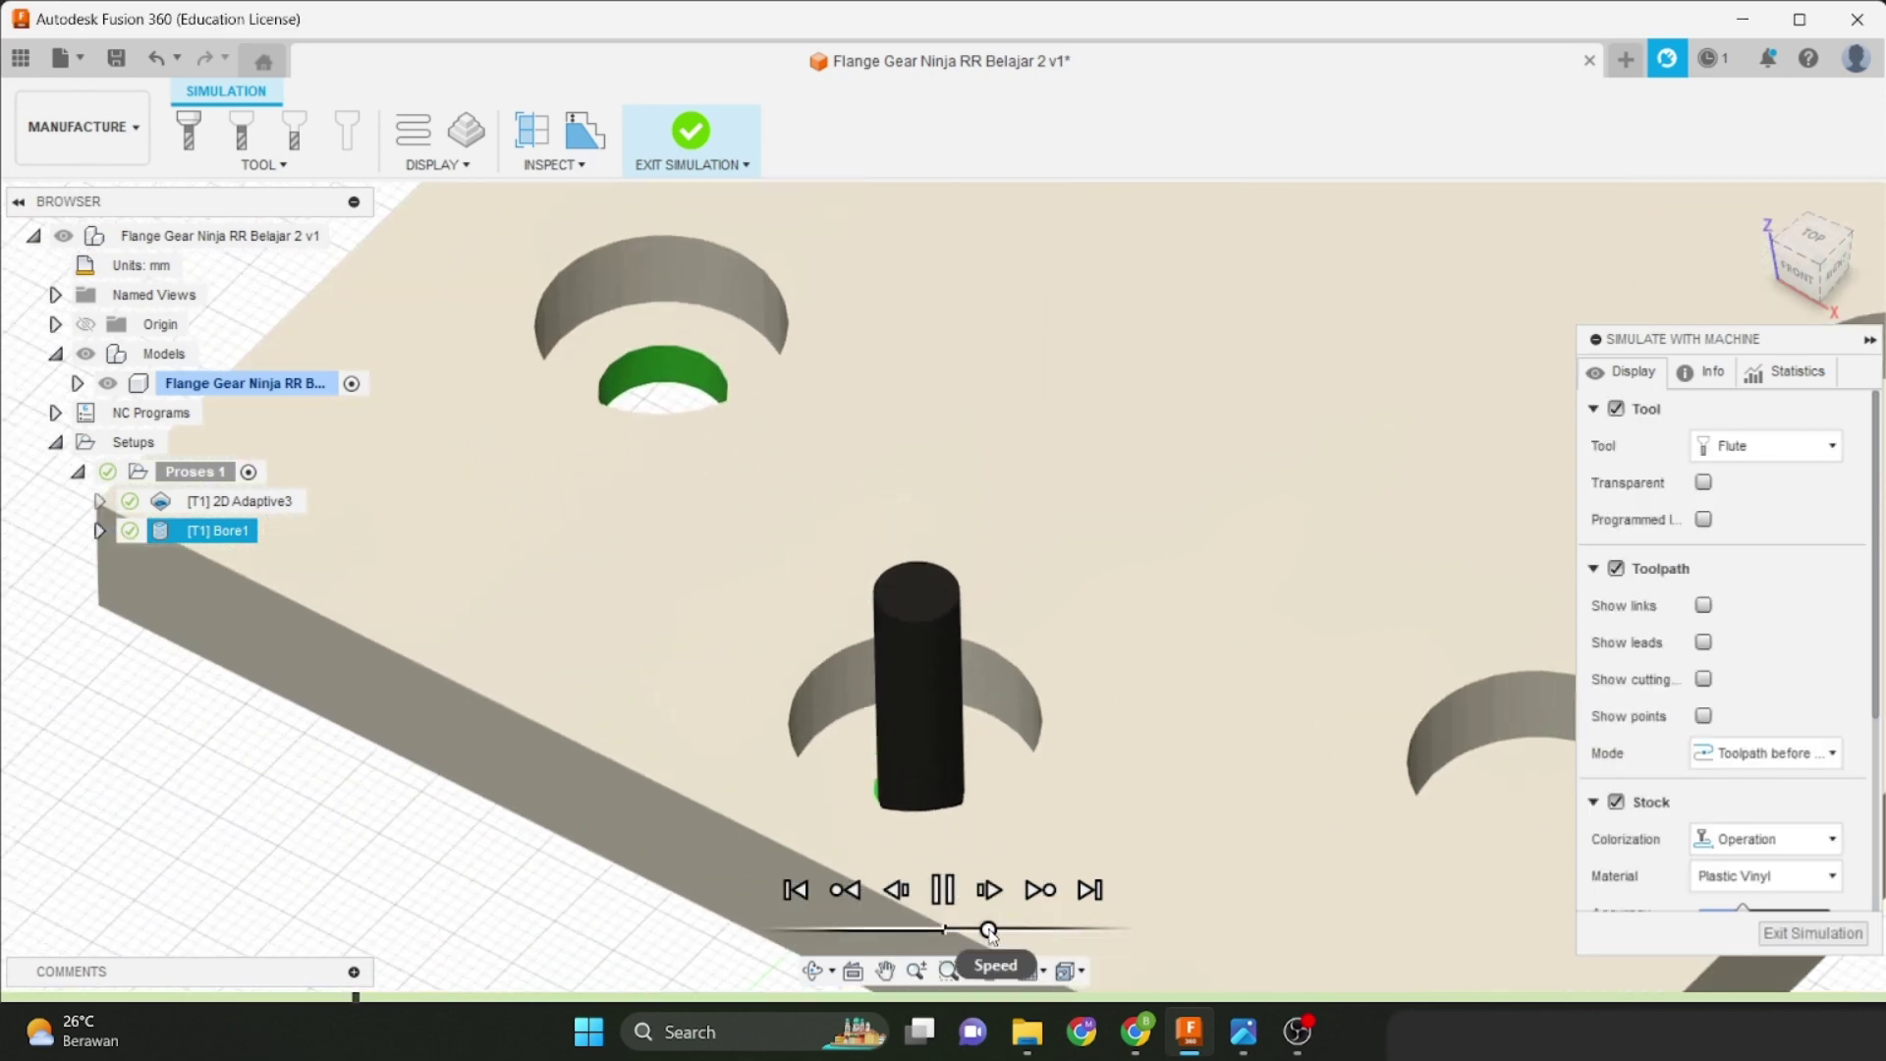
drag(988, 929, 1007, 930)
scroll(1302, 452, down, 2)
middle_drag(1301, 452, 959, 670)
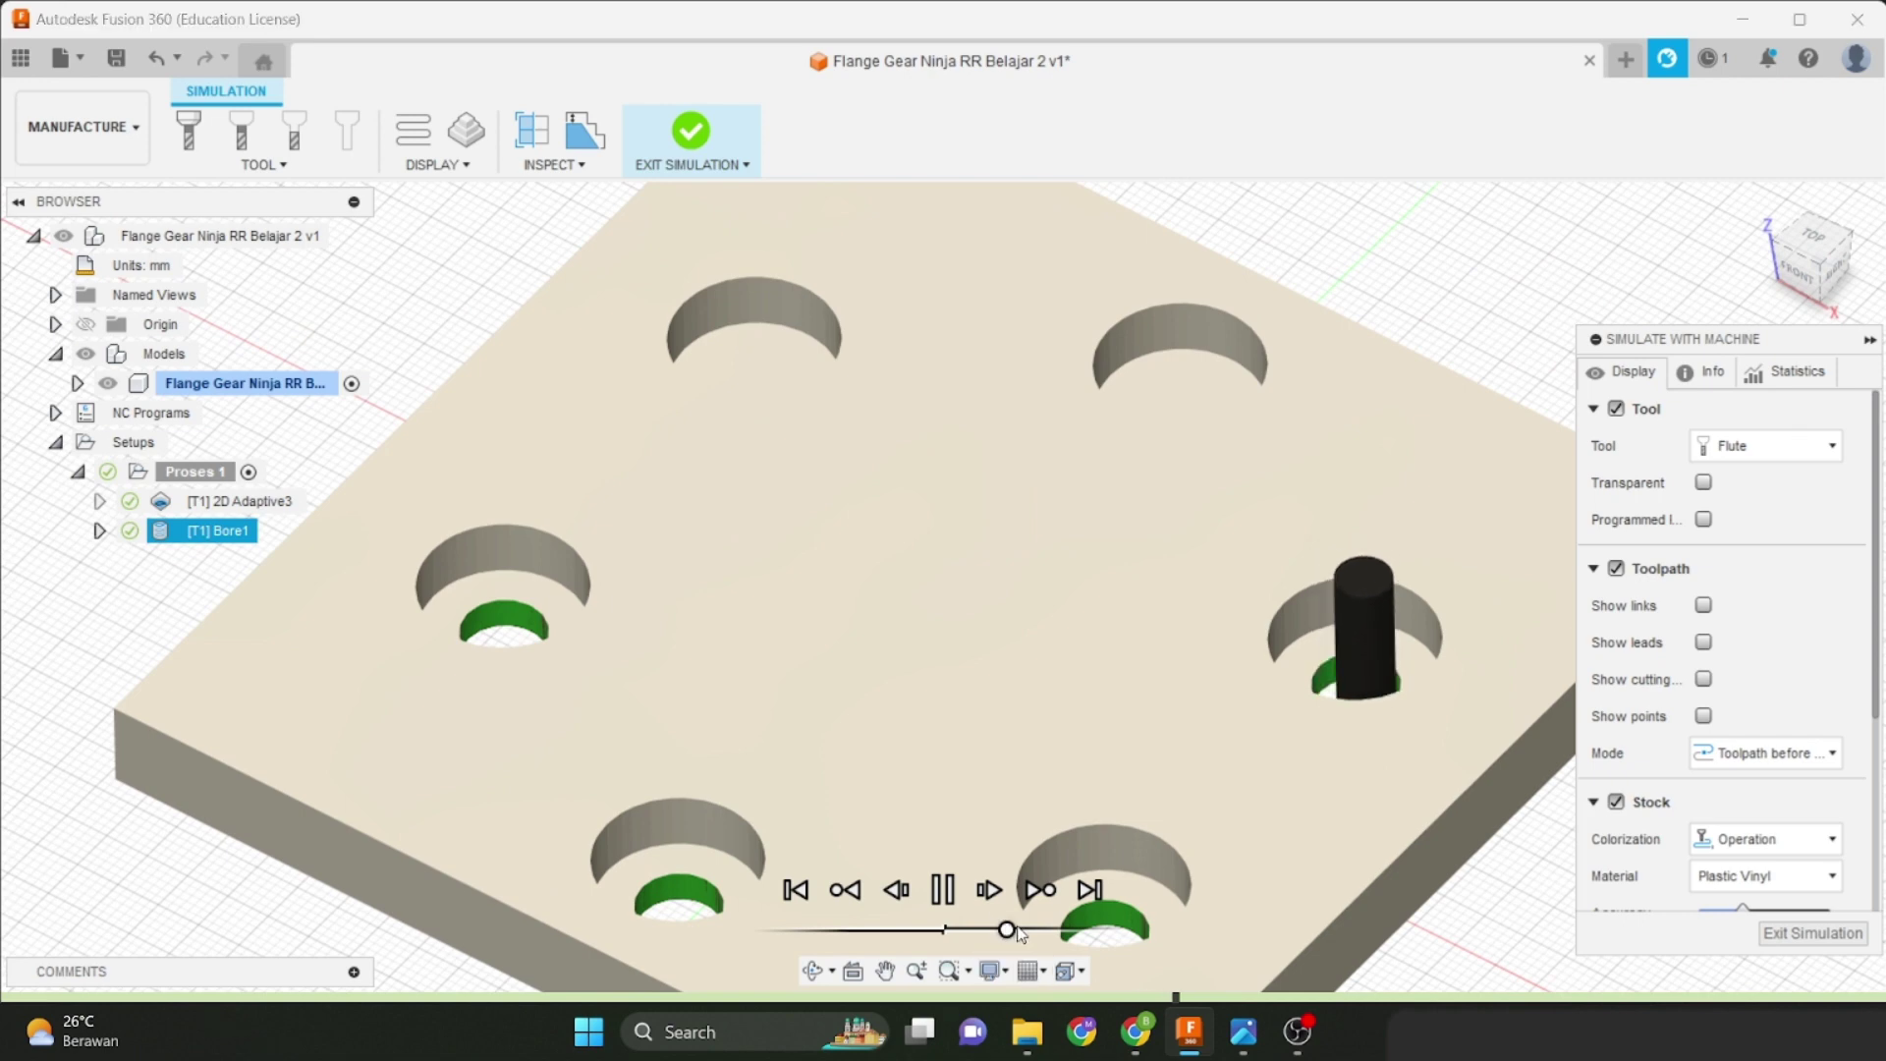
drag(1006, 929, 993, 930)
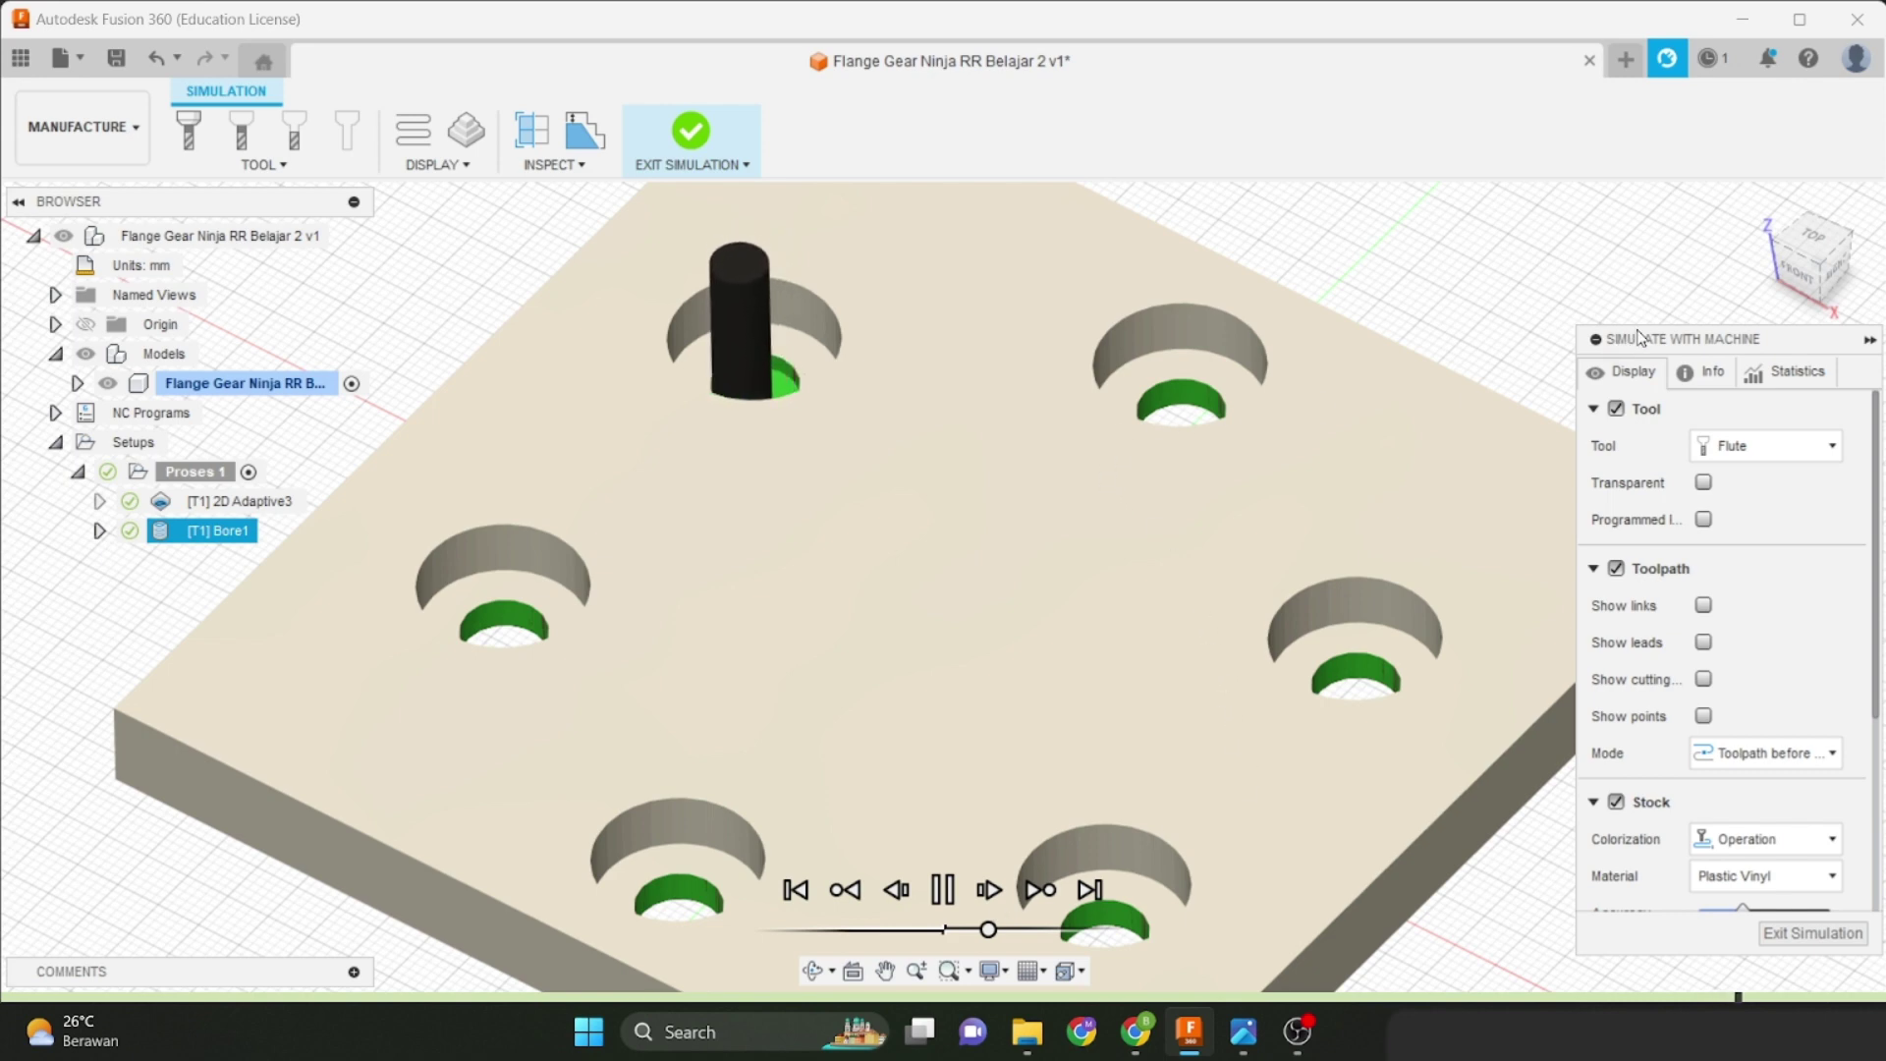
Set the simulated tool display to Holder and view the whole tool assembly above the stock.
click(1735, 450)
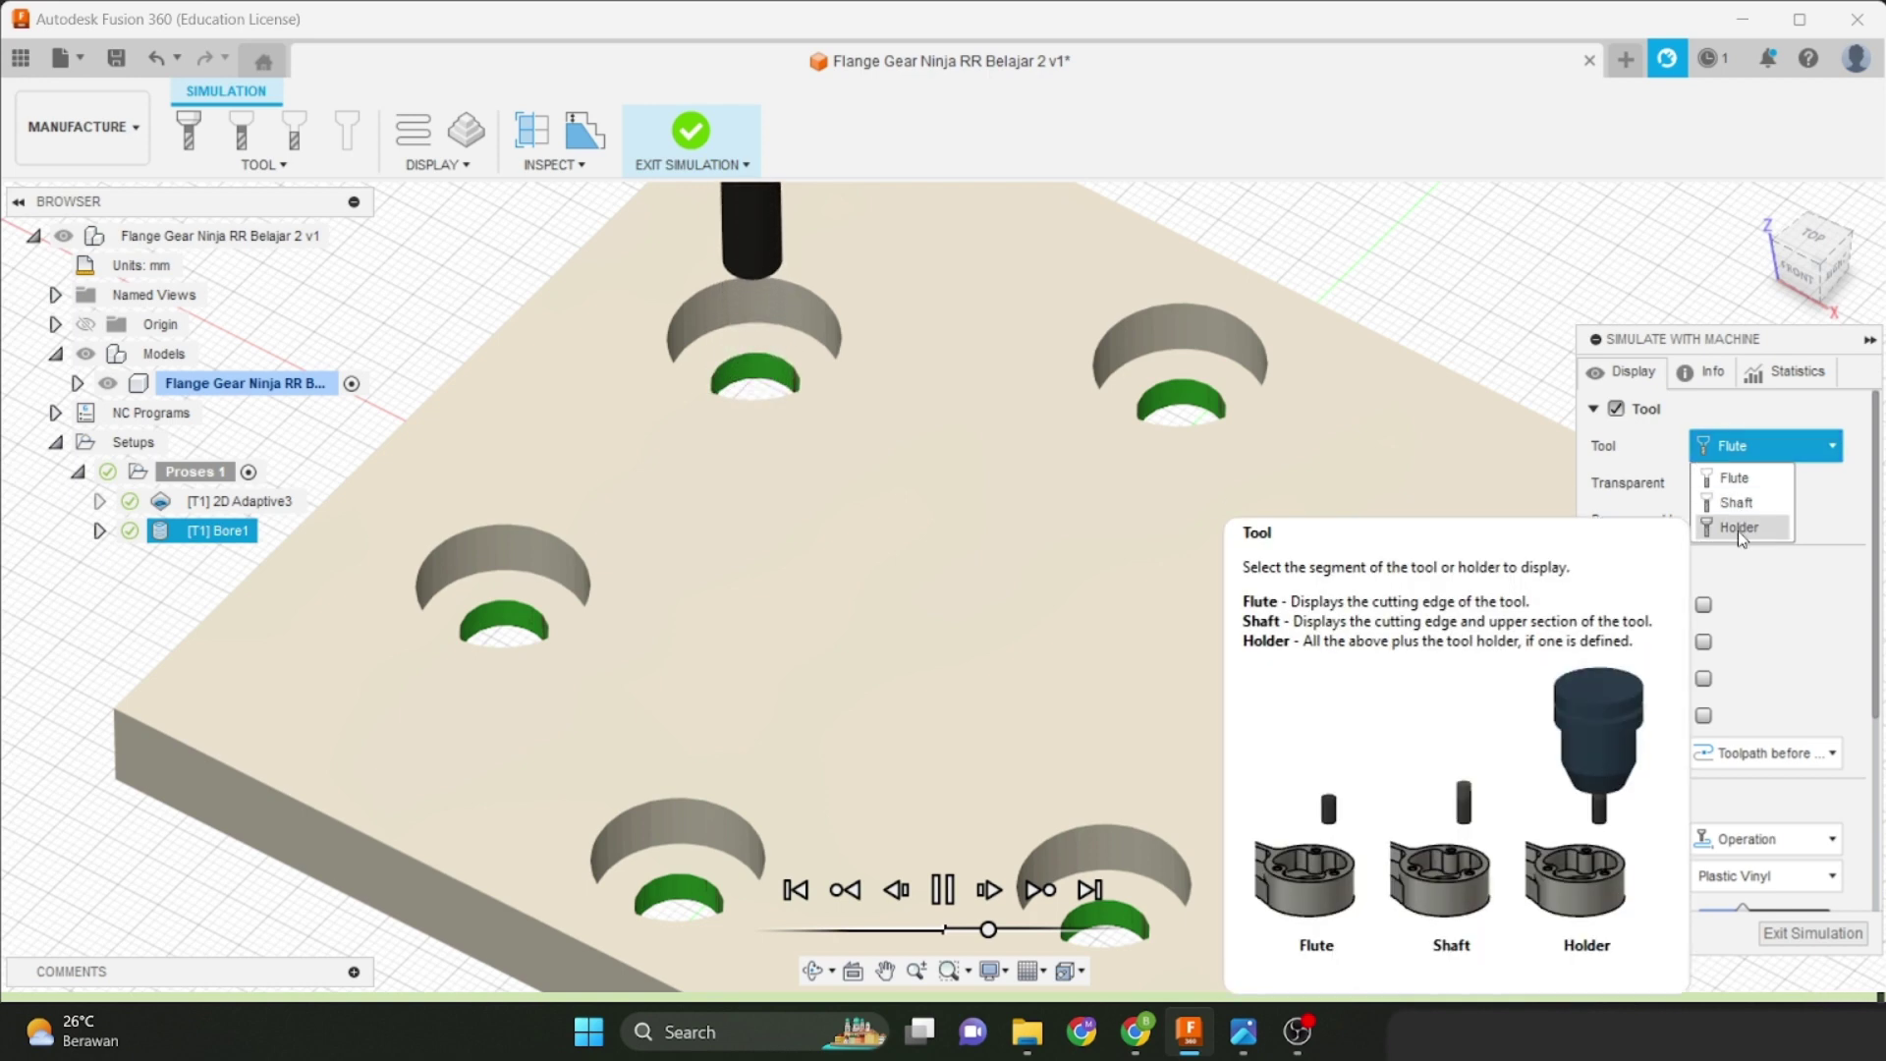
click(1736, 530)
scroll(1151, 546, down, 3)
middle_drag(1153, 562, 1128, 695)
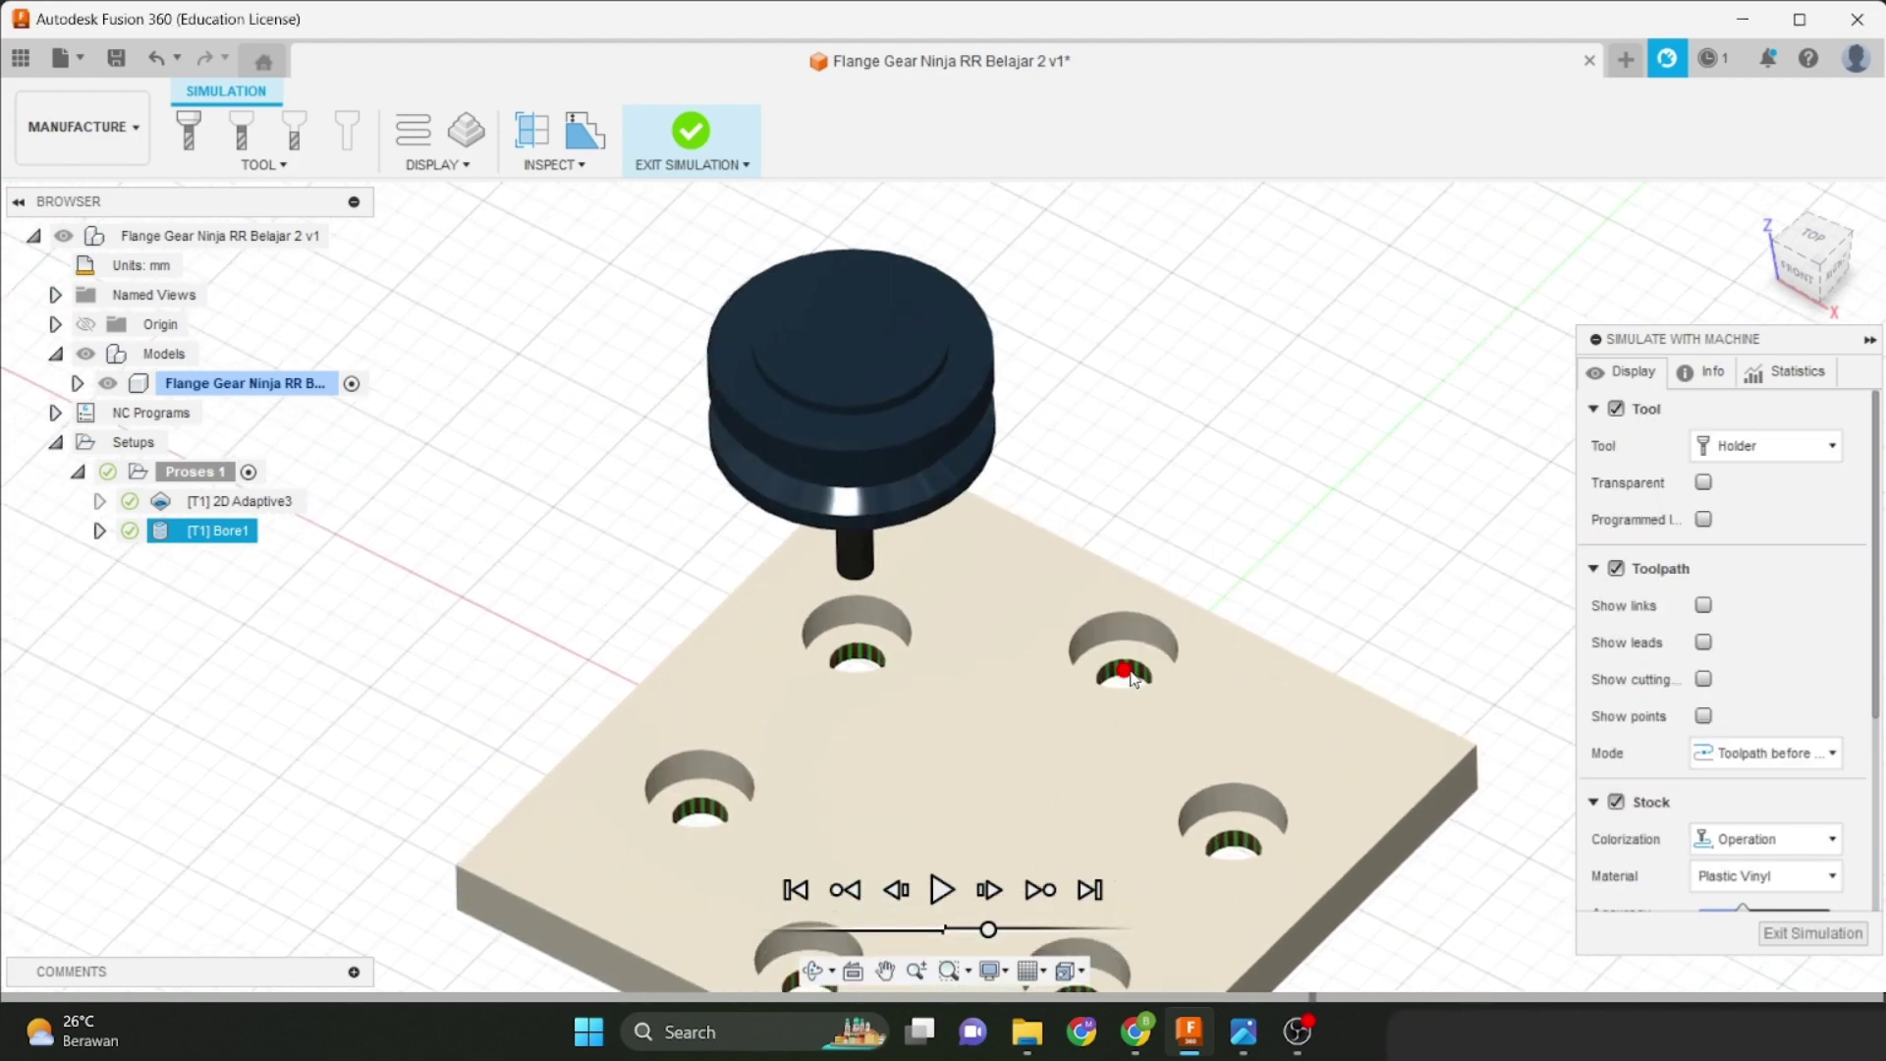
scroll(1132, 678, down, 3)
shift+middle_drag(1120, 589, 1052, 688)
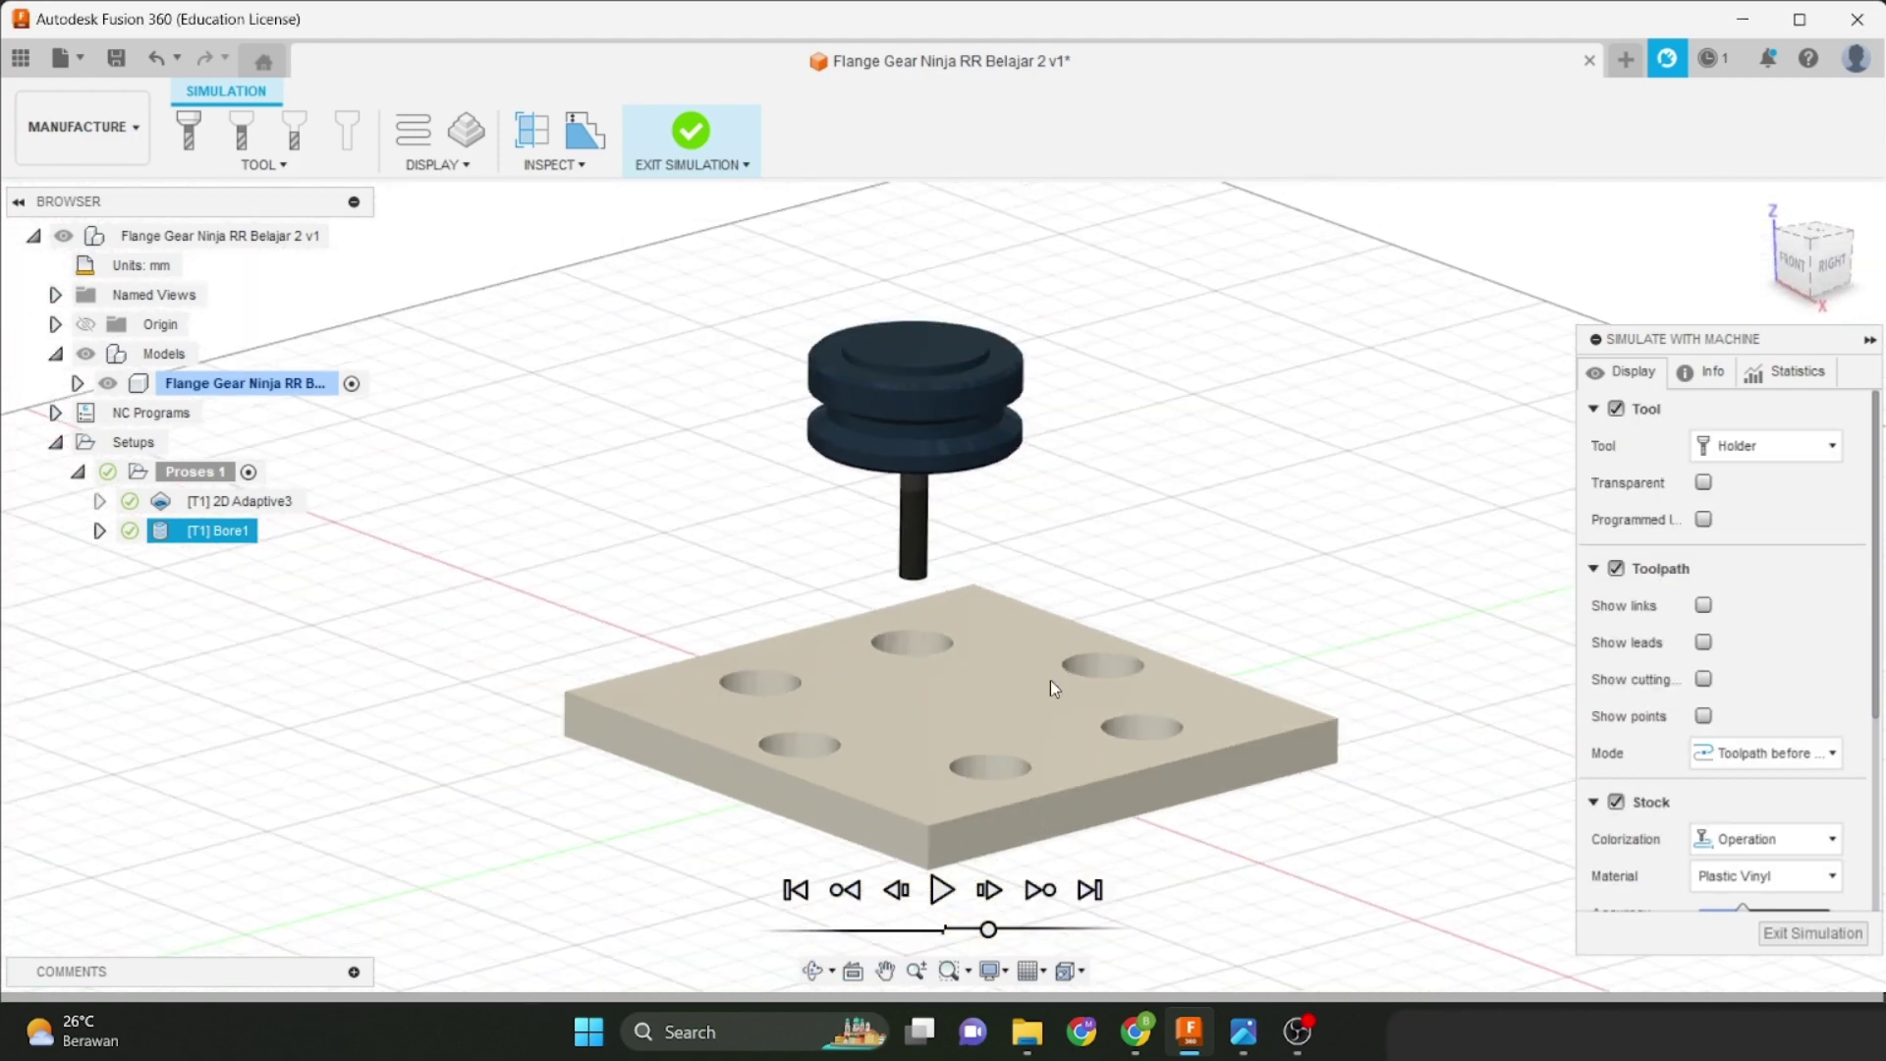
Replay the Bore1 simulation with the holder shown, inspect its motion over all six holes, and exit the simulation.
click(941, 894)
scroll(948, 918, up, 3)
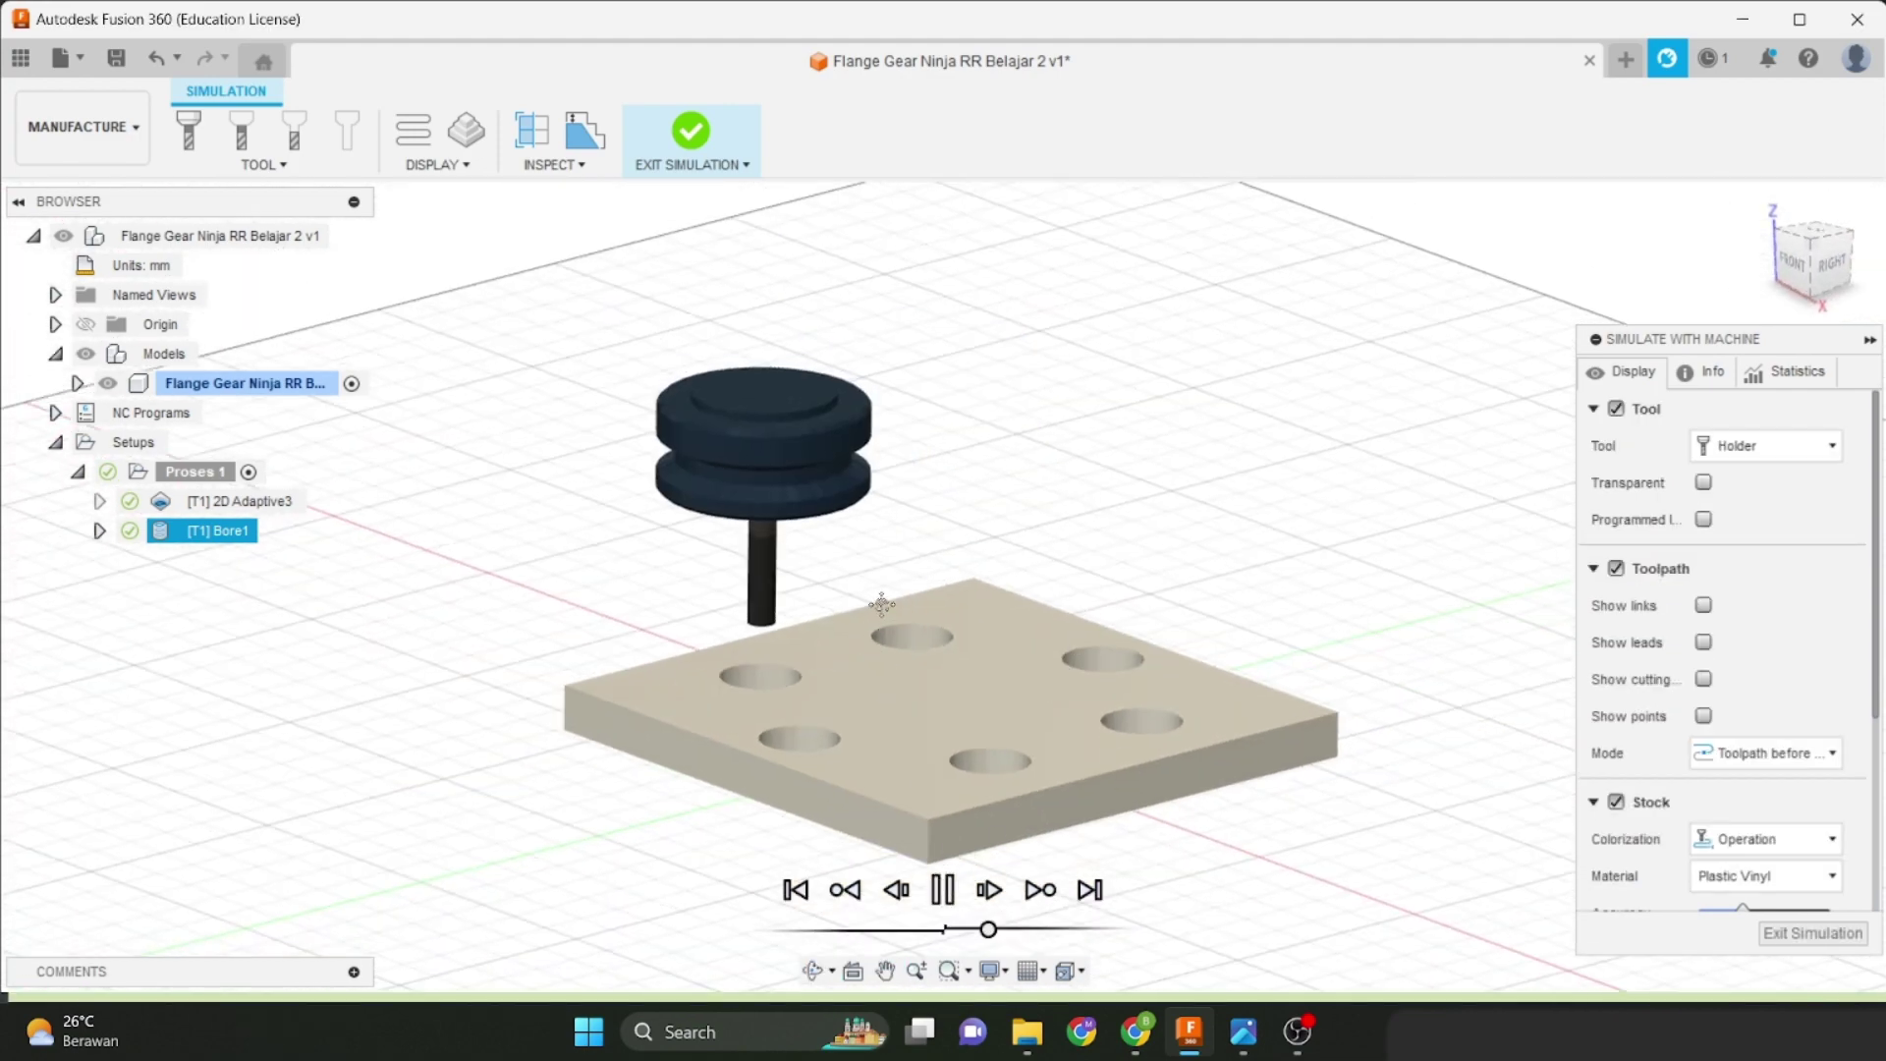
click(1007, 930)
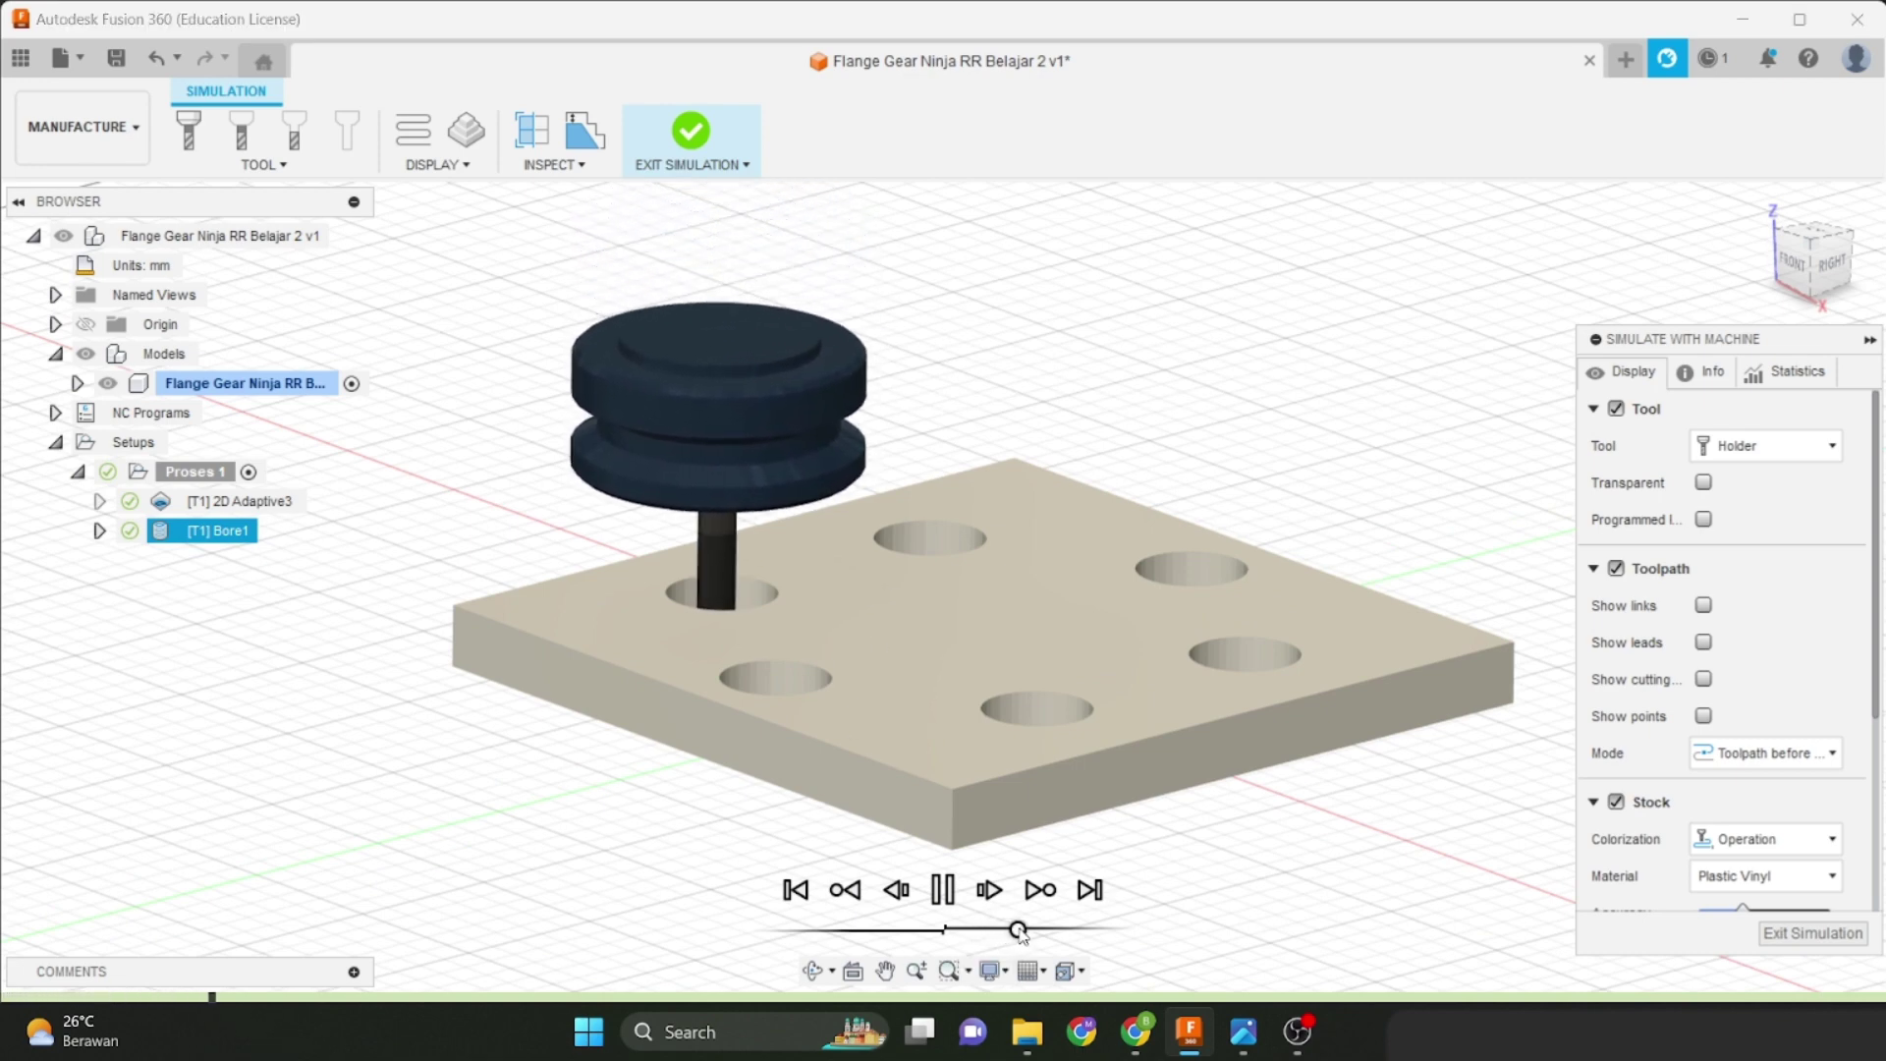
click(1021, 930)
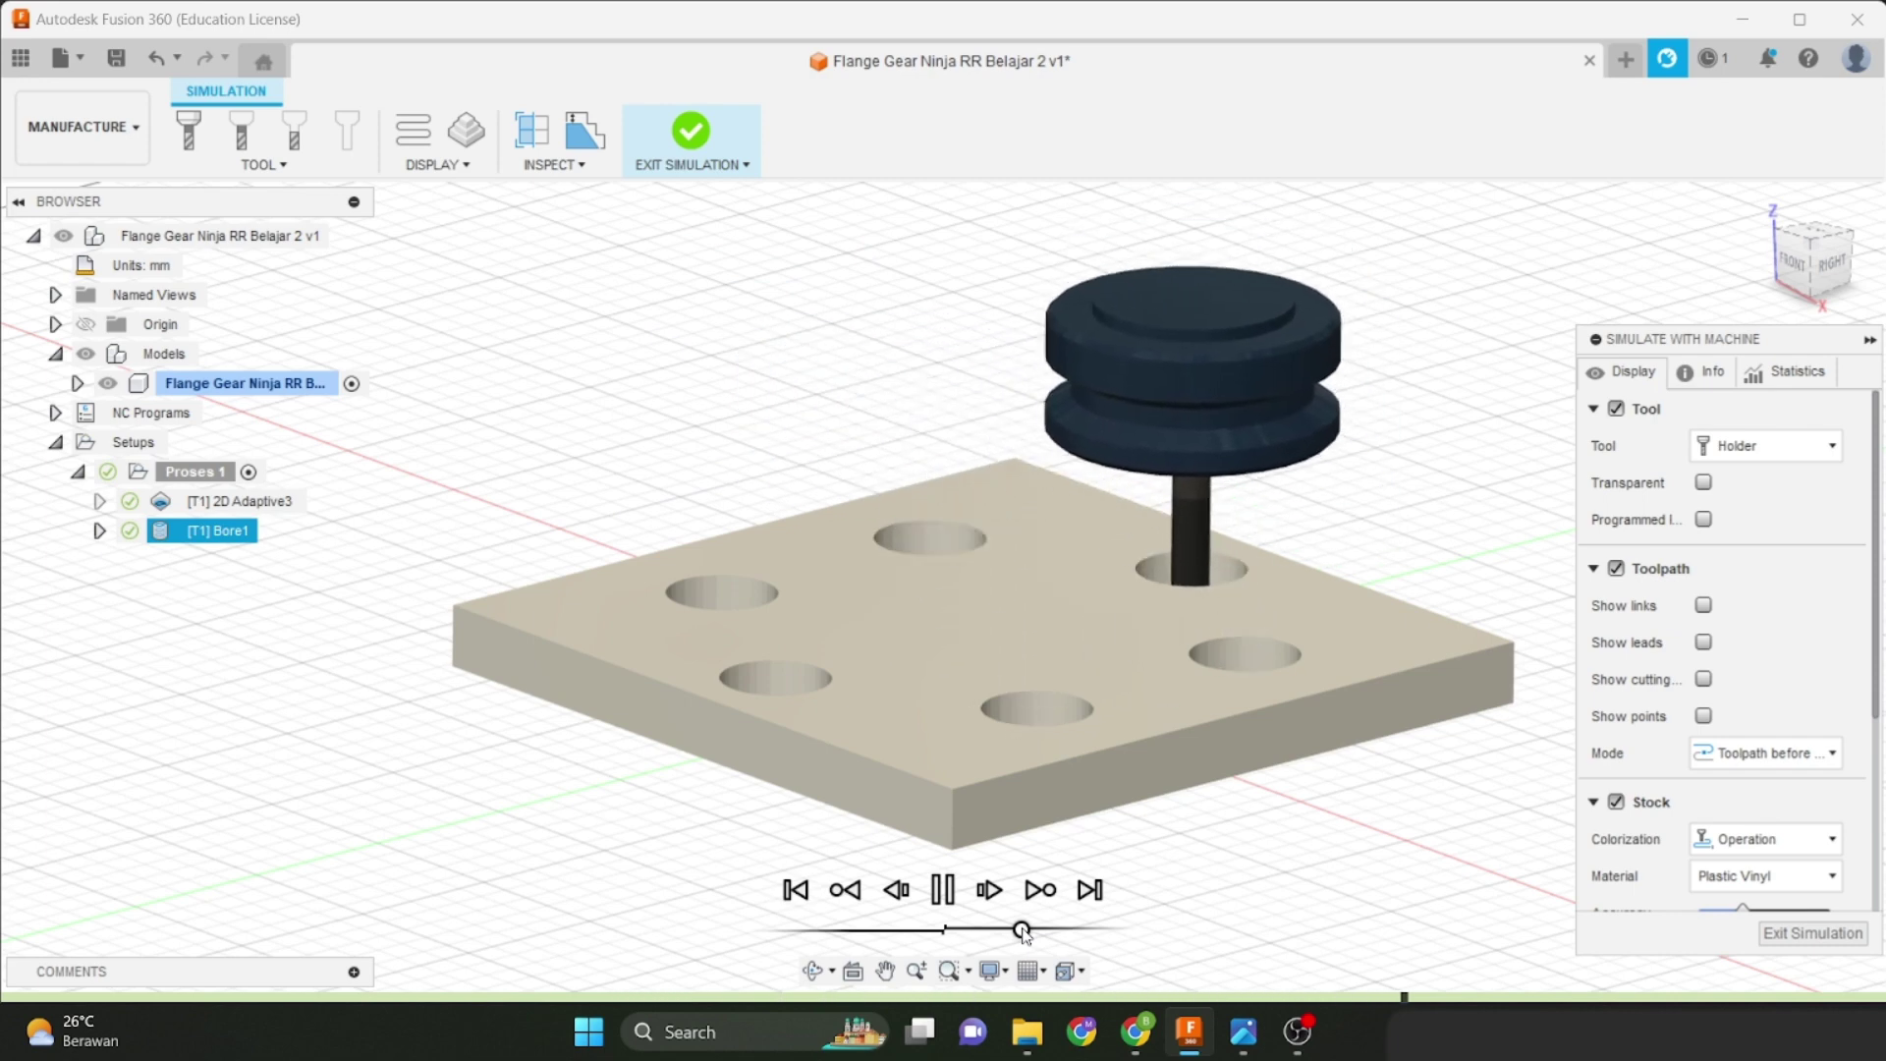
drag(1021, 930, 985, 930)
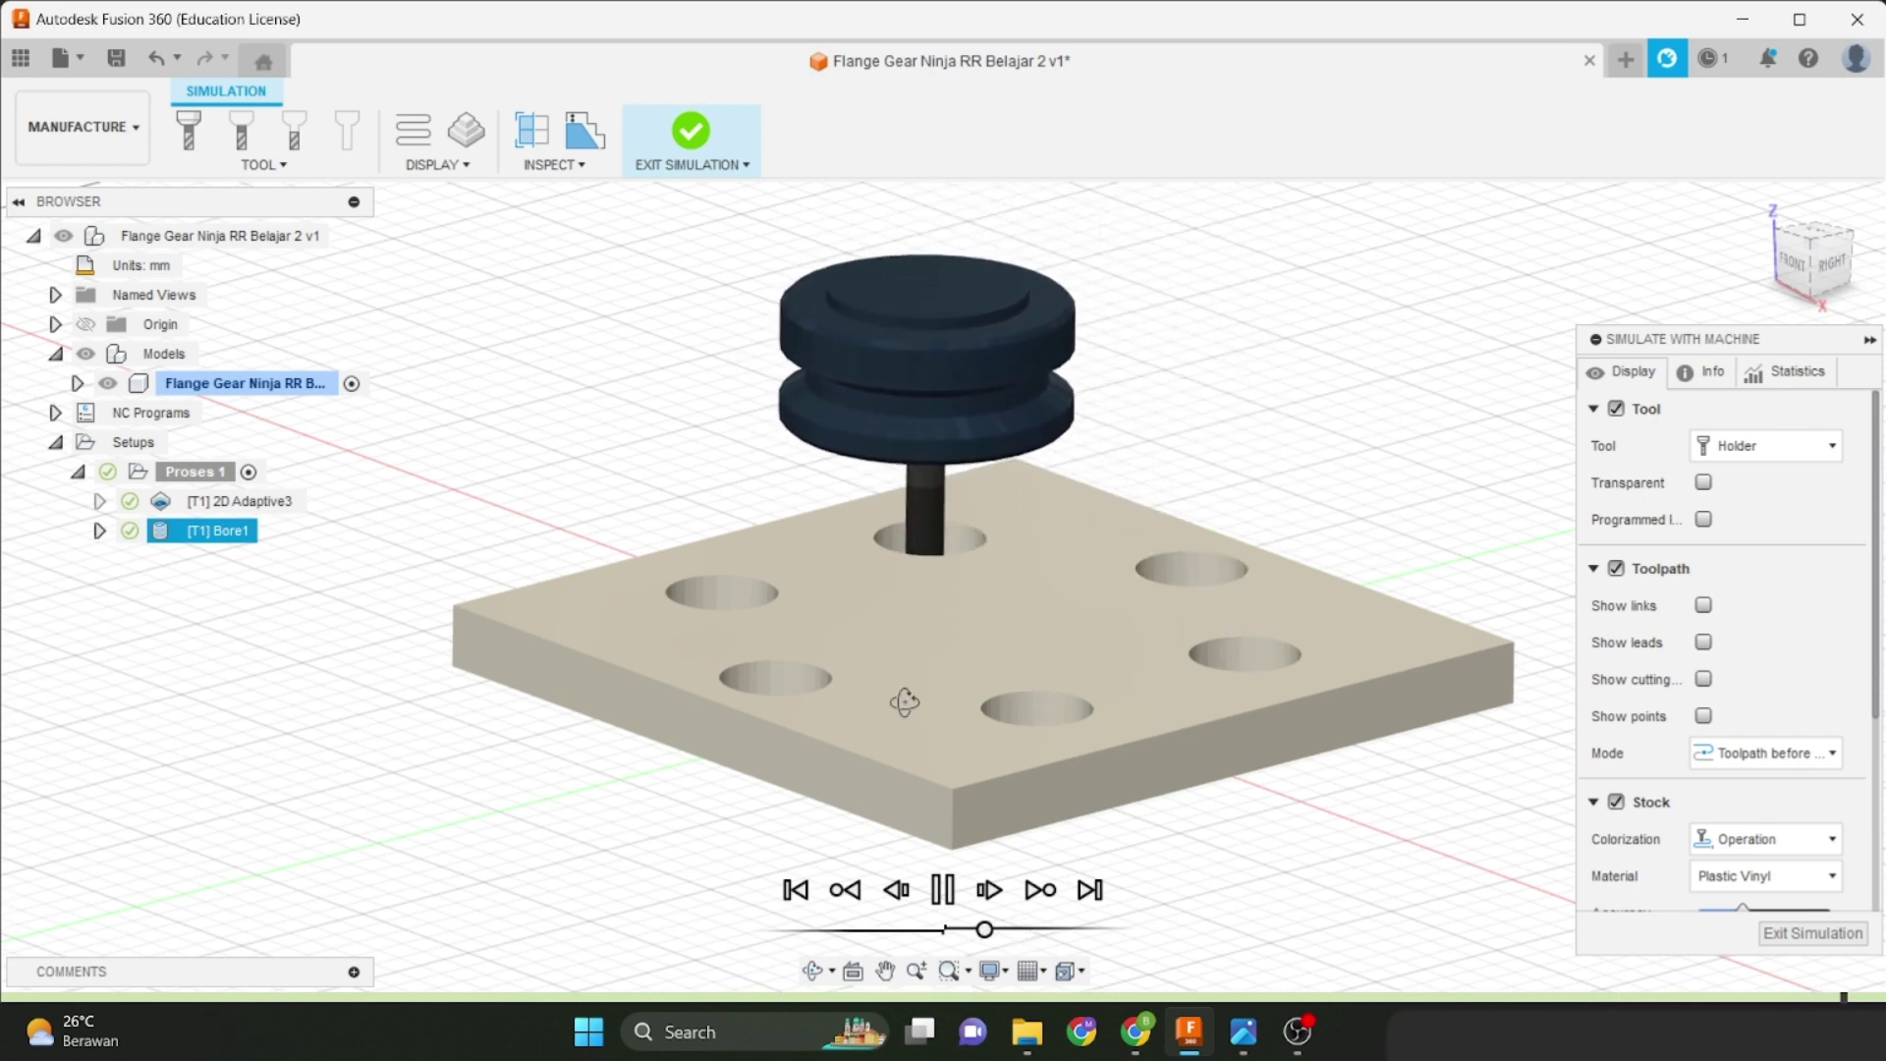
mouse_move(904, 703)
shift+middle_down()
mouse_move(909, 740)
mouse_move(902, 724)
shift+middle_up()
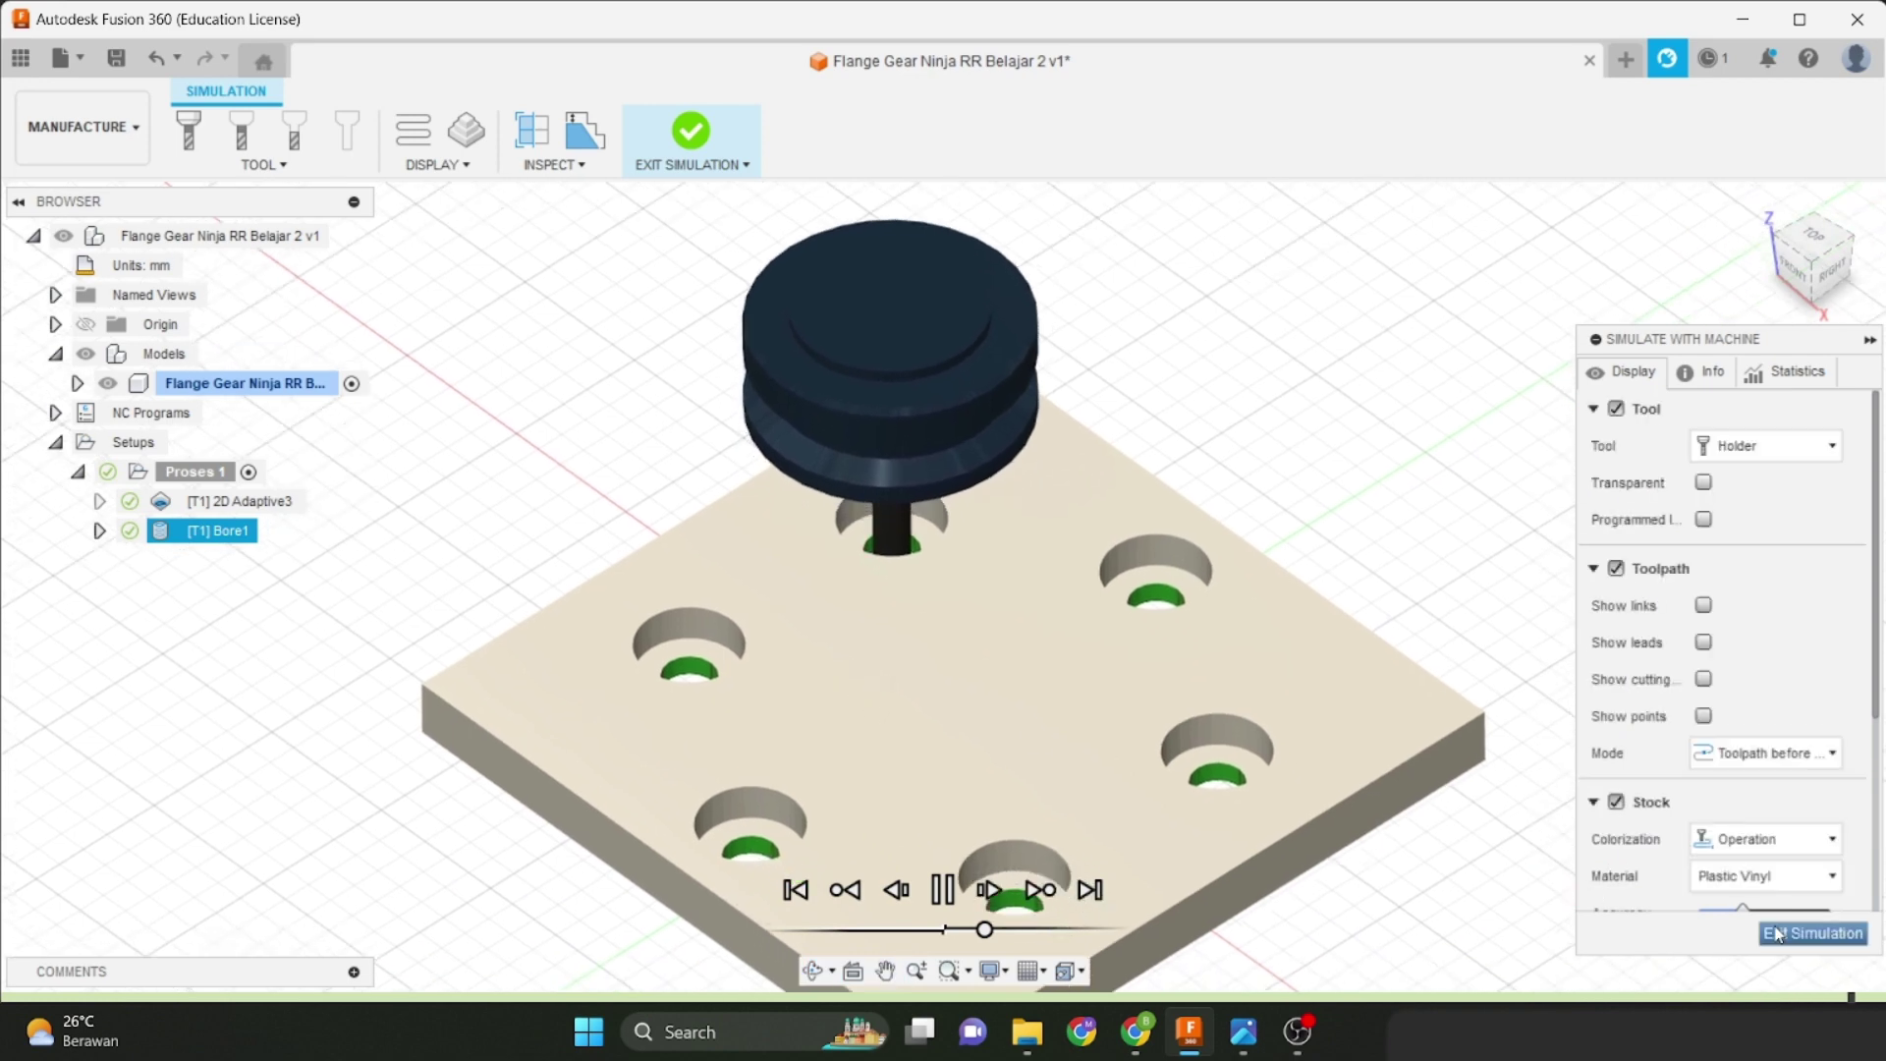
click(1812, 933)
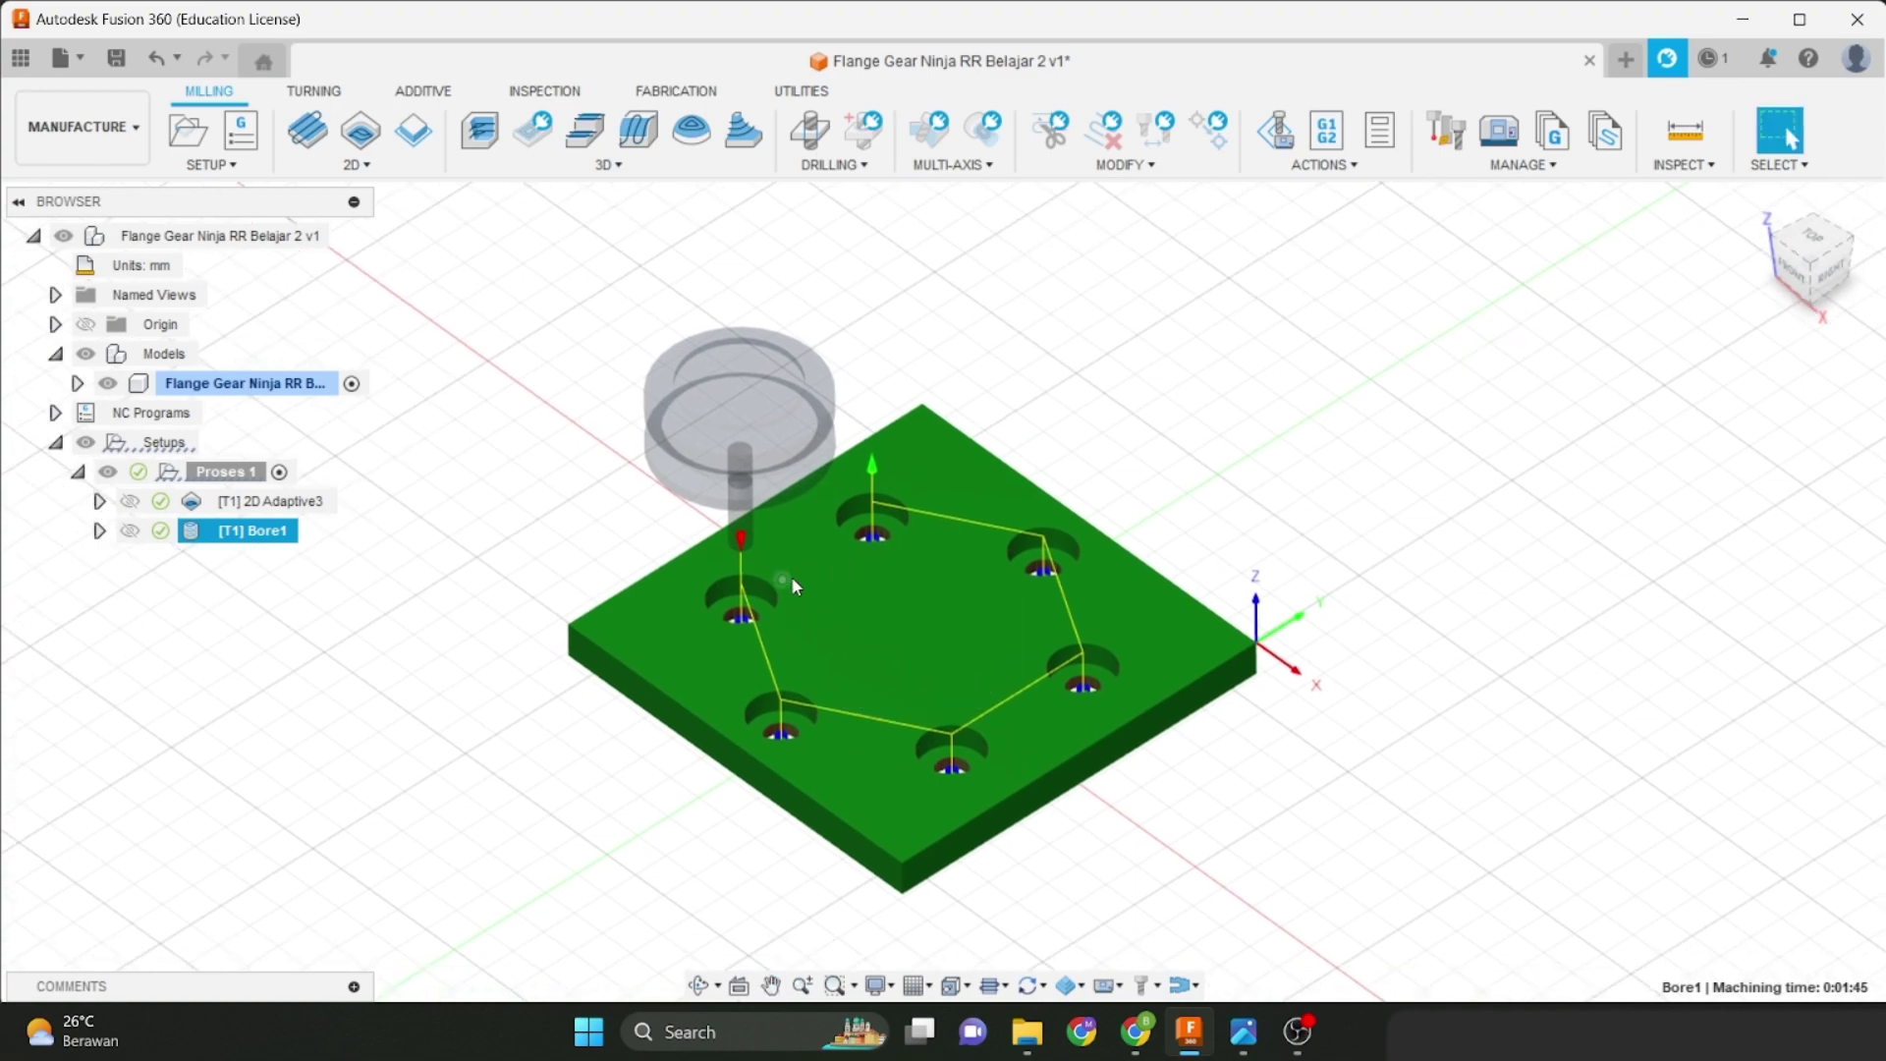
Check the diameter of the circular edge around the flange's central opening and clear the selection.
scroll(815, 579, up, 3)
click(850, 617)
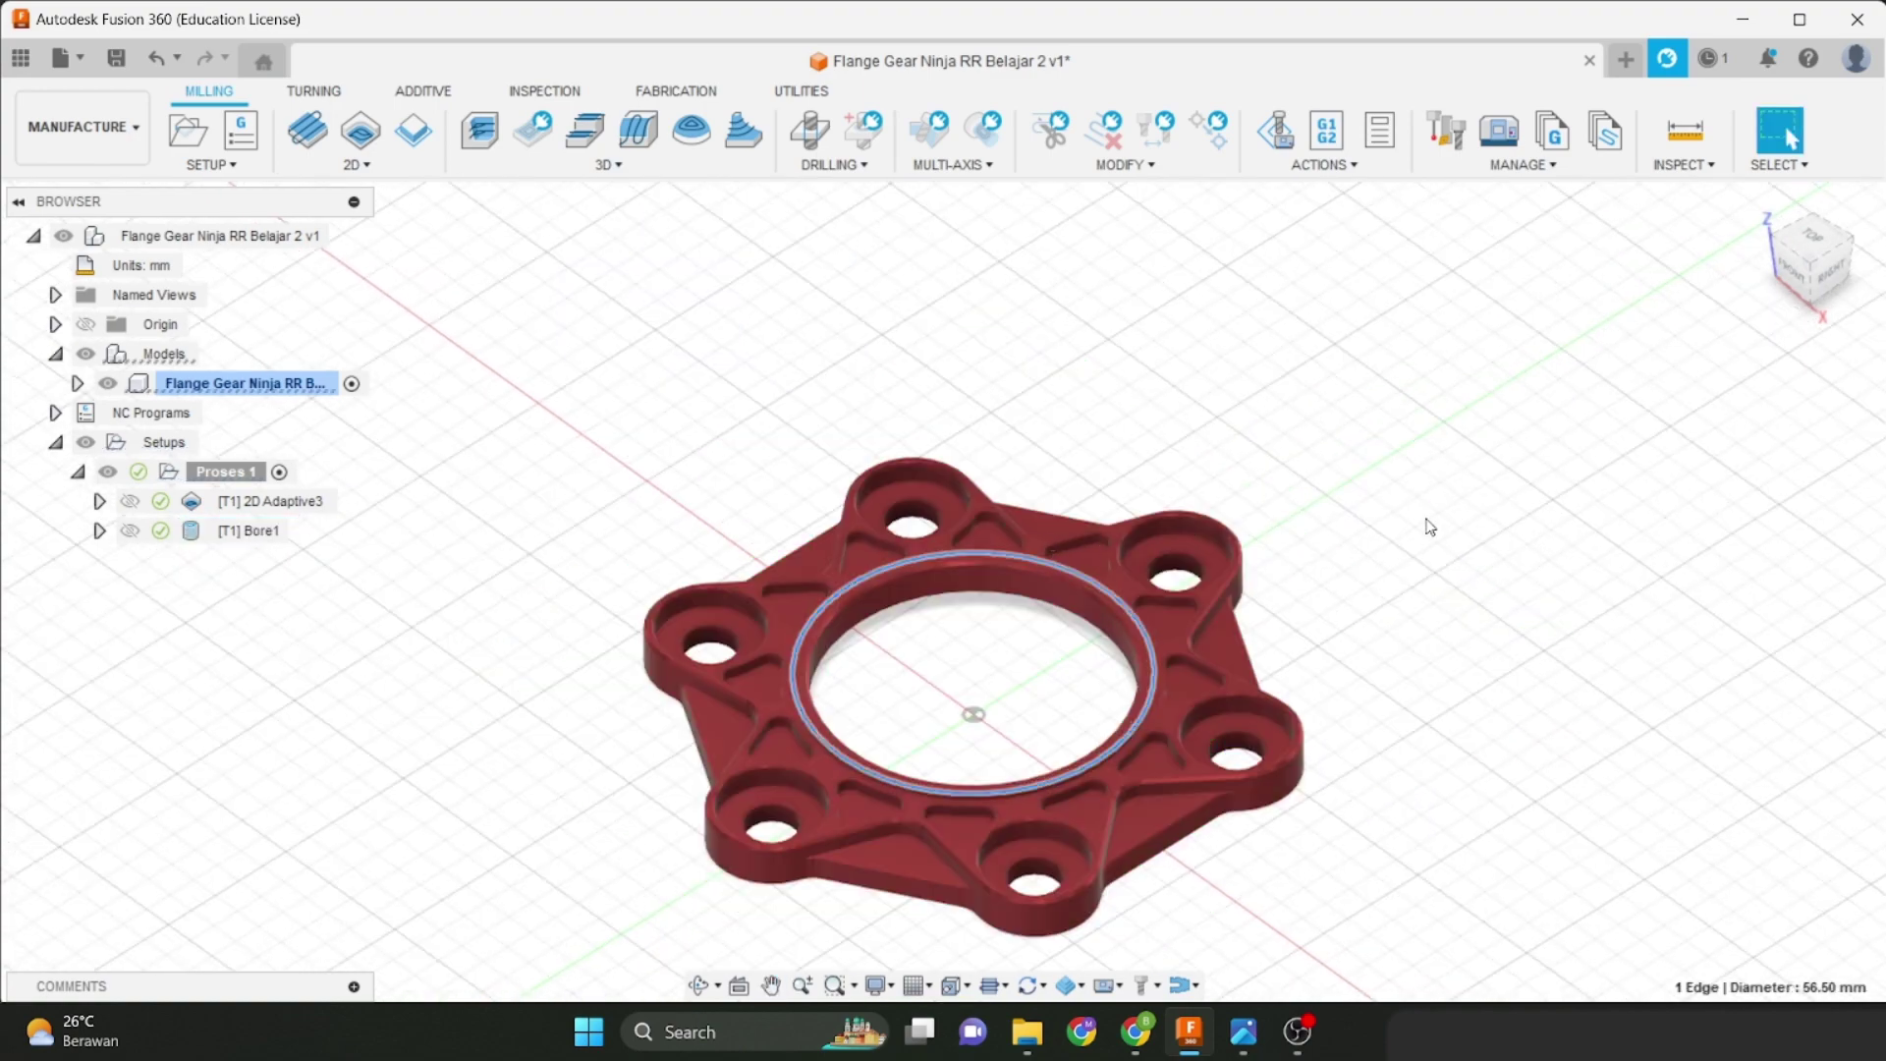
scroll(1021, 599, up, 2)
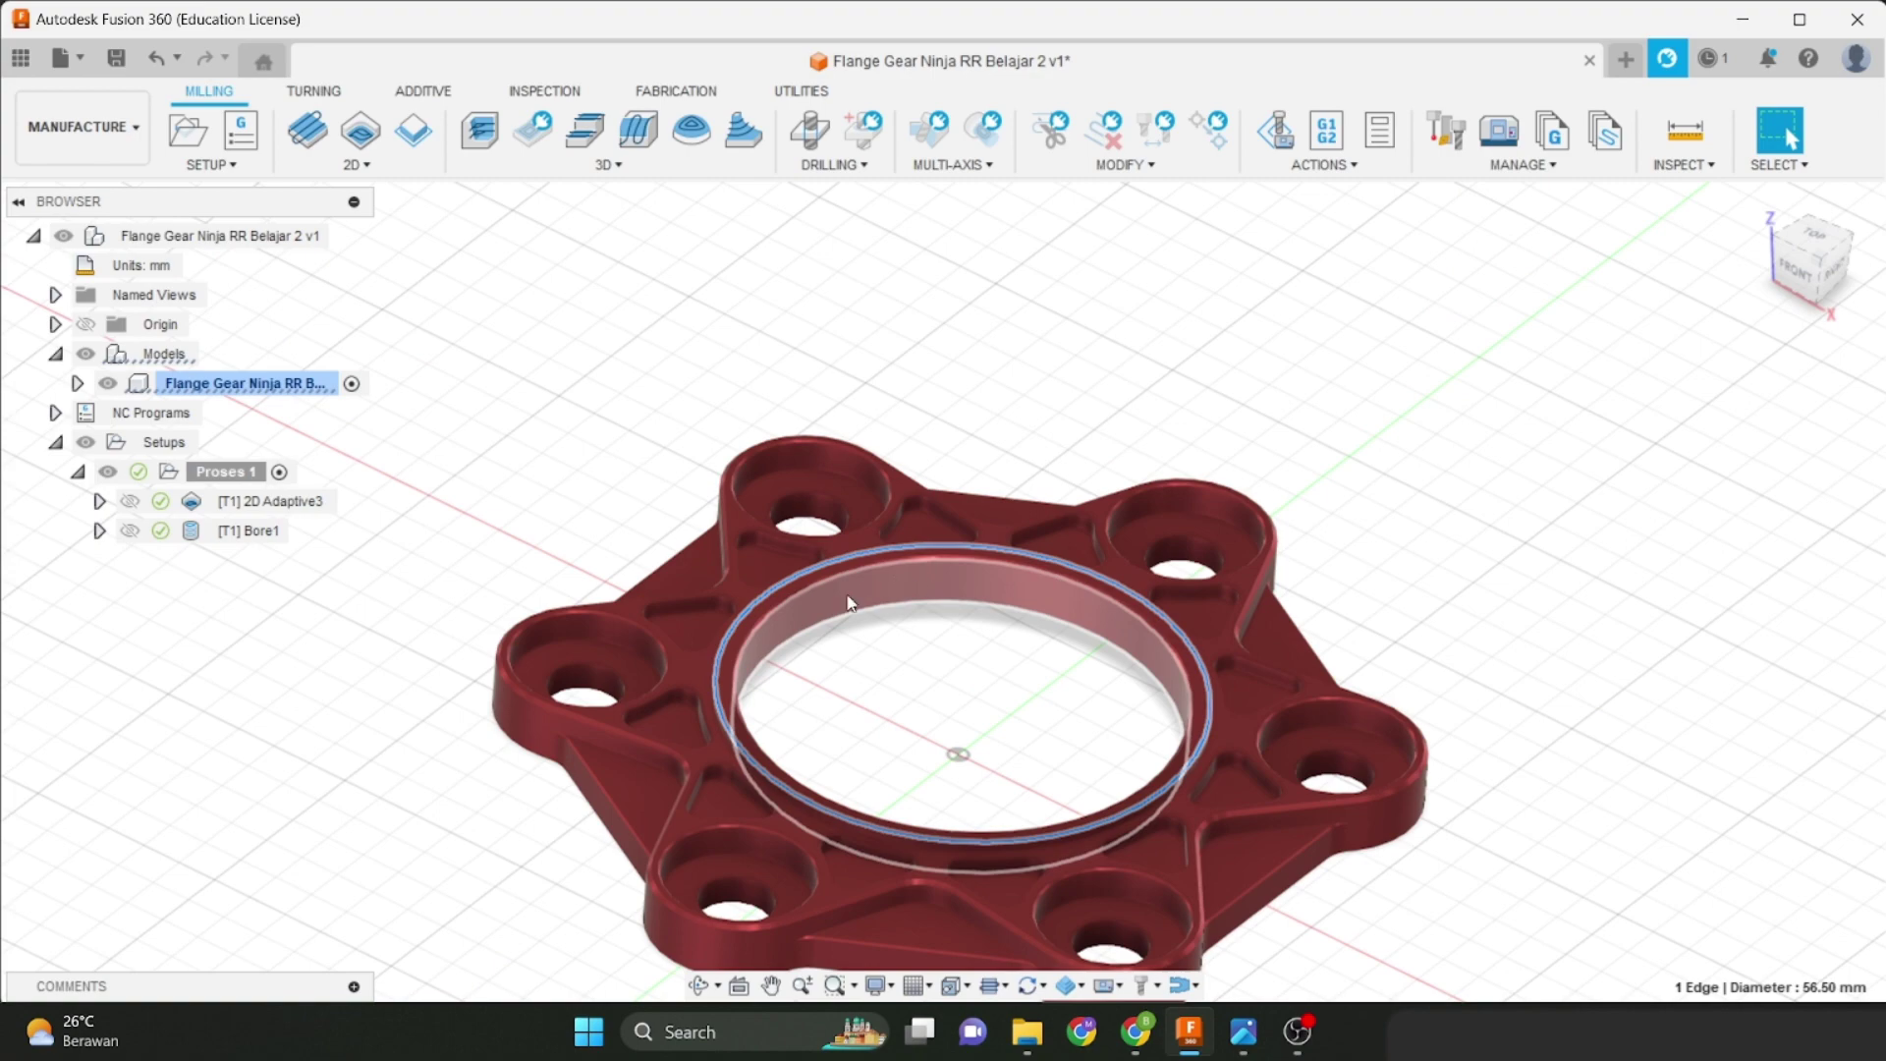
scroll(967, 677, down, 1)
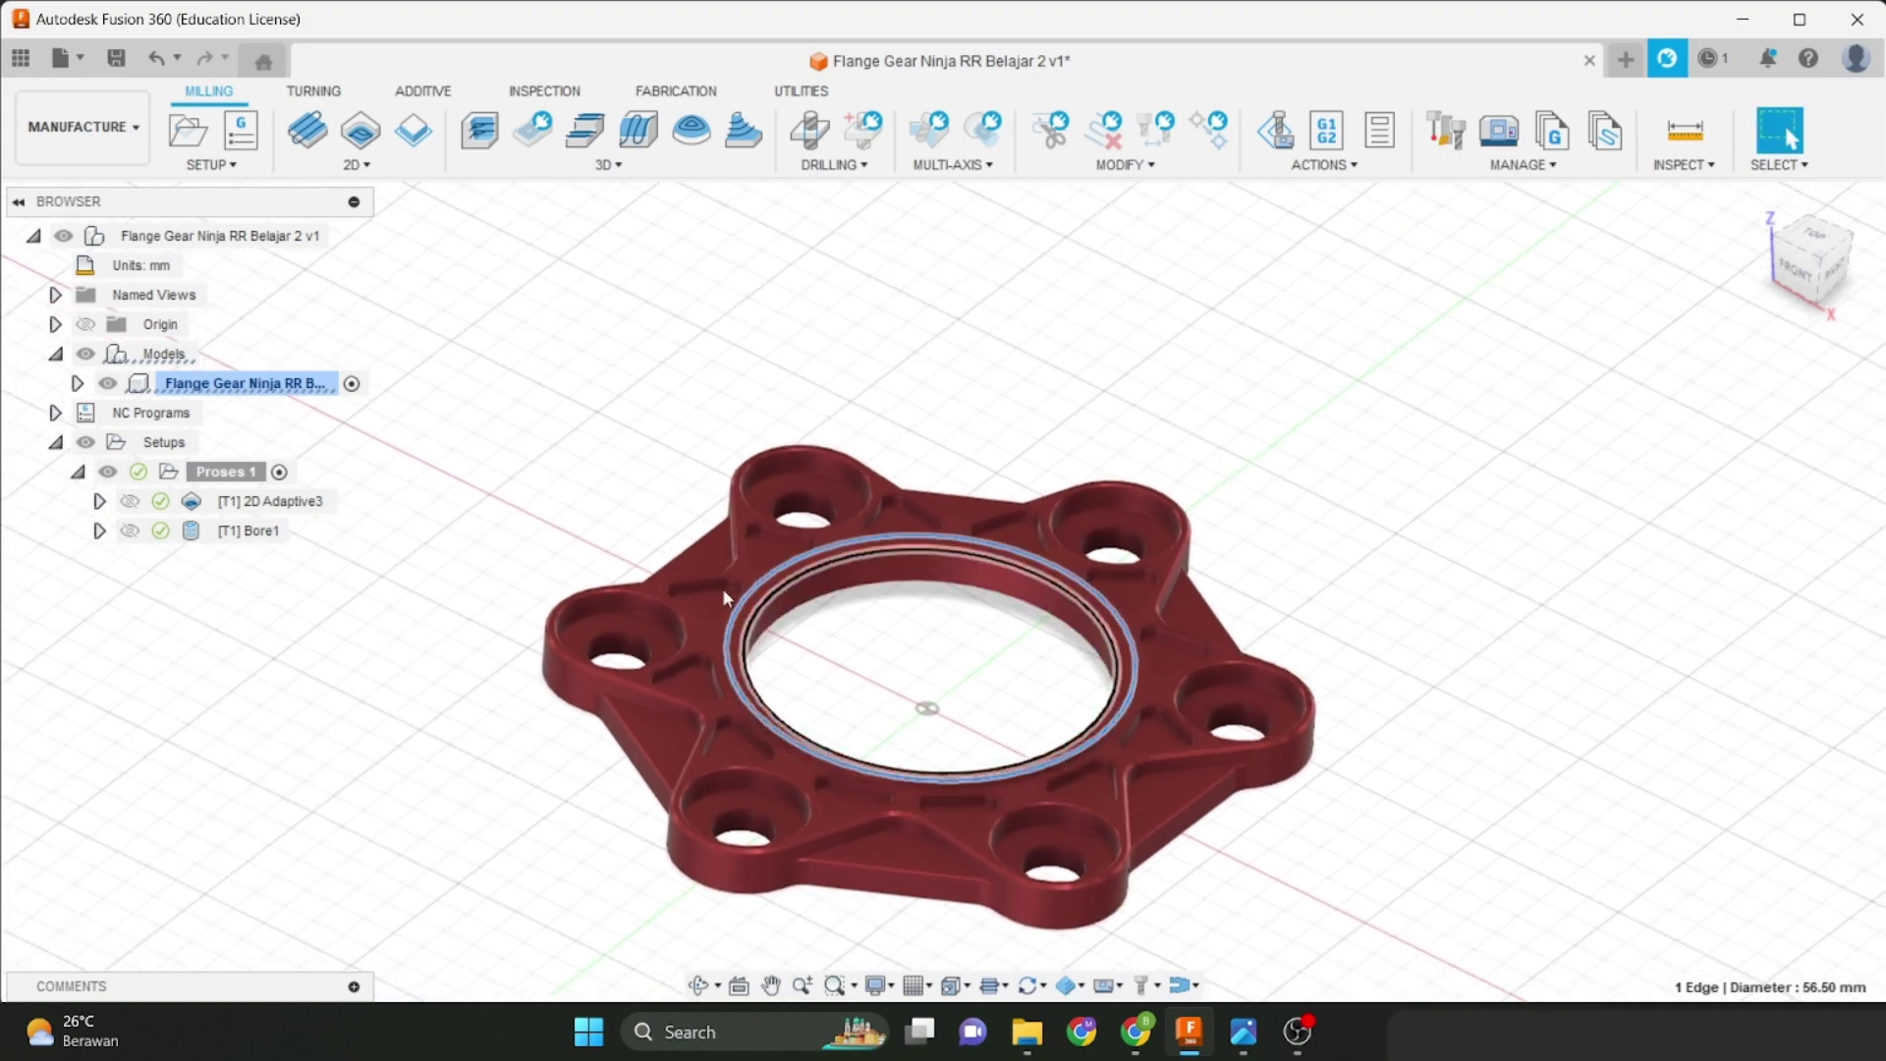
click(547, 517)
shift+middle_drag(547, 517, 506, 513)
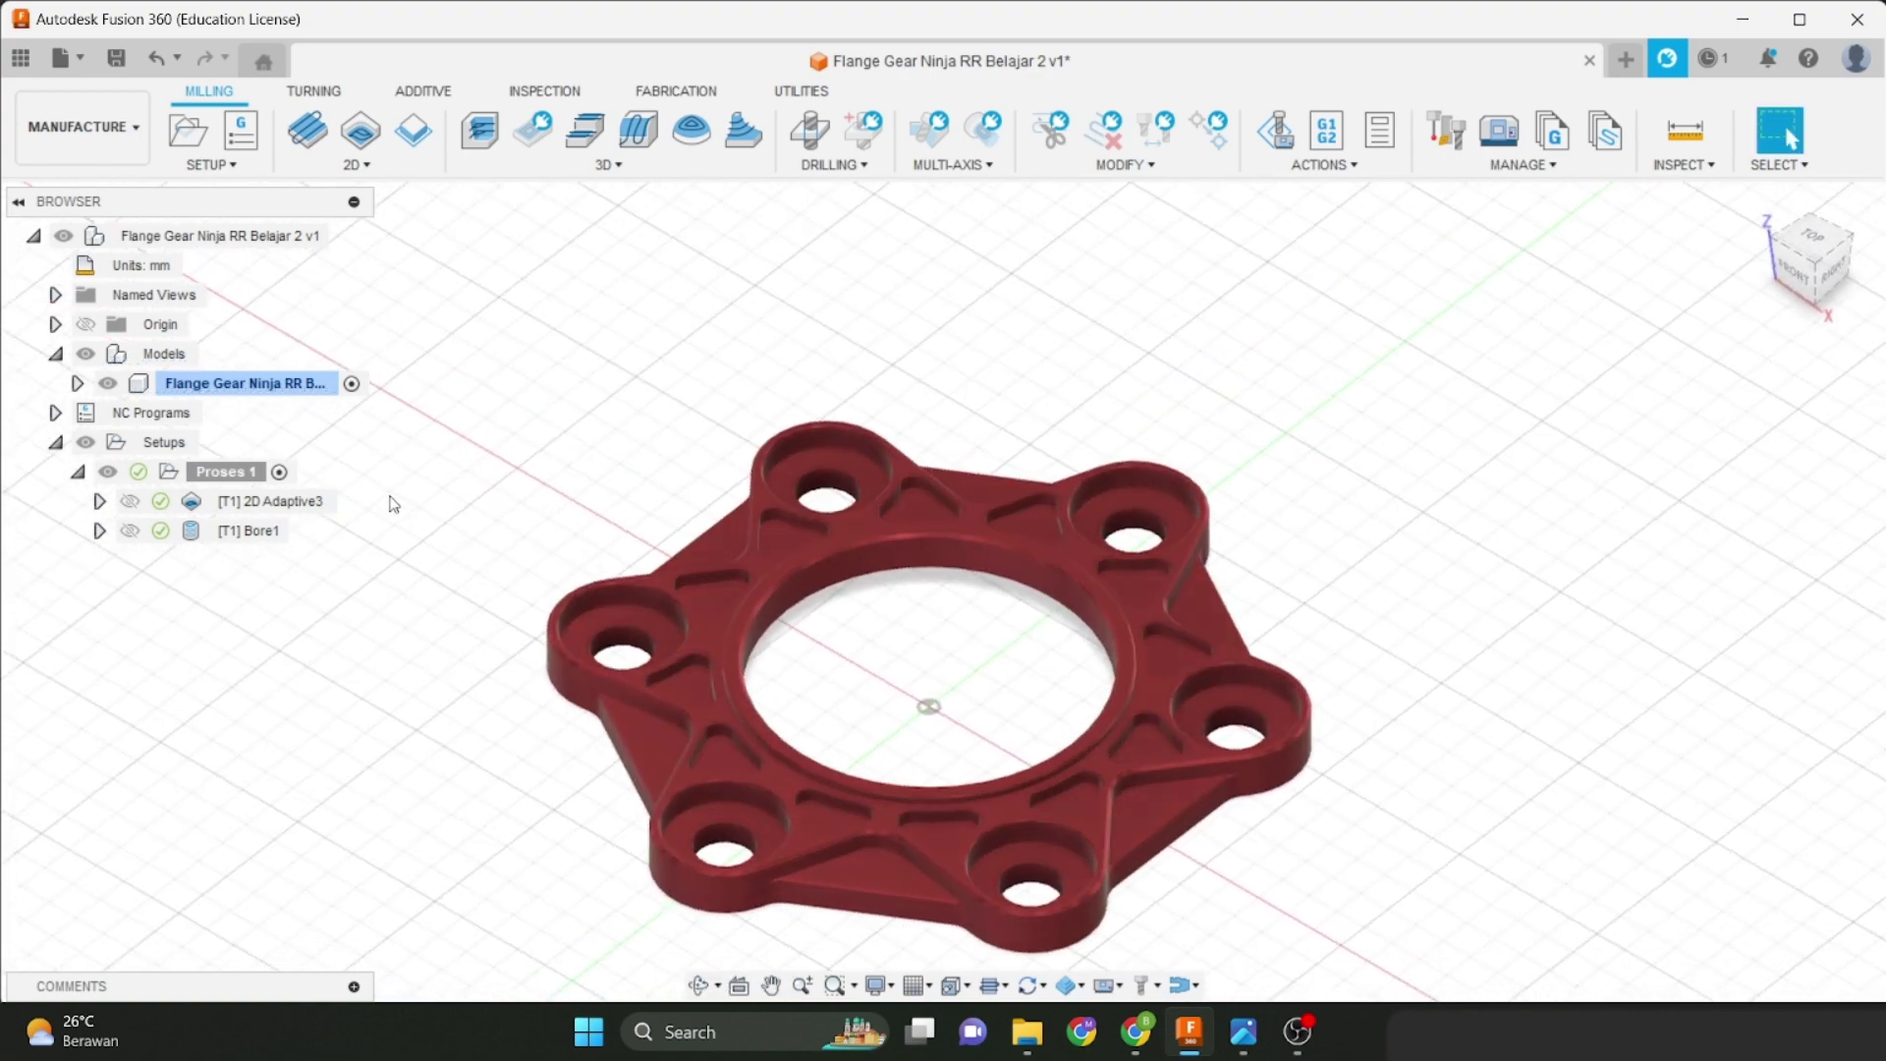
Create a 2D Adaptive Clearing operation with the 6 mm flat end mill and set its cutting feedrate to 2500 mm/min.
click(339, 175)
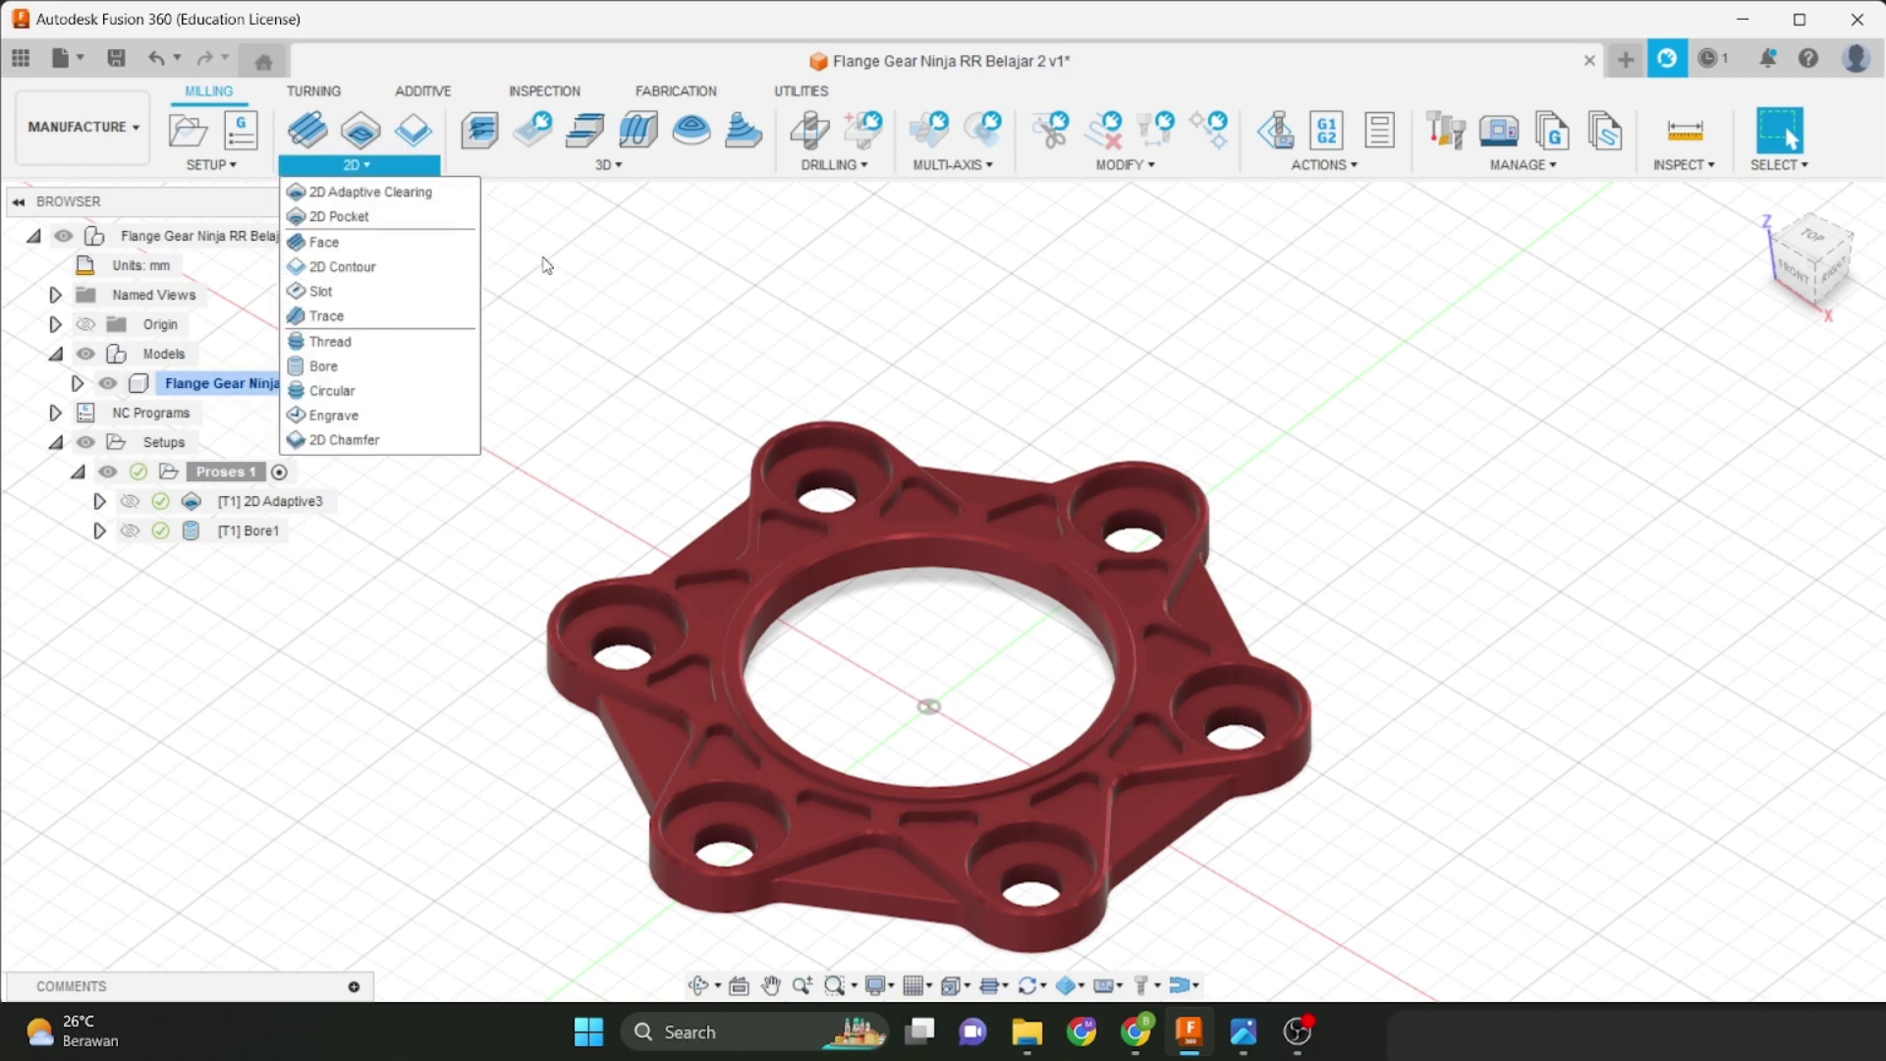
click(373, 193)
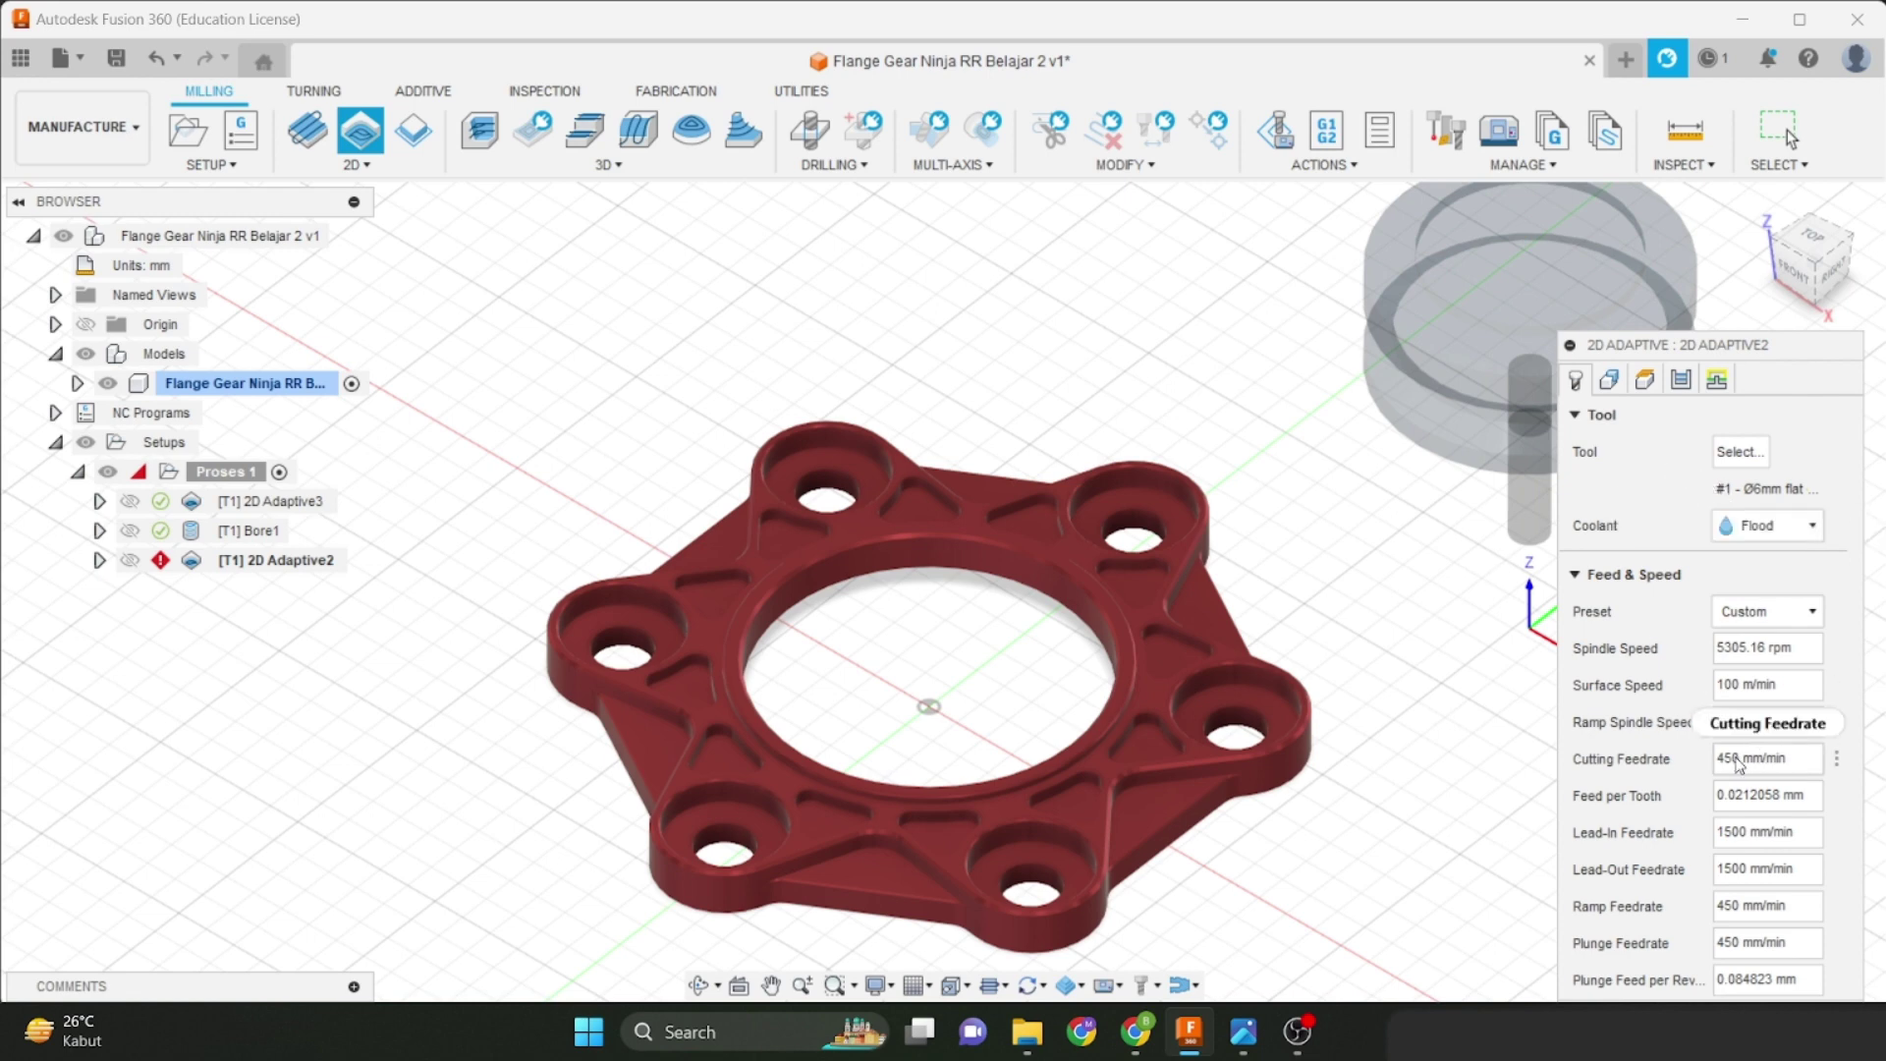
drag(1737, 764, 1715, 778)
text(250)
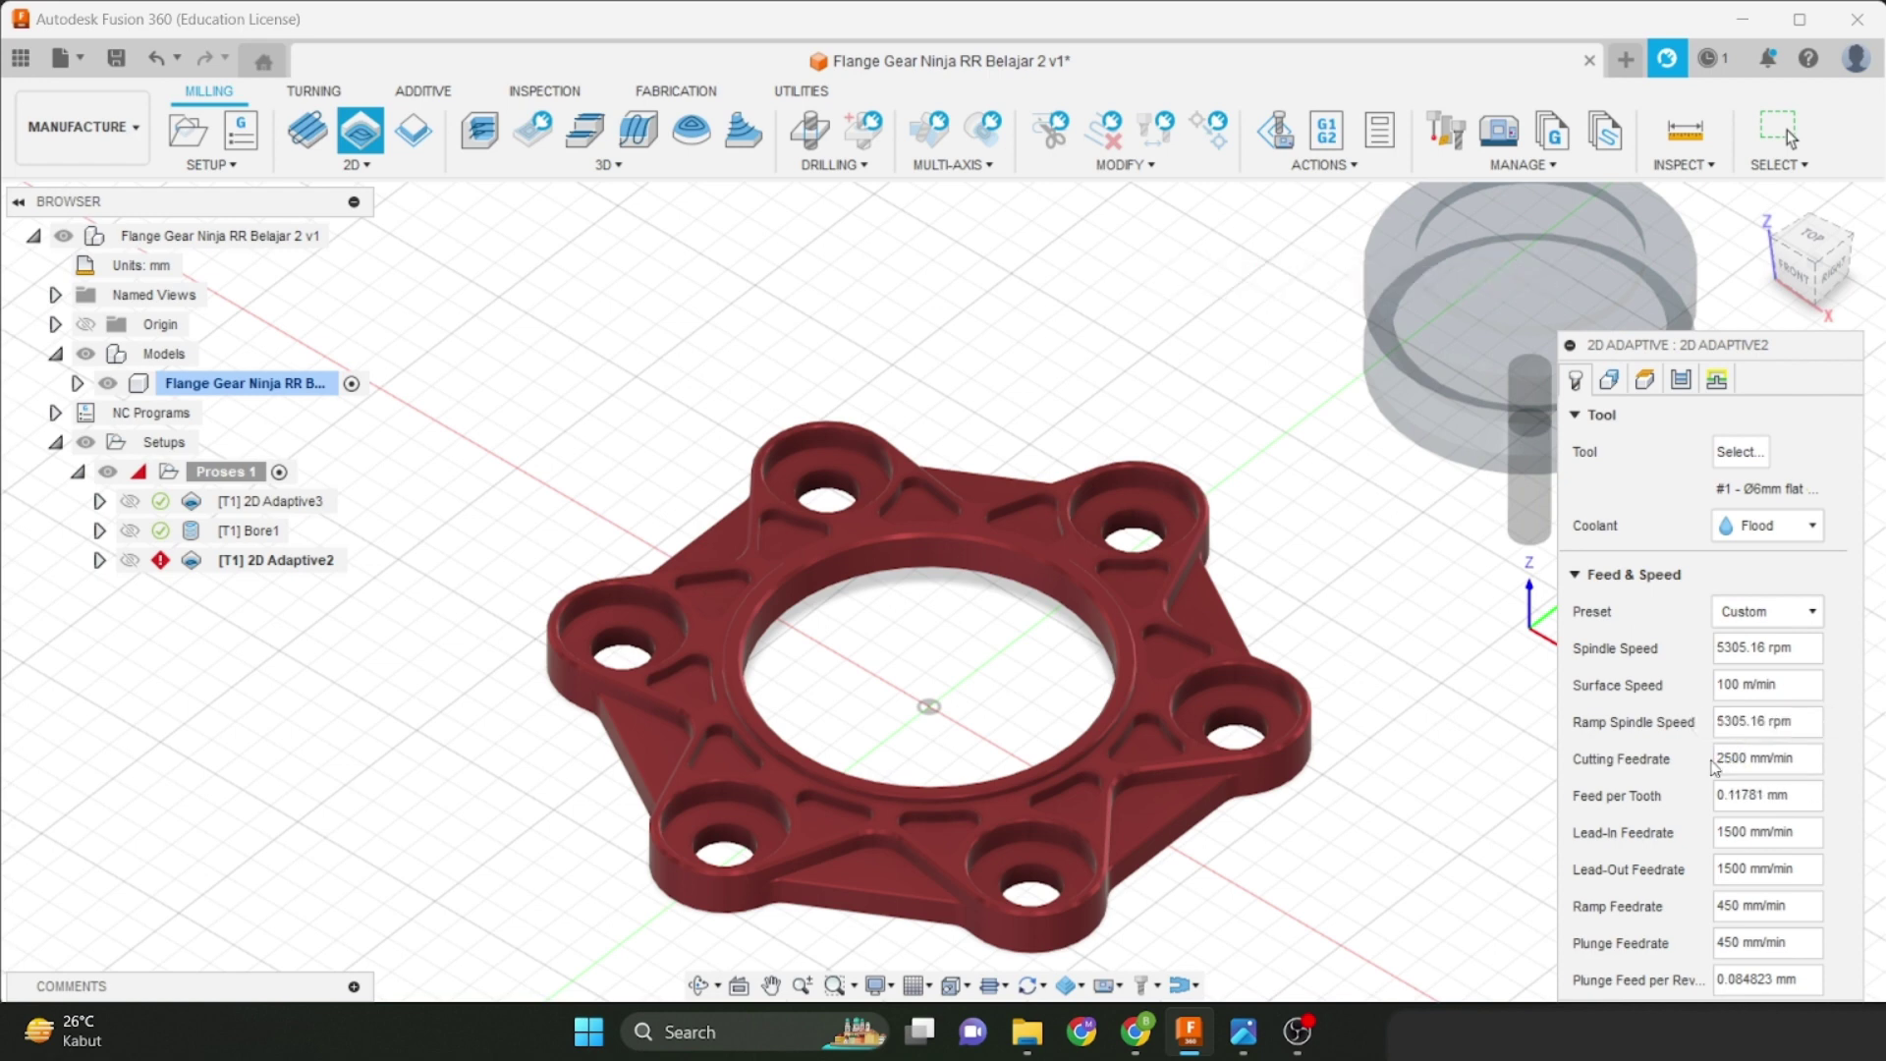
drag(1676, 353, 1635, 193)
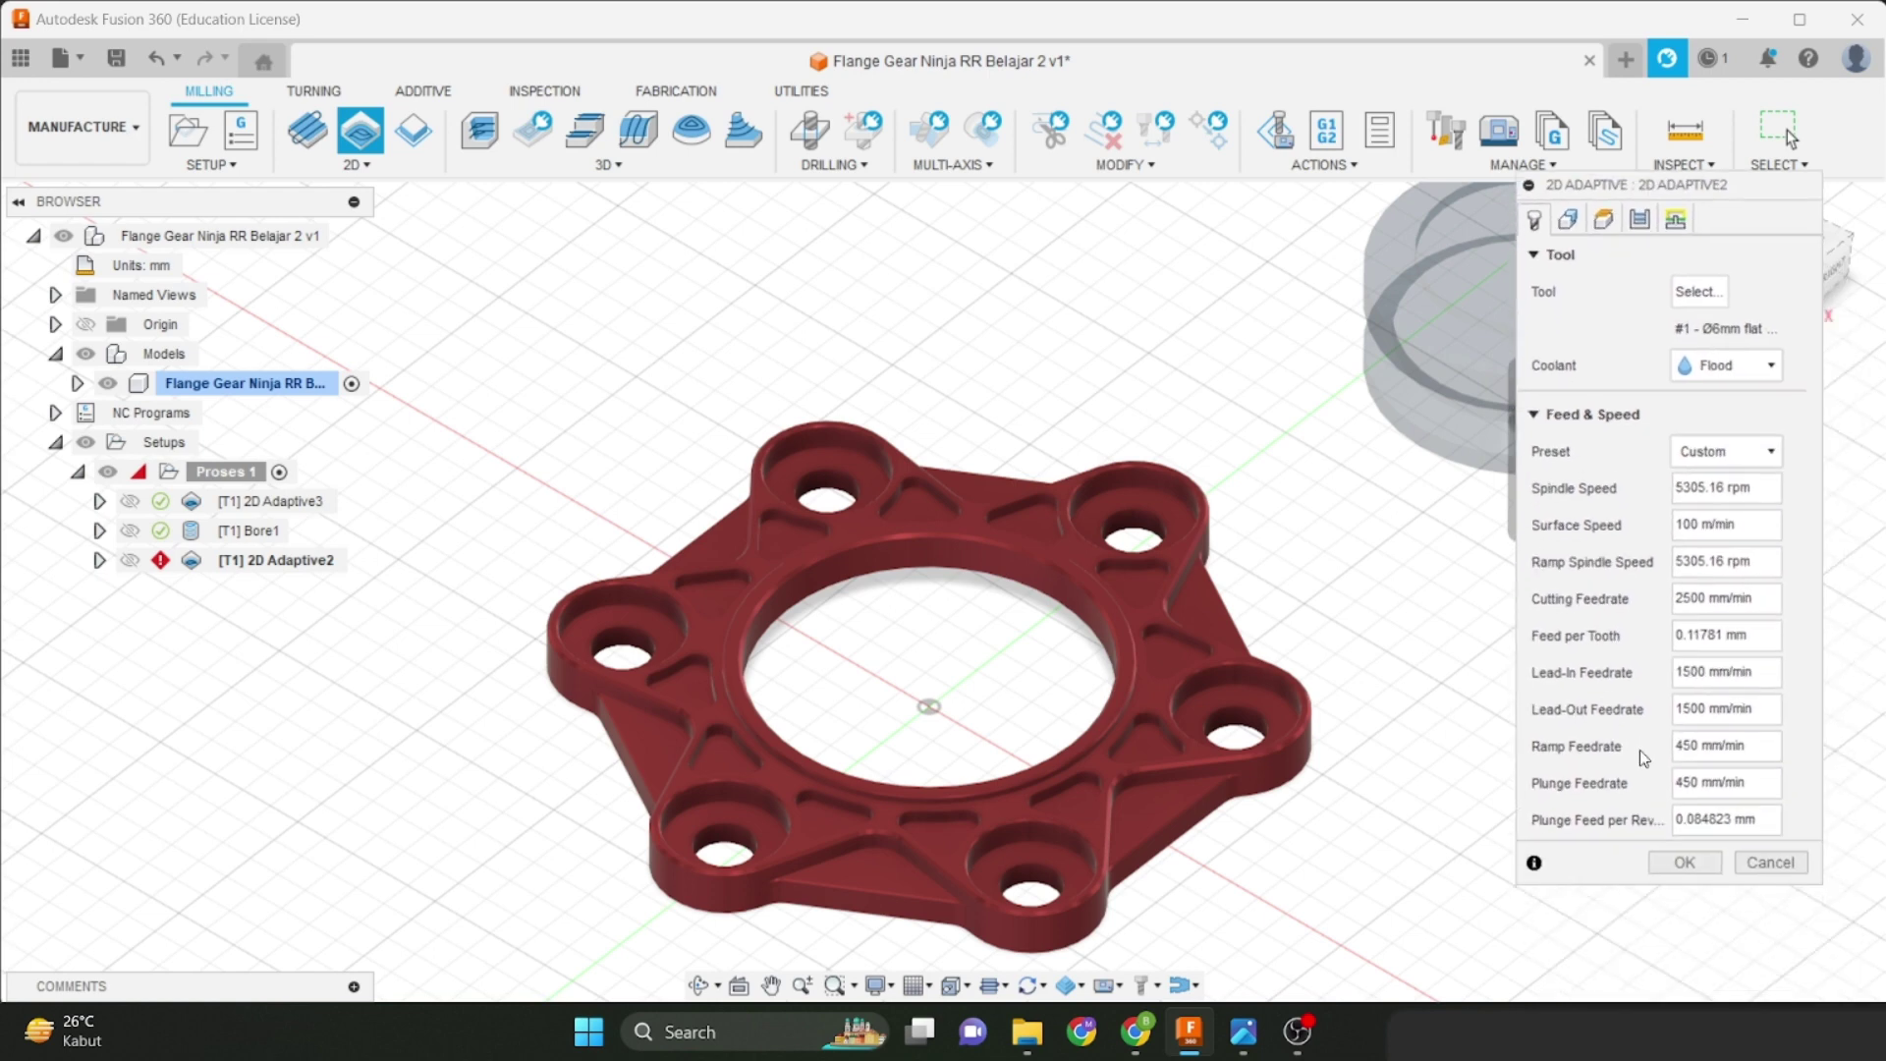
Select the upper inner edge of the flange's central bore, below the chamfer, as the adaptive operation's pocket contour.
click(1567, 219)
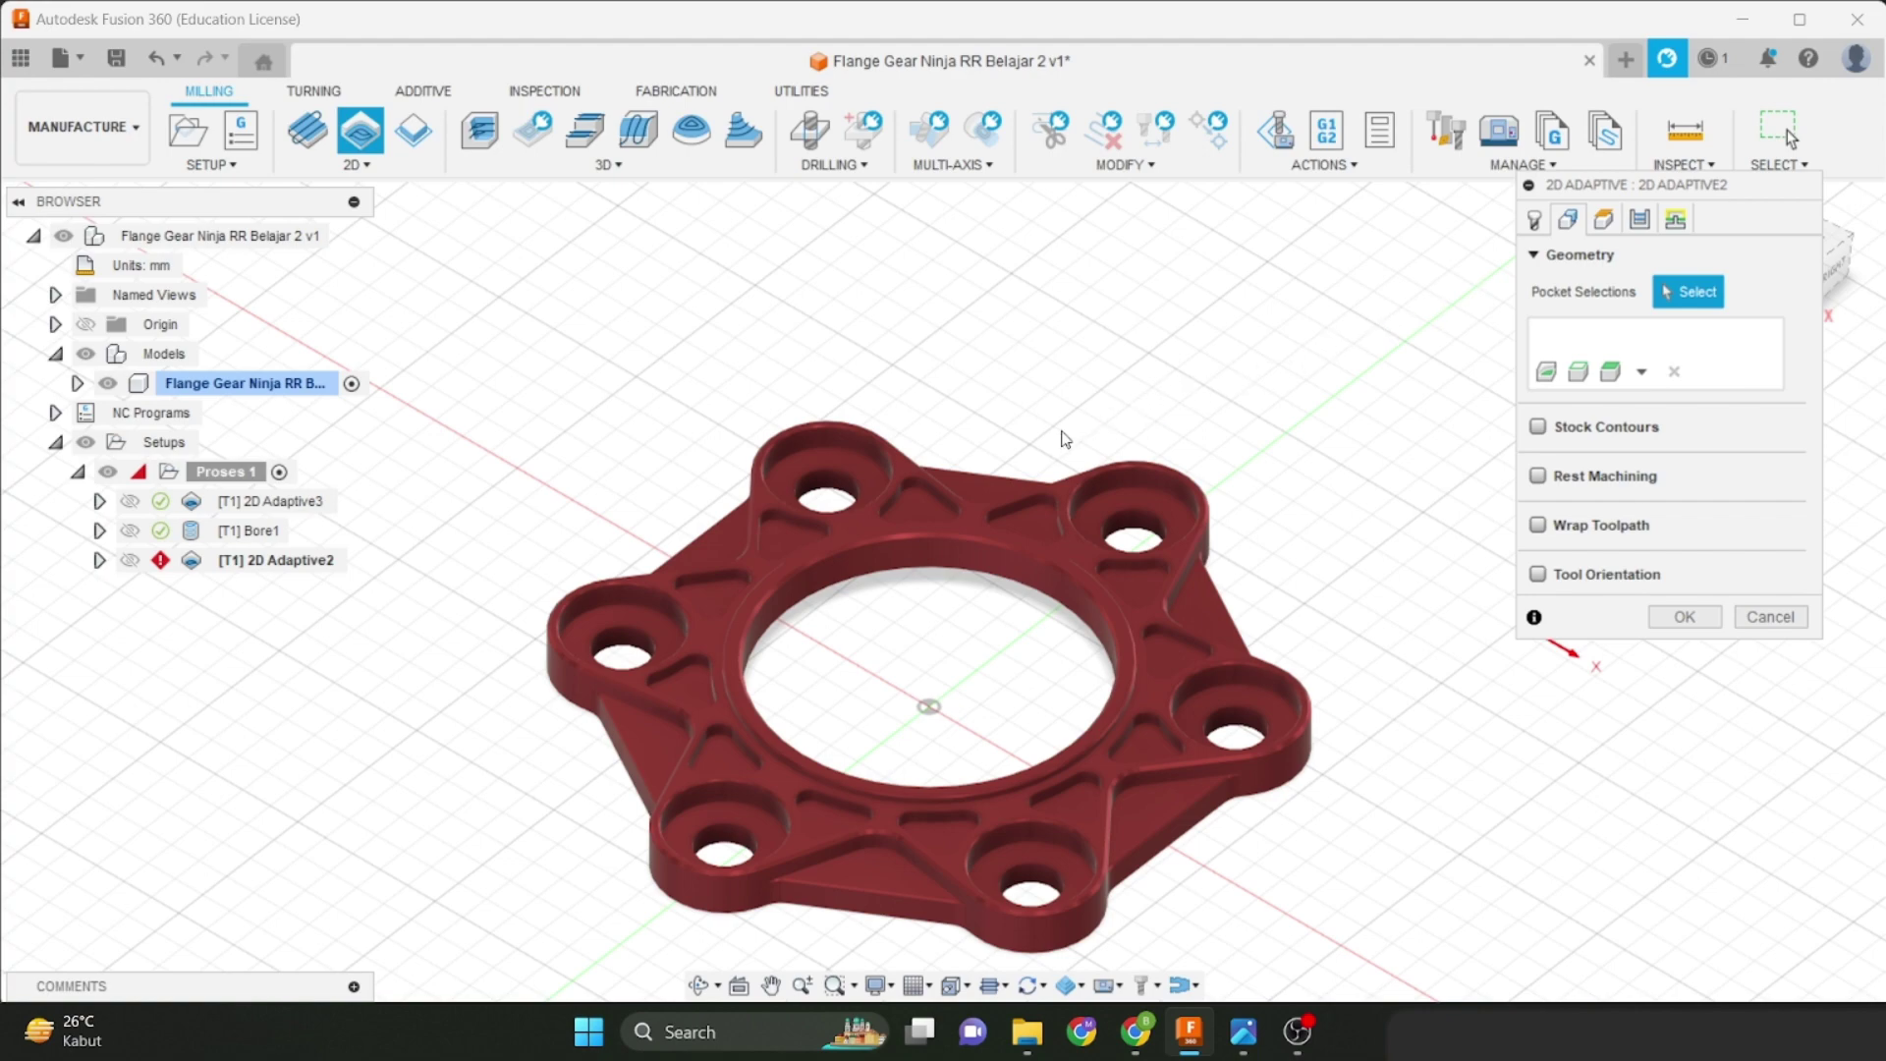
scroll(1064, 438, up, 4)
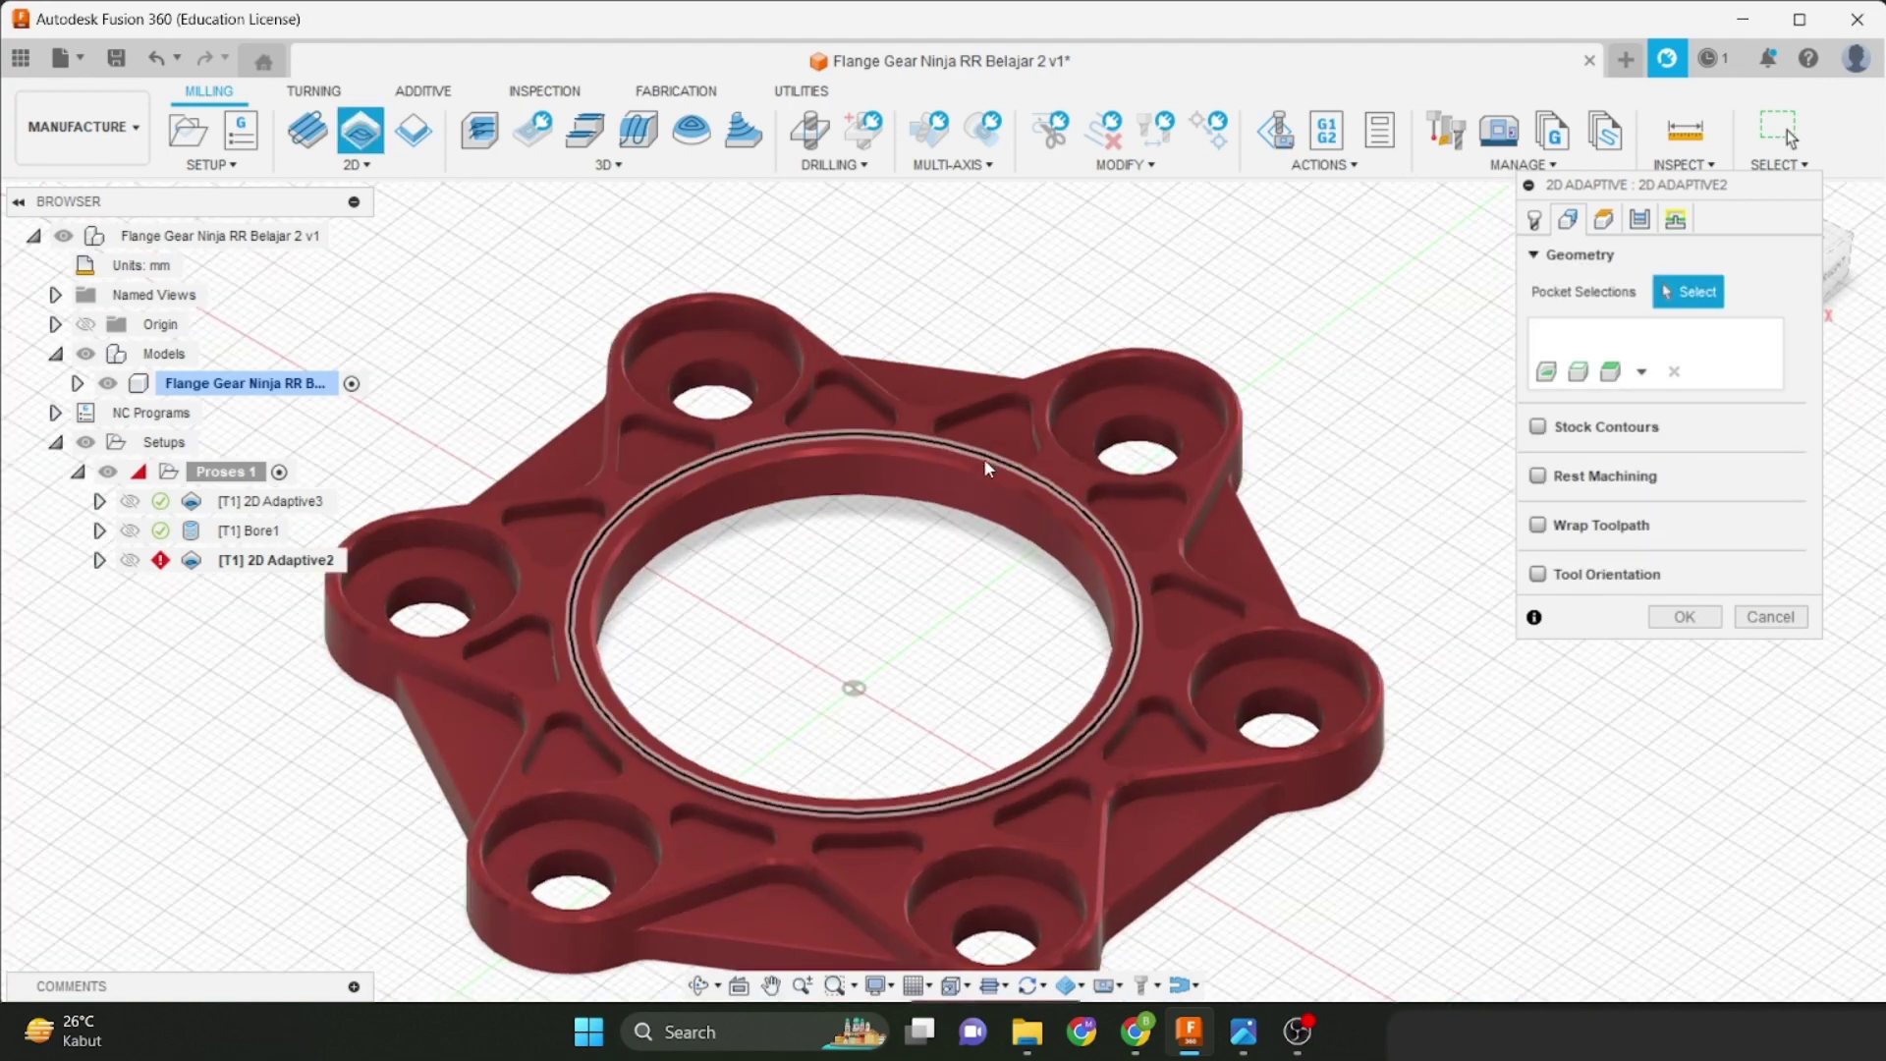
scroll(987, 467, up, 5)
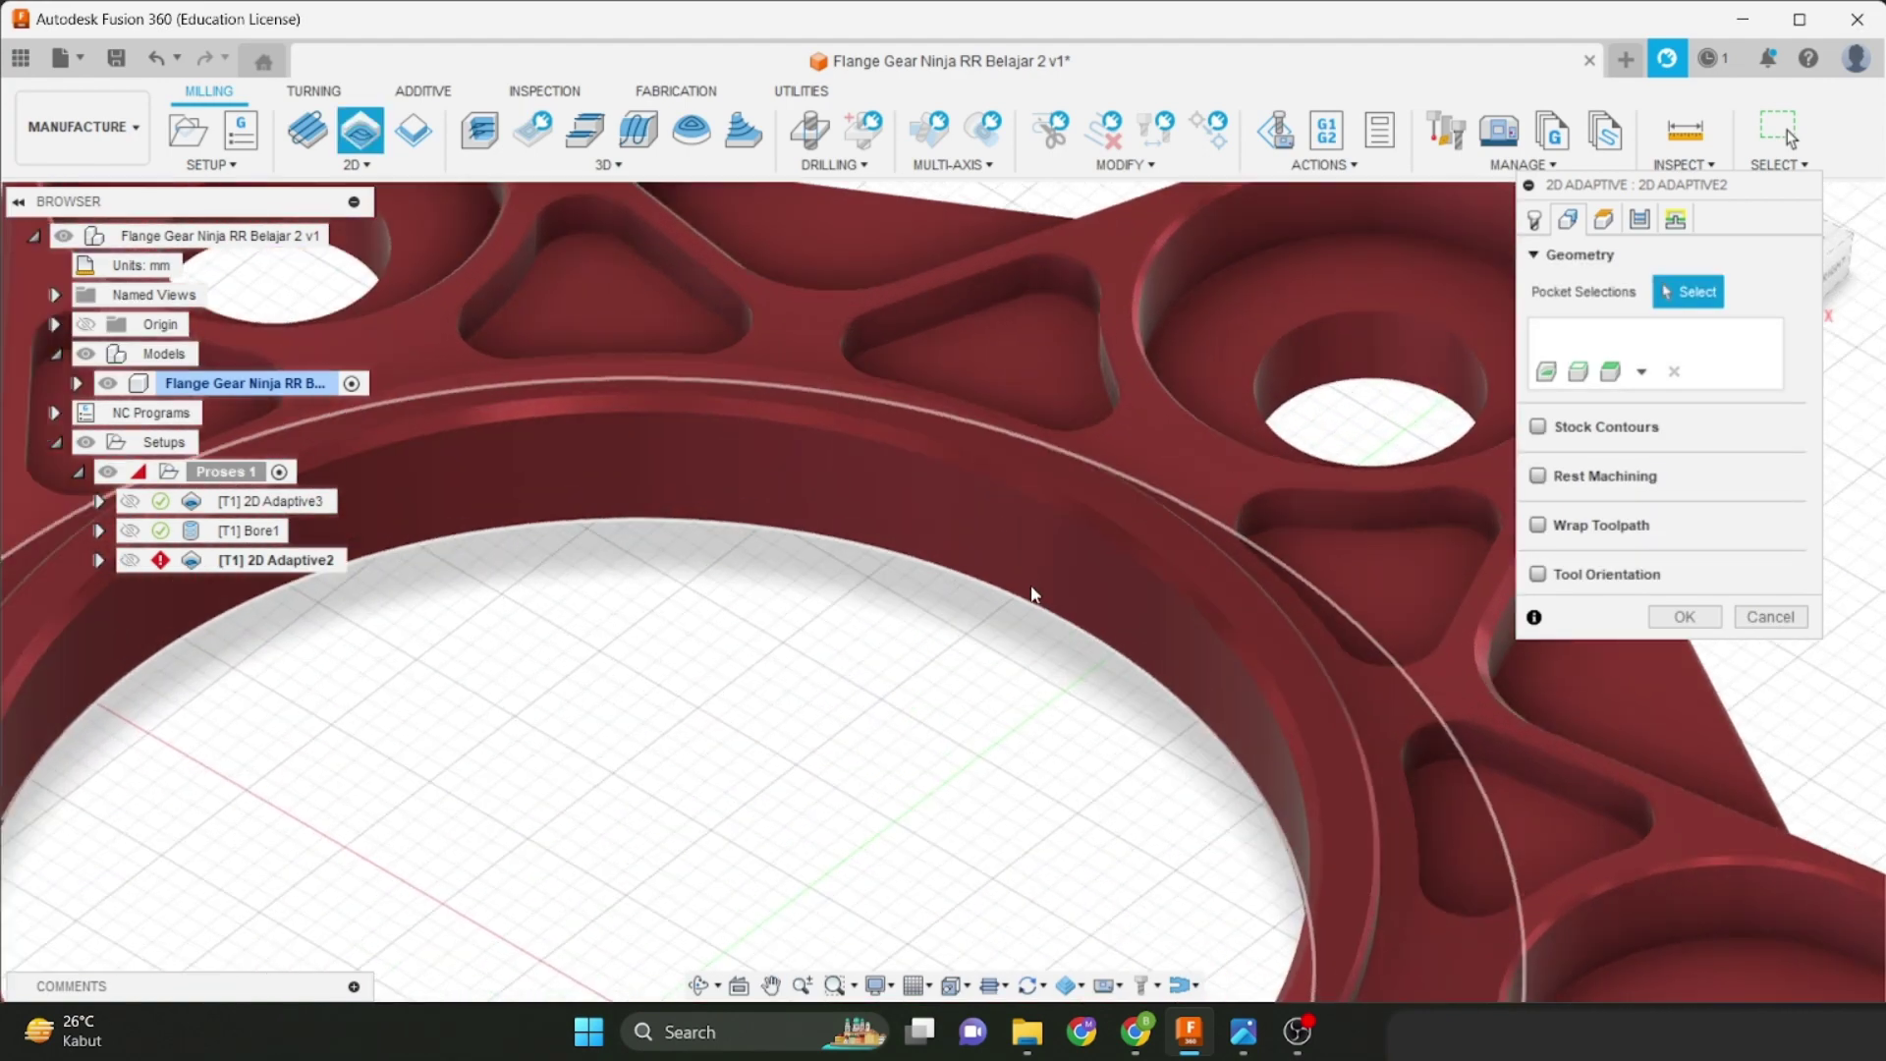
scroll(1031, 594, up, 2)
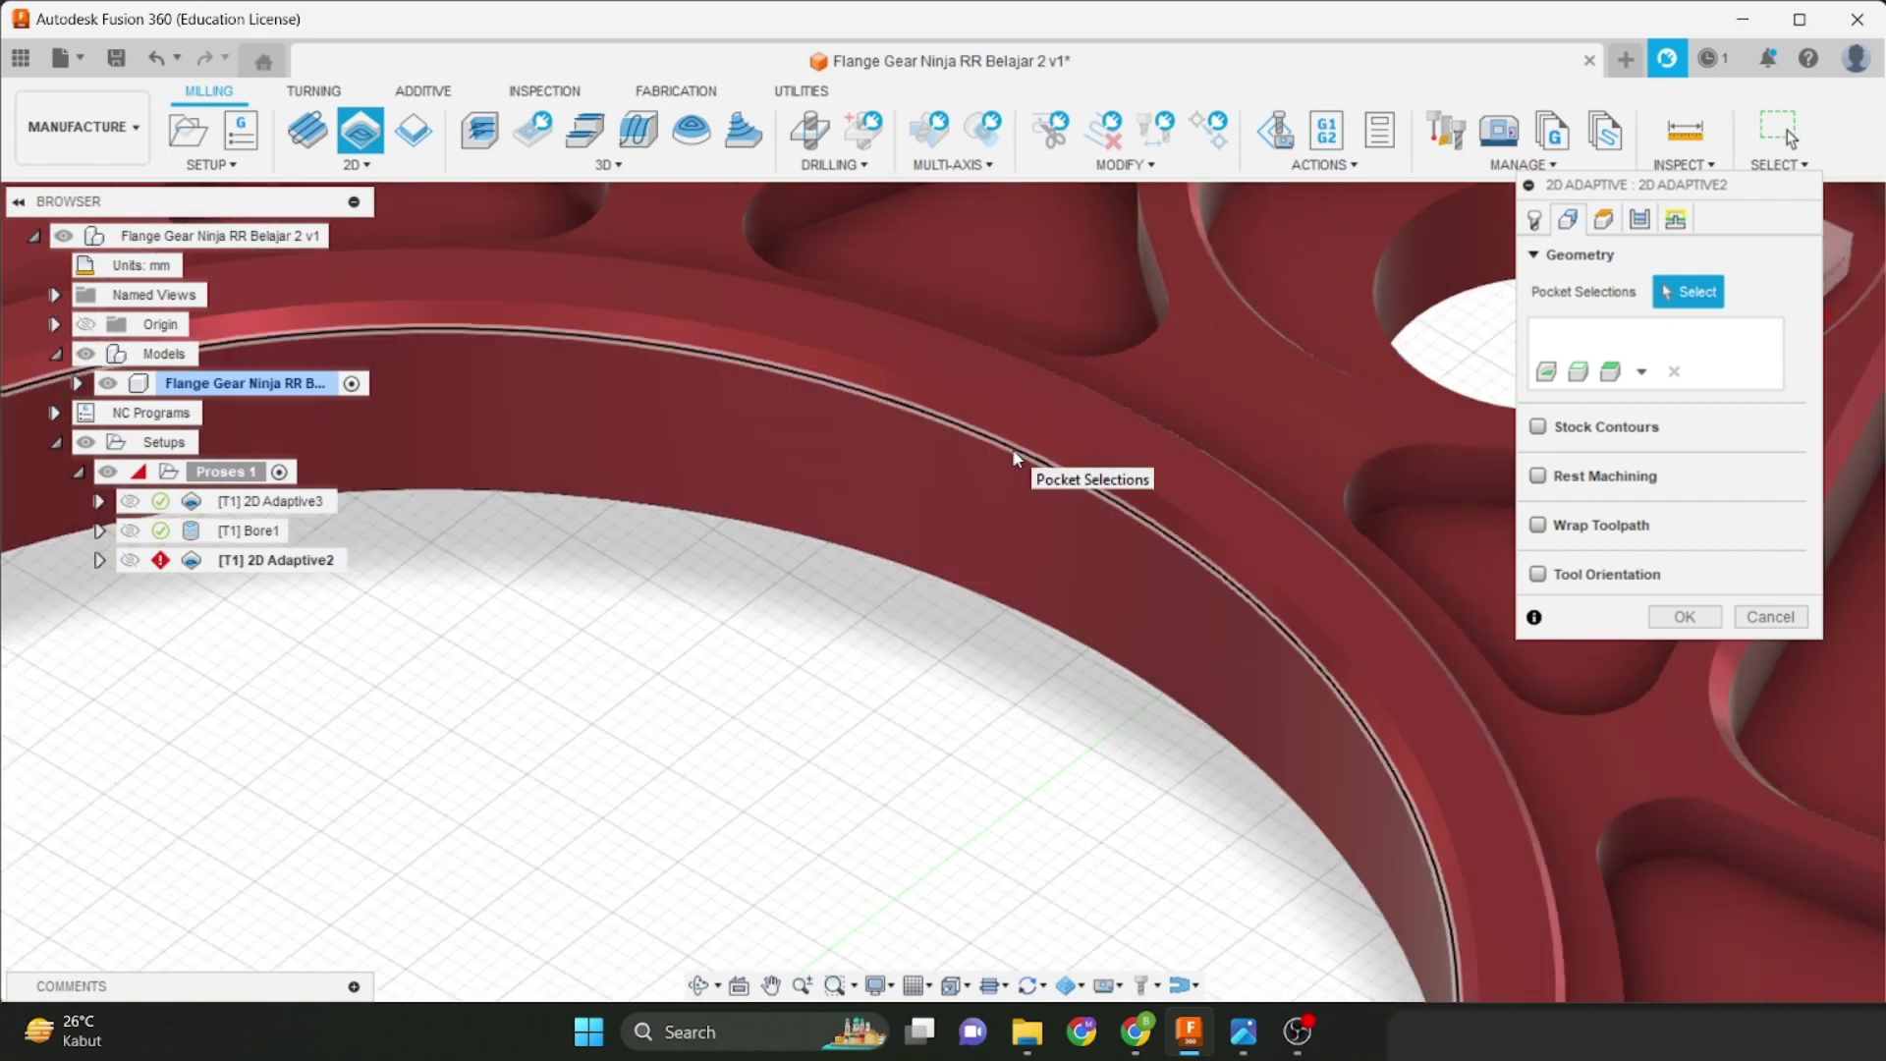
click(1015, 454)
scroll(1019, 539, down, 5)
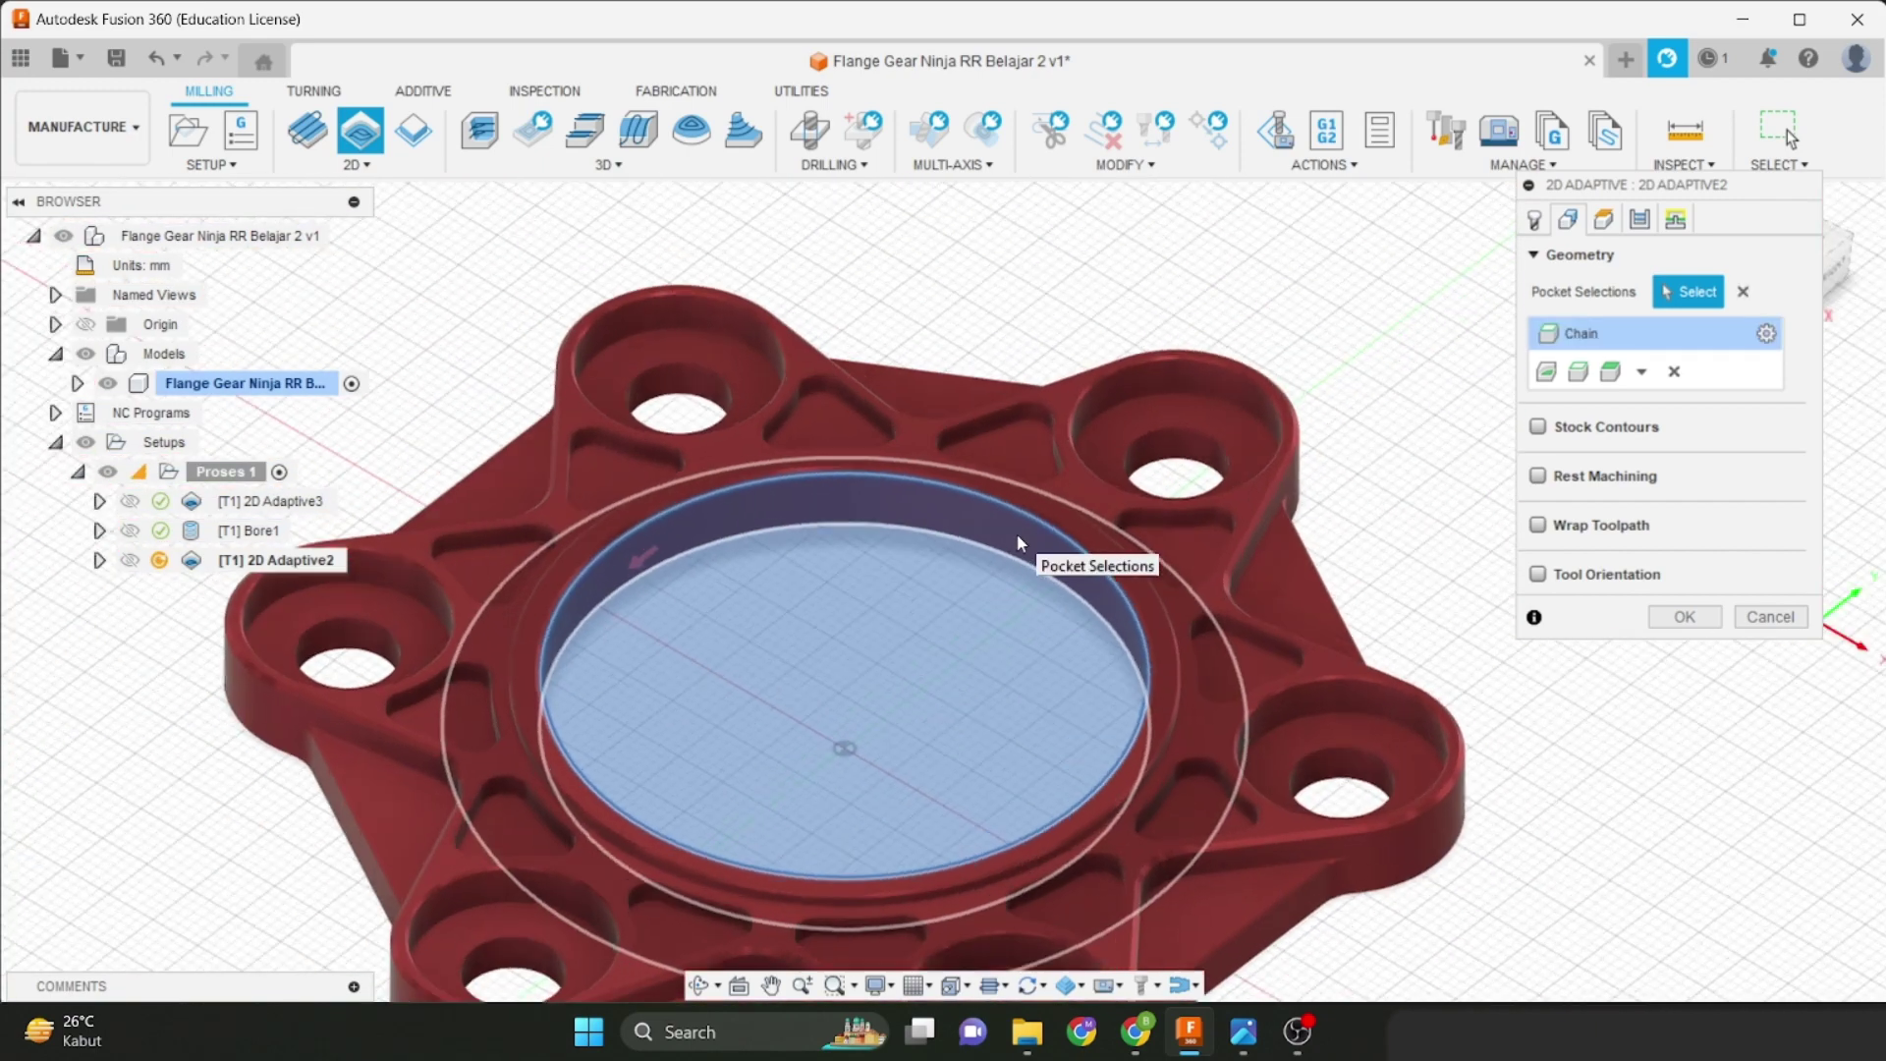
scroll(1021, 540, down, 3)
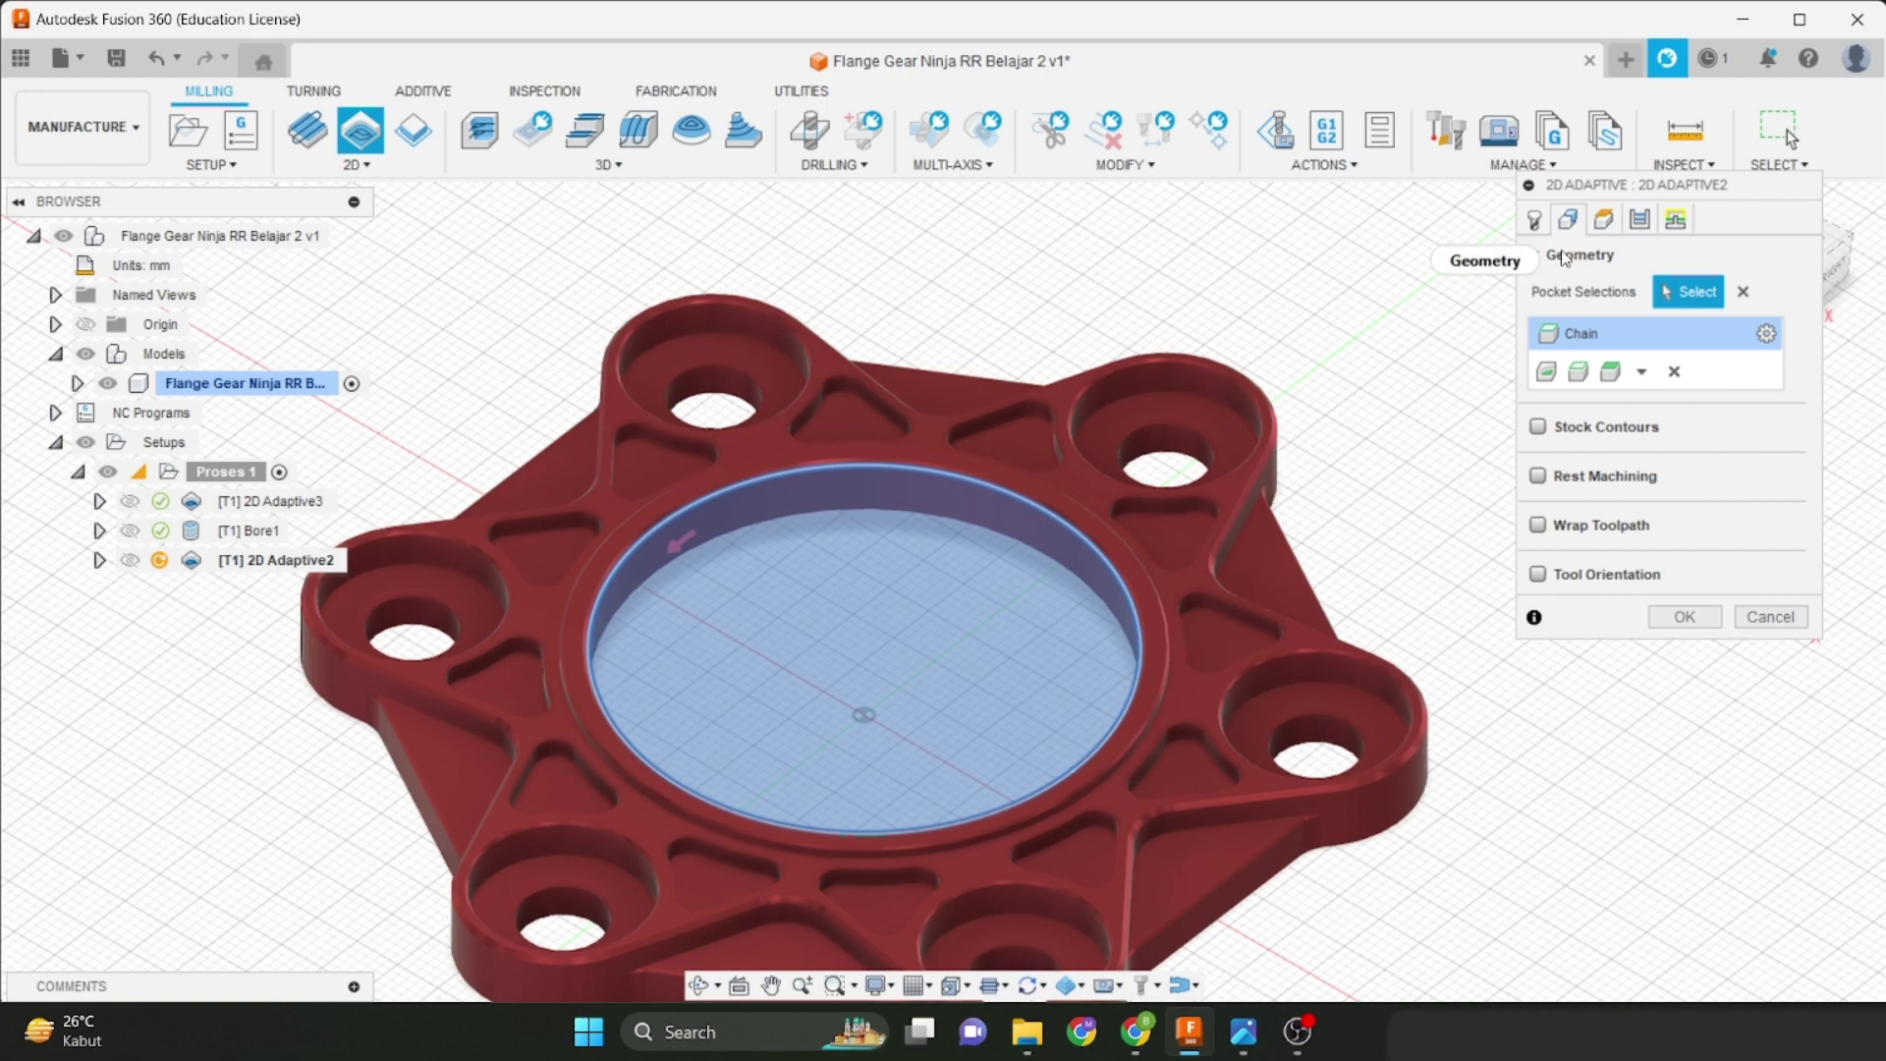
Reference the adaptive operation's bottom height from the stock top with an offset of -10.5 mm, checking it in front view.
click(1602, 218)
drag(1652, 193, 1776, 314)
click(1790, 265)
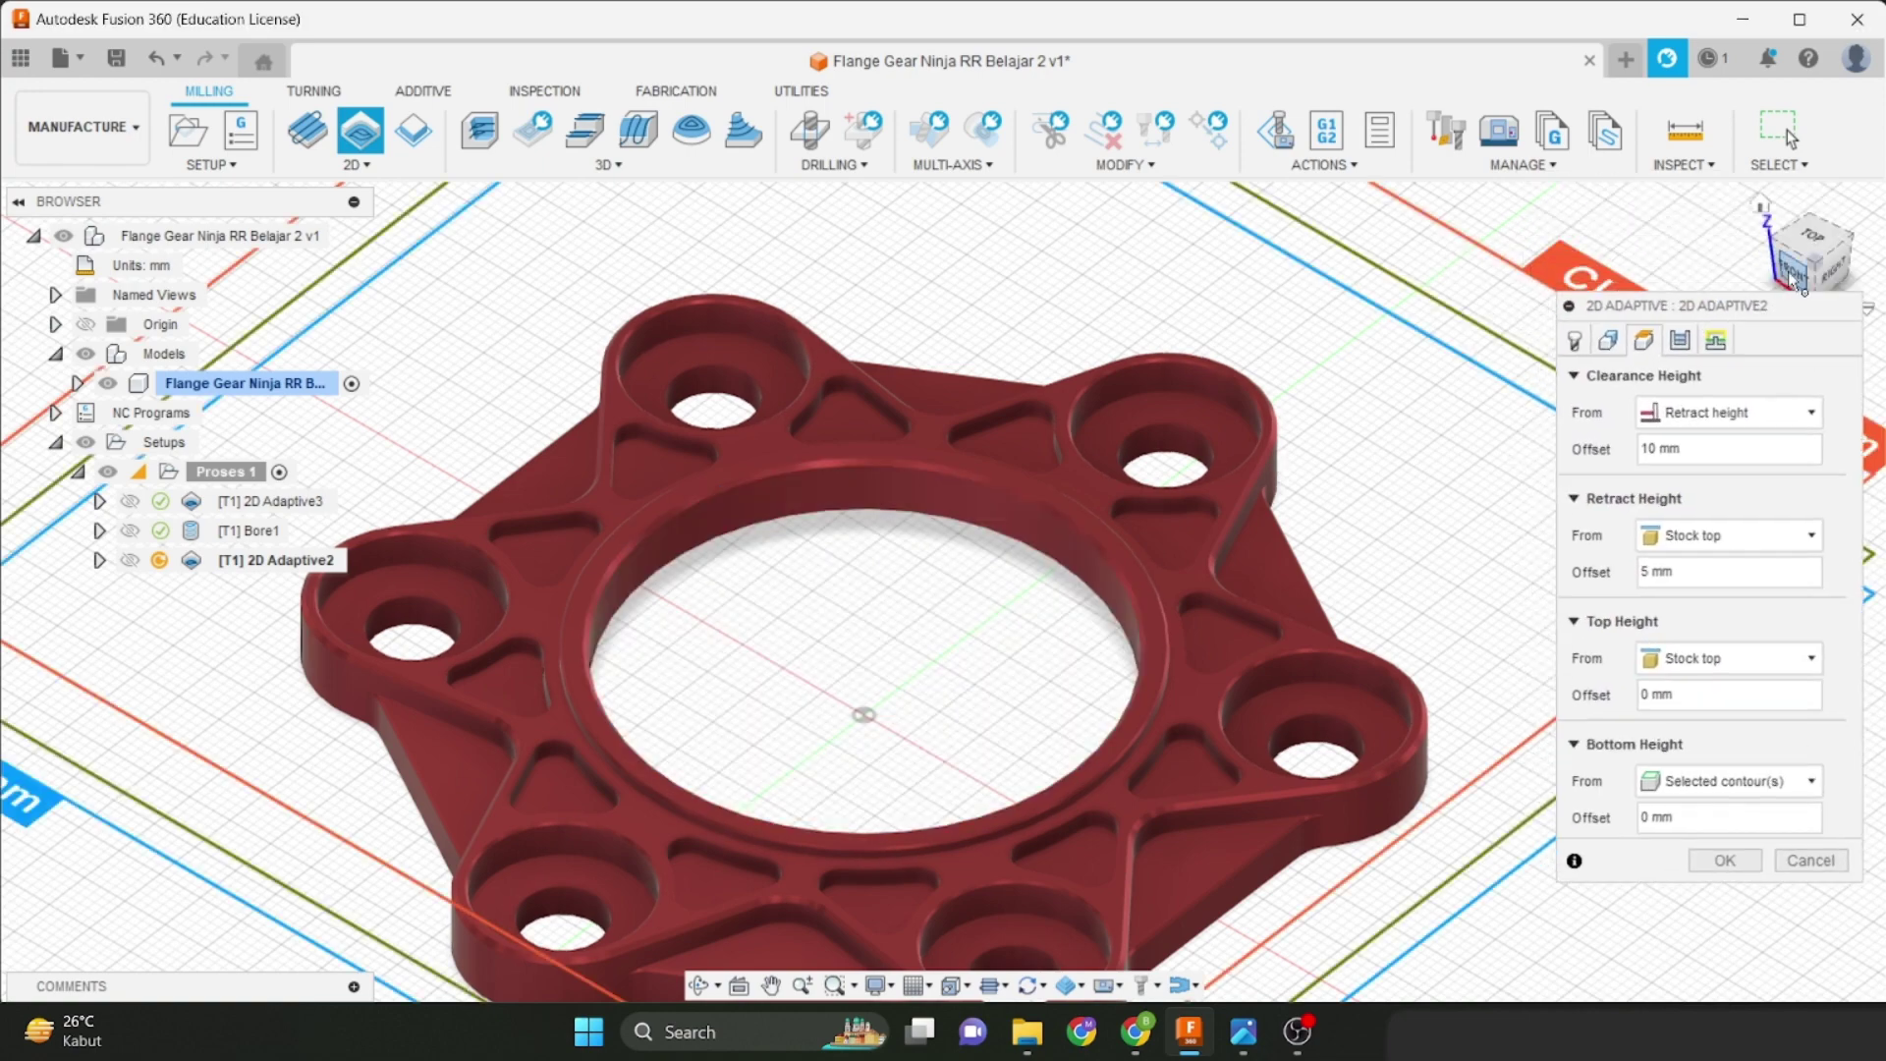
middle_drag(1232, 536, 1227, 545)
scroll(1115, 550, up, 3)
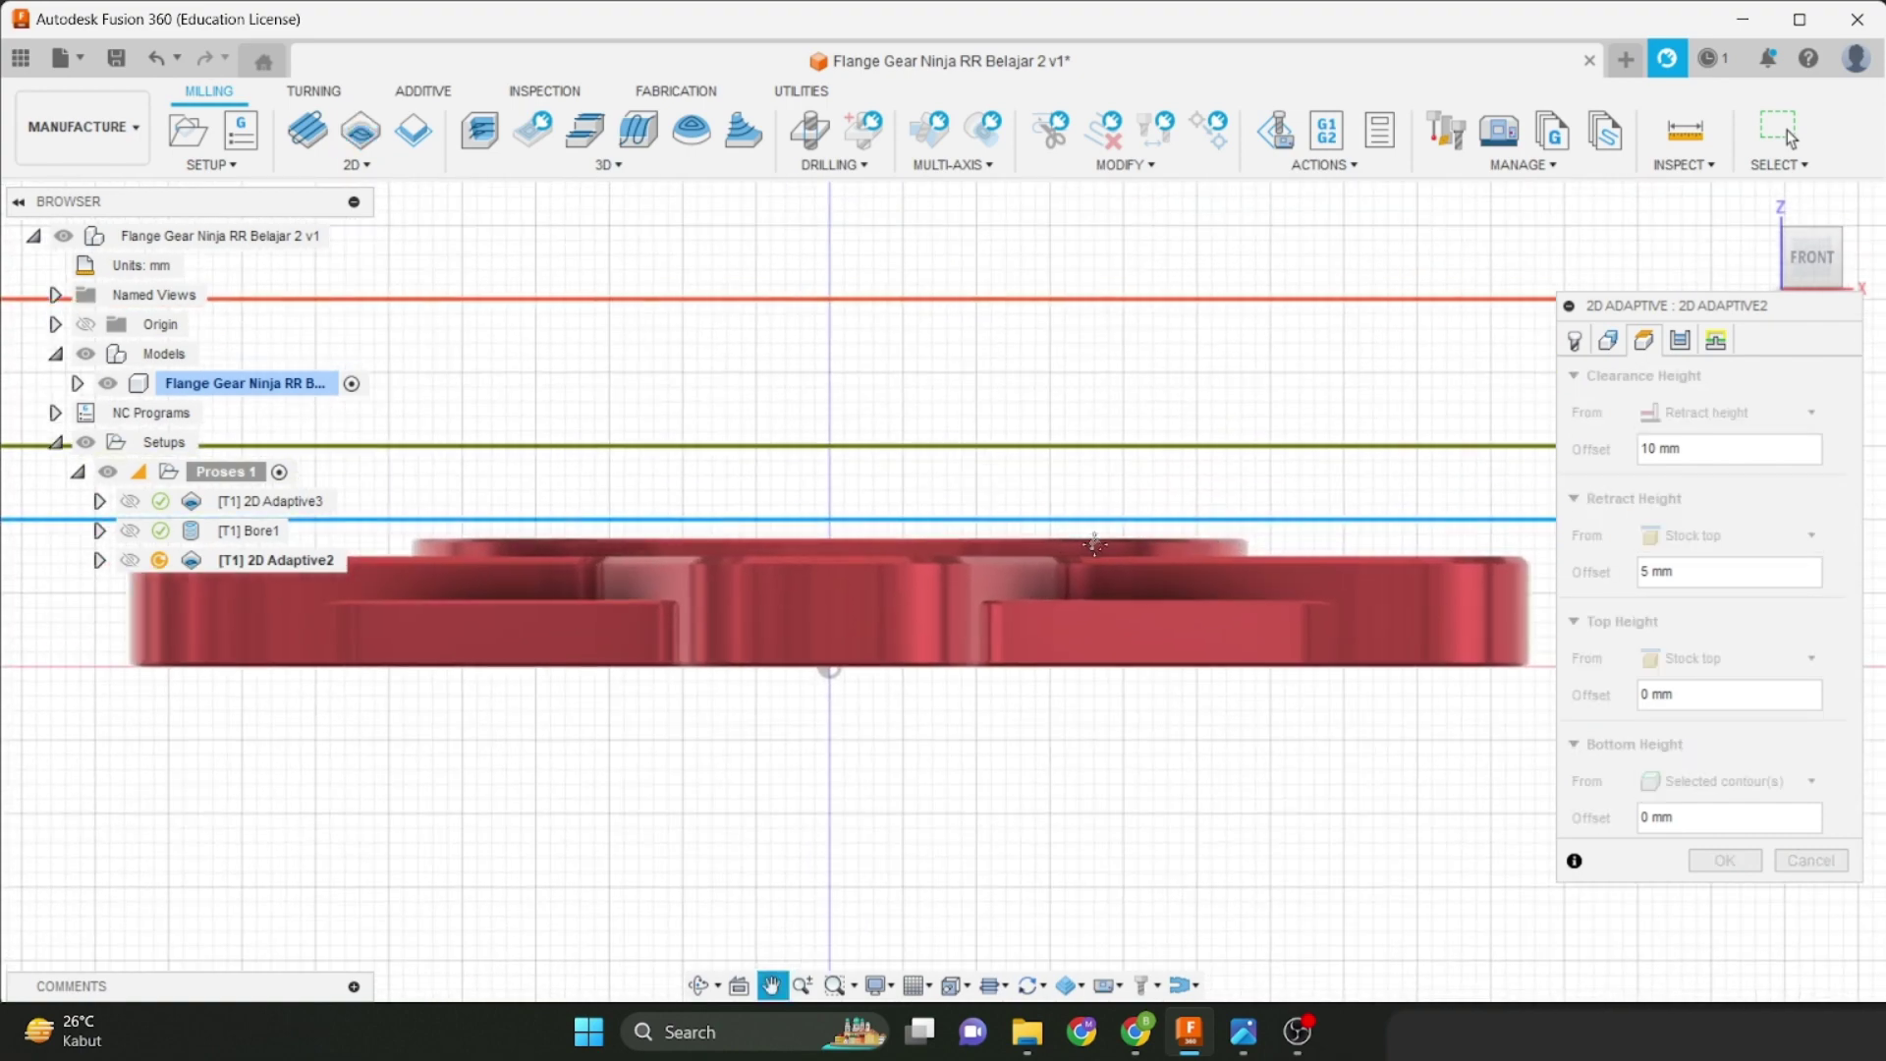
scroll(1095, 552, down, 2)
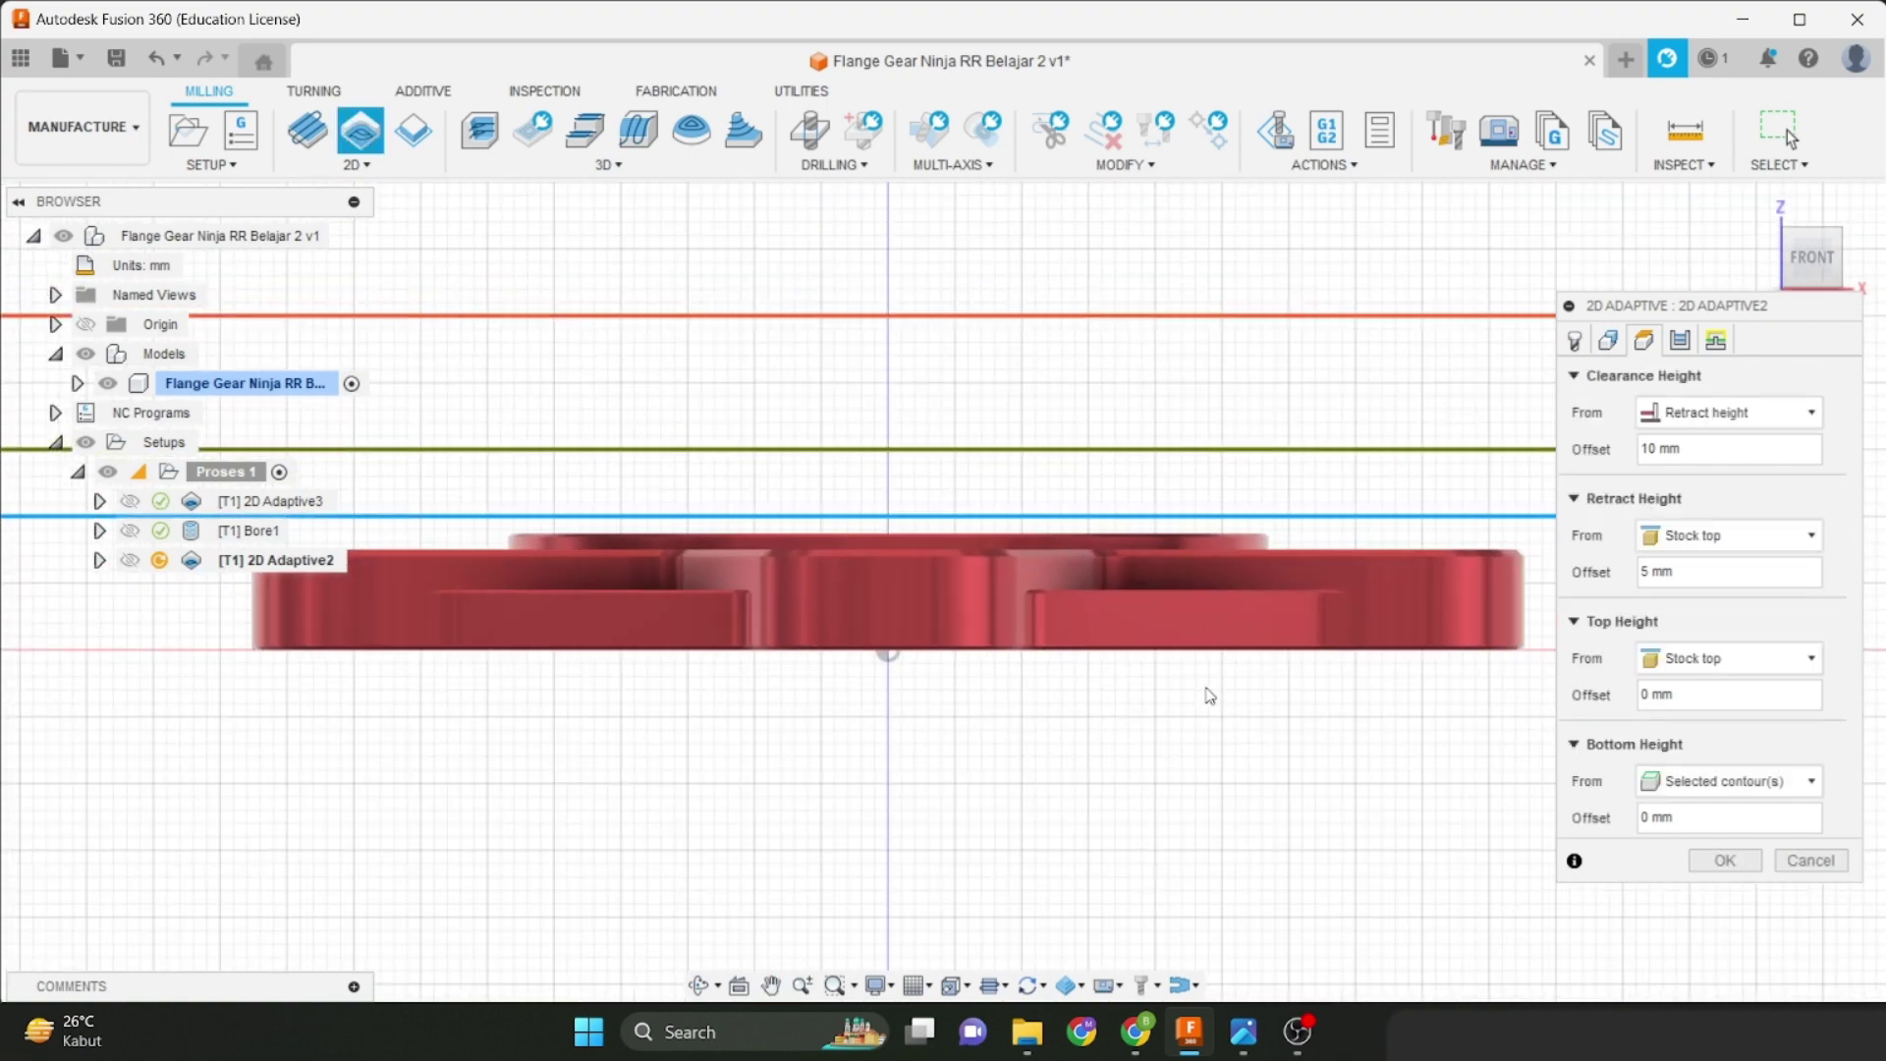
click(1681, 781)
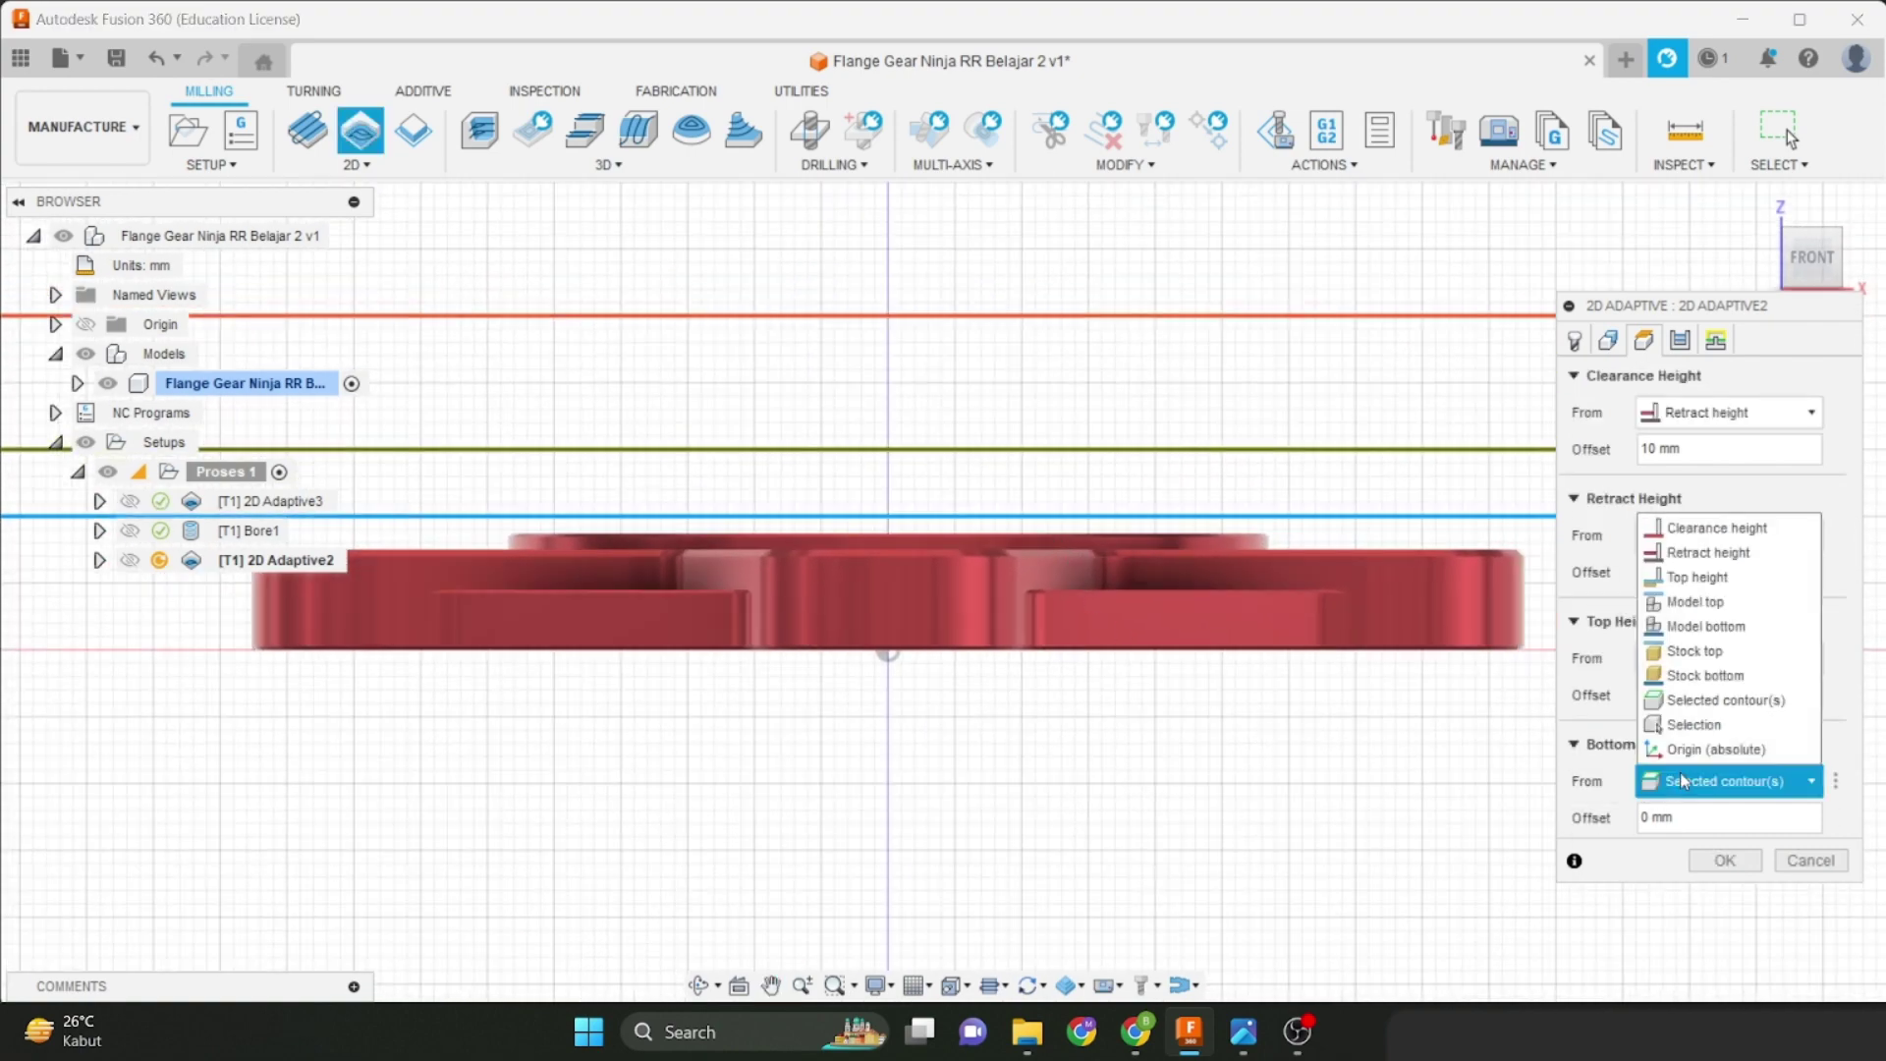
click(1691, 650)
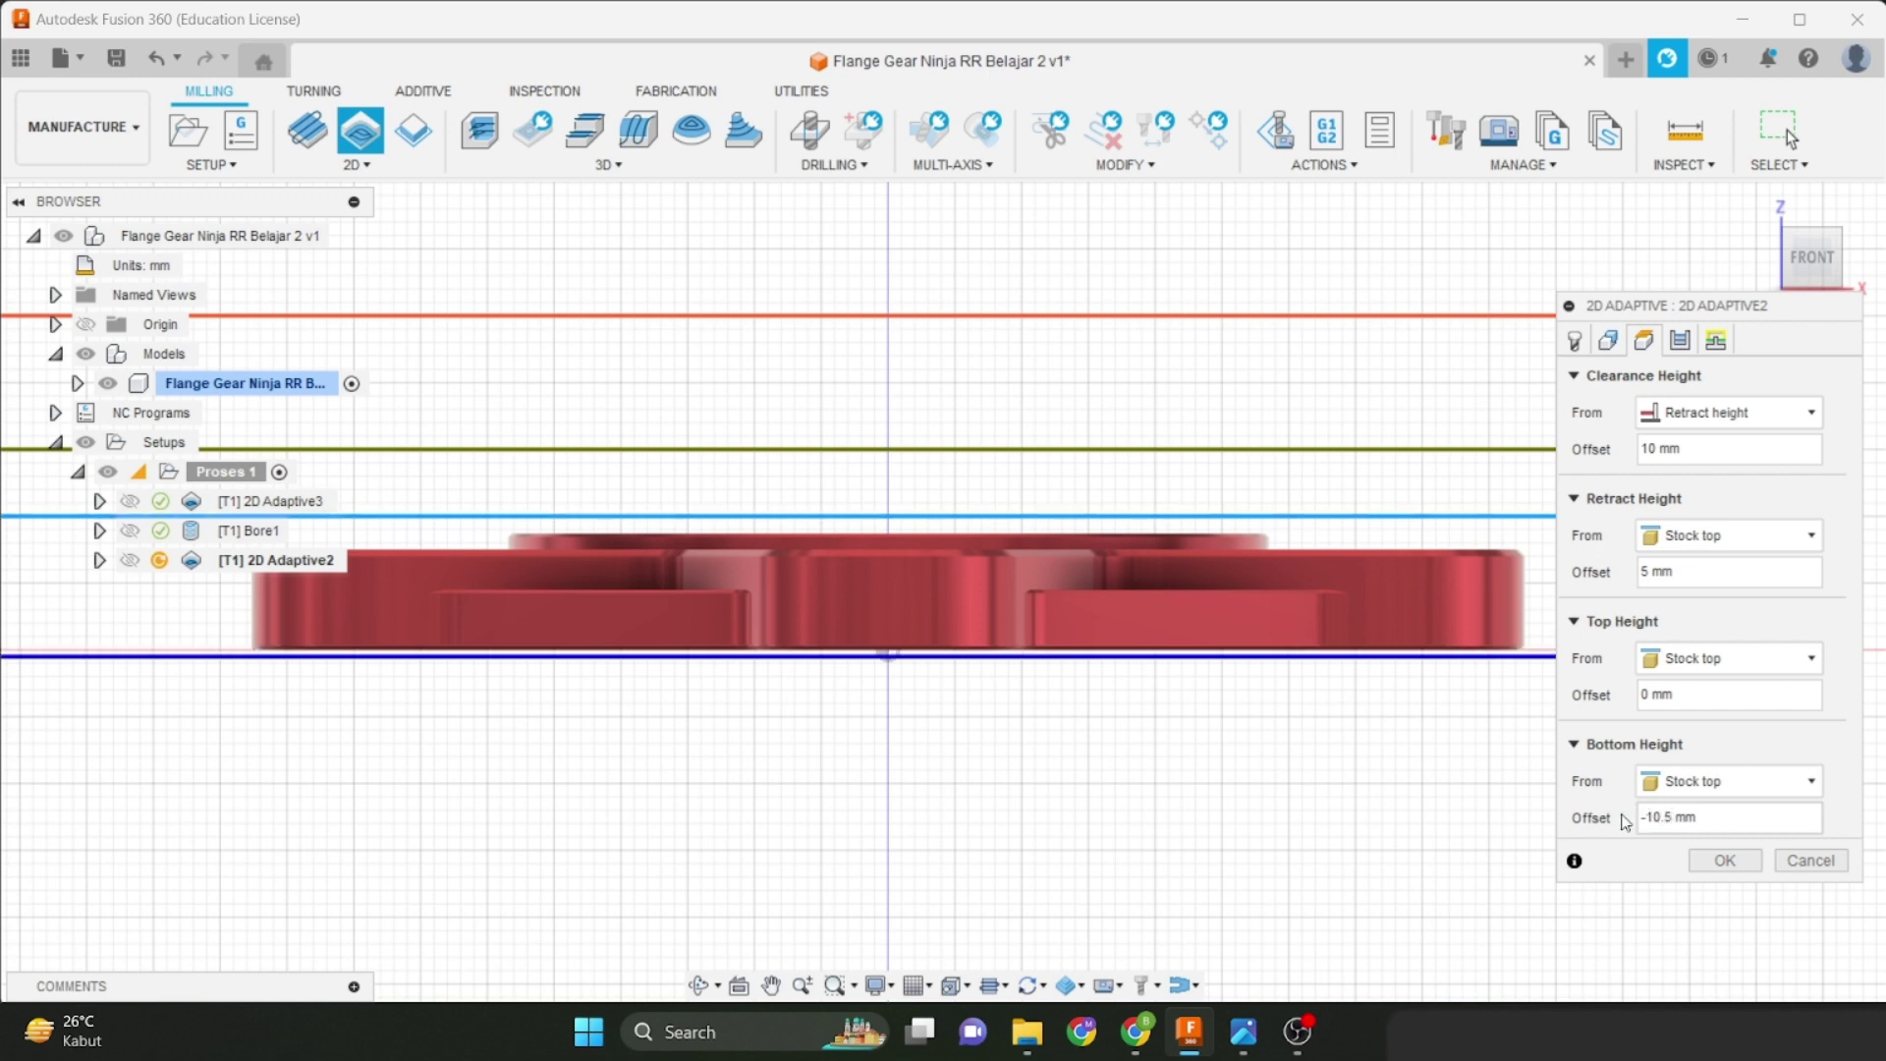
Try the bottom height offset without its extra half millimetre, compare the plane with the flange's underside, and restore -10.5 mm.
scroll(902, 678, up, 4)
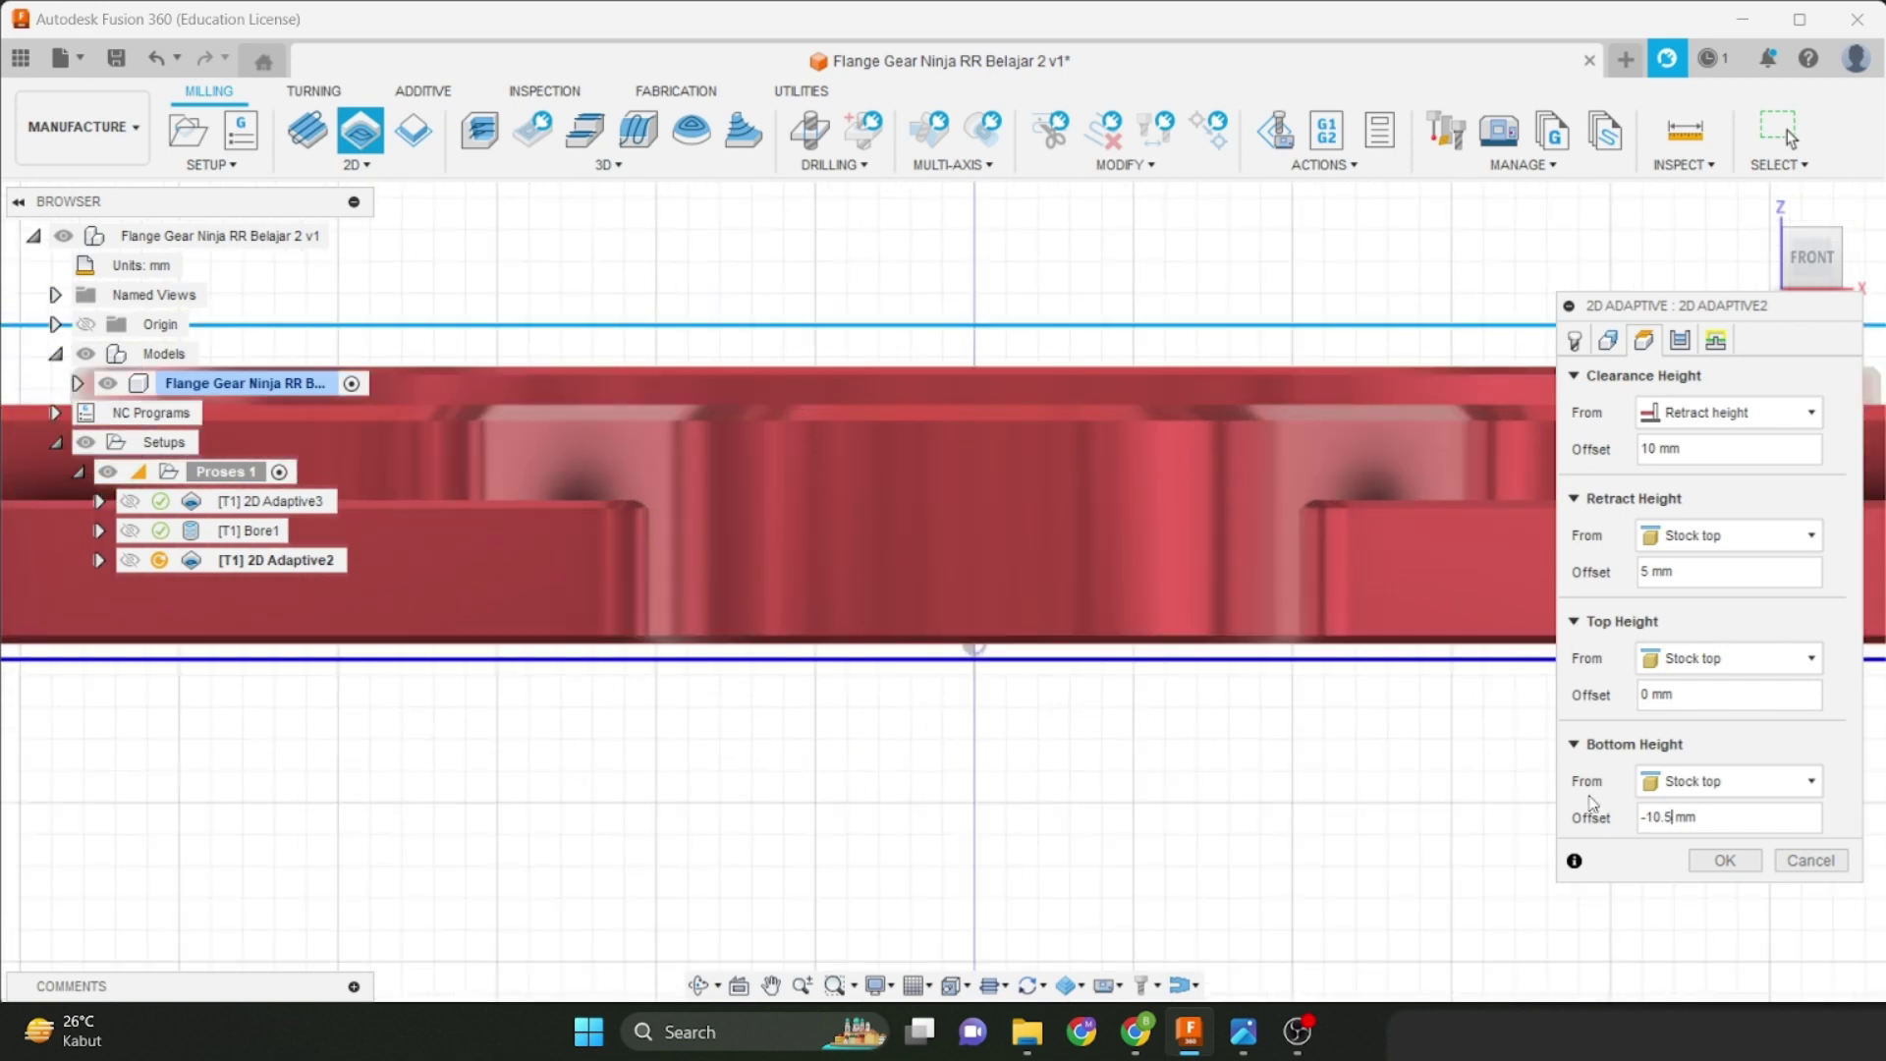
key(BackSpace)
key(BackSpace)
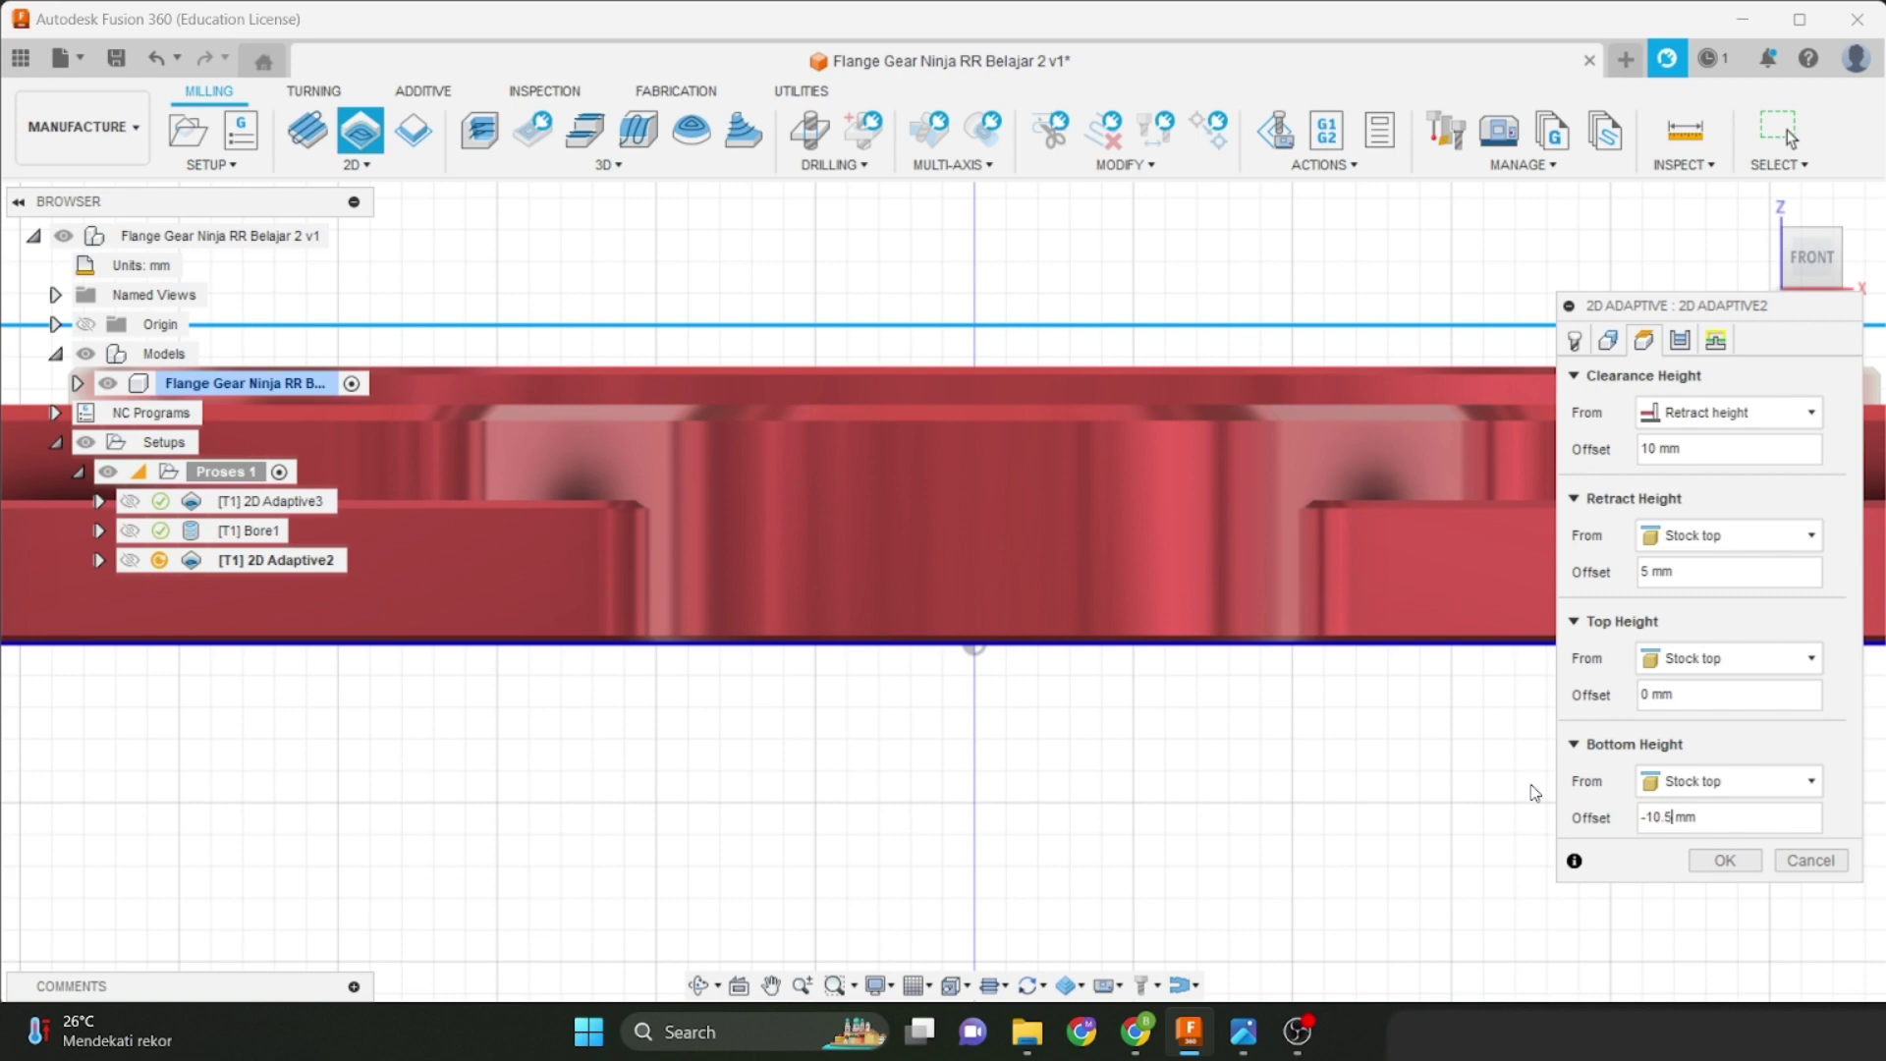
scroll(1216, 639, down, 3)
middle_drag(1216, 640, 953, 778)
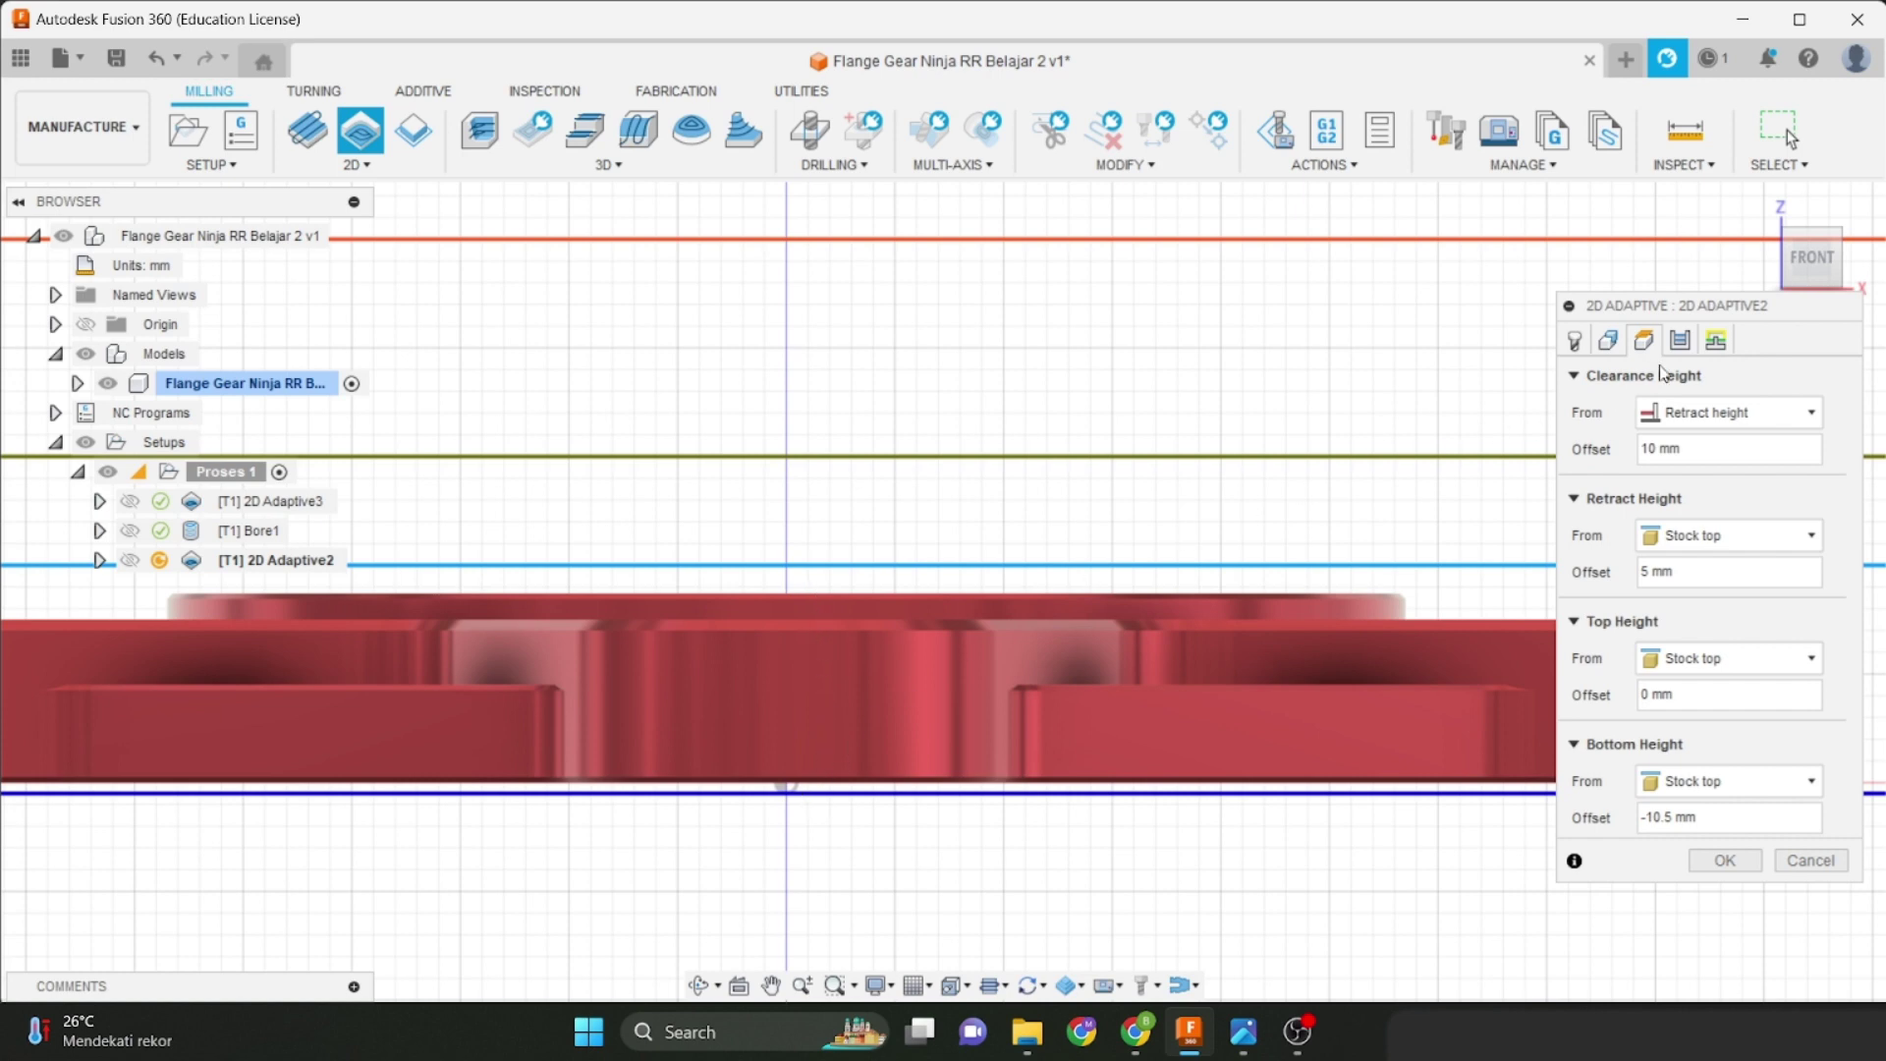
Set the adaptive operation's optimal load to 0.6 mm and its minimum cutting radius to 0 mm.
click(1677, 339)
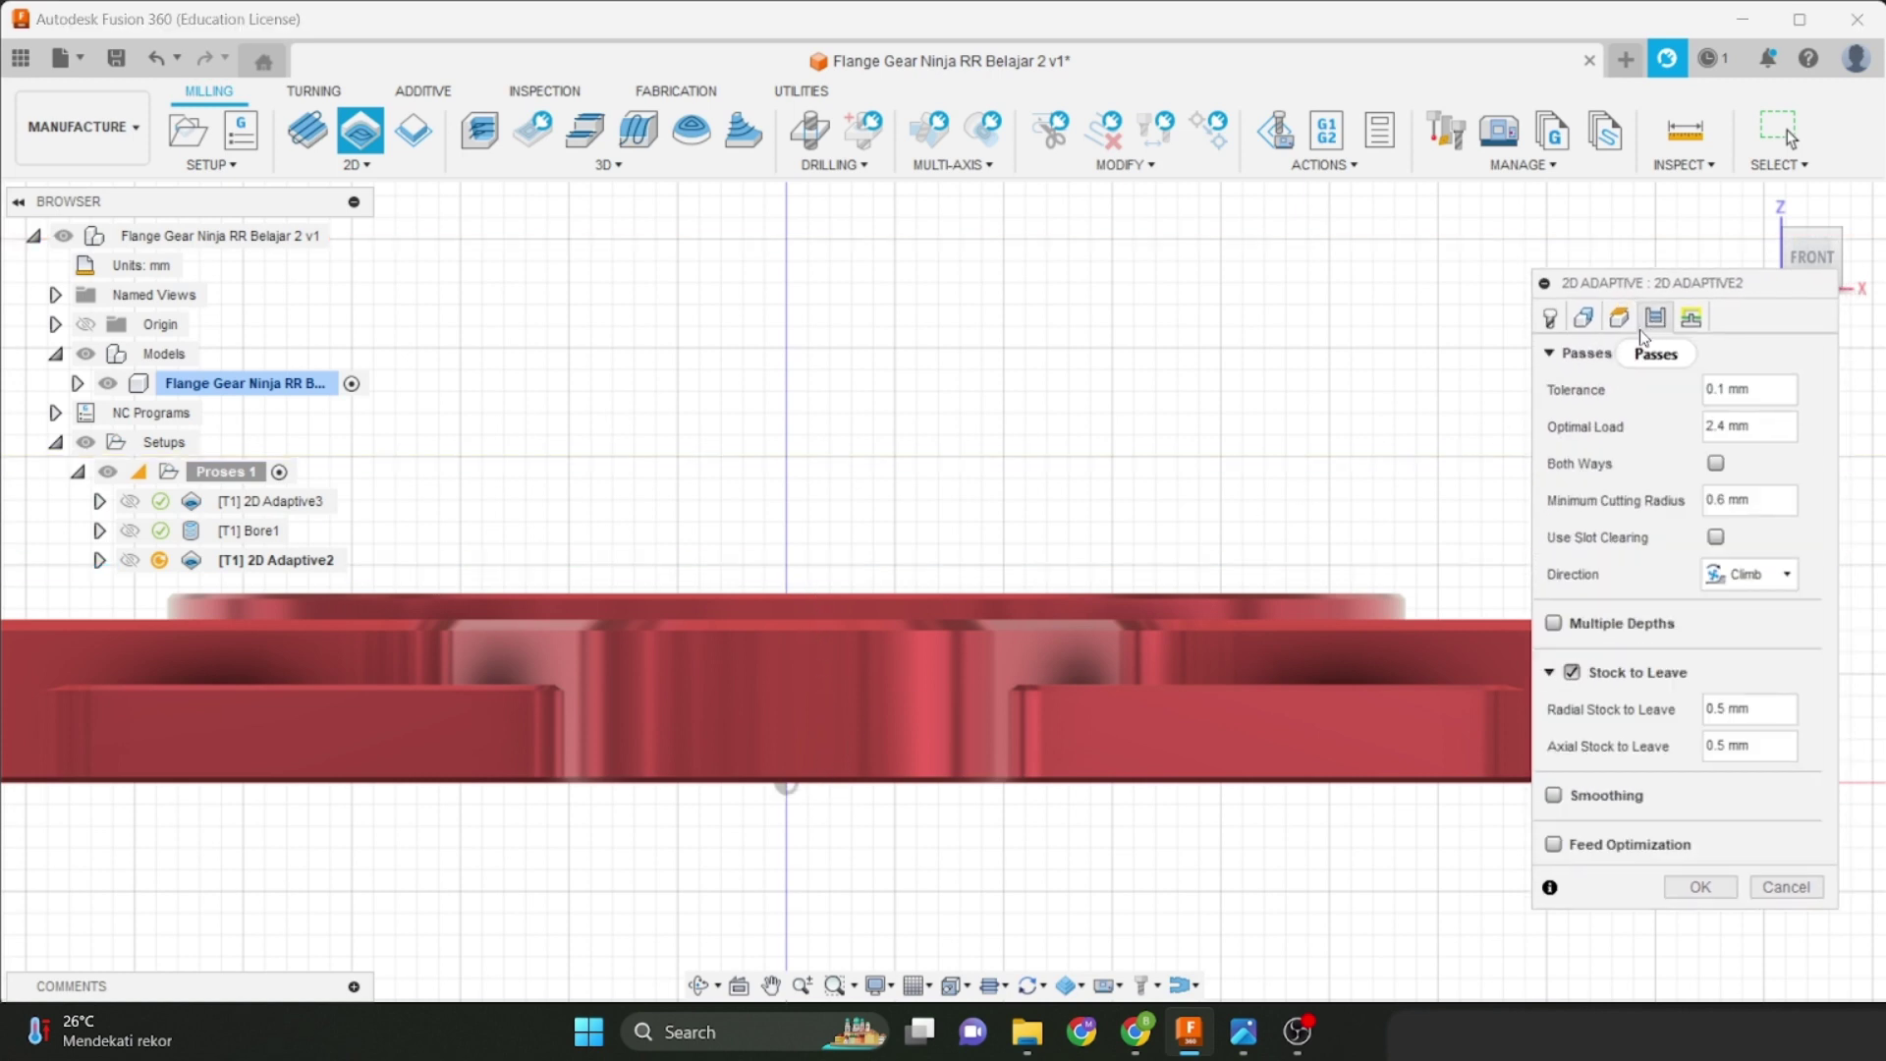
double_click(1713, 425)
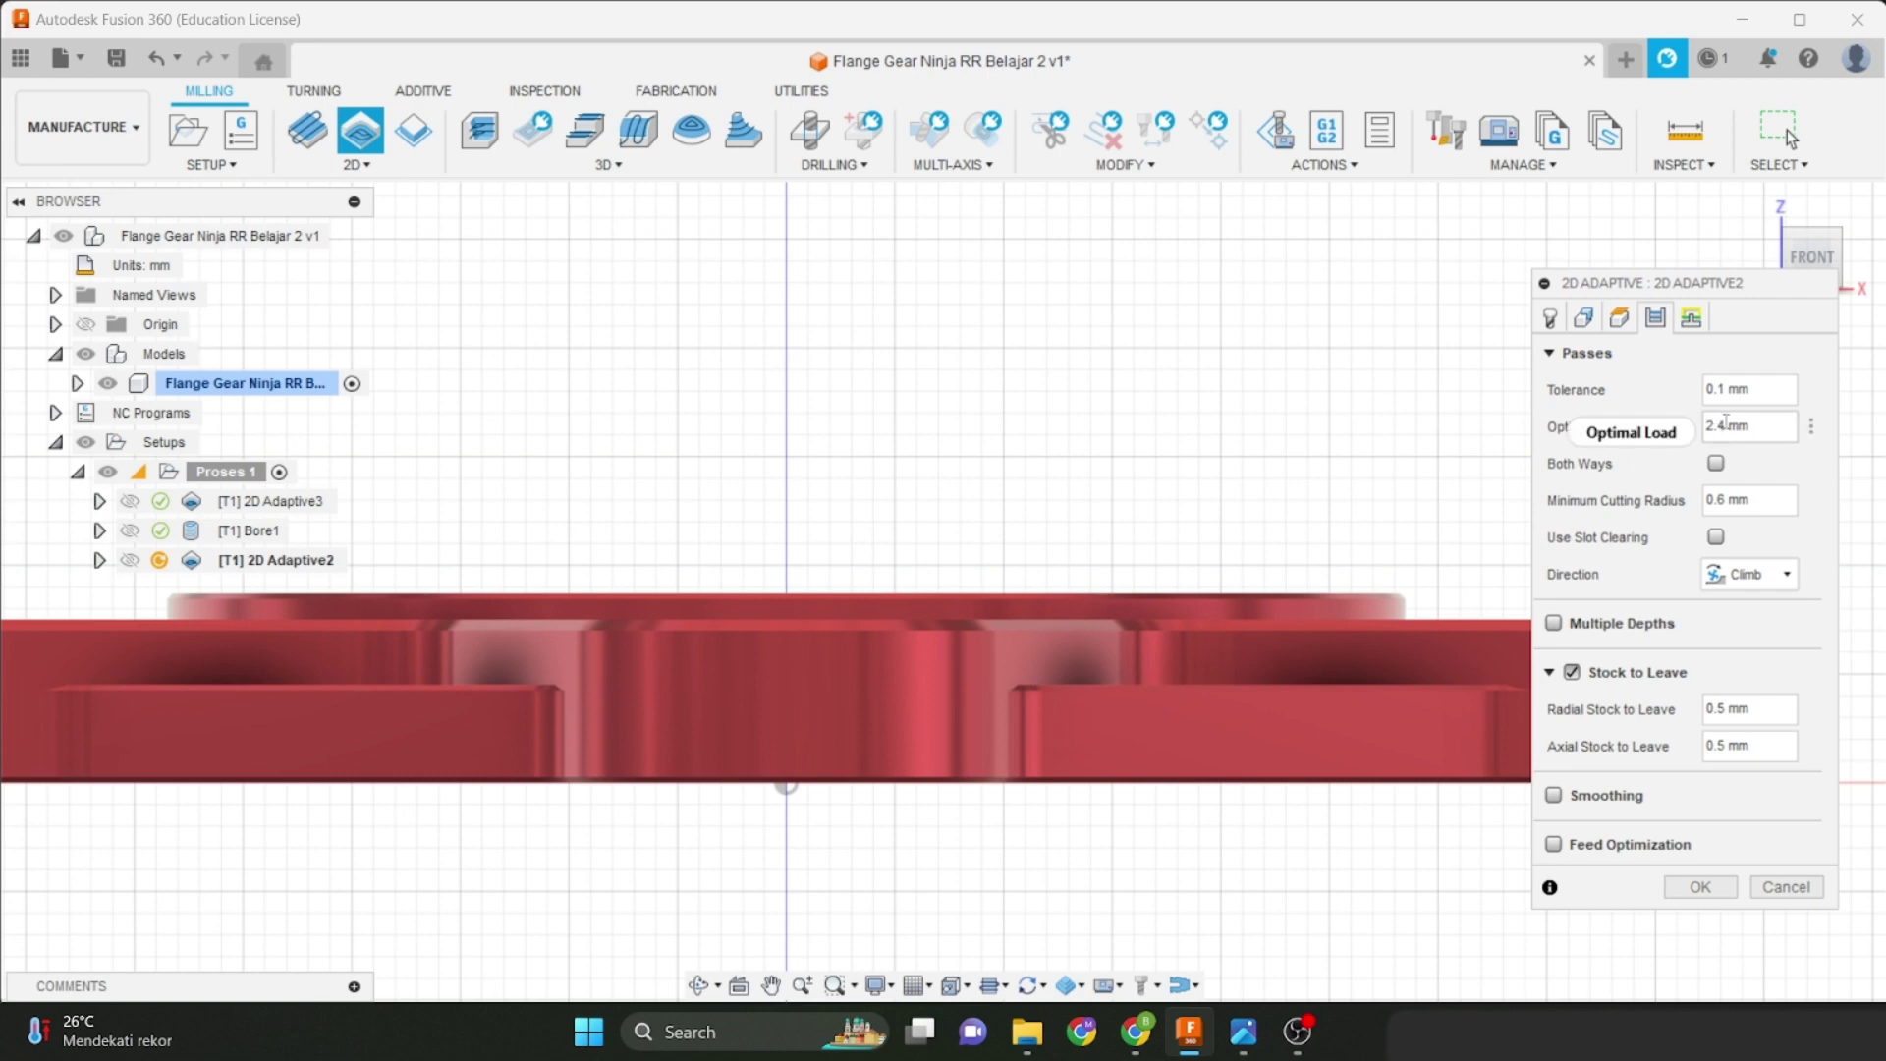
text(0.6)
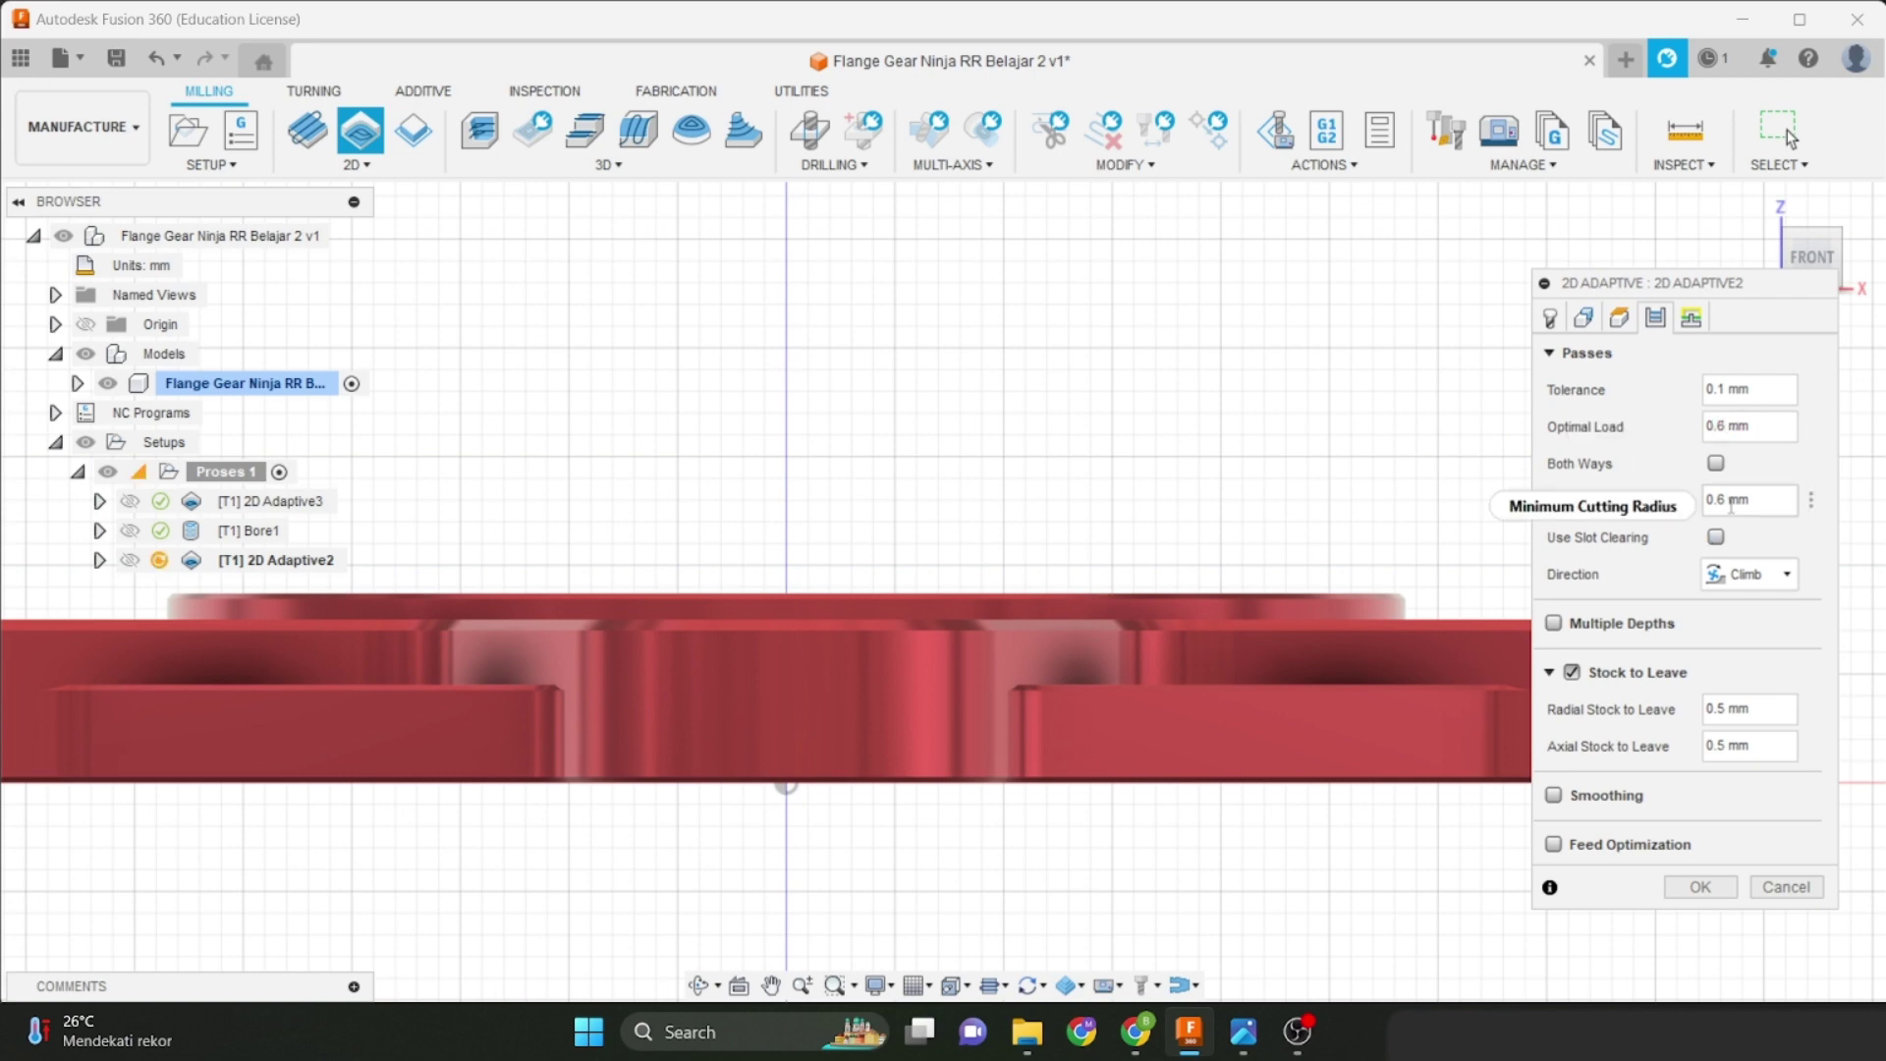
double_click(1722, 501)
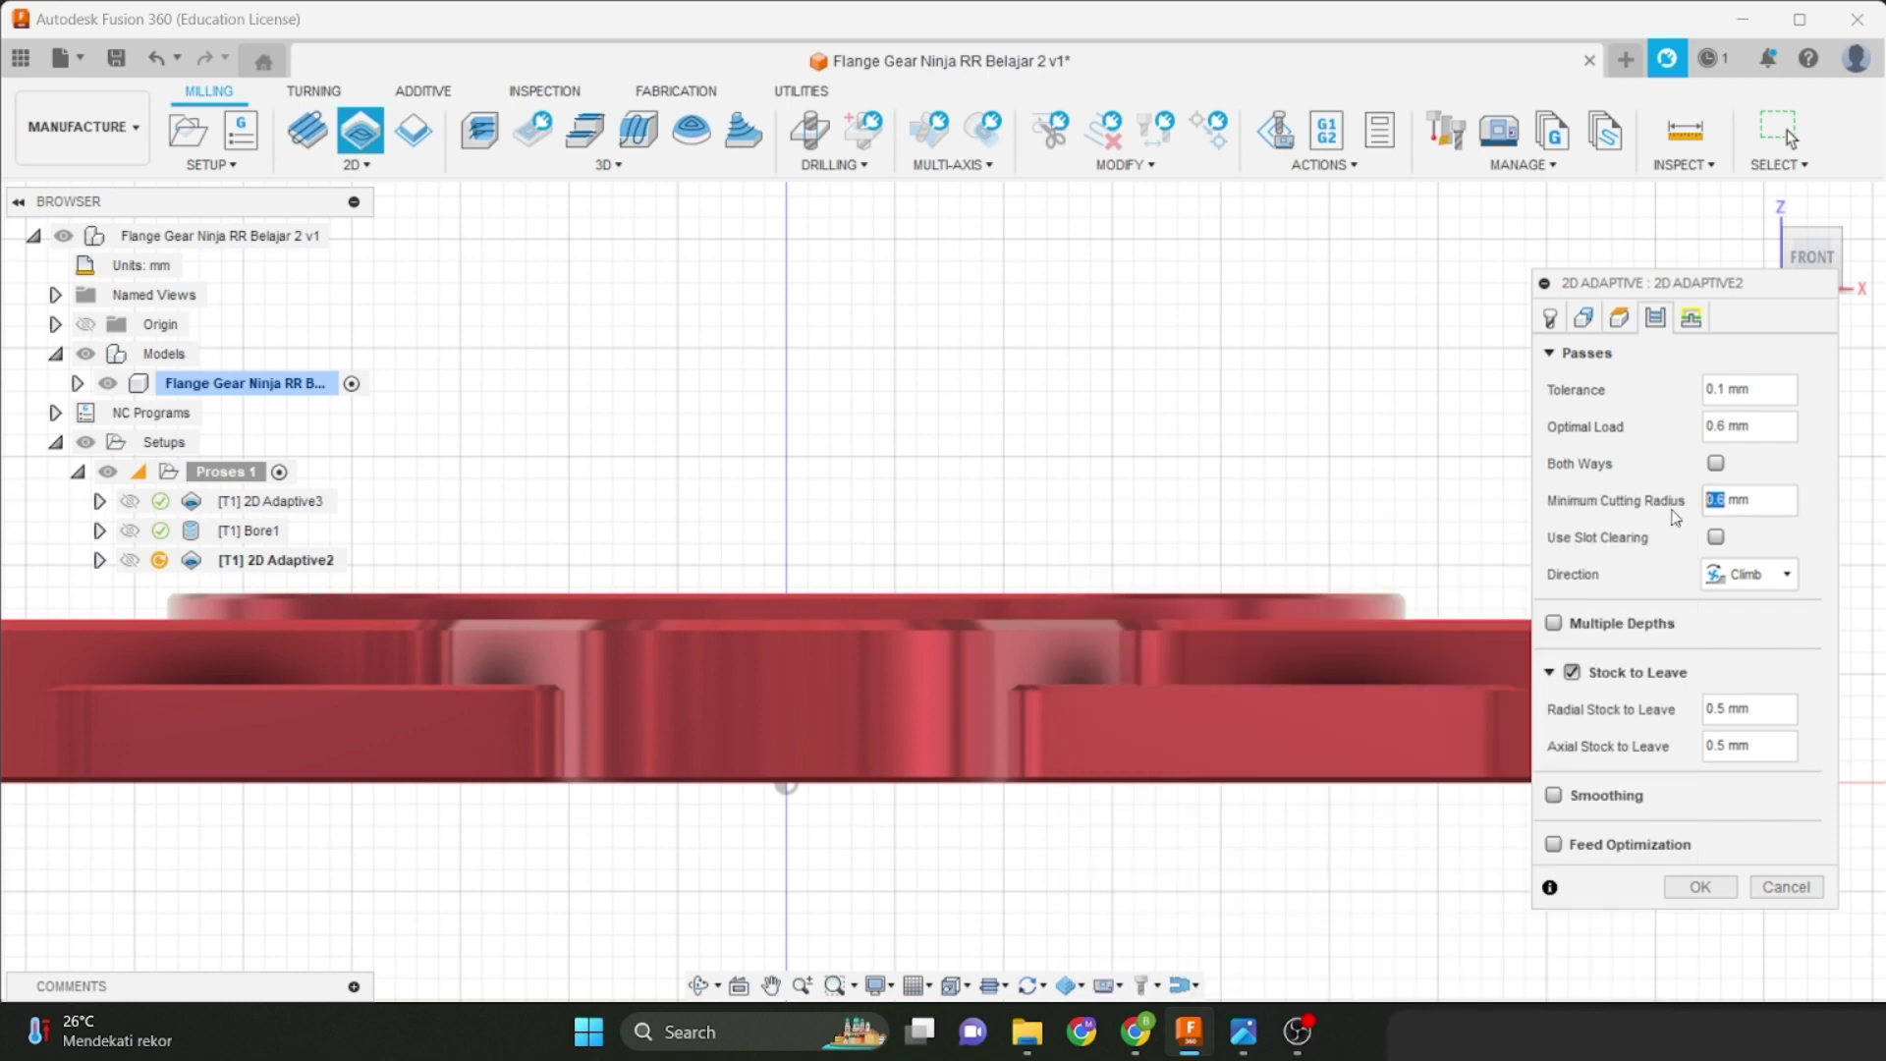
text(0)
Enable multiple depths with a maximum roughing stepdown of 5.5 mm, comparing it with the operation's height settings.
click(1552, 623)
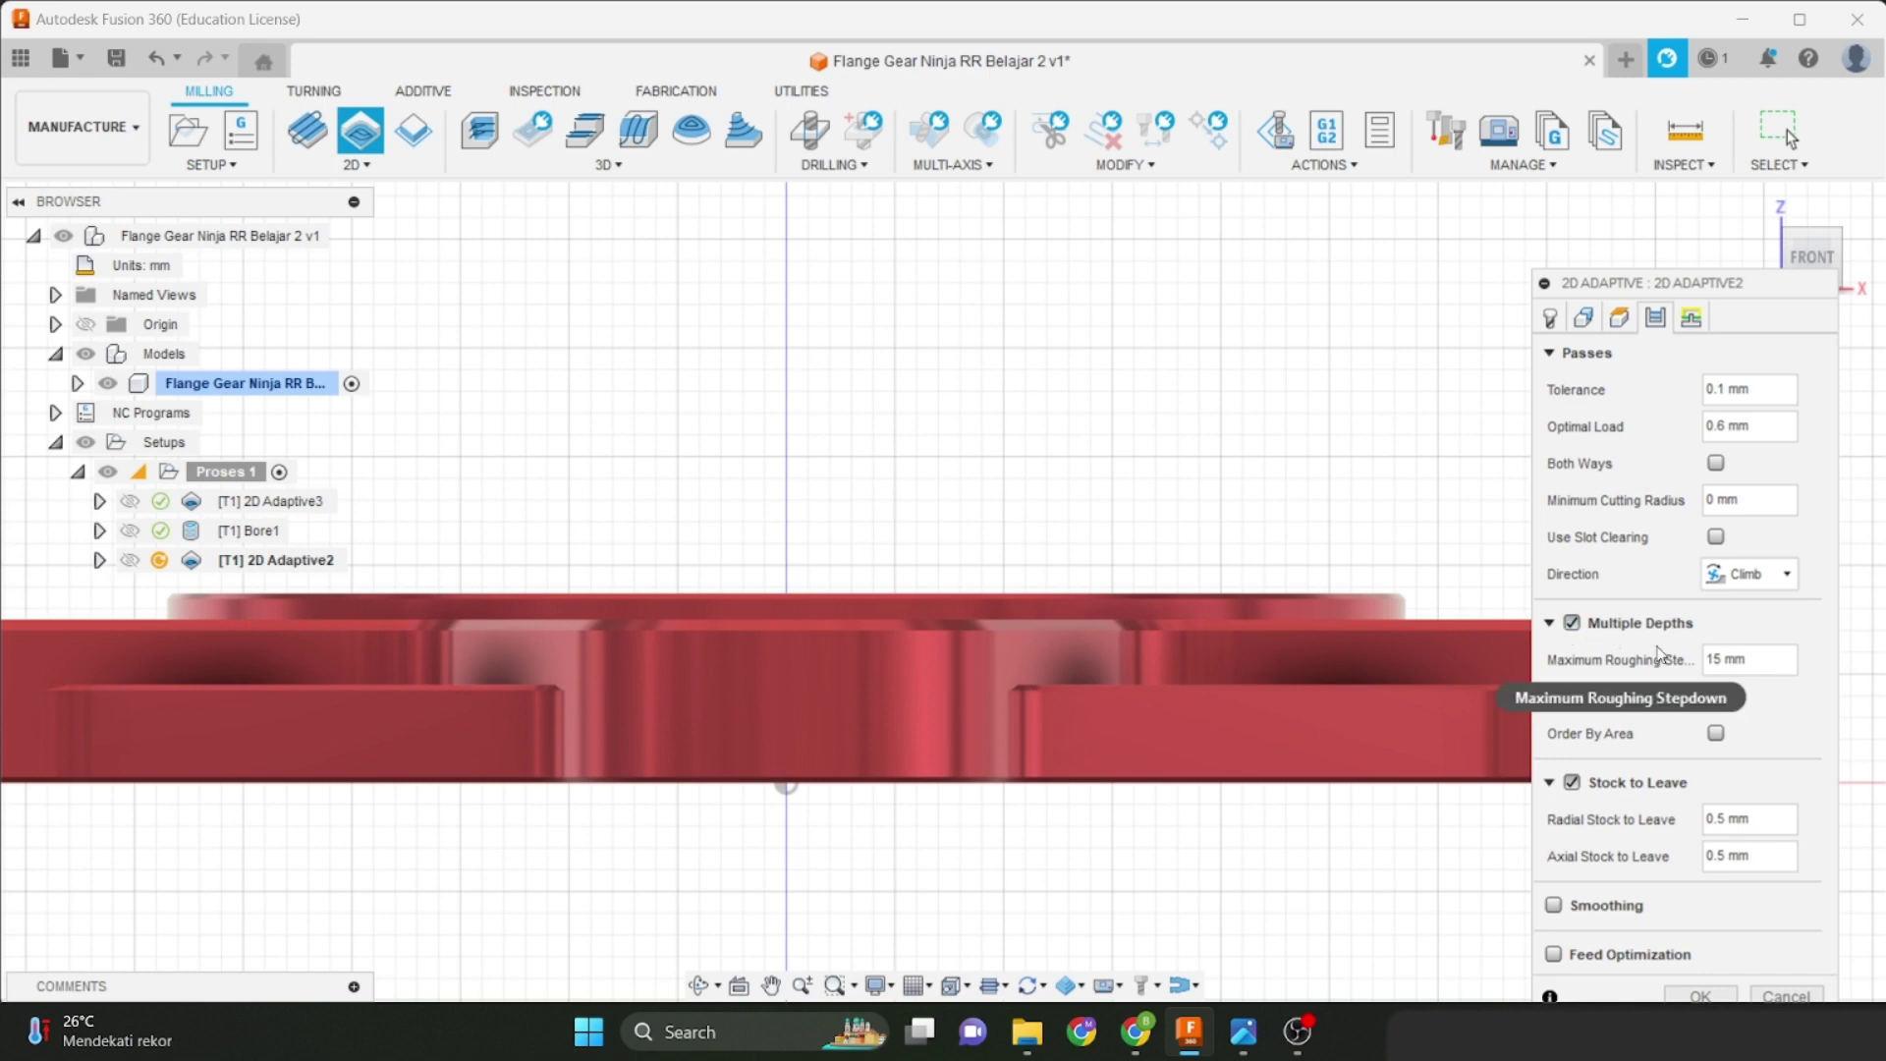
click(1625, 327)
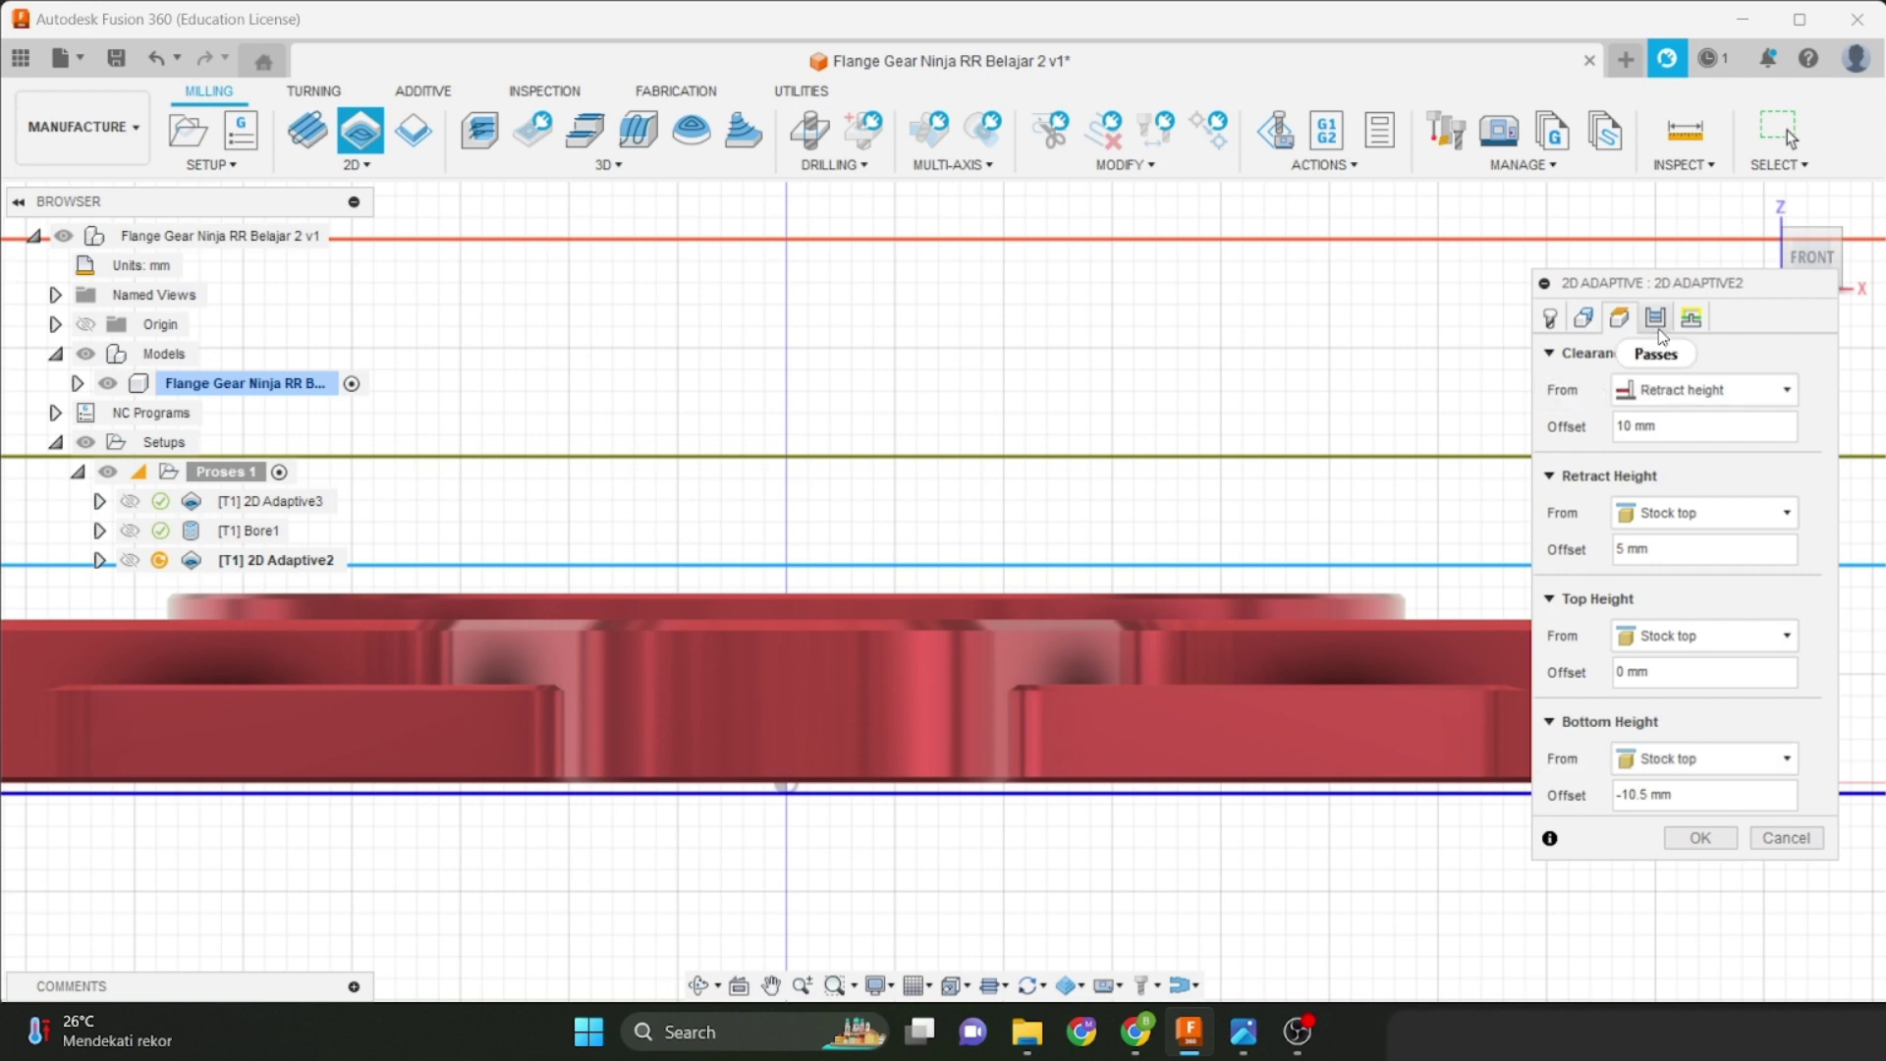
click(1659, 332)
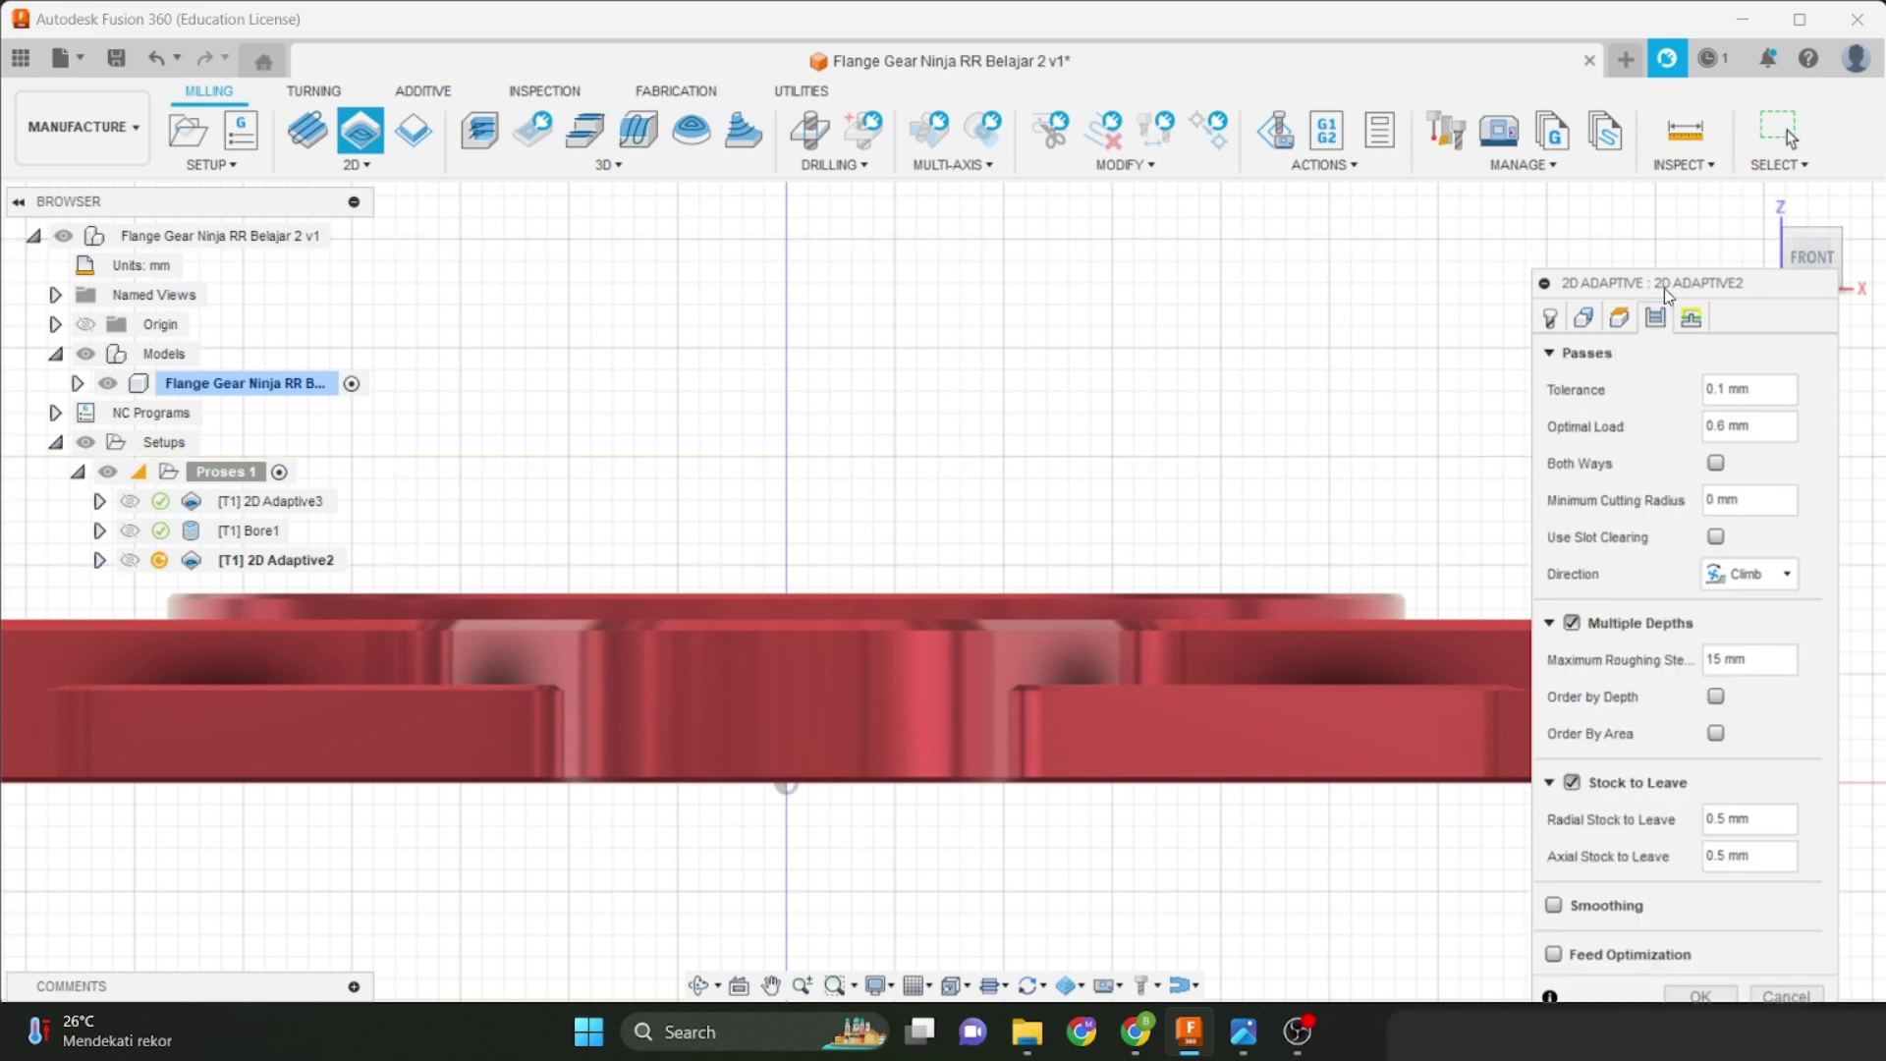
drag(1663, 285, 1655, 172)
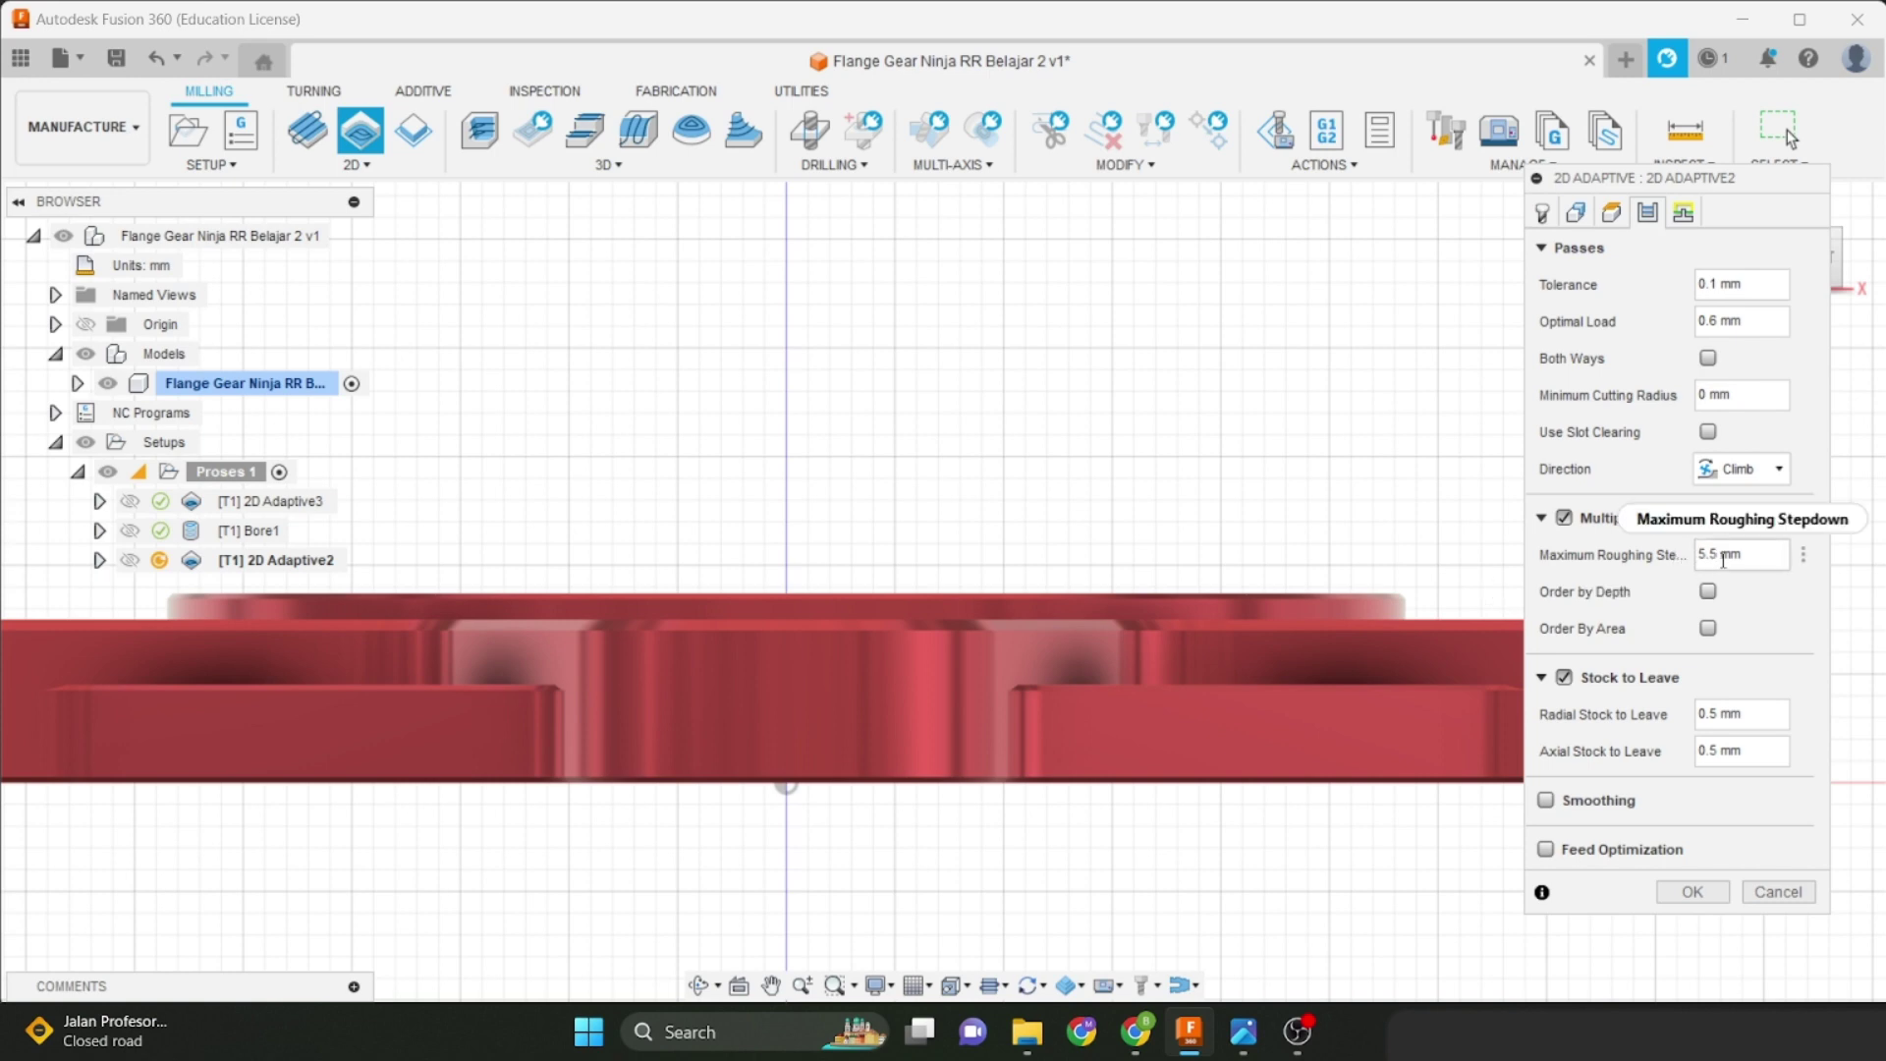
mouse_move(1722, 560)
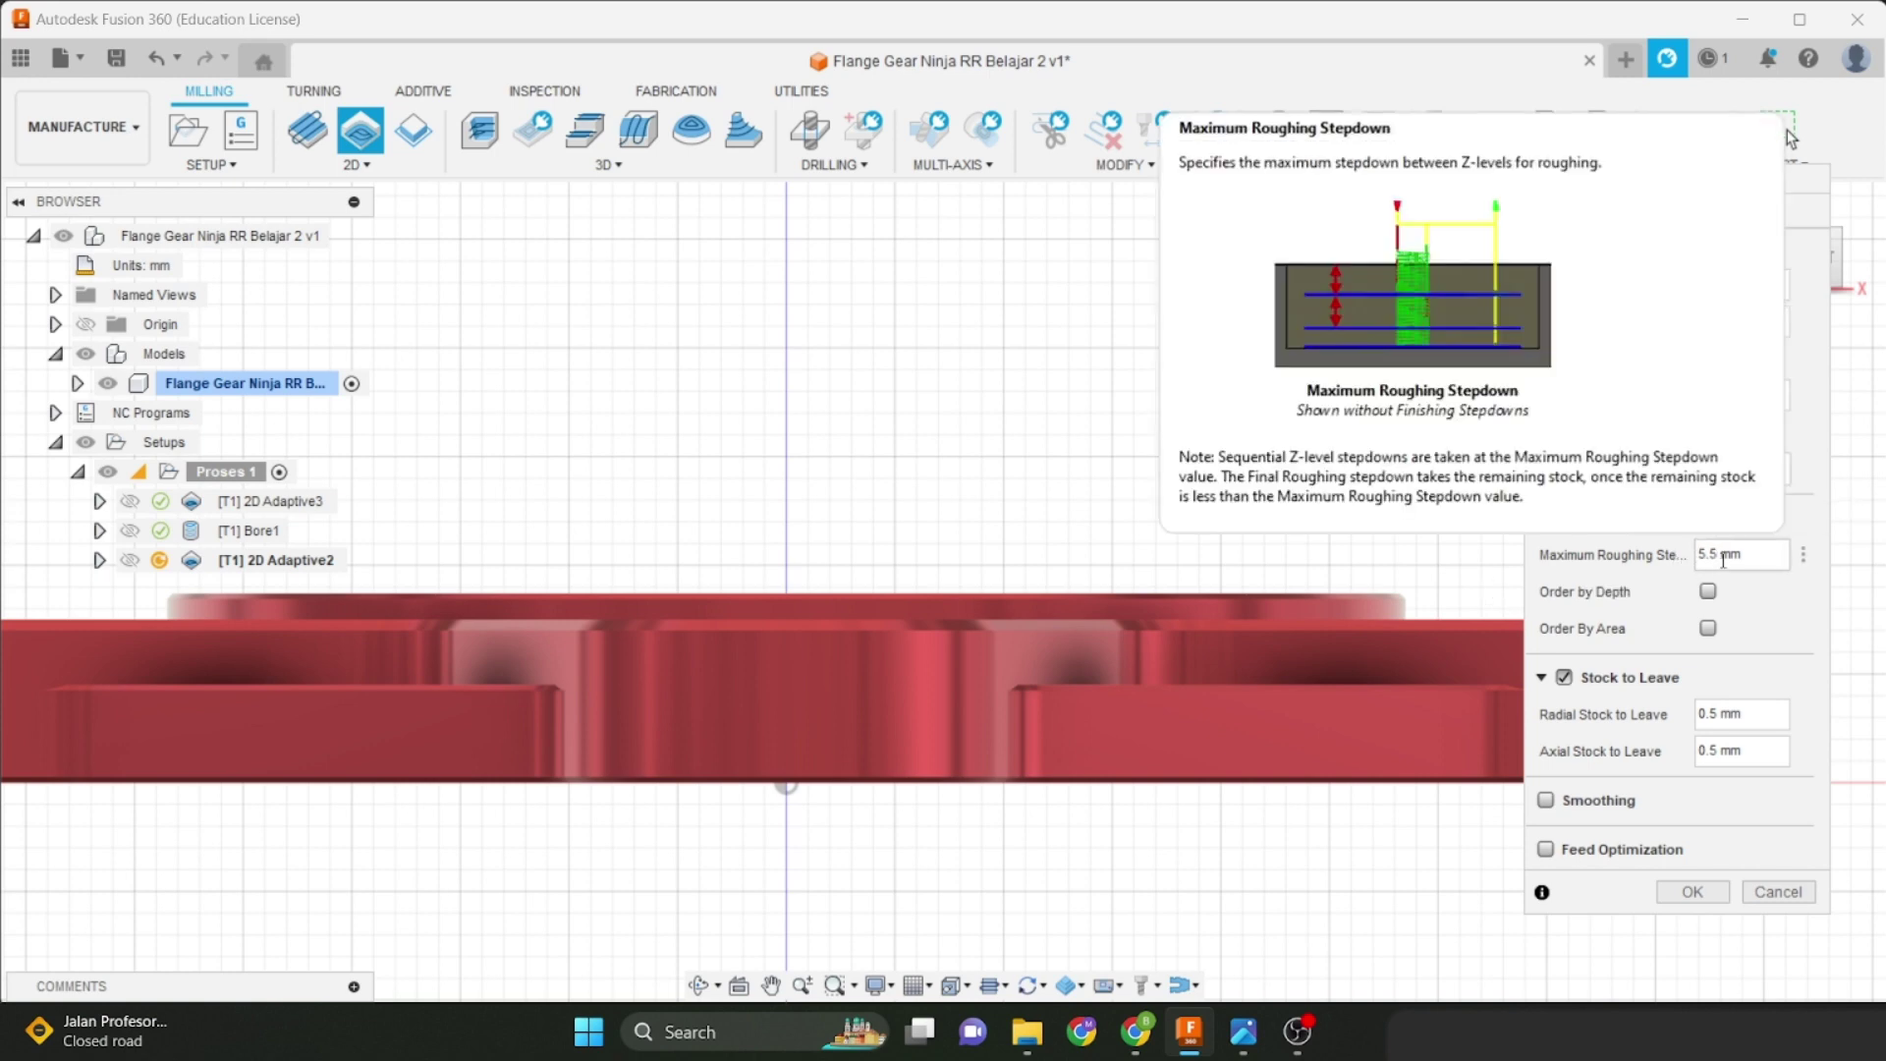
click(1614, 213)
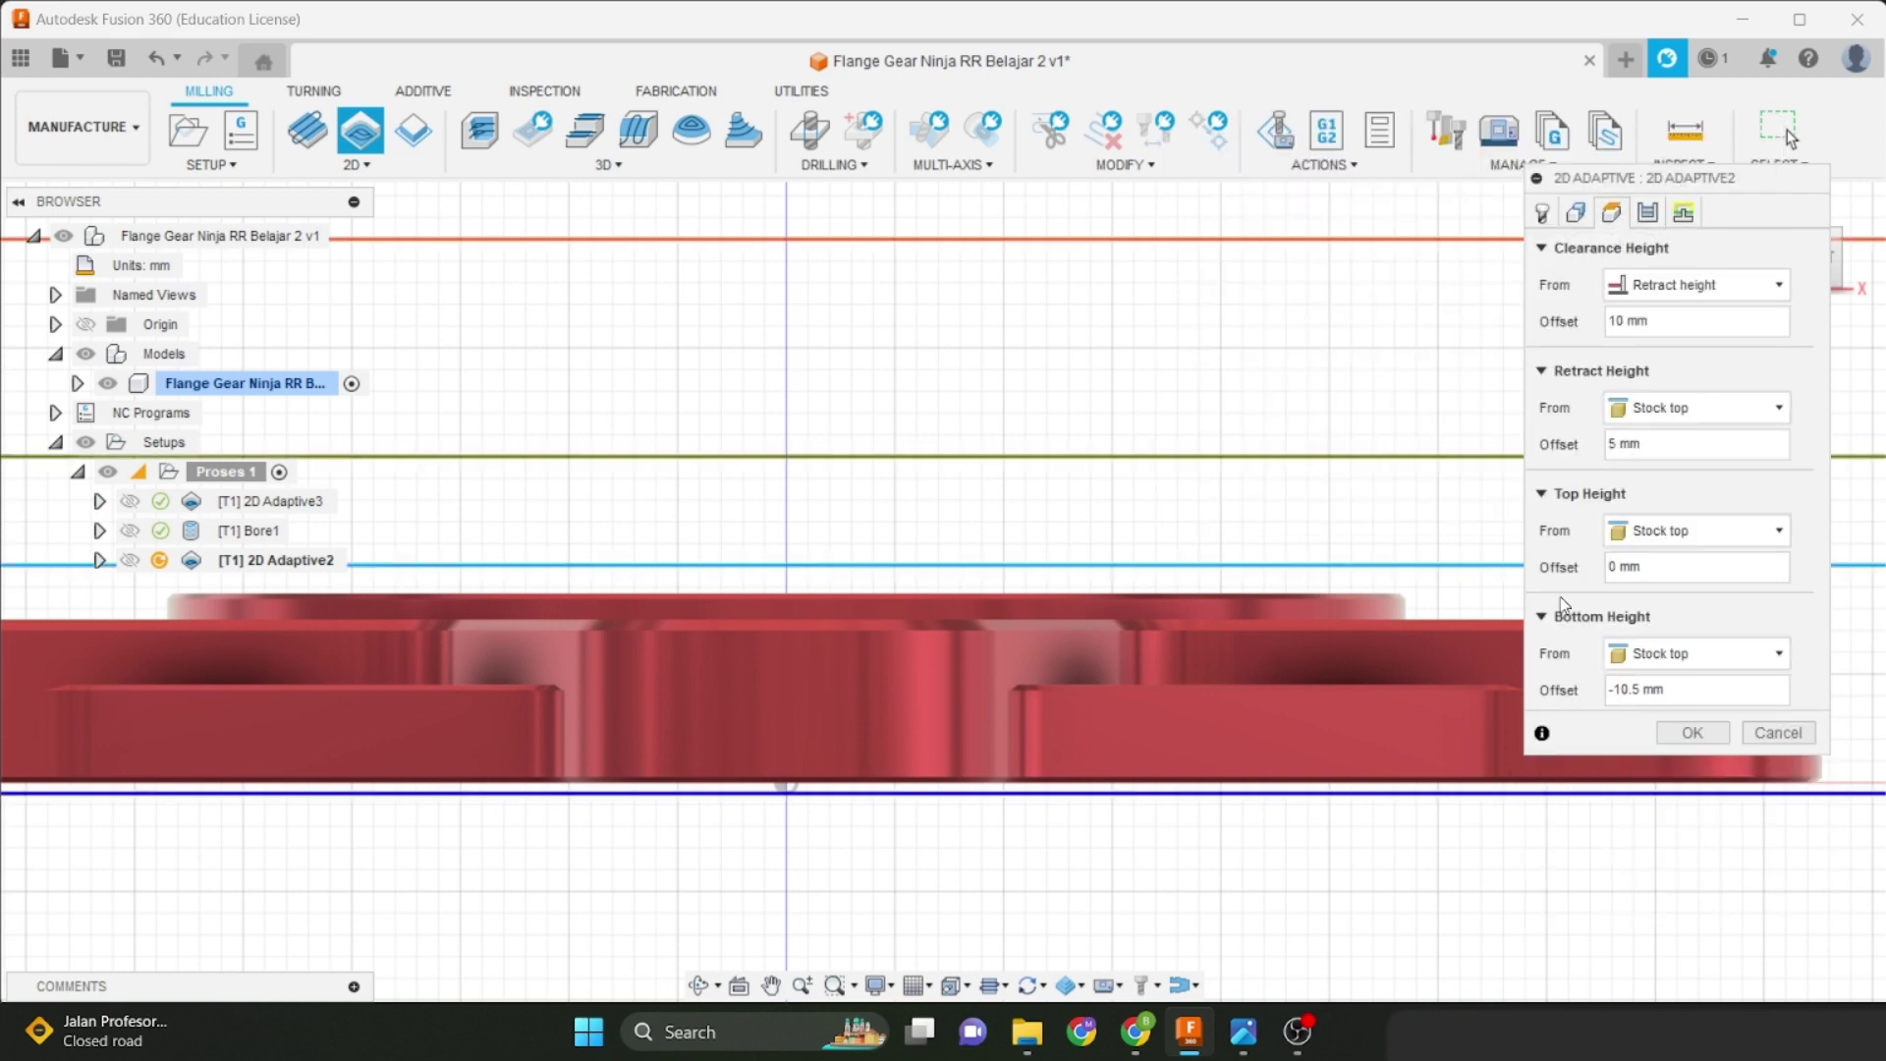
click(1647, 213)
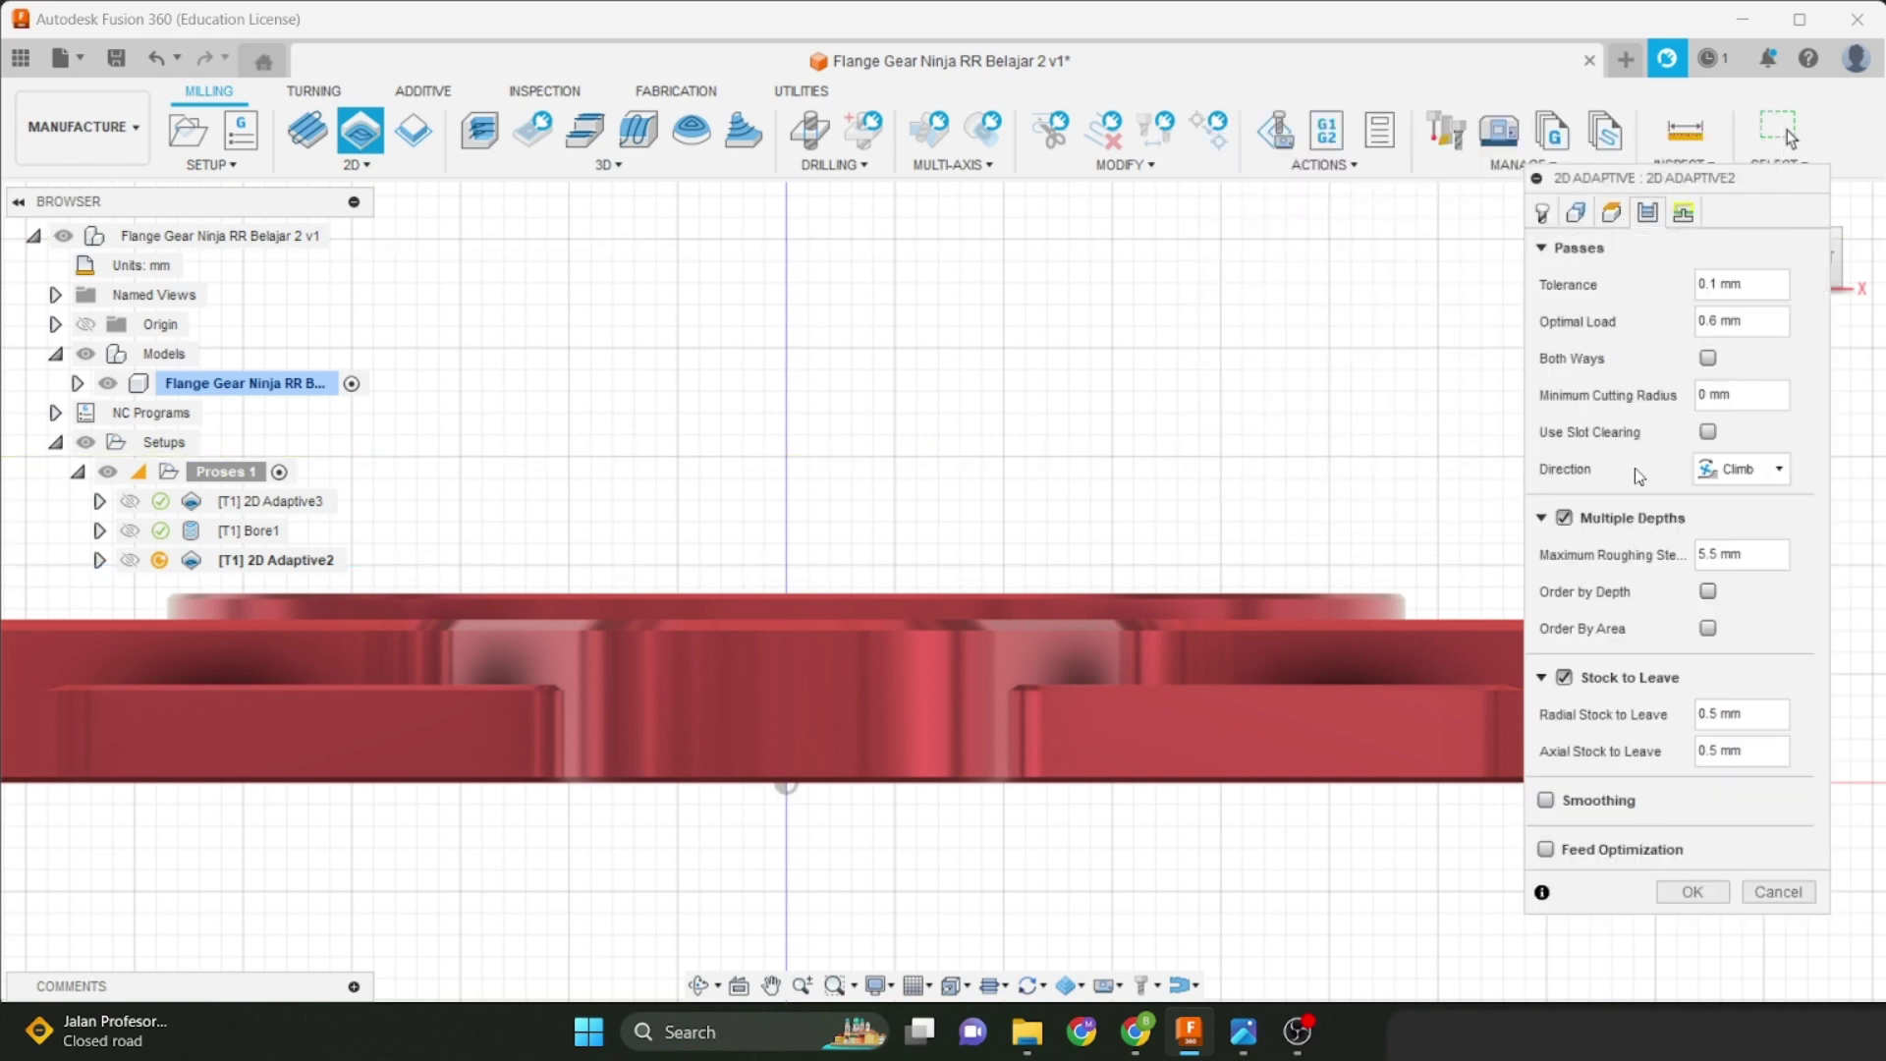
Set the adaptive operation's radial stock to leave to 0.15 mm and its axial stock to leave to 0 mm.
click(1715, 714)
text(1)
click(1717, 750)
text(1)
drag(1728, 750, 1671, 753)
text(0)
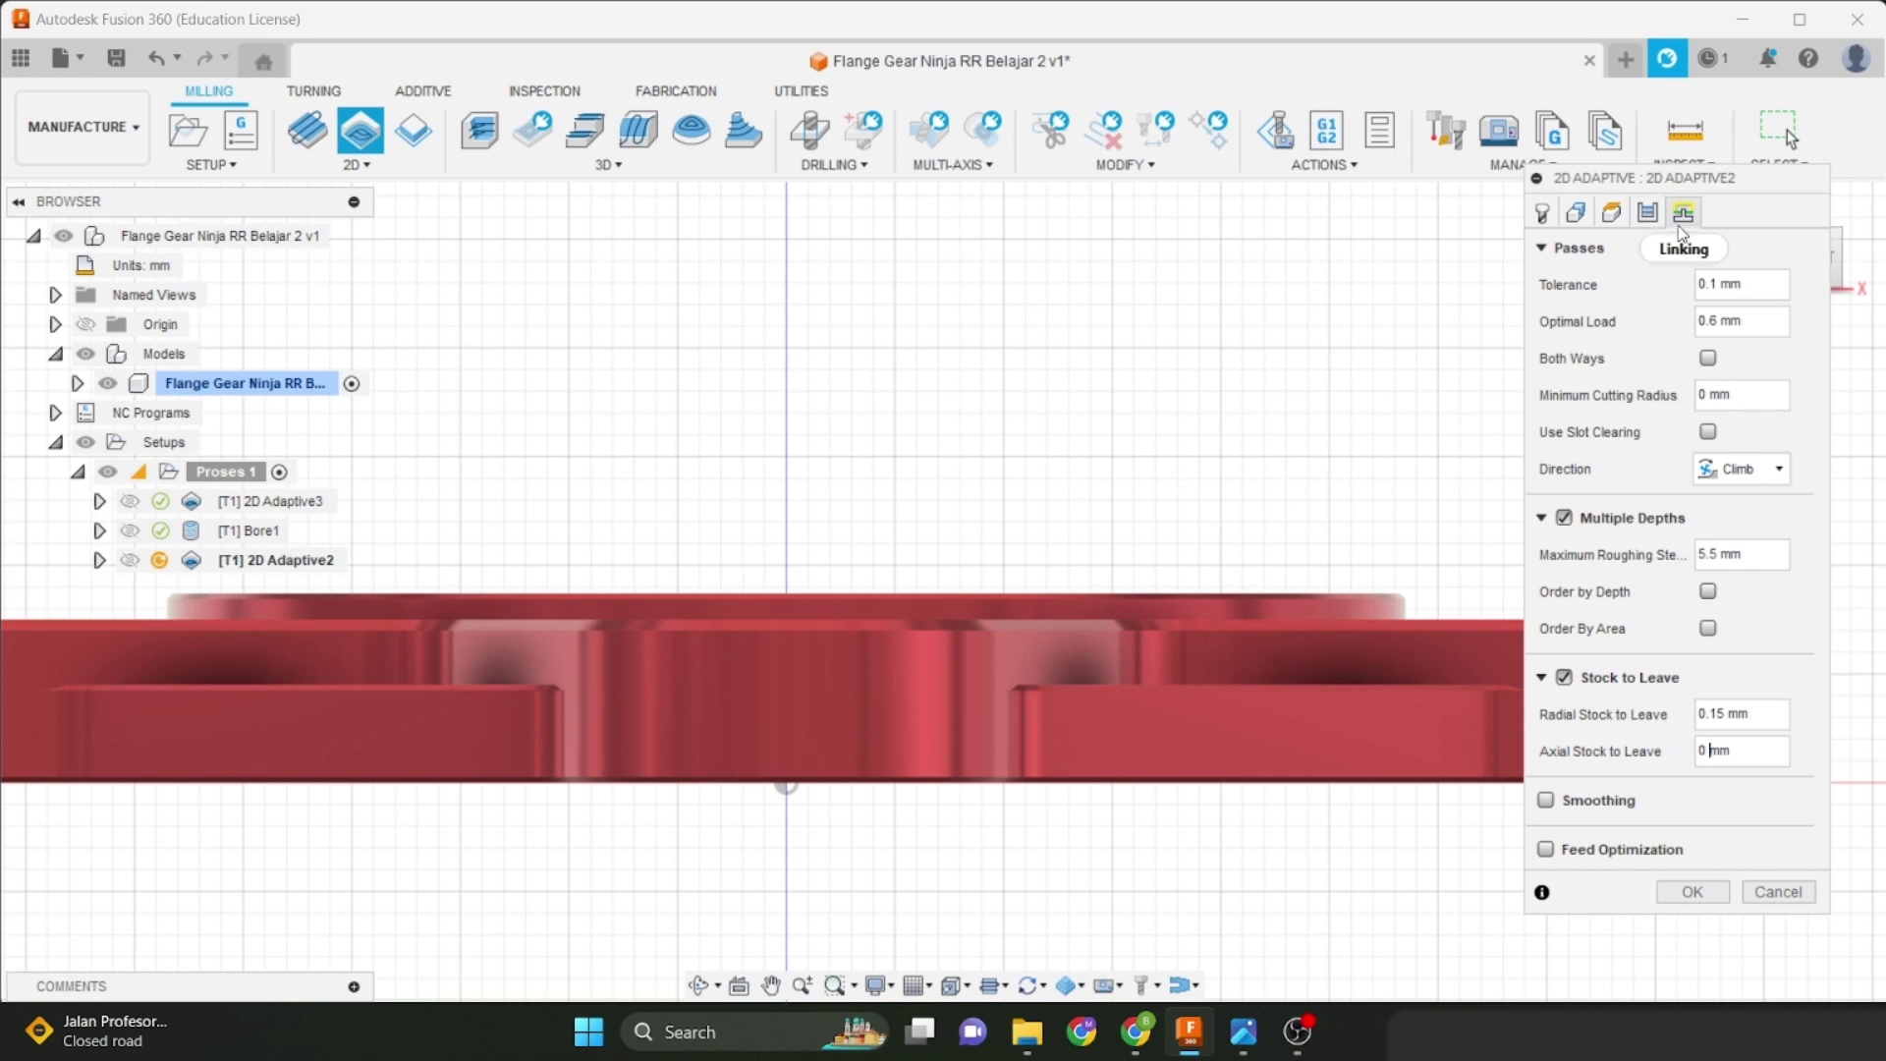
Review the adaptive operation's linking, lead and ramp settings, and accept the operation to generate its toolpath.
click(1687, 222)
scroll(1591, 589, down, 1)
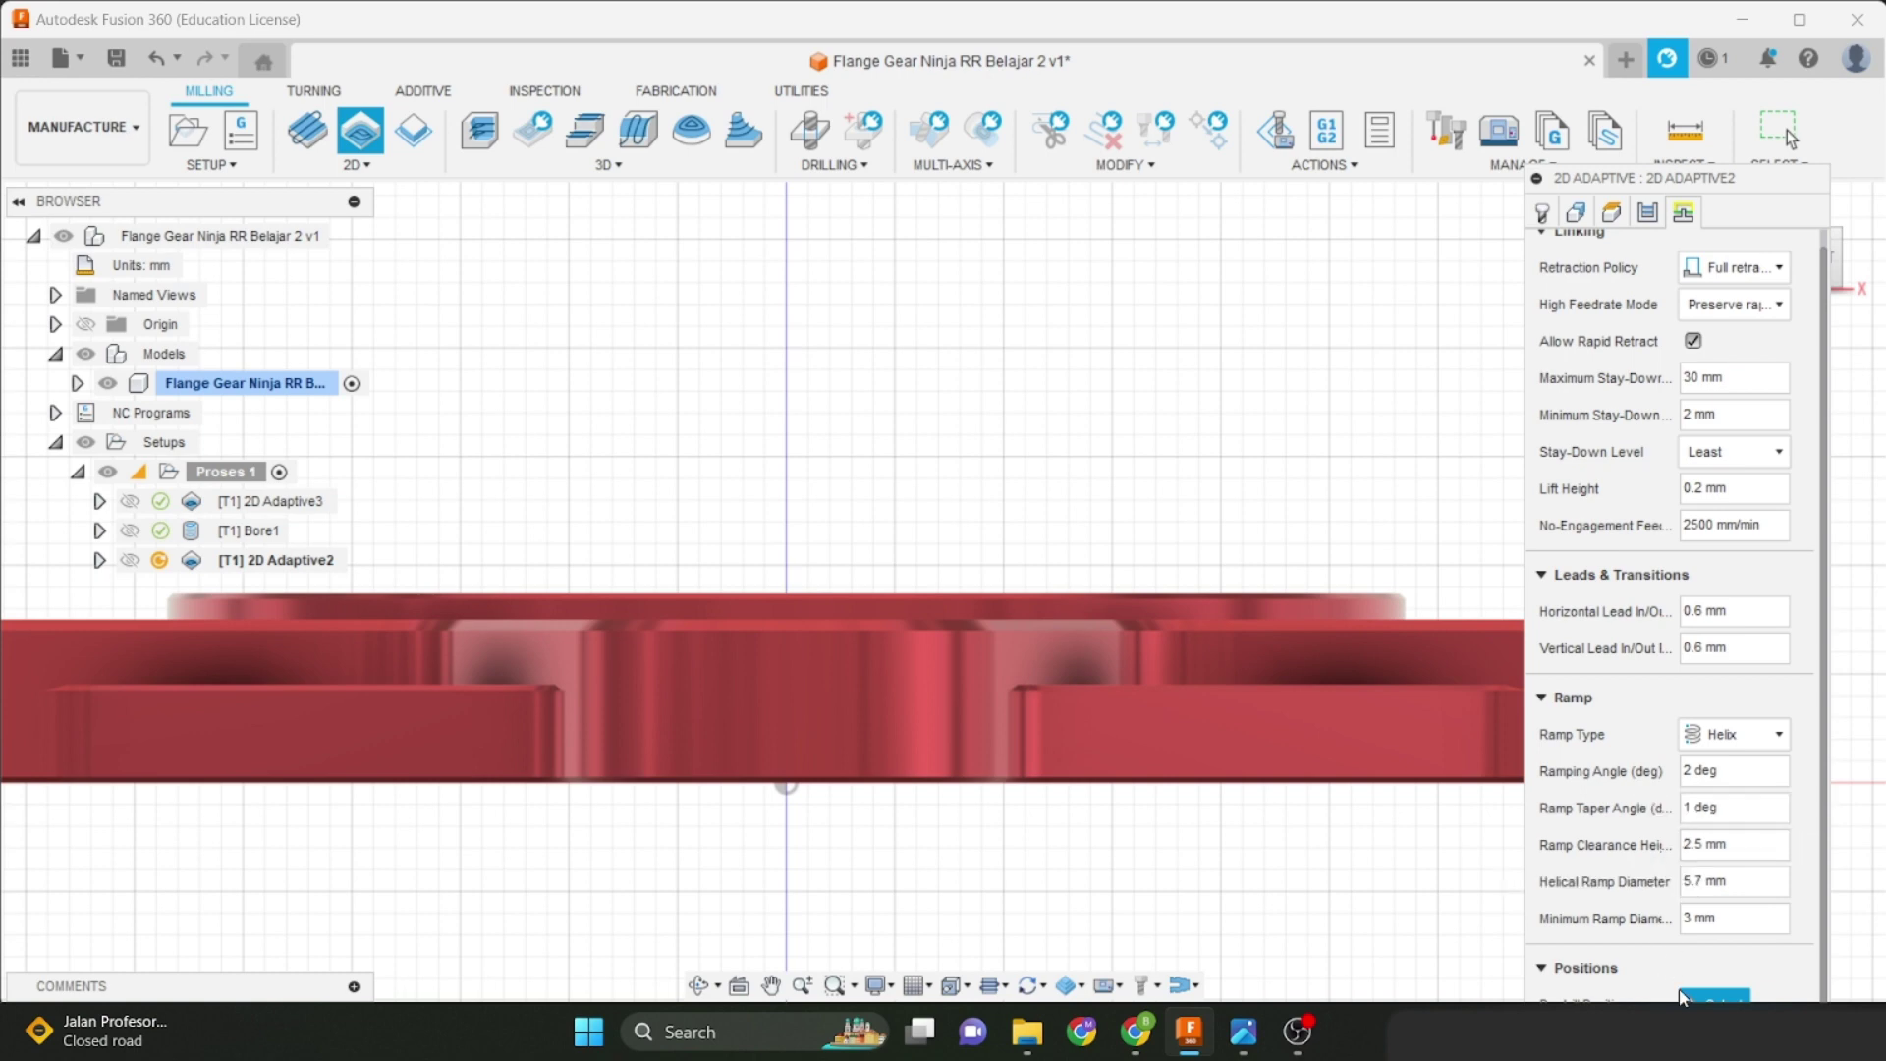
drag(1706, 187, 1683, 37)
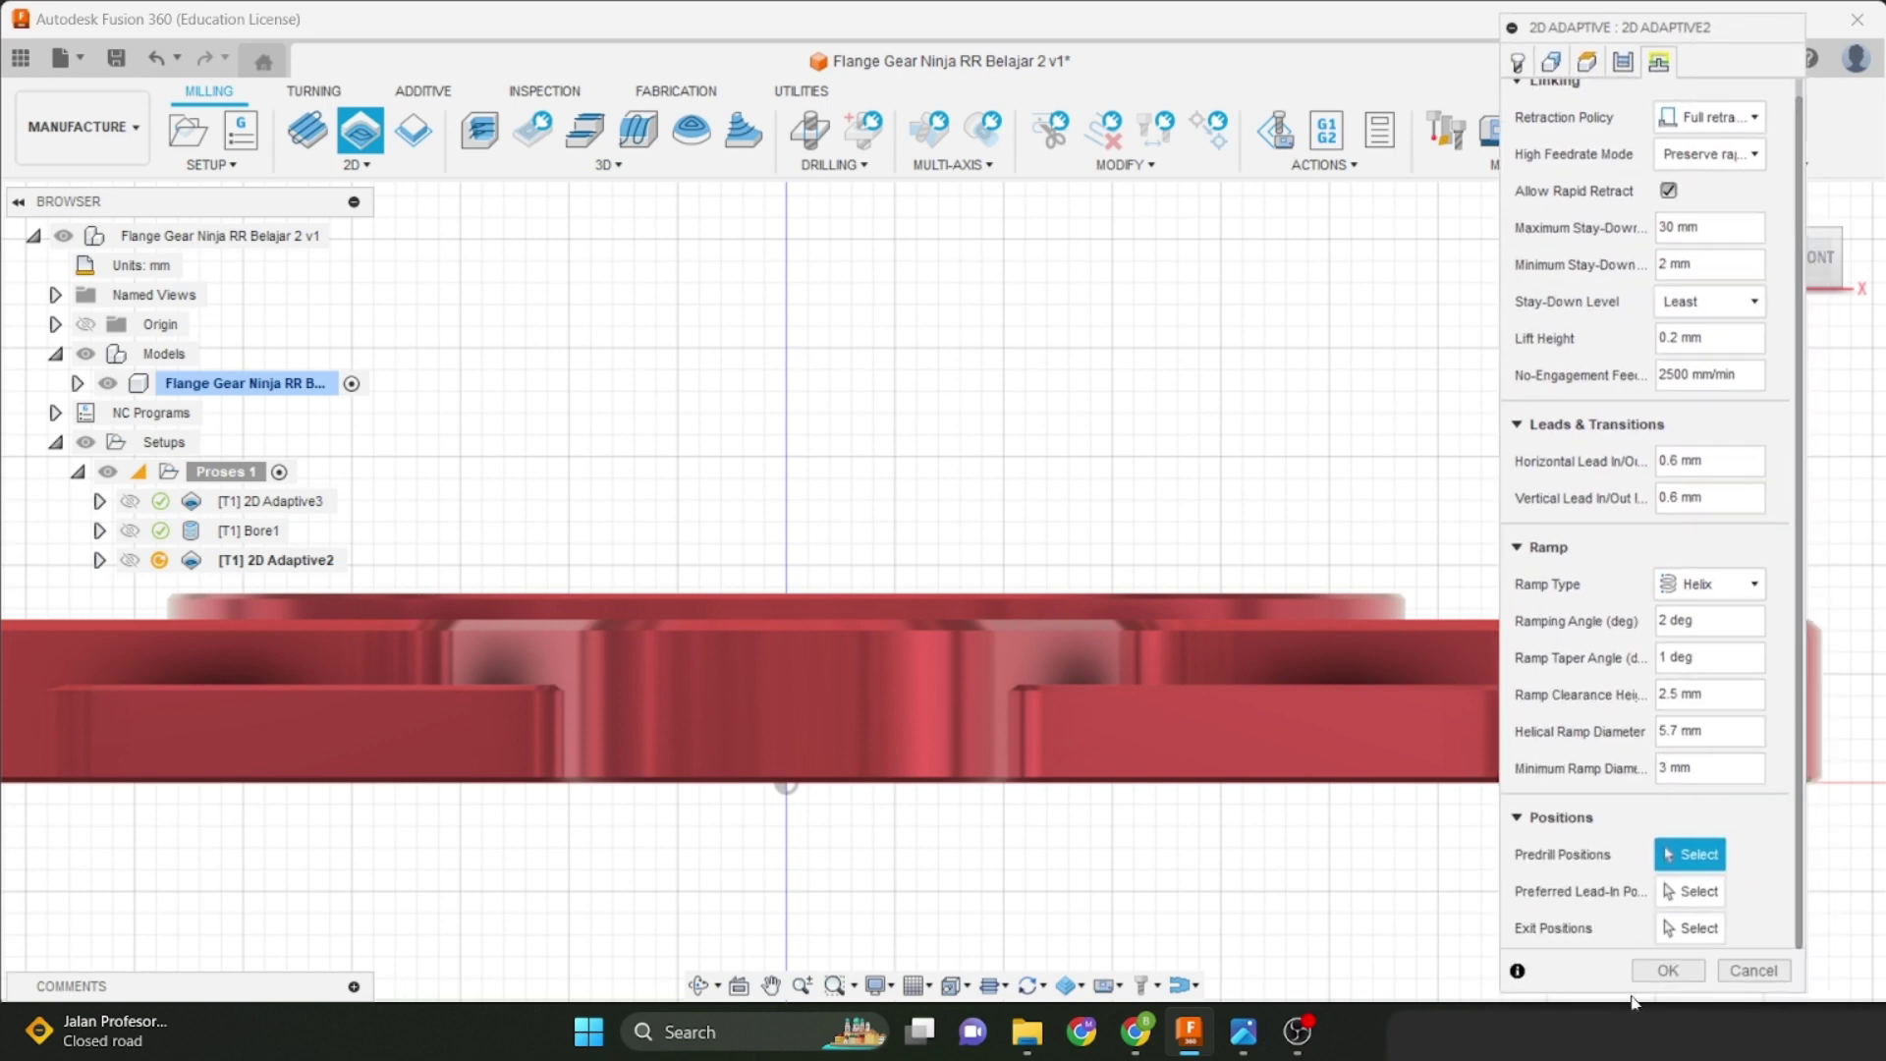
click(1669, 977)
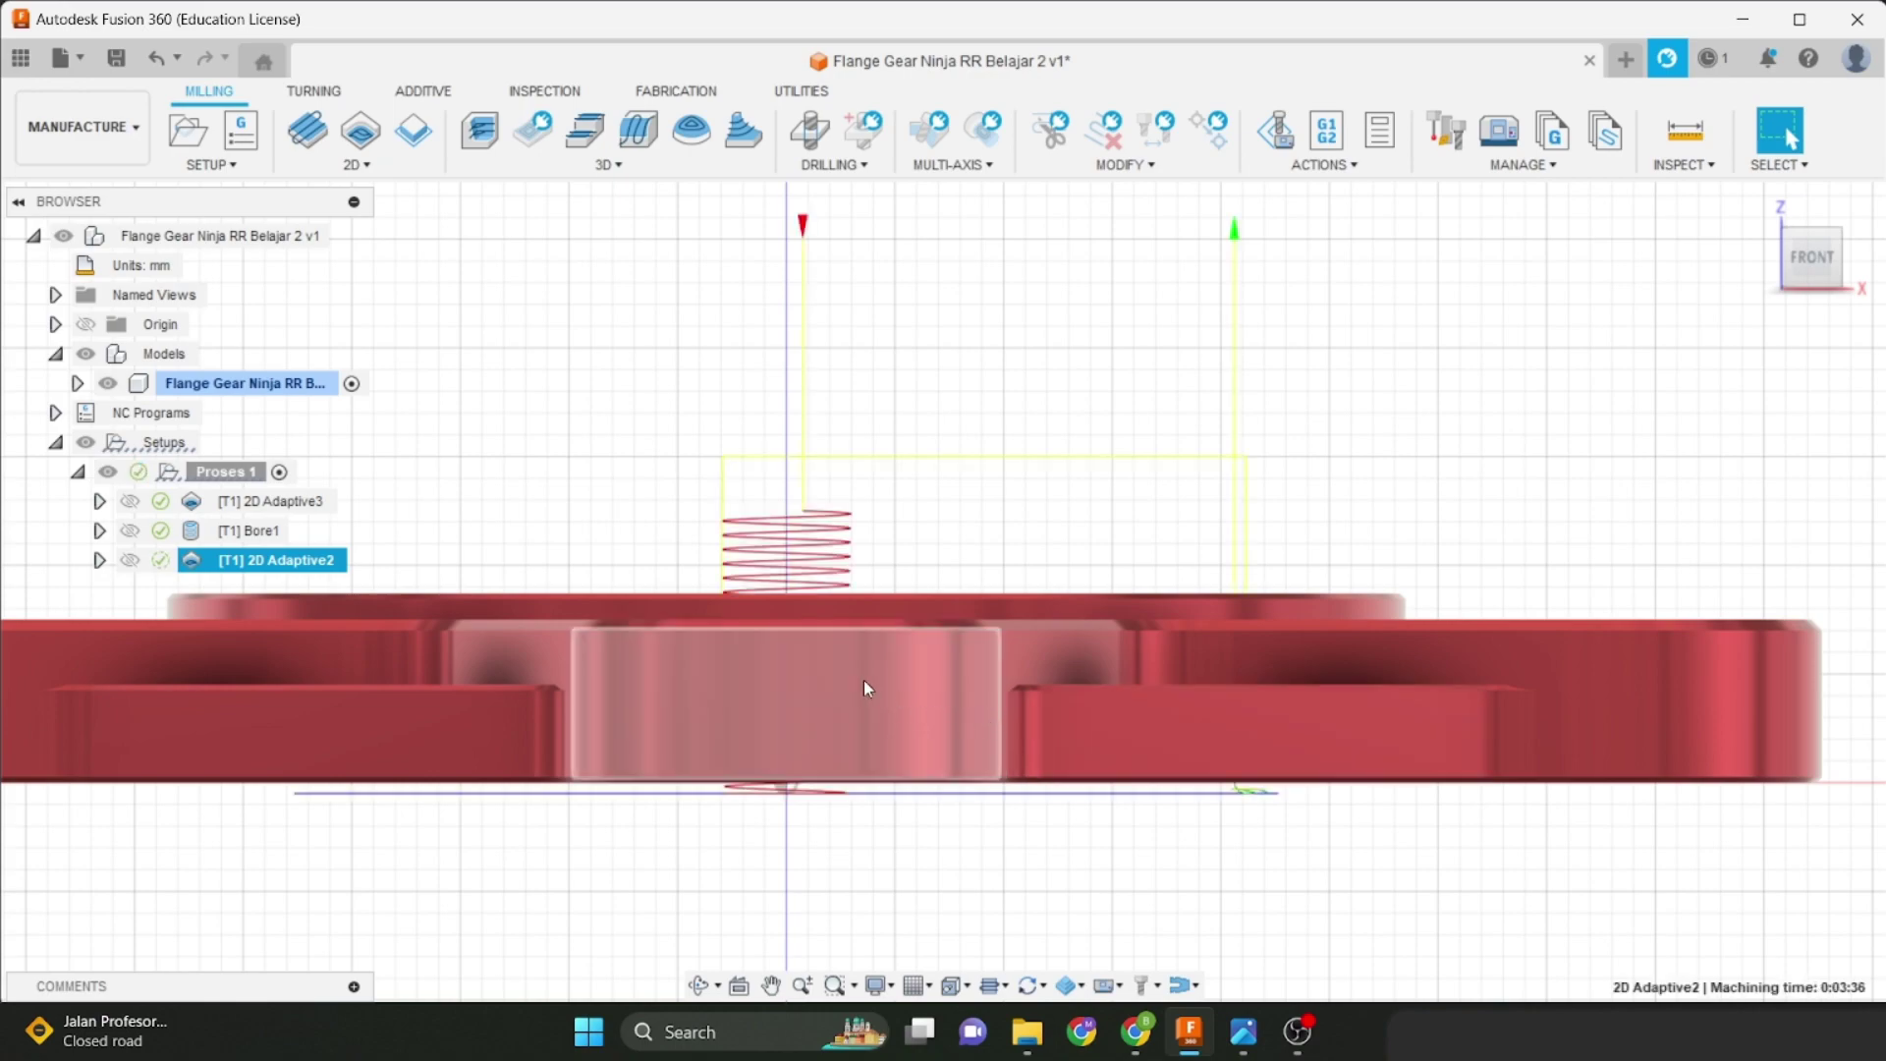
Examine the central bore's adaptive toolpath against the stock, including the helical entry, the two depth levels and the wall clearance.
scroll(858, 678, down, 2)
middle_drag(857, 678, 965, 693)
scroll(903, 589, up, 2)
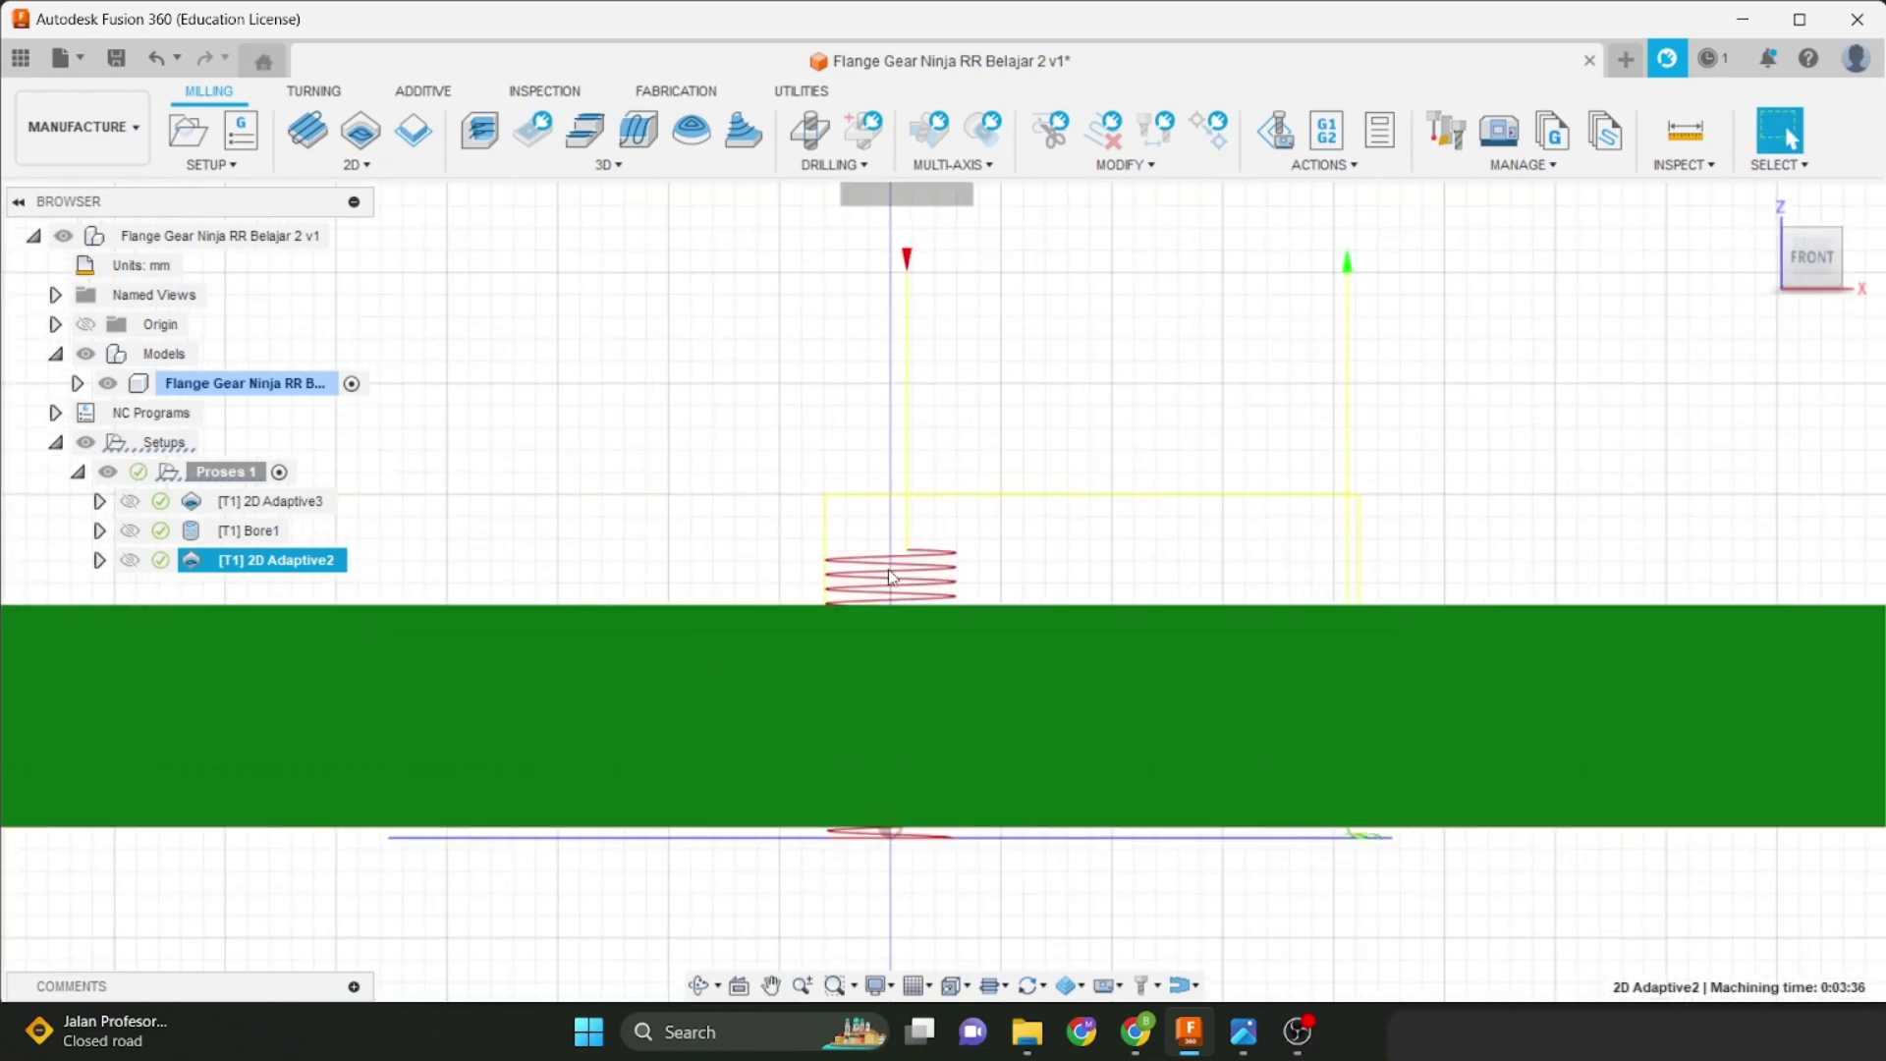
scroll(903, 590, down, 3)
scroll(926, 606, down, 2)
mouse_move(926, 606)
shift+middle_down()
mouse_move(889, 697)
mouse_move(910, 606)
mouse_move(908, 692)
mouse_move(894, 604)
shift+middle_up()
scroll(910, 606, down, 2)
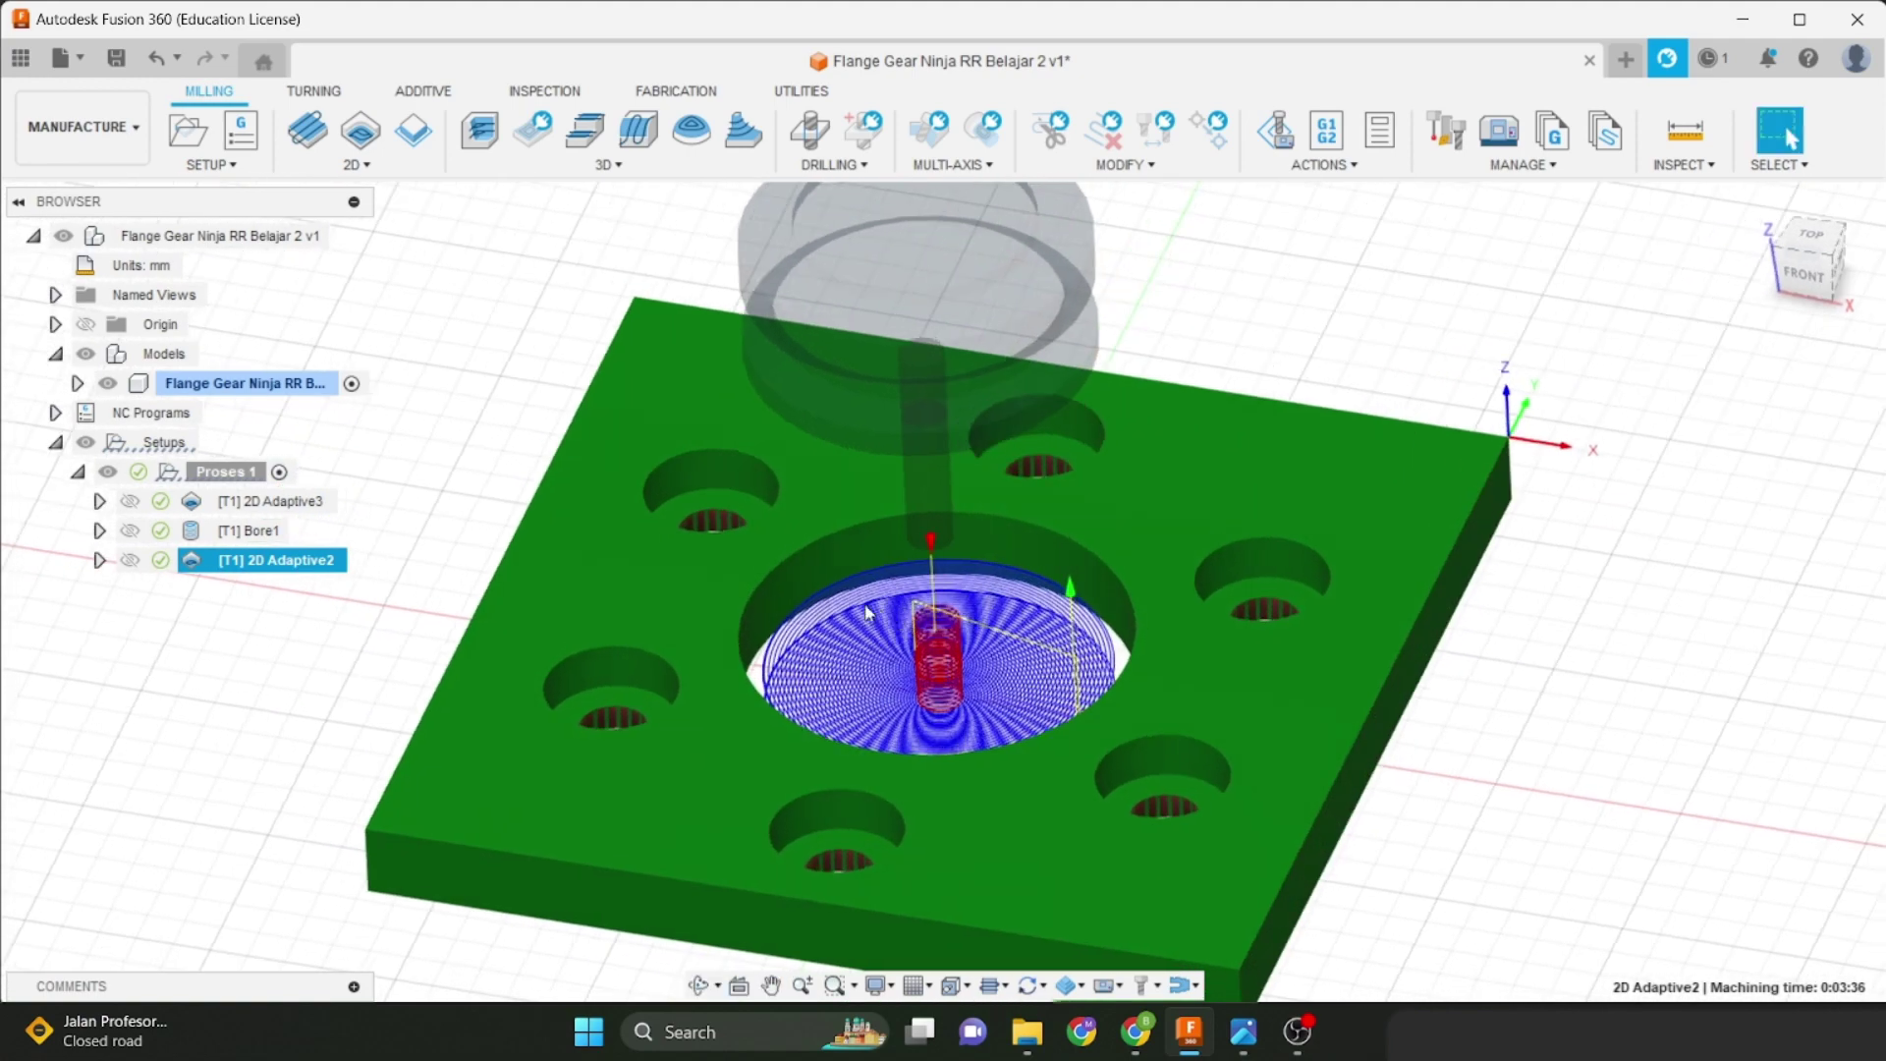
scroll(797, 595, up, 1)
shift+middle_drag(610, 633, 680, 658)
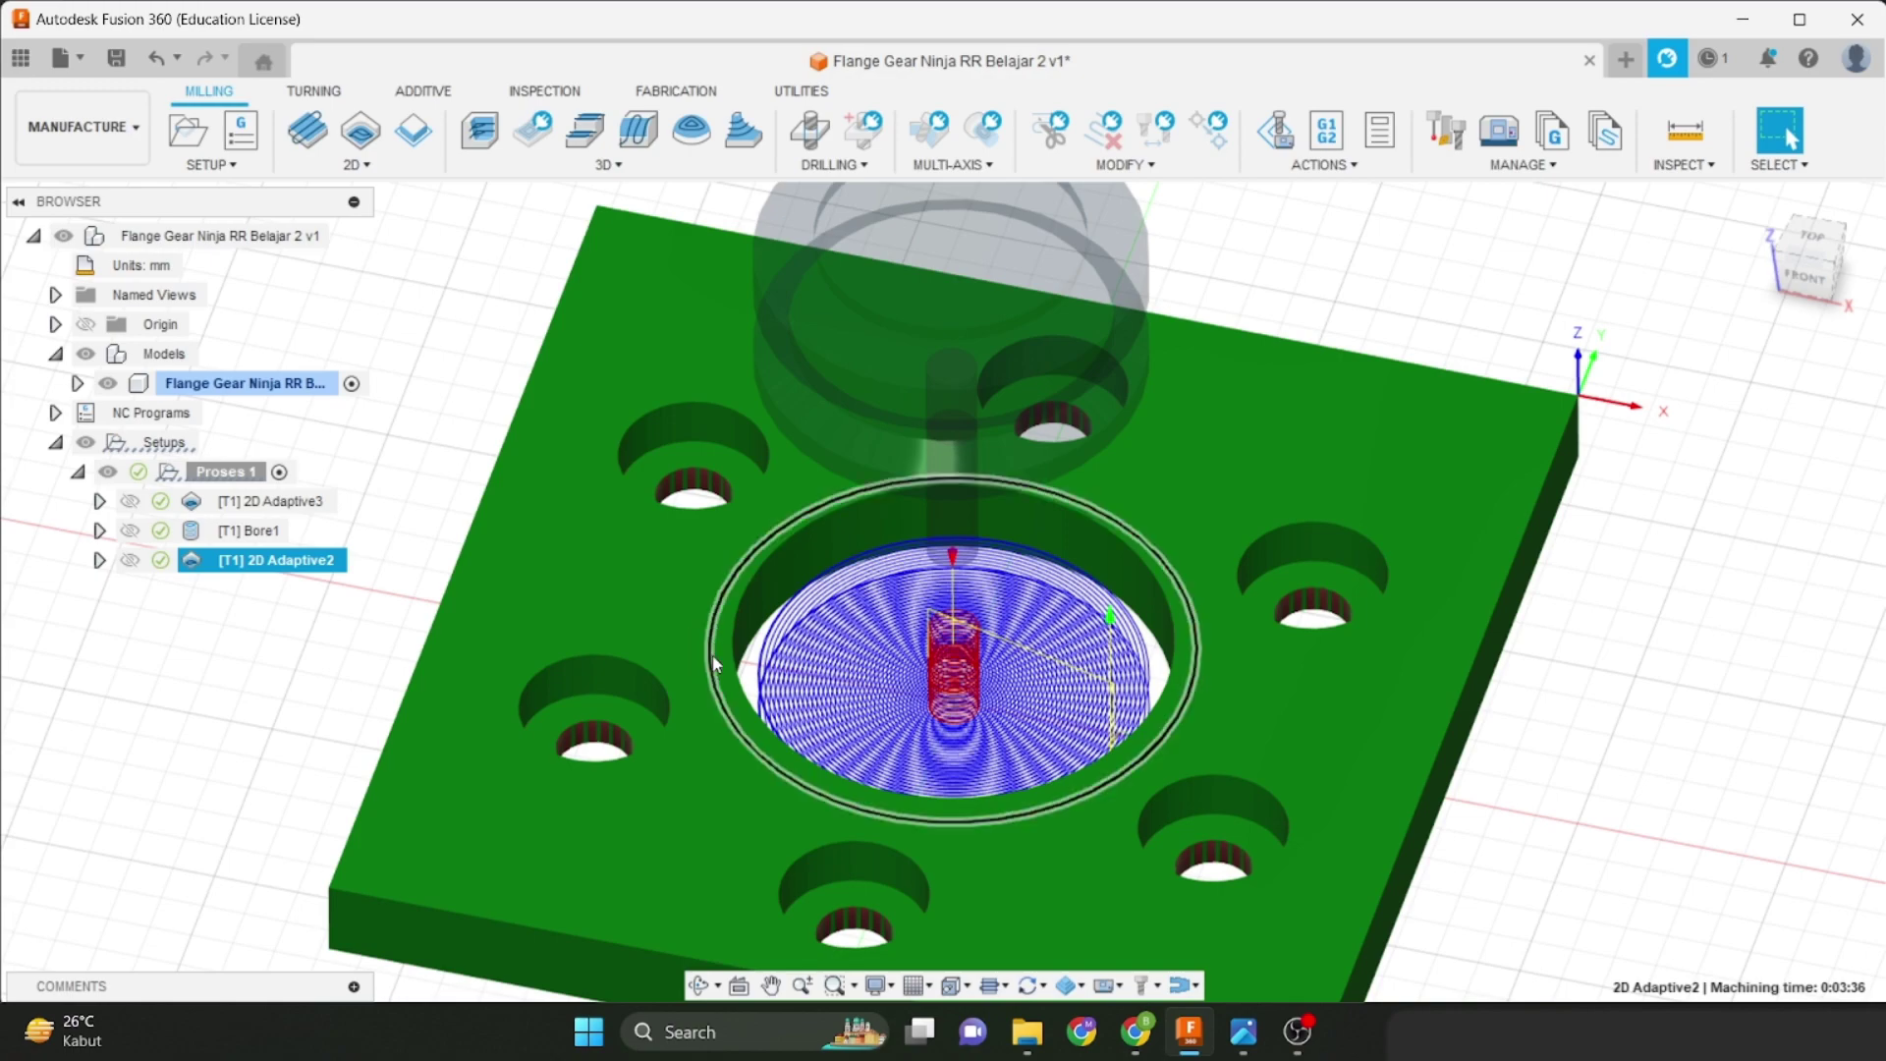
shift+middle_drag(941, 620, 943, 531)
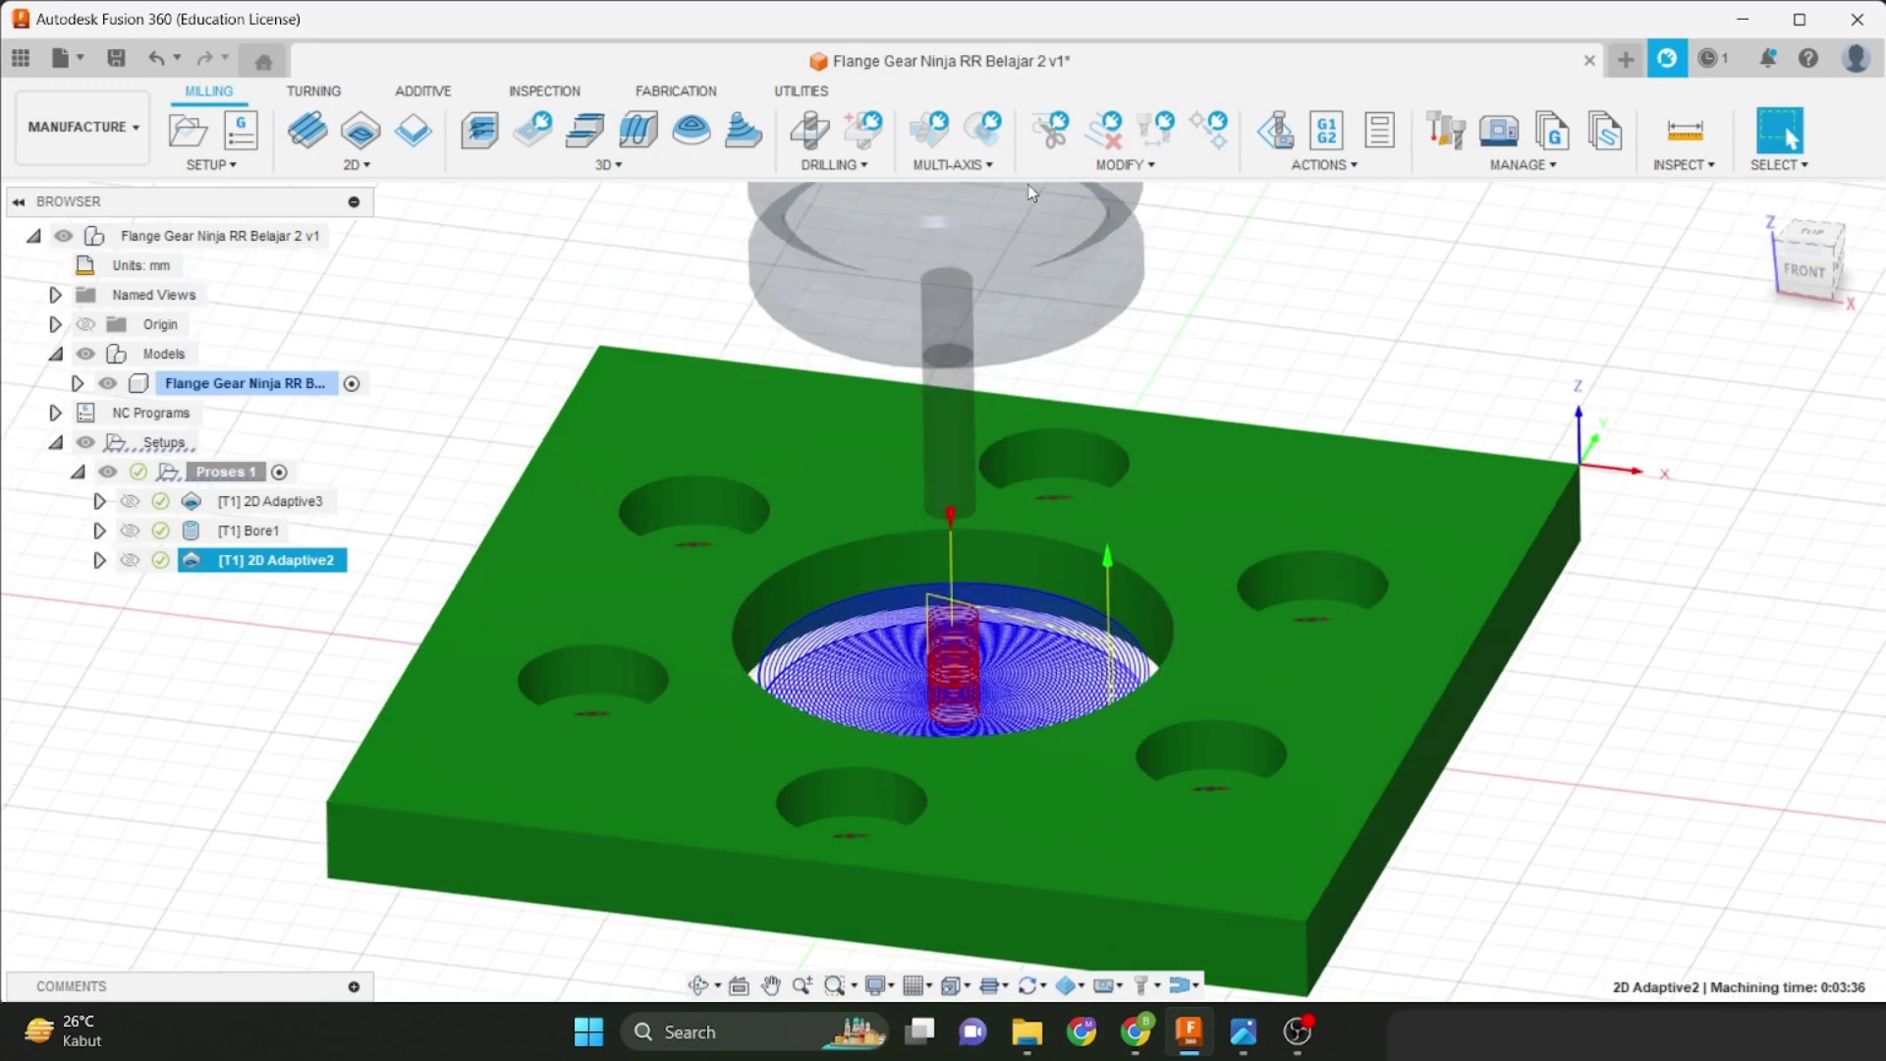
scroll(1115, 601, up, 5)
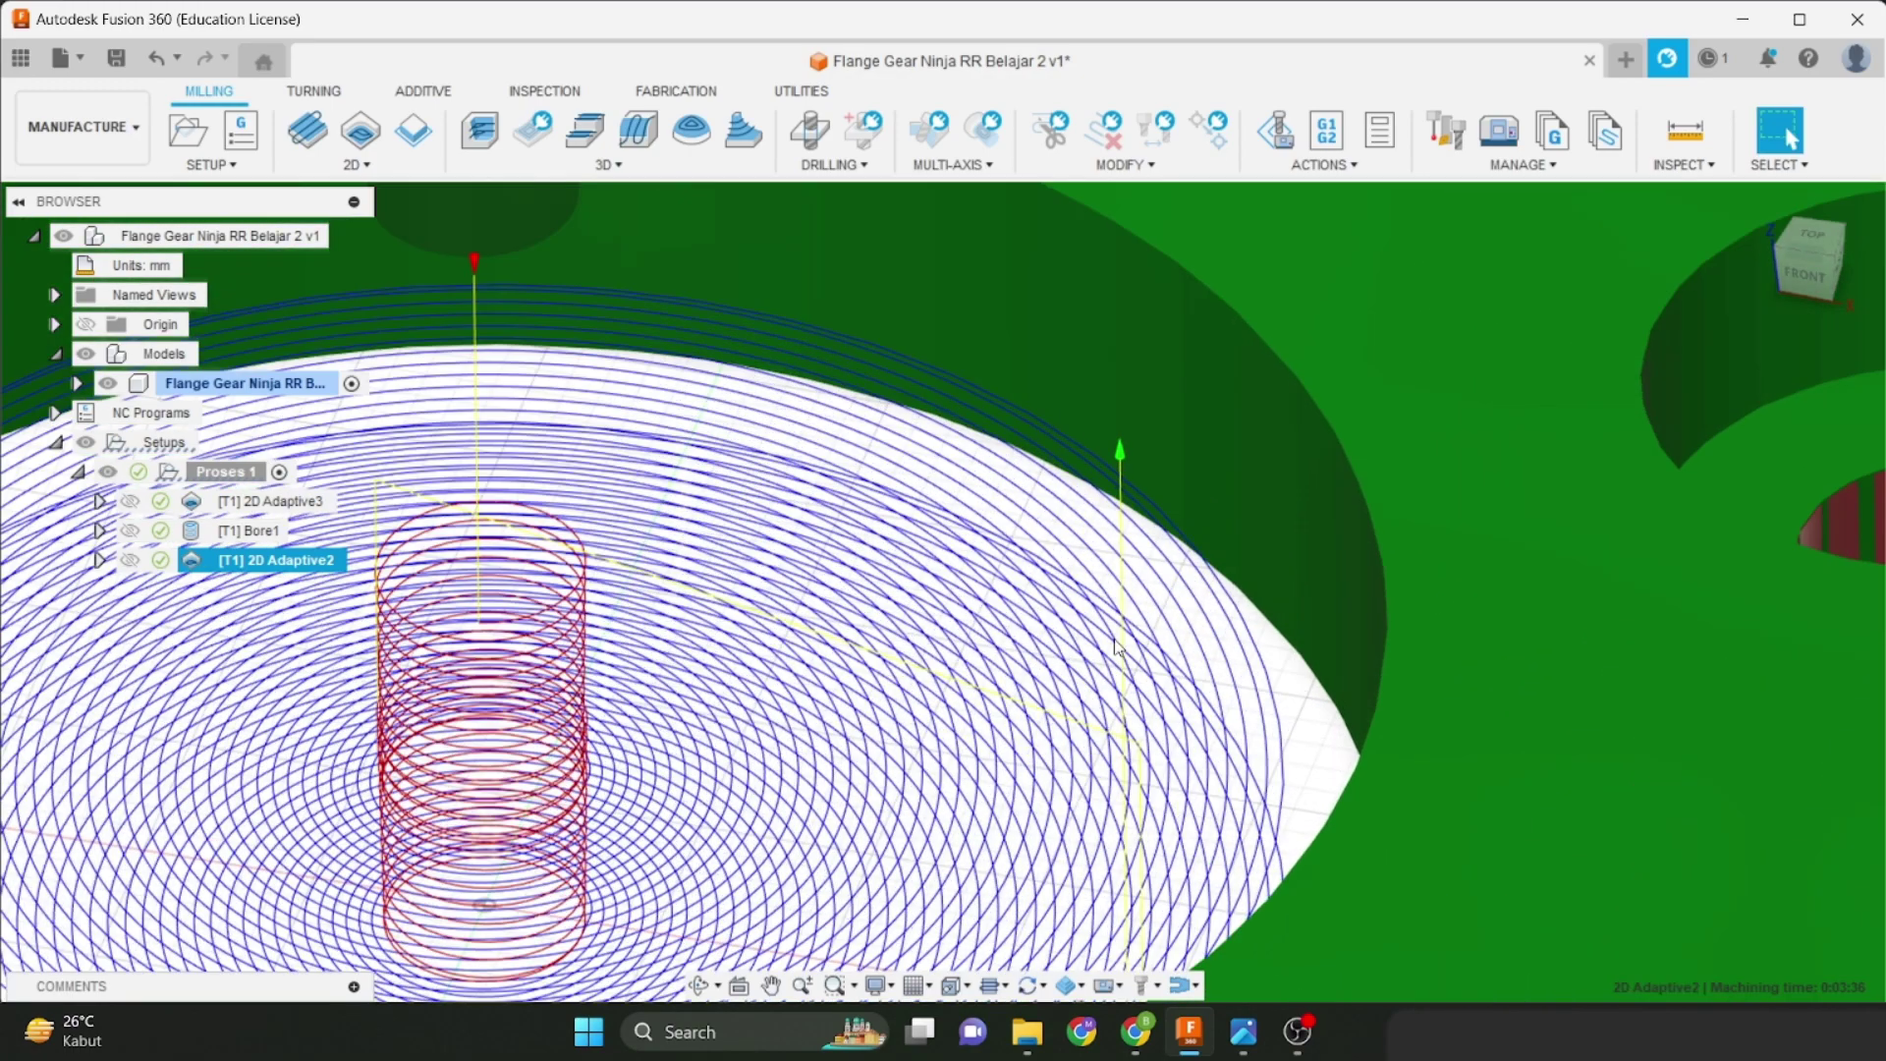
mouse_move(1115, 640)
shift+middle_down()
mouse_move(1073, 665)
mouse_move(1074, 694)
mouse_move(1074, 661)
mouse_move(1114, 660)
mouse_move(1097, 670)
shift+middle_up()
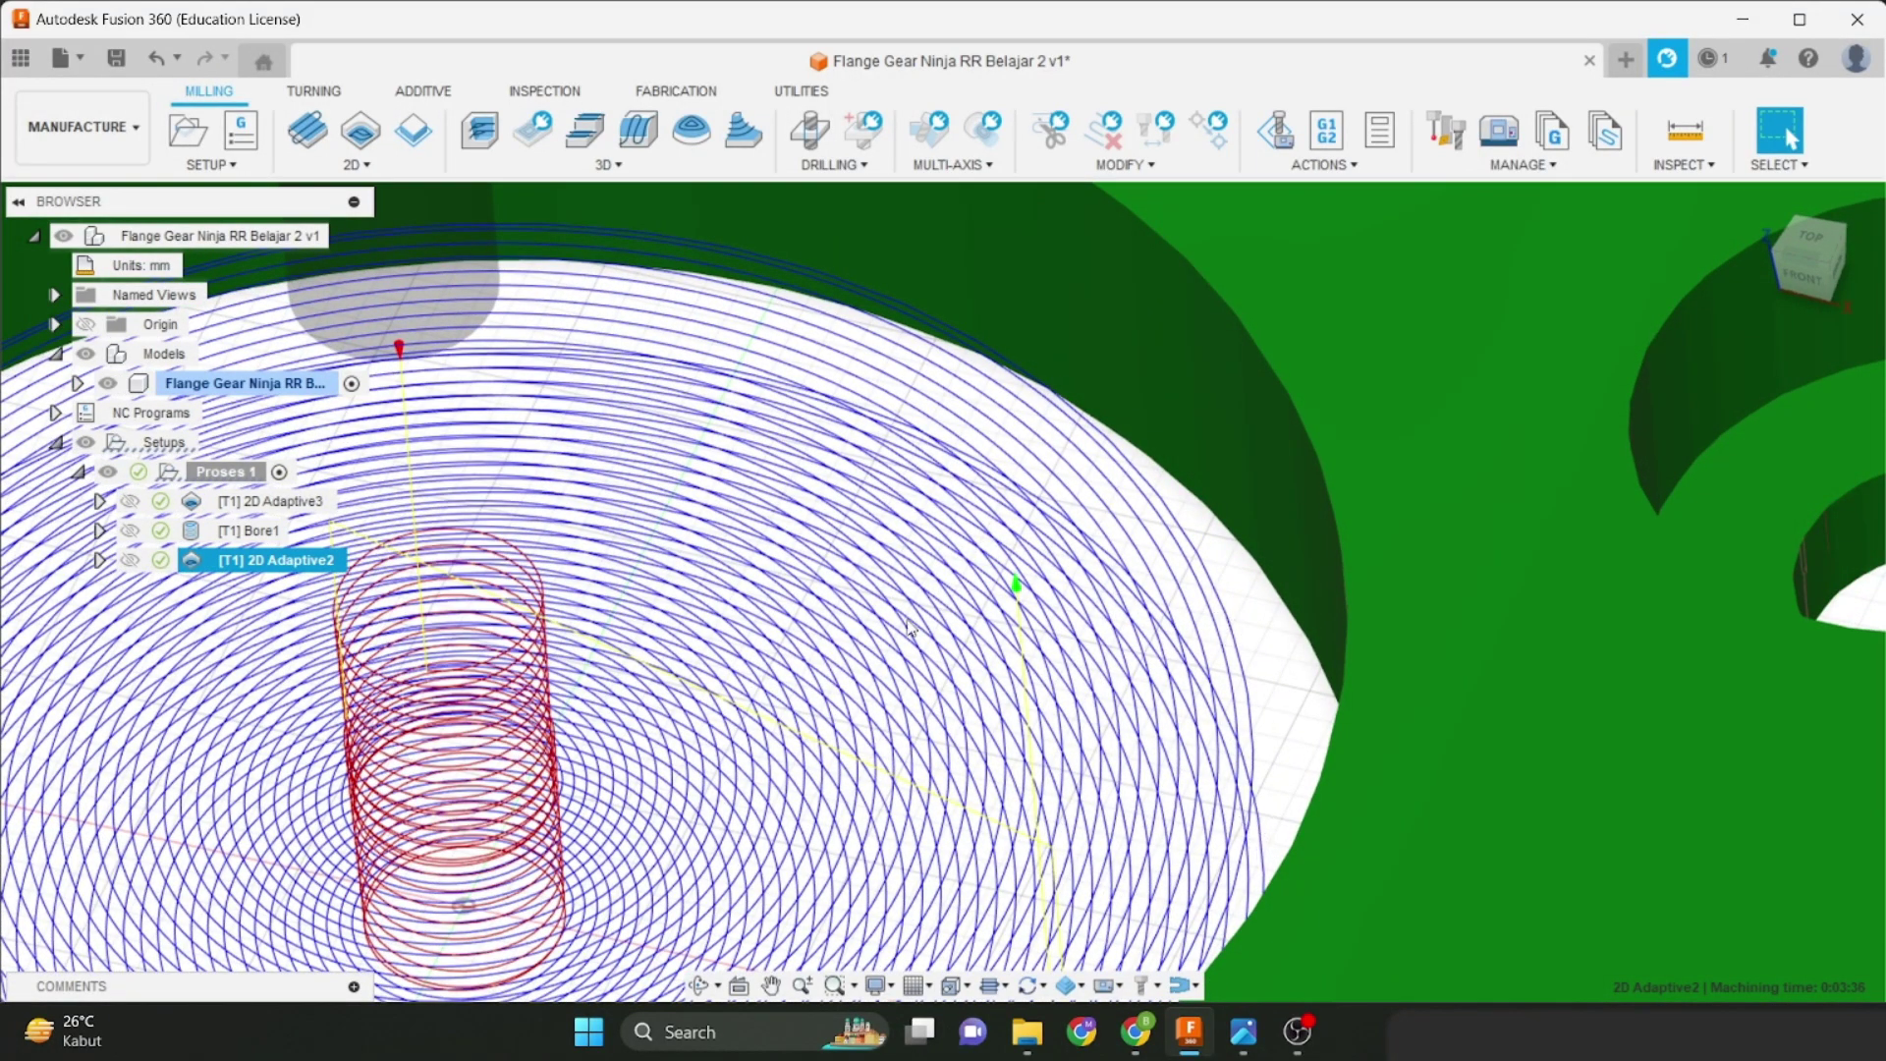
scroll(607, 588, down, 2)
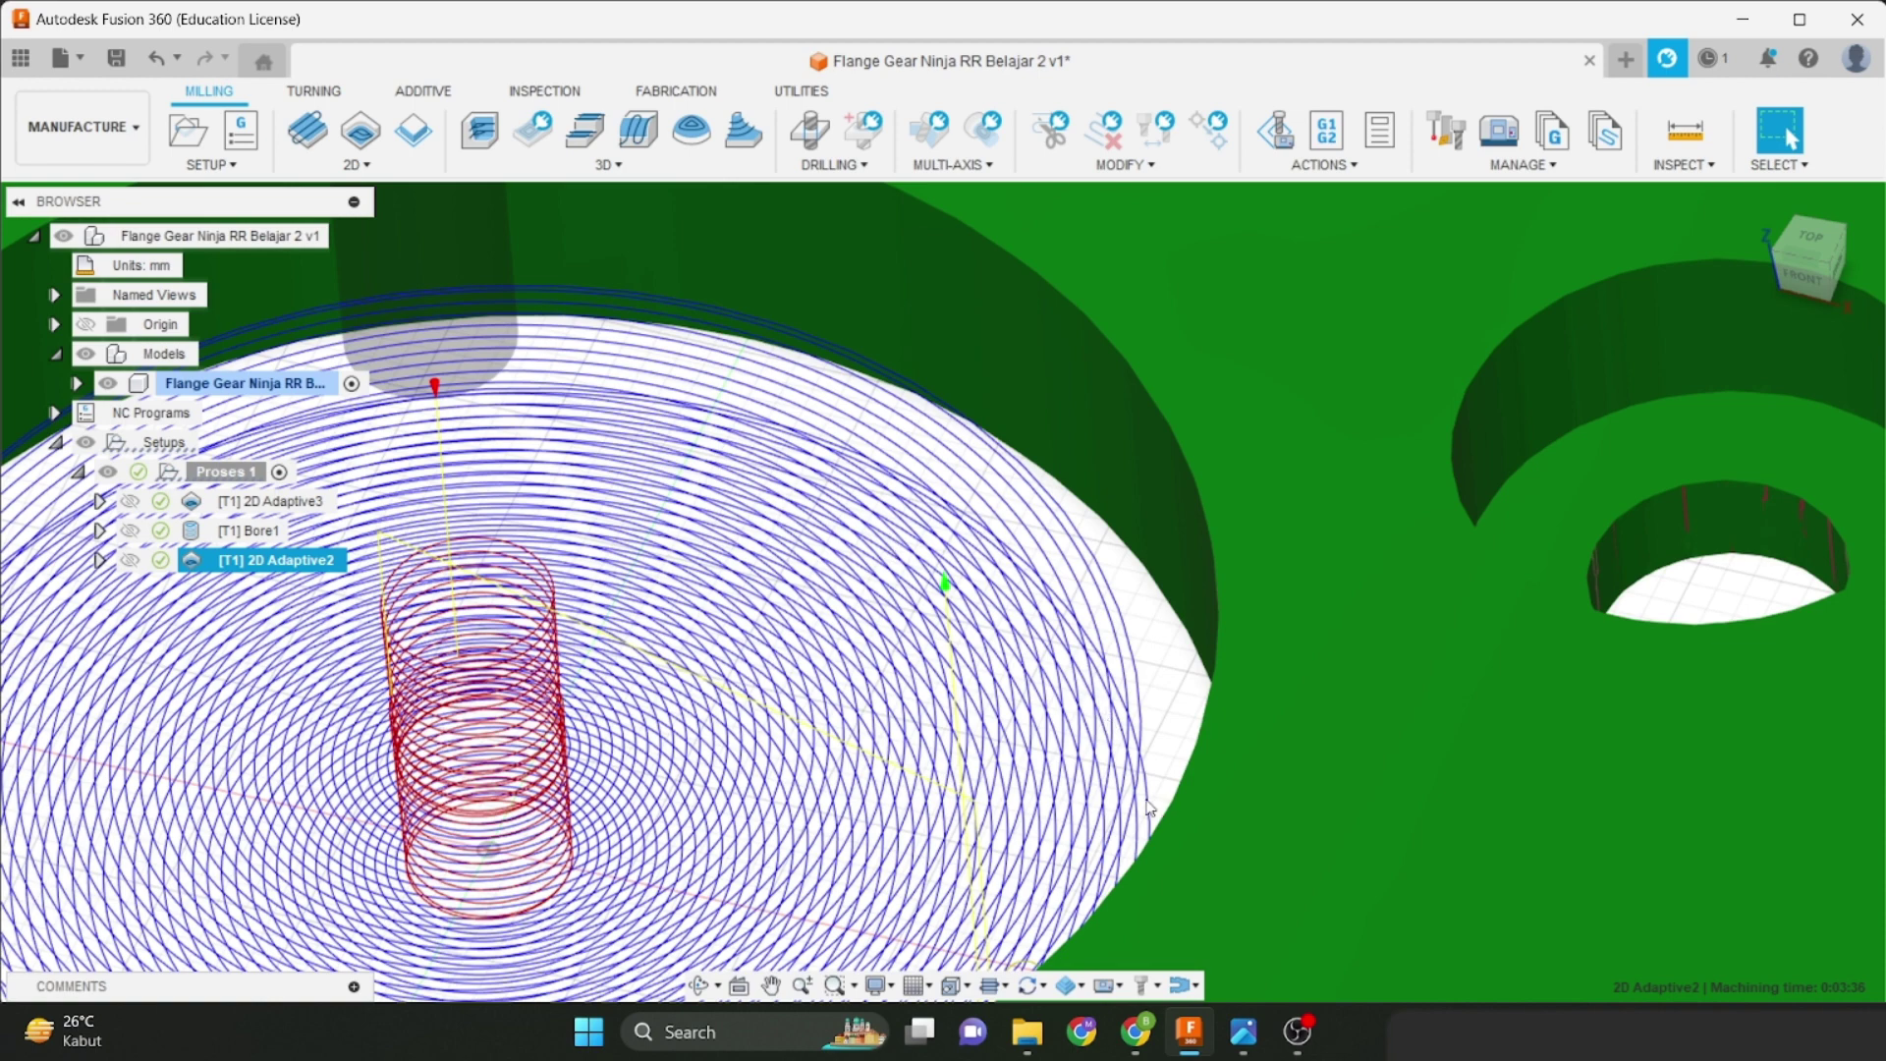
scroll(1149, 807, down, 6)
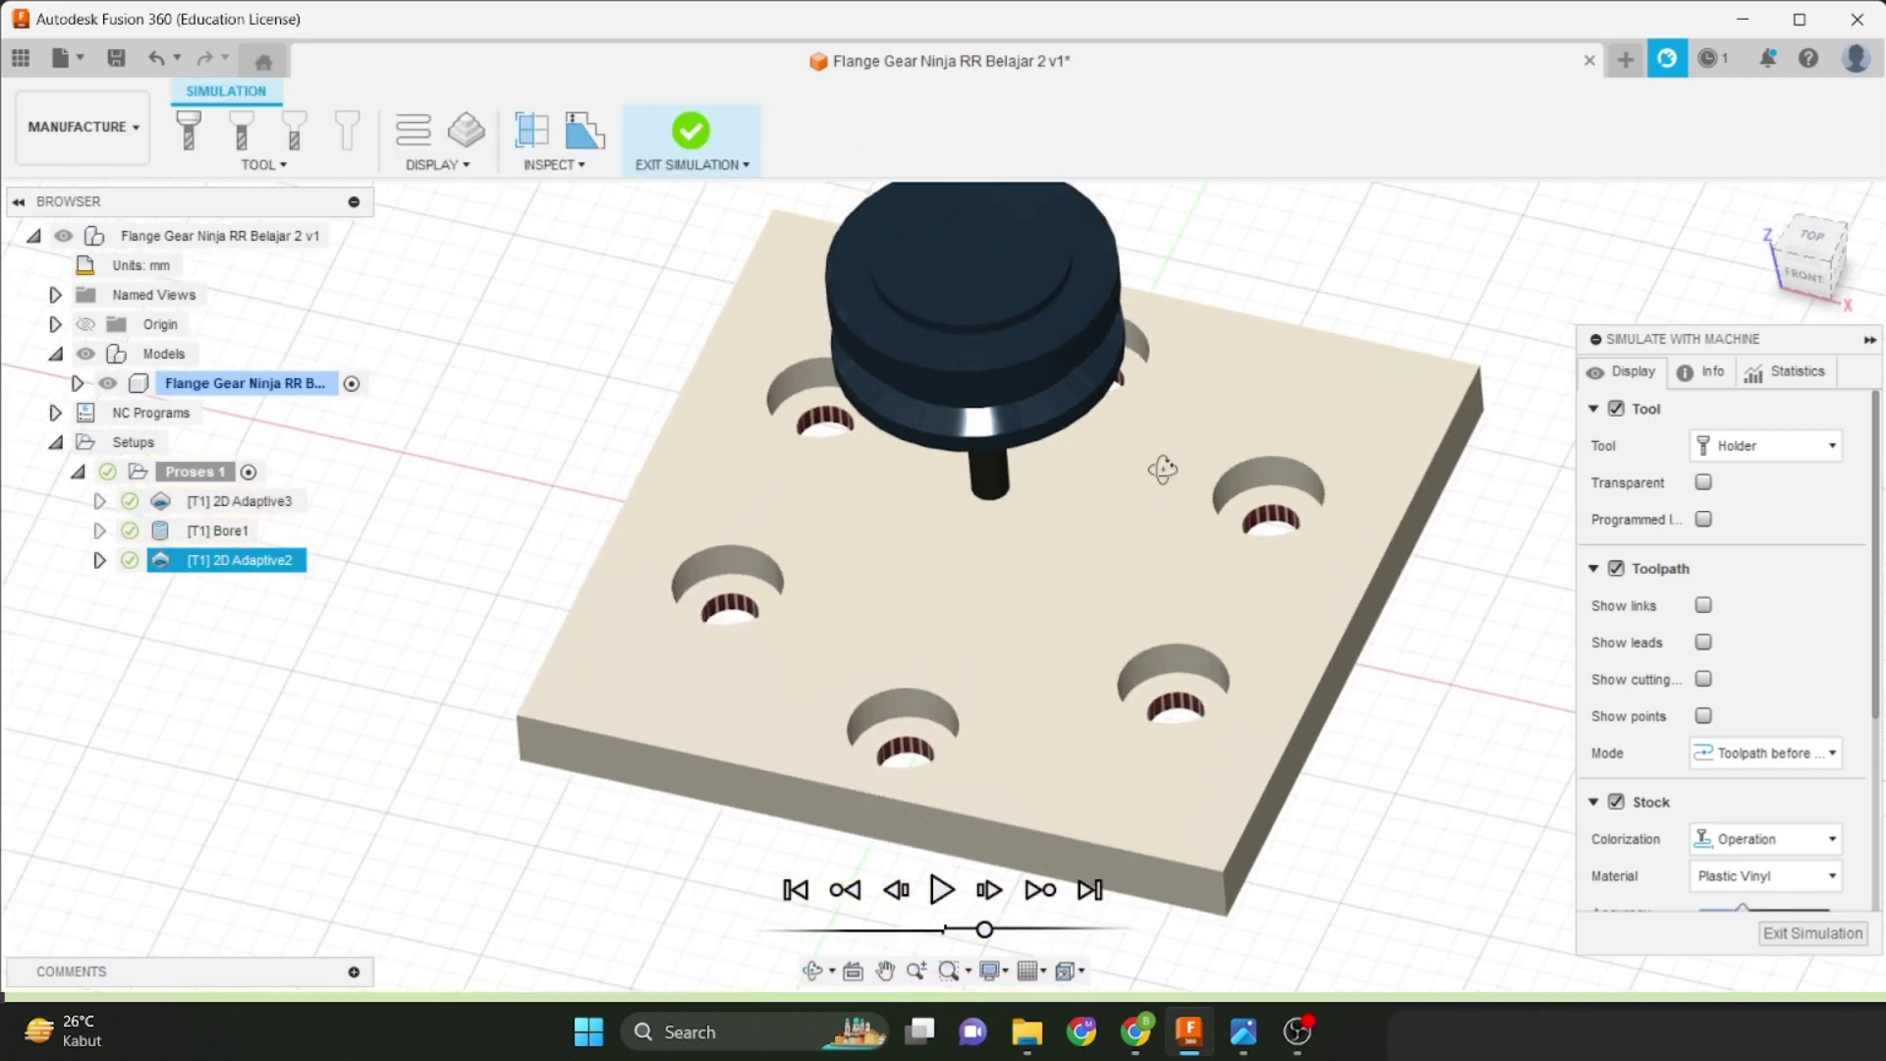
Start the machining simulation of the central bore's adaptive operation and show the tool's position and feedrate information.
mouse_move(1163, 469)
shift+middle_down()
mouse_move(1157, 442)
mouse_move(1143, 469)
shift+middle_up()
middle_drag(1143, 470, 1129, 513)
scroll(1129, 514, up, 2)
click(938, 892)
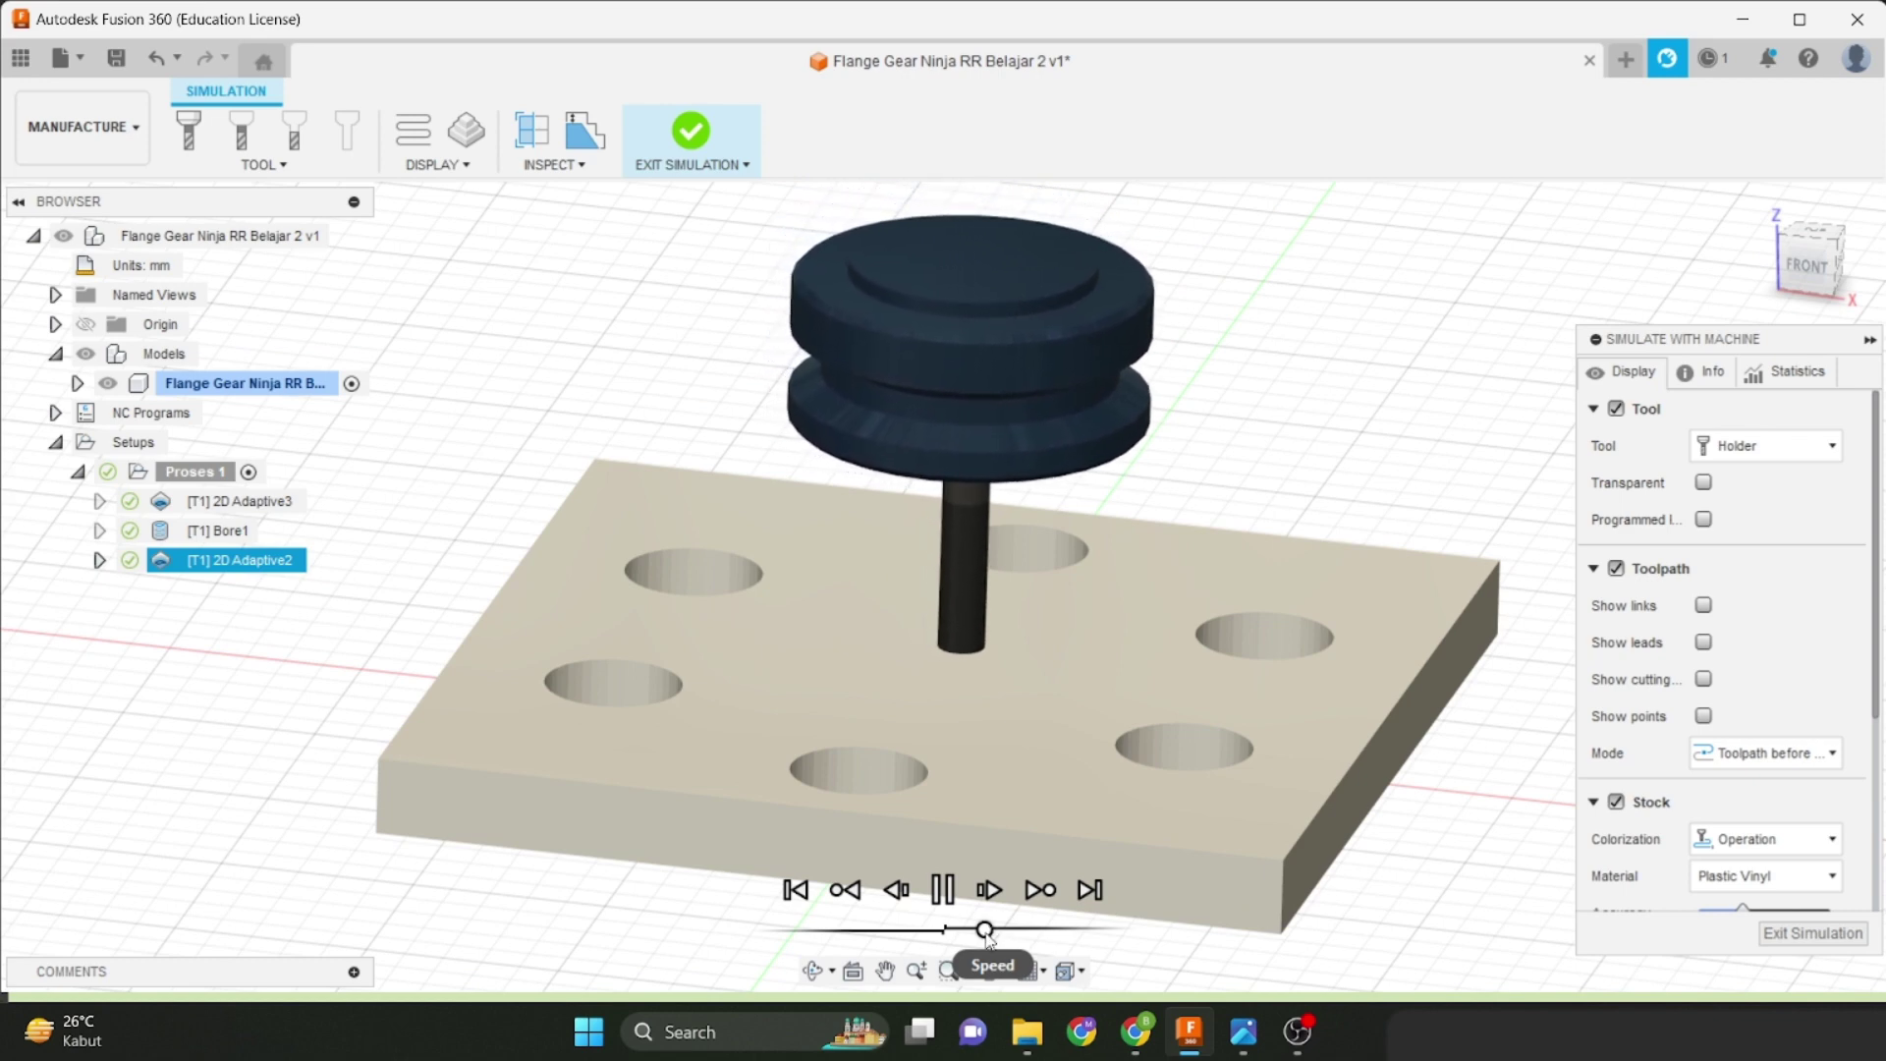
drag(987, 934, 1003, 936)
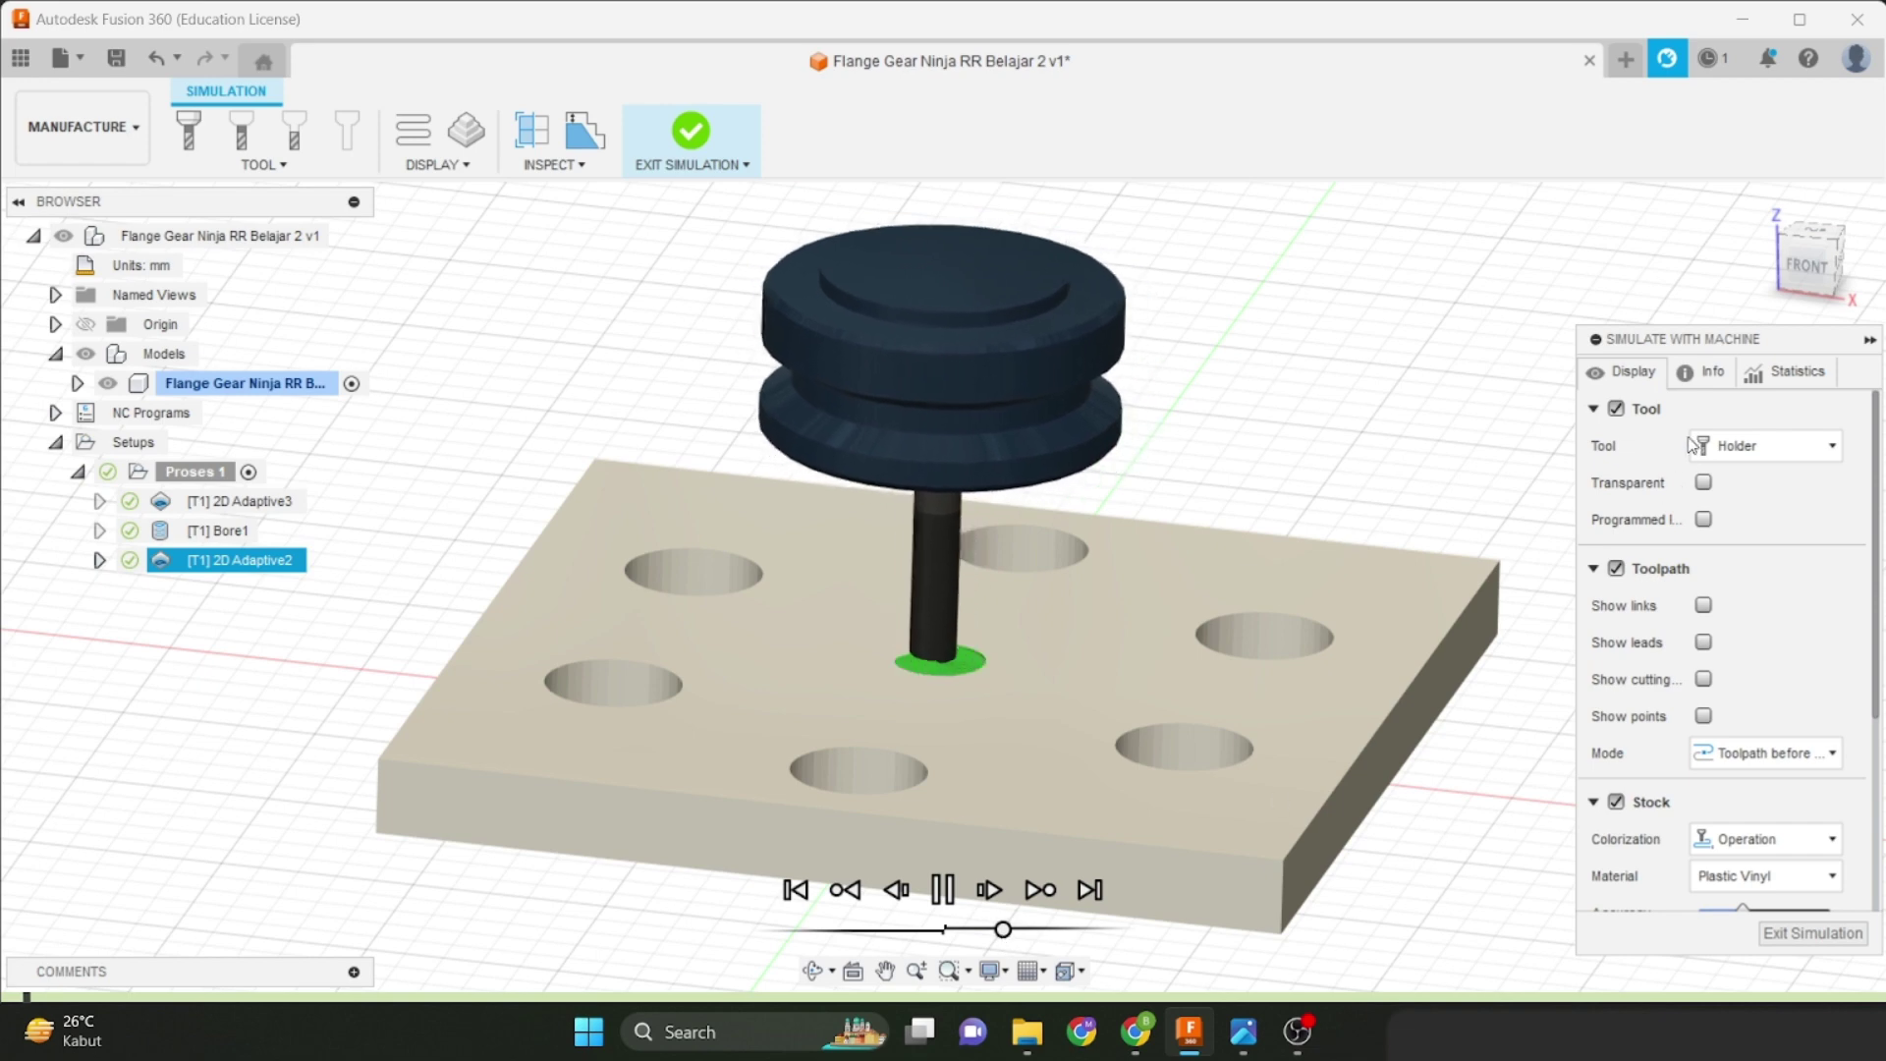
click(1704, 371)
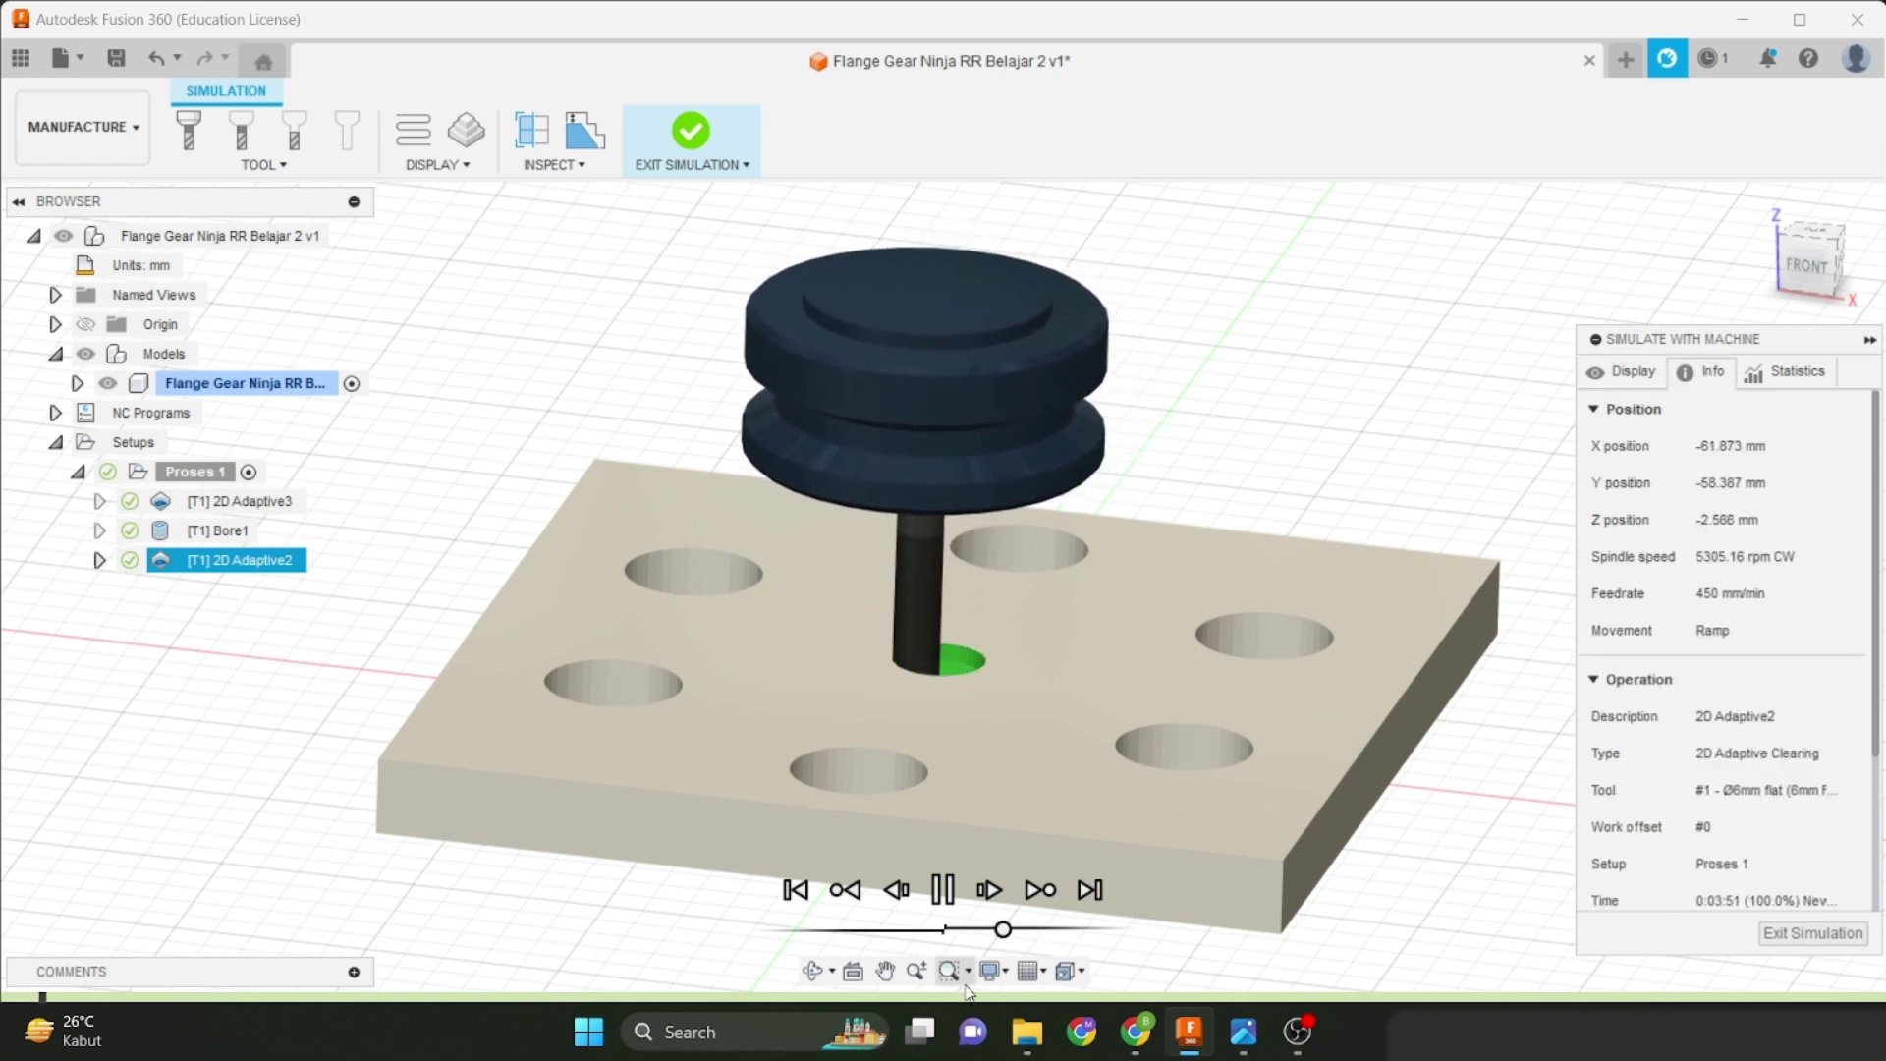
Watch the simulation clear both depth levels at varying playback speeds, checking depth and feedrate, and exit the simulation.
drag(1003, 930, 992, 930)
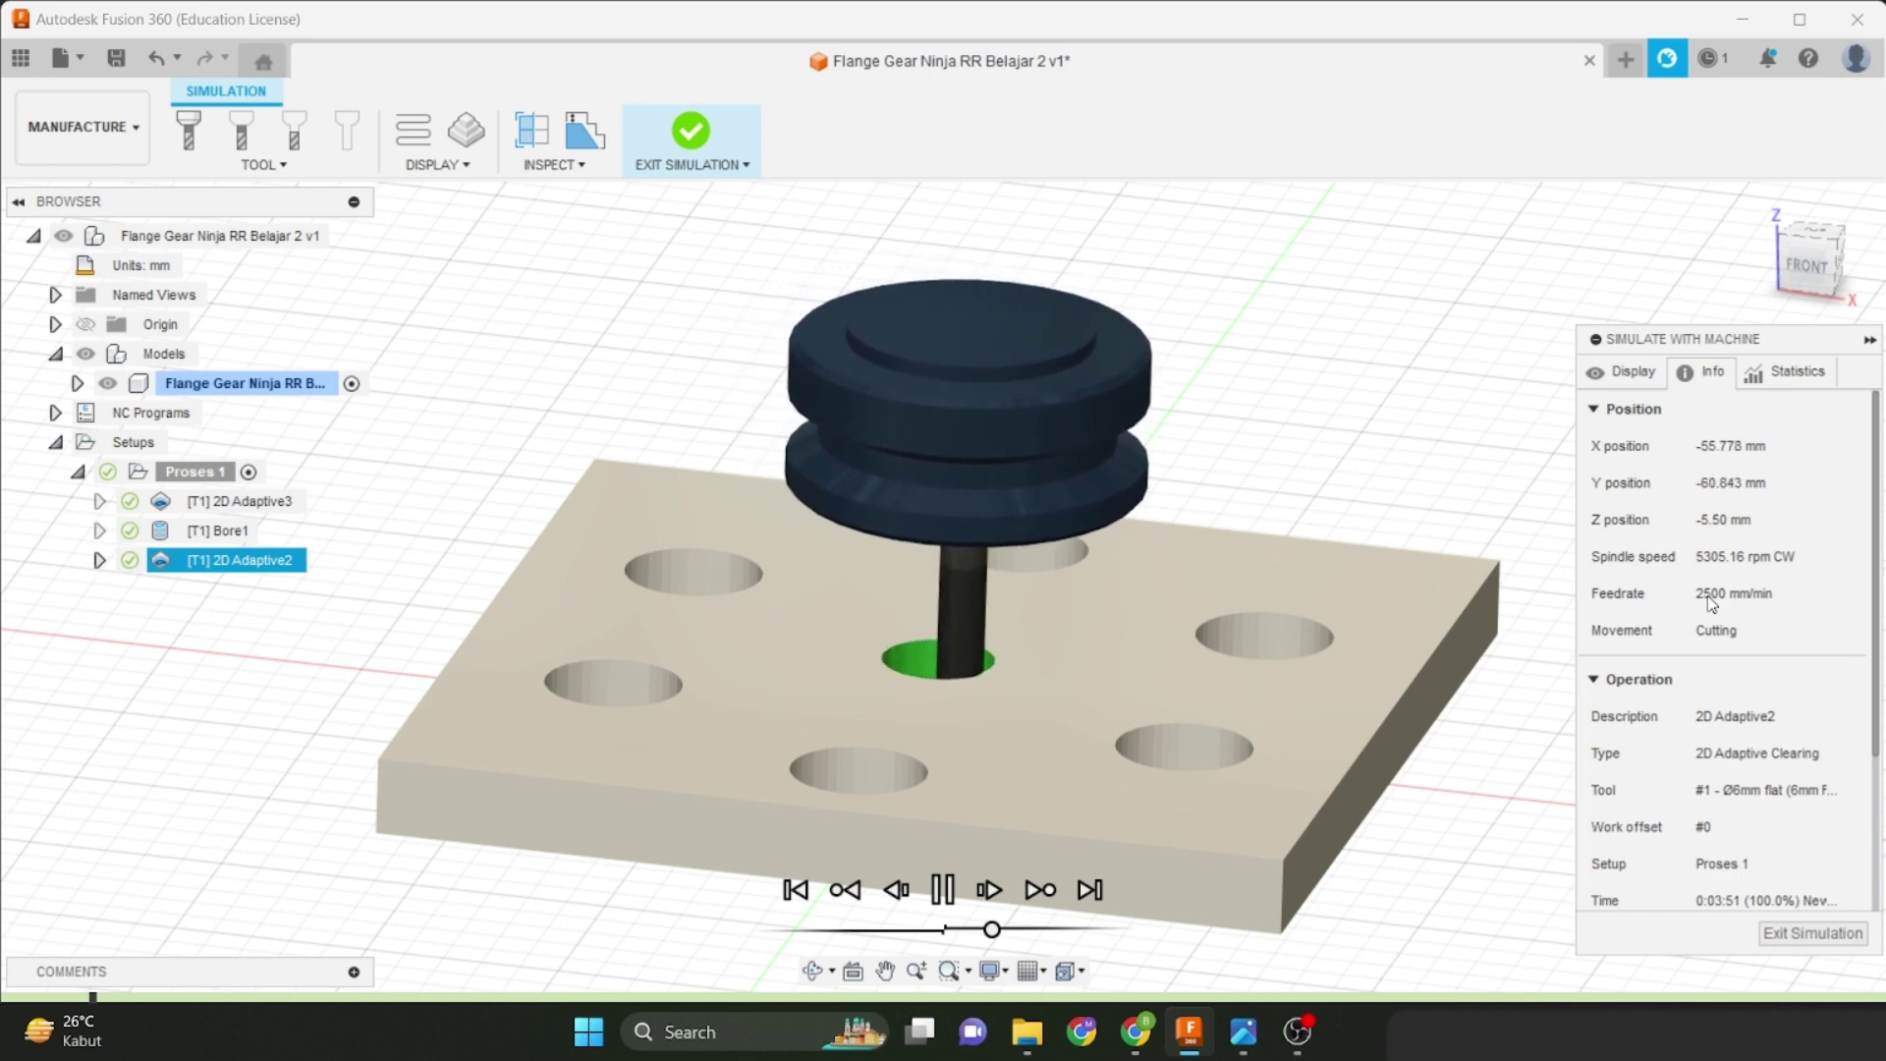
mouse_move(992, 929)
mouse_down()
mouse_move(1036, 933)
mouse_move(1013, 933)
mouse_up()
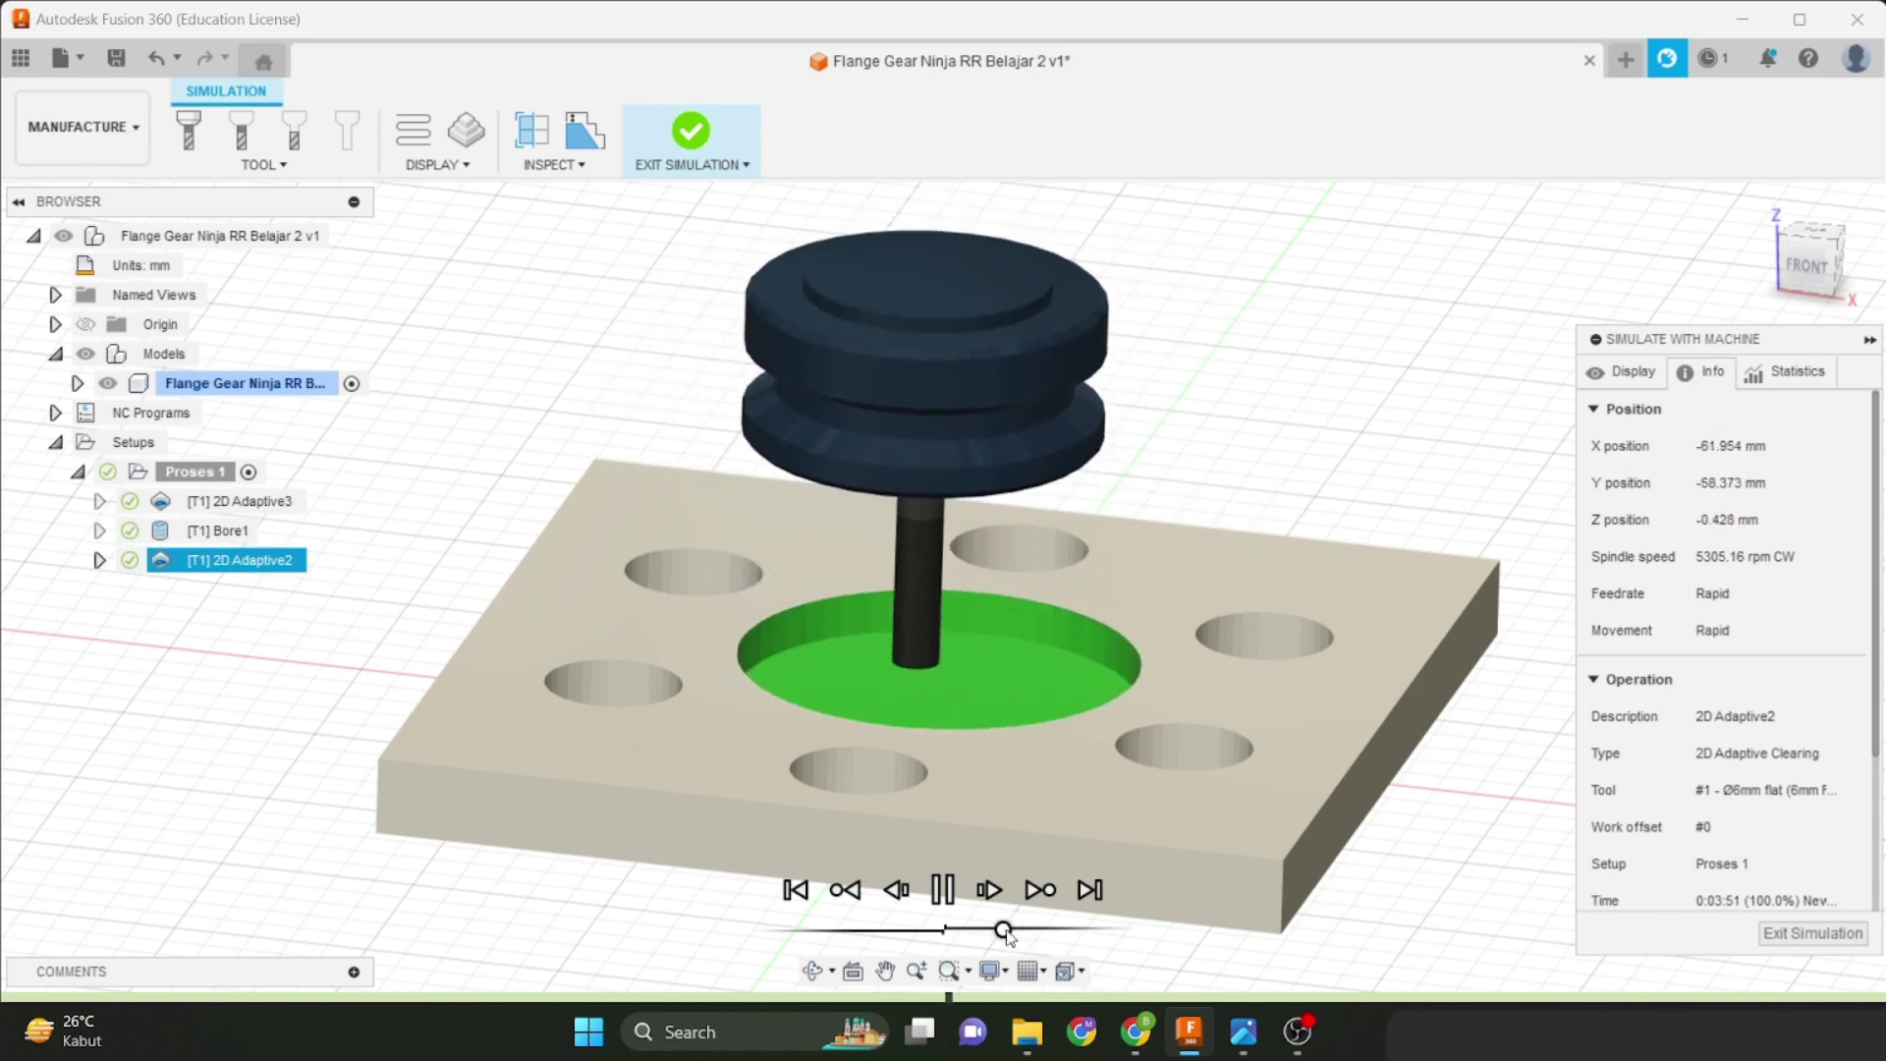
drag(1019, 933, 1002, 938)
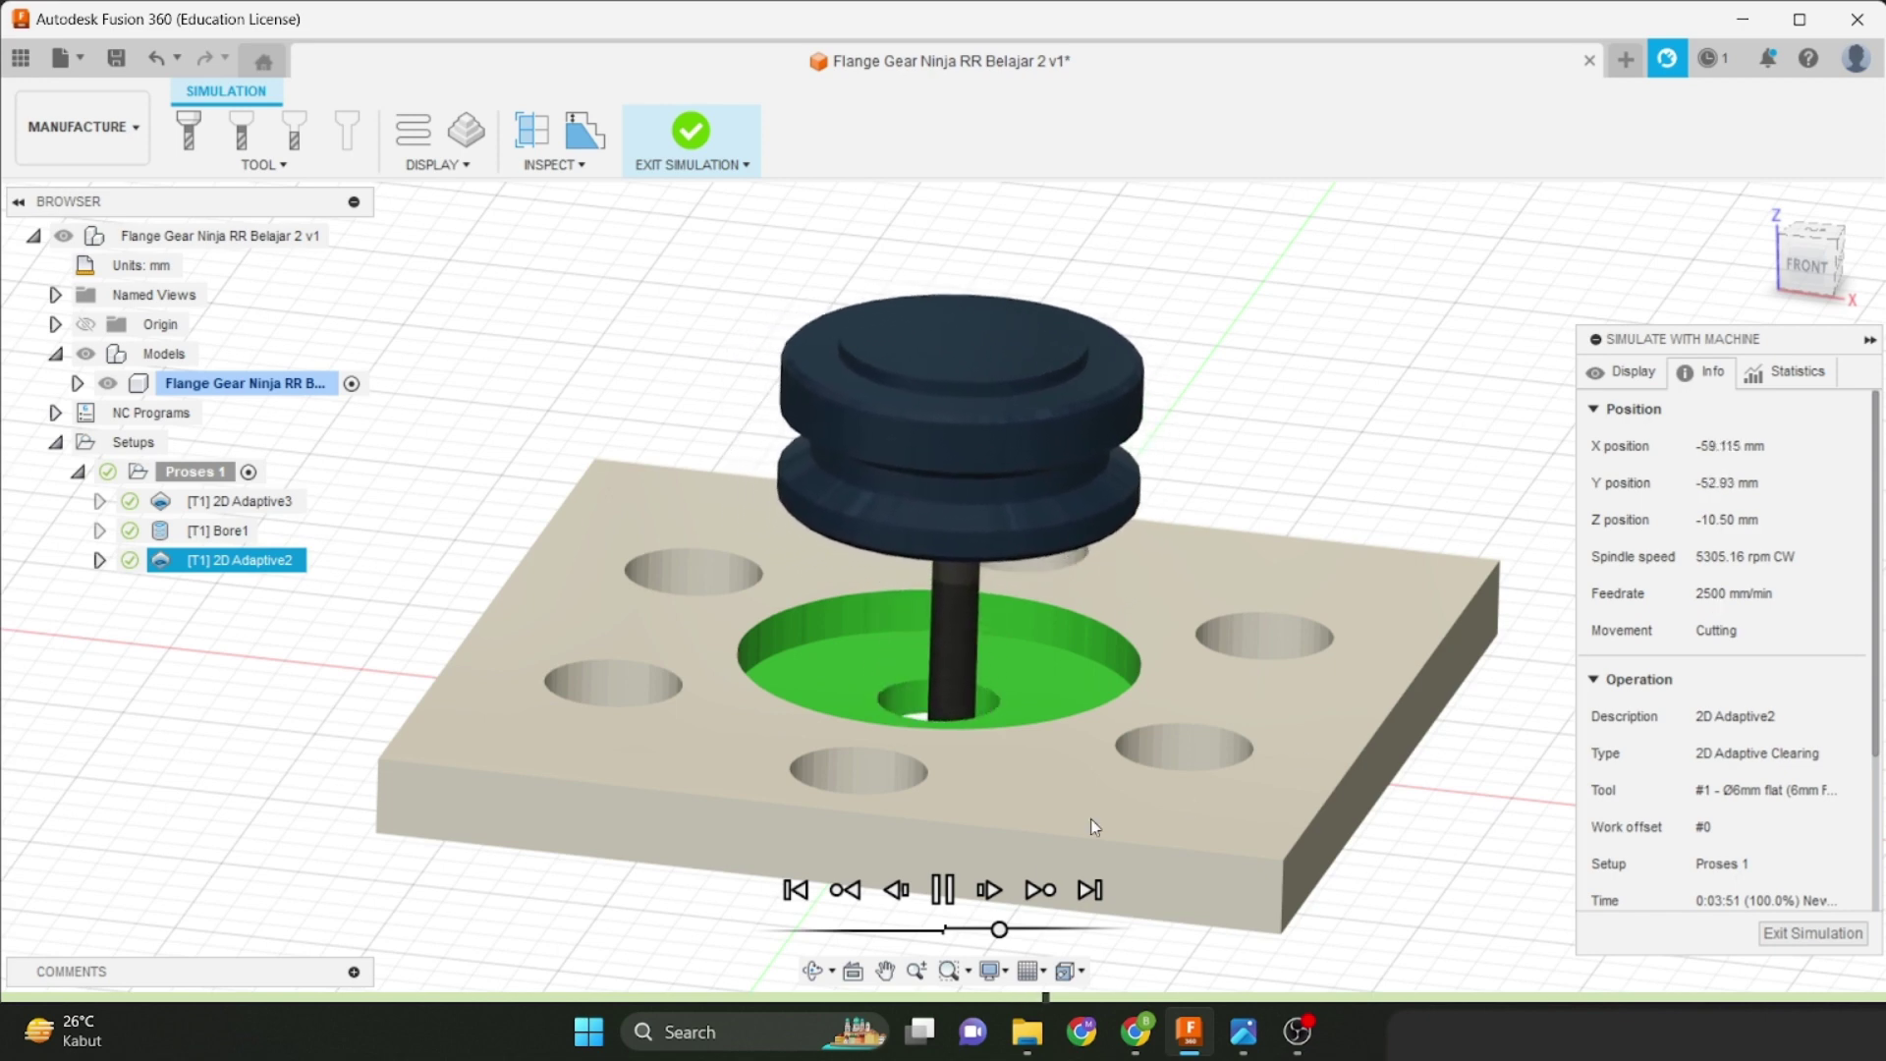
drag(999, 933, 1029, 935)
click(1768, 931)
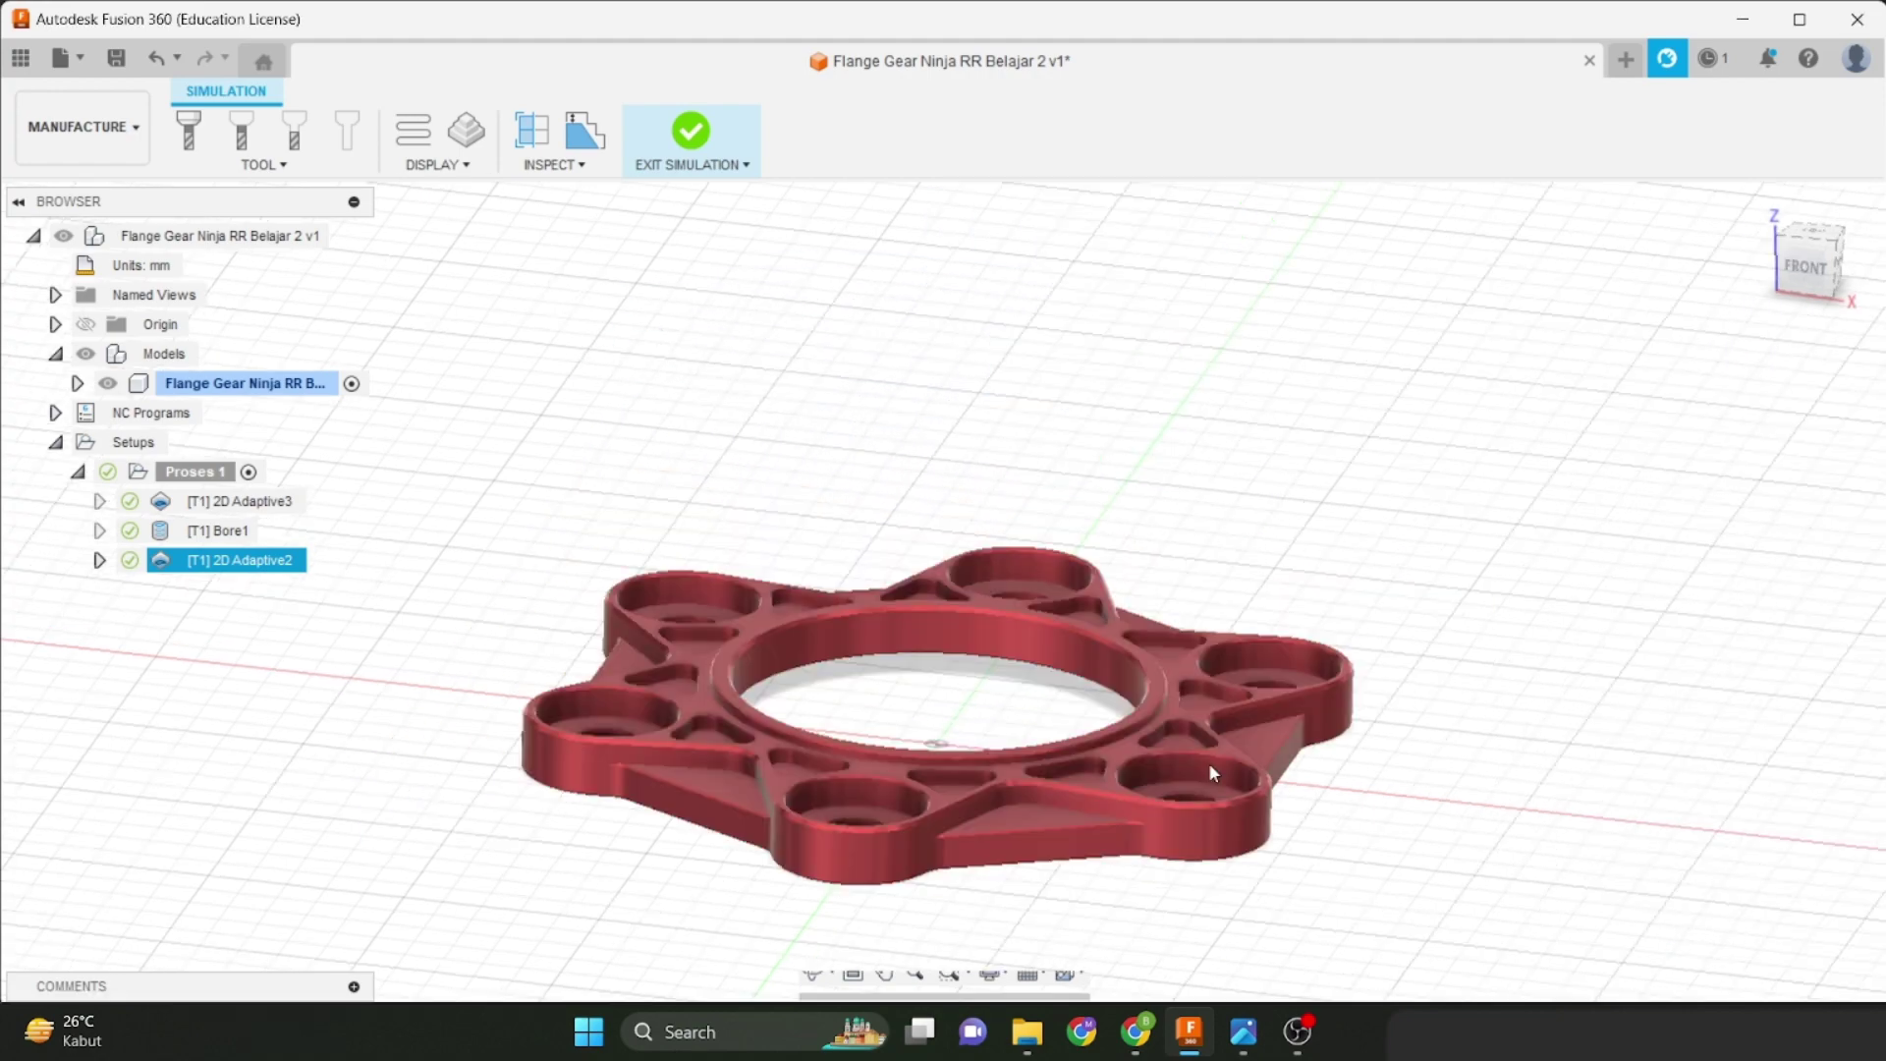
Reopen the bolt-hole Bore operation for editing and enable Stock to Leave in its passes settings.
scroll(597, 662, down, 2)
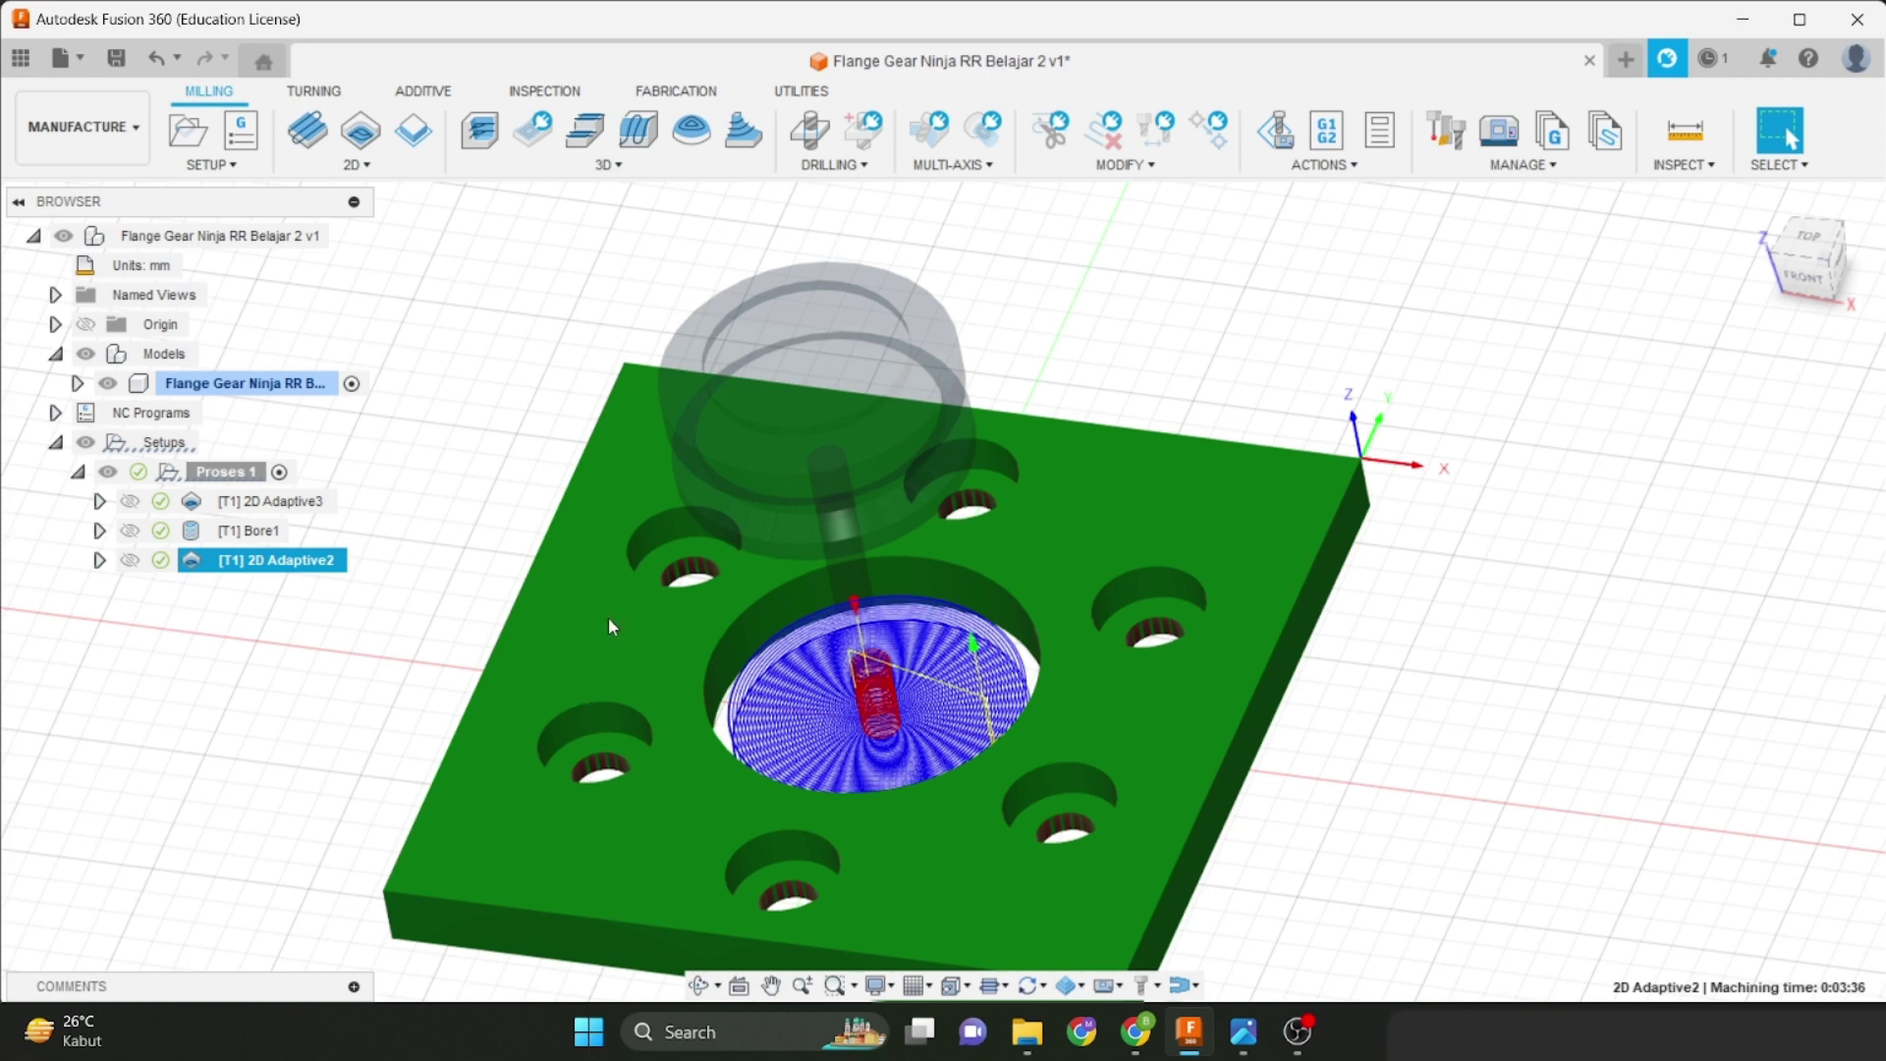
scroll(699, 613, up, 3)
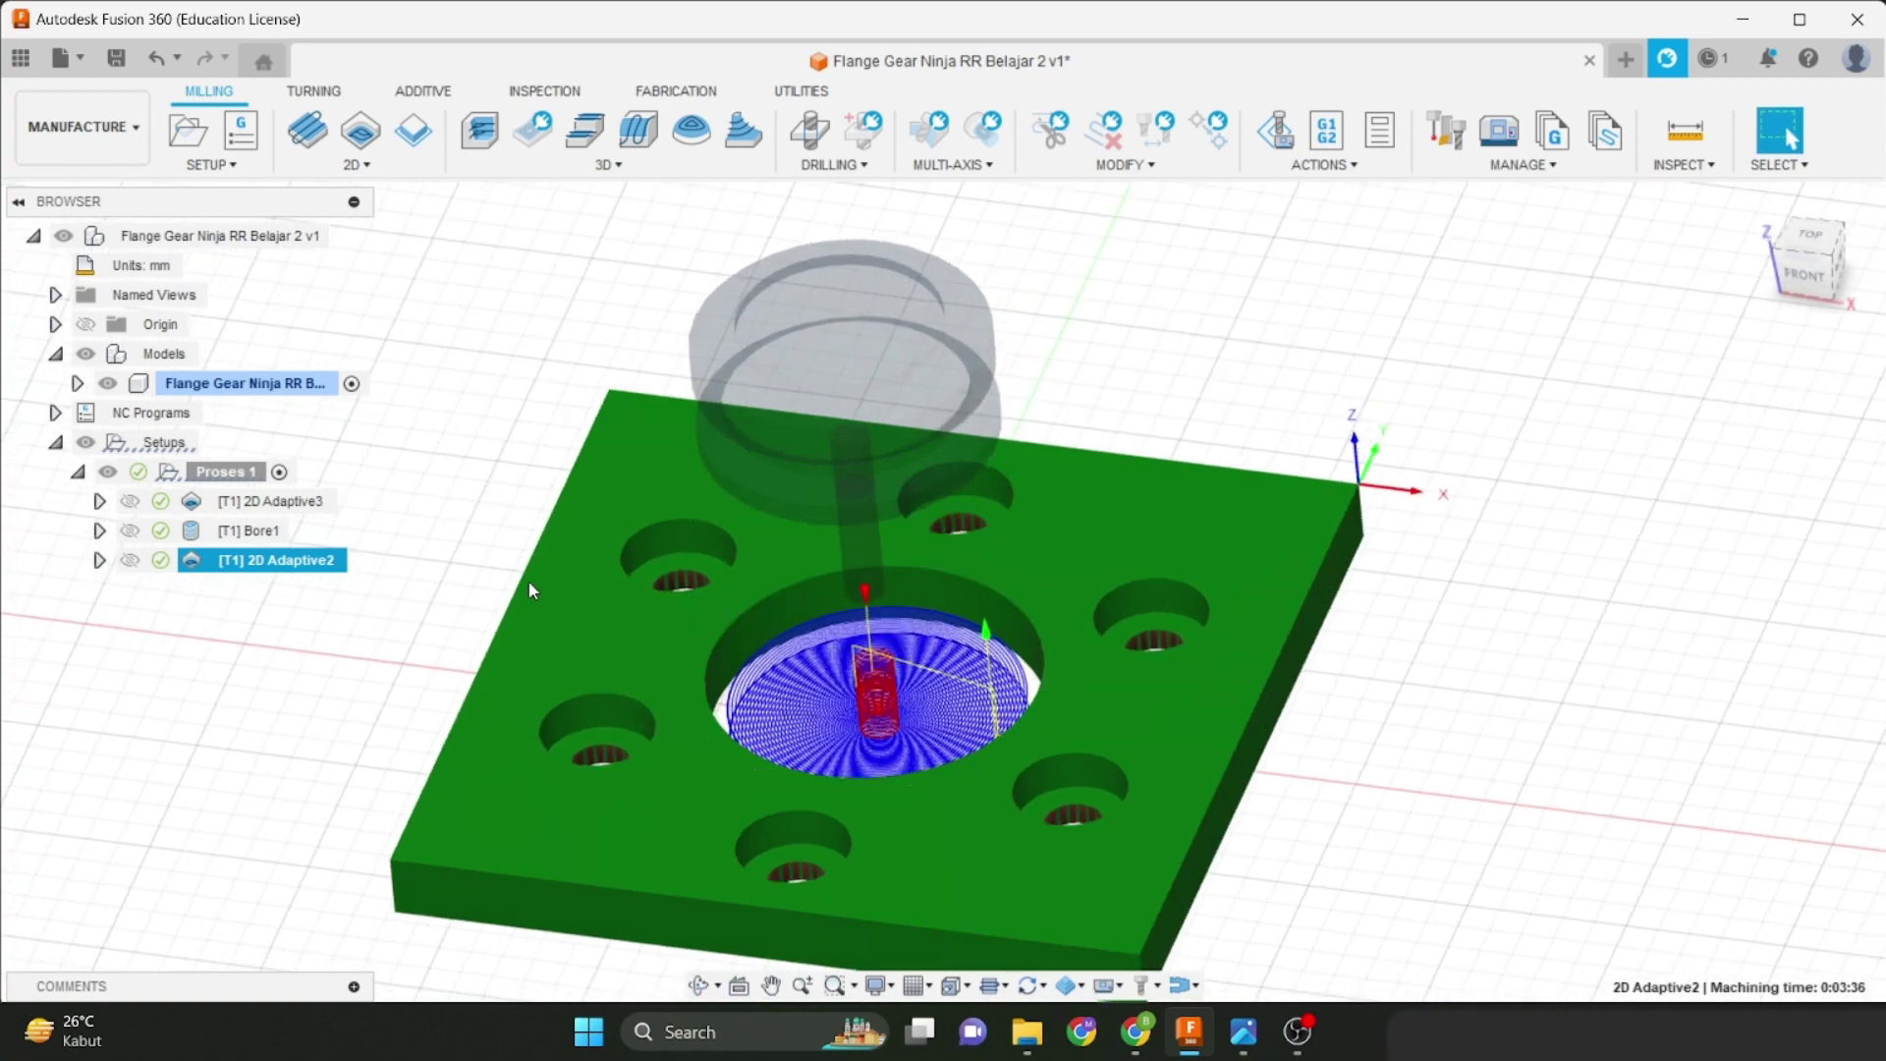
right_click(236, 532)
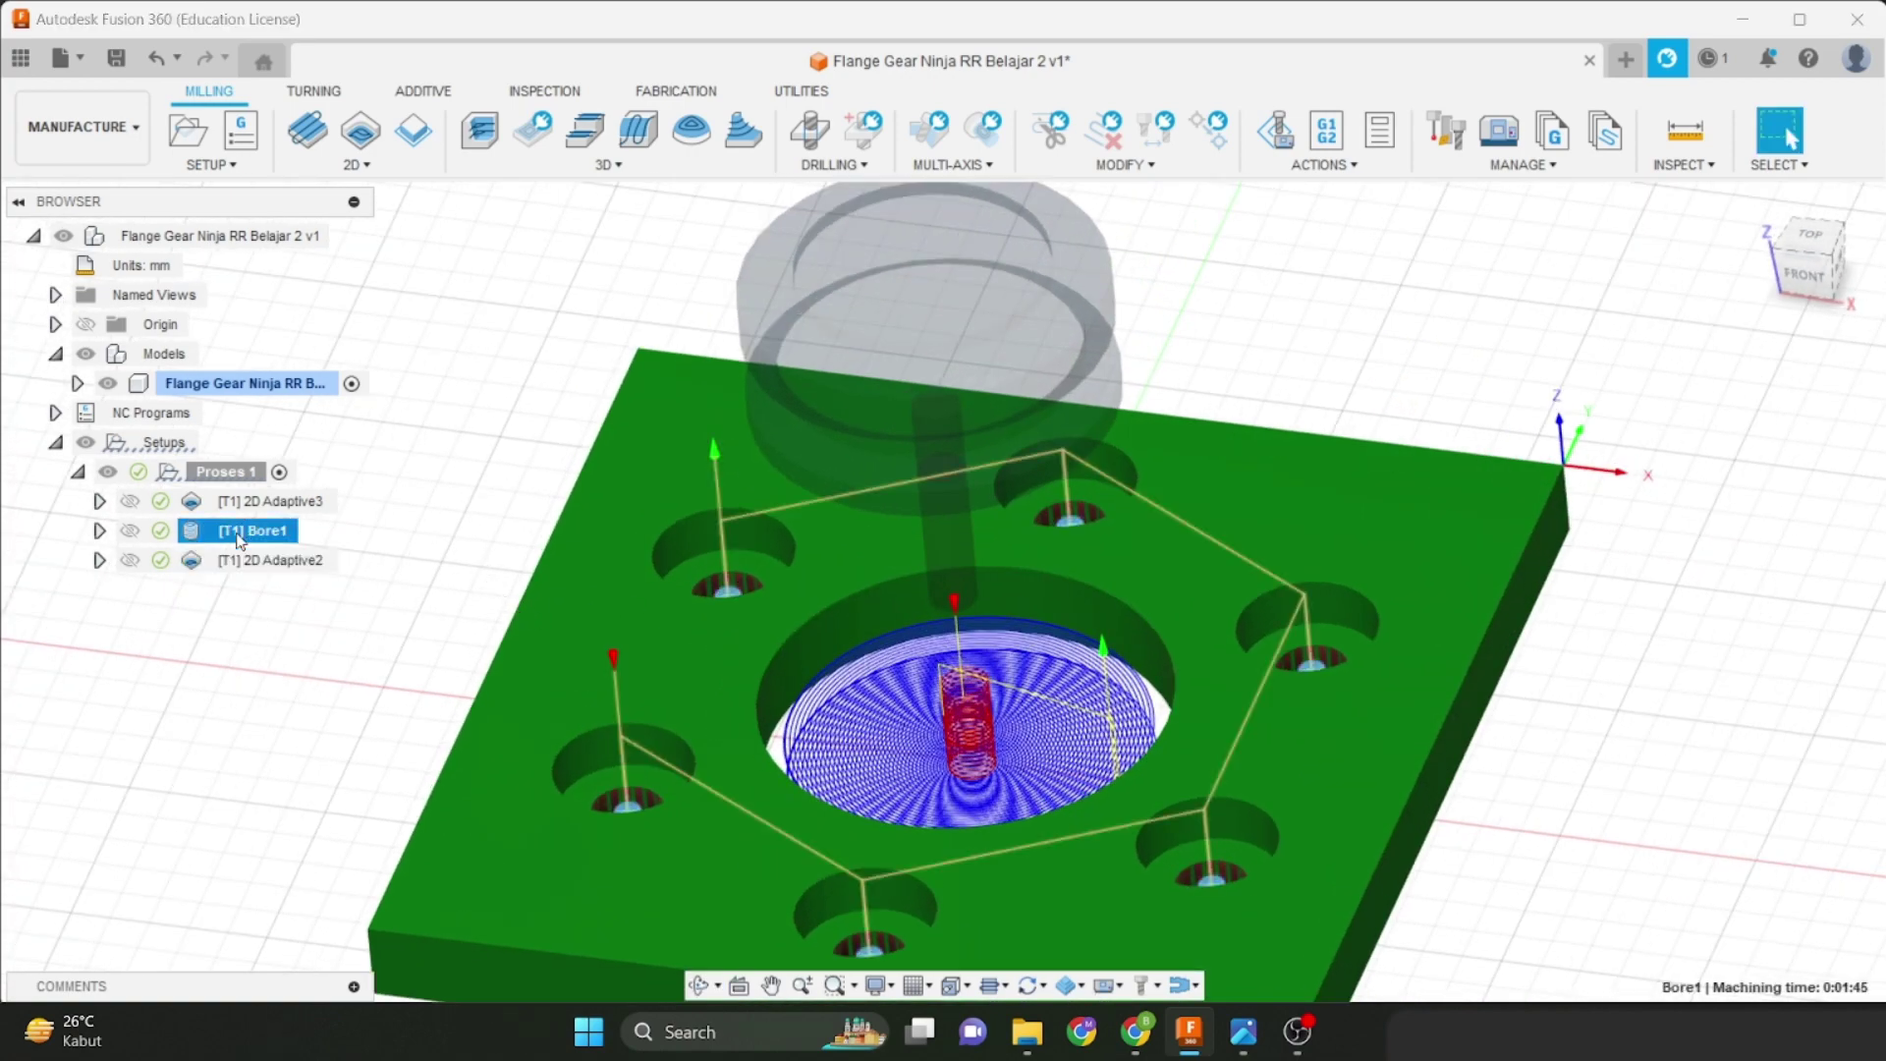
click(321, 27)
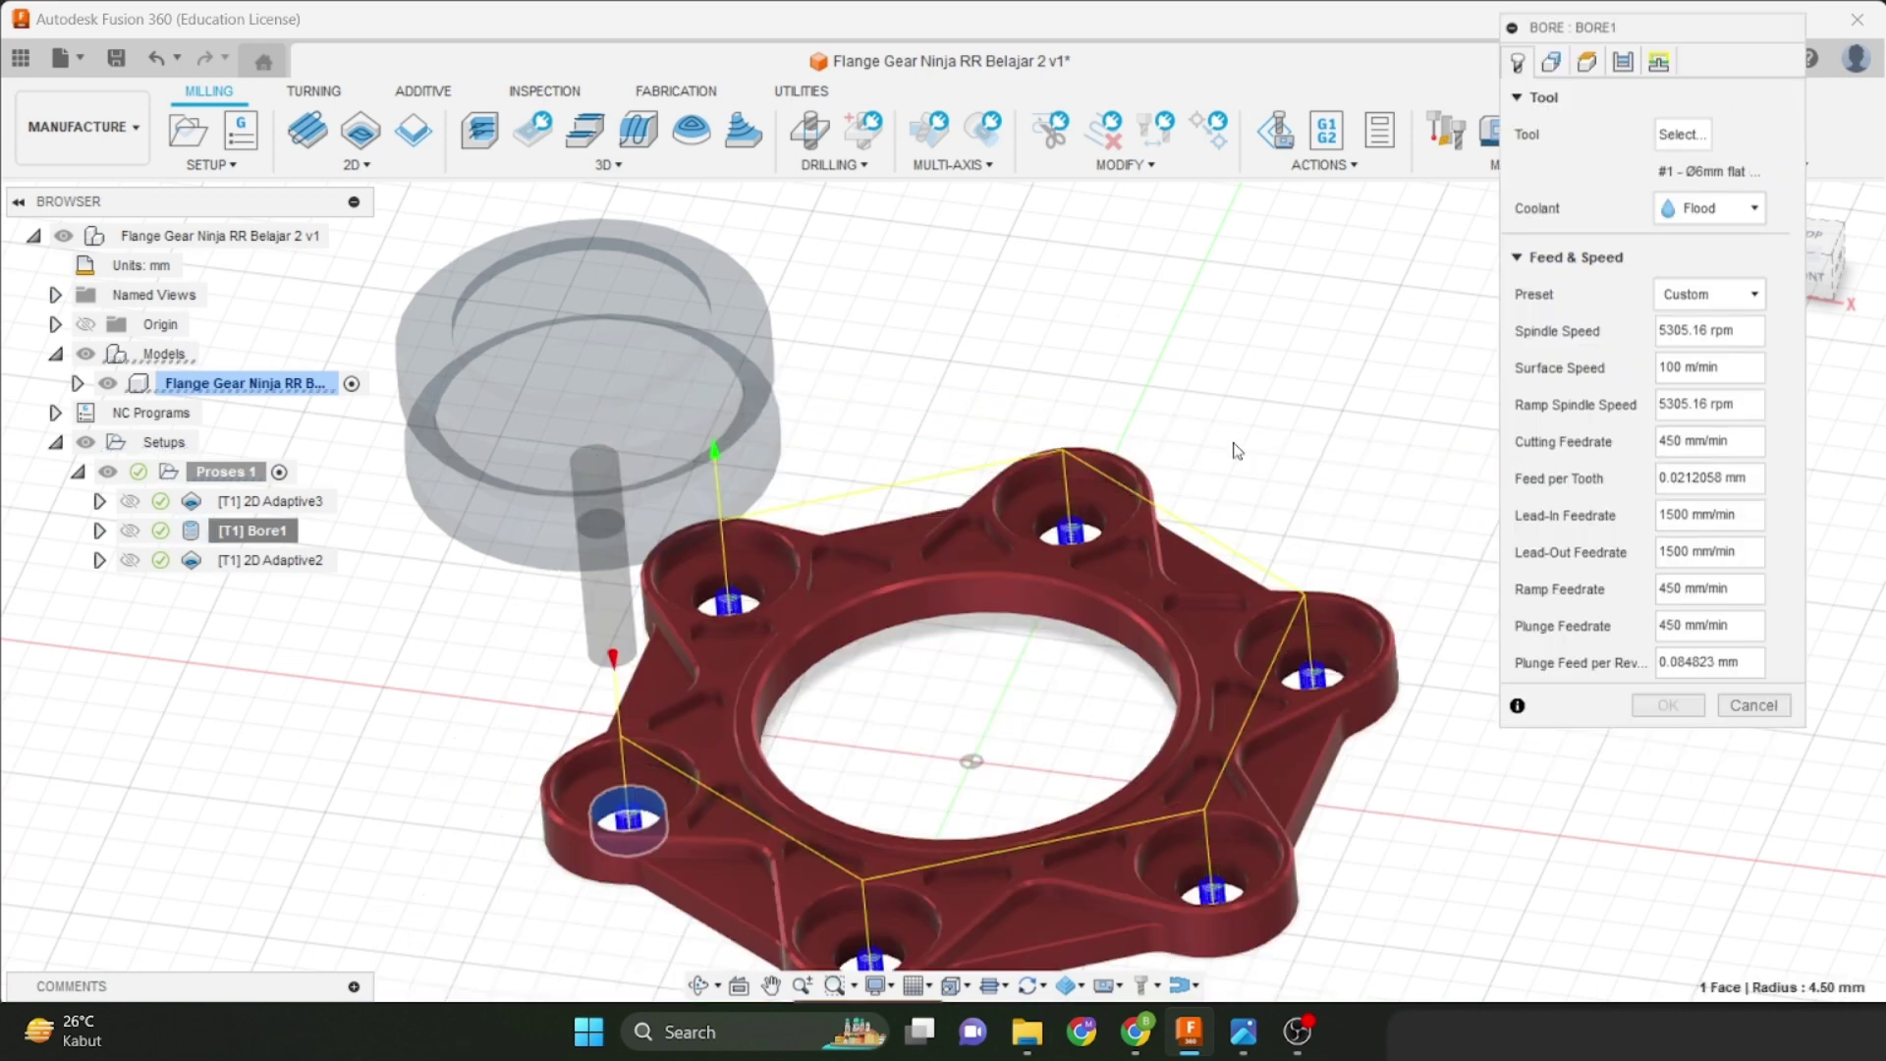
click(1623, 65)
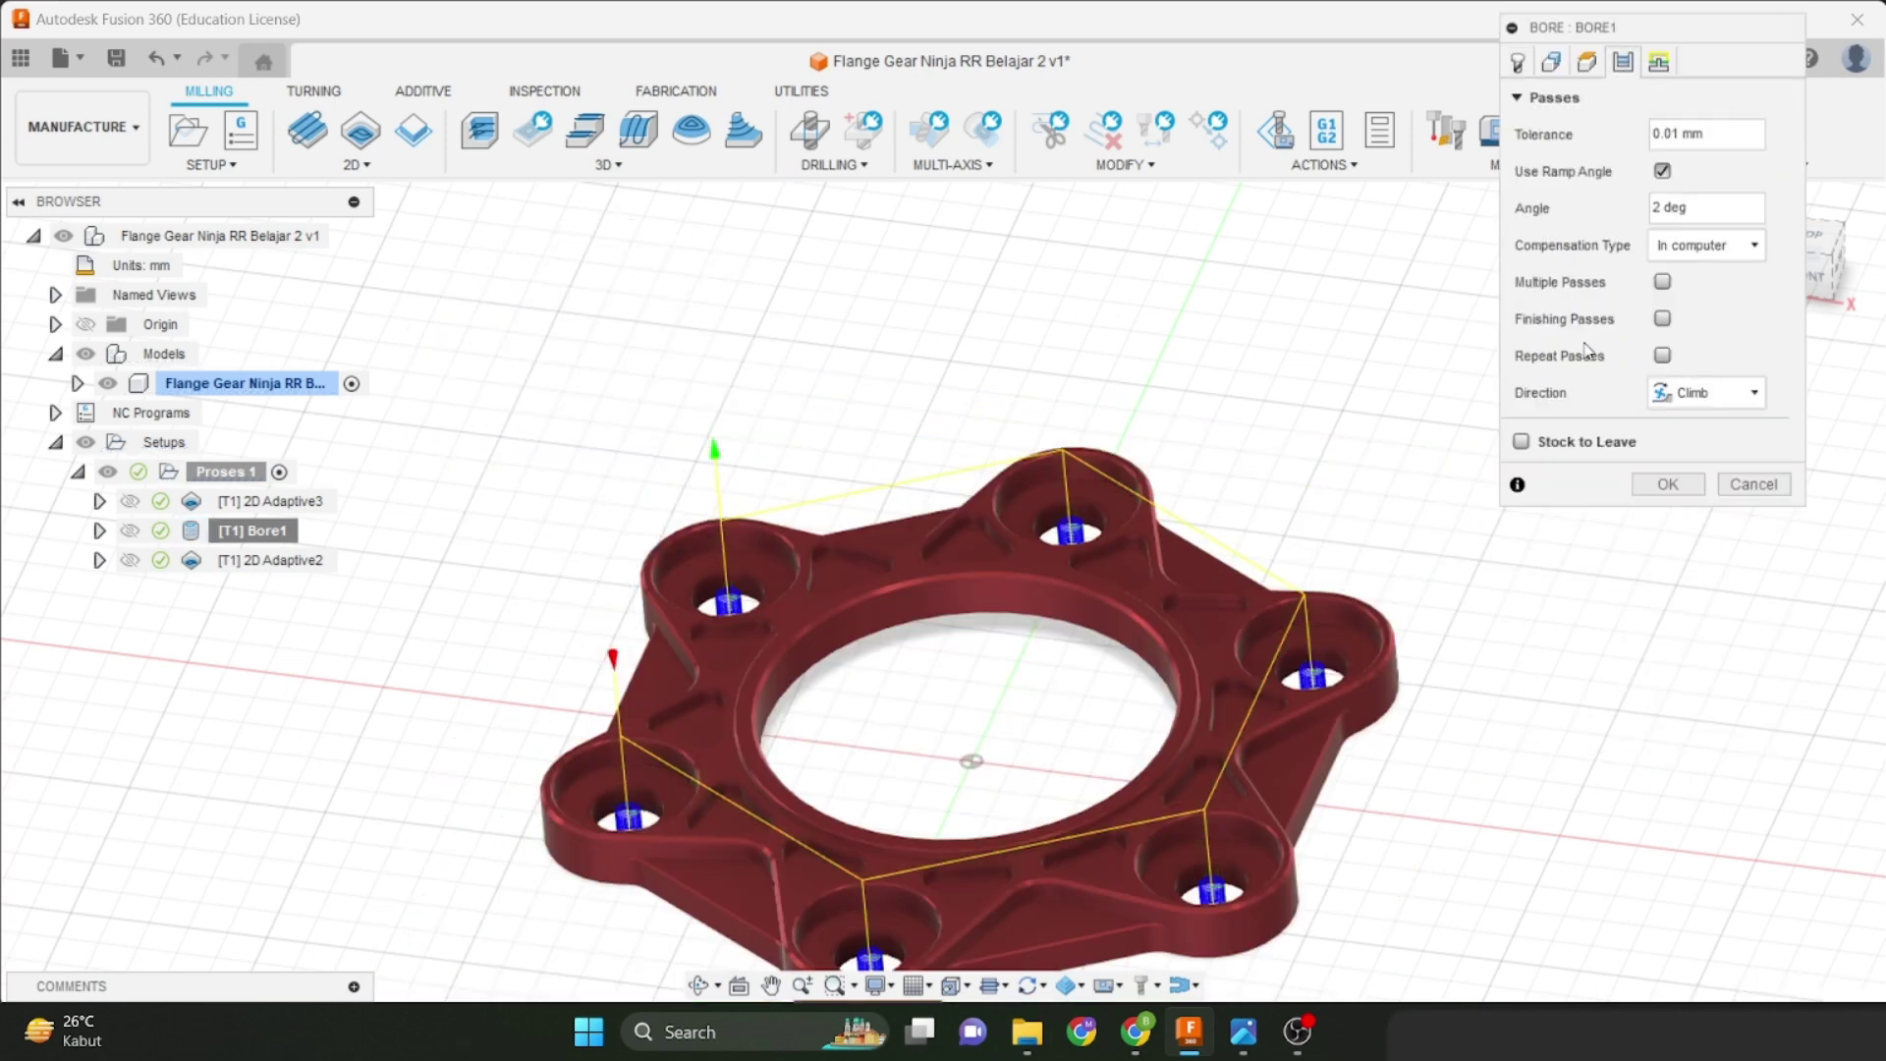
click(1521, 442)
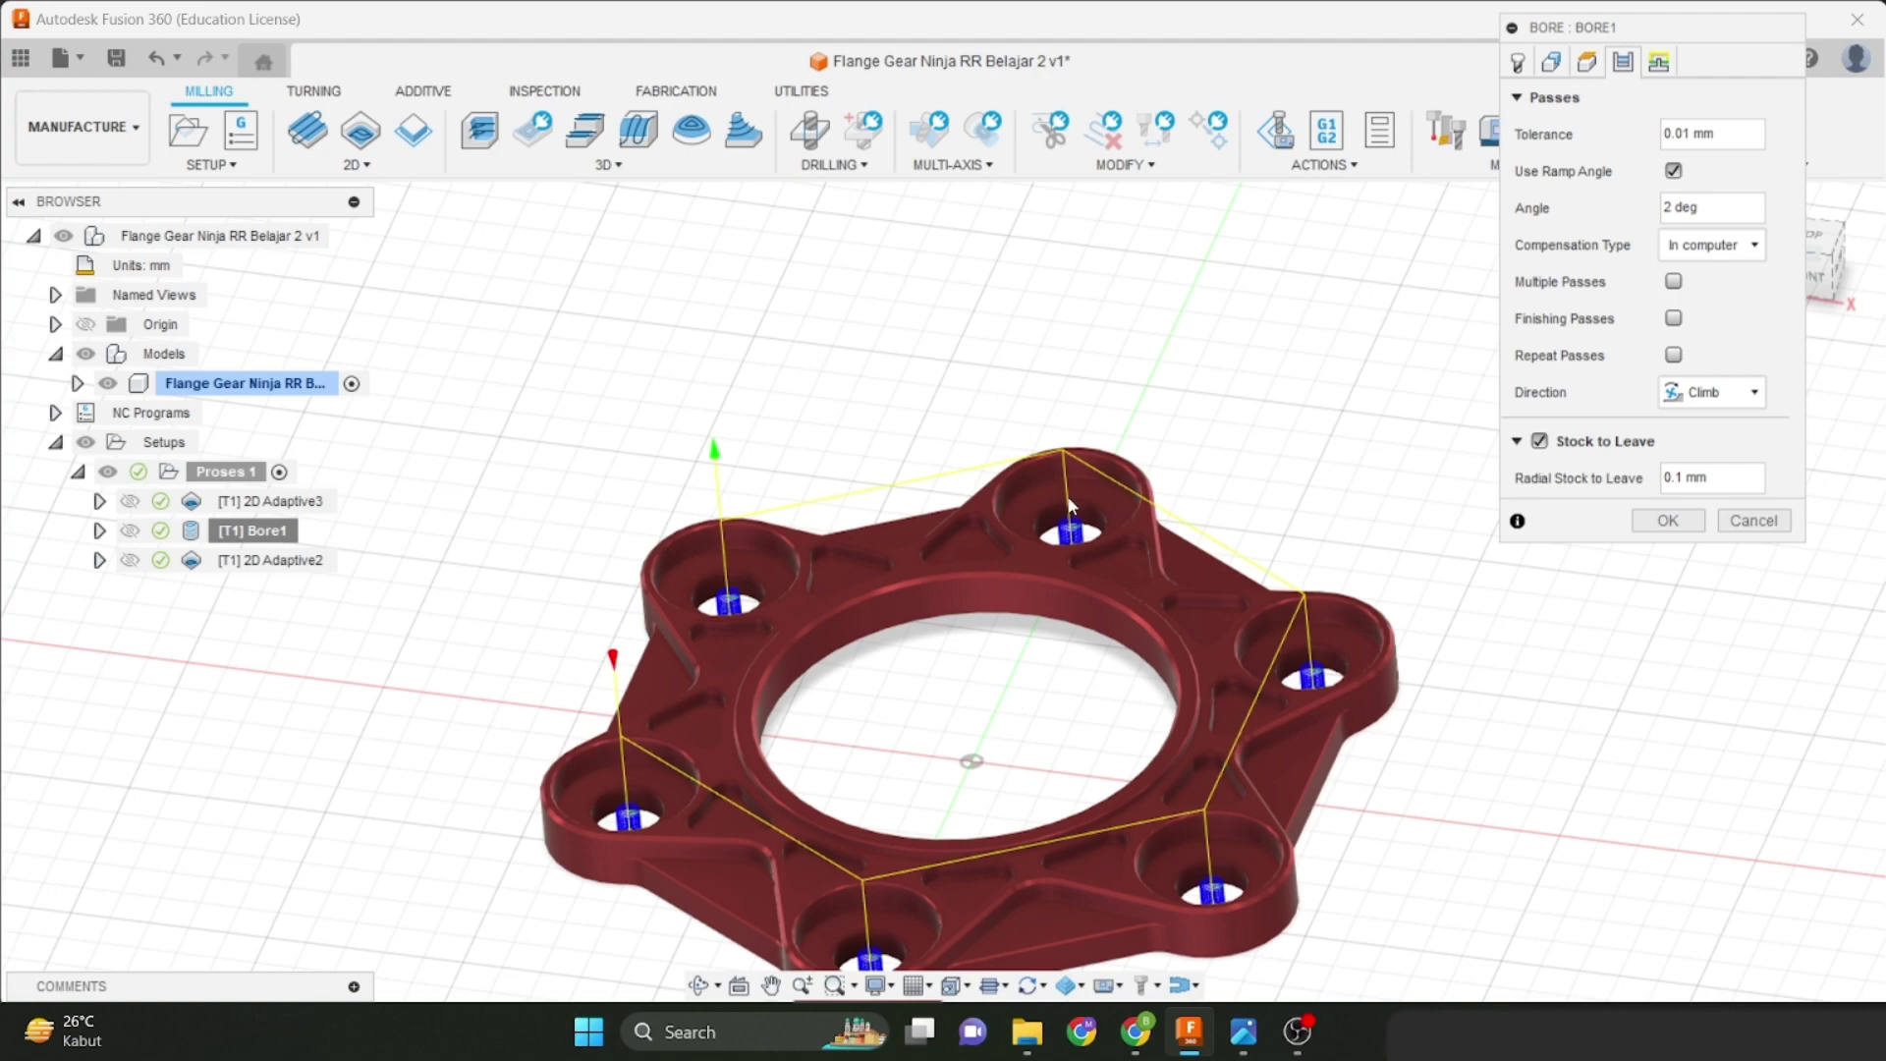
Set the Bore operation's radial stock to leave to 0.05 mm and accept the operation to regenerate its toolpath.
scroll(1068, 521, up, 5)
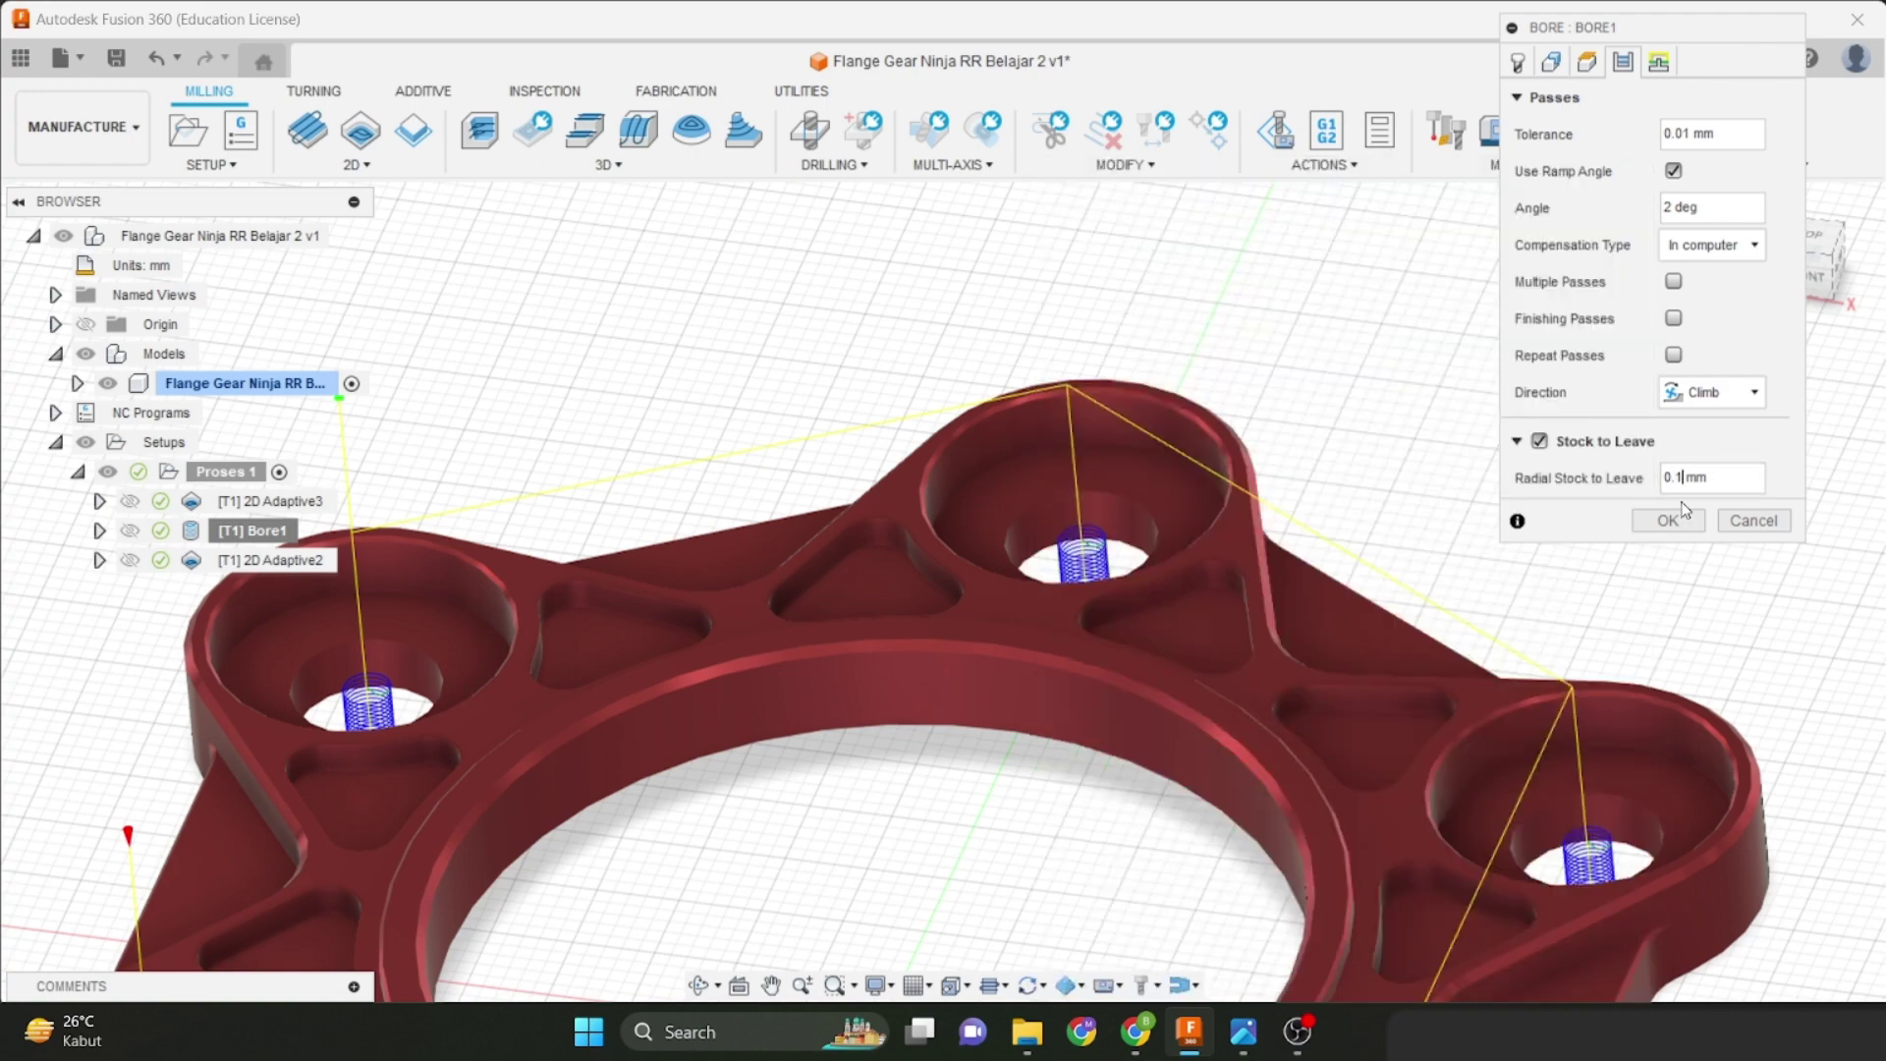
key(BackSpace)
text(0)
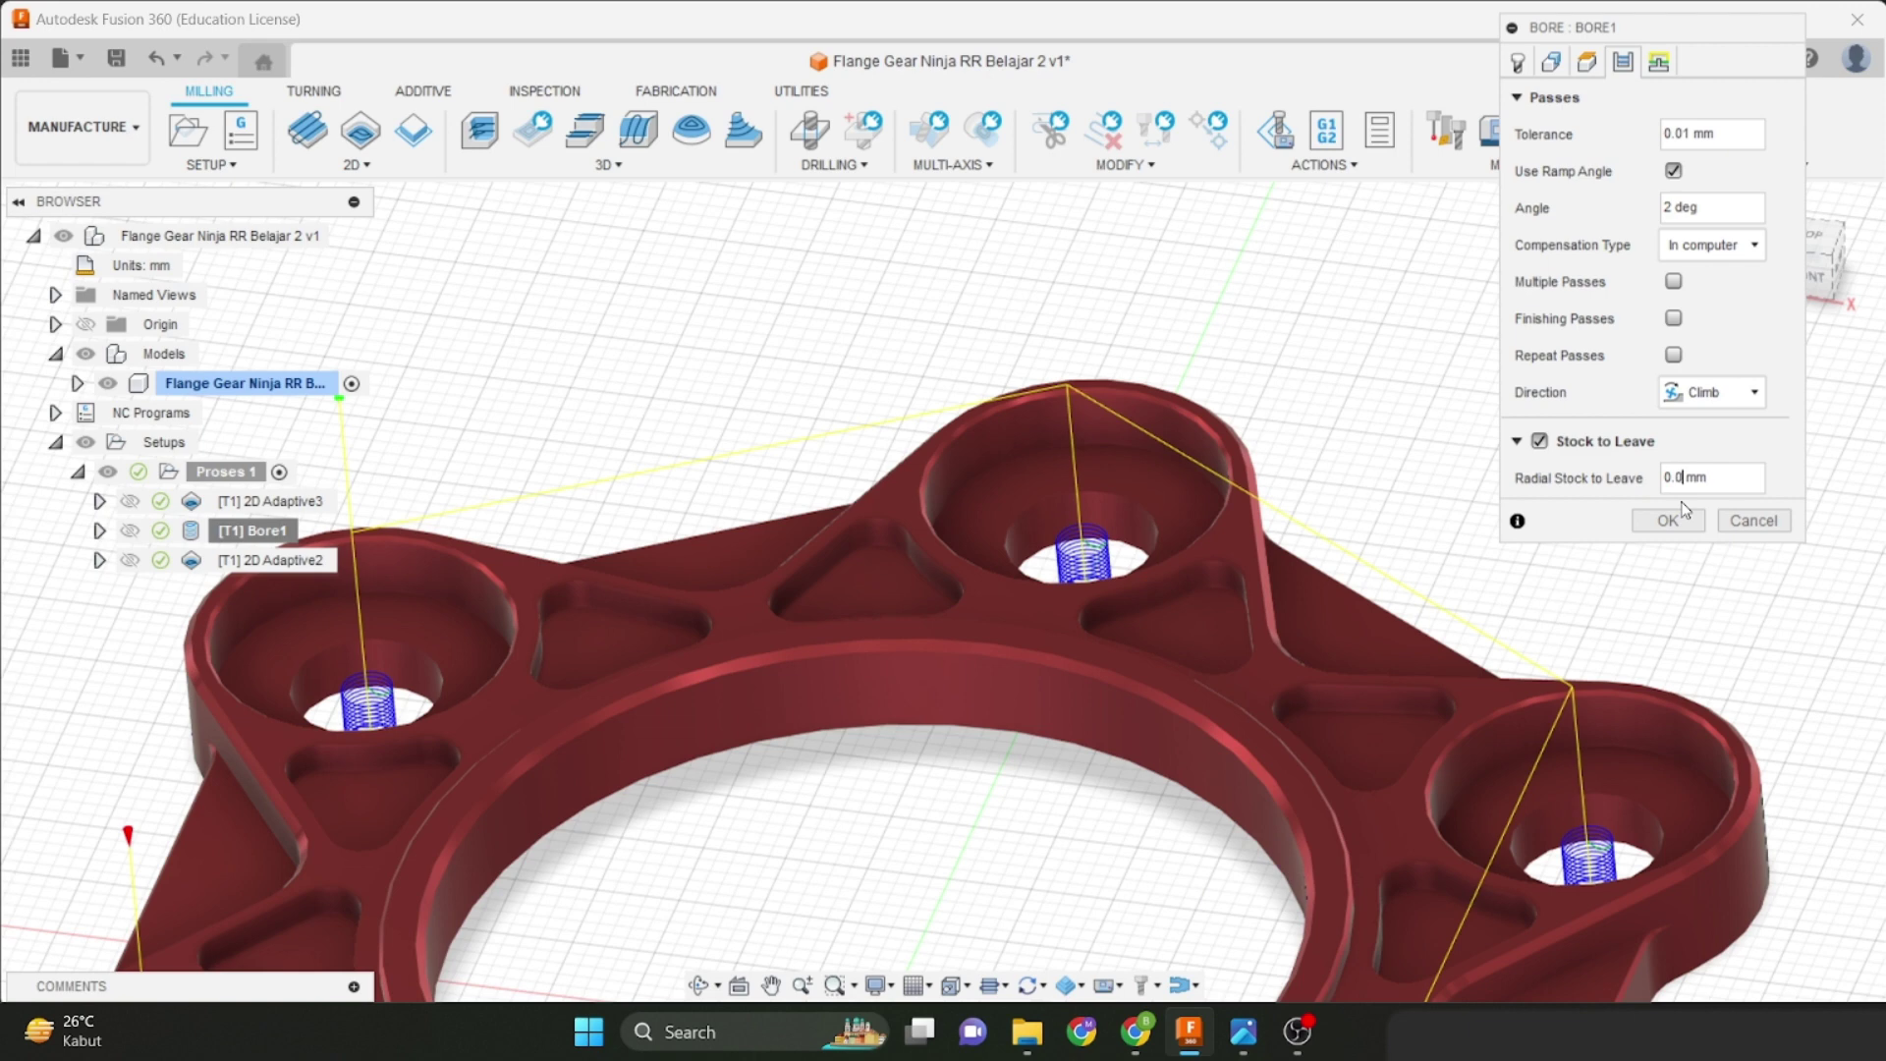
text(5)
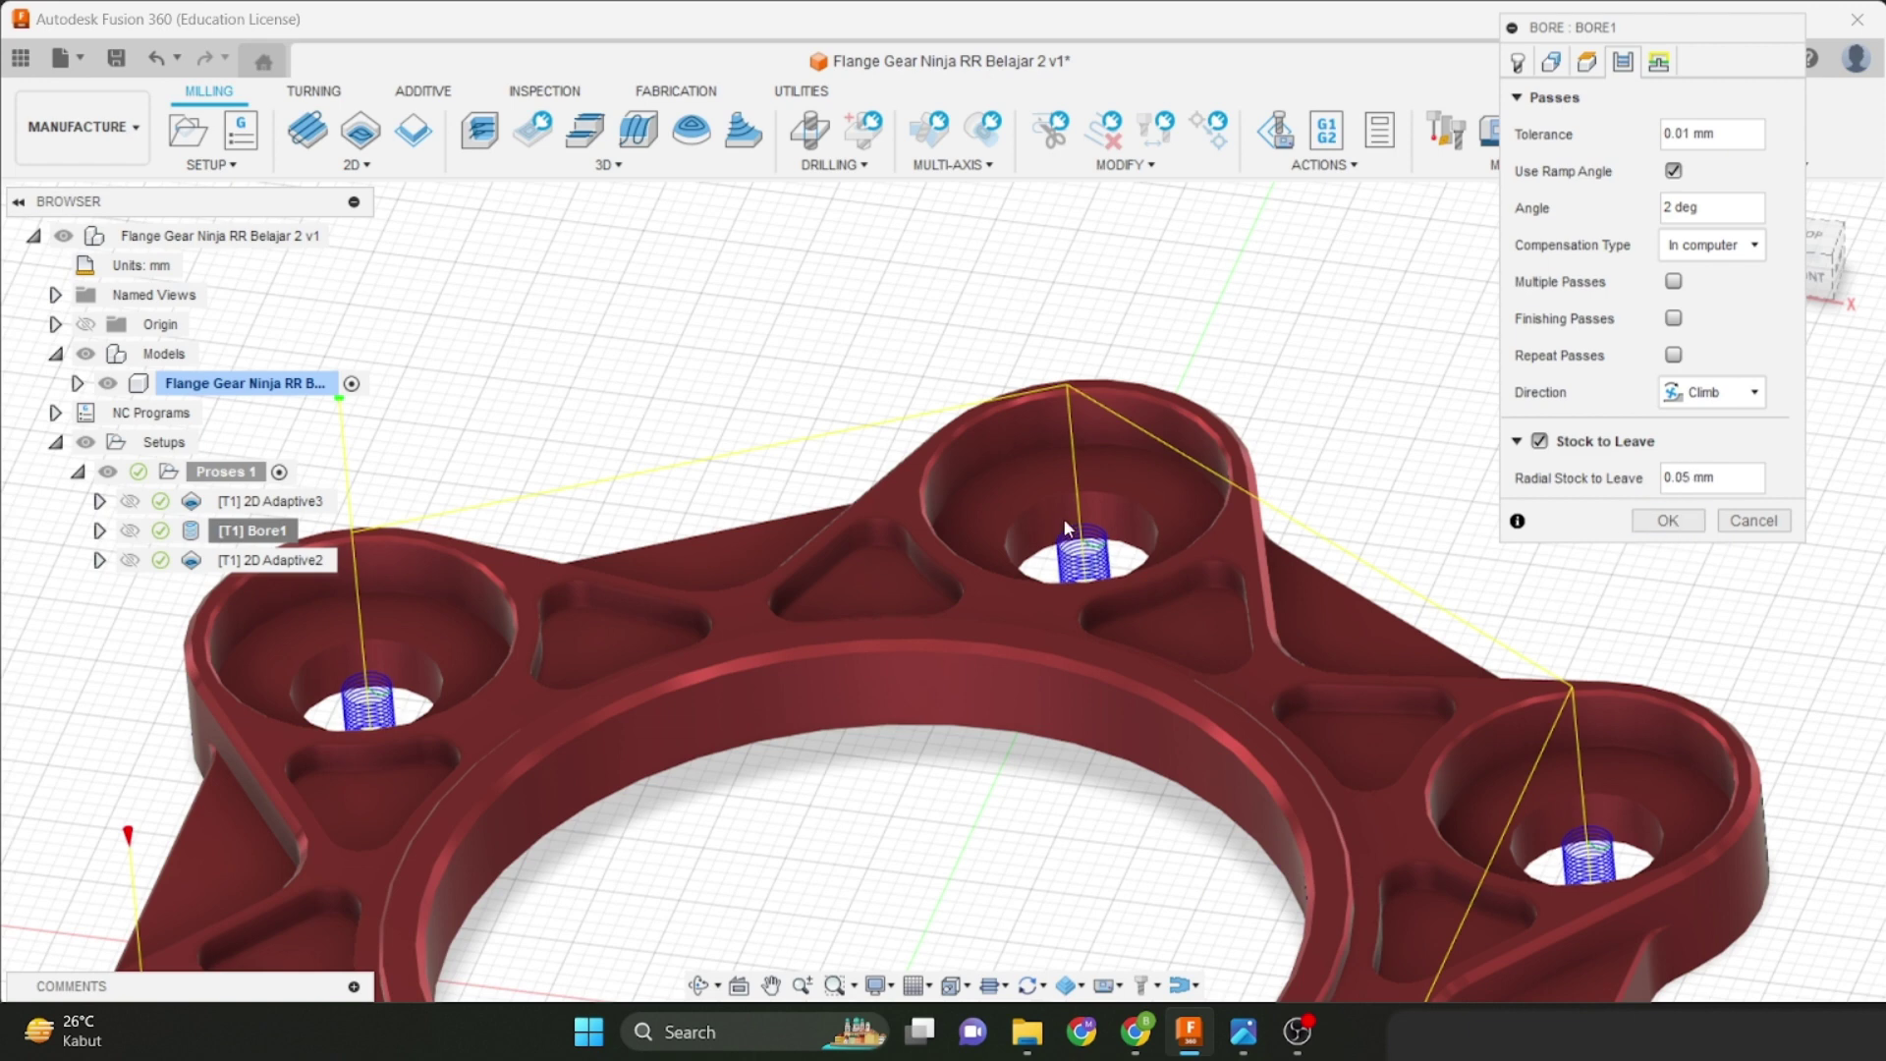
scroll(1129, 504, up, 5)
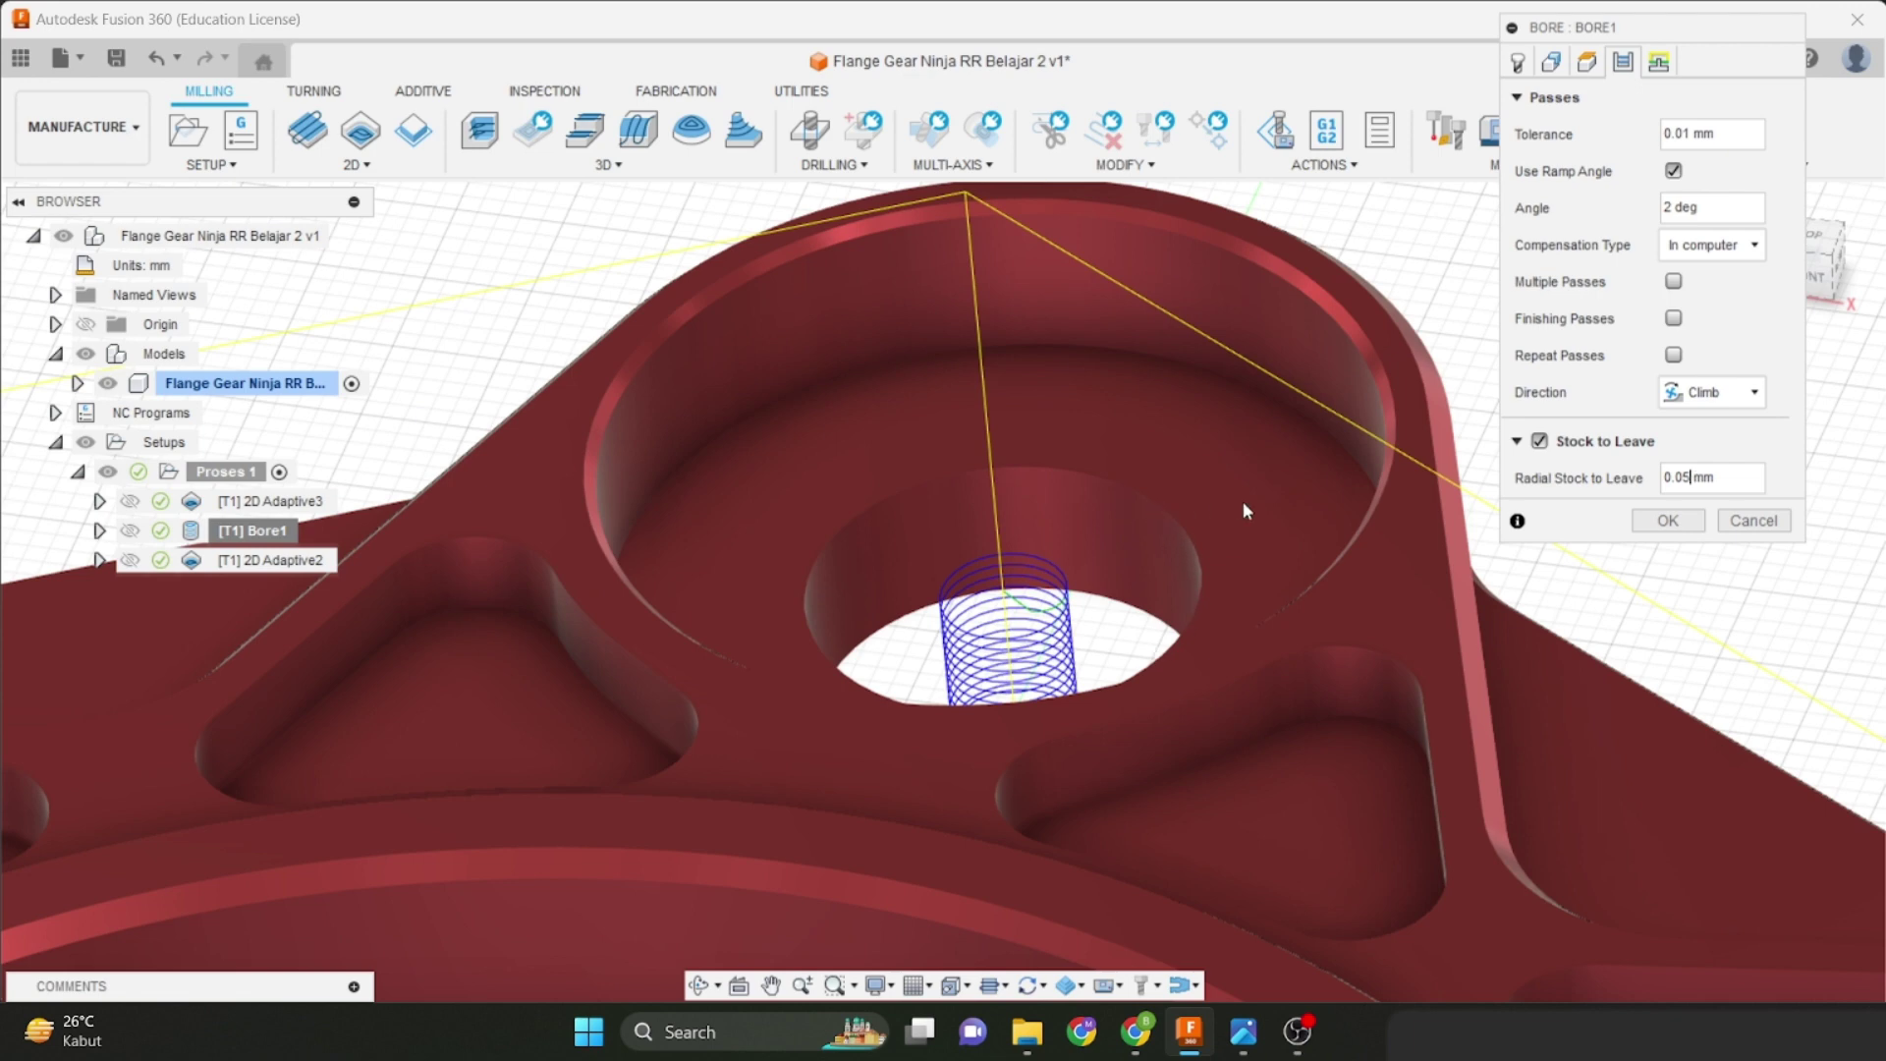
click(1636, 524)
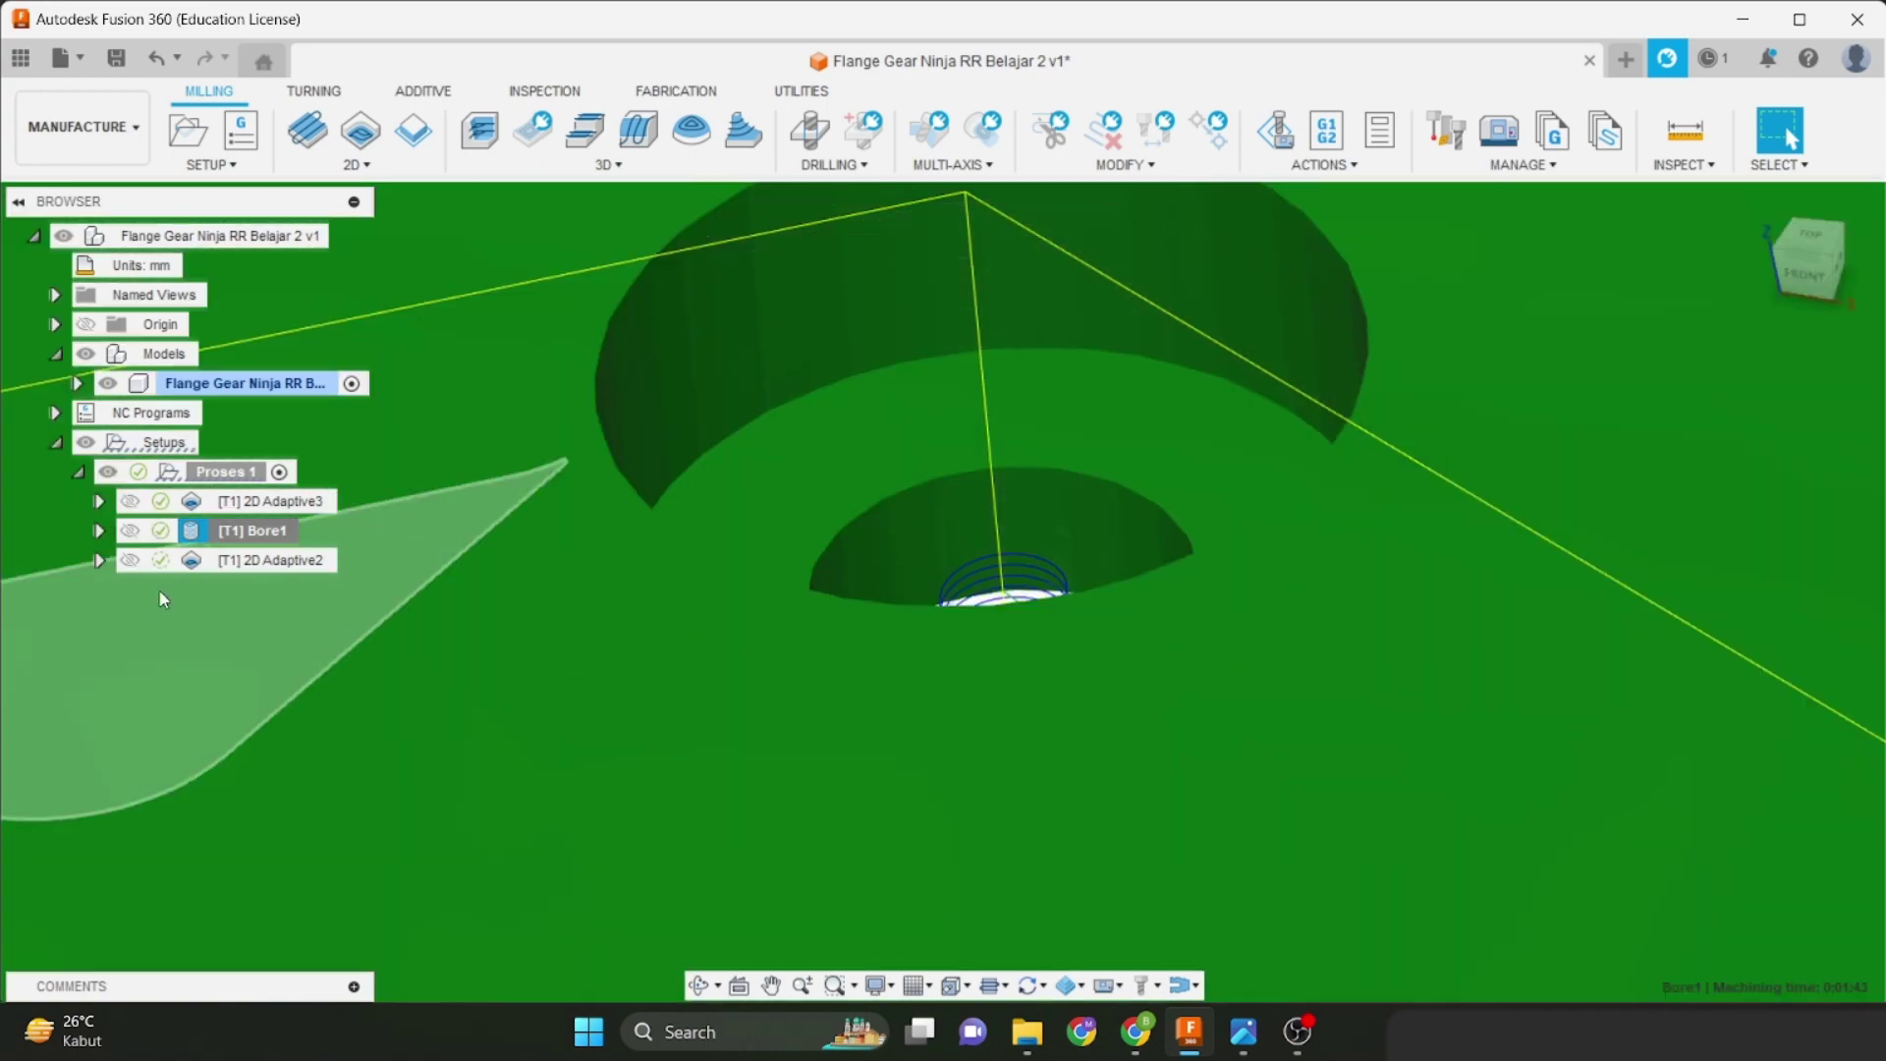
Review the outer and central-bore adaptive operations in turn, examining the central bore's toolpath and the bolt holes in the remaining stock.
scroll(1000, 420, down, 3)
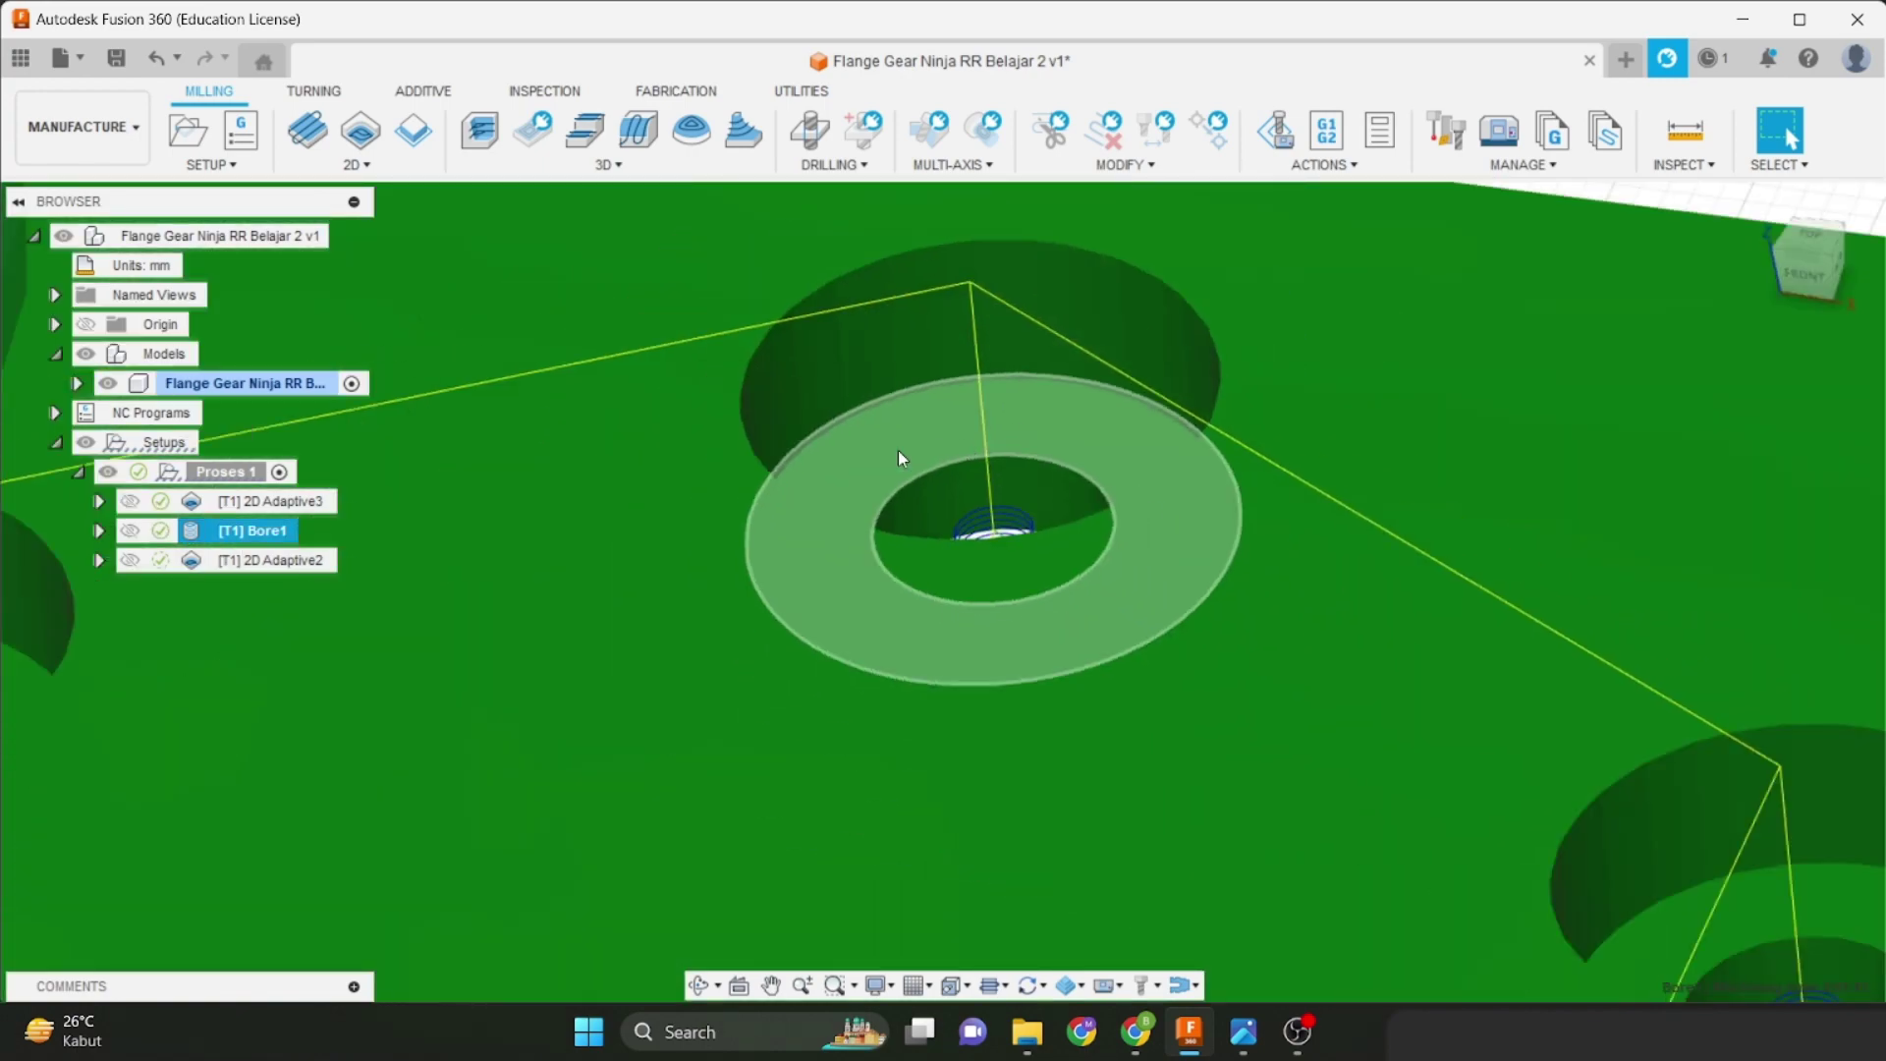
click(296, 510)
click(285, 563)
scroll(710, 693, down, 5)
middle_drag(769, 678, 877, 656)
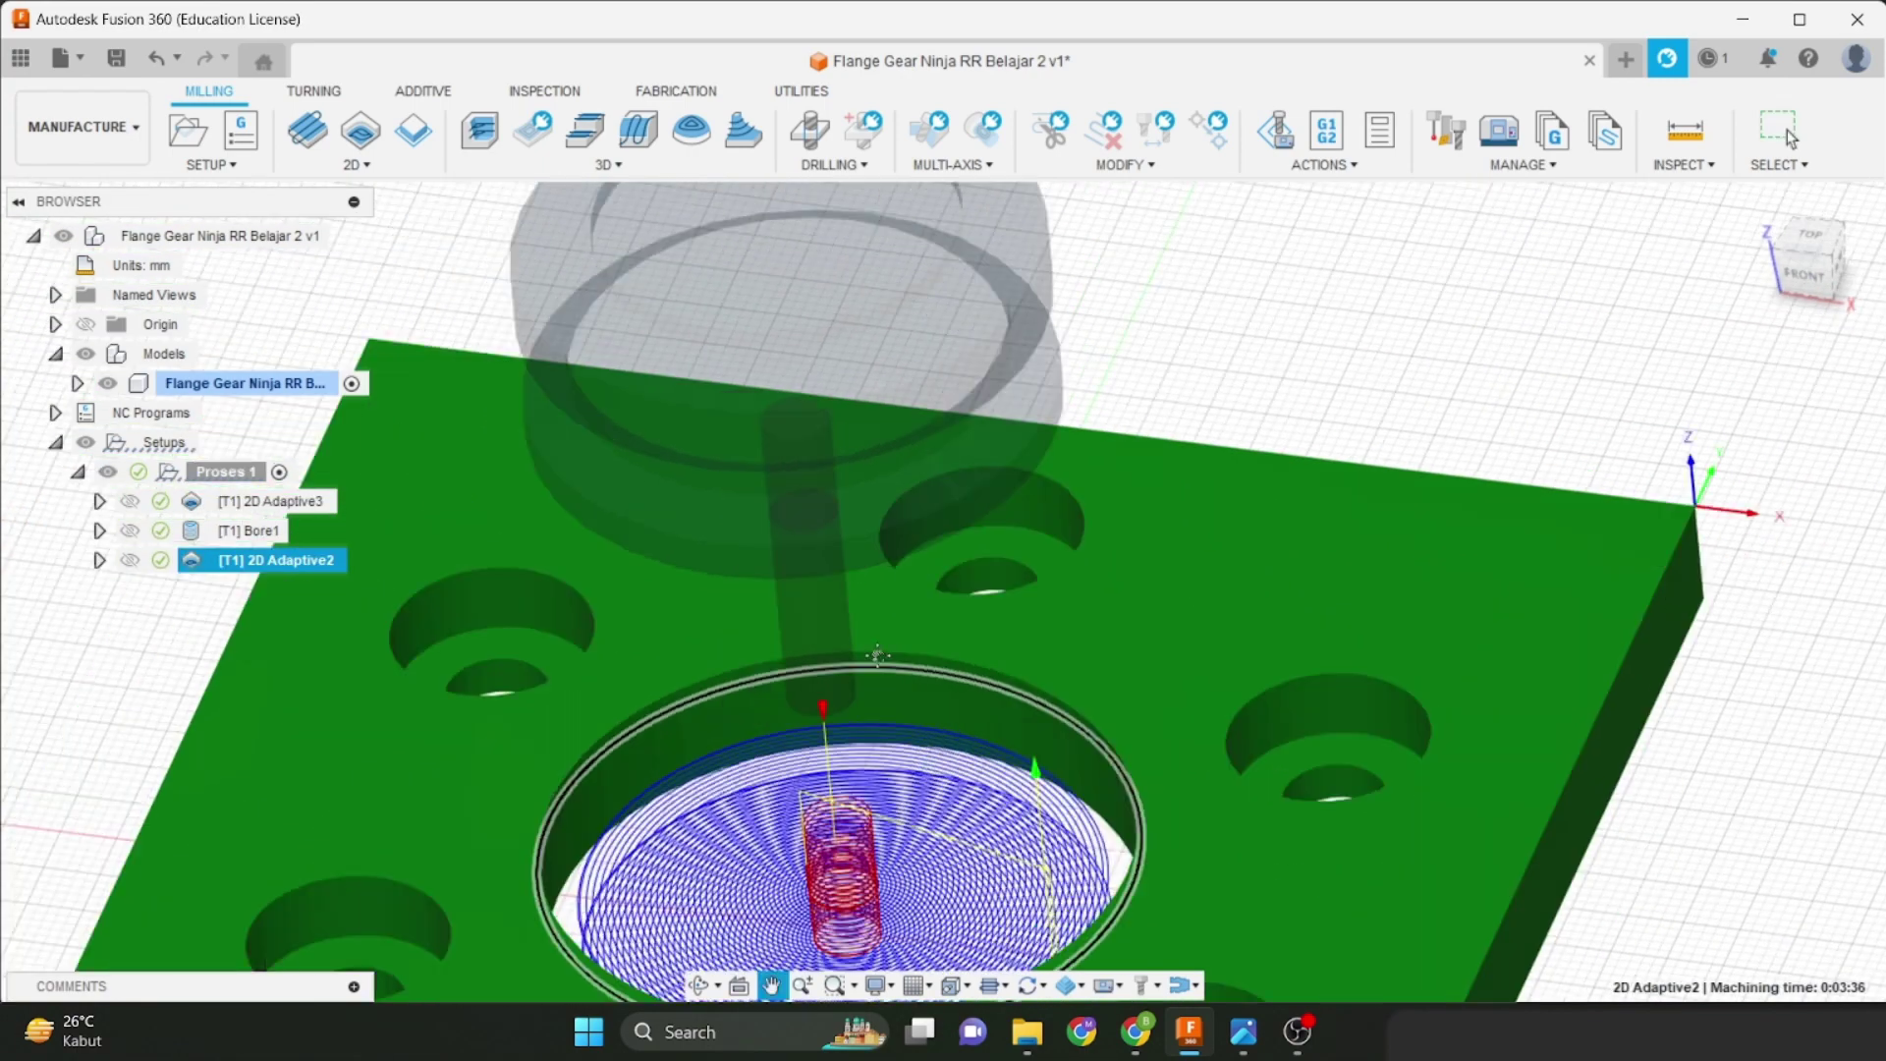
scroll(868, 625, down, 5)
click(1780, 129)
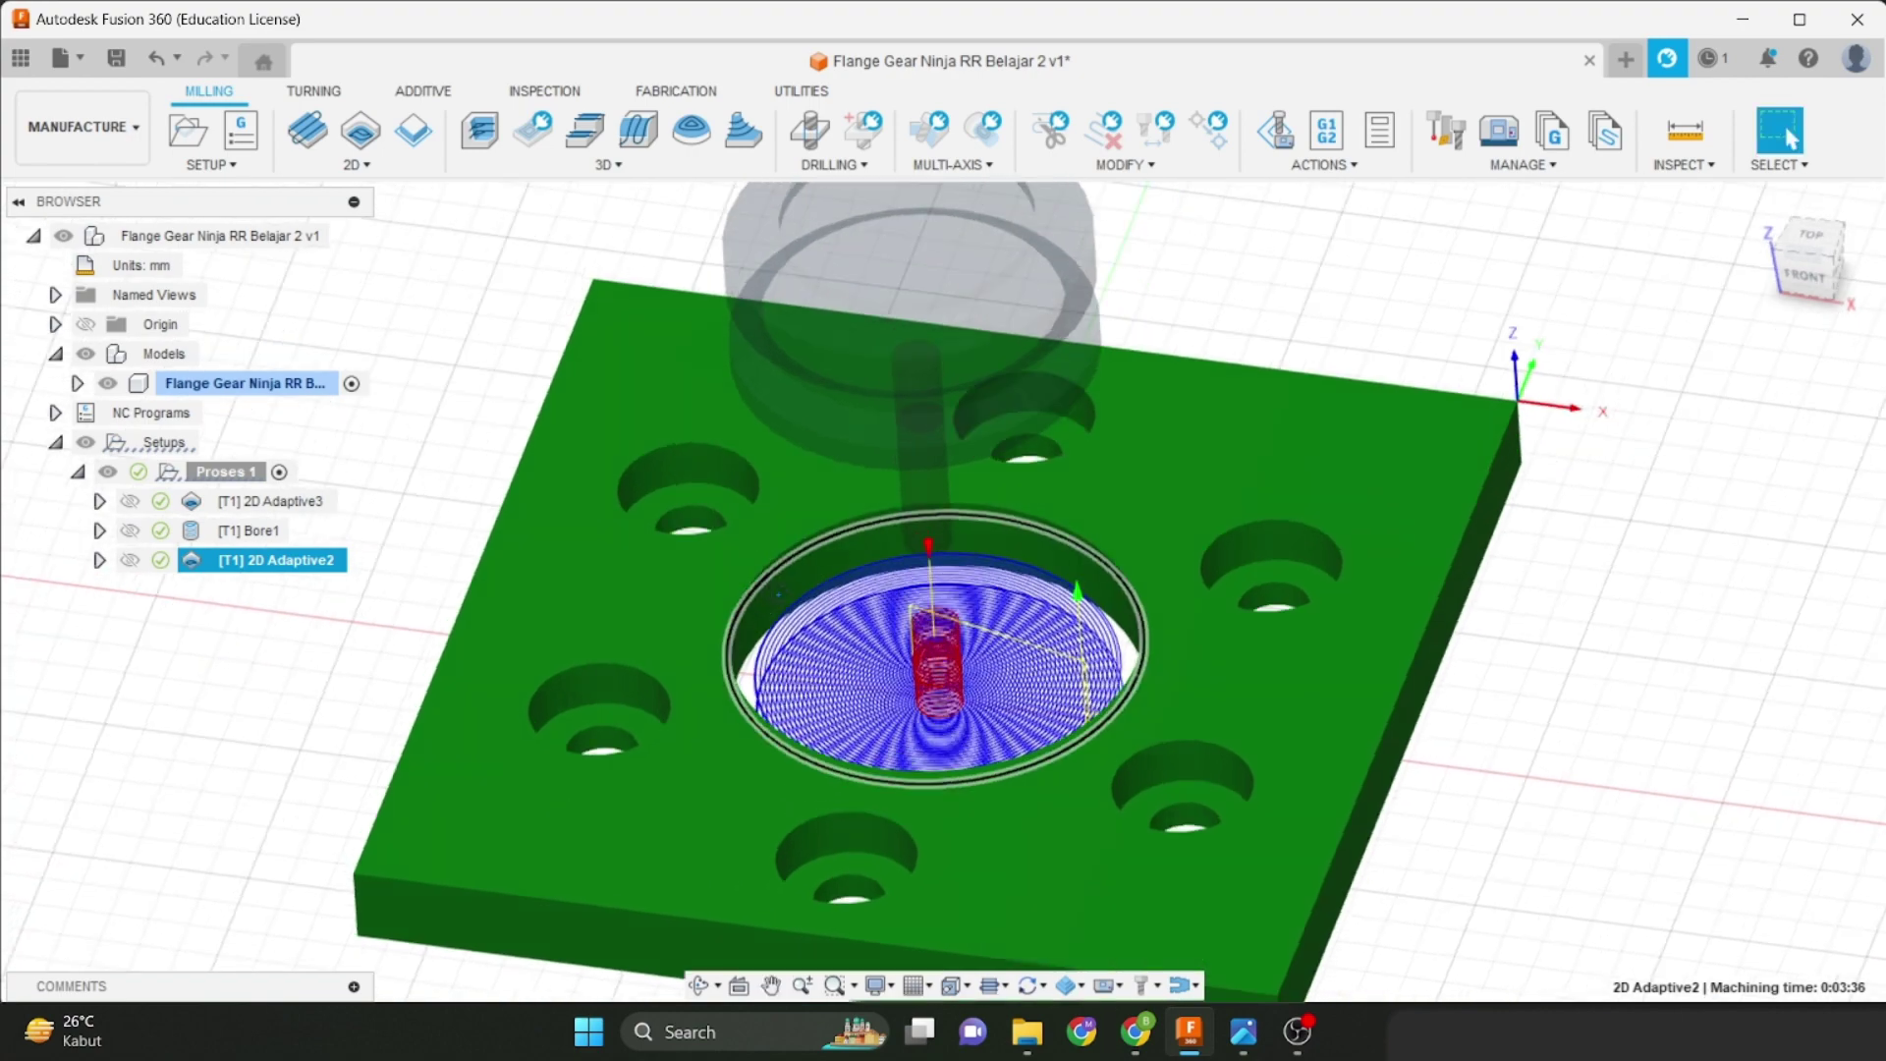
scroll(658, 491, up, 4)
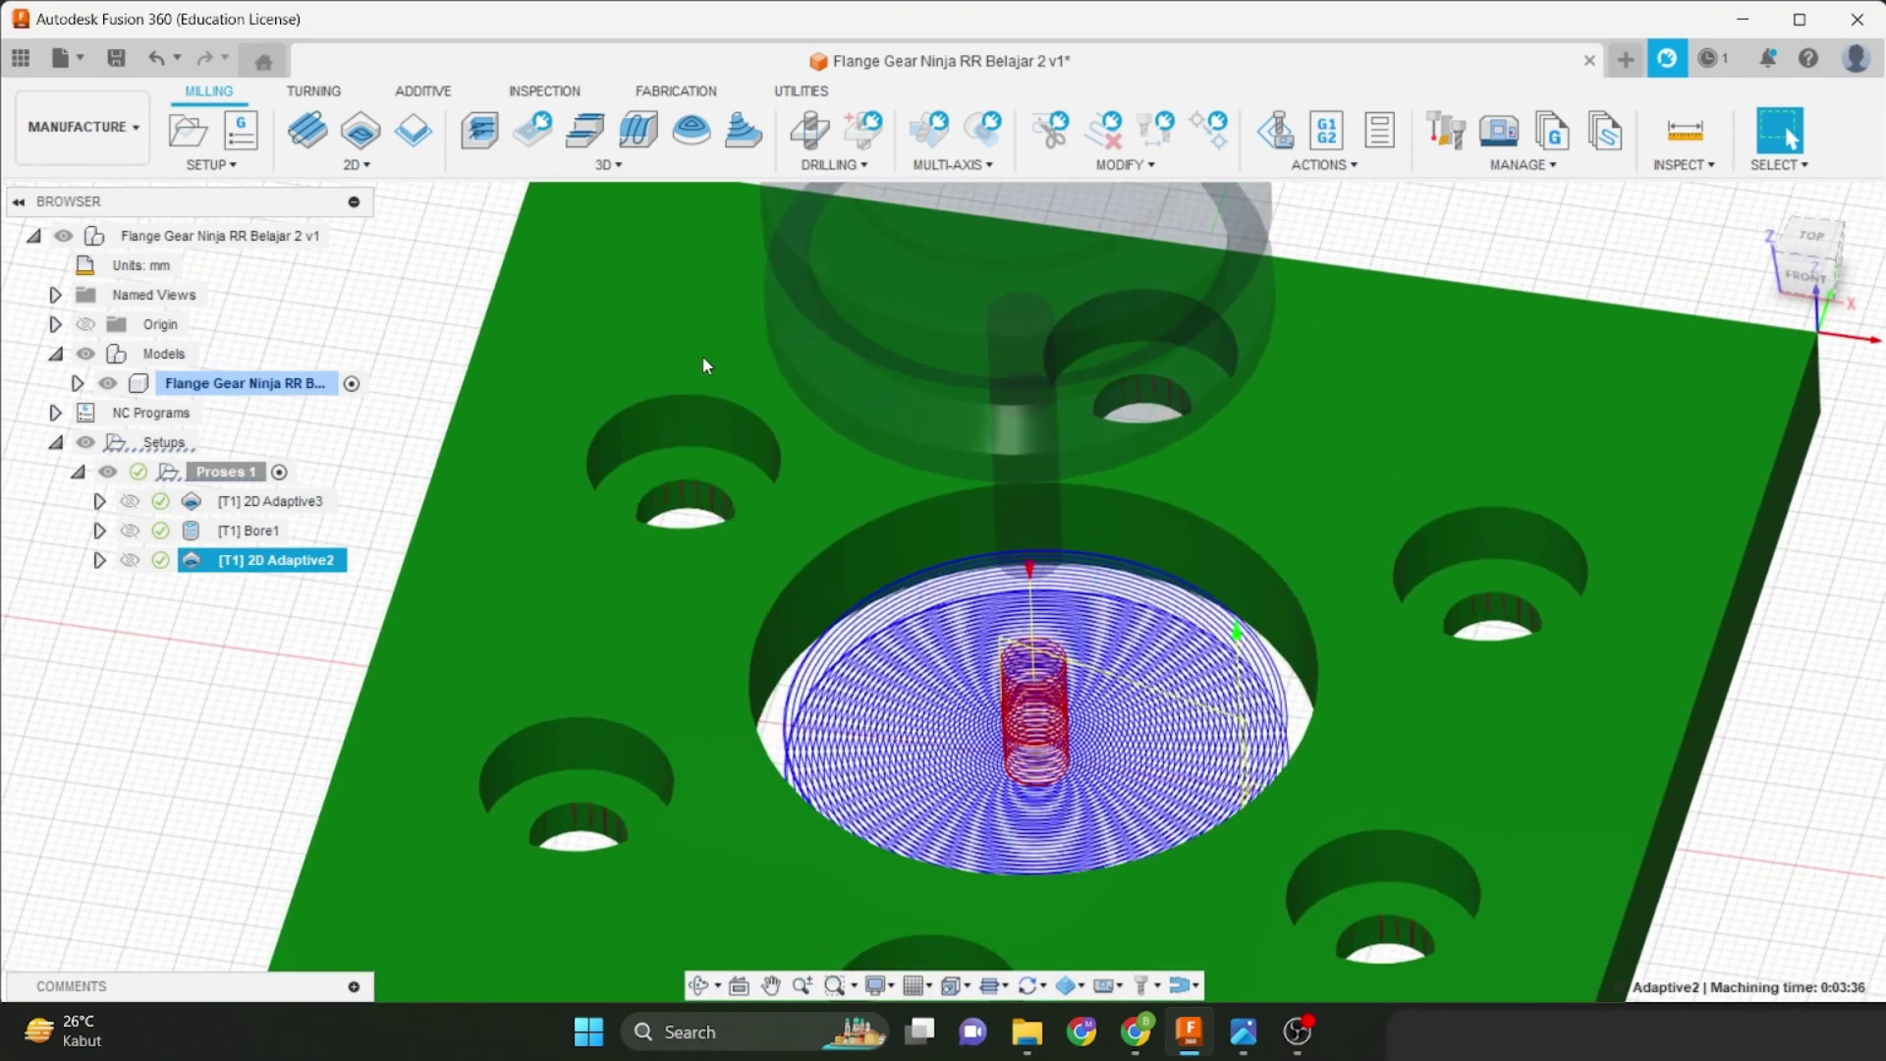
Create a 2D Contour operation with the 6 mm flat end mill and set its cutting feedrate to 800 mm/min.
click(354, 164)
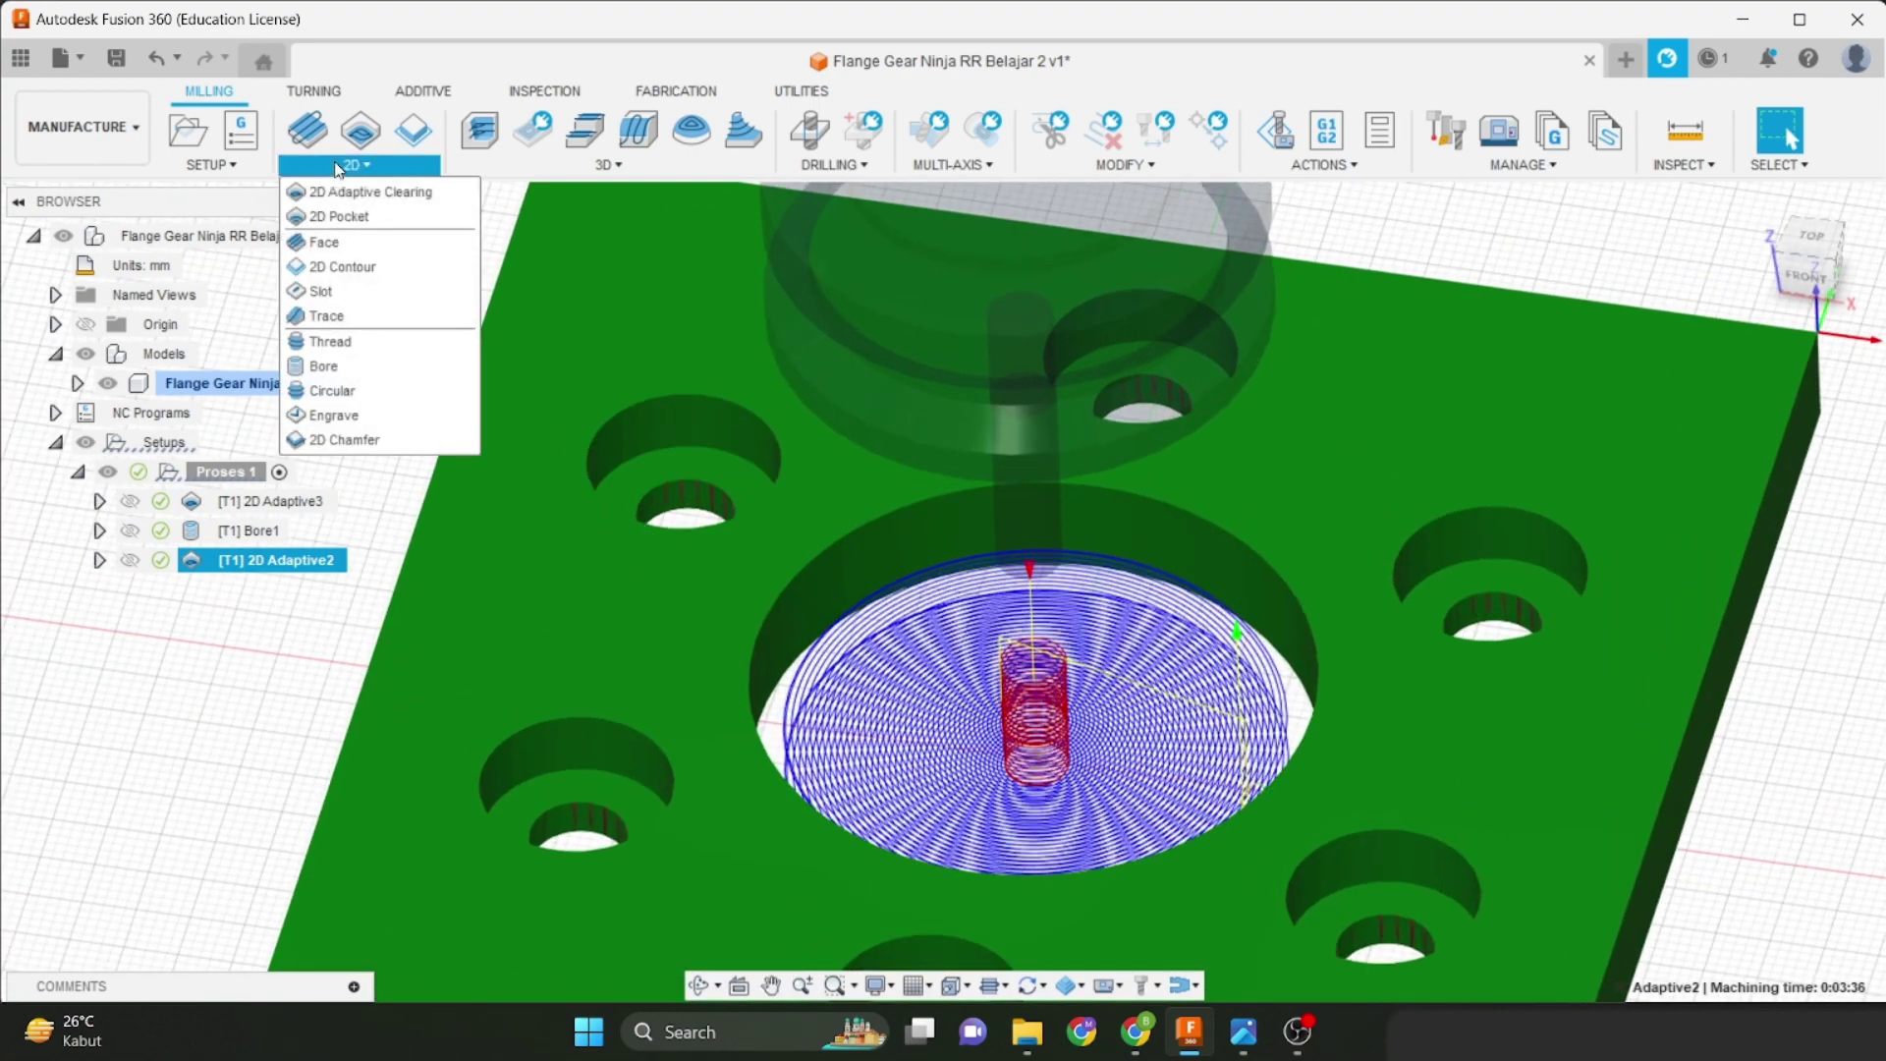
click(364, 268)
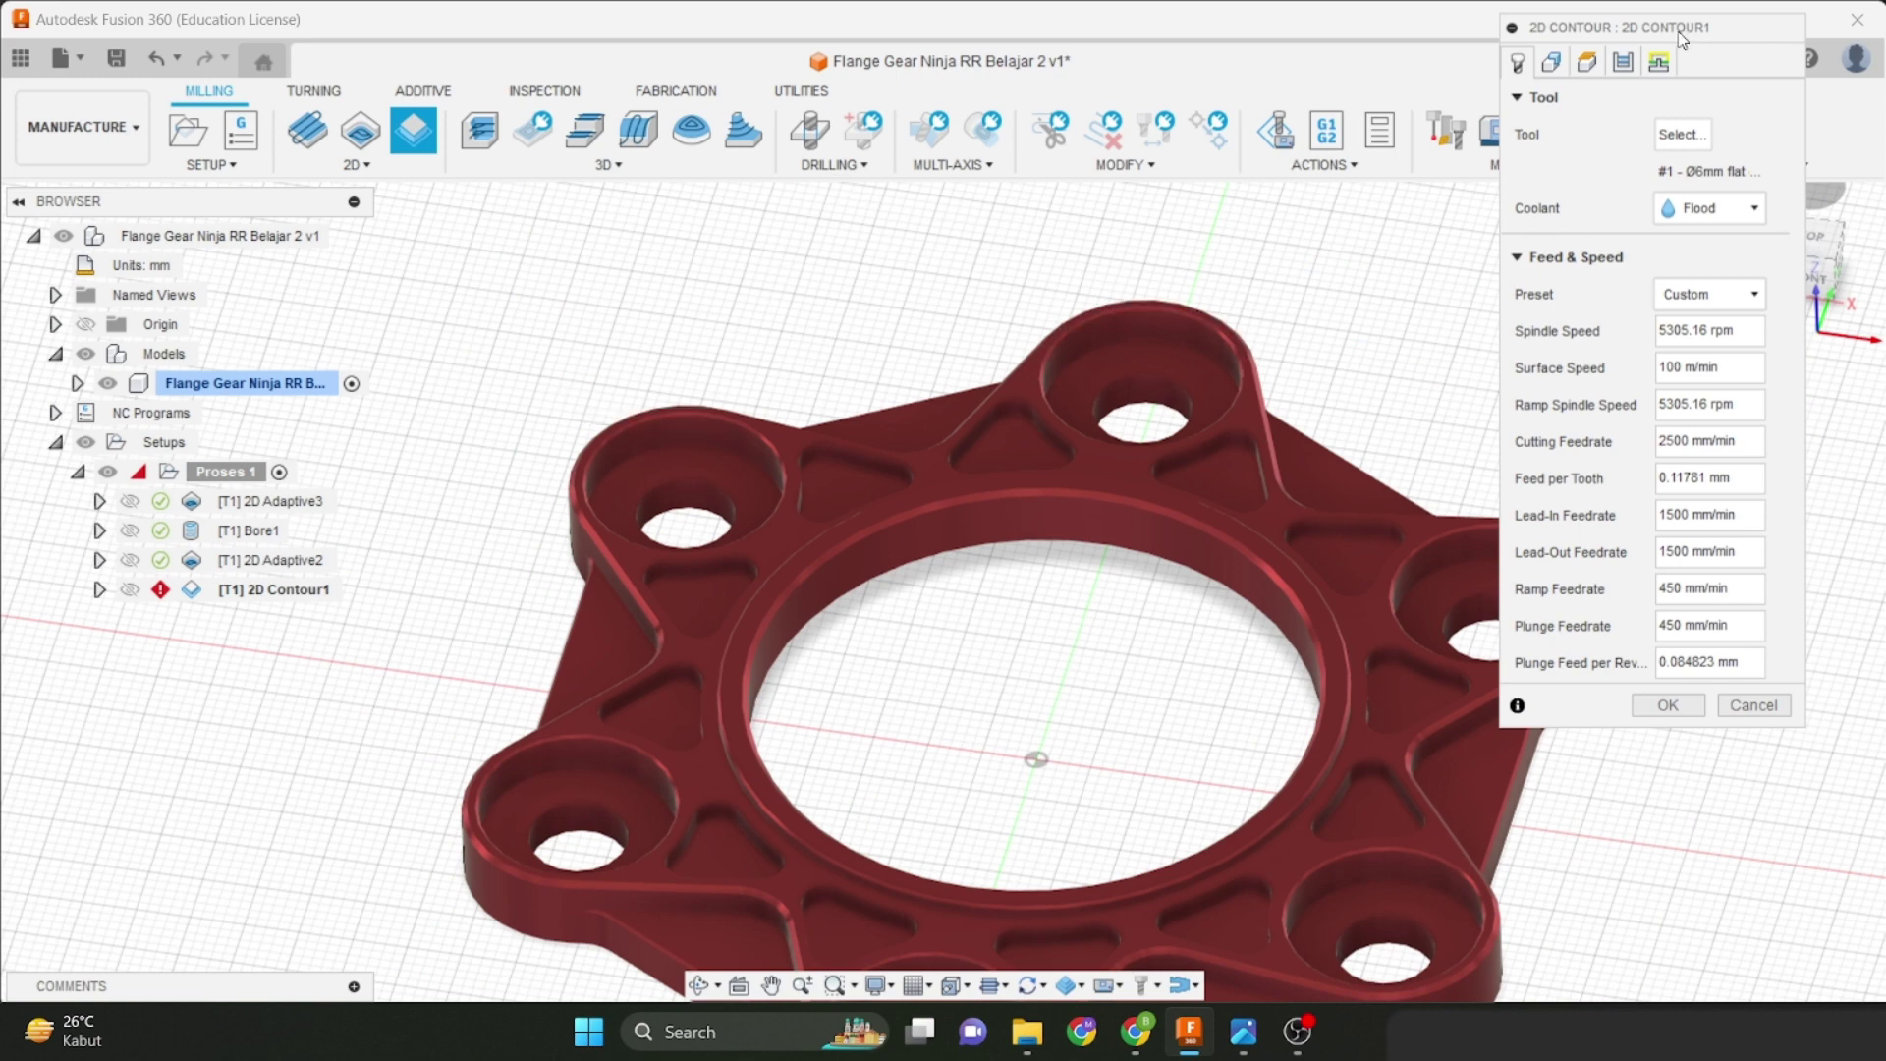
drag(1679, 34, 1706, 222)
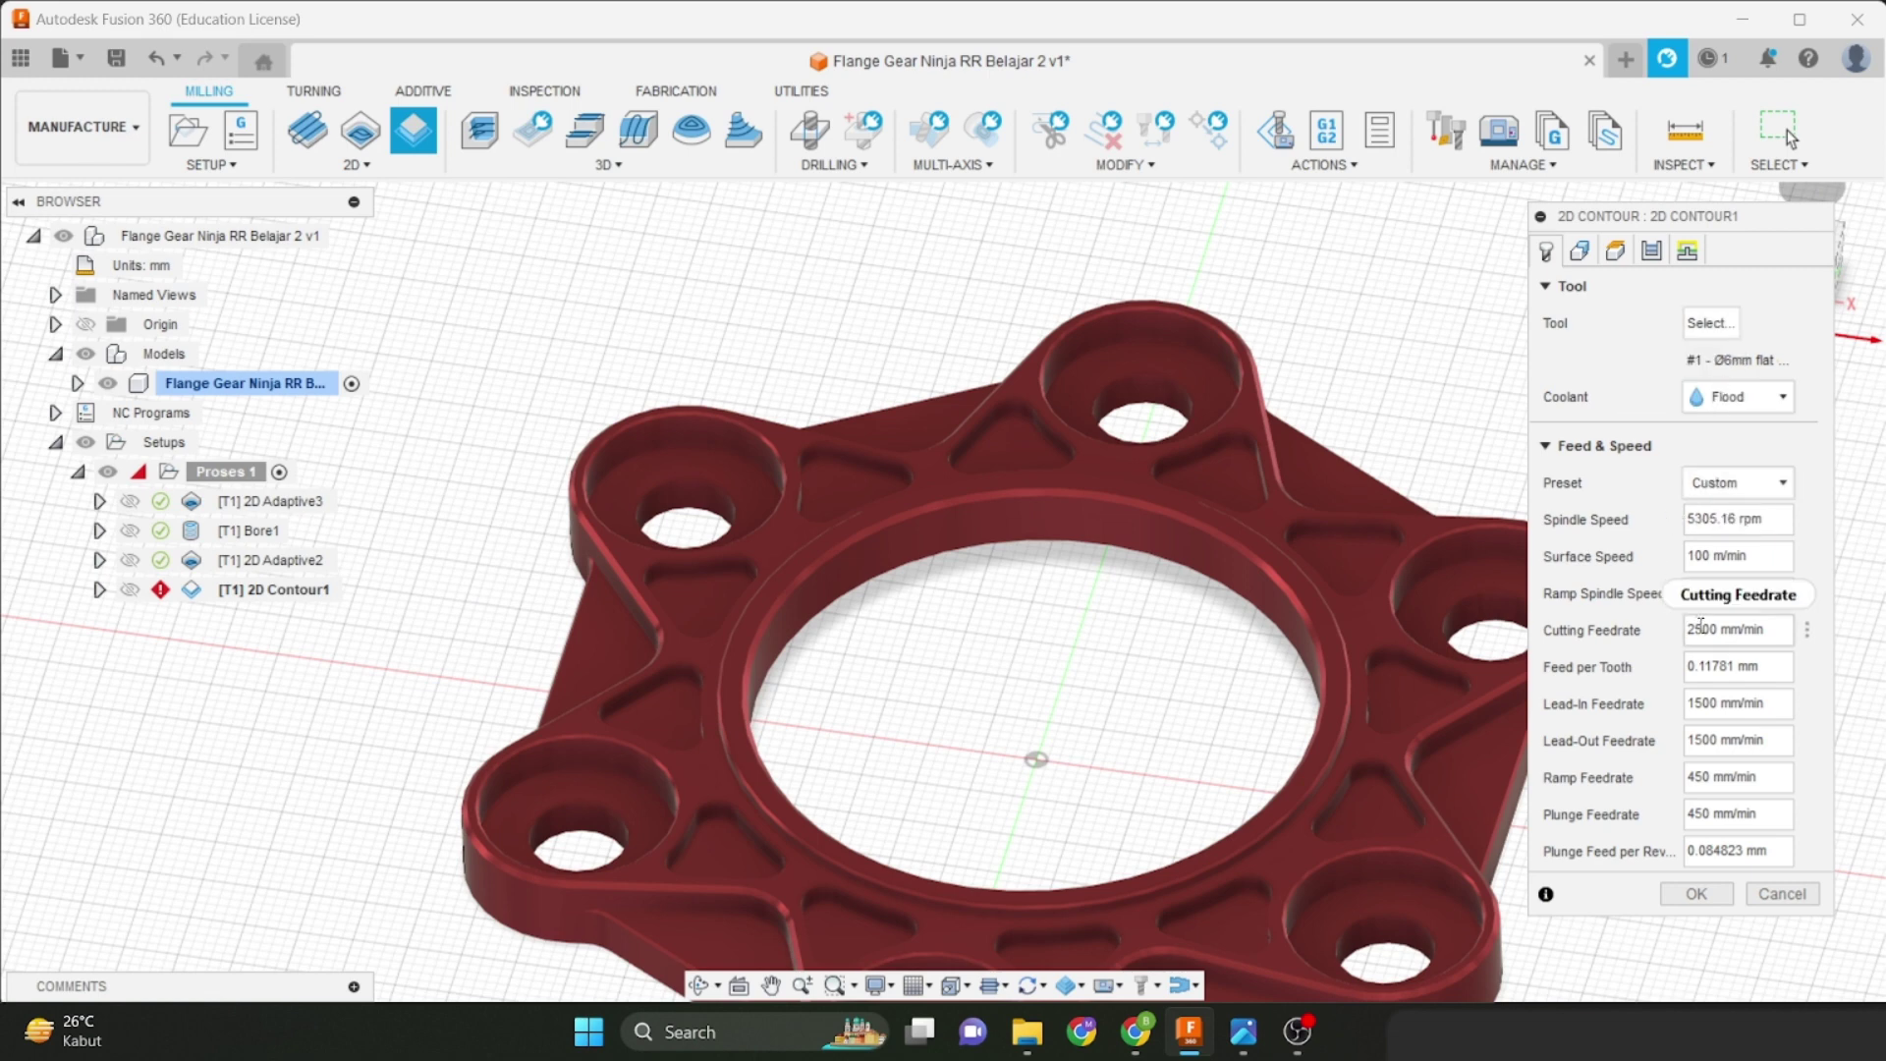
drag(1700, 630, 1675, 634)
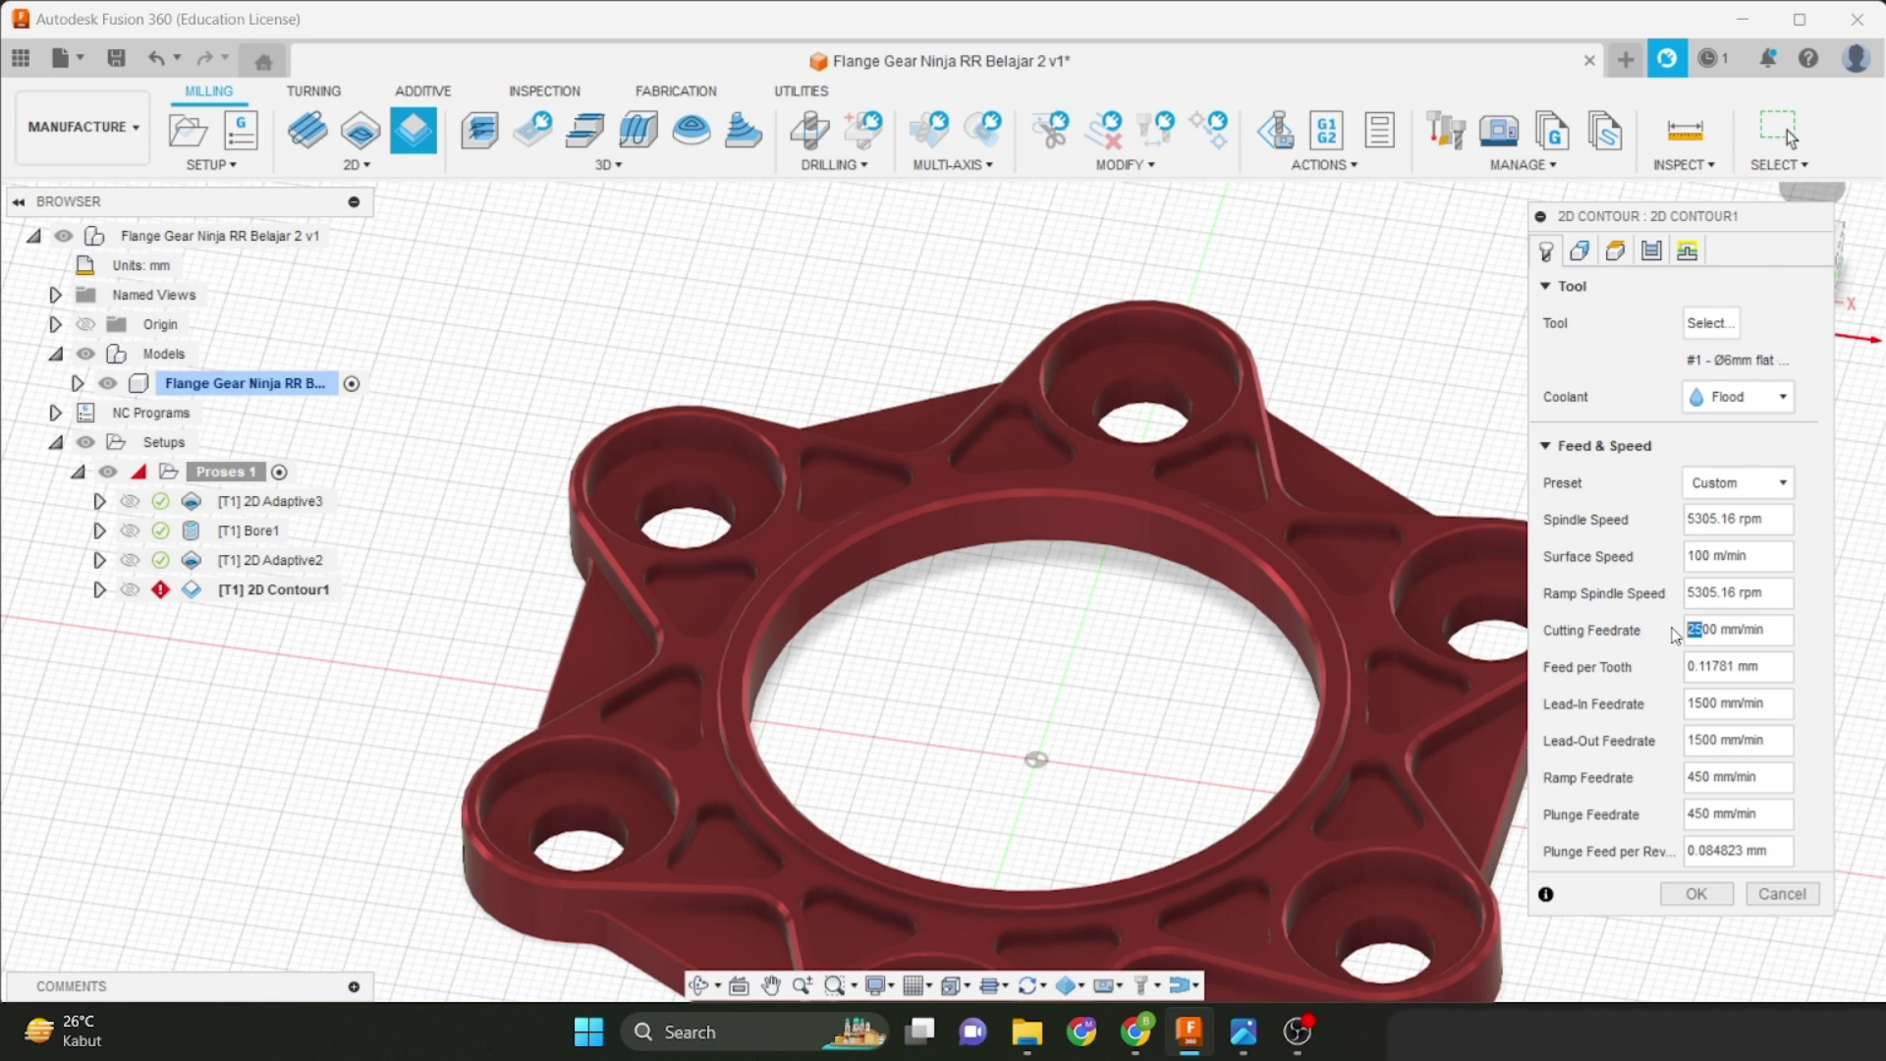
text(8)
Select the upper circular edges of the six small bolt holes, at the counterbore floors, as the 2D Contour's machining geometry.
click(1578, 252)
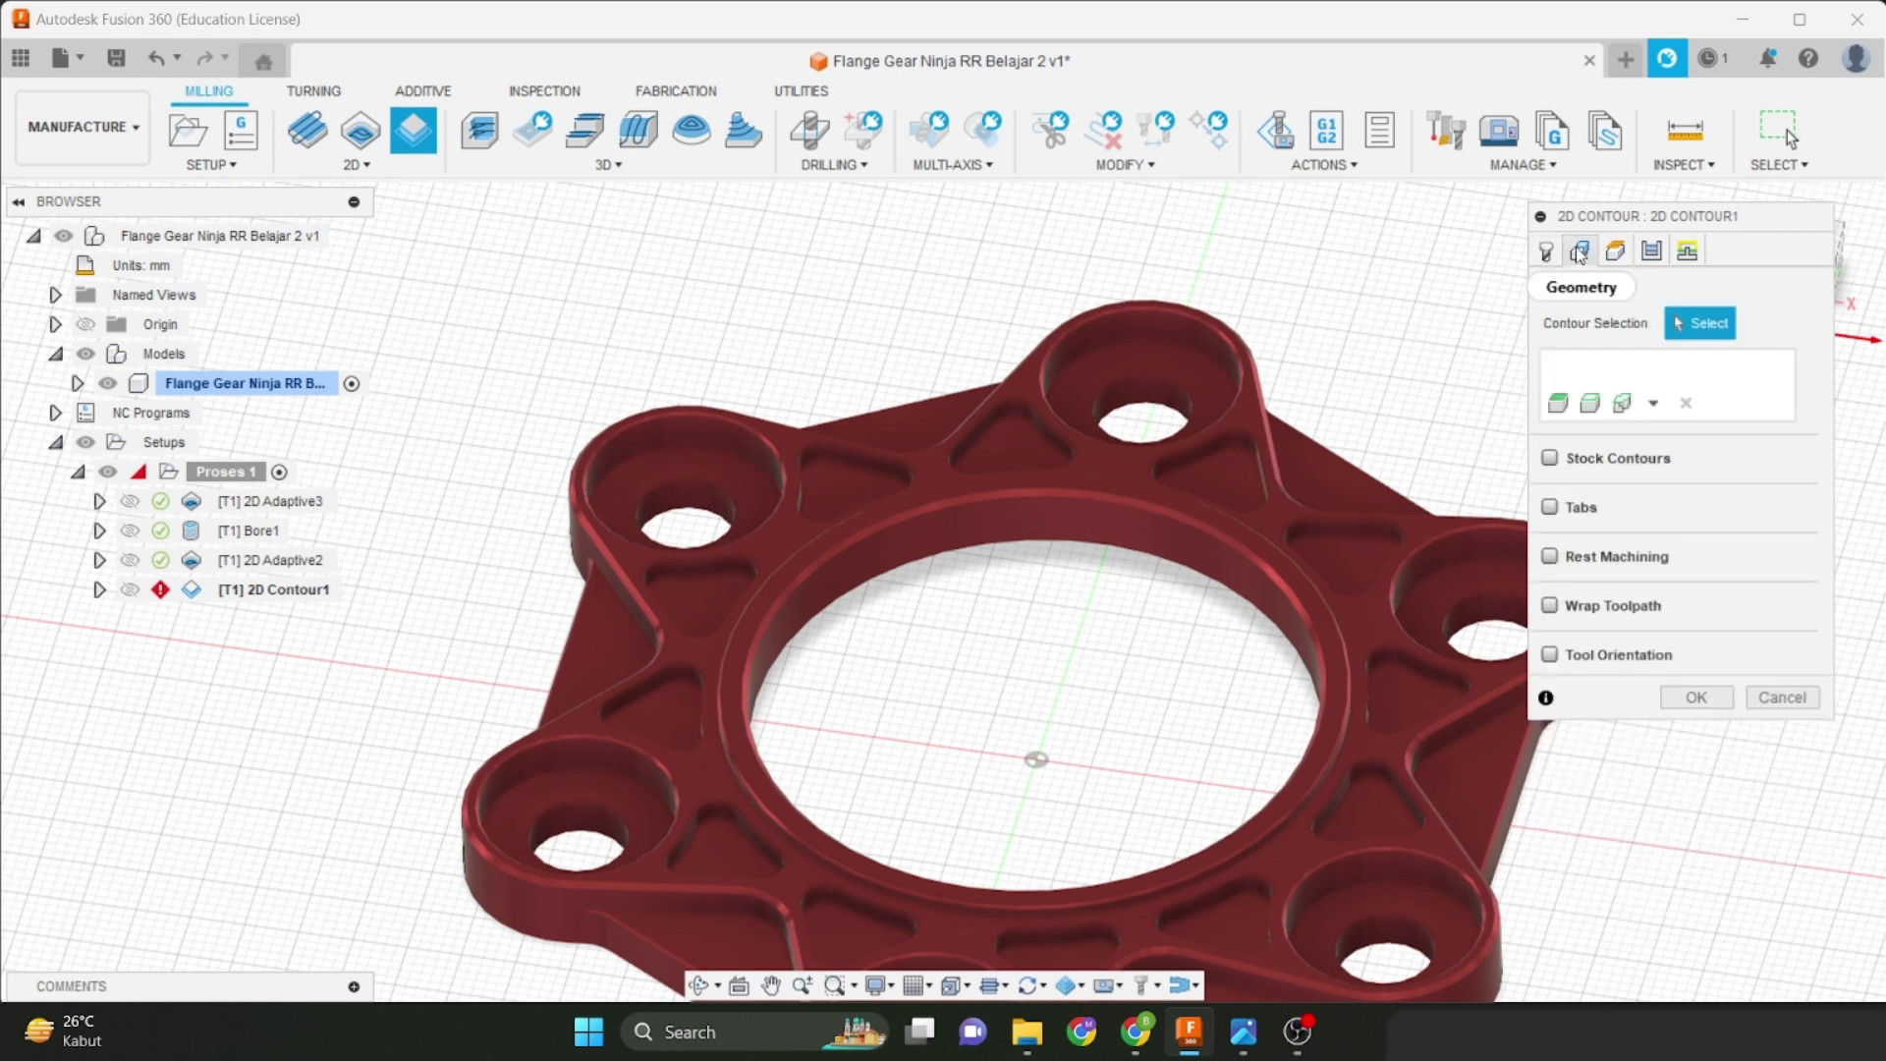
scroll(1140, 344, up, 5)
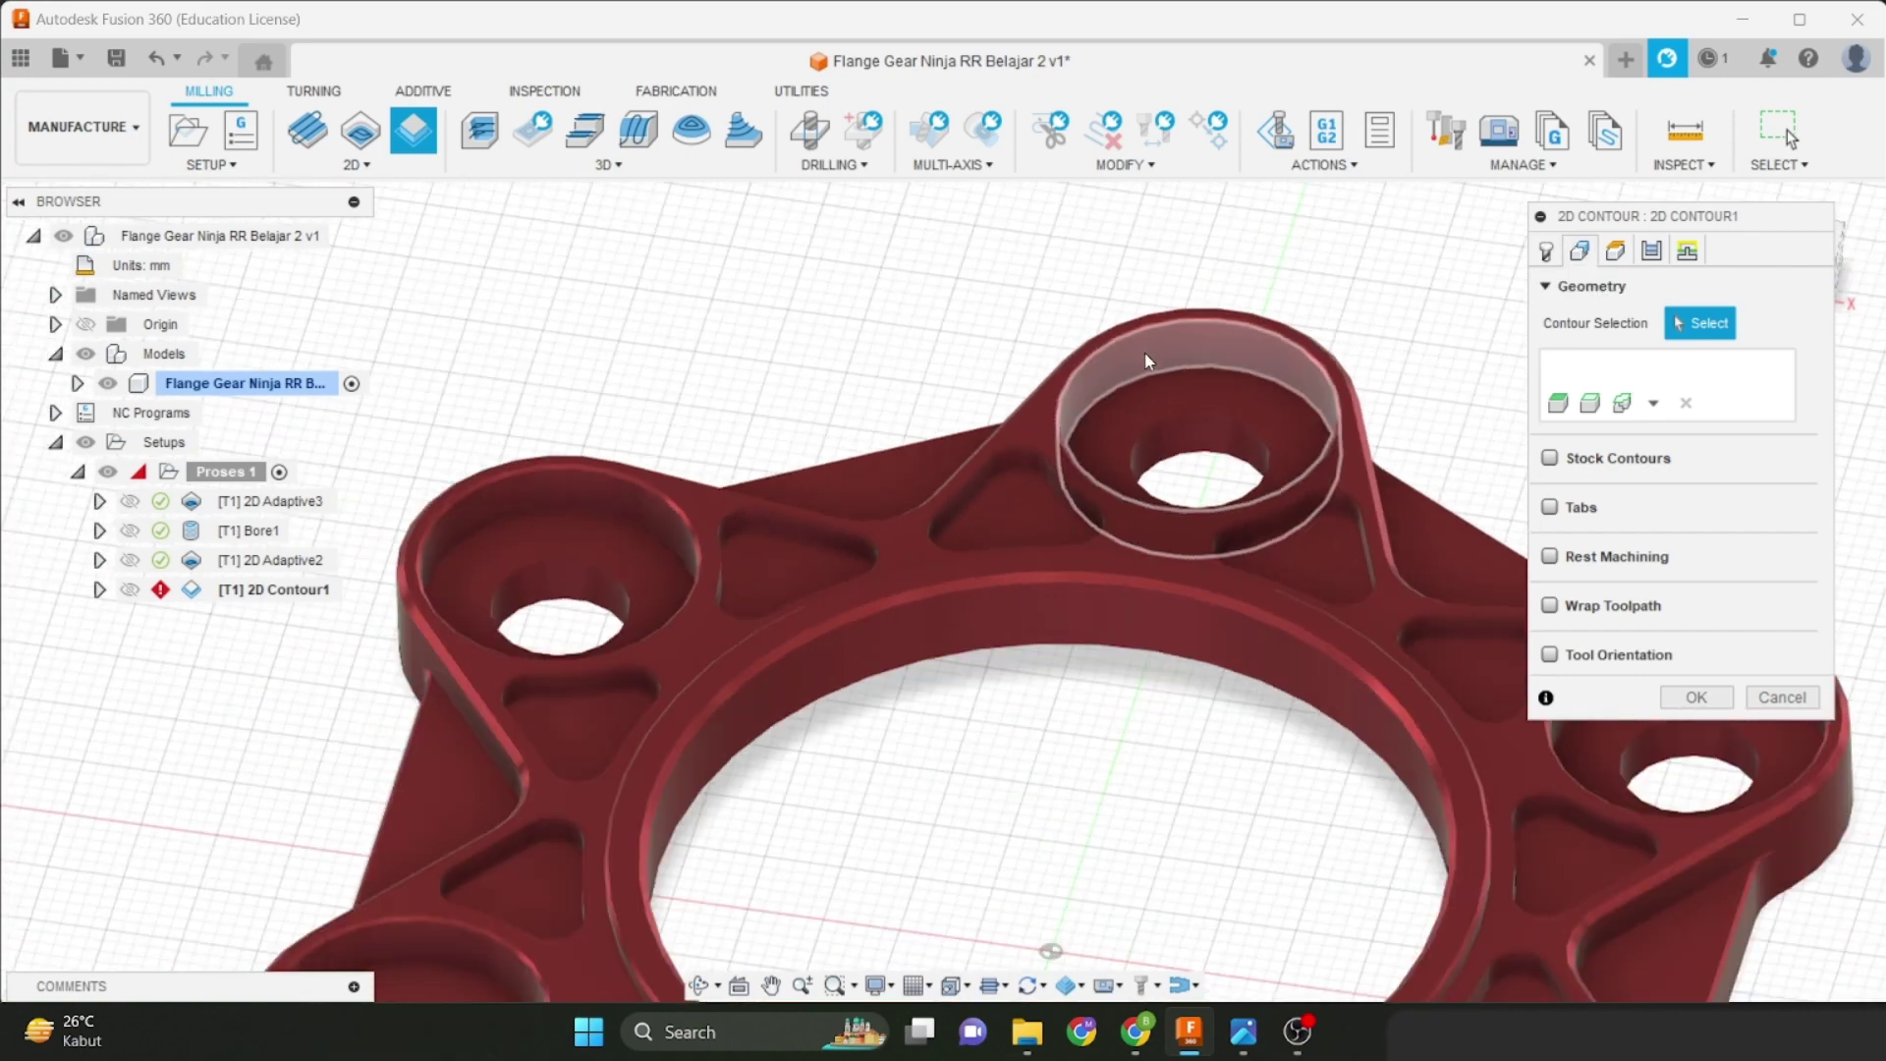
scroll(1215, 420, up, 3)
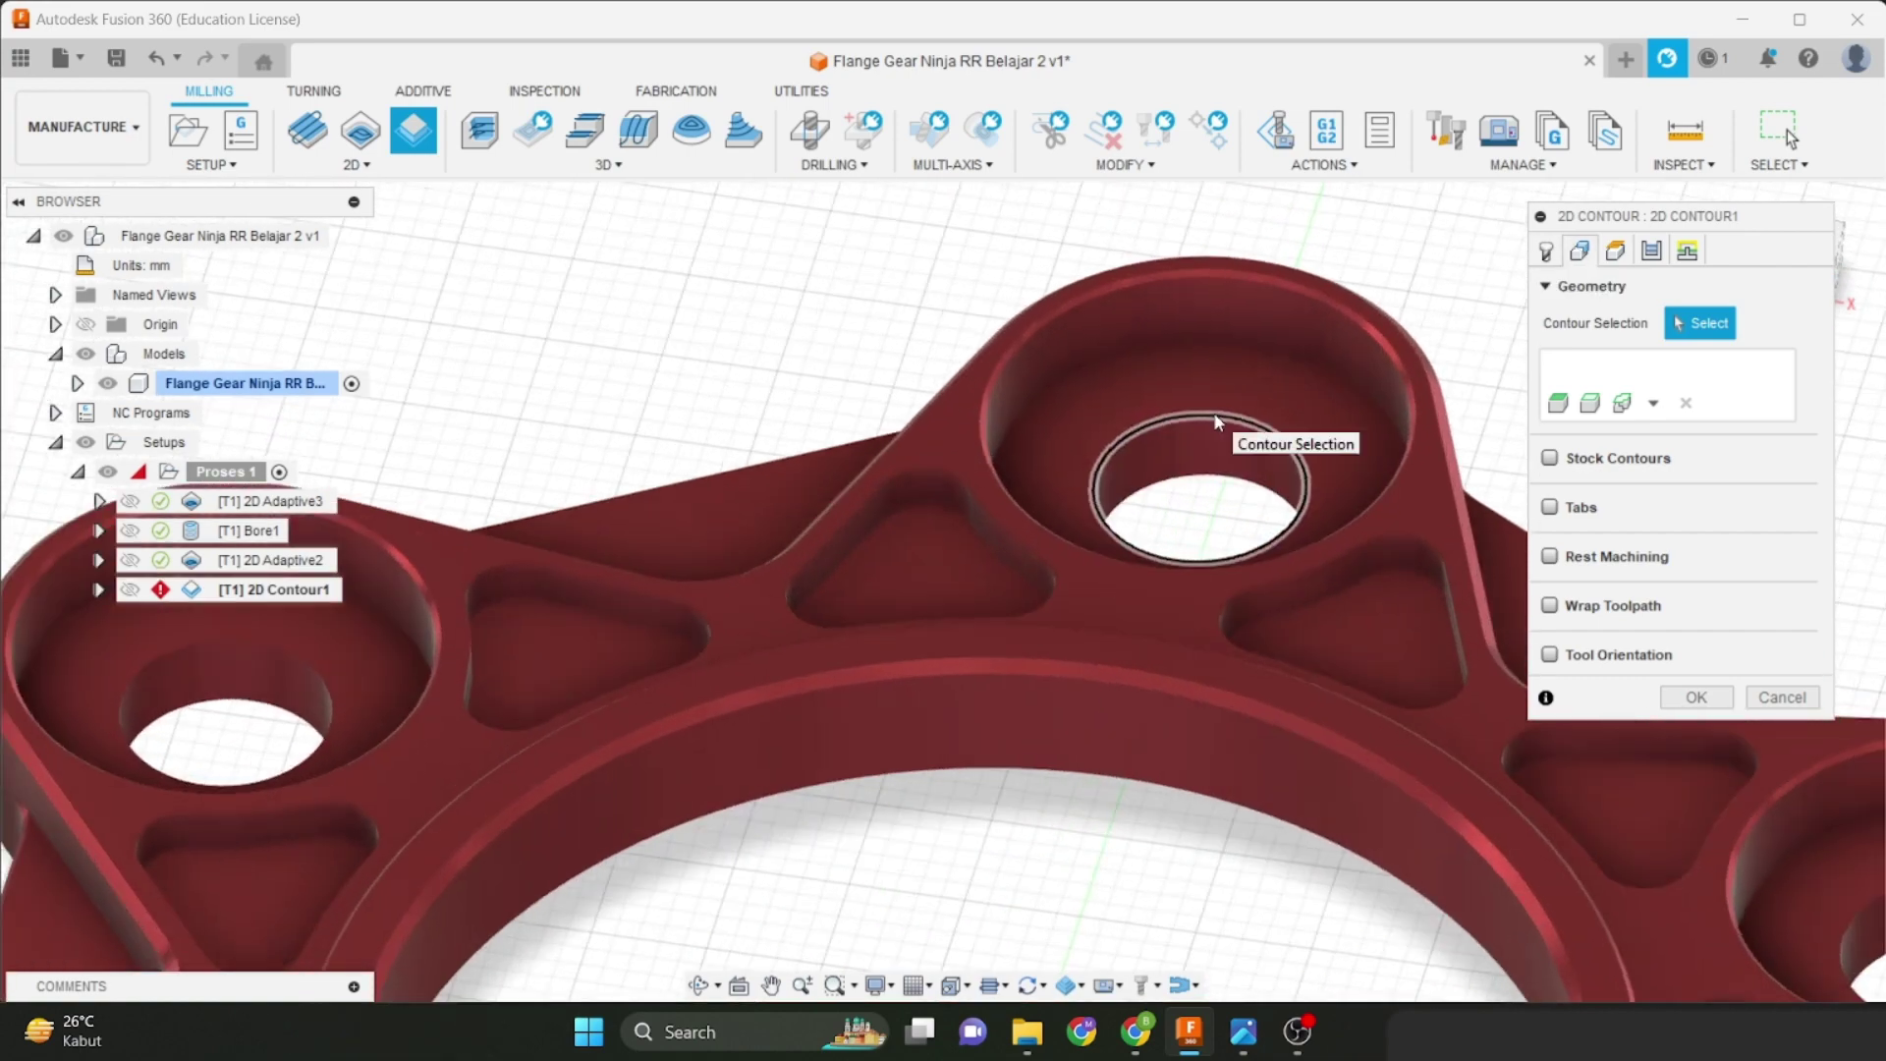
click(1216, 417)
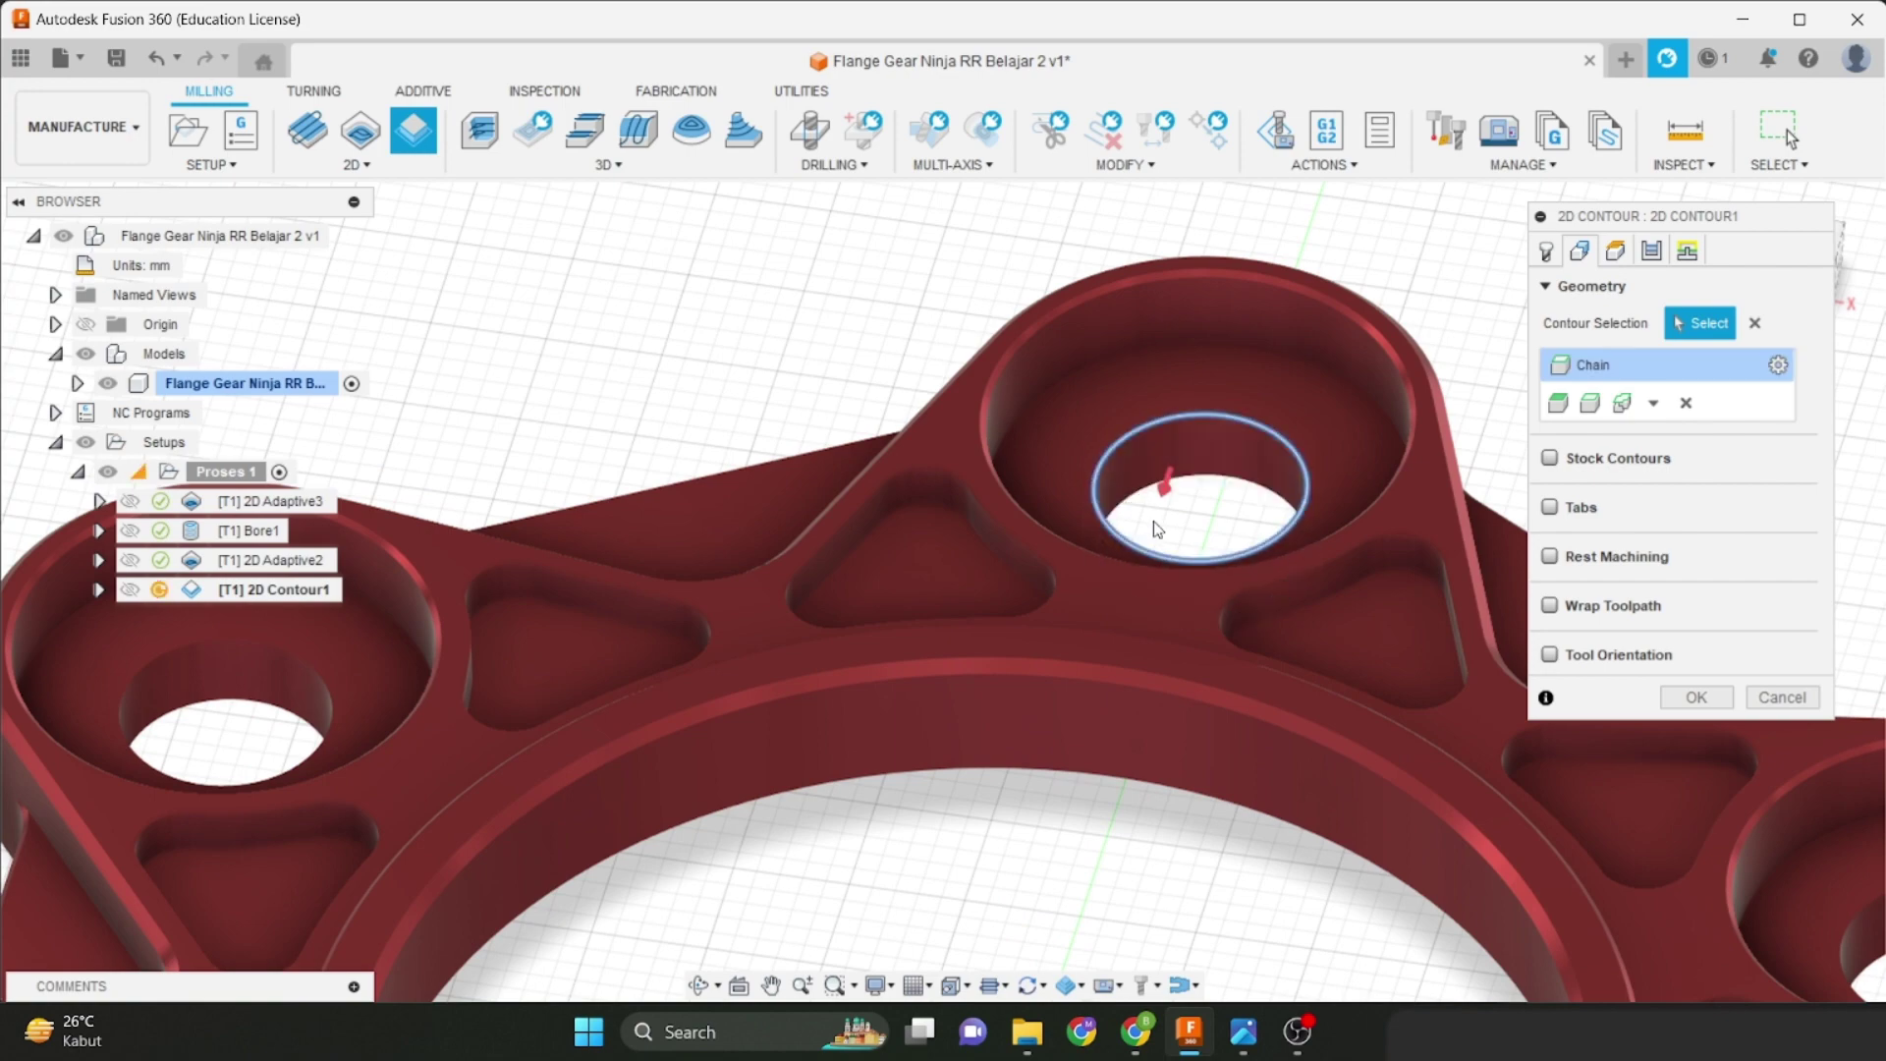
scroll(996, 497, down, 4)
scroll(593, 491, up, 2)
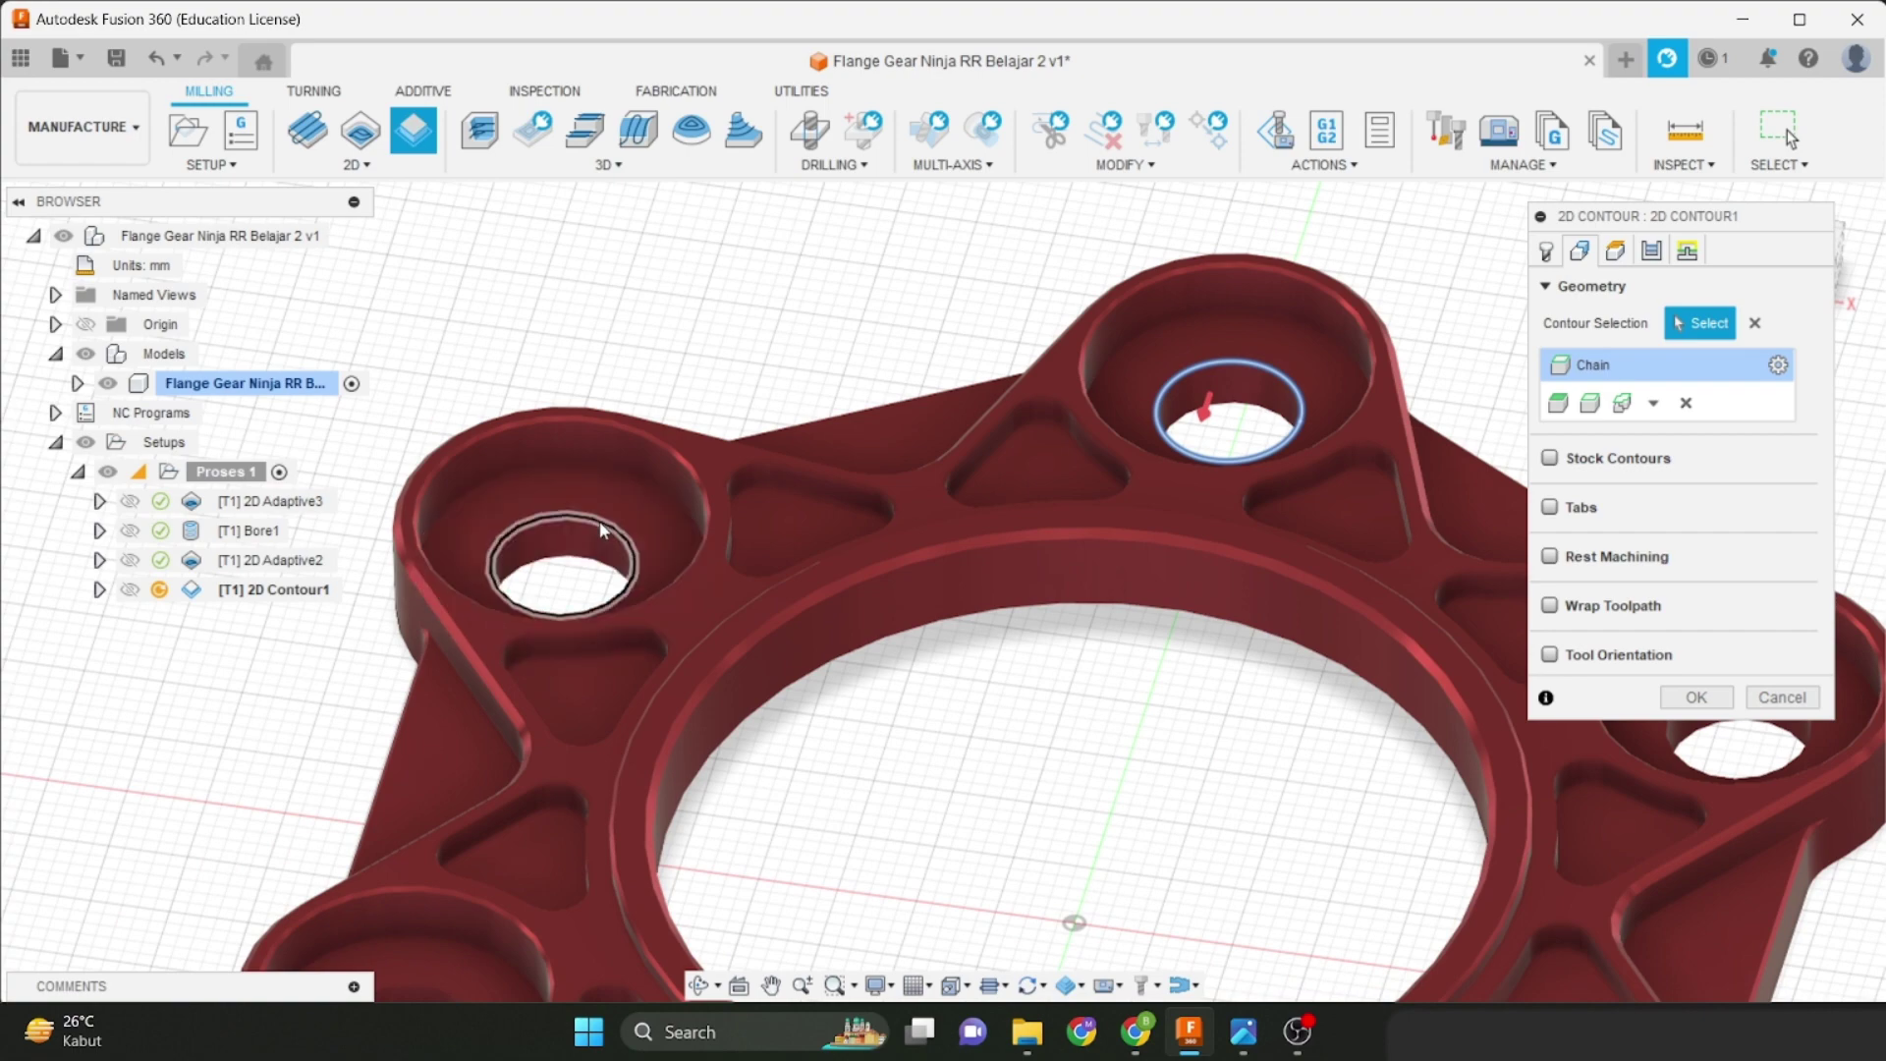
click(603, 530)
scroll(609, 535, down, 4)
scroll(632, 627, up, 2)
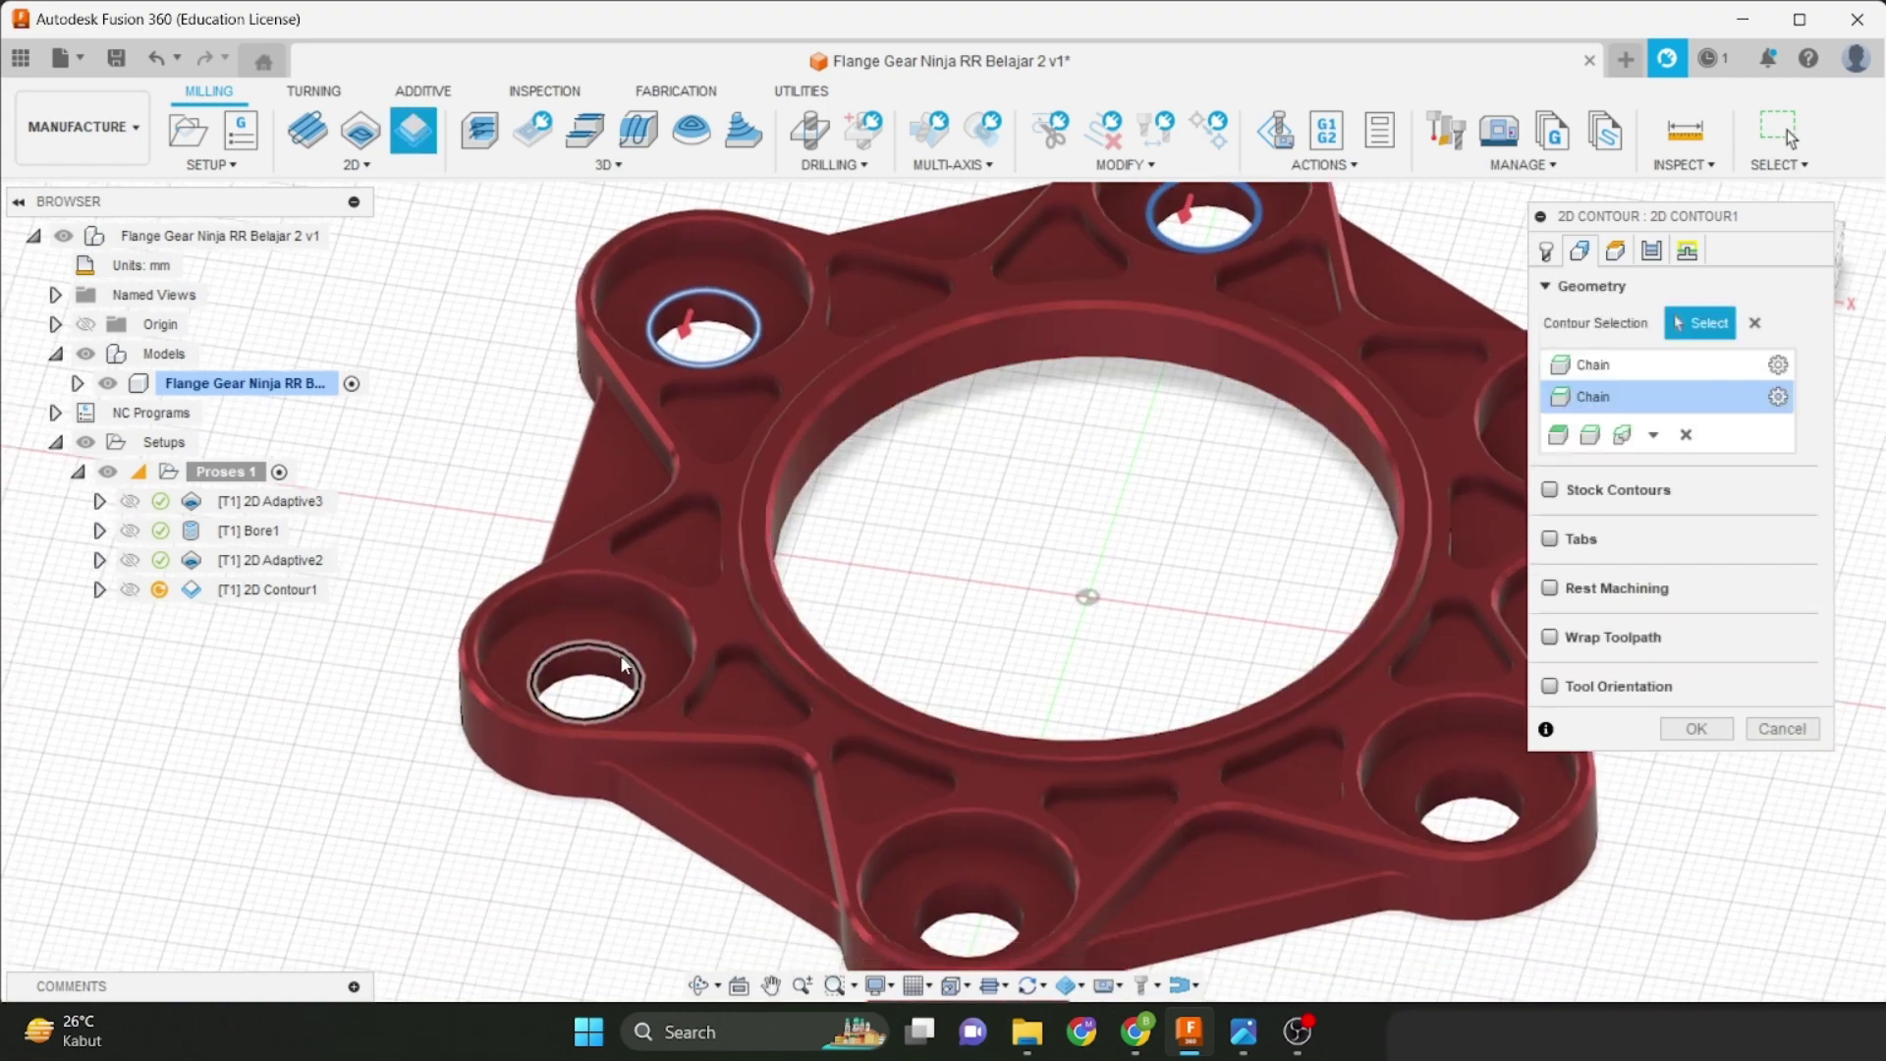
click(624, 665)
click(1021, 890)
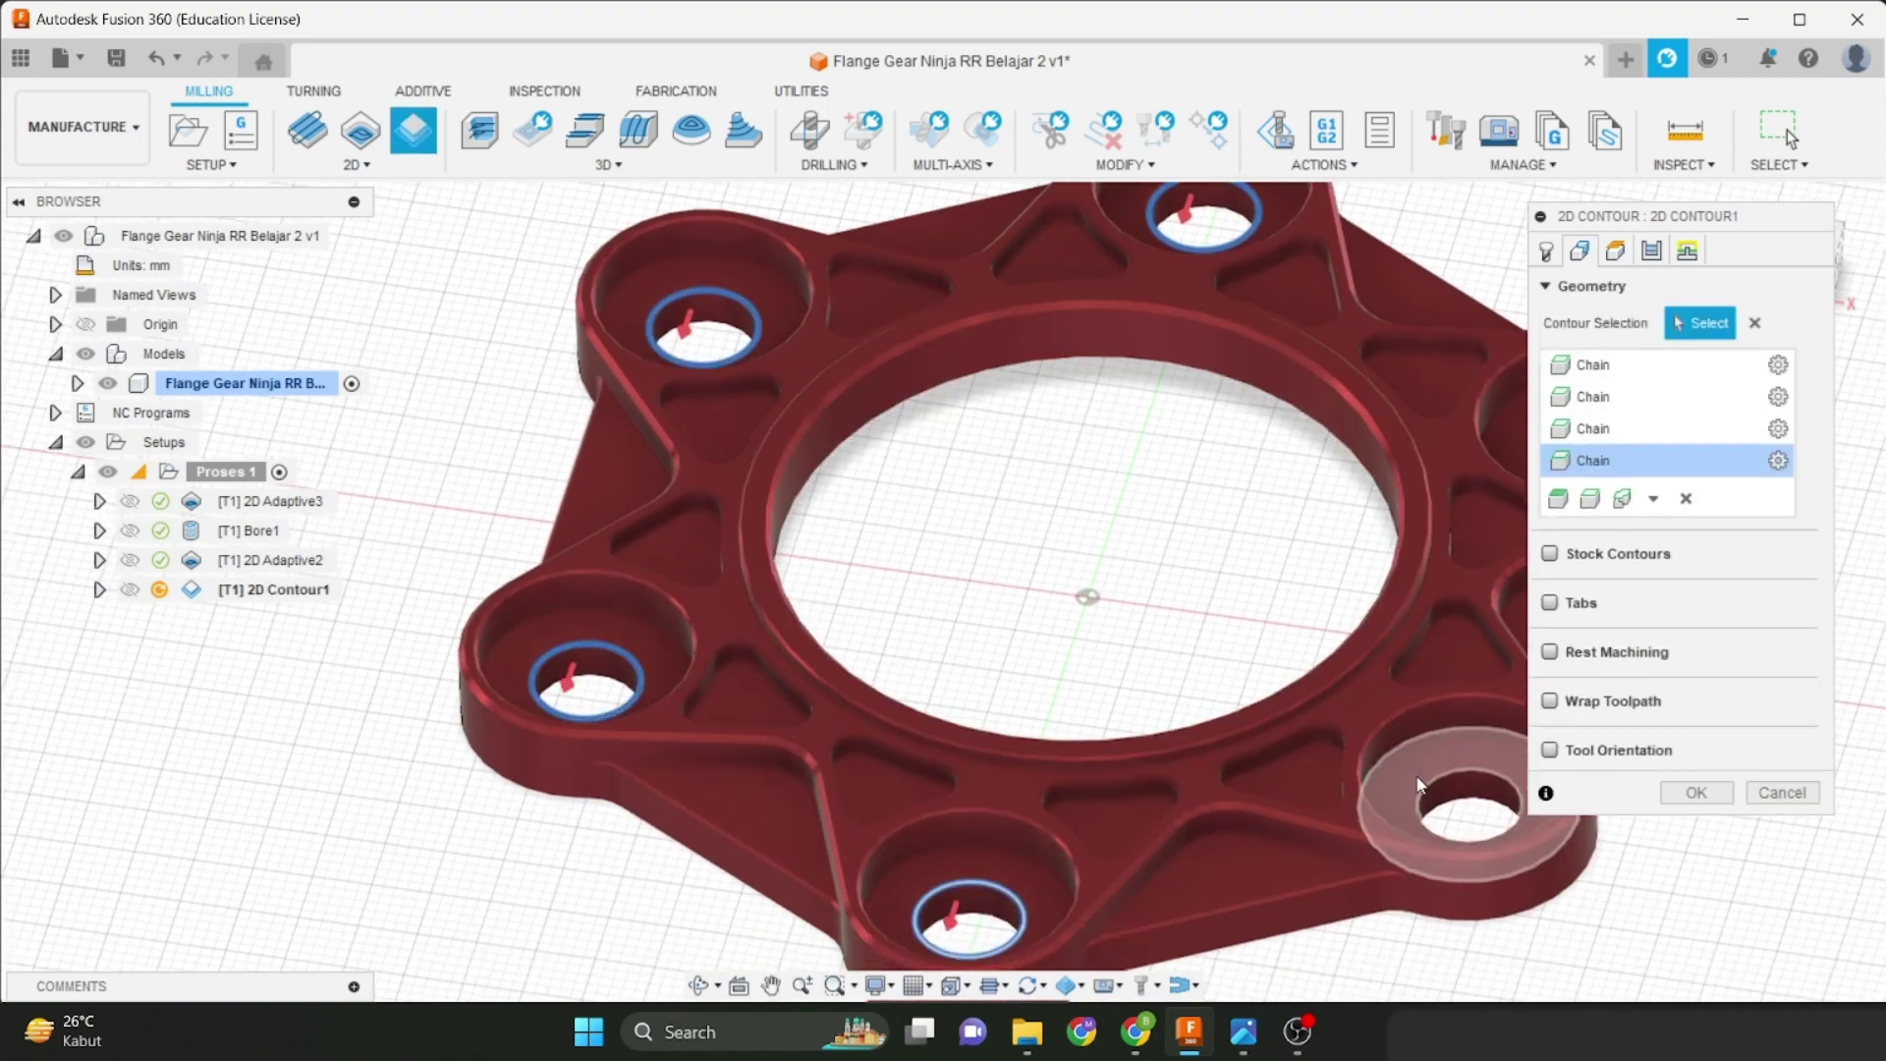
click(1418, 778)
scroll(688, 432, down, 3)
scroll(1355, 393, up, 5)
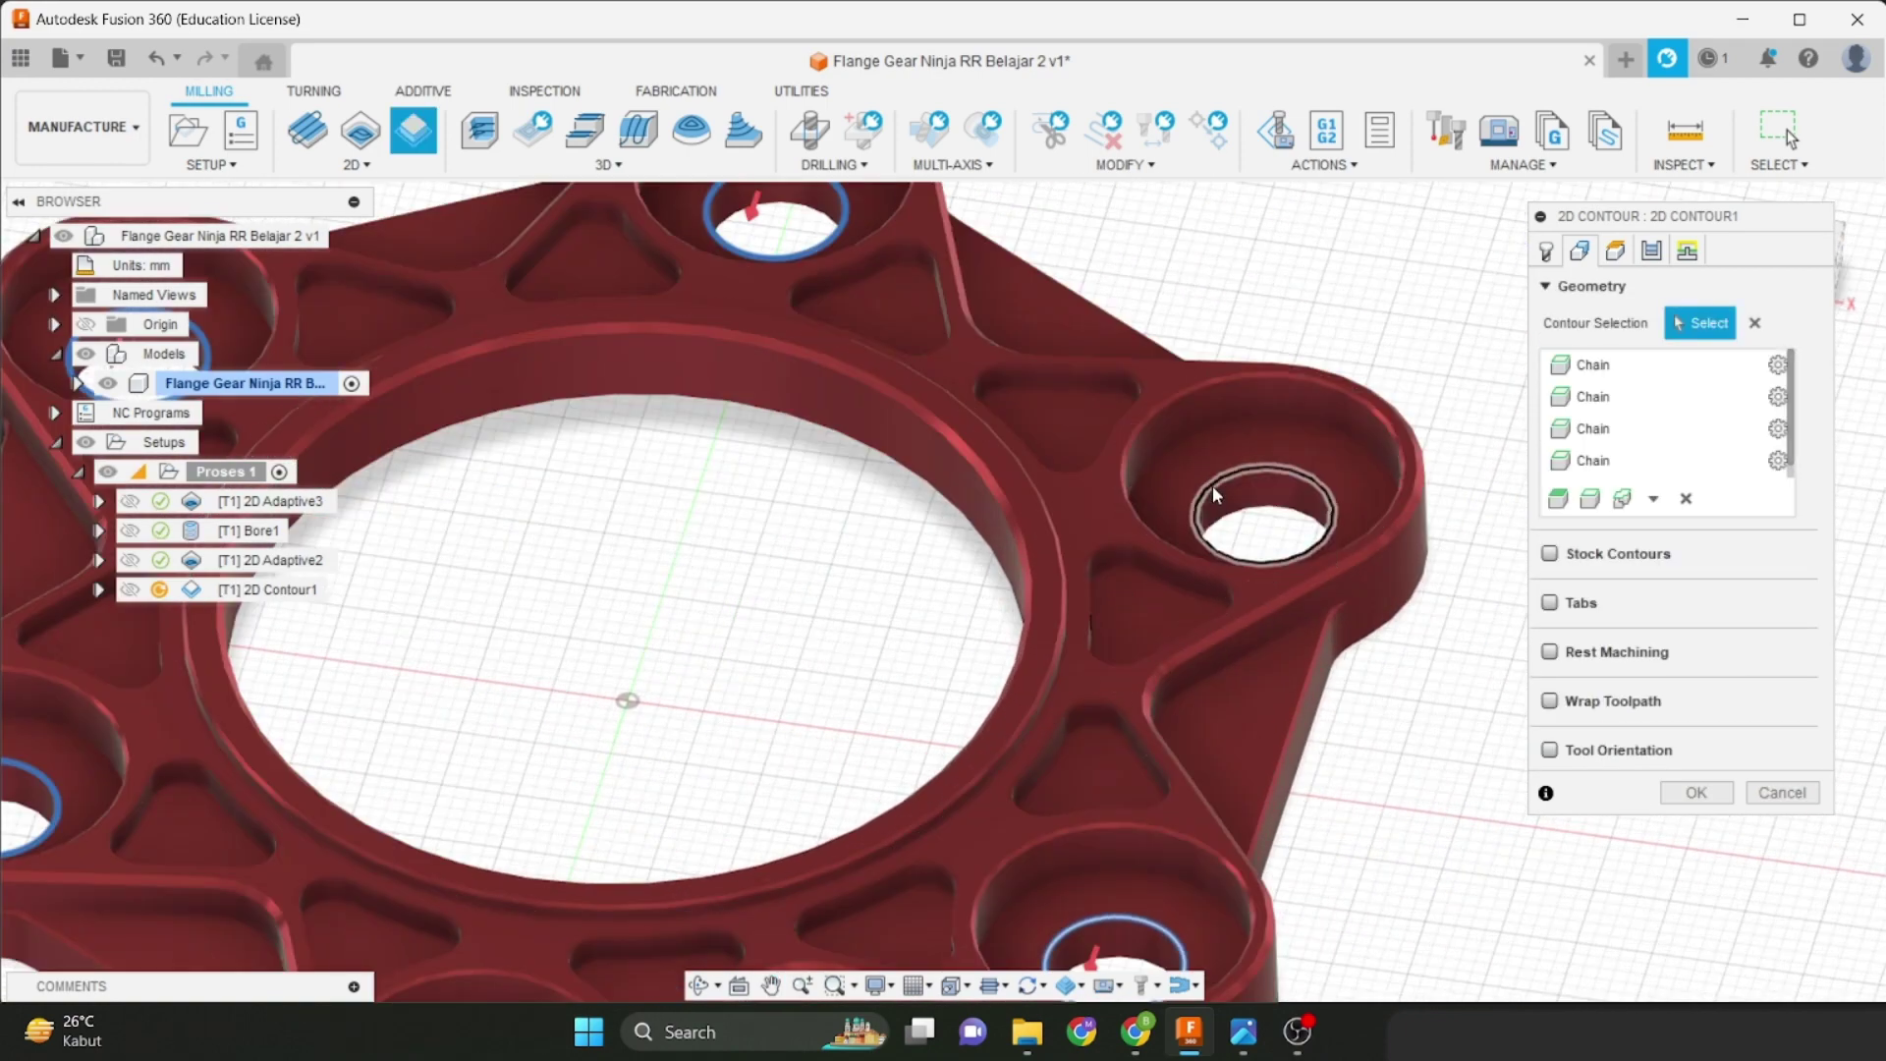
click(1211, 485)
scroll(1212, 486, down, 3)
Set the 2D Contour's bottom height from Stock top with a -10.5 mm offset, working in the front view.
click(1615, 250)
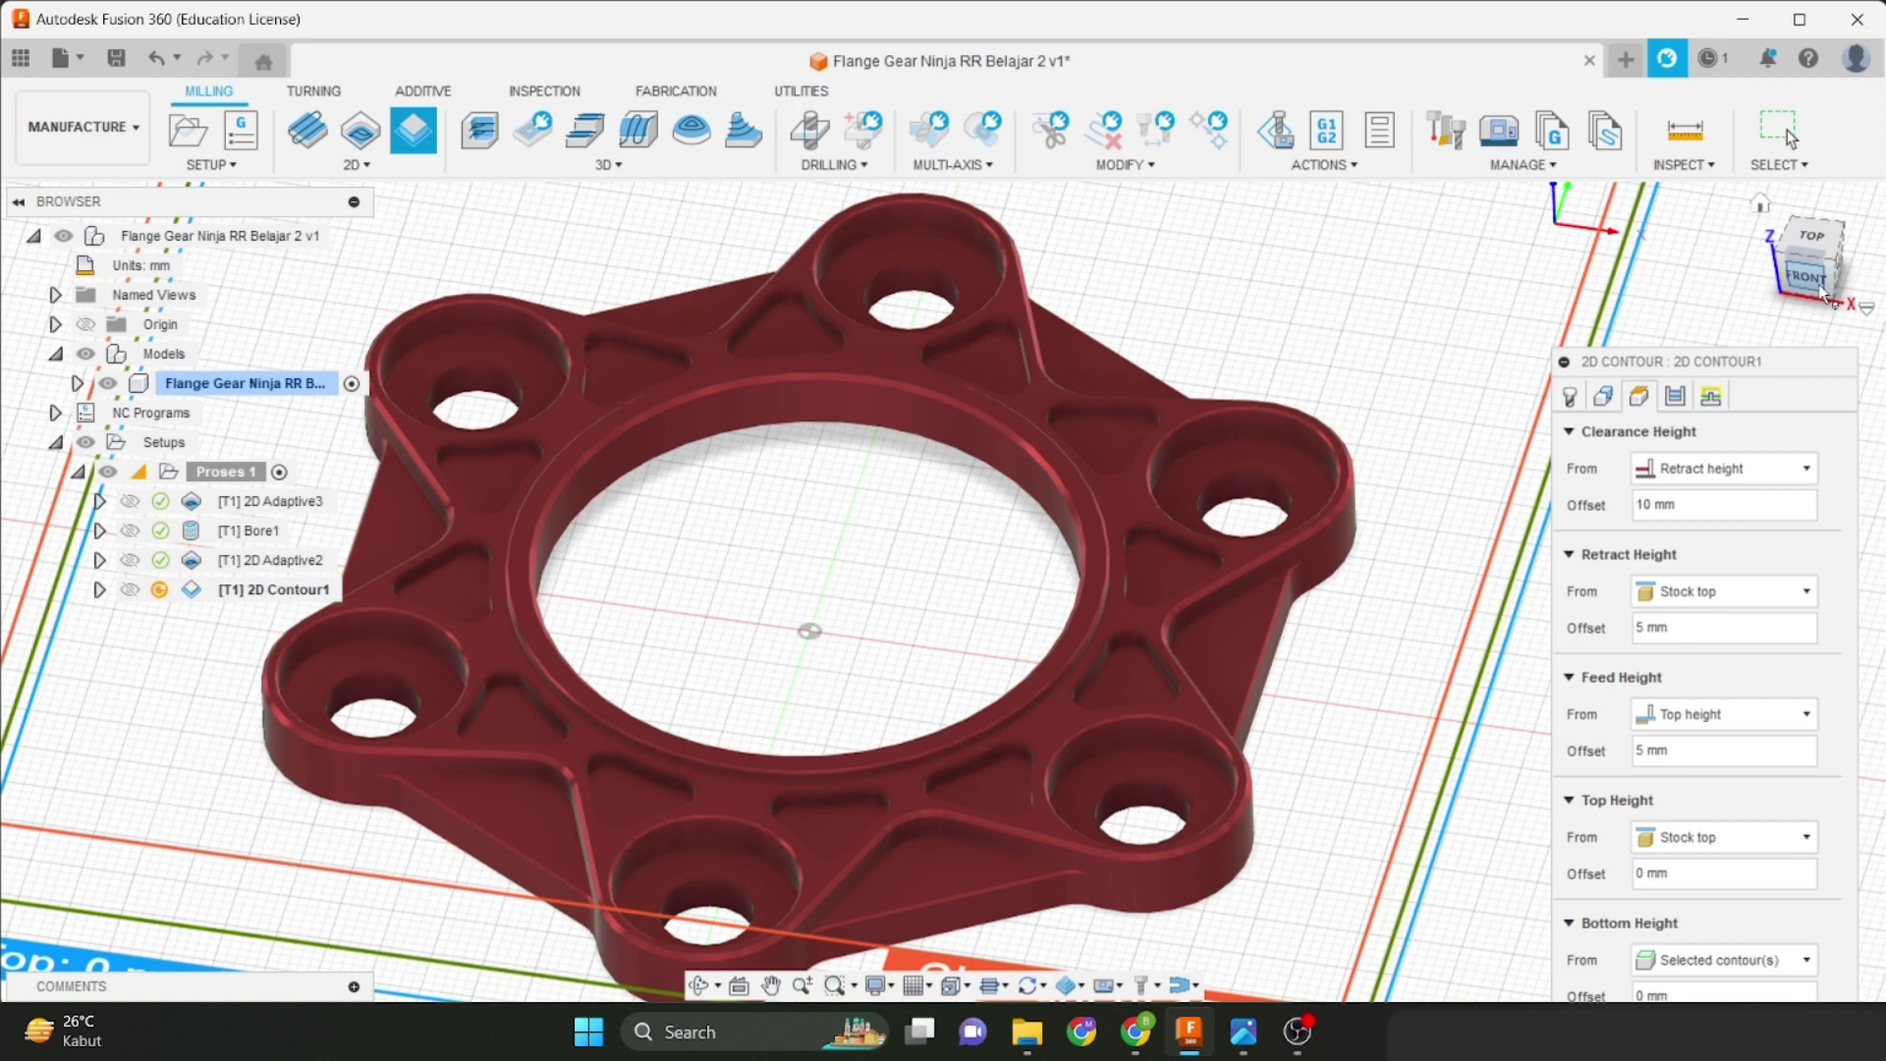
click(1823, 293)
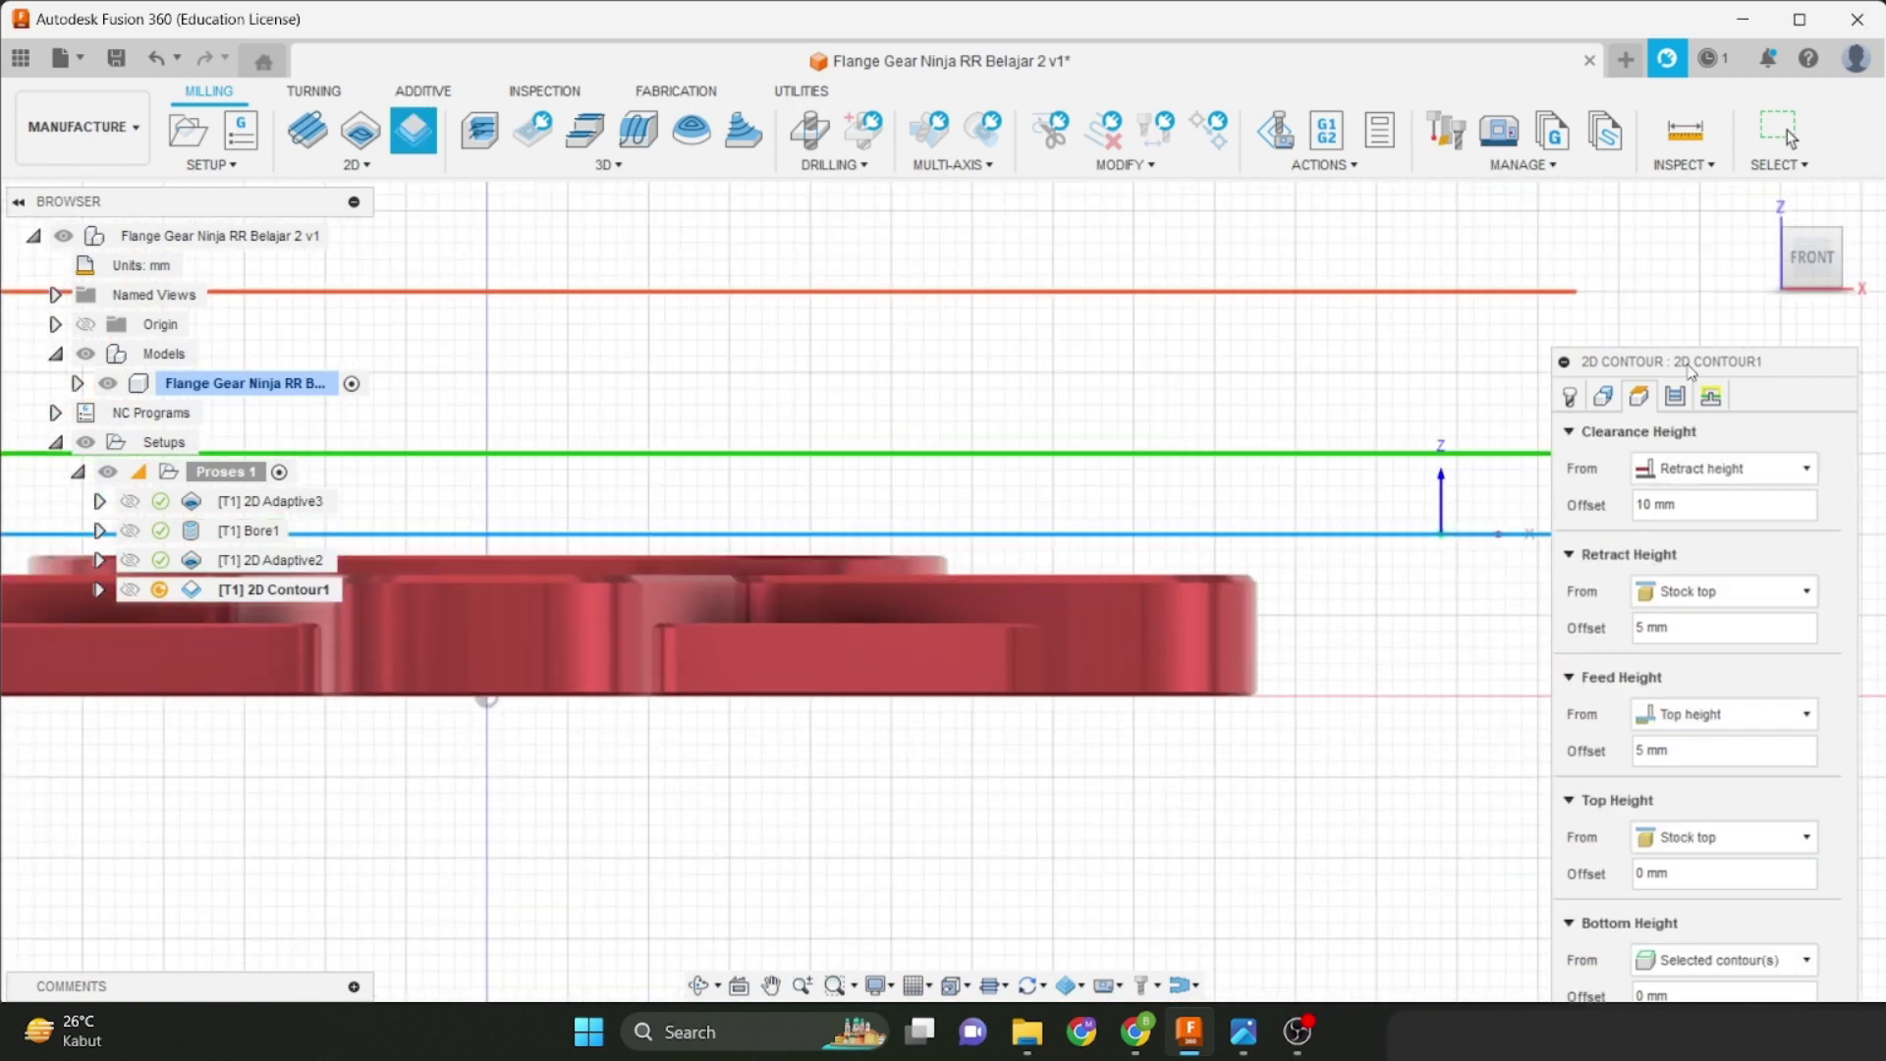
drag(1691, 371, 1642, 155)
click(1646, 745)
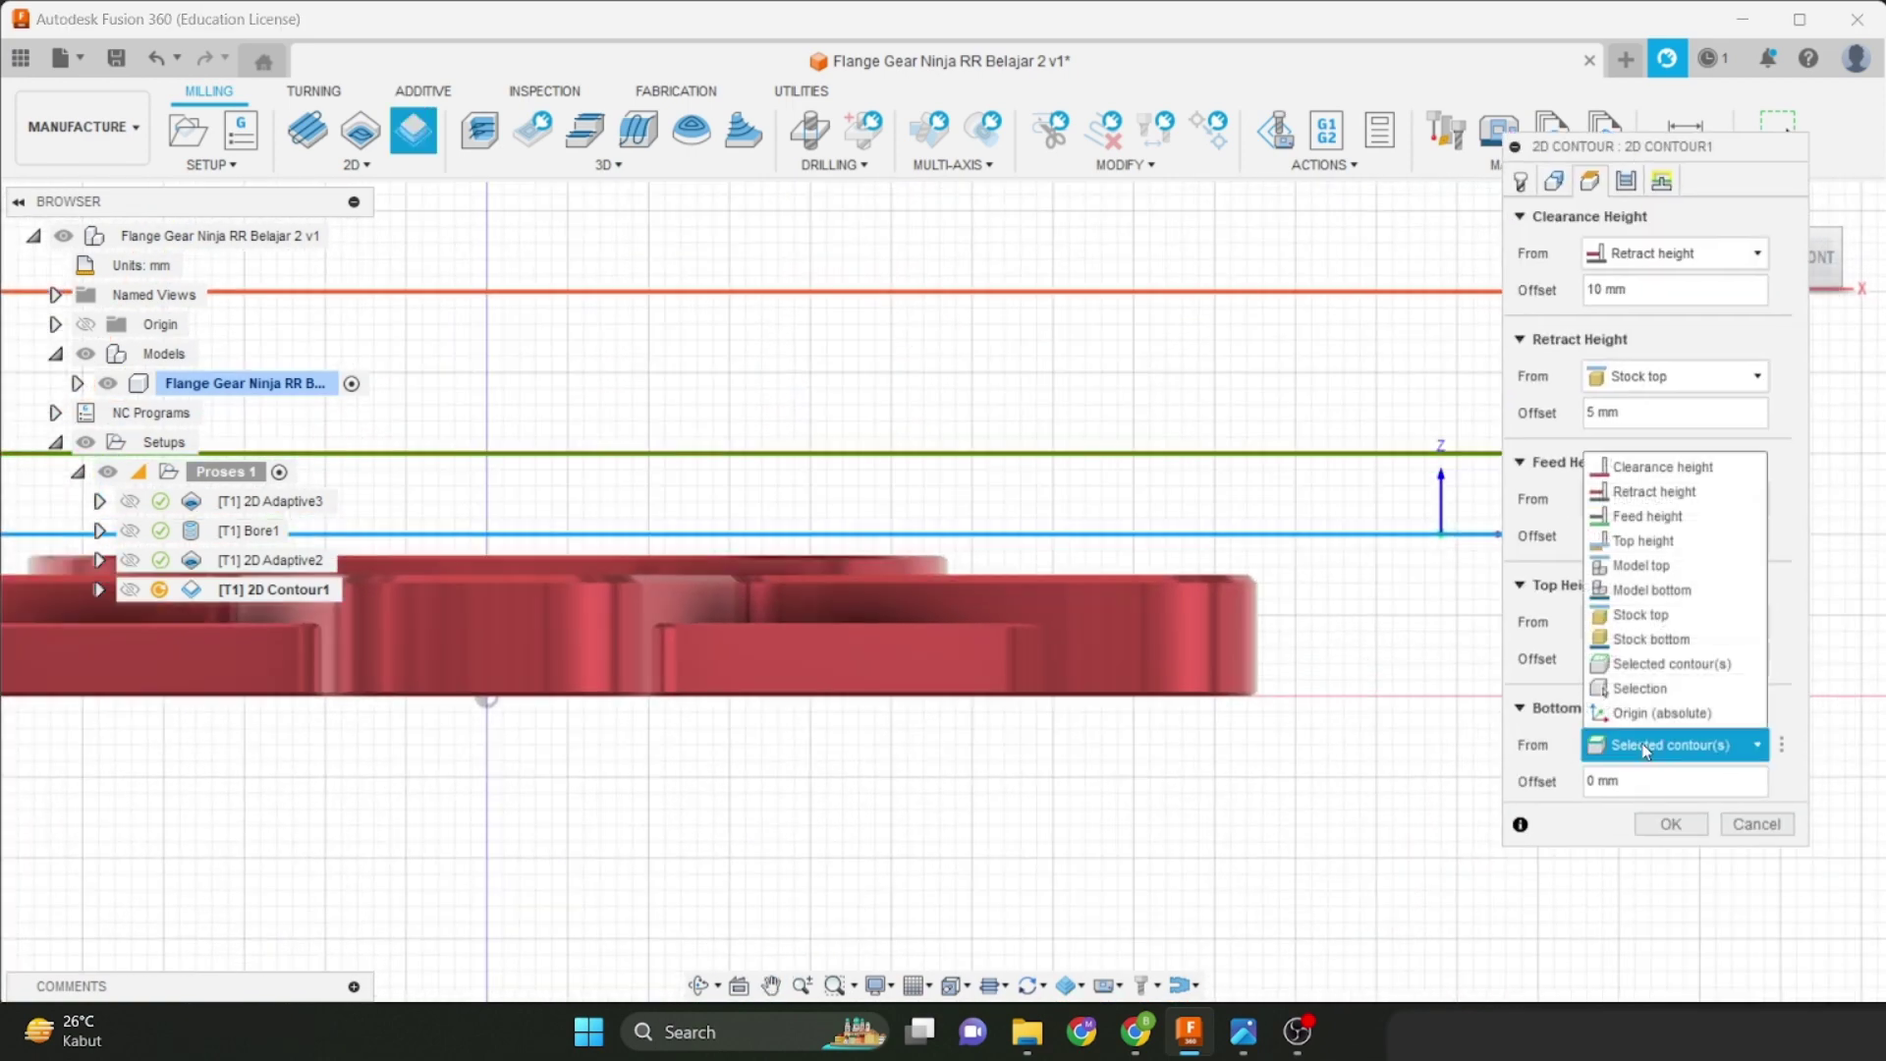
click(1640, 614)
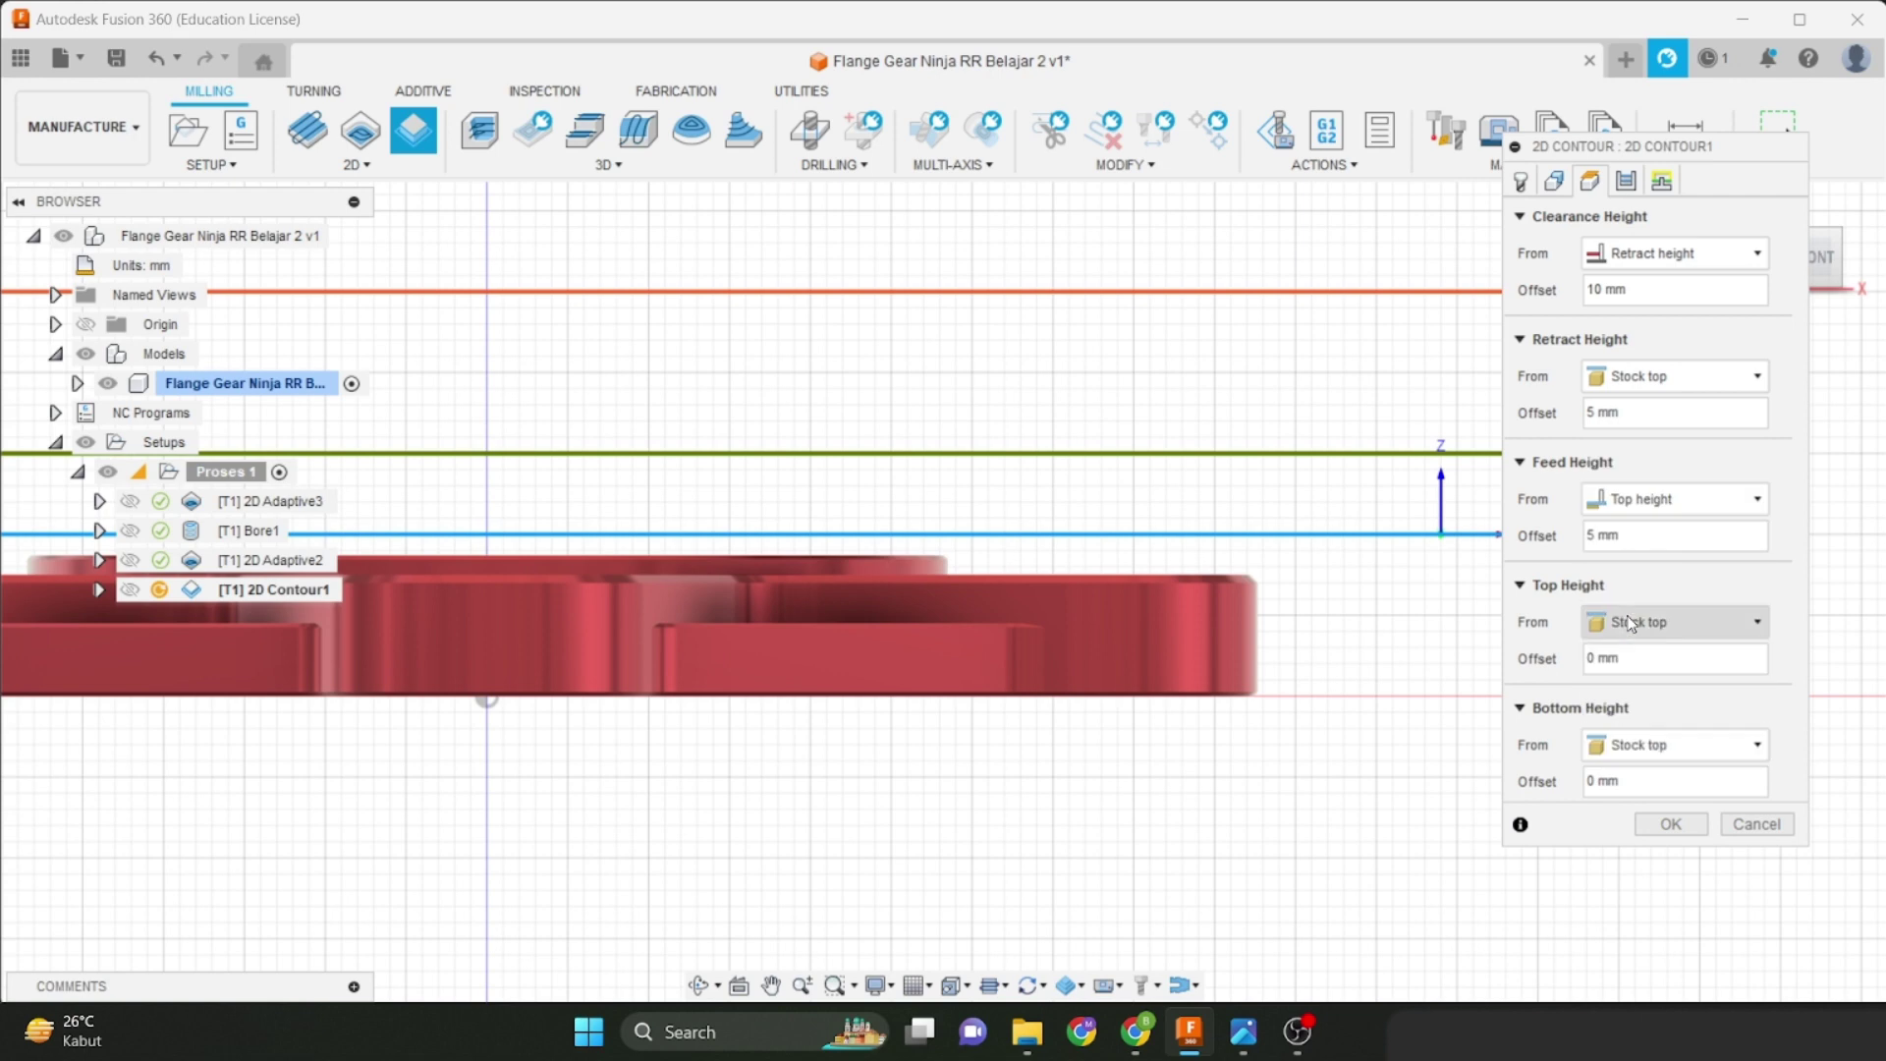
double_click(1594, 781)
text(-10)
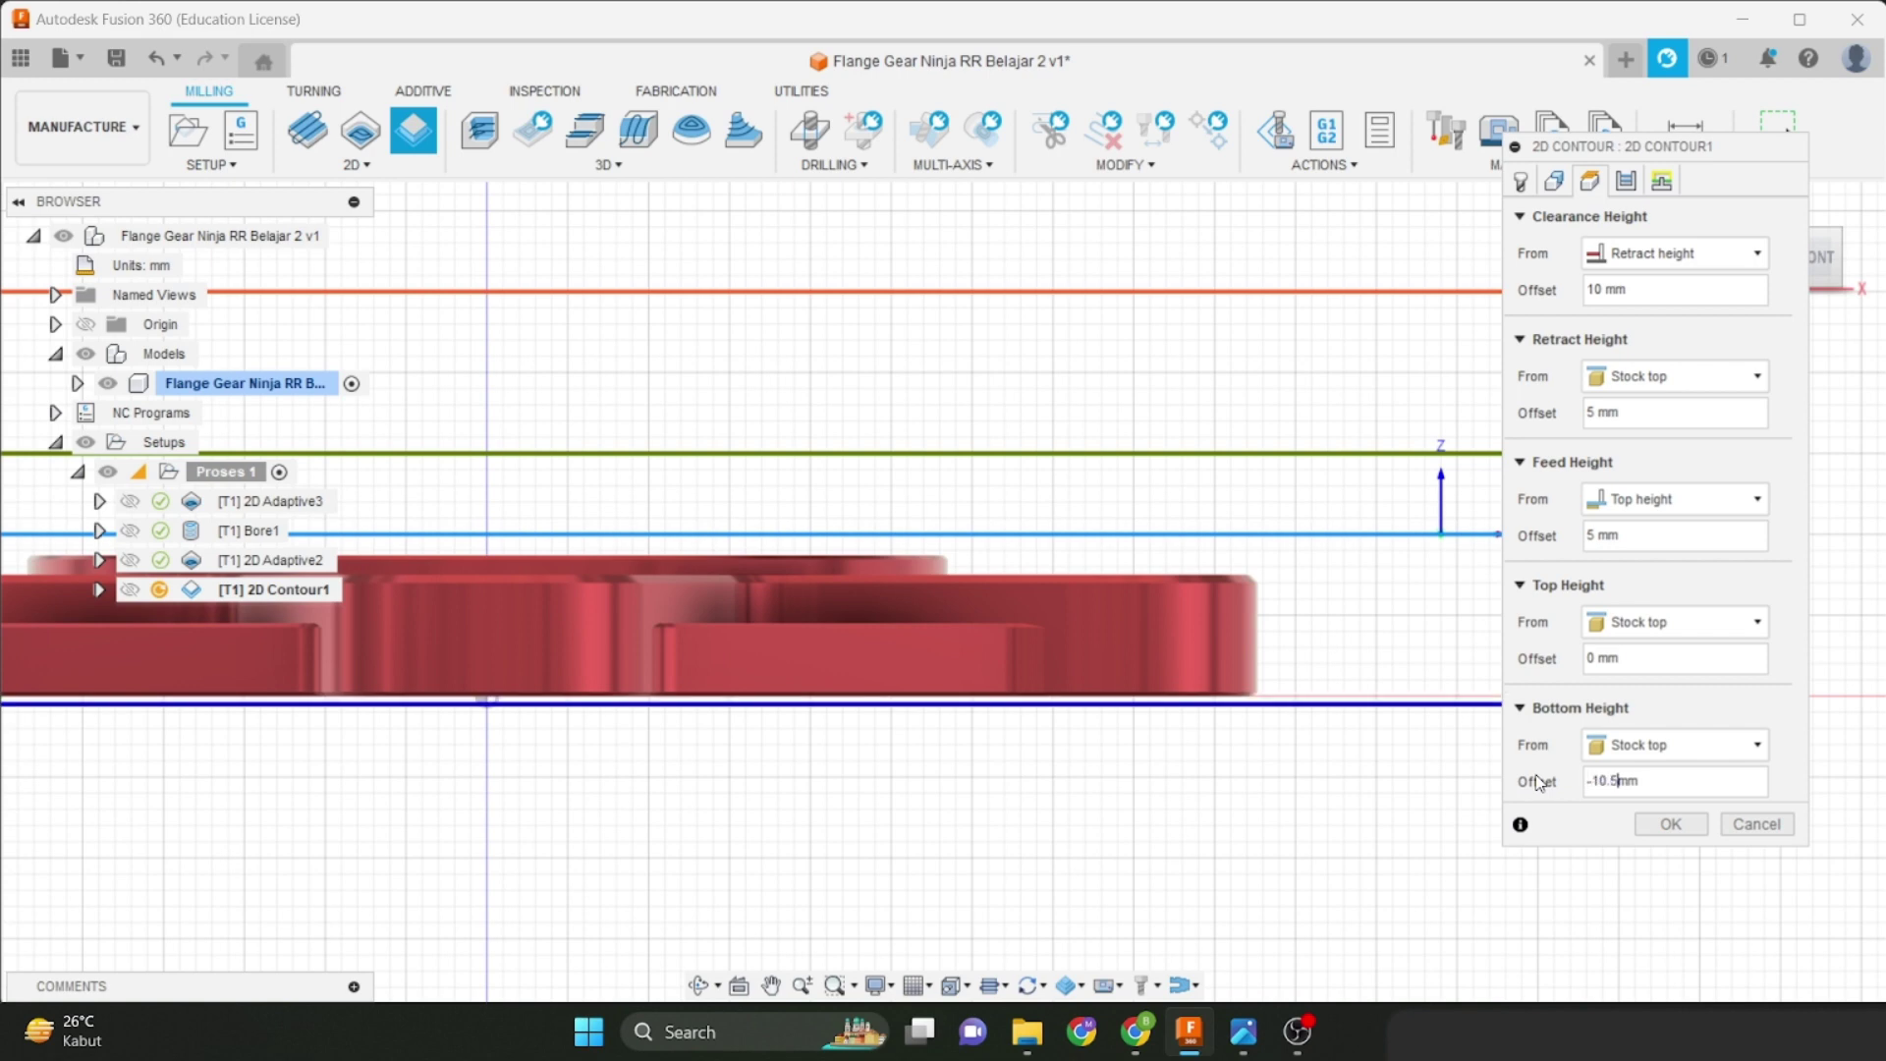
text(.5)
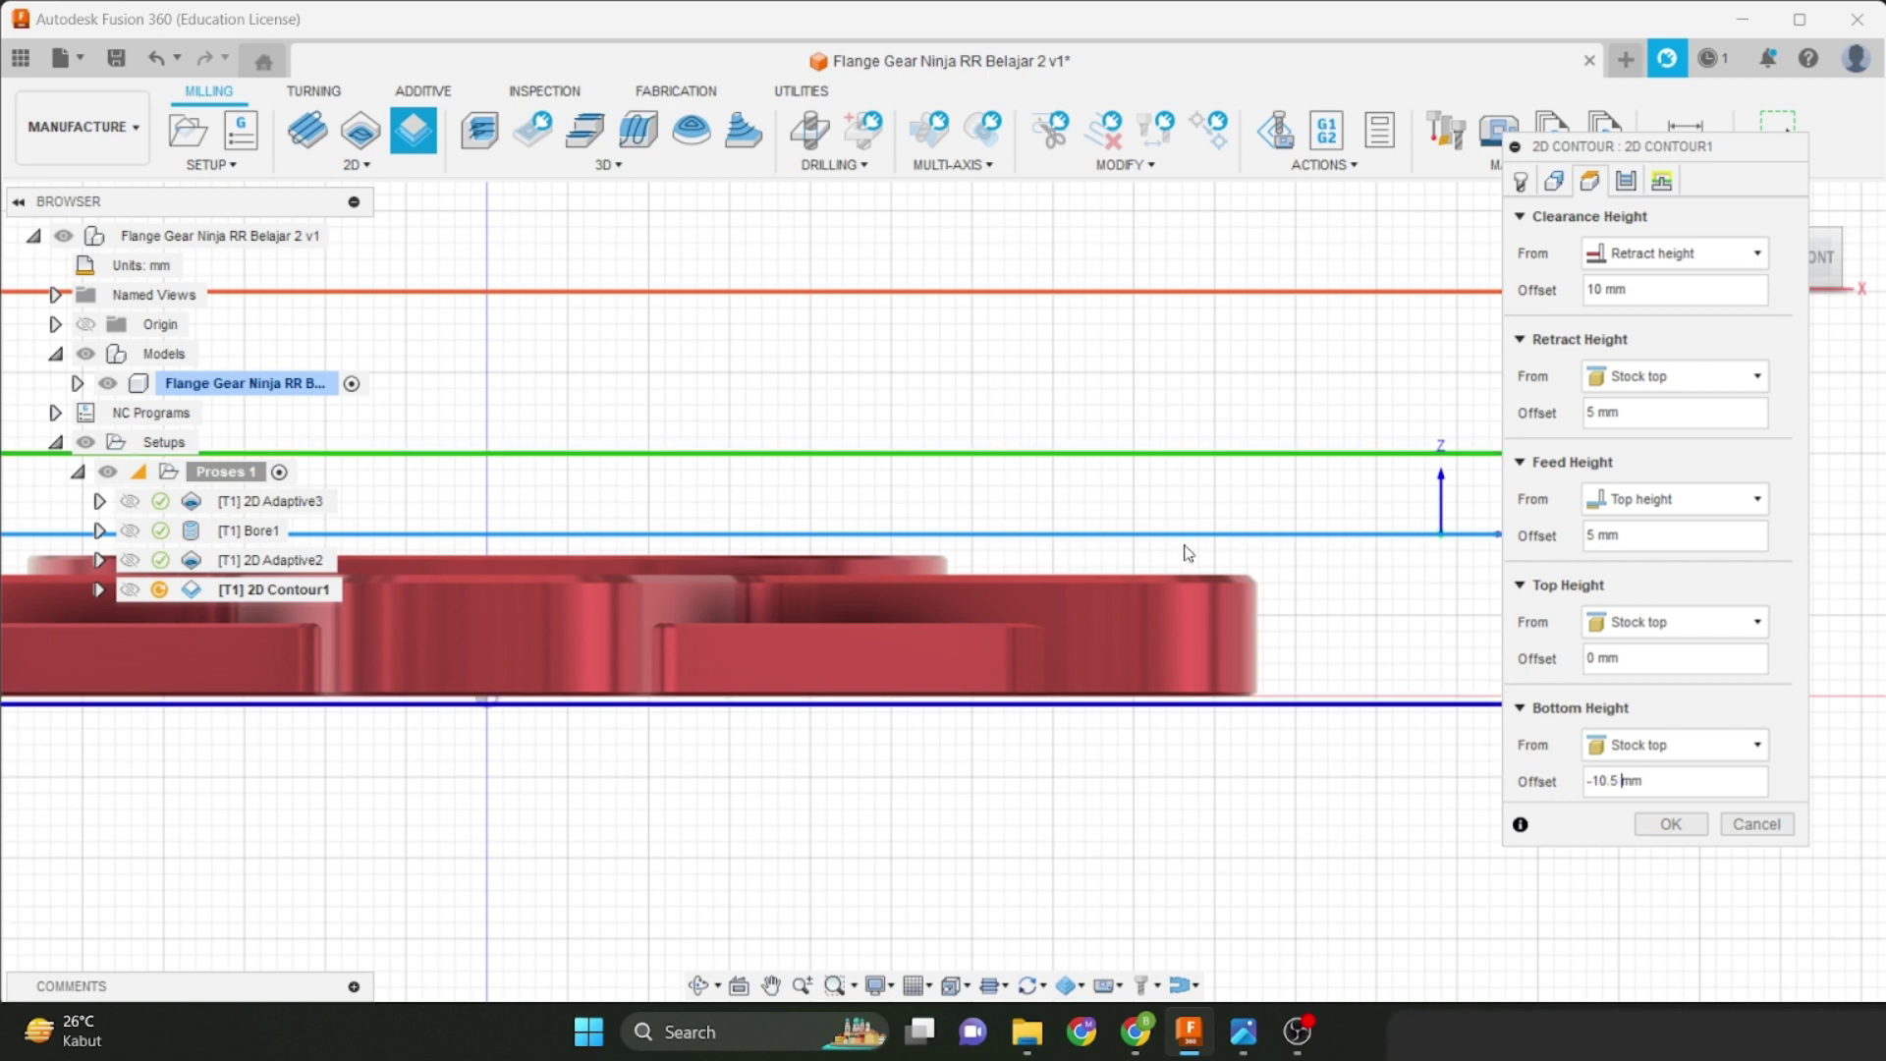
Display the model in wireframe and set the 2D Contour's top height offset to -6.5 mm from Stock top.
scroll(1179, 555, up, 2)
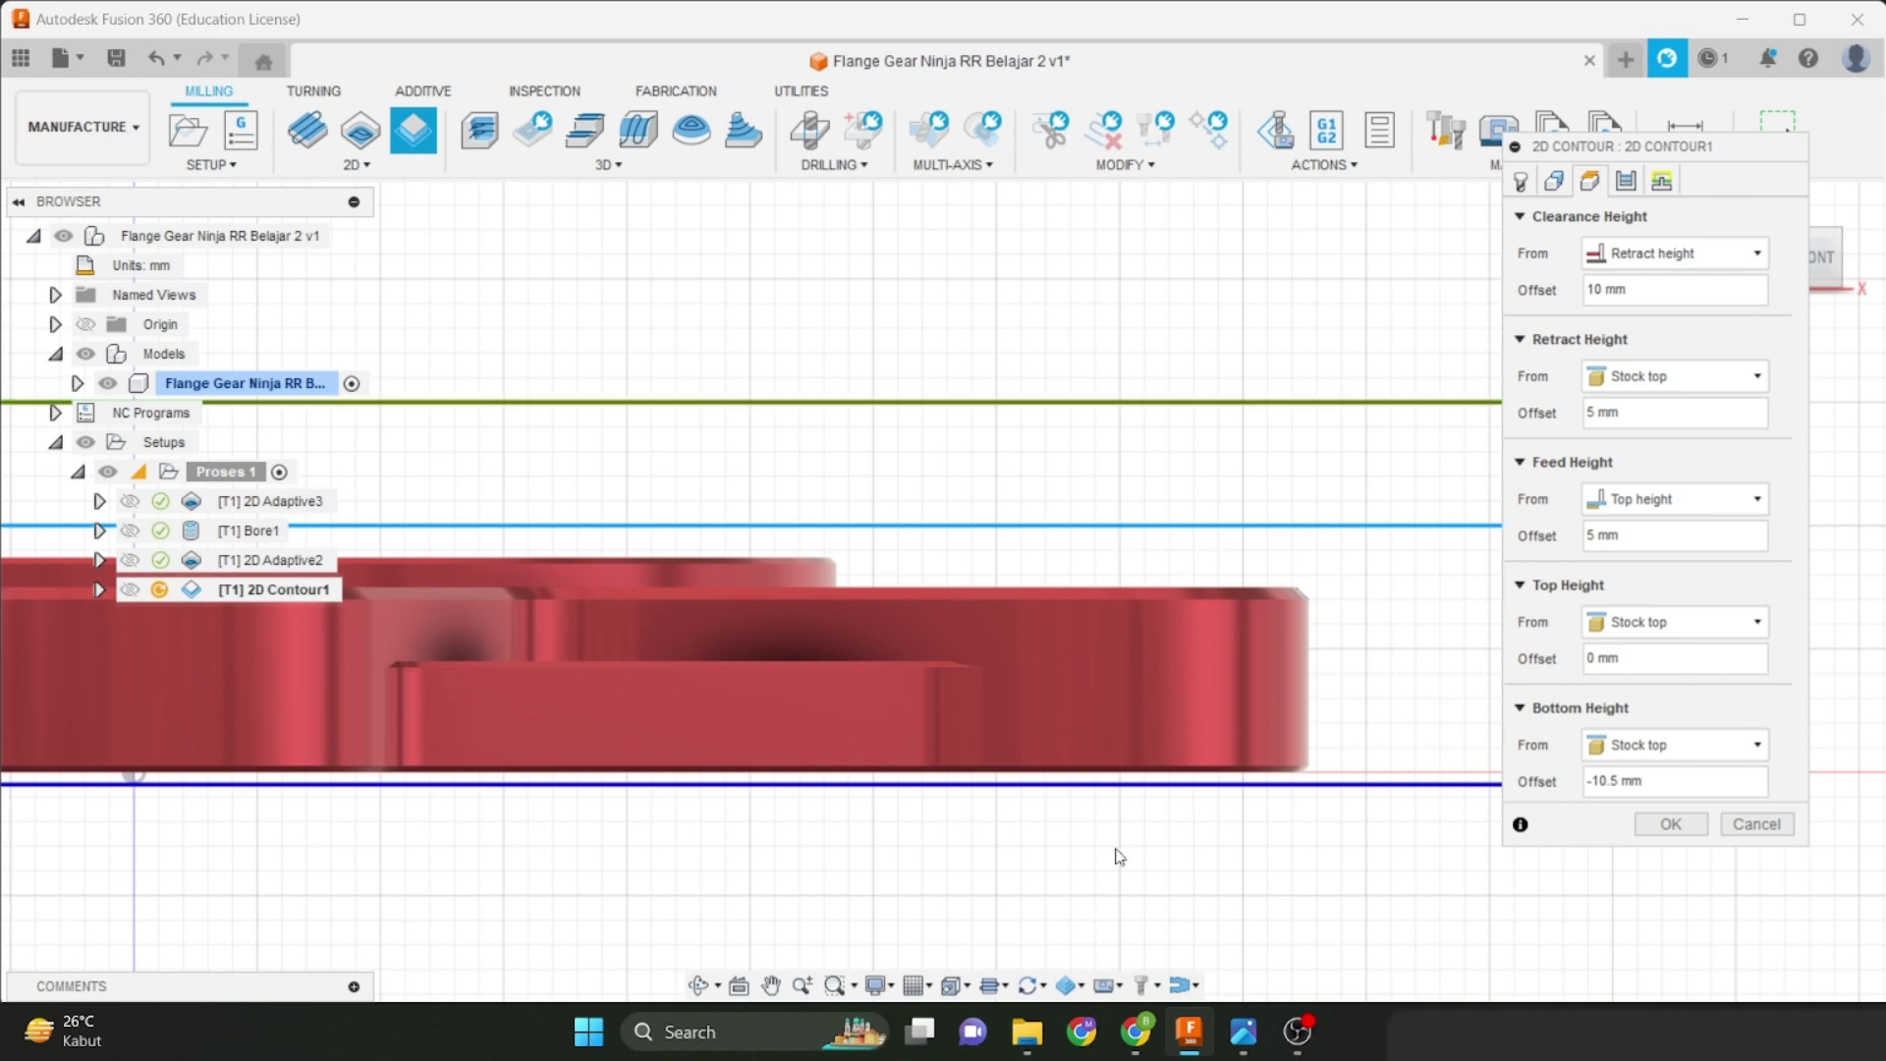
click(896, 985)
mouse_move(922, 811)
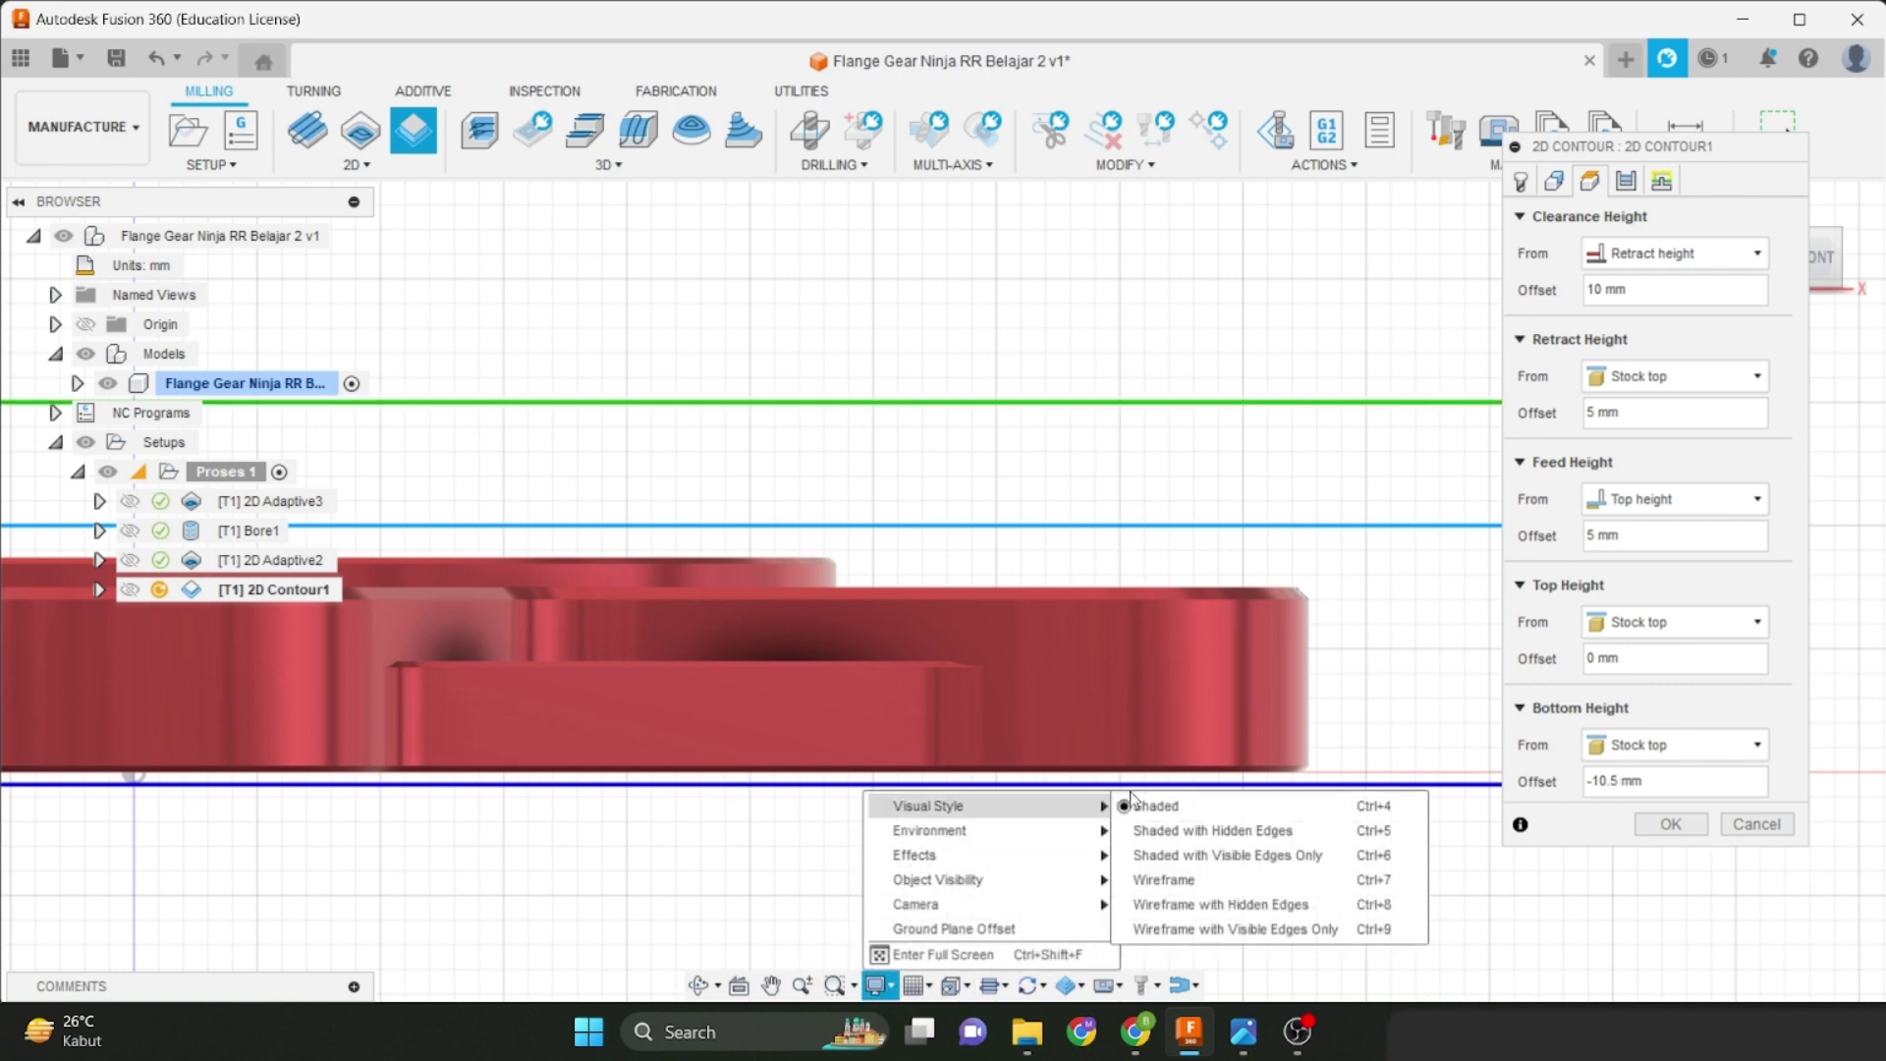
click(1186, 881)
scroll(1100, 682, up, 2)
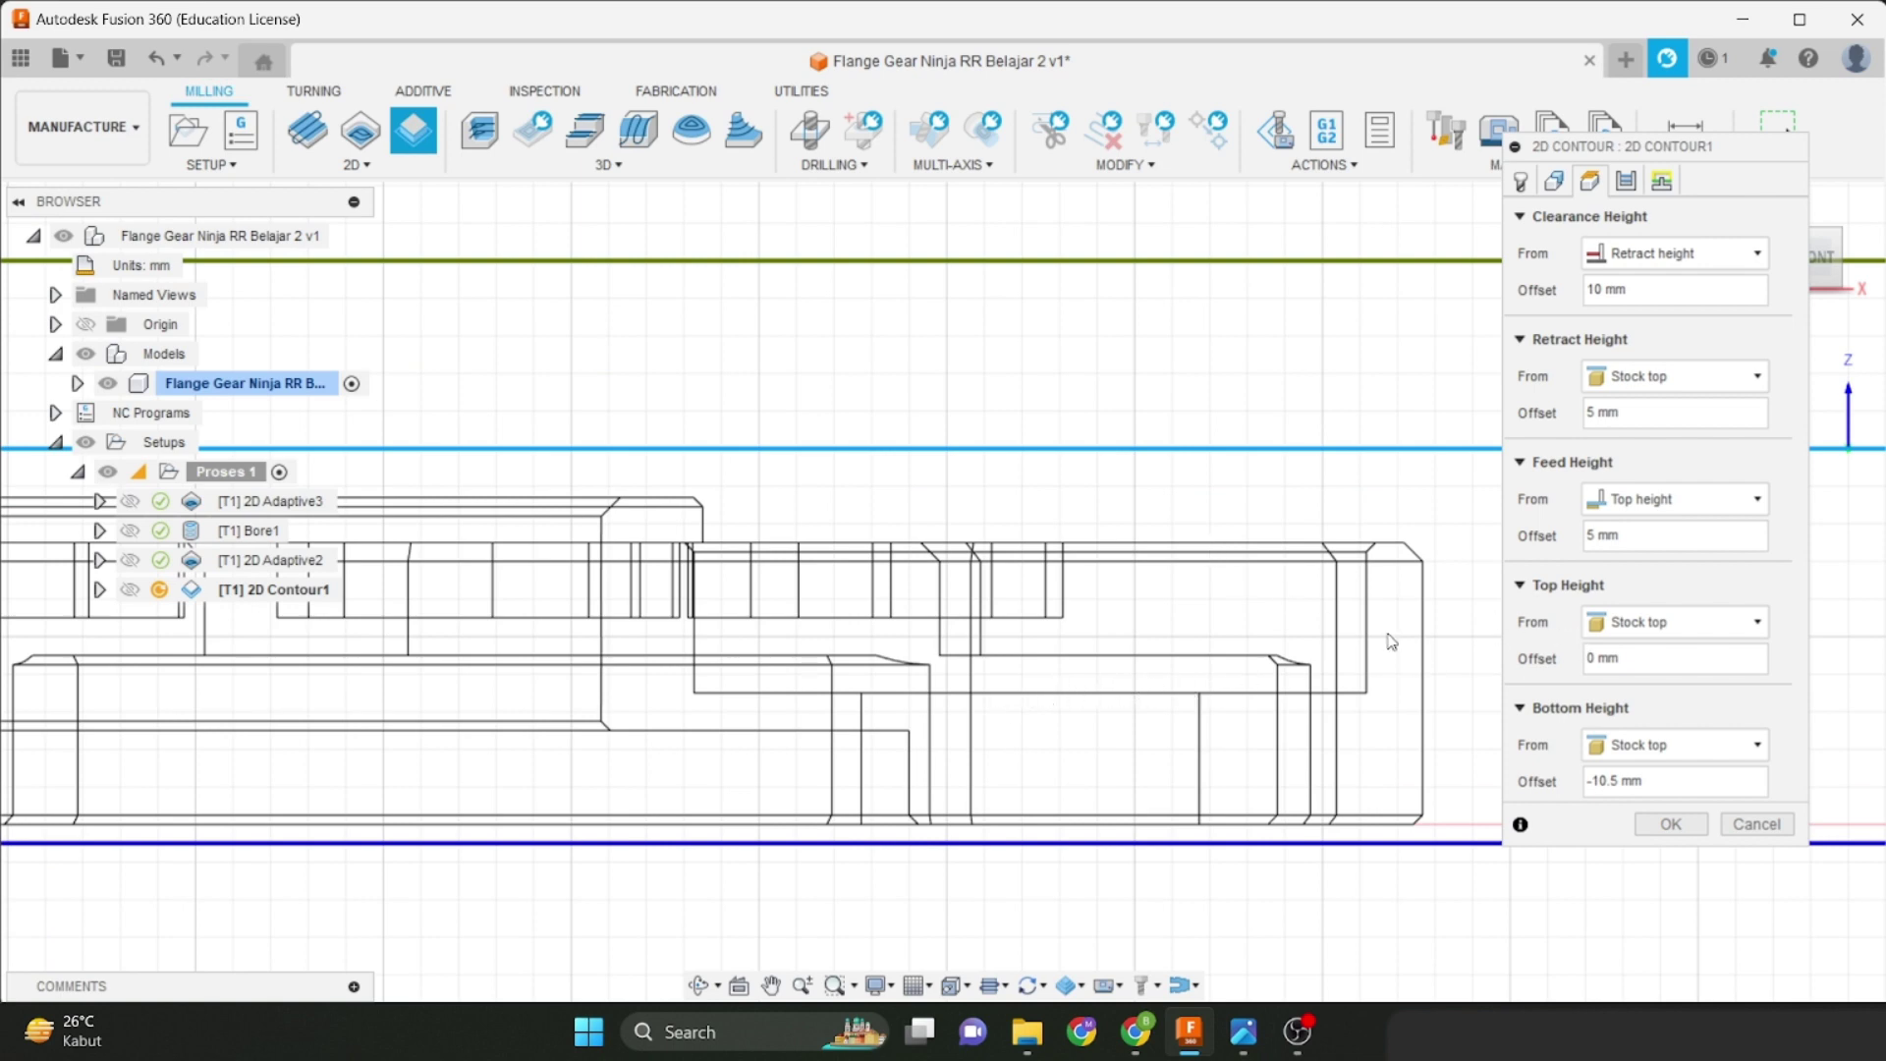
double_click(1591, 658)
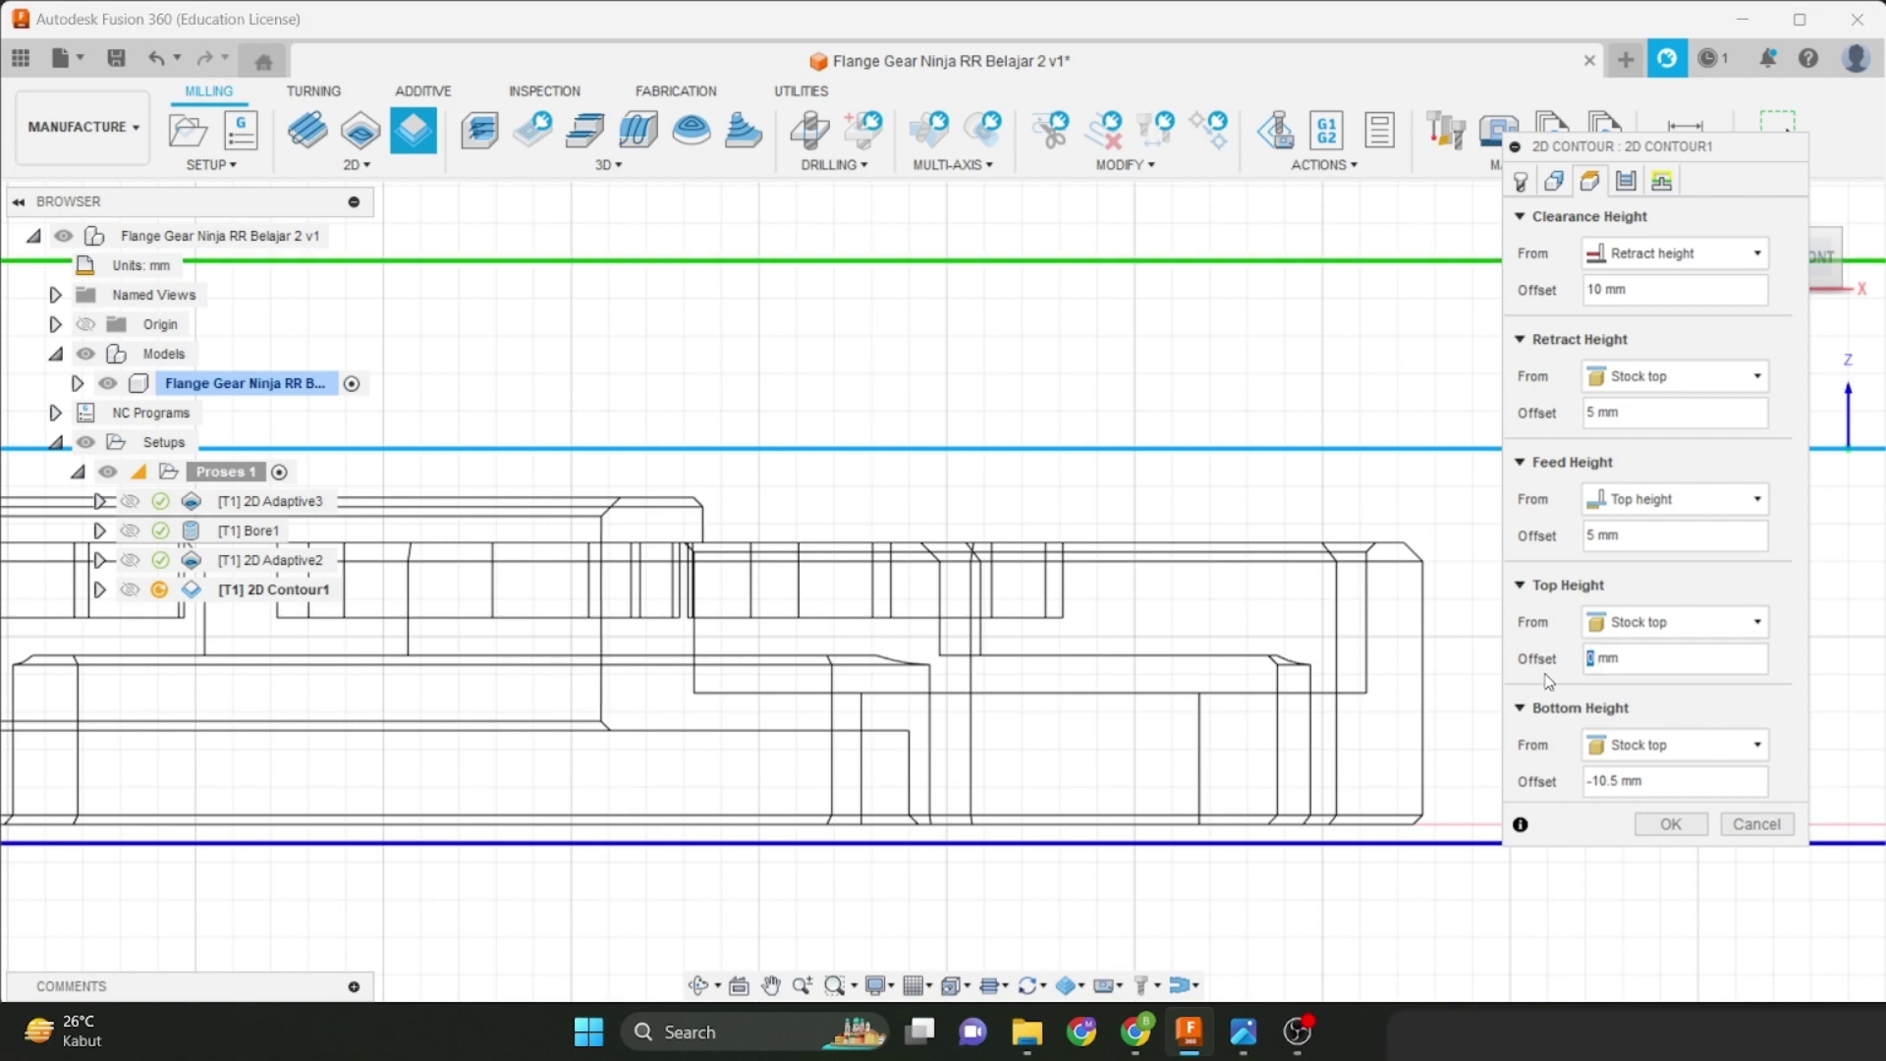
text(-6.5)
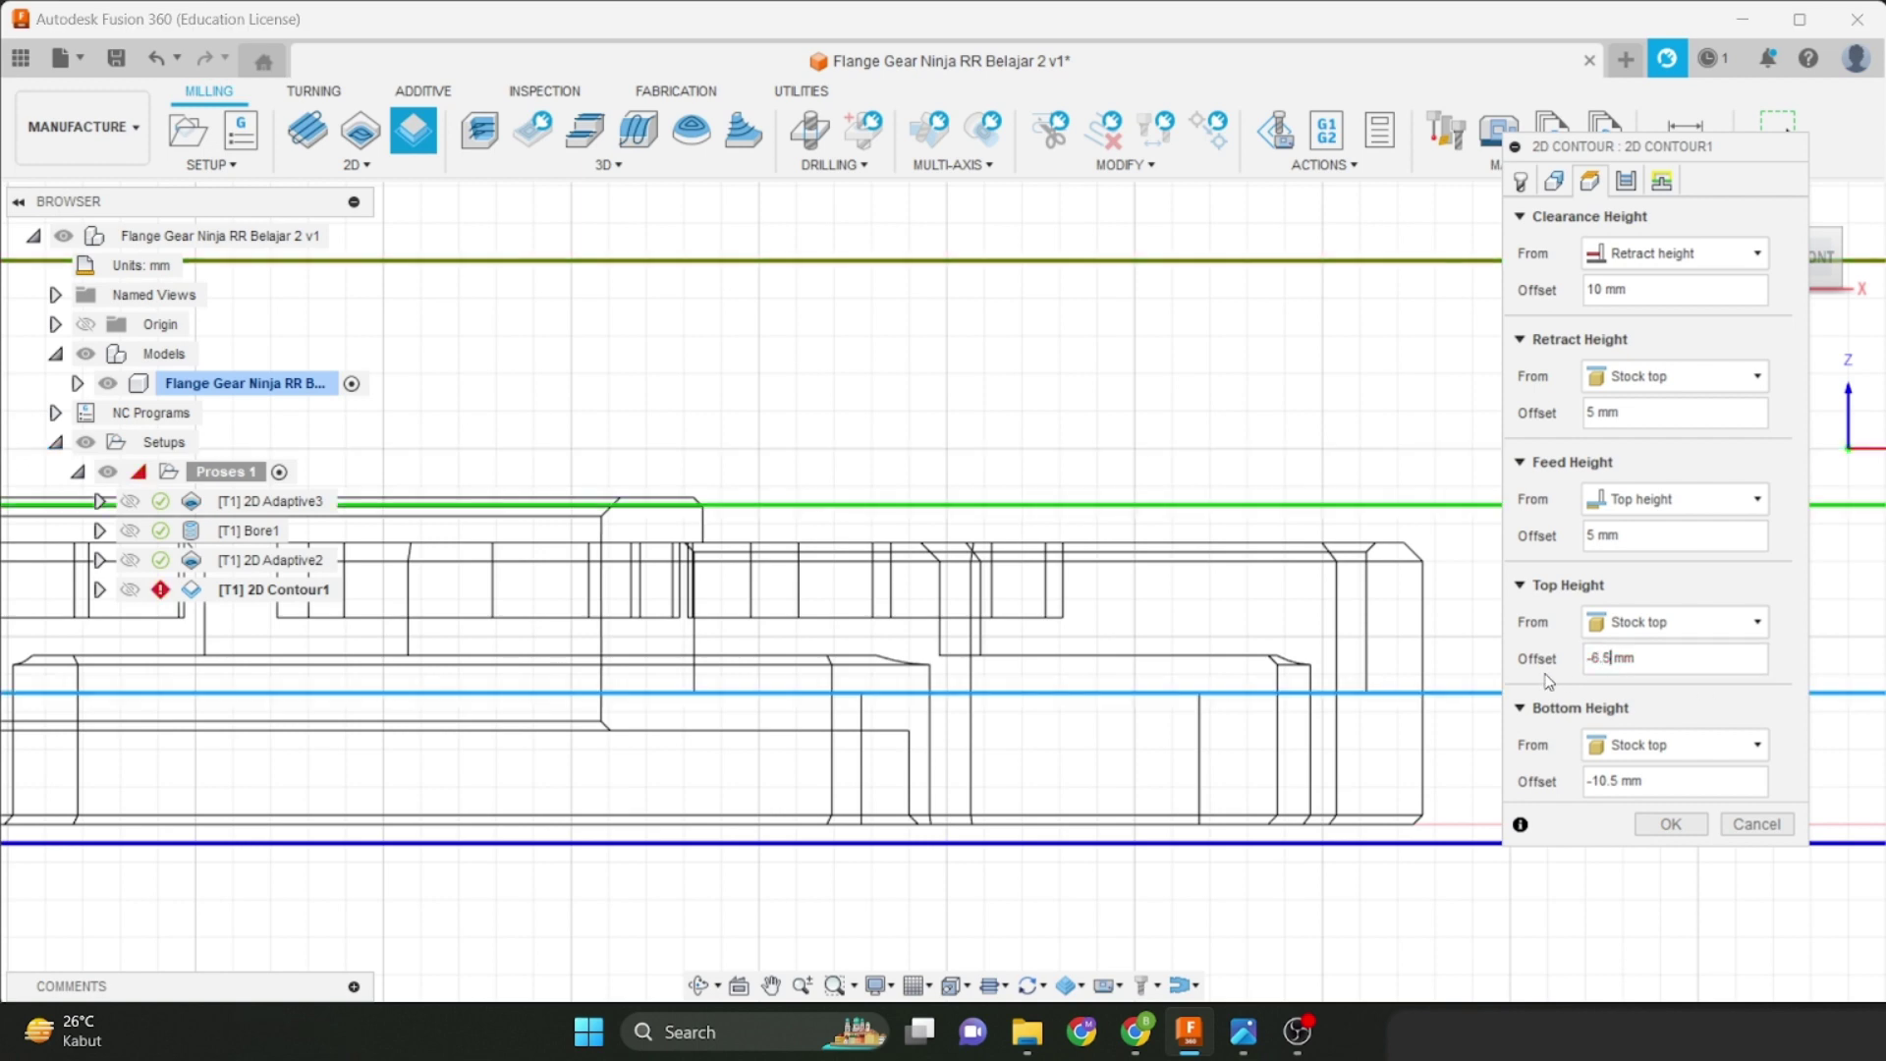
scroll(1074, 652, up, 2)
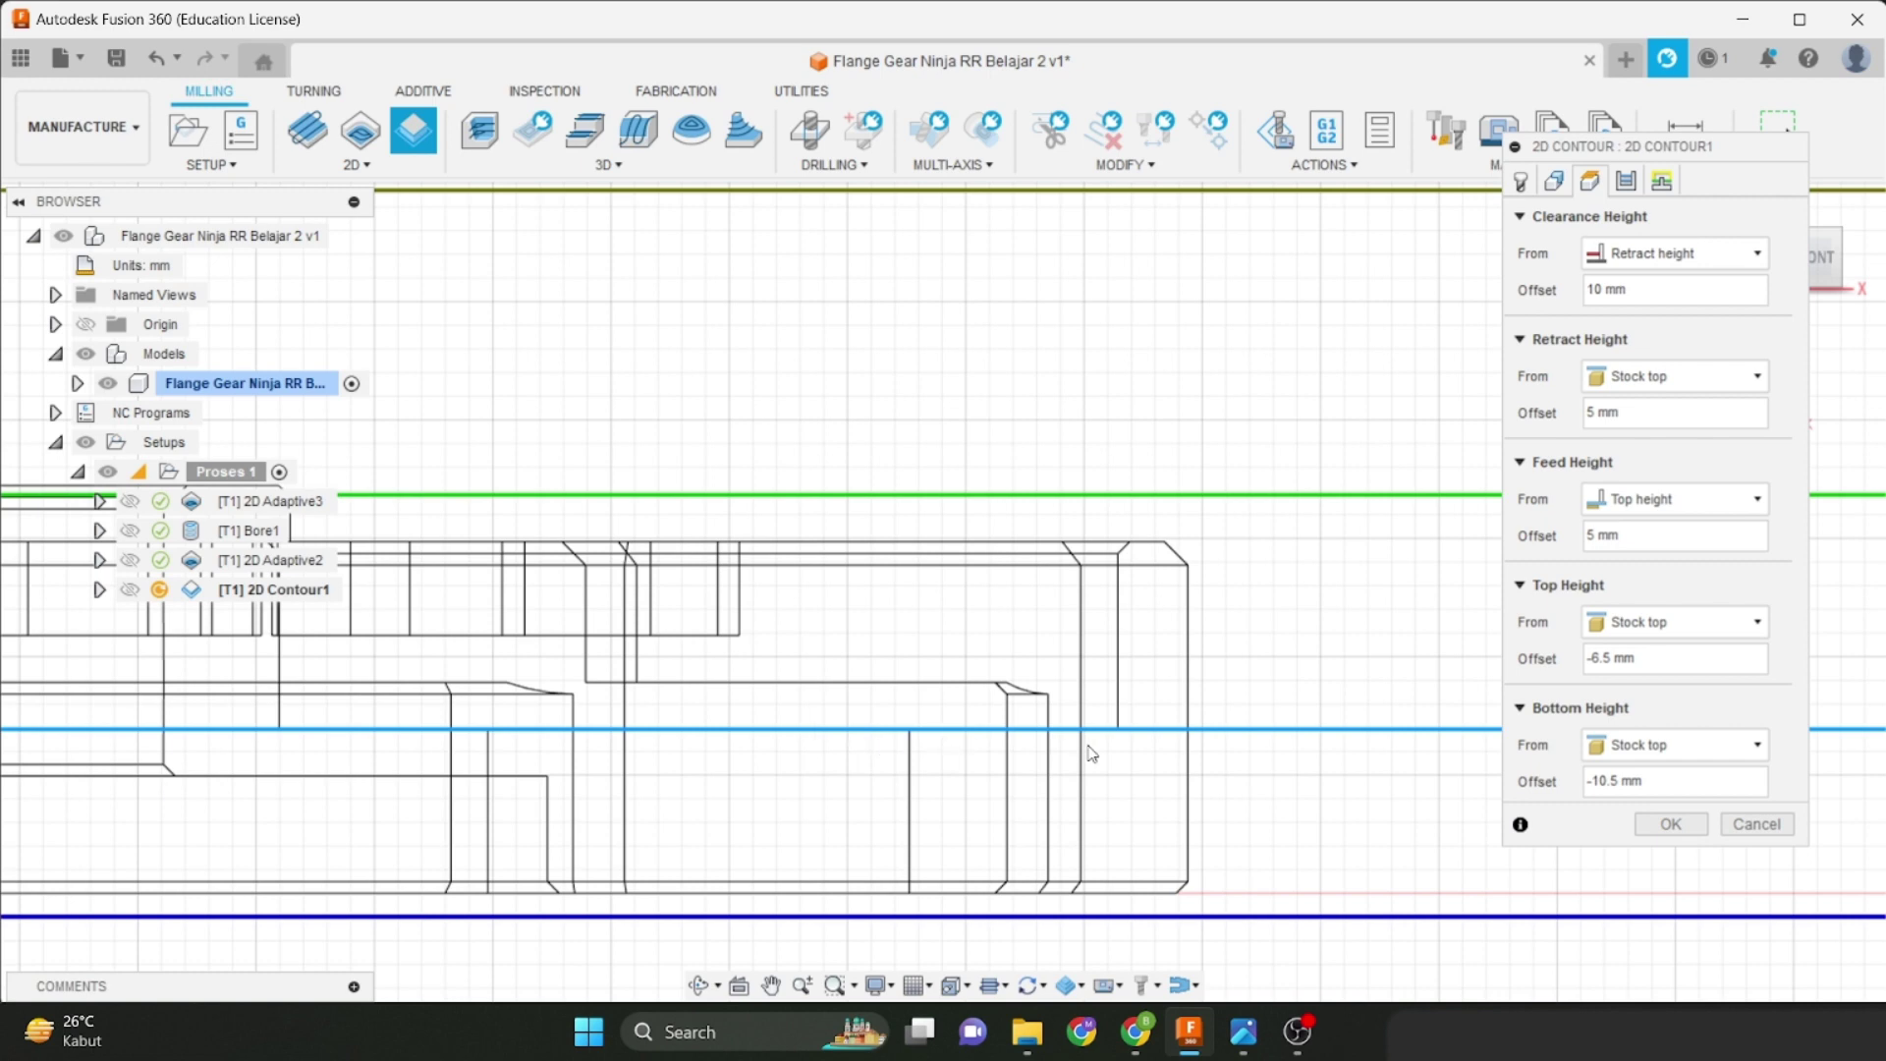
scroll(1091, 755, down, 2)
Restore the shaded visual style and return the whole flange gear to the home isometric view.
click(1627, 182)
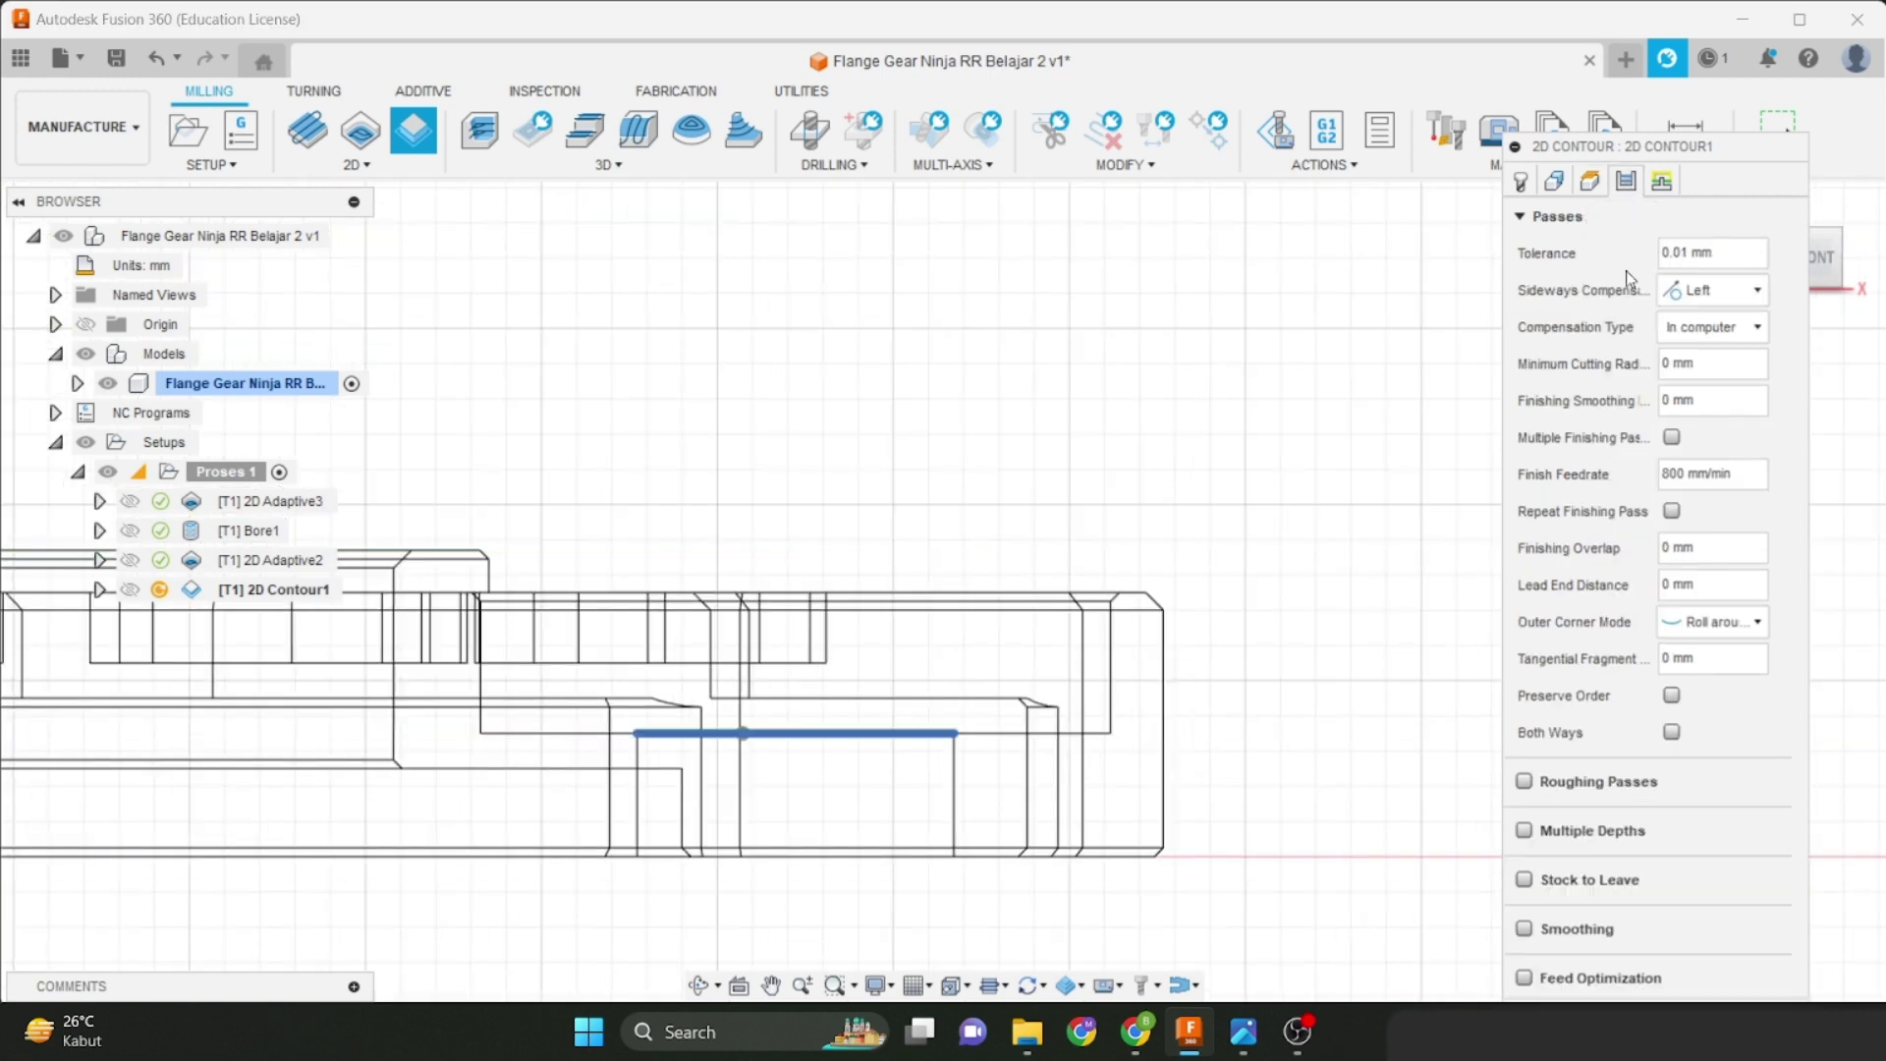
click(879, 985)
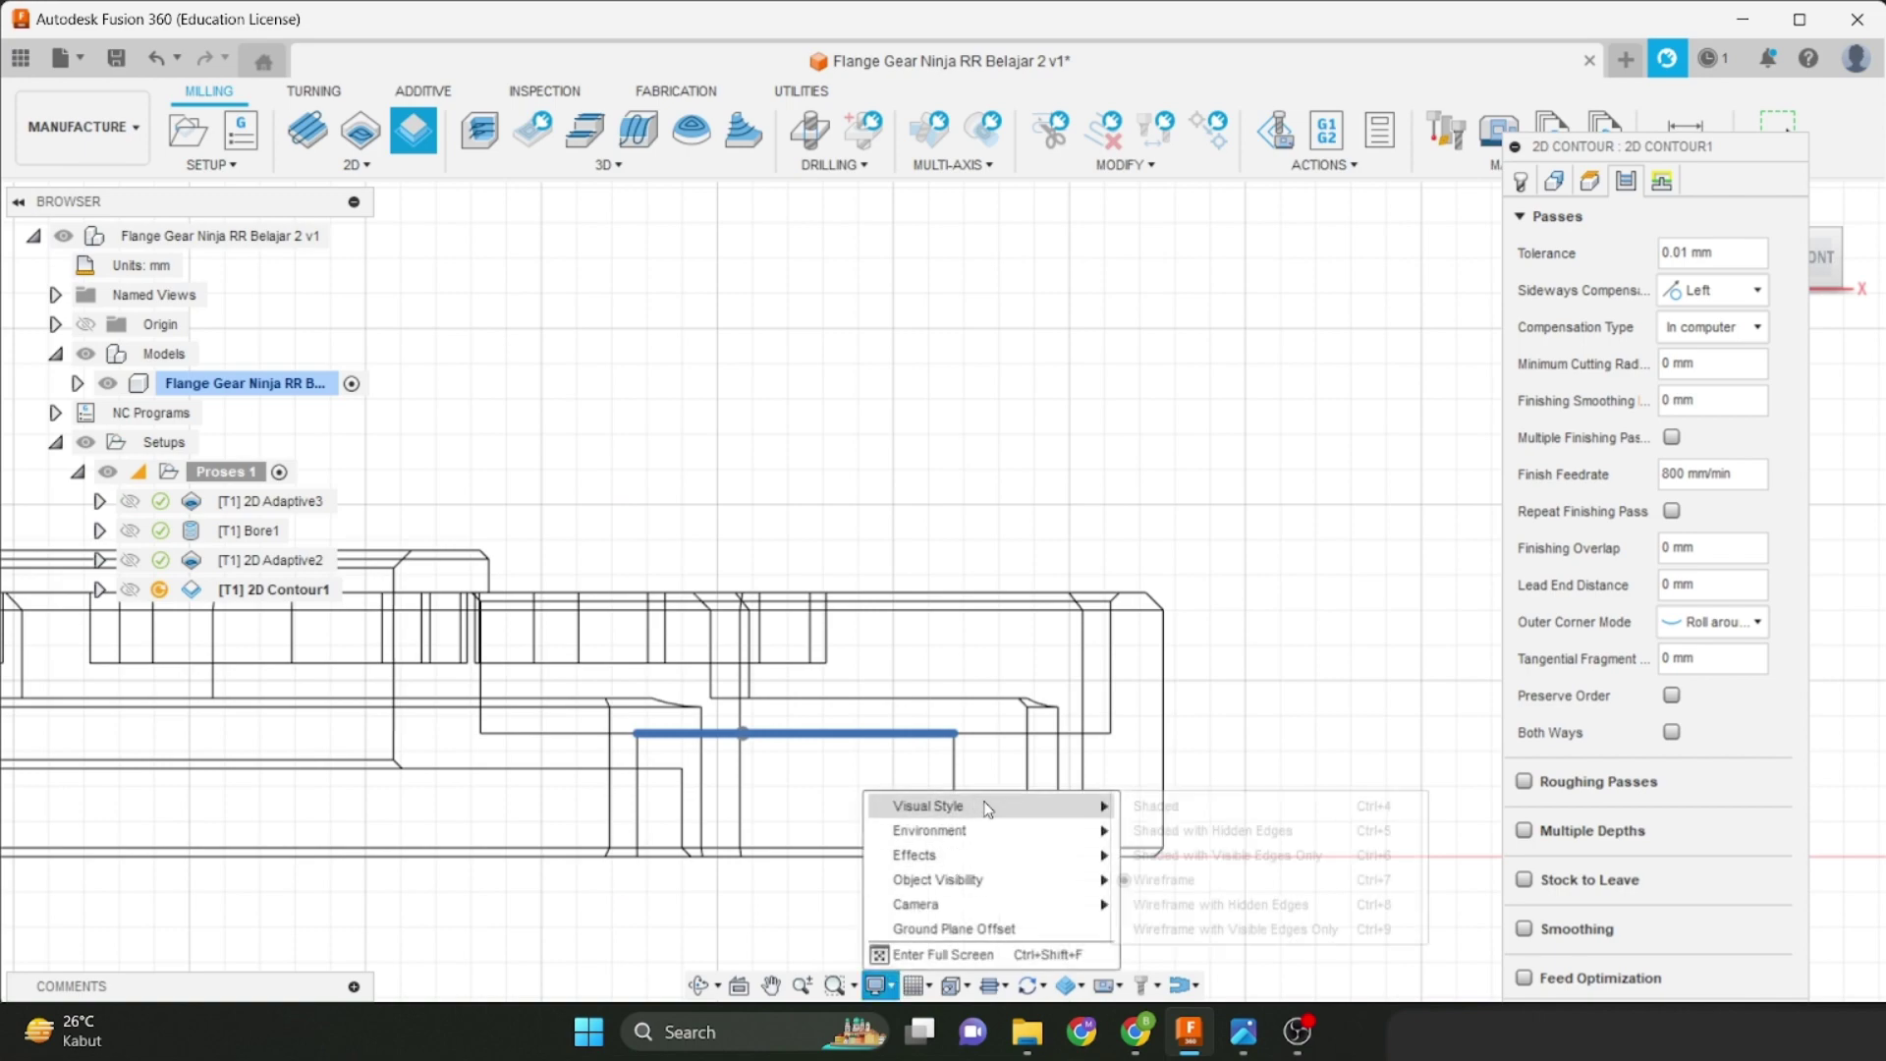
click(1162, 786)
scroll(1338, 509, down, 2)
key(F6)
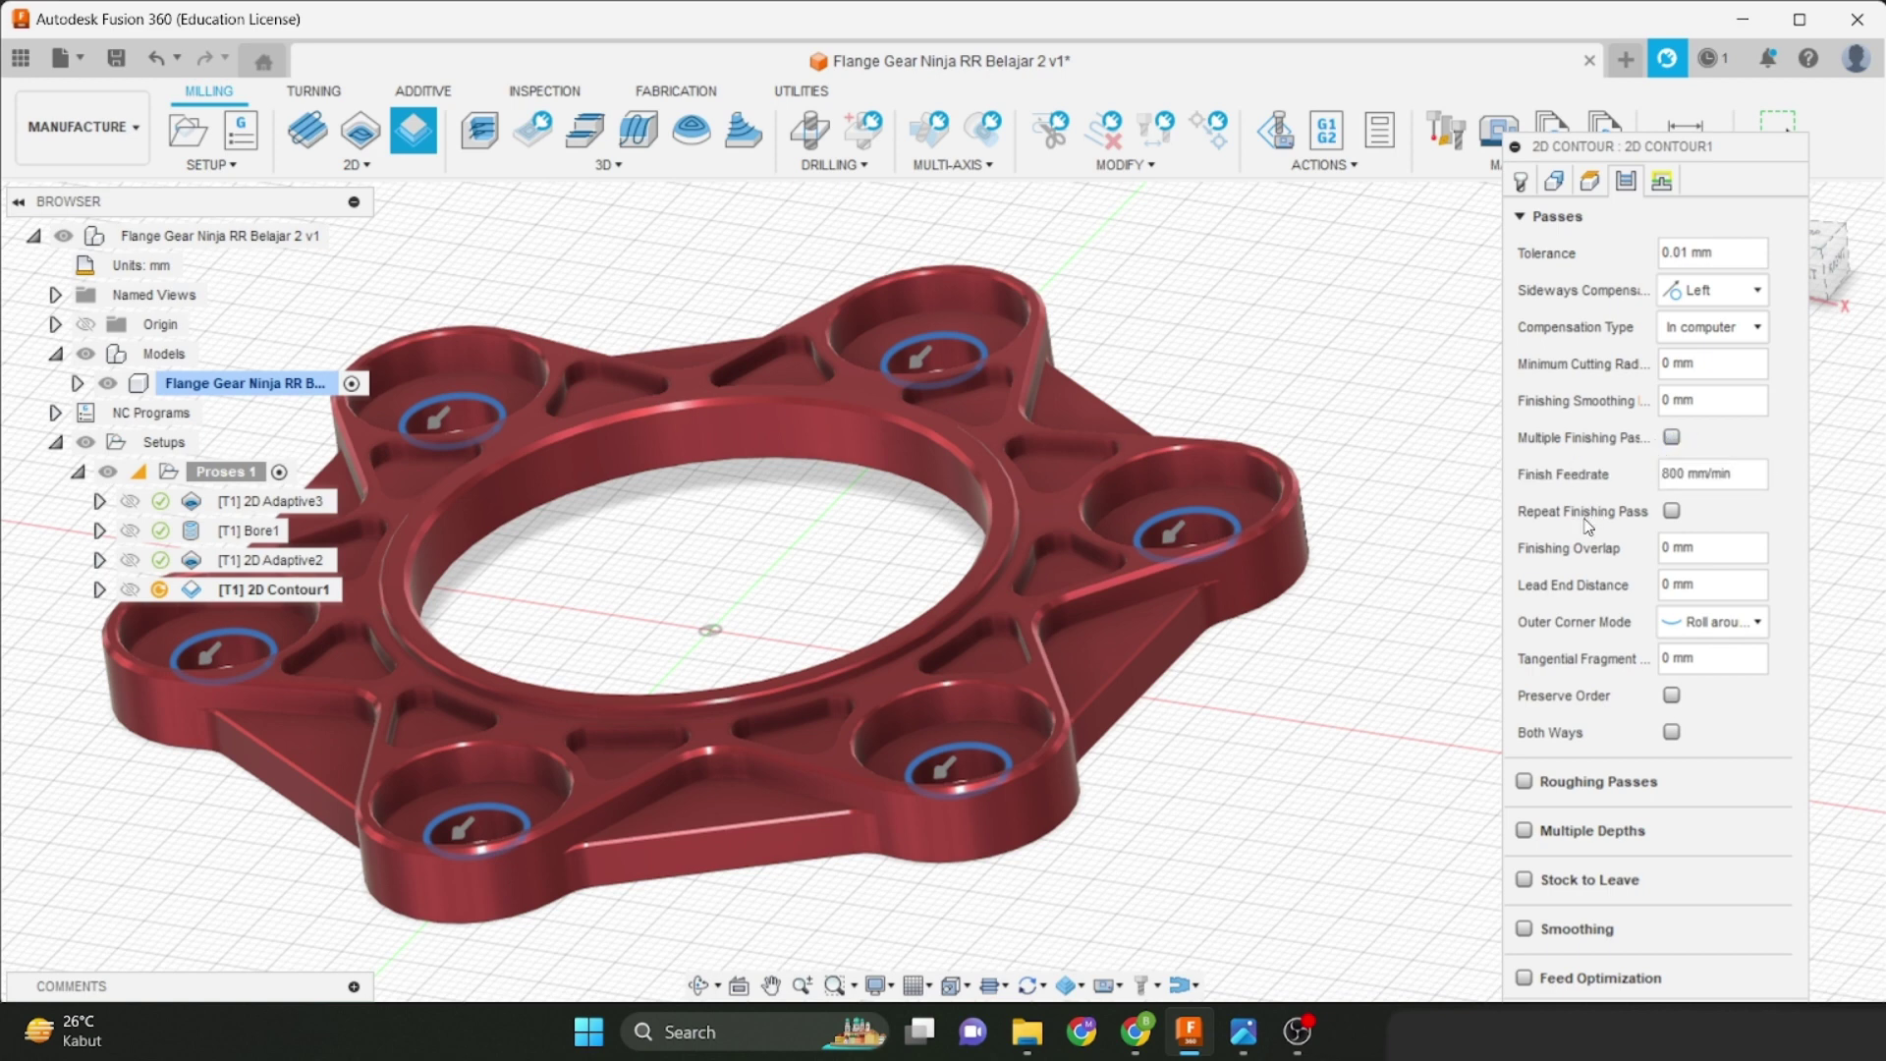
Check the 2D Contour's heights and passes, keeping Multiple Depths and Stock to Leave off, and generate the bolt-hole toolpath.
drag(1621, 155, 1605, 57)
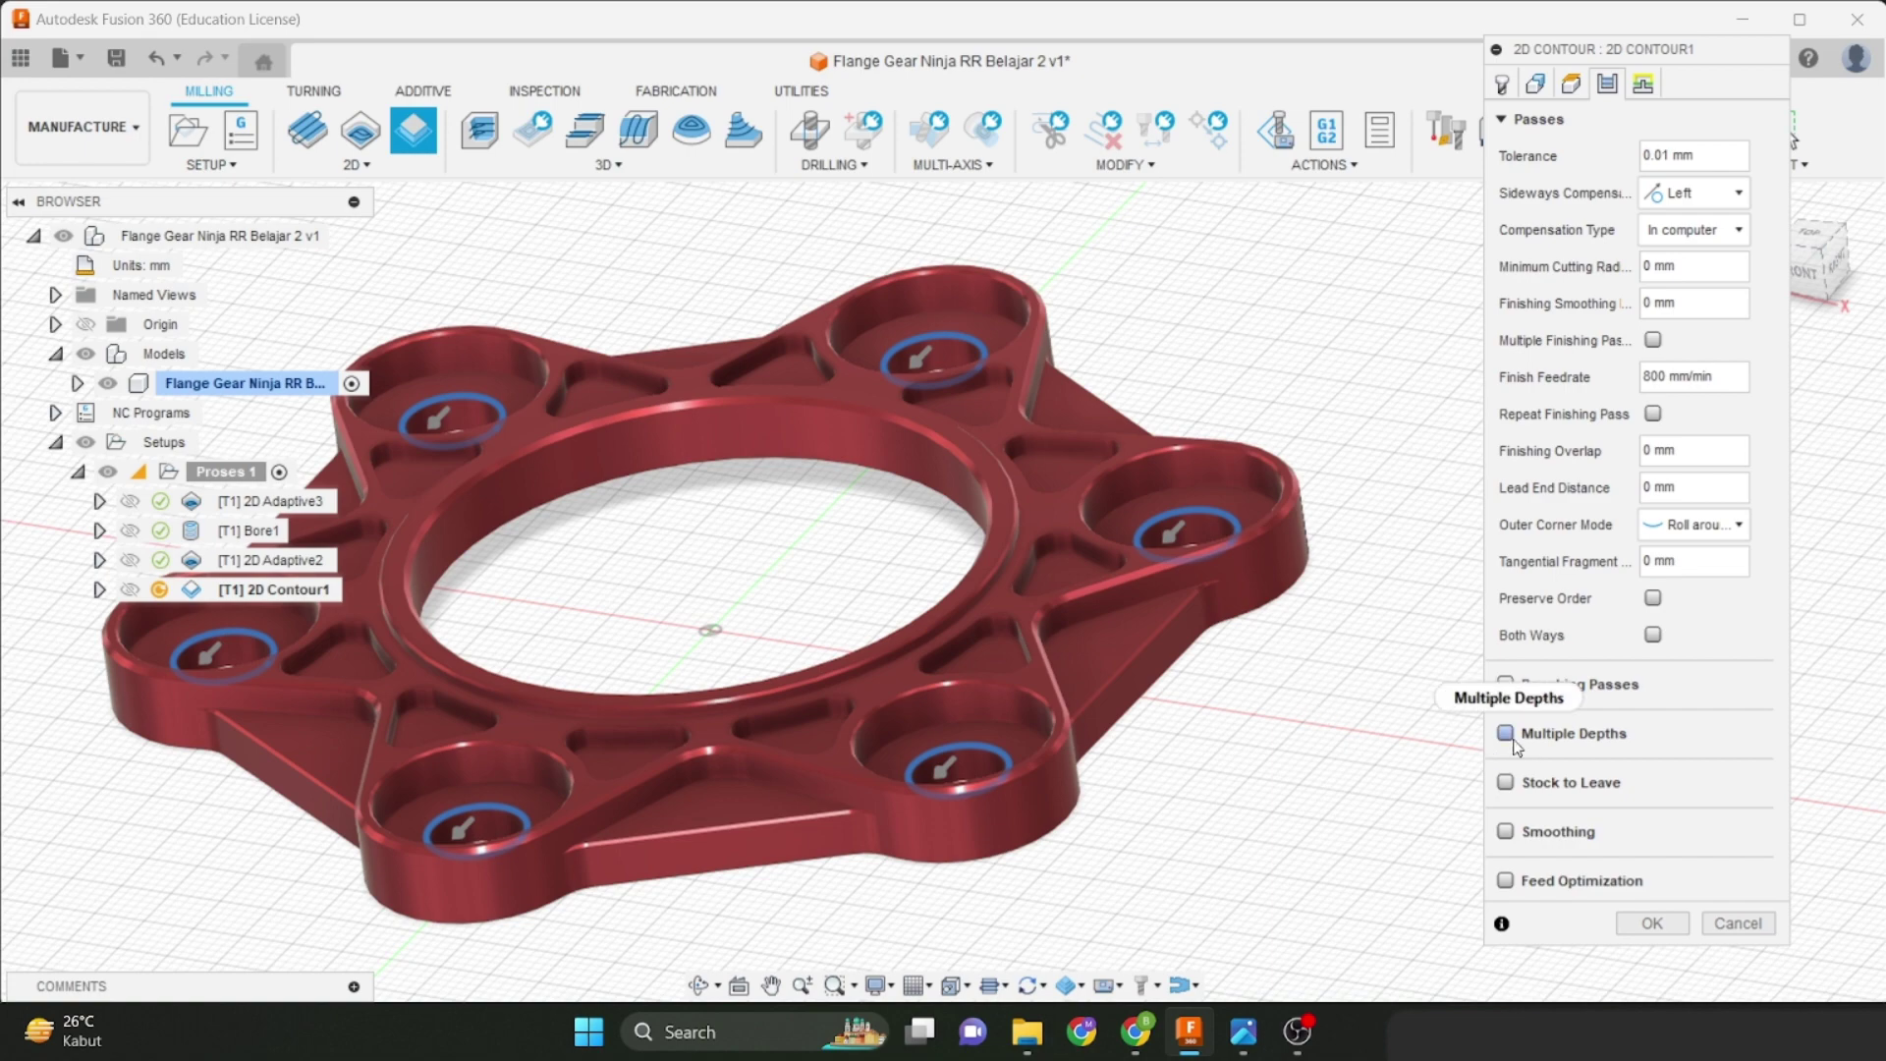
click(1570, 84)
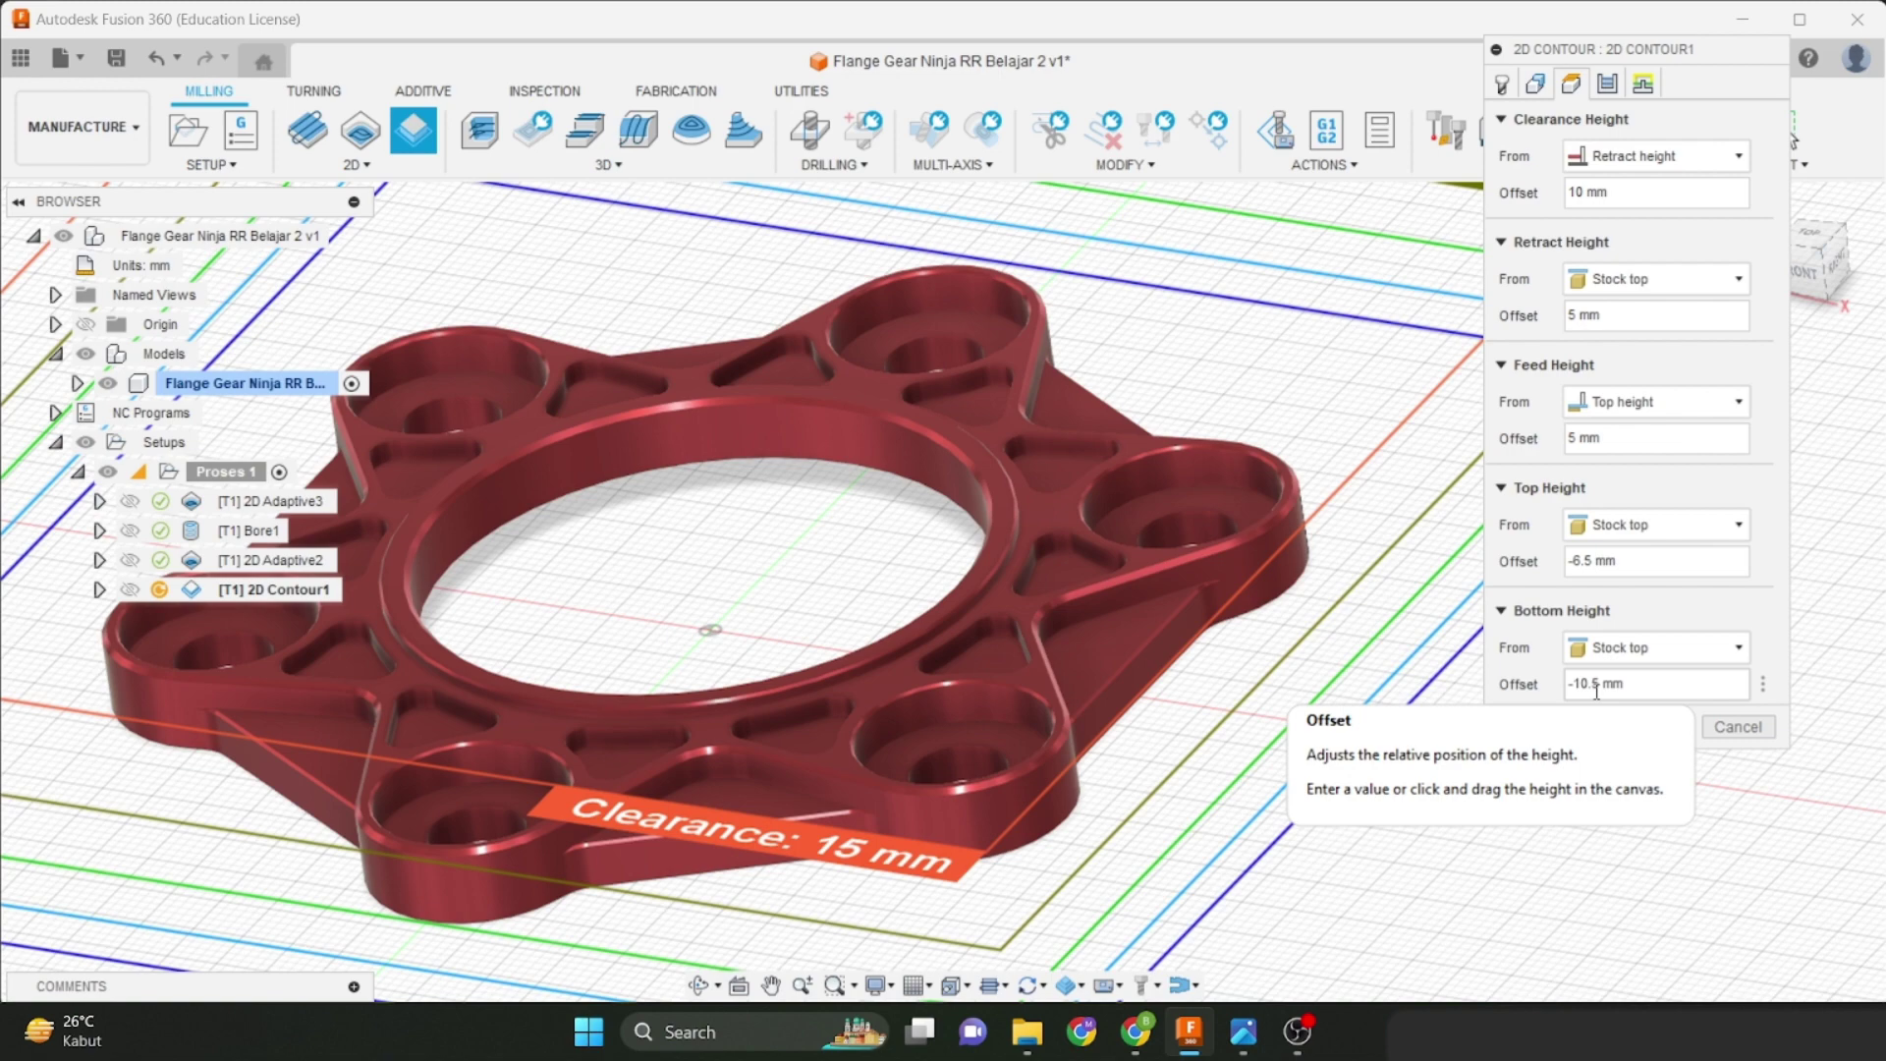
scroll(1183, 531, up, 3)
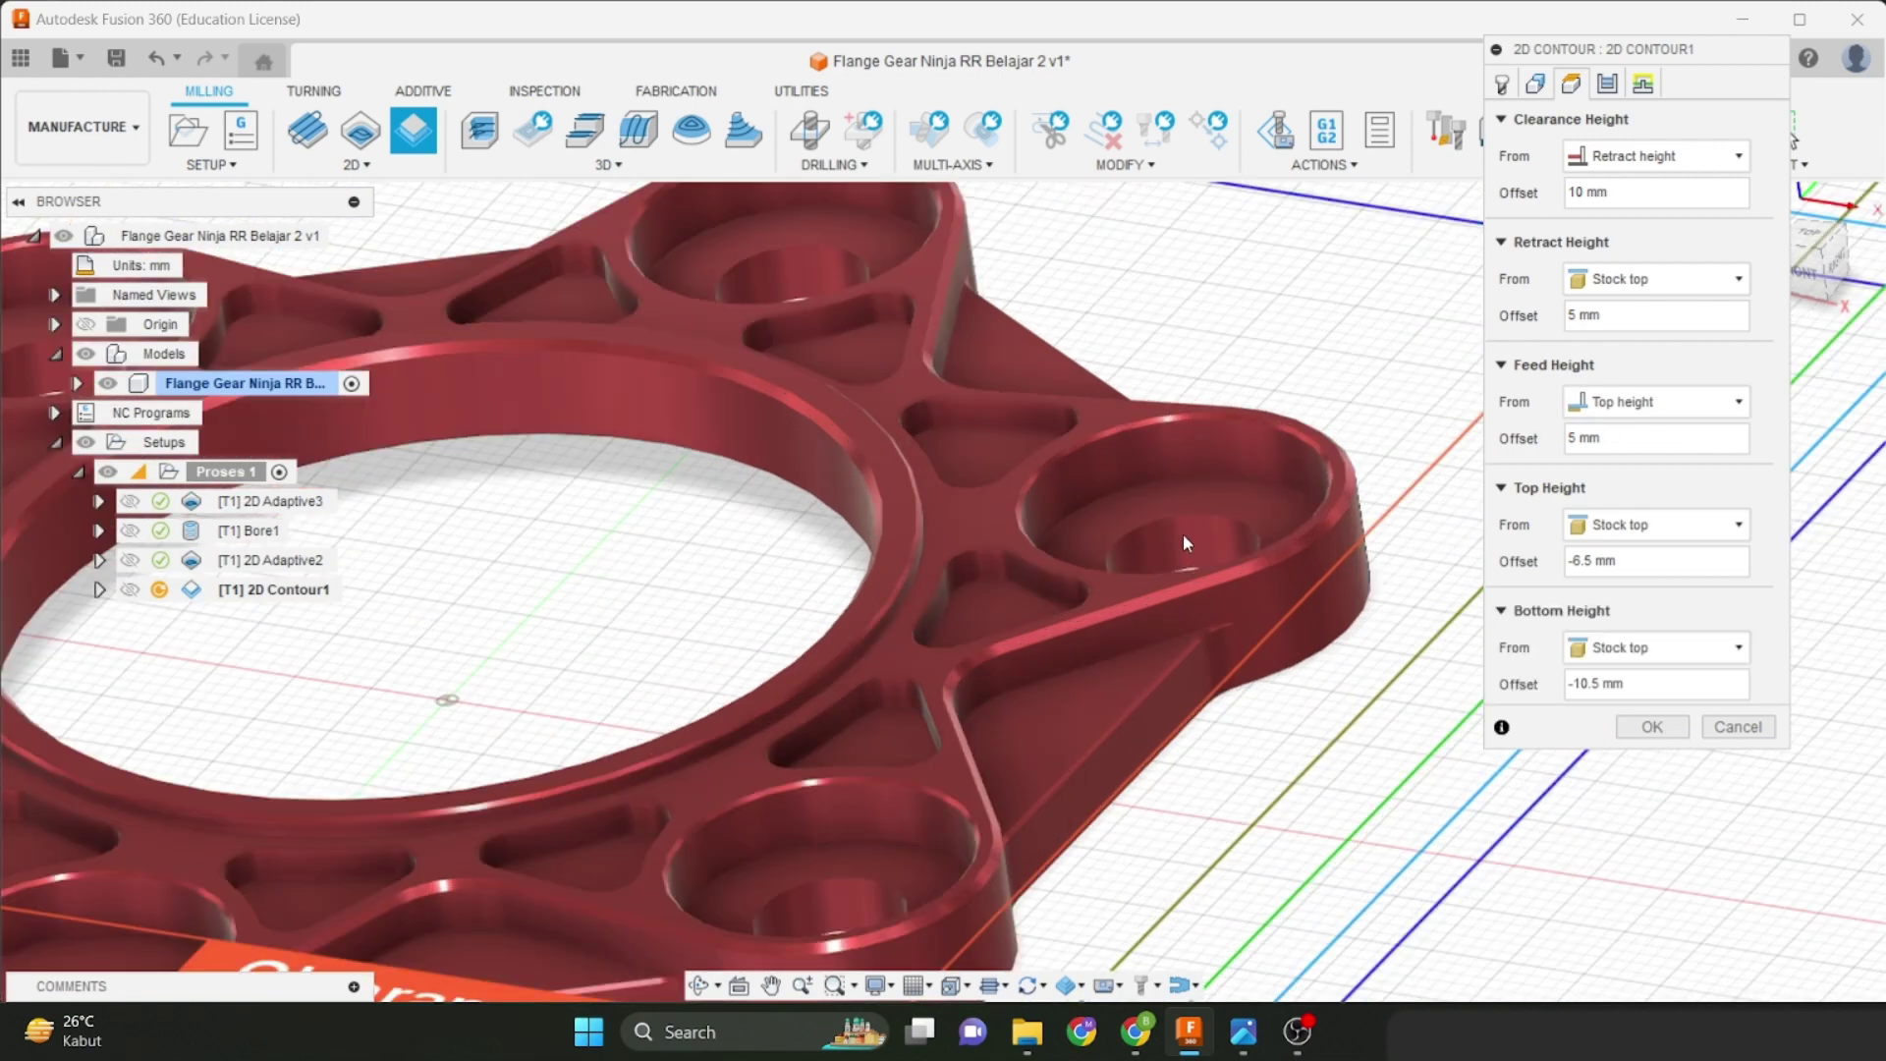
click(1607, 82)
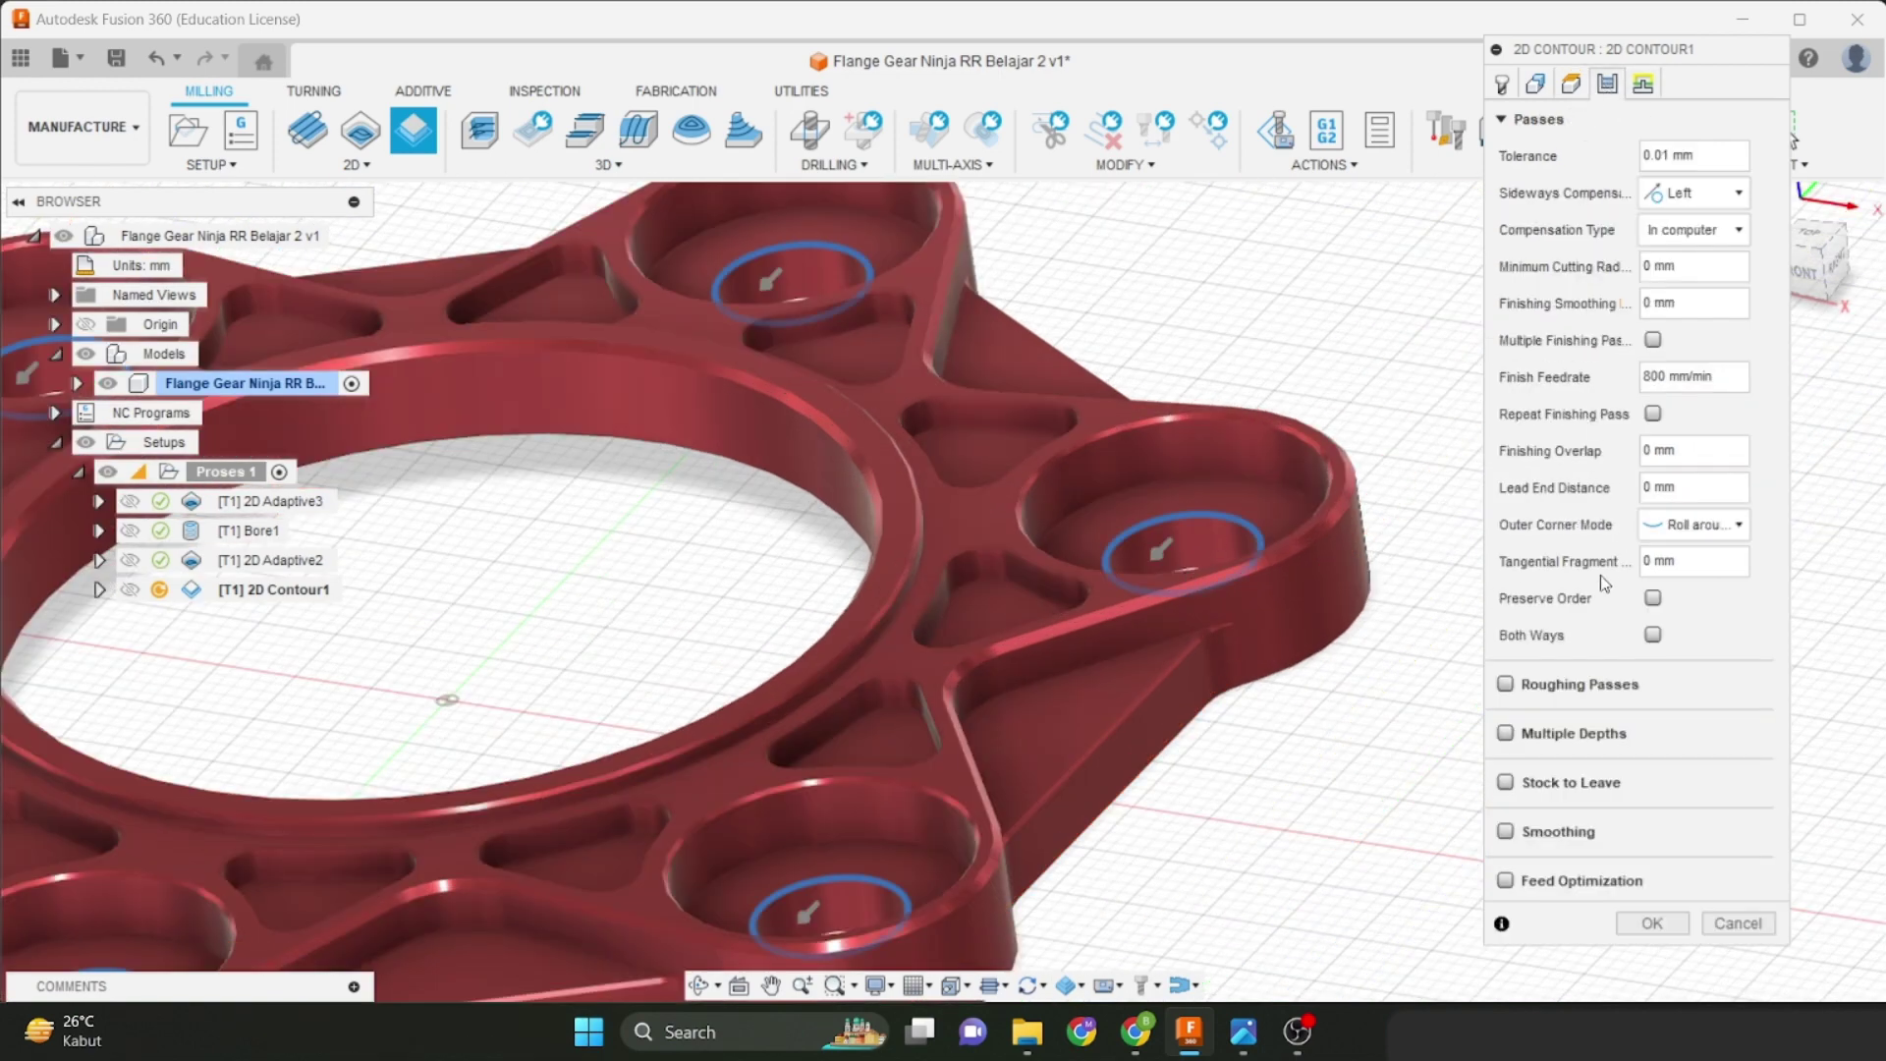
scroll(1338, 688, down, 3)
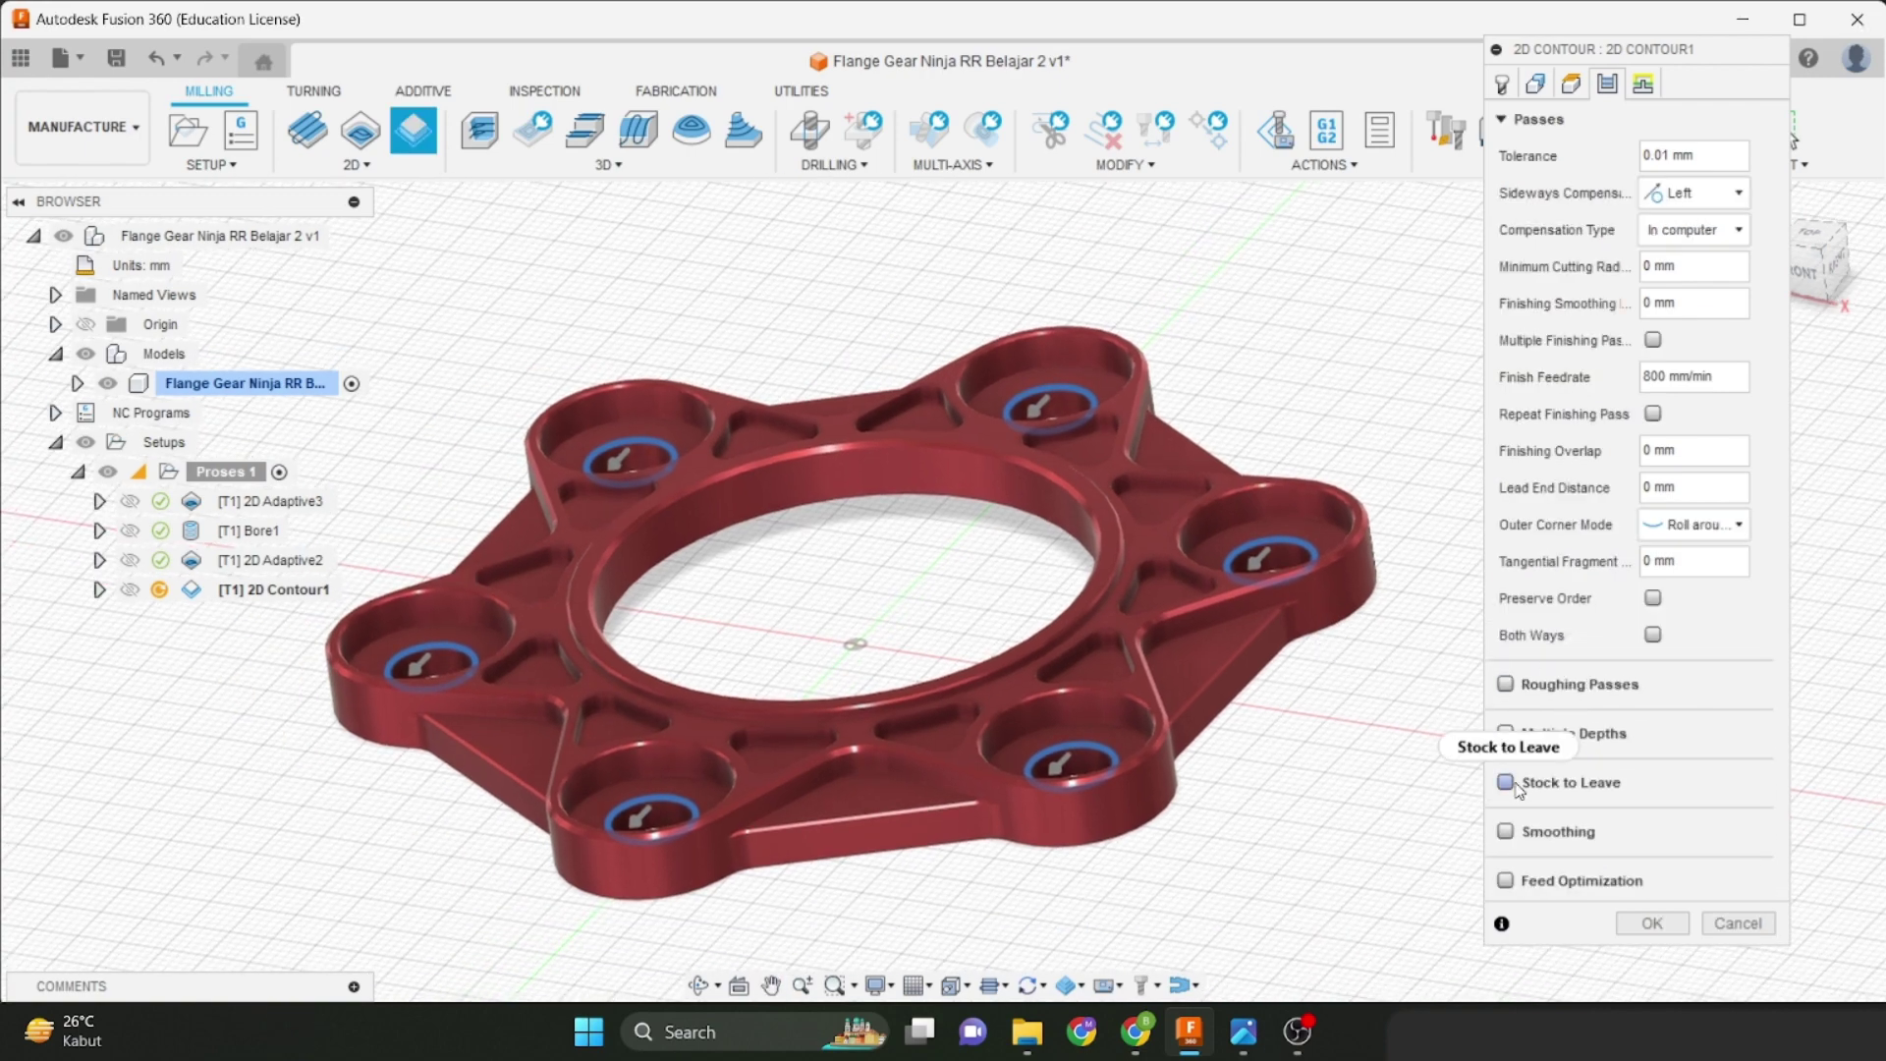
scroll(1270, 604, up, 5)
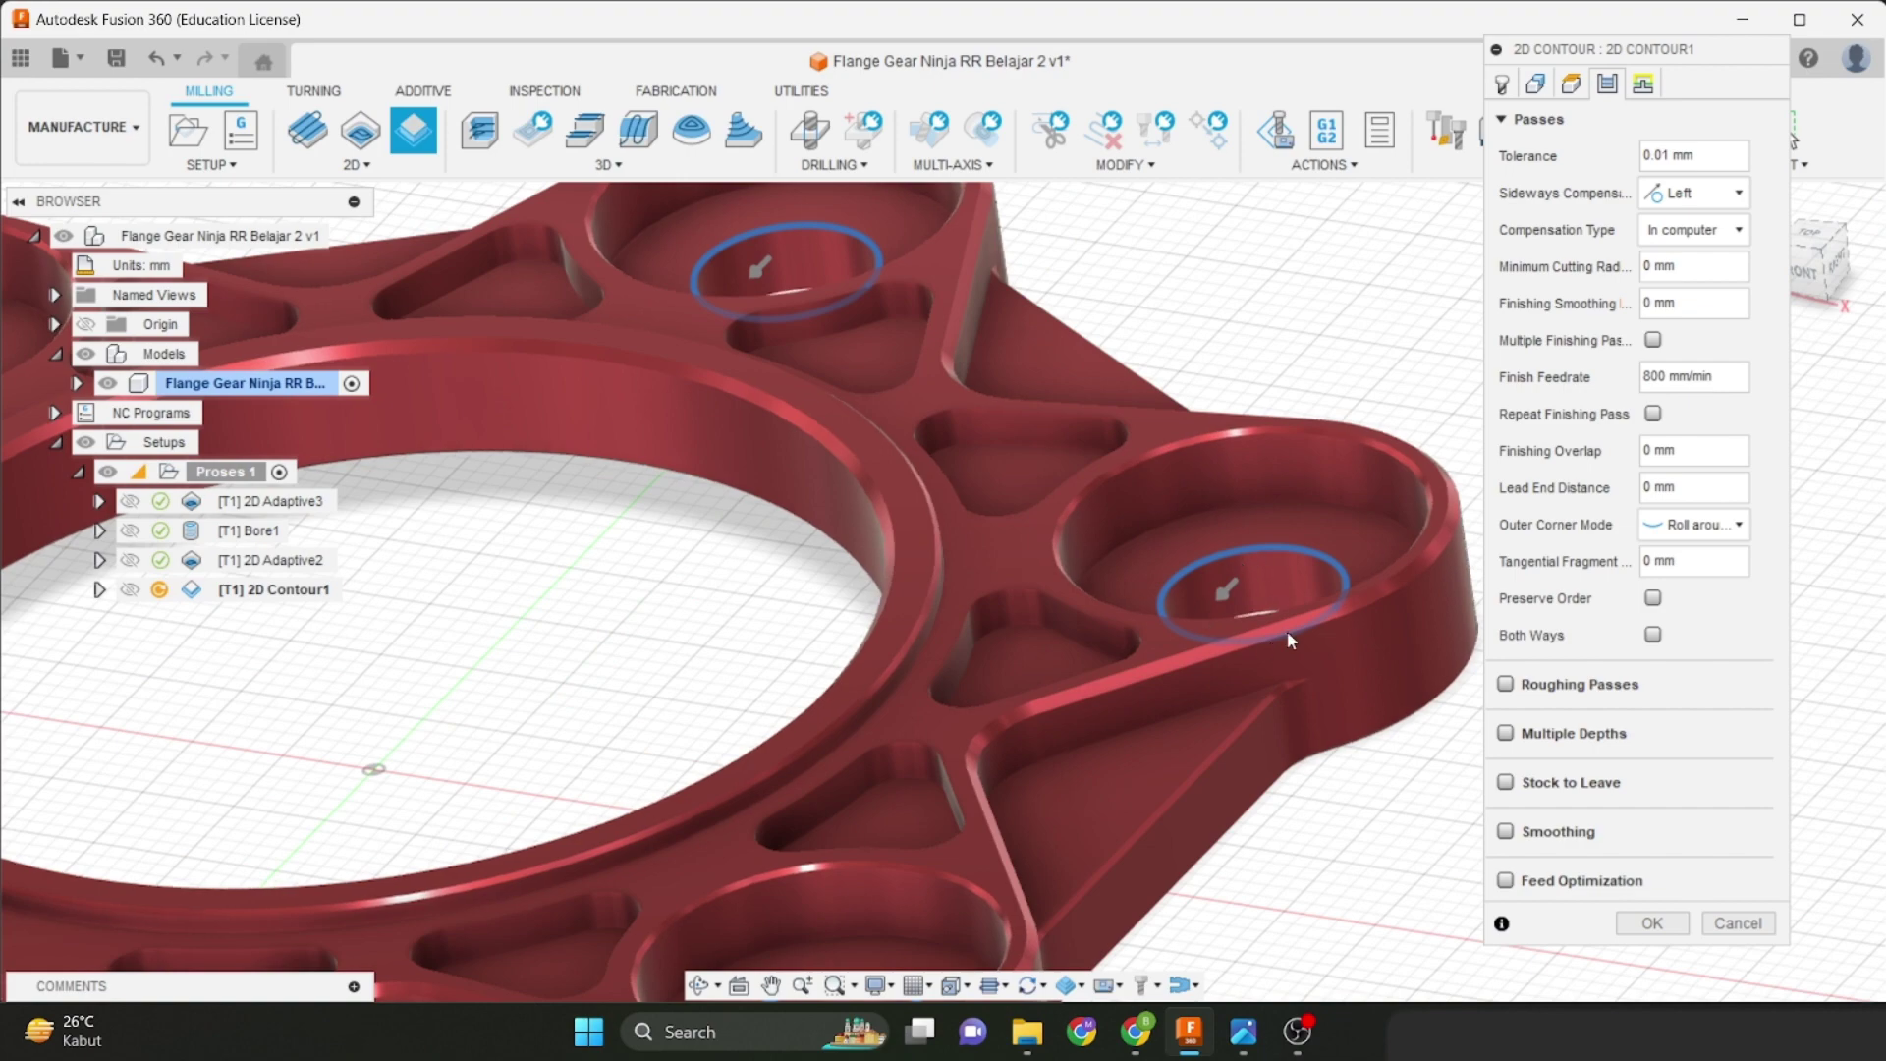
scroll(1273, 567, down, 3)
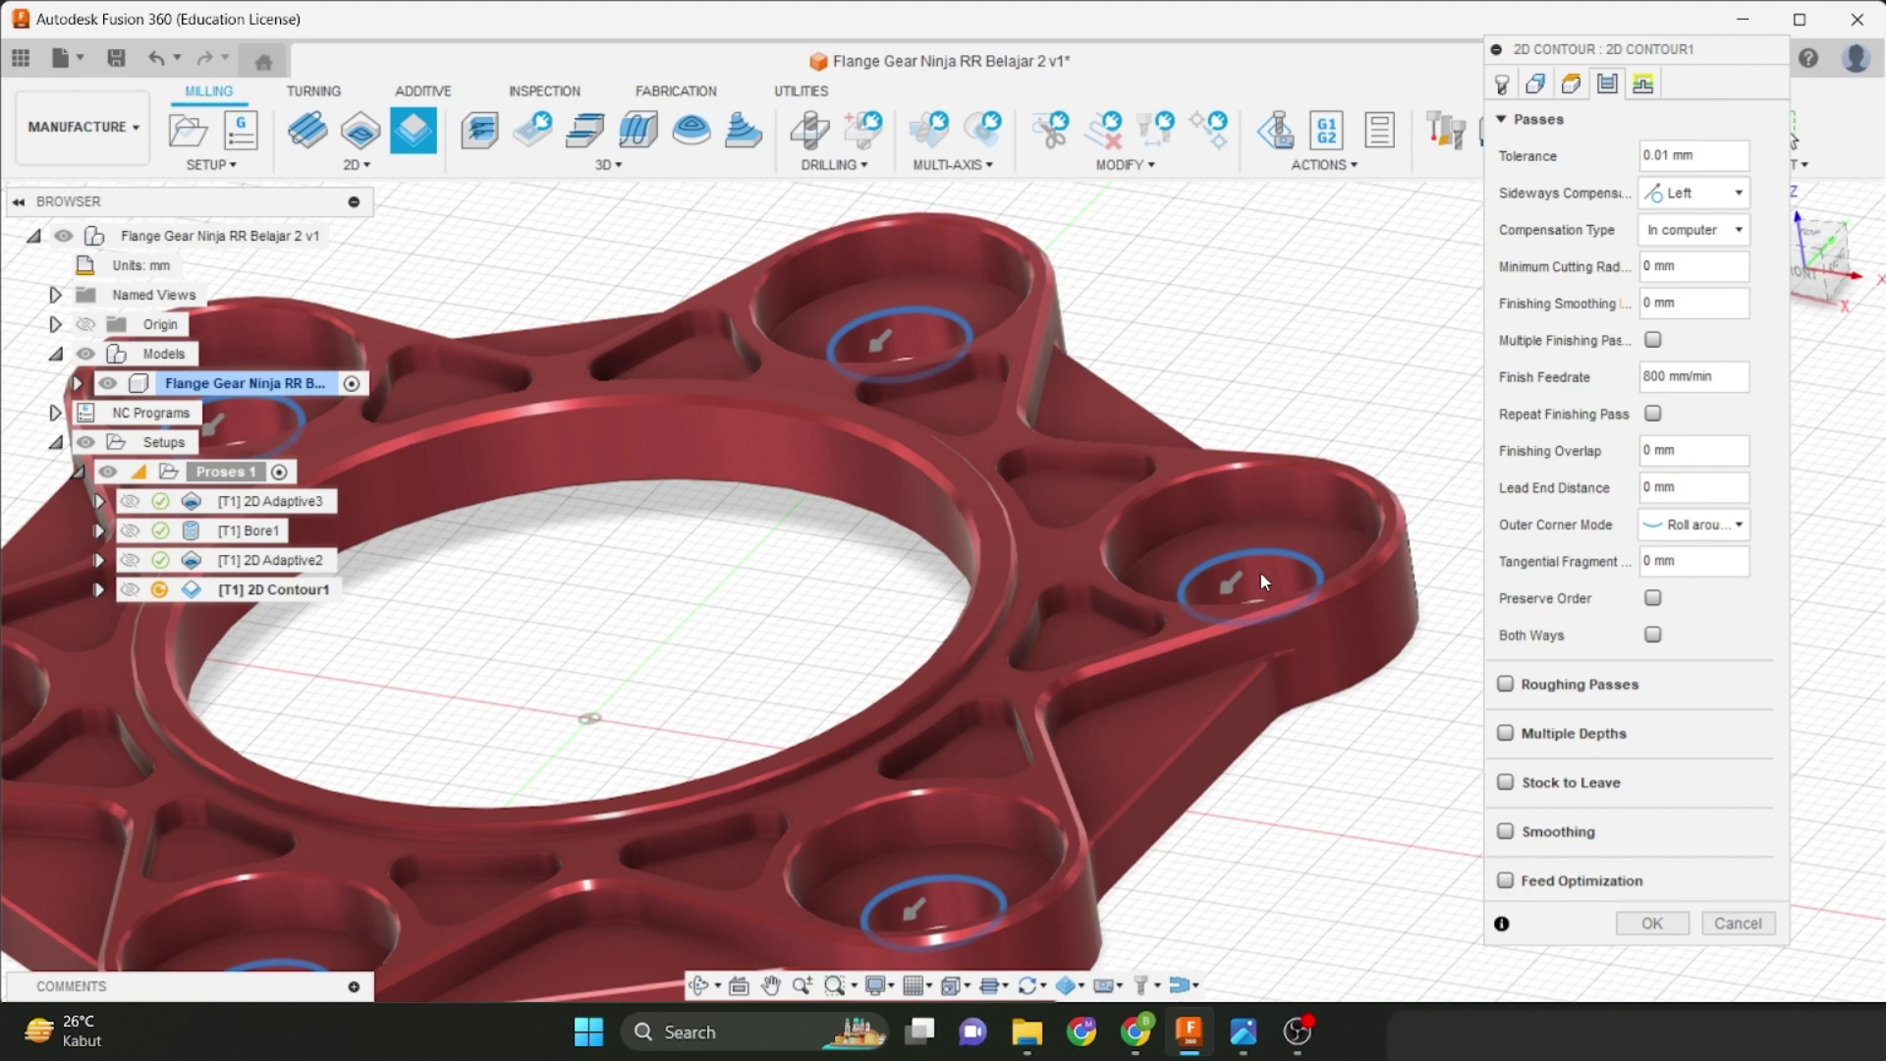
scroll(1262, 578, down, 4)
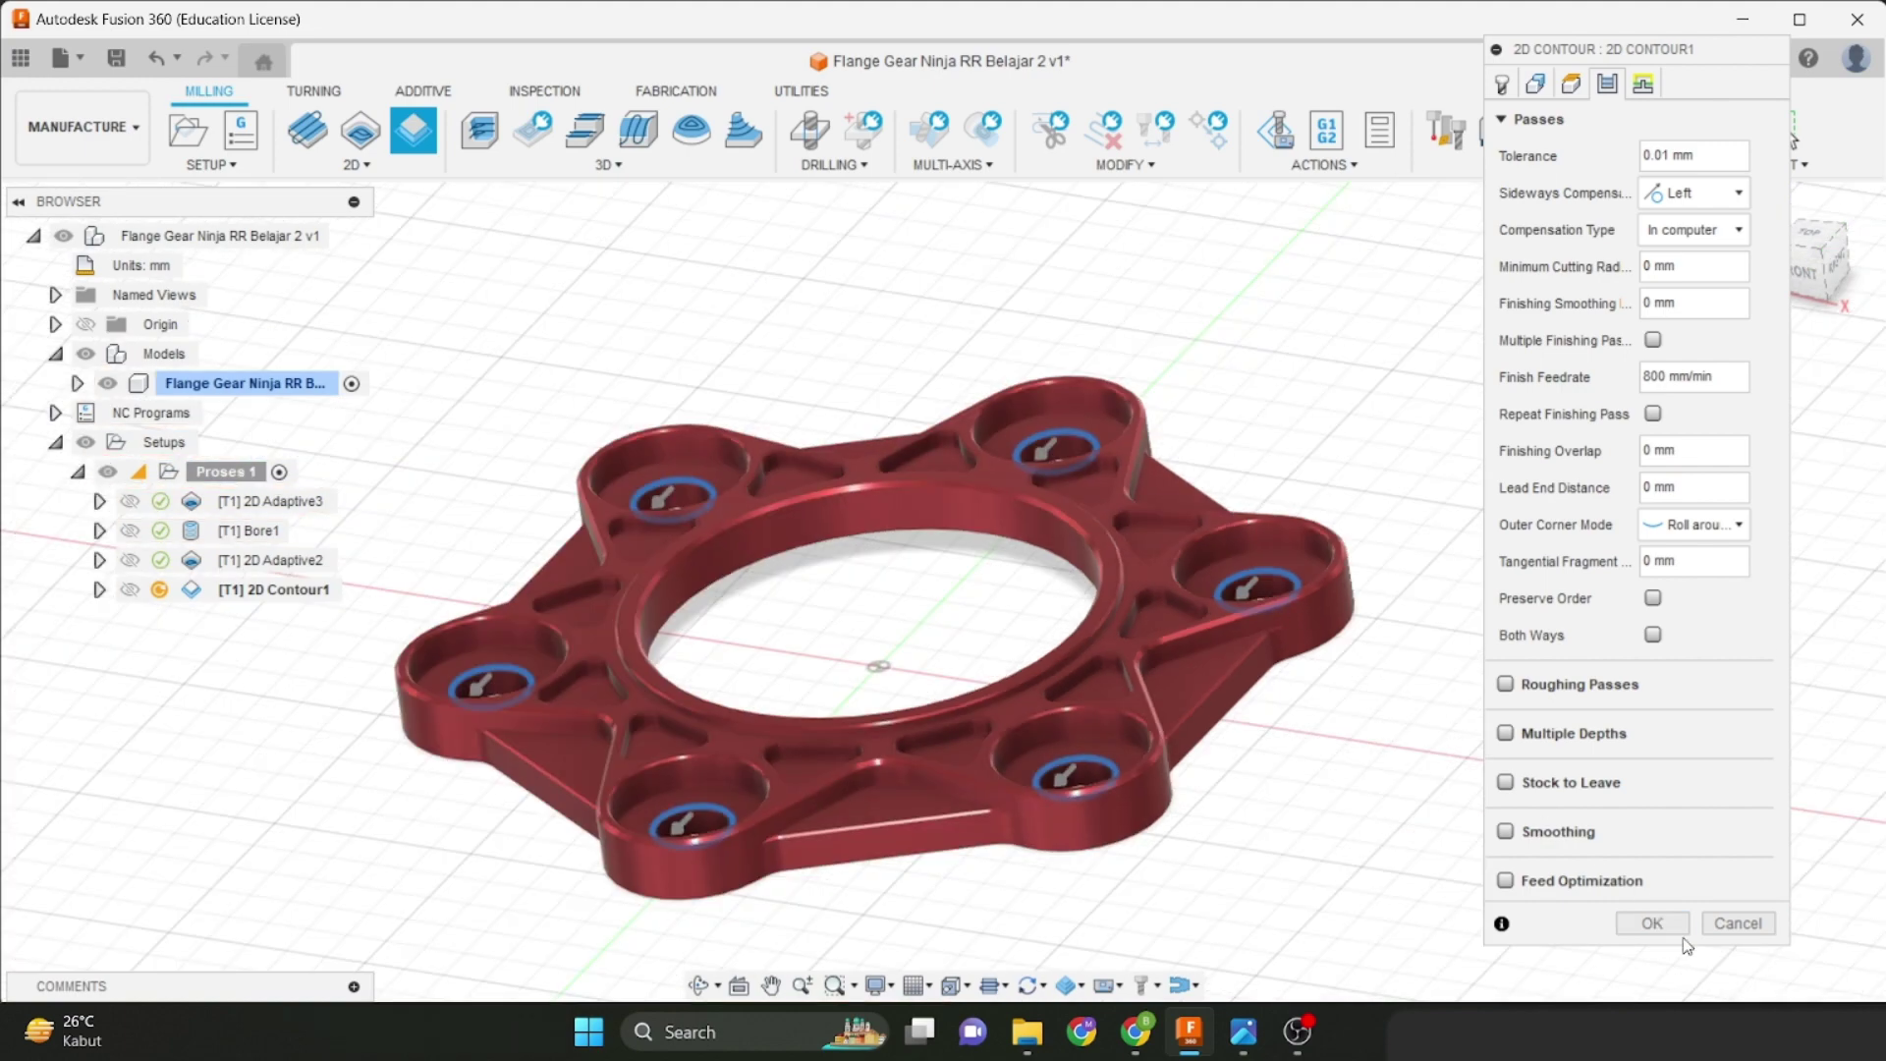
click(1650, 921)
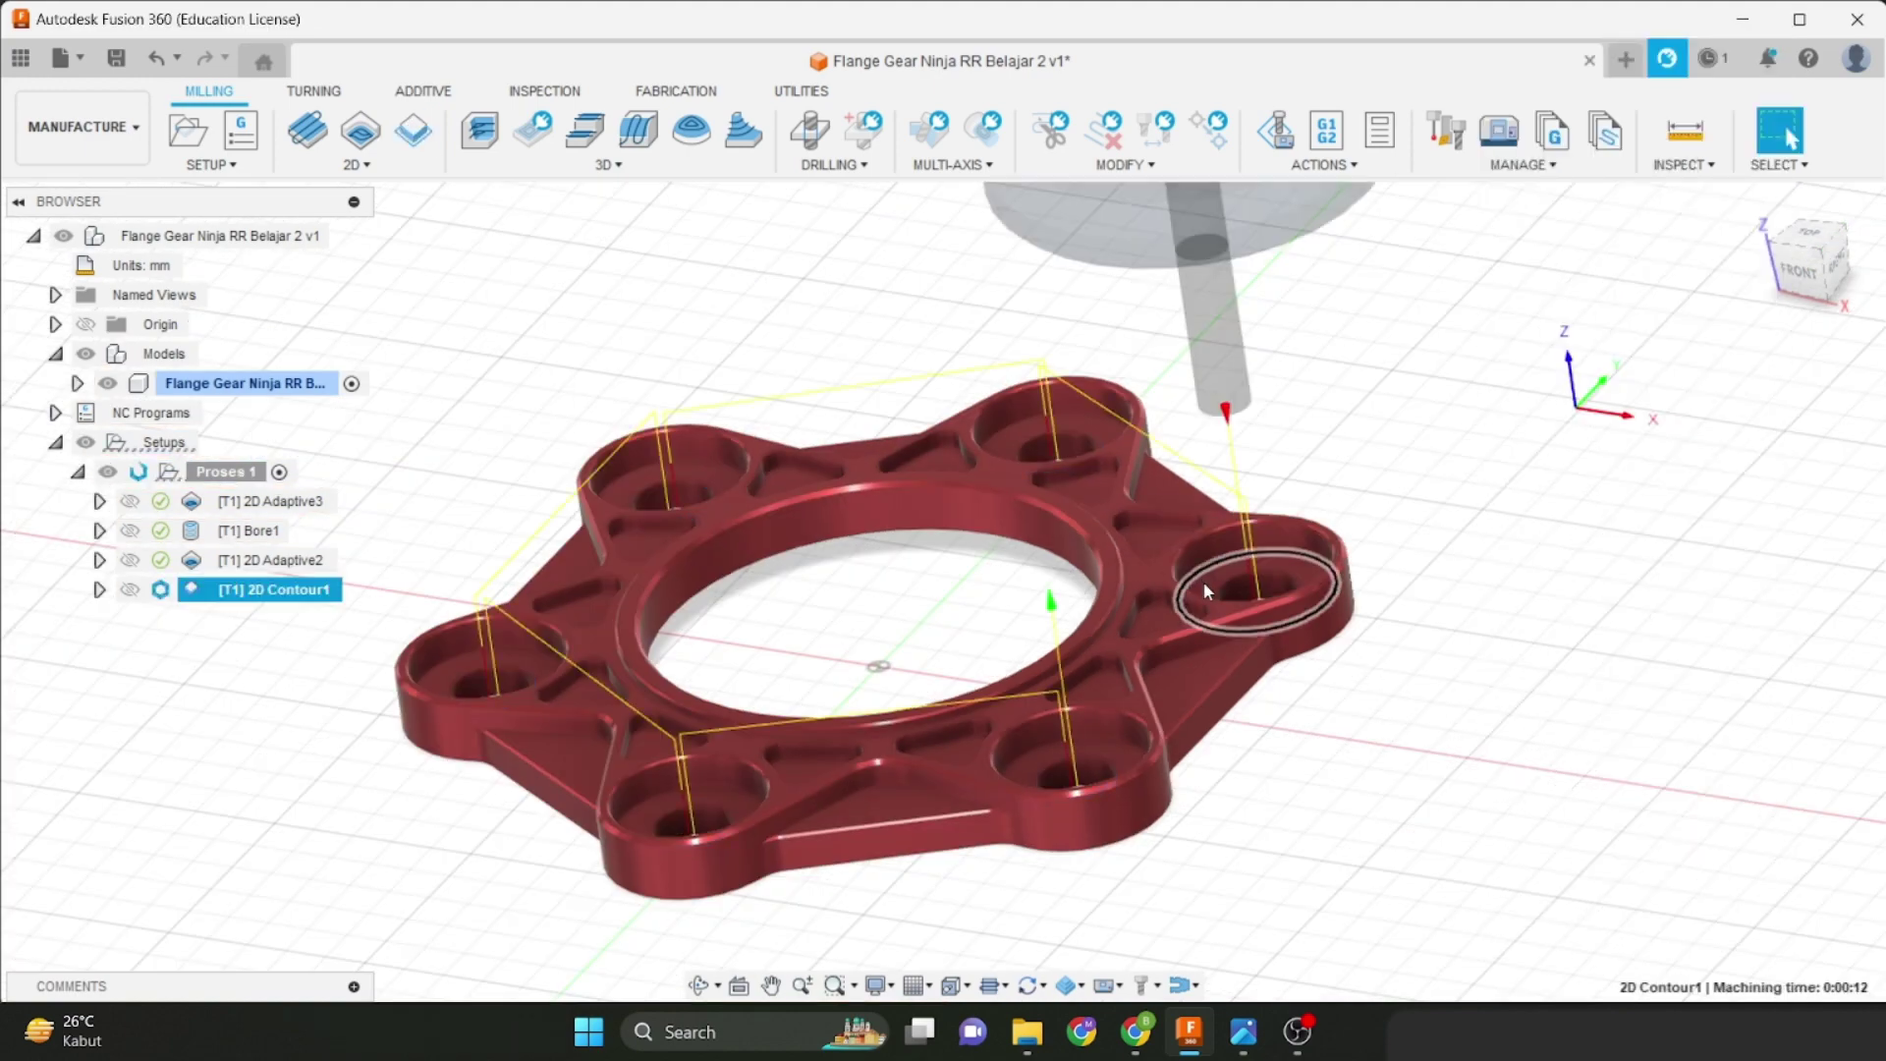
Examine the bolt-hole contour toolpath in the remaining stock, comparing it with the stock after the central-bore adaptive operation.
mouse_move(1252, 616)
shift+middle_down()
mouse_move(1210, 607)
mouse_move(1247, 615)
mouse_move(1228, 602)
shift+middle_up()
scroll(1208, 611, down, 2)
scroll(733, 523, up, 2)
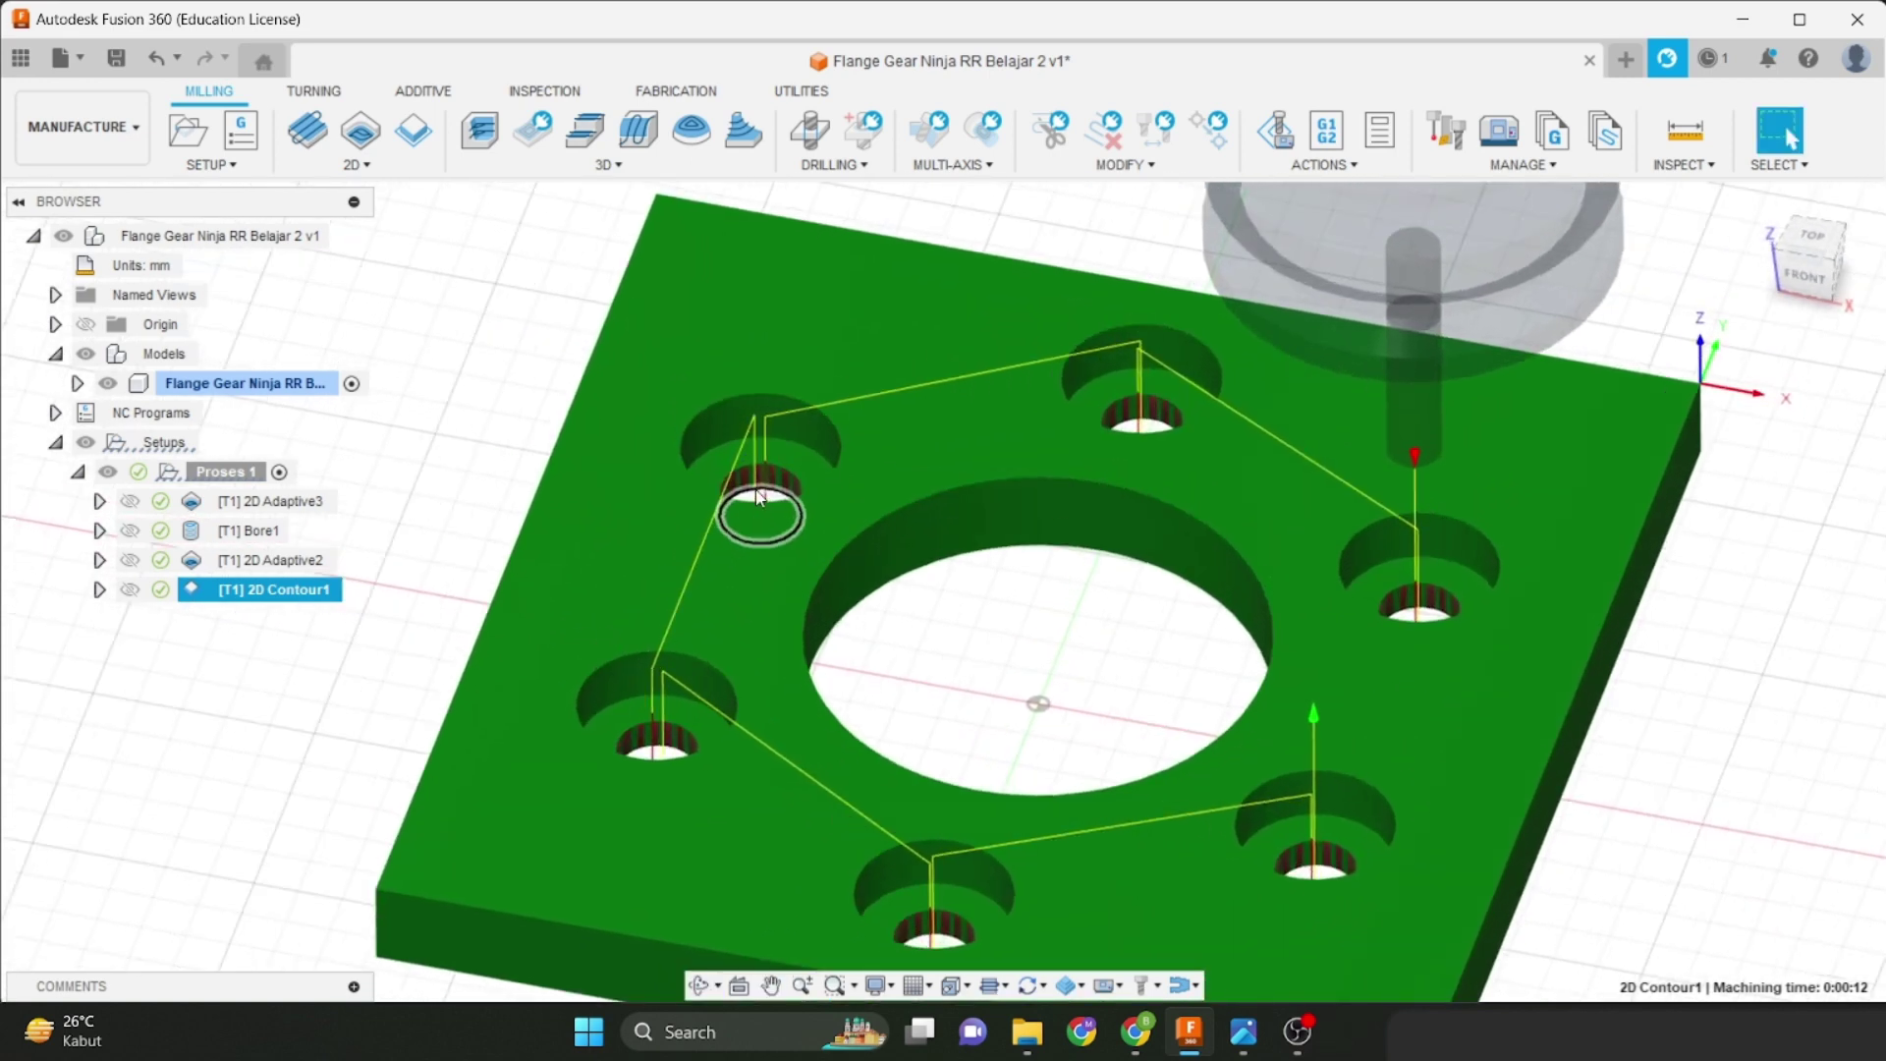
click(273, 568)
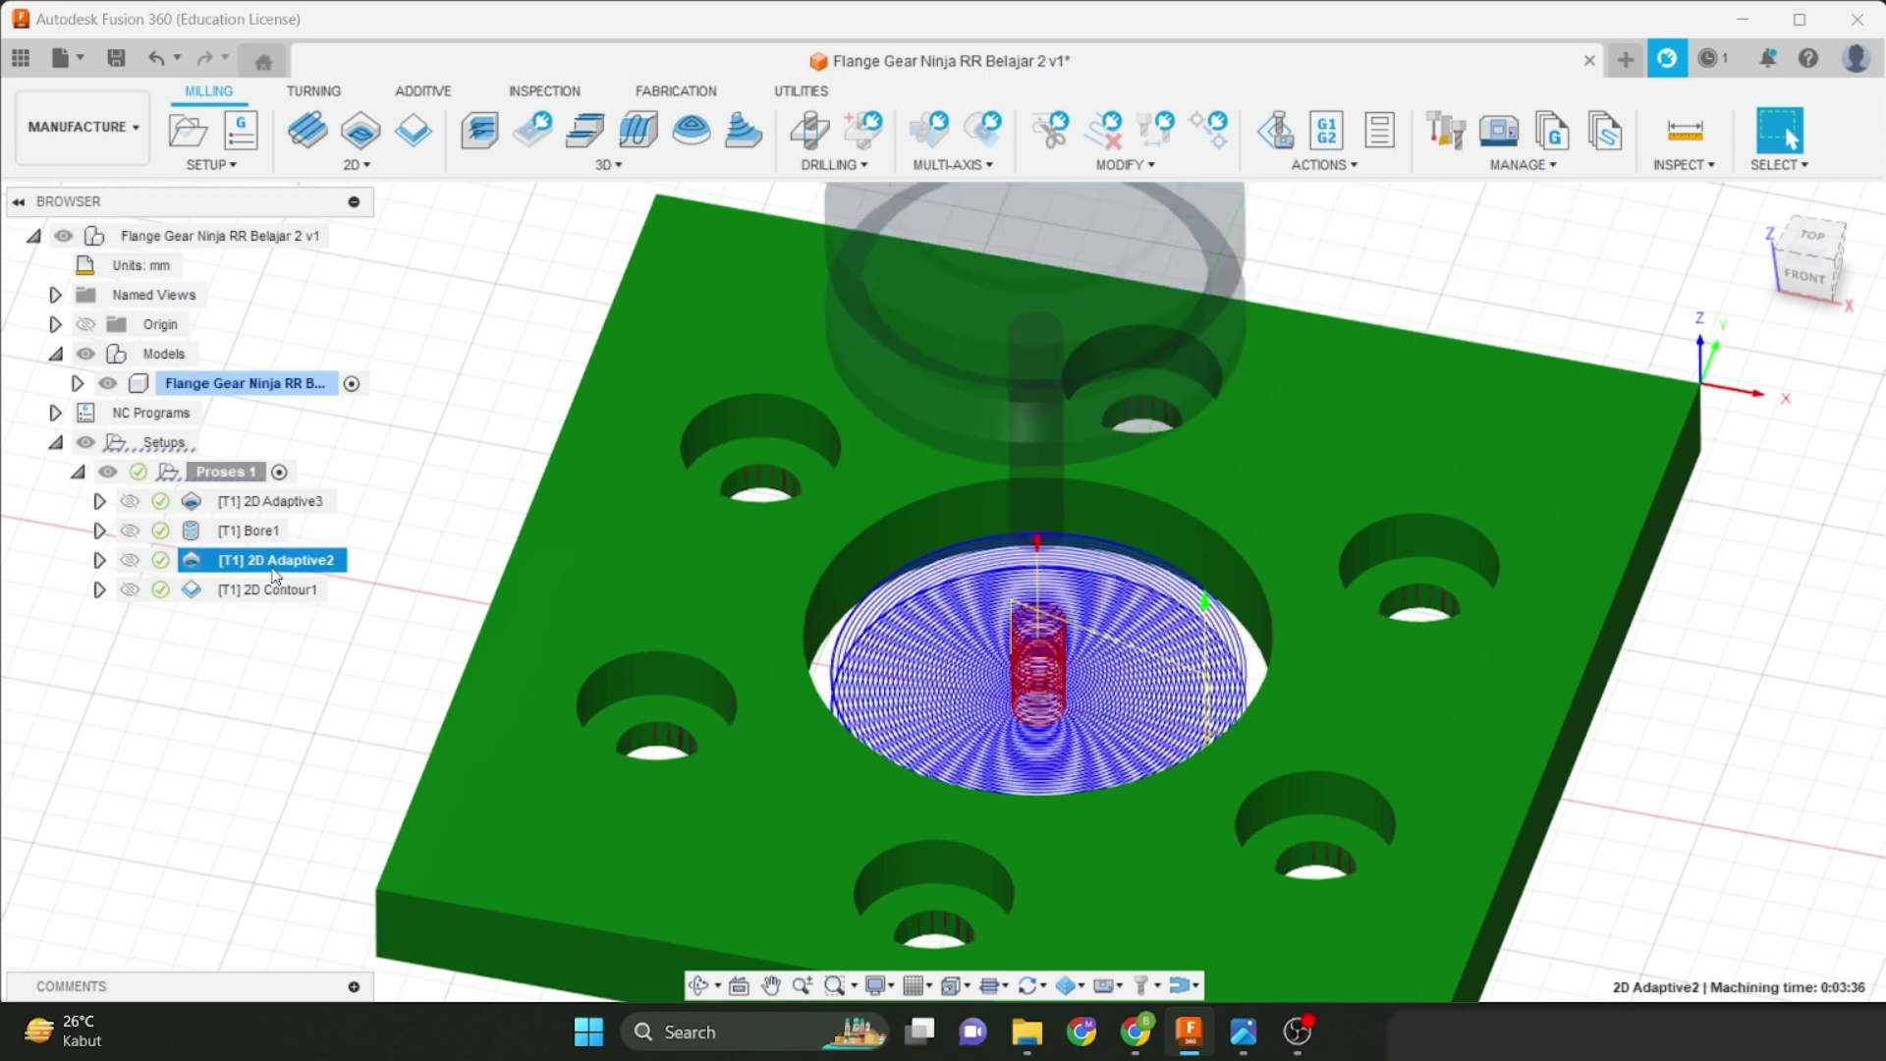
click(276, 589)
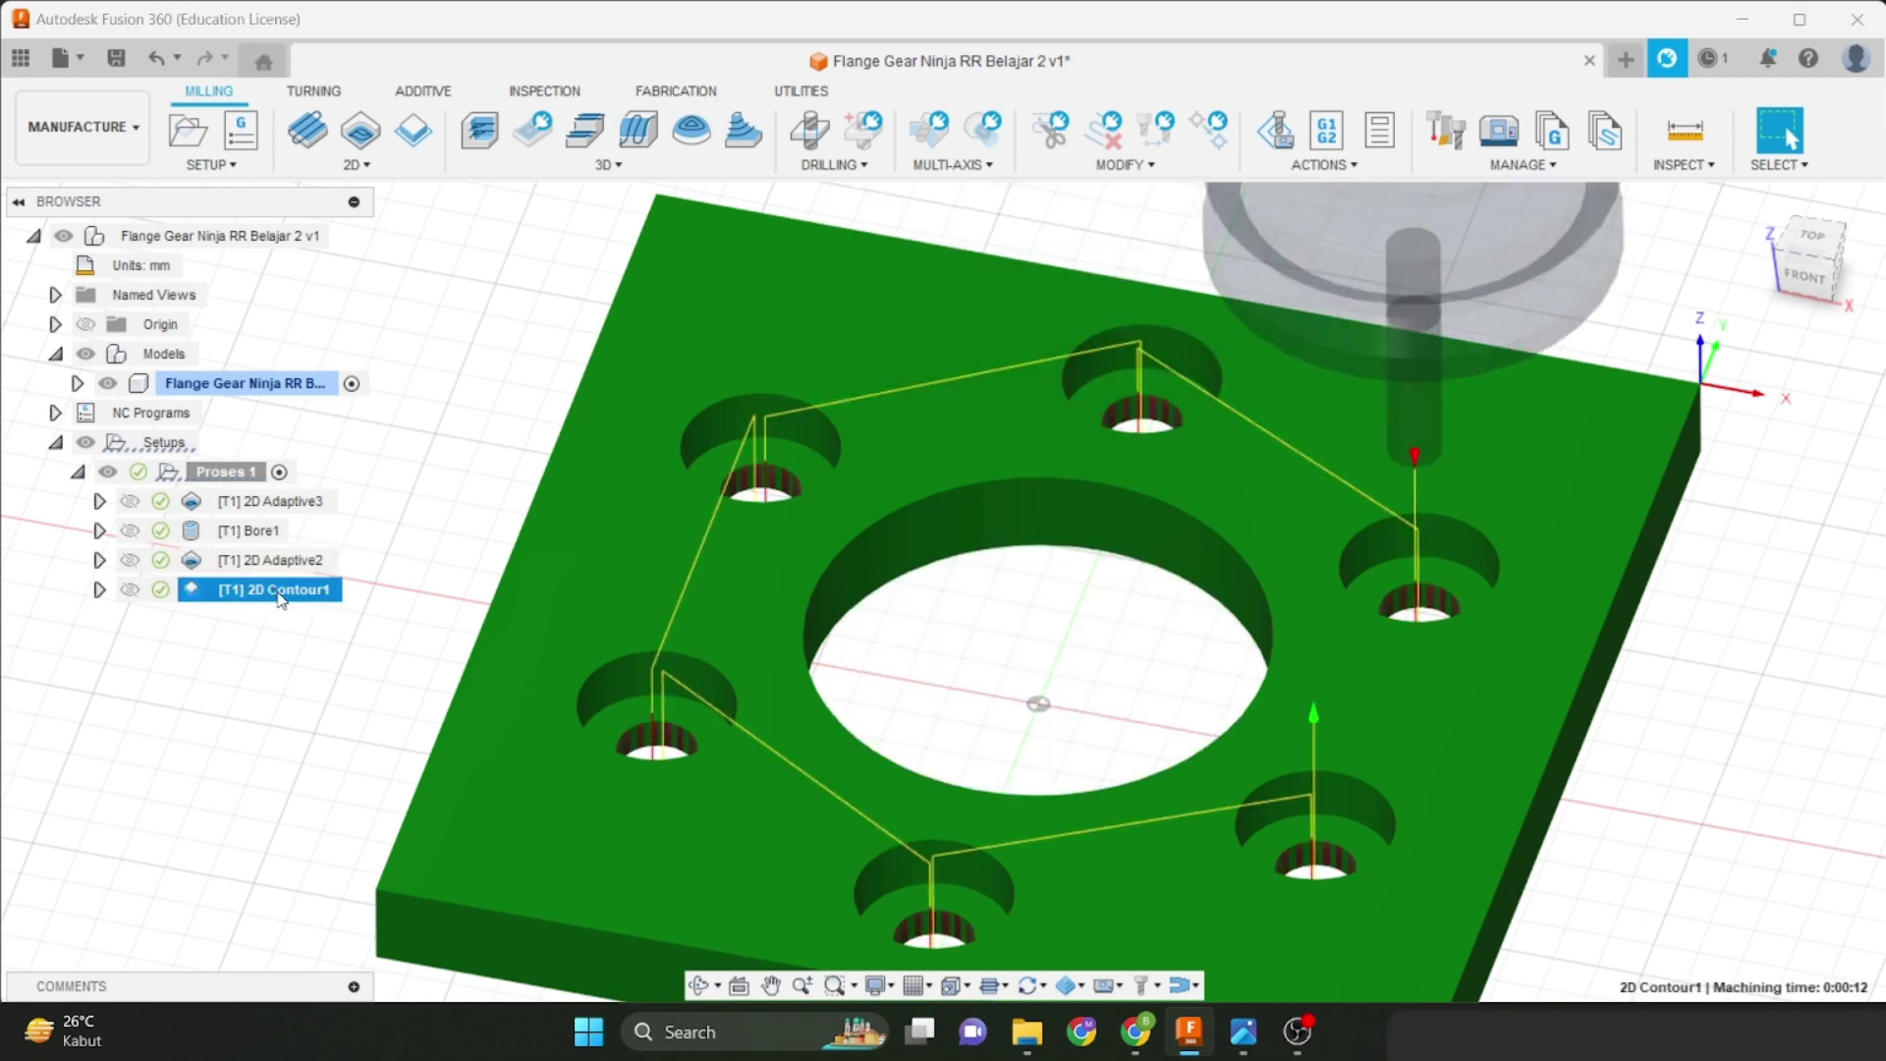
scroll(586, 630, down, 3)
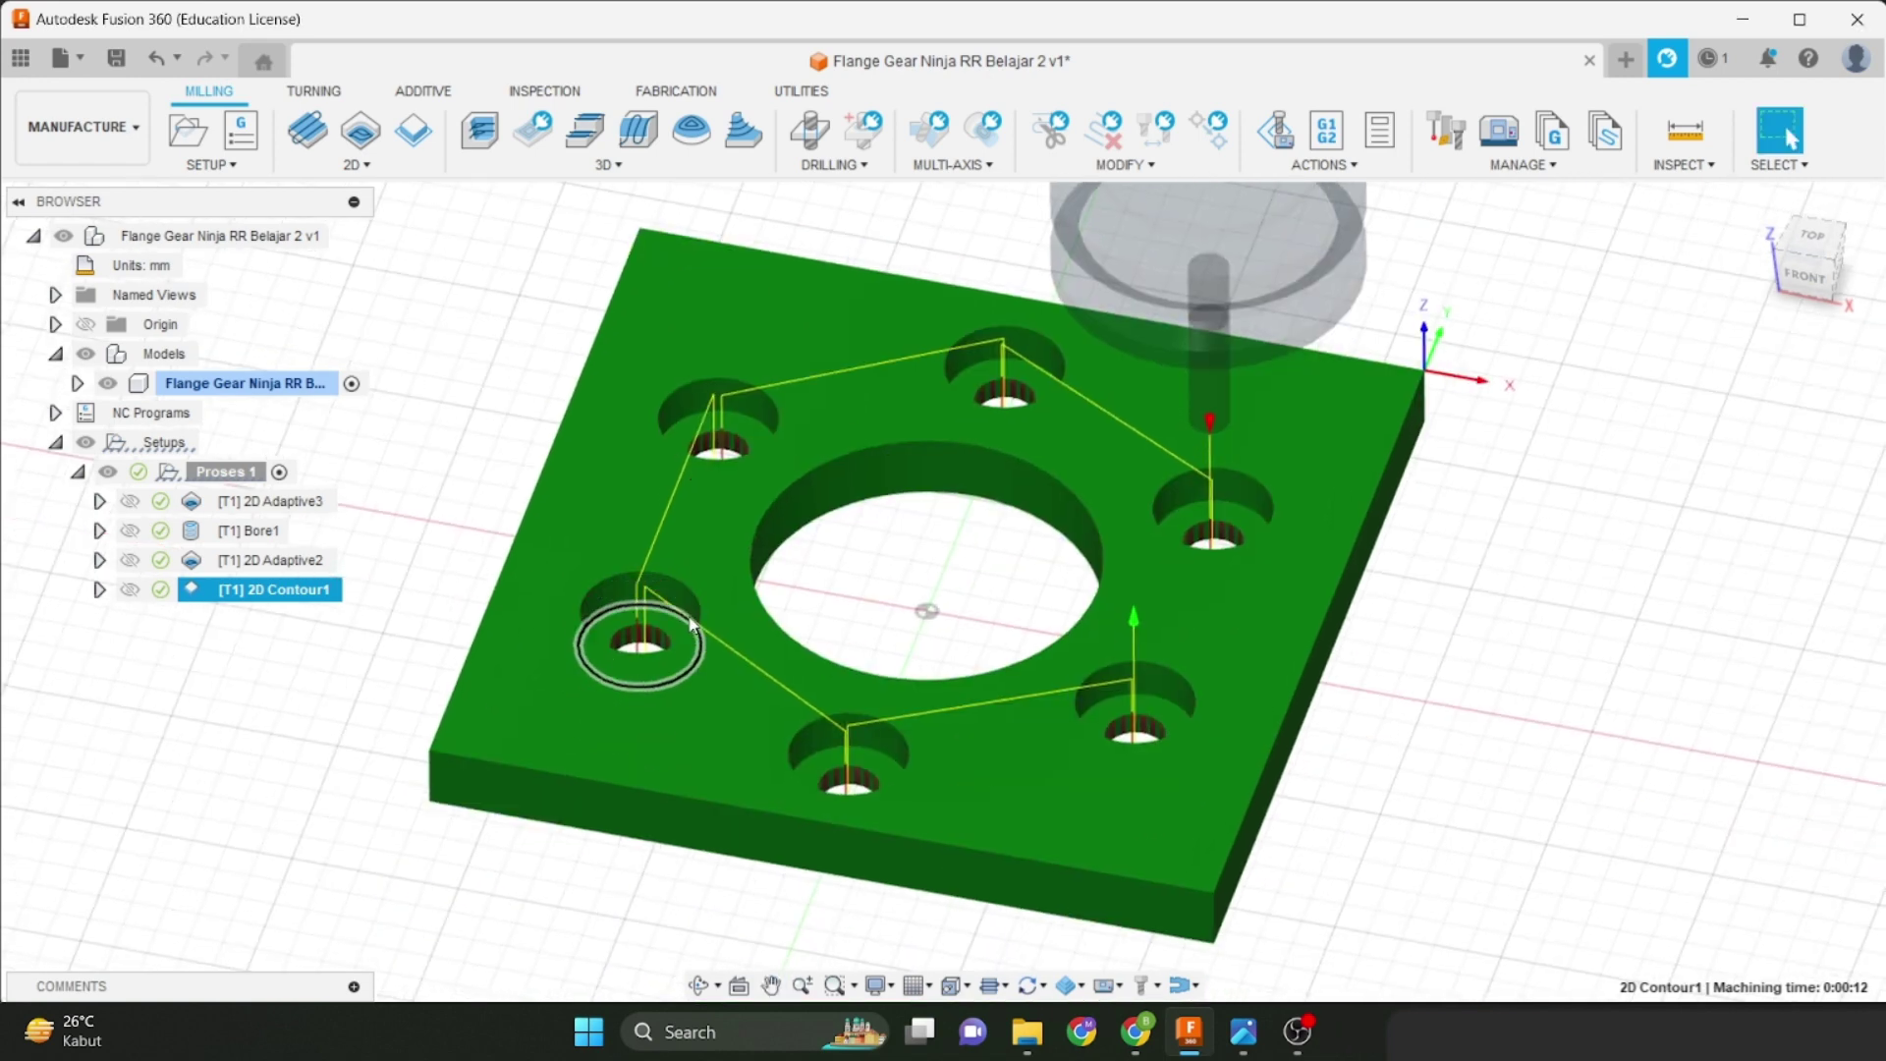
scroll(678, 393, up, 2)
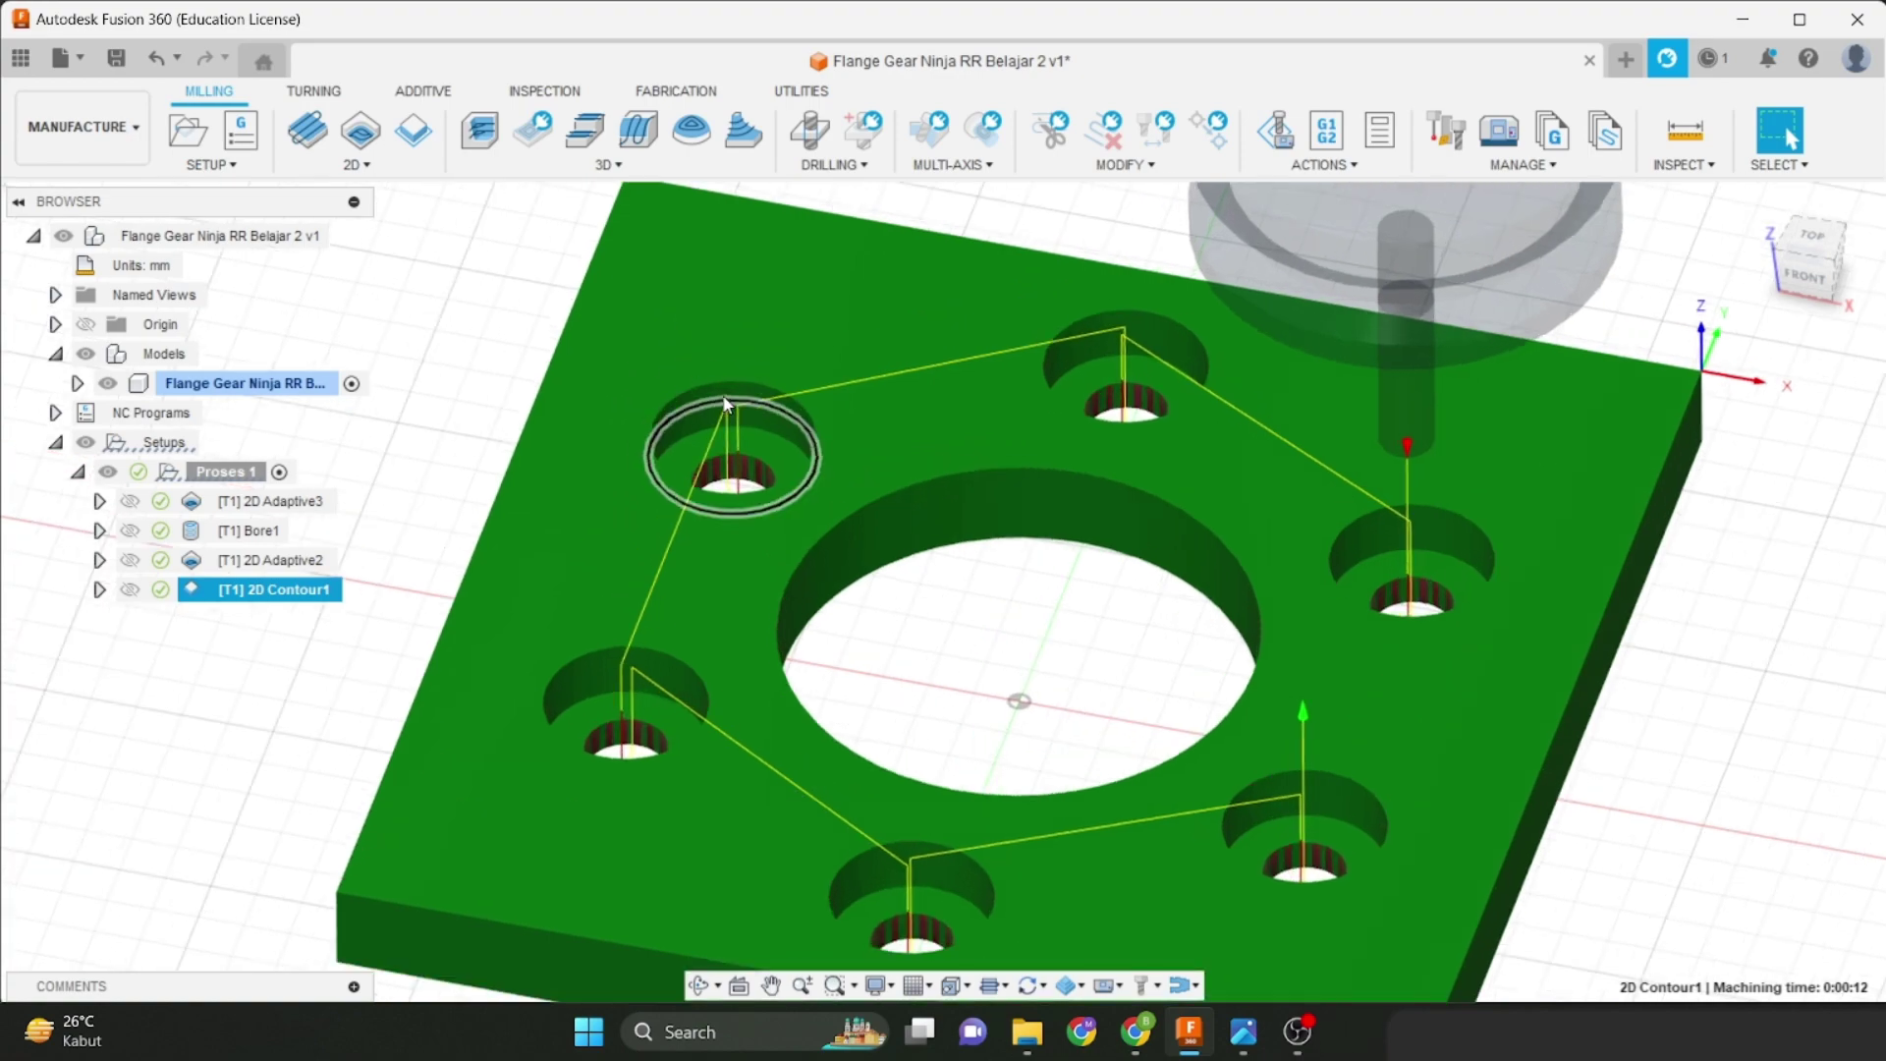
key(Escape)
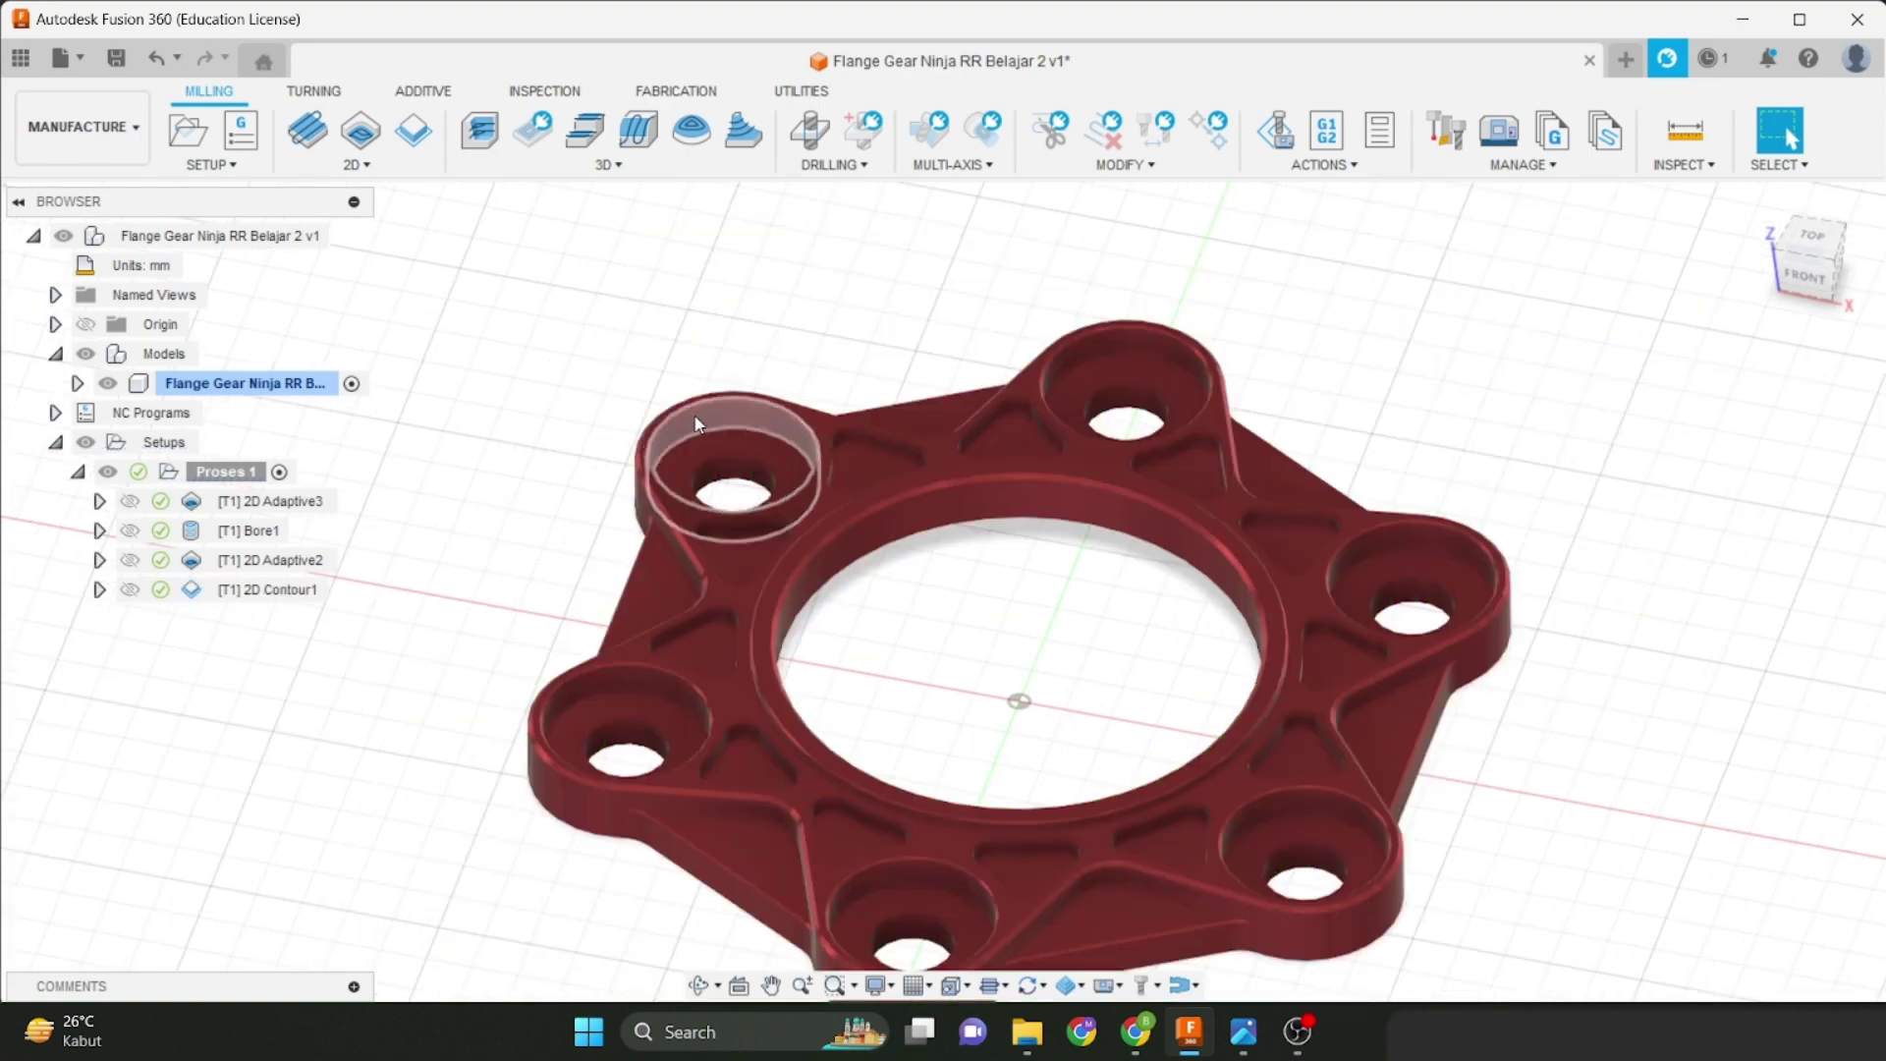
Create a second 2D Contour operation using the 6 mm flat end mill for the counterbores.
scroll(694, 423, up, 4)
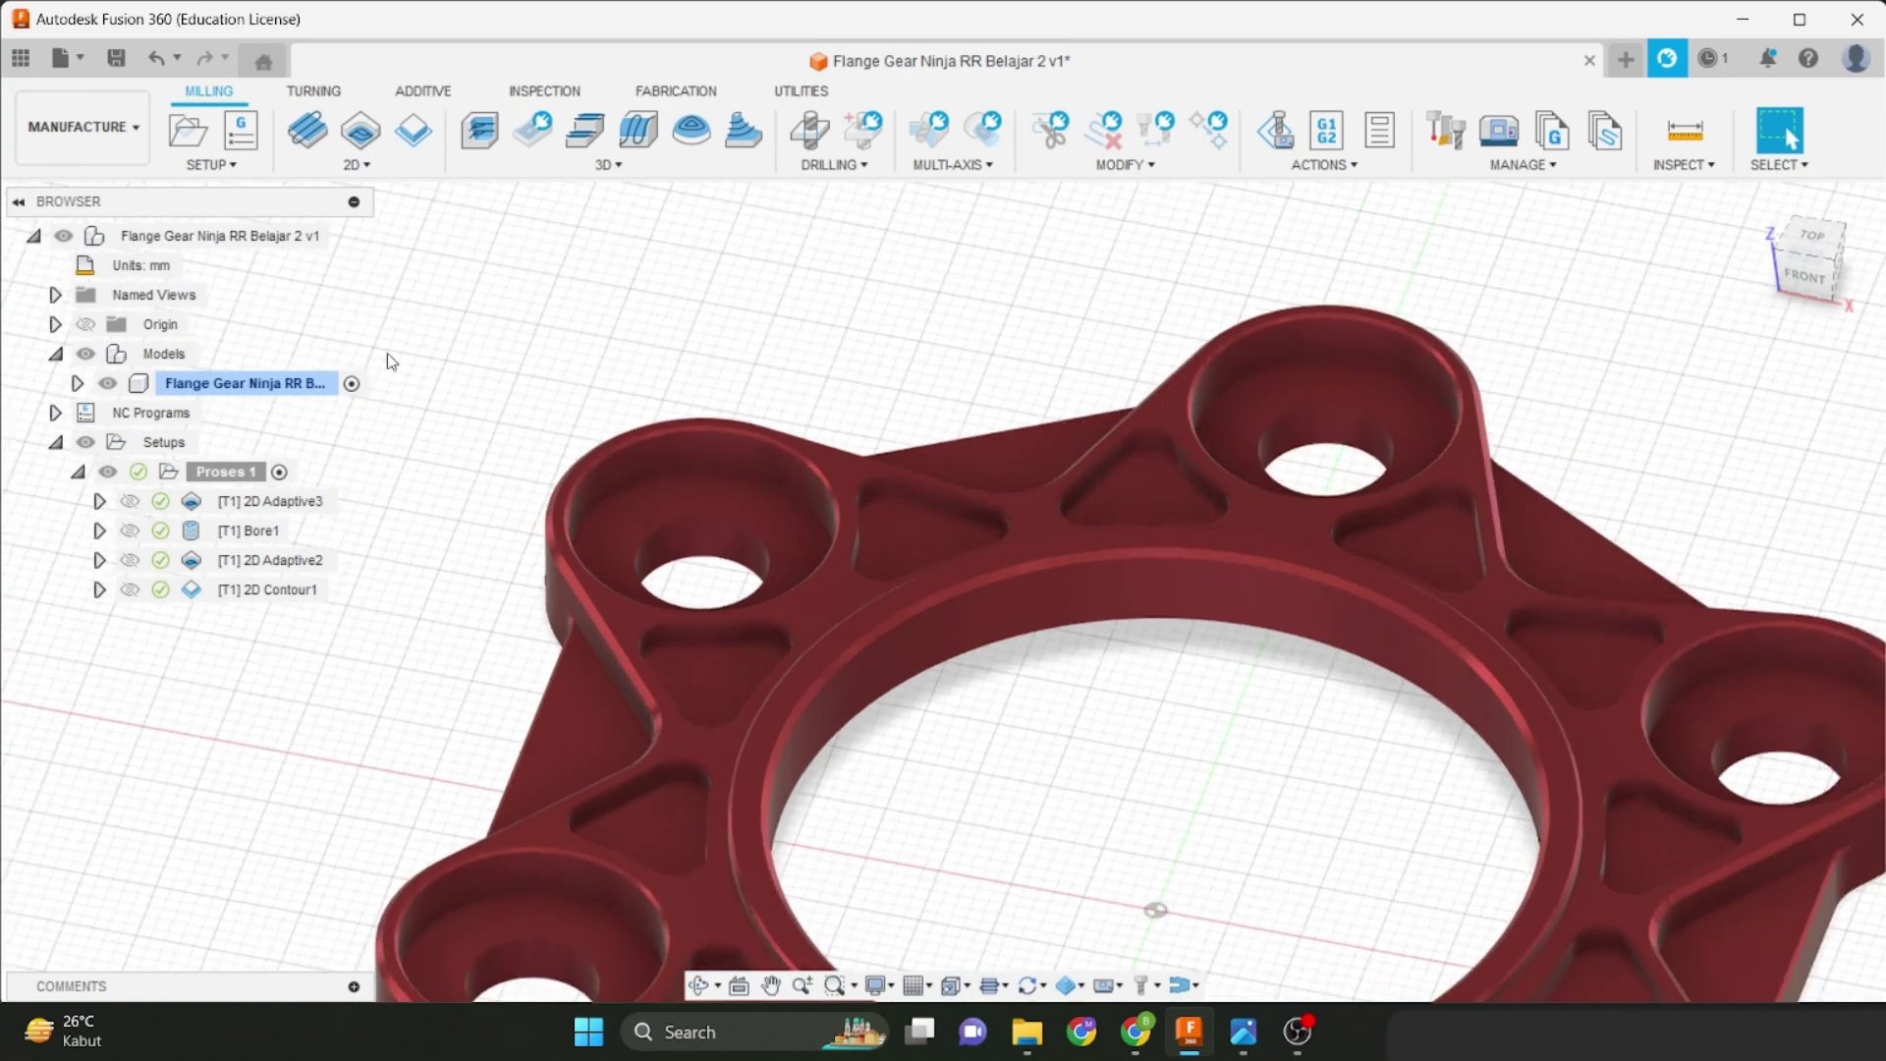
scroll(463, 548, down, 3)
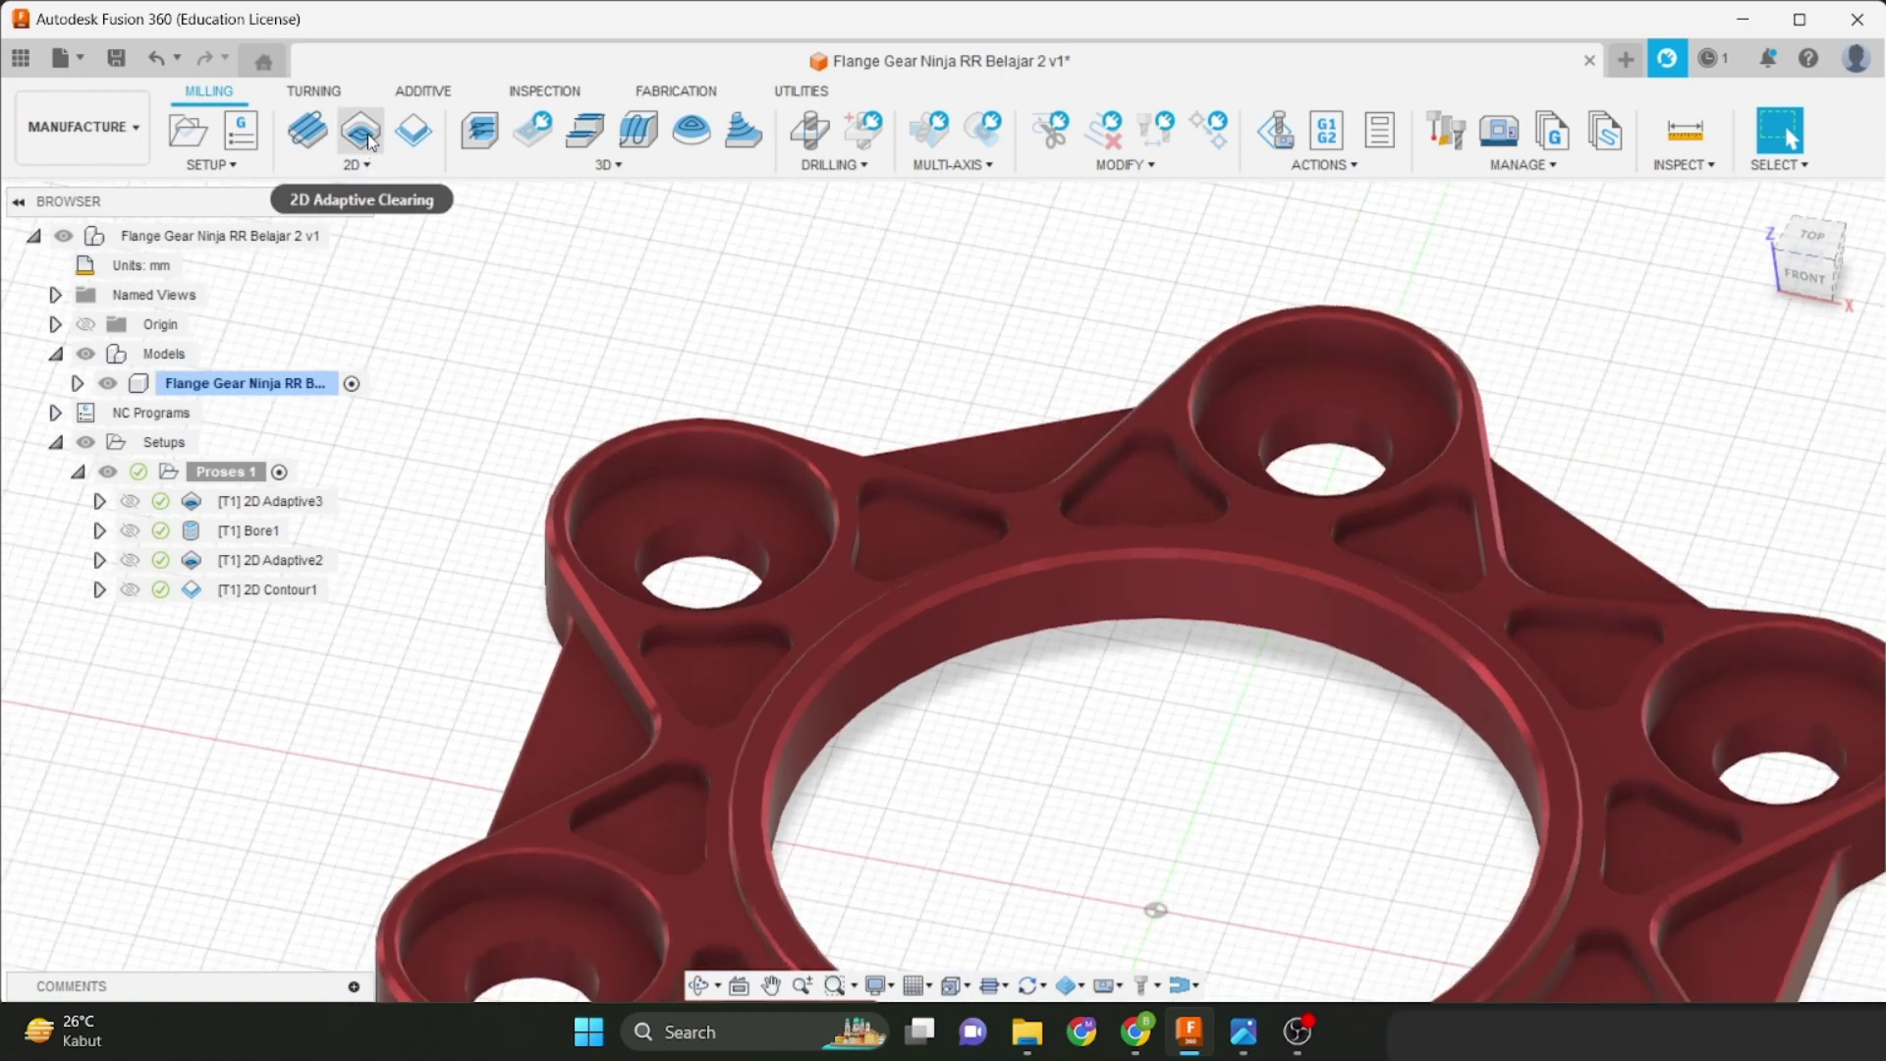
click(357, 164)
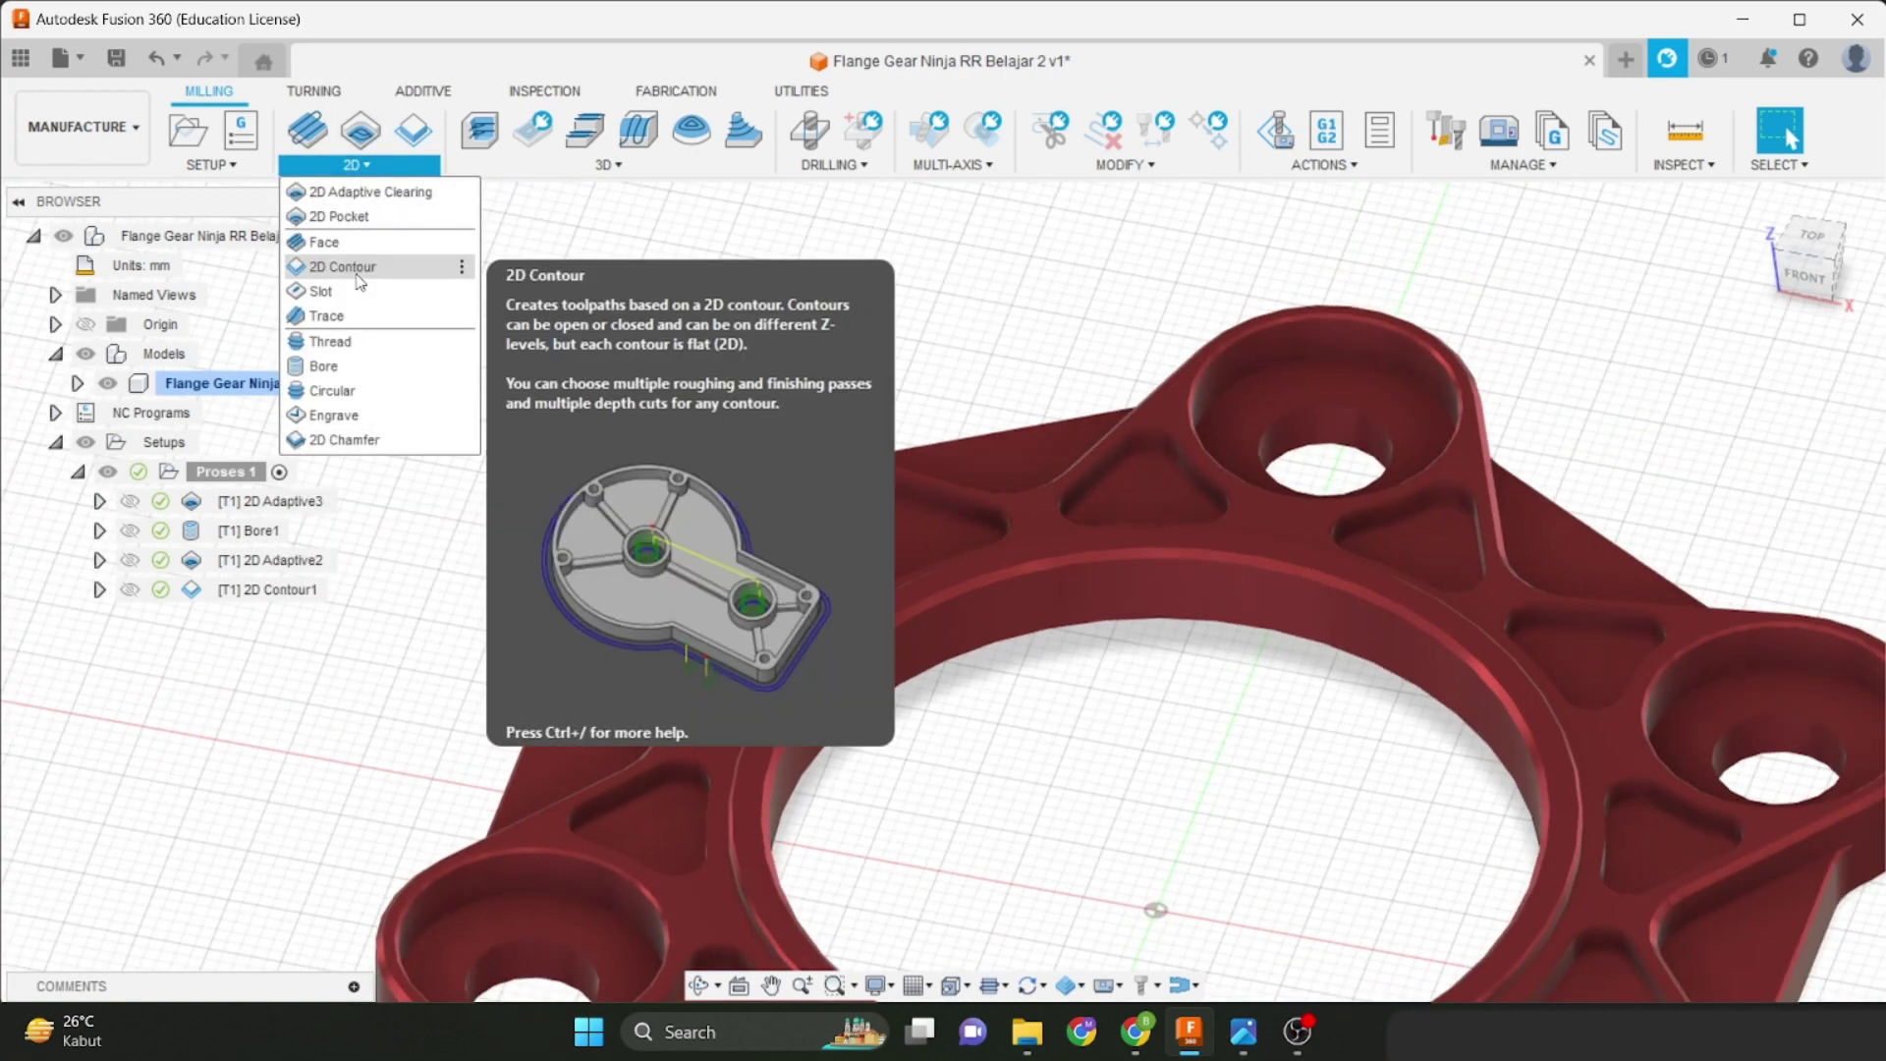
click(360, 269)
scroll(986, 574, down, 4)
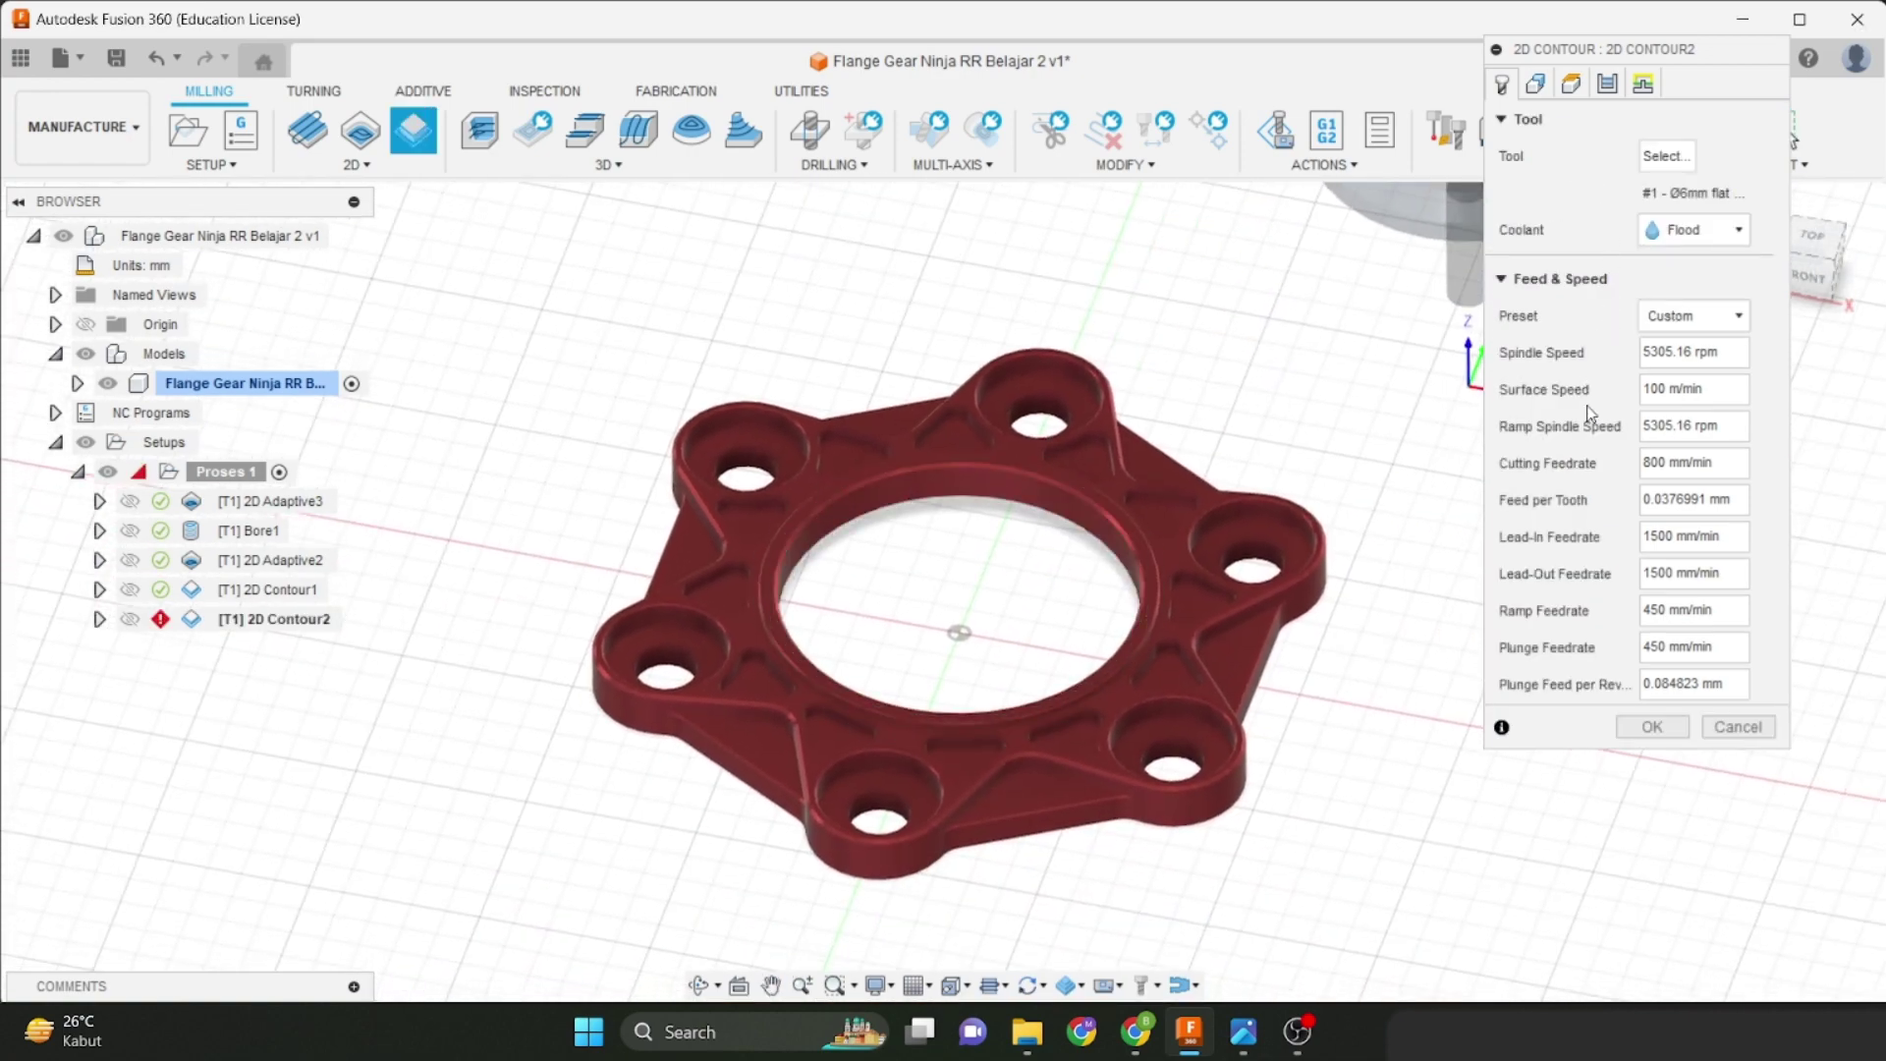
Select the outer circular floor edges of all six counterbores as the second 2D Contour's machining geometry.
click(1535, 84)
scroll(1076, 432, up, 5)
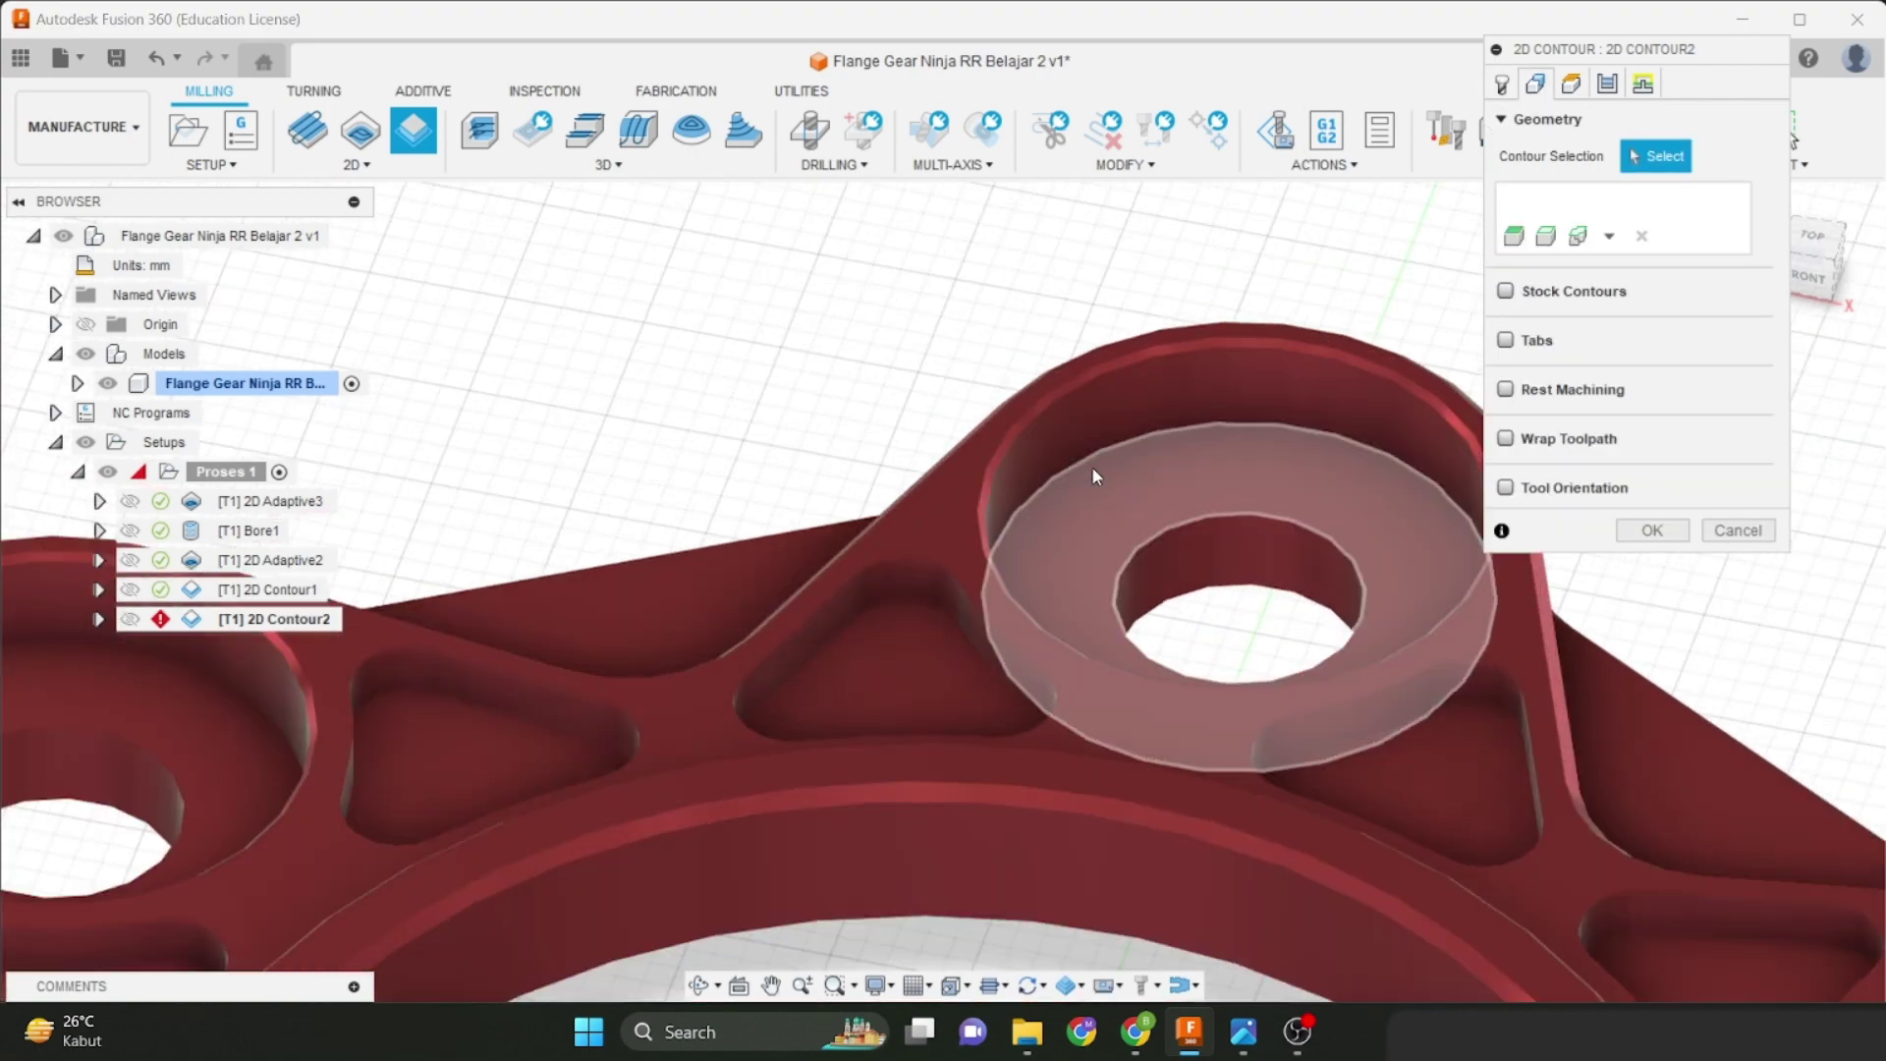
click(1082, 457)
scroll(433, 562, down, 3)
middle_drag(433, 562, 785, 500)
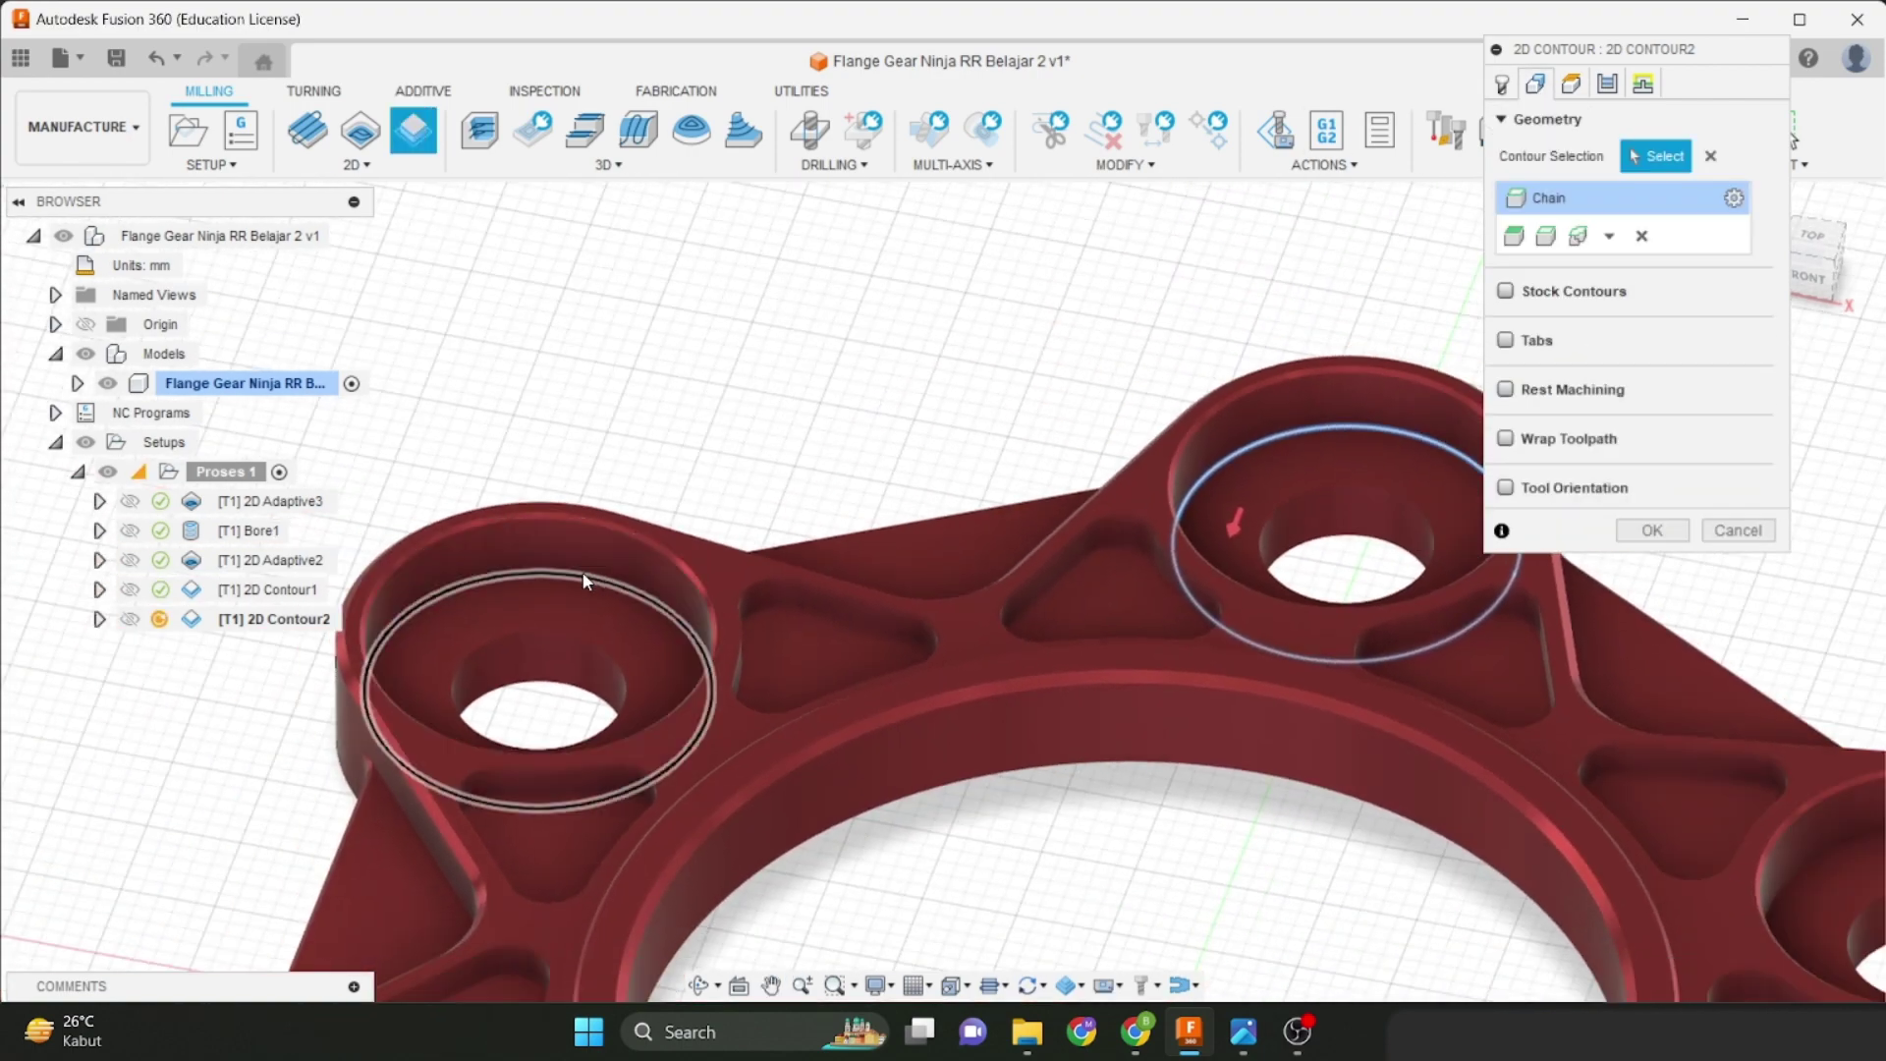
click(587, 581)
scroll(585, 594, down, 3)
middle_drag(579, 629, 723, 324)
scroll(622, 623, up, 1)
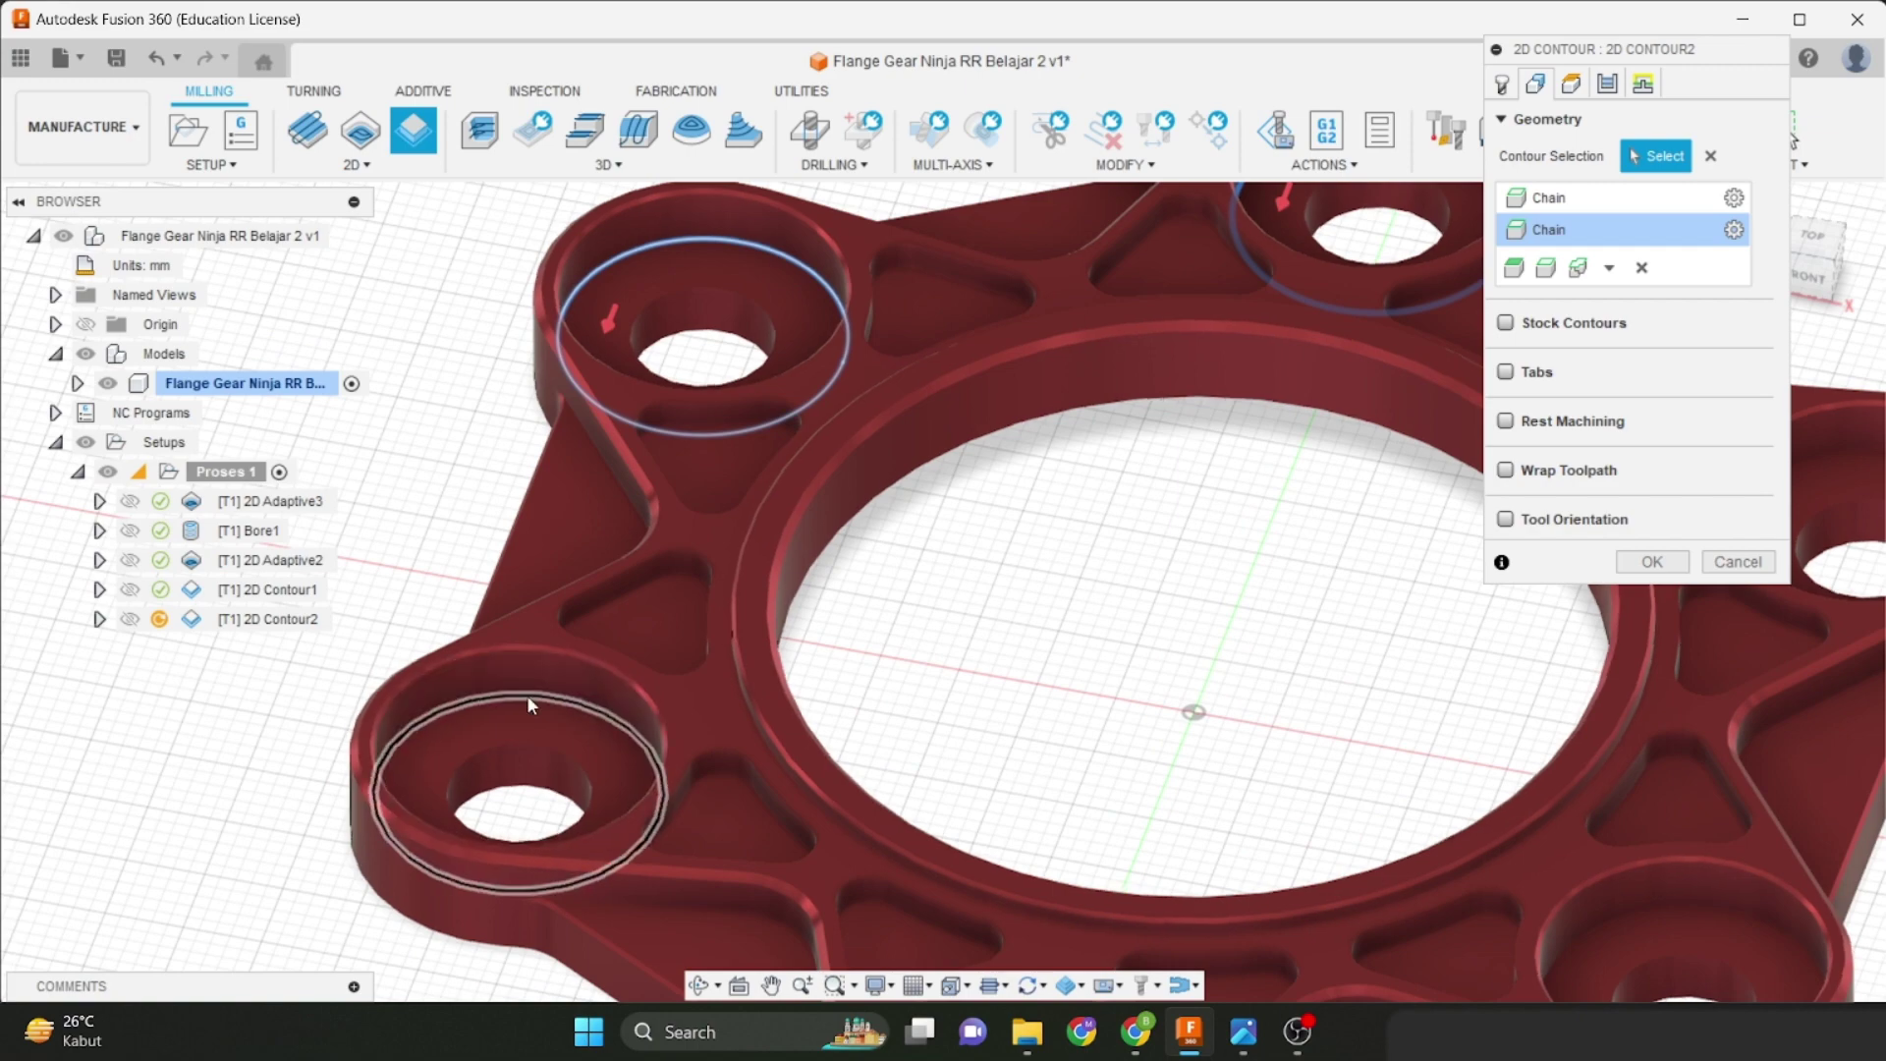
click(528, 705)
scroll(730, 722, down, 3)
scroll(522, 756, up, 2)
click(602, 754)
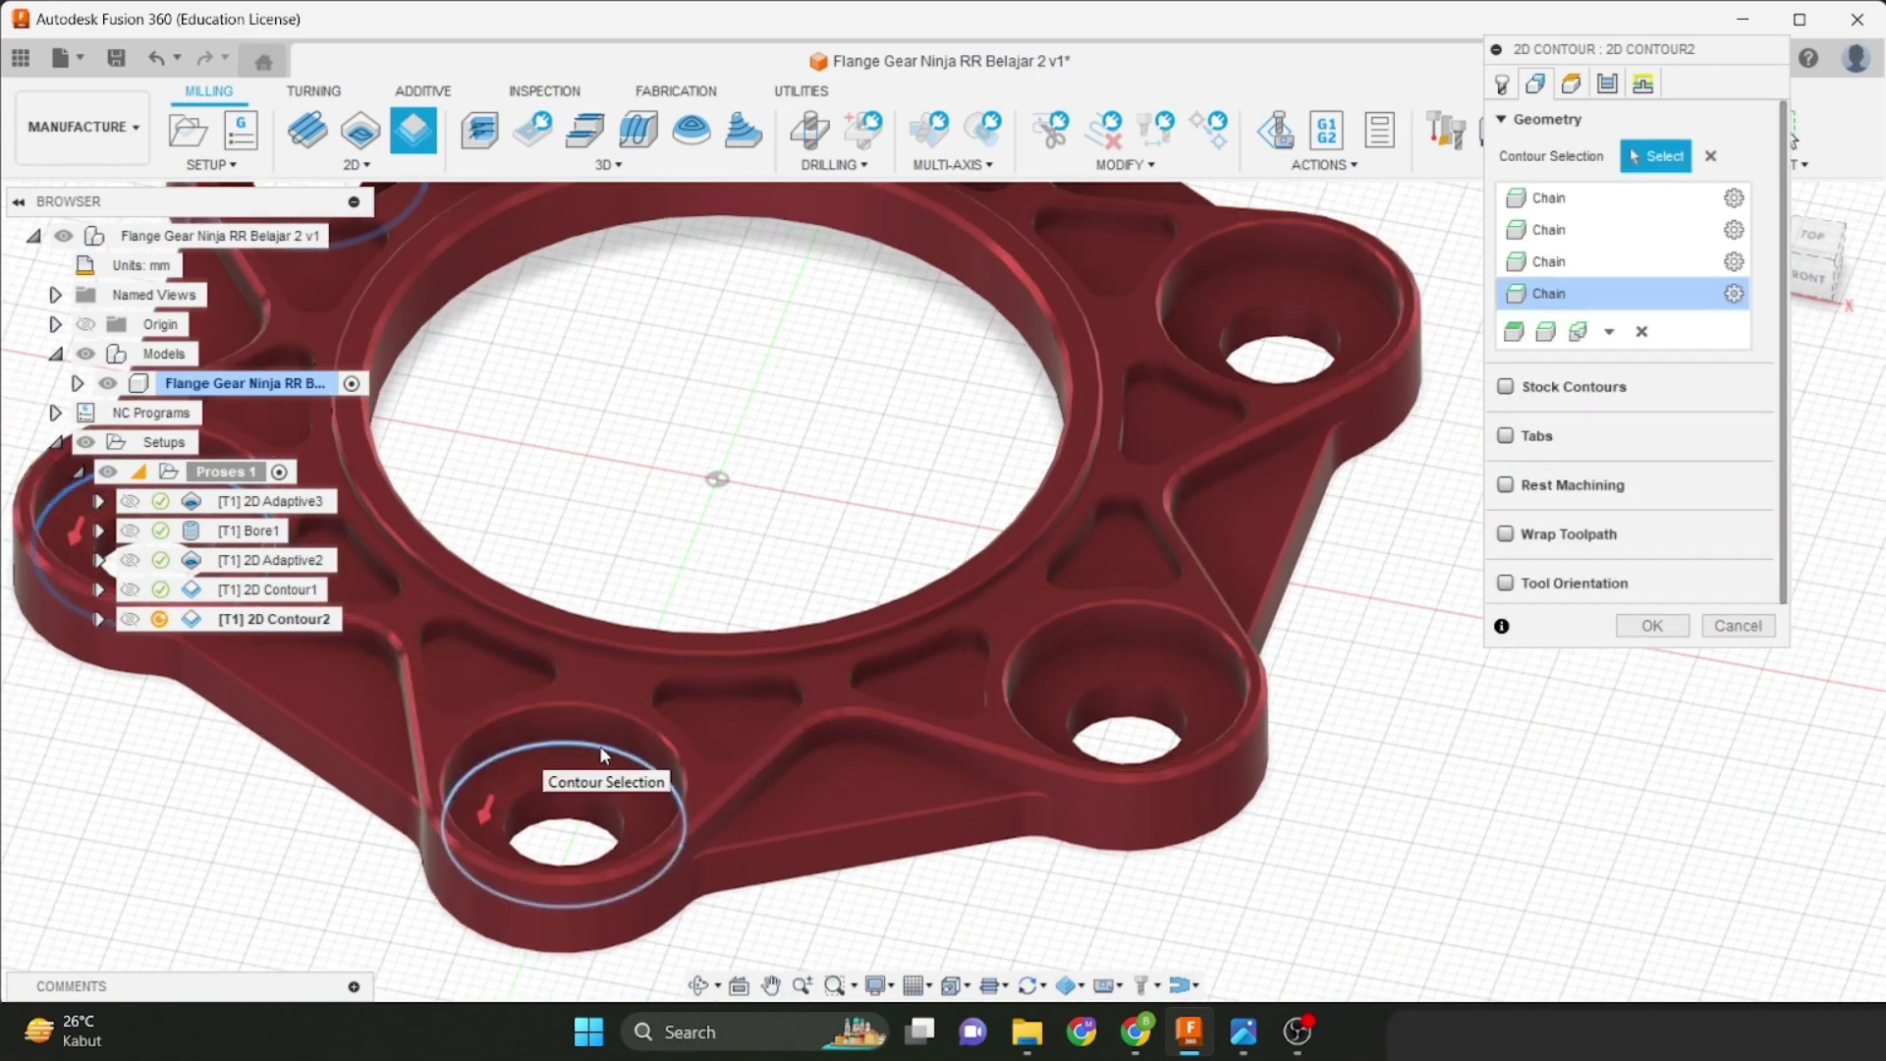
click(1128, 638)
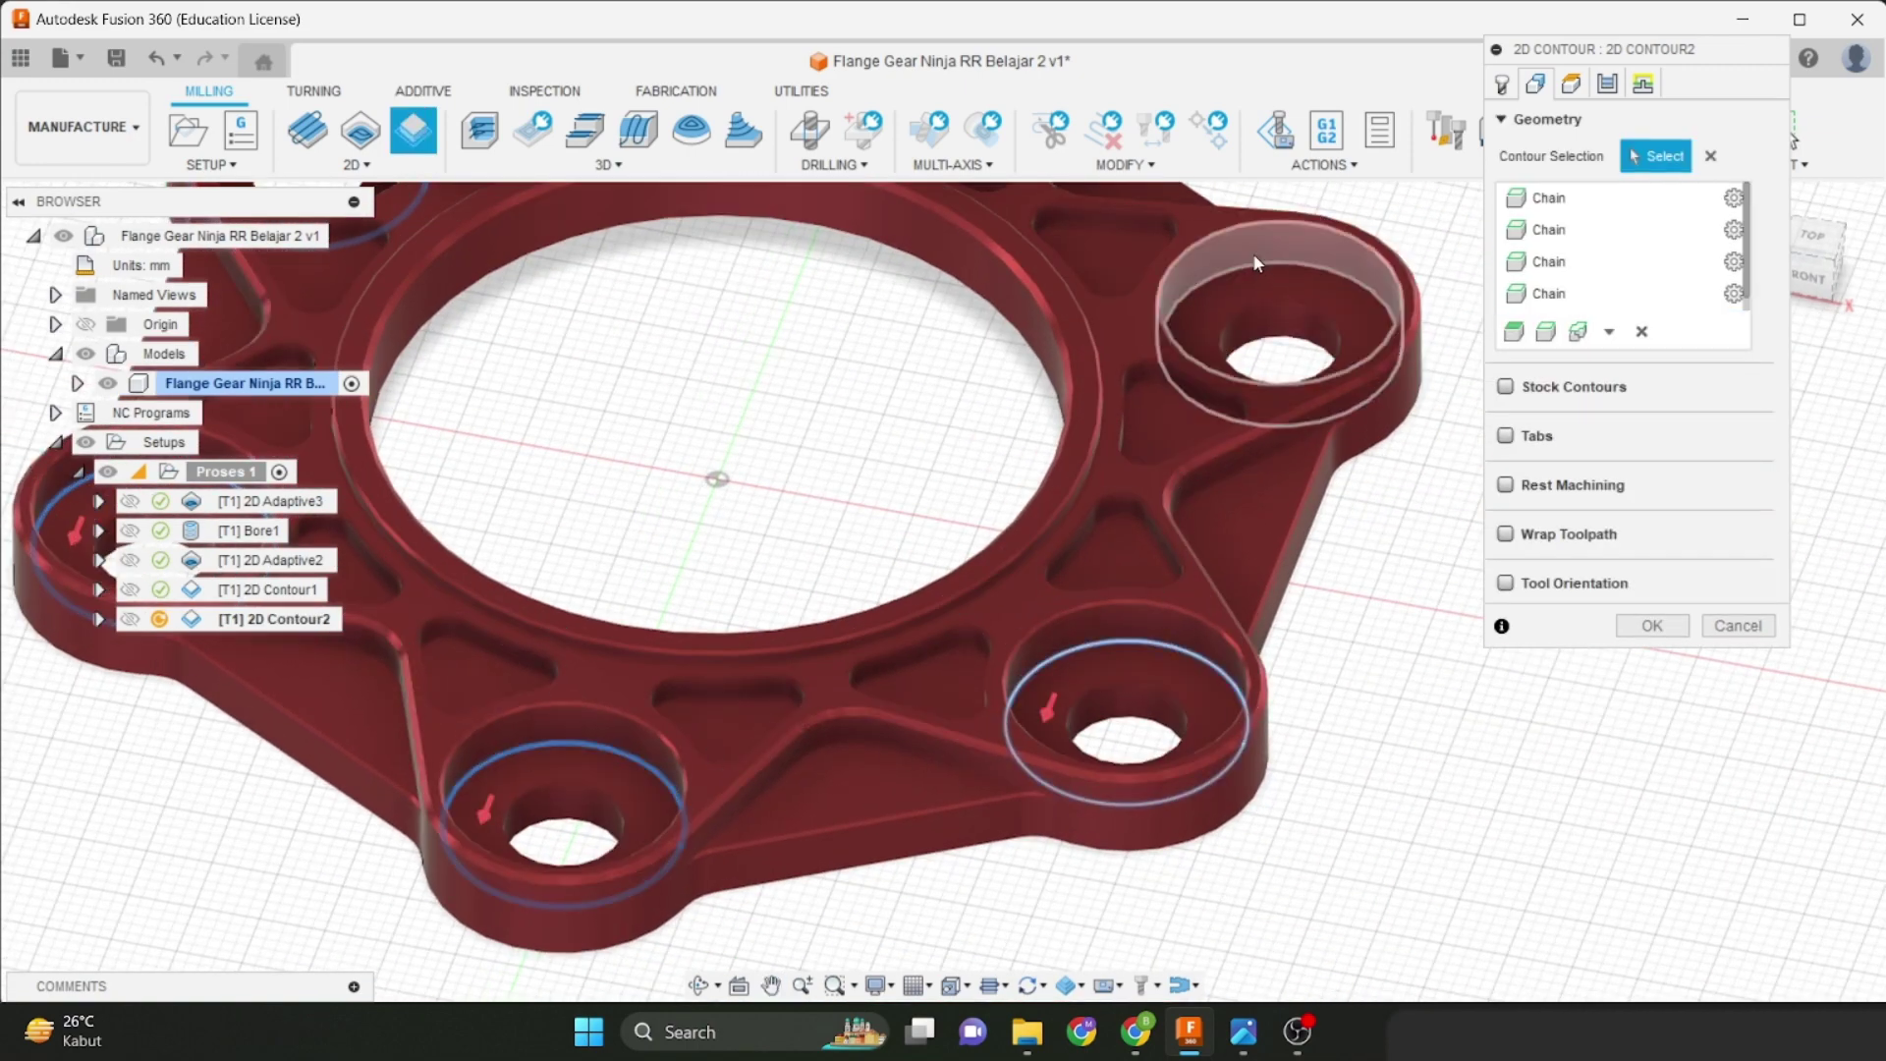
click(1257, 263)
scroll(1424, 325, down, 3)
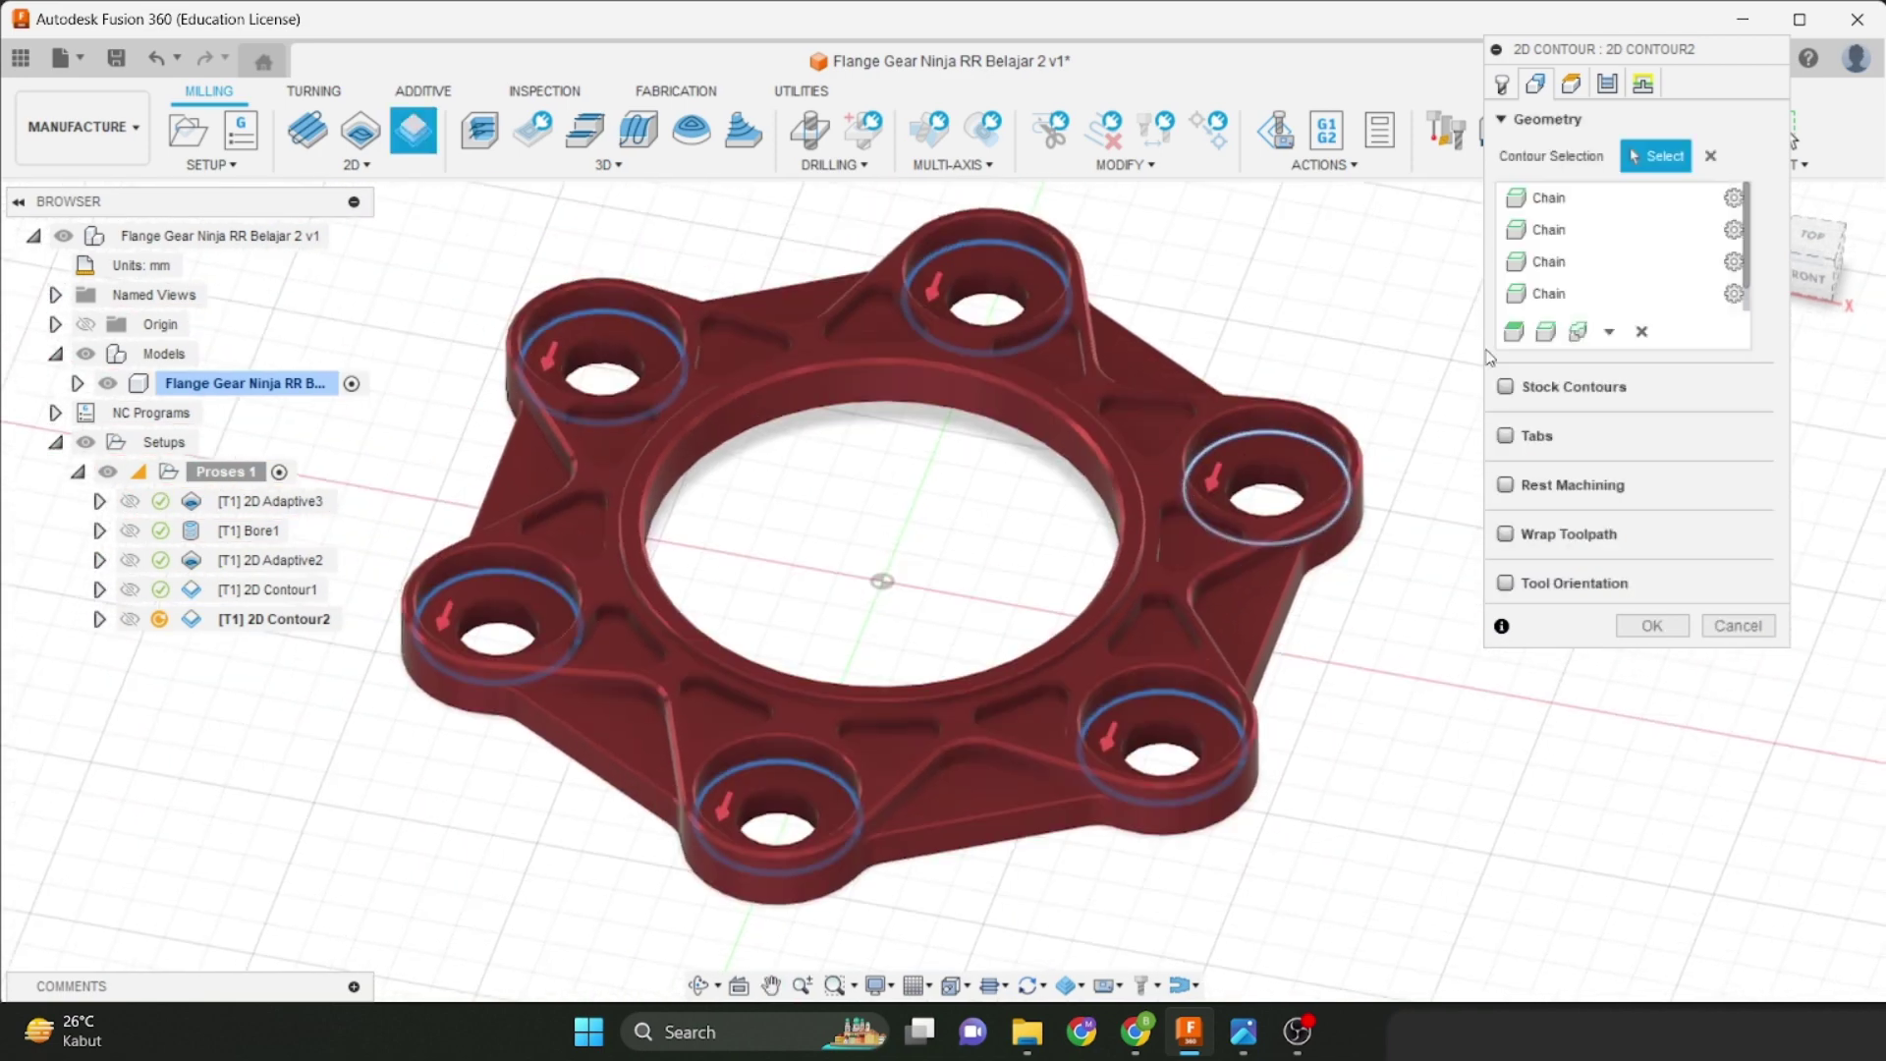
Set the counterbore 2D Contour's bottom height to Stock top with a -6.5 mm offset and check the level against the part.
click(1571, 83)
click(1591, 650)
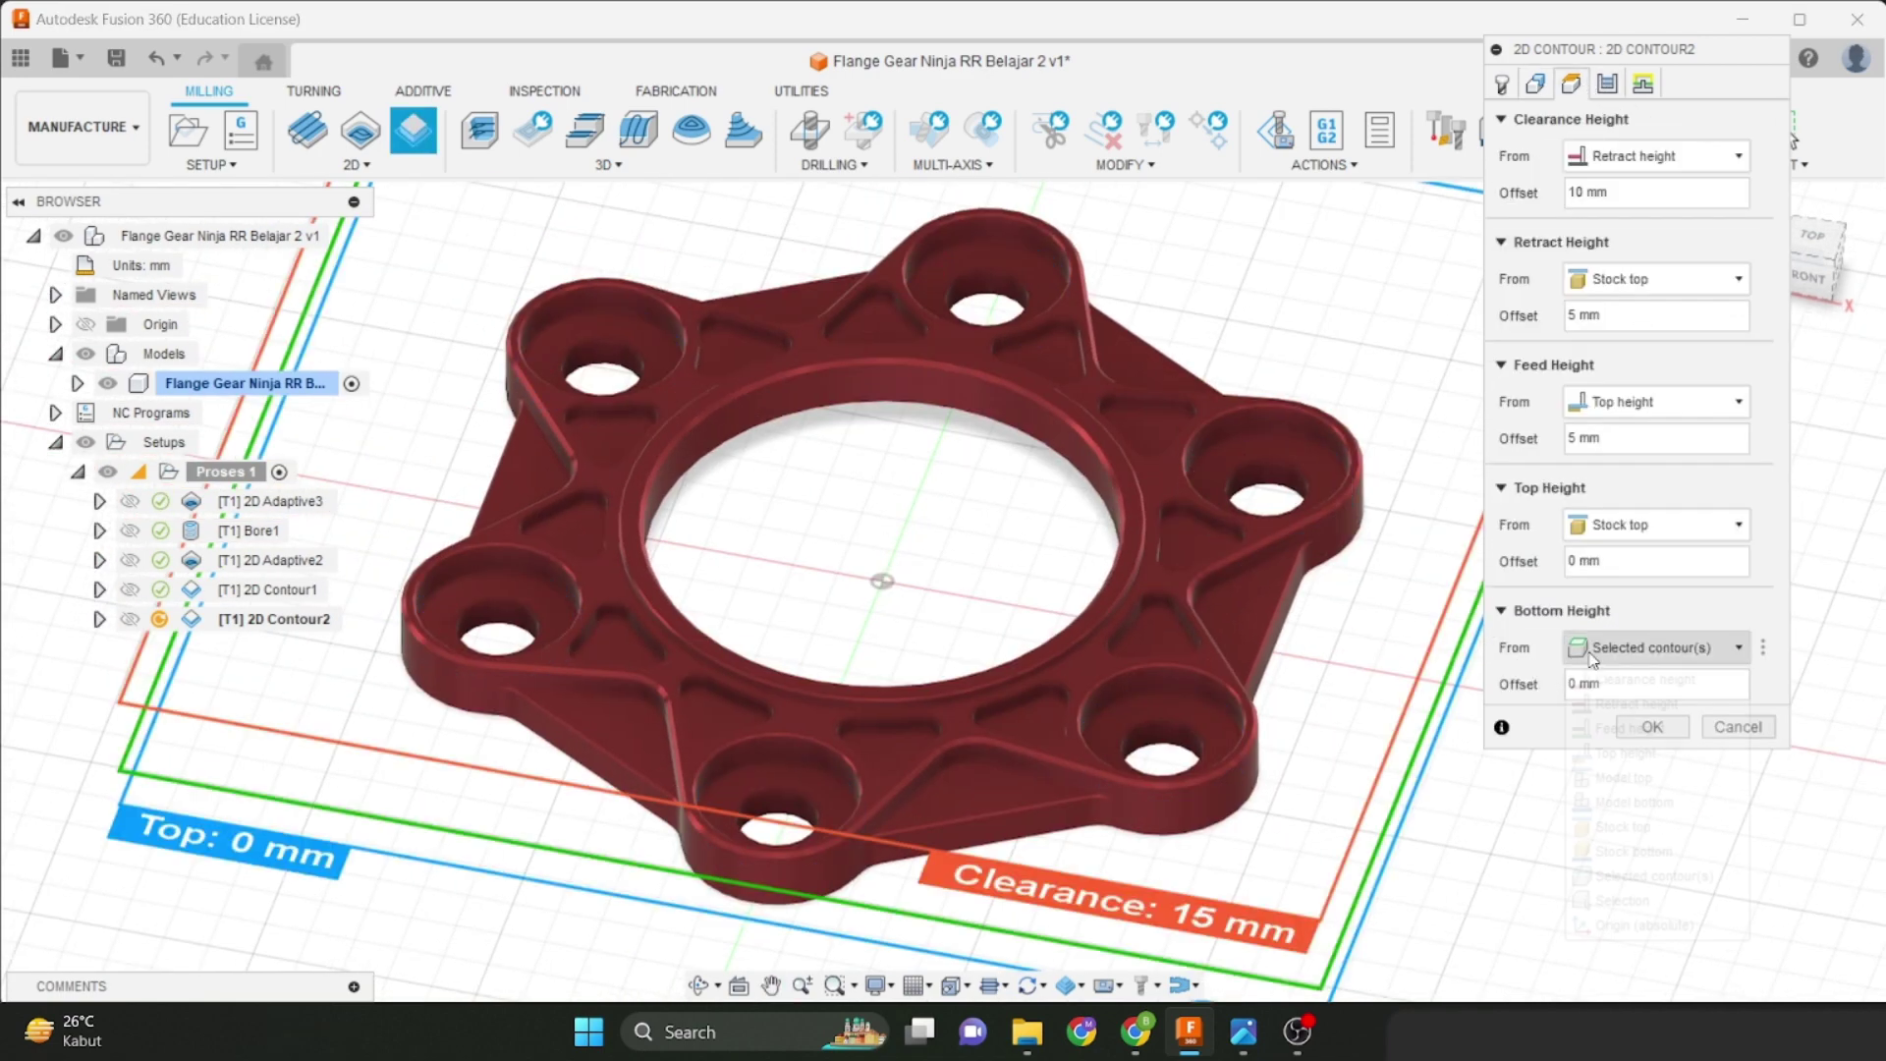
click(1620, 826)
click(1570, 685)
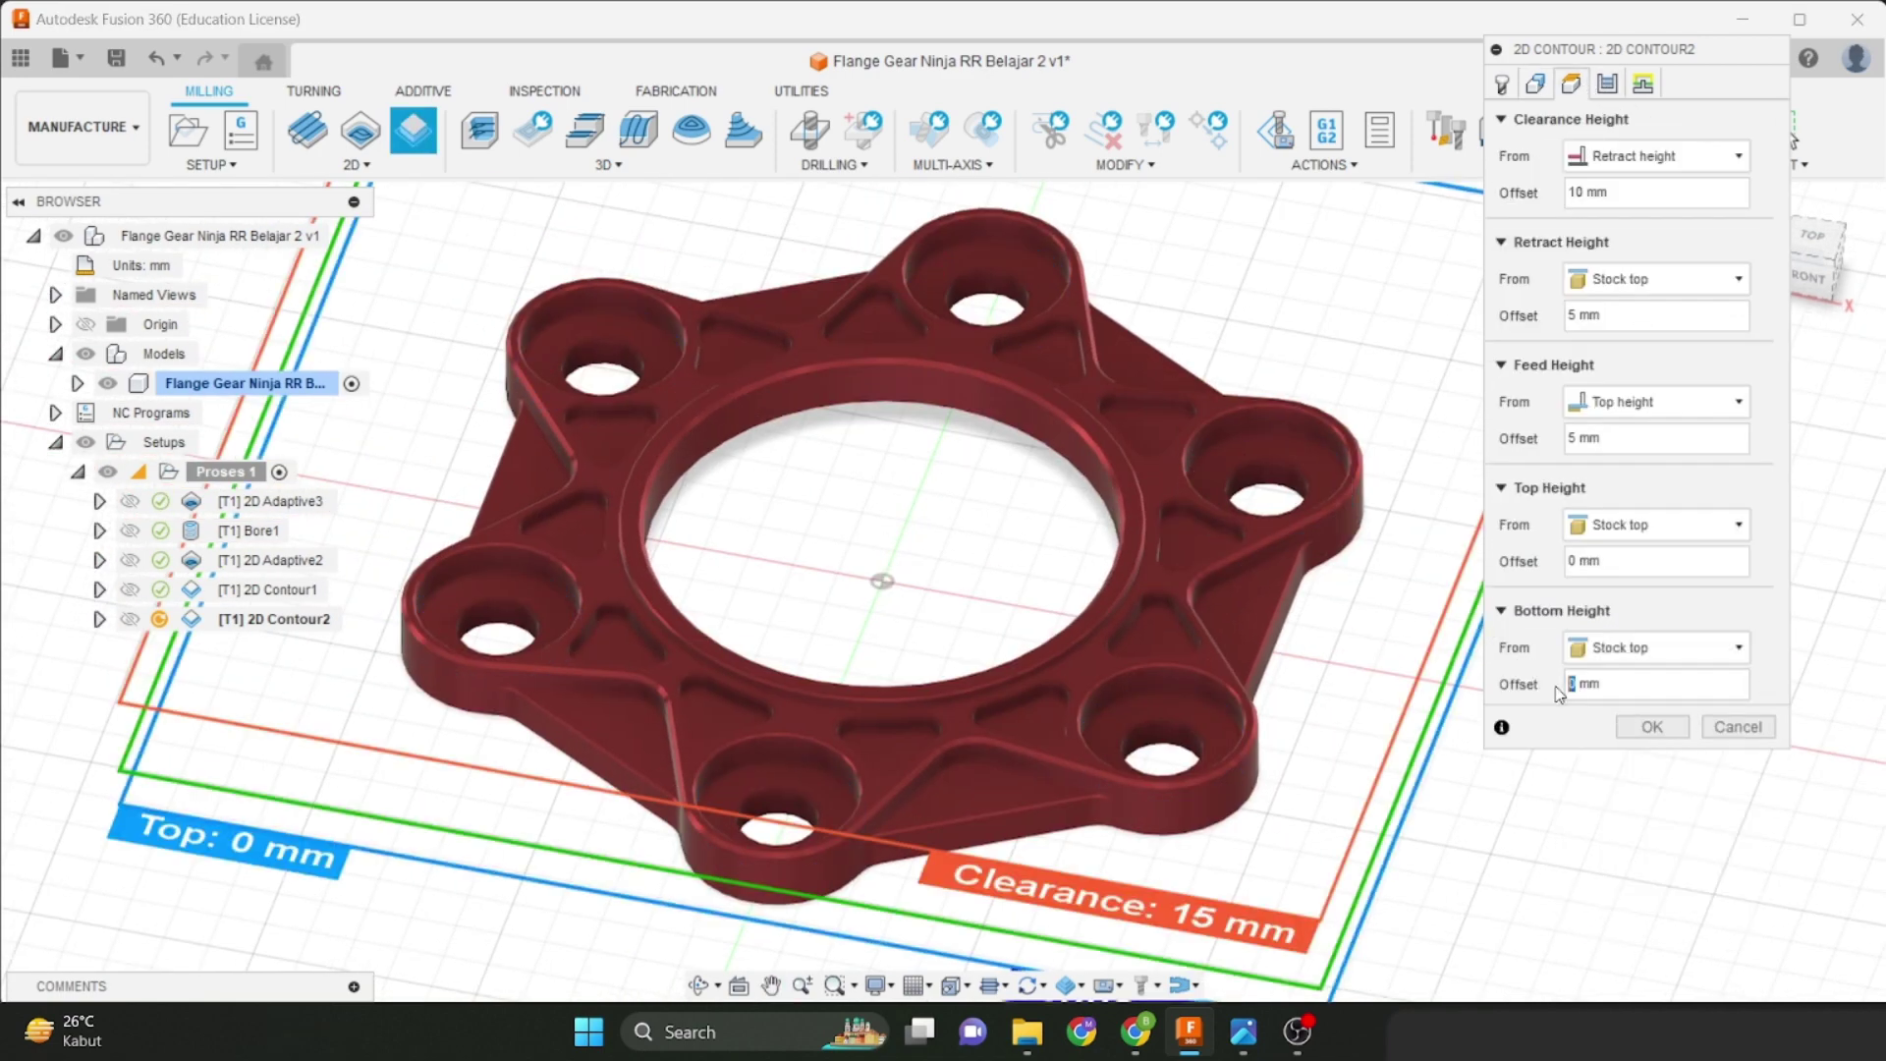
text(-6.5)
scroll(1444, 653, down, 3)
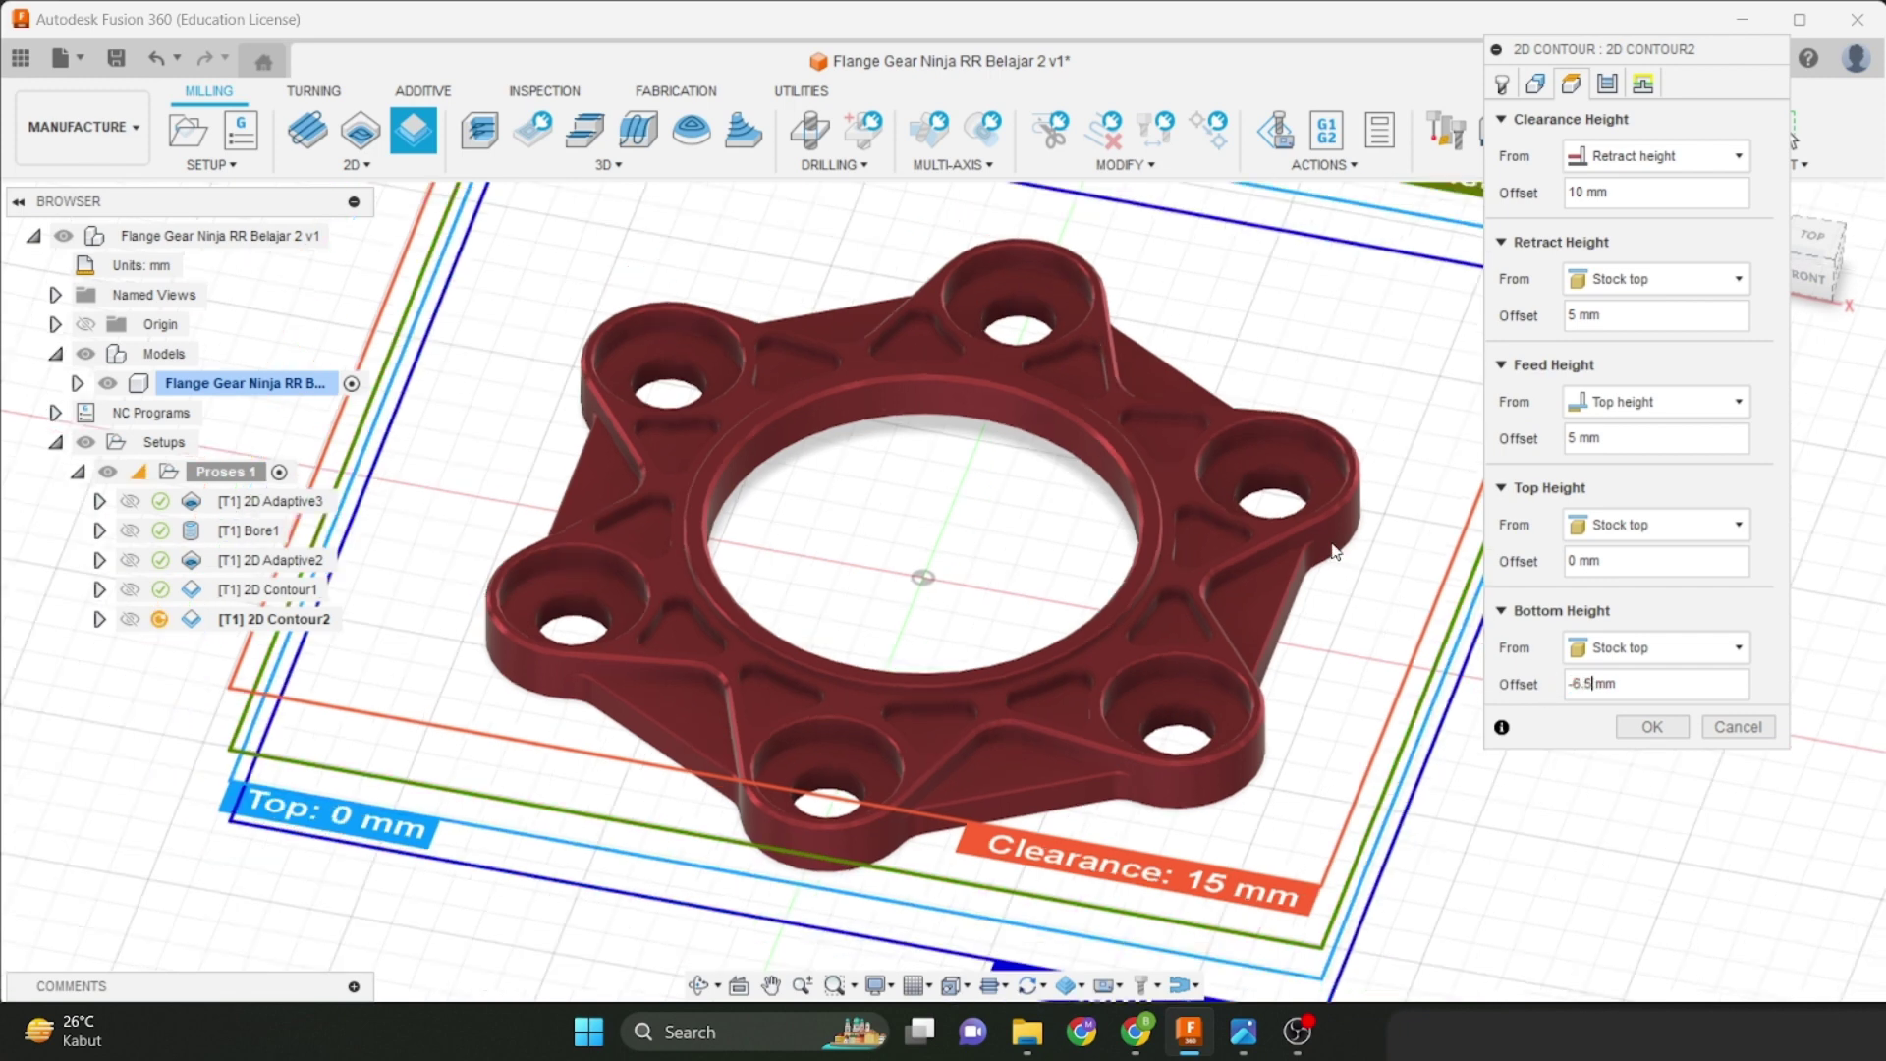
click(1817, 279)
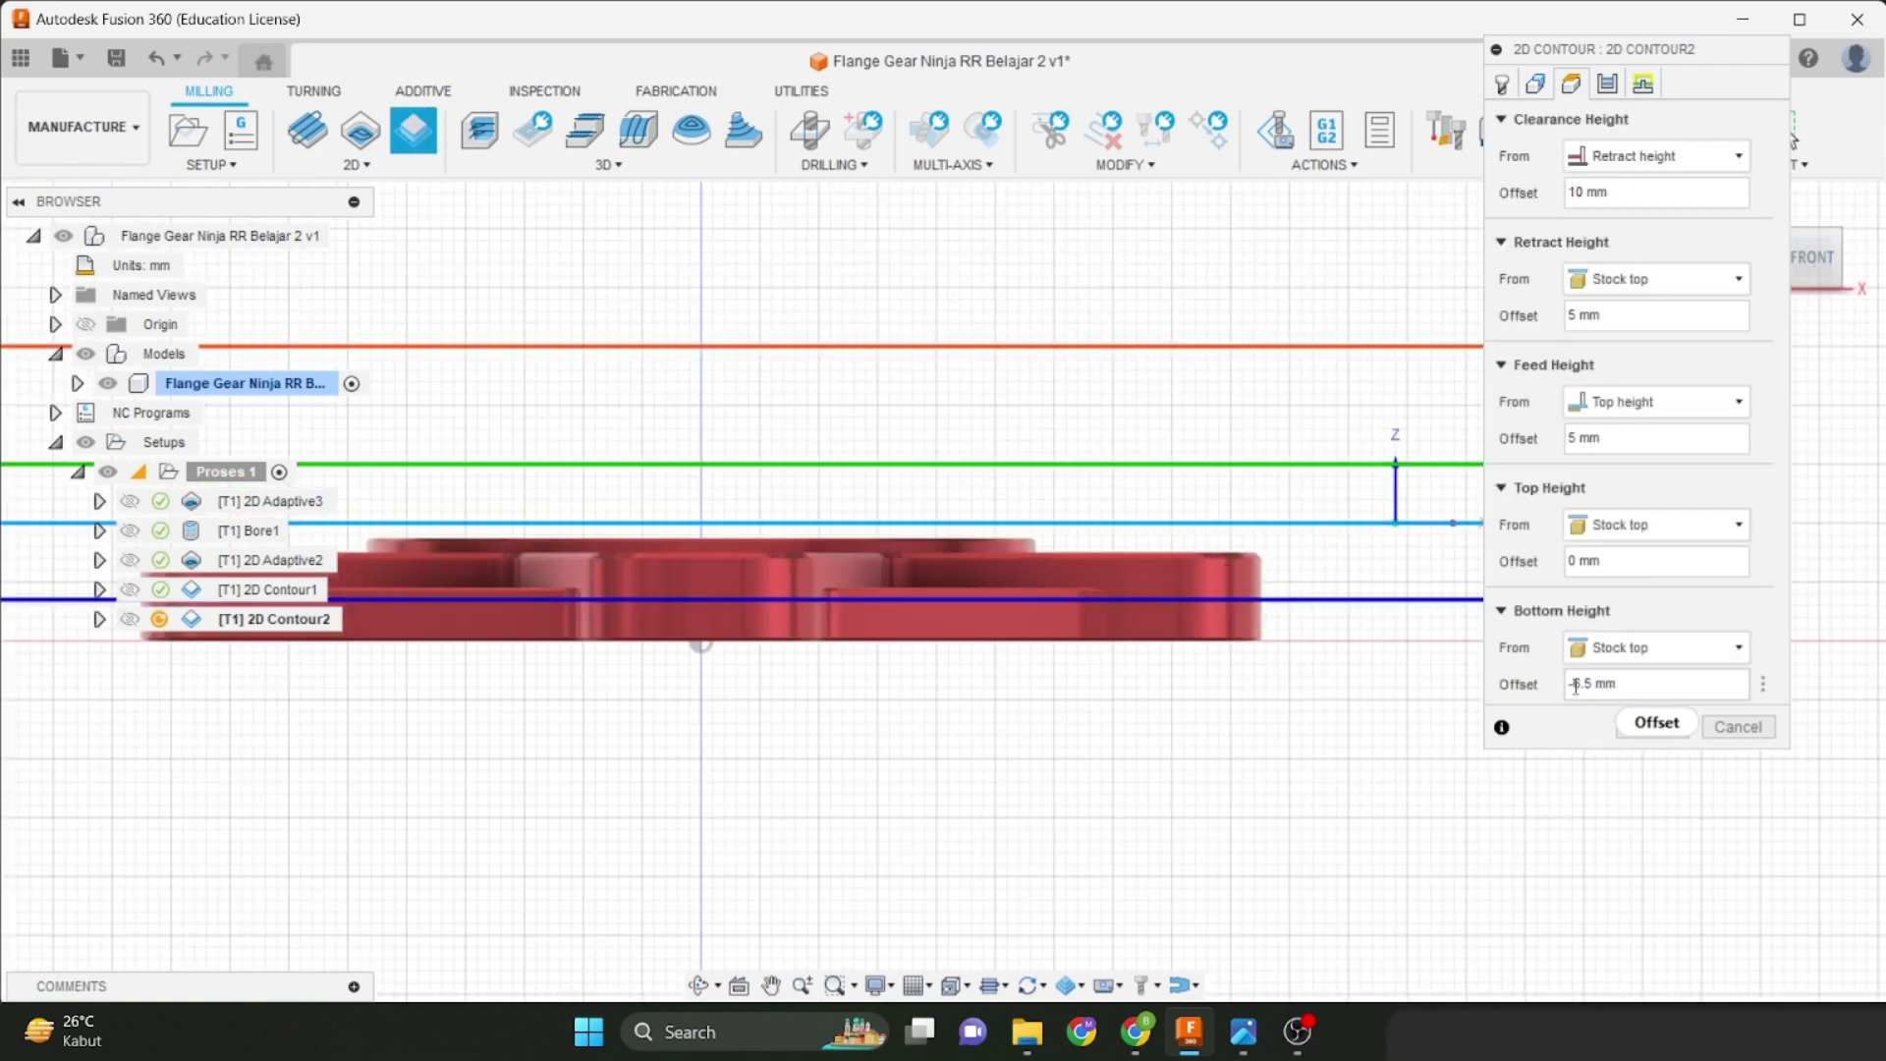
shift+middle_drag(1169, 575, 1198, 451)
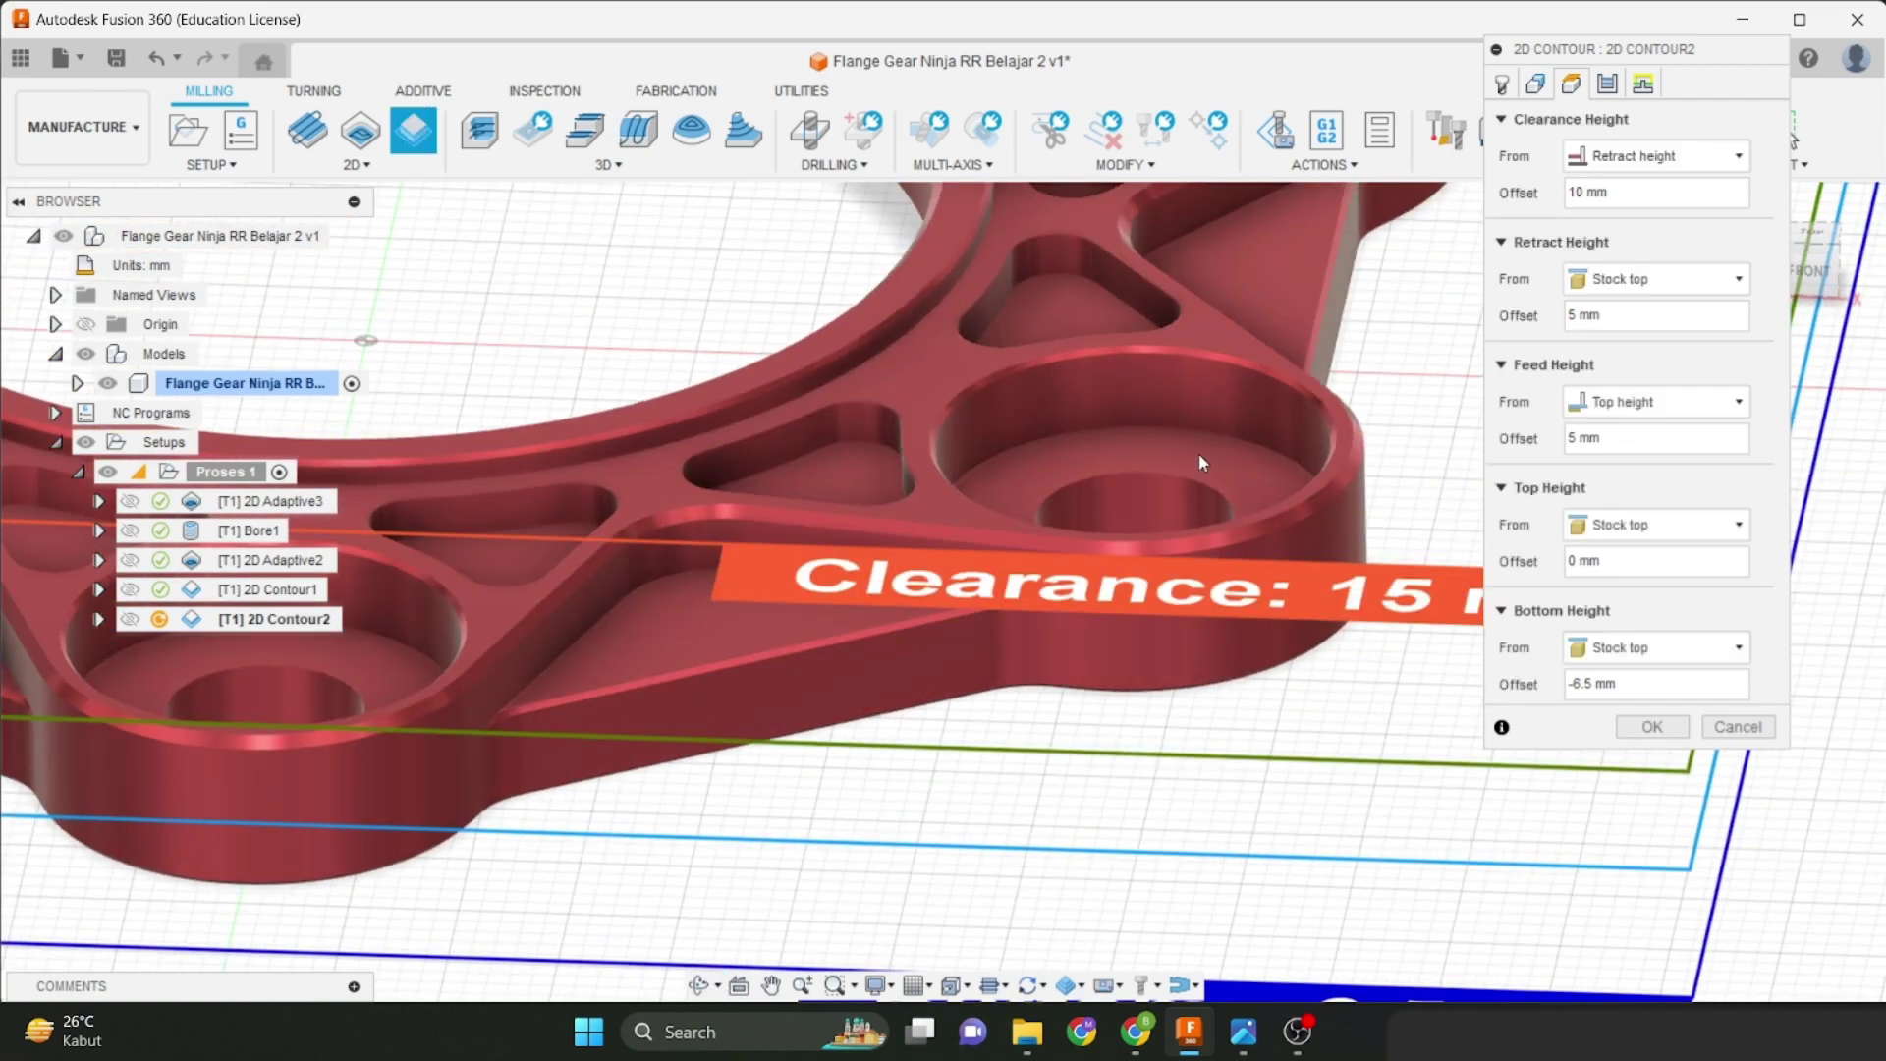
scroll(1200, 453, down, 2)
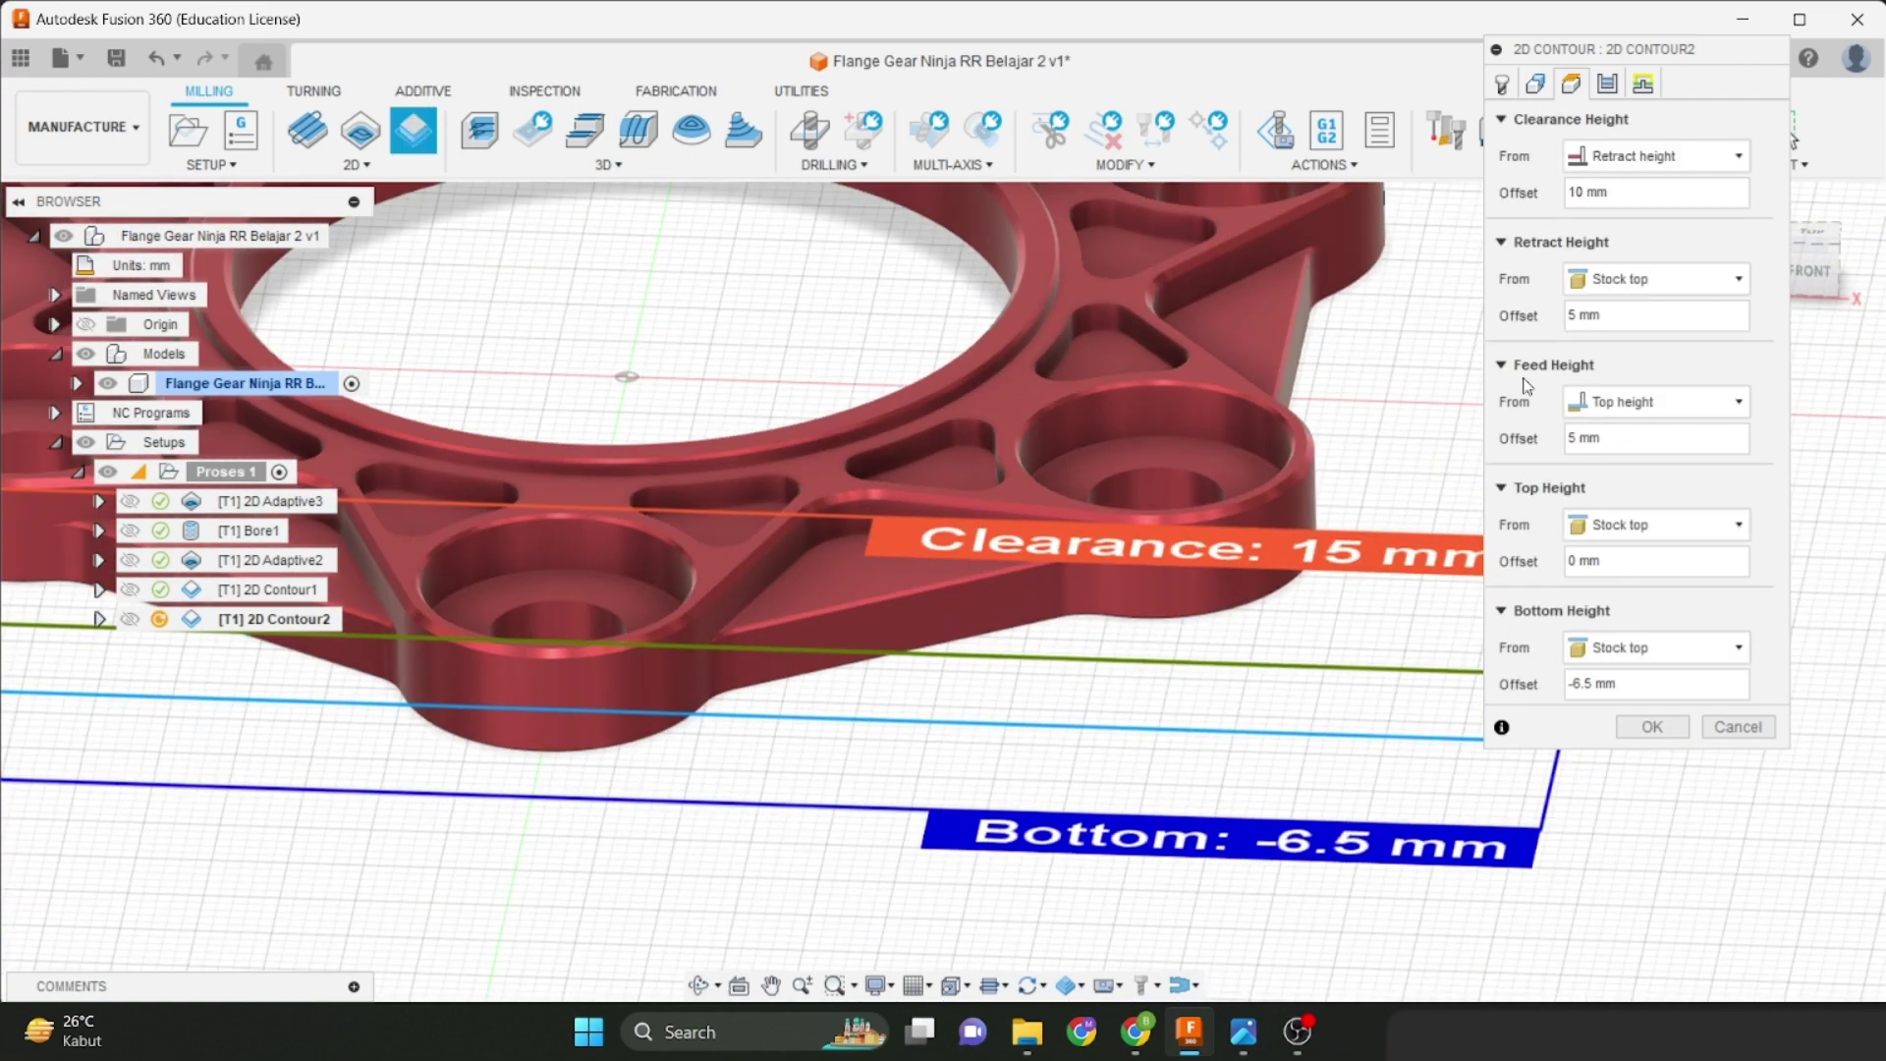
Leave Multiple Depths off, enable Stock to Leave with 0.05 mm radial and 0 mm axial, and generate the counterbore toolpath.
click(1611, 87)
scroll(1303, 432, down, 3)
middle_drag(1309, 435, 1323, 582)
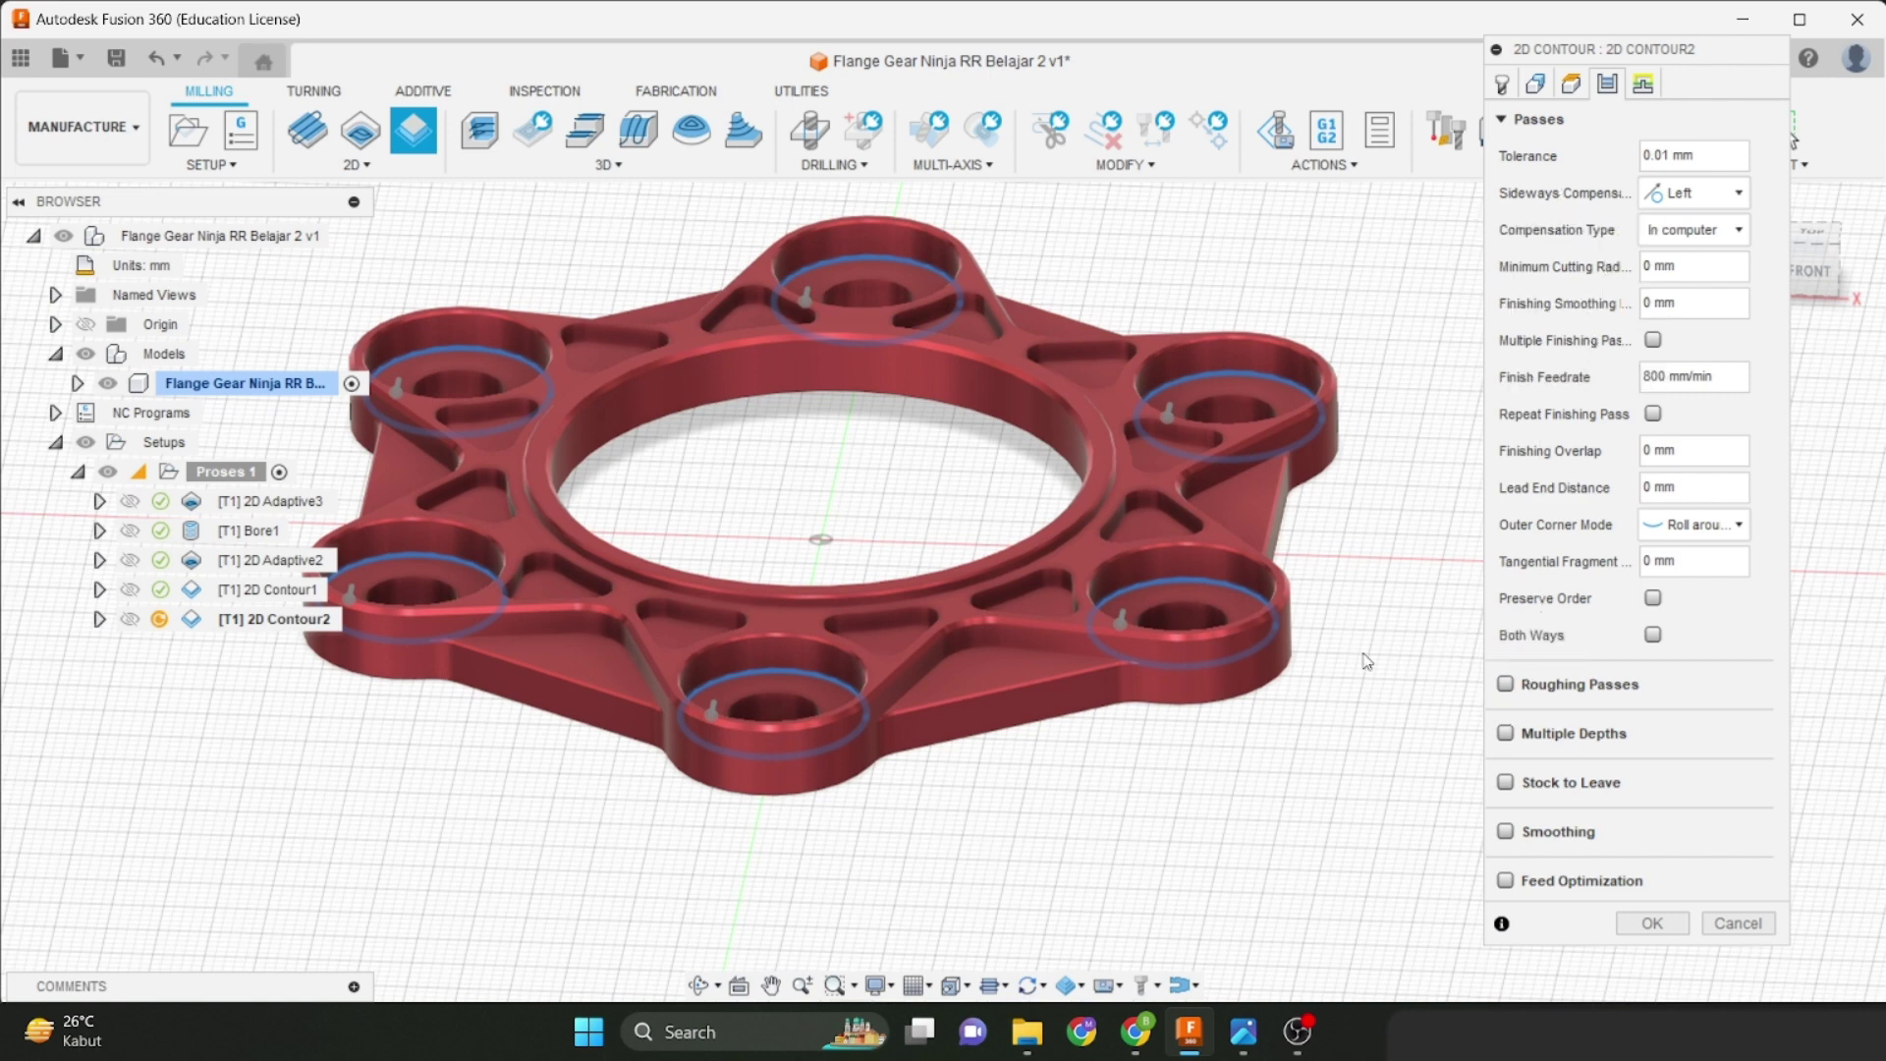
click(1509, 735)
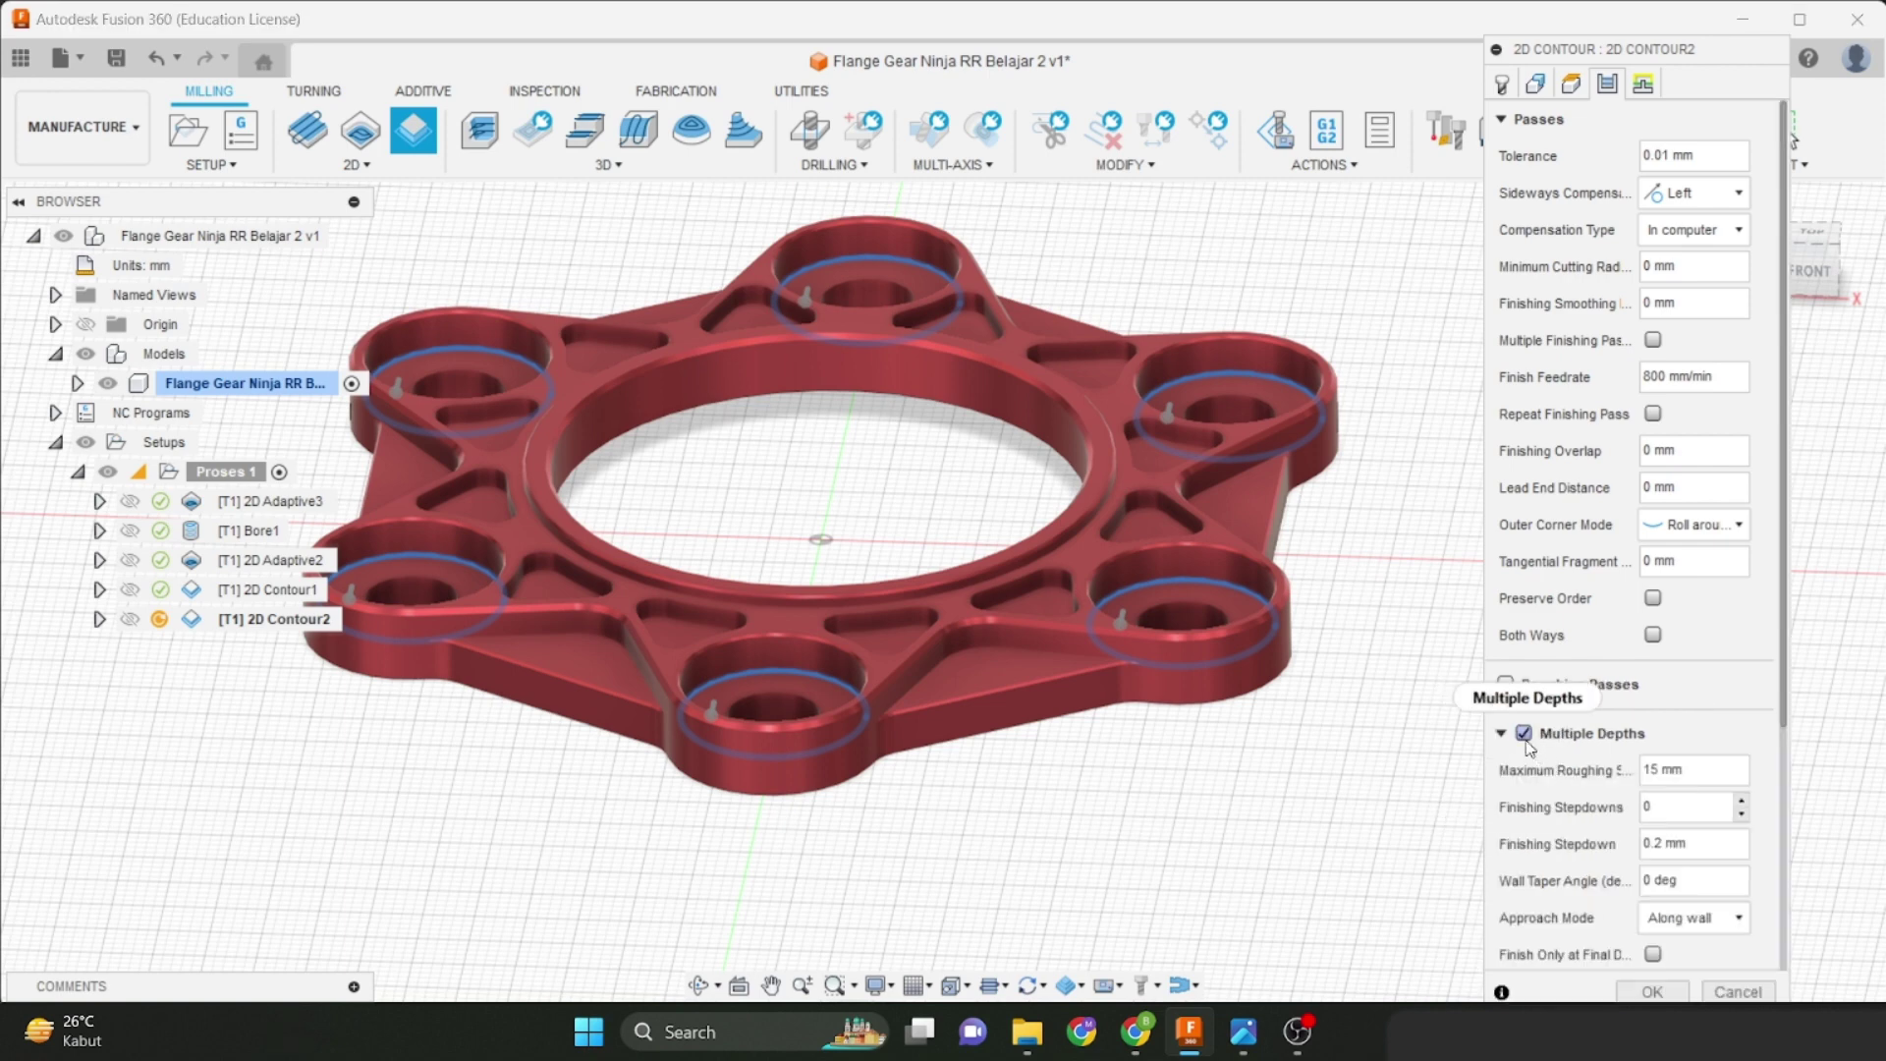
click(1507, 733)
click(1506, 781)
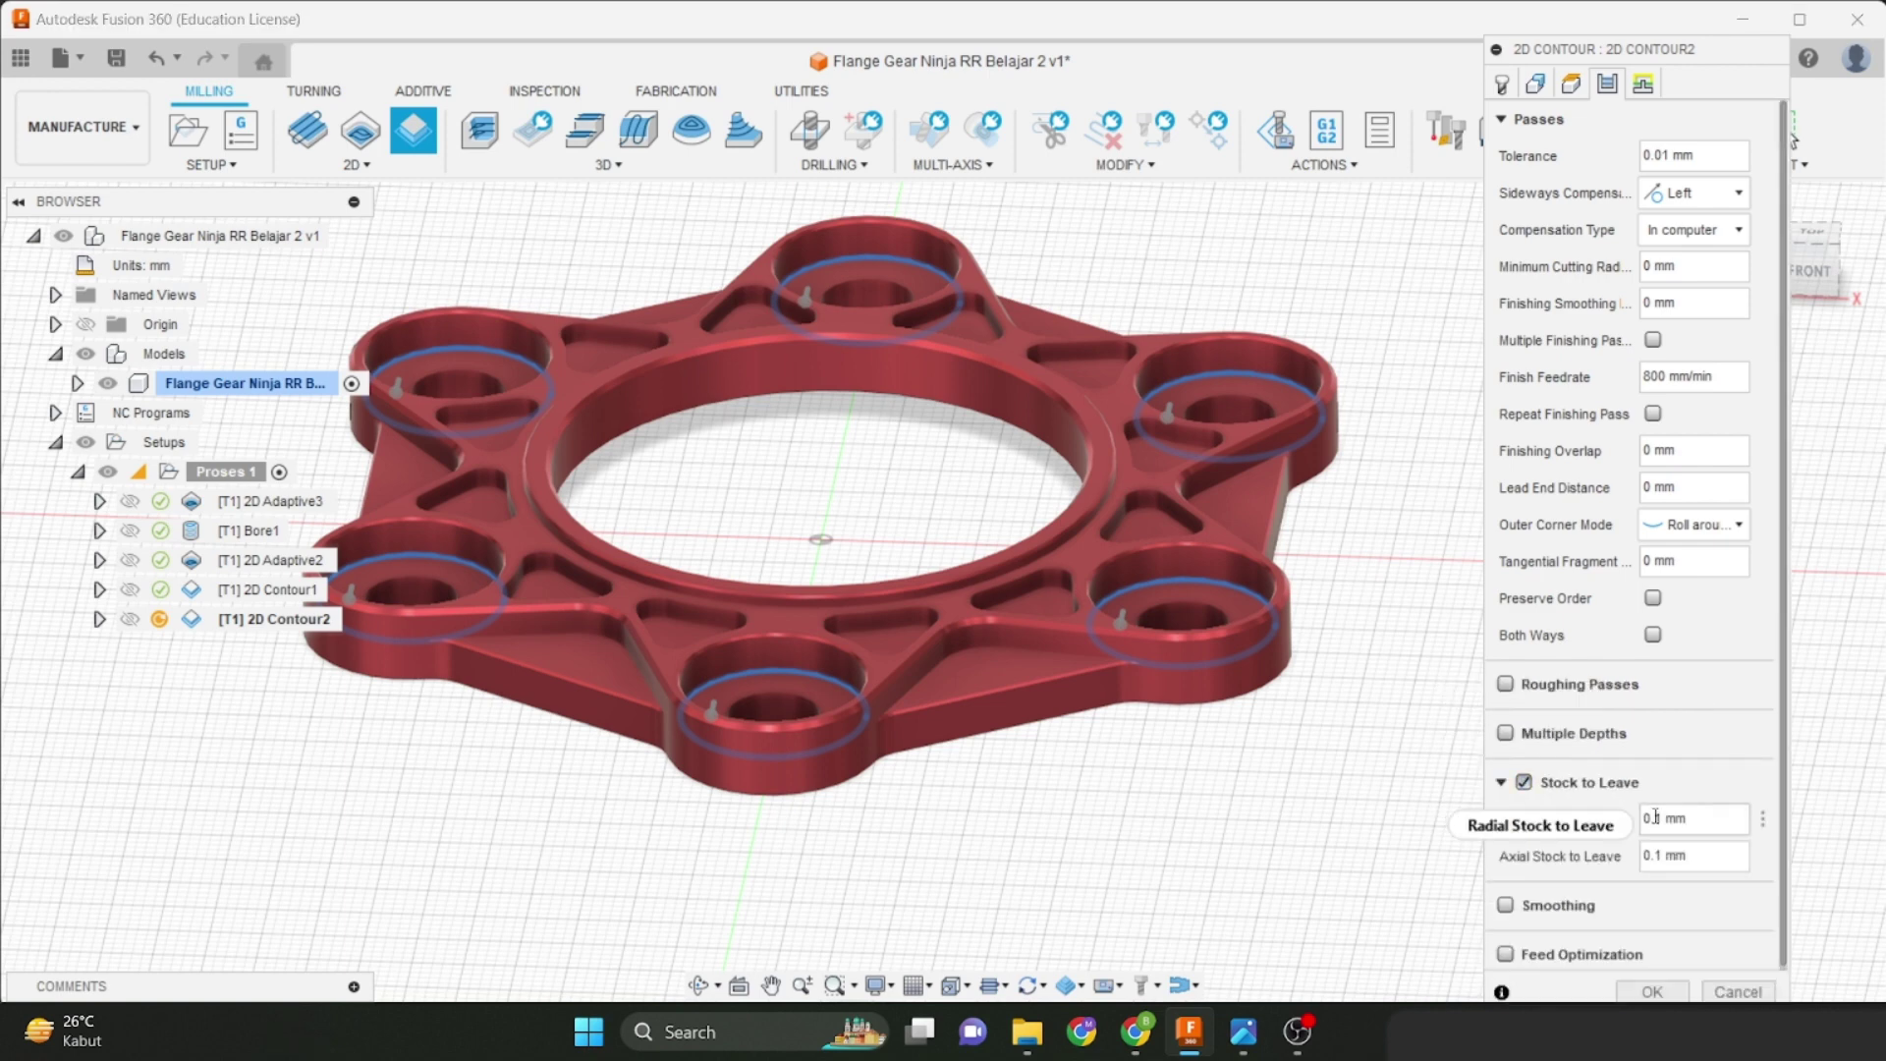
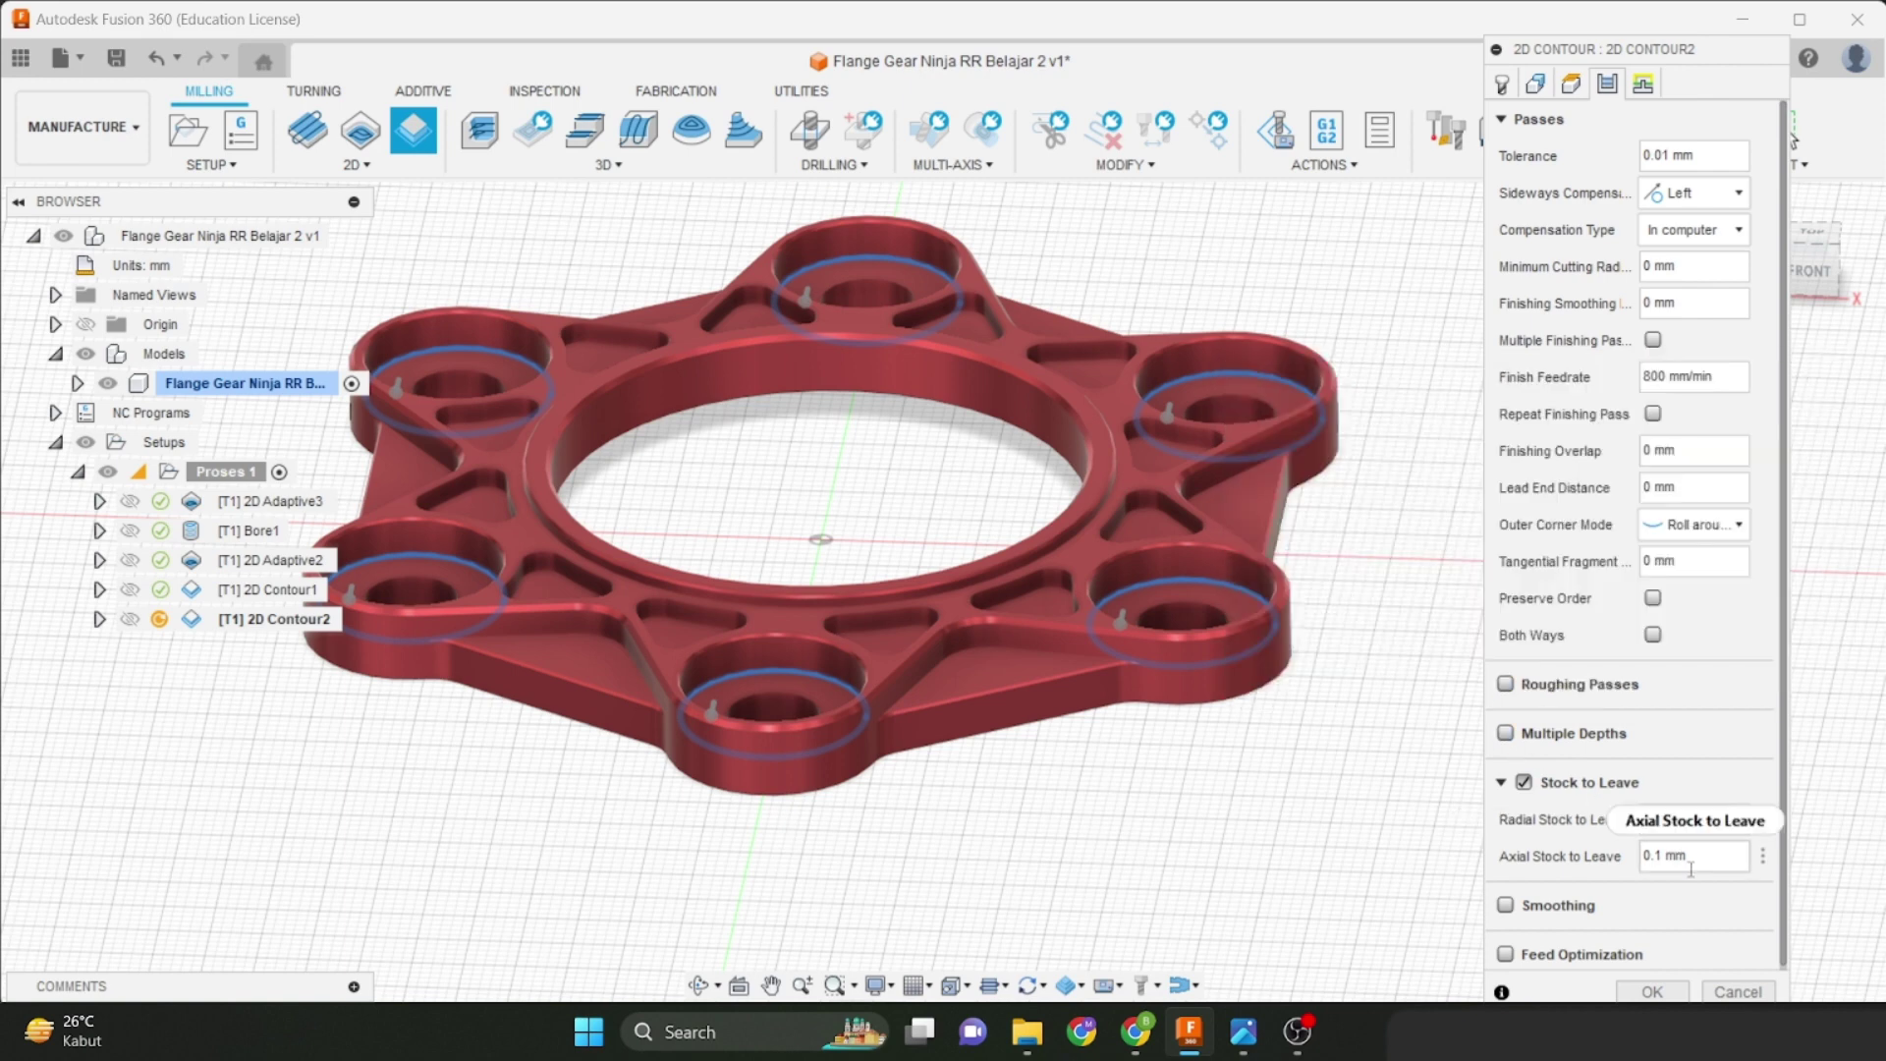
key(BackSpace)
text(05)
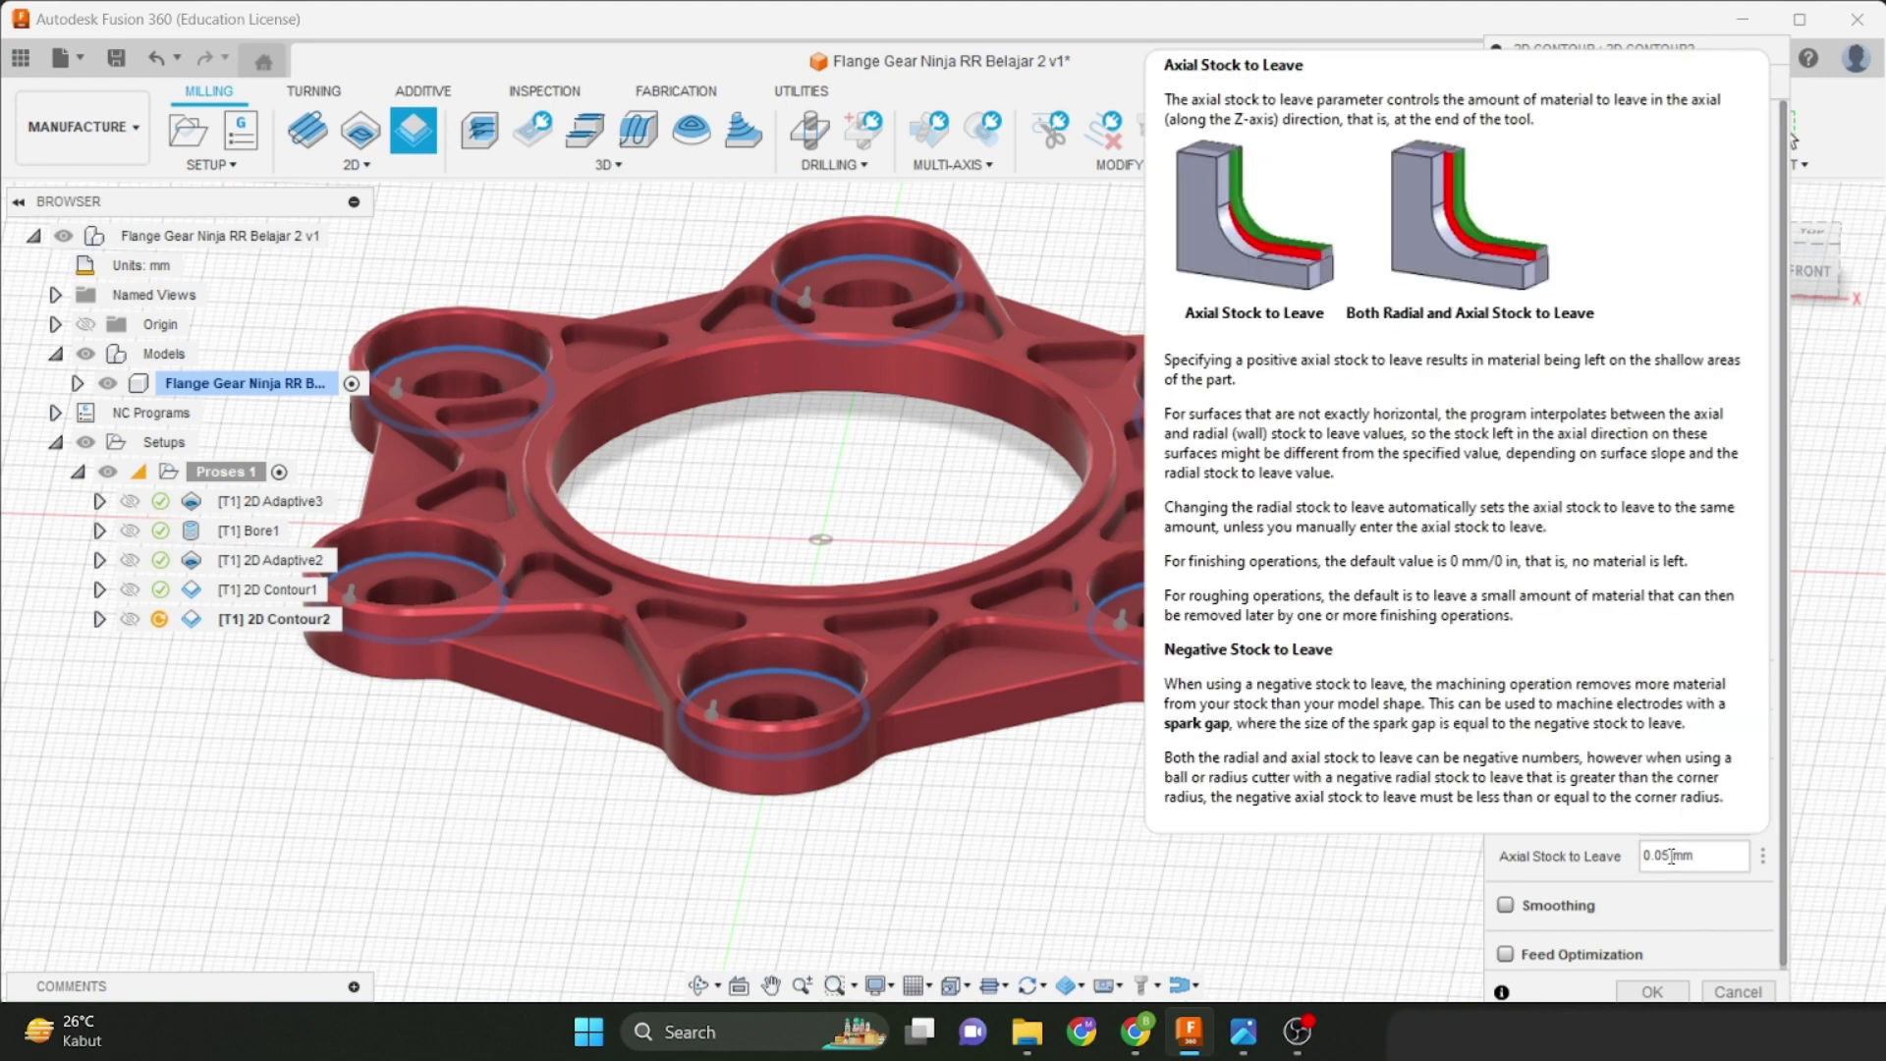
drag(1673, 858, 1620, 831)
text(0)
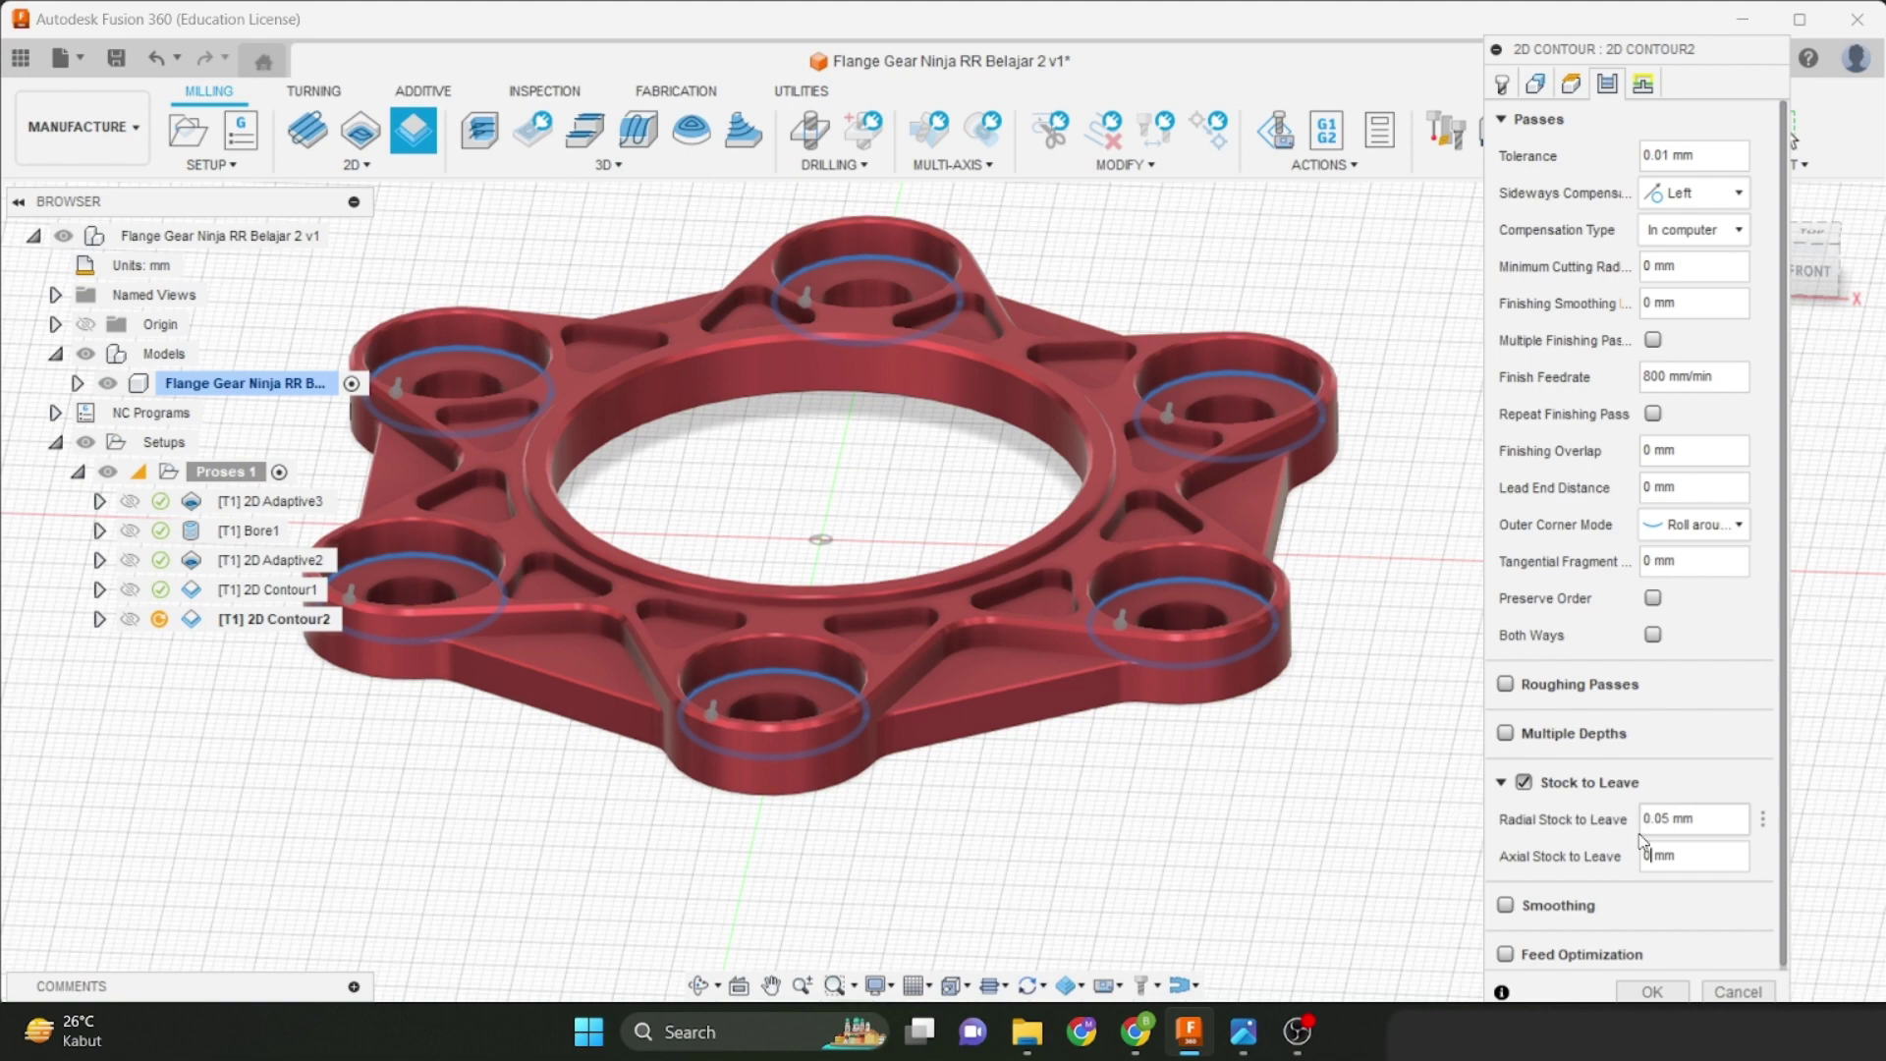
click(1618, 990)
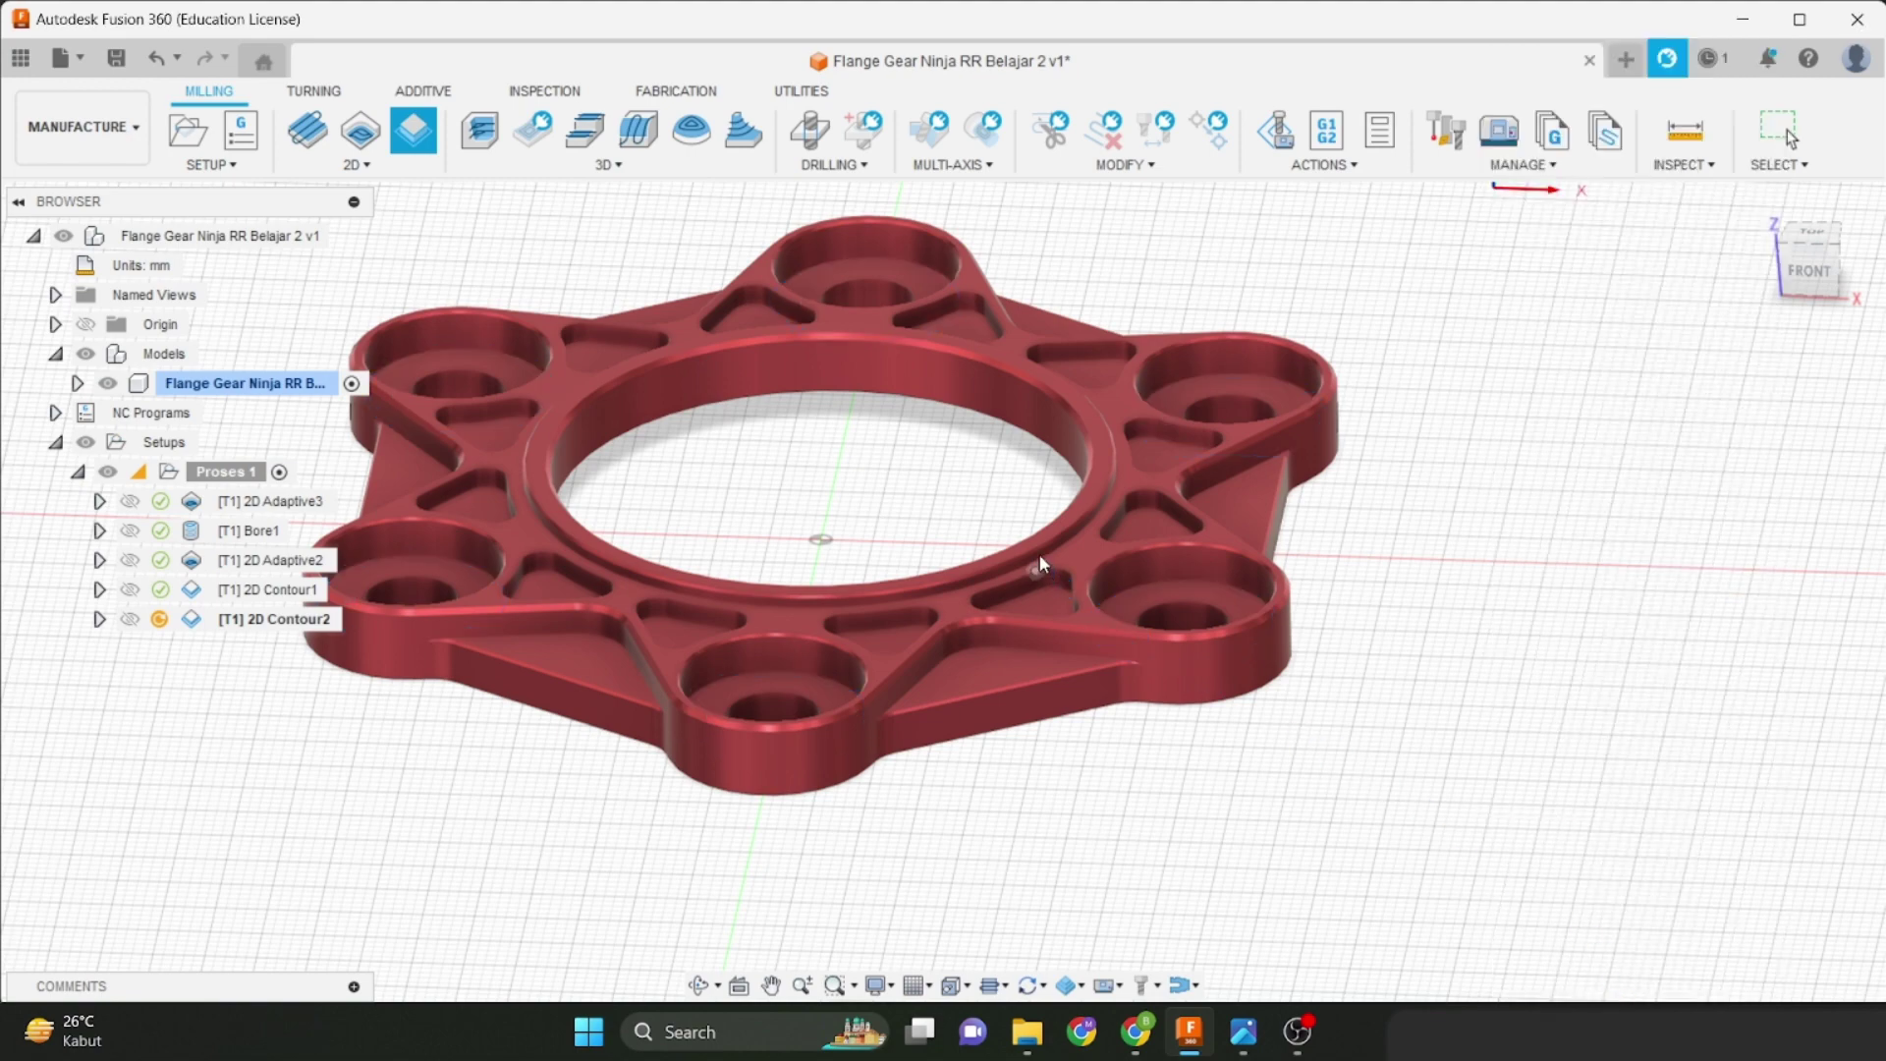
scroll(1086, 569, down, 1)
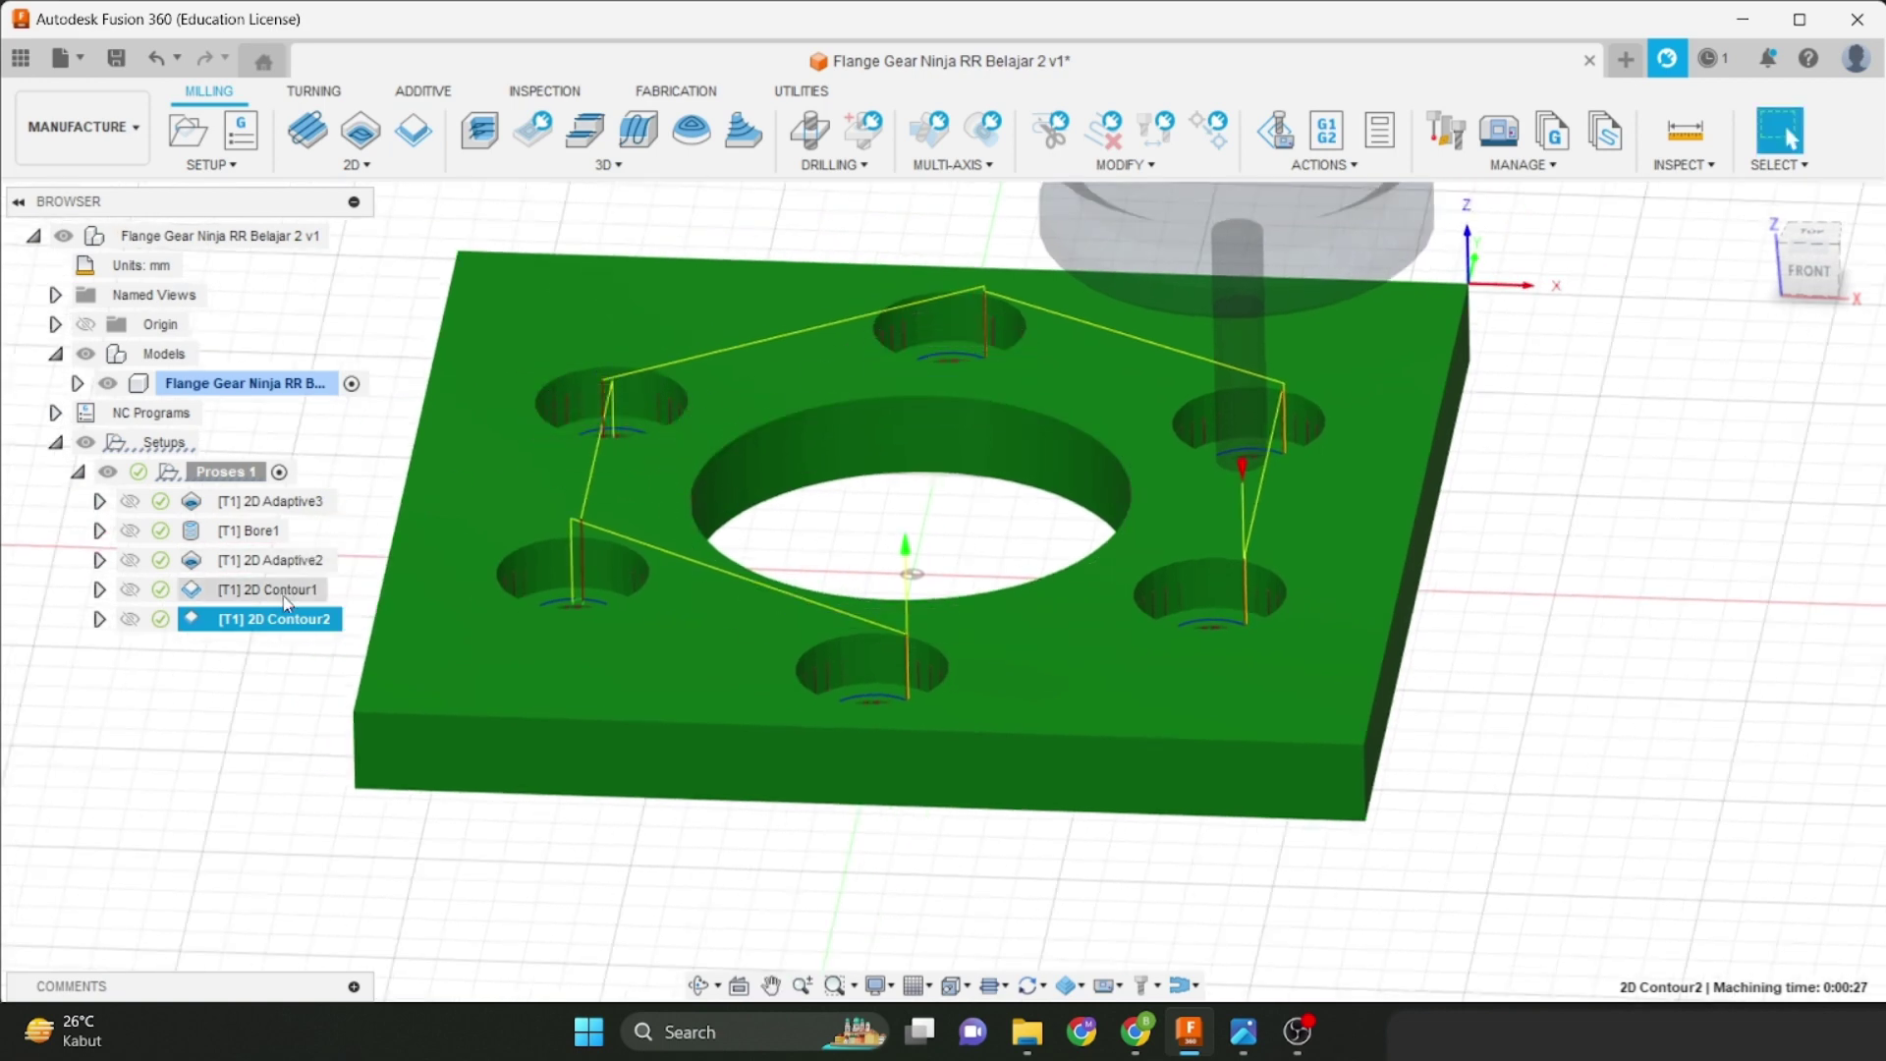
Duplicate the second 2D Contour operation within the setup.
right_click(296, 623)
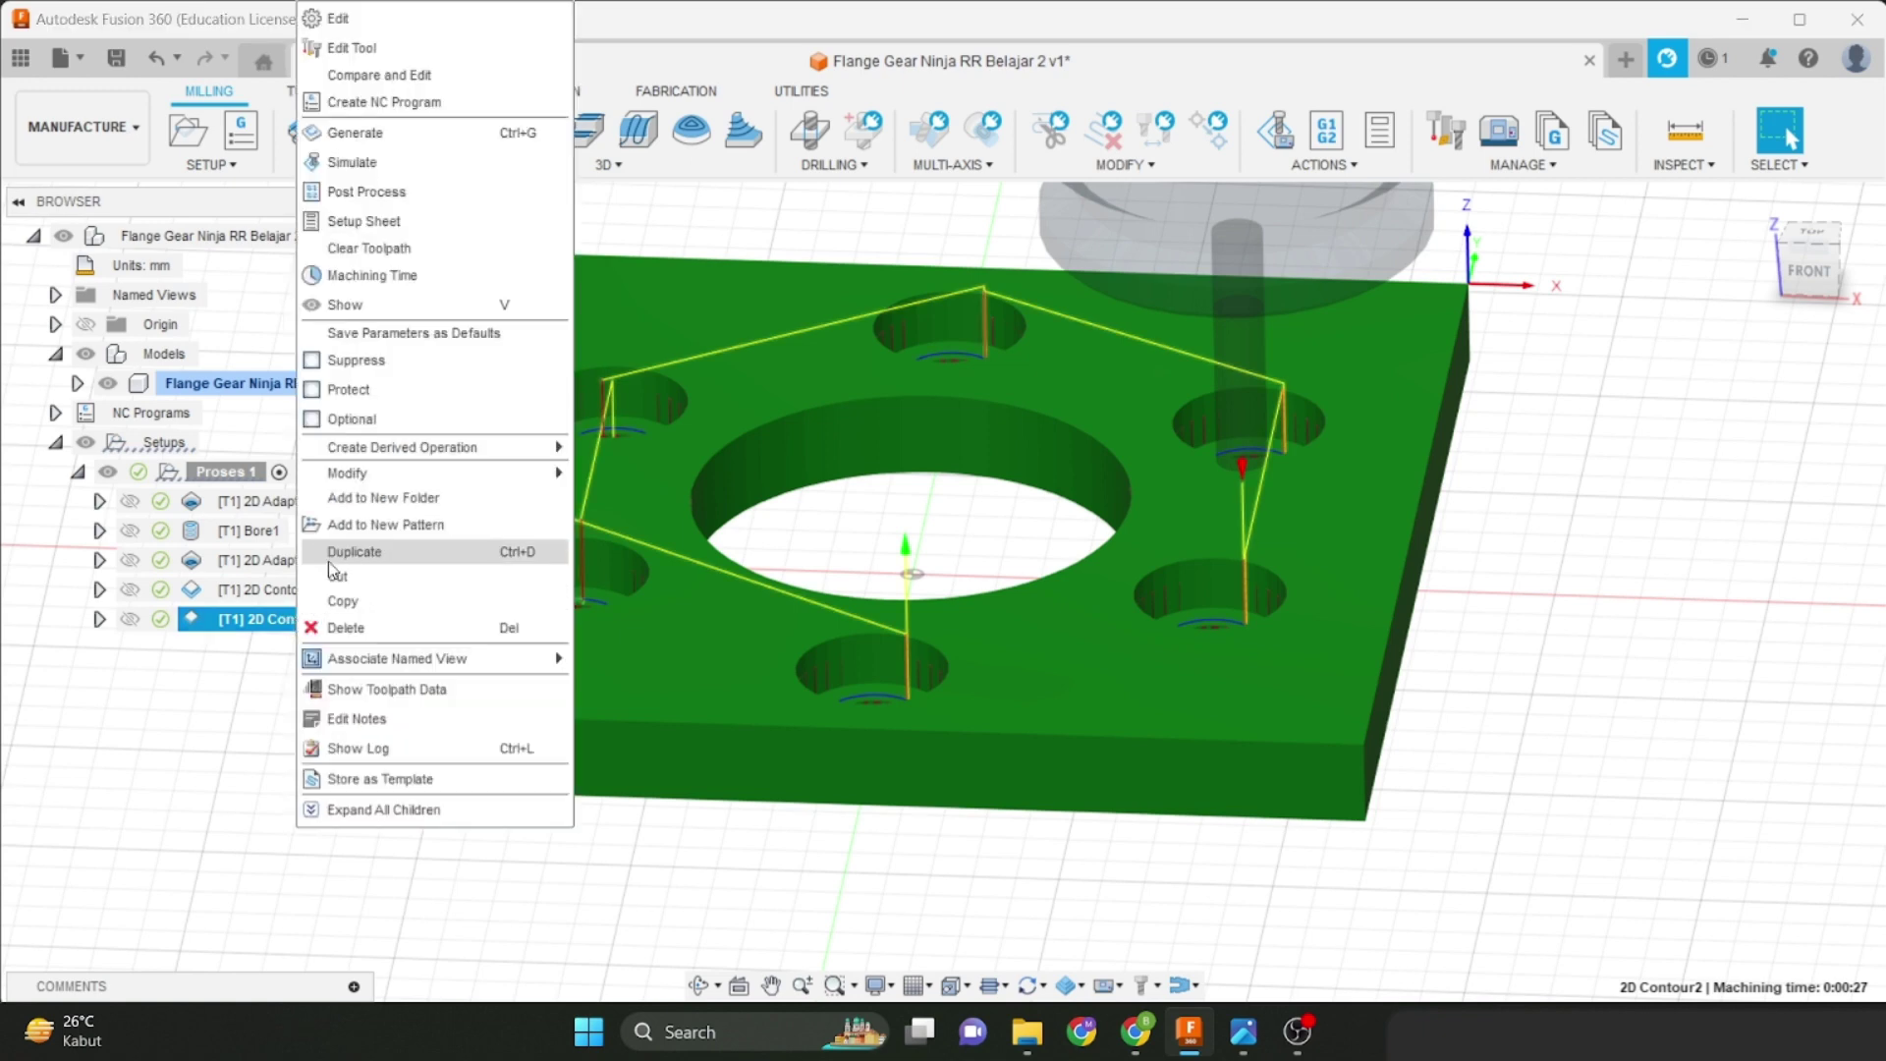
click(270, 629)
right_click(270, 628)
click(324, 547)
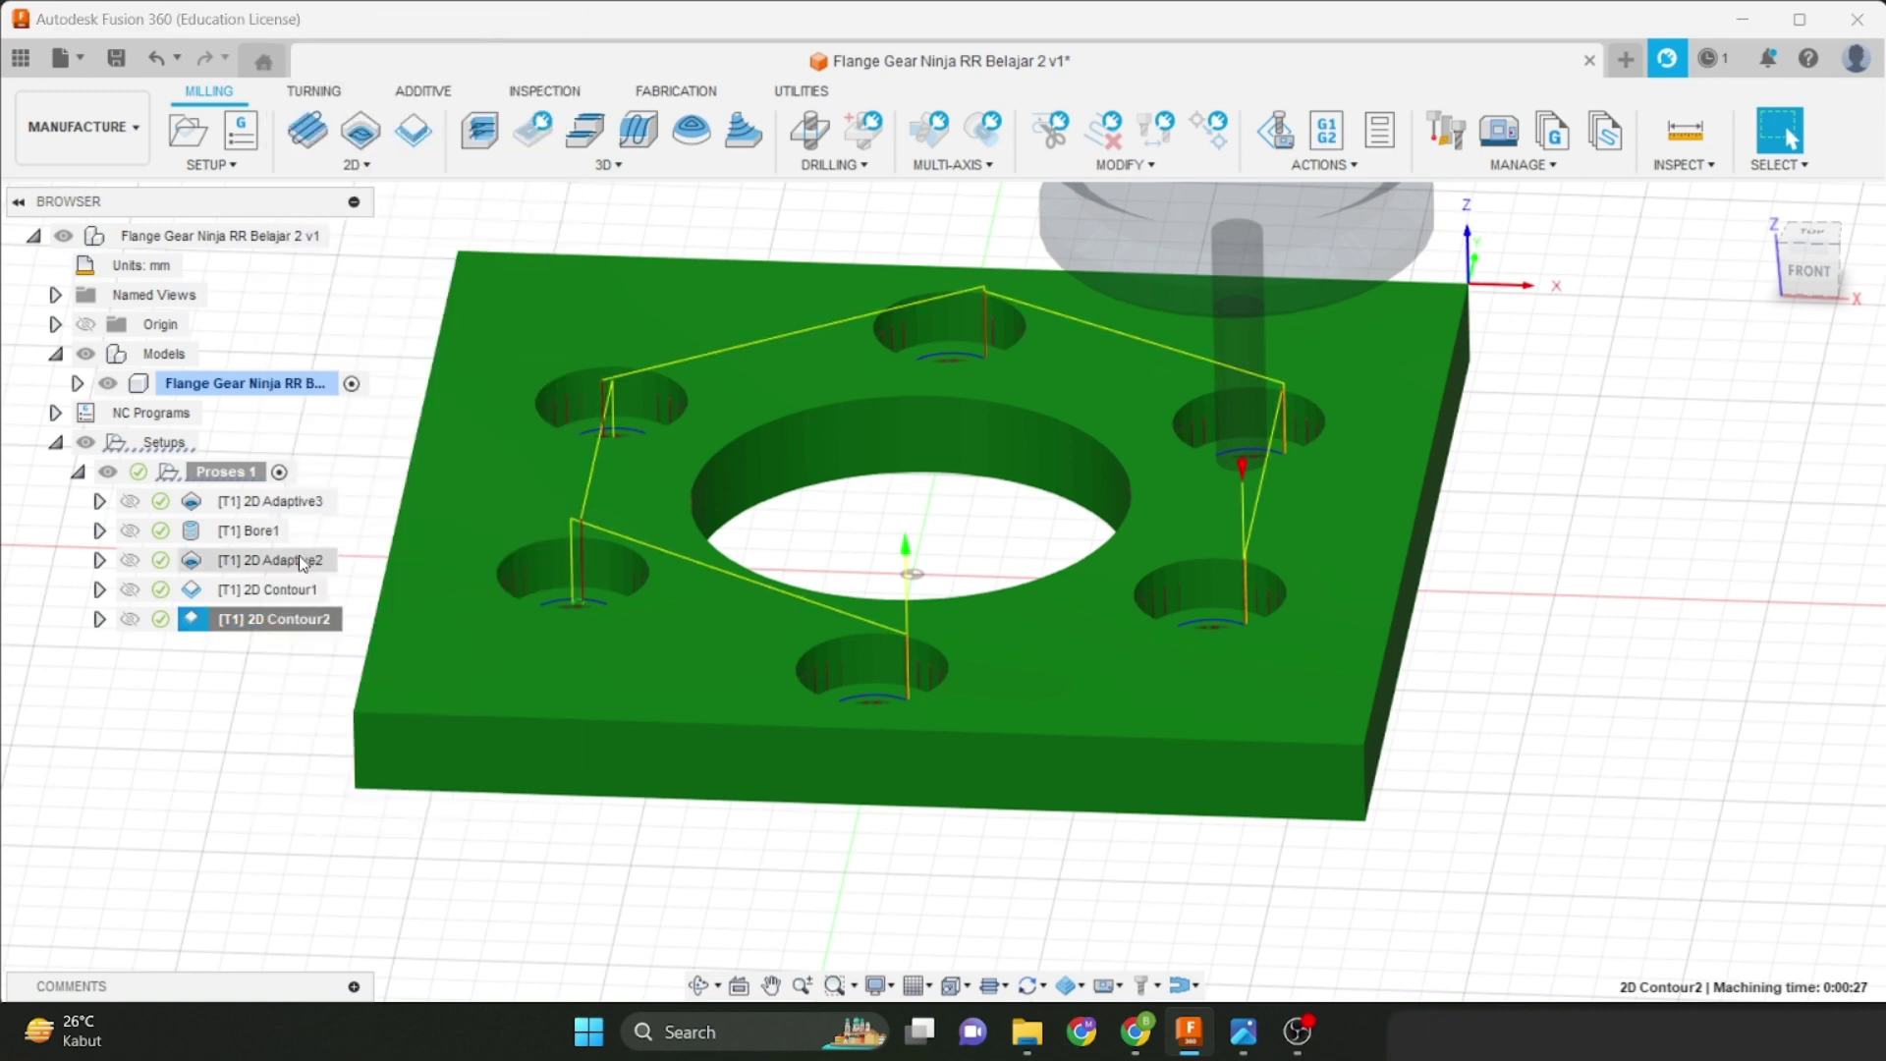
click(274, 648)
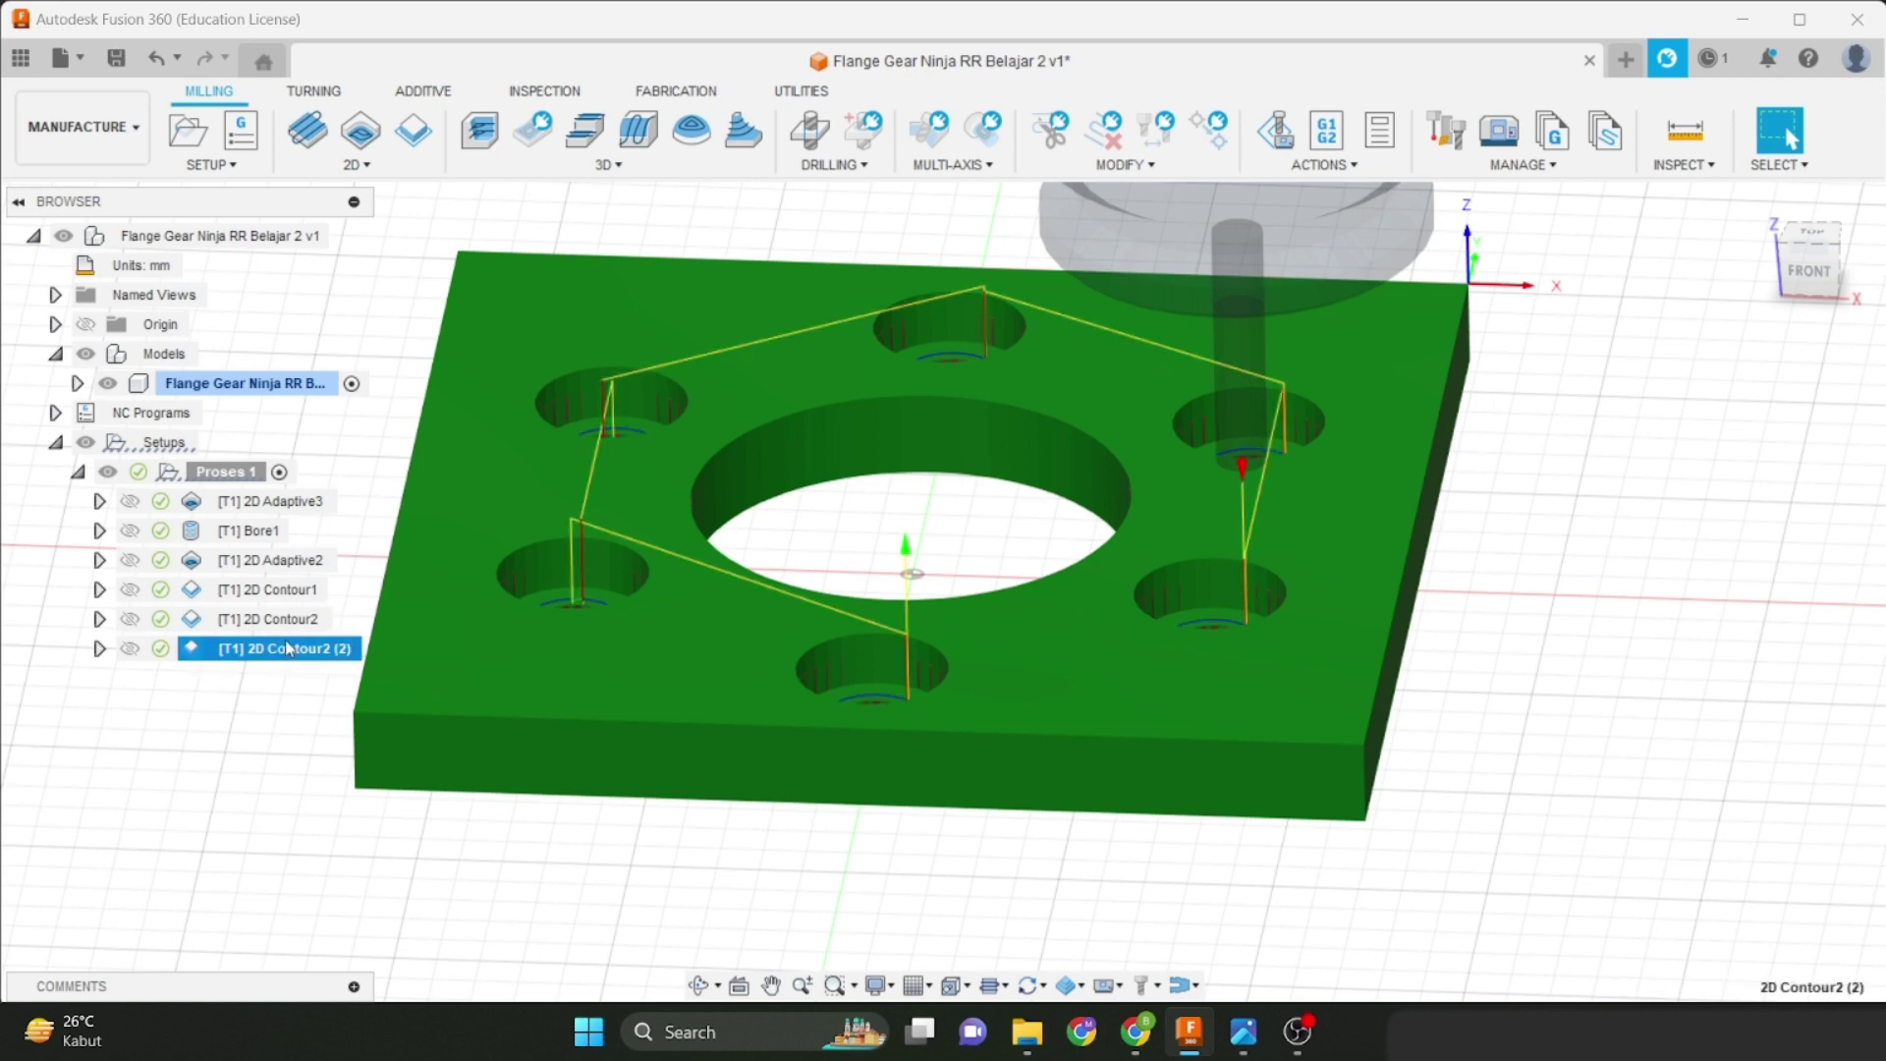
Edit the duplicated counterbore contour and set its cutting feedrate to 600 mm/min.
right_click(287, 649)
click(353, 262)
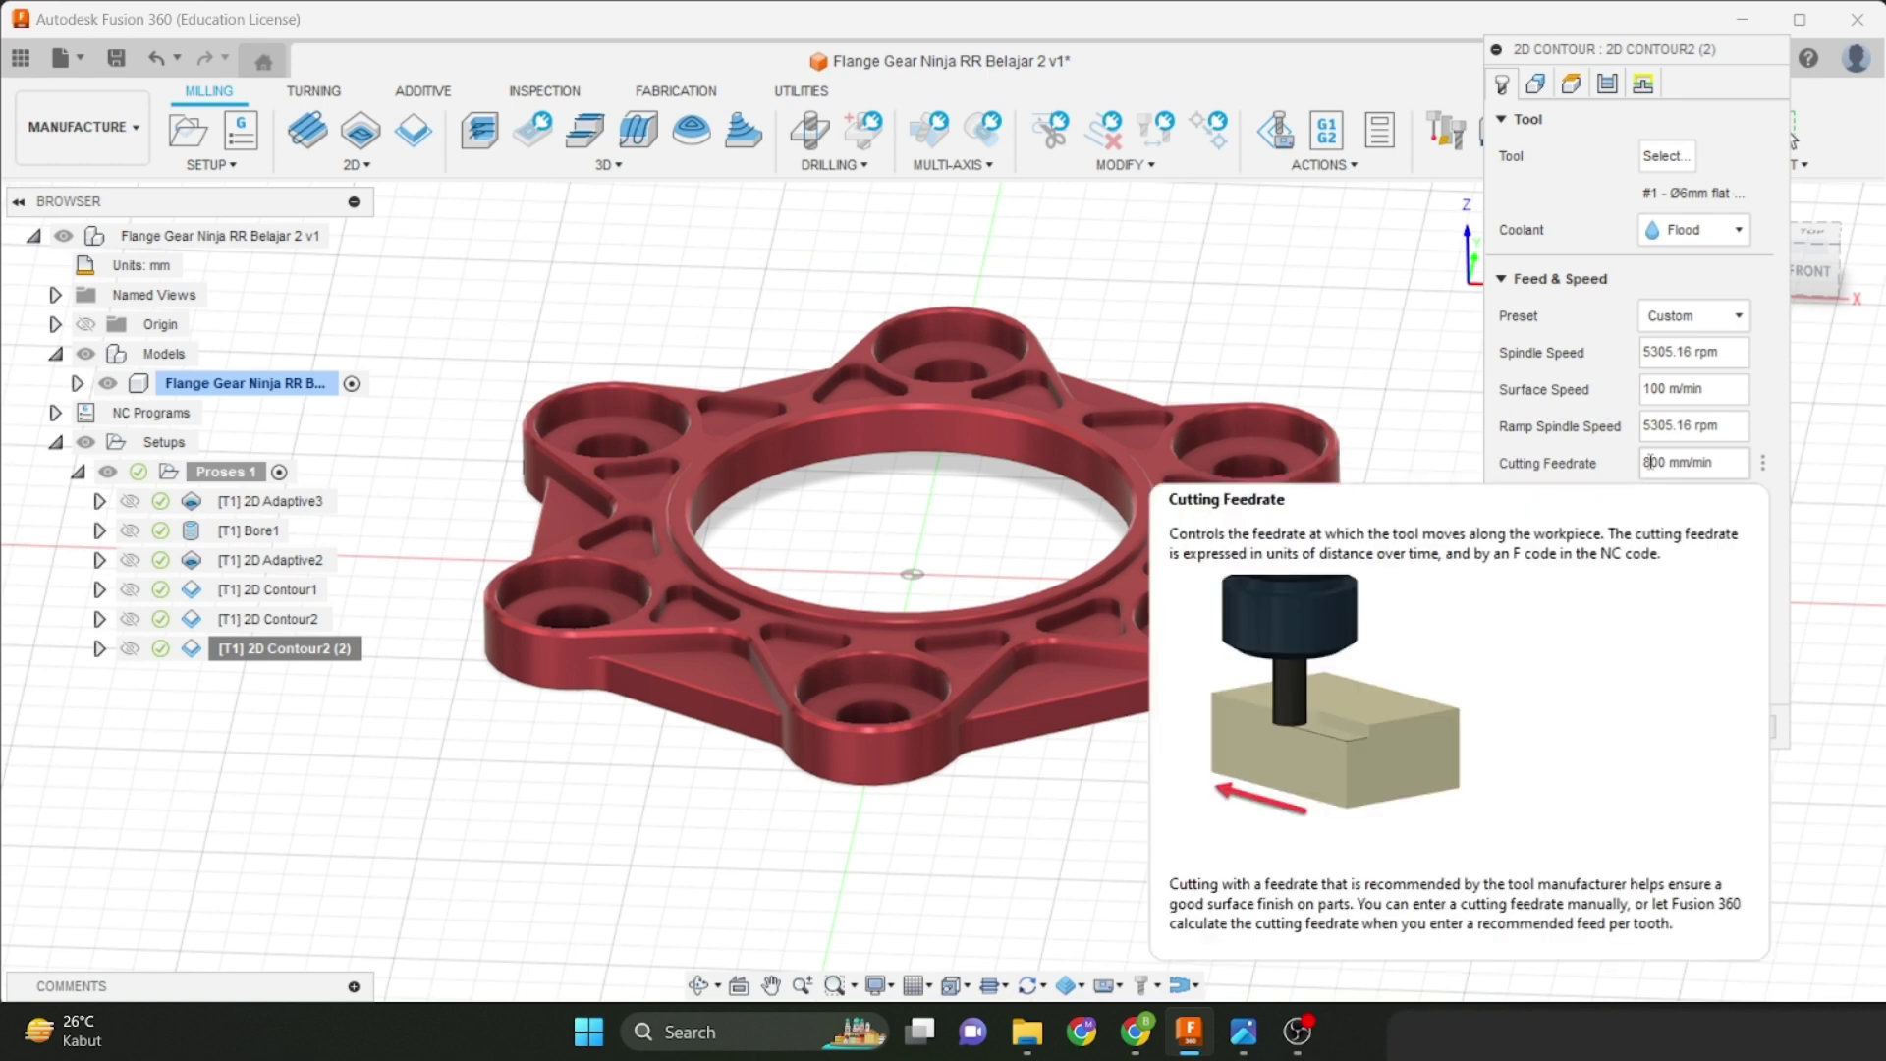
drag(1651, 465, 1628, 475)
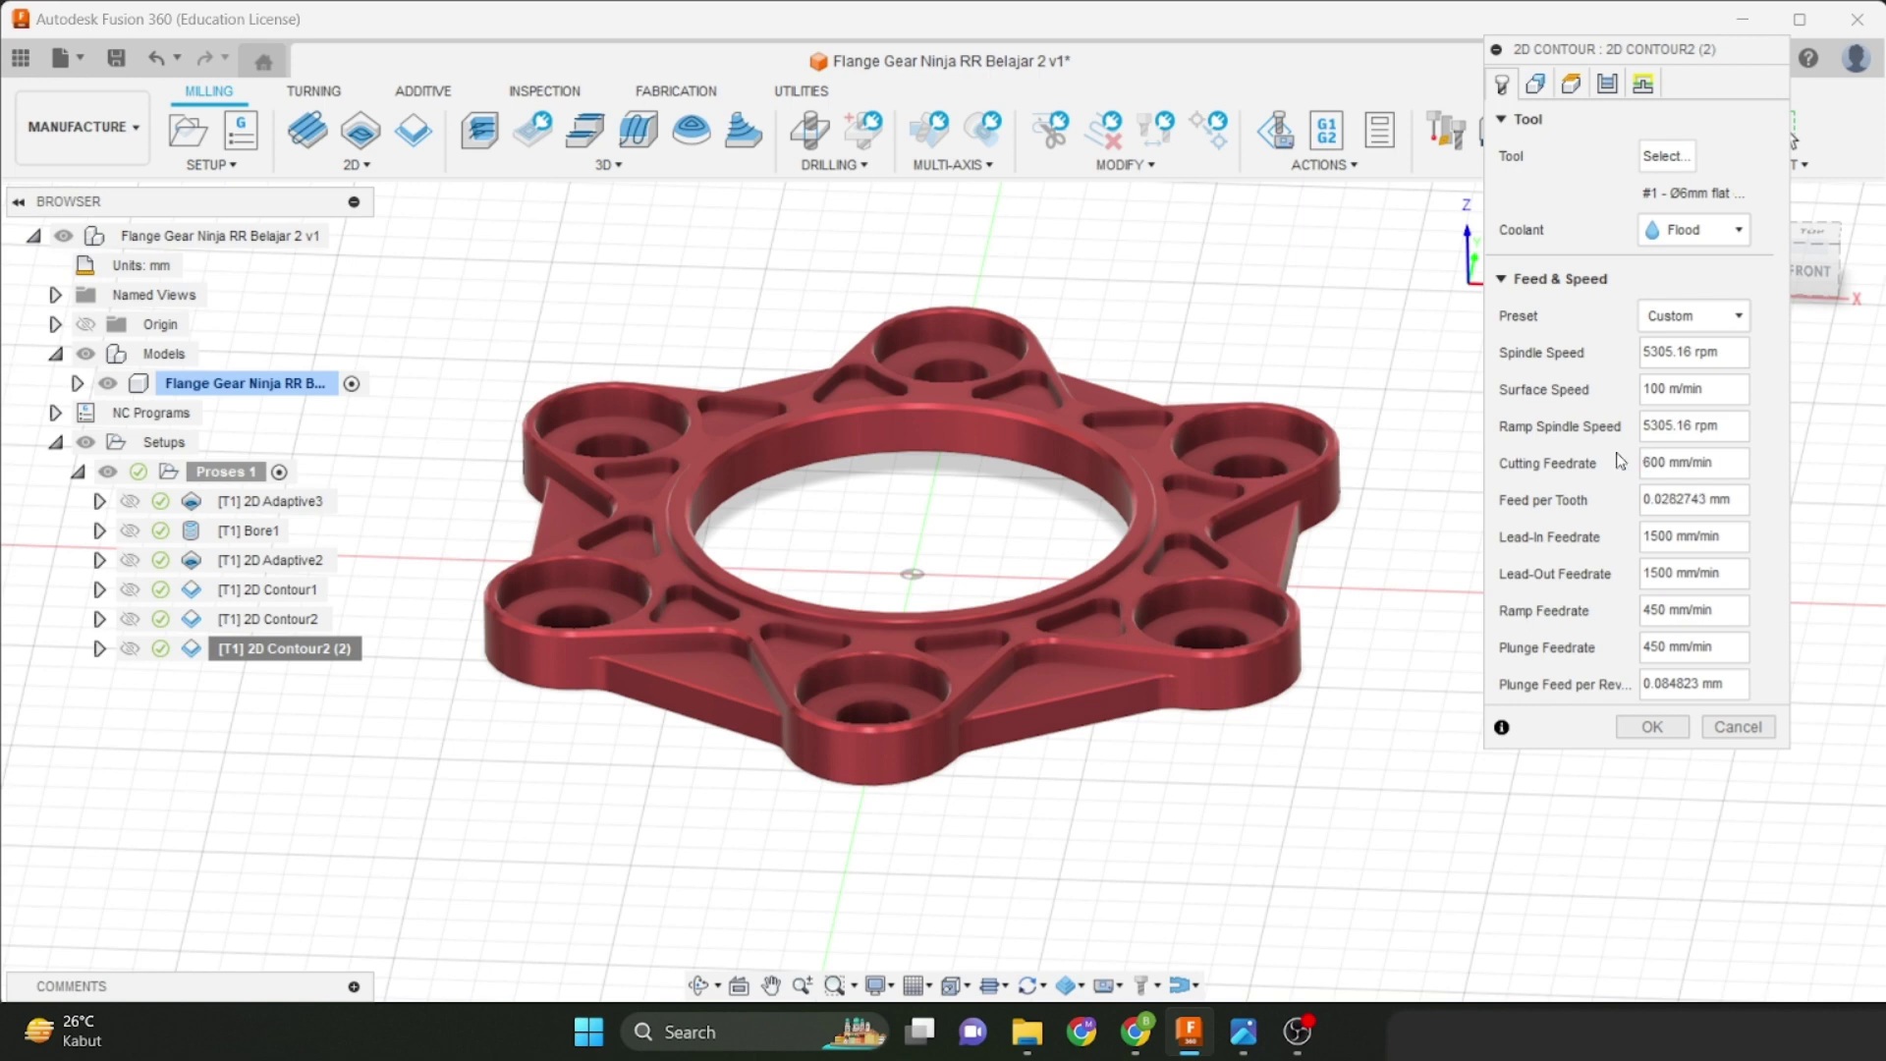
Review the duplicate's geometry and heights, turn off Stock to Leave in its passes, and generate the finishing toolpath.
click(1535, 83)
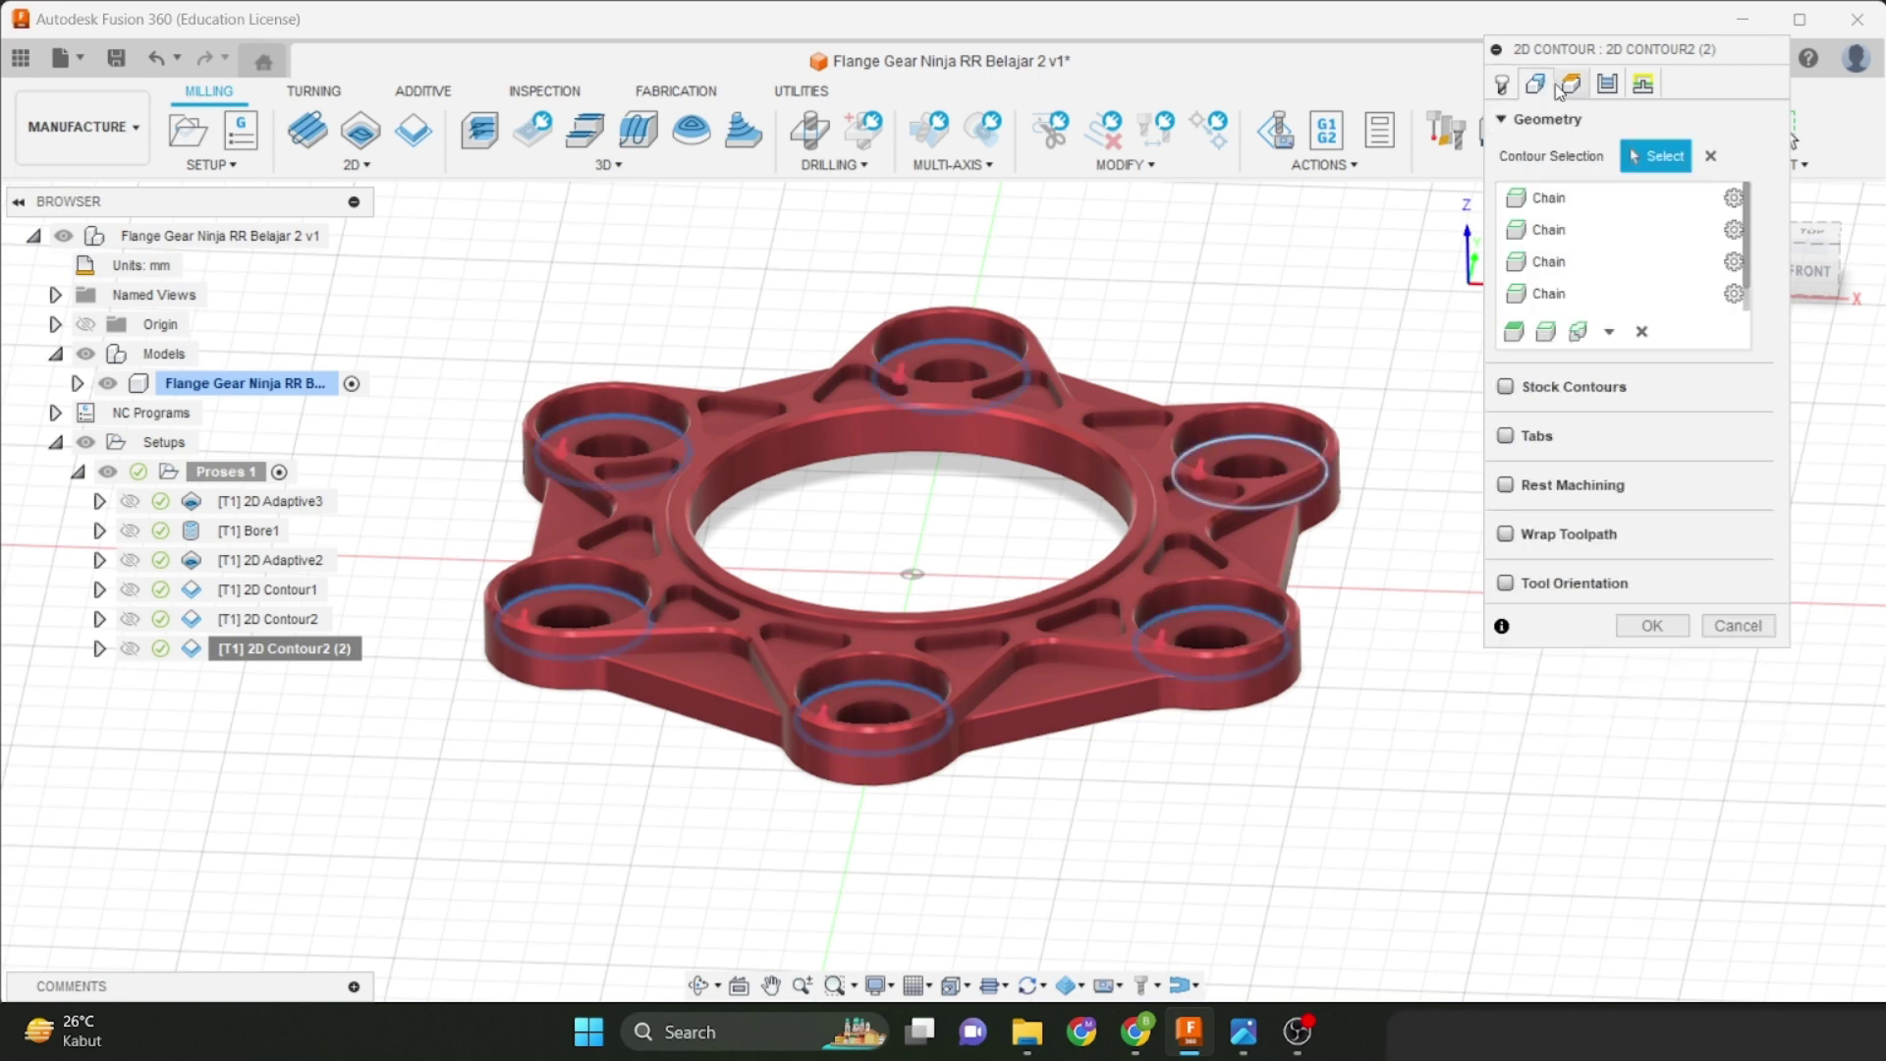
click(1571, 86)
click(1607, 84)
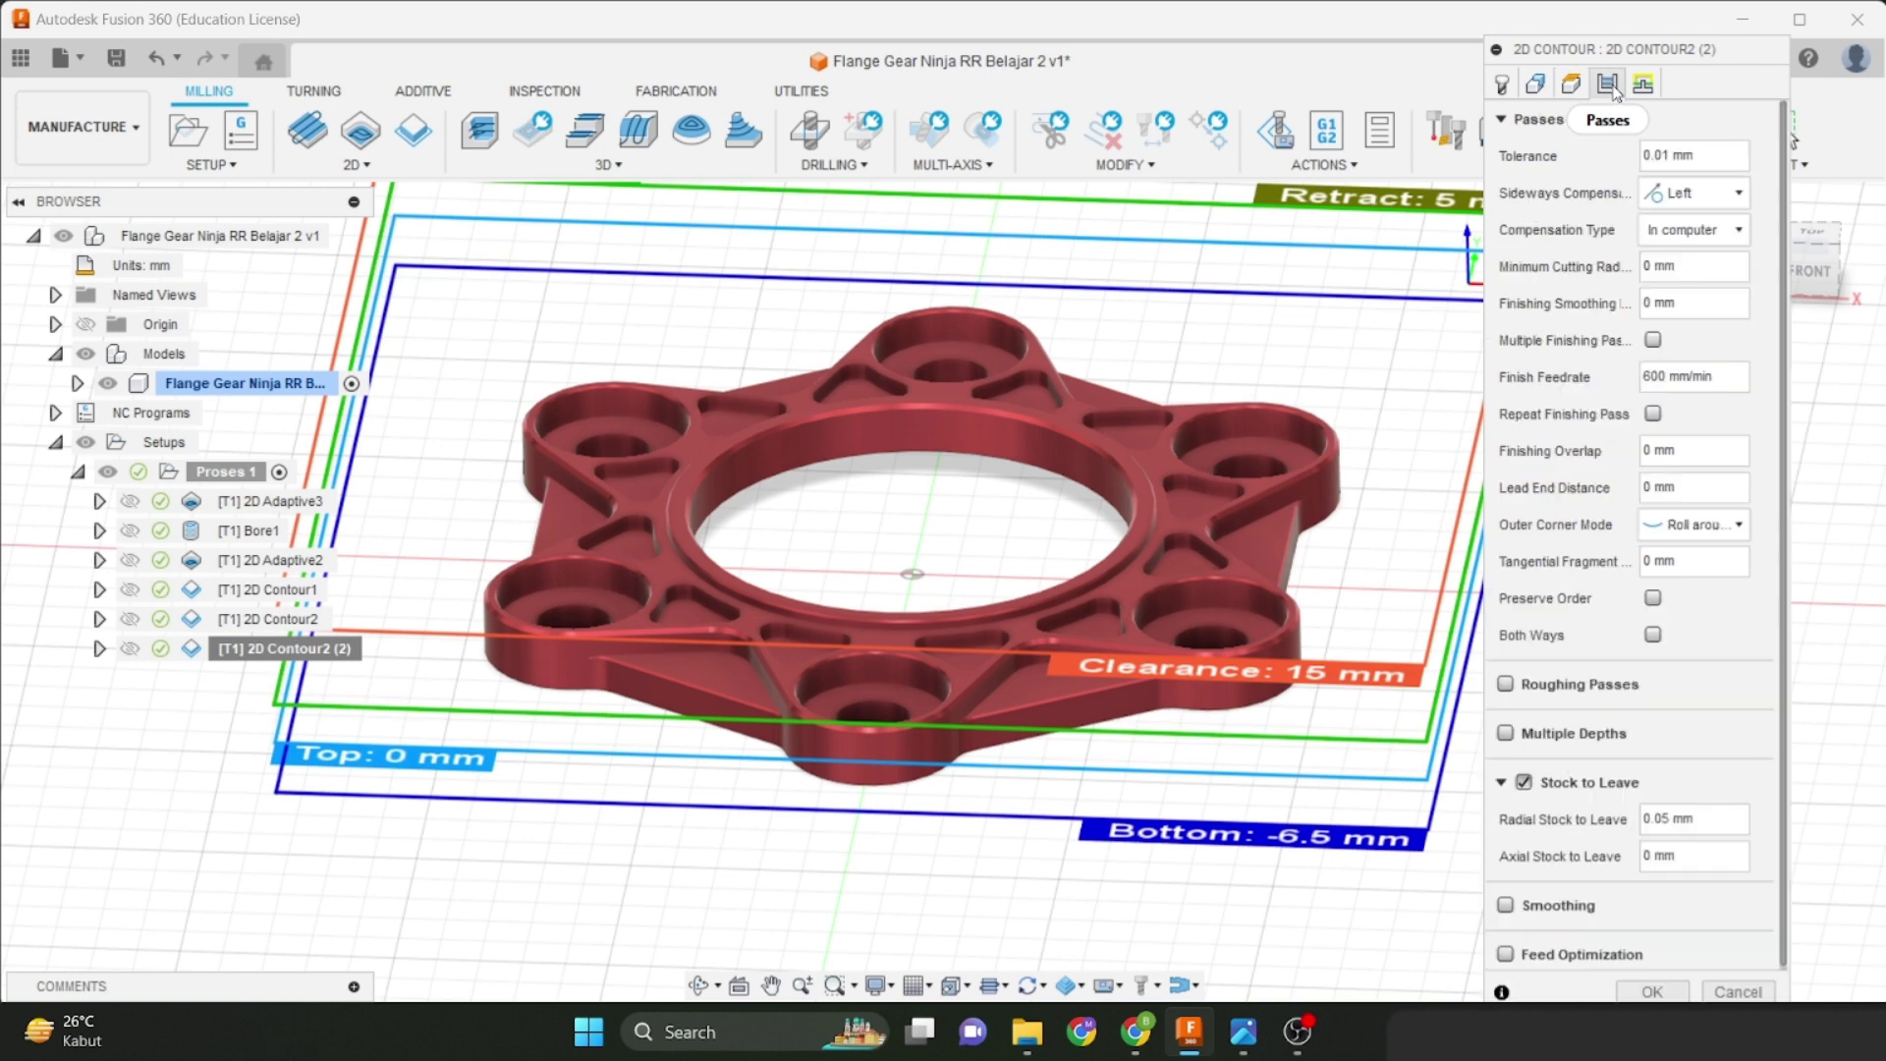
scroll(1650, 607, down, 1)
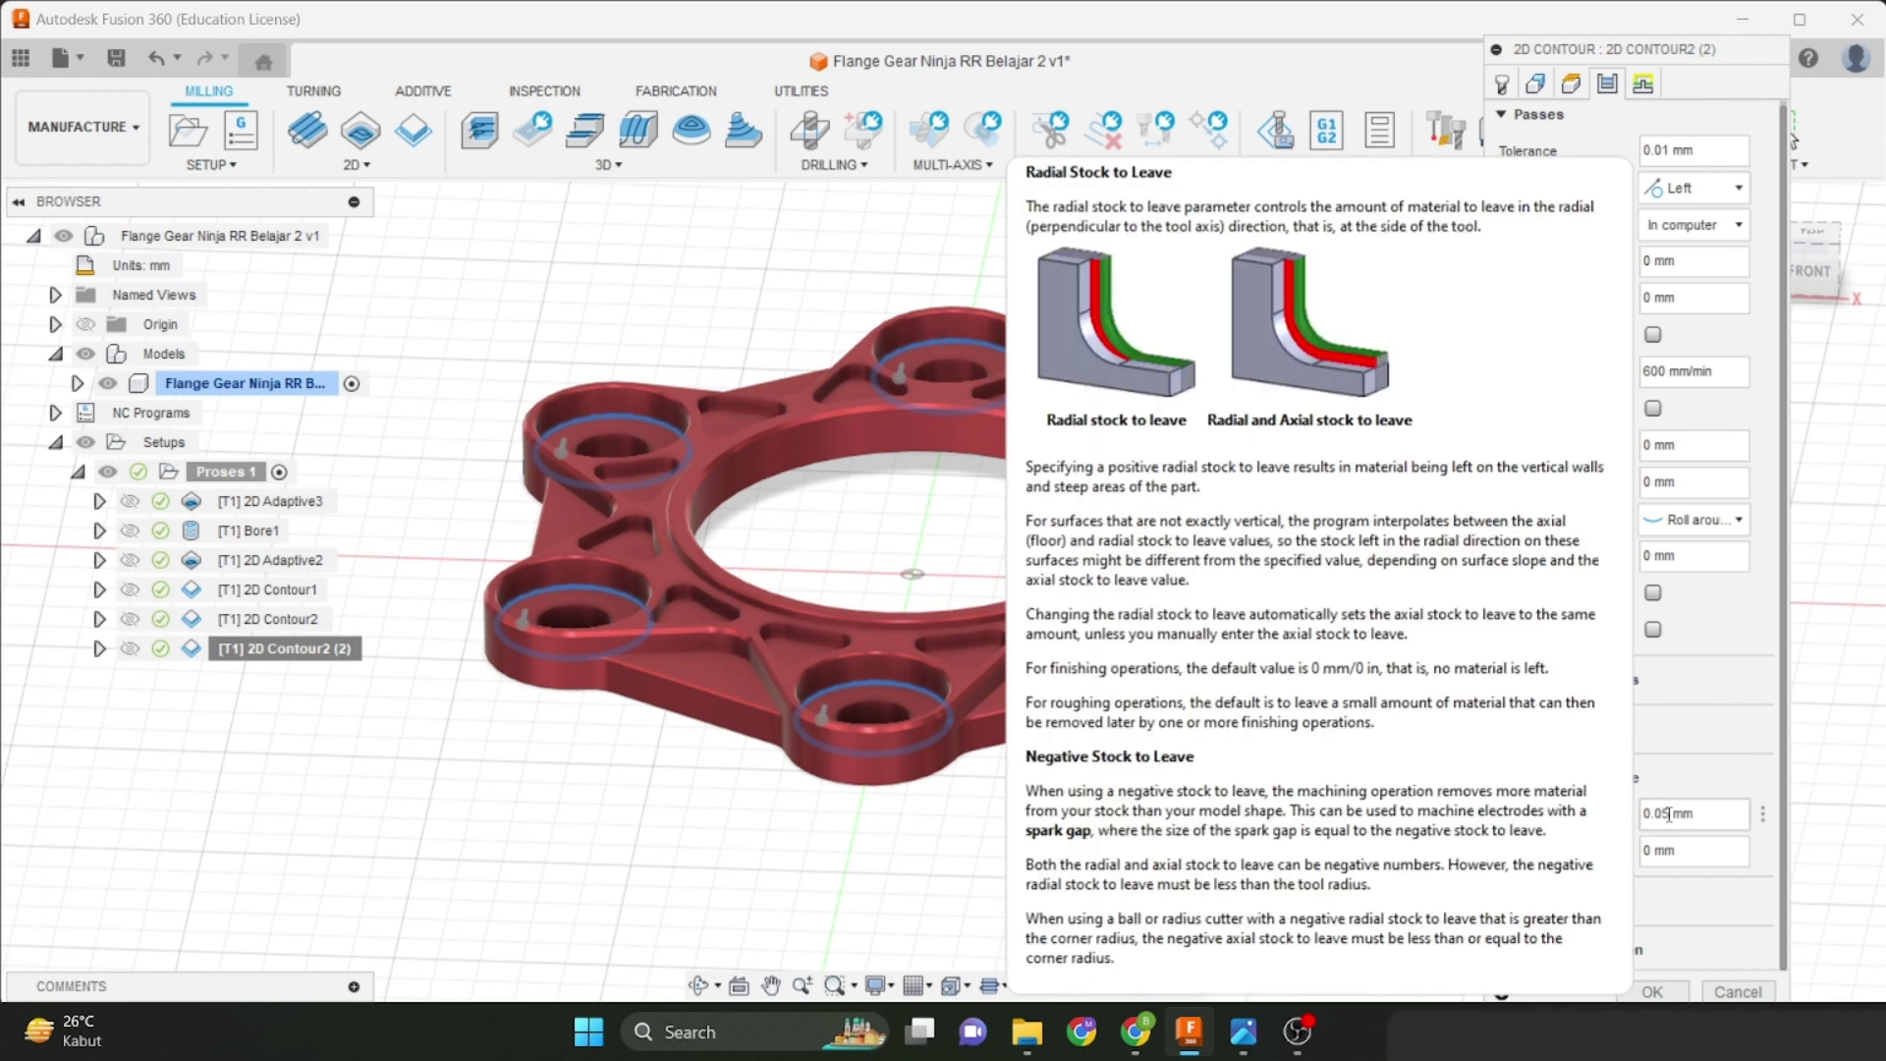
click(1523, 778)
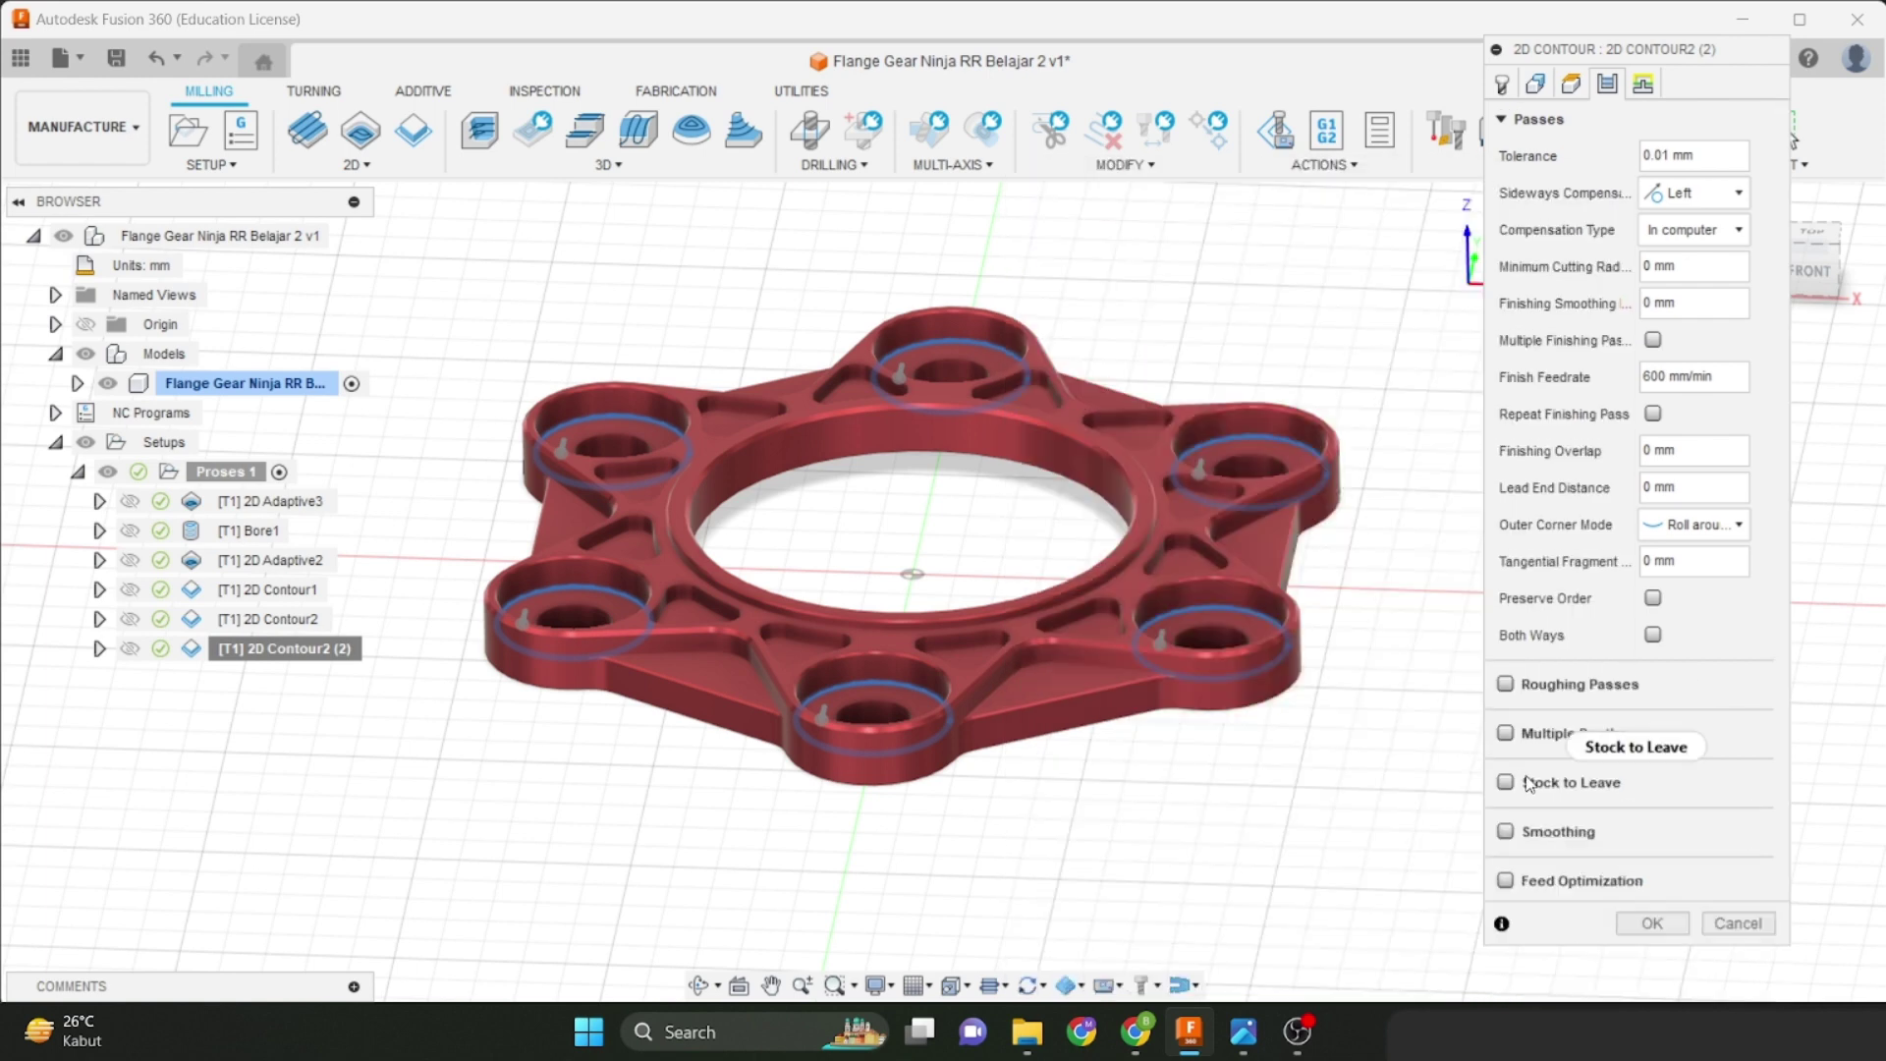
click(1649, 915)
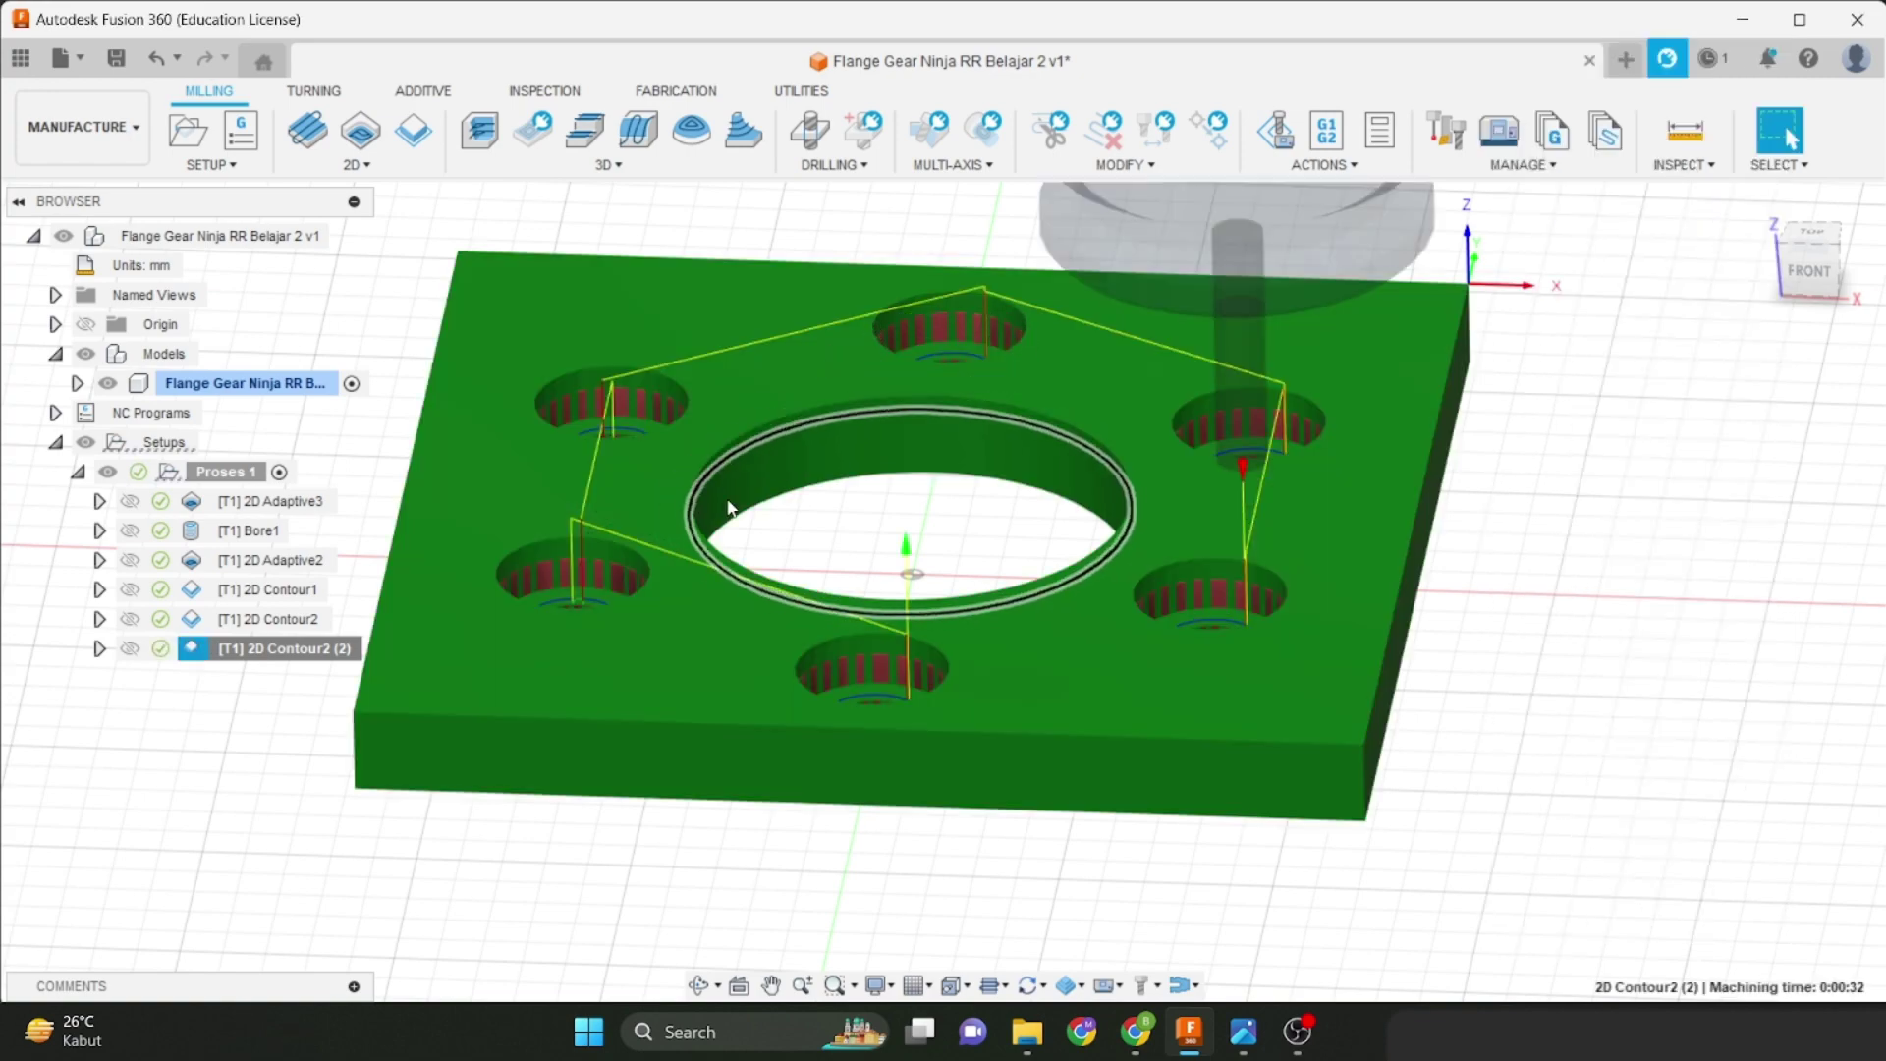
Compare the toolpaths and remaining stock of the bolt-hole contour, the counterbore contour and its finishing duplicate.
shift+middle_drag(728, 505, 1020, 449)
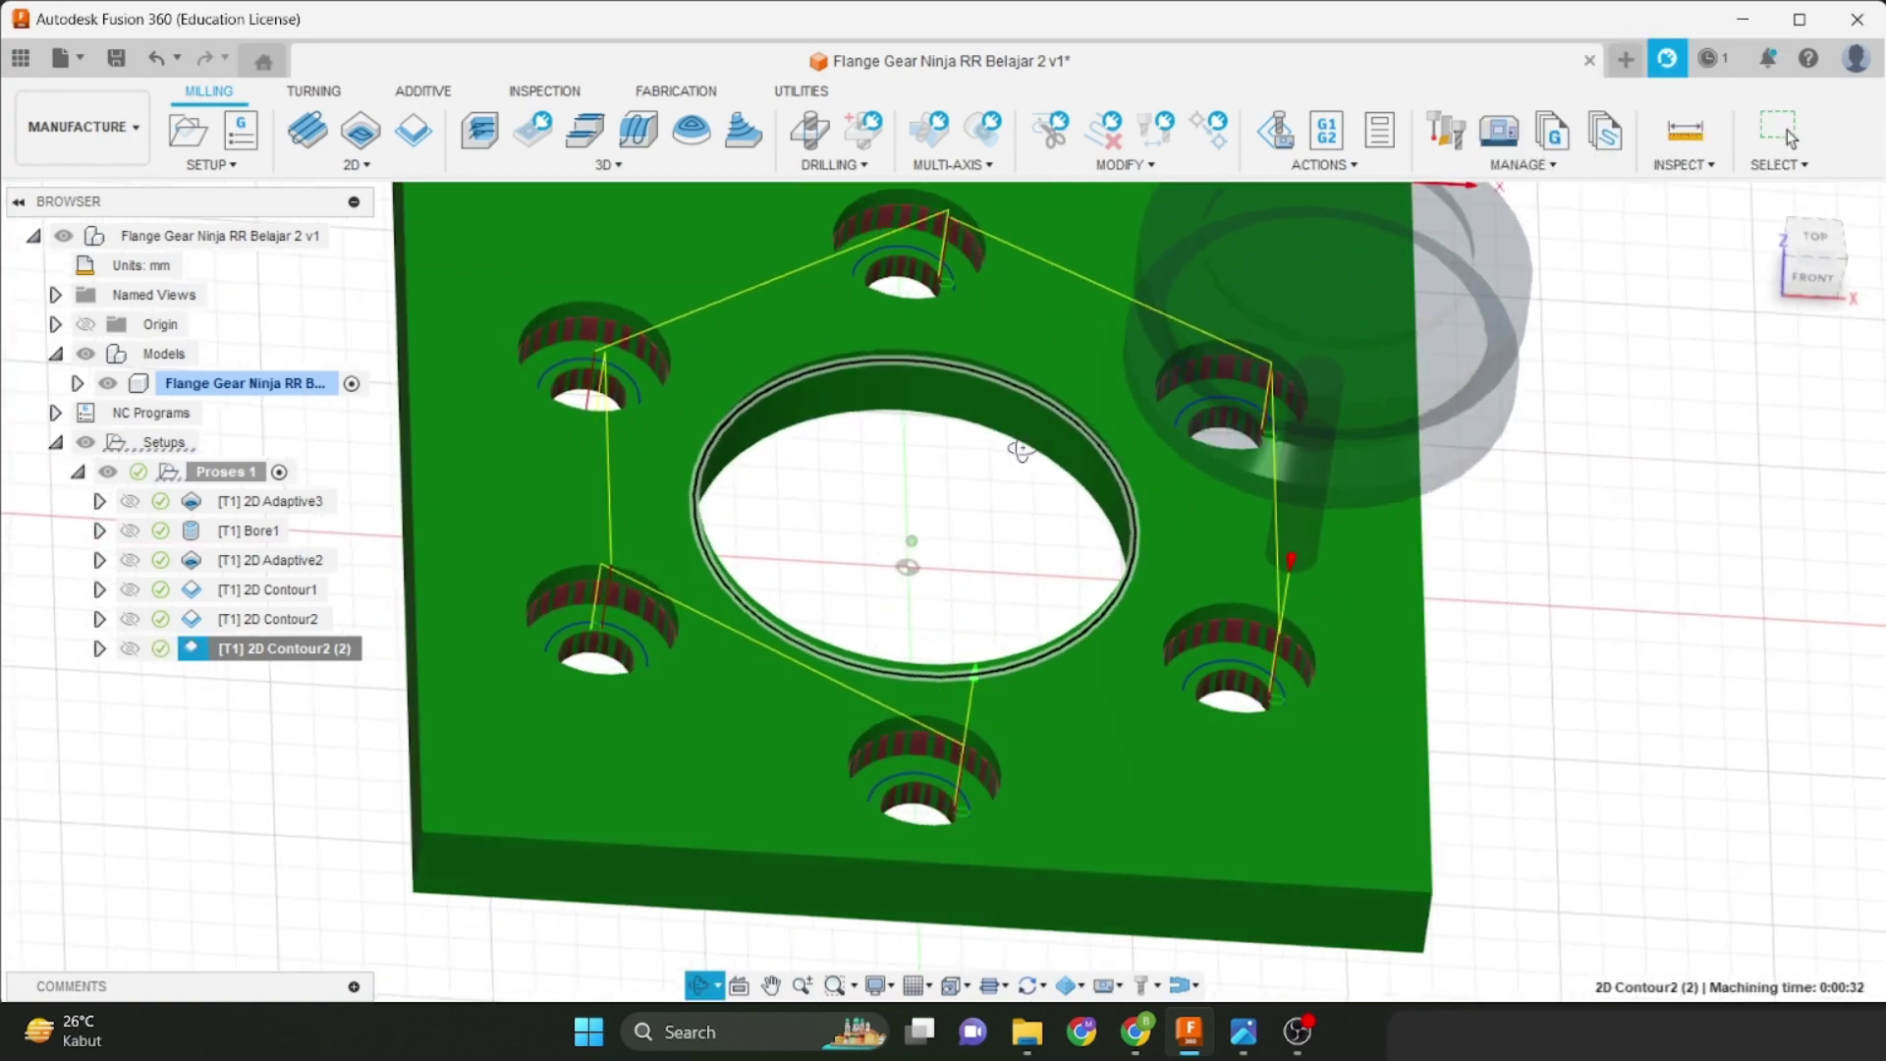
click(281, 597)
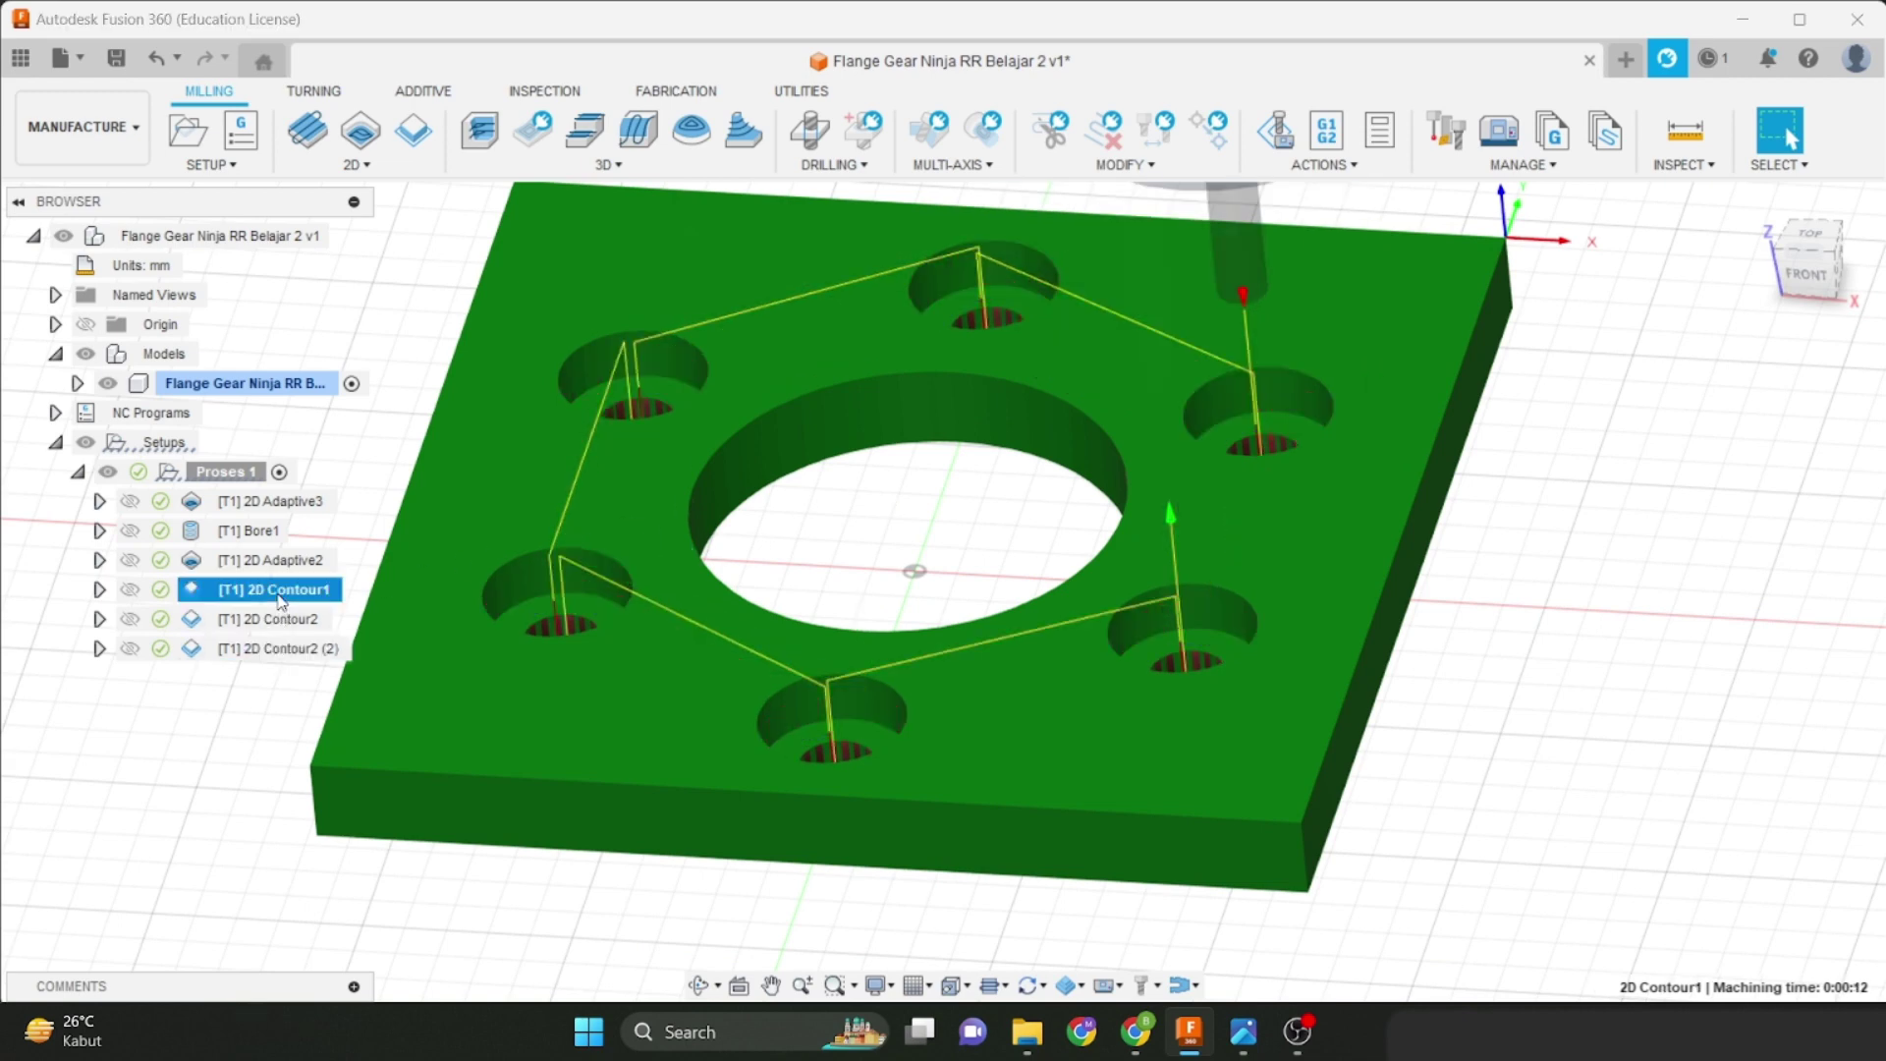
click(285, 619)
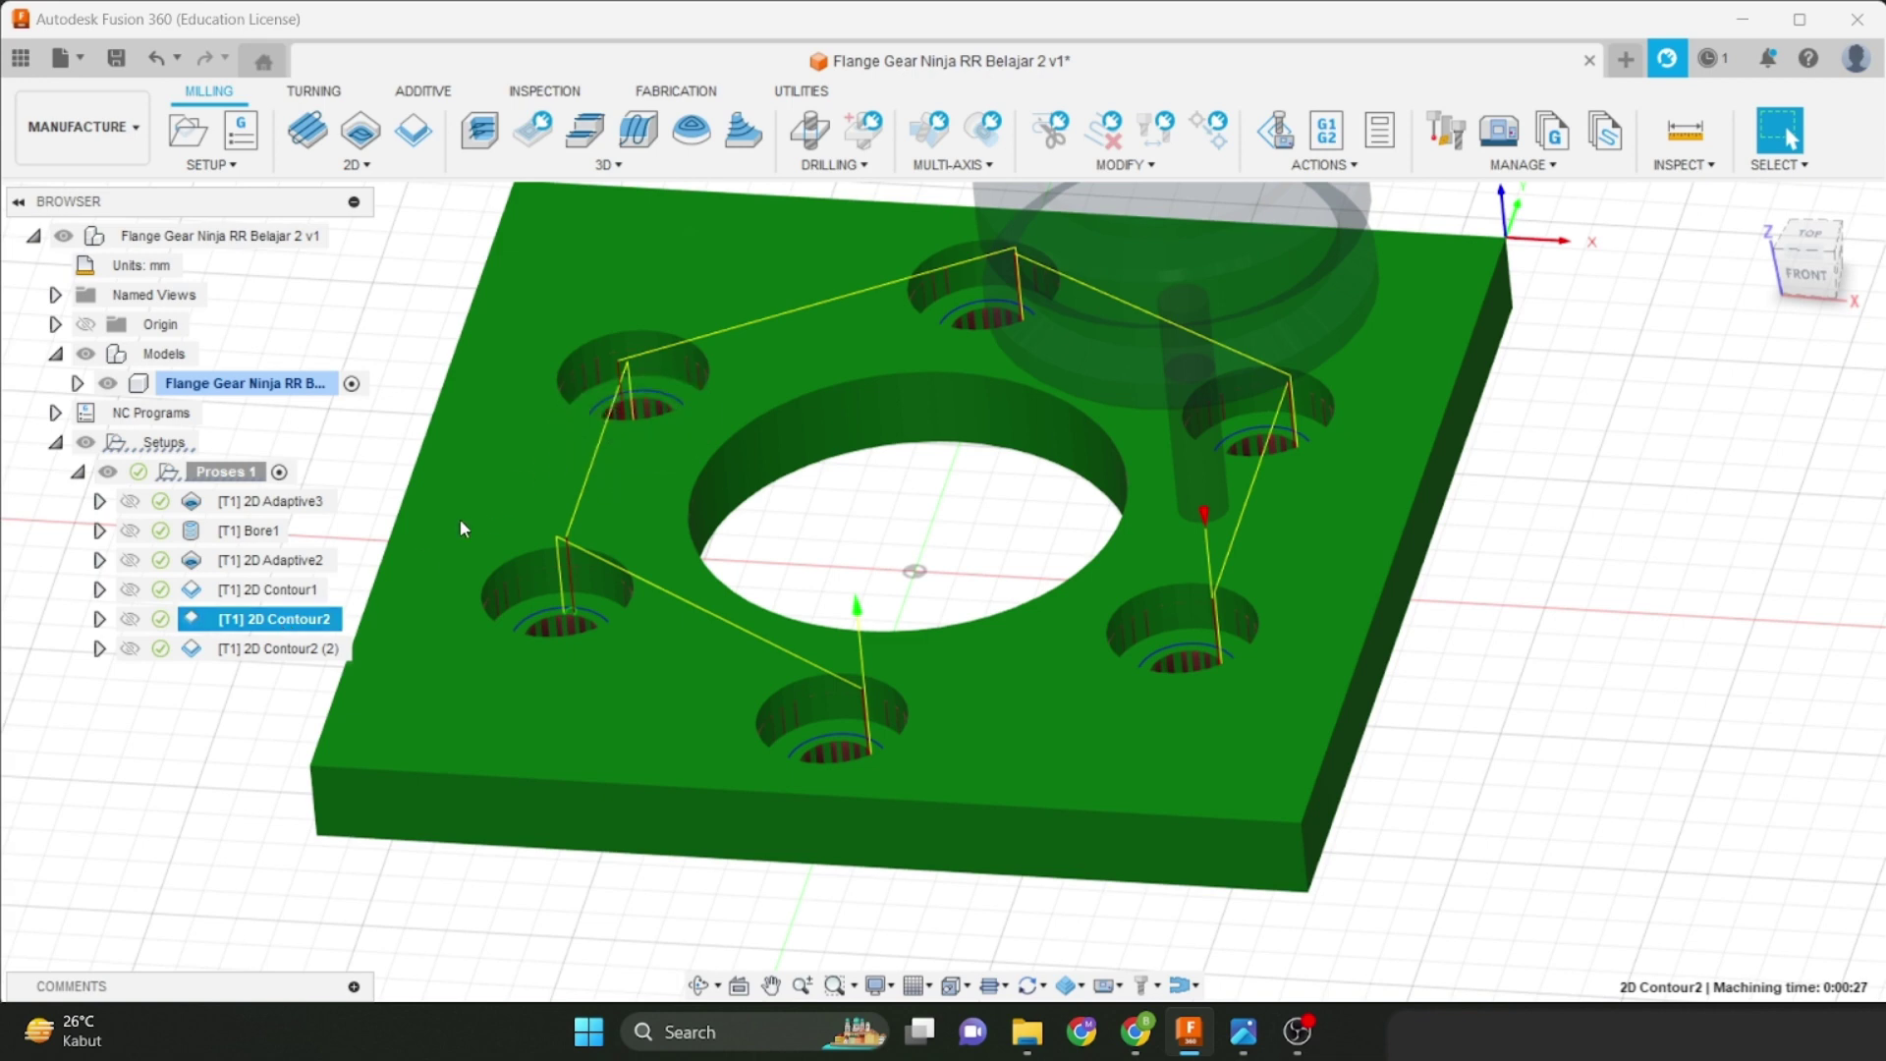
click(282, 649)
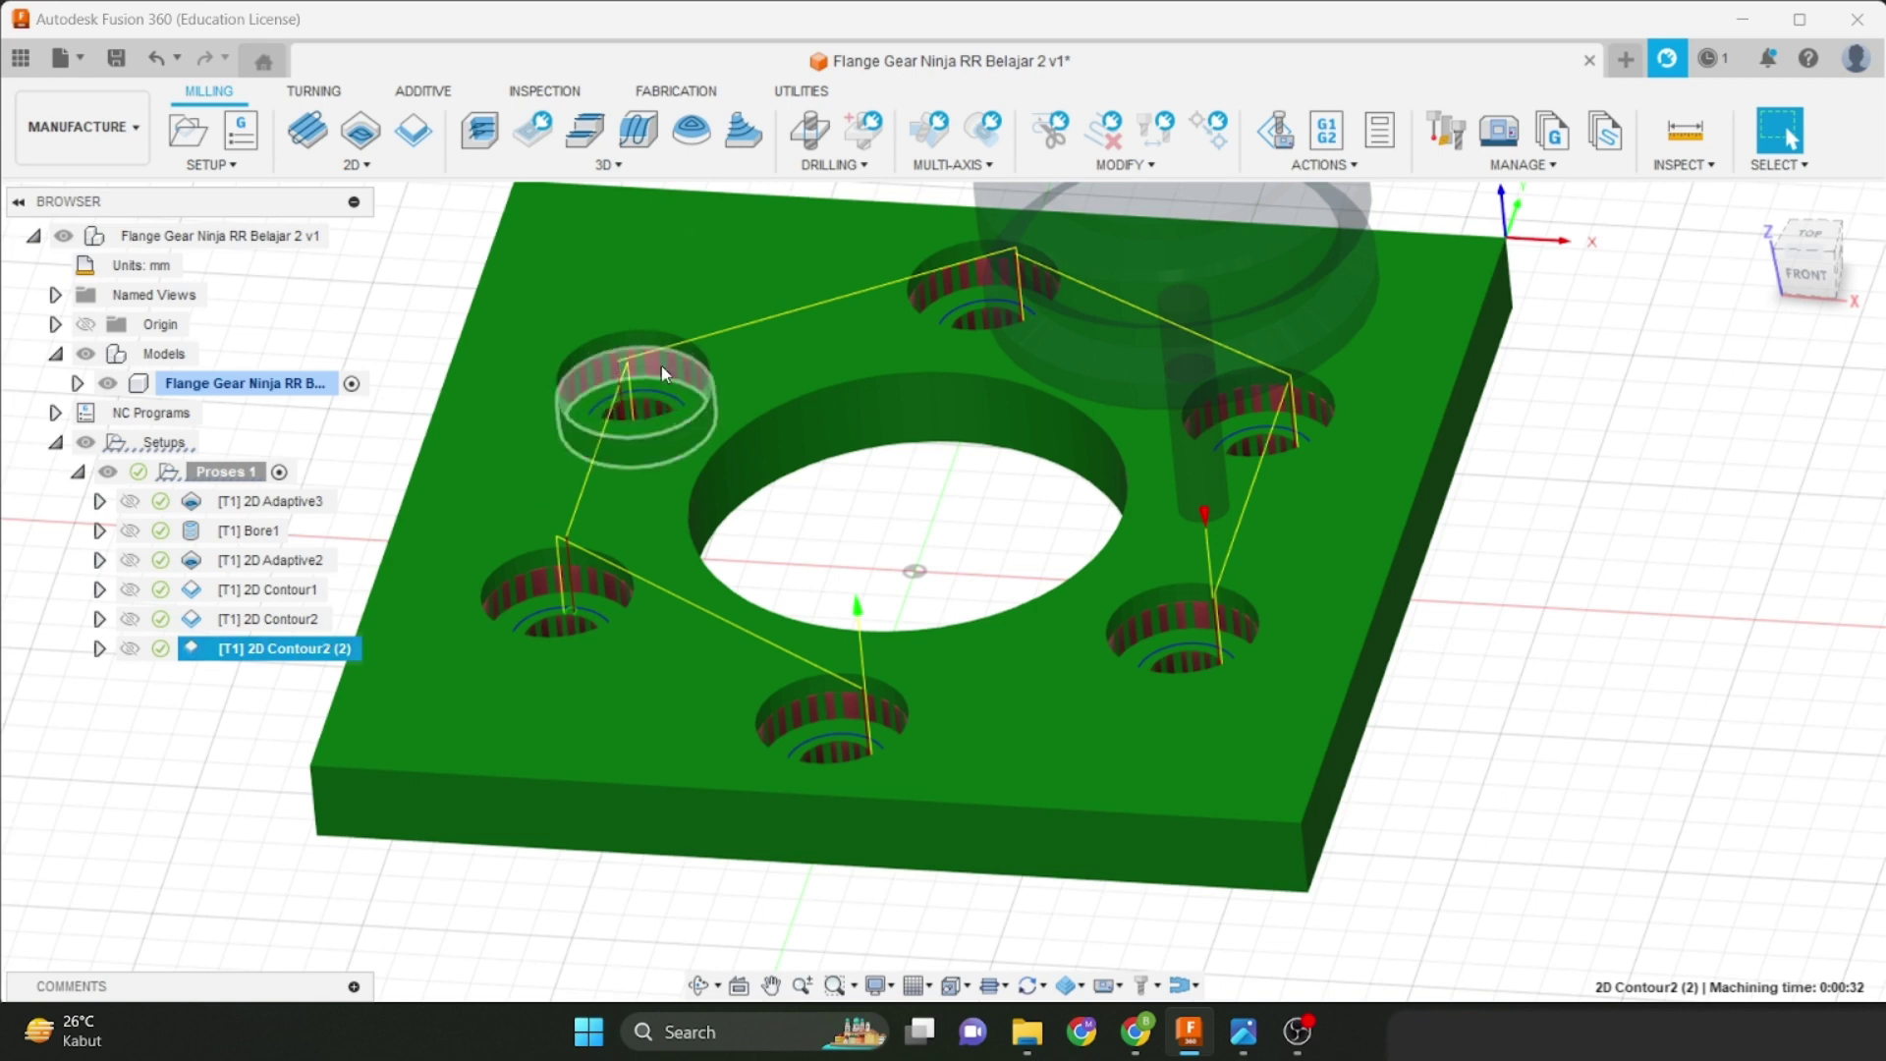
shift+middle_drag(662, 366, 794, 473)
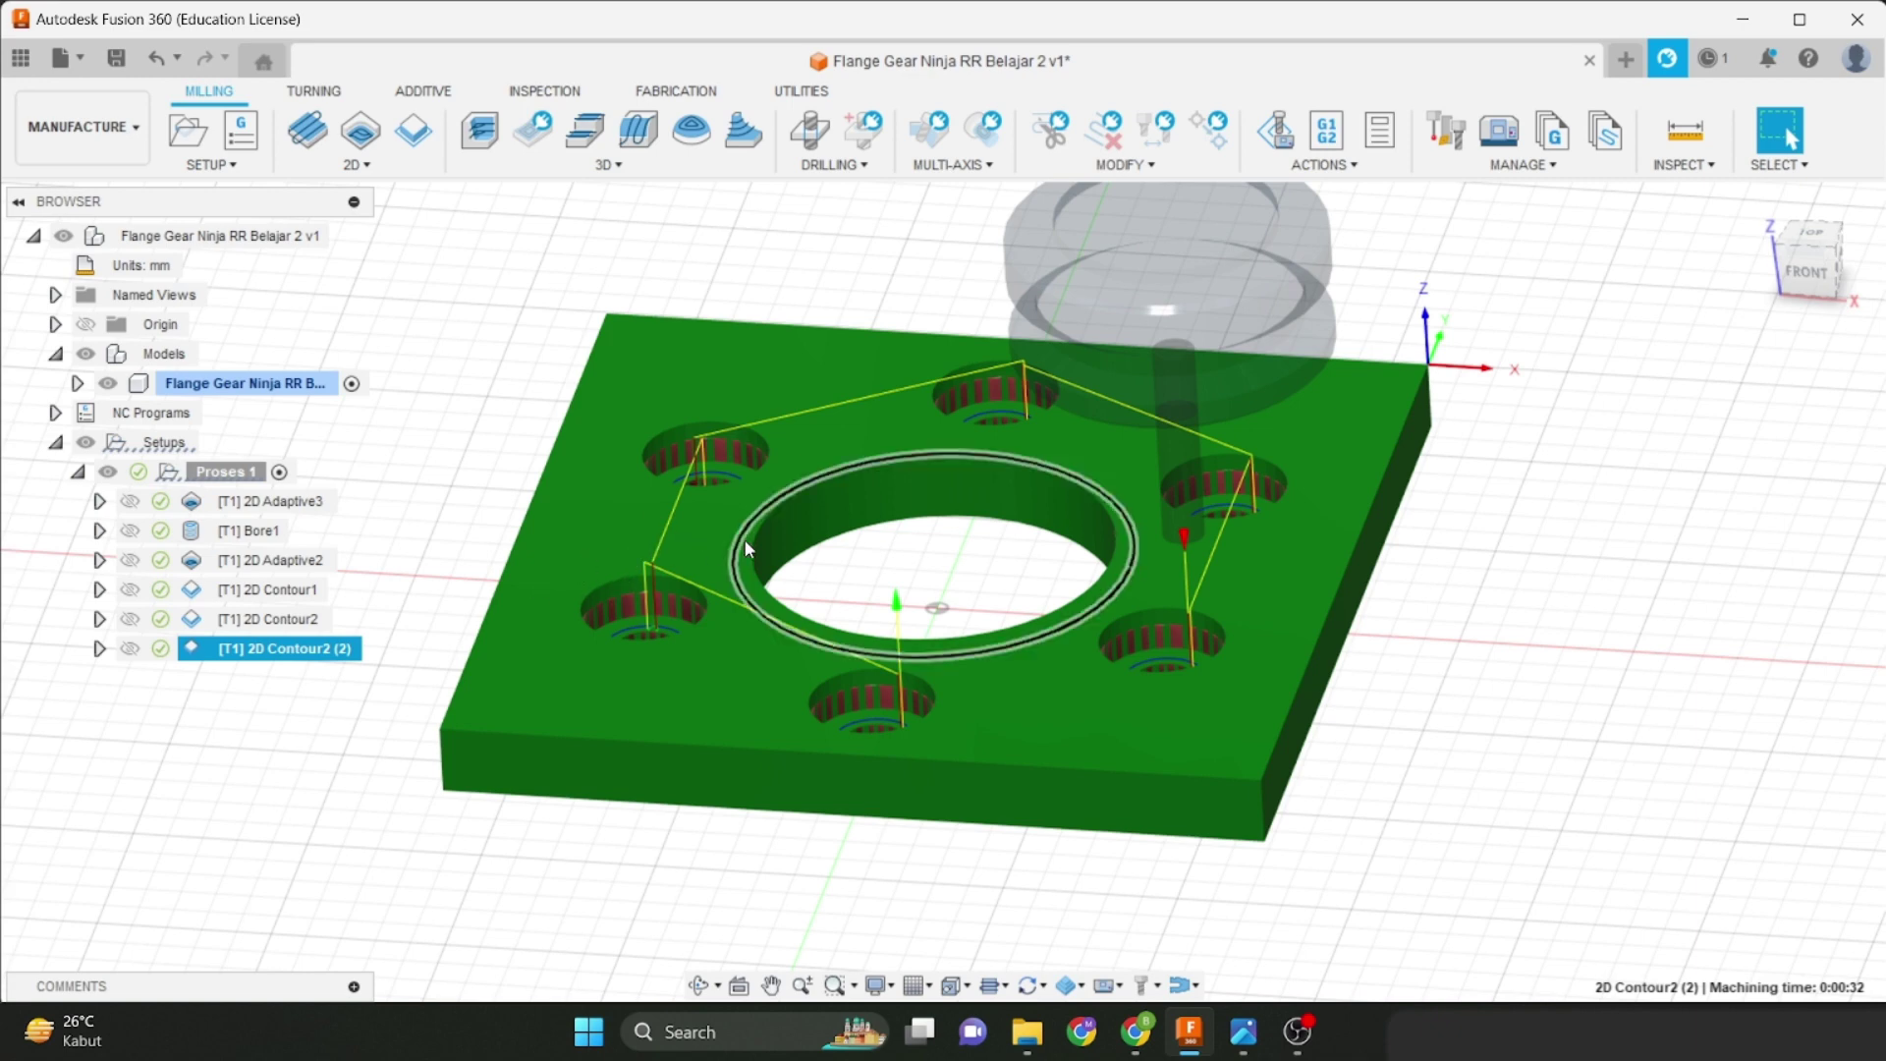
scroll(744, 539, up, 2)
mouse_move(987, 518)
shift+middle_down()
mouse_move(1010, 503)
mouse_move(982, 483)
mouse_move(996, 513)
shift+middle_up()
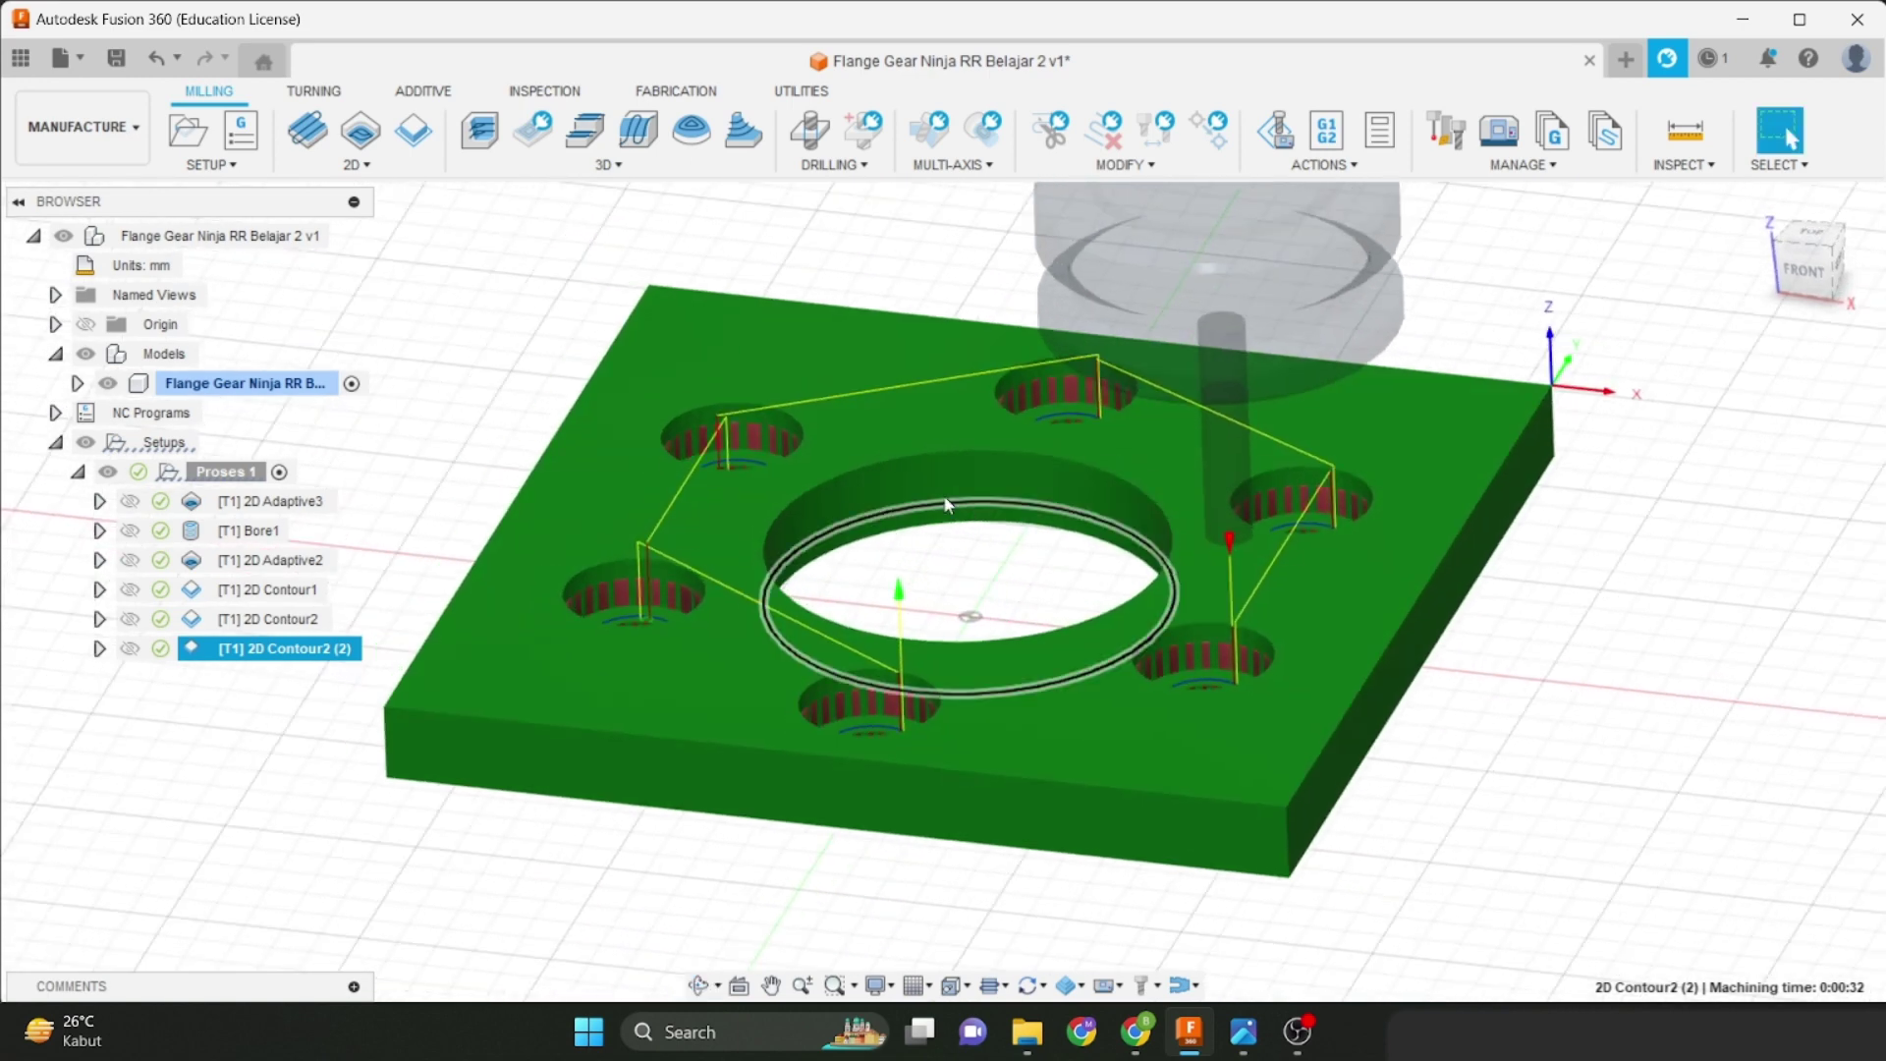
scroll(960, 486, down, 1)
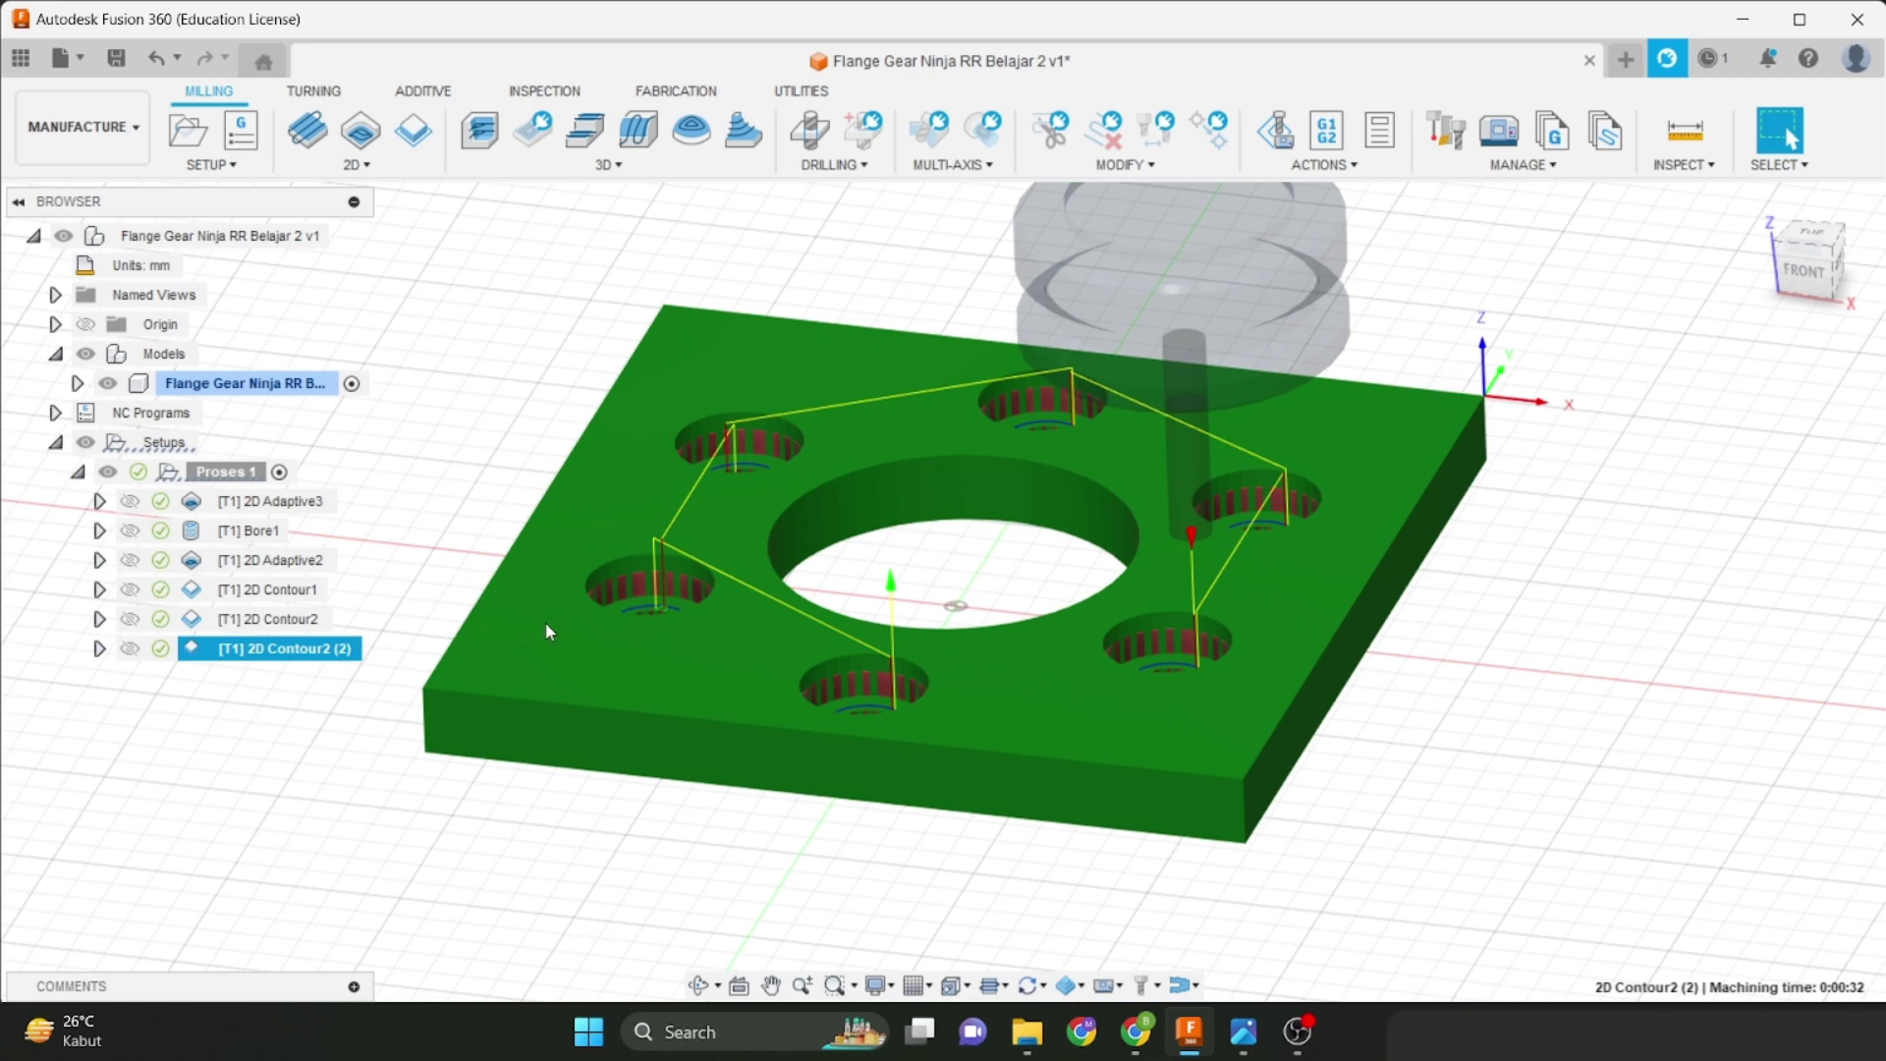
Start a new 2D Contour operation with the 6 mm flat tool and set its cutting feedrate to 800 mm/min.
click(378, 171)
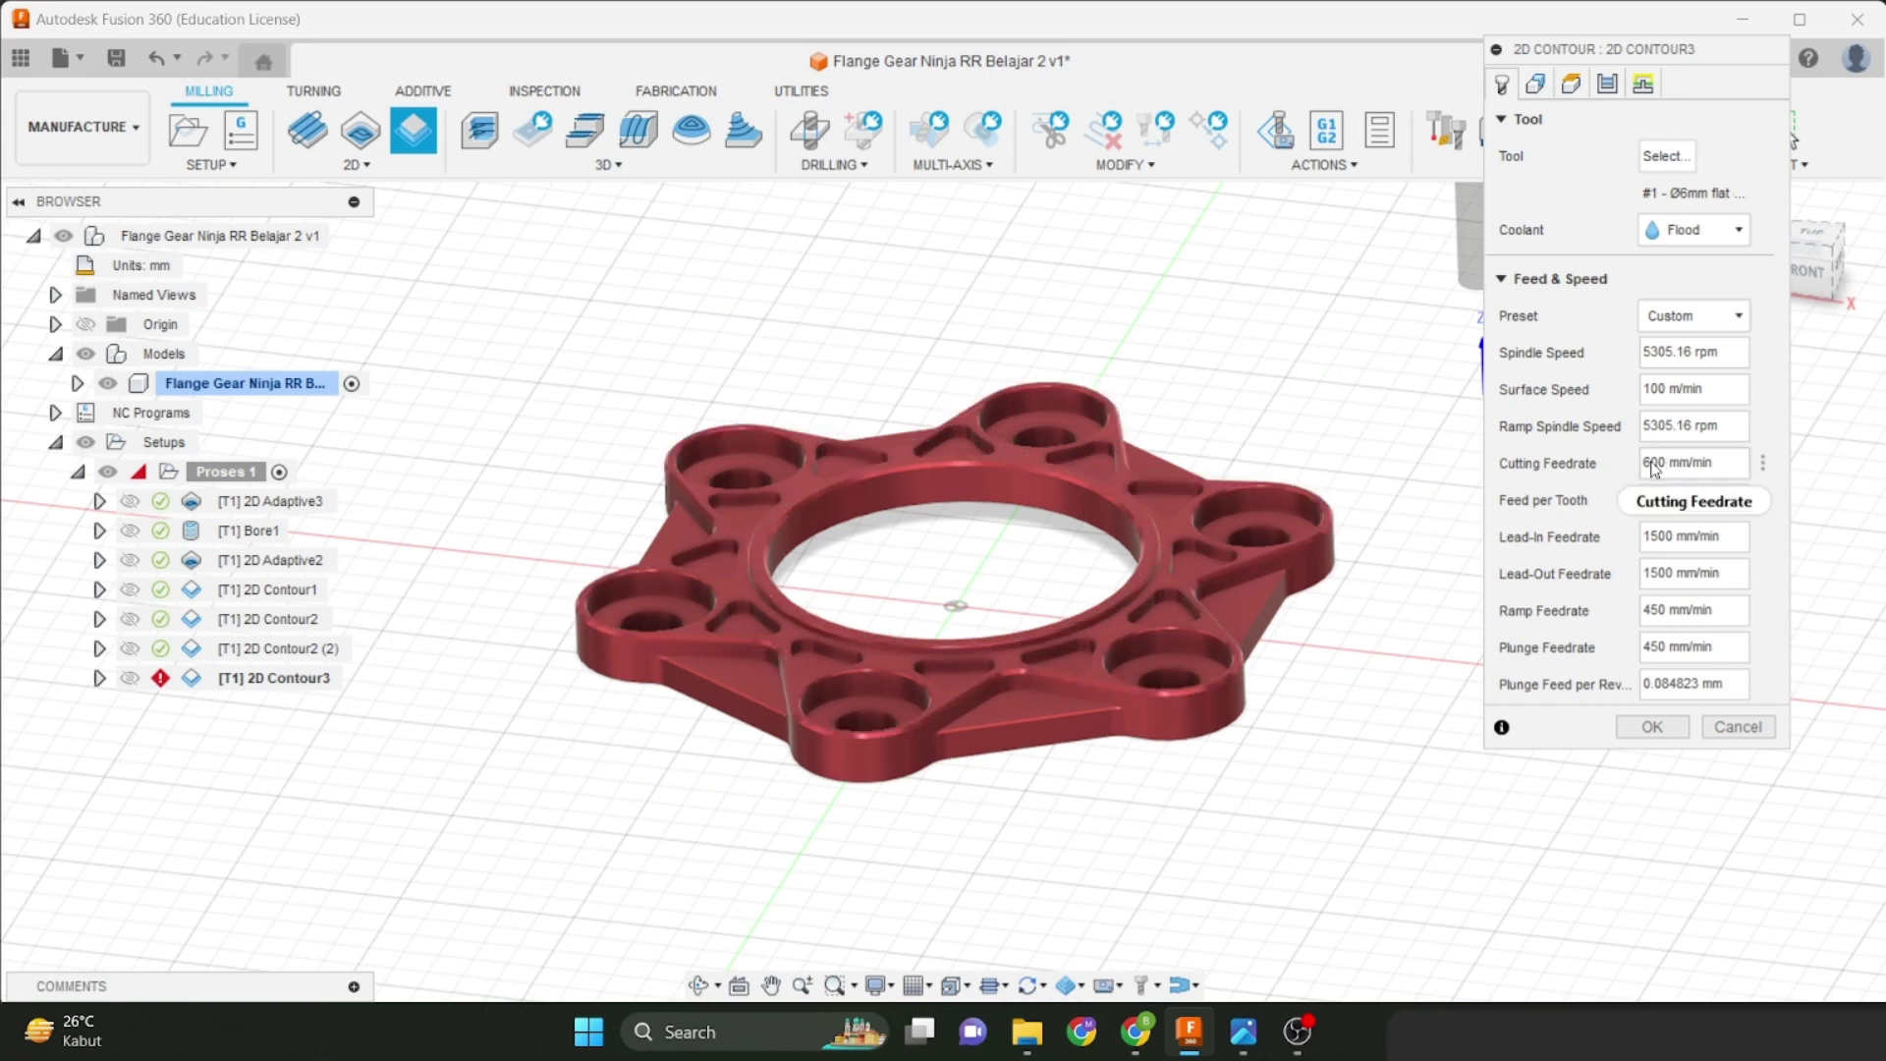
drag(1650, 462, 1640, 476)
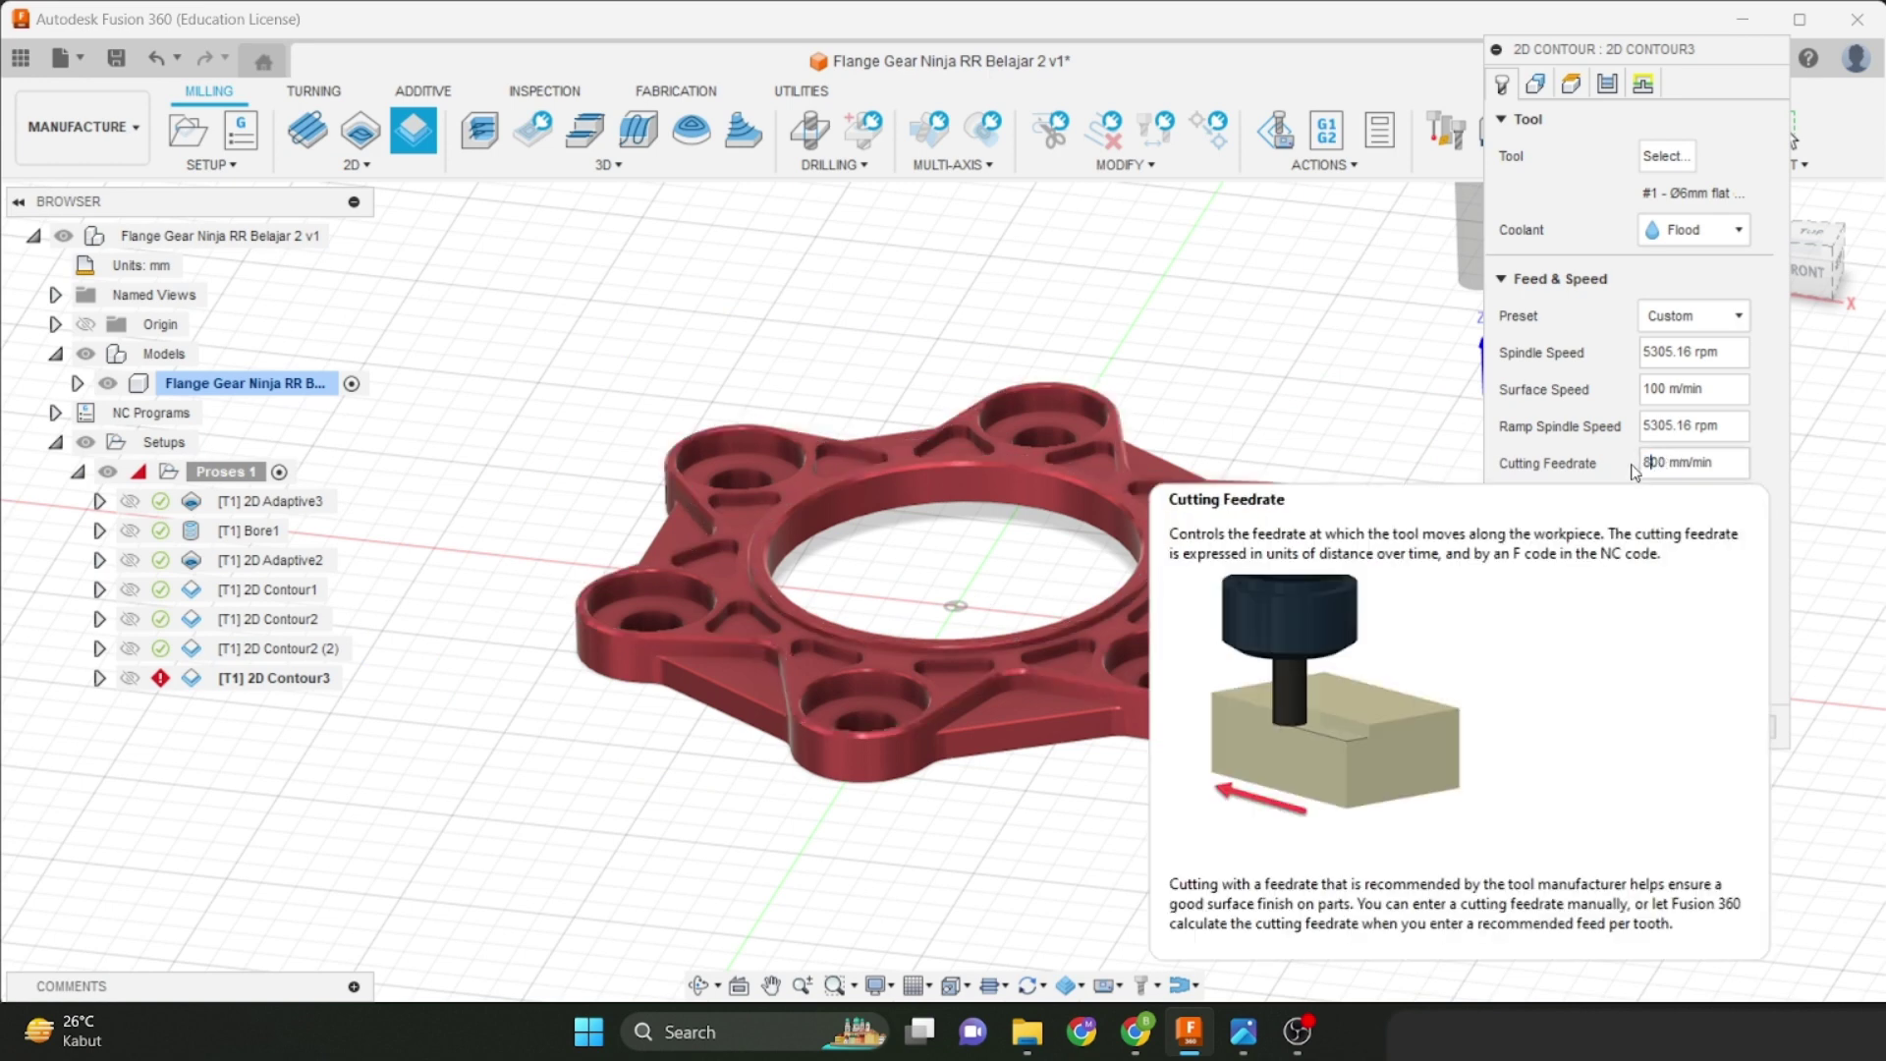
text(8)
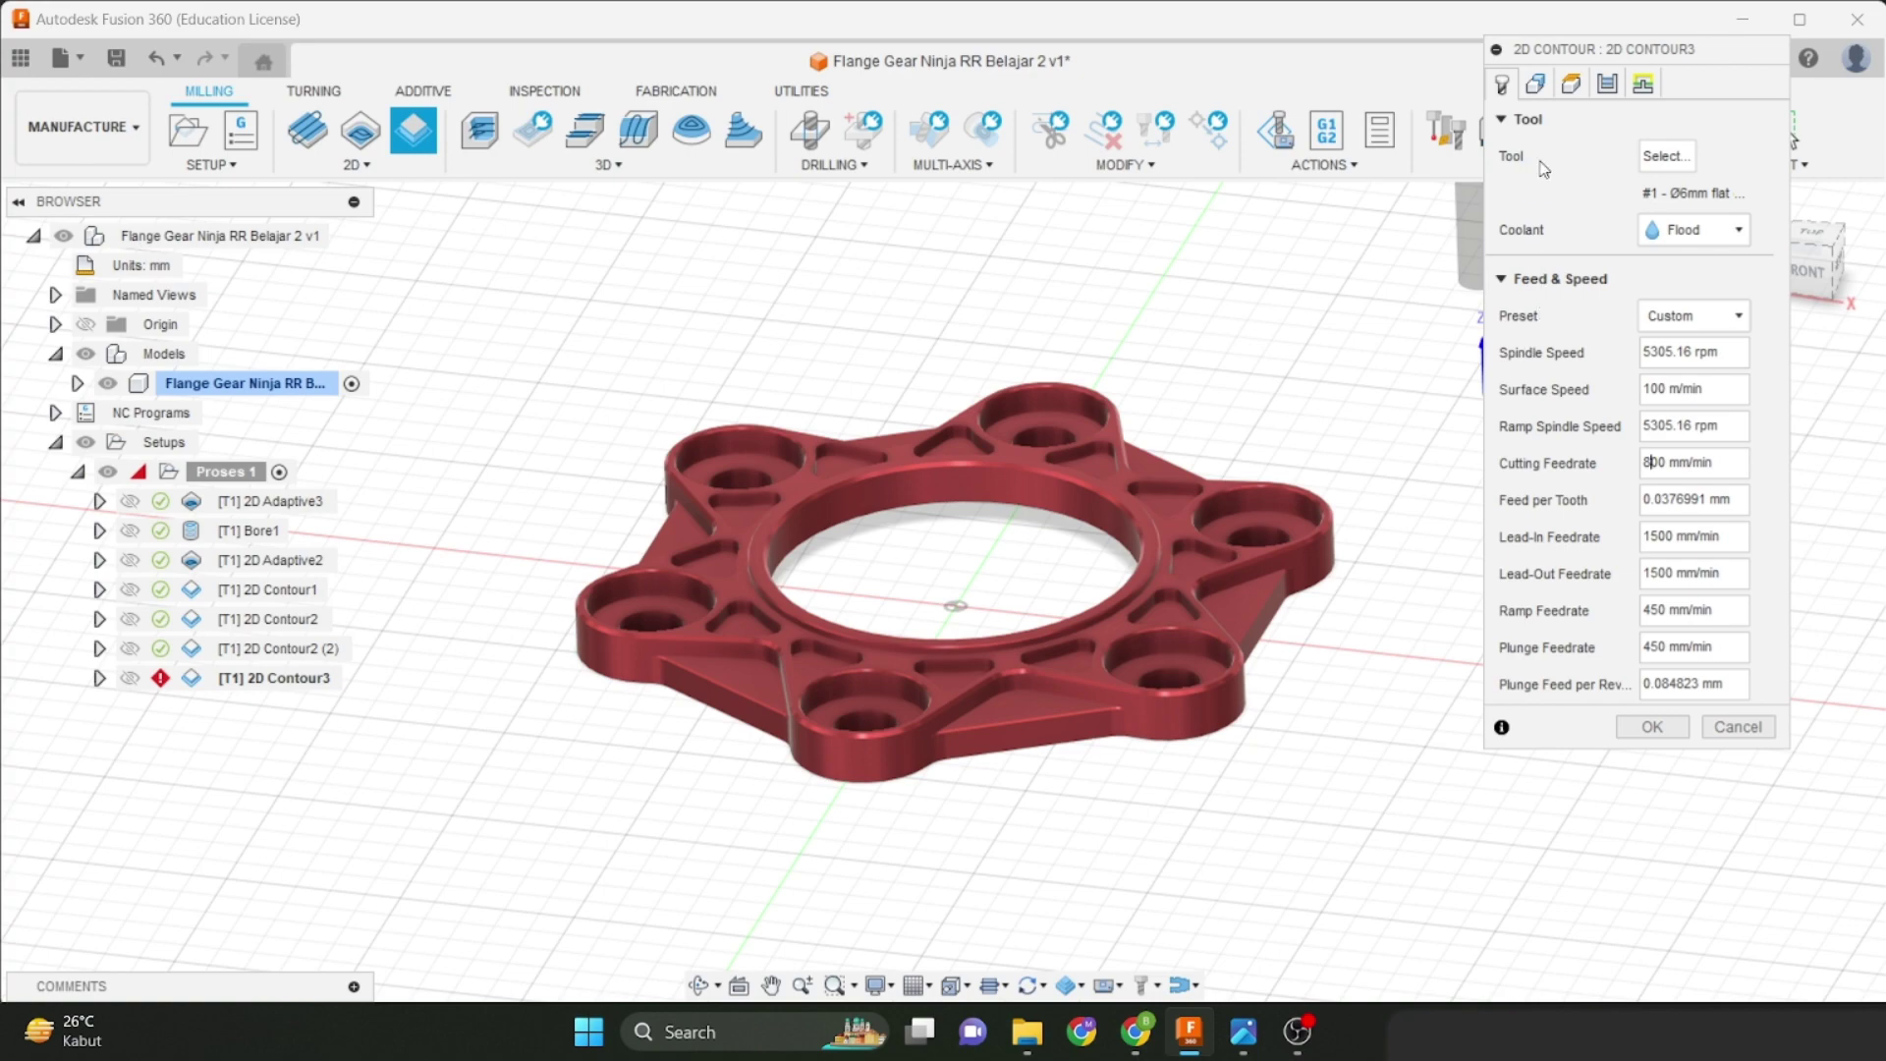
Select the circular edge of the flange's large central bore as the contour's machining geometry.
click(1535, 83)
scroll(976, 463, up, 5)
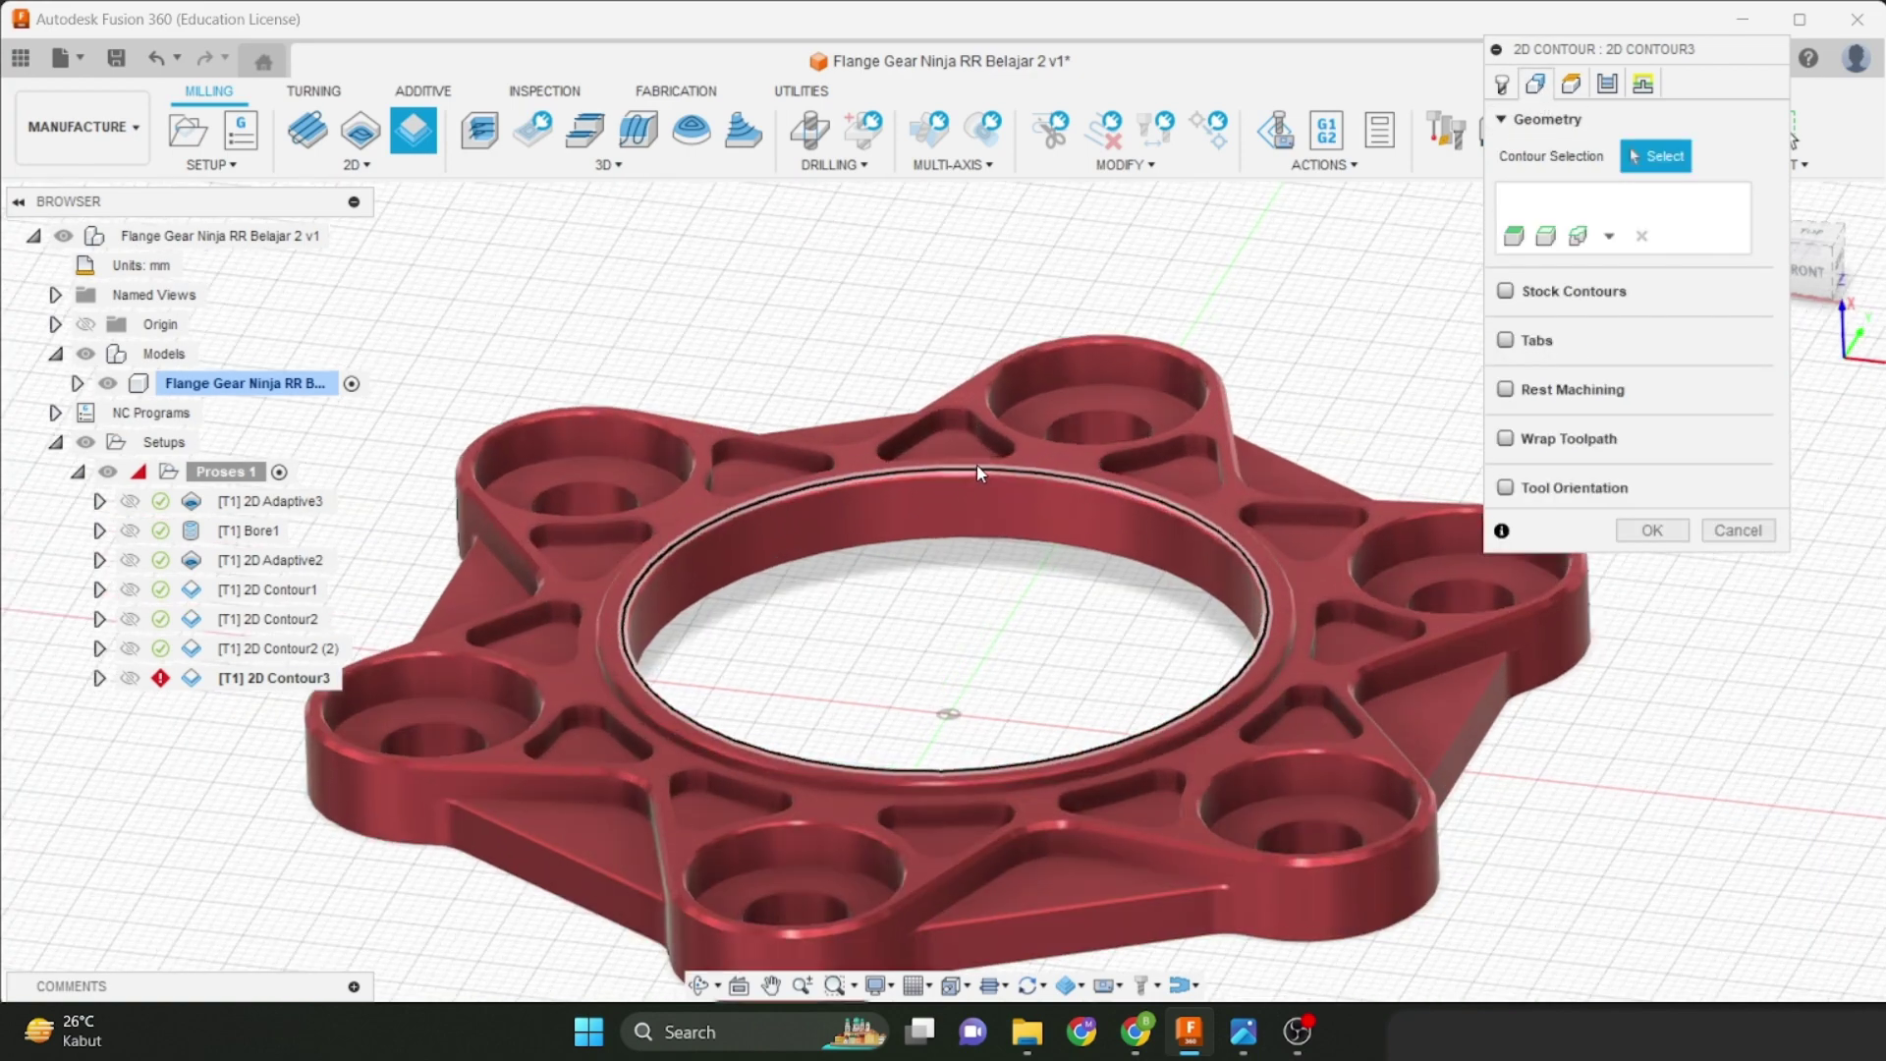
click(969, 490)
scroll(969, 504, down, 2)
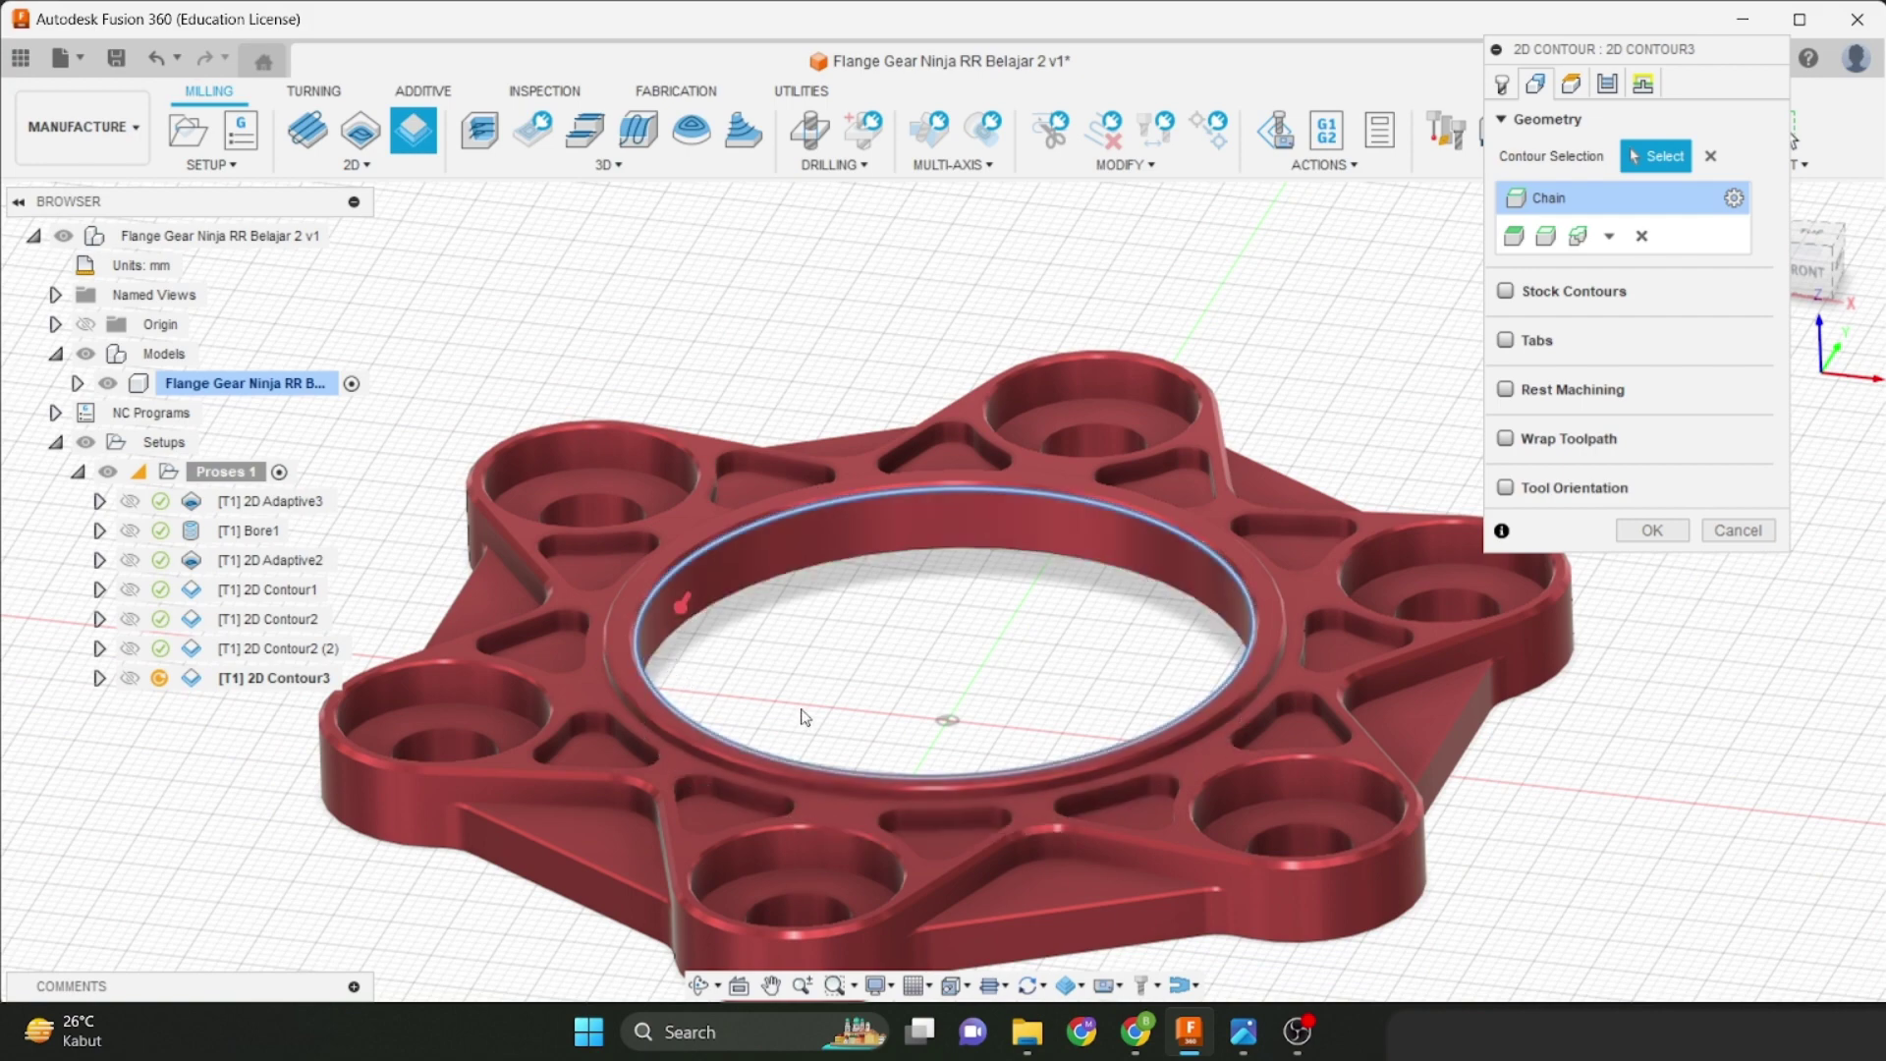
Reference the contour's bottom height from the stock top with an offset of -10.5 mm.
click(1567, 86)
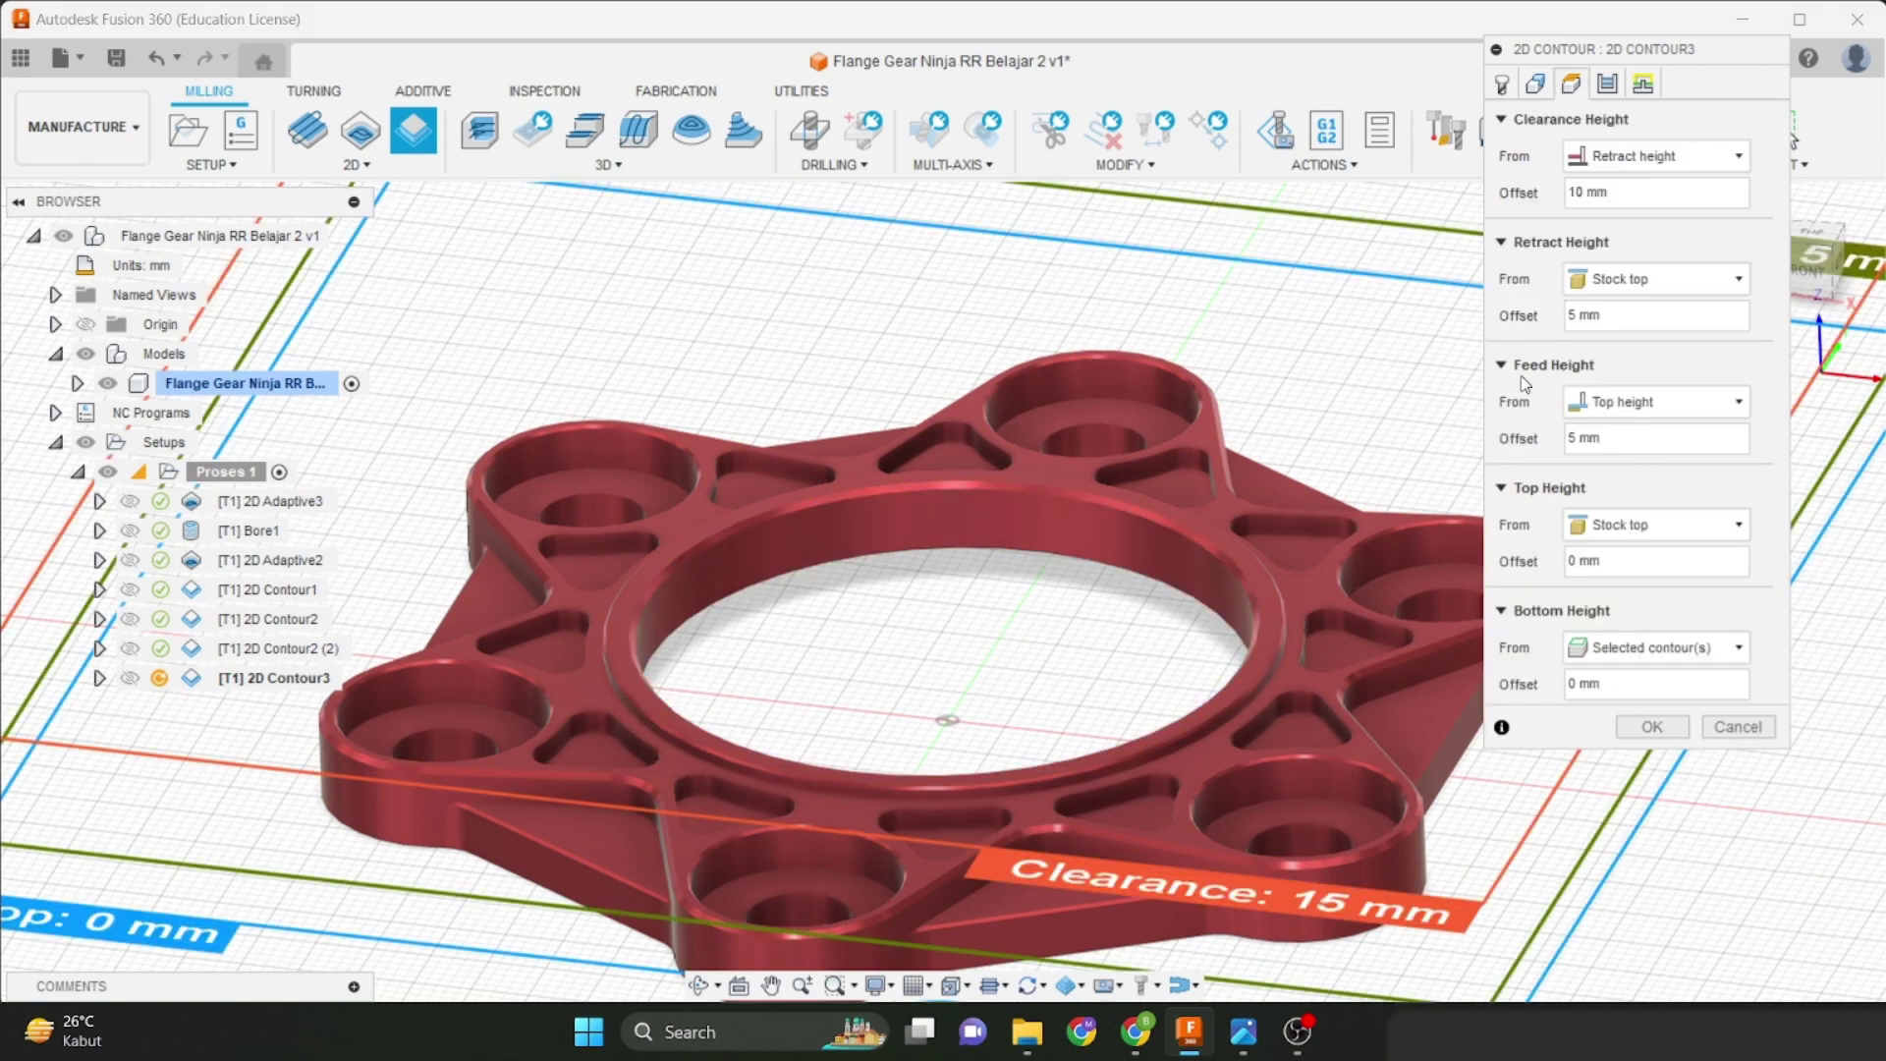
click(1581, 648)
click(1620, 826)
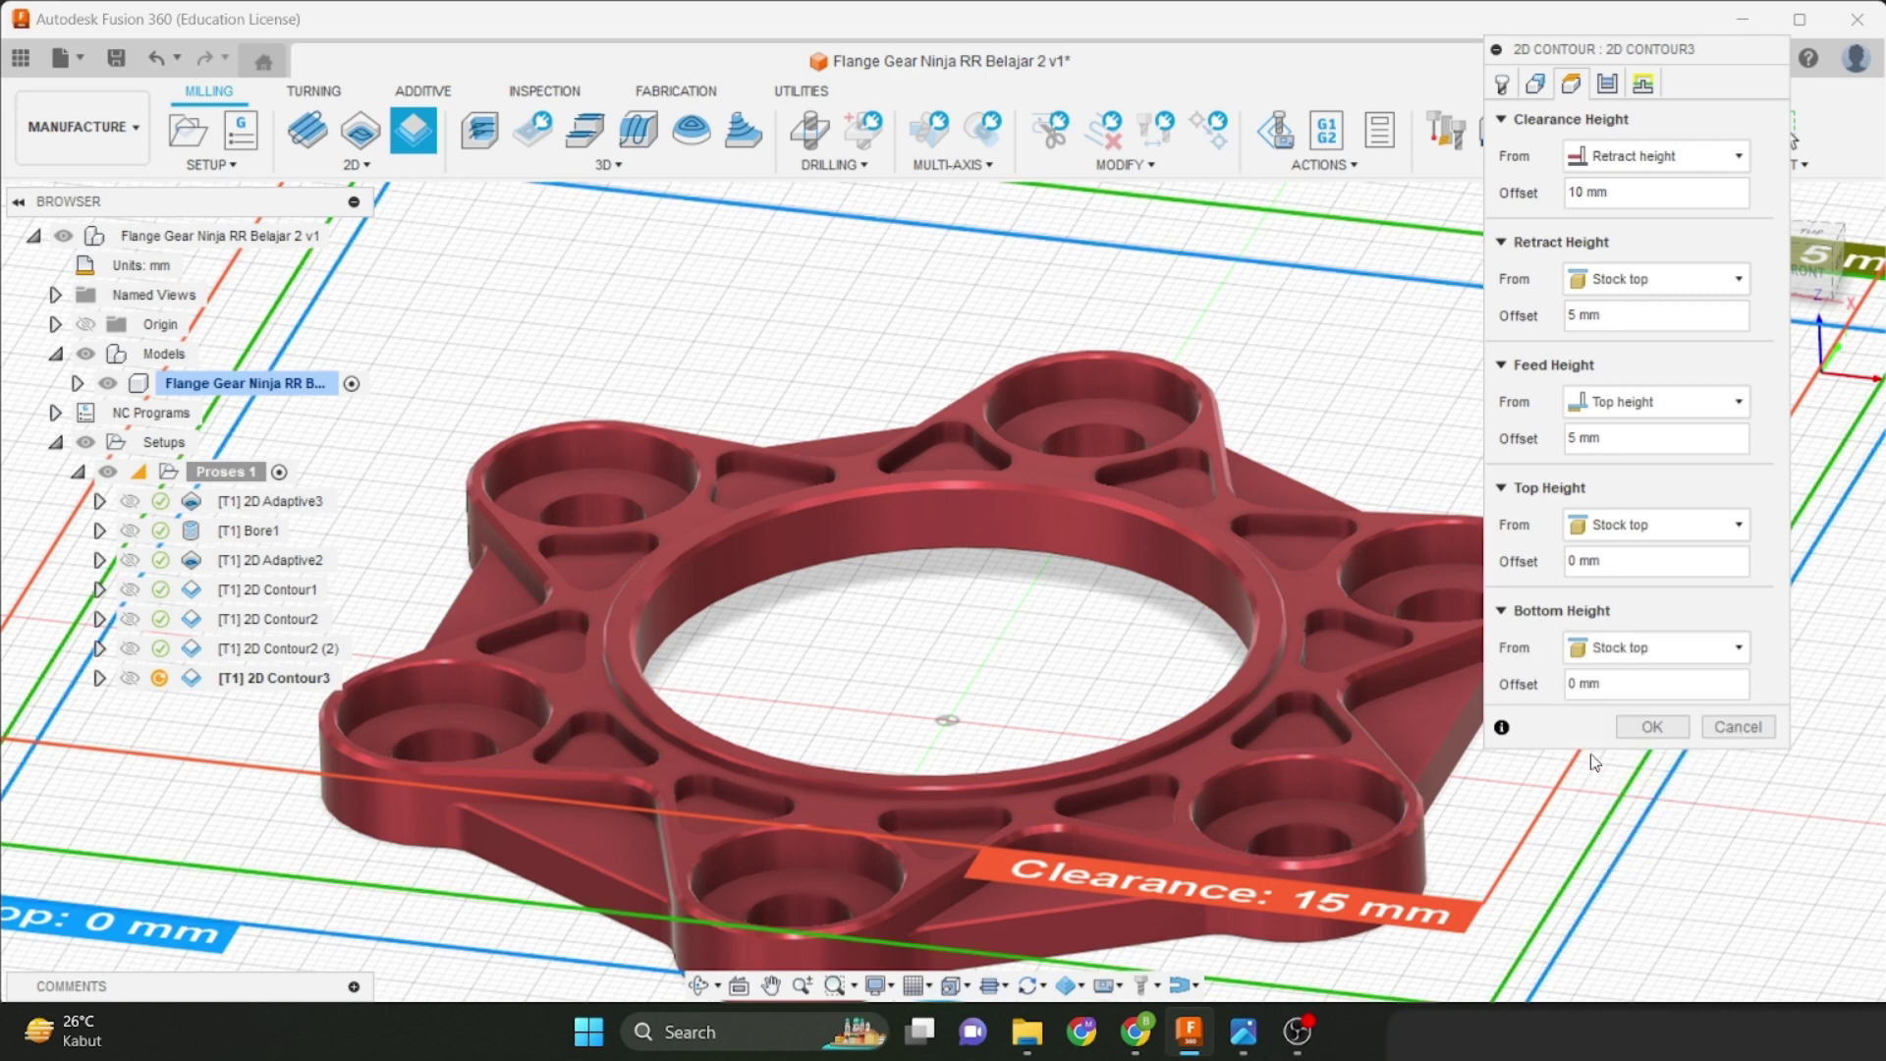
double_click(1572, 682)
text(-10.5)
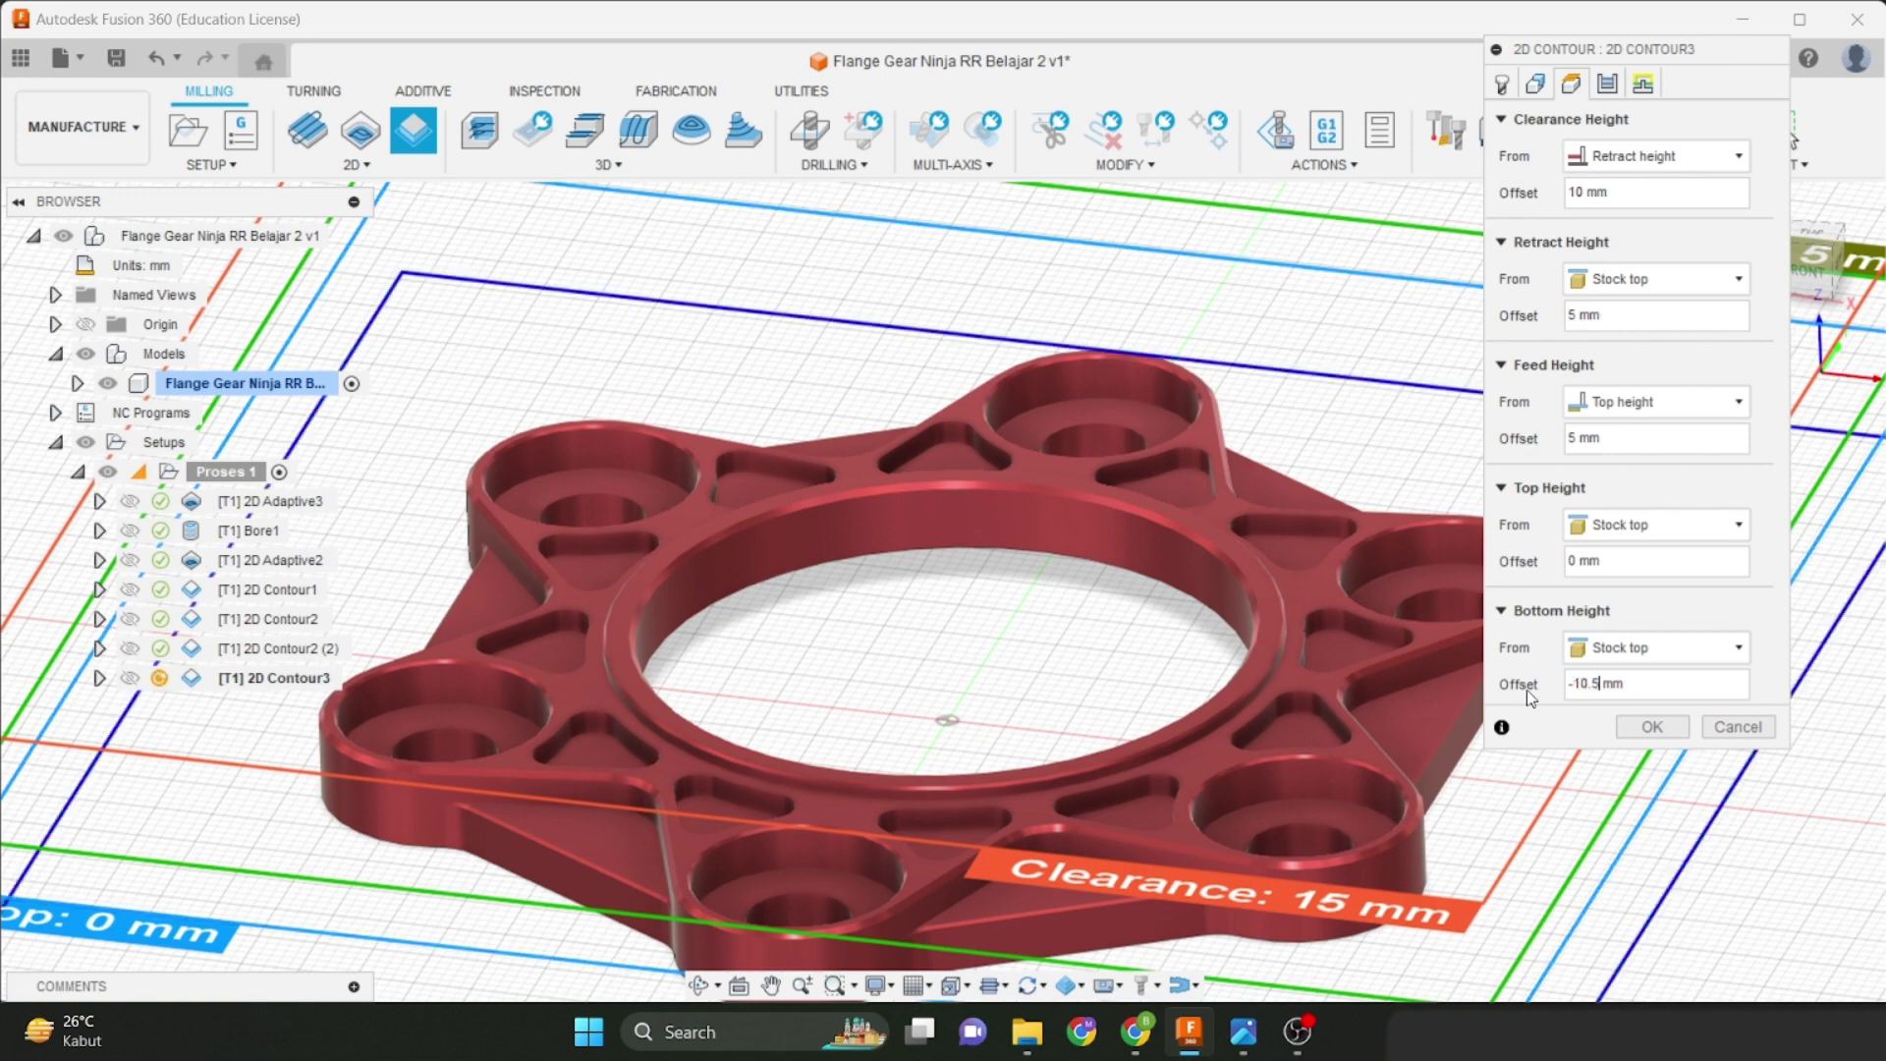
scroll(1189, 475, down, 2)
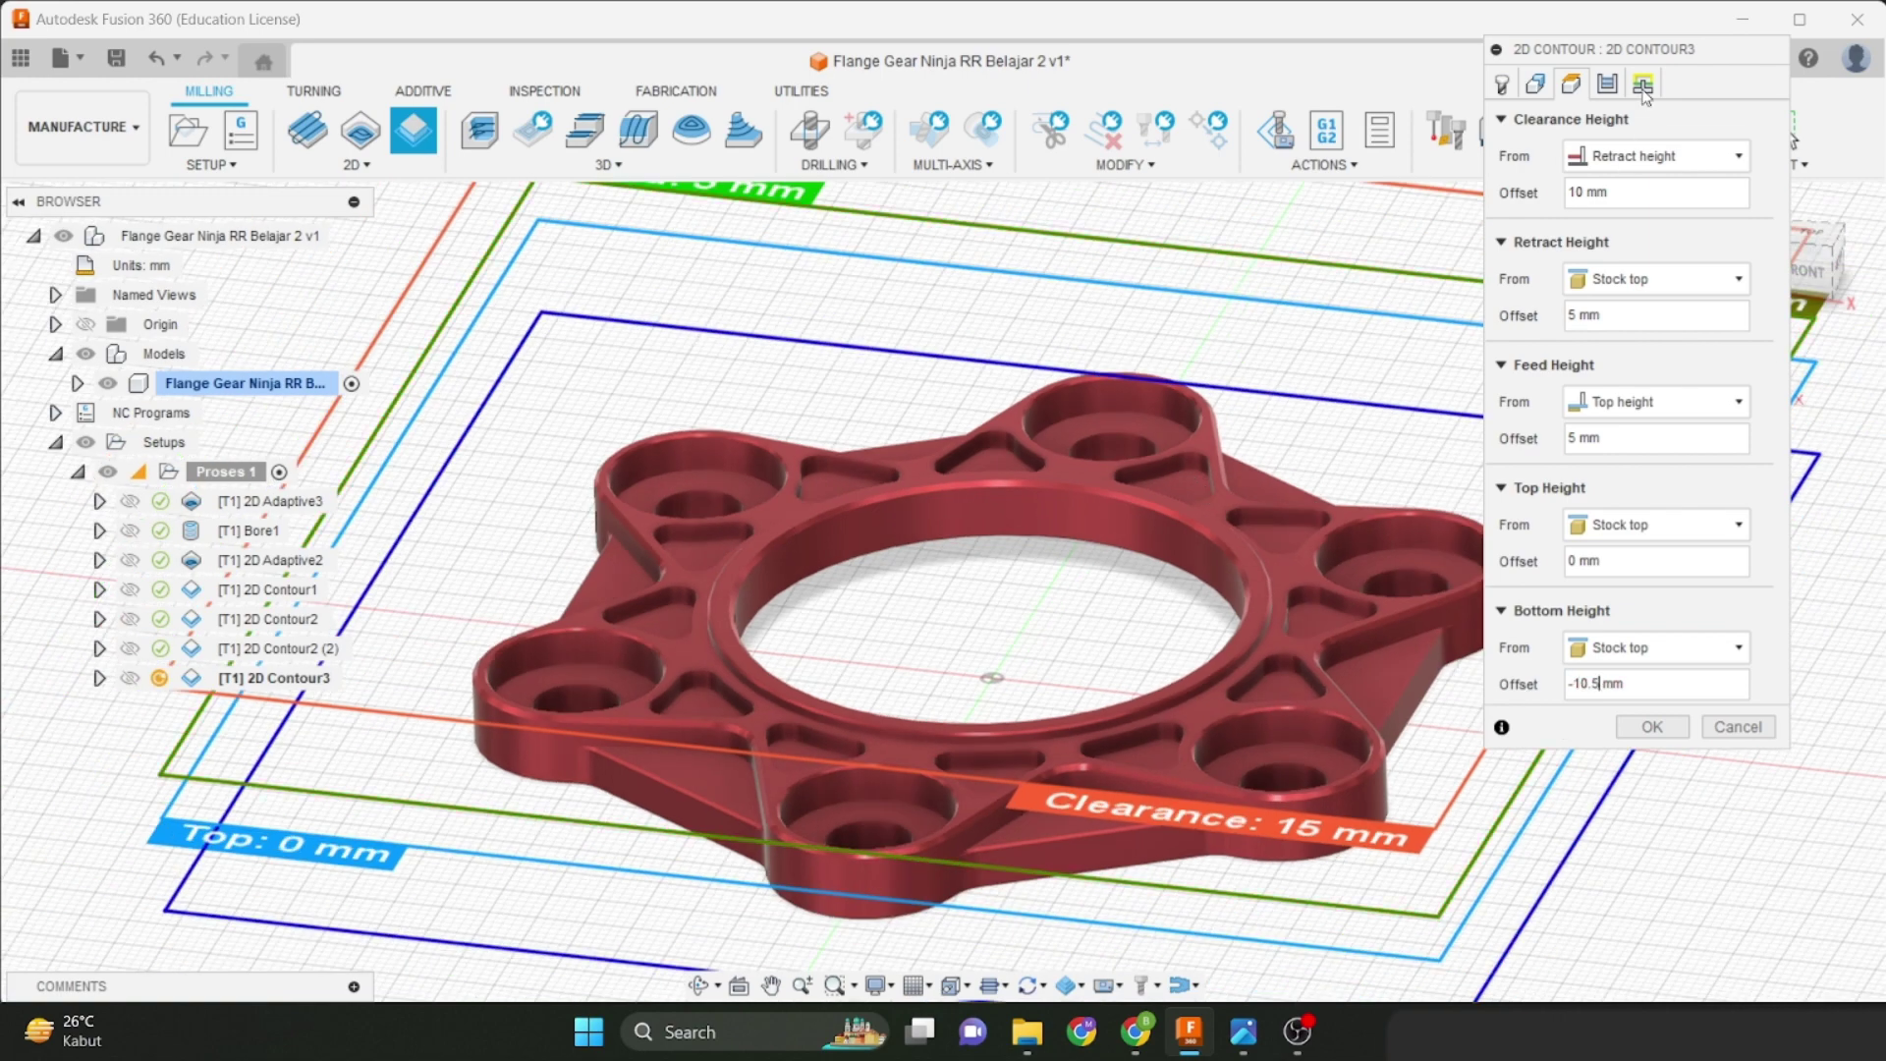
Enable Stock to Leave with 0.05 mm radial and 0 mm axial, and generate the central bore toolpath.
click(1607, 84)
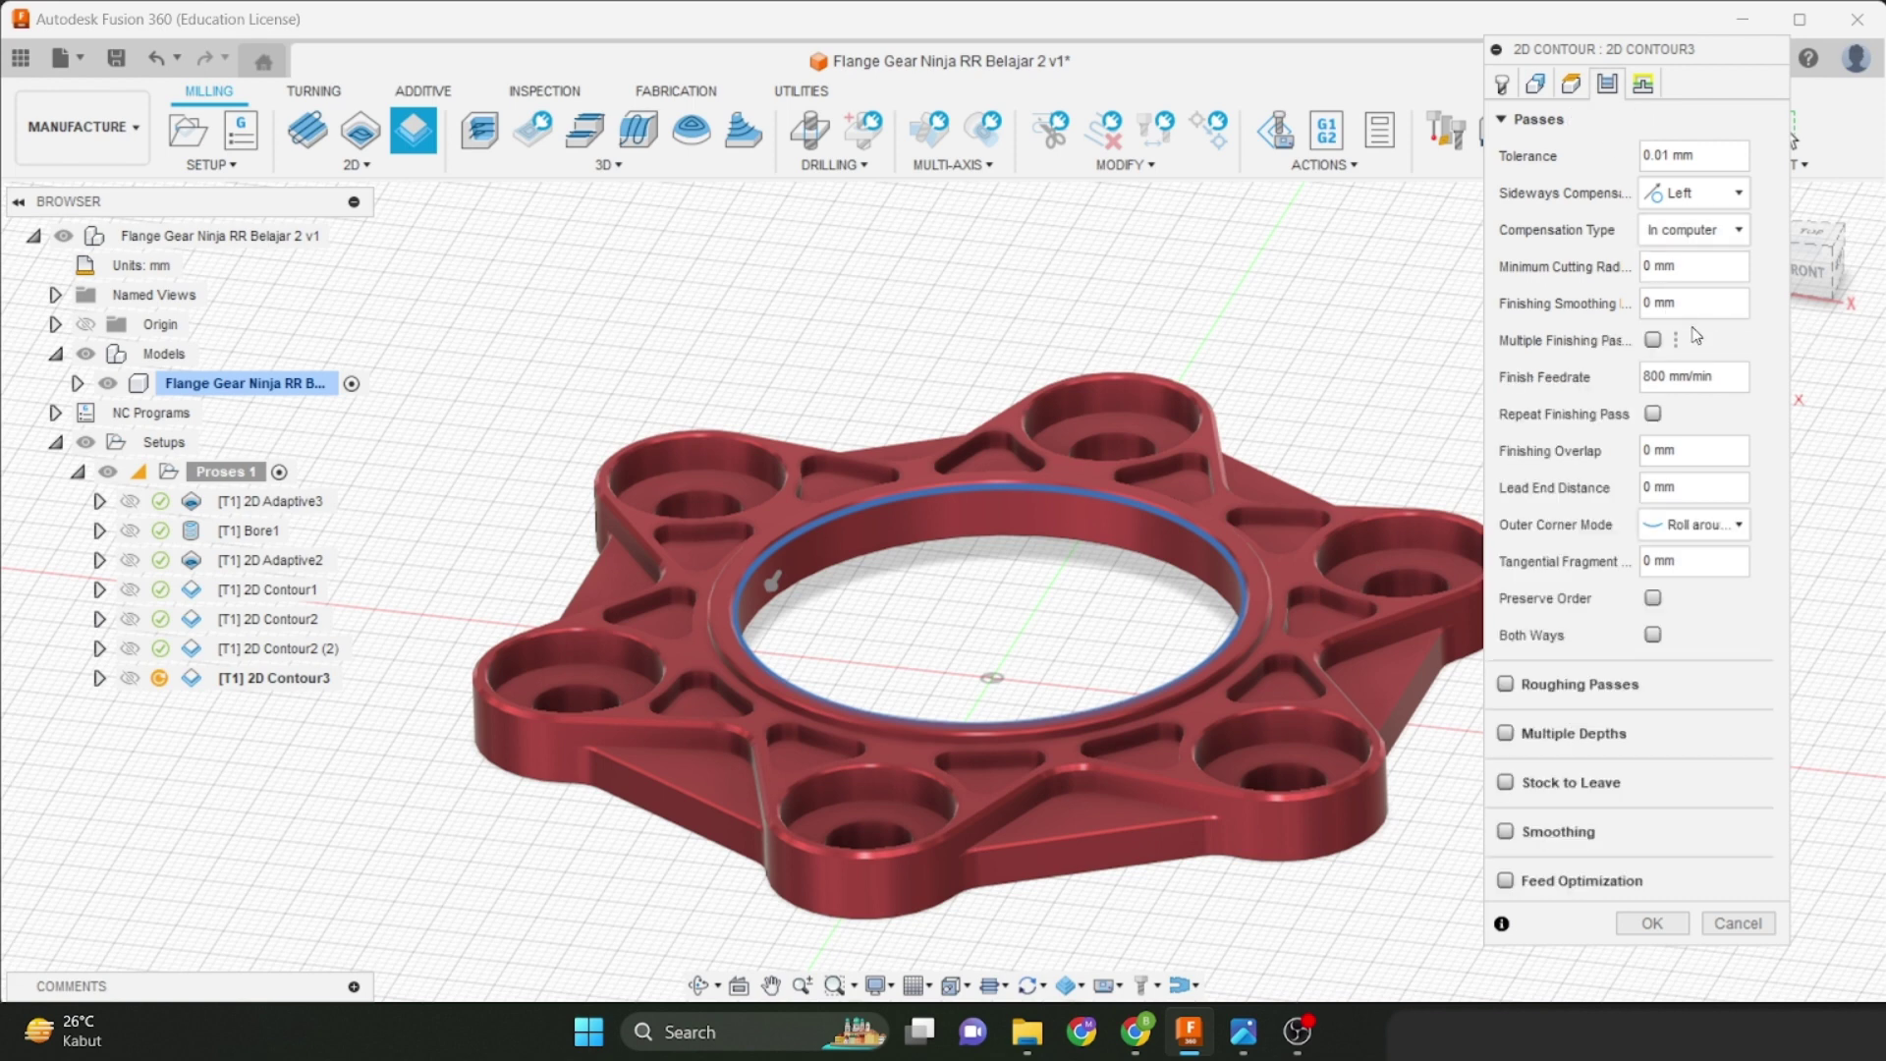
click(1506, 783)
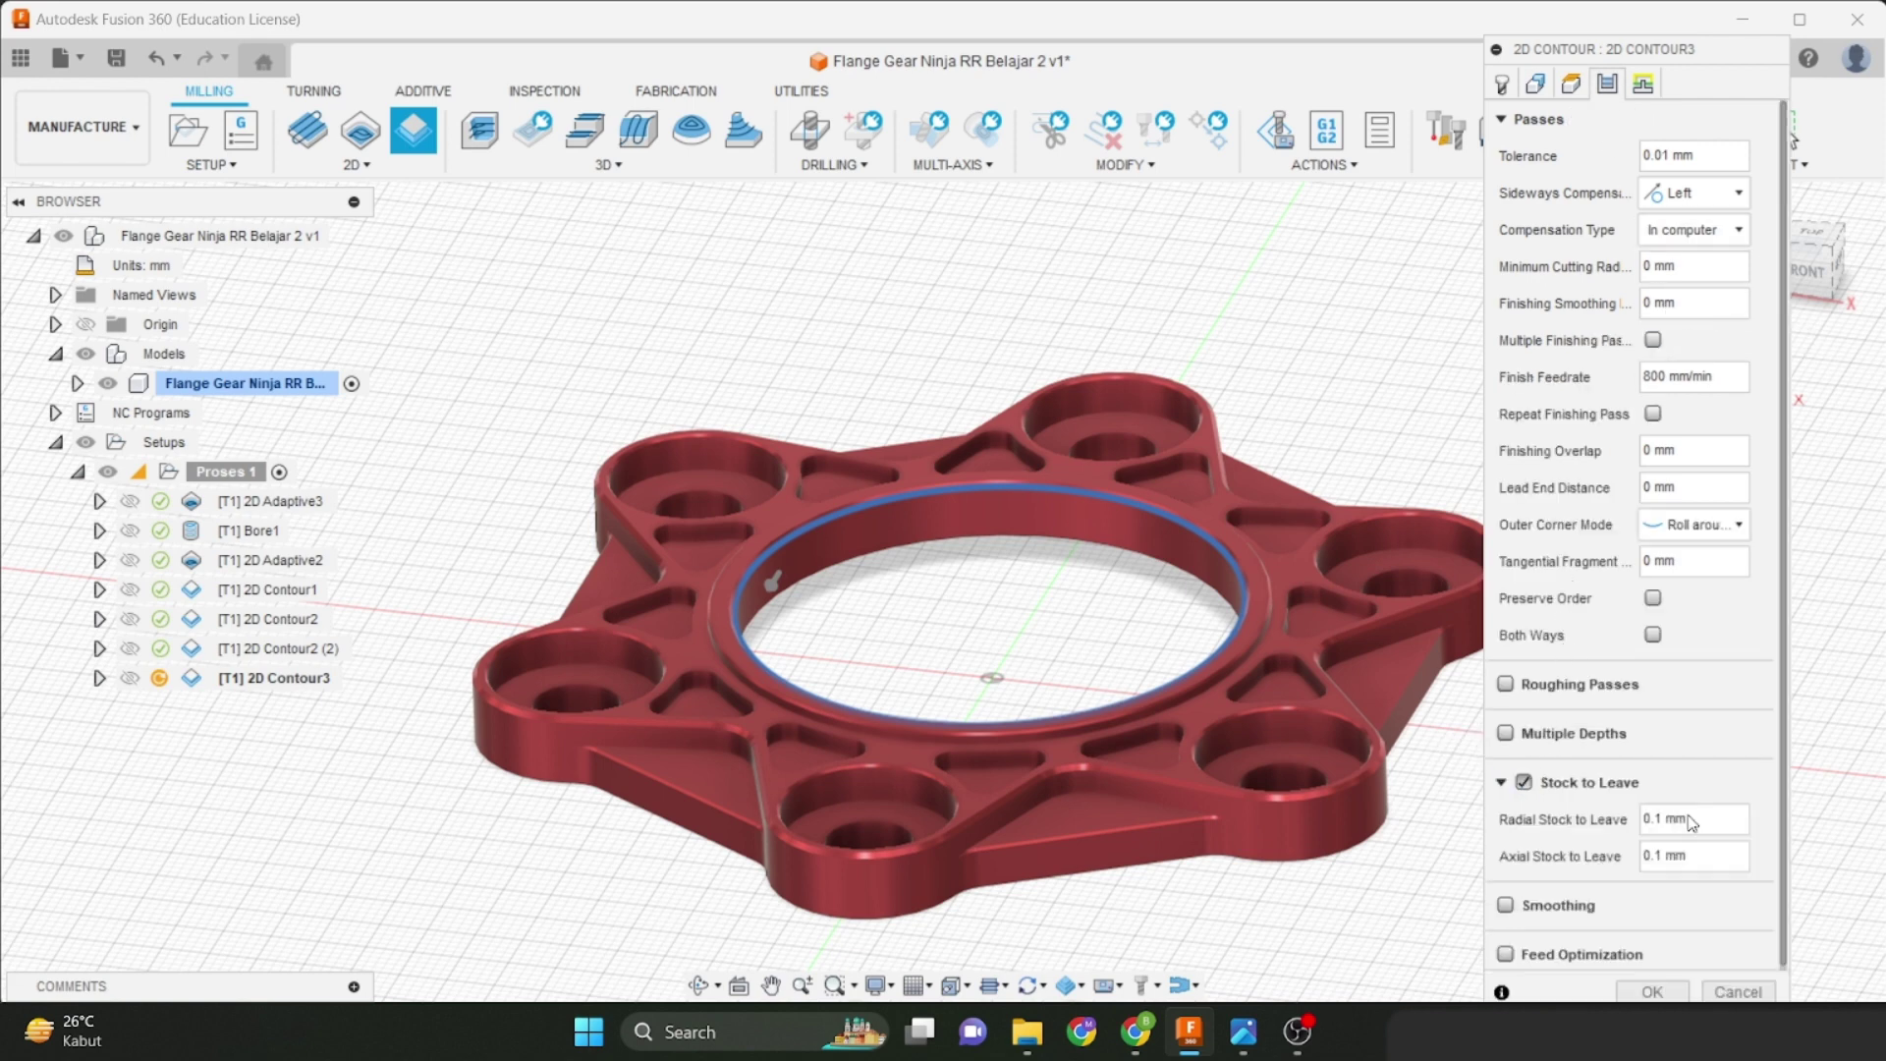
click(1664, 815)
key(BackSpace)
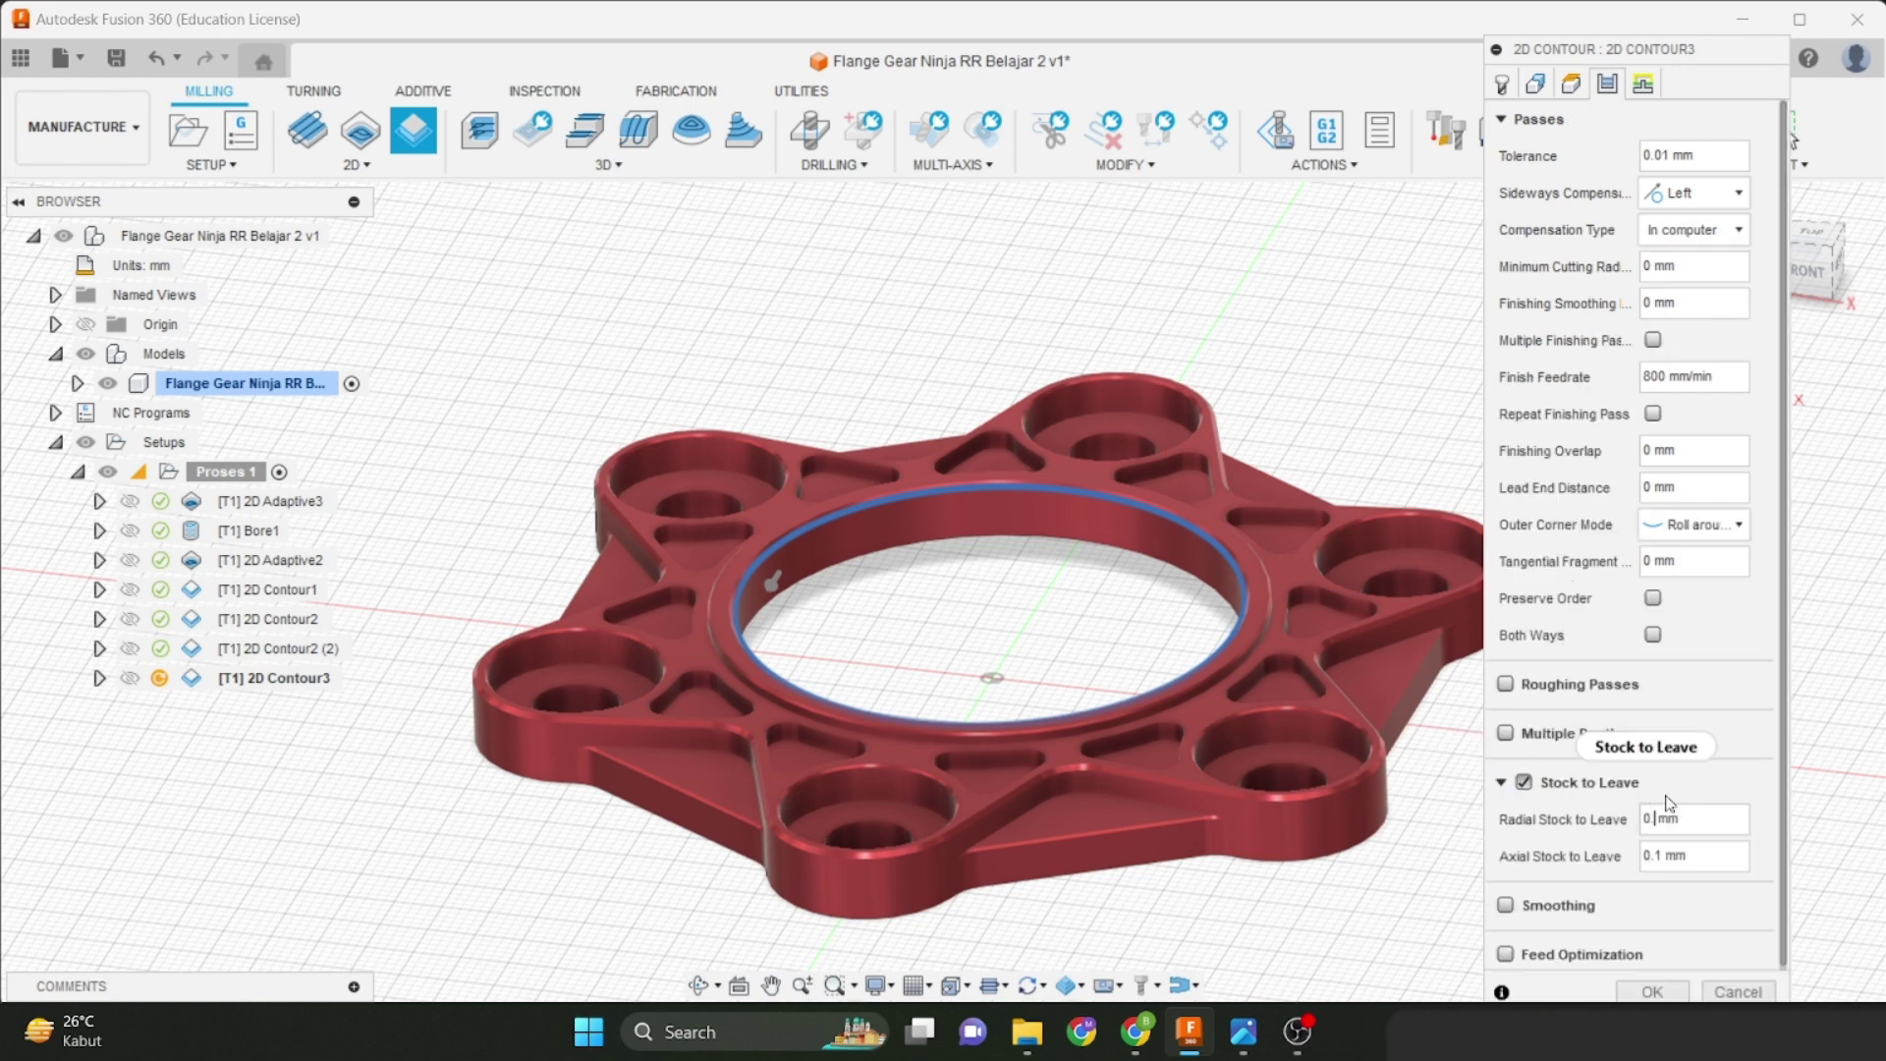
text(05)
key(Tab)
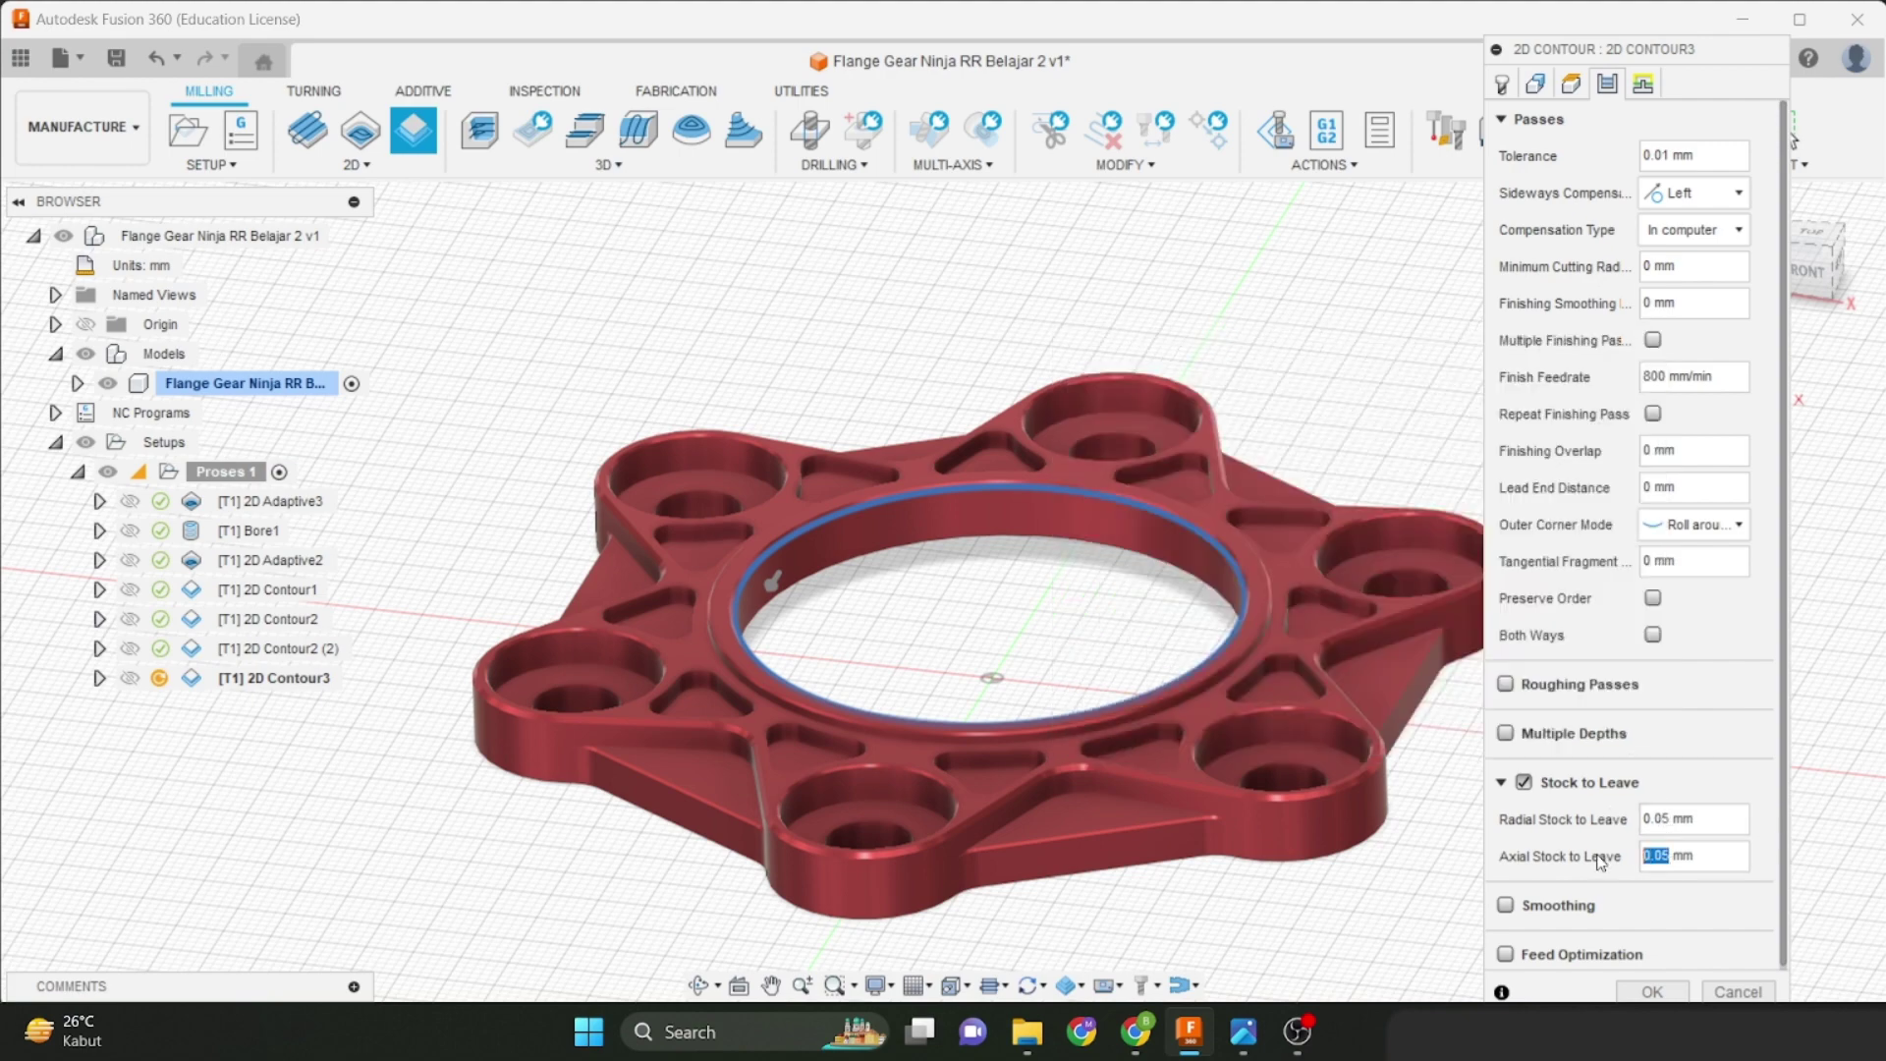
click(1652, 991)
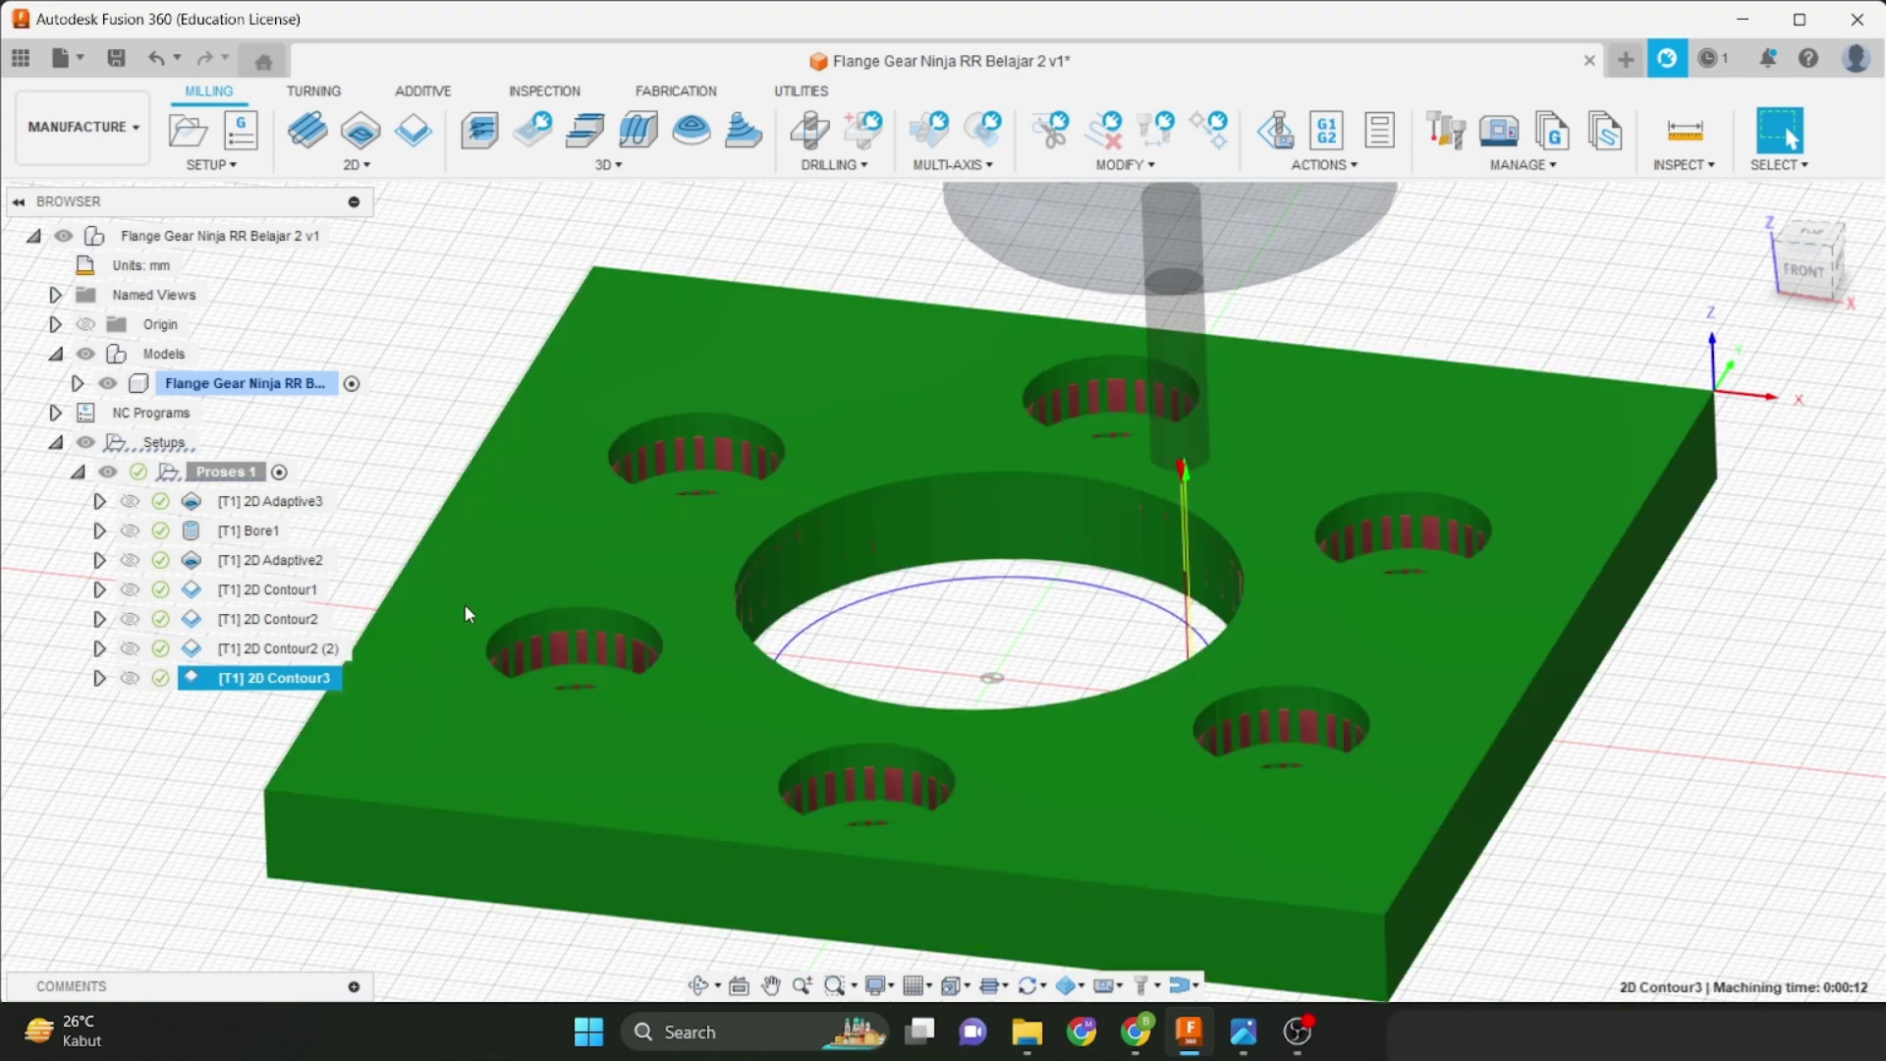
right_click(316, 678)
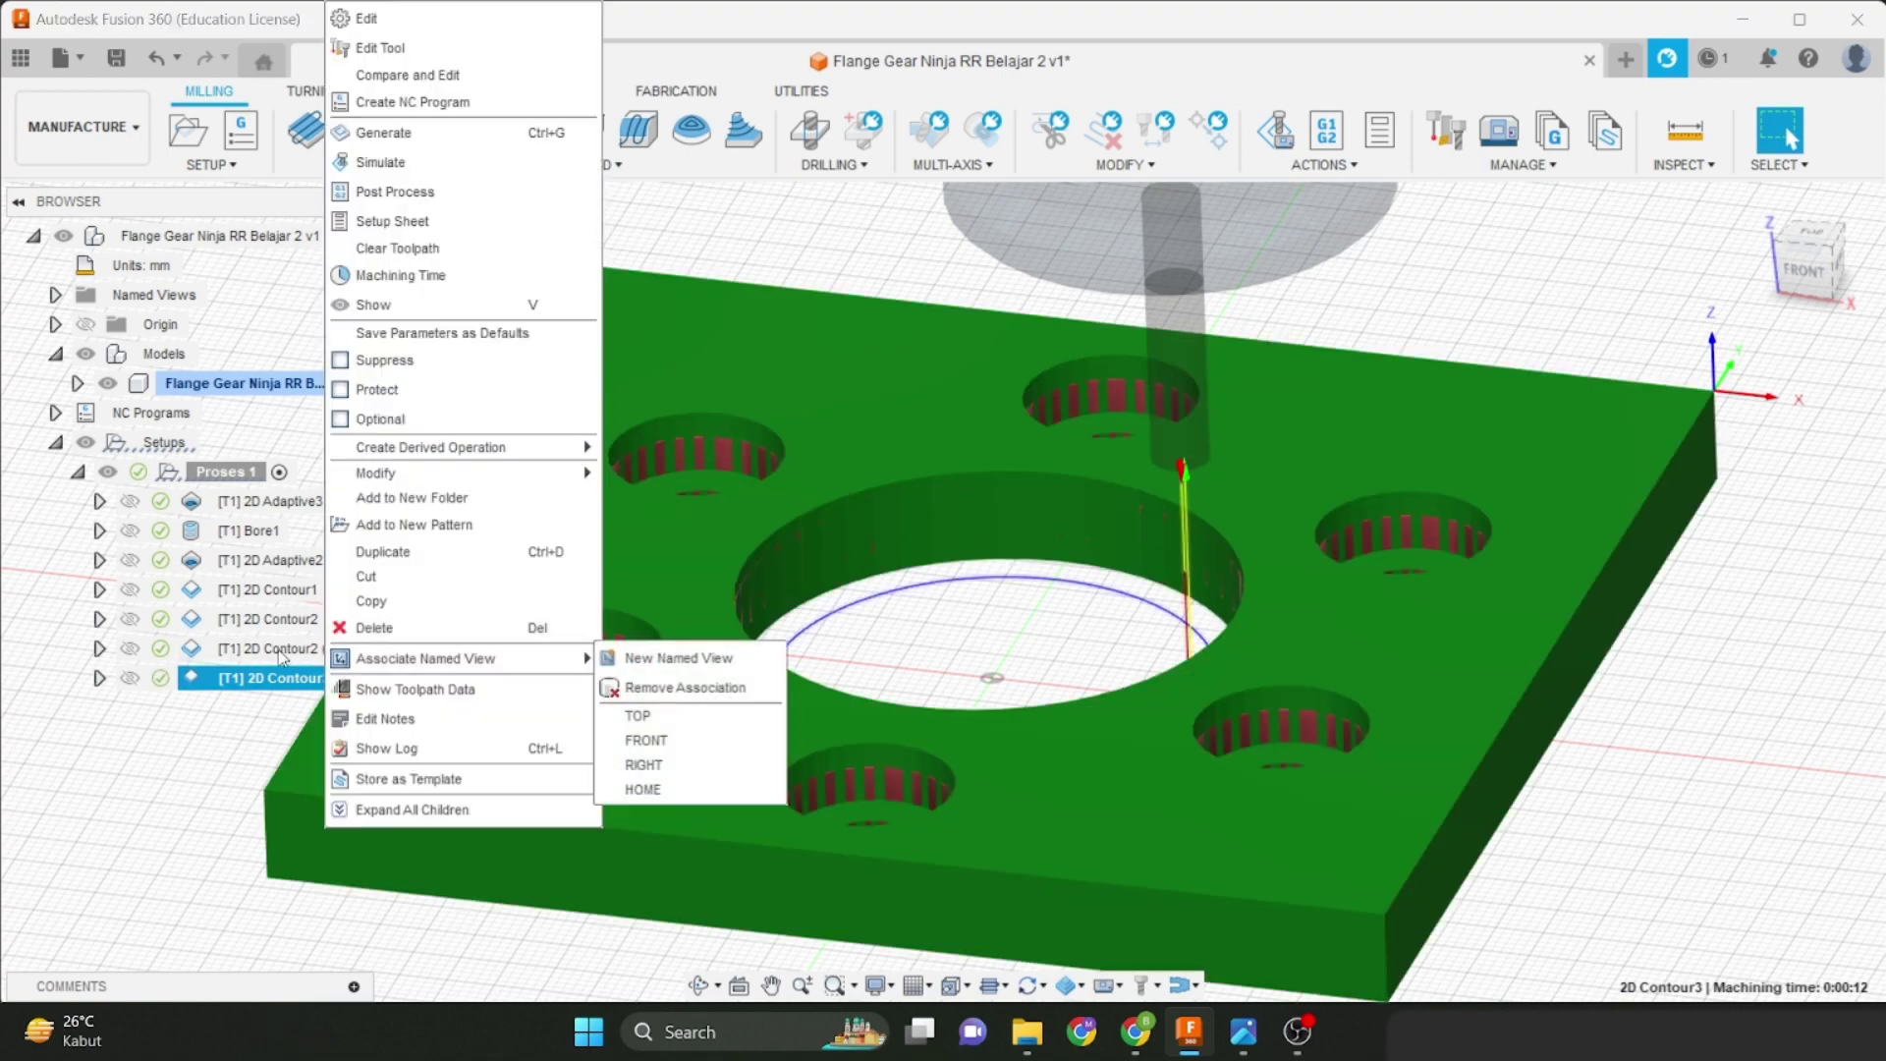
click(133, 759)
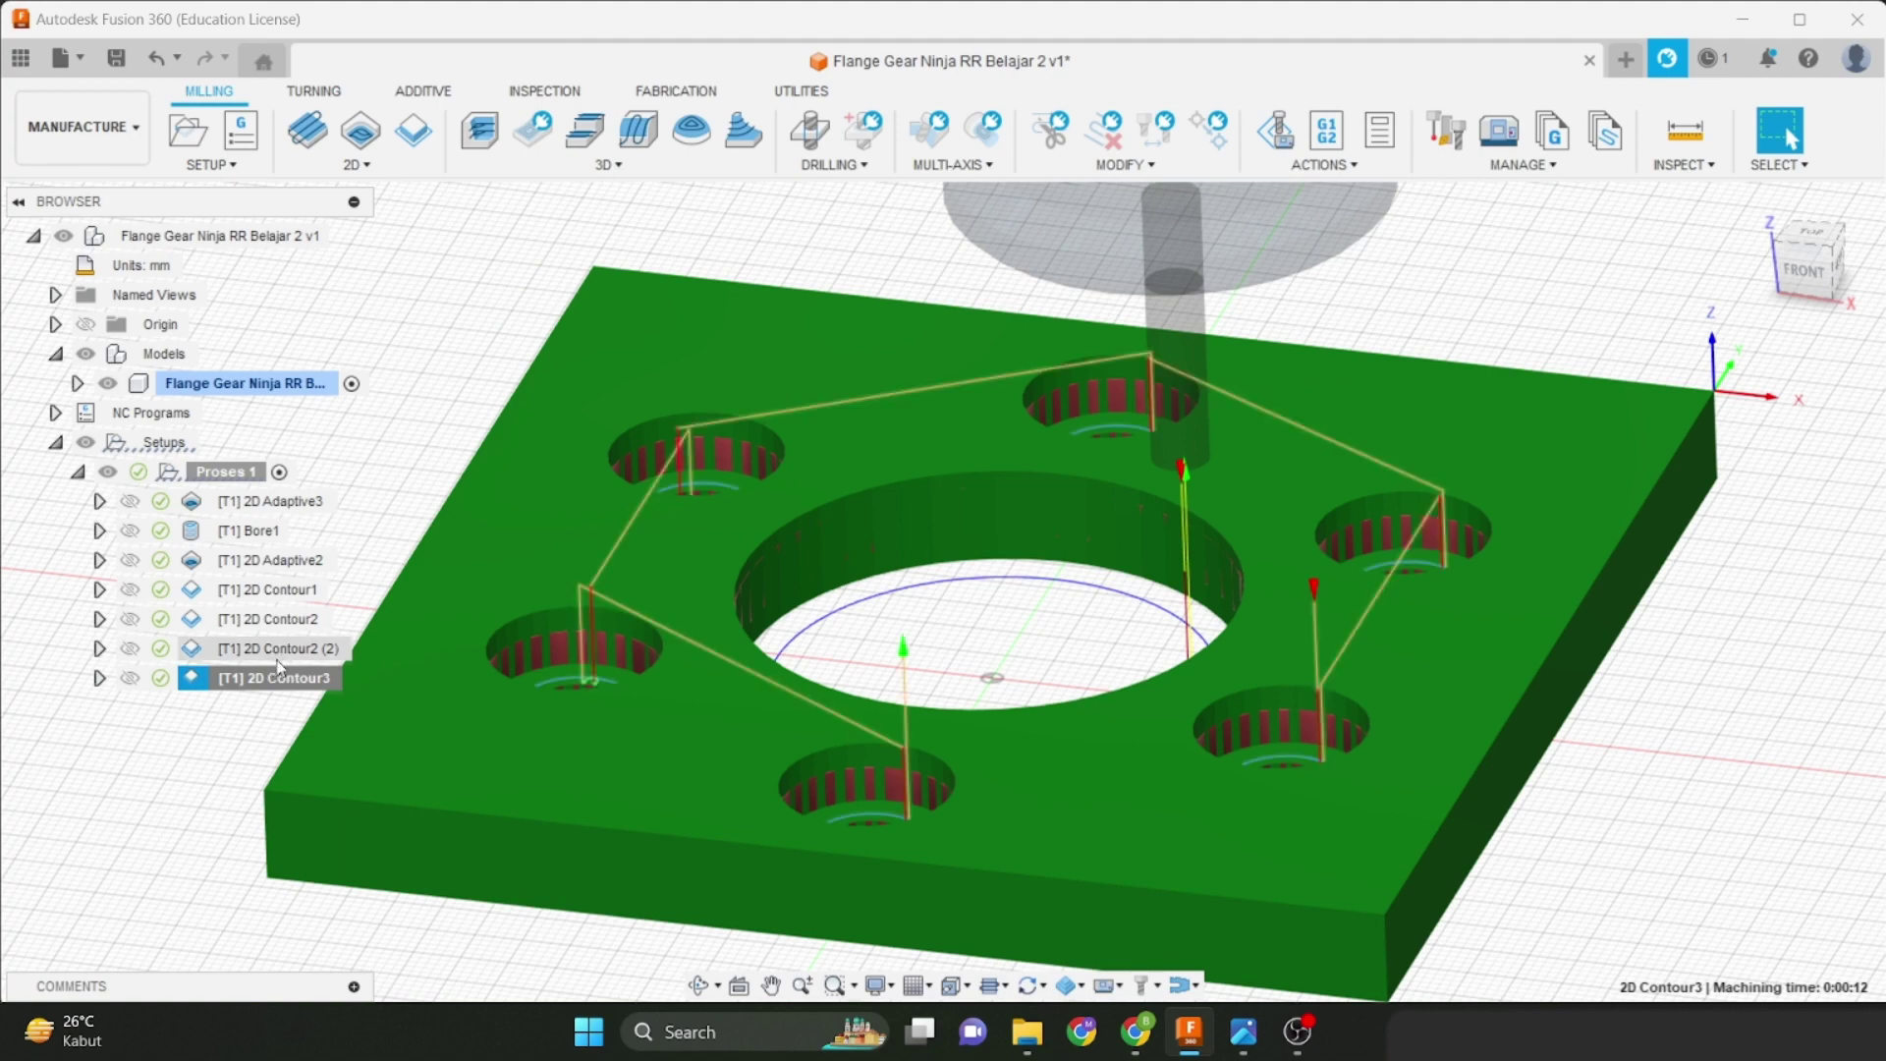
right_click(279, 667)
click(902, 312)
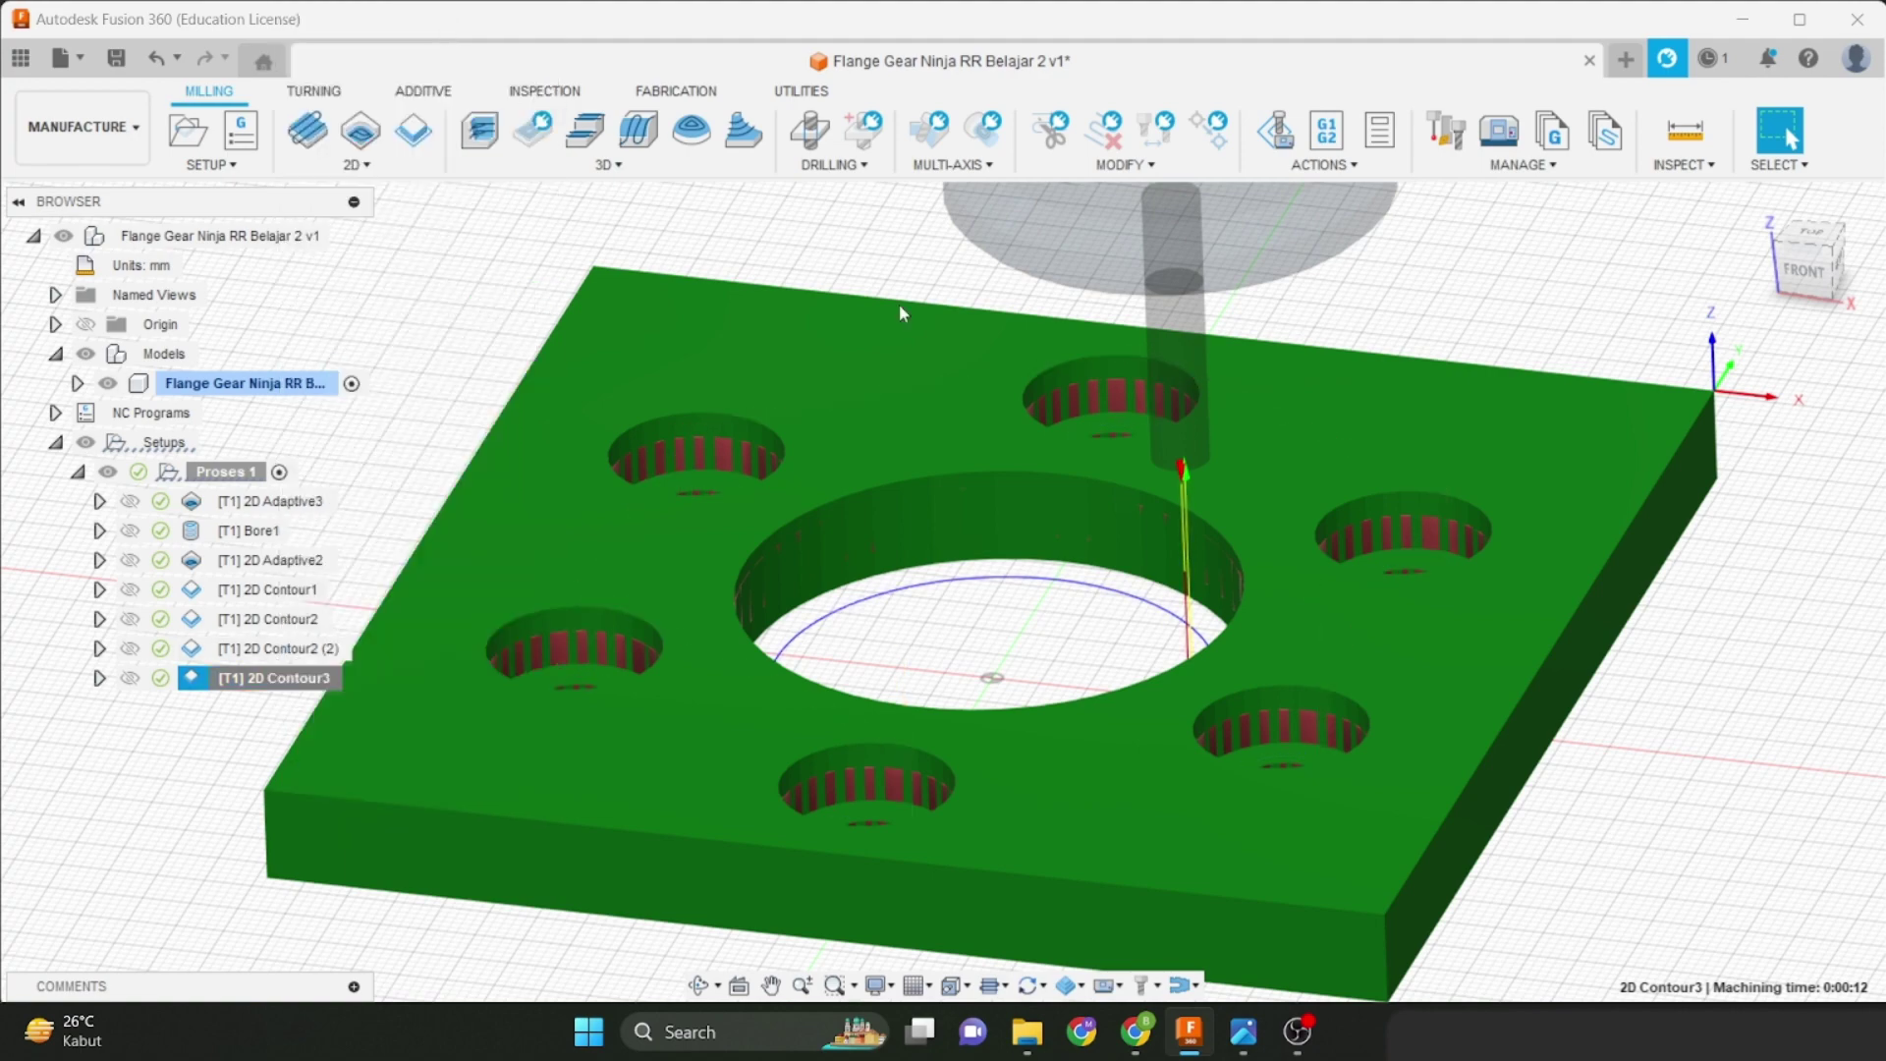
Edit the central bore contour's passes to use Multiple Depths with a maximum roughing stepdown of 5.5 mm.
click(1606, 82)
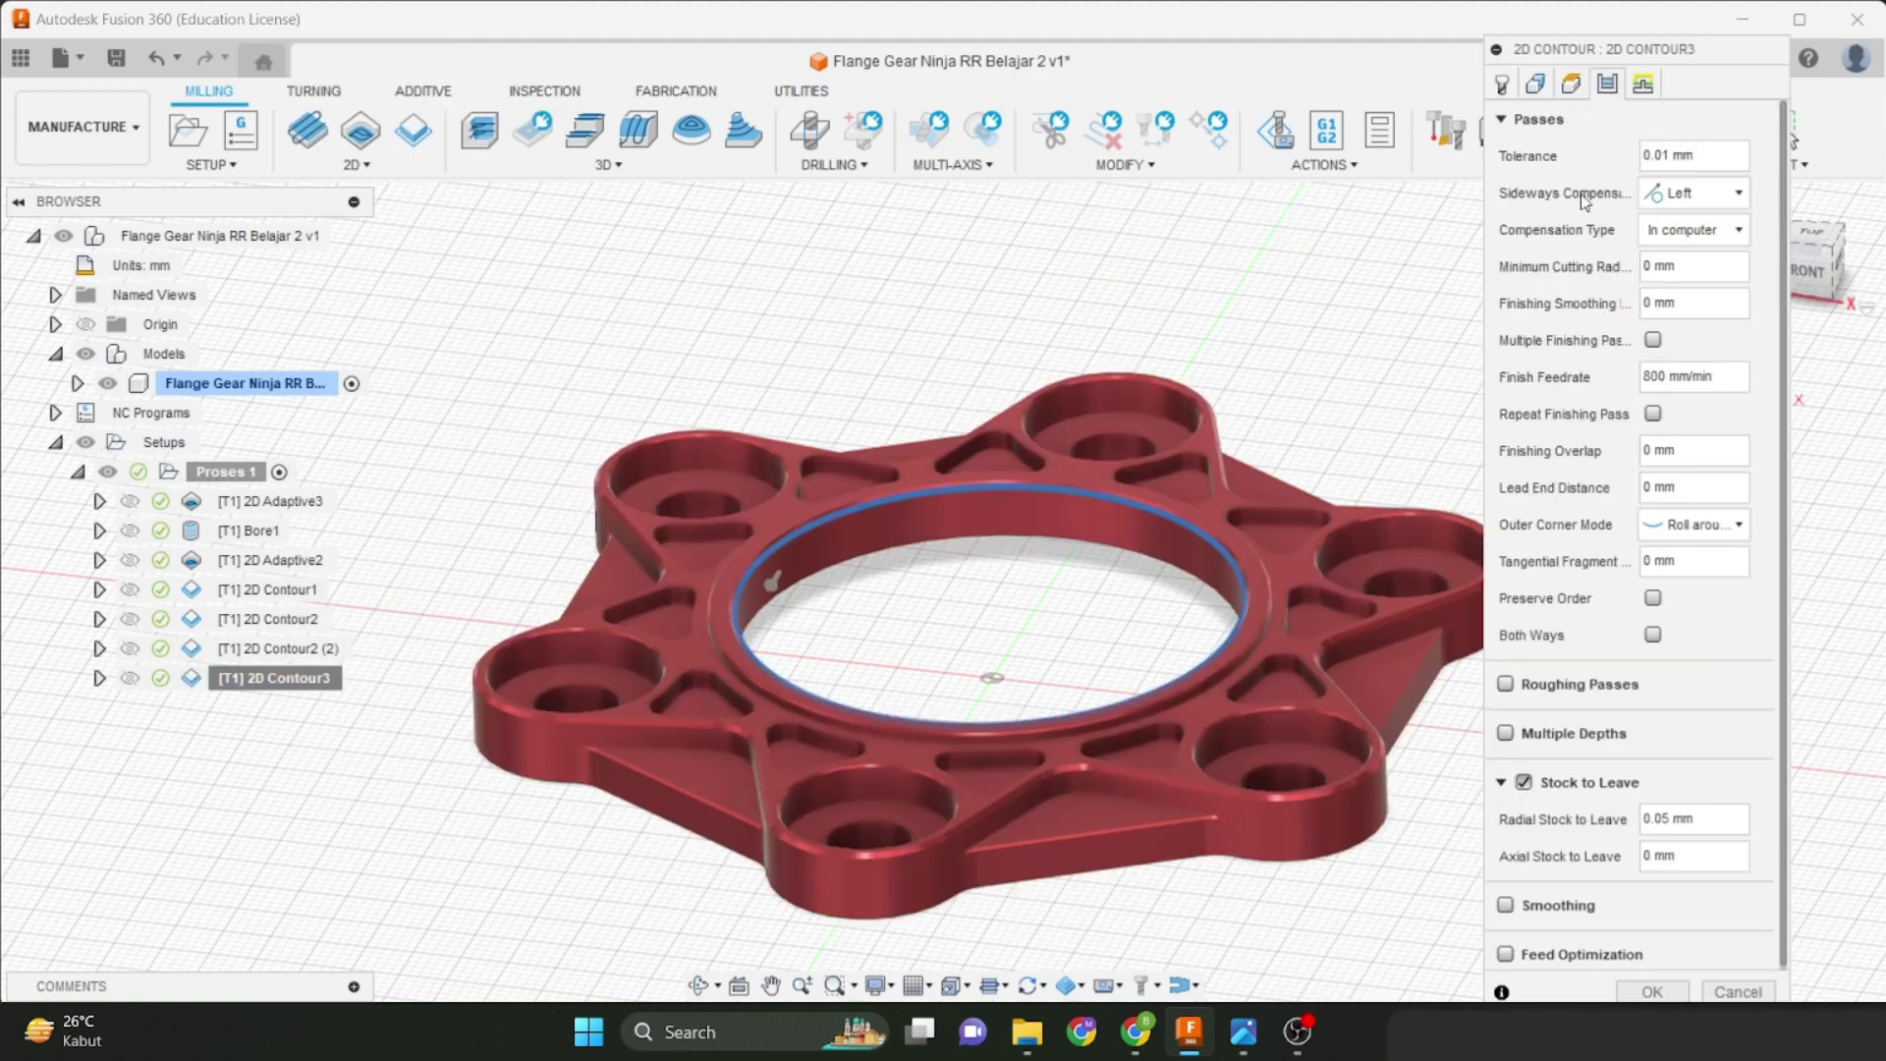
click(1571, 83)
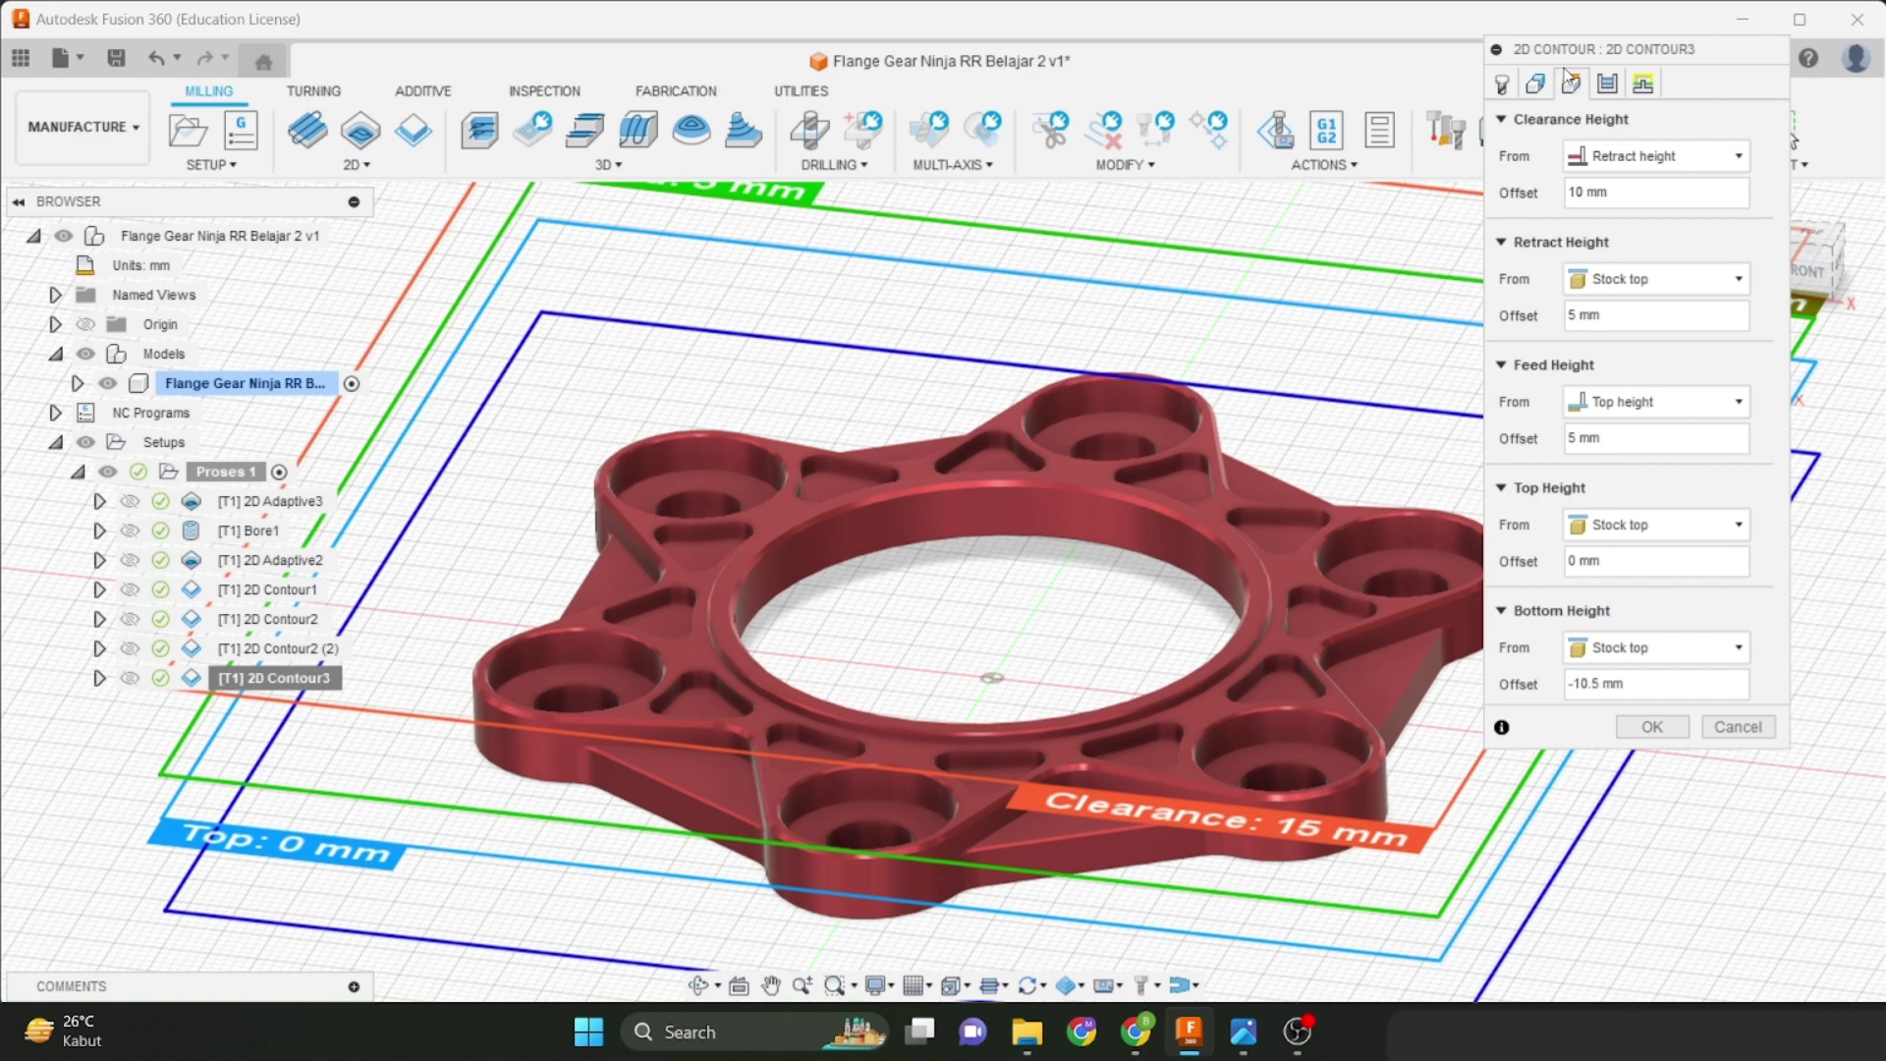
click(1606, 82)
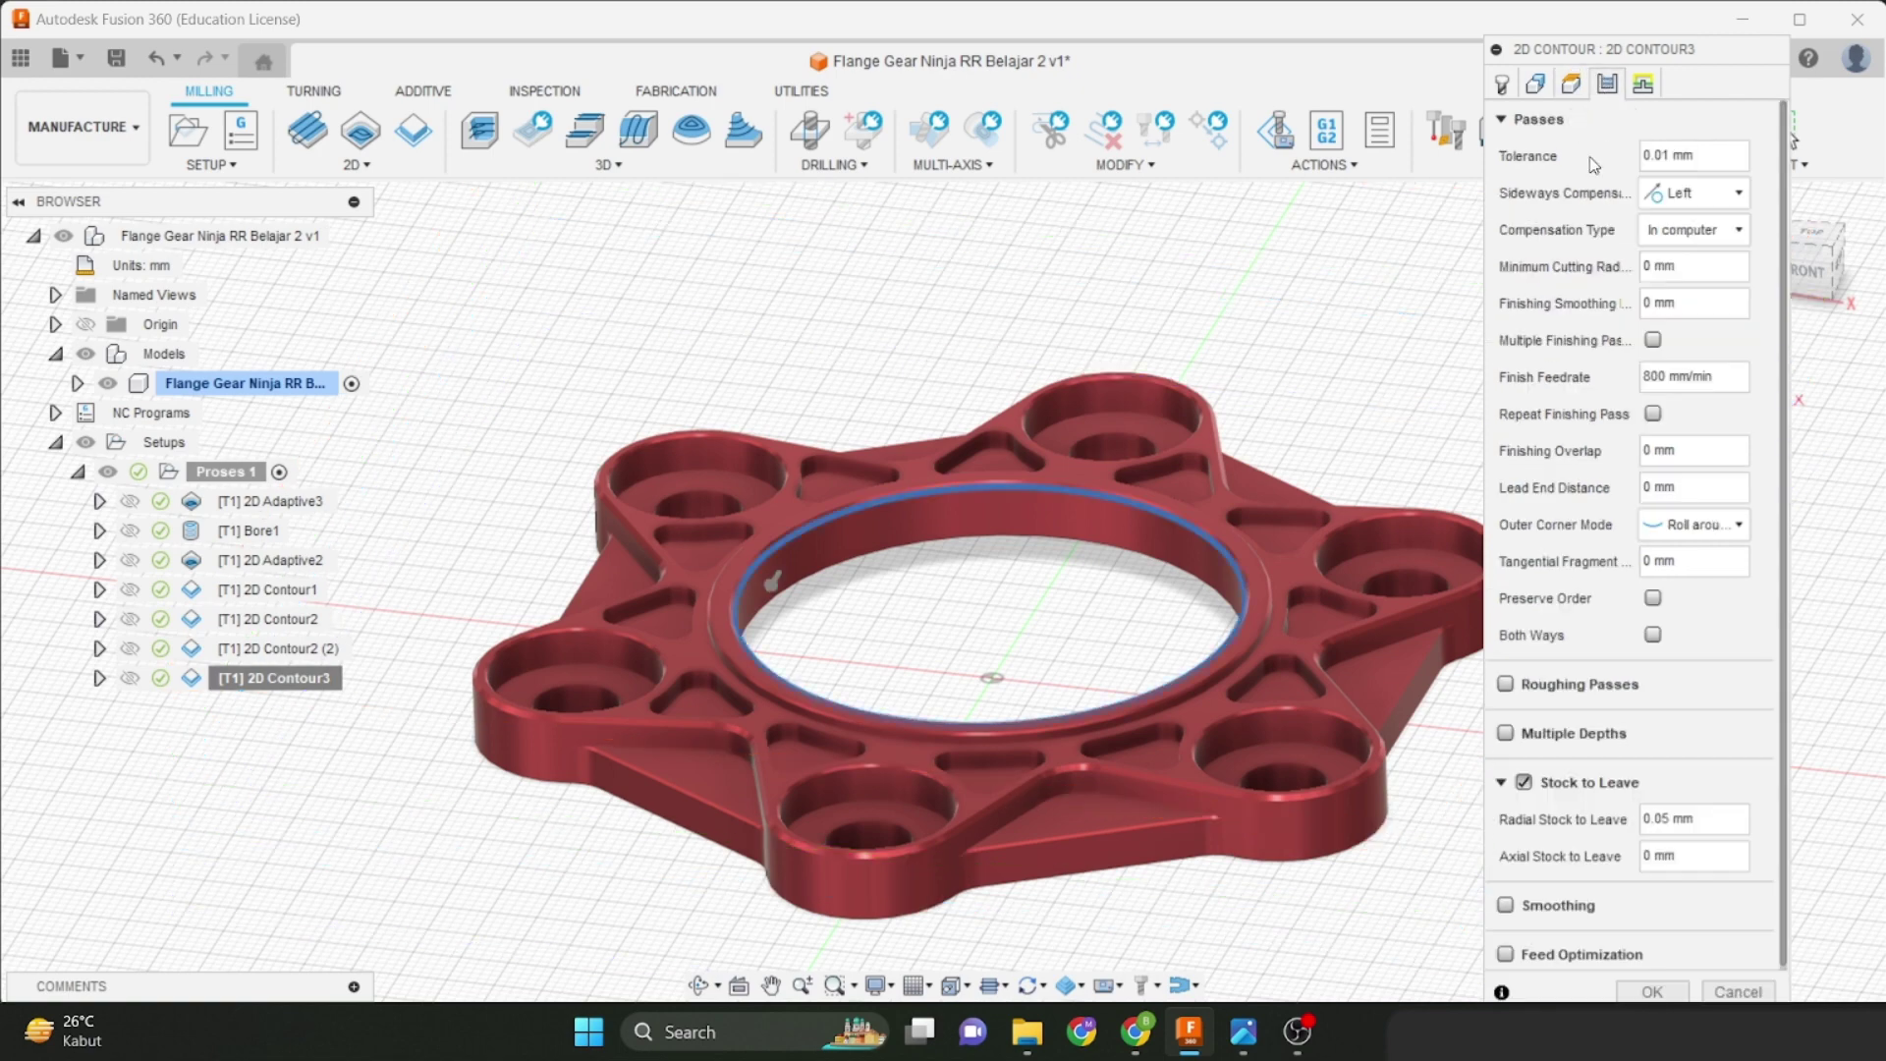
click(1505, 733)
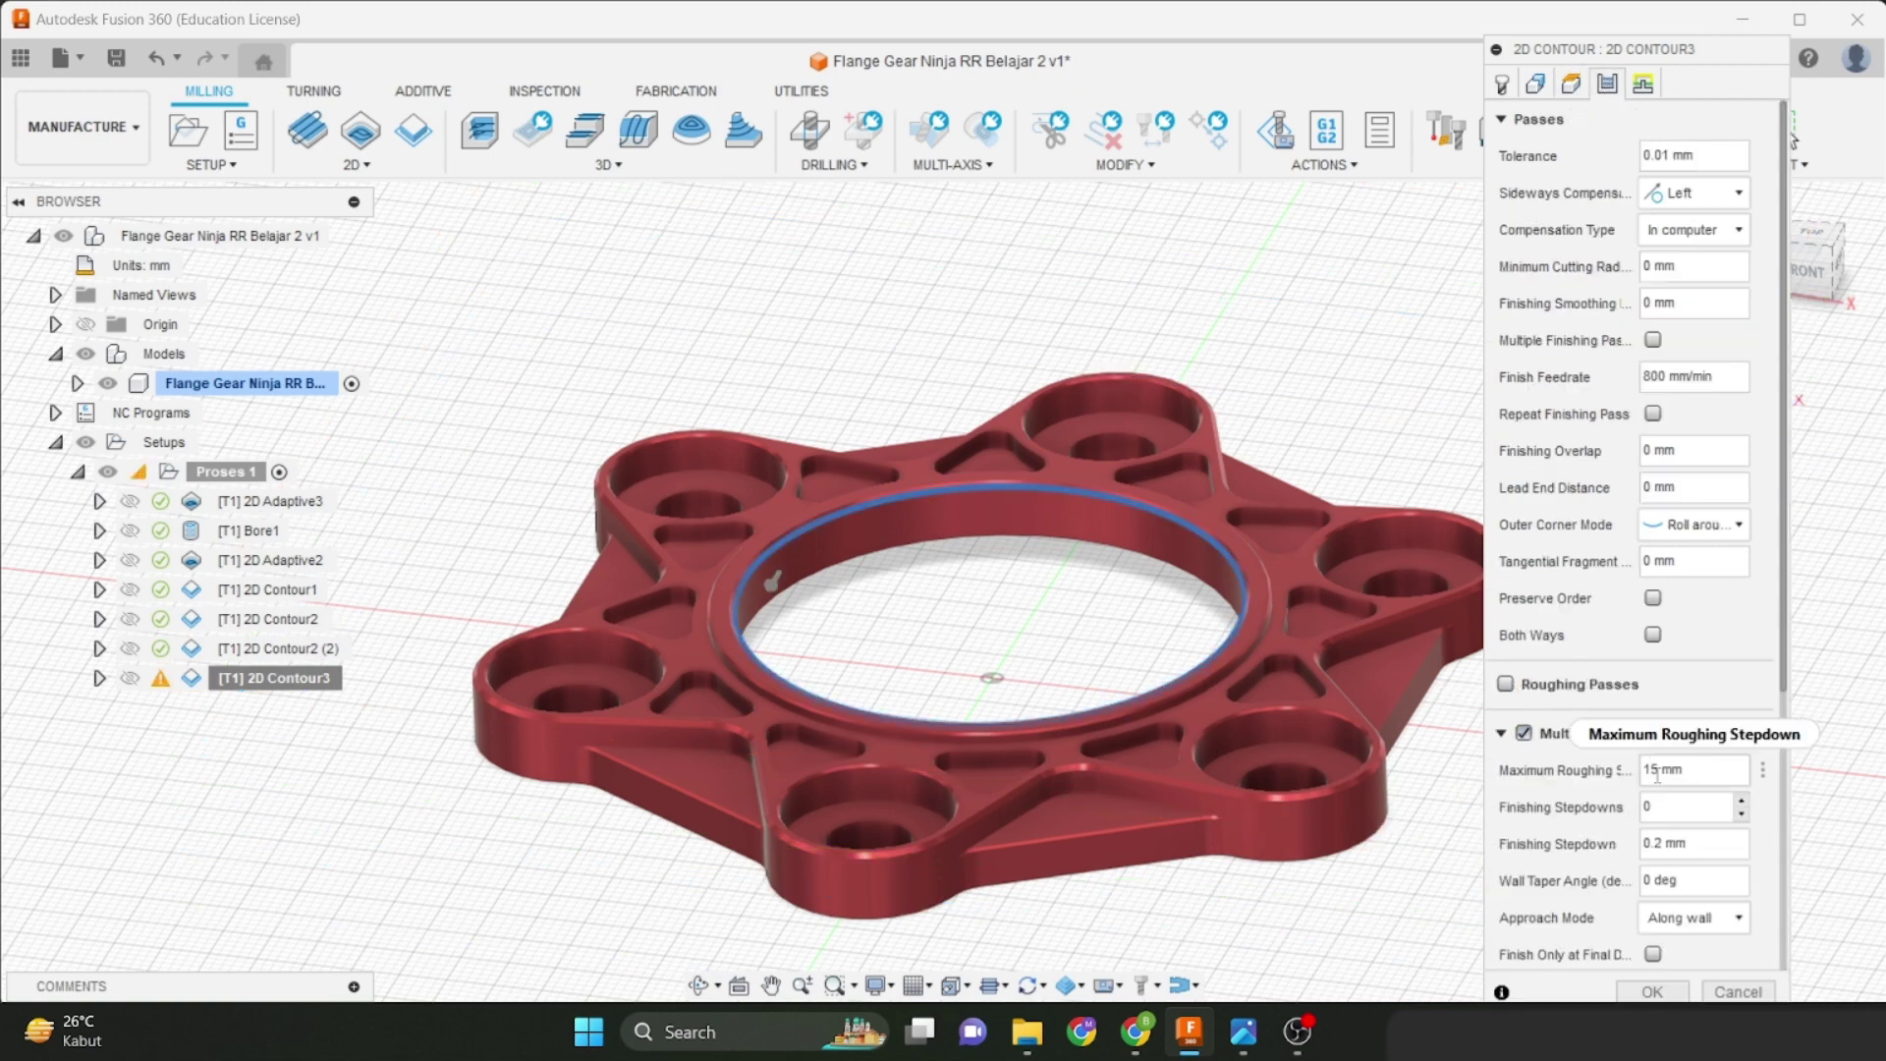
double_click(1653, 771)
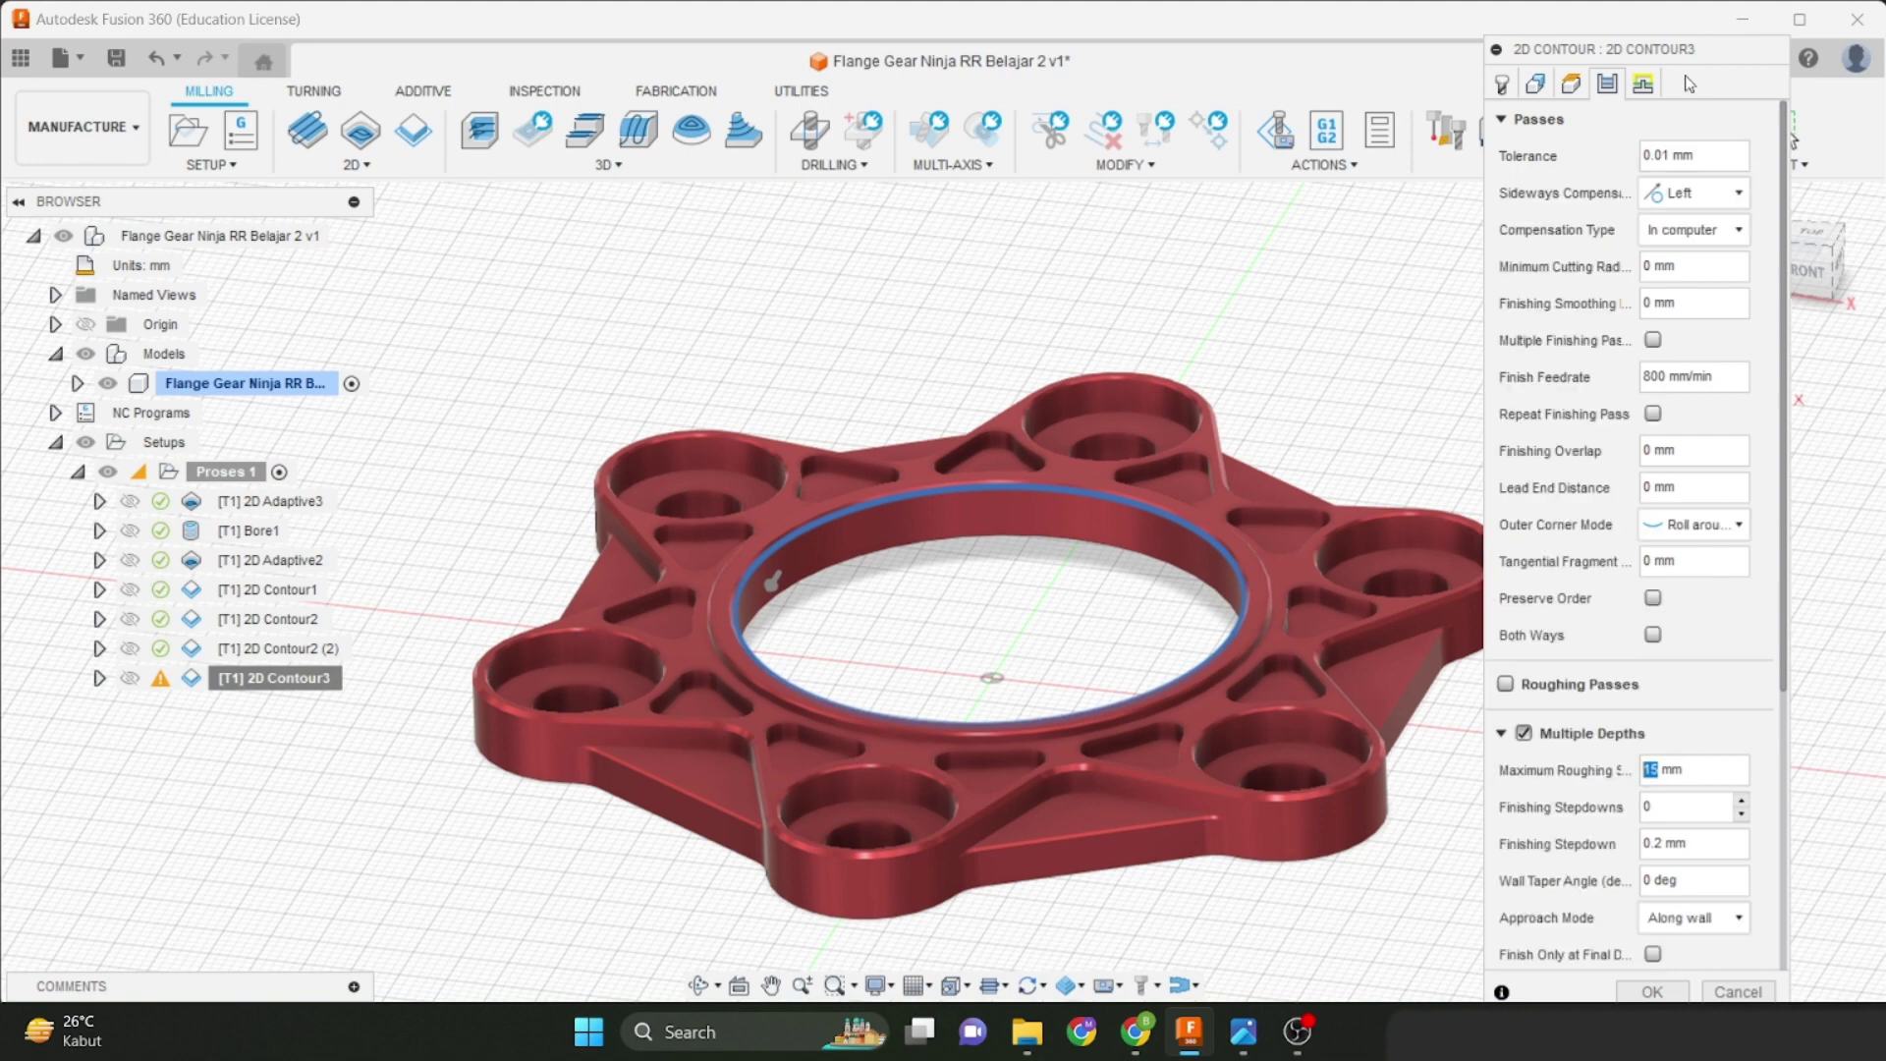
drag(1684, 63, 1683, 29)
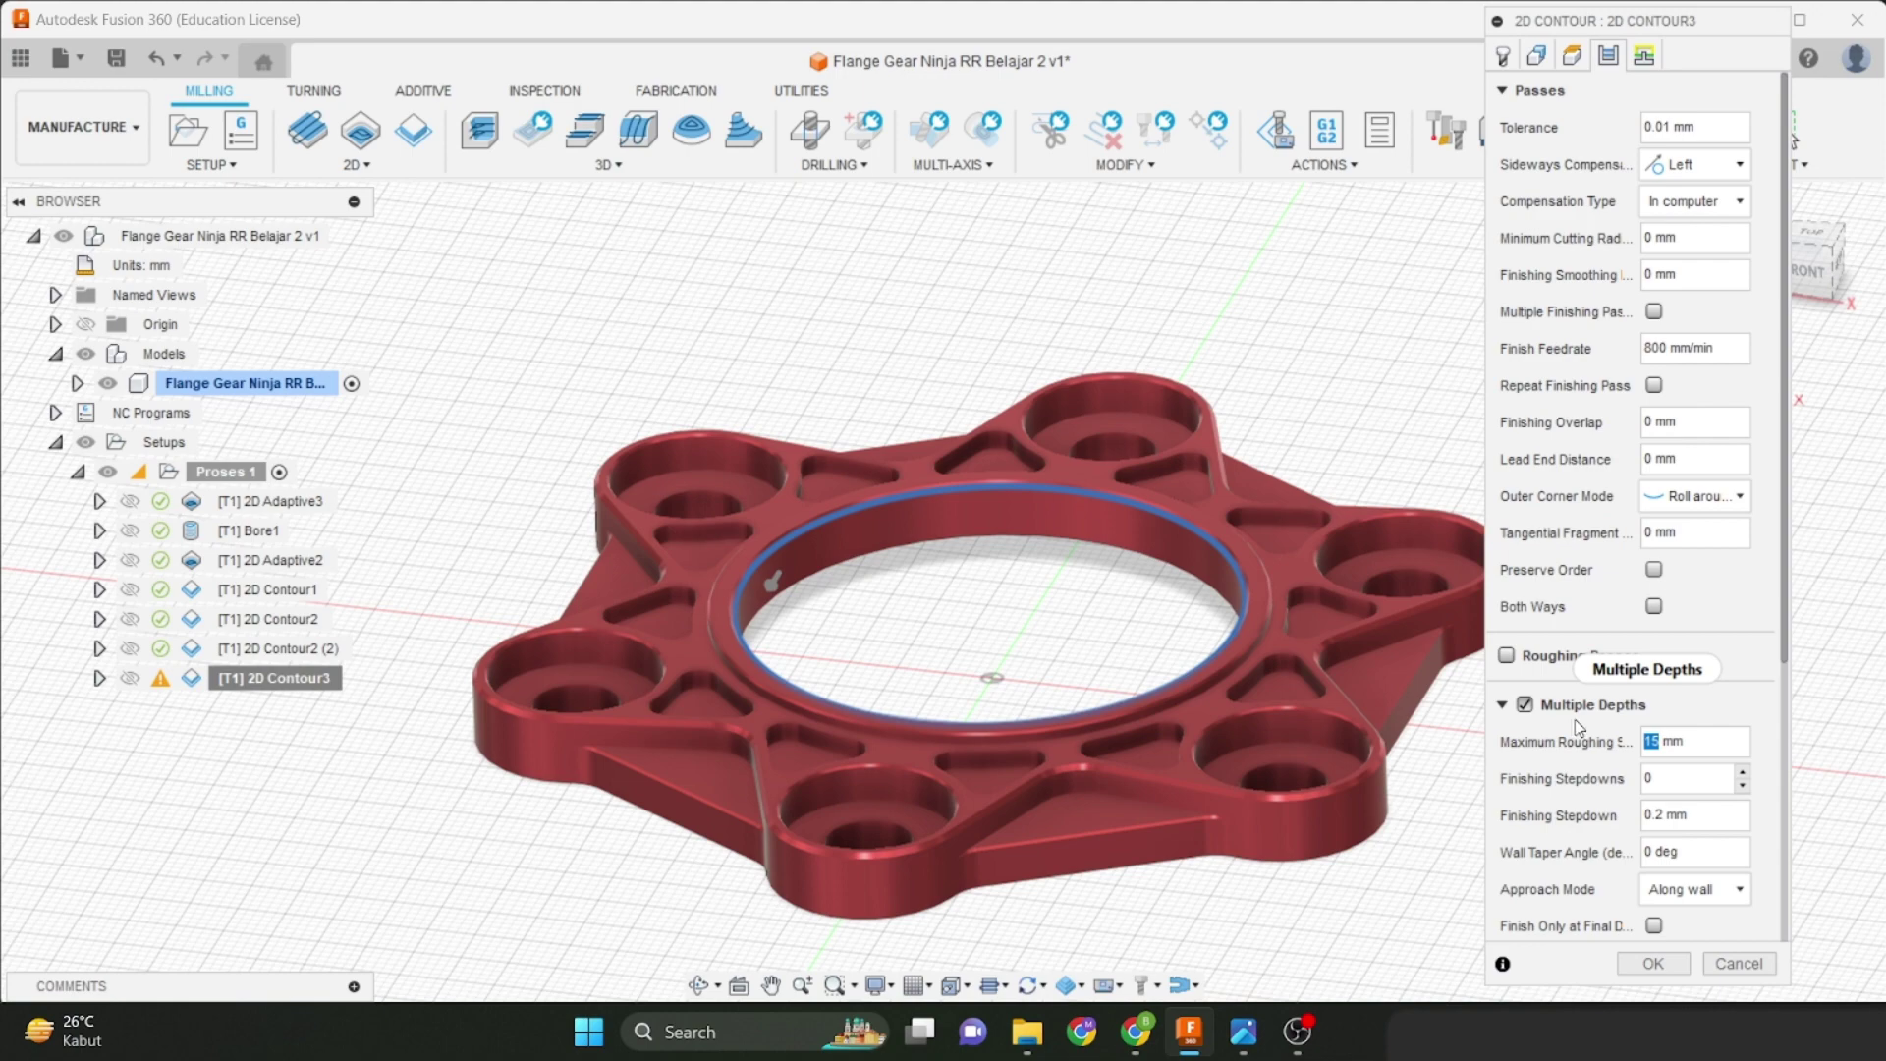
mouse_move(1576, 725)
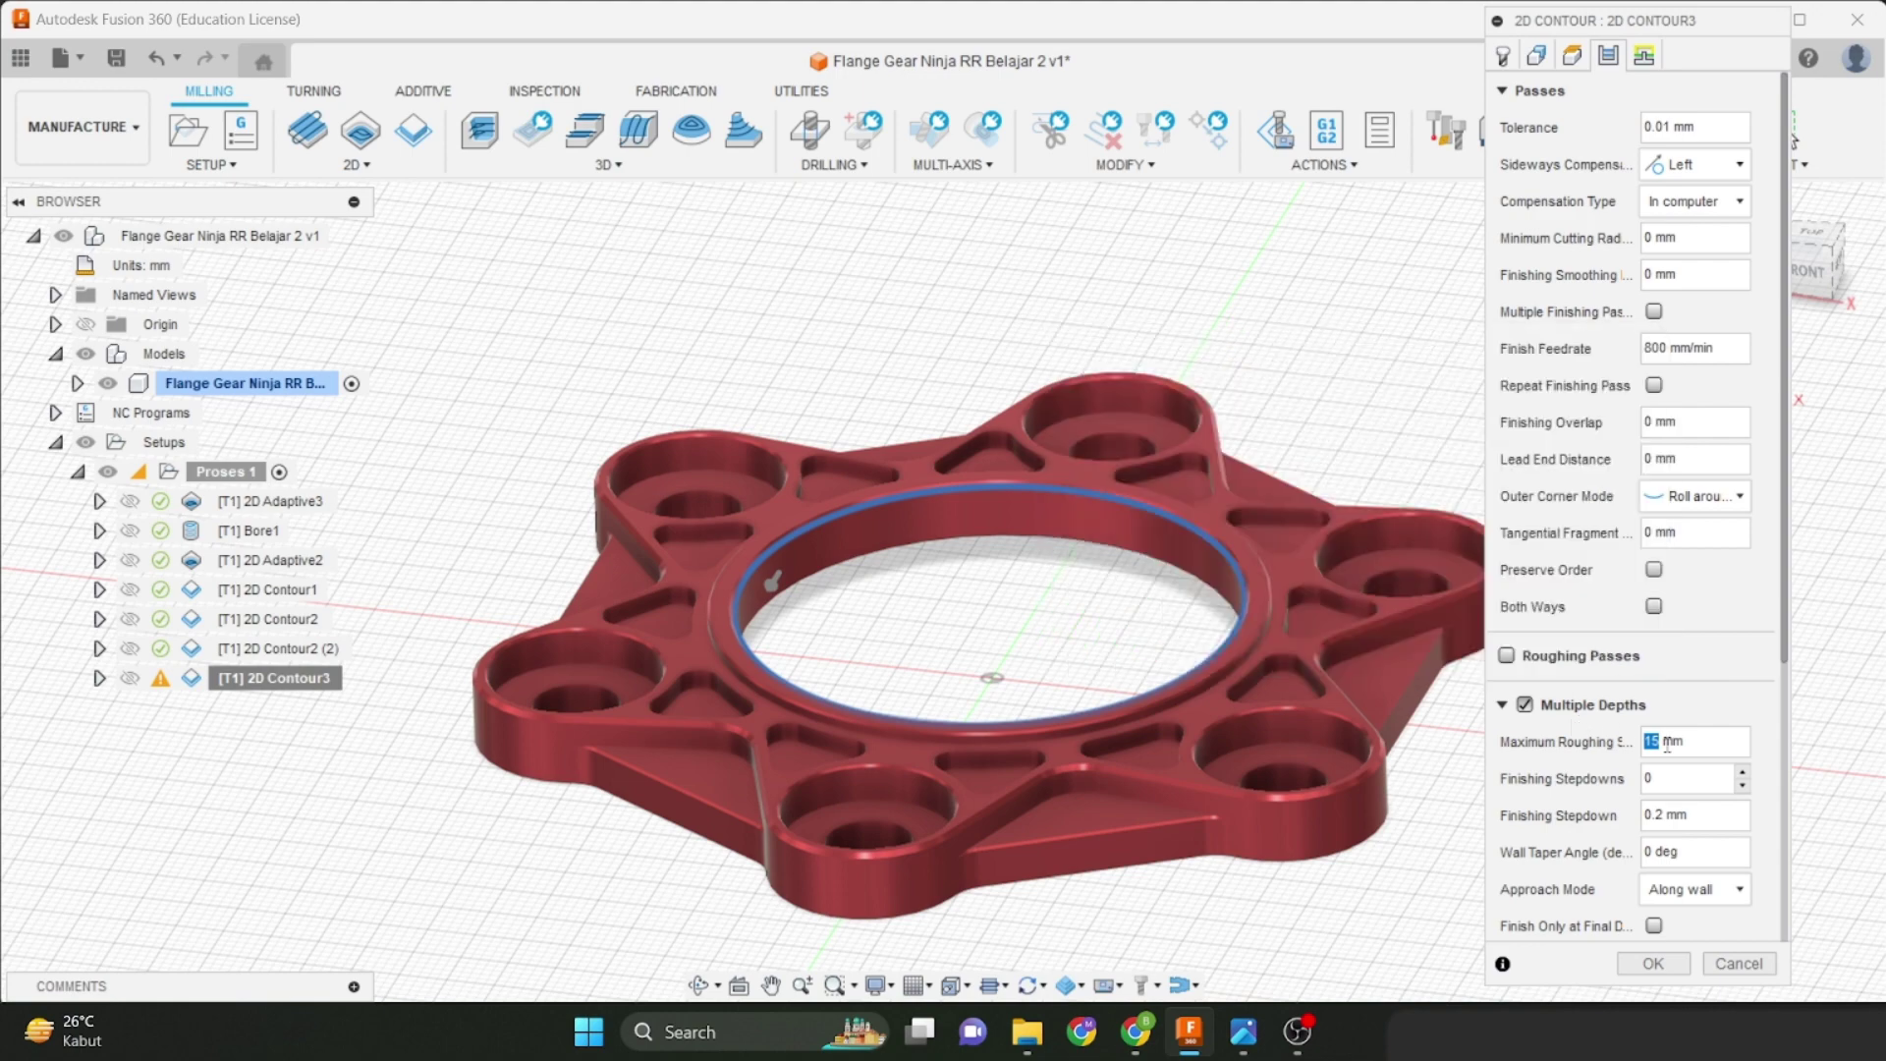
text(5.5)
scroll(1620, 865, down, 5)
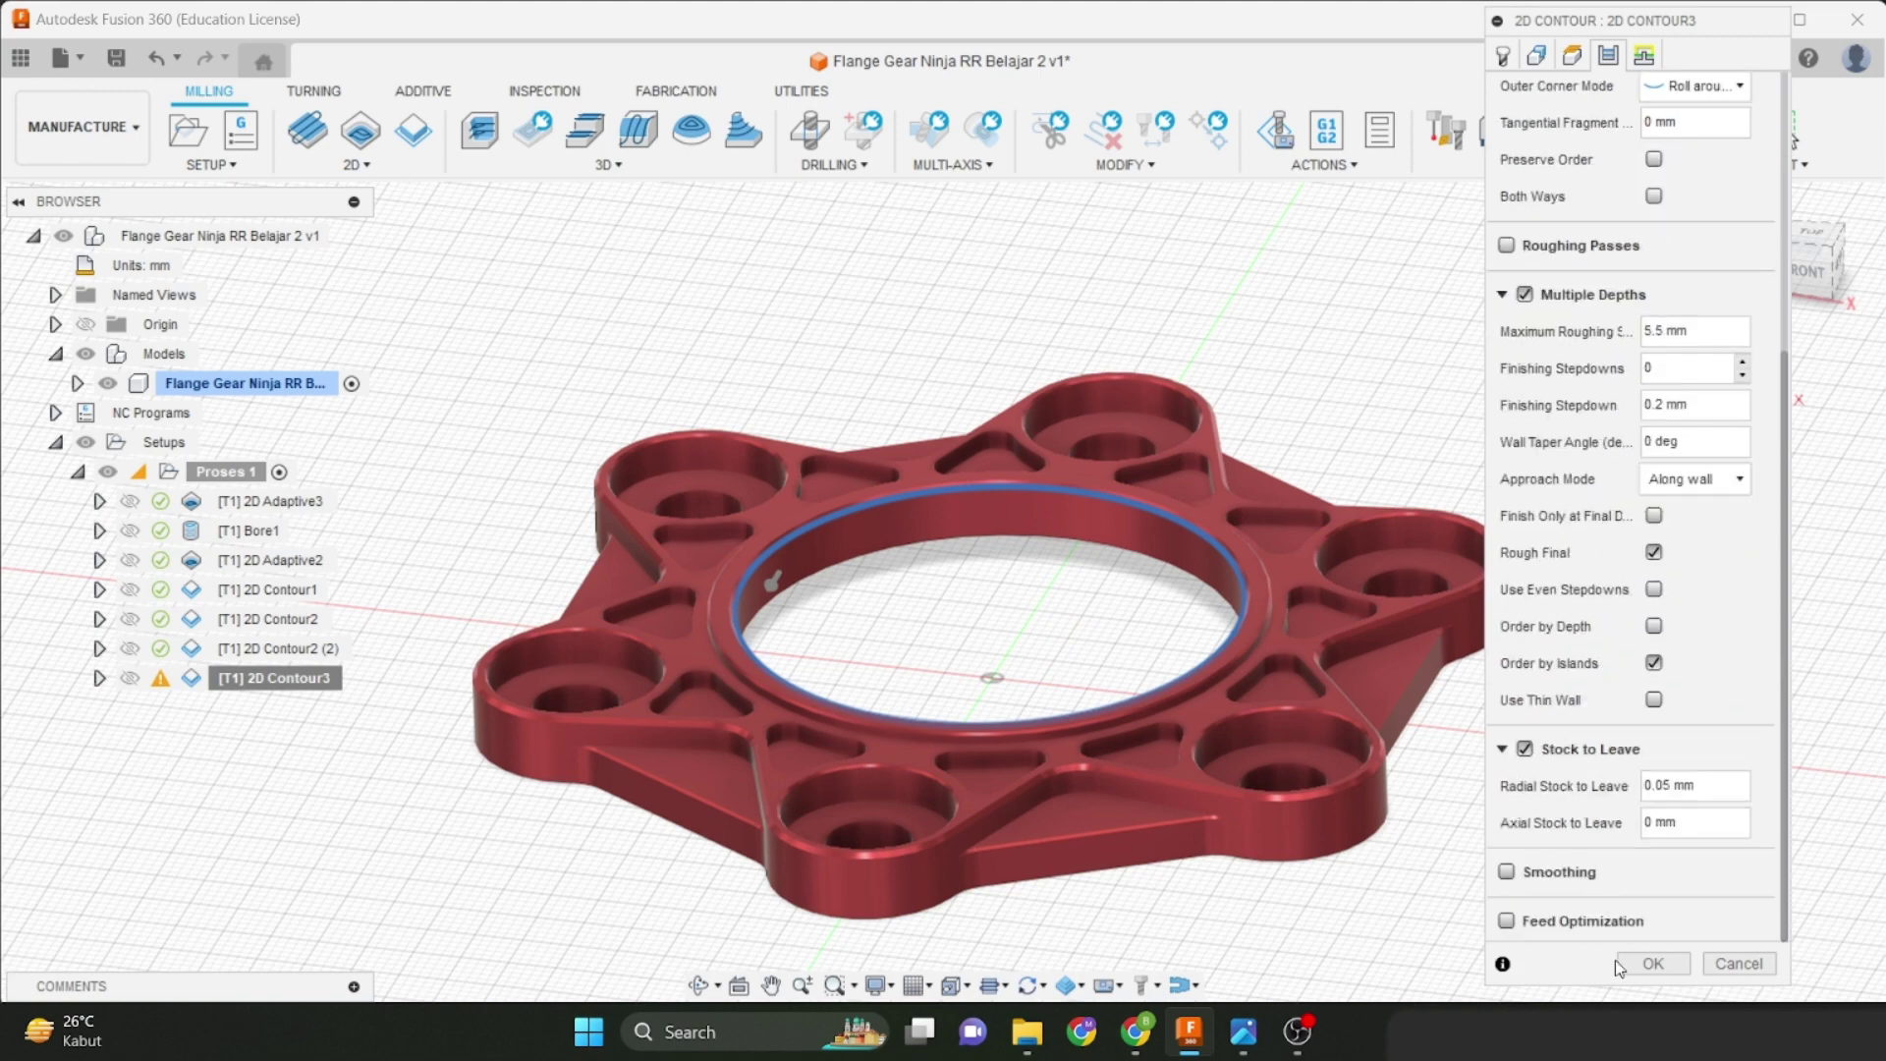
Set the central bore contour's linking safe distance to 2 mm and regenerate its toolpath.
click(1651, 963)
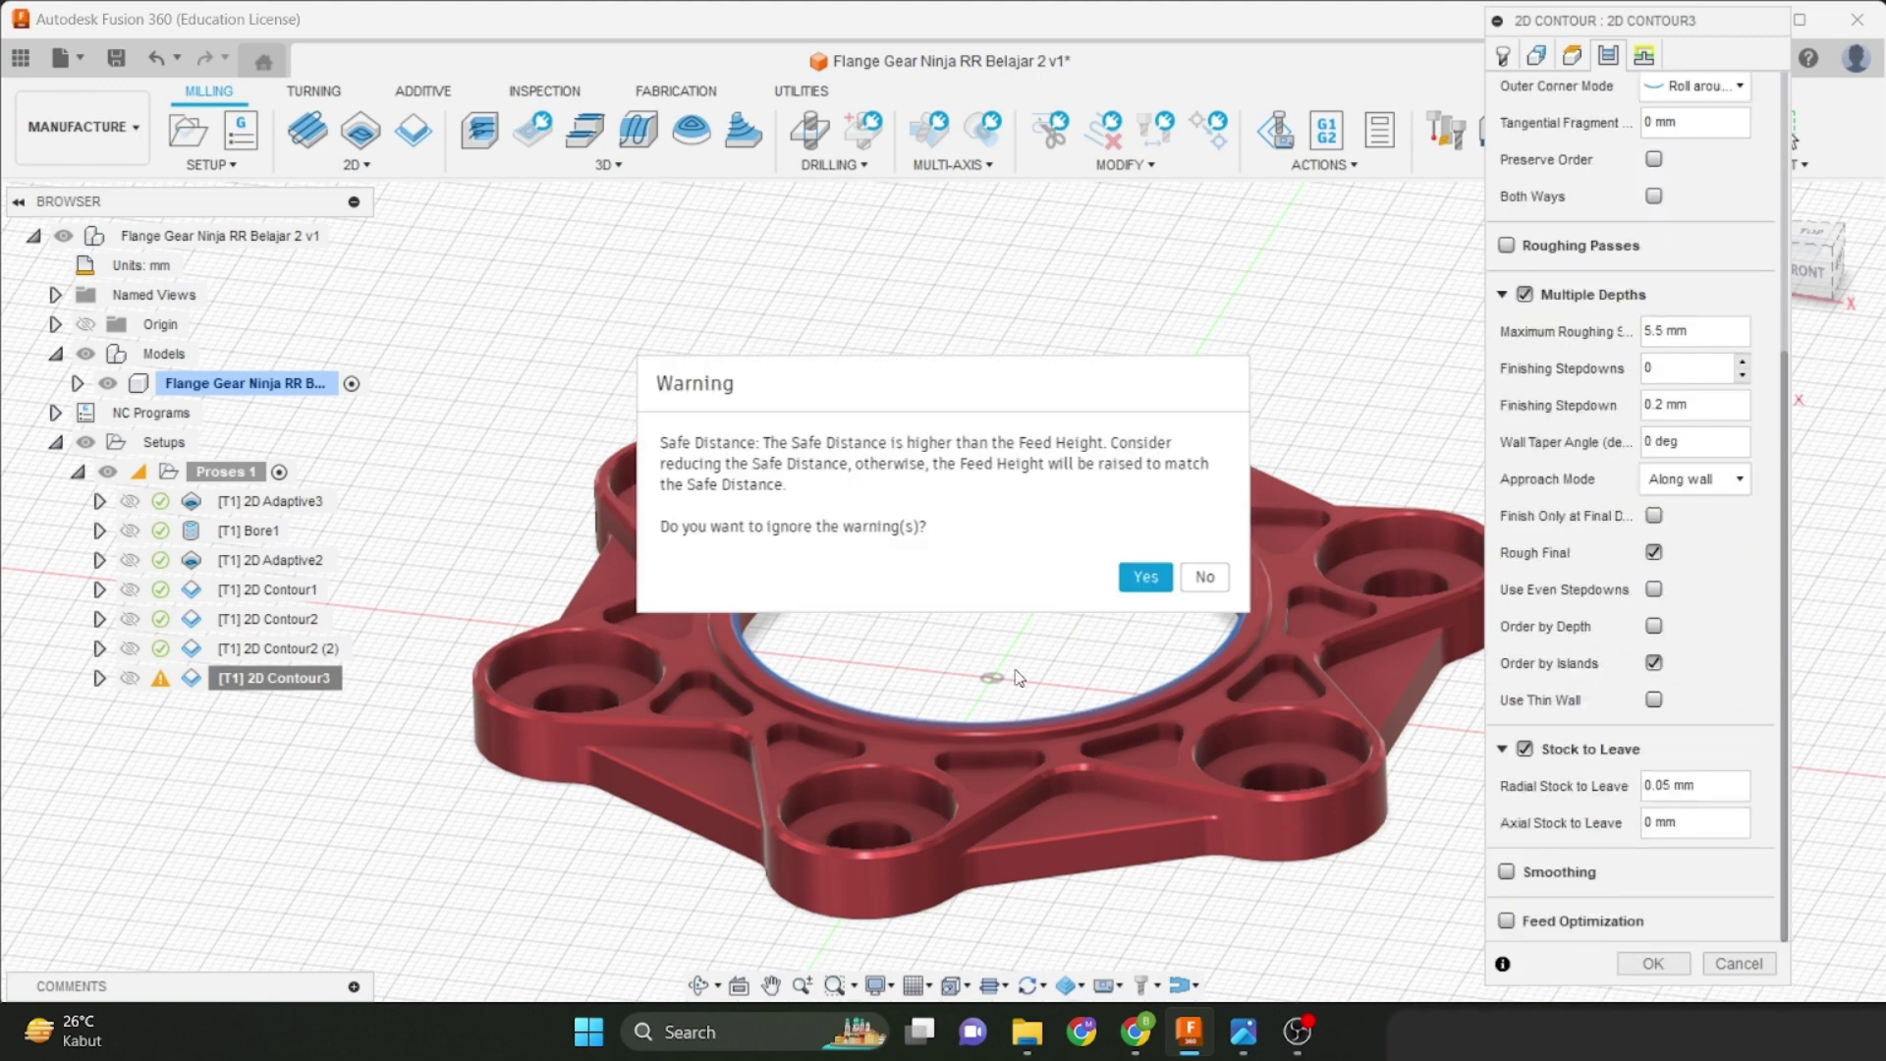
click(1198, 577)
drag(1667, 201, 1632, 213)
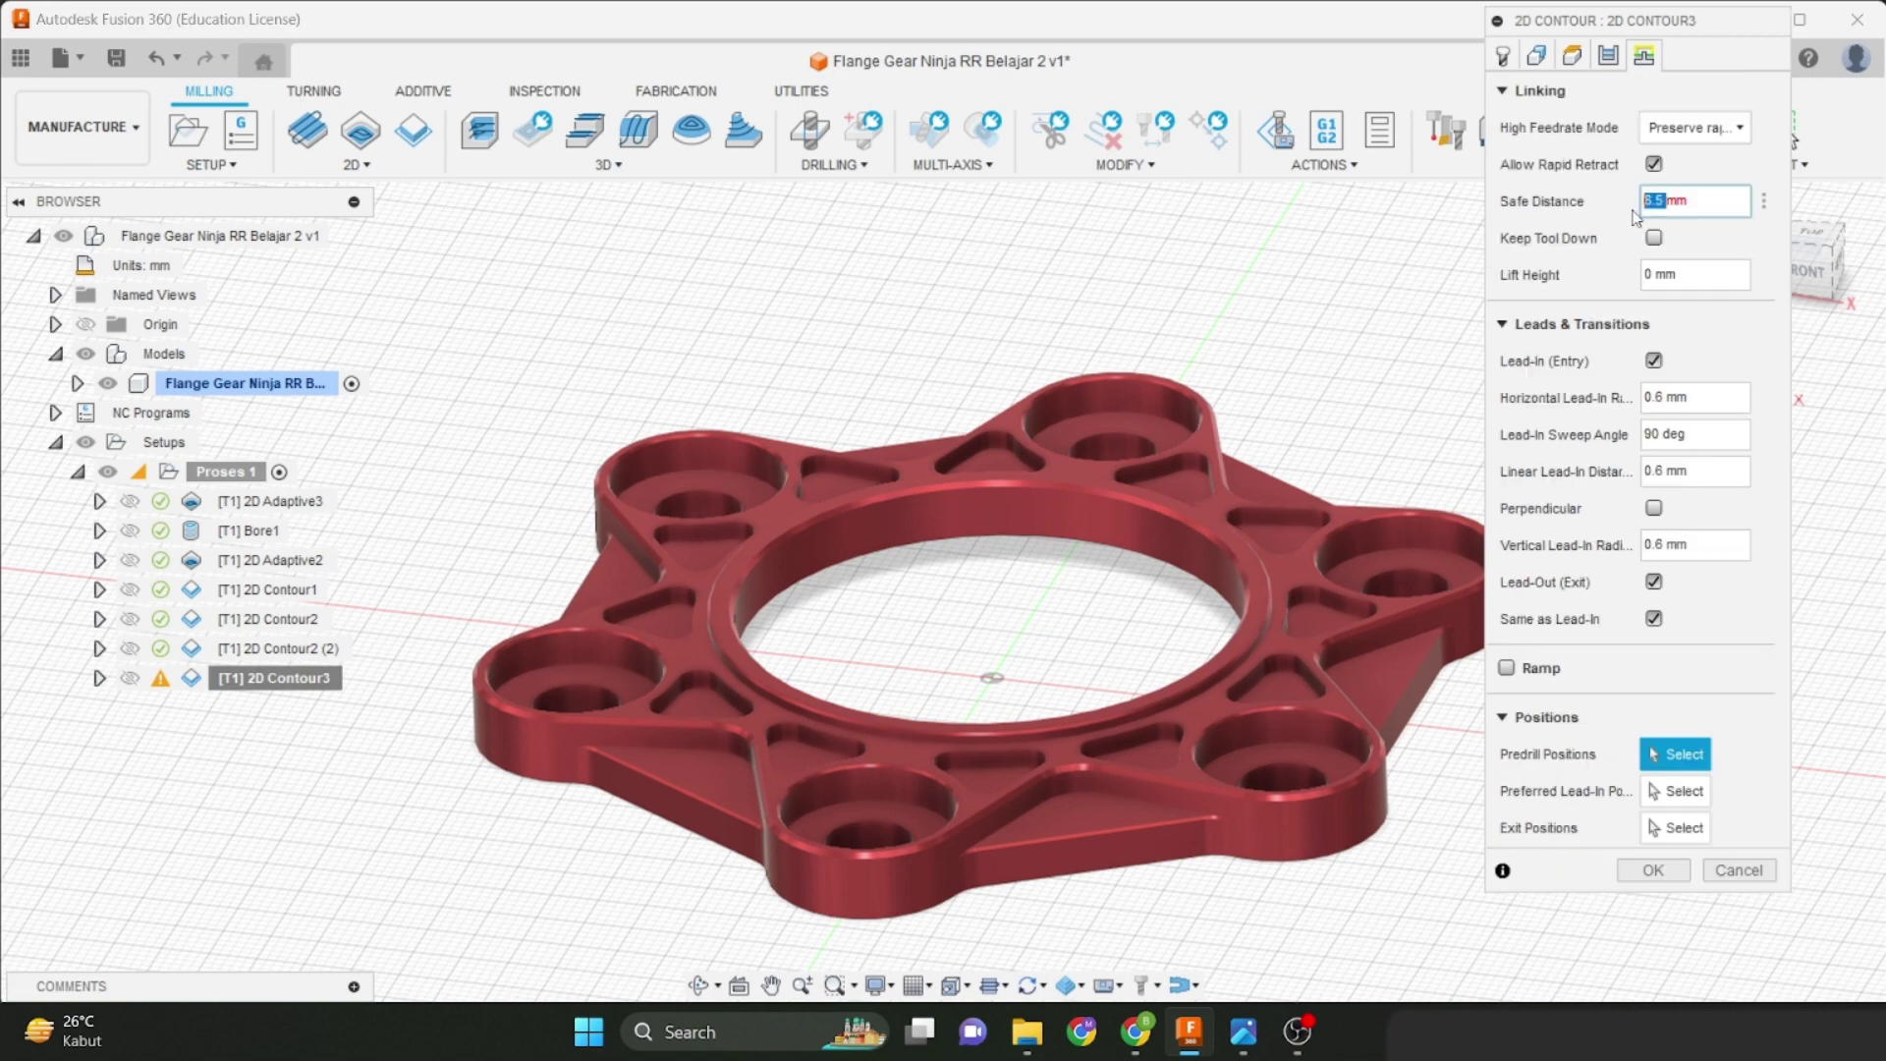
text(2)
click(1653, 870)
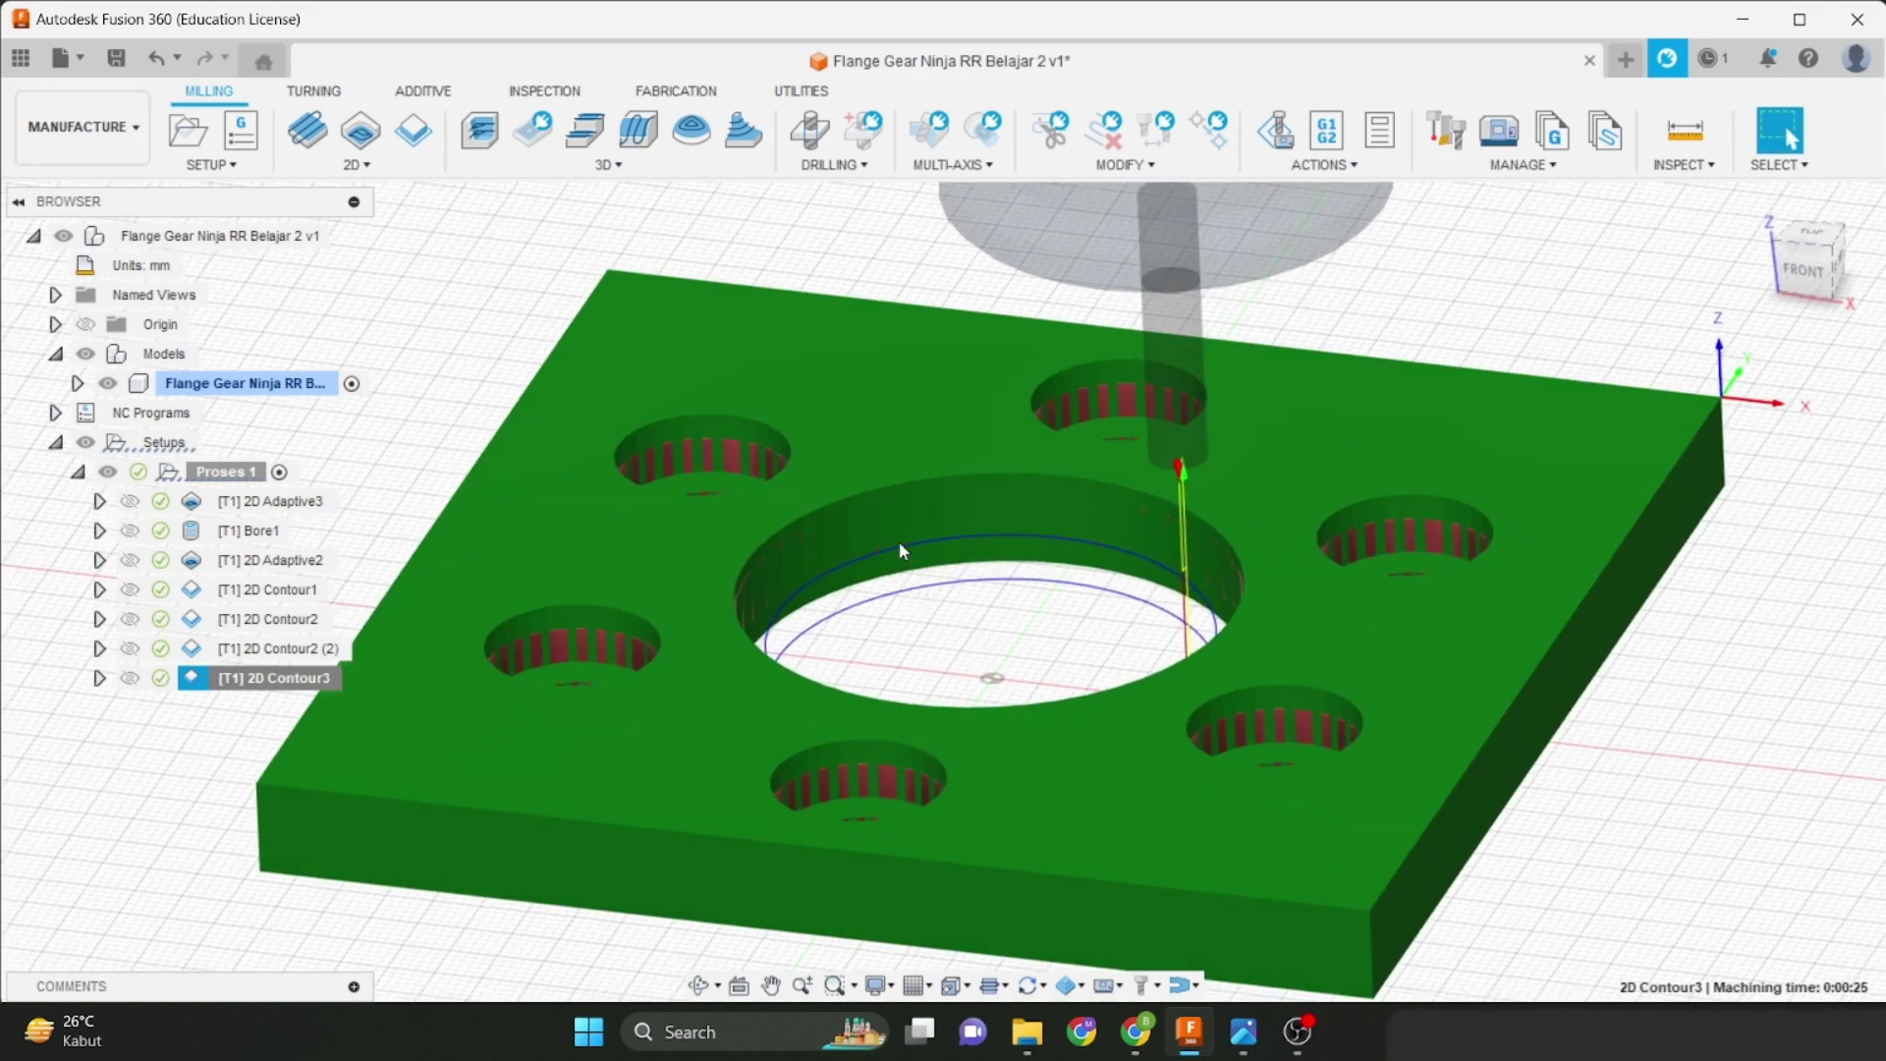
shift+middle_drag(897, 589, 943, 577)
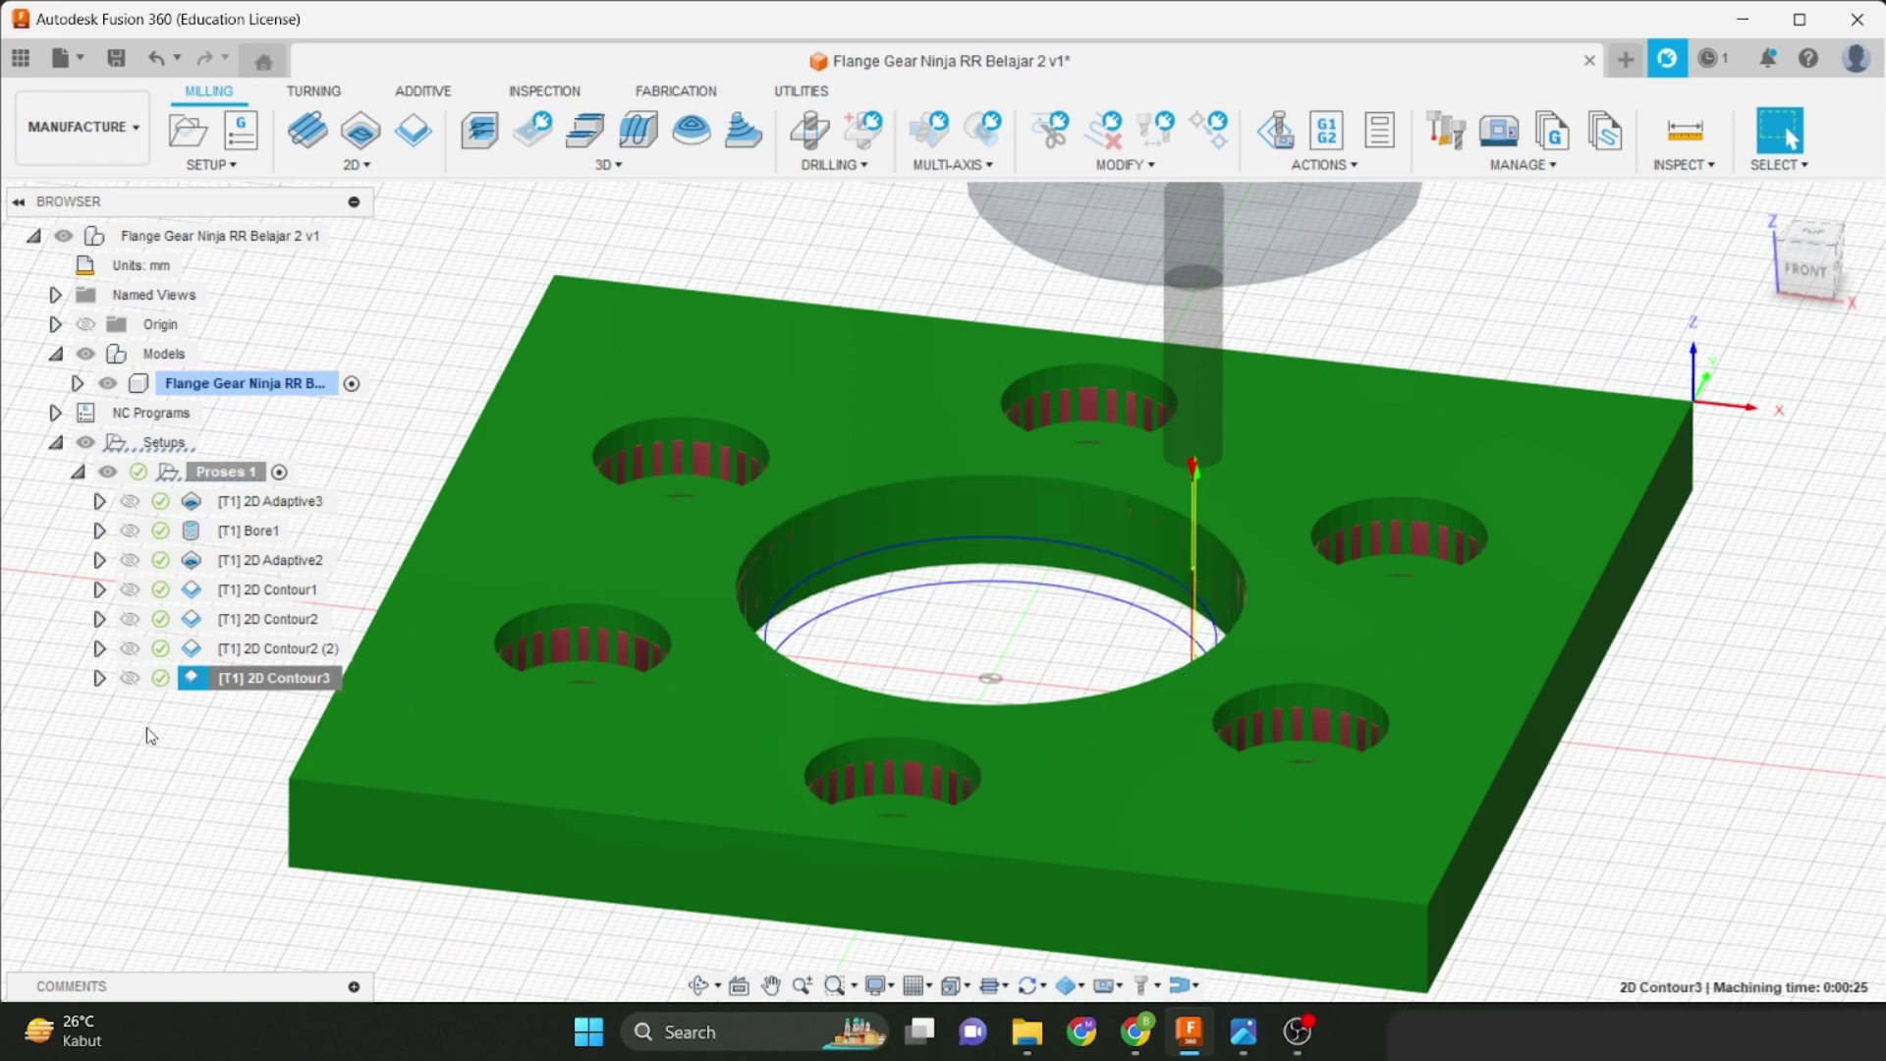
Duplicate the central bore contour and set the copy's cutting feedrate to 600 mm/min.
right_click(259, 679)
click(347, 546)
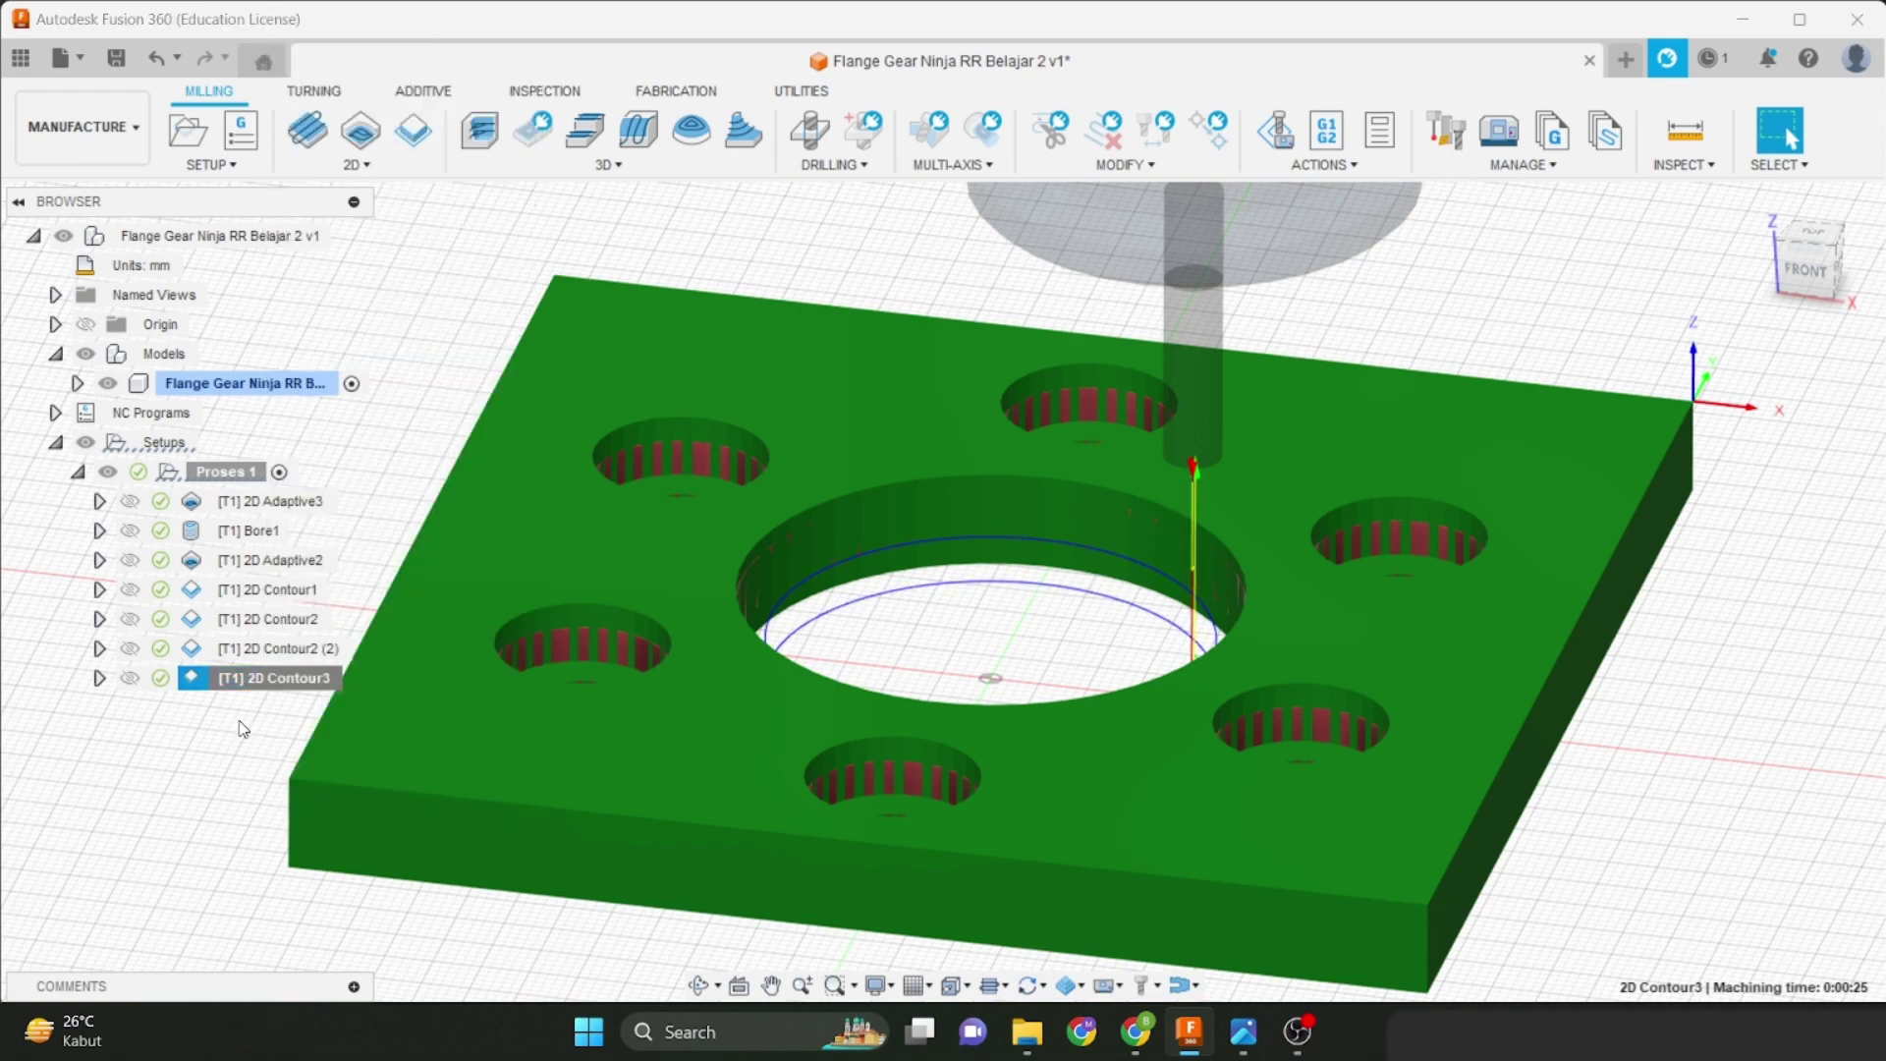
right_click(275, 705)
click(351, 267)
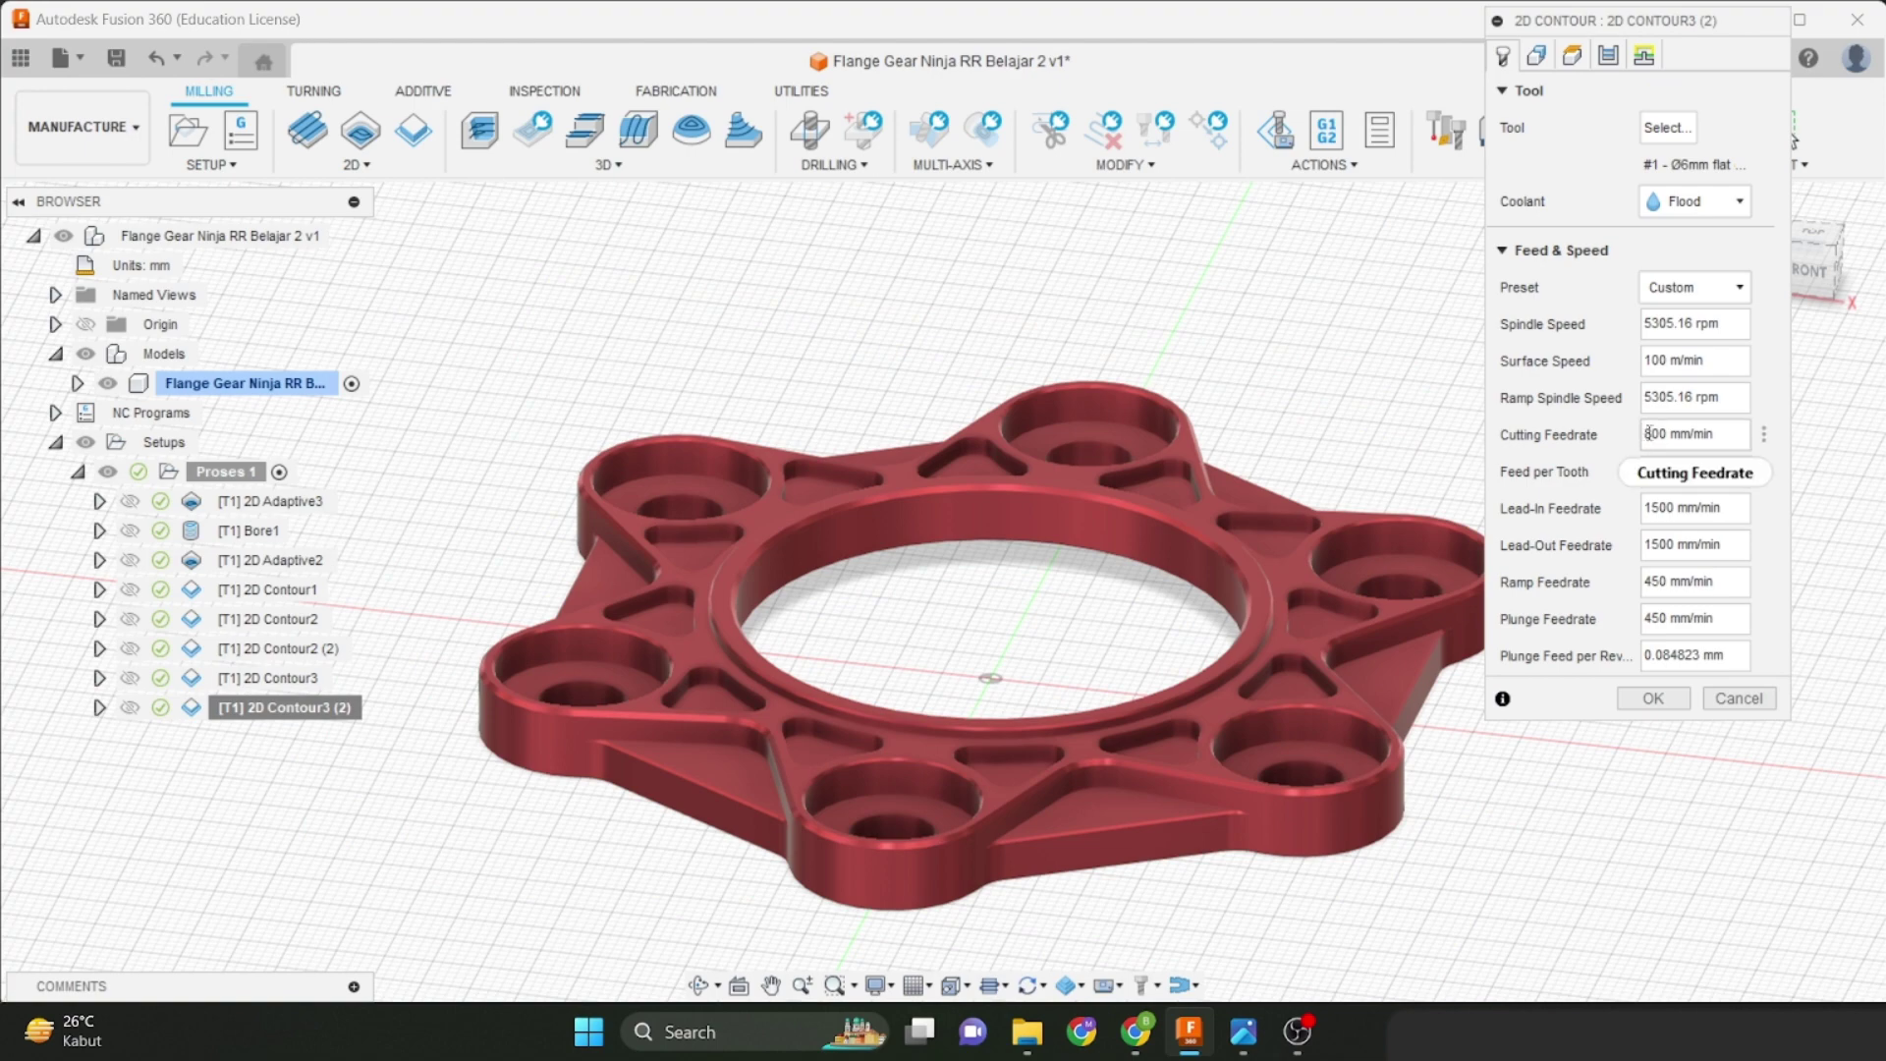
drag(1650, 433, 1644, 438)
text(6)
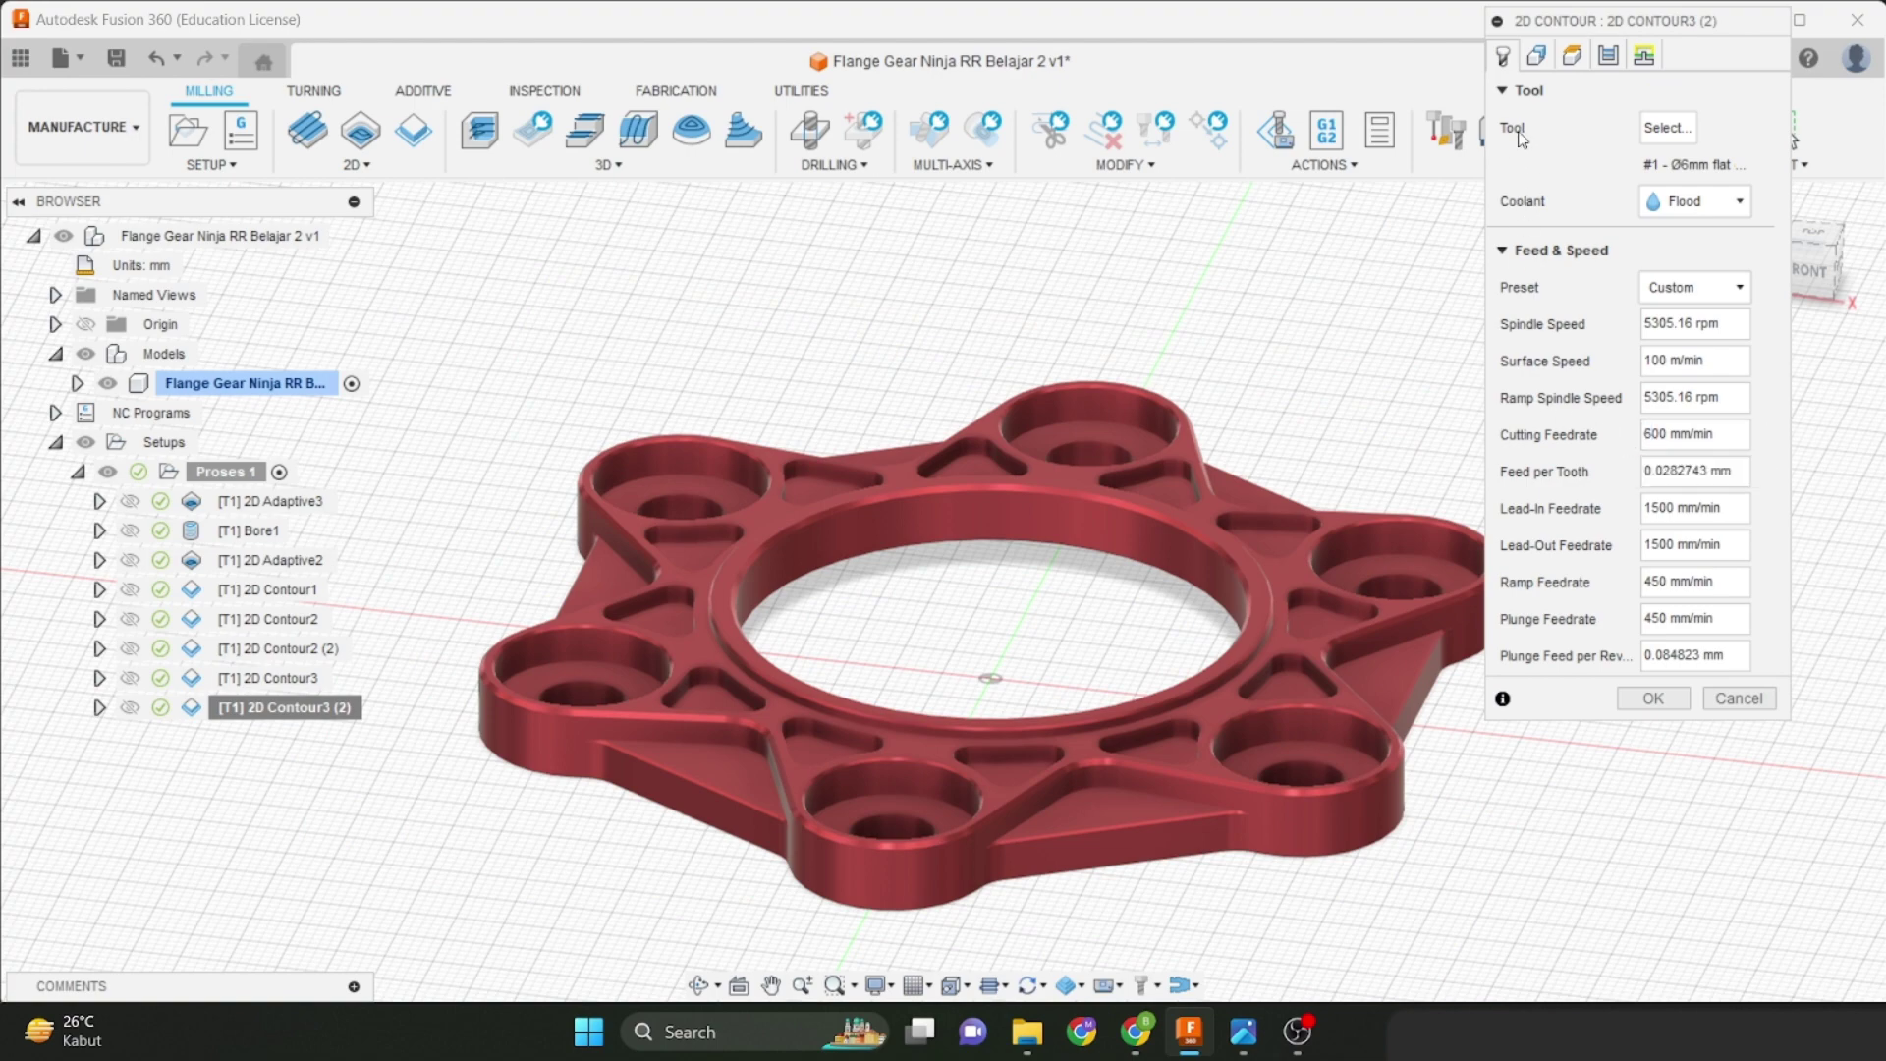
Disable Stock to Leave in the duplicated central bore contour's passes and regenerate its toolpath.
click(1536, 55)
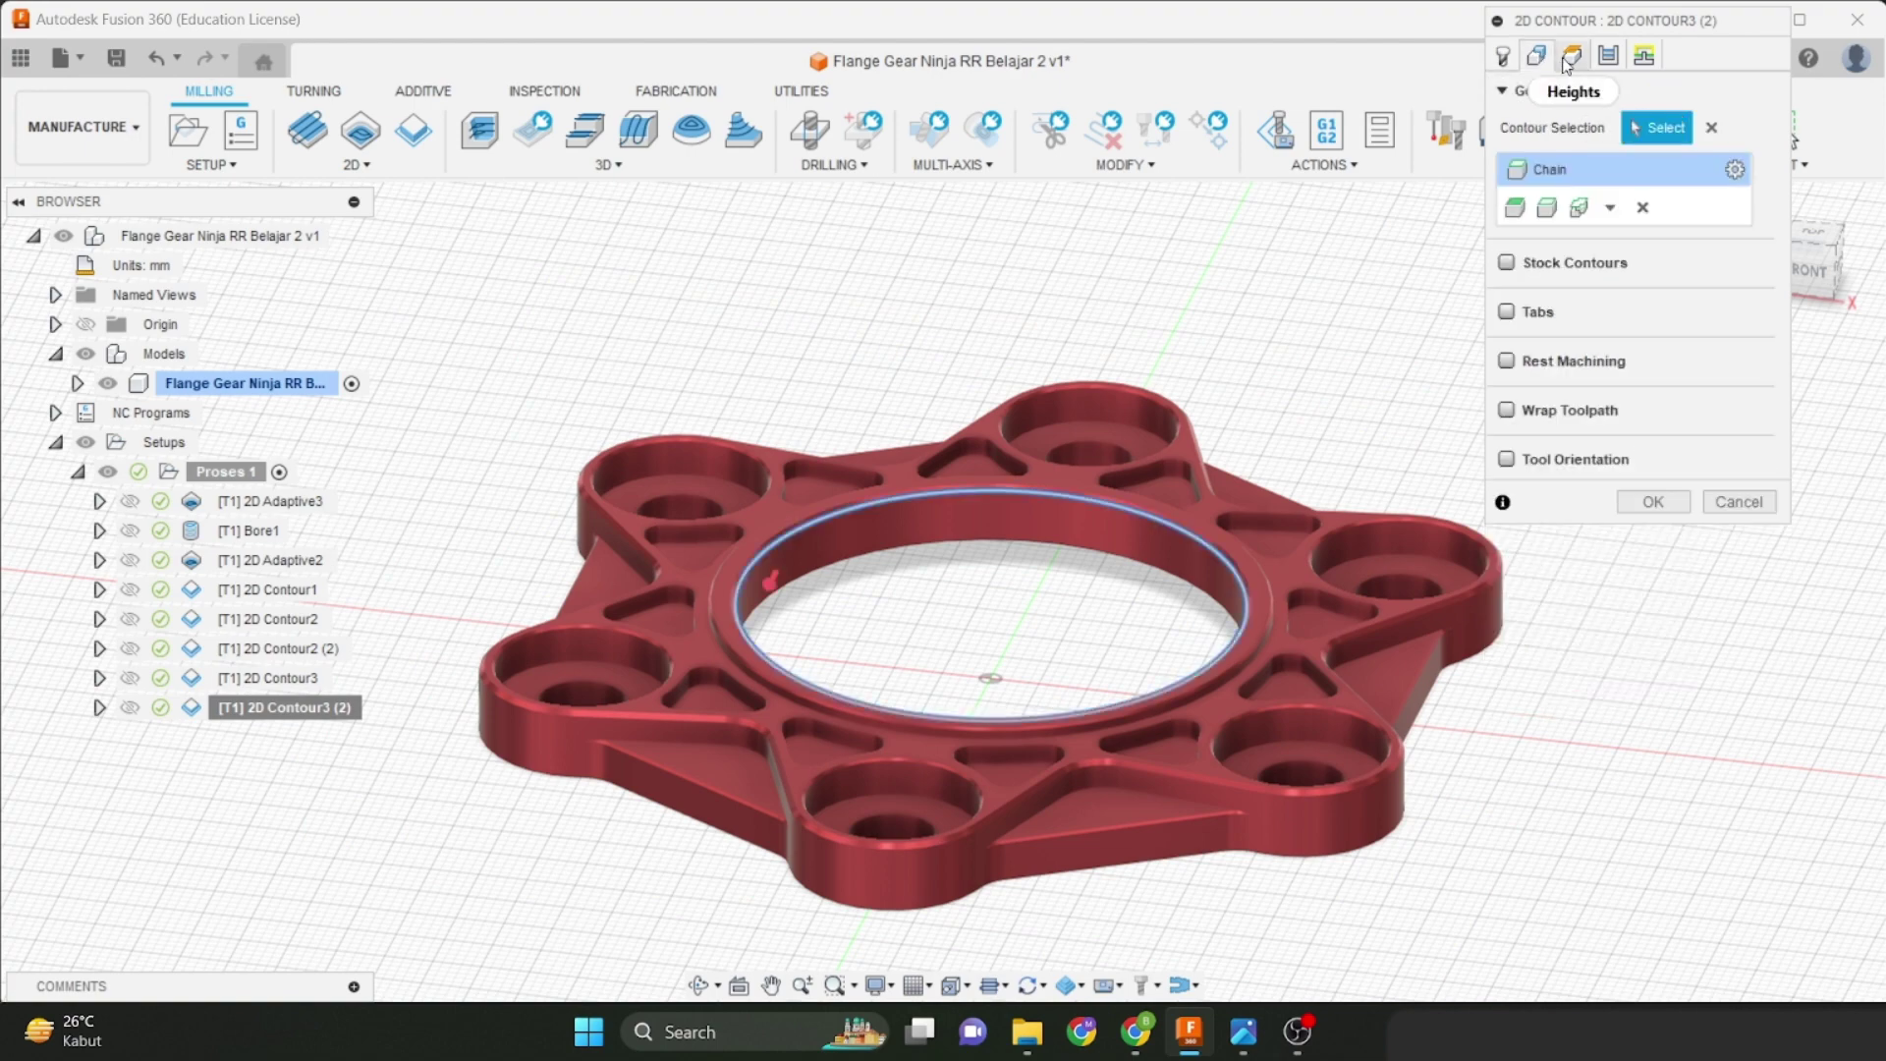
click(1569, 57)
click(1608, 56)
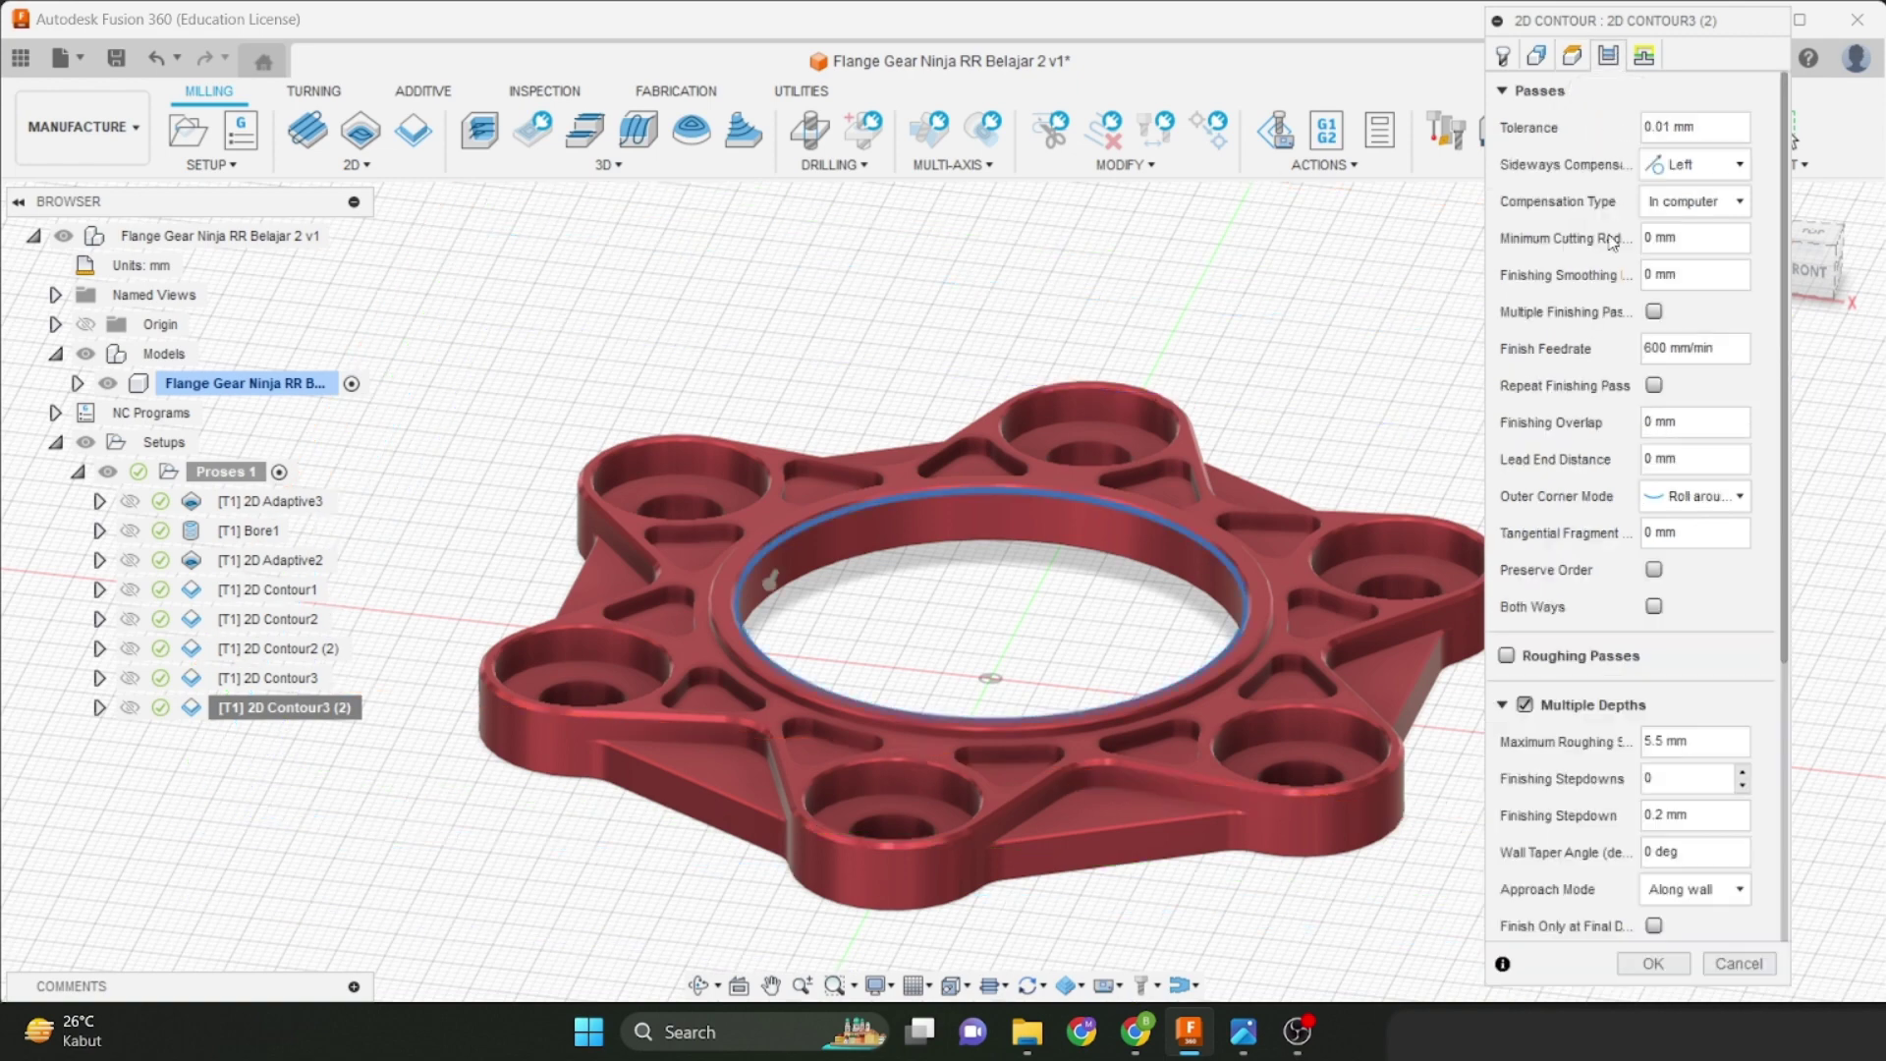
scroll(1551, 688, down, 5)
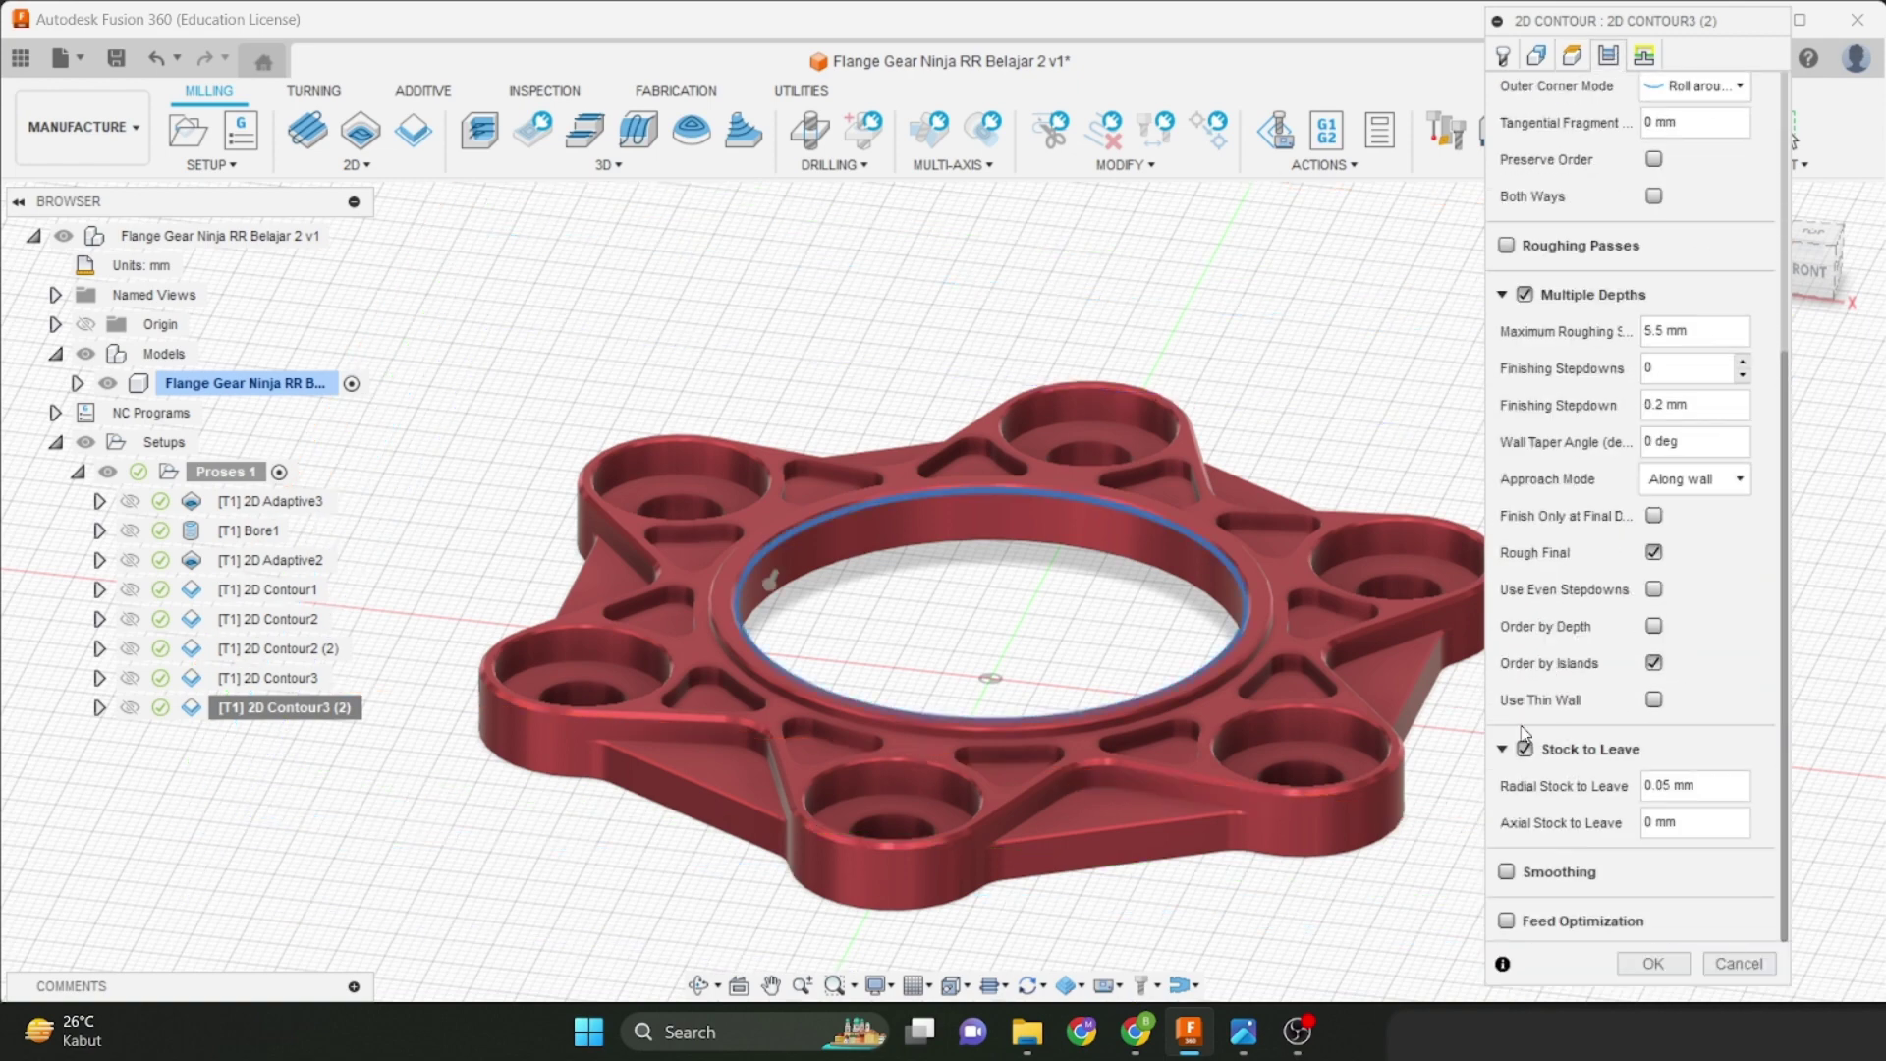
click(1524, 751)
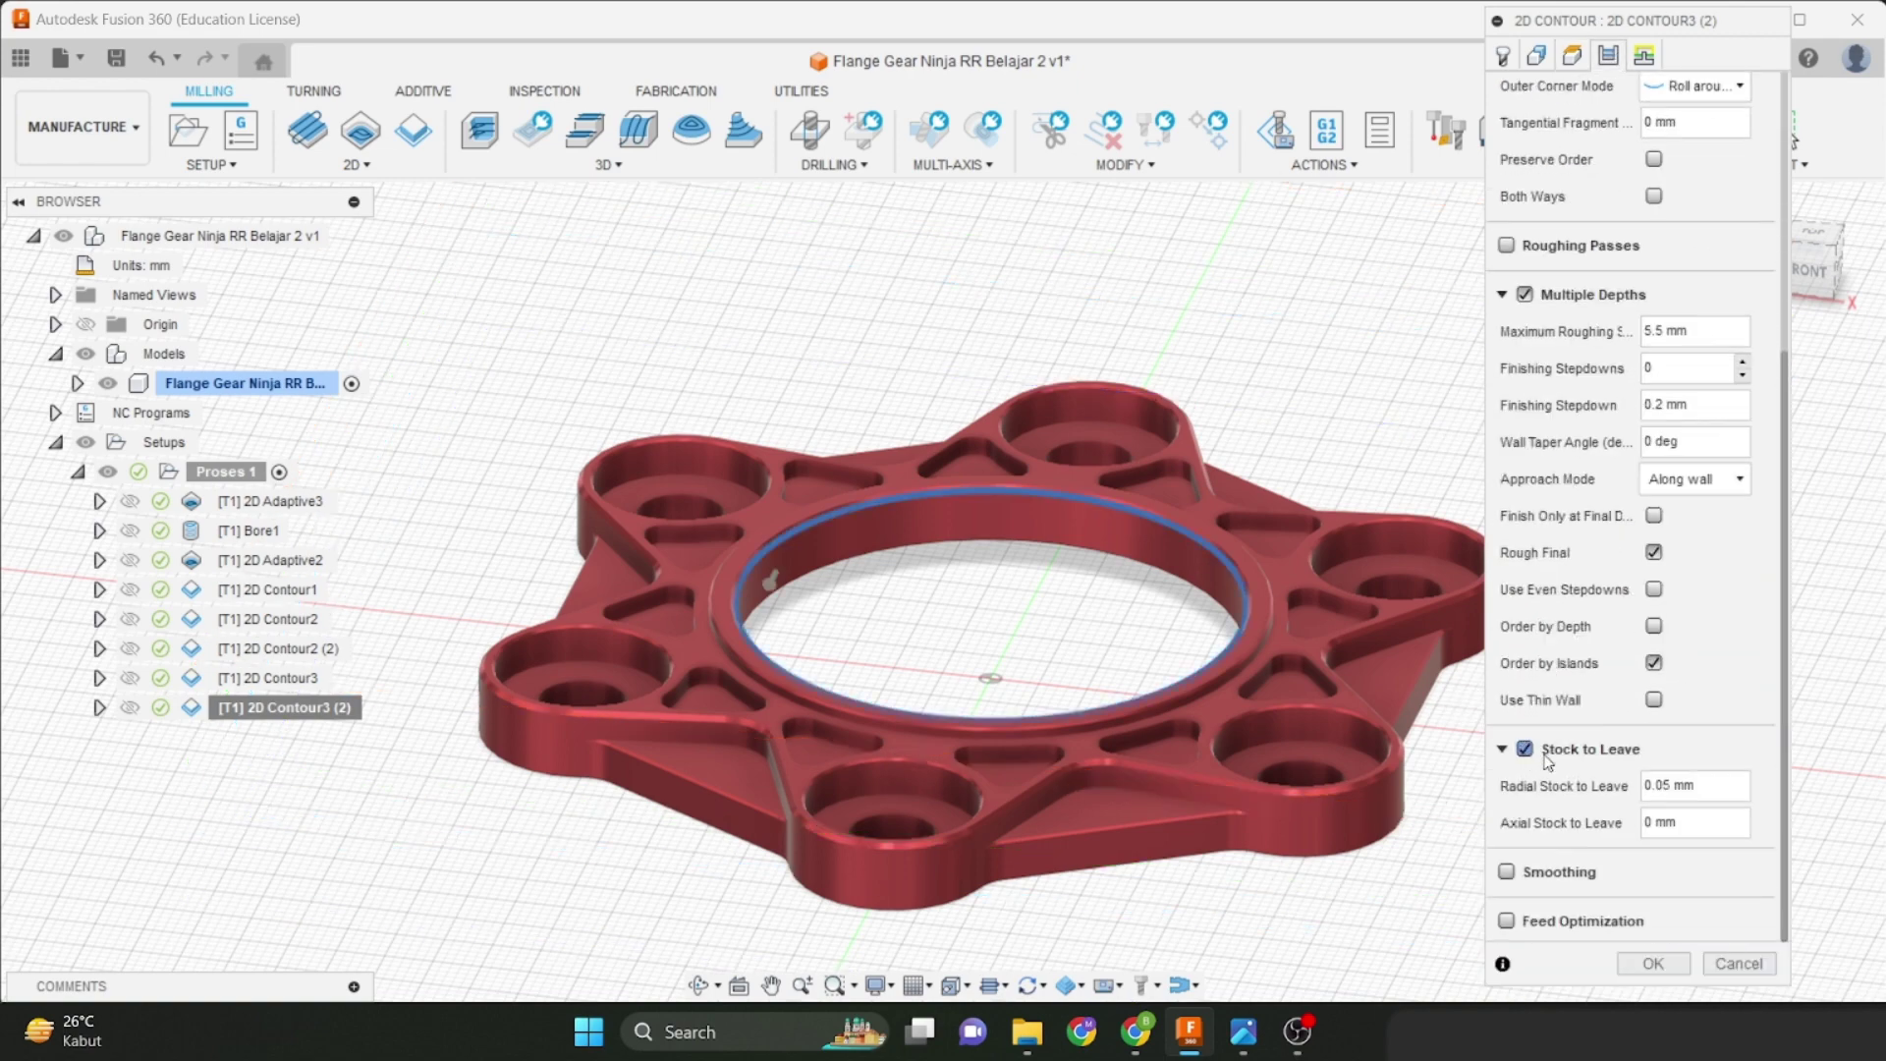
click(1653, 962)
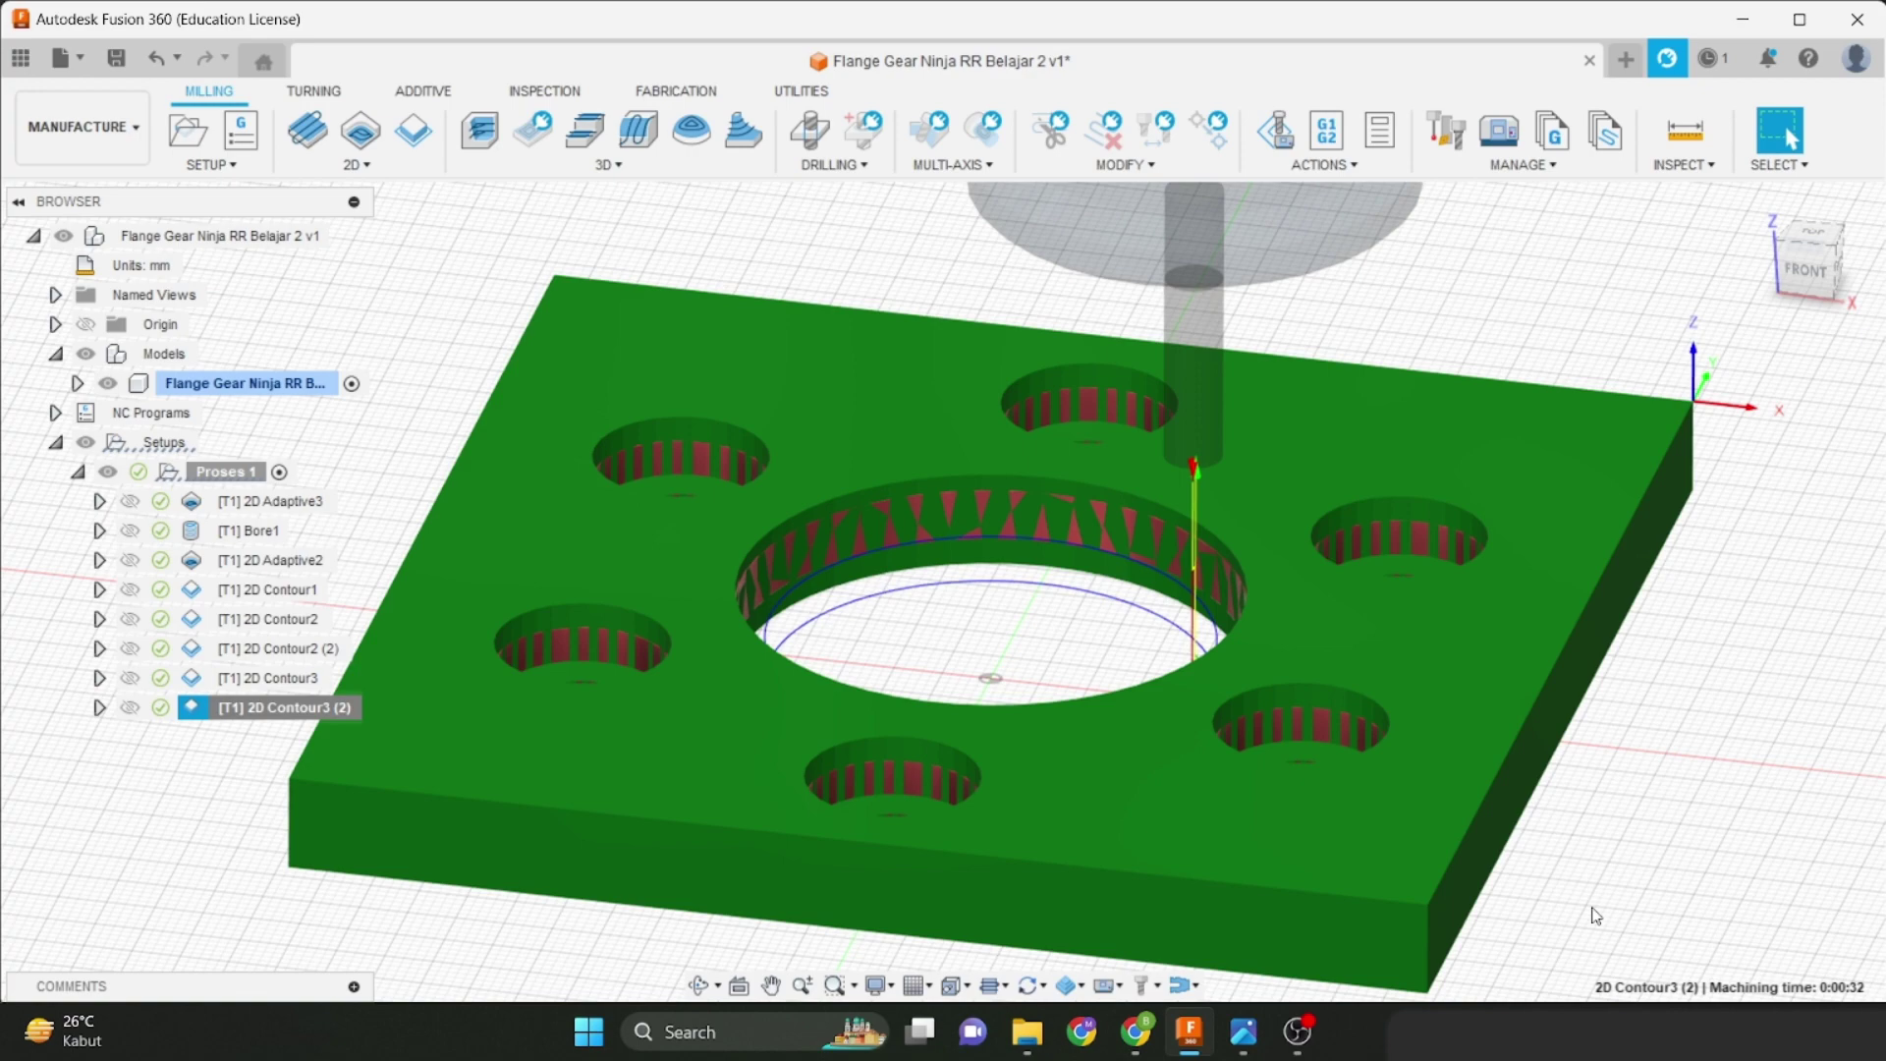
Start a machine simulation of all operations in the Proses 1 setup and show its position and operation information.
scroll(801, 511, down, 1)
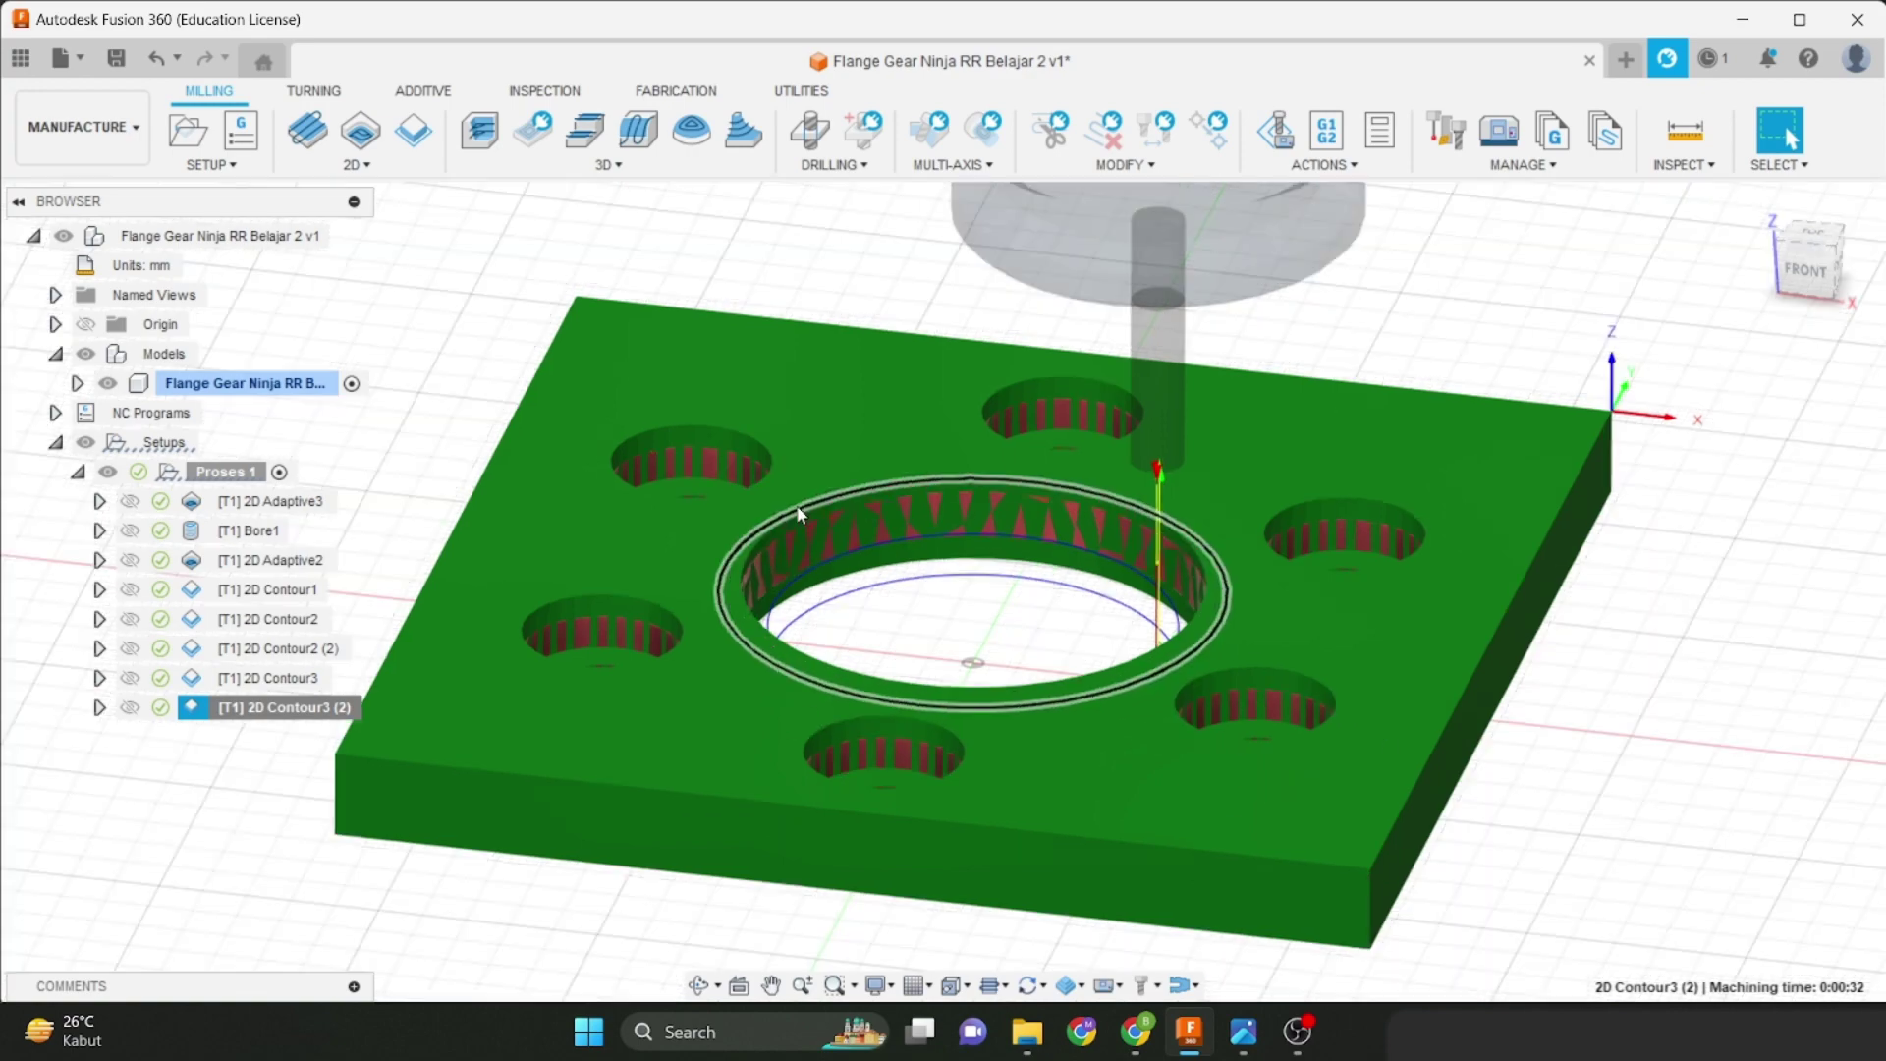
scroll(806, 514, up, 3)
shift+middle_drag(1048, 517, 1097, 586)
scroll(1029, 569, down, 4)
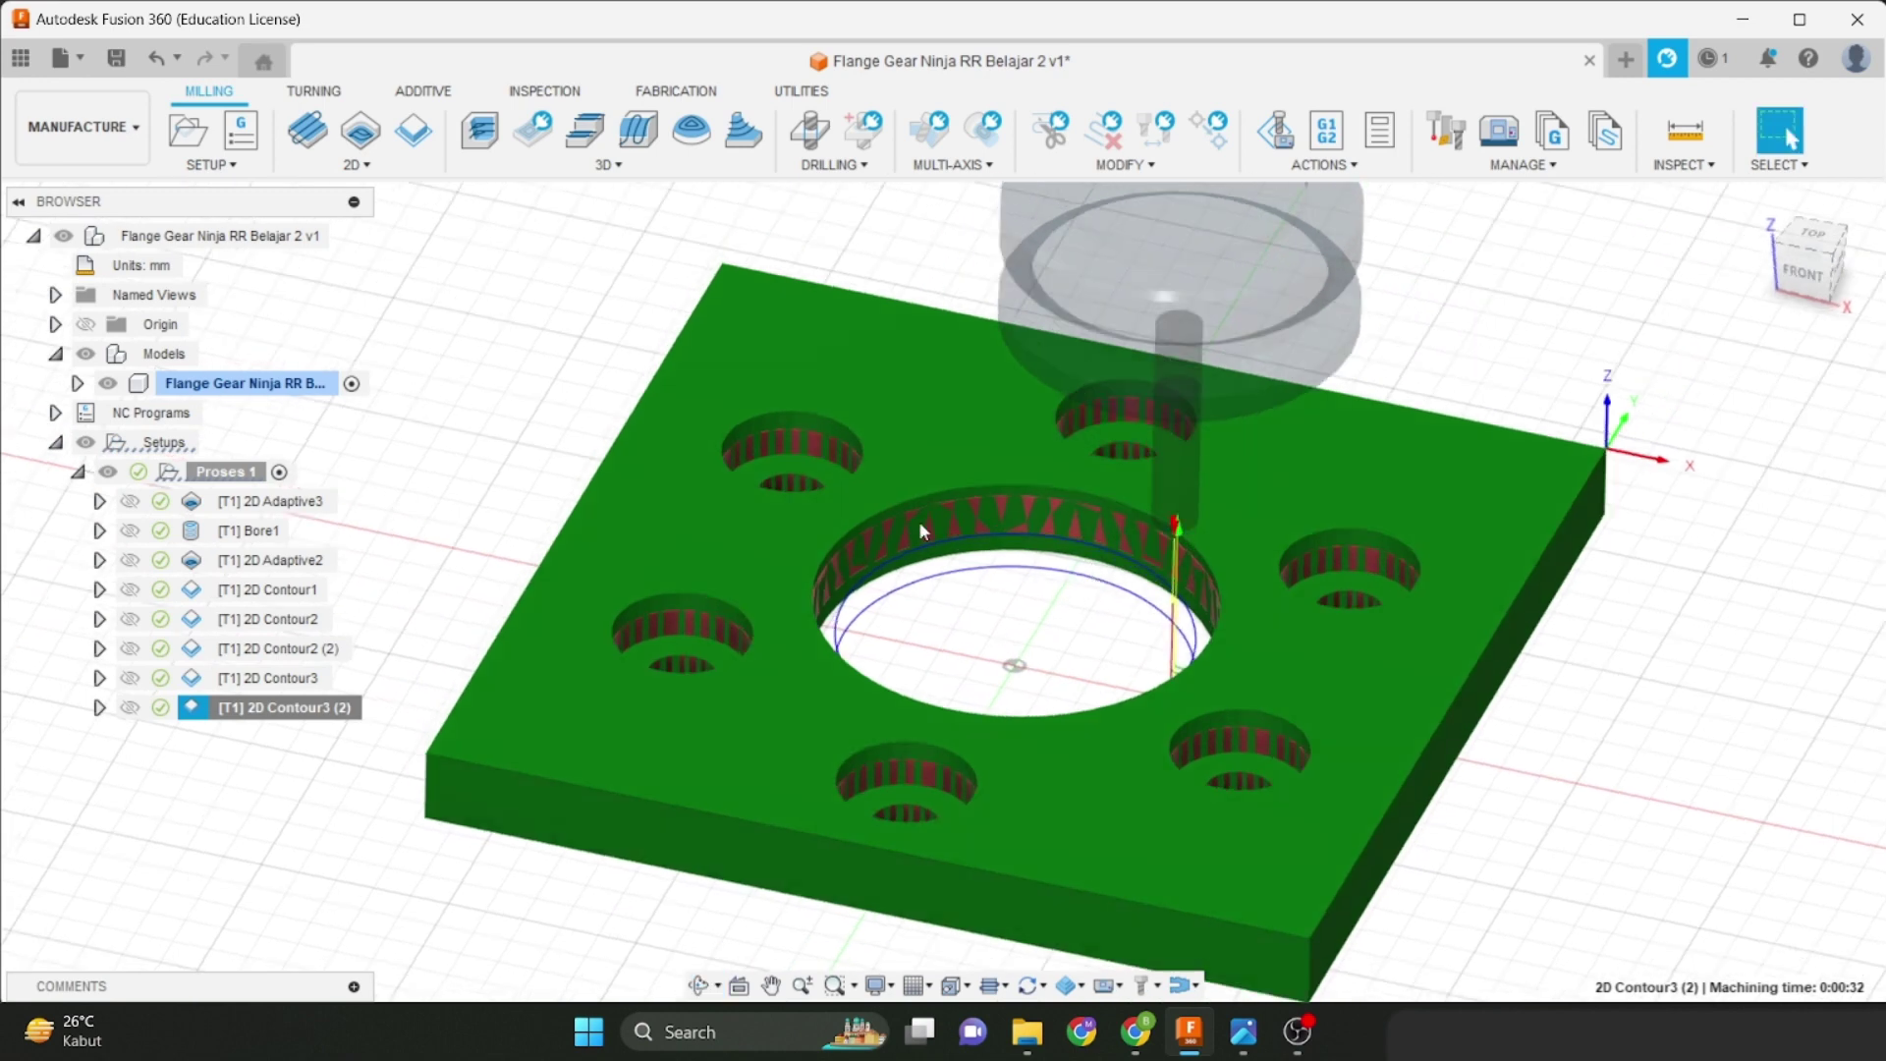
click(220, 472)
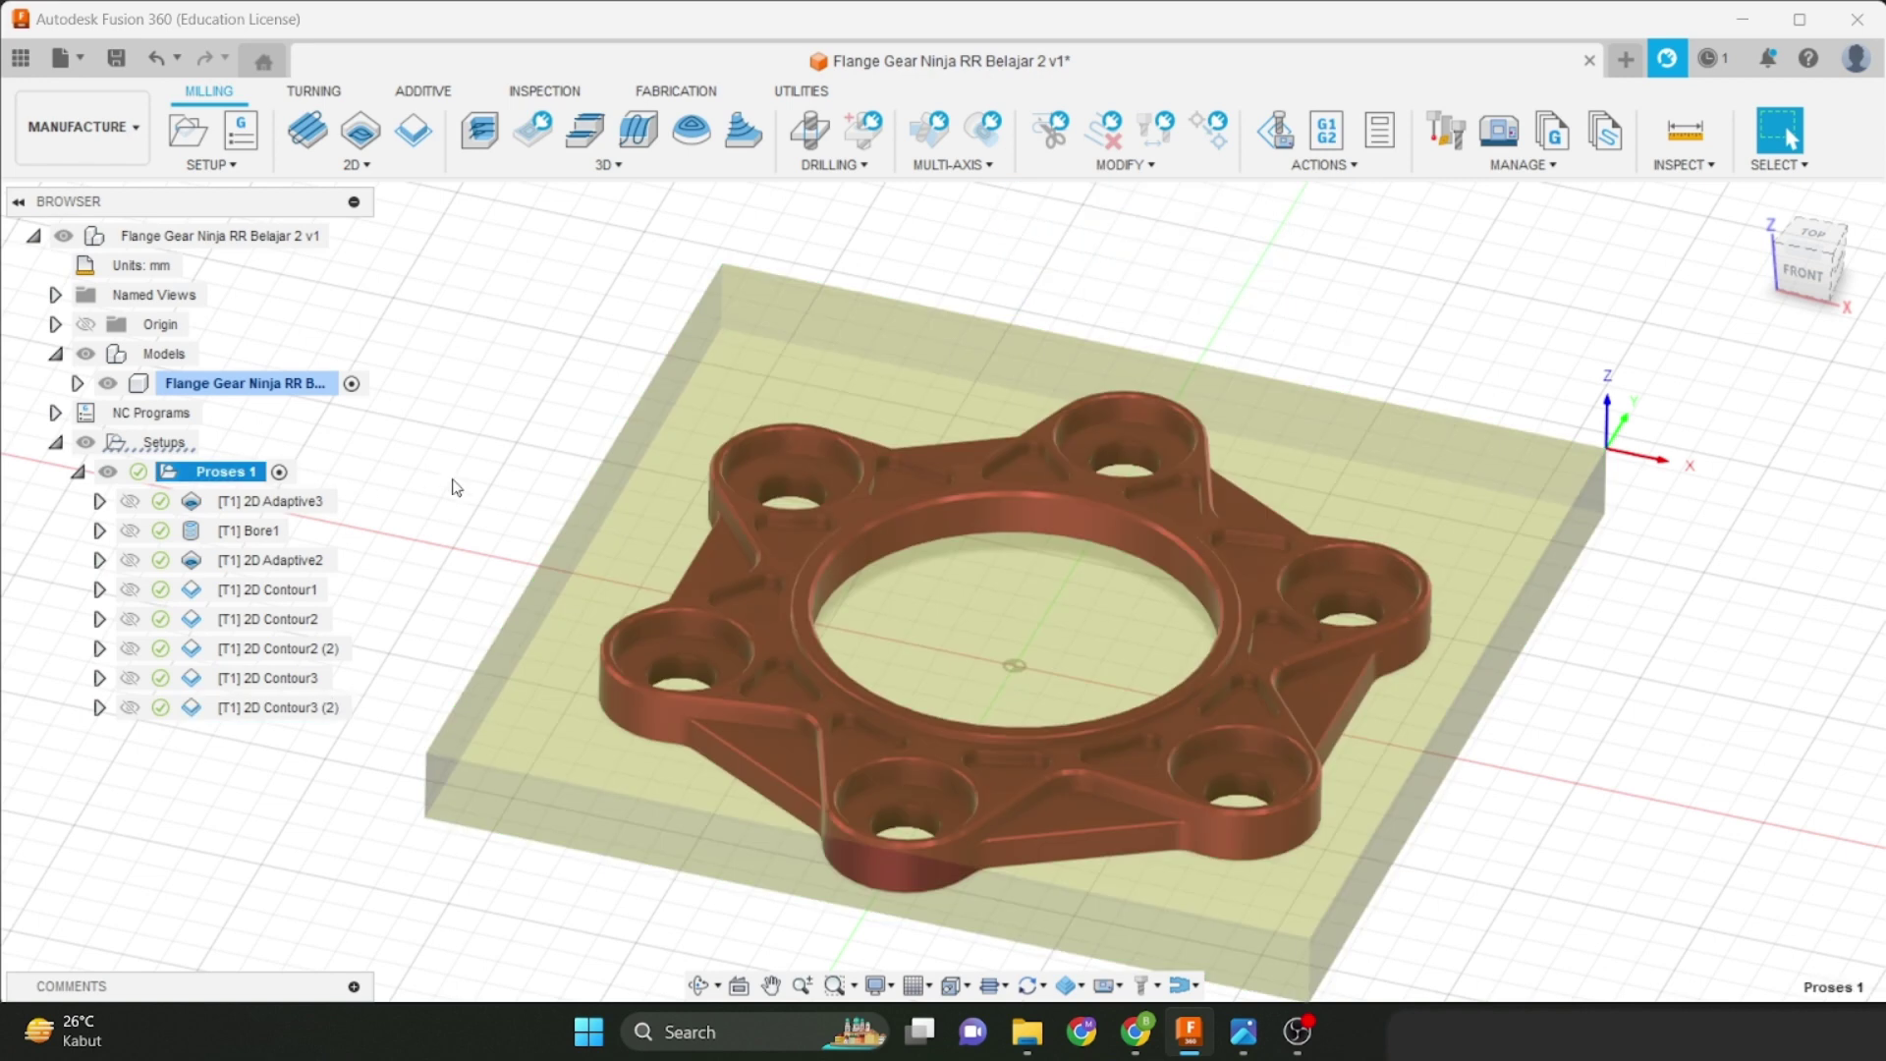
click(1267, 123)
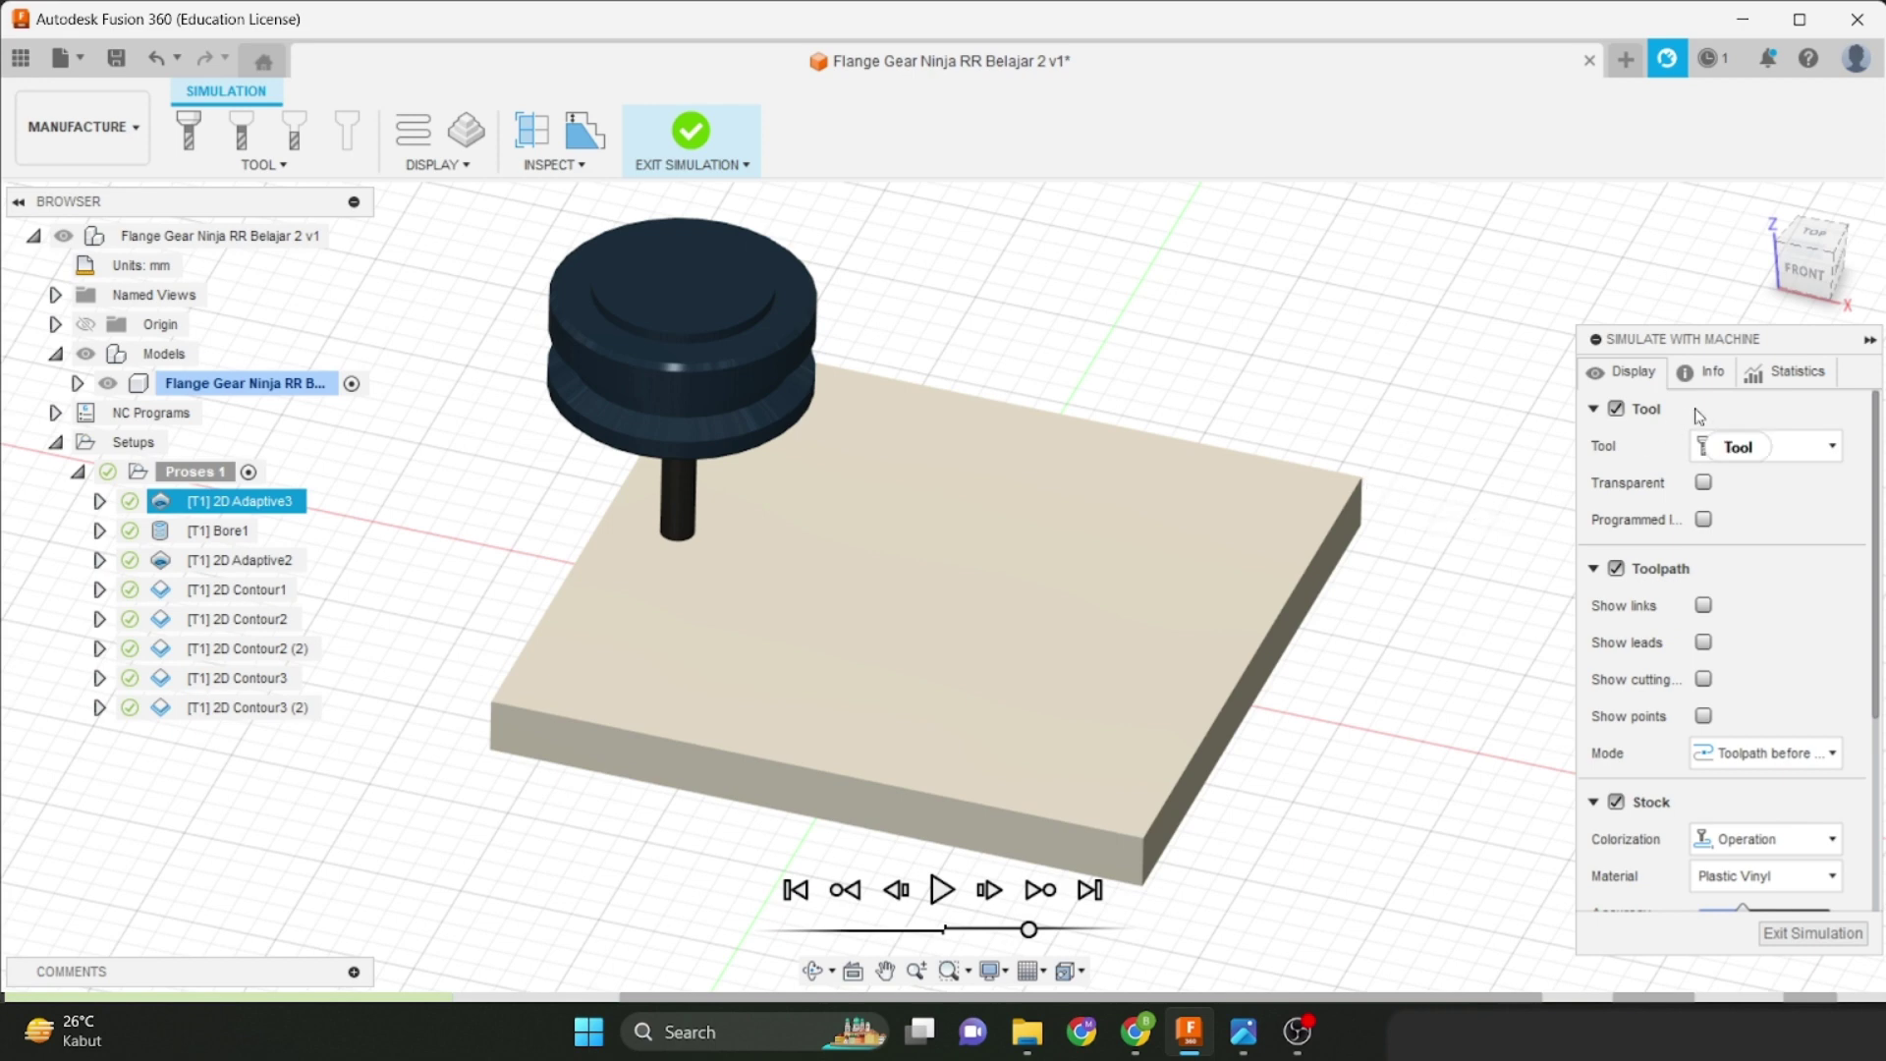
drag(1719, 340, 1686, 268)
click(1678, 300)
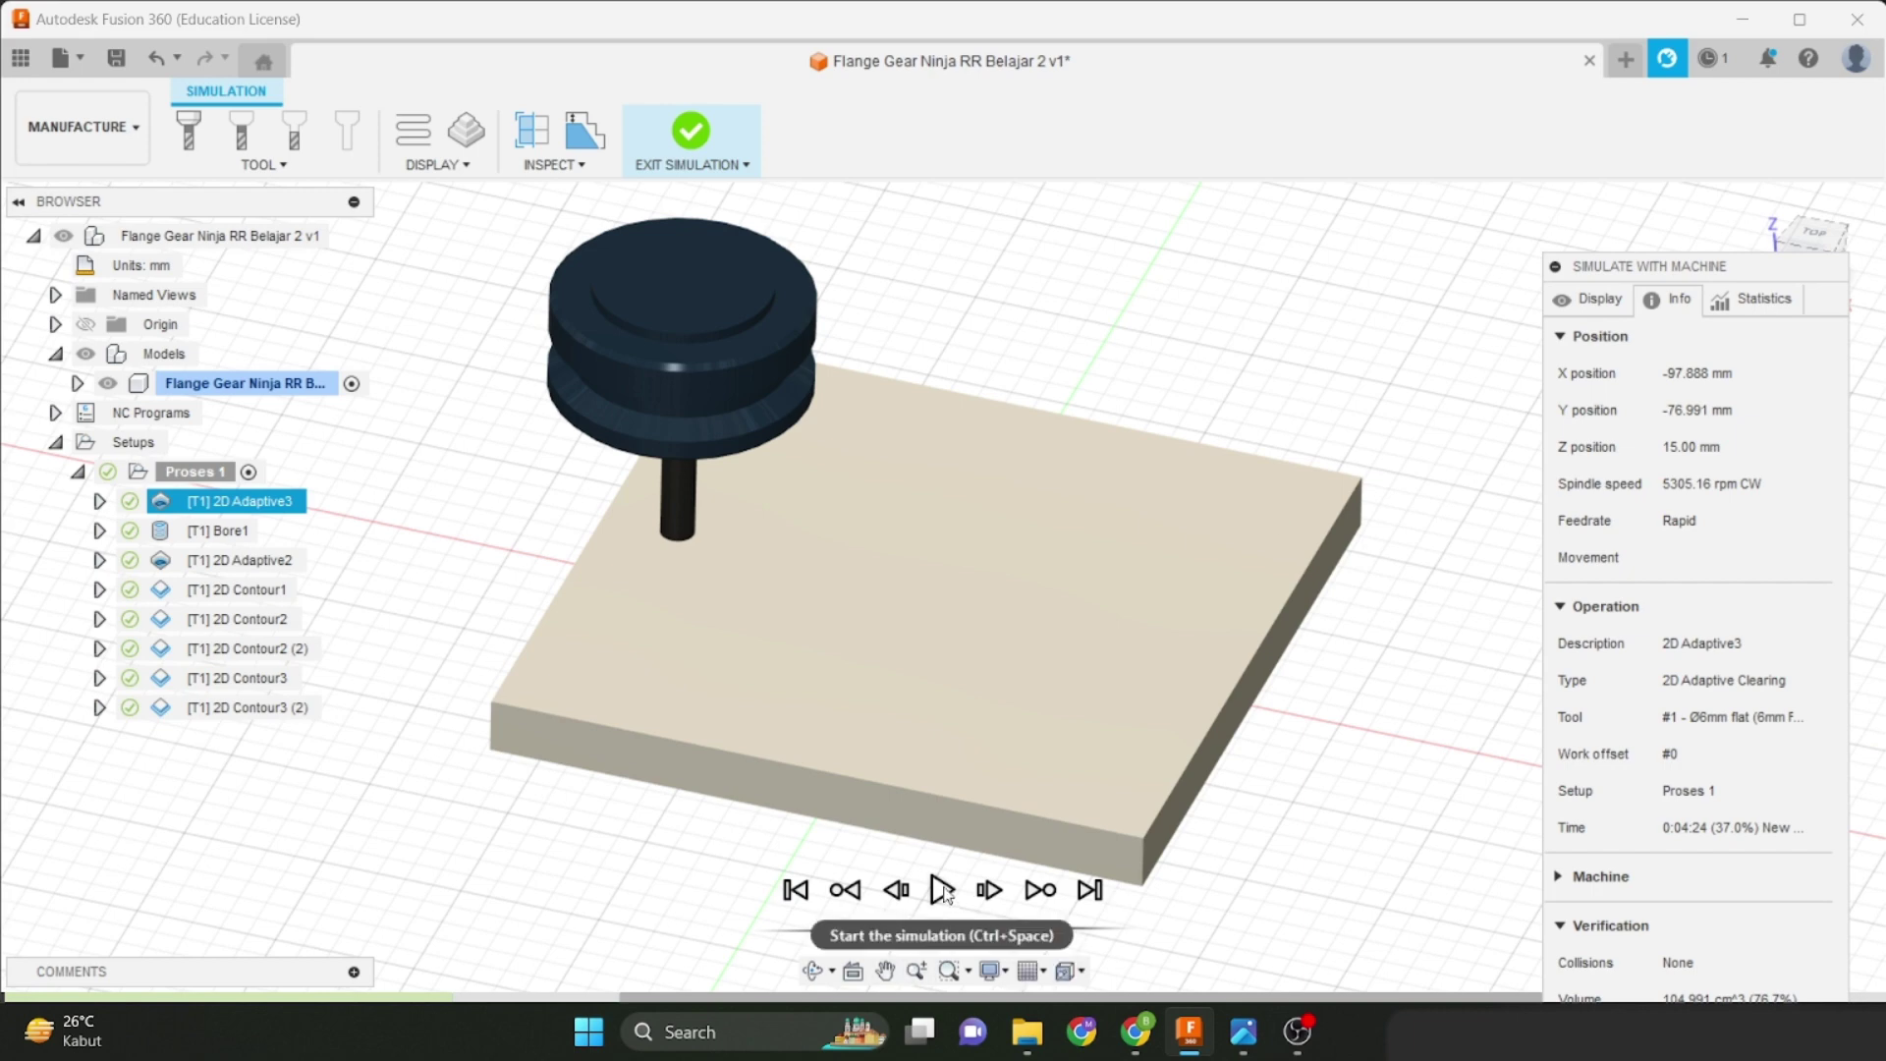
Play the simulation of the hole and central bore clearing, skipping ahead to the Bore1 operation and reducing the playback speed.
shift+middle_drag(998, 726, 934, 669)
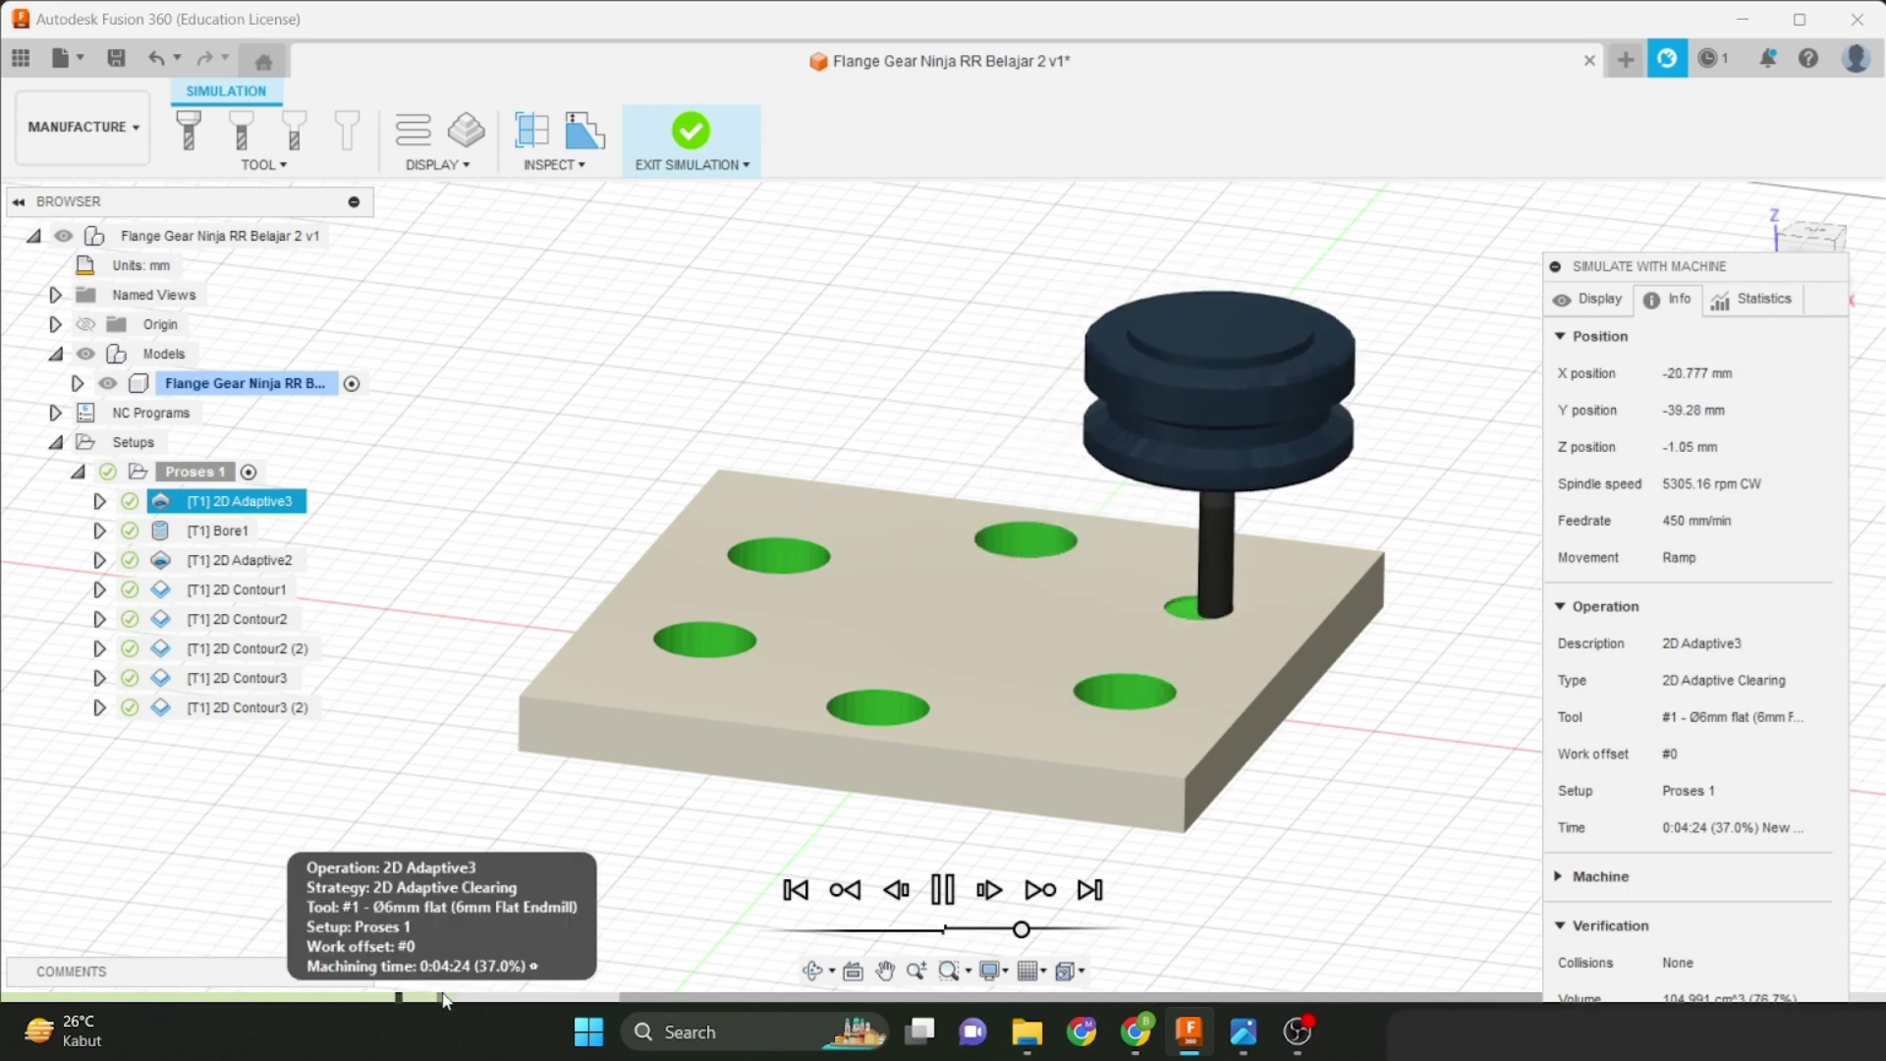
click(514, 997)
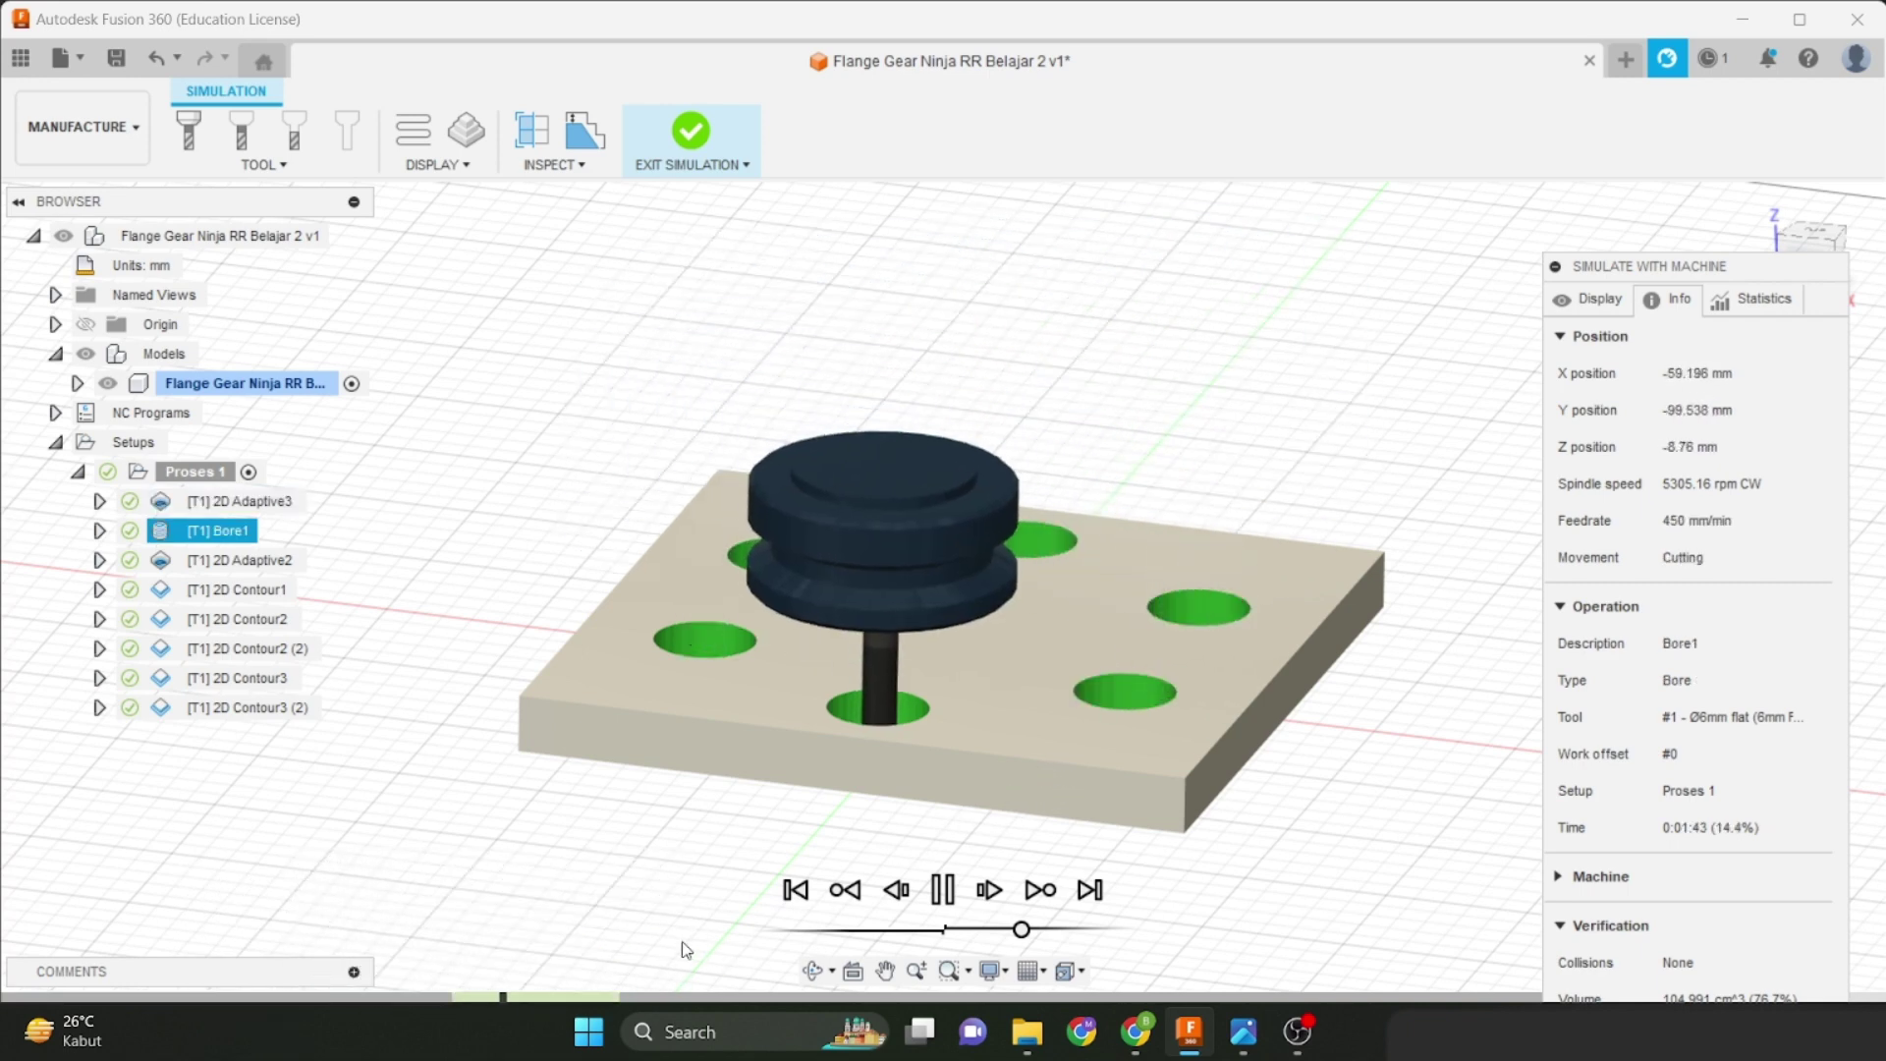
shift+middle_drag(1080, 736, 1078, 724)
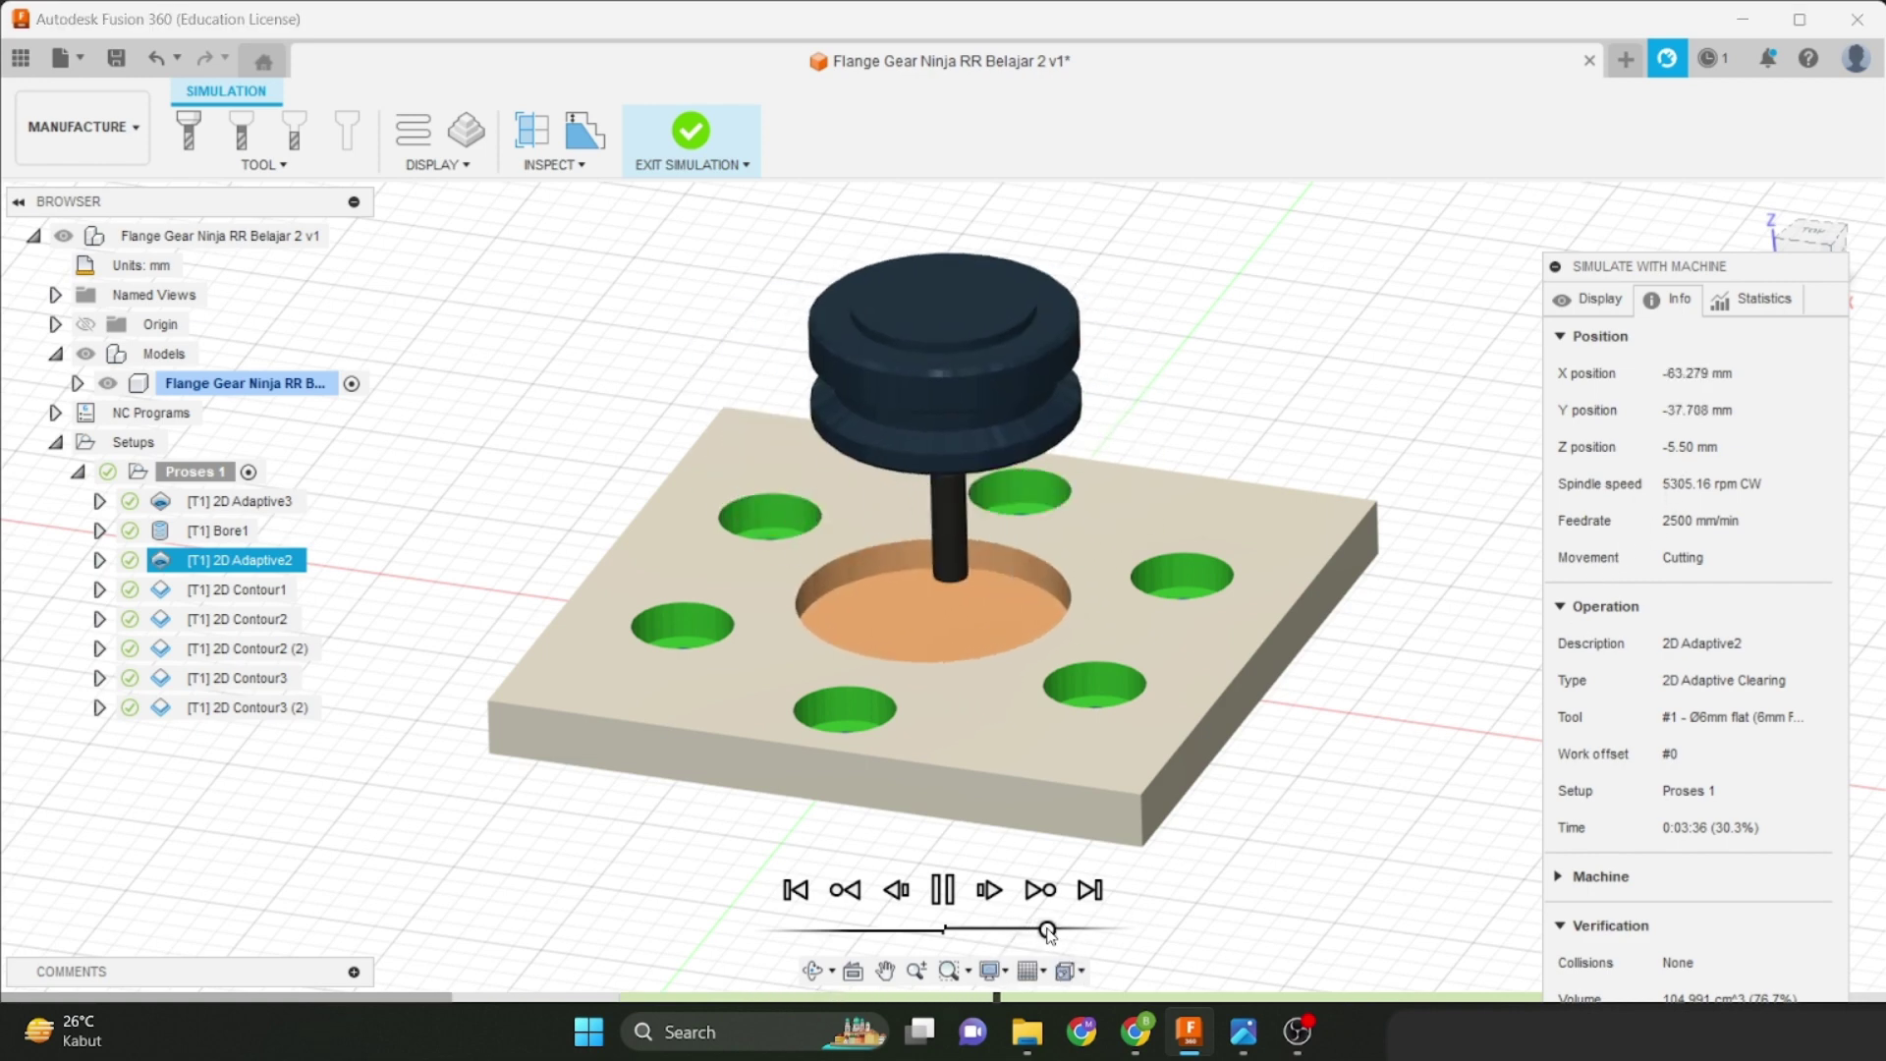
drag(1033, 931, 1006, 938)
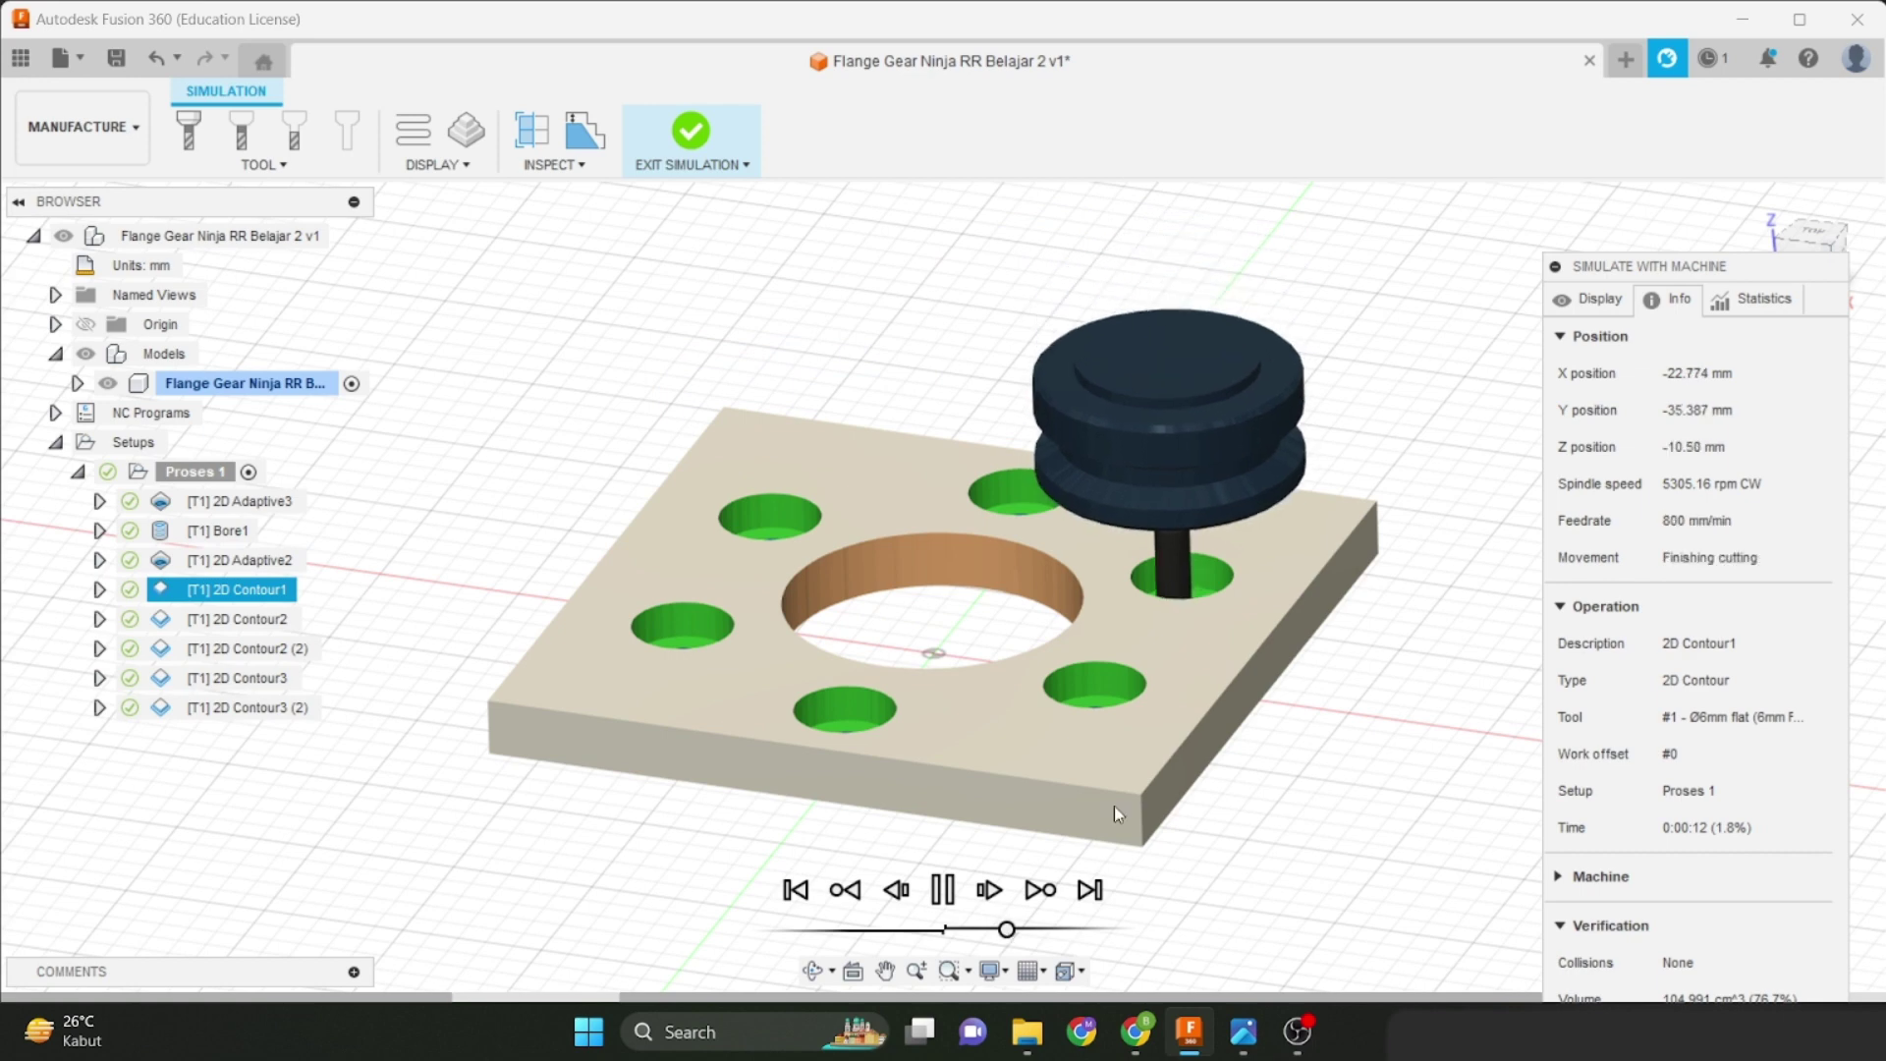
Examine the simulated contour passes on the holes and central bore through the last operation, and exit the simulation.
shift+middle_drag(1113, 805, 1126, 837)
scroll(1233, 641, up, 2)
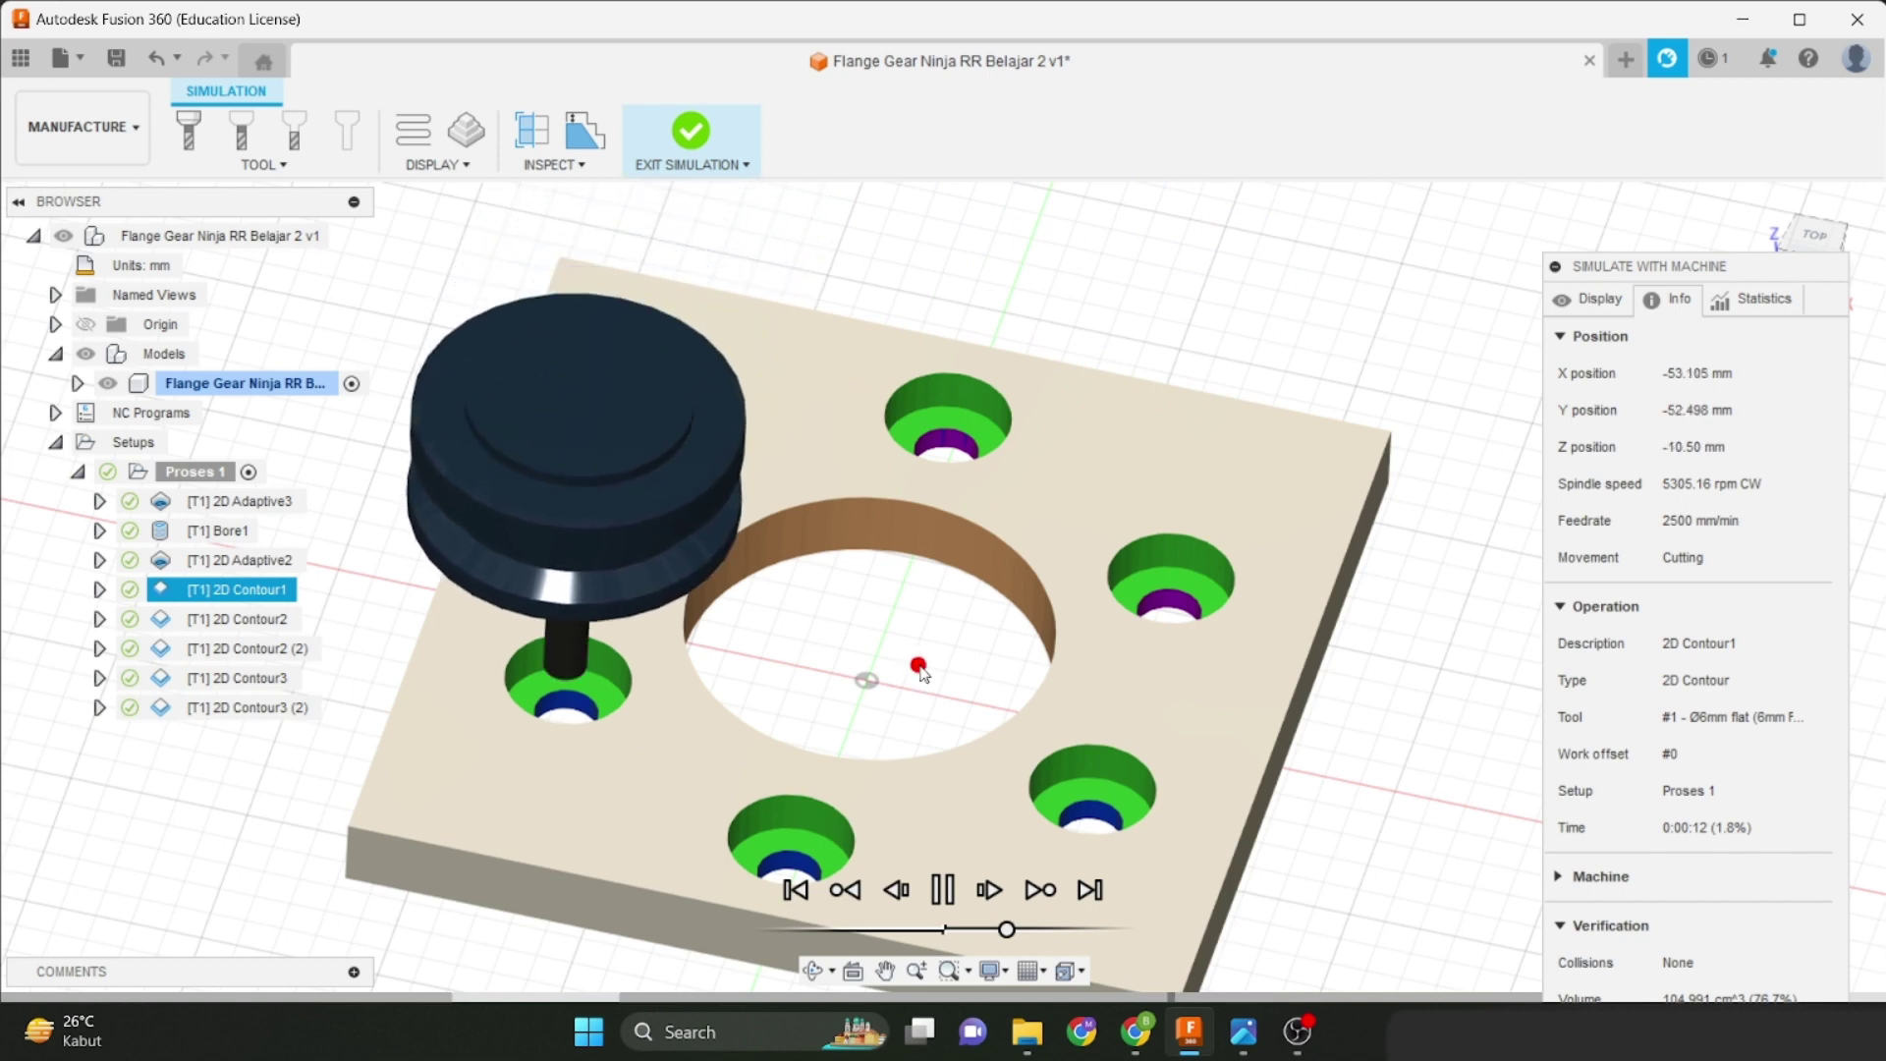
scroll(918, 678, down, 1)
middle_drag(918, 691, 943, 622)
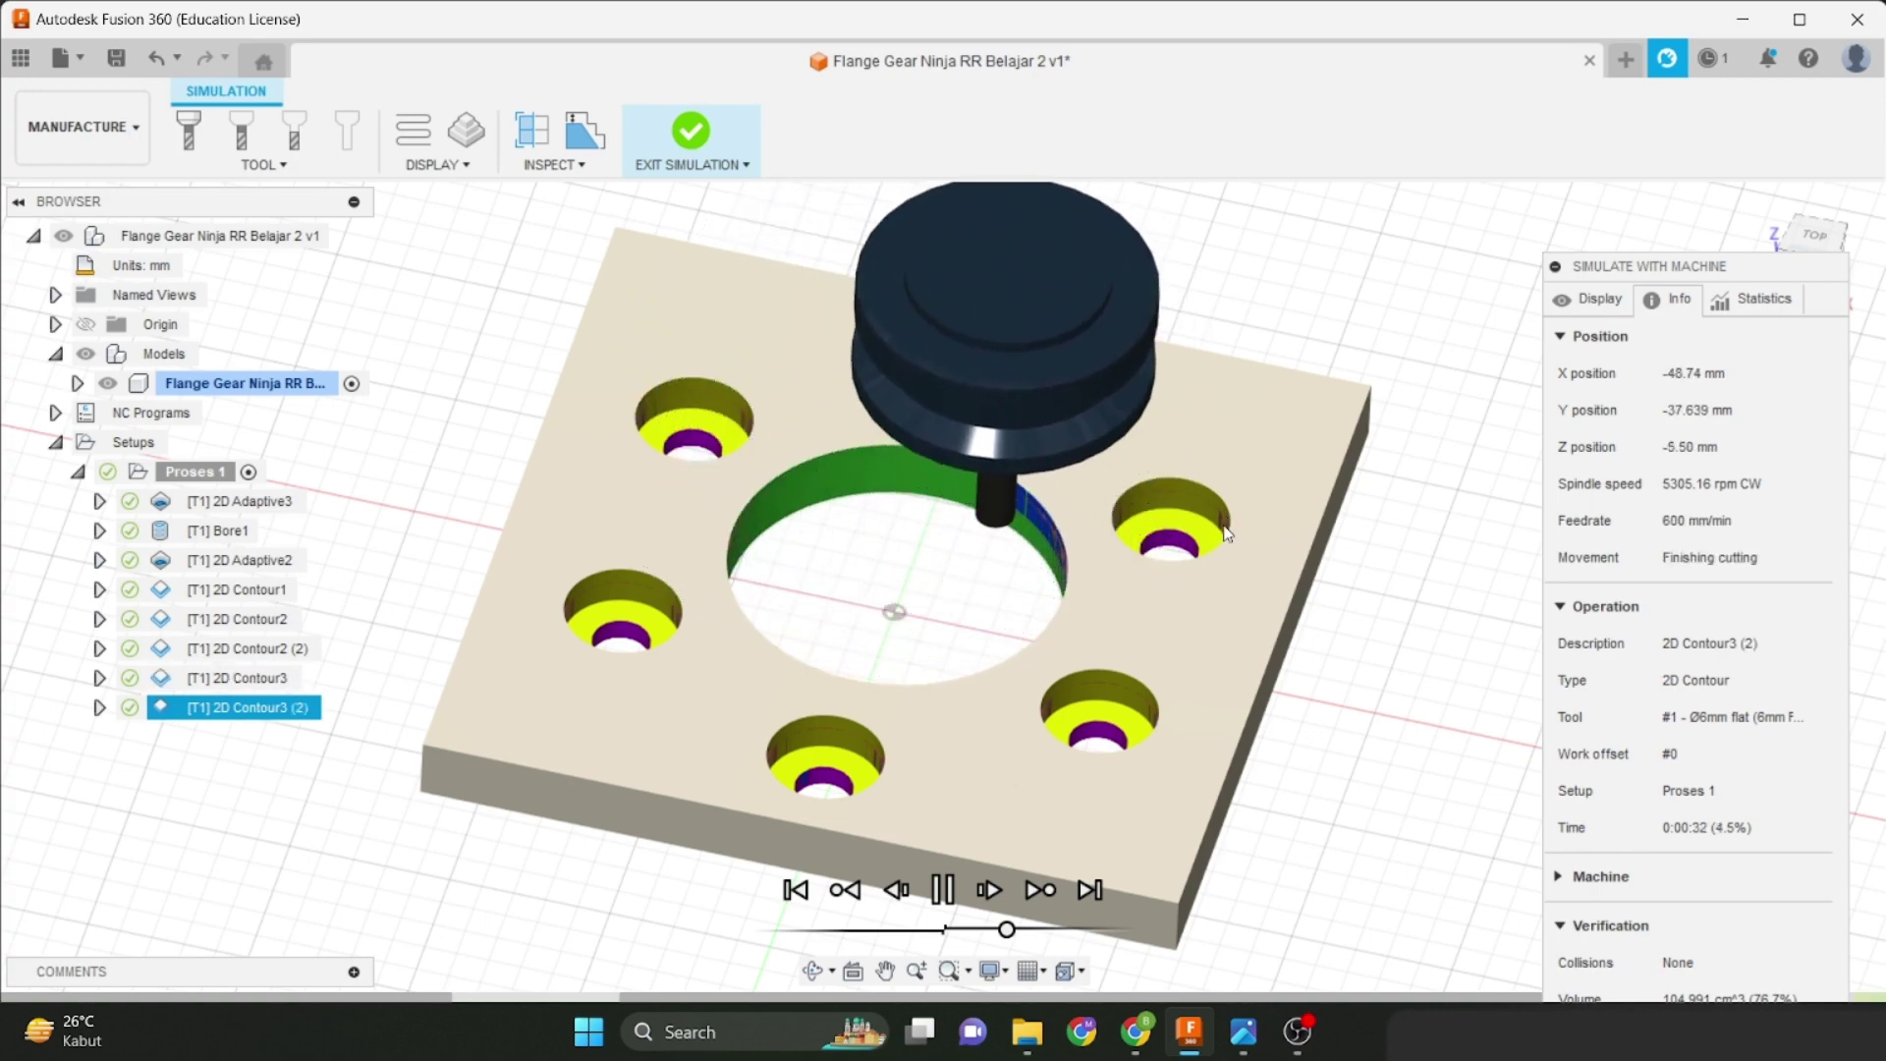
shift+middle_drag(1221, 518, 1291, 511)
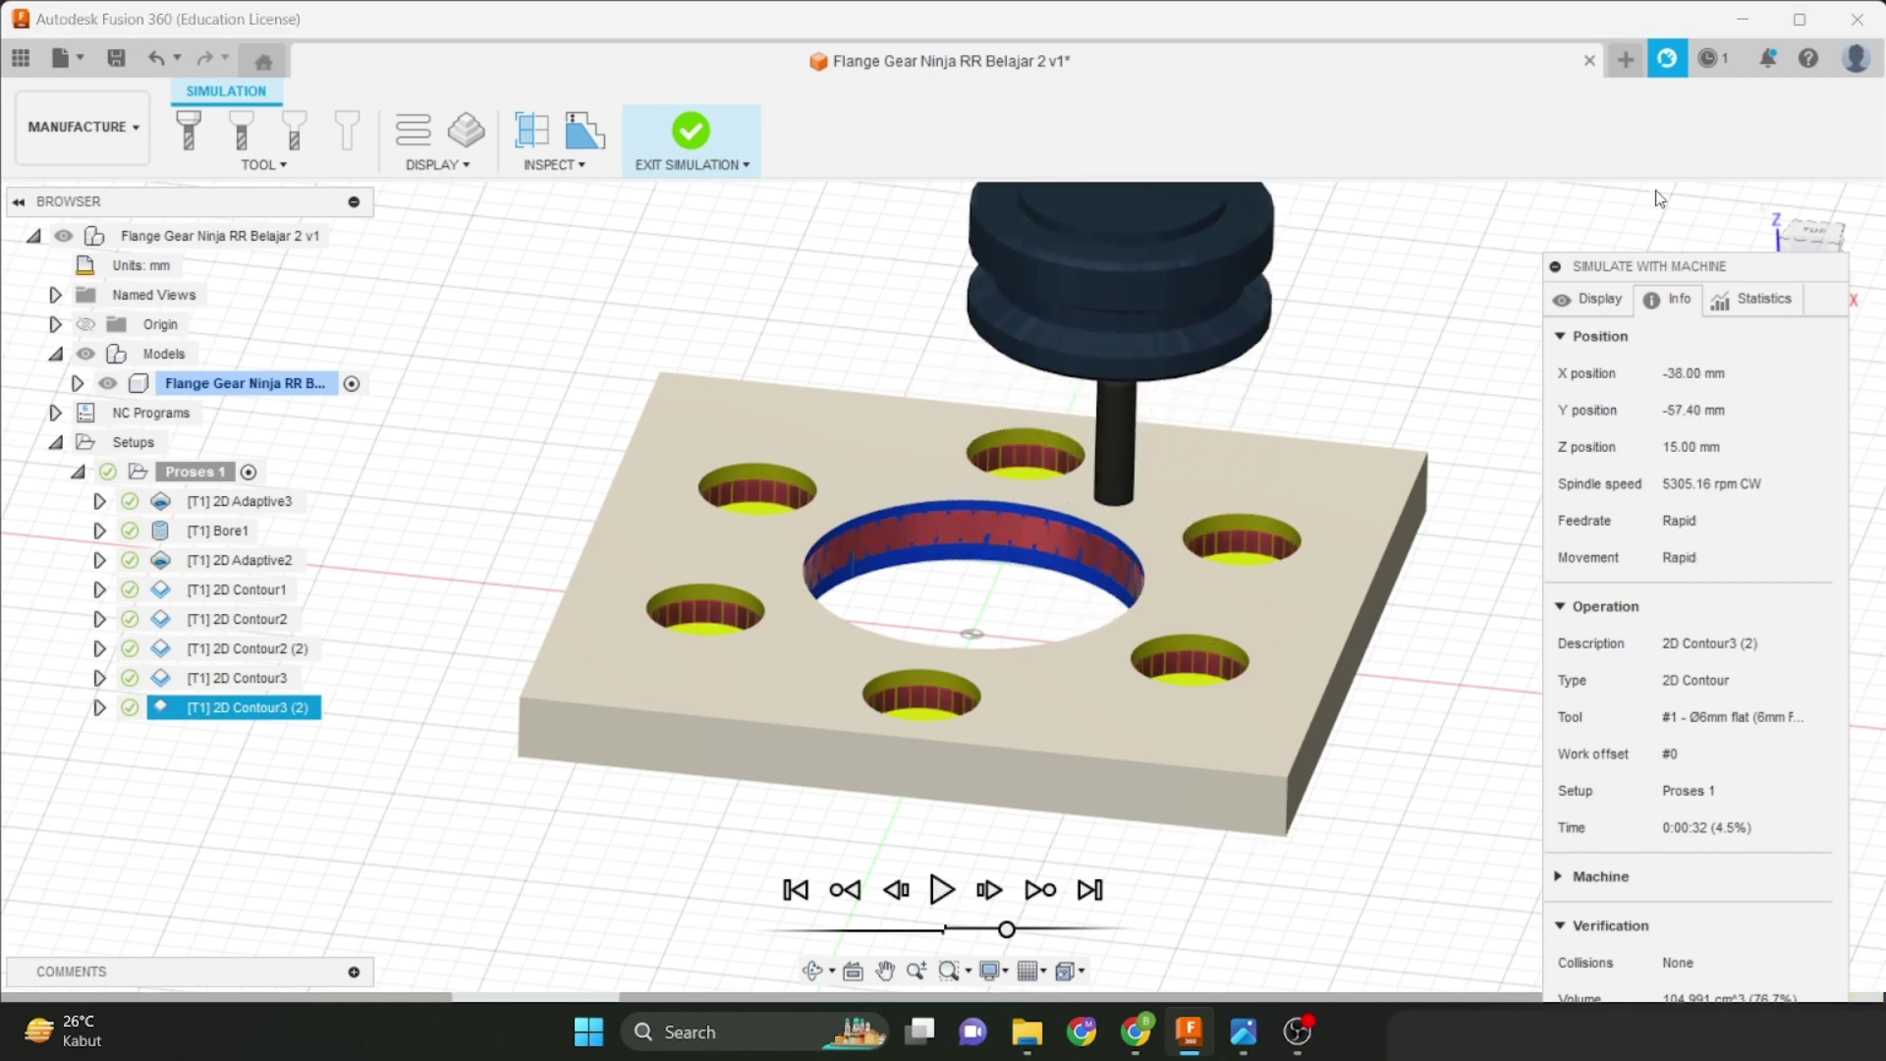
click(1744, 915)
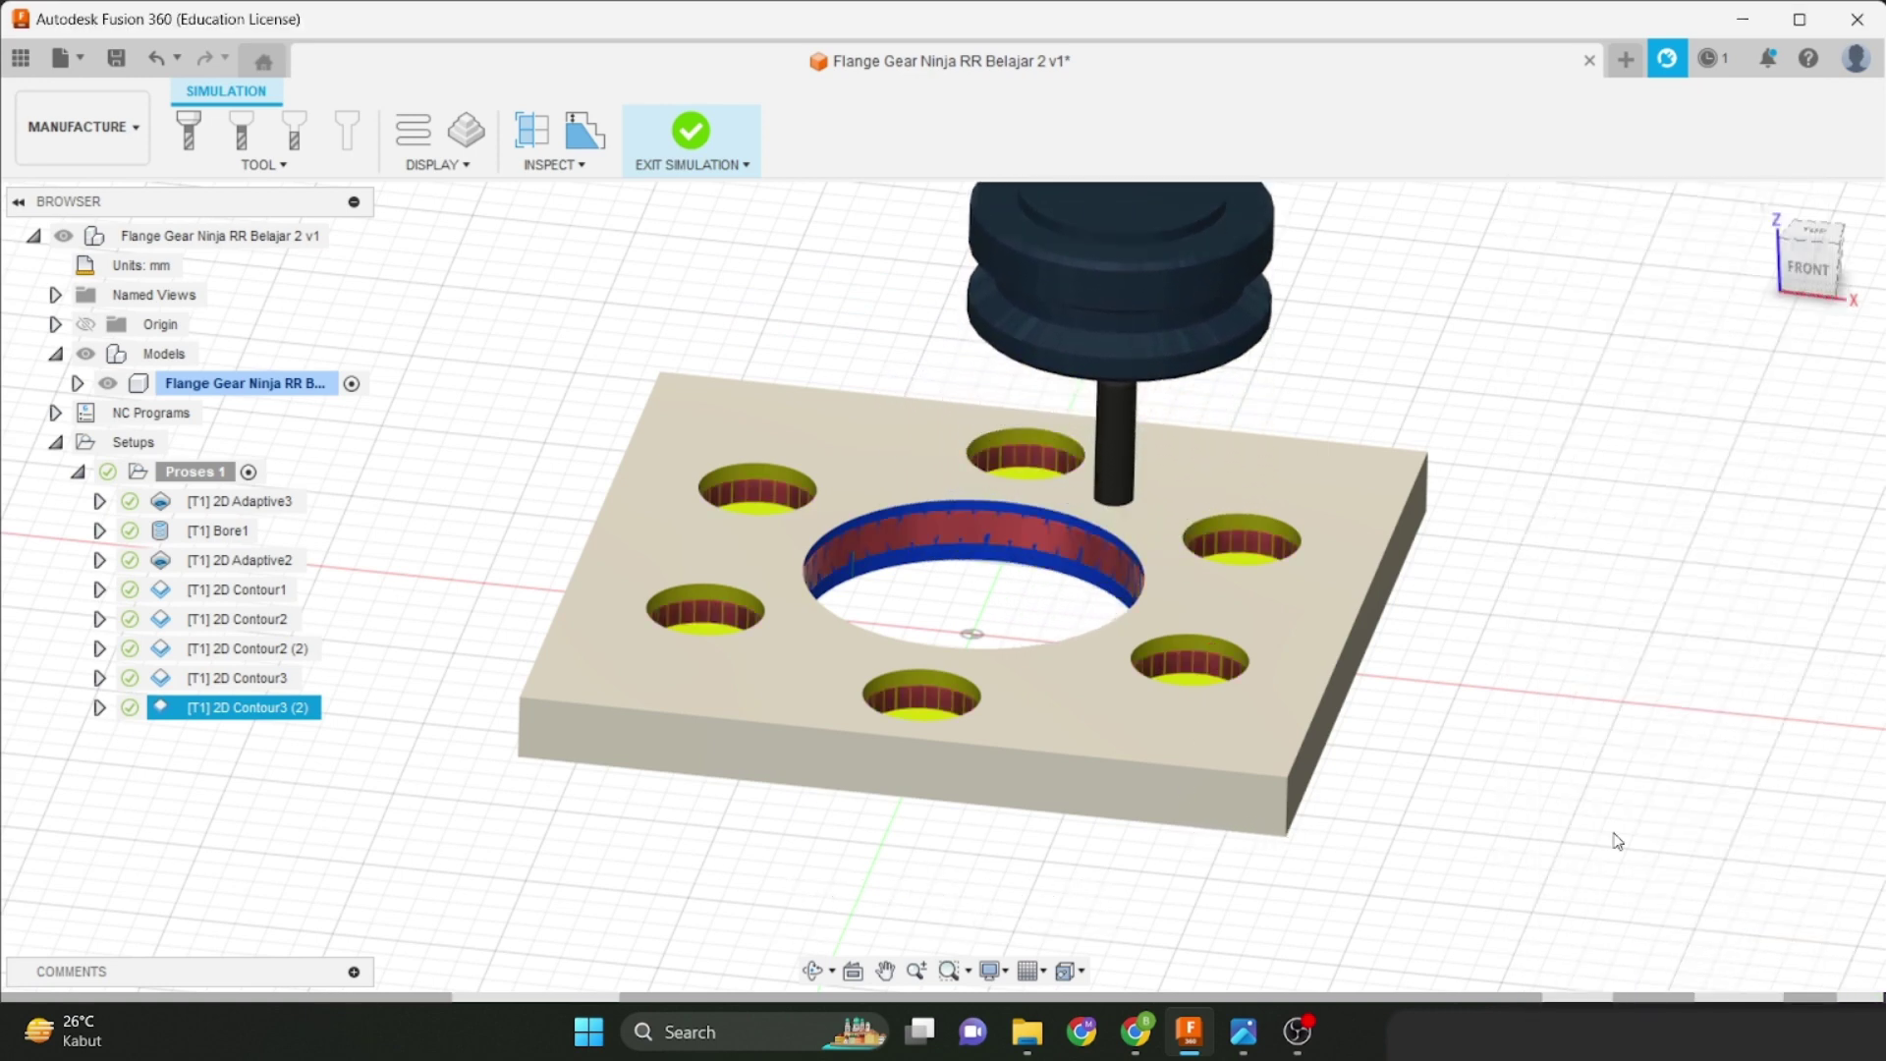